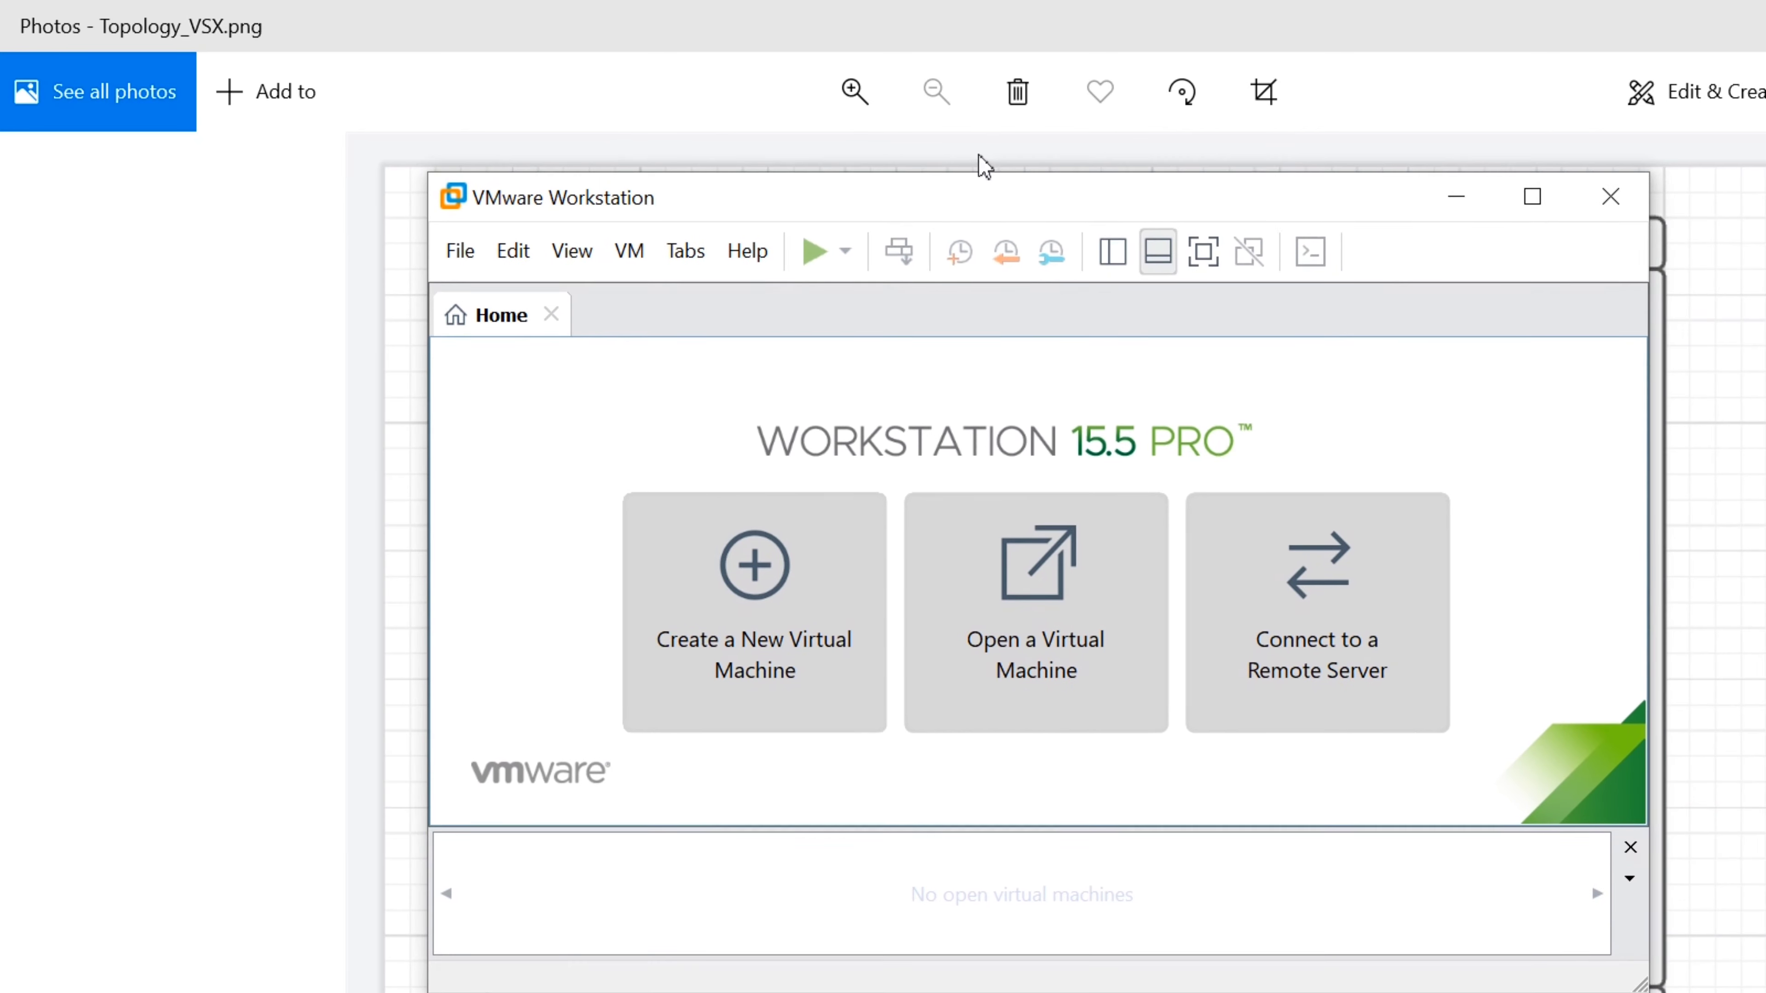
Maximize the VMware Workstation window over the Topology_VSX.png diagram in Photos
{"action": "left_click", "coordinate": [1534, 194]}
Start a typical new virtual machine installing from the Check Point R80.30 ISO image
{"action": "left_click", "coordinate": [655, 342]}
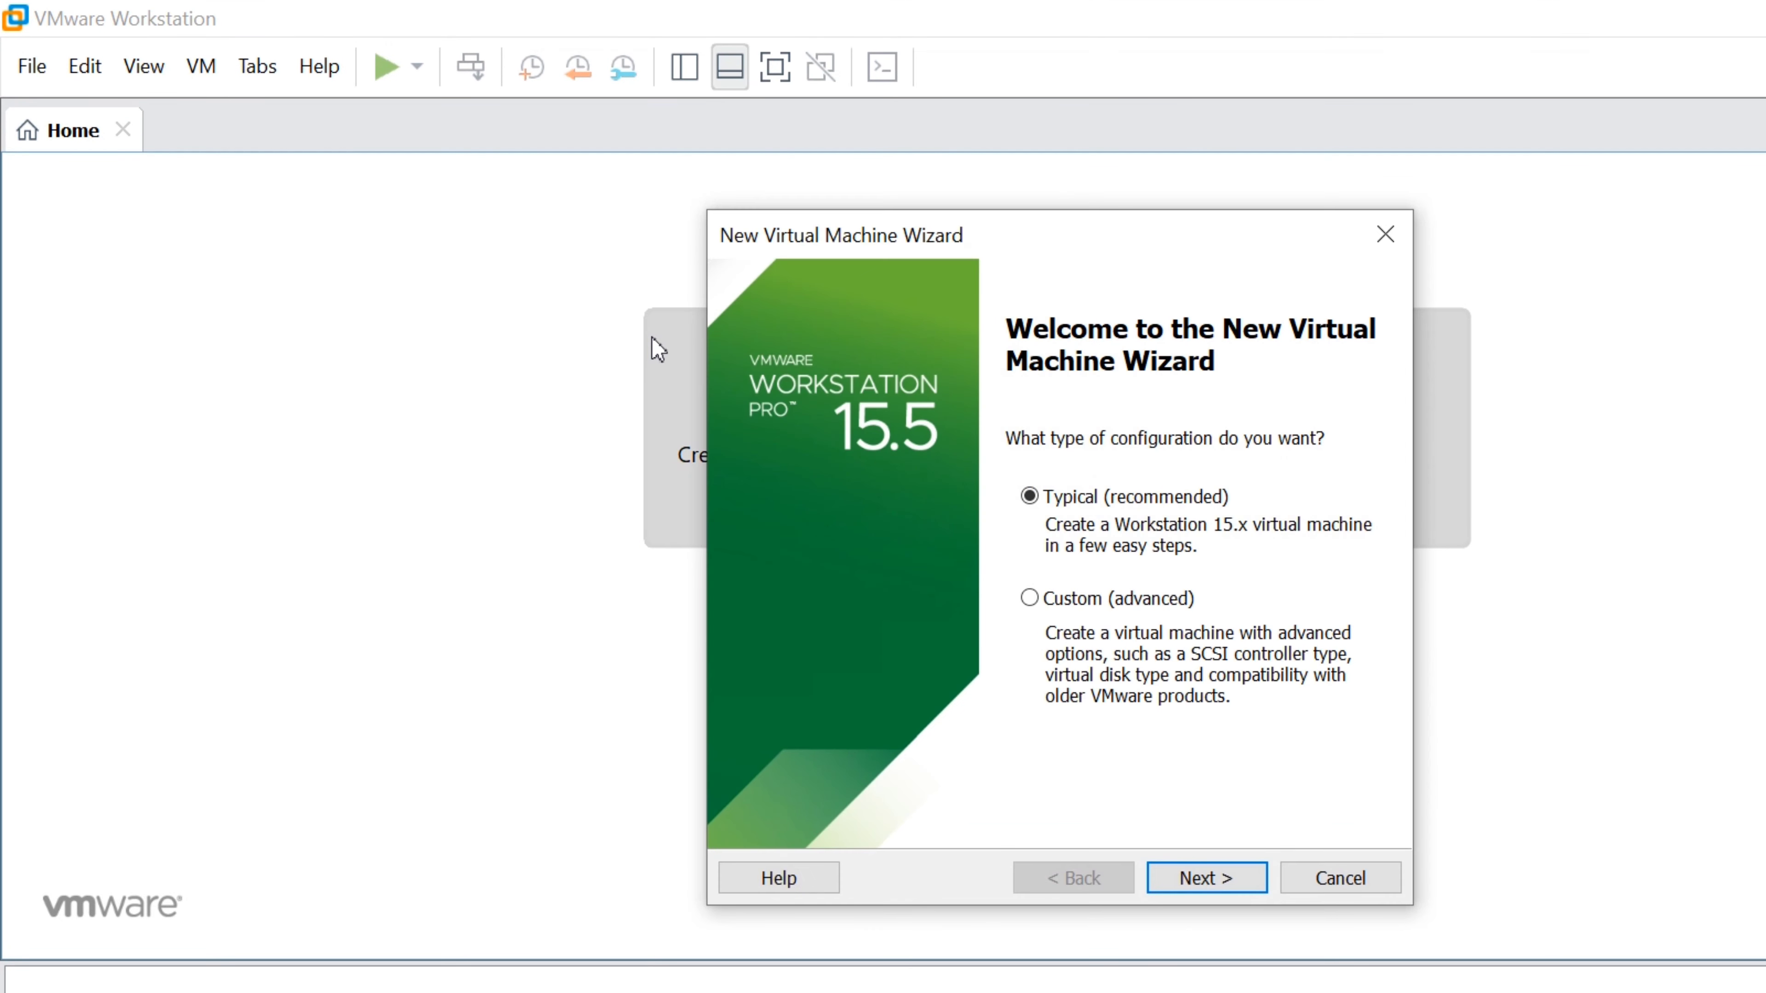
{"action": "key", "text": "Return"}
{"action": "left_click", "coordinate": [753, 565]}
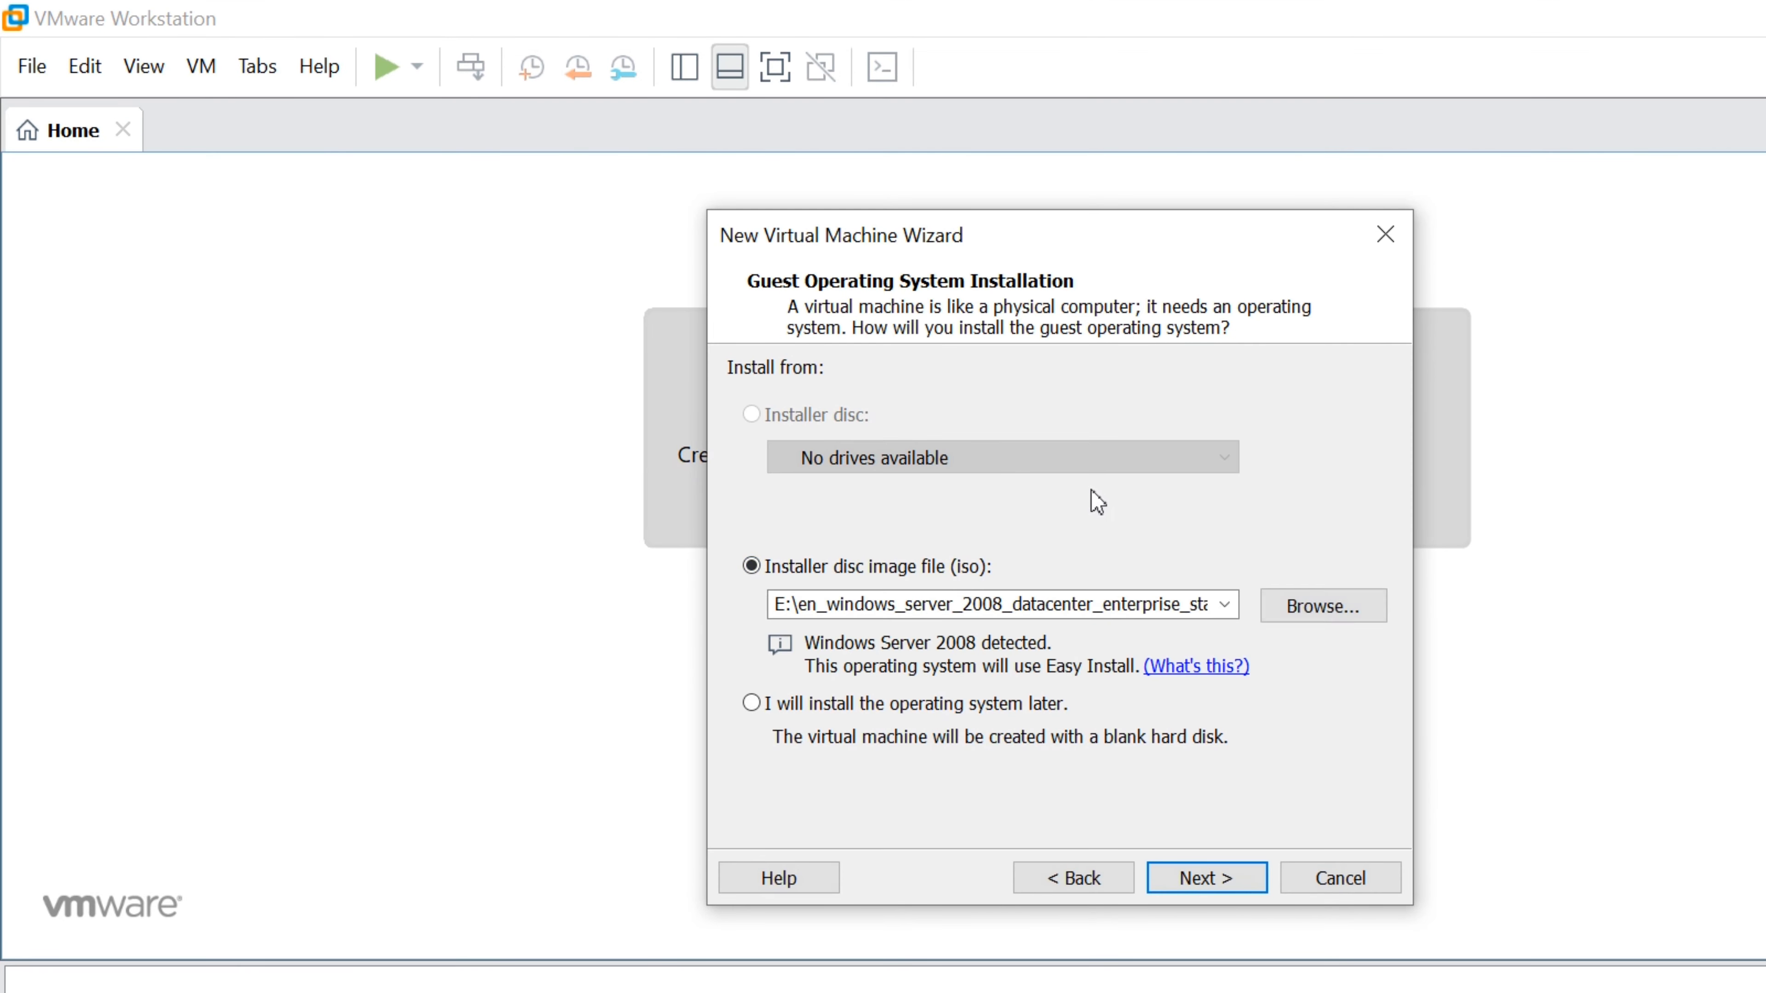
{"action": "left_click", "coordinate": [1323, 606]}
{"action": "left_click_drag", "start_coordinate": [1078, 224], "coordinate": [1, 487]}
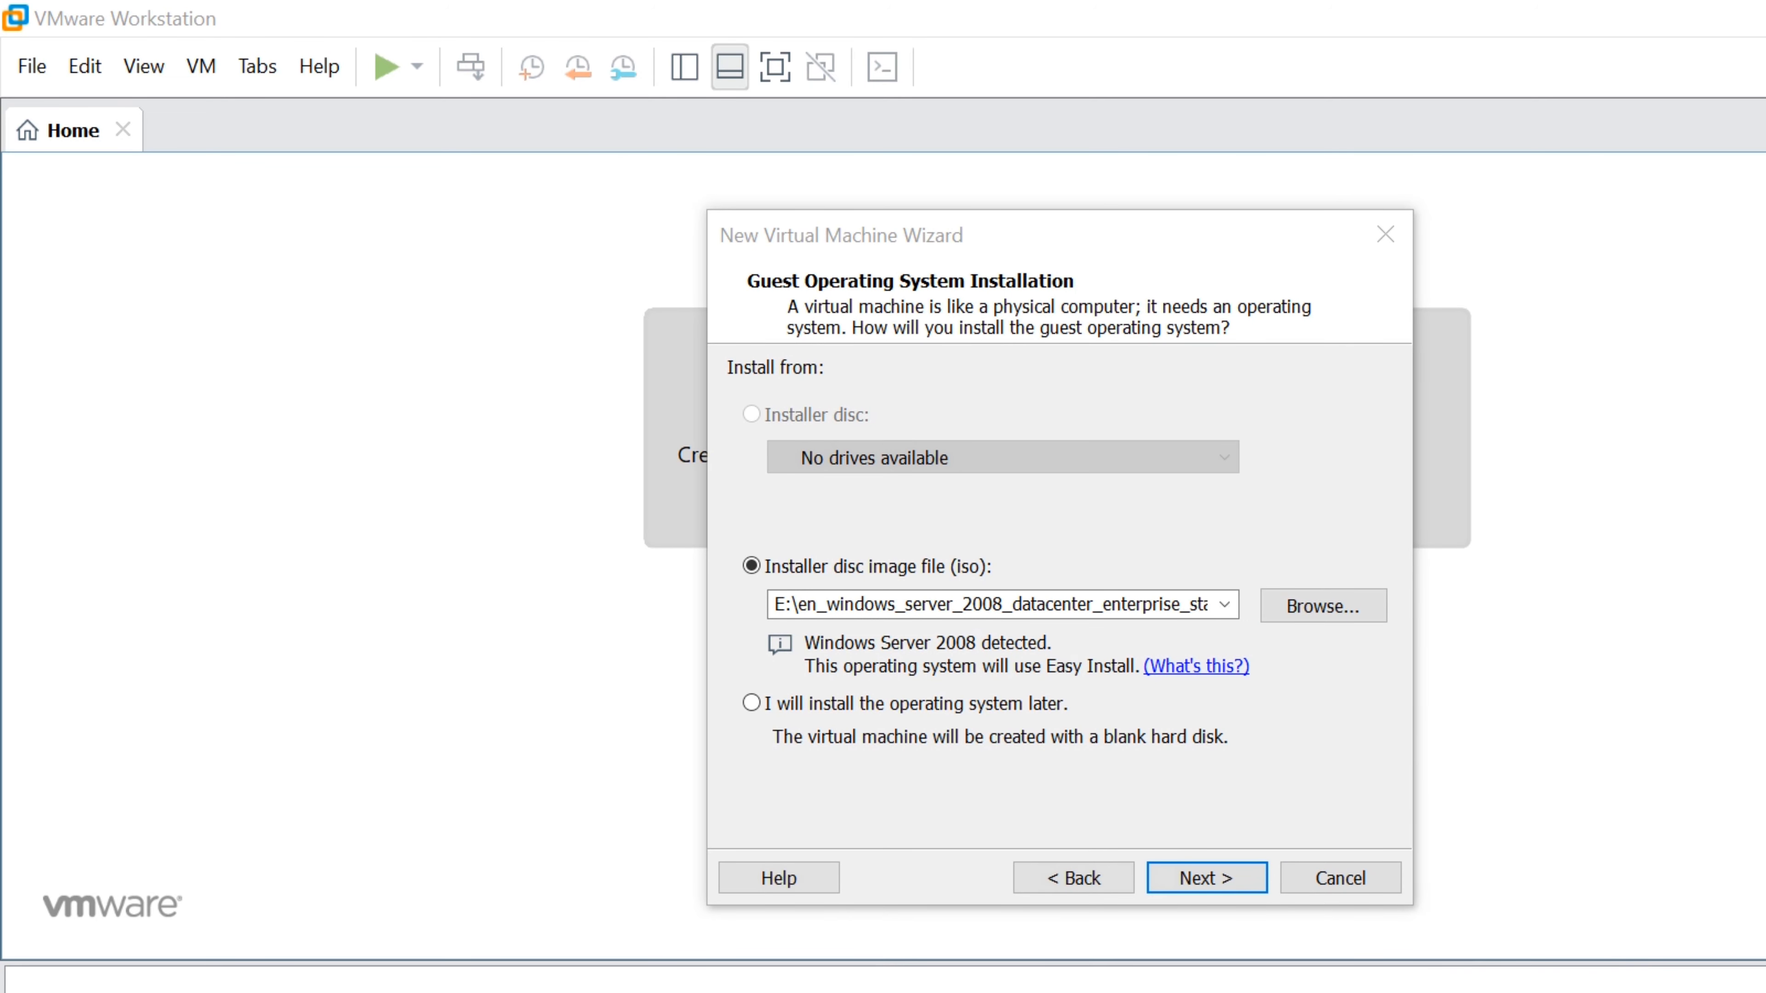
{"action": "key", "text": "Return"}
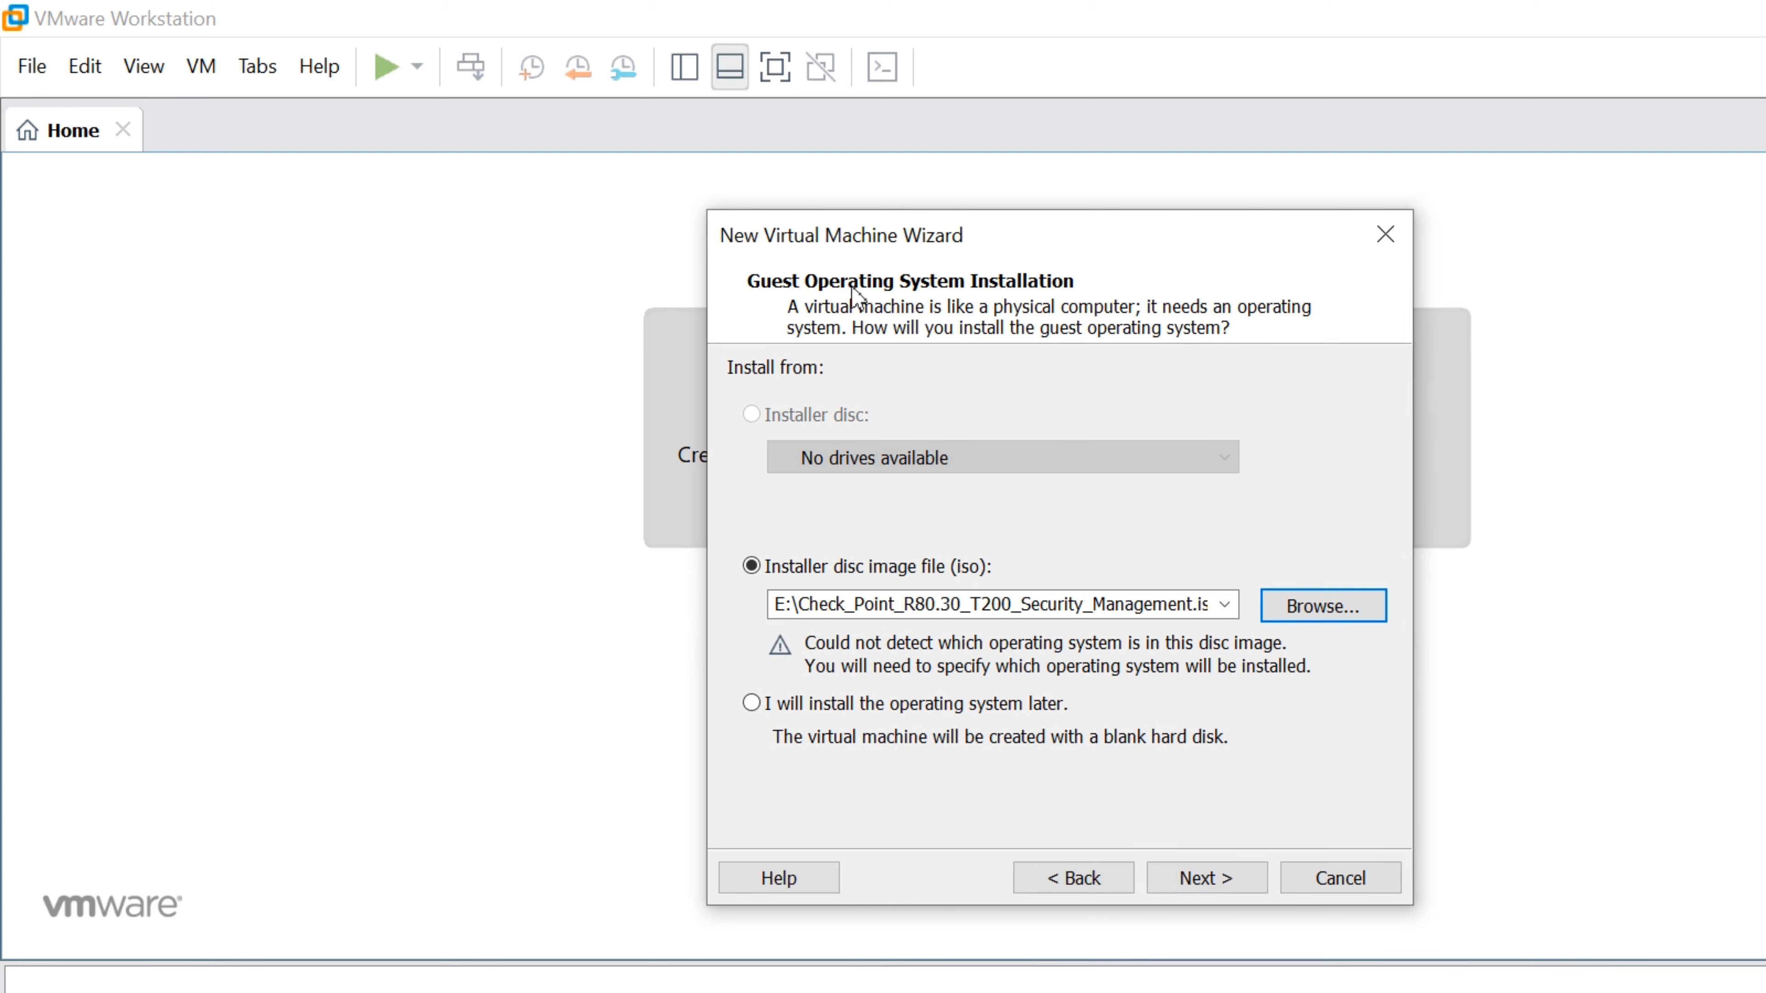
Set the guest operating system to Other with version Other
{"action": "left_click", "coordinate": [1206, 878]}
{"action": "left_click", "coordinate": [738, 483]}
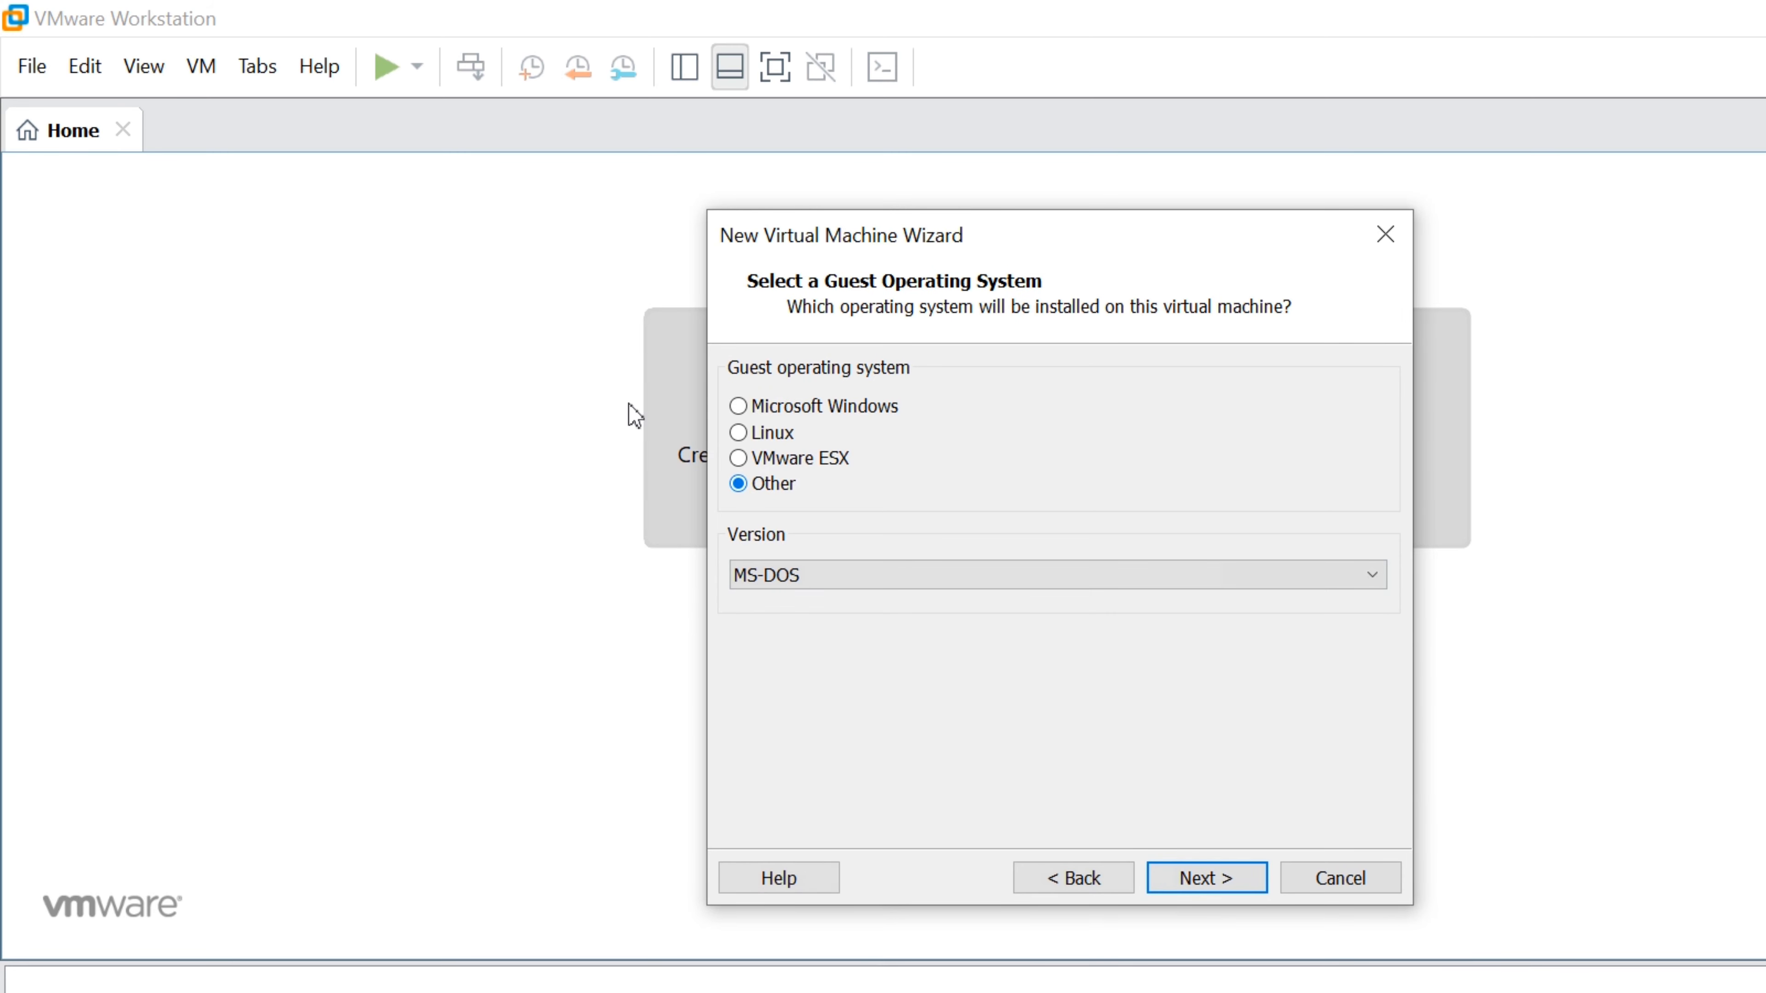
{"action": "left_click", "coordinate": [744, 574]}
{"action": "key", "text": "Down"}
{"action": "key", "text": "Down"}
{"action": "key", "text": "Down"}
{"action": "key", "text": "Down"}
{"action": "key", "text": "Return"}
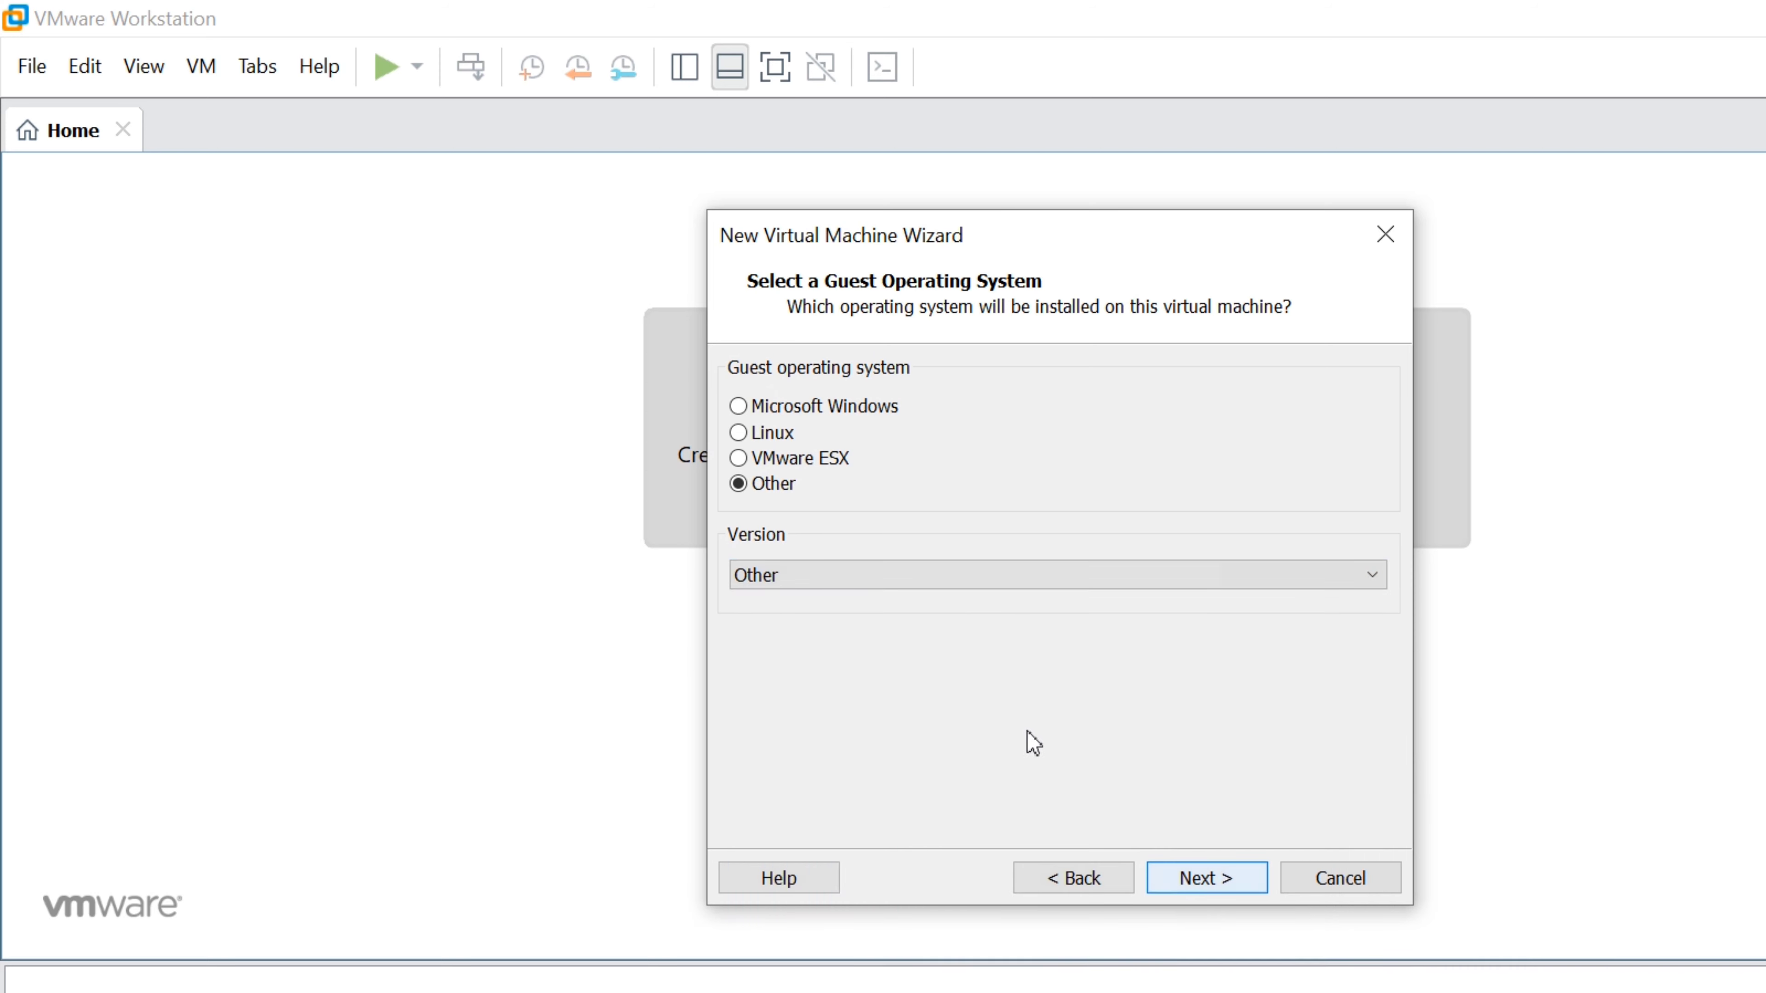
{"action": "left_click", "coordinate": [1207, 878]}
Store the VM in a new folder named MDS under D:\CP-LAB
{"action": "left_click", "coordinate": [1324, 503]}
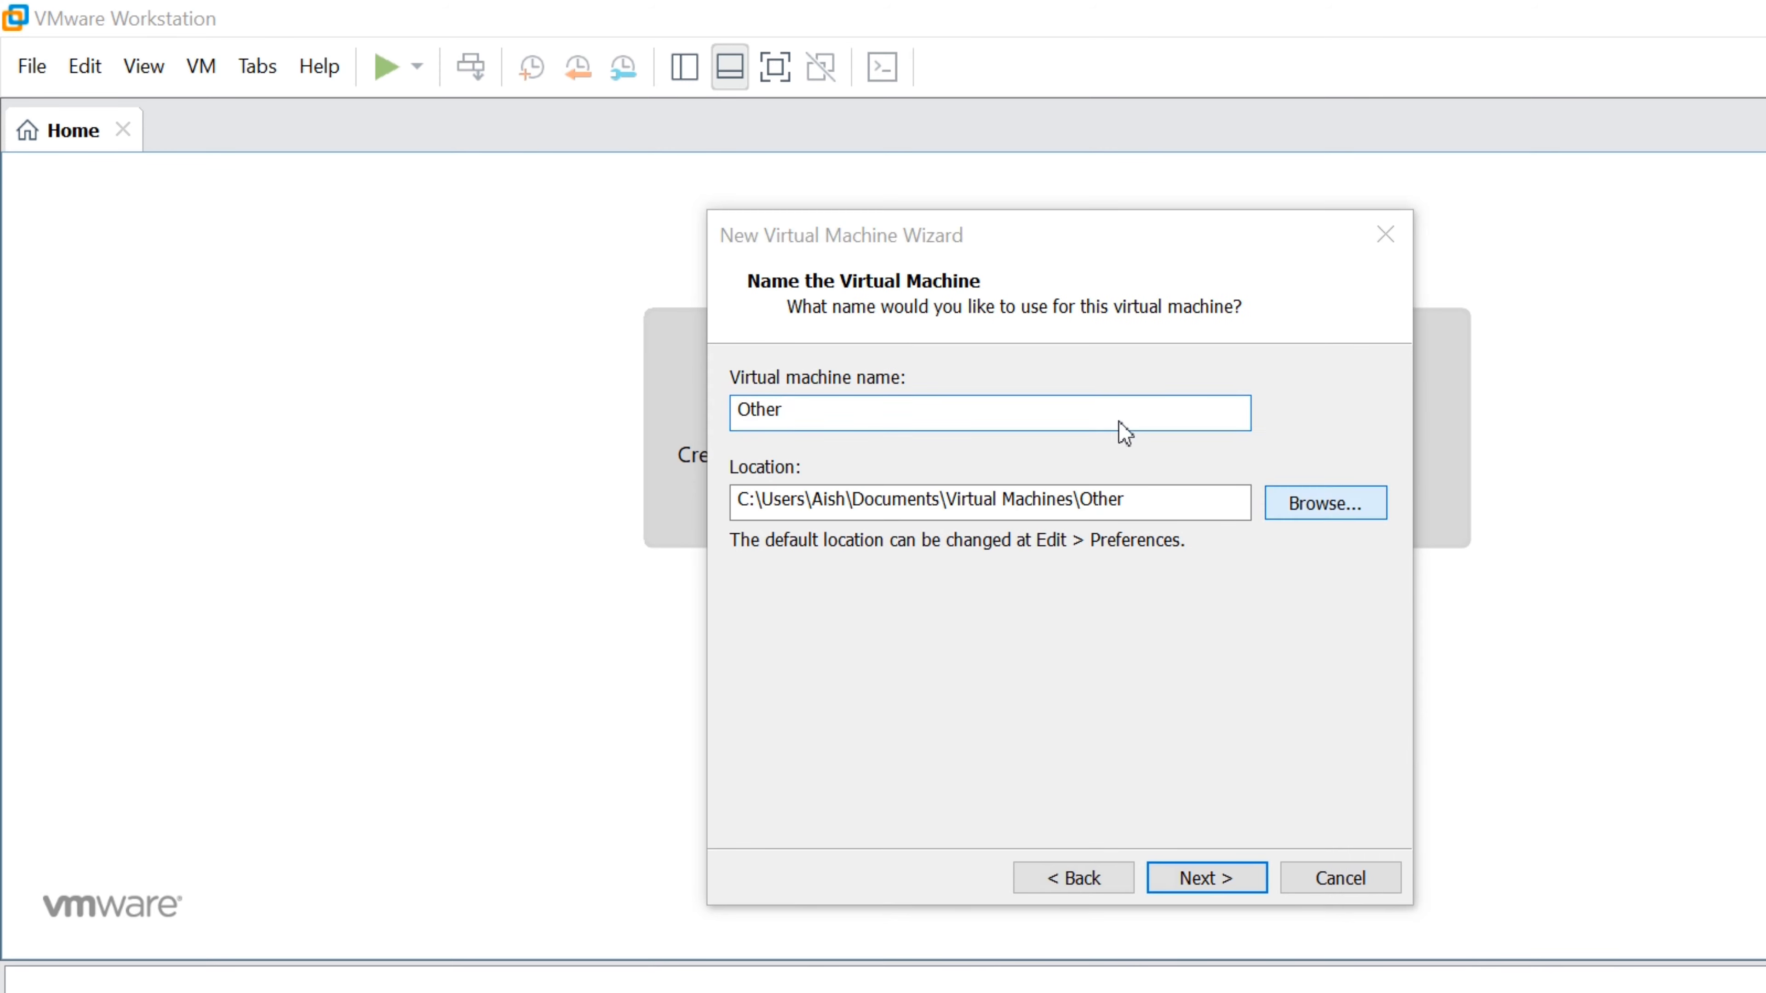
{"action": "scroll", "coordinate": [1050, 529], "scroll_direction": "down", "scroll_amount": 10}
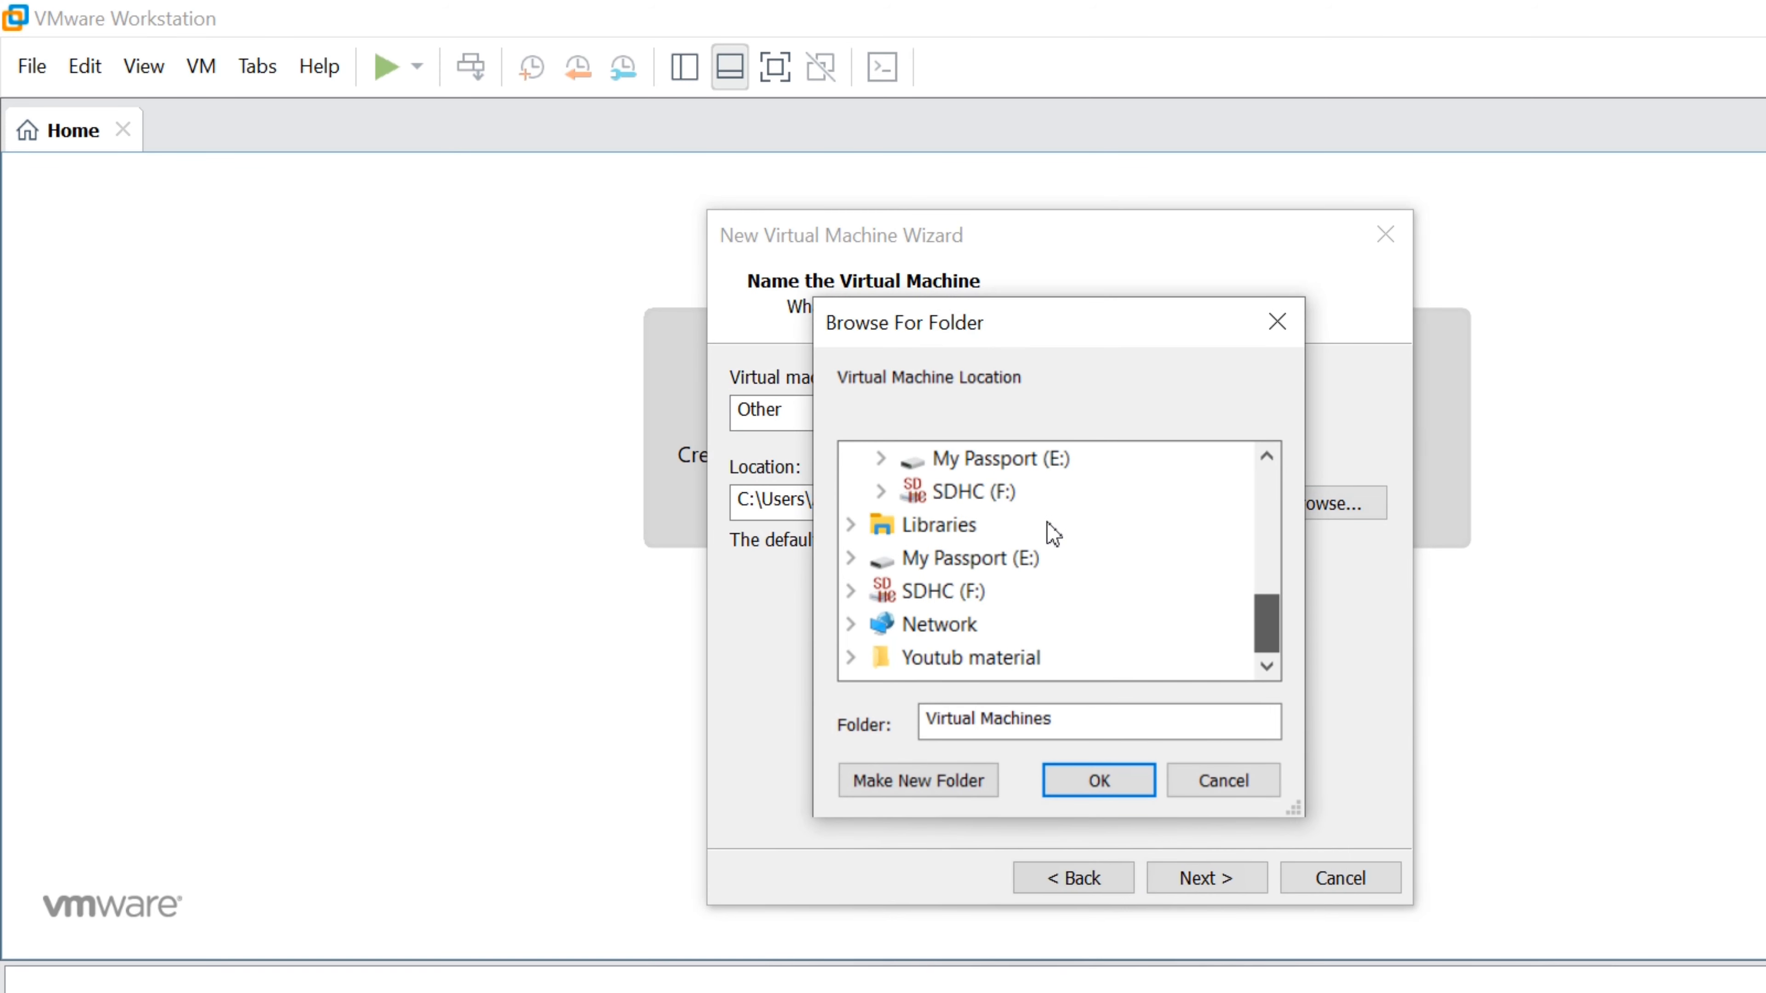
{"action": "scroll", "coordinate": [1048, 523], "scroll_direction": "up", "scroll_amount": 1}
{"action": "left_click", "coordinate": [1007, 460]}
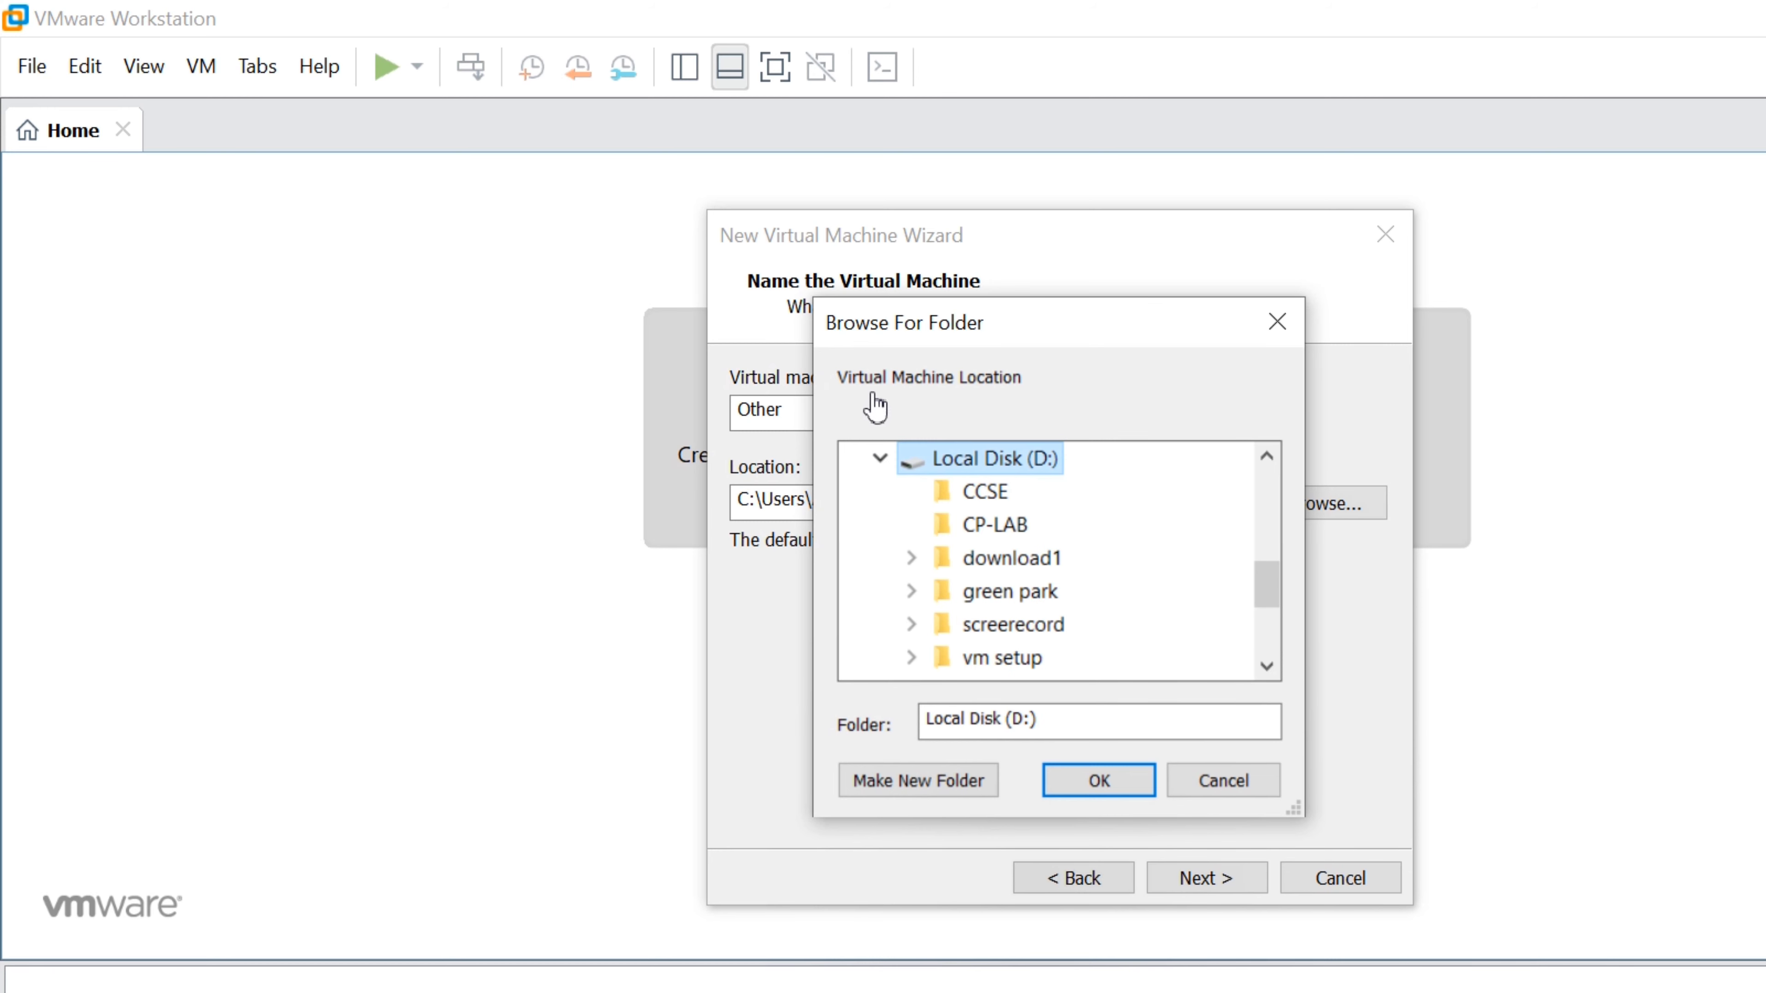
{"action": "left_click", "coordinate": [1015, 525]}
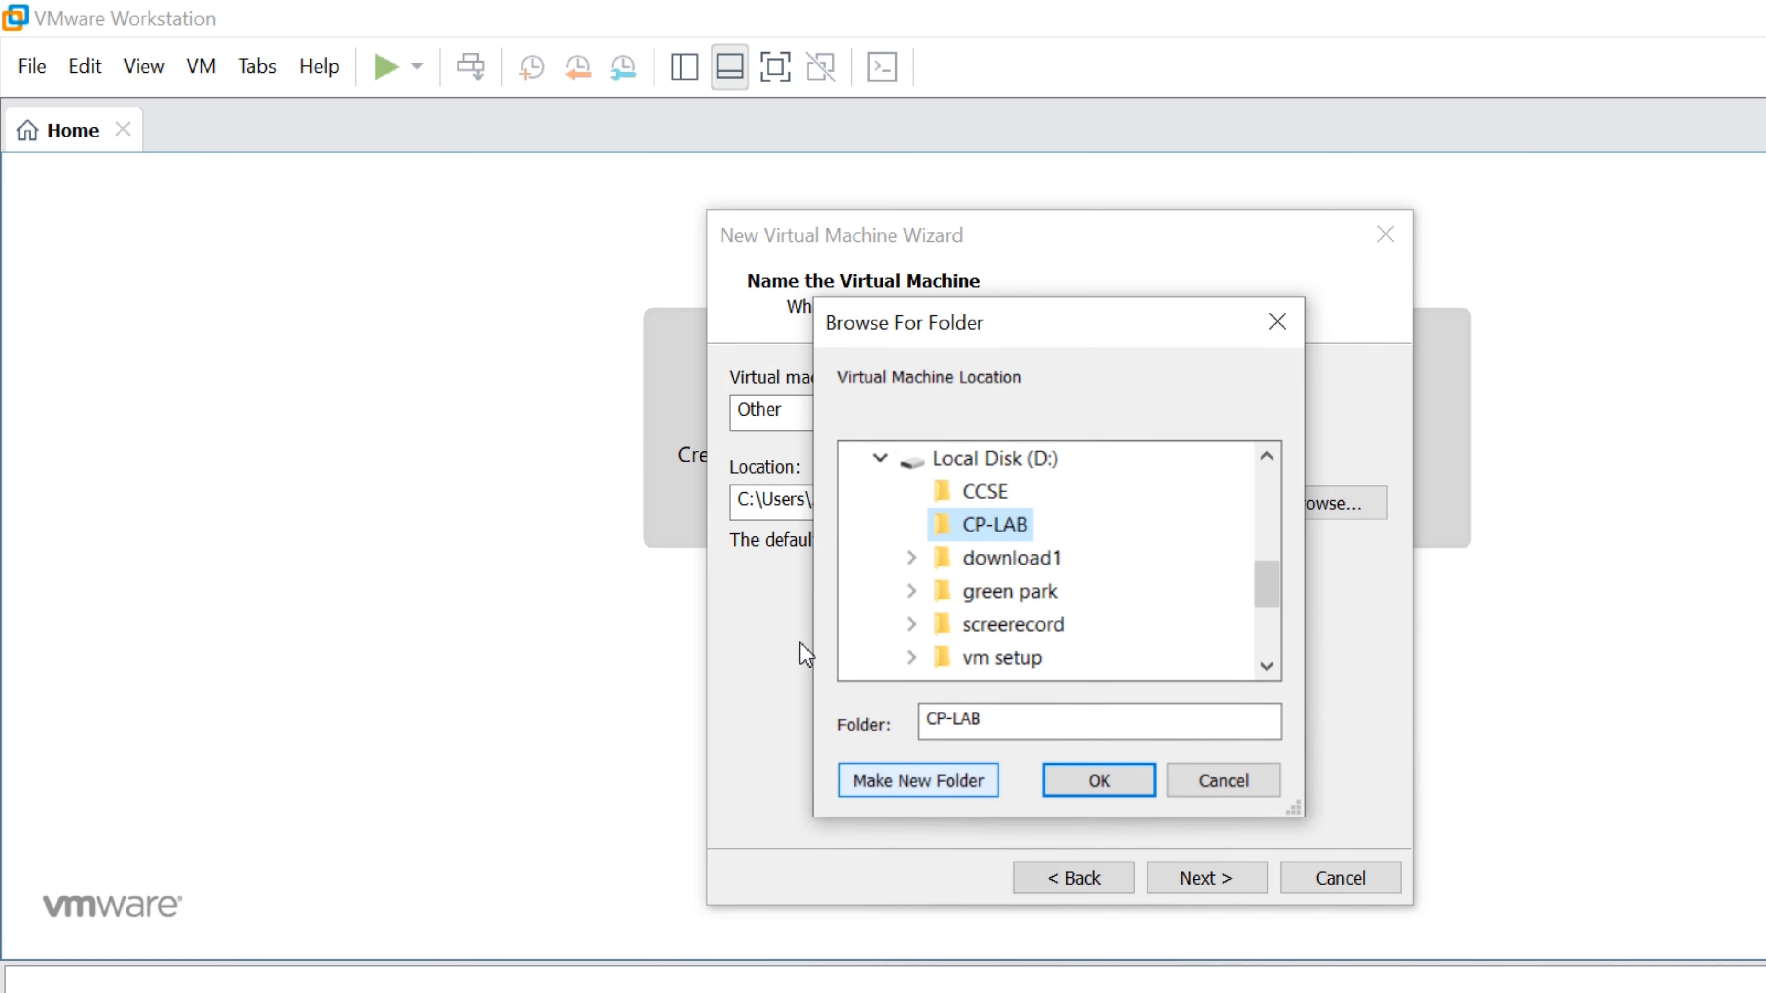
{"action": "key", "text": "BackSpace"}
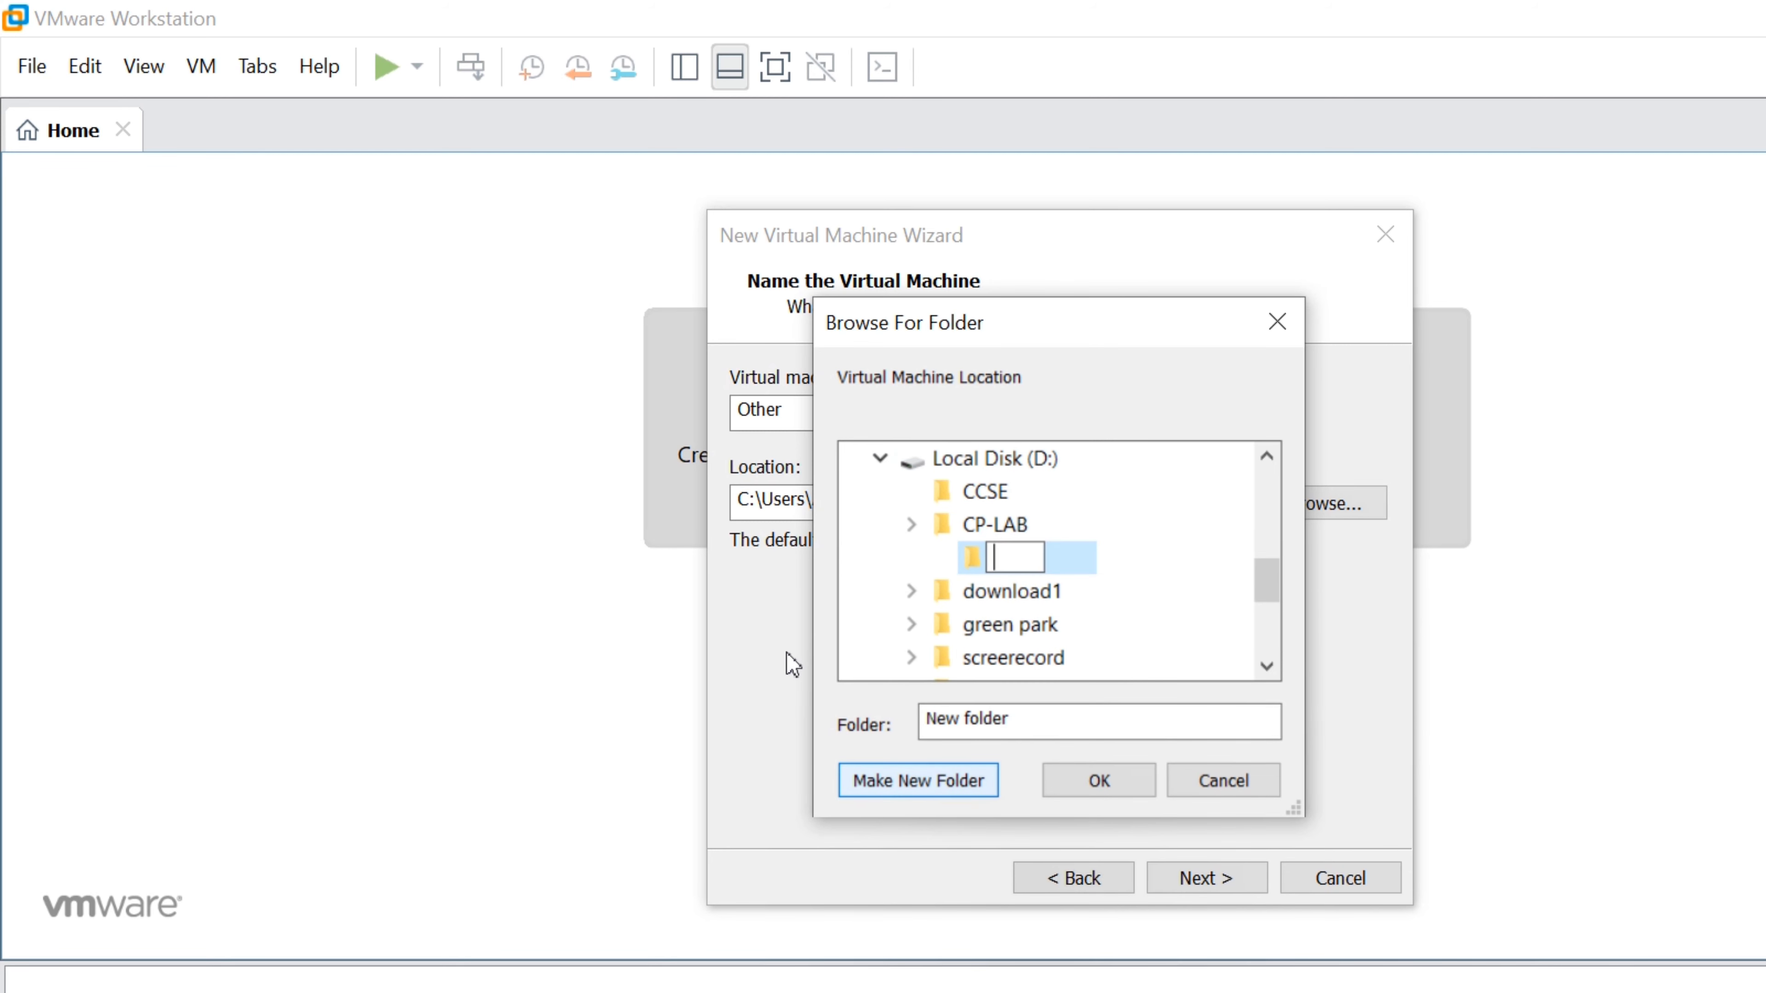
{"action": "type", "text": "MDS"}
{"action": "key", "text": "Return"}
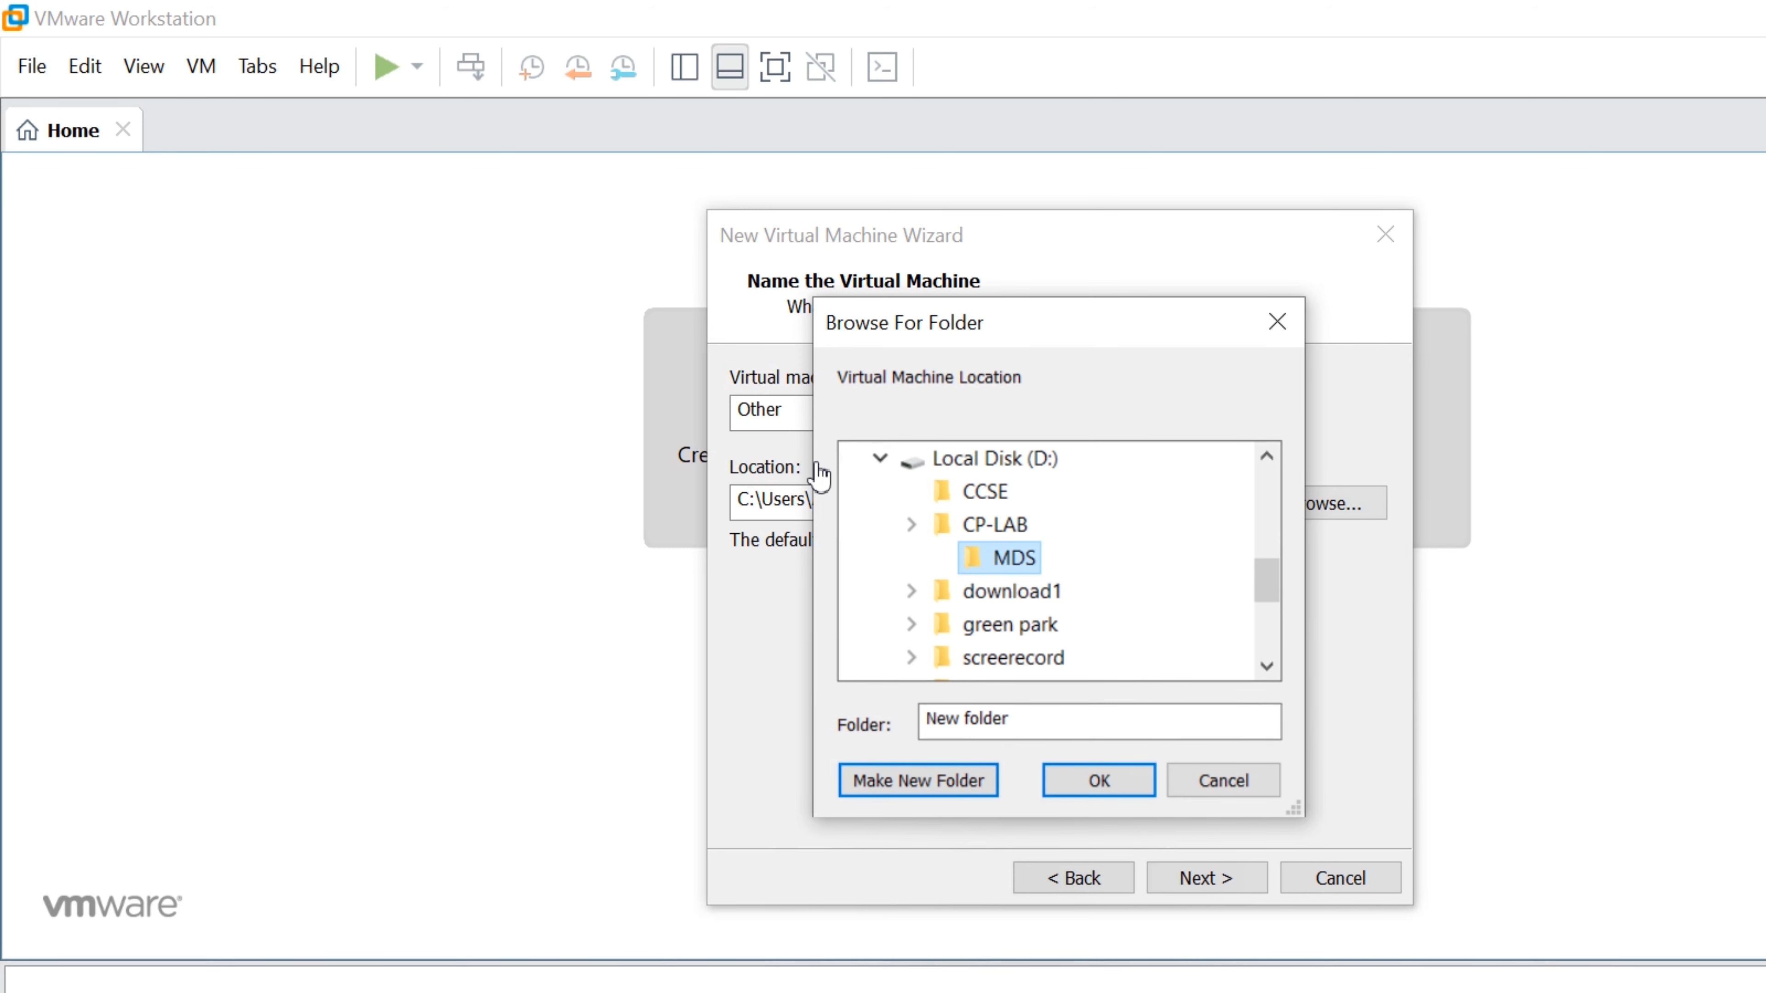
{"action": "key", "text": "Return"}
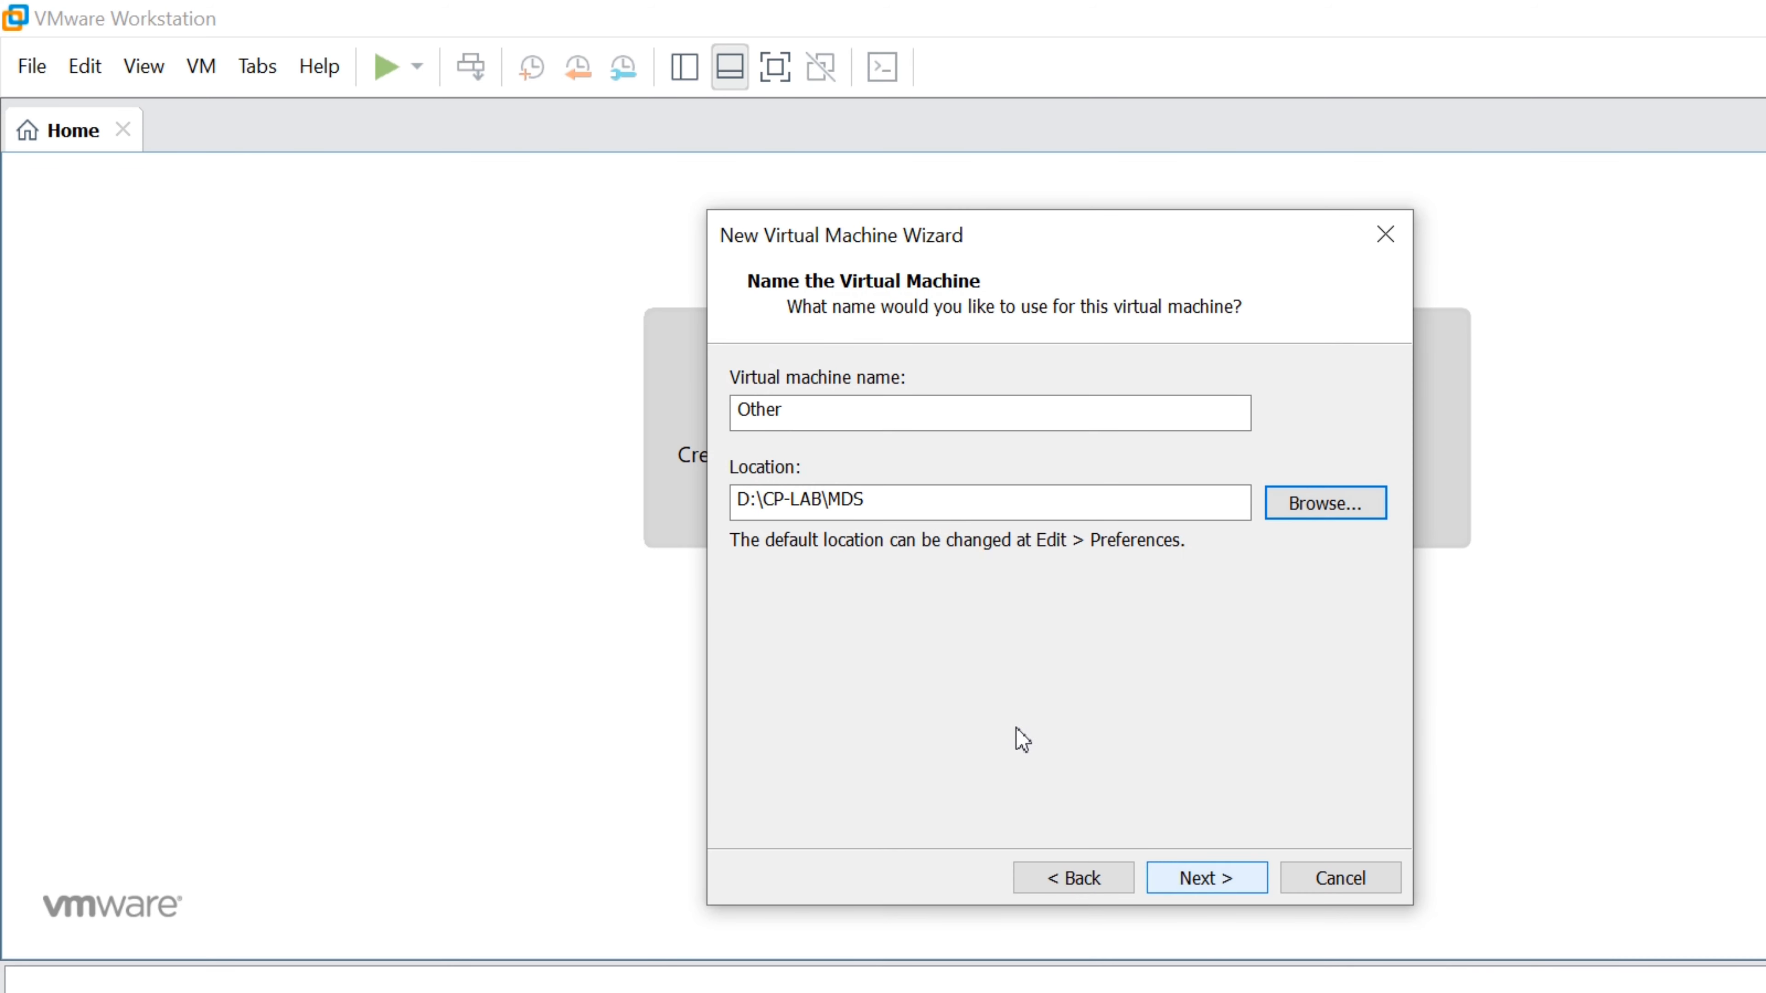
Give the virtual disk a 100 GB capacity and reach hardware customization
{"action": "key", "text": "Return"}
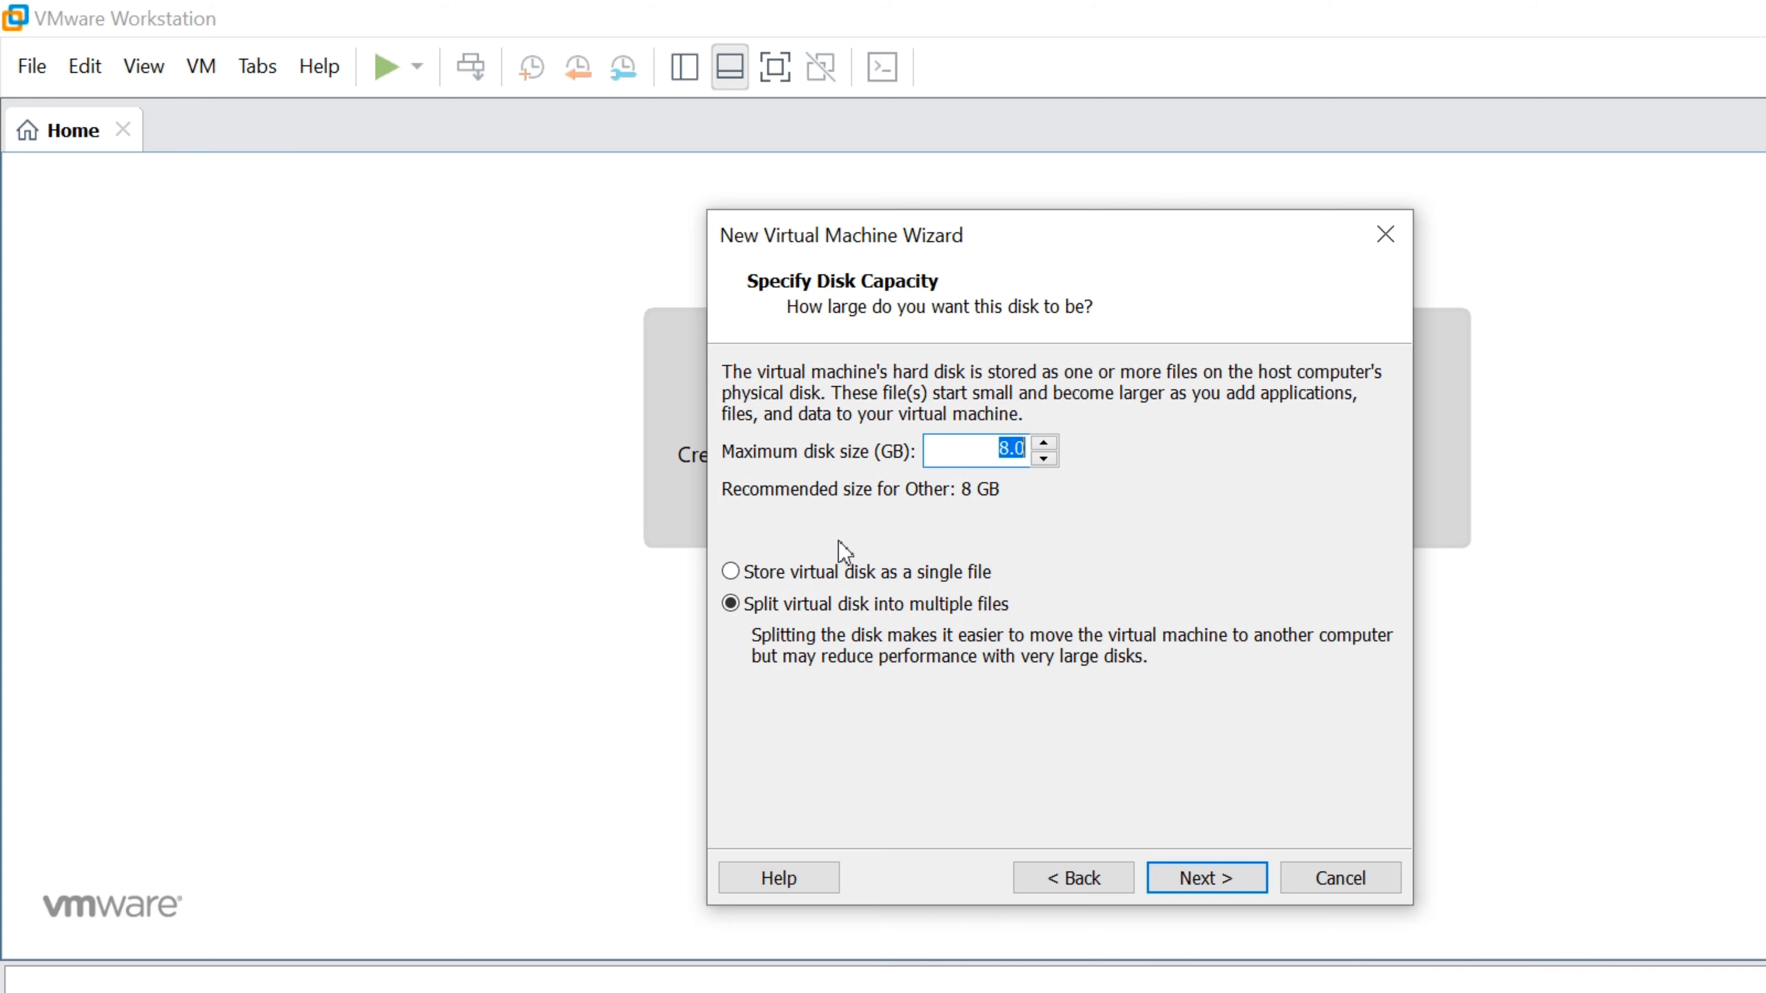
{"action": "type", "text": "100"}
{"action": "key", "text": "Return"}
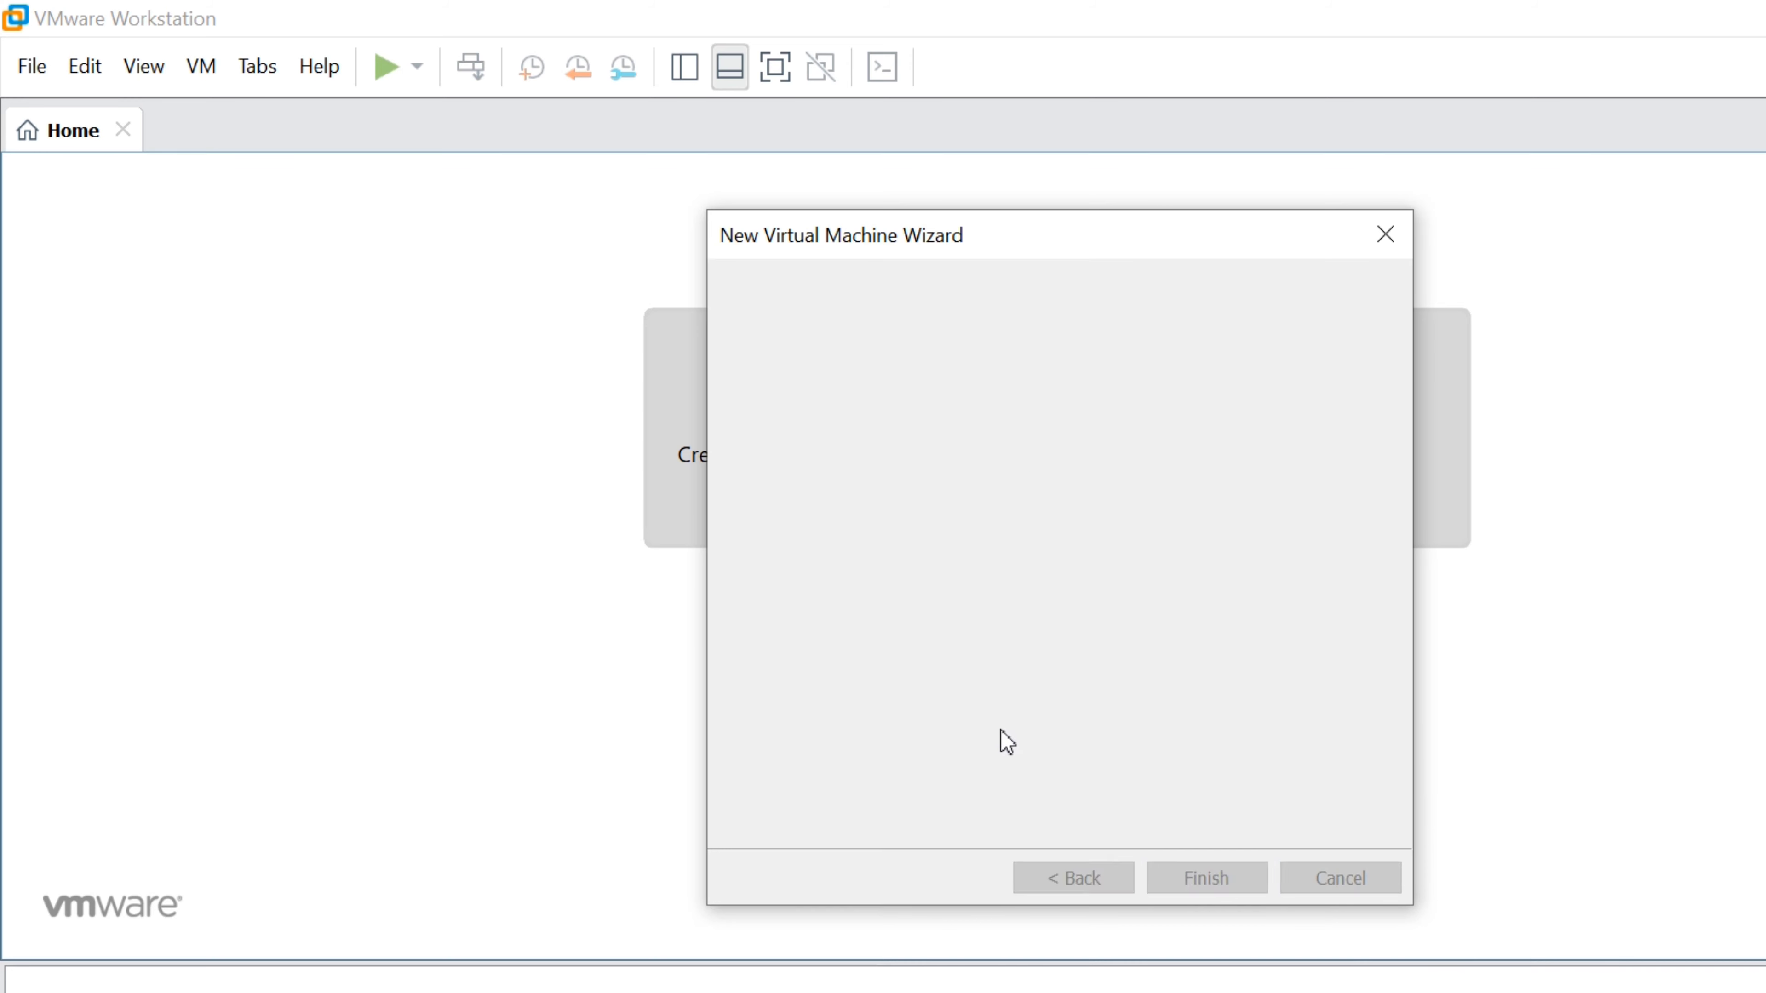
{"action": "left_click", "coordinate": [910, 691]}
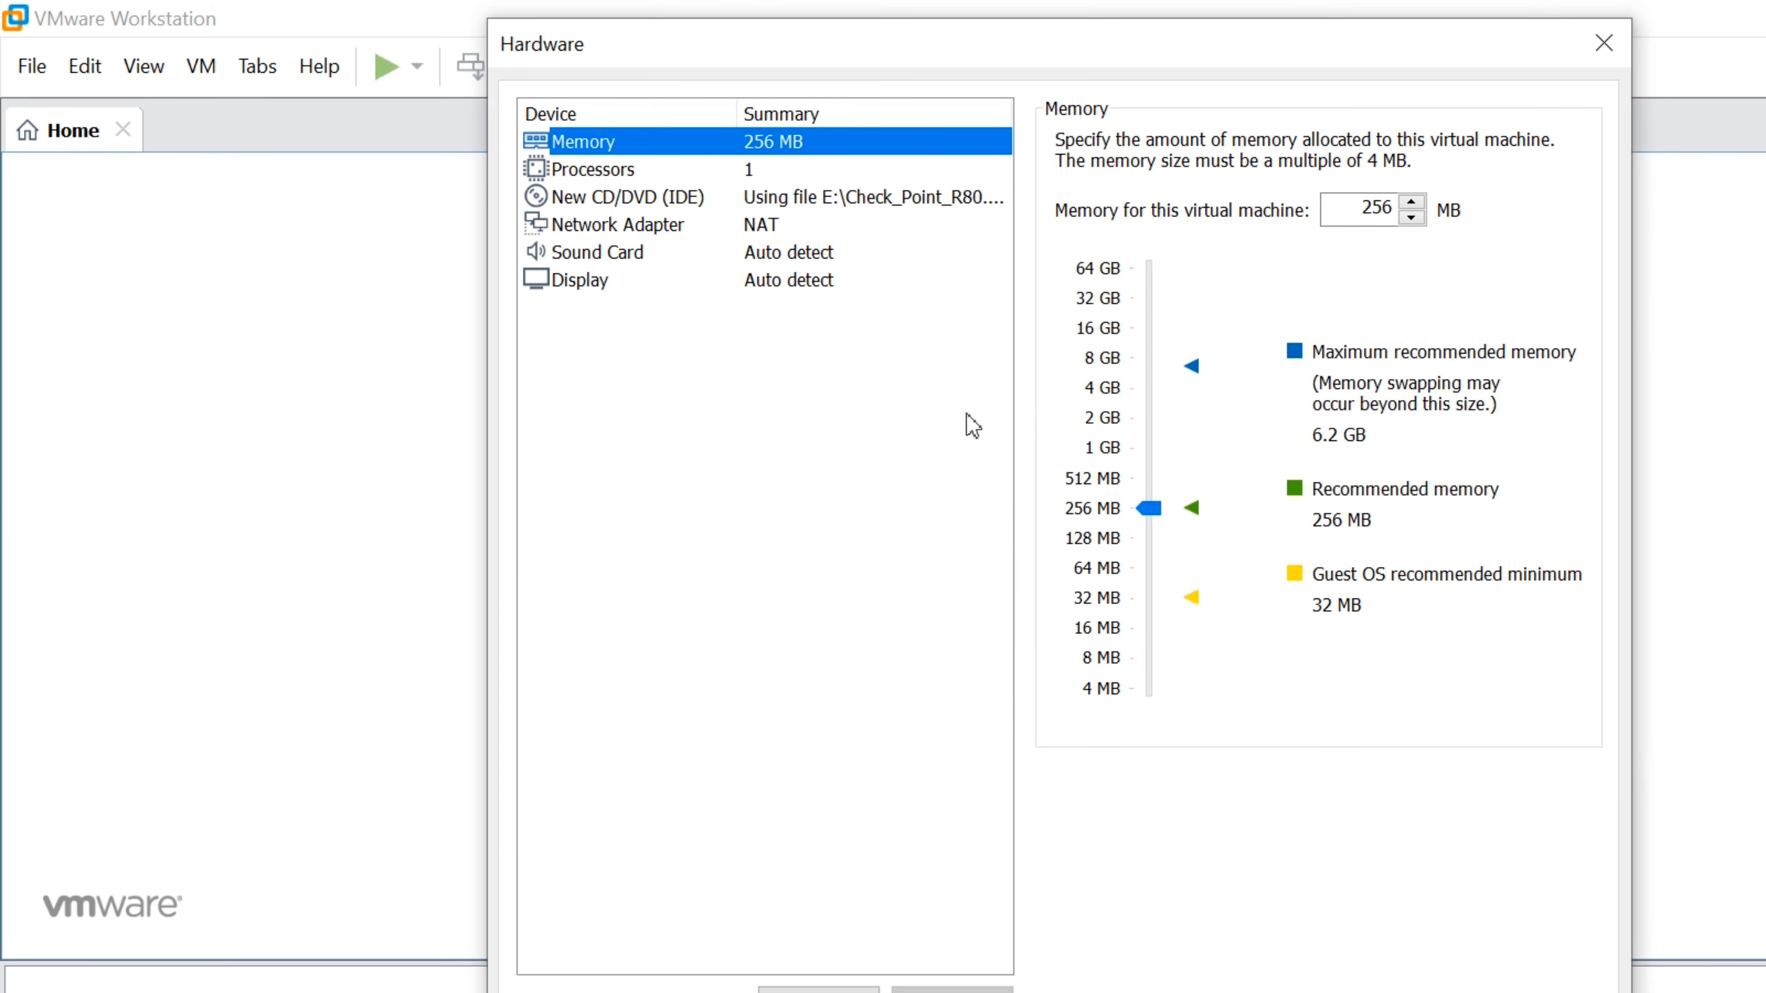
Set memory to 4 GB and processors to 2 with 4 cores each (8 cores)
{"action": "left_click_drag", "start_coordinate": [1148, 509], "coordinate": [1149, 386]}
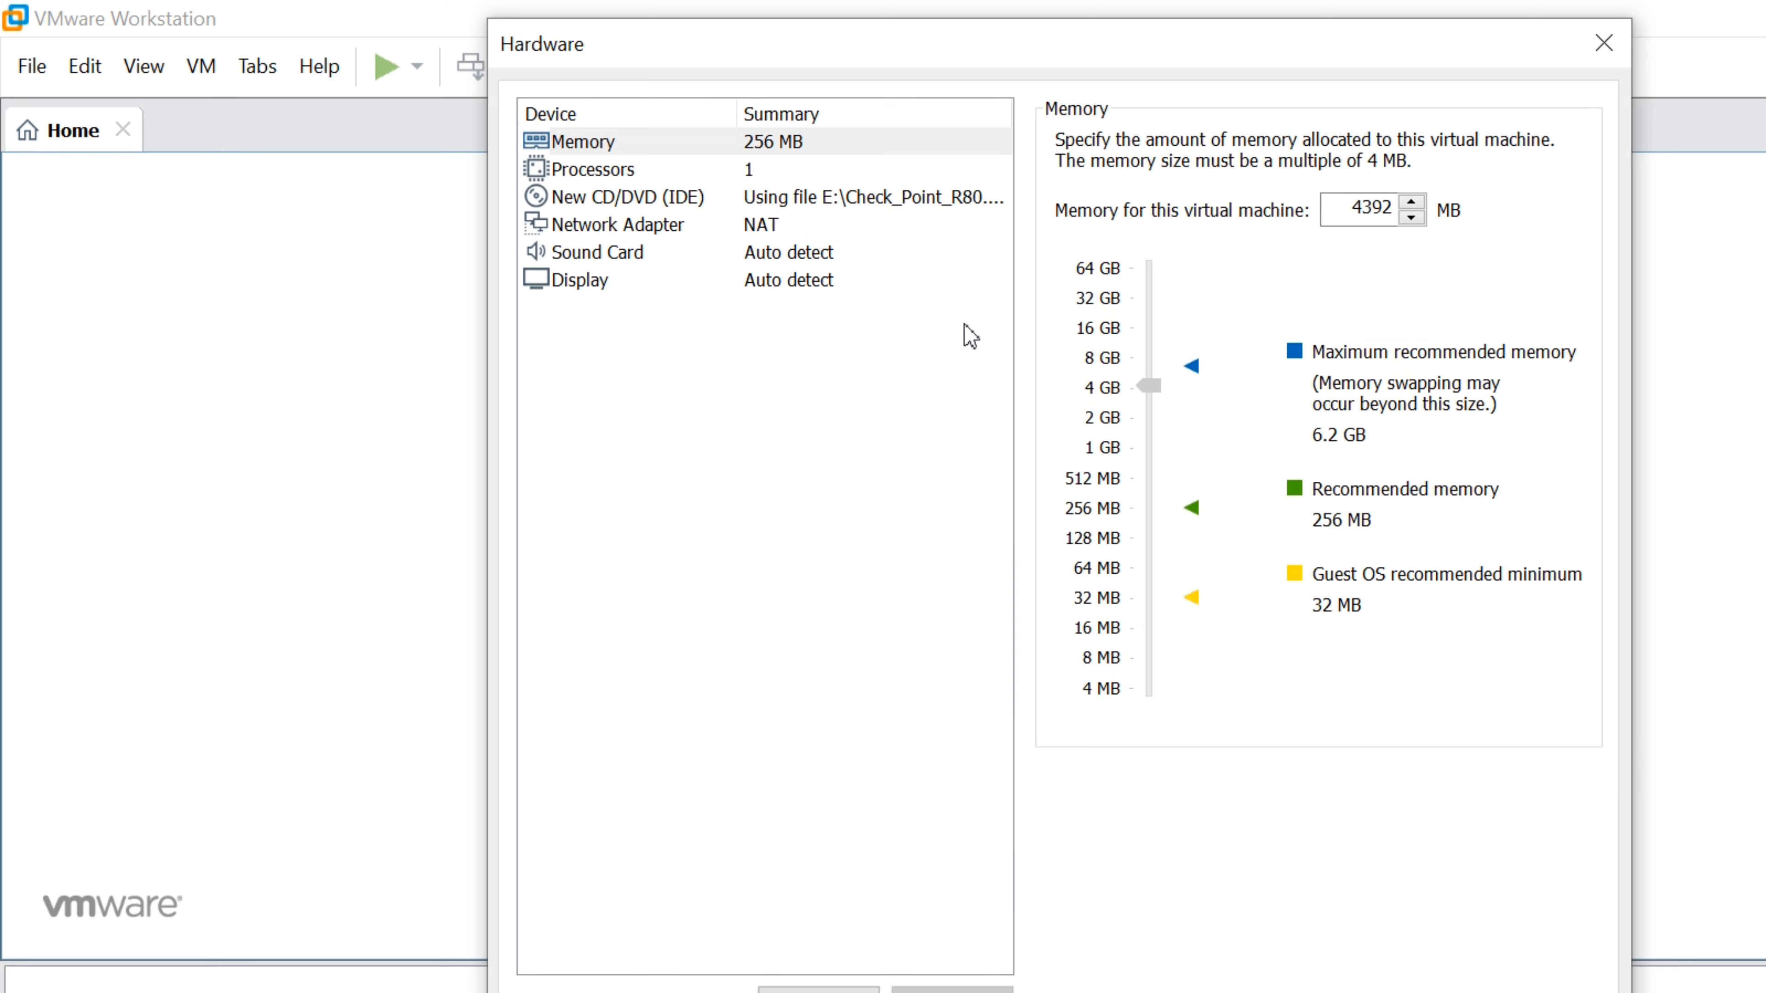
{"action": "left_click_drag", "start_coordinate": [965, 324], "coordinate": [967, 326]}
{"action": "left_click", "coordinate": [513, 170]}
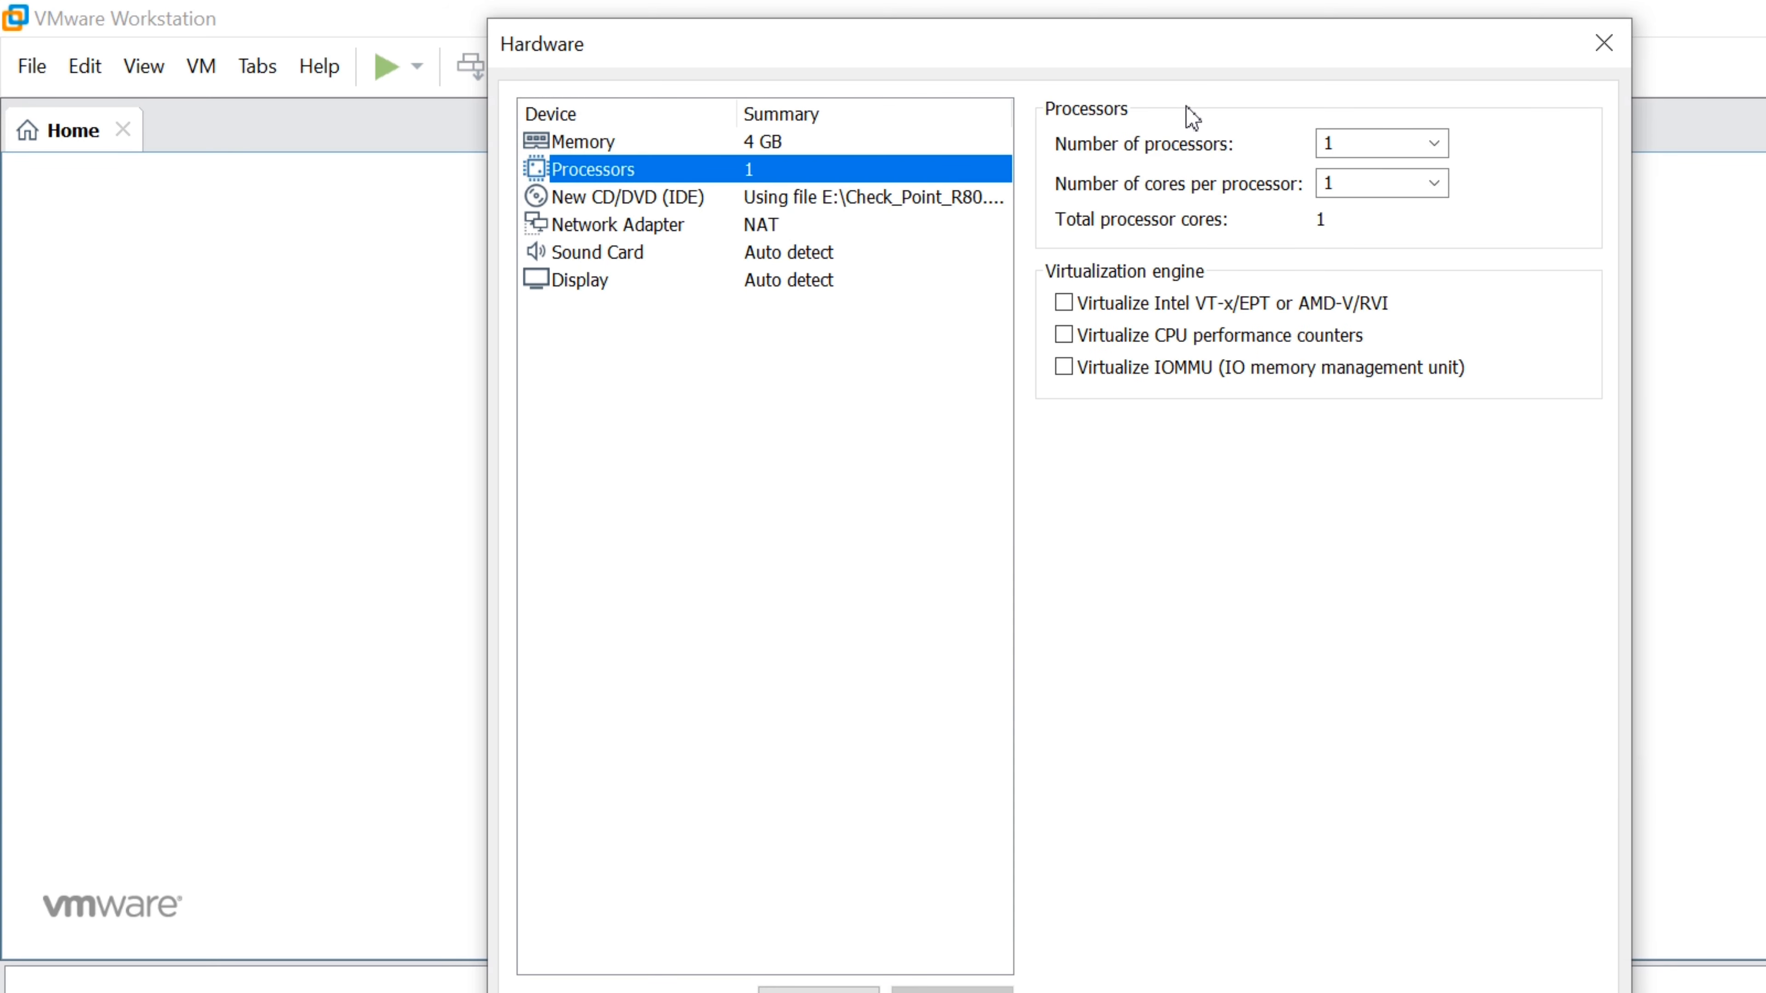
{"action": "key", "text": "Tab"}
{"action": "key", "text": "alt+Down"}
{"action": "key", "text": "Down"}
{"action": "key", "text": "Return"}
{"action": "key", "text": "Tab"}
{"action": "key", "text": "alt+Down"}
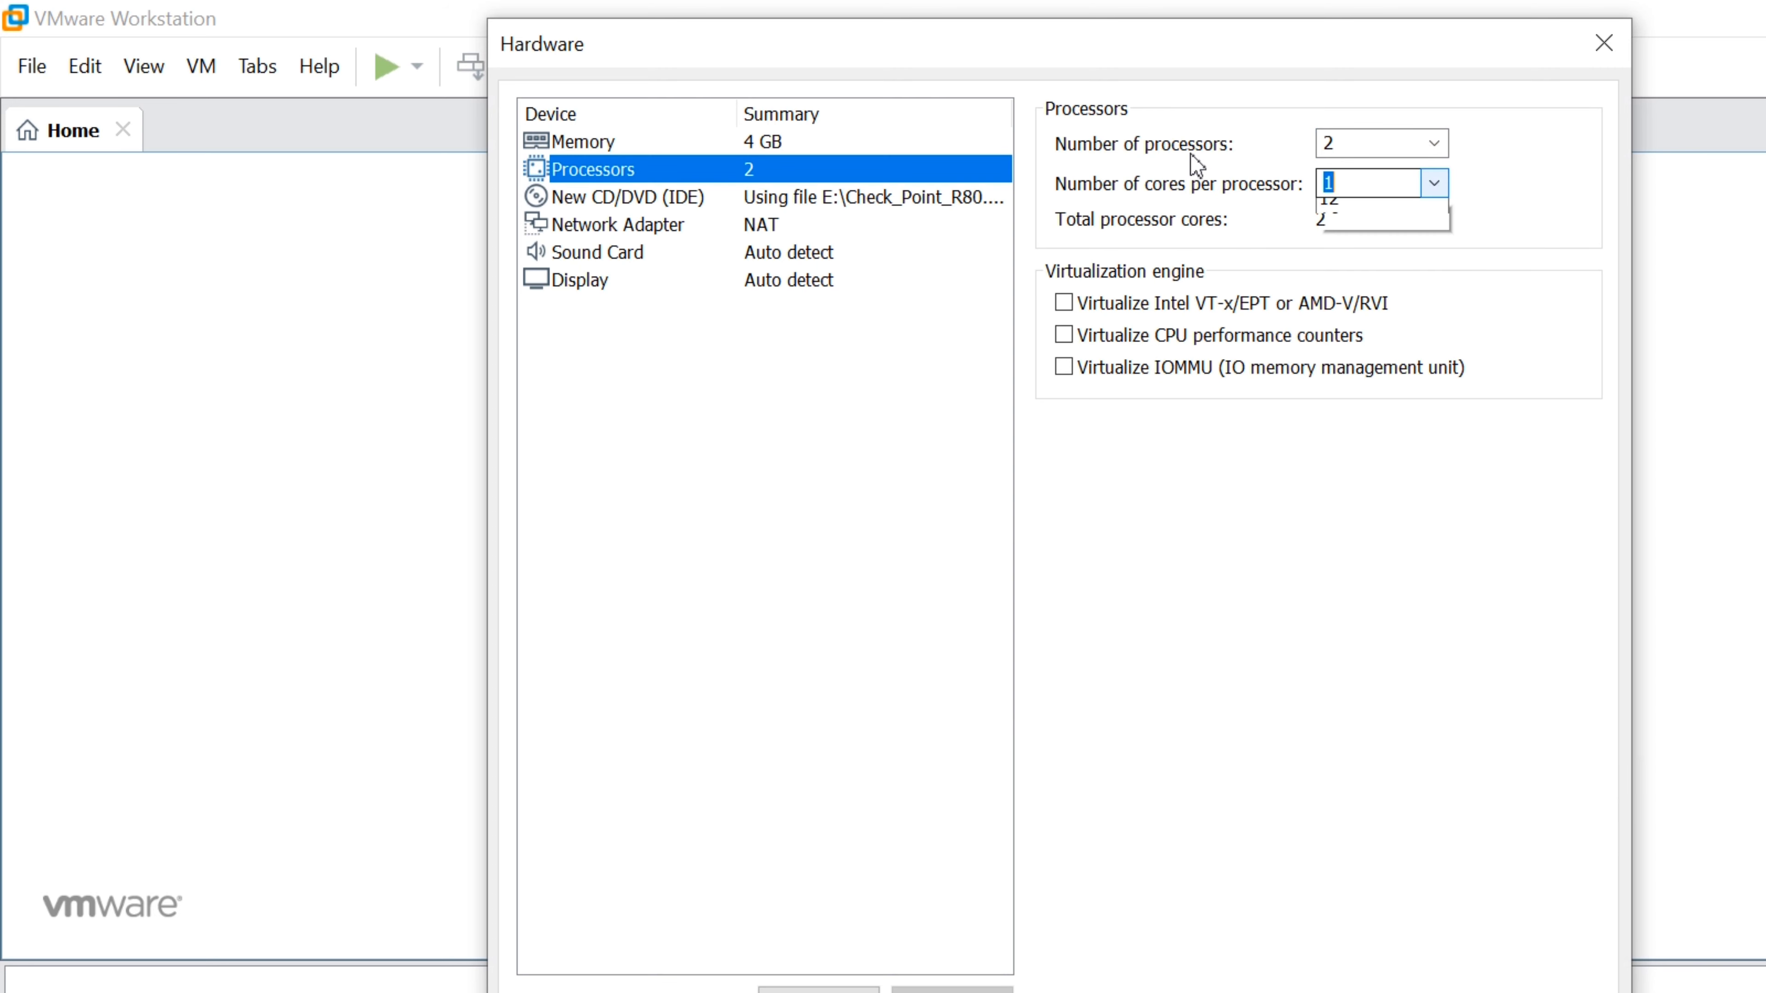
{"action": "key", "text": "Return"}
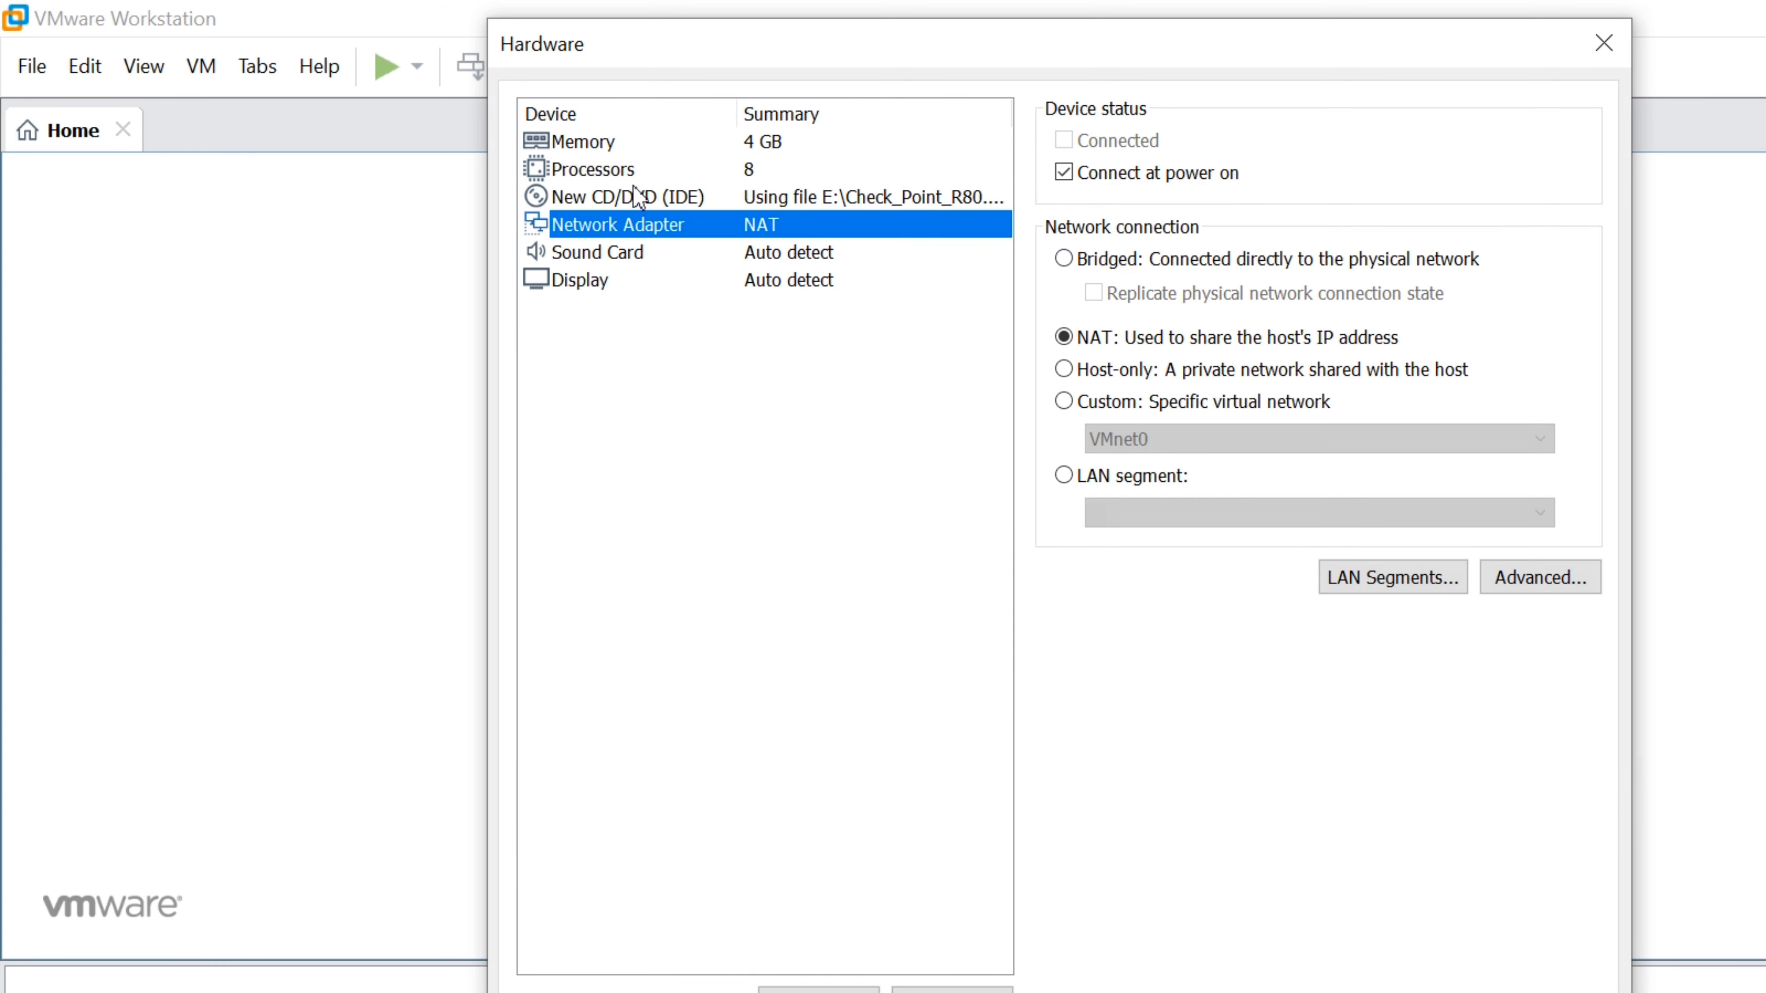
Switch the first network adapter to Bridged with physical connection state replicated
{"action": "left_click", "coordinate": [634, 221]}
{"action": "left_click", "coordinate": [1063, 259]}
{"action": "left_click", "coordinate": [1093, 293]}
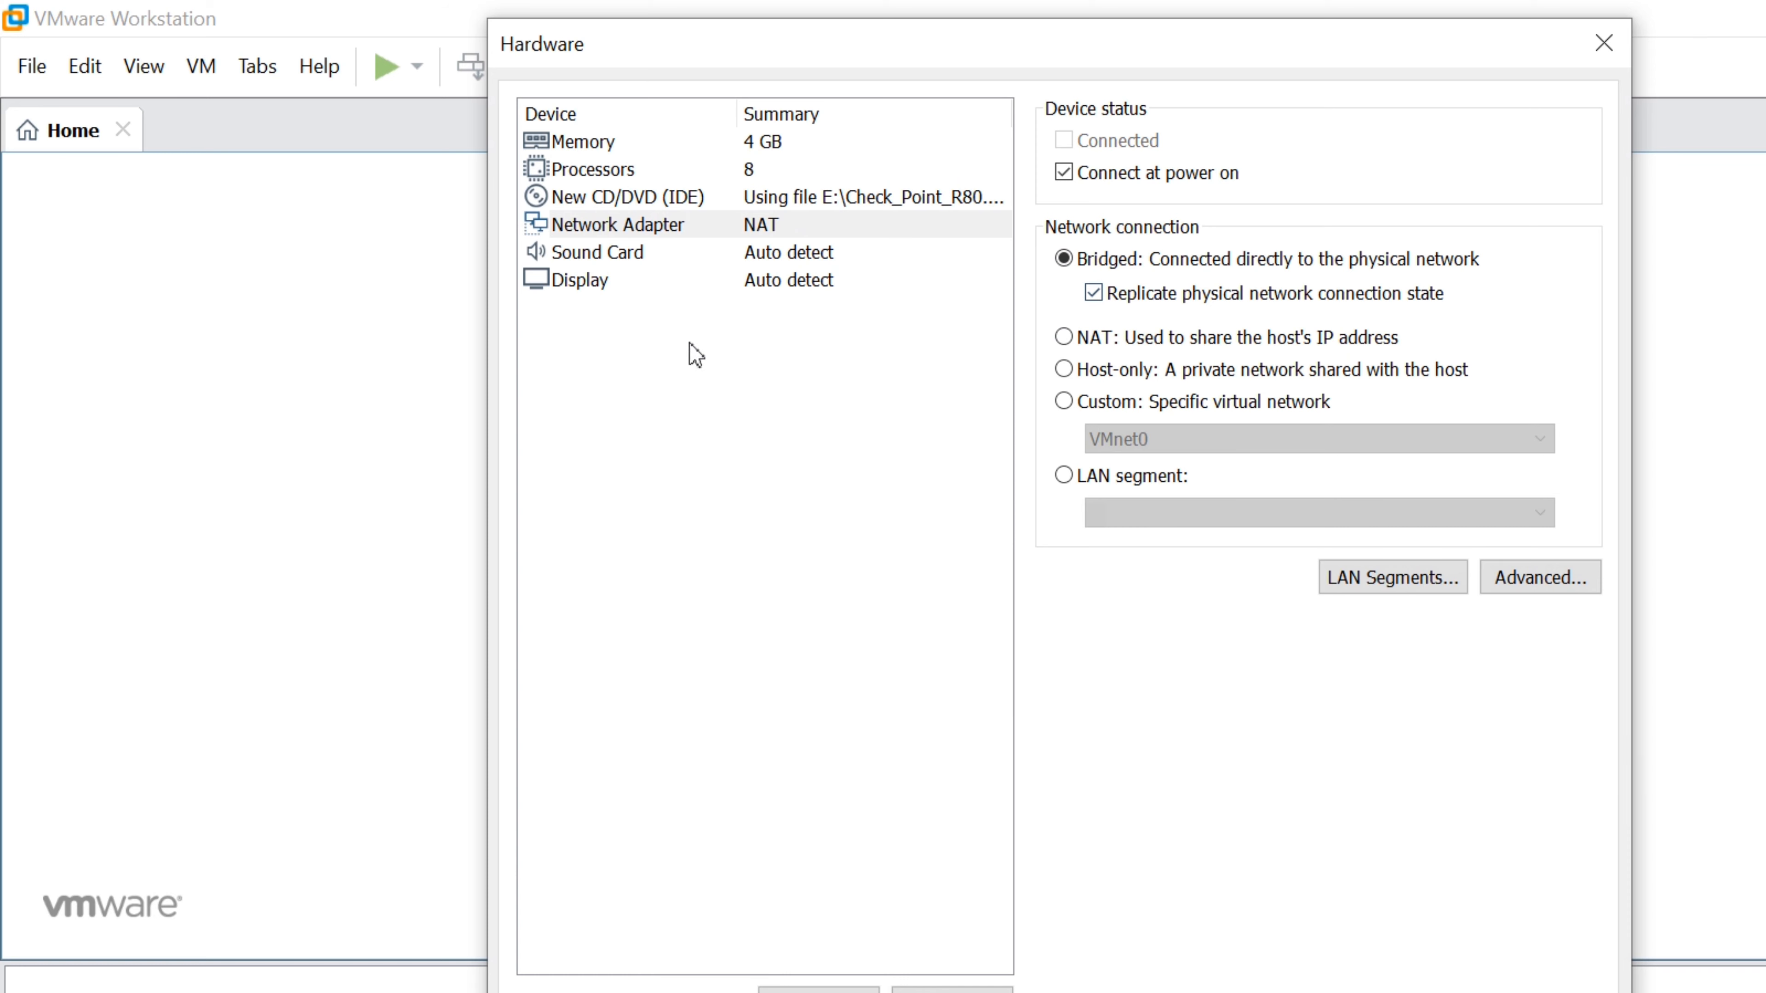
{"action": "left_click", "coordinate": [536, 222]}
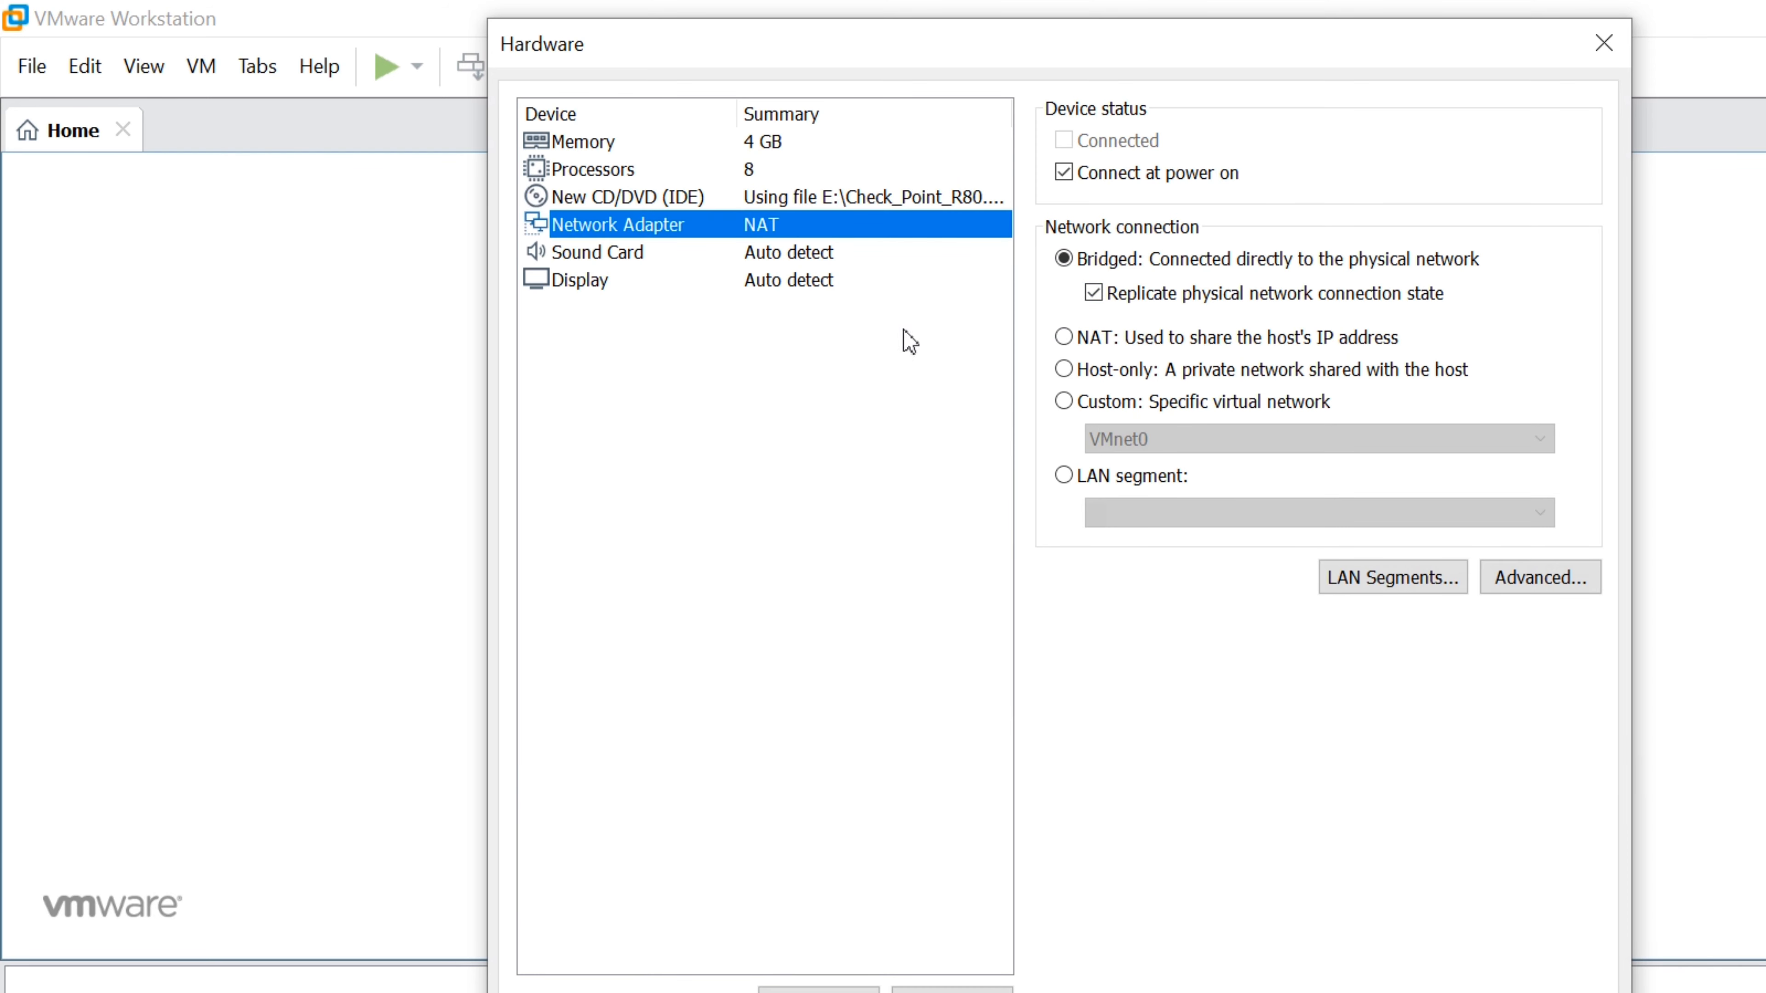
Add three more network adapters to the virtual machine
{"action": "left_click", "coordinate": [818, 991]}
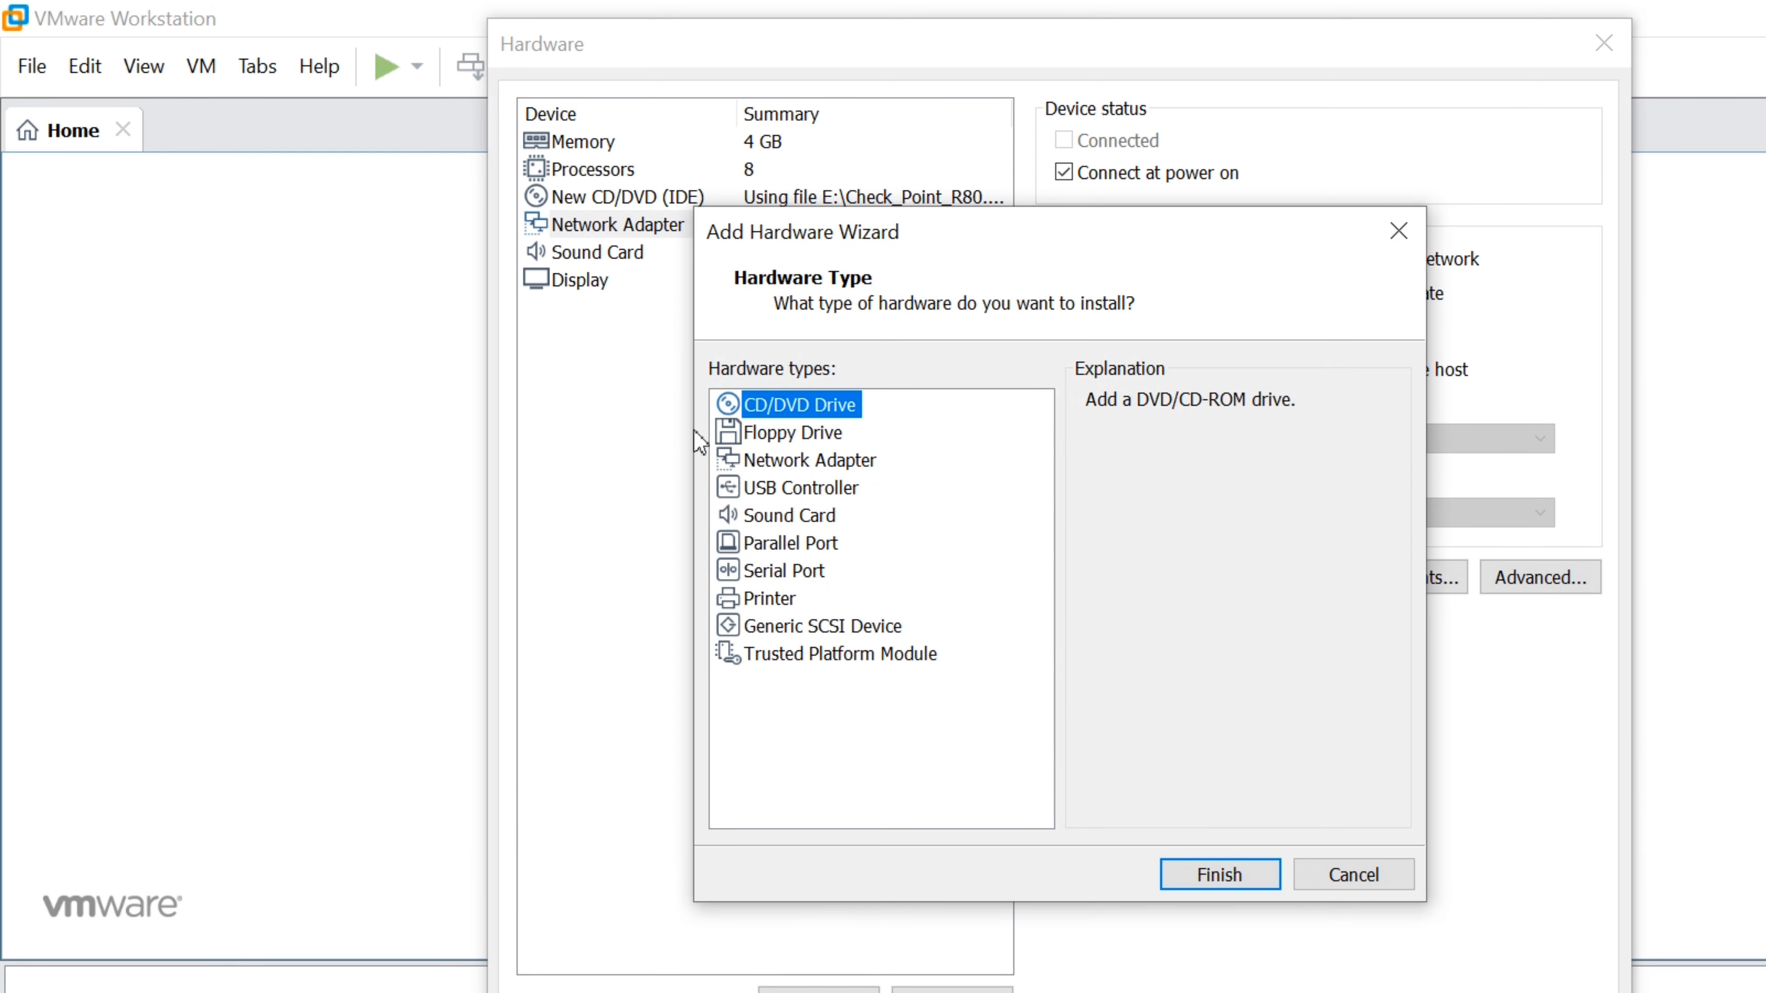
{"action": "left_click", "coordinate": [834, 461]}
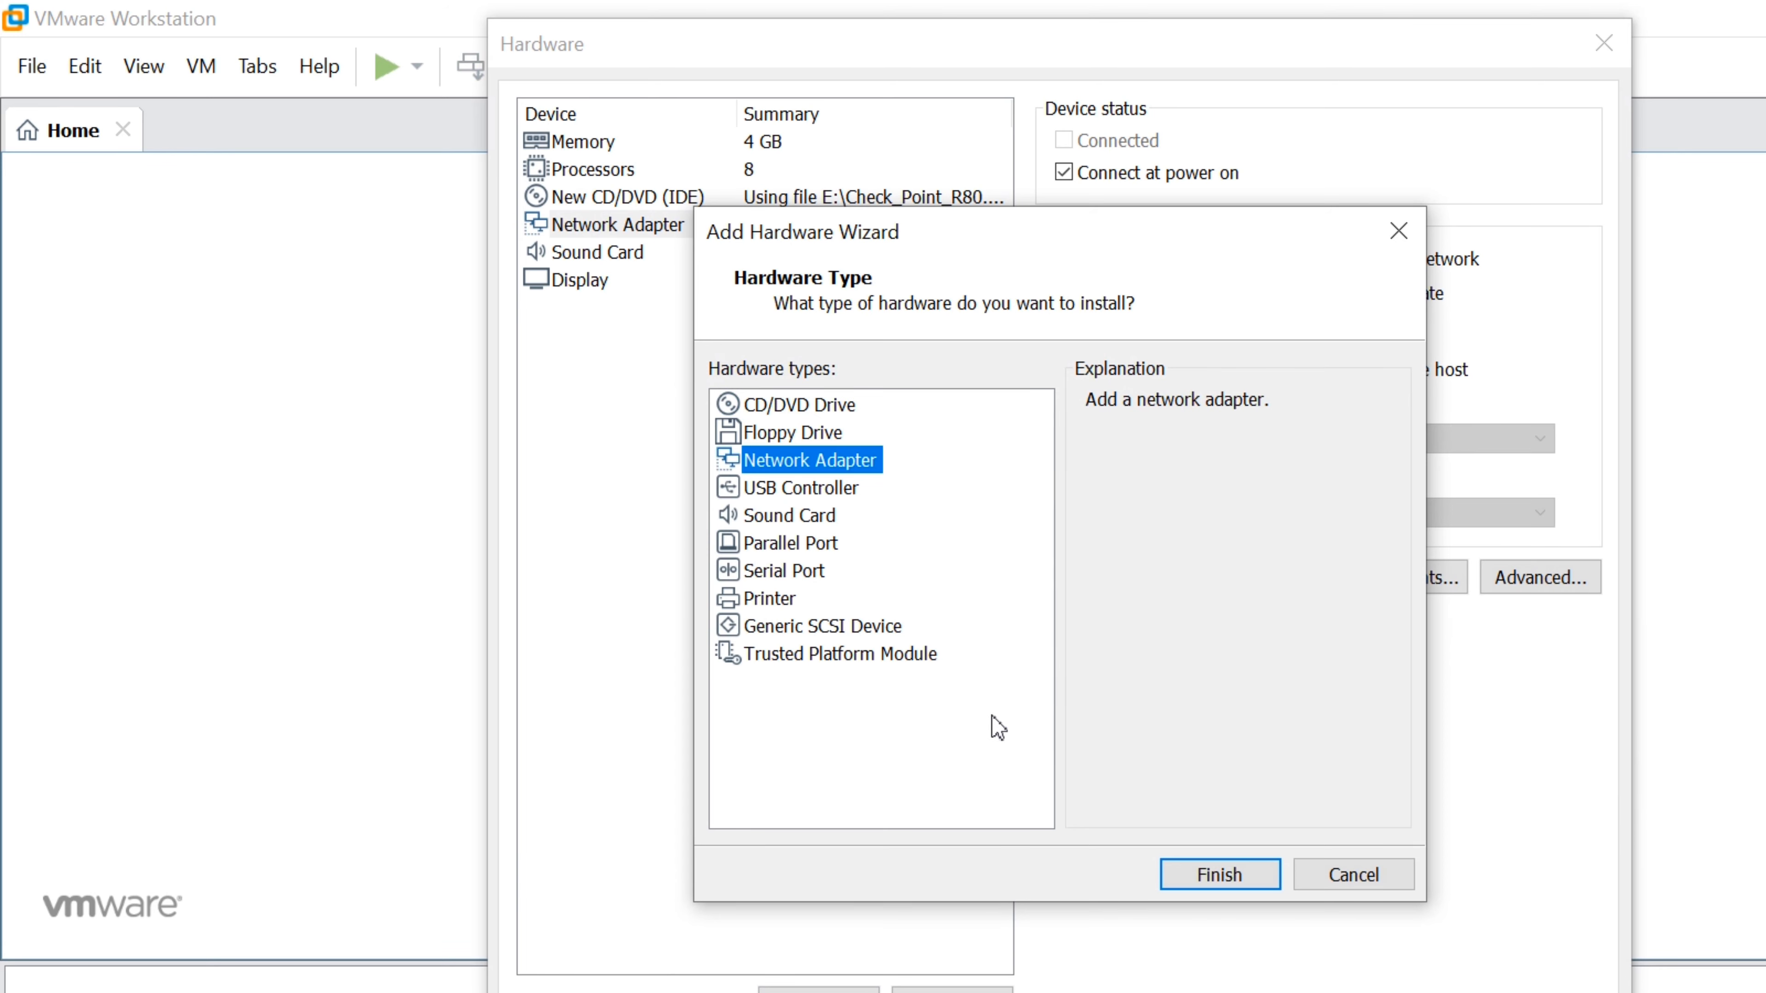
{"action": "left_click", "coordinate": [1219, 874]}
{"action": "left_click", "coordinate": [818, 991]}
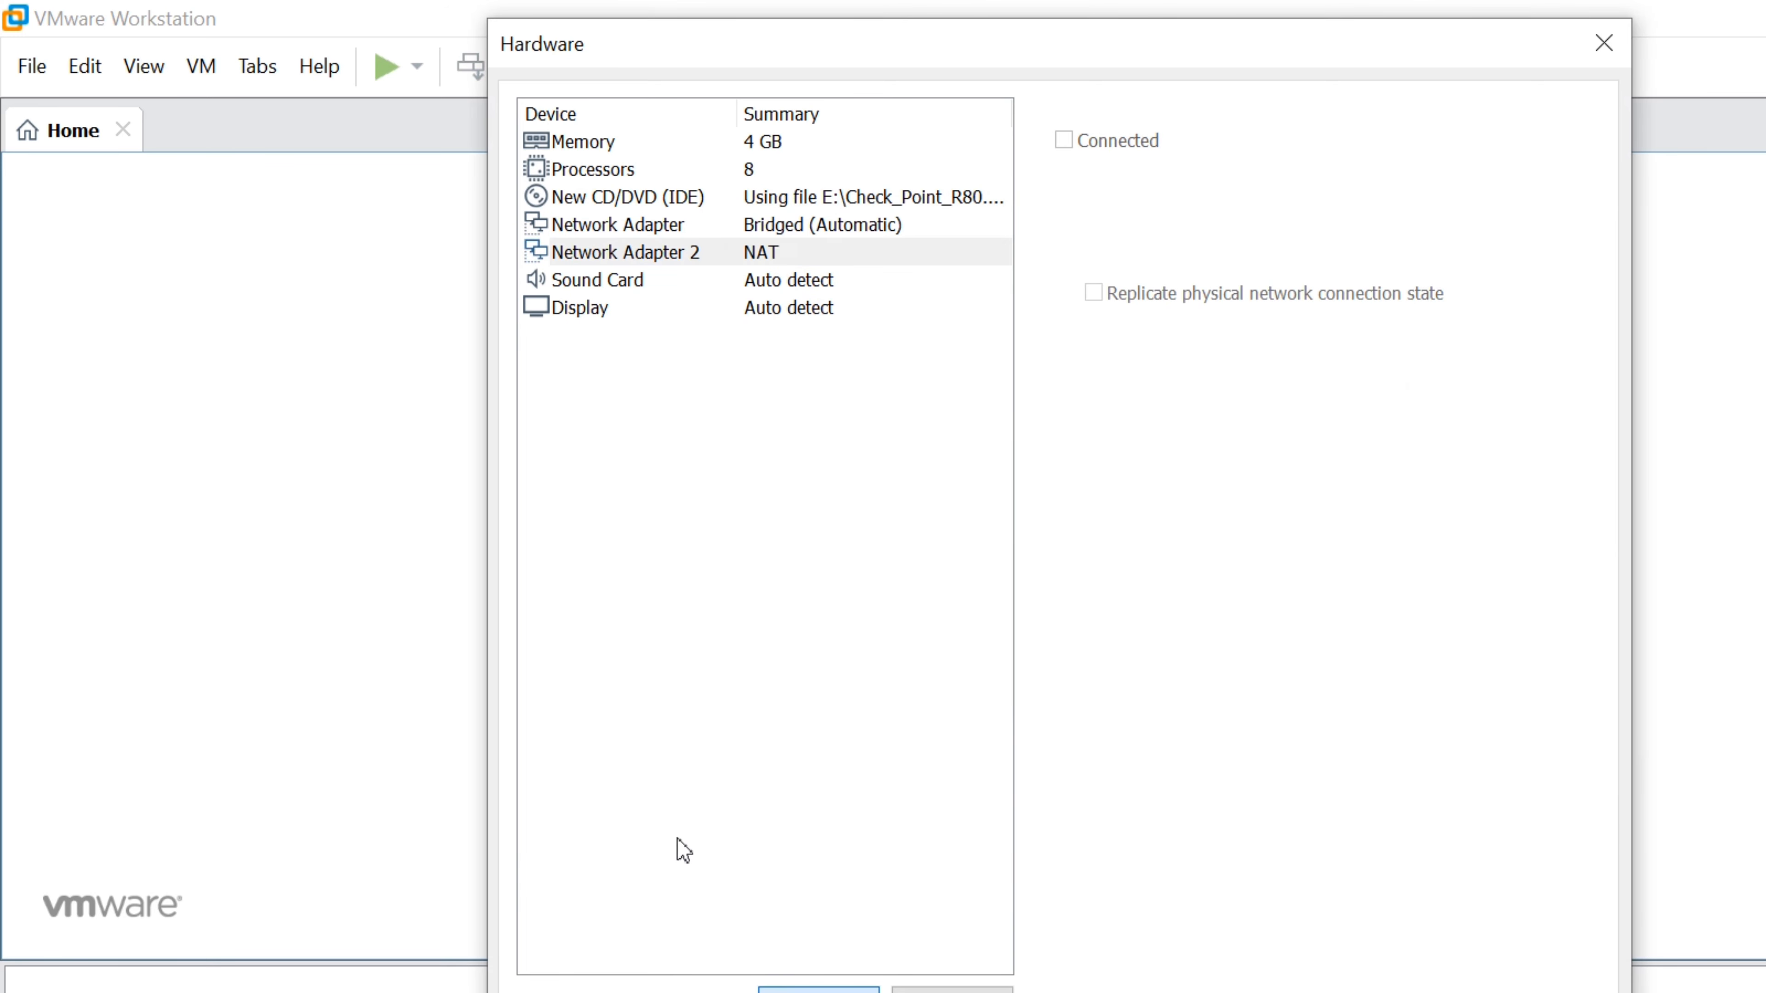
{"action": "left_click", "coordinate": [809, 460]}
{"action": "left_click", "coordinate": [1219, 875]}
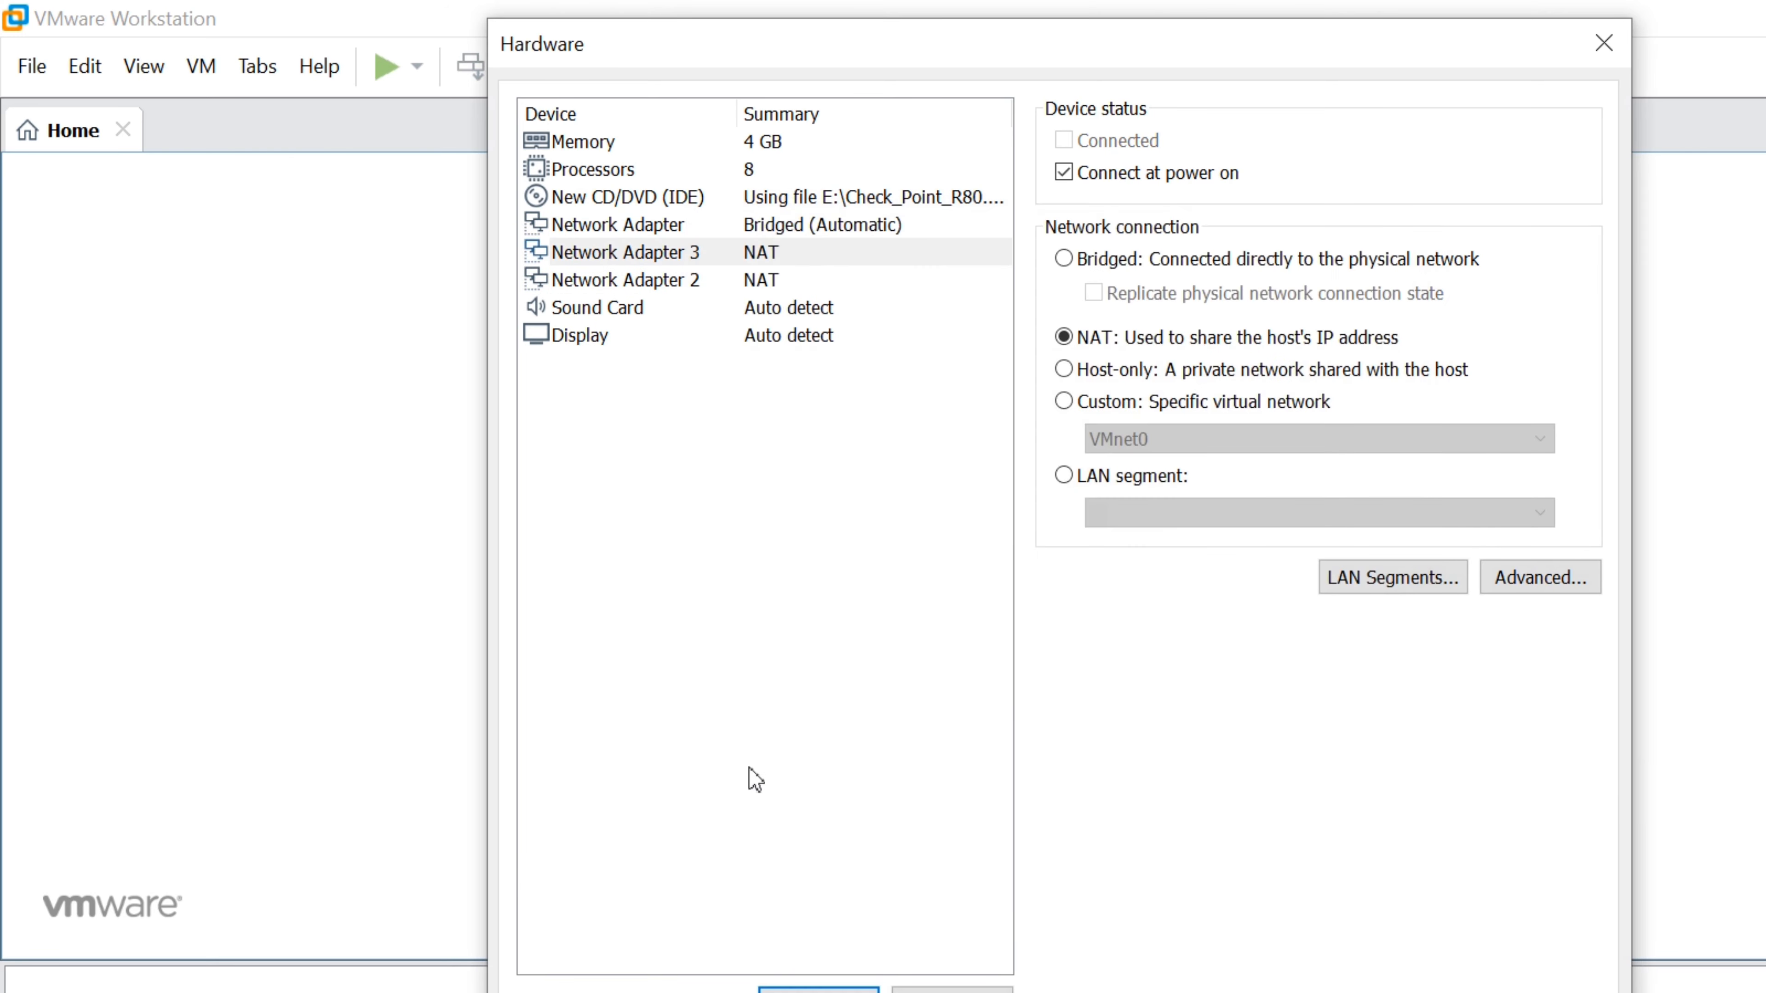
{"action": "left_click", "coordinate": [818, 990]}
{"action": "left_click", "coordinate": [810, 460]}
{"action": "left_click", "coordinate": [1219, 874]}
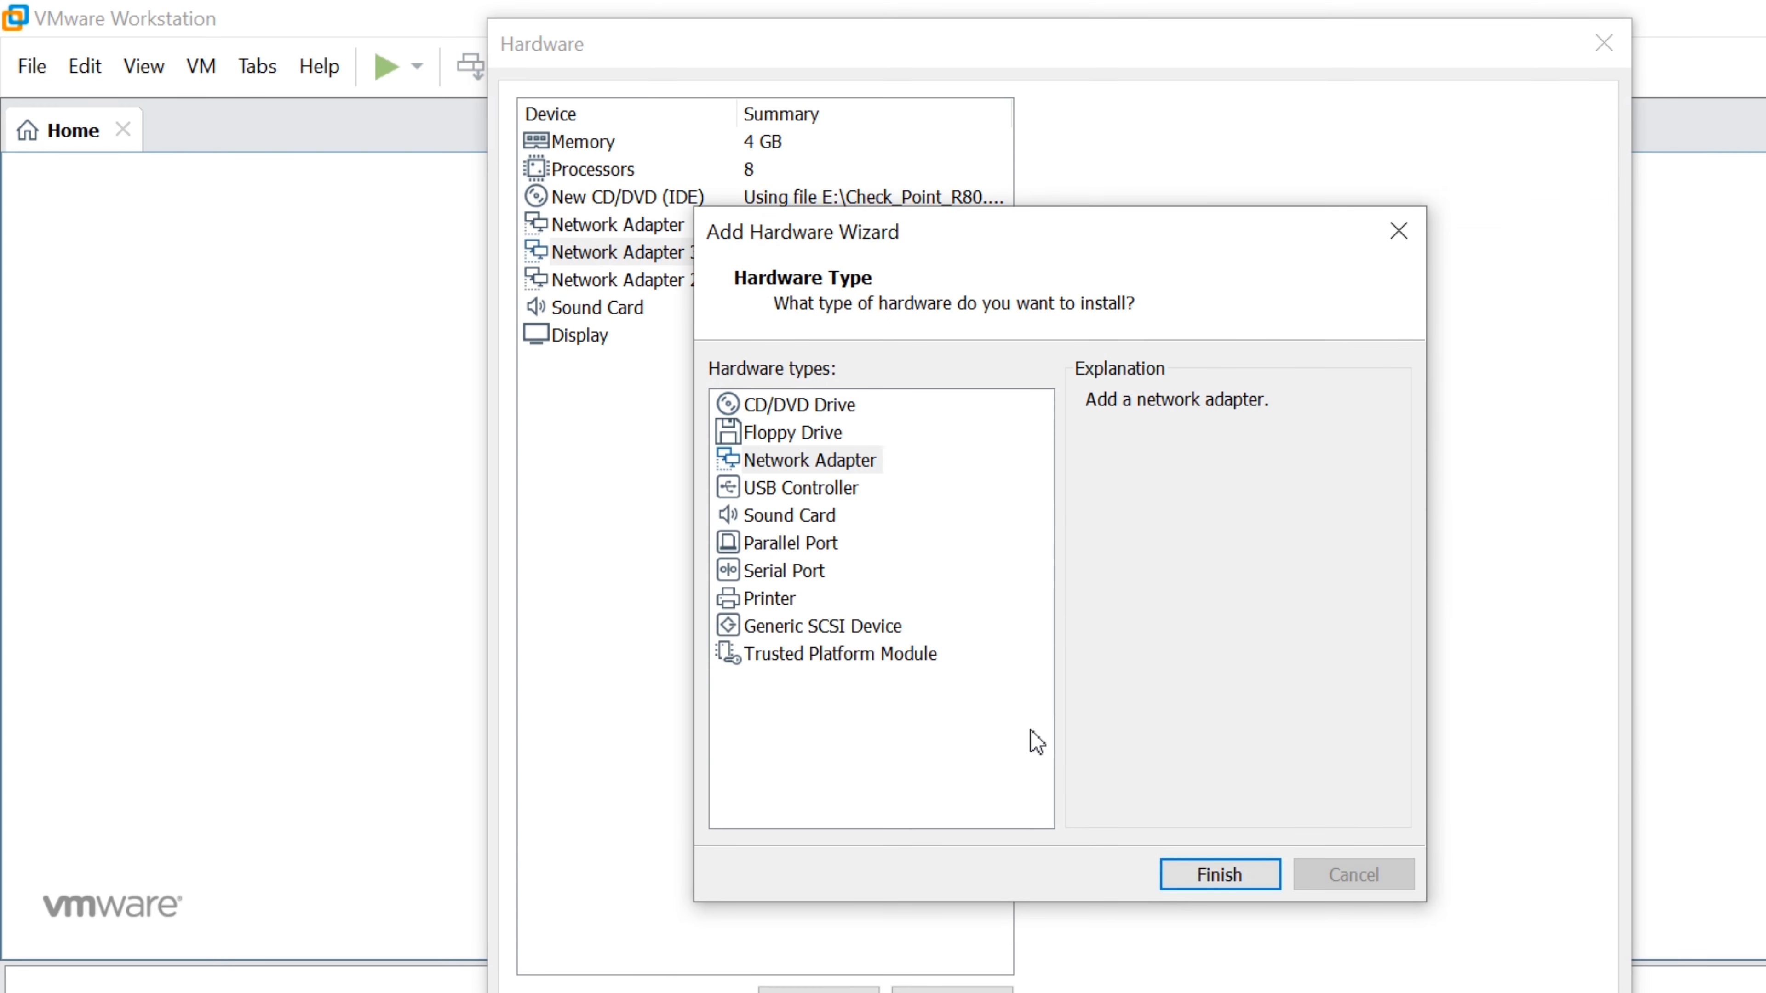
Set Network Adapters 2, 3 and 4 to Bridged, replicating connection state, and close settings
{"action": "left_click", "coordinate": [624, 252]}
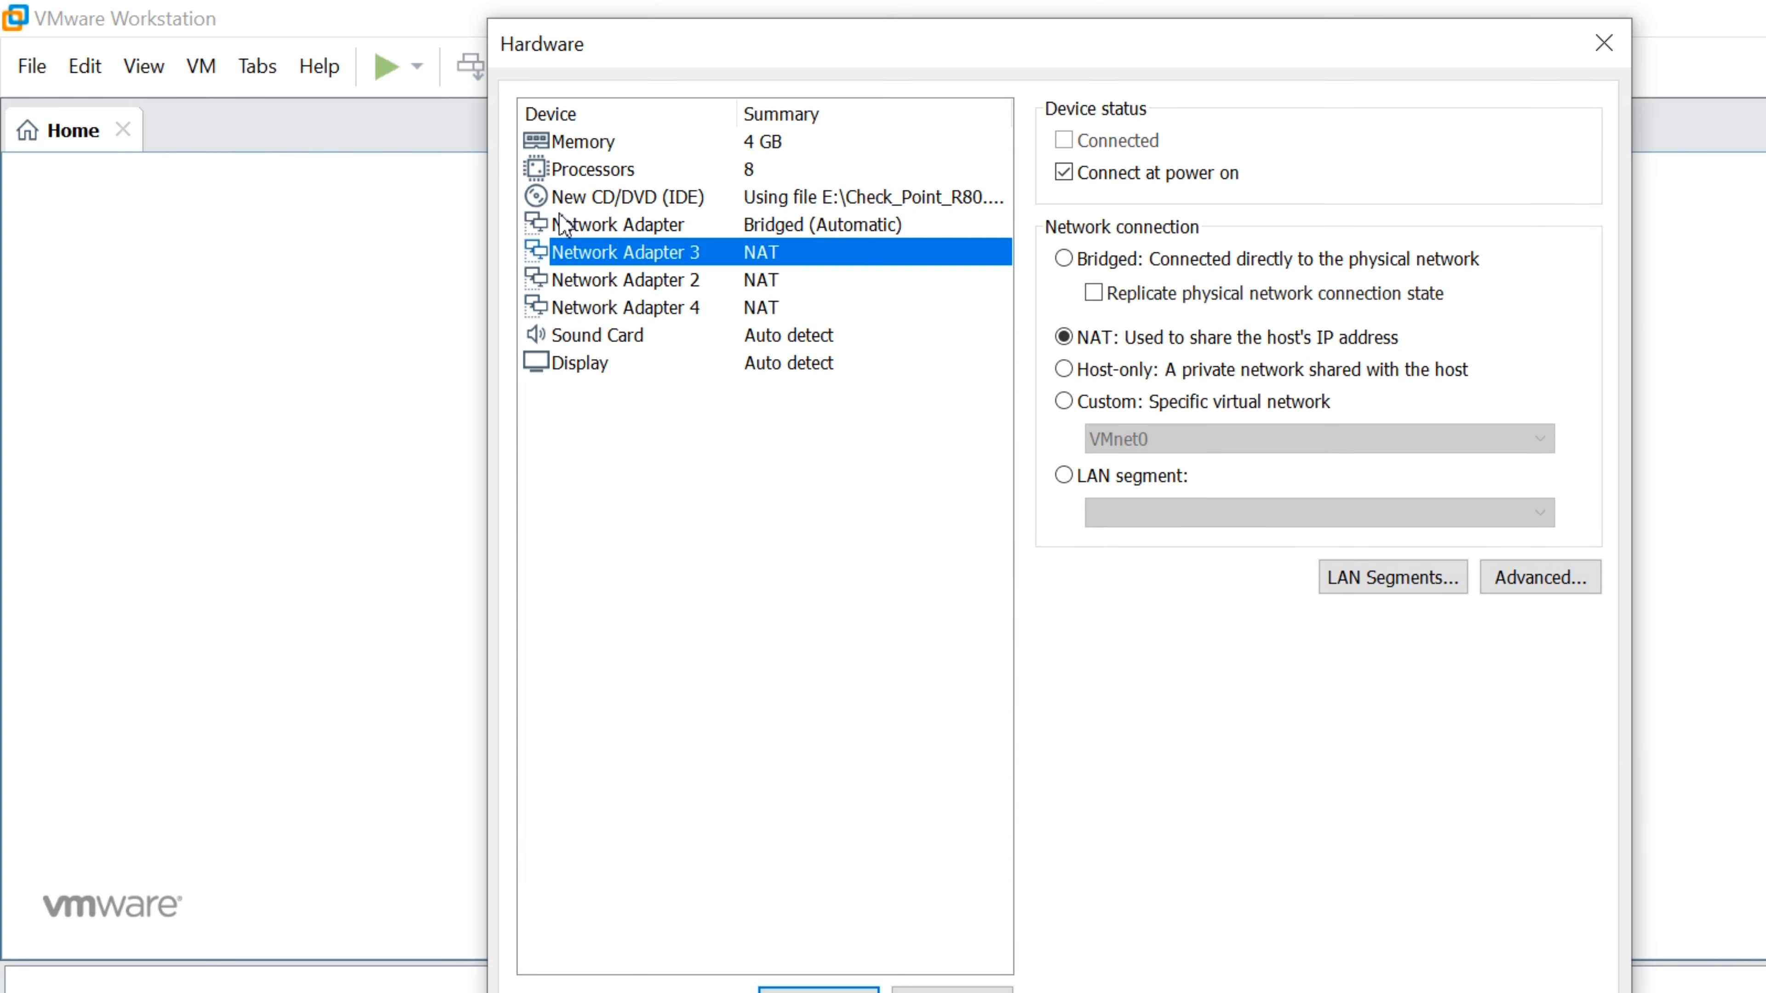
{"action": "key", "text": "alt+b"}
{"action": "left_click", "coordinate": [678, 280]}
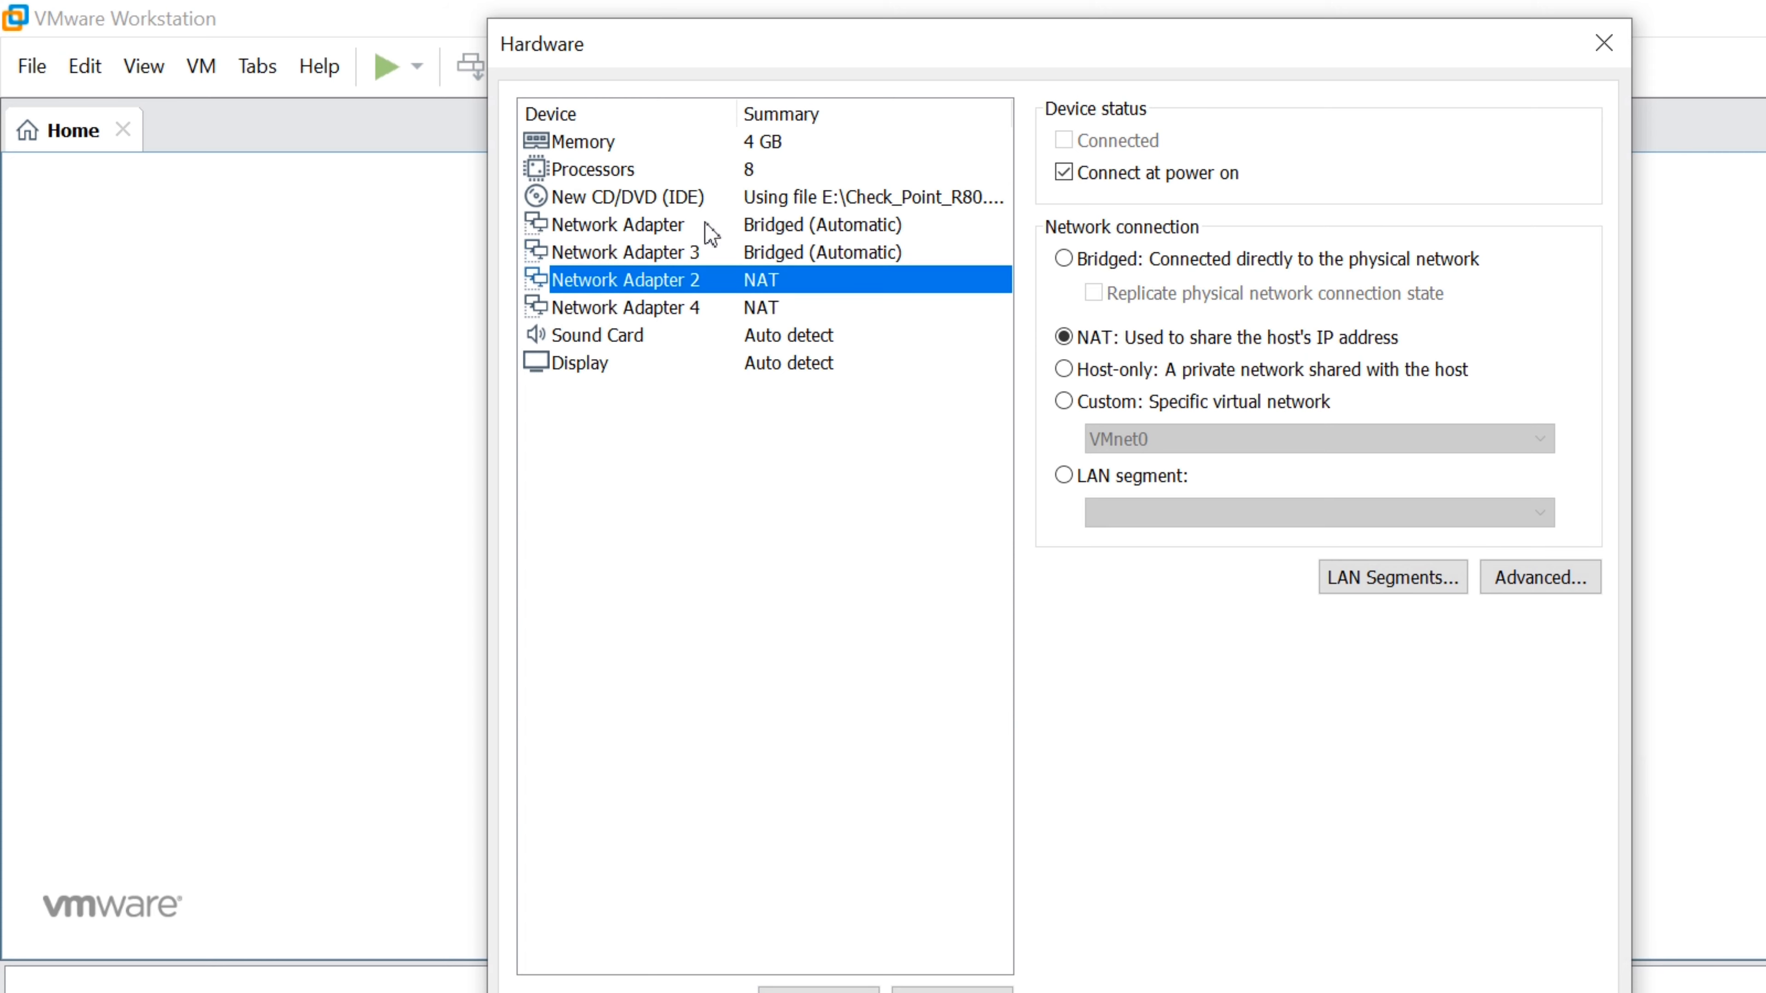
{"action": "key", "text": "alt+b"}
{"action": "left_click", "coordinate": [1094, 293]}
{"action": "left_click", "coordinate": [677, 307]}
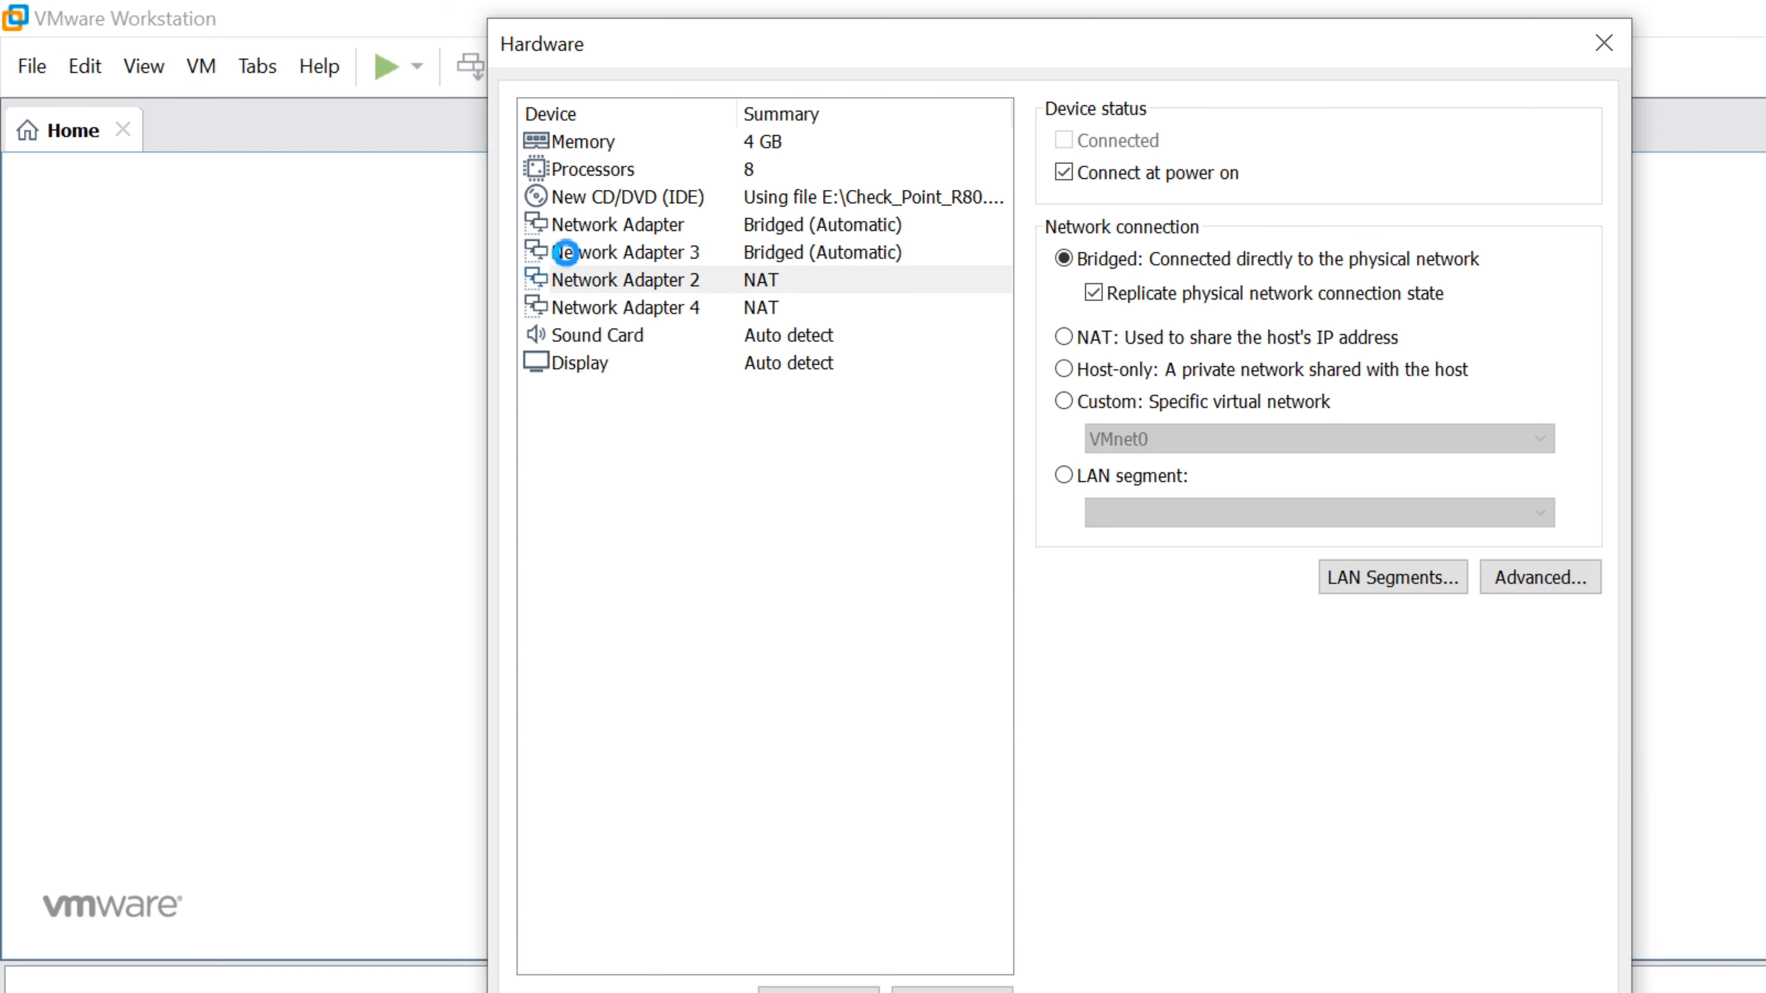
{"action": "key", "text": "alt+b"}
{"action": "left_click", "coordinate": [1093, 293]}
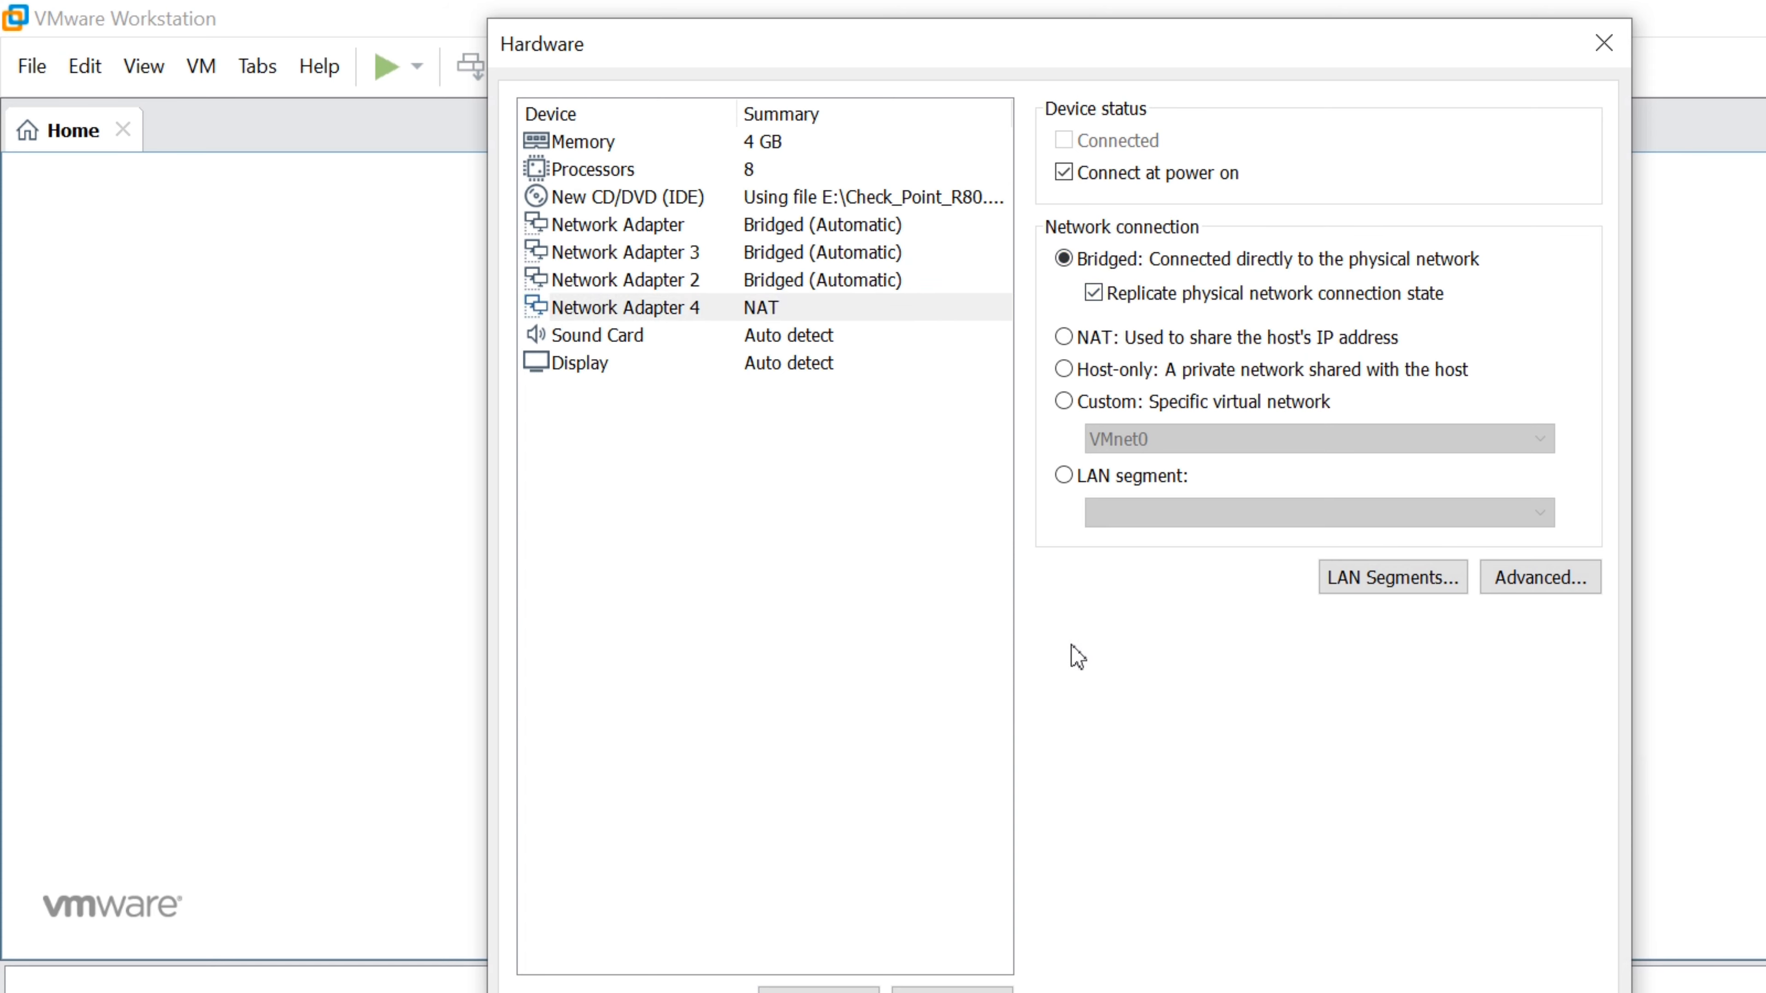
{"action": "left_click", "coordinate": [1181, 889]}
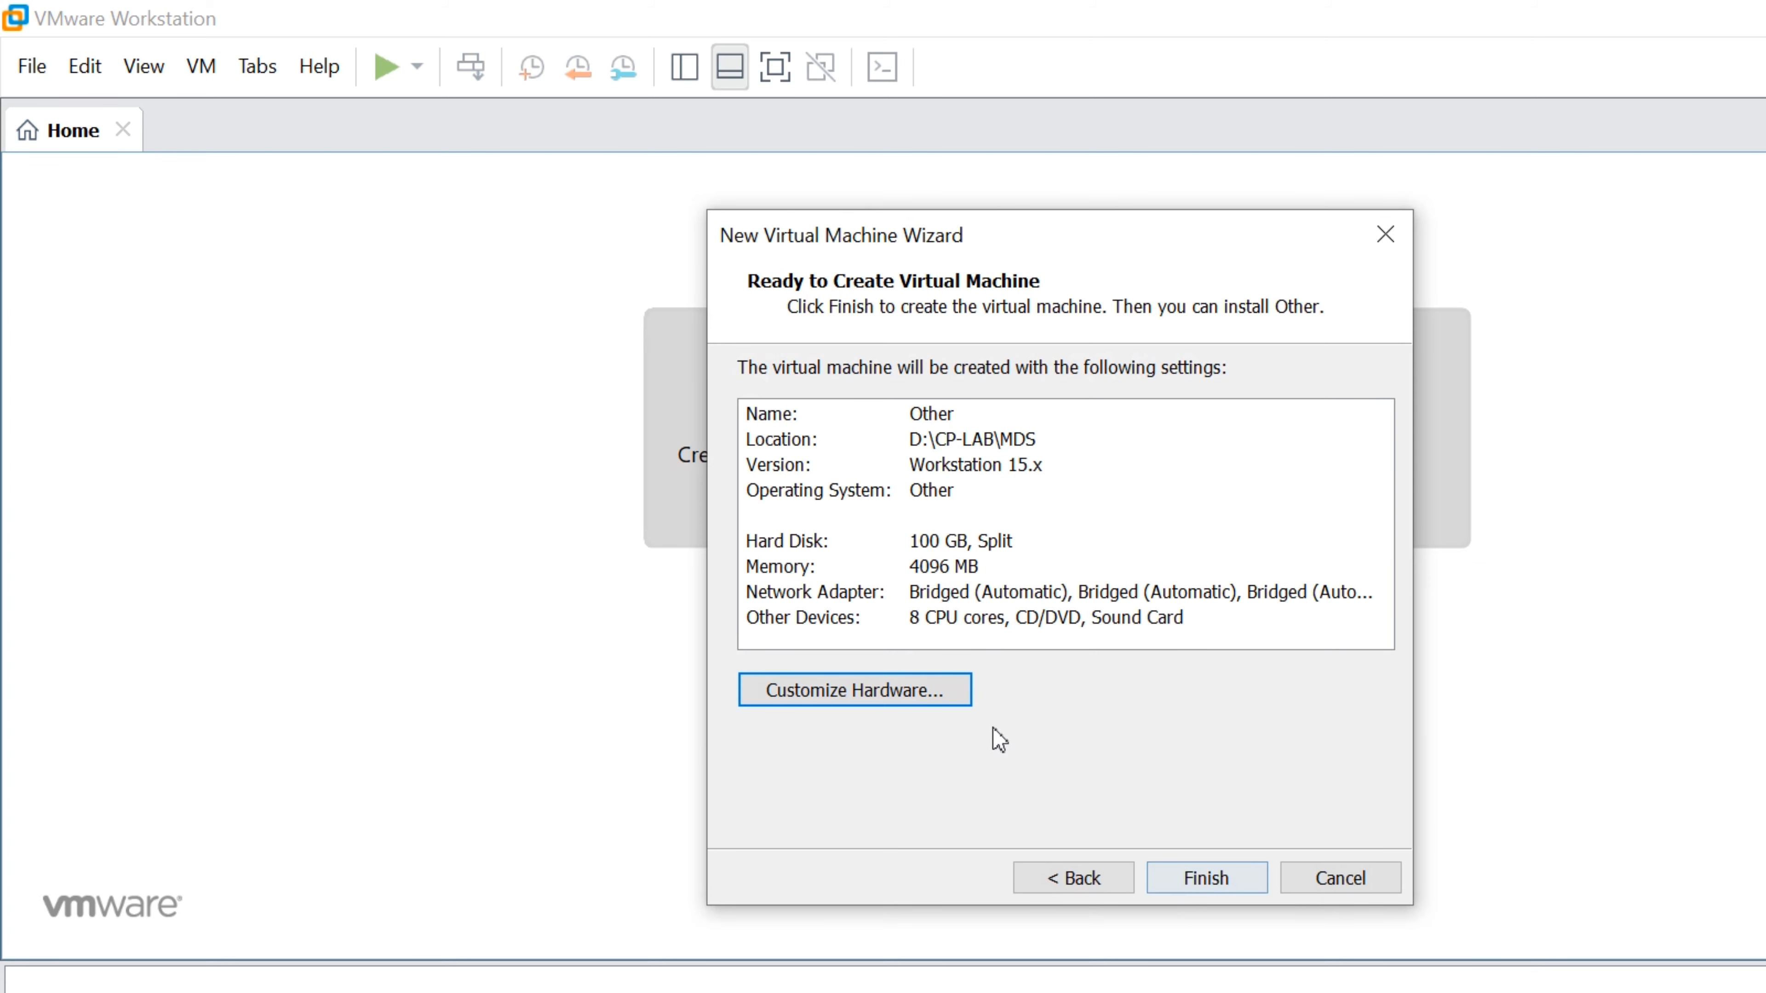
Finish creating the VM named Other and power it on with console focus
{"action": "left_click", "coordinate": [1186, 880]}
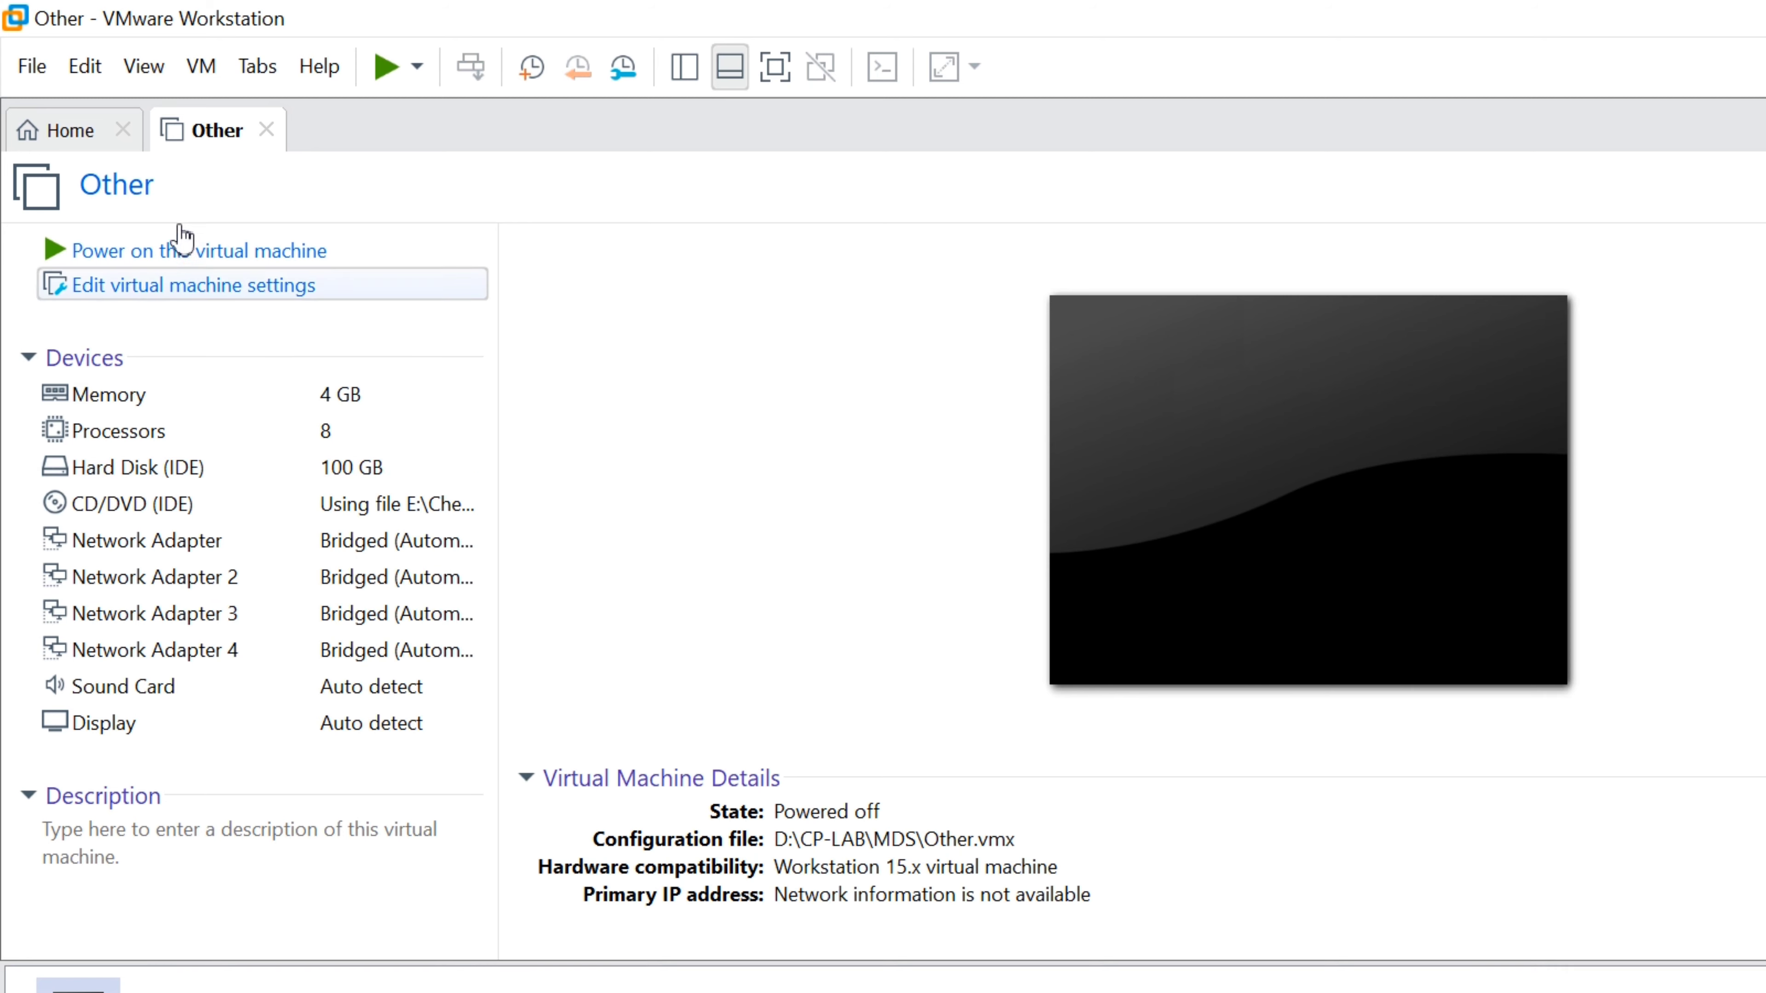
{"action": "left_click", "coordinate": [422, 247]}
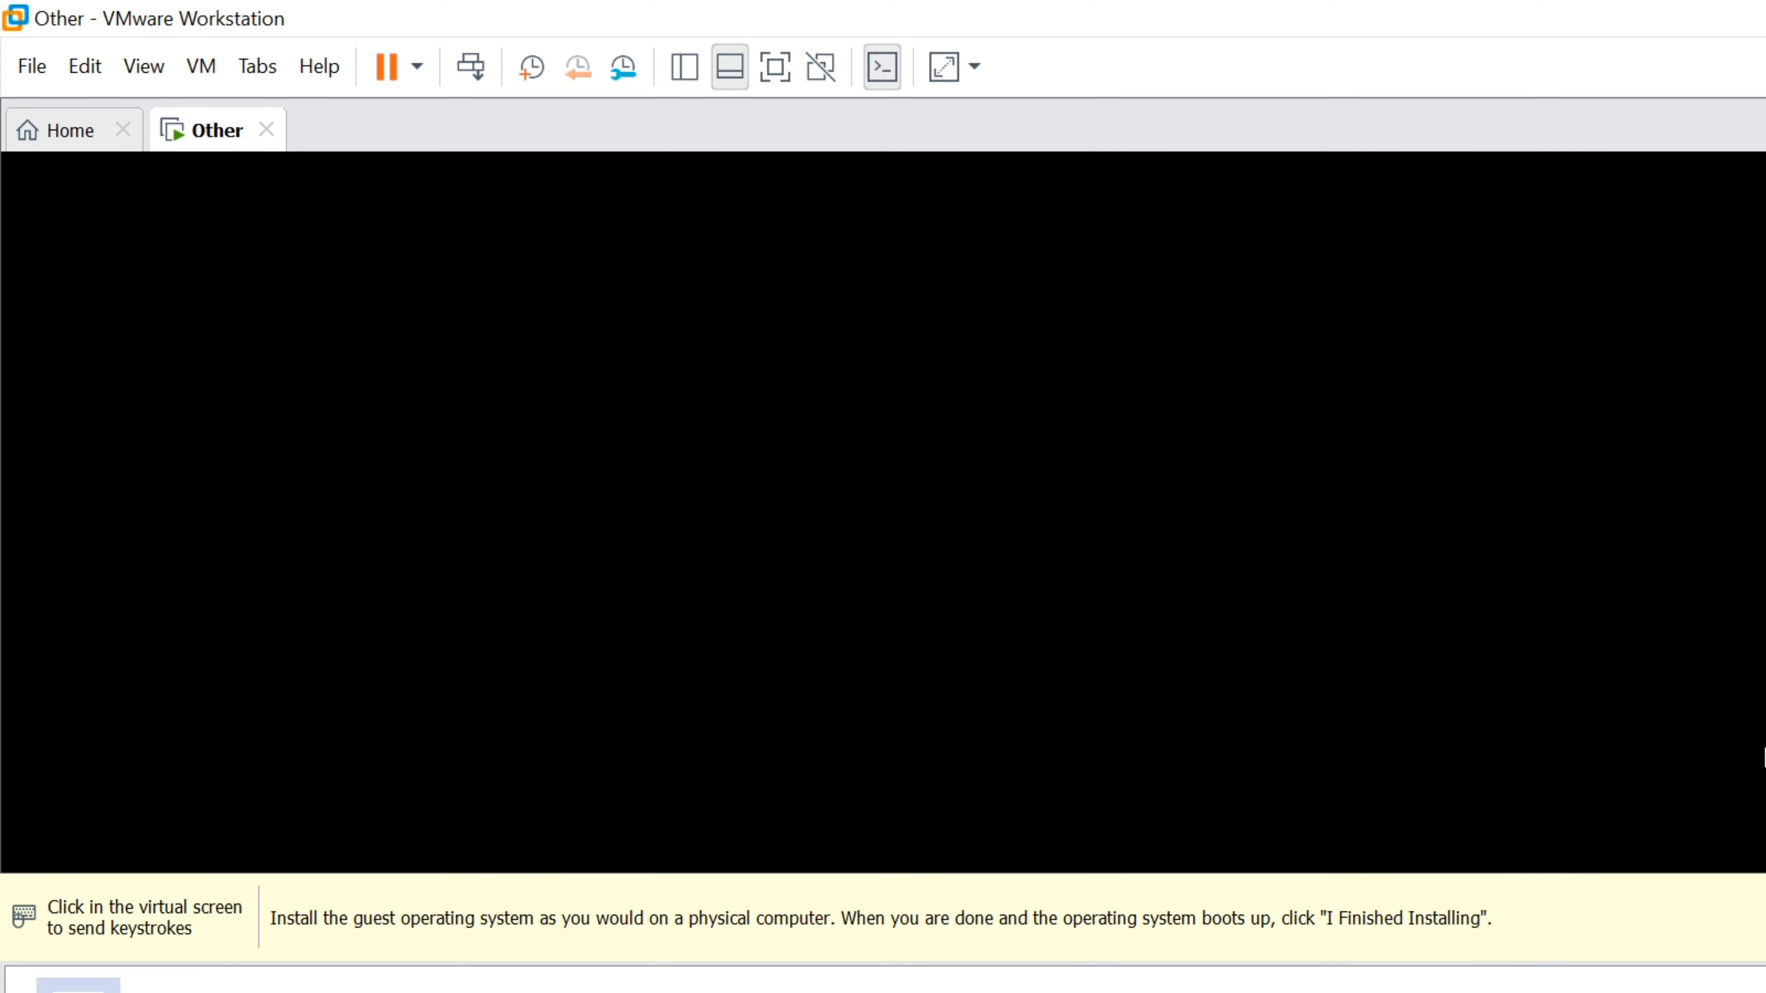
{"action": "left_click", "coordinate": [1758, 750]}
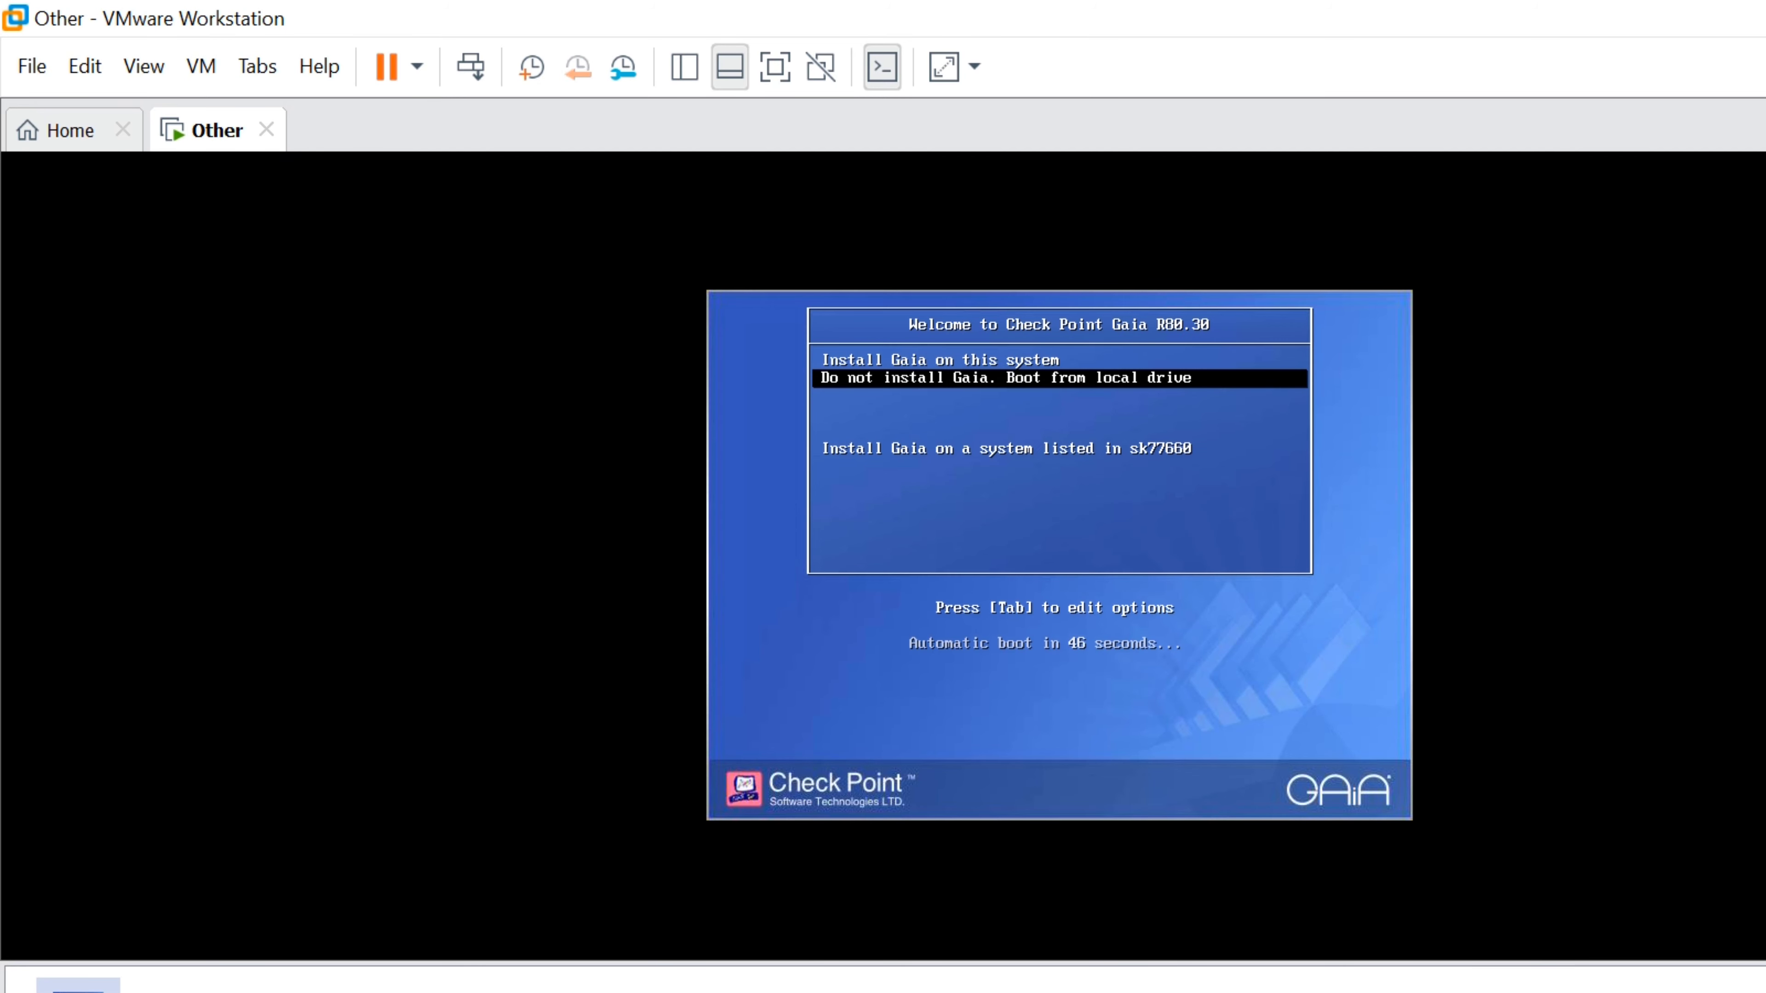
Choose 'Install Gaia on this system' from the Gaia boot menu
{"action": "key", "text": "Up"}
{"action": "key", "text": "Return"}
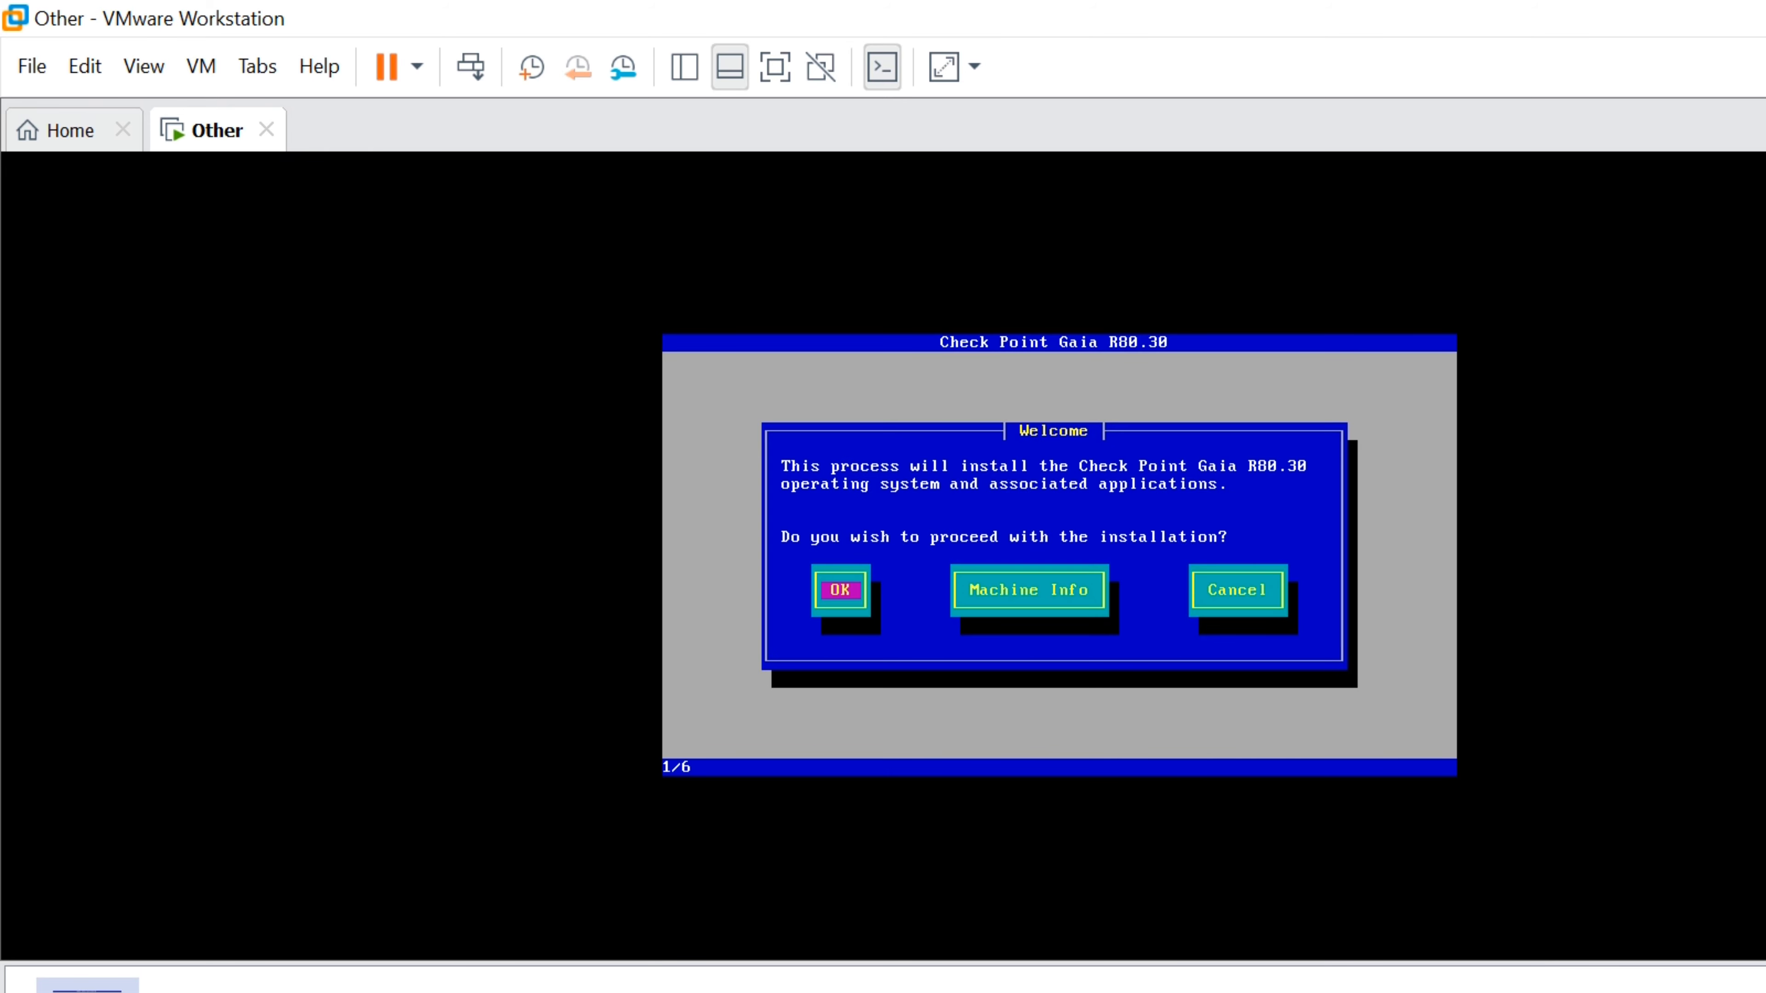
Proceed past the Welcome screen and accept the US keyboard layout
{"action": "key", "text": "Return"}
{"action": "key", "text": "Tab"}
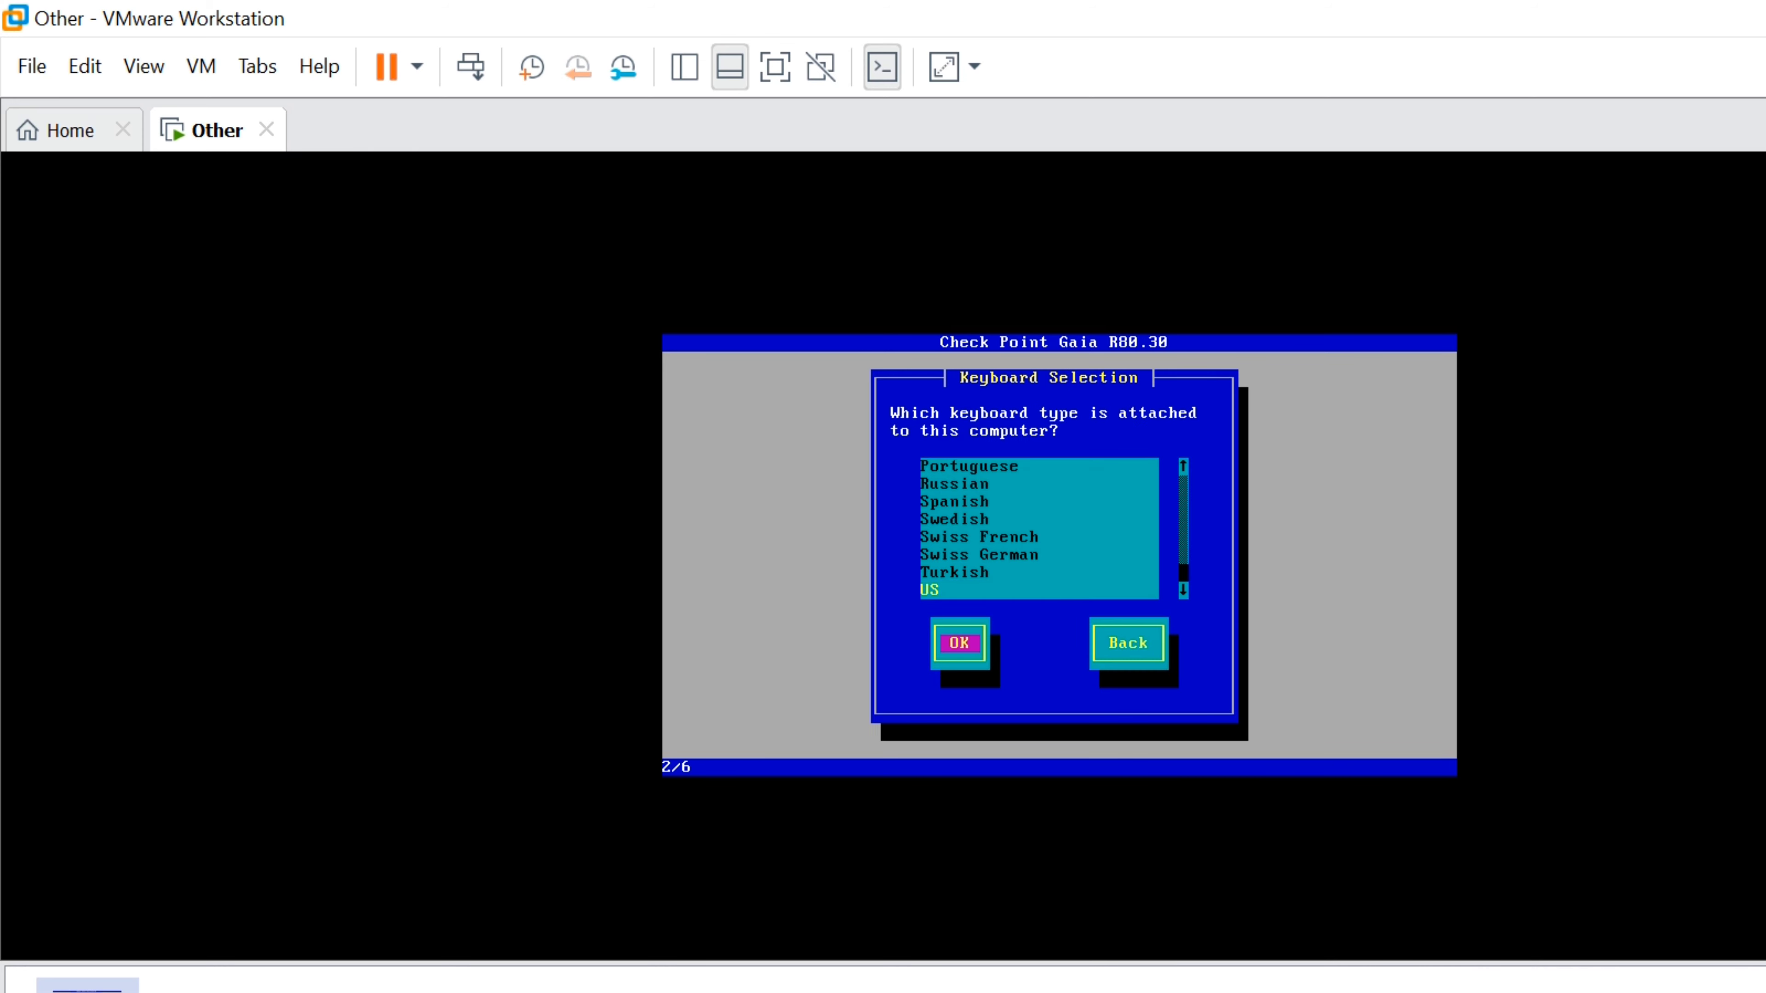
{"action": "key", "text": "Return"}
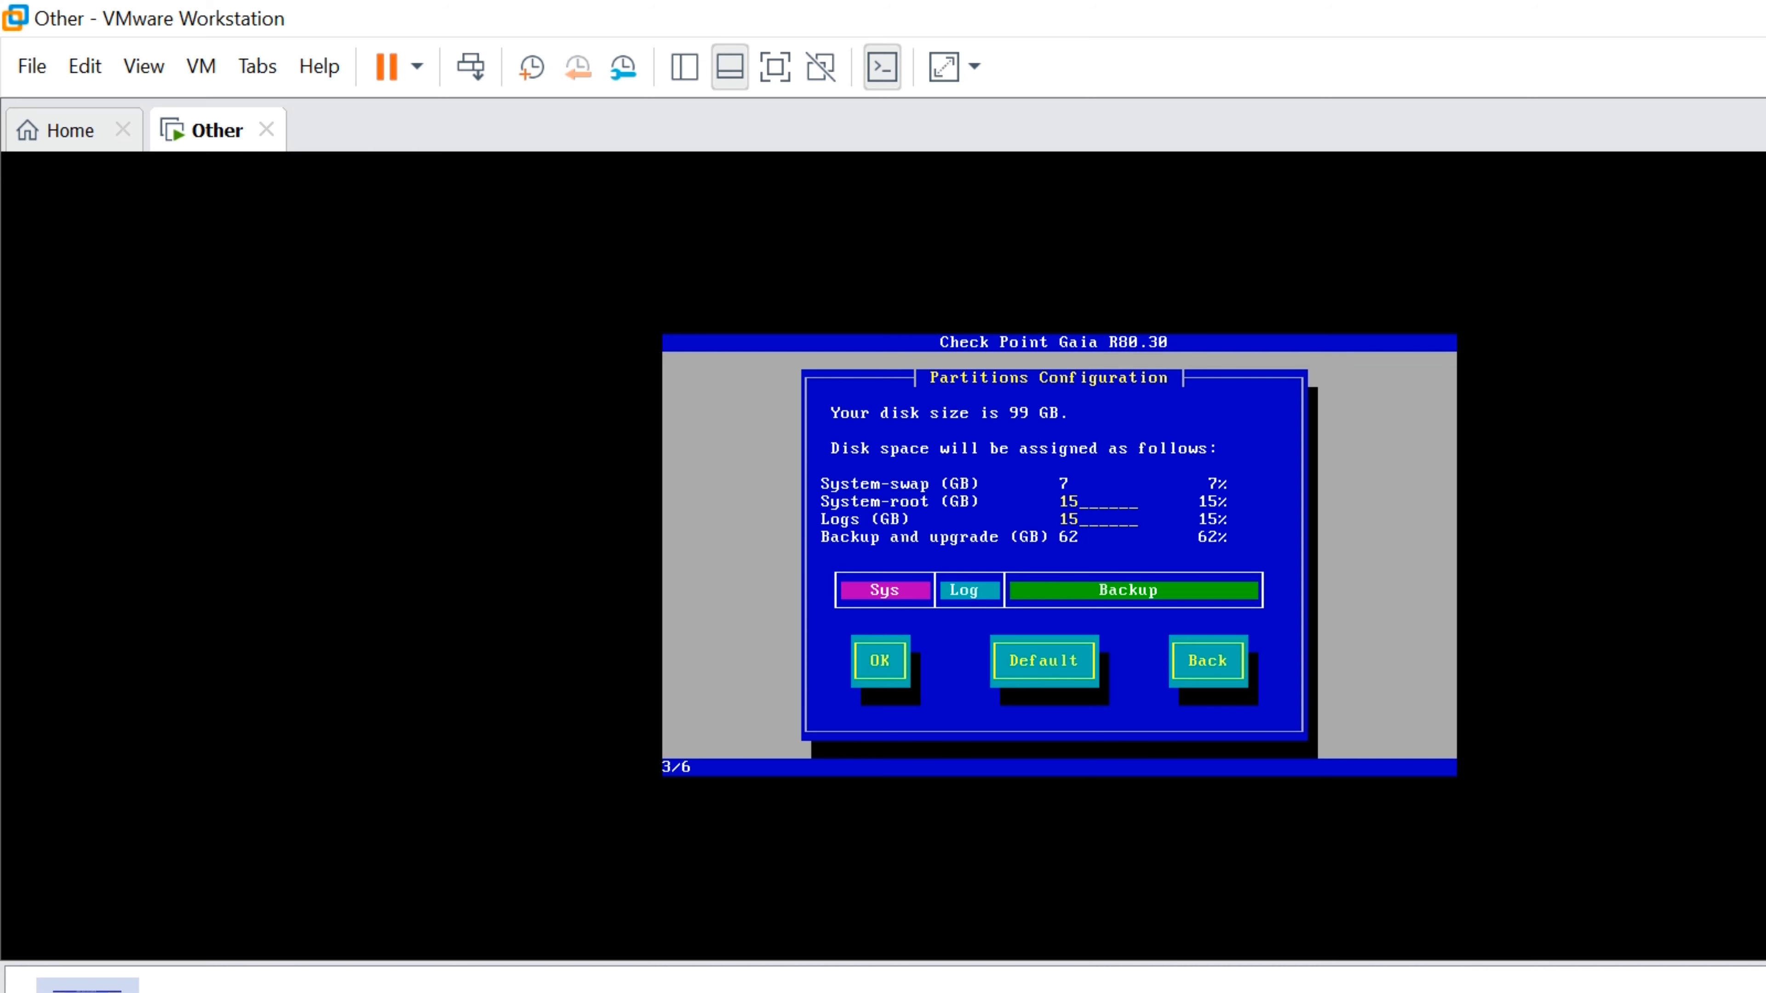
Set the System-root partition to 20 GB and enter the admin password
{"action": "key", "text": "BackSpace"}
{"action": "key", "text": "BackSpace"}
{"action": "type", "text": "20"}
{"action": "key", "text": "Tab"}
{"action": "key", "text": "Tab"}
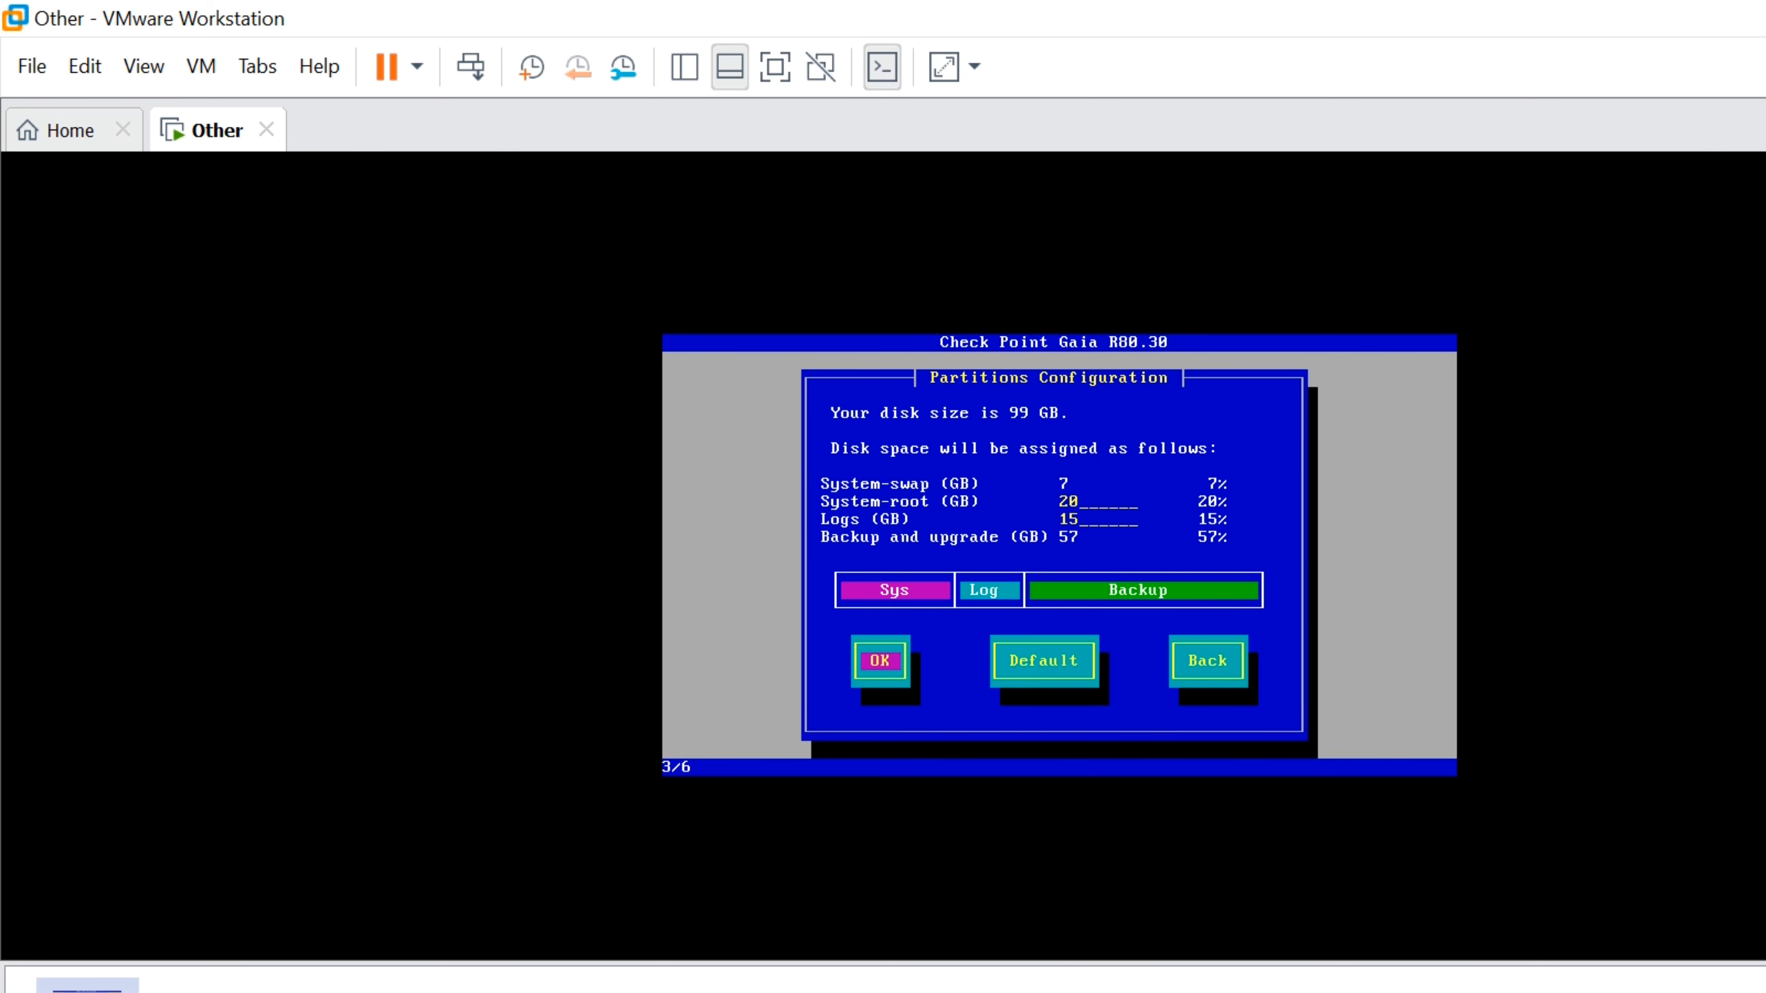
{"action": "key", "text": "Return"}
{"action": "type", "text": "*********"}
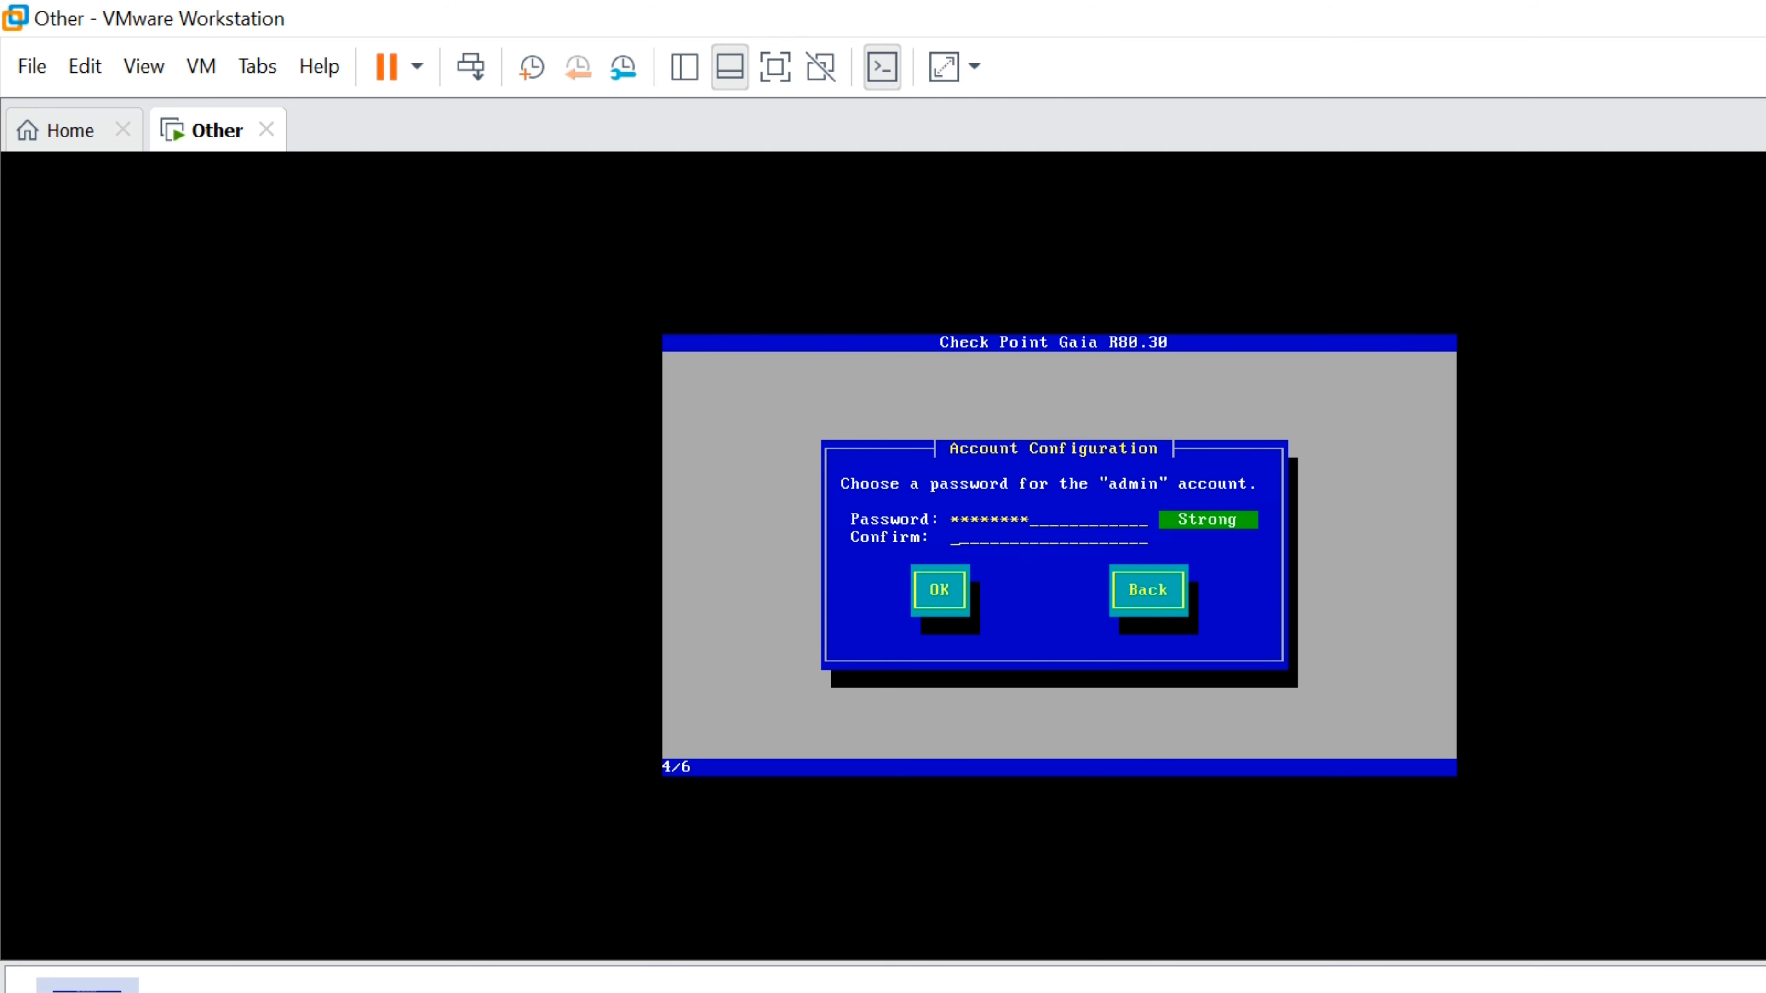
Confirm the admin password and accept the account settings
{"action": "key", "text": "Tab"}
{"action": "type", "text": "*********"}
{"action": "key", "text": "Tab"}
{"action": "key", "text": "Return"}
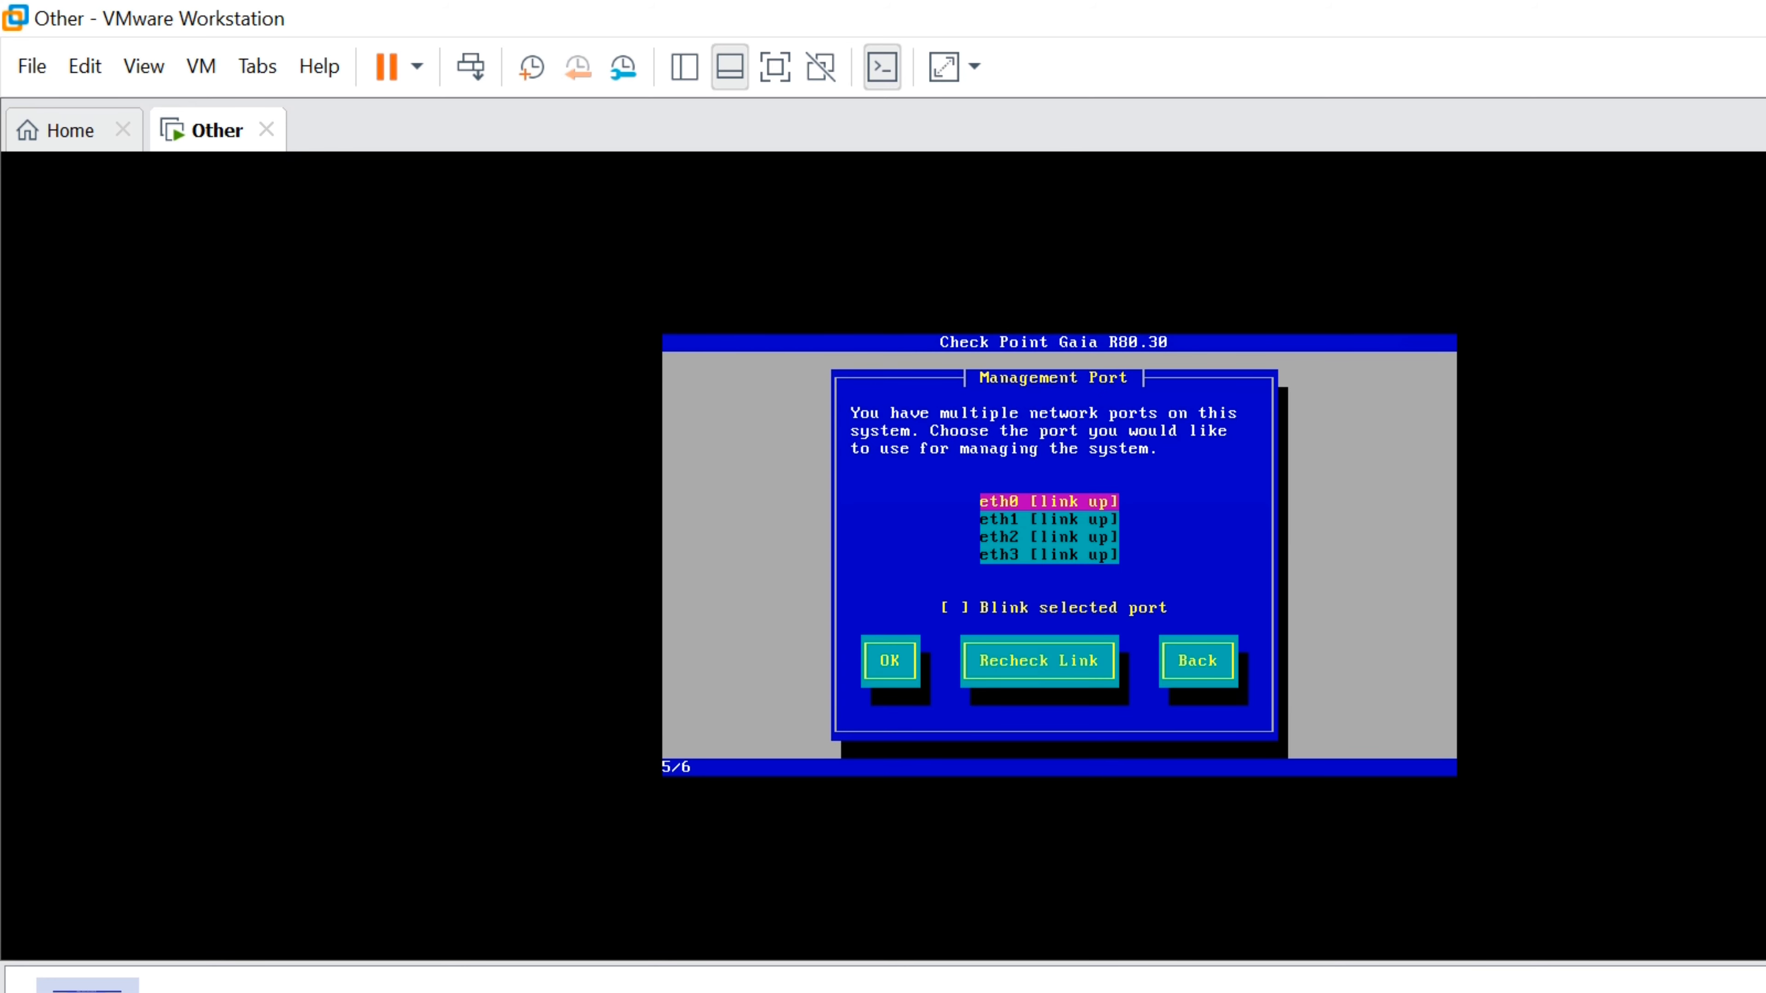
Use eth0 for management with IP 192.168.1.254 and no default gateway
{"action": "key", "text": "Return"}
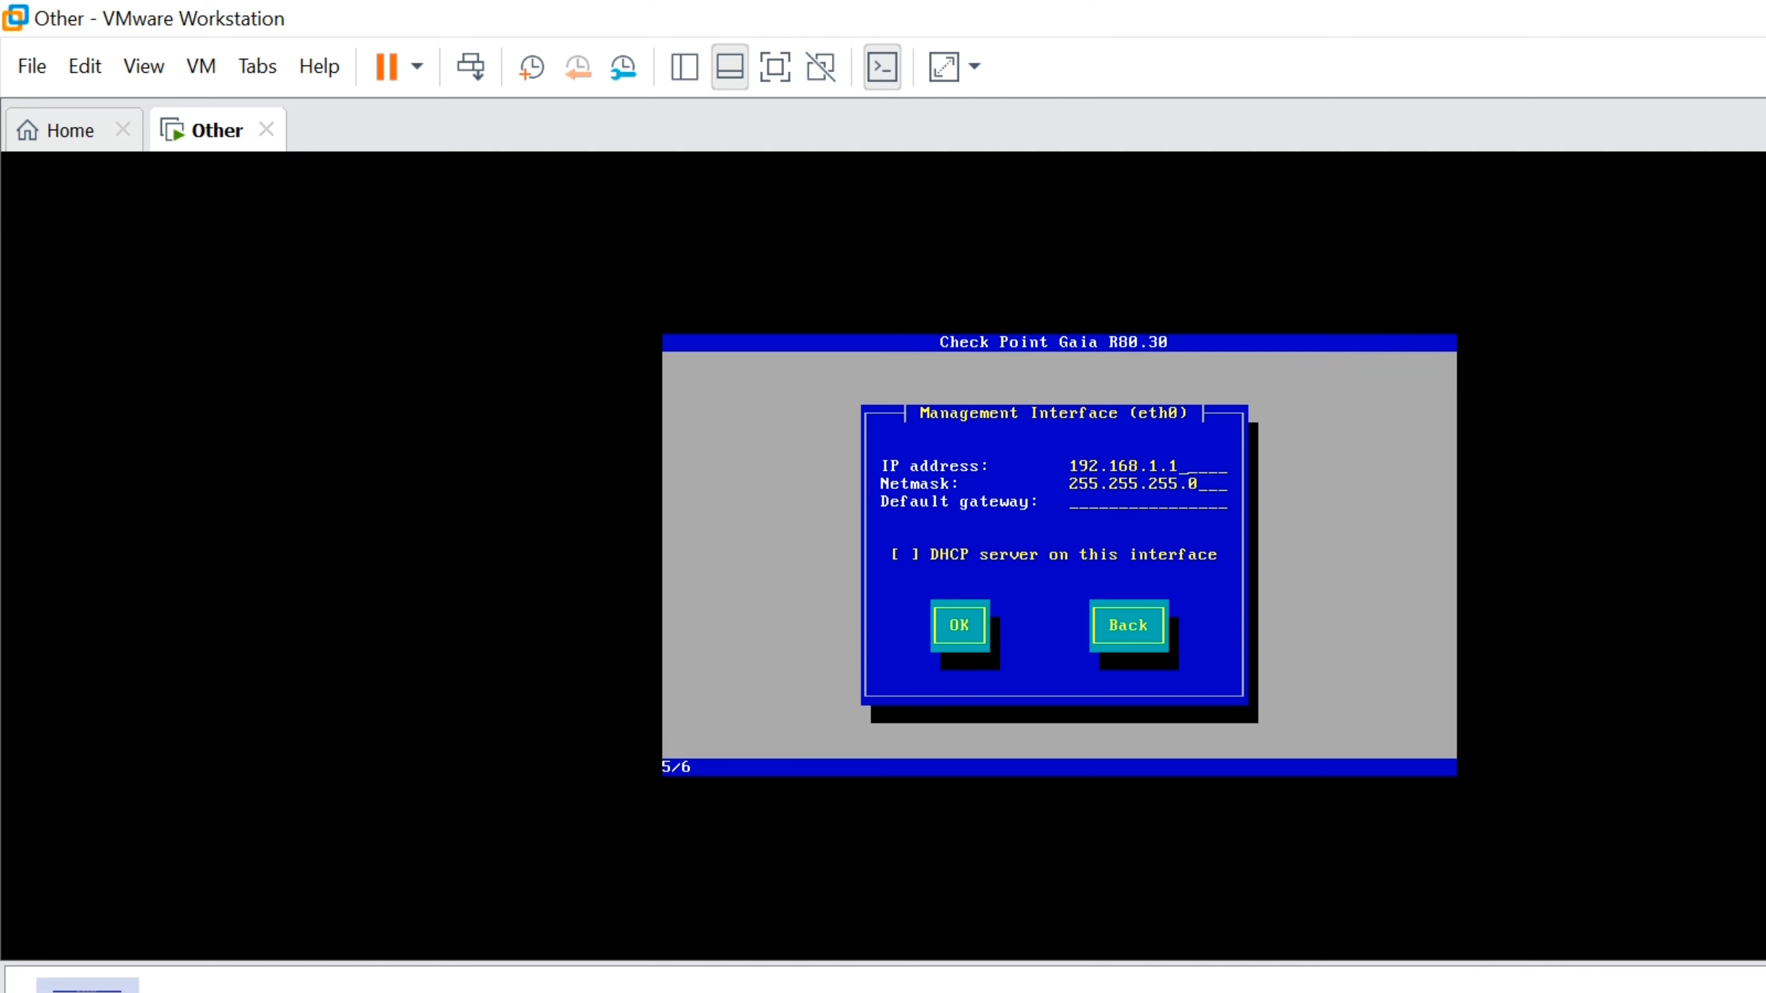
{"action": "key", "text": "BackSpace"}
{"action": "type", "text": "254"}
{"action": "key", "text": "Tab"}
{"action": "key", "text": "Tab"}
{"action": "key", "text": "BackSpace"}
{"action": "key", "text": "BackSpace"}
{"action": "key", "text": "BackSpace"}
{"action": "key", "text": "BackSpace"}
{"action": "key", "text": "BackSpace"}
{"action": "key", "text": "BackSpace"}
{"action": "key", "text": "BackSpace"}
{"action": "key", "text": "BackSpace"}
{"action": "key", "text": "BackSpace"}
{"action": "key", "text": "BackSpace"}
{"action": "key", "text": "BackSpace"}
{"action": "key", "text": "BackSpace"}
{"action": "key", "text": "BackSpace"}
{"action": "key", "text": "Tab"}
{"action": "key", "text": "Tab"}
{"action": "key", "text": "Return"}
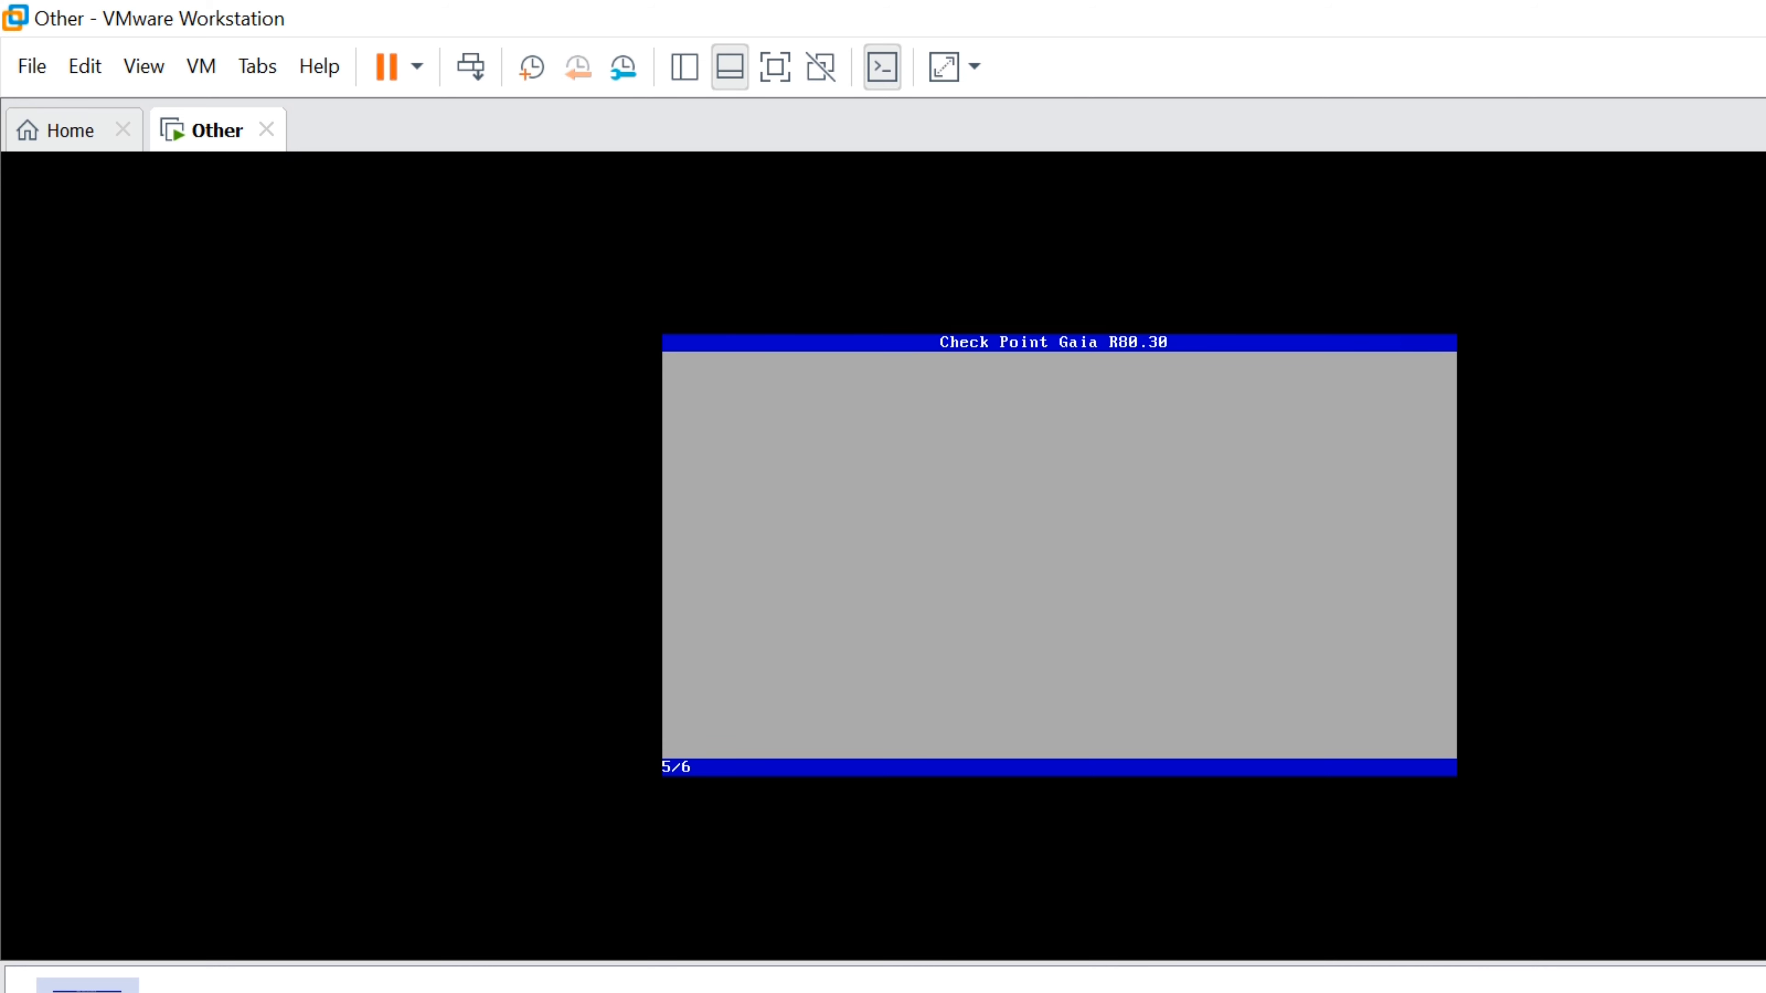
{"action": "key", "text": "Tab"}
Approve formatting the drive so Gaia package installation begins
{"action": "key", "text": "Return"}
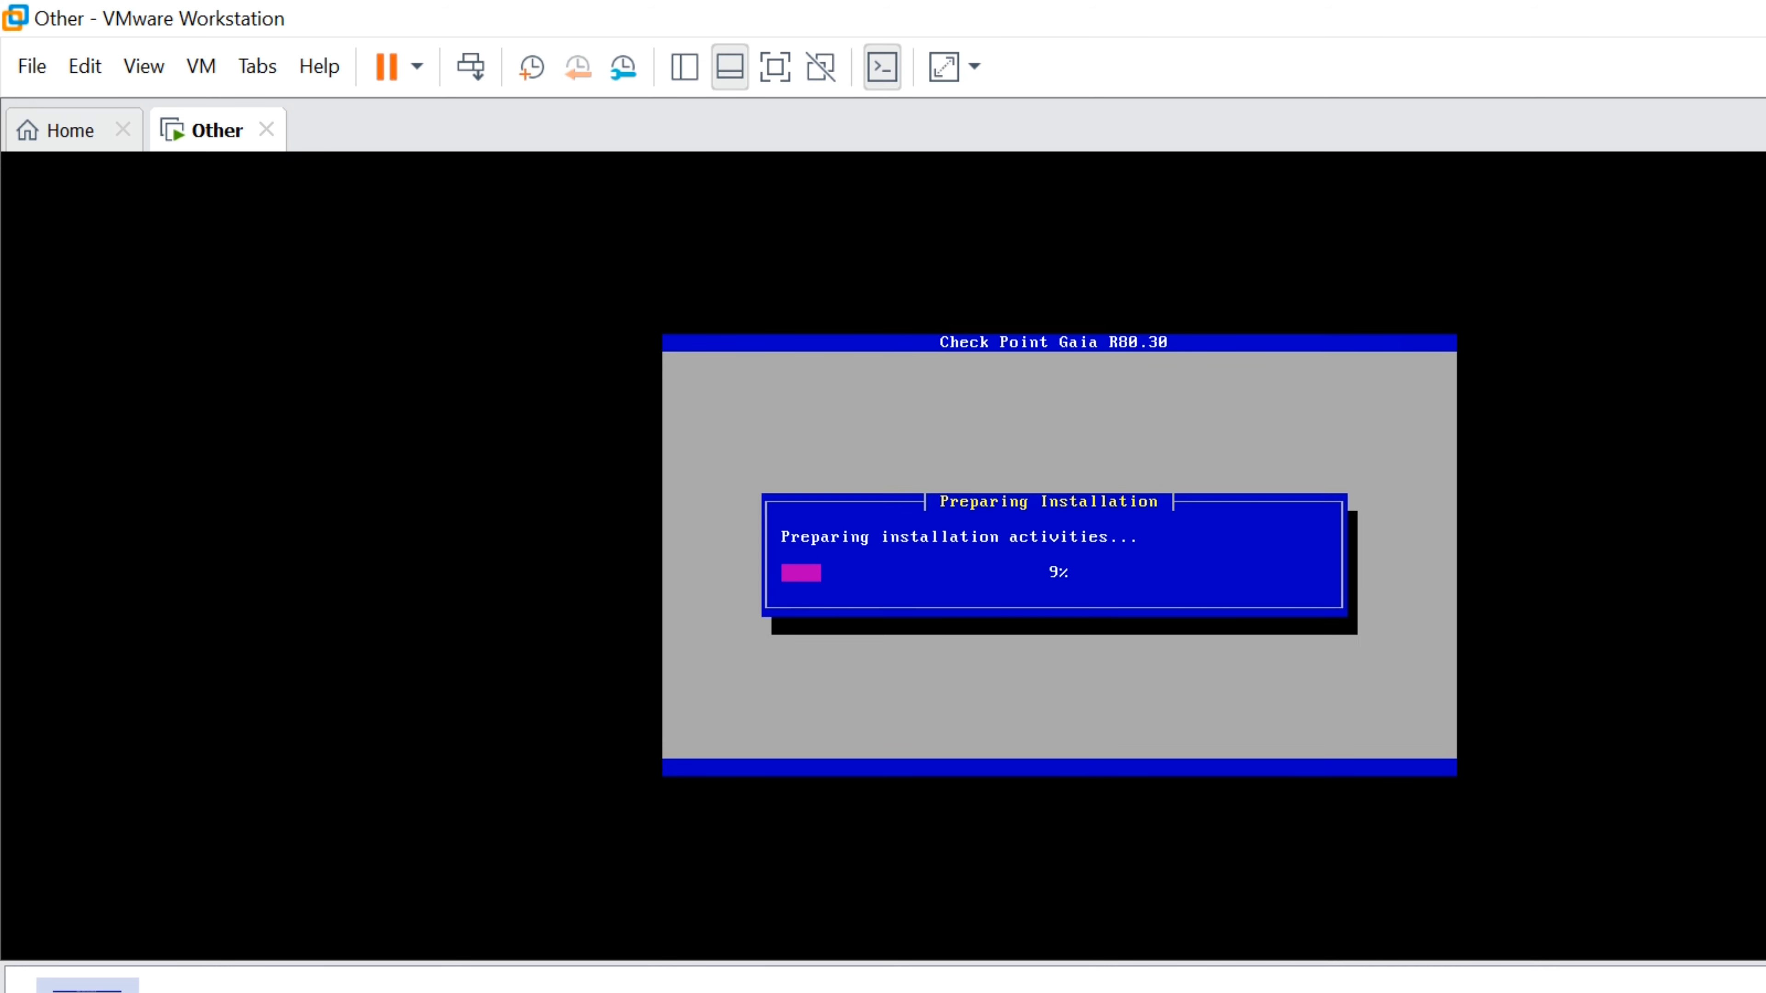
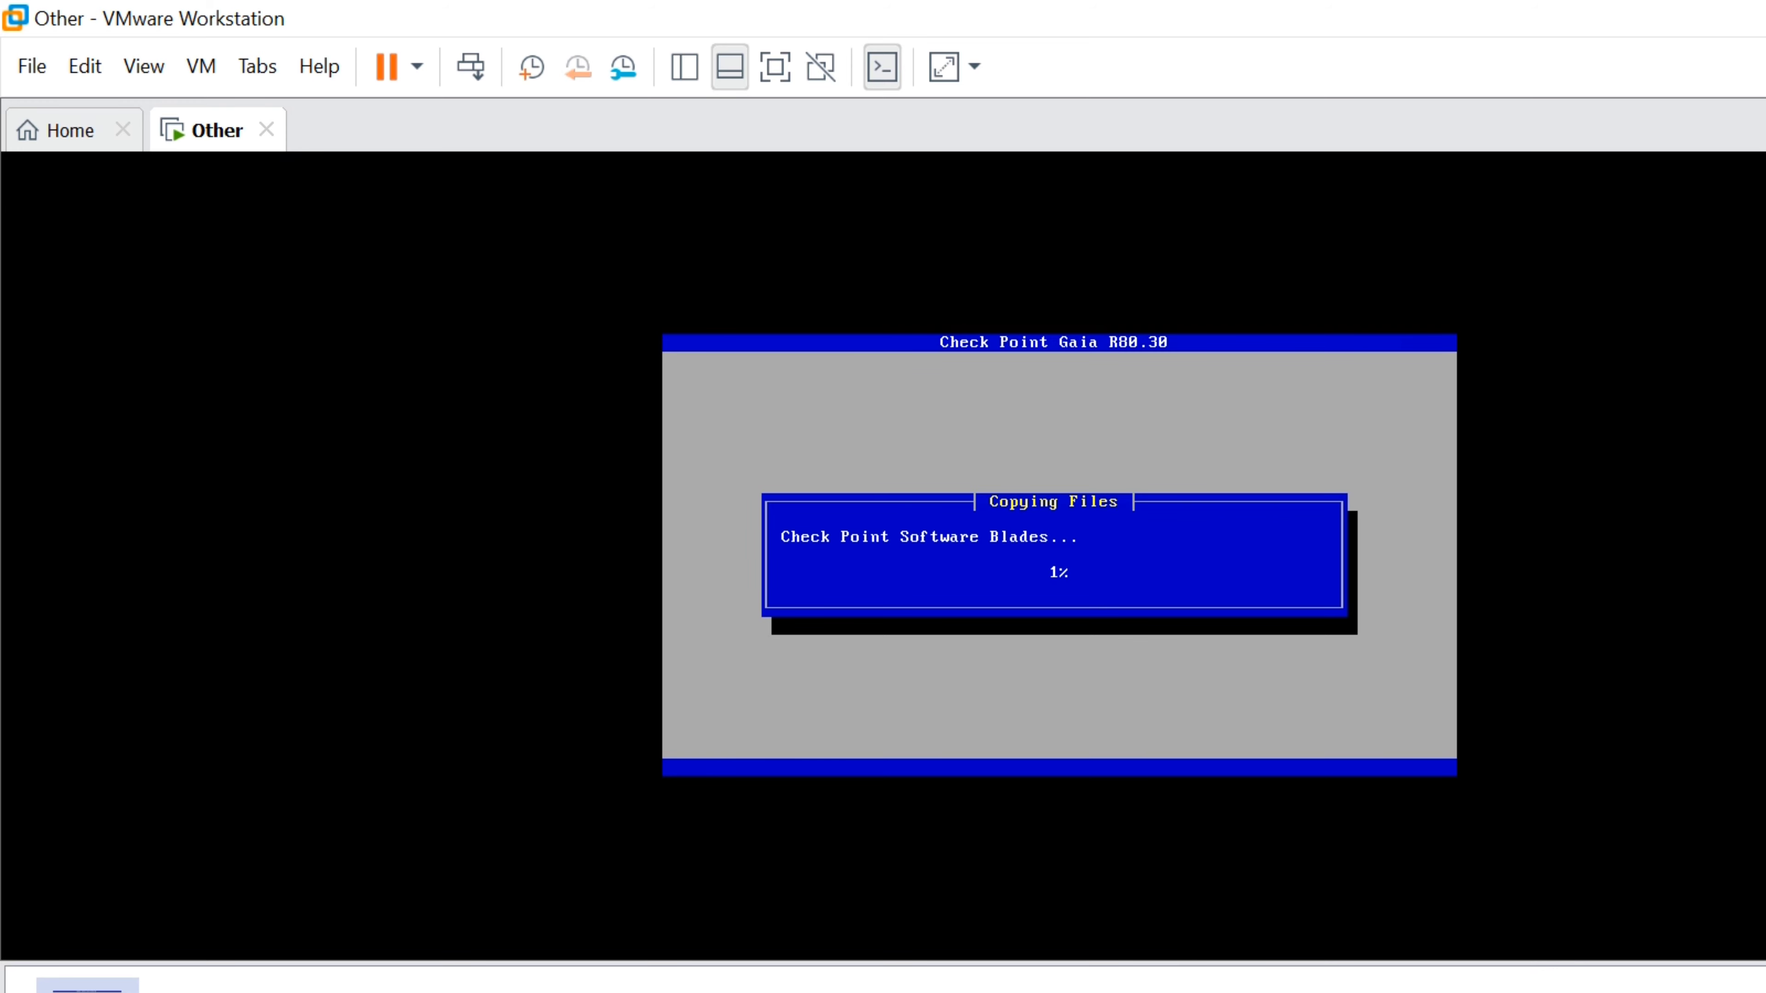
Switch to the Home page while Gaia R80.30 keeps copying files in the Other VM
{"action": "left_click", "coordinate": [69, 126]}
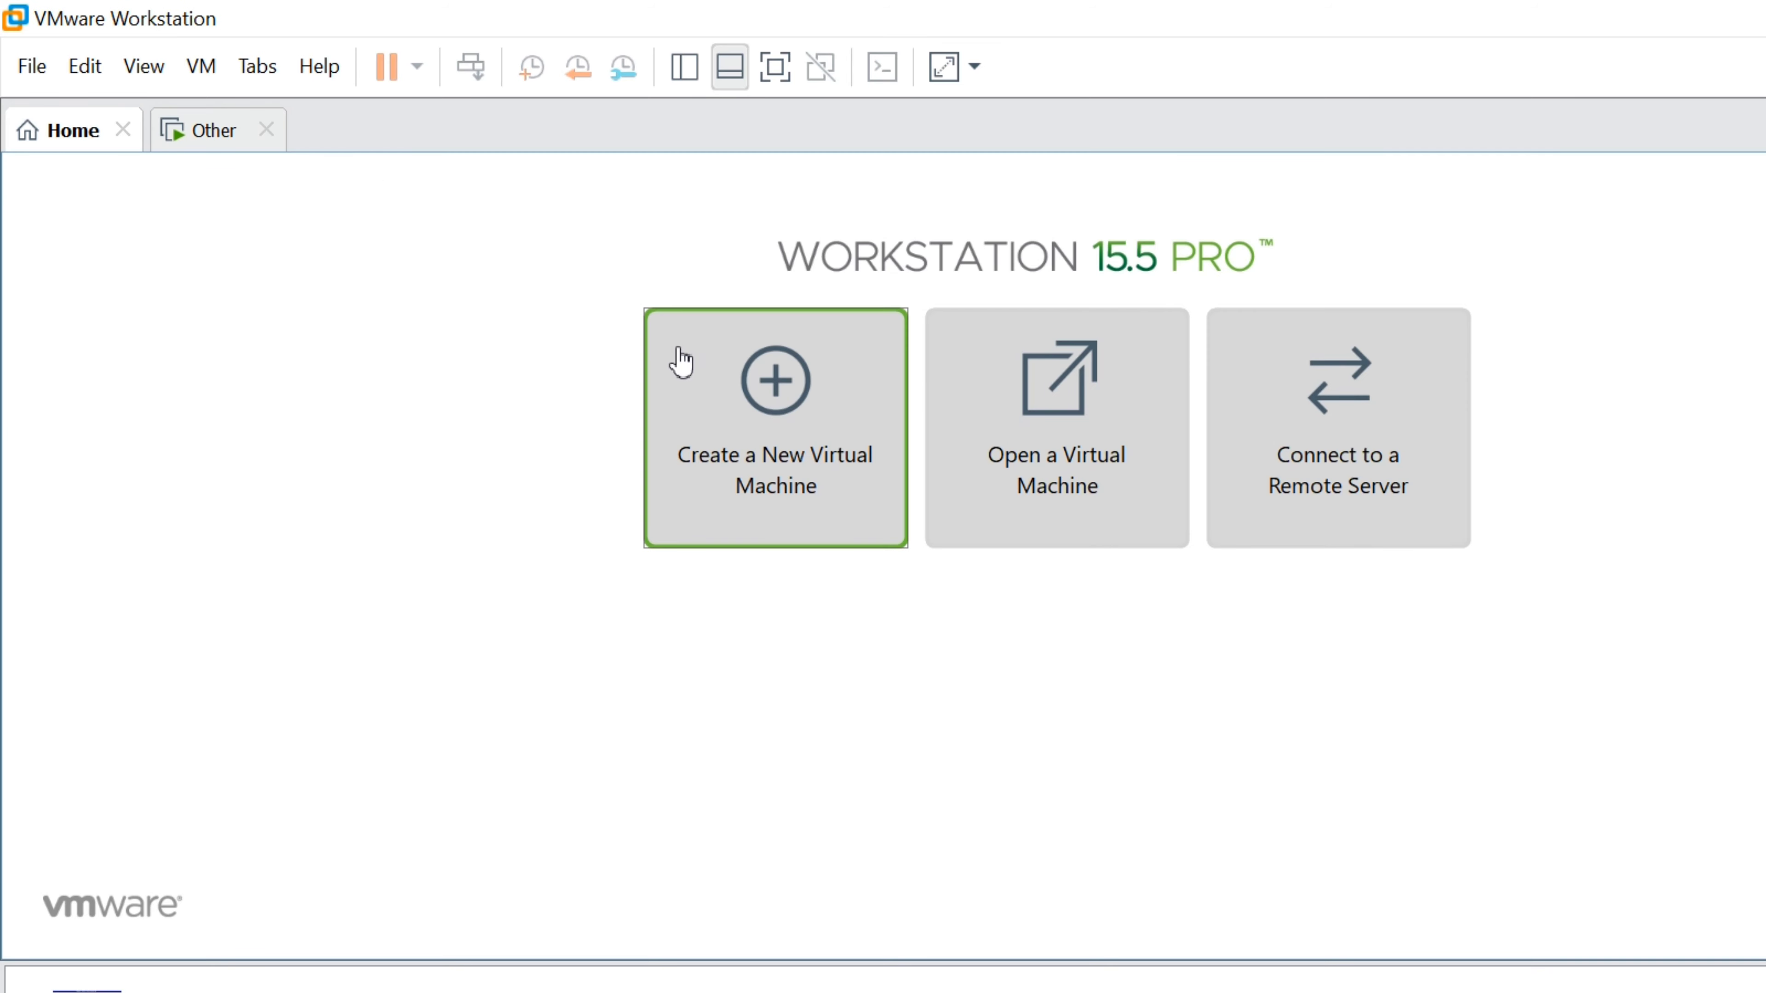
Start a new virtual machine from the Check_Point_R80.30_T200_Security_Gateway.iso image
{"action": "left_click", "coordinate": [655, 339]}
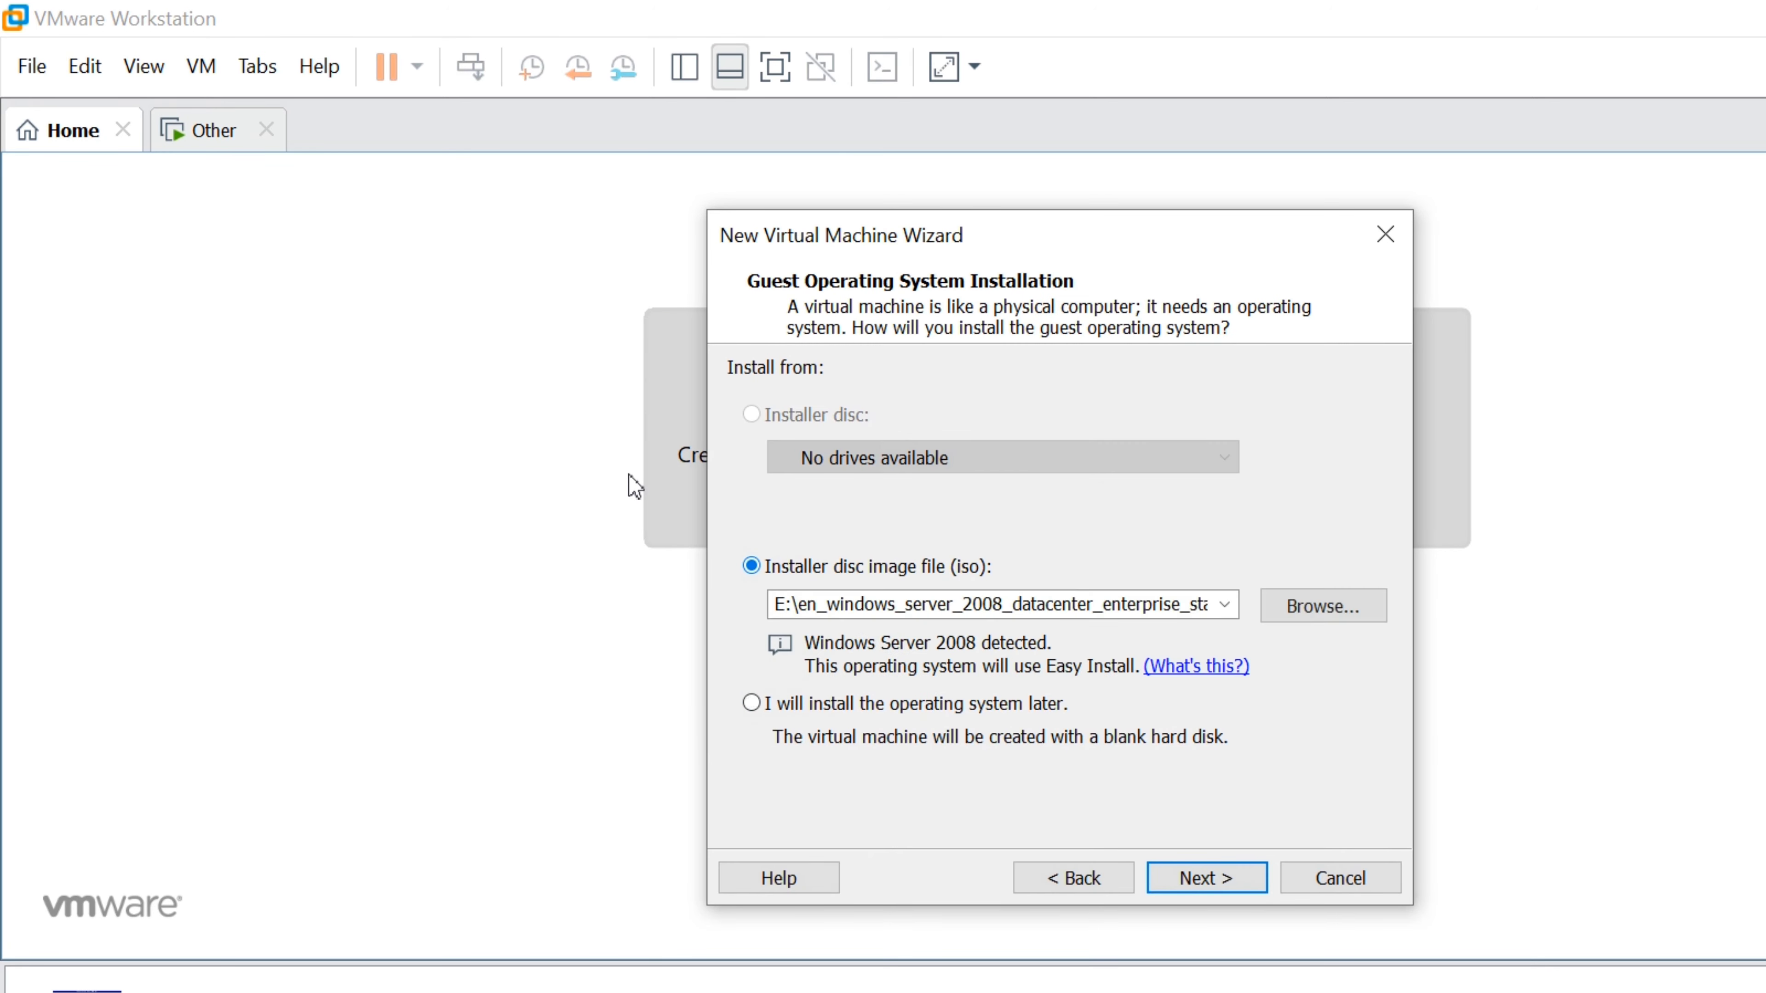
{"action": "left_click", "coordinate": [1323, 605]}
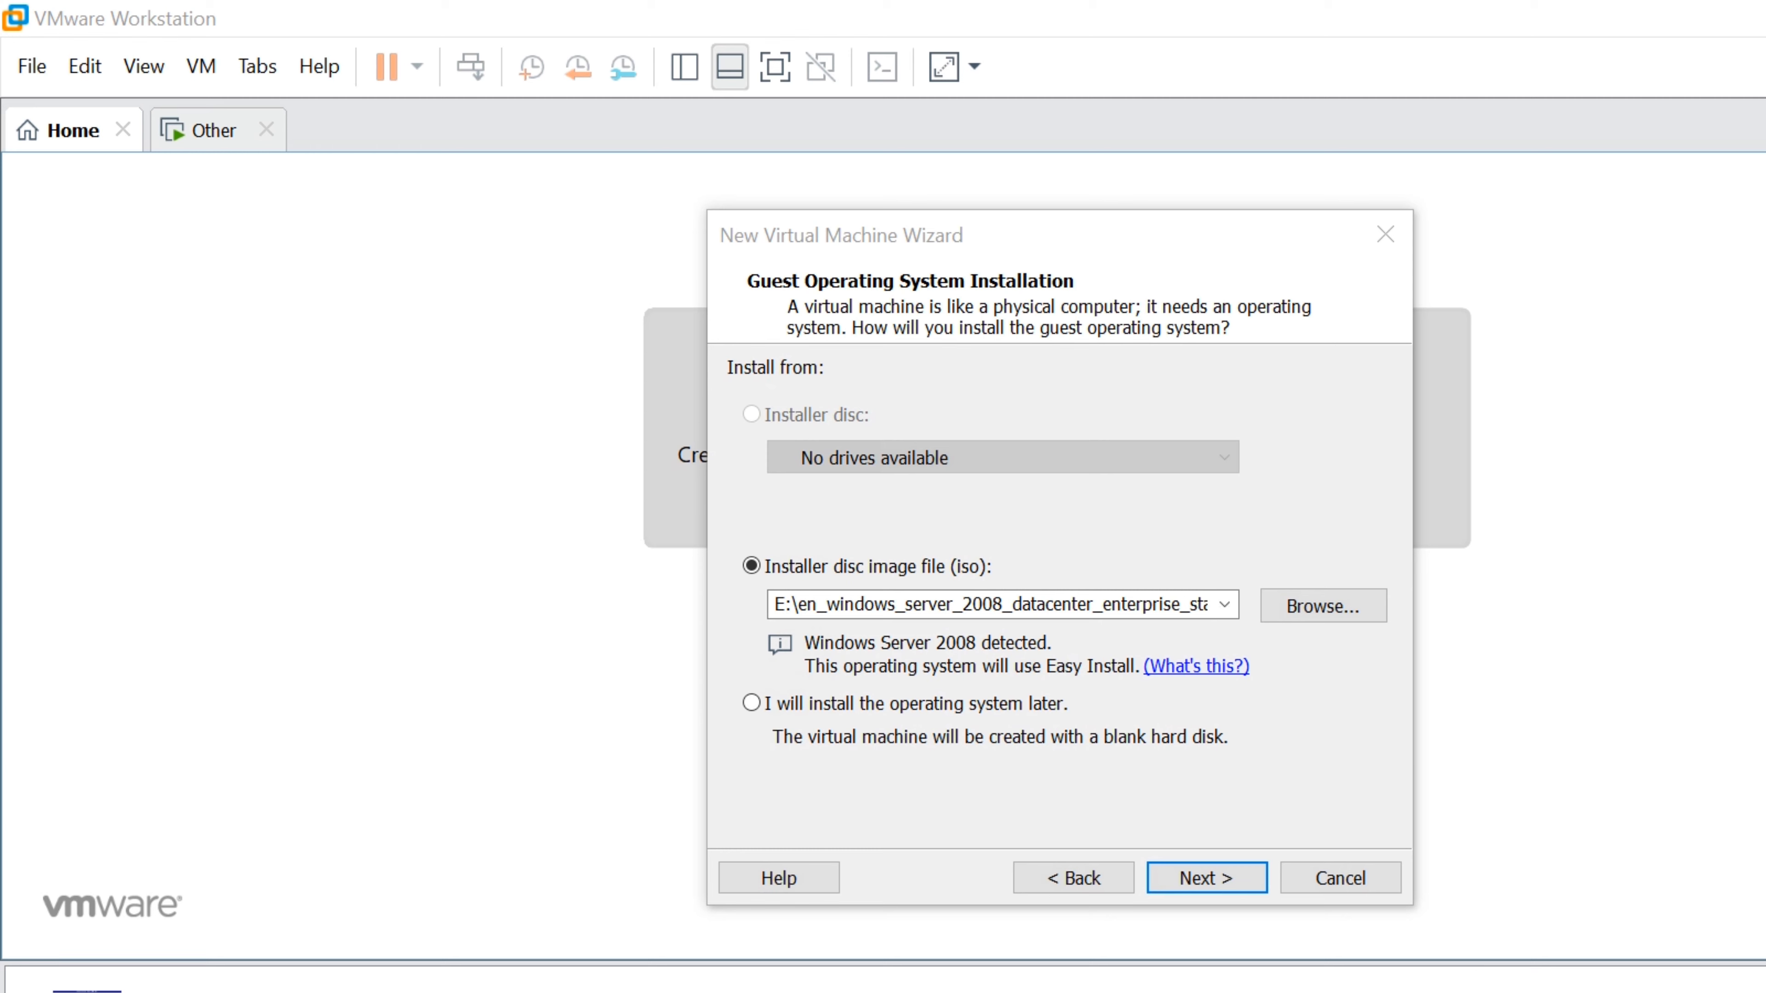
{"action": "double_click", "coordinate": [165, 316]}
{"action": "left_click", "coordinate": [832, 604]}
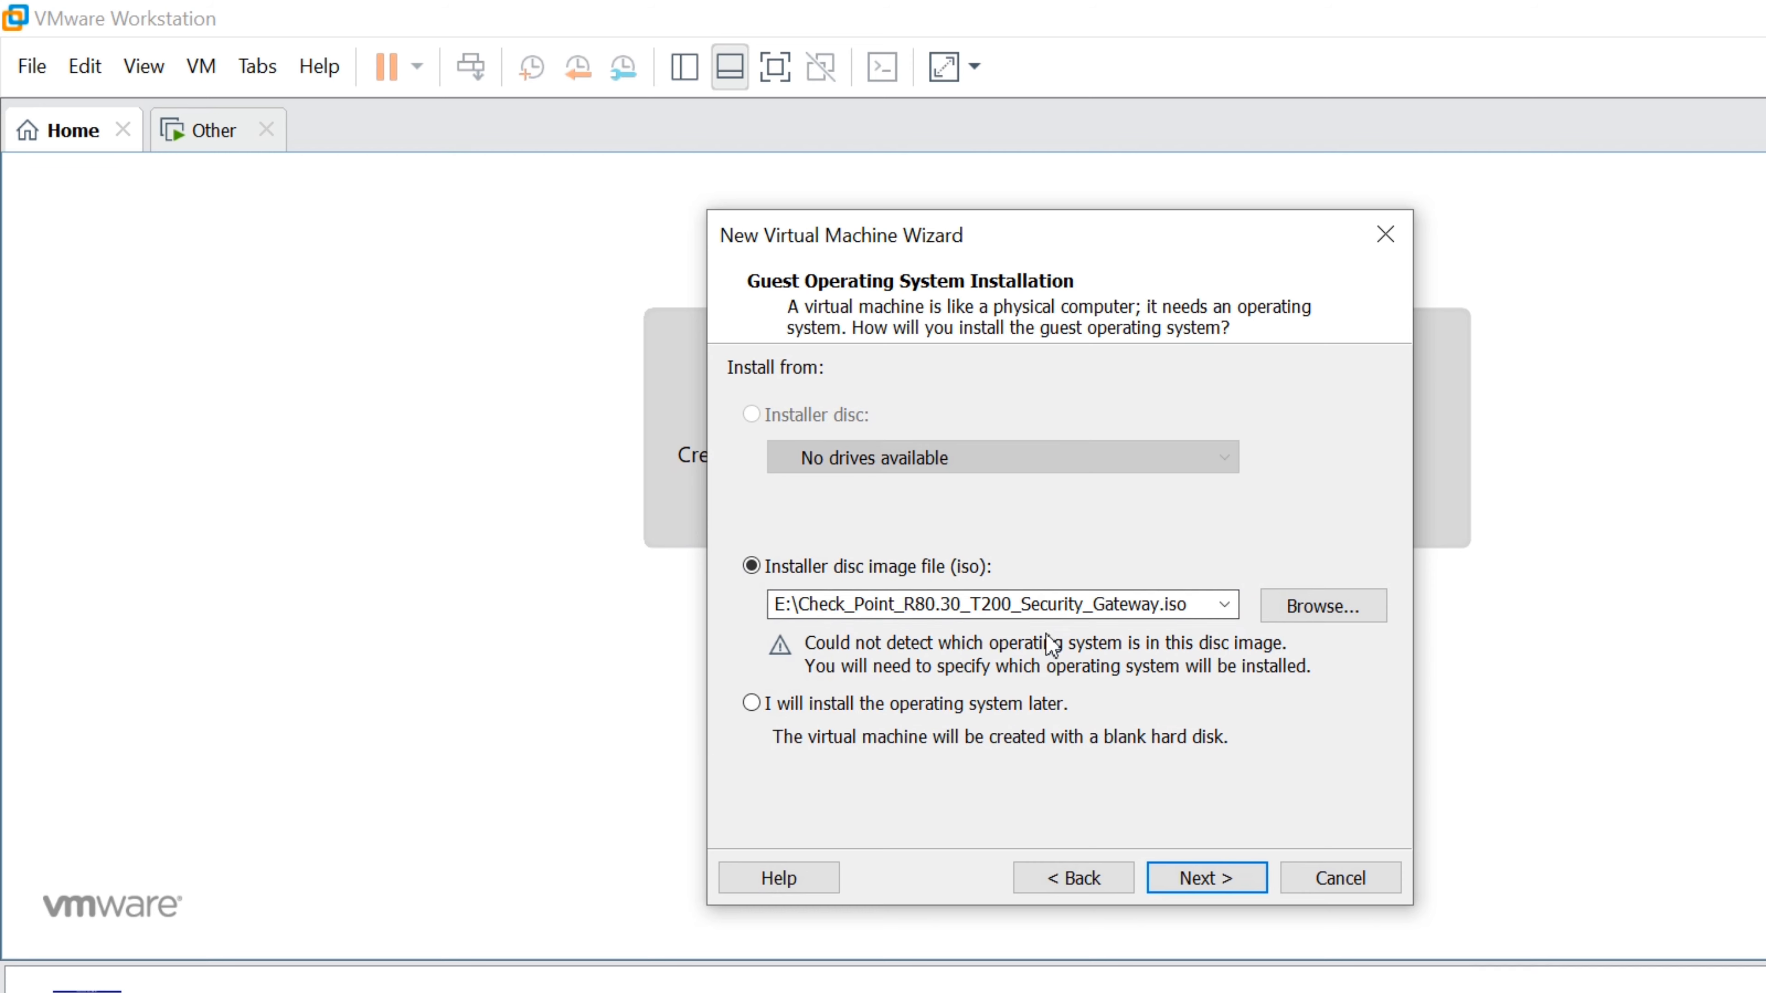
Set the guest OS to Other with version Other, and clear the default machine name
{"action": "key", "text": "Return"}
{"action": "left_click", "coordinate": [779, 485]}
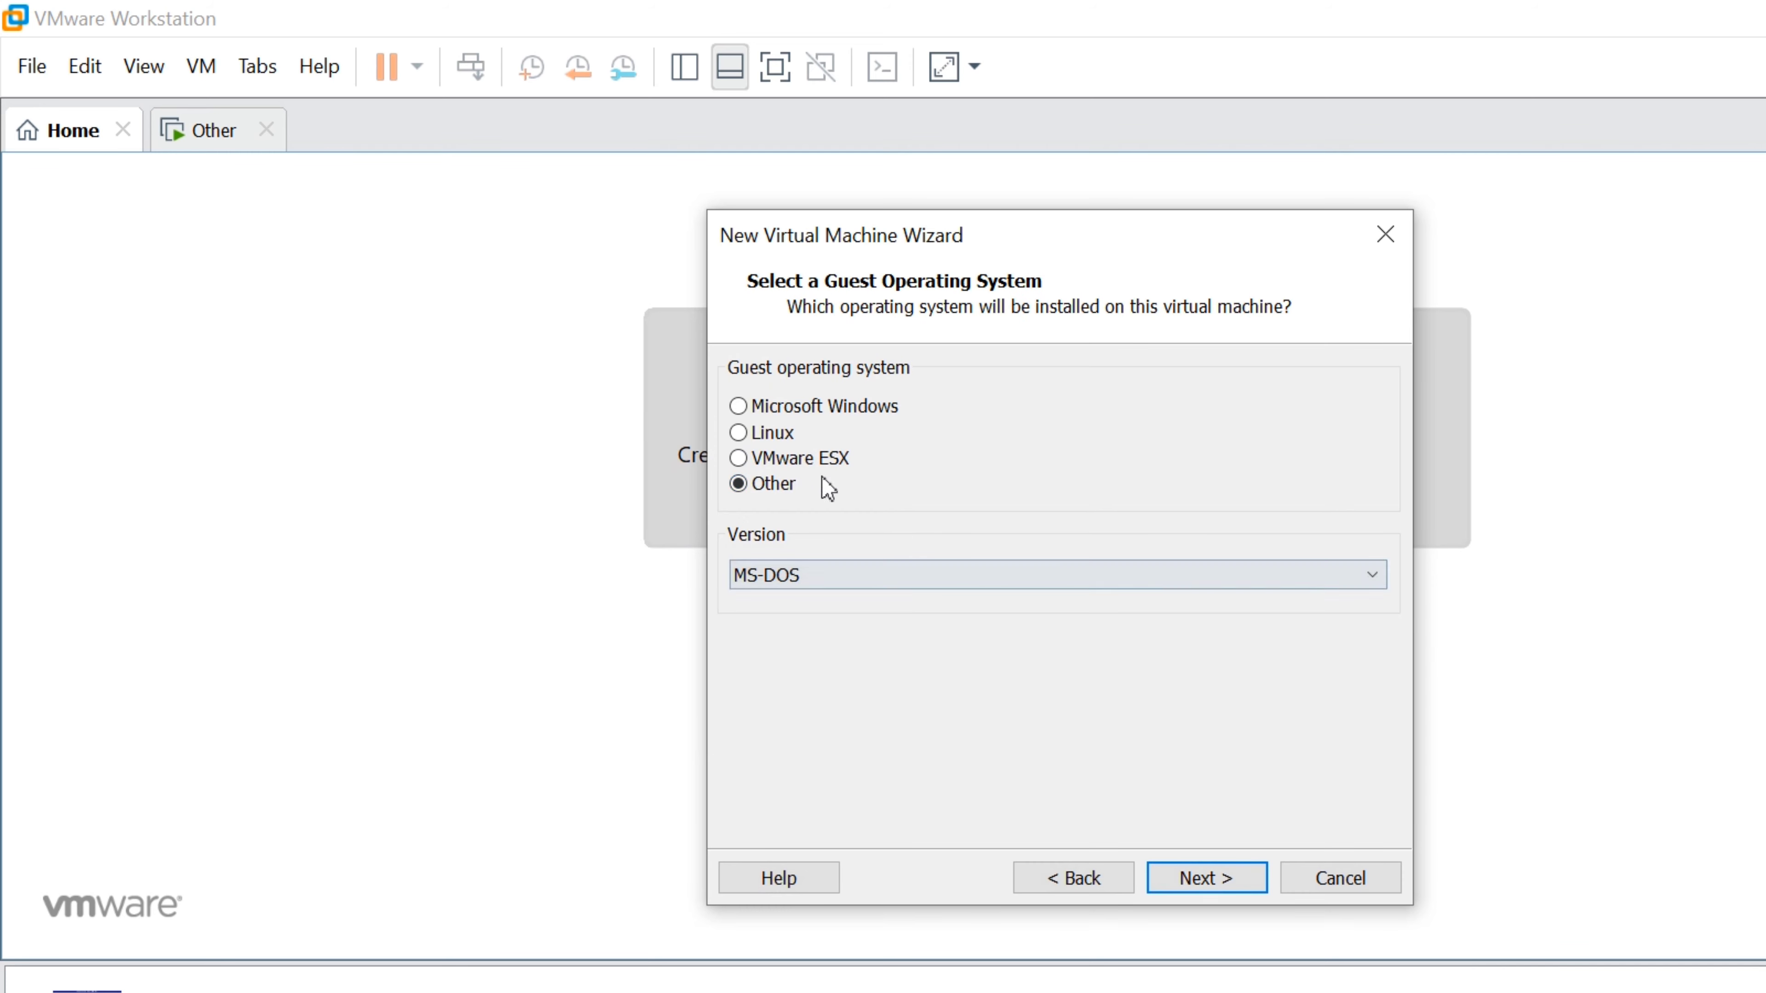
{"action": "left_click", "coordinate": [1036, 575]}
{"action": "left_click", "coordinate": [1047, 852]}
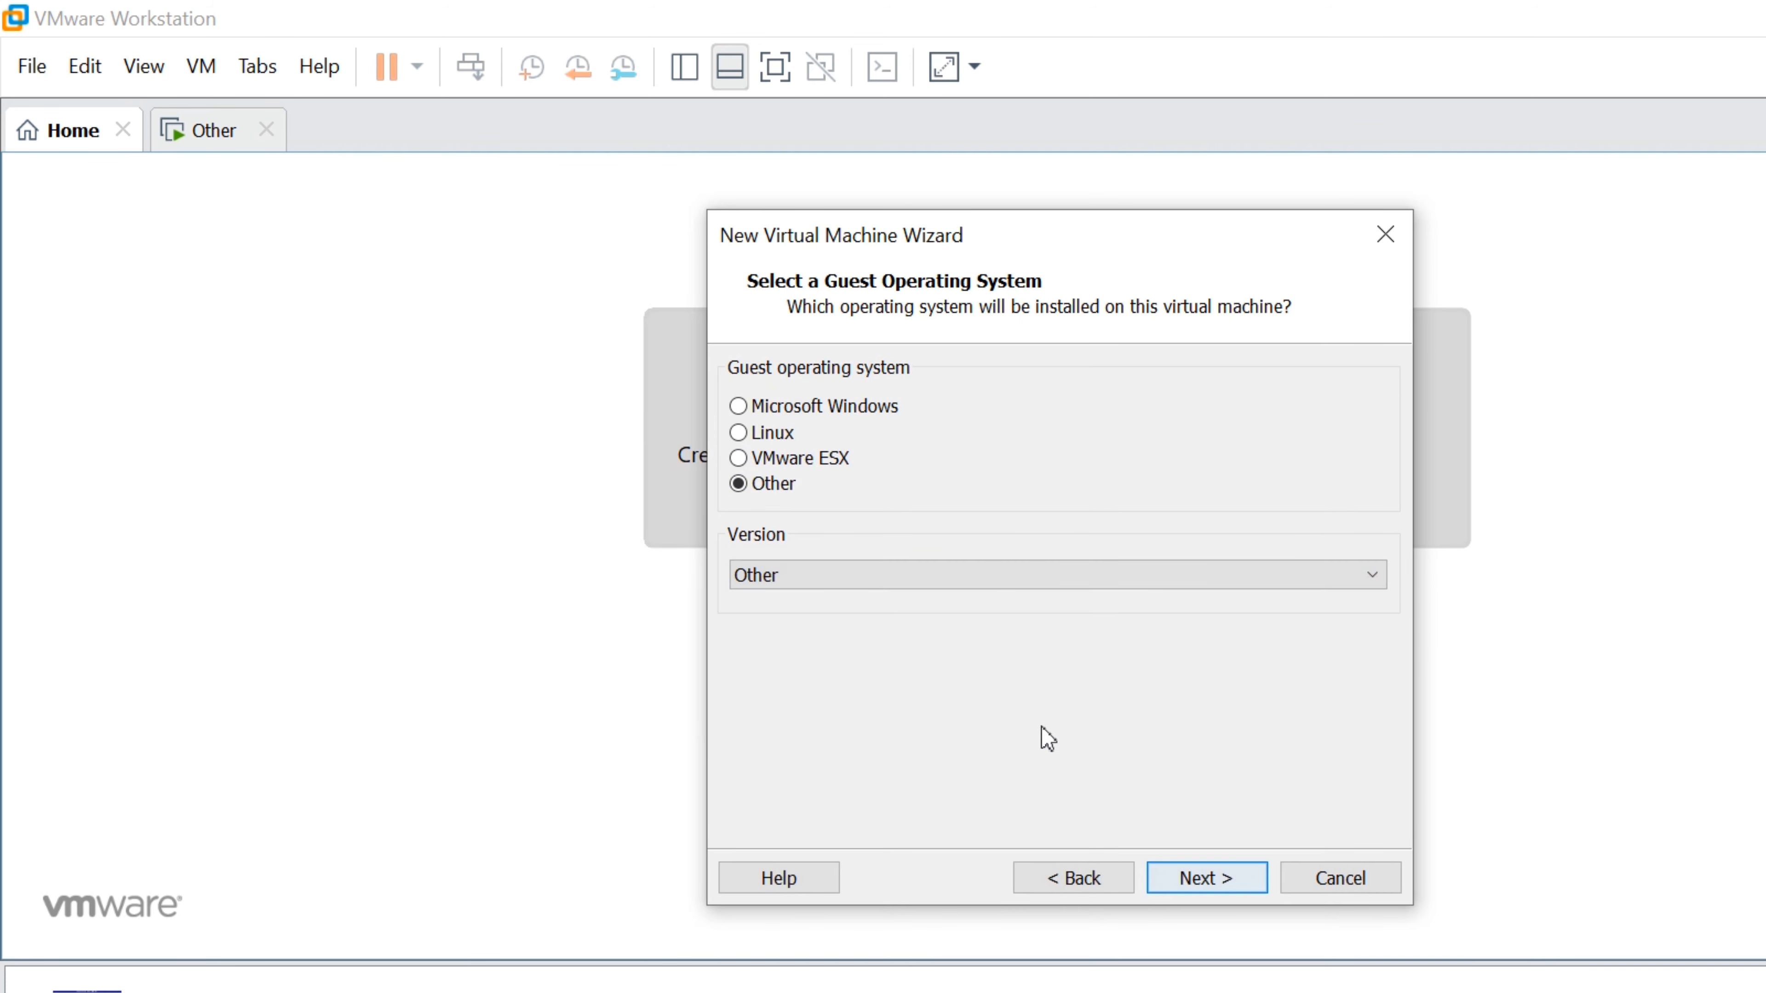
{"action": "key", "text": "Return"}
{"action": "key", "text": "BackSpace"}
Name the machine GW1 and browse to D:\CP-LAB for its location
{"action": "type", "text": "GW"}
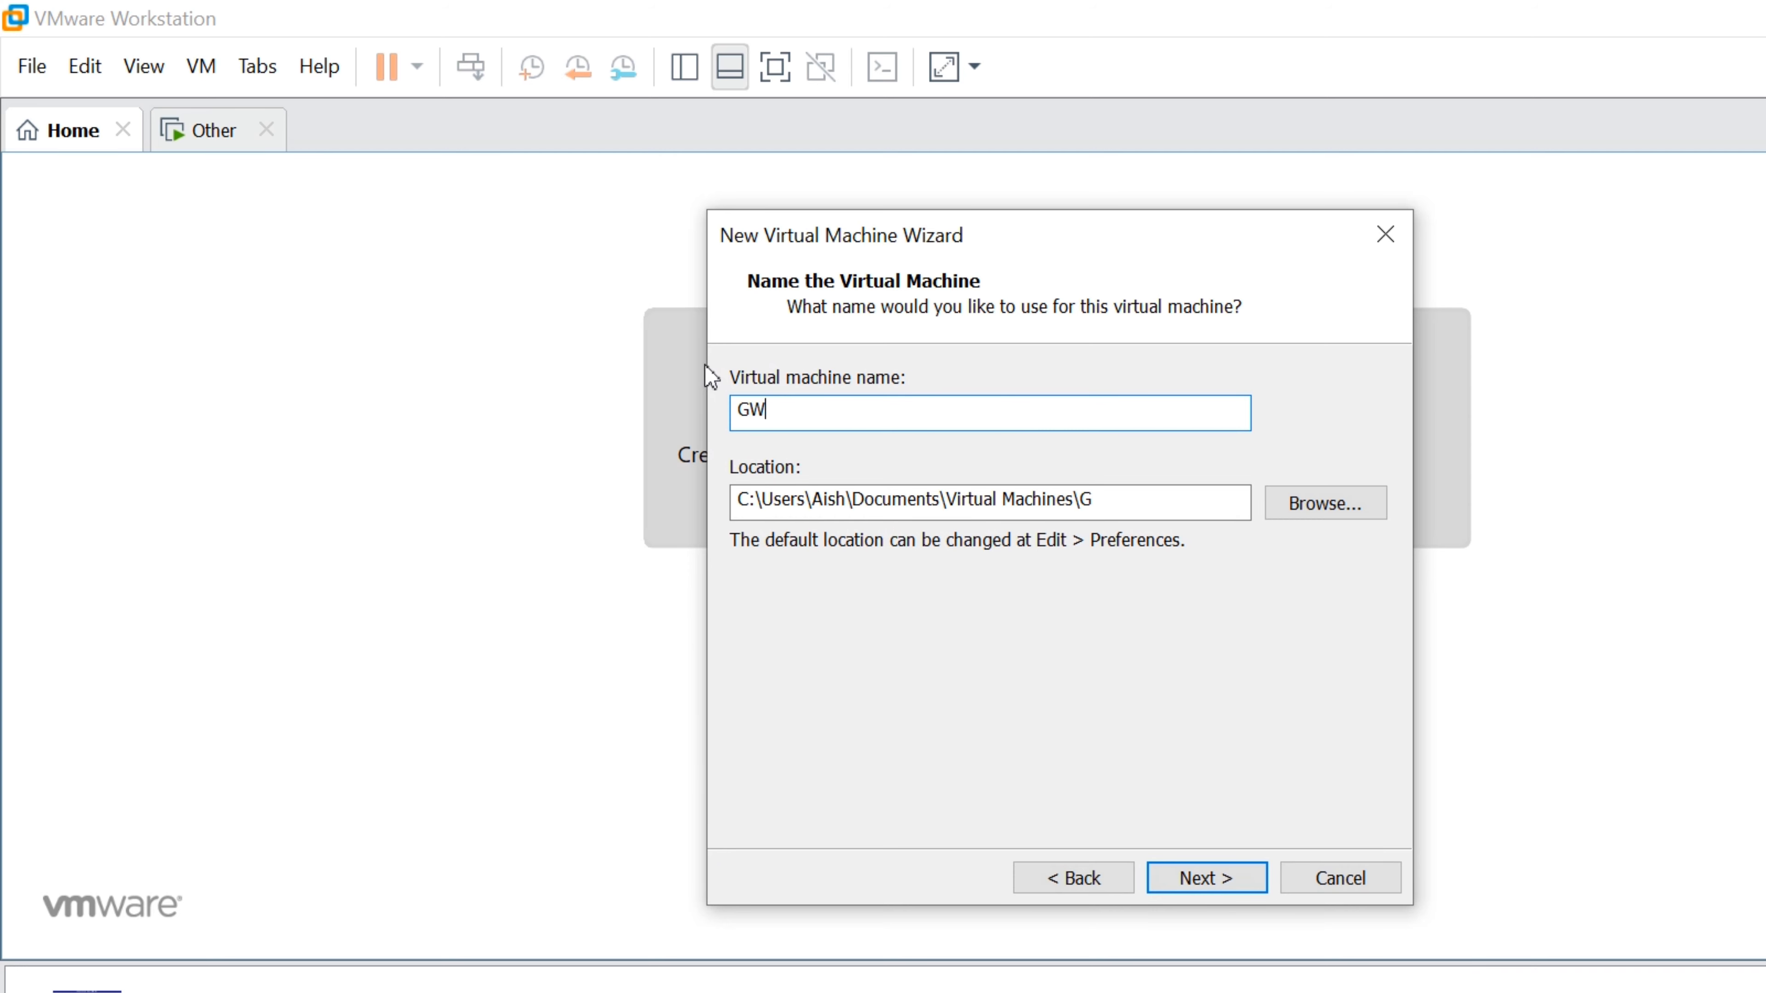
{"action": "type", "text": "1"}
{"action": "key", "text": "alt+r"}
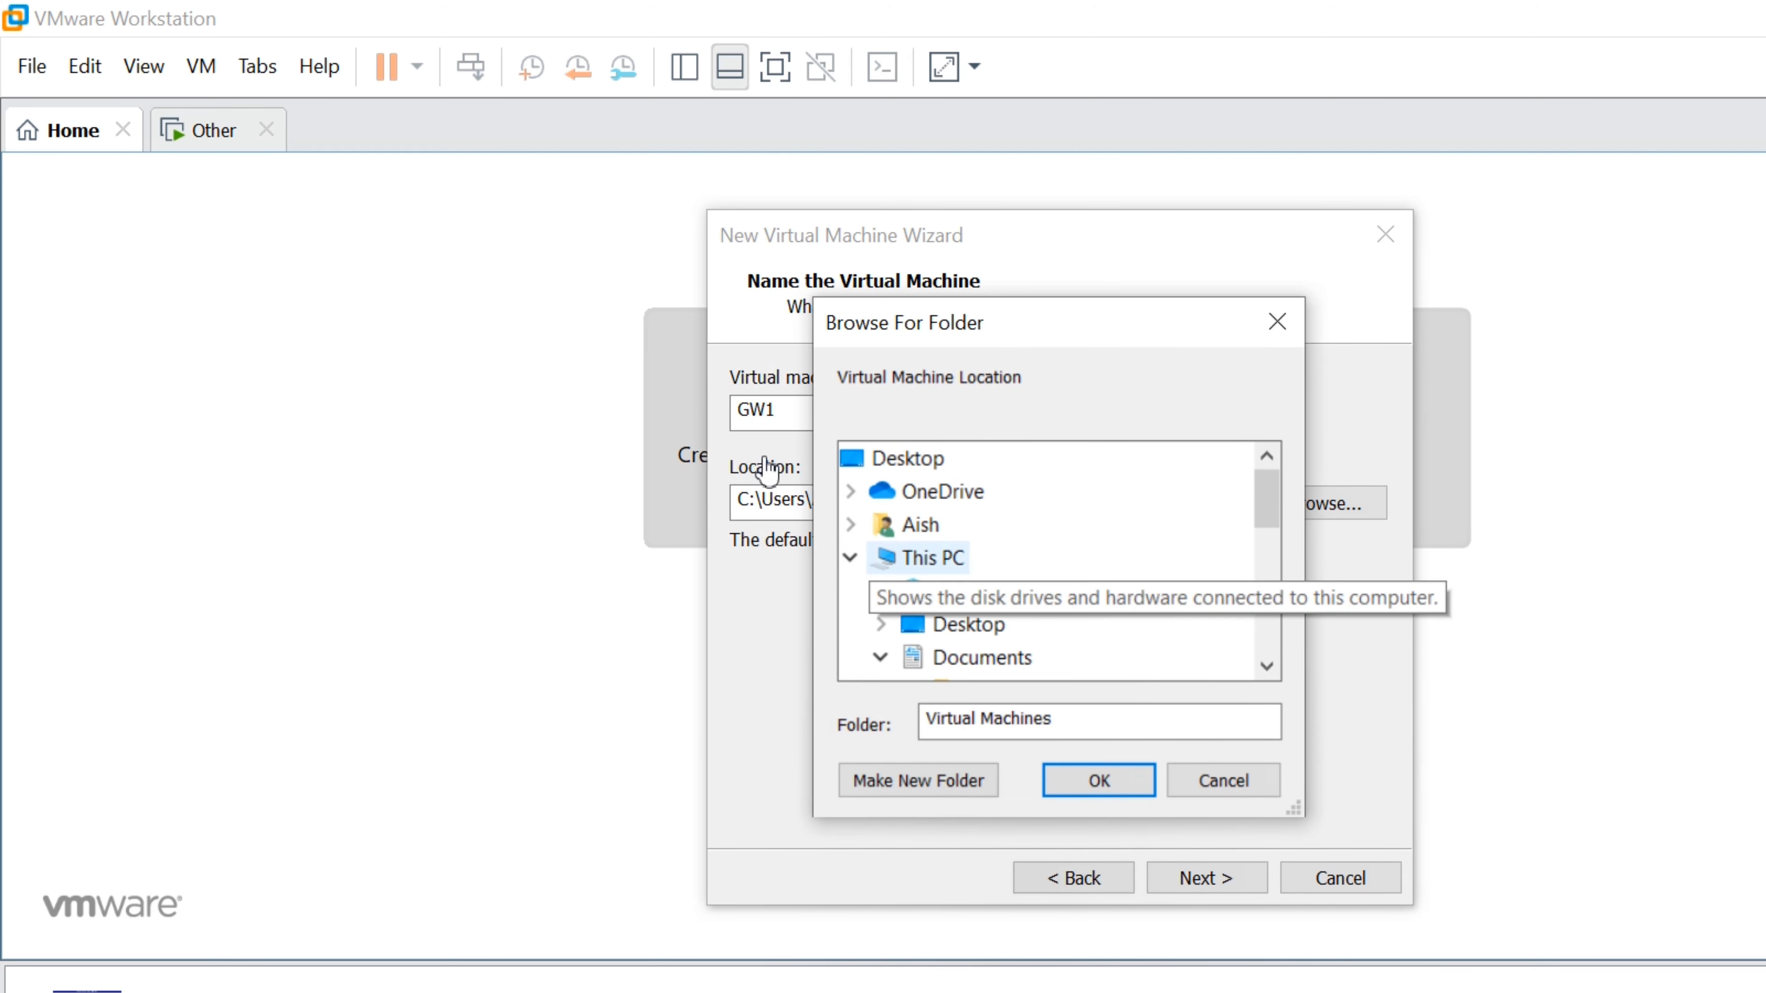
{"action": "scroll", "coordinate": [1057, 501], "scroll_direction": "down", "scroll_amount": 3}
{"action": "left_click", "coordinate": [1008, 558]}
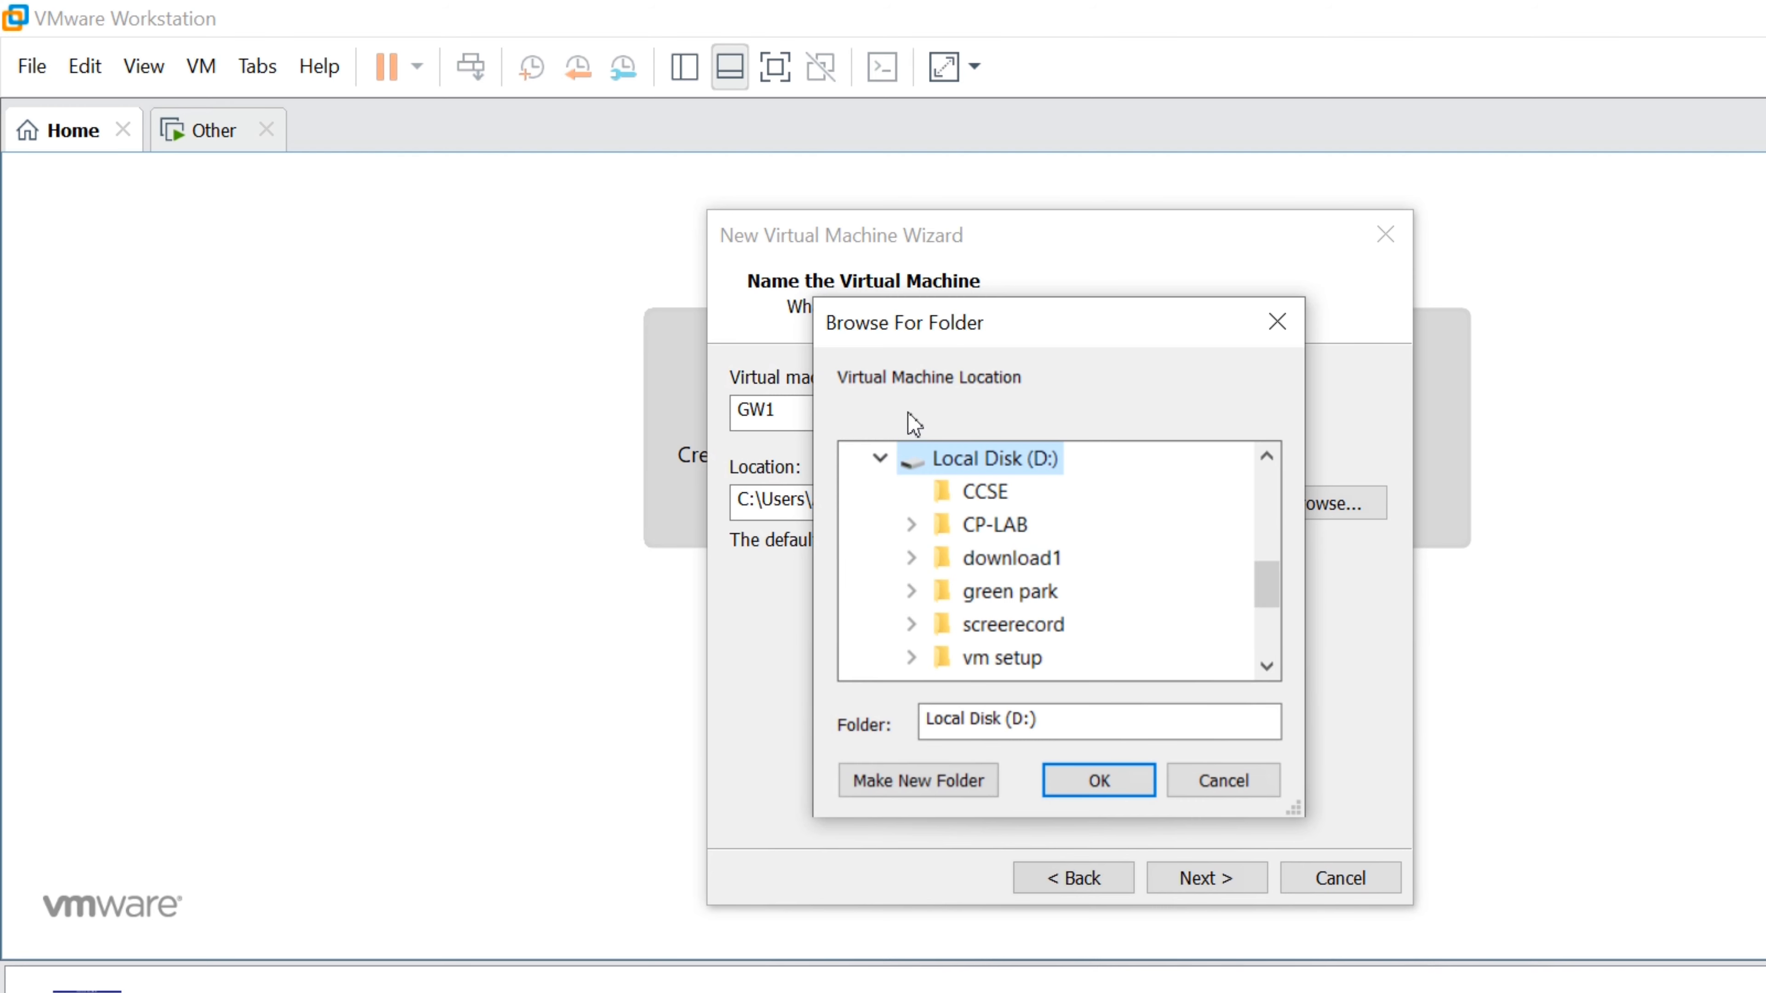
{"action": "left_click", "coordinate": [1008, 526]}
Create a GW1 folder under D:\CP-LAB and use it as the machine's location
{"action": "left_click", "coordinate": [954, 782]}
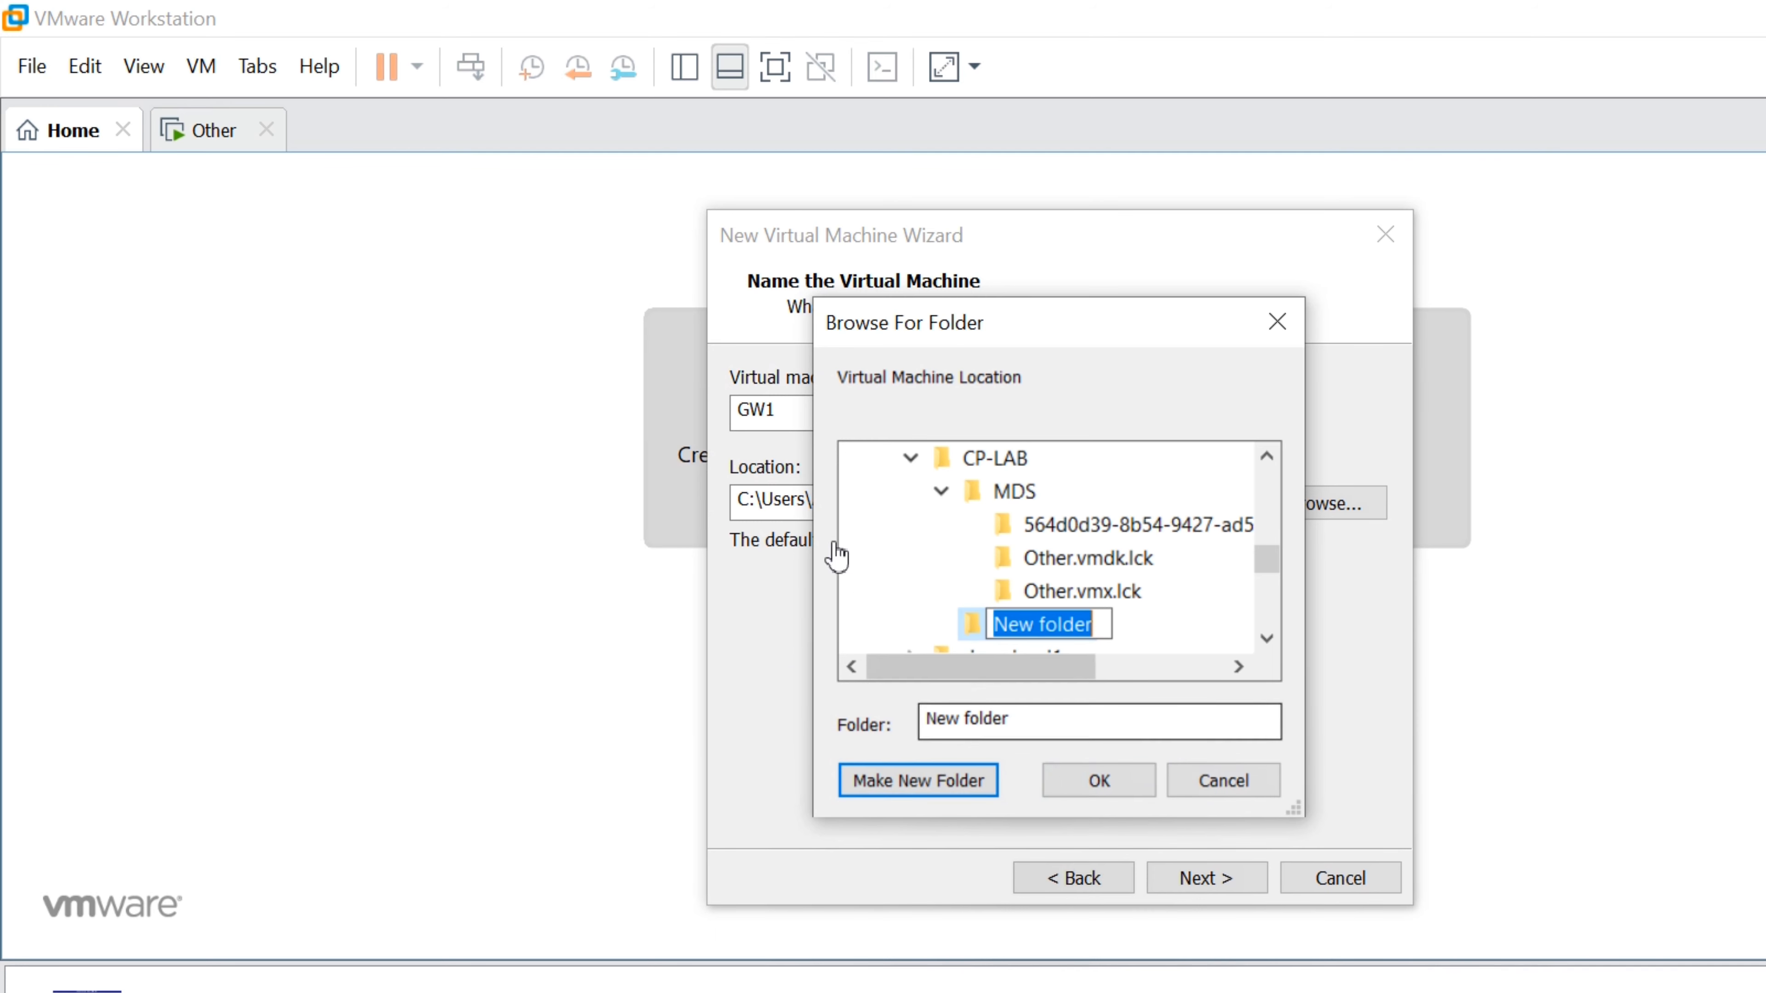
{"action": "key", "text": "Return"}
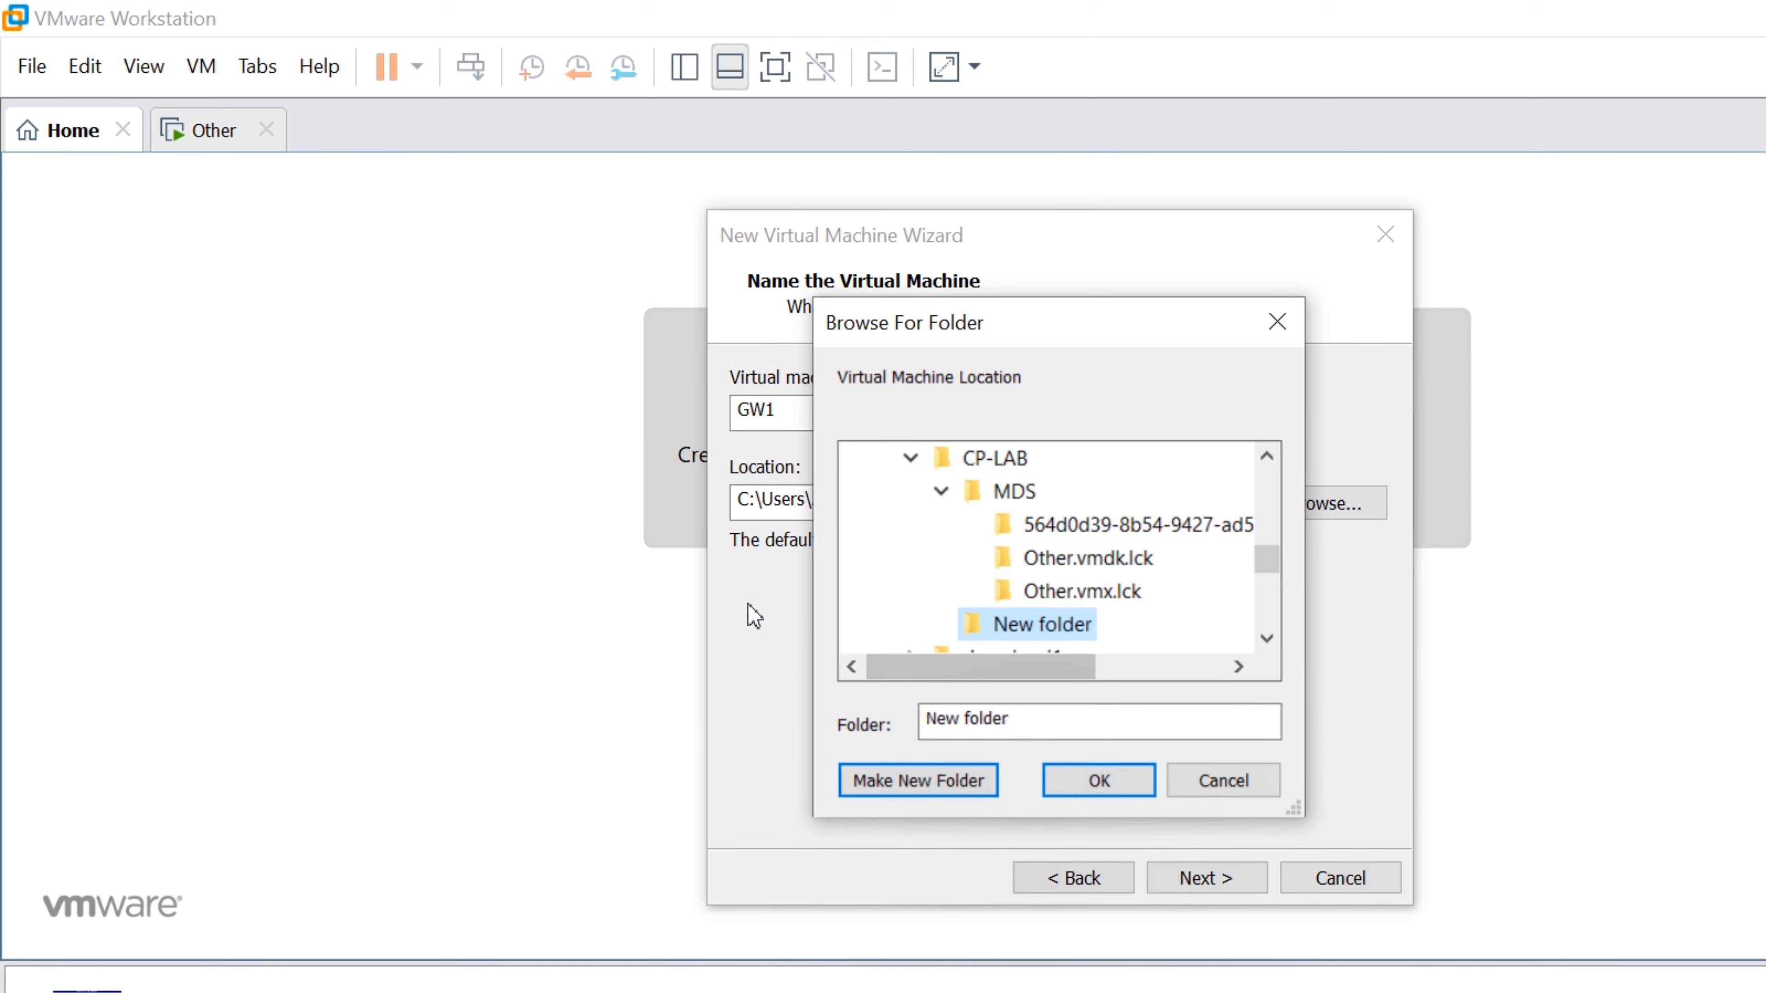
{"action": "key", "text": "Left"}
{"action": "key", "text": "alt+m"}
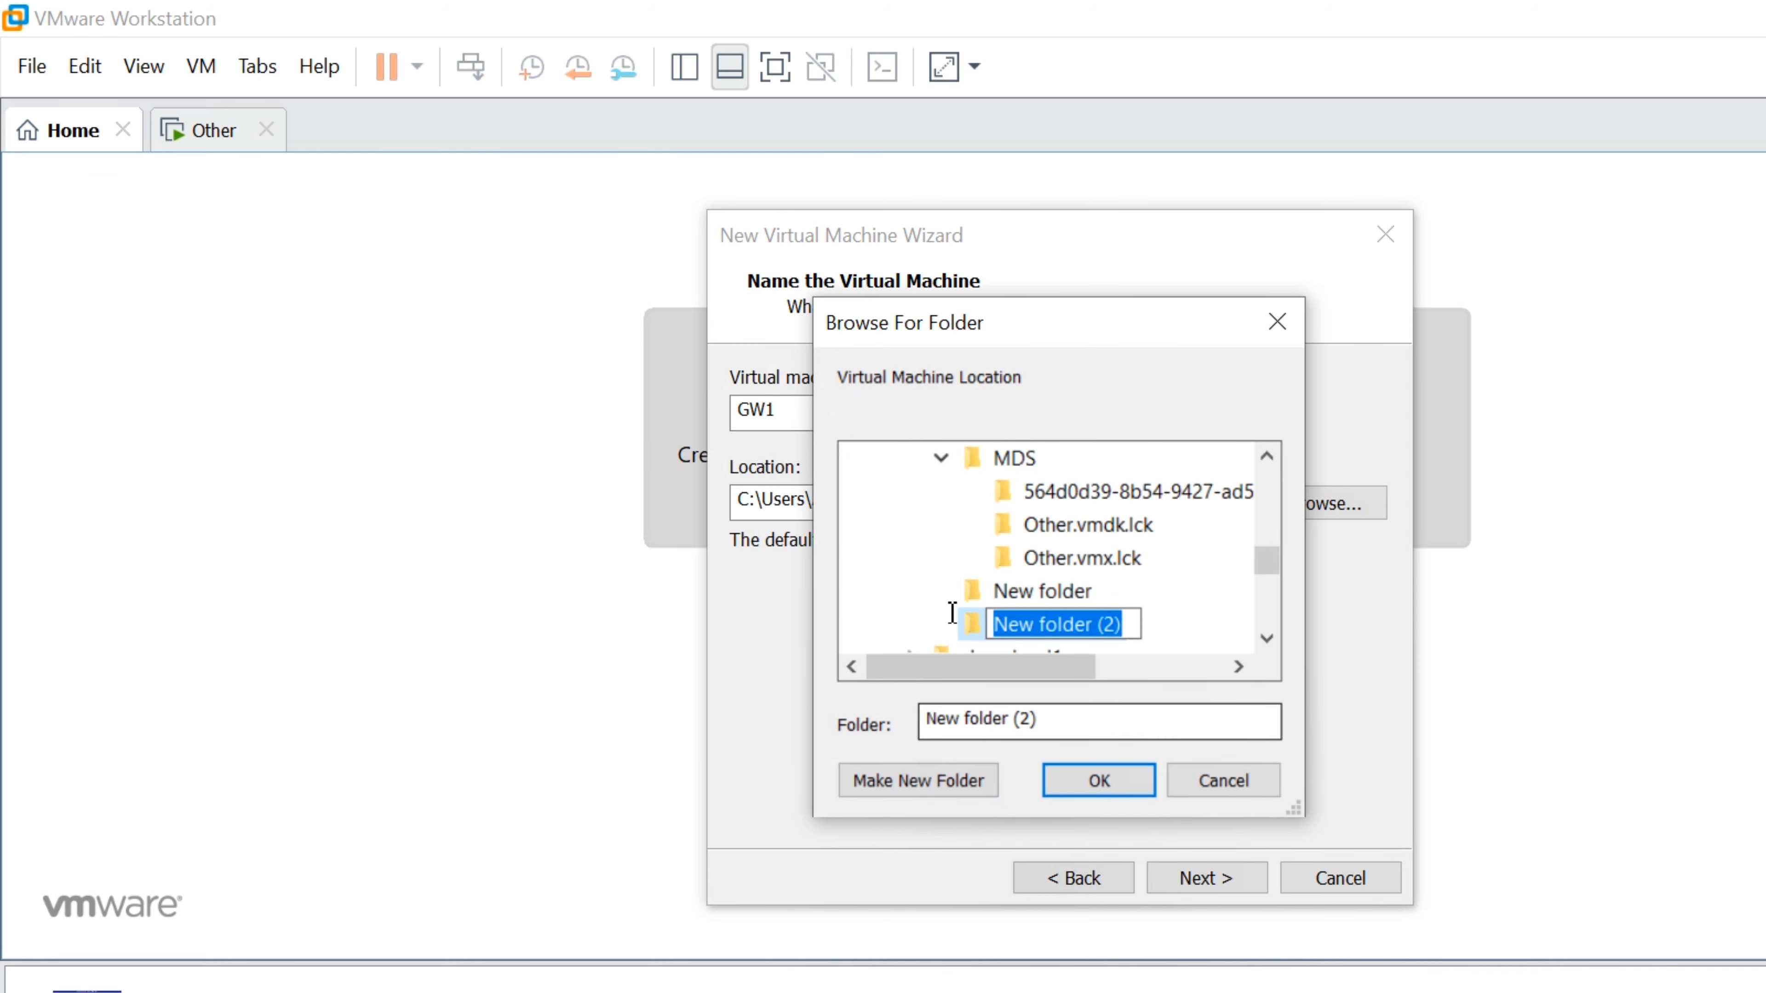
{"action": "key", "text": "BackSpace"}
{"action": "type", "text": "GW1"}
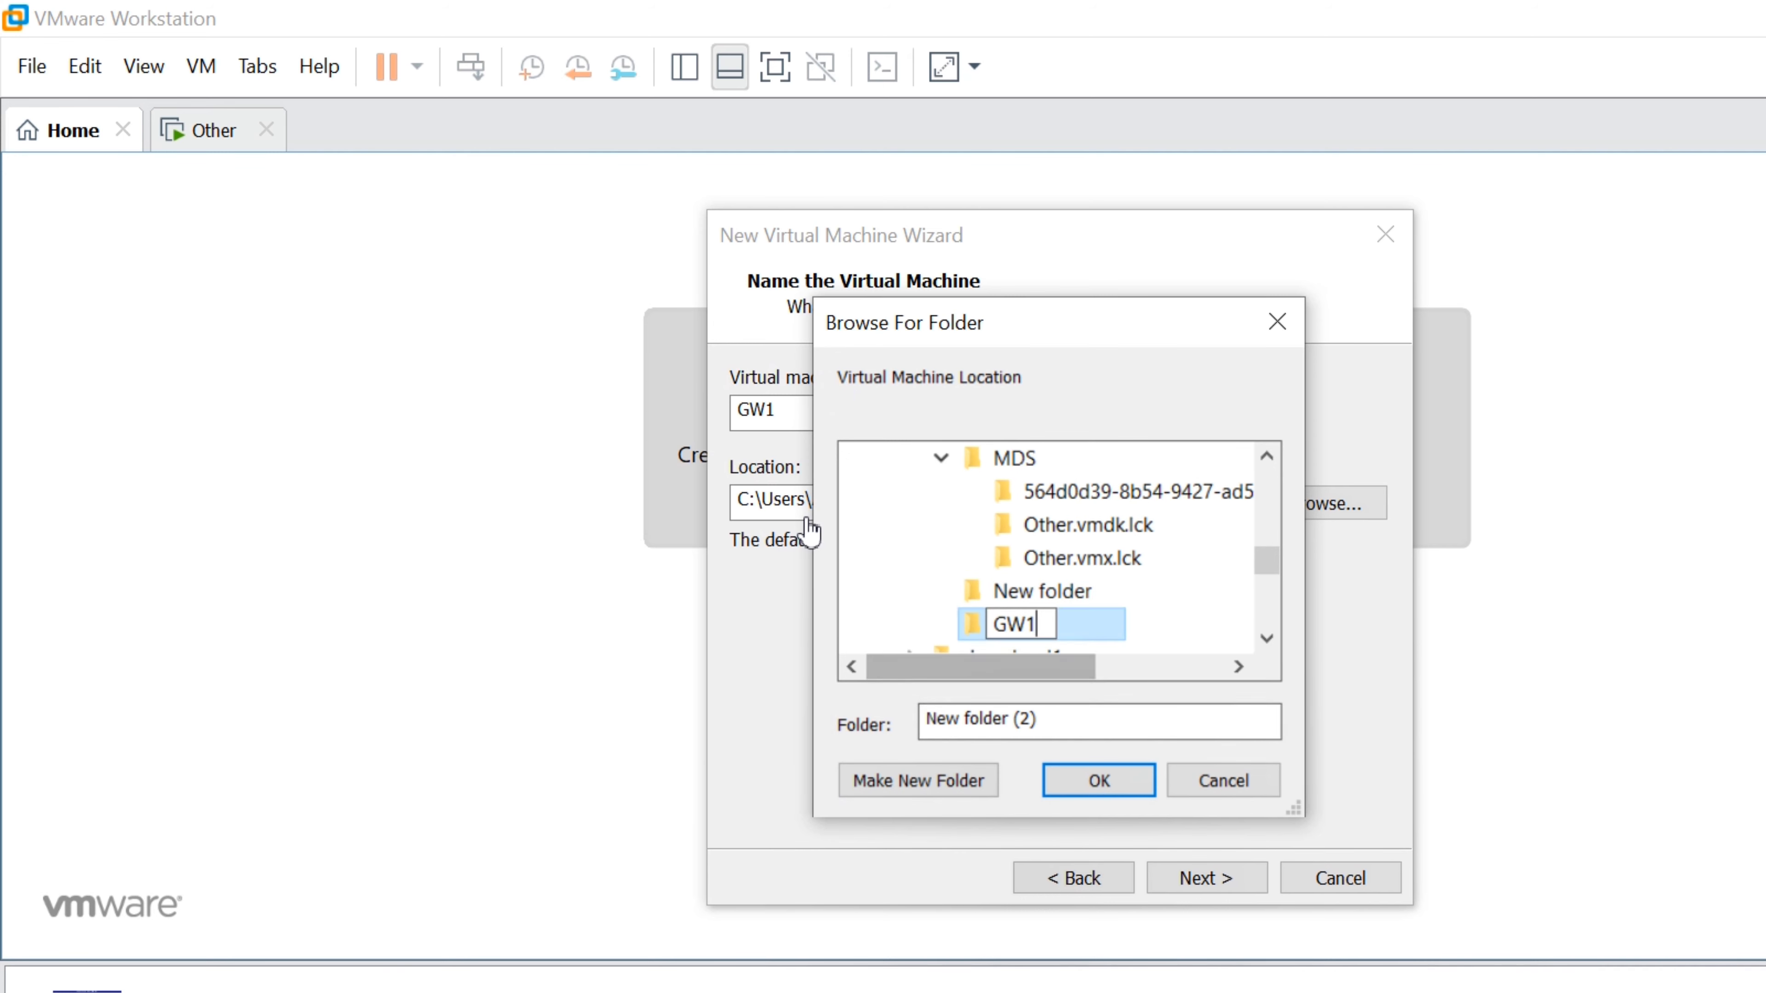
{"action": "key", "text": "Return"}
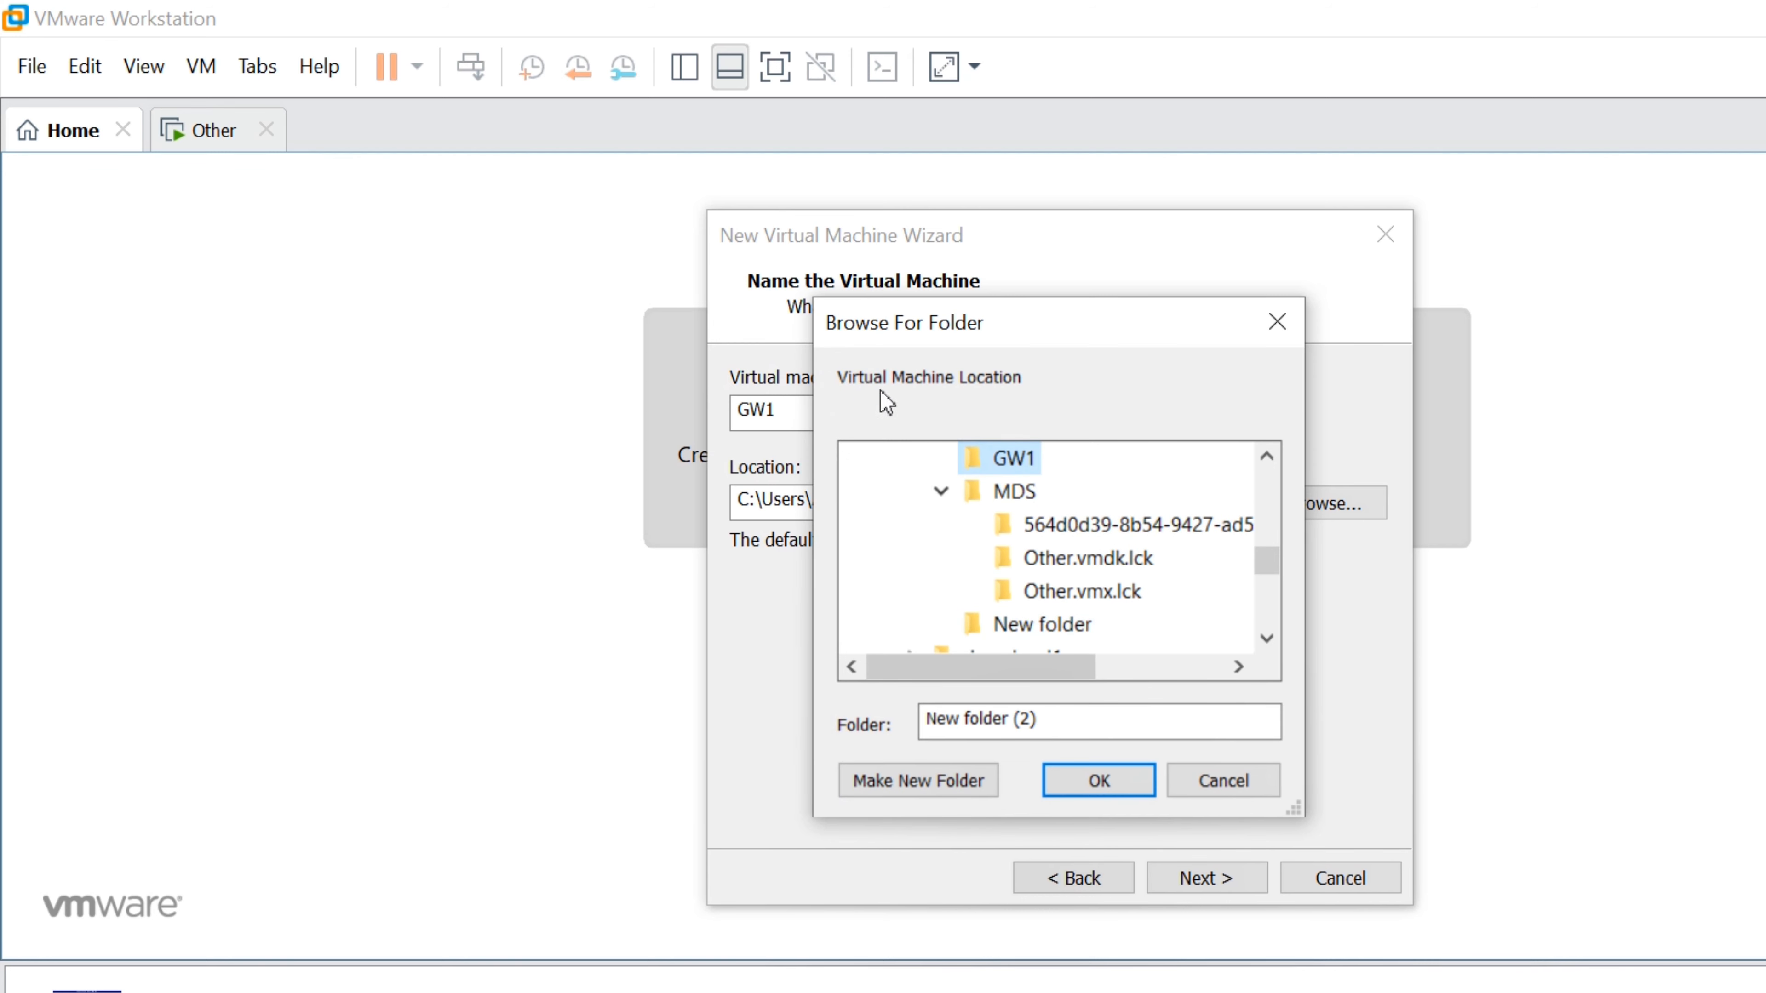
{"action": "left_click", "coordinate": [1009, 492]}
{"action": "left_click", "coordinate": [1001, 460]}
{"action": "key", "text": "Return"}
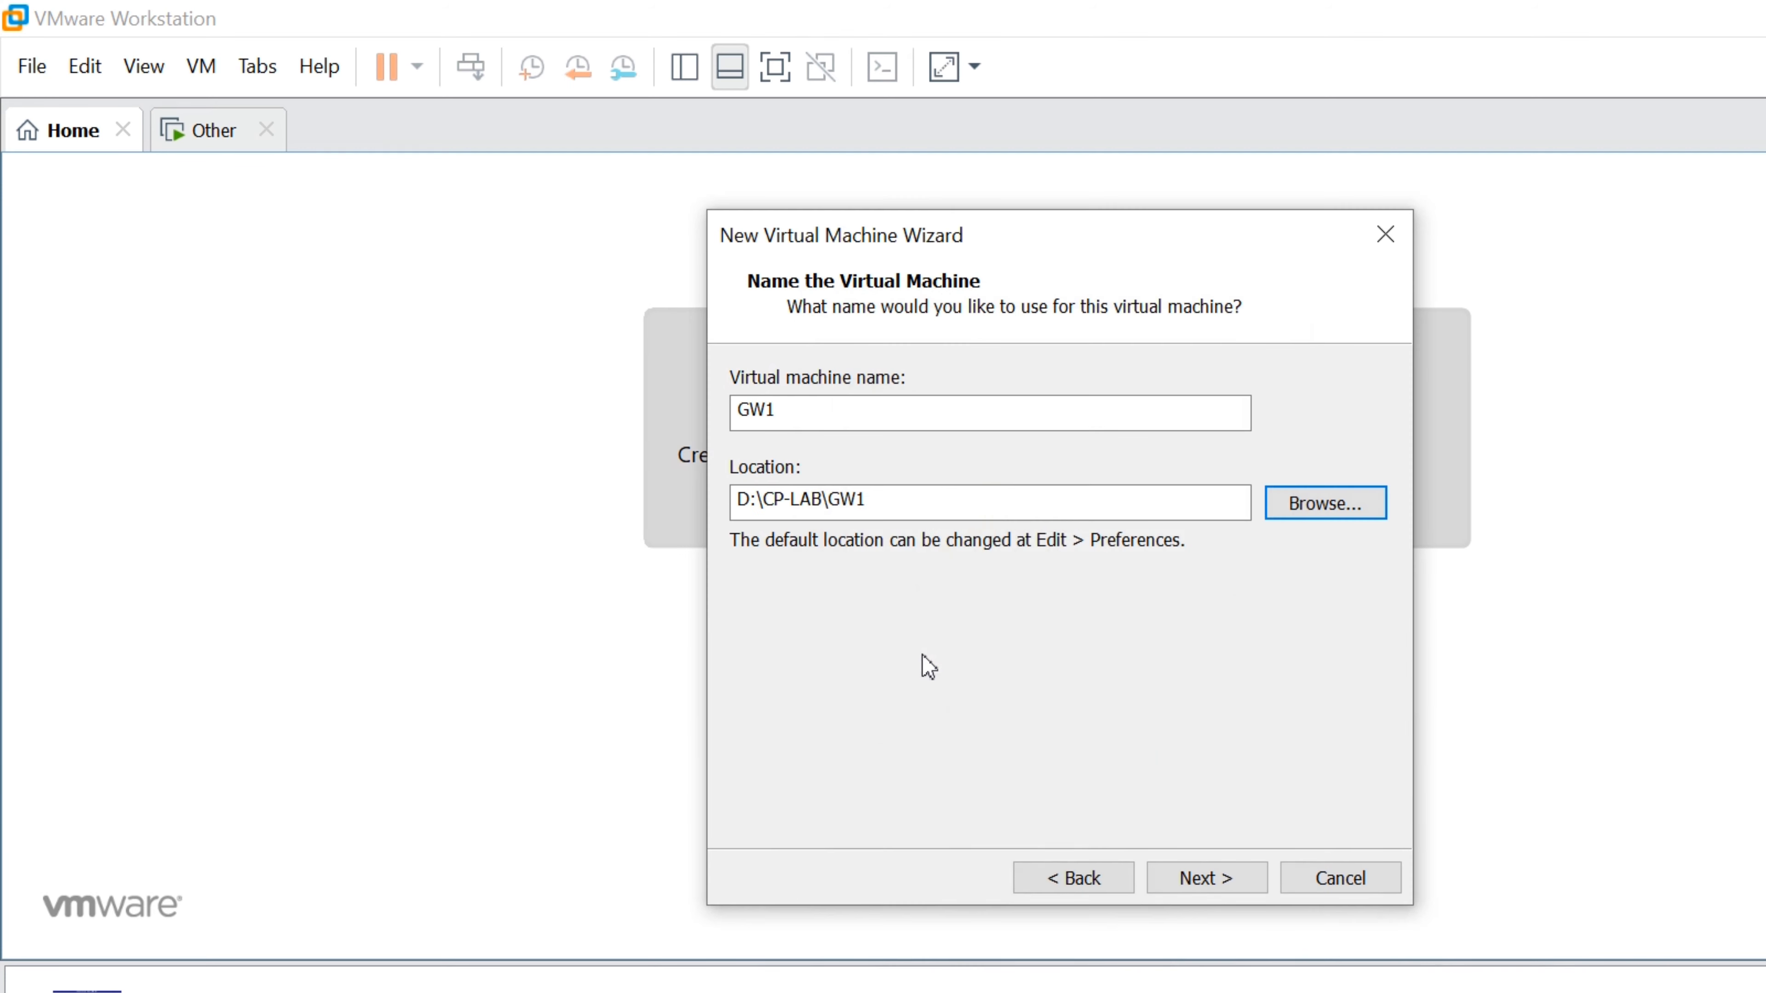
{"action": "key", "text": "Return"}
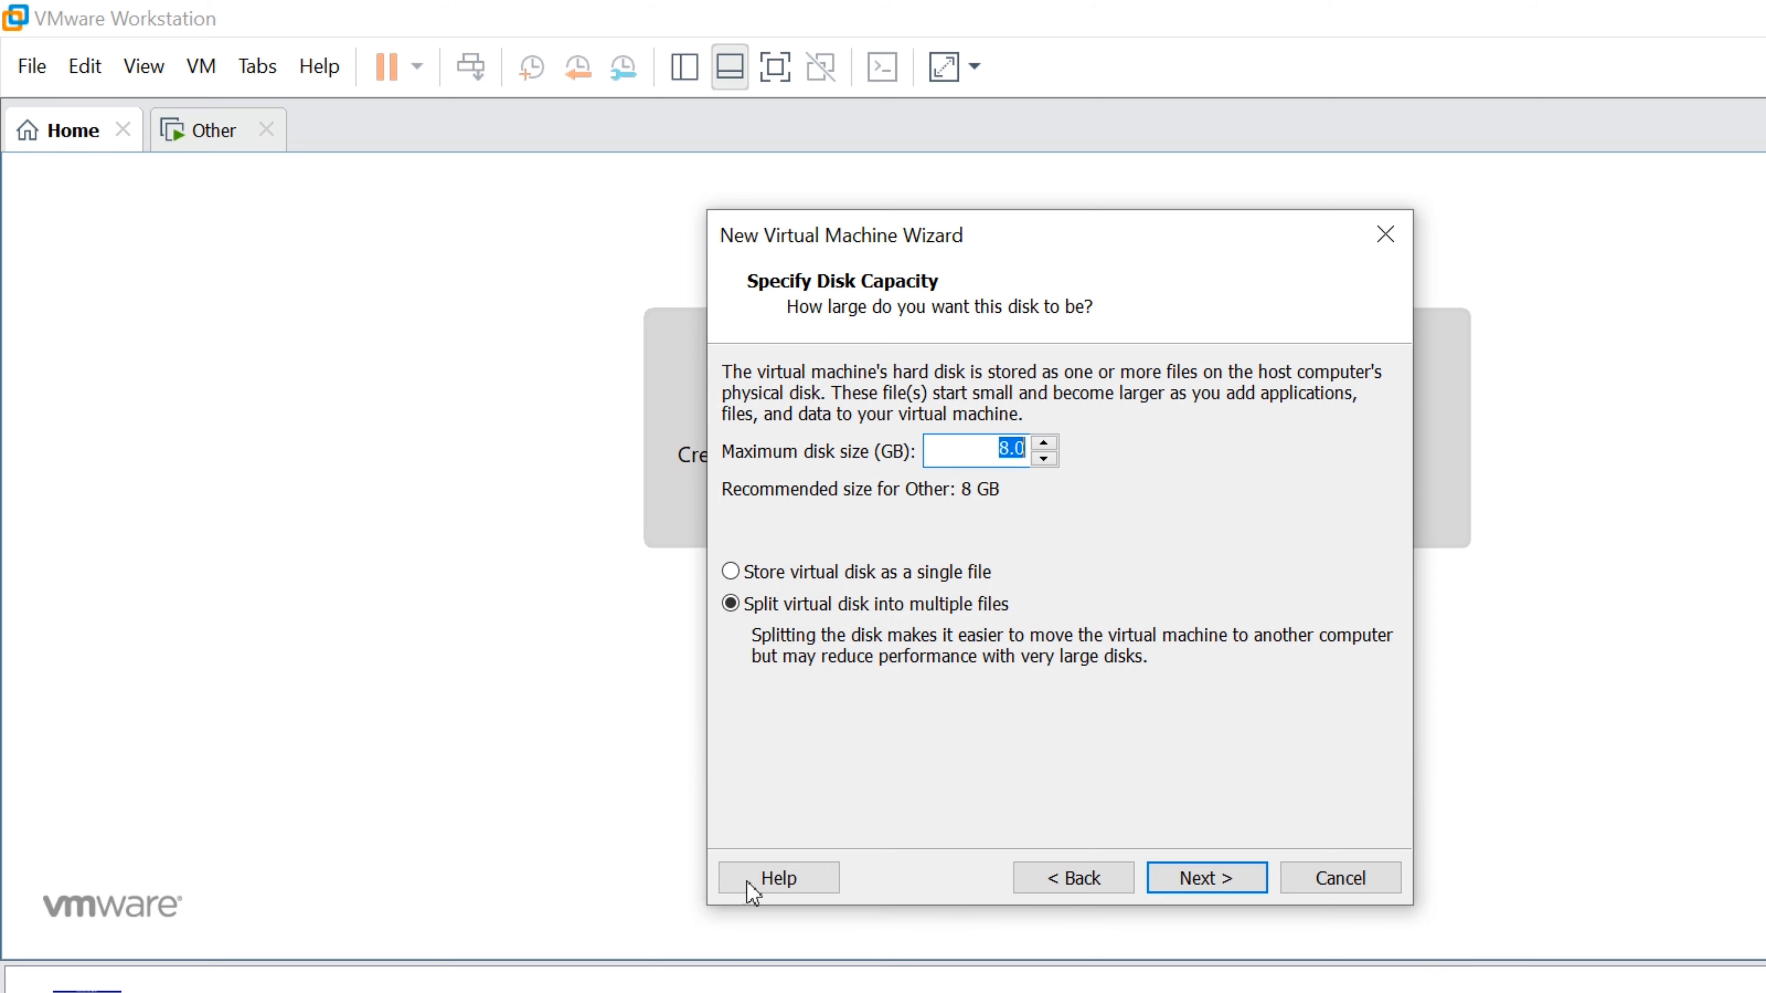
Set the virtual disk capacity to 25 GB
{"action": "left_click", "coordinate": [574, 980]}
{"action": "left_click", "coordinate": [573, 980]}
{"action": "type", "text": "25"}
{"action": "key", "text": "Return"}
Customize hardware: memory 2 GB and 2 processors with 2 cores each
{"action": "left_click", "coordinate": [845, 693]}
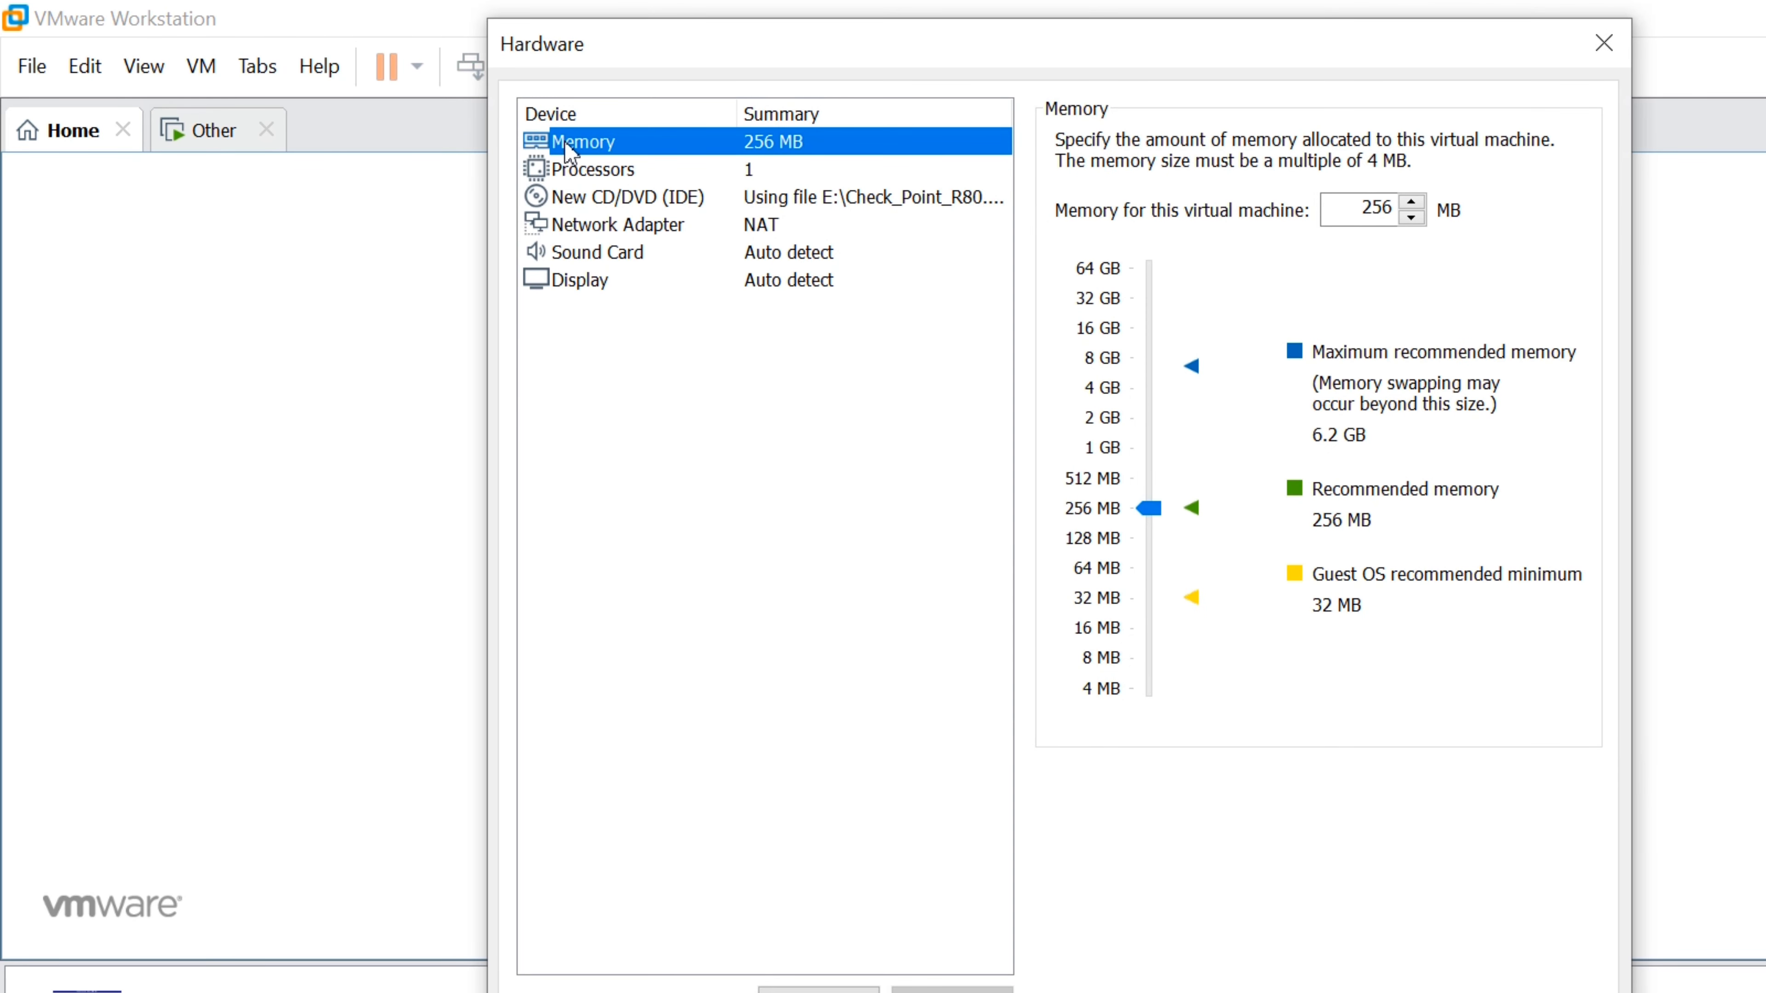
{"action": "left_click_drag", "start_coordinate": [1148, 508], "coordinate": [1150, 418]}
{"action": "left_click", "coordinate": [594, 170]}
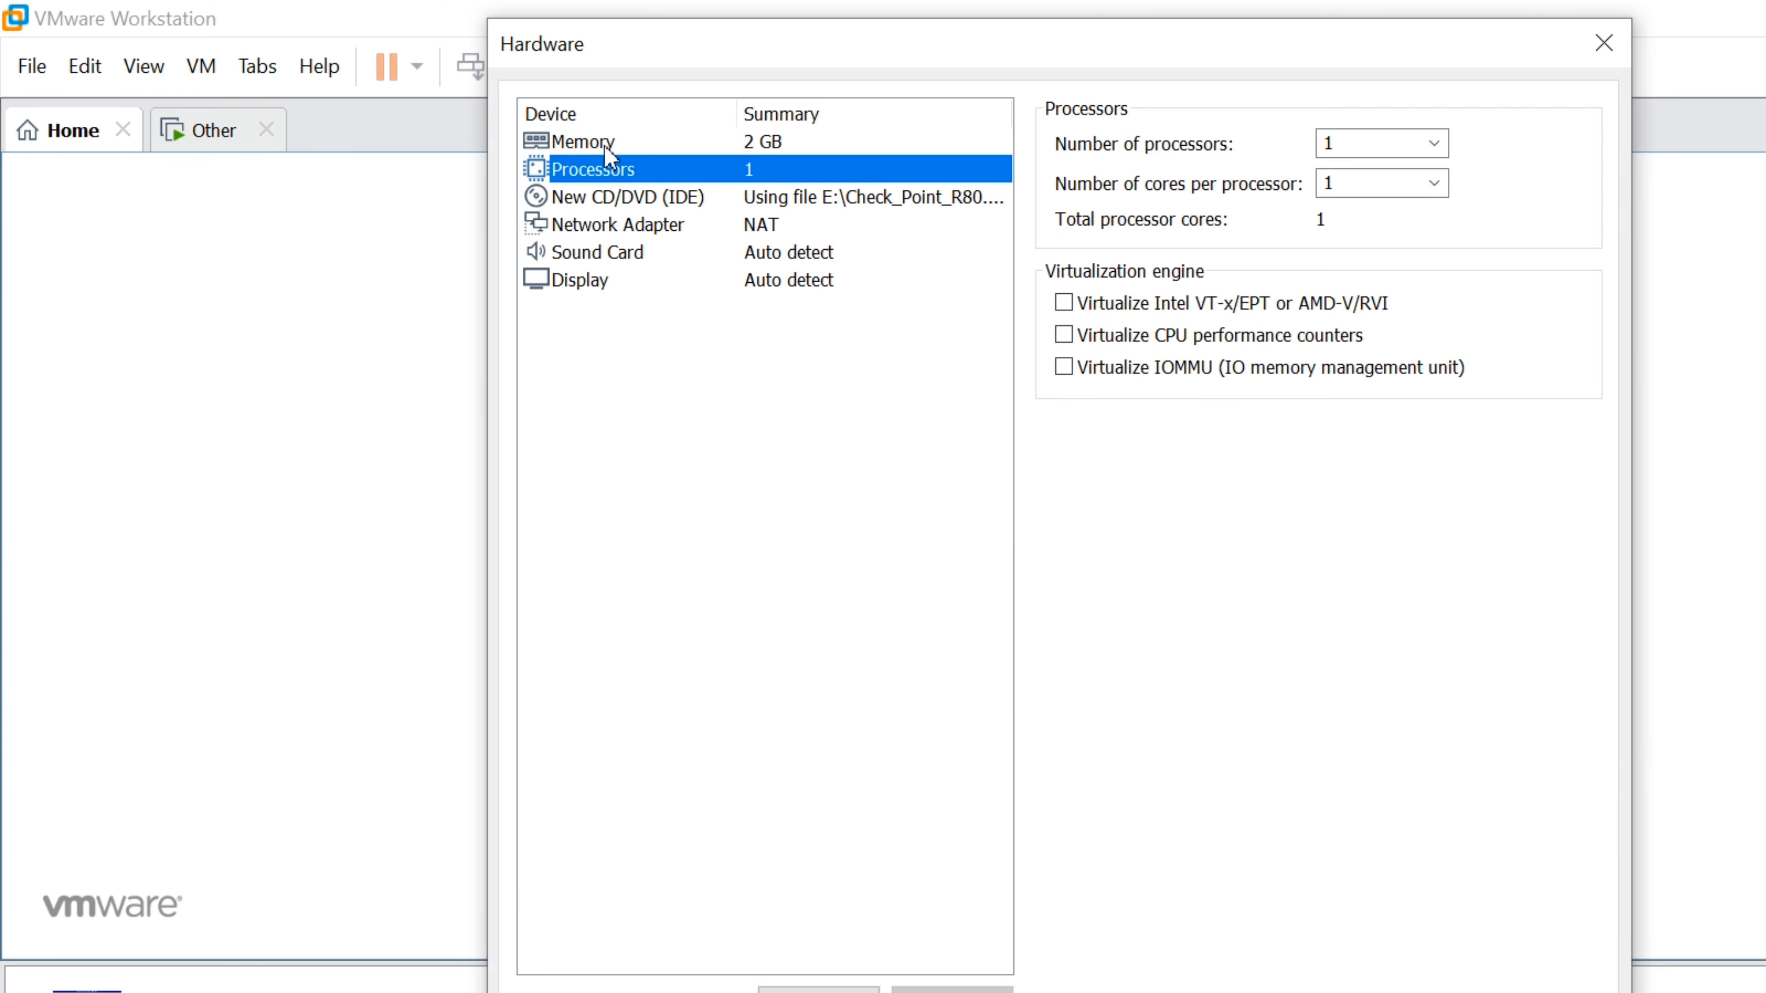
{"action": "left_click", "coordinate": [1373, 143]}
{"action": "left_click", "coordinate": [1398, 191]}
{"action": "left_click", "coordinate": [1433, 183]}
{"action": "left_click", "coordinate": [1398, 232]}
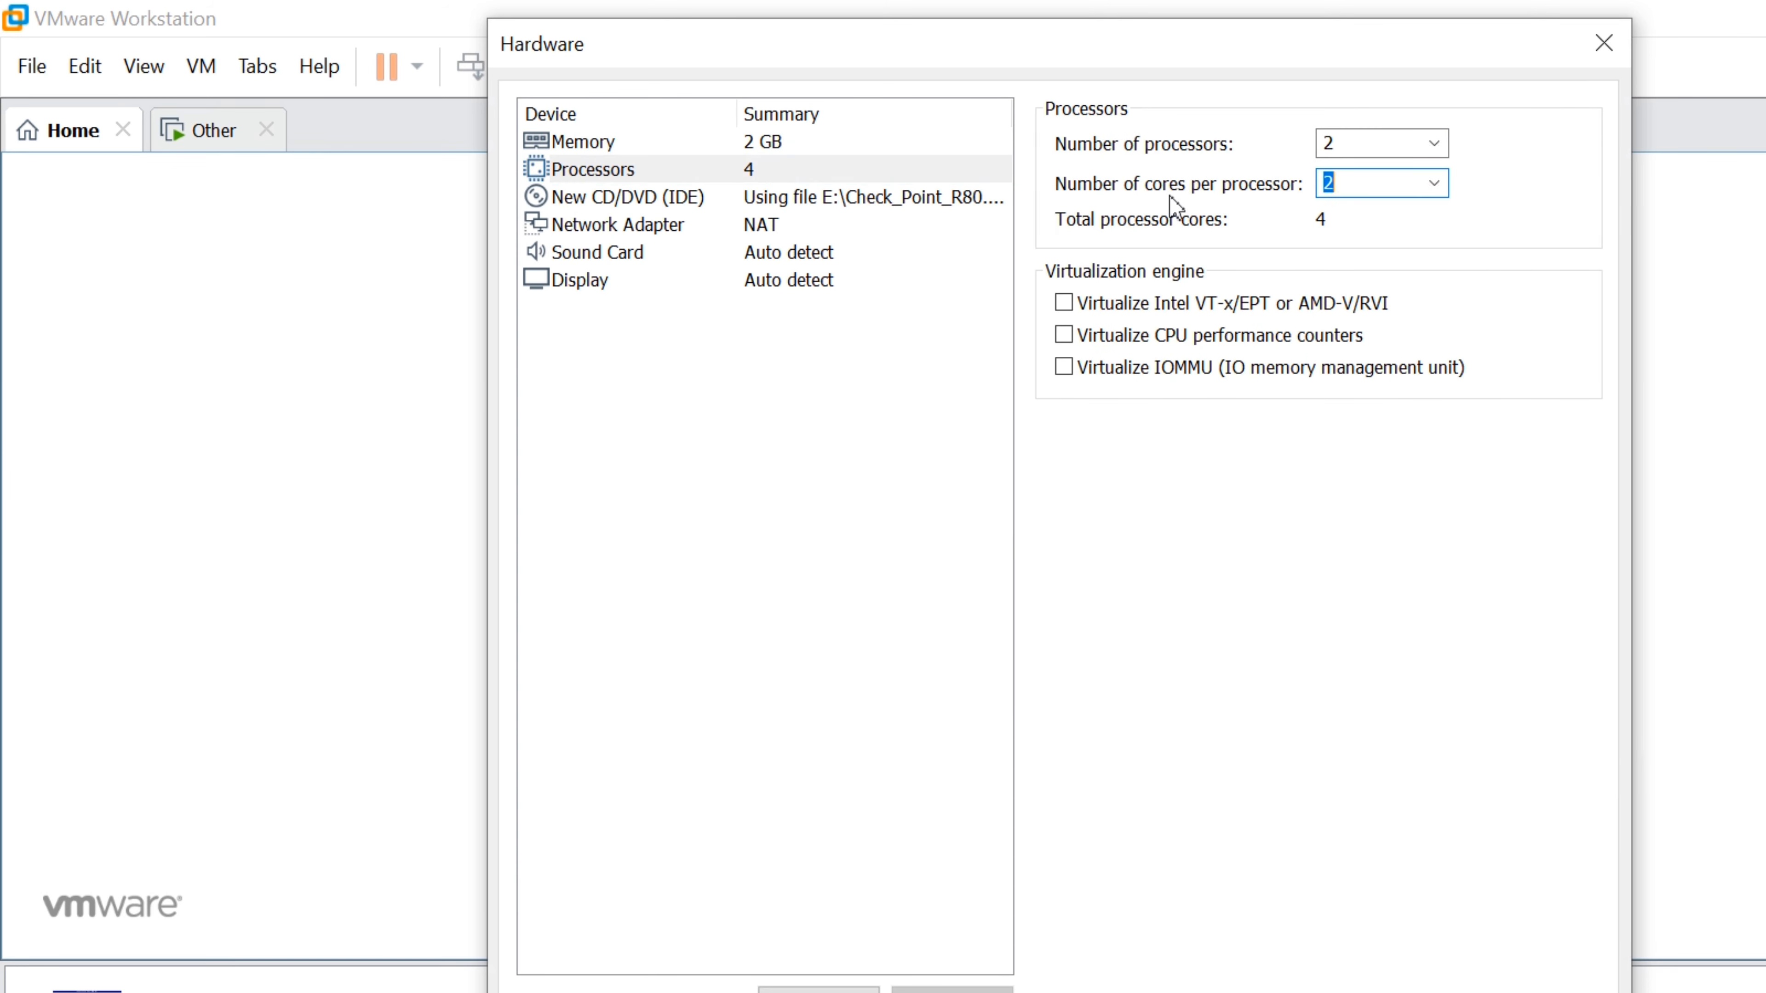
Bridge the network adapter with replicated connection state, then choose to add another network adapter
{"action": "left_click", "coordinate": [617, 225]}
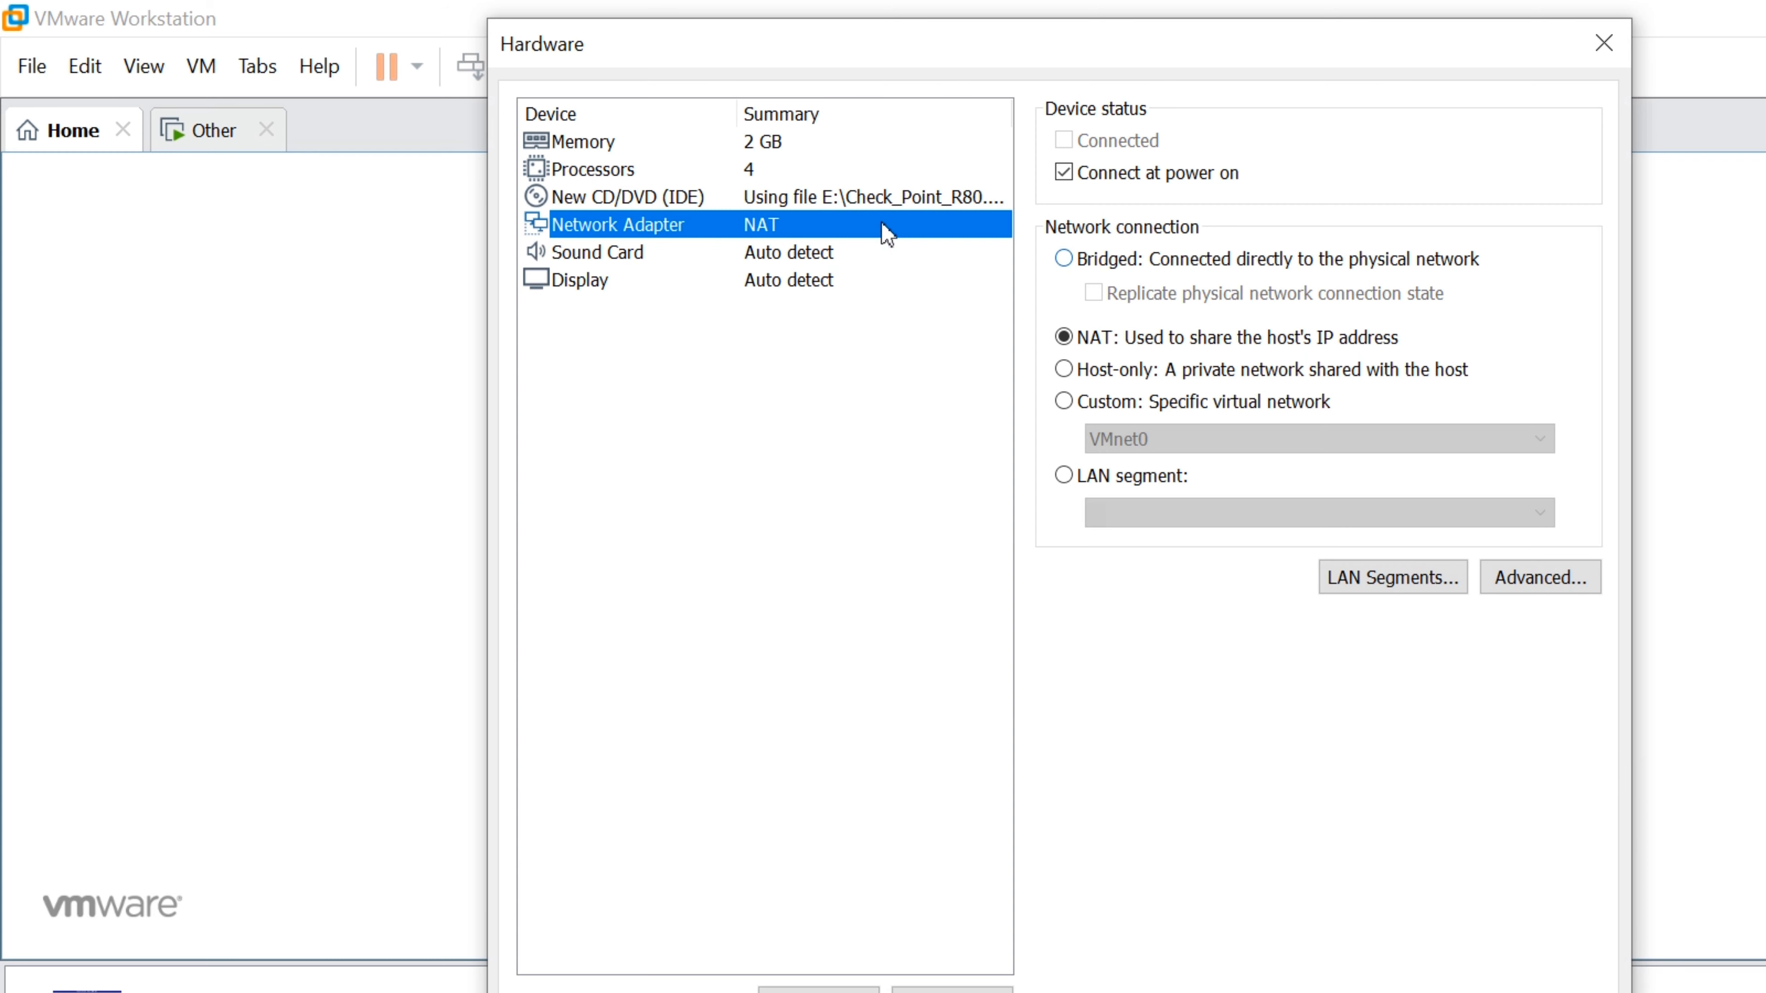
{"action": "left_click", "coordinate": [1064, 259]}
{"action": "left_click", "coordinate": [1094, 293]}
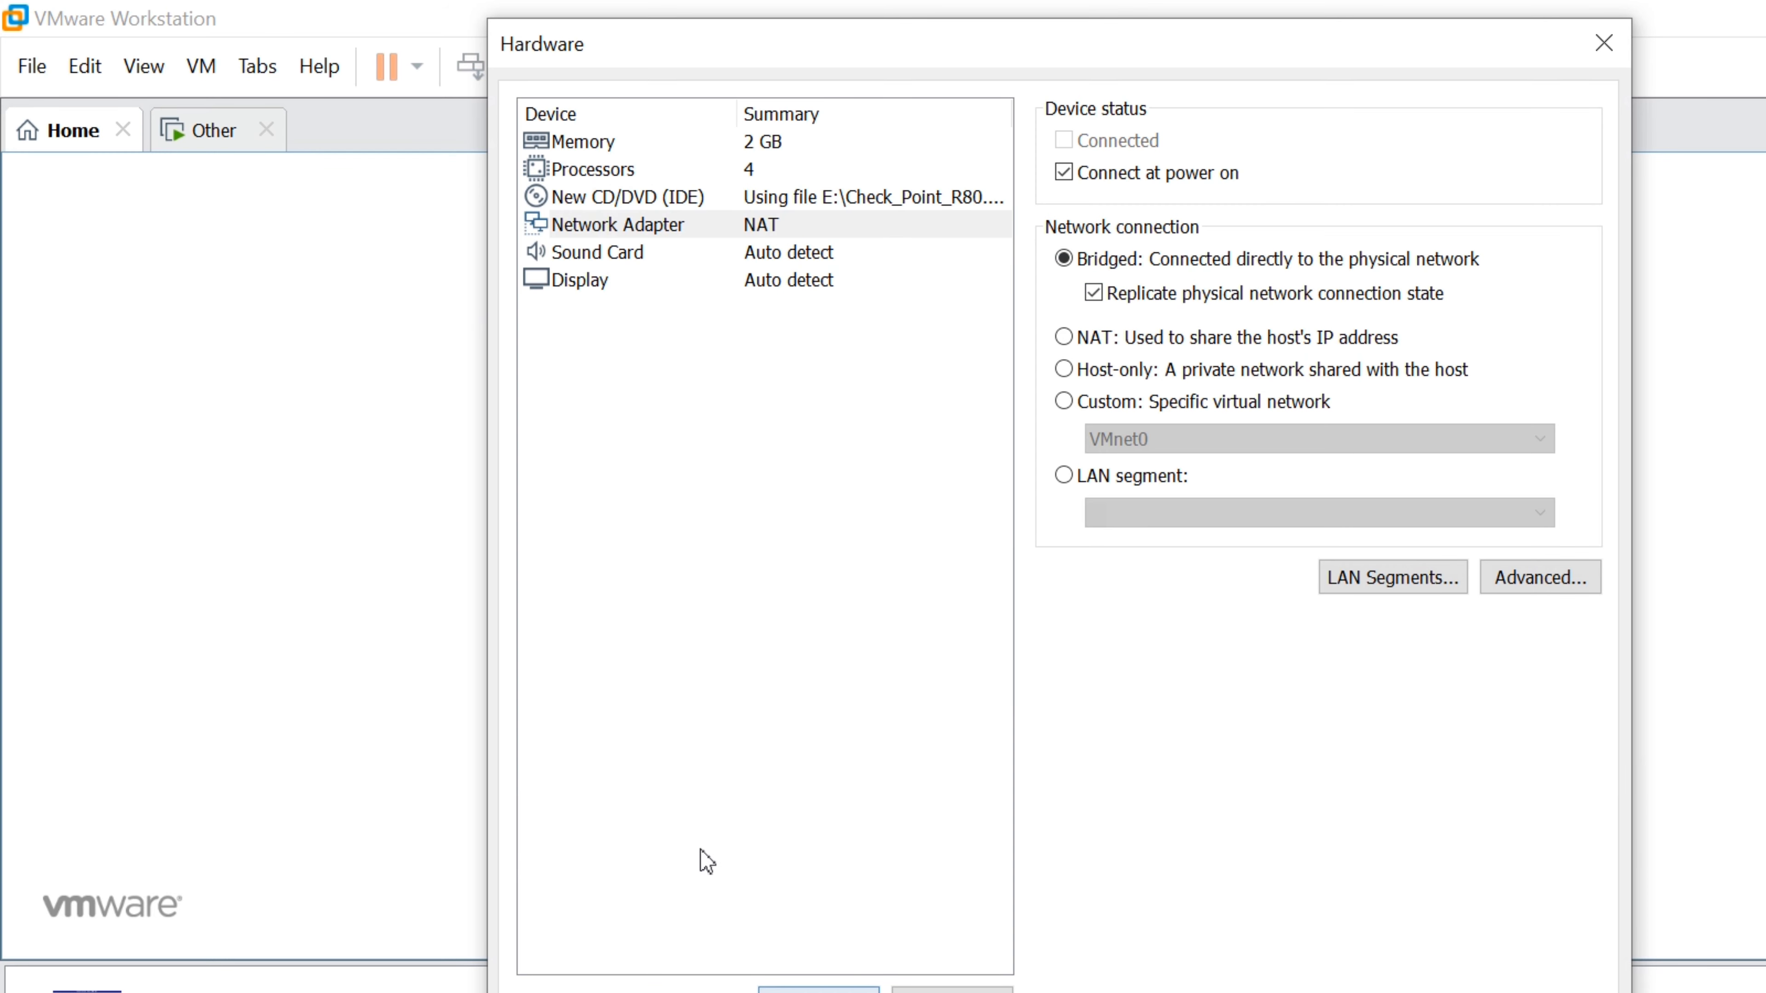
{"action": "left_click", "coordinate": [819, 989]}
{"action": "left_click", "coordinate": [810, 460]}
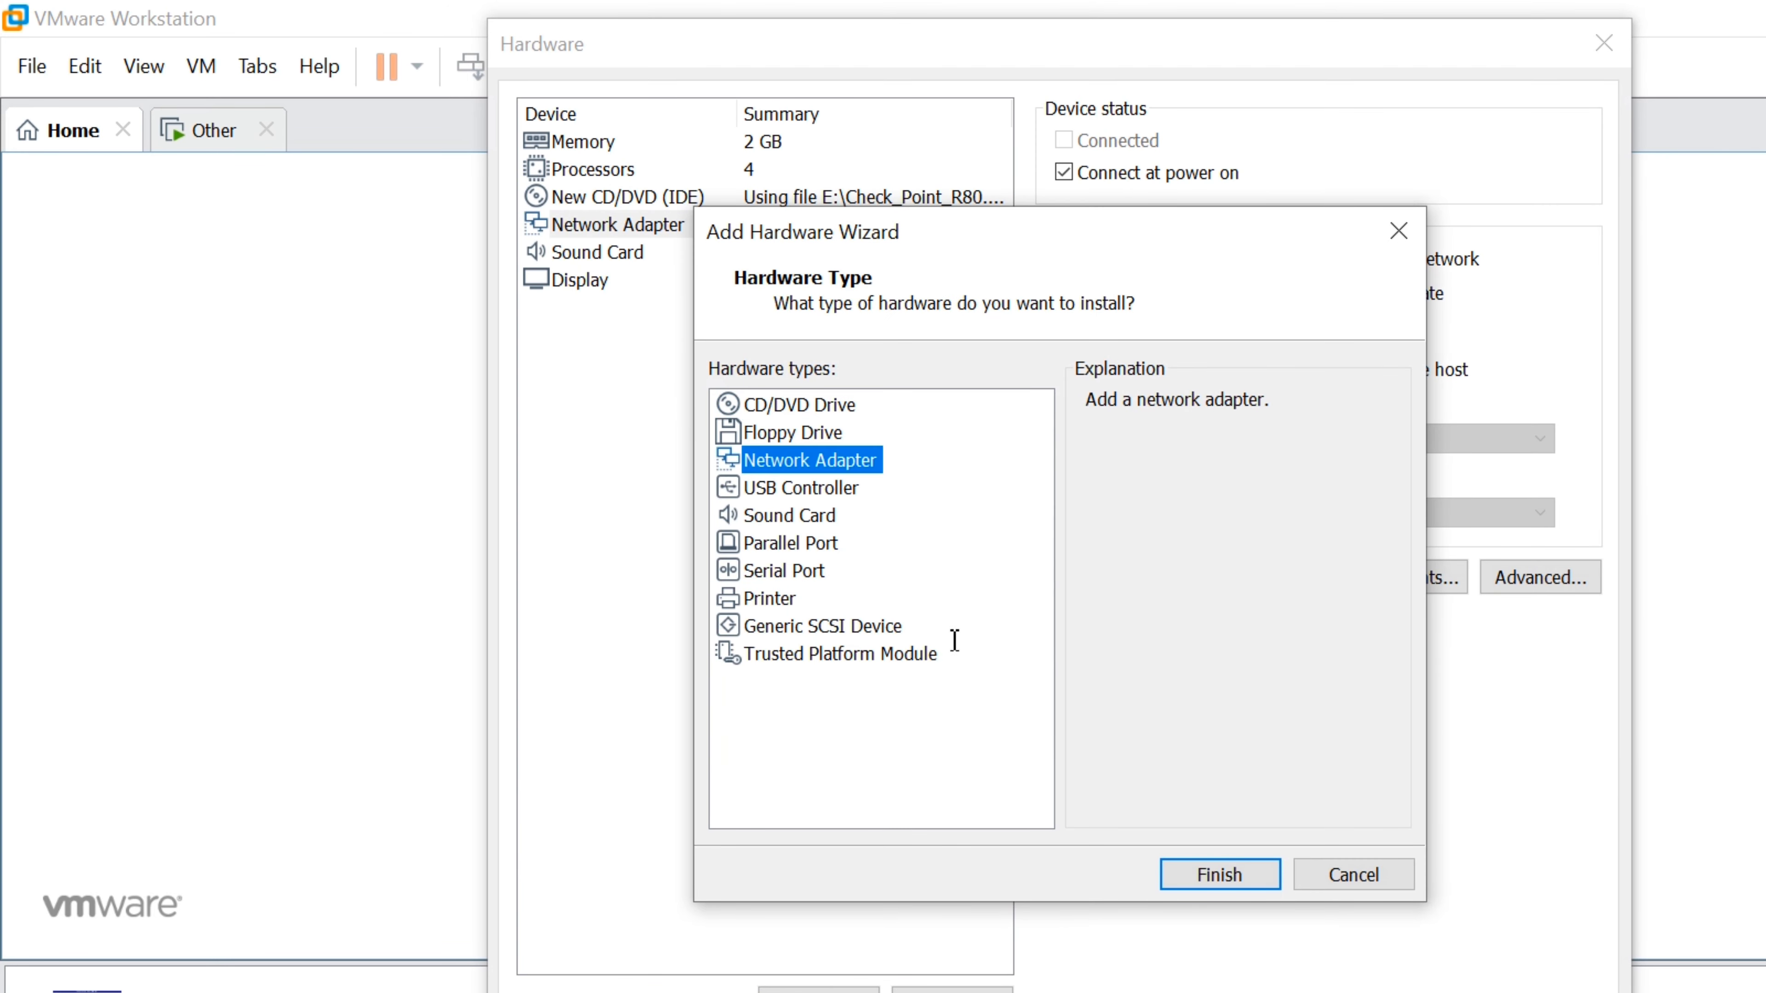
Add network adapters 2, 3 and 4 to GW1
{"action": "key", "text": "Return"}
{"action": "left_click", "coordinate": [819, 990]}
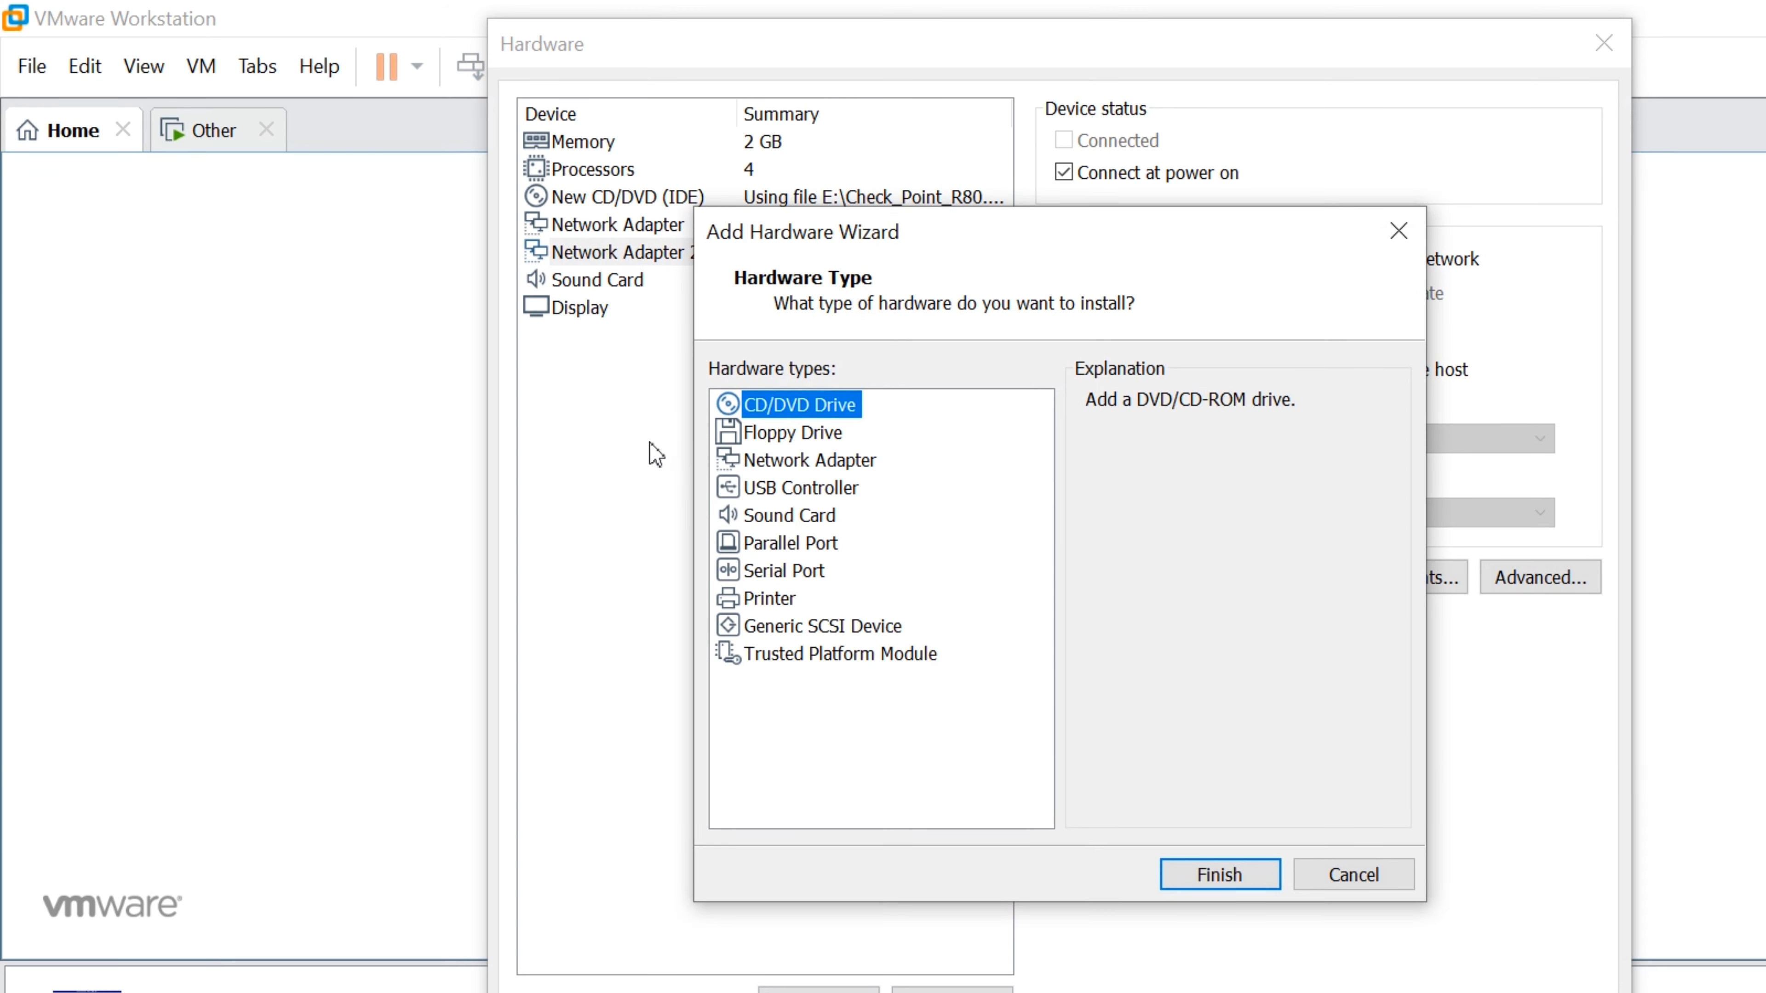
{"action": "left_click", "coordinate": [810, 460]}
{"action": "key", "text": "Return"}
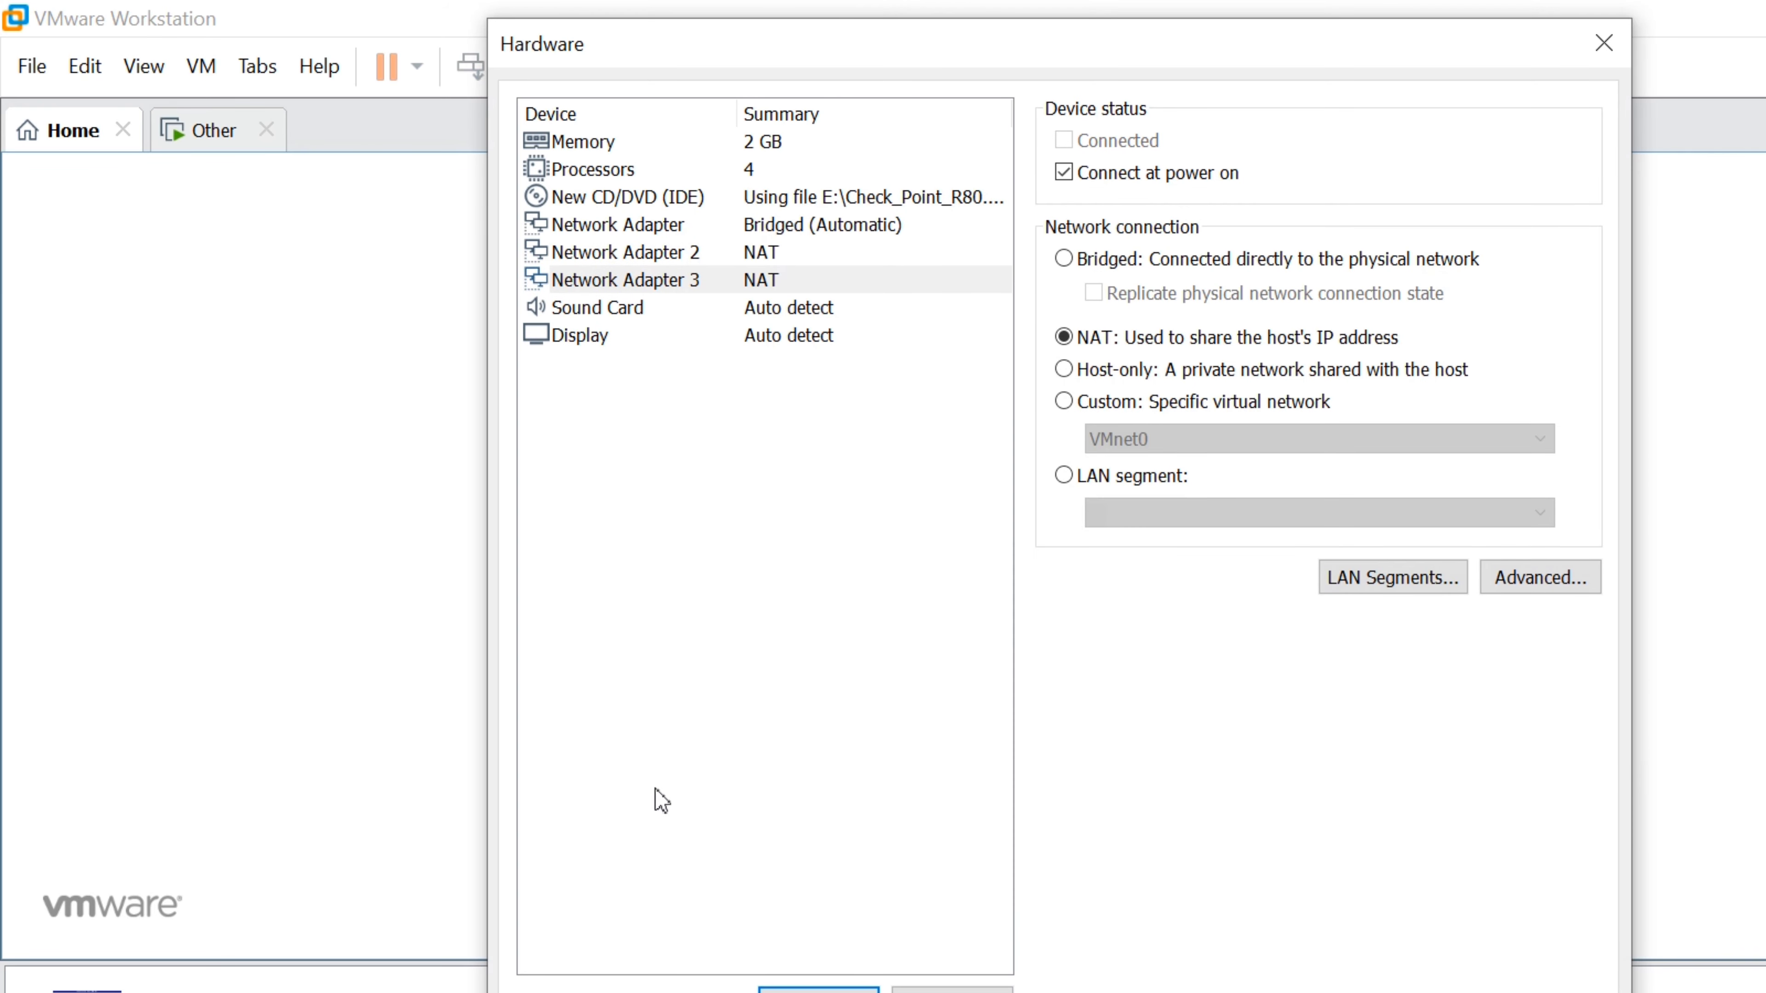
{"action": "left_click", "coordinate": [819, 990]}
{"action": "left_click", "coordinate": [821, 460]}
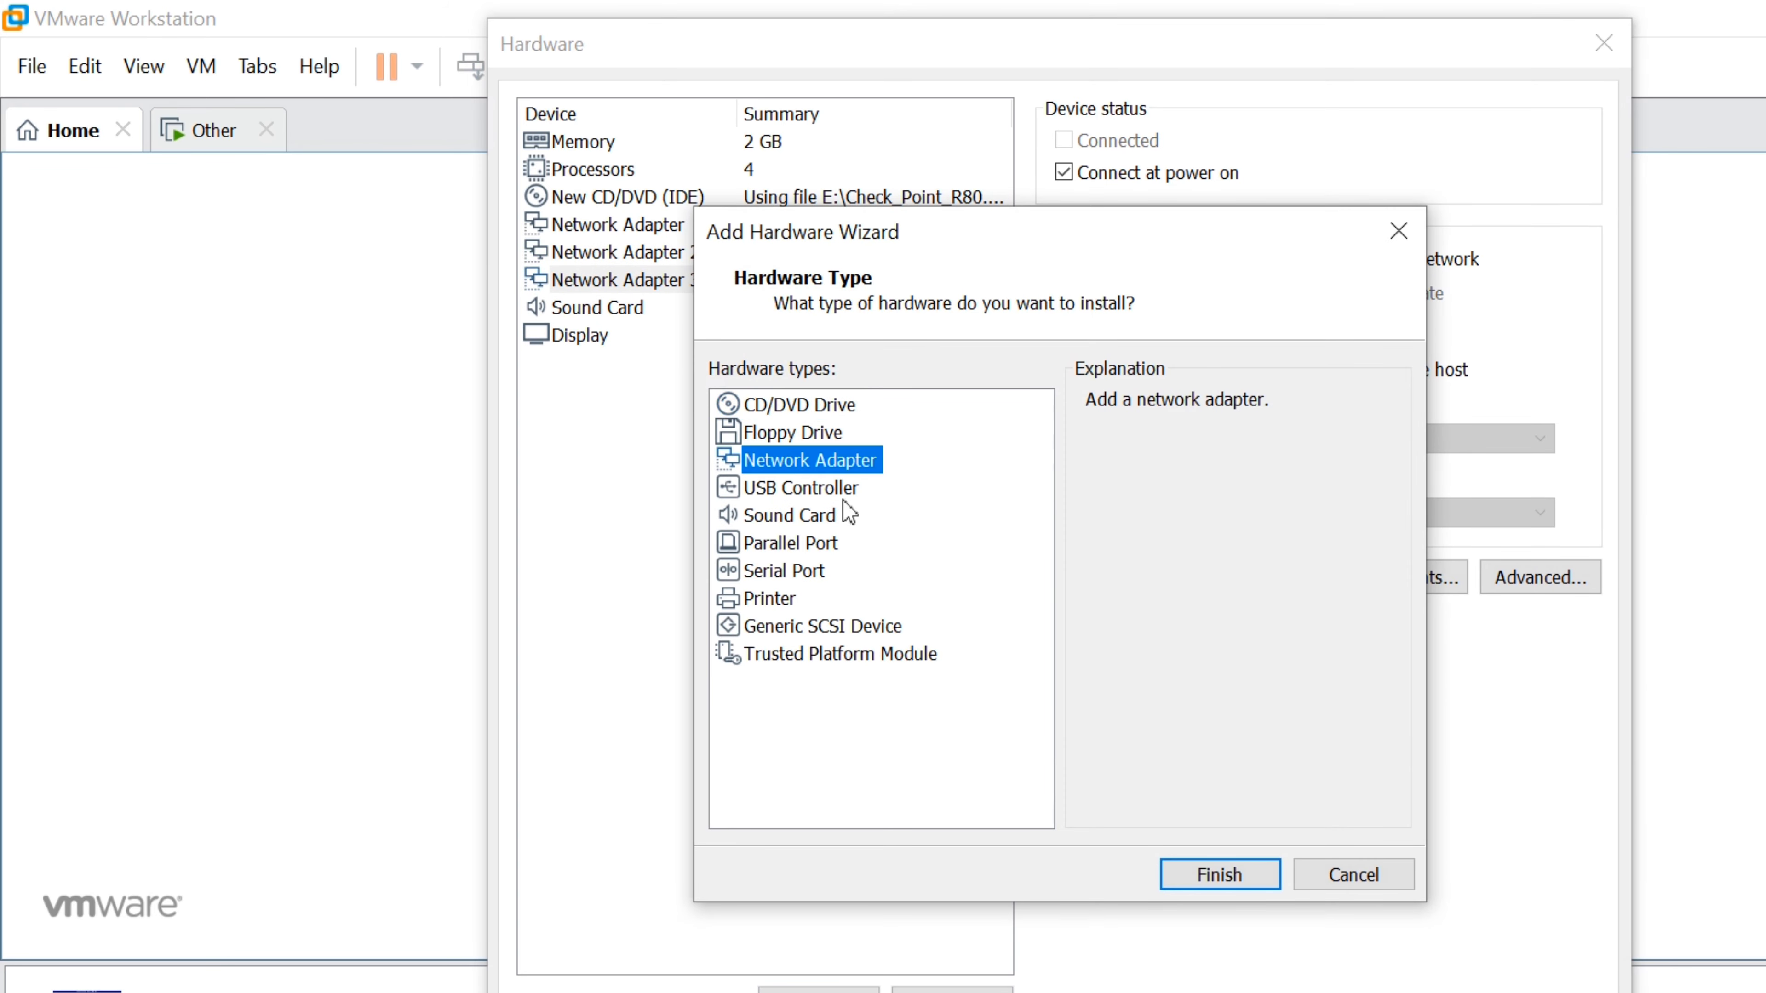
{"action": "left_click", "coordinate": [1219, 874]}
{"action": "left_click", "coordinate": [879, 252]}
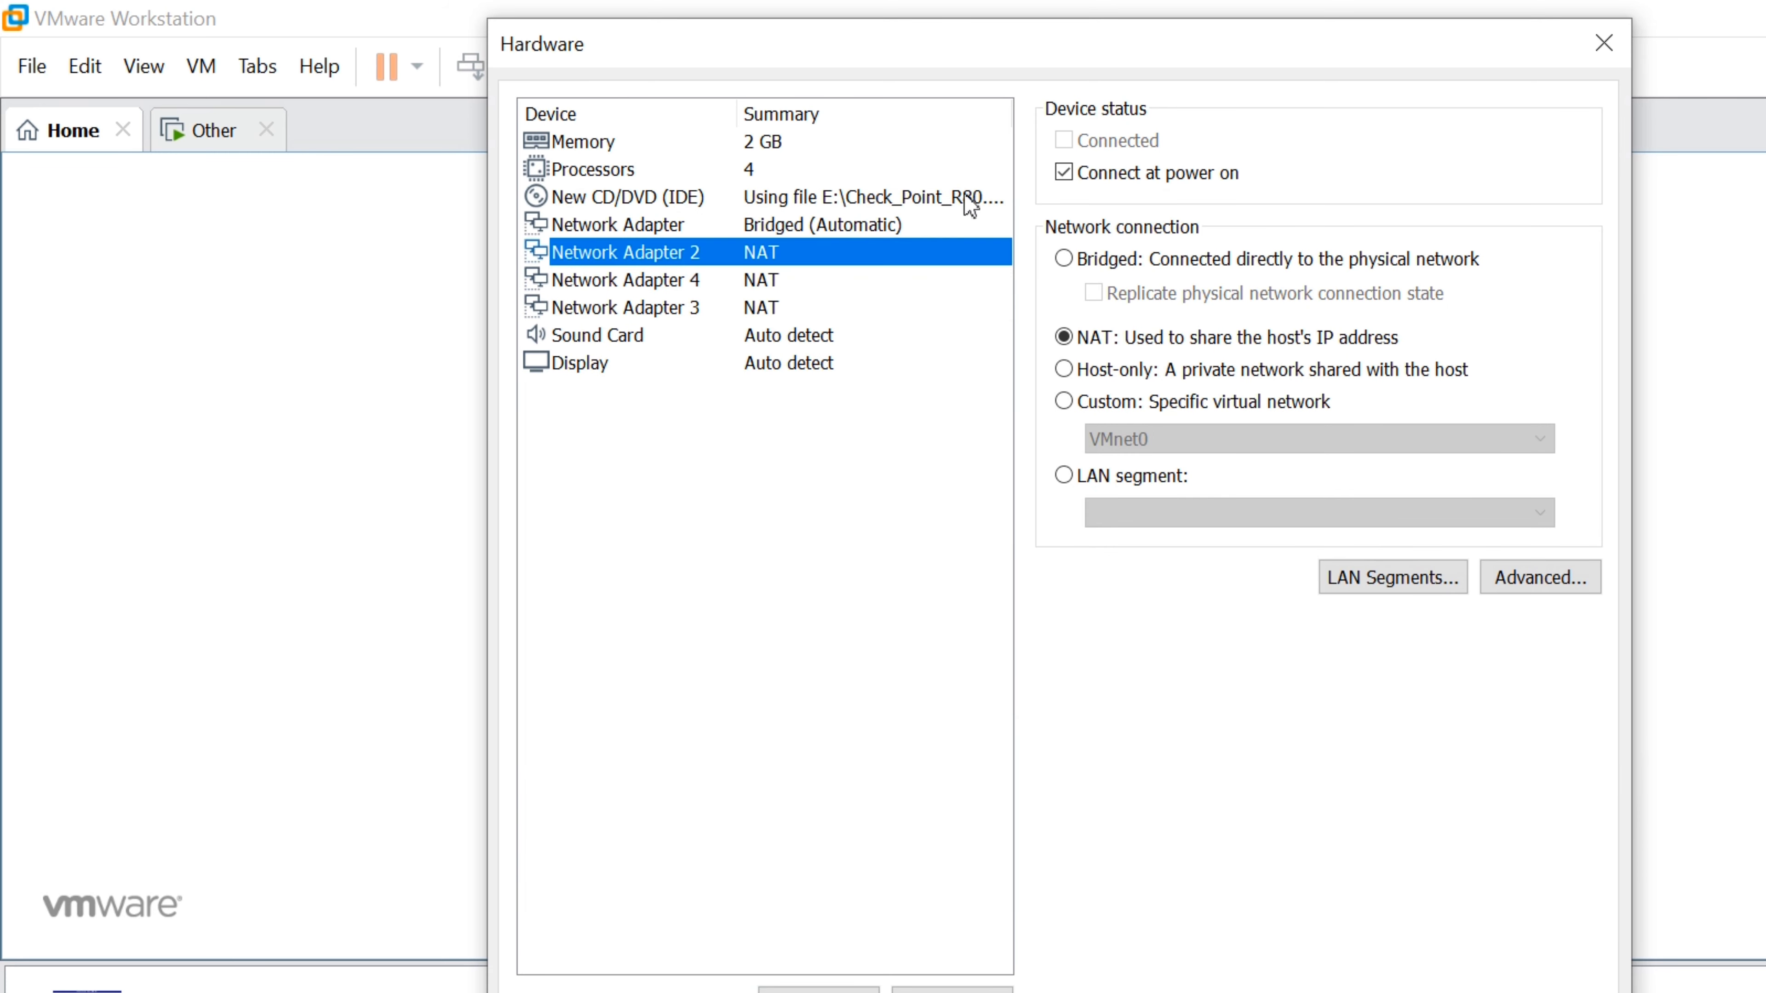
Set network adapters 2, 3 and 4 to Bridged with replicated physical connection state
{"action": "left_click", "coordinate": [1065, 260]}
{"action": "left_click", "coordinate": [1094, 292]}
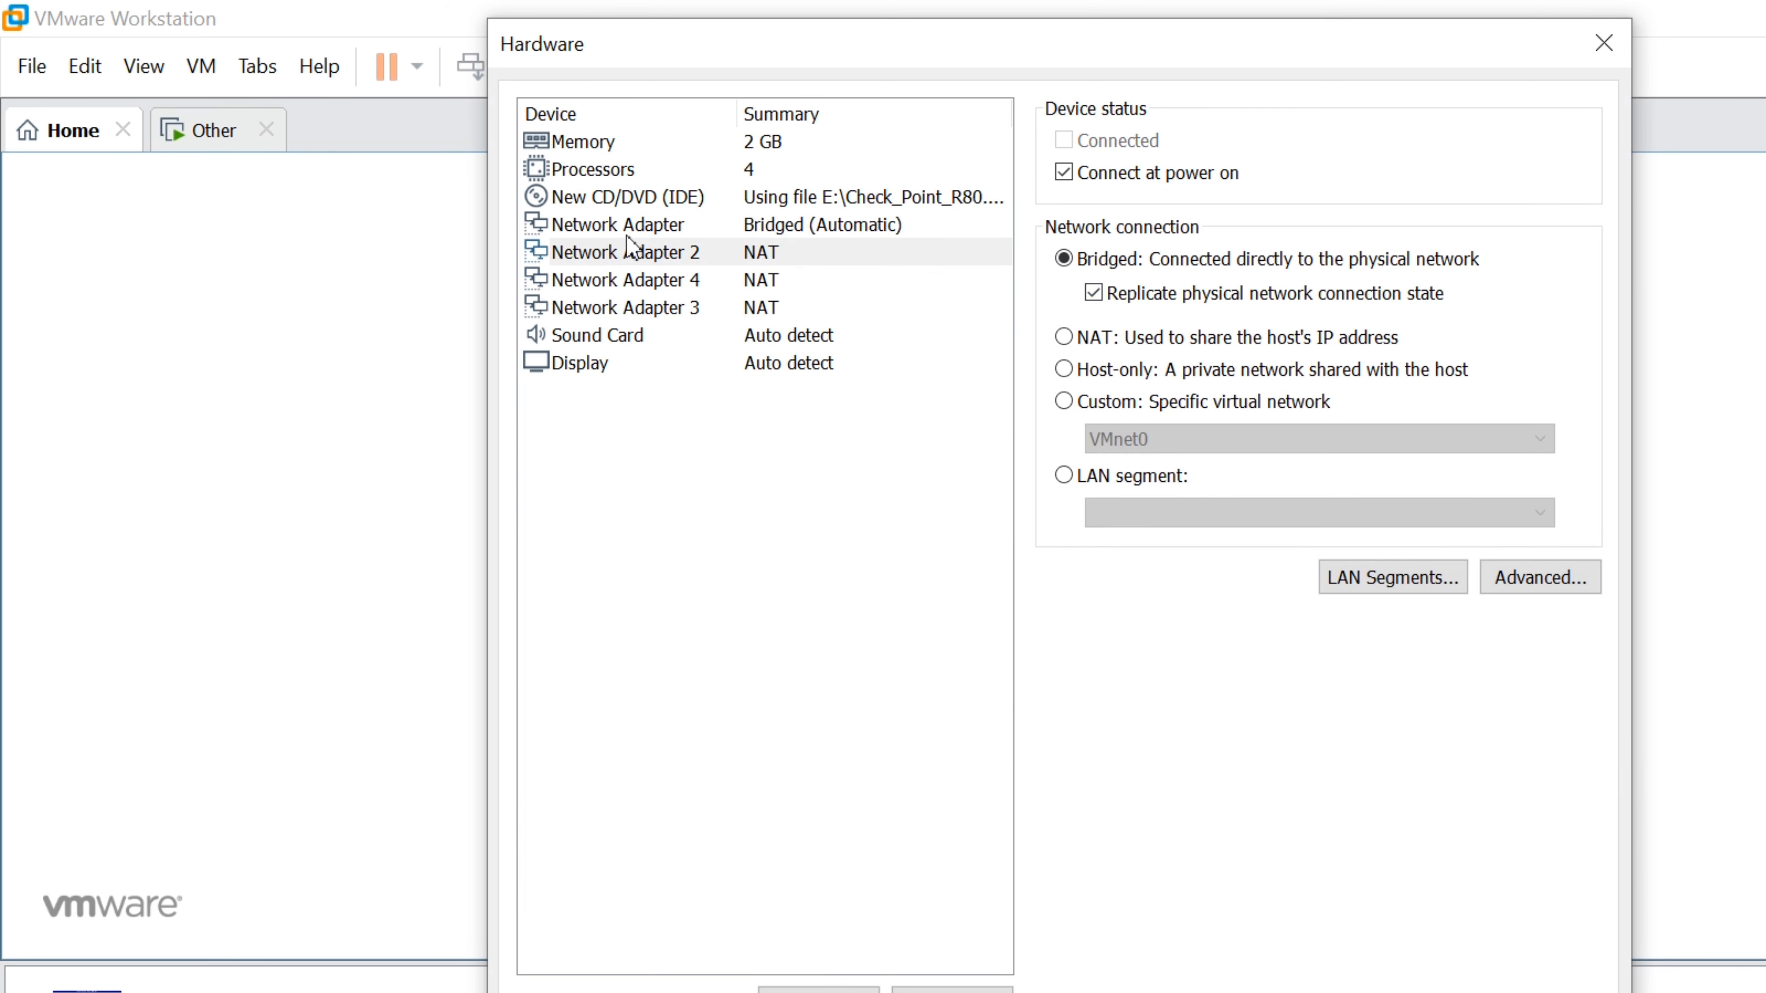
{"action": "left_click", "coordinate": [750, 280]}
{"action": "left_click", "coordinate": [1064, 259]}
{"action": "left_click", "coordinate": [1094, 292]}
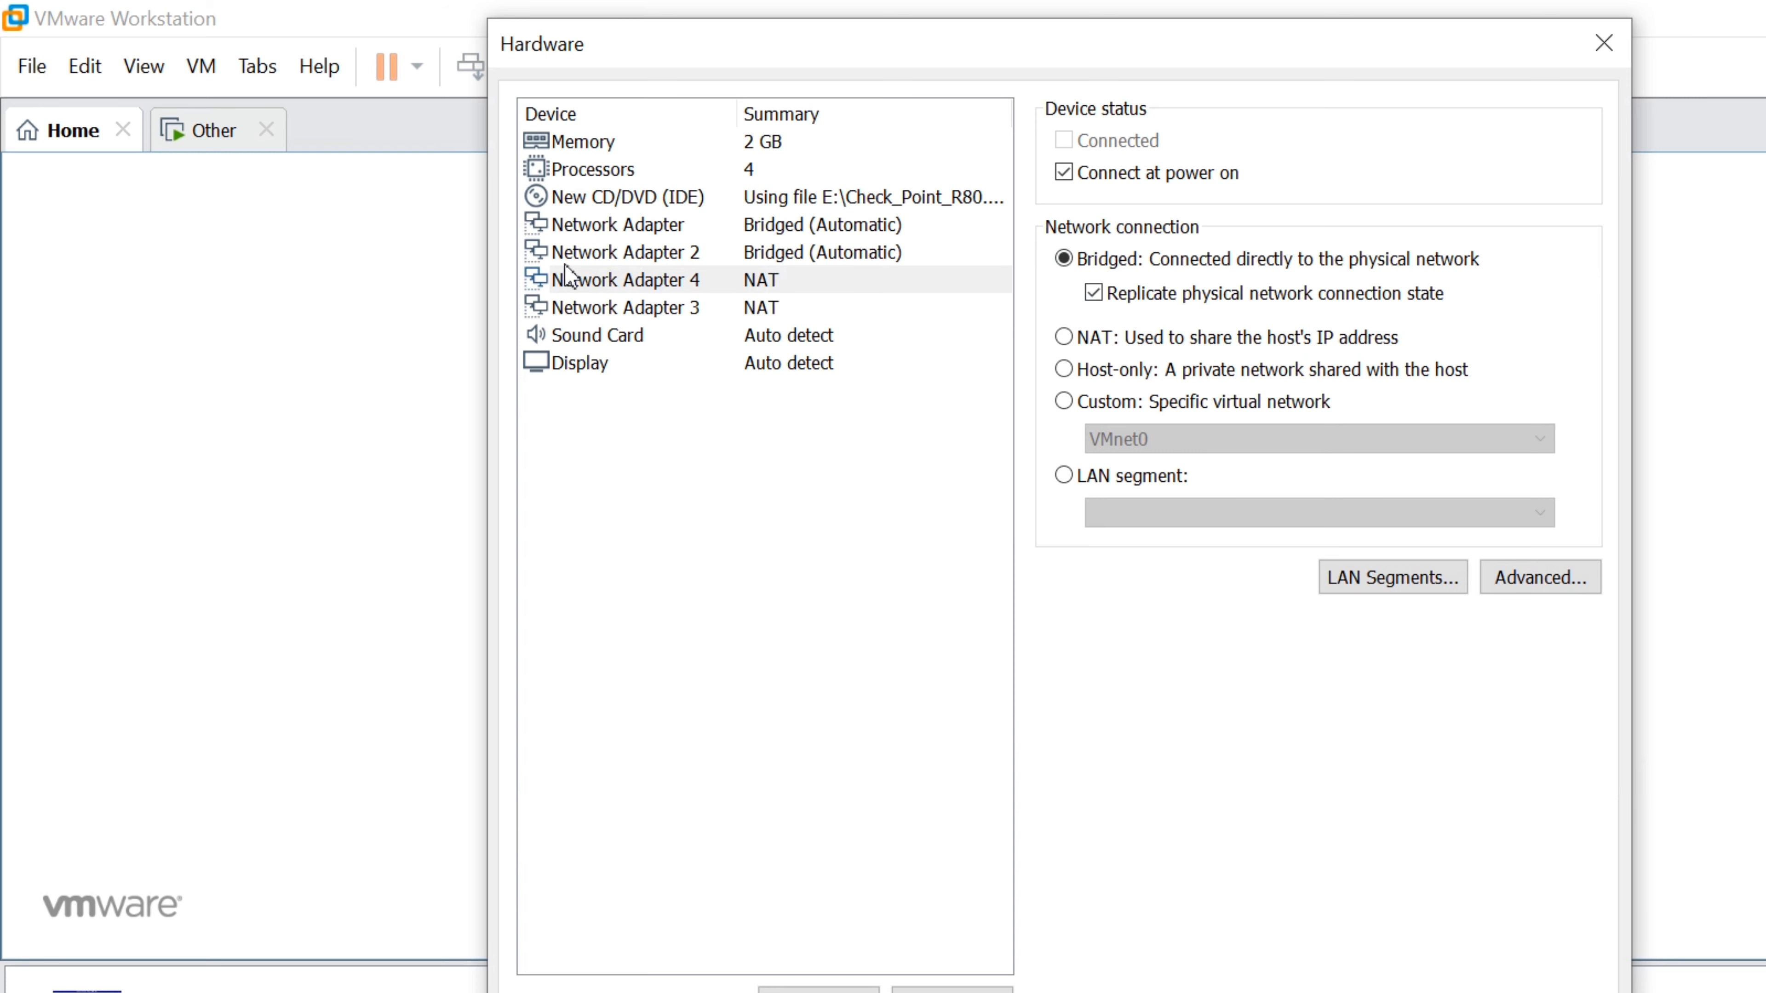
{"action": "left_click", "coordinate": [794, 308]}
{"action": "left_click", "coordinate": [1064, 259]}
{"action": "left_click", "coordinate": [1093, 292]}
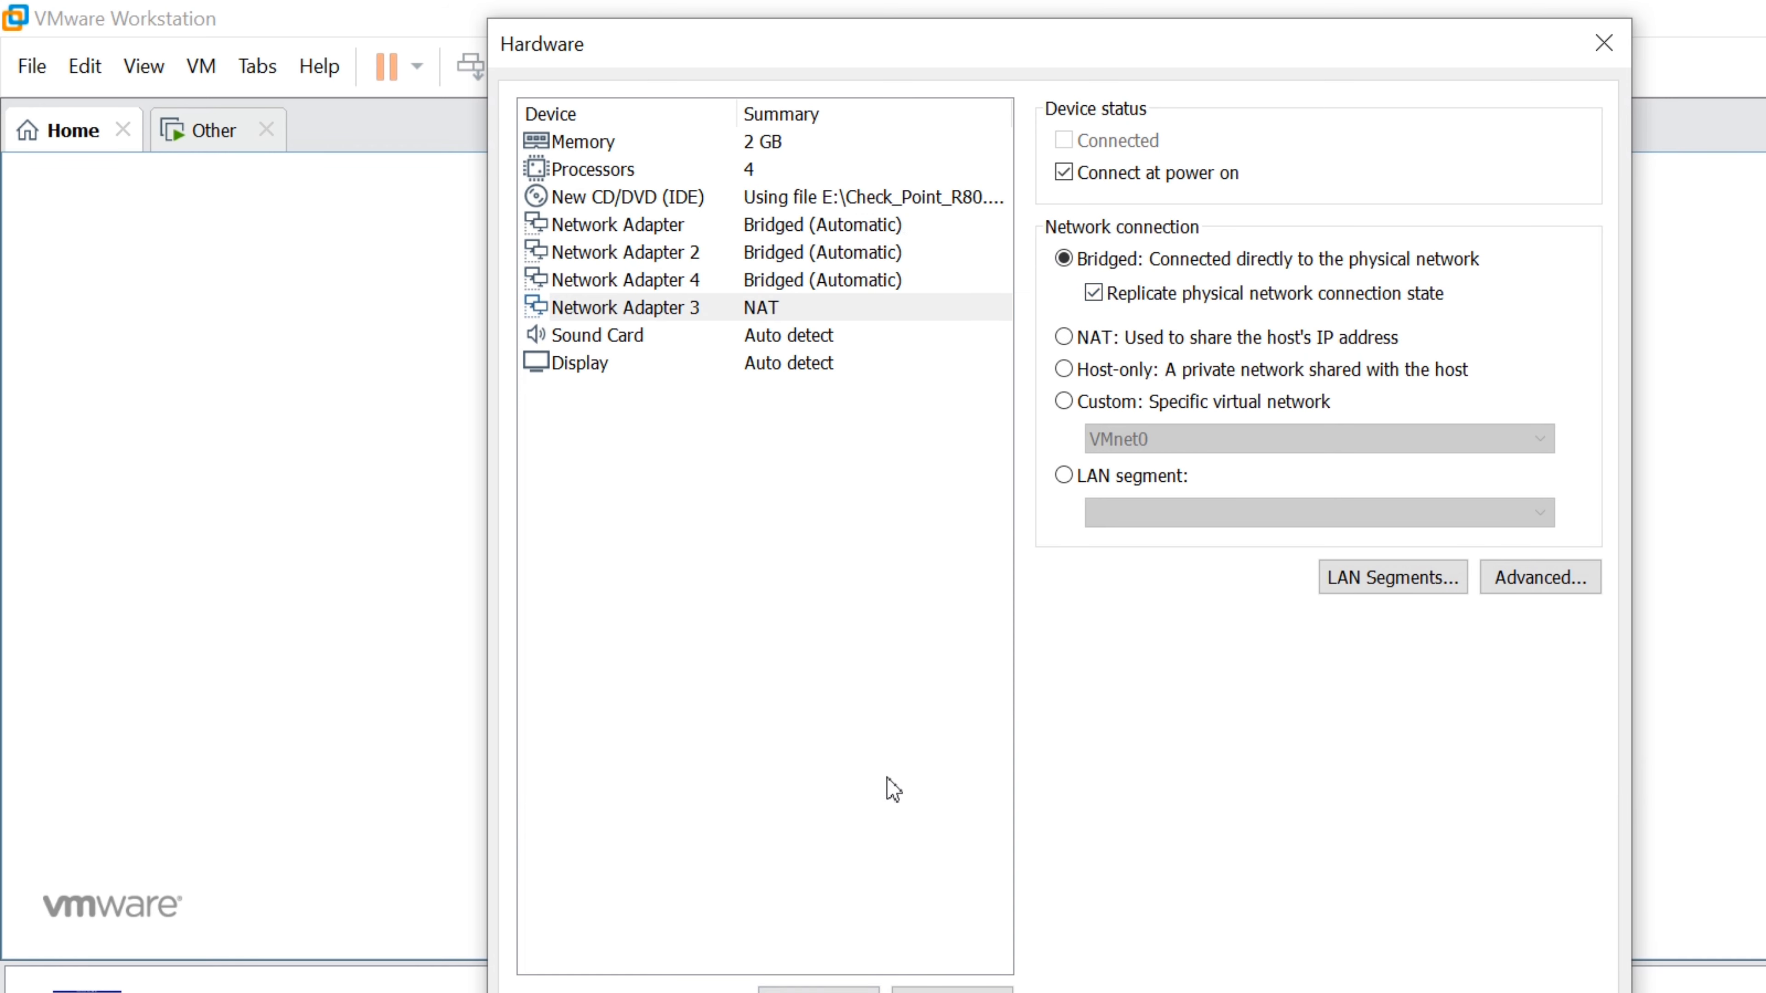
Finish creating GW1 and power it on to the Gaia installer menu
{"action": "left_click", "coordinate": [1159, 892]}
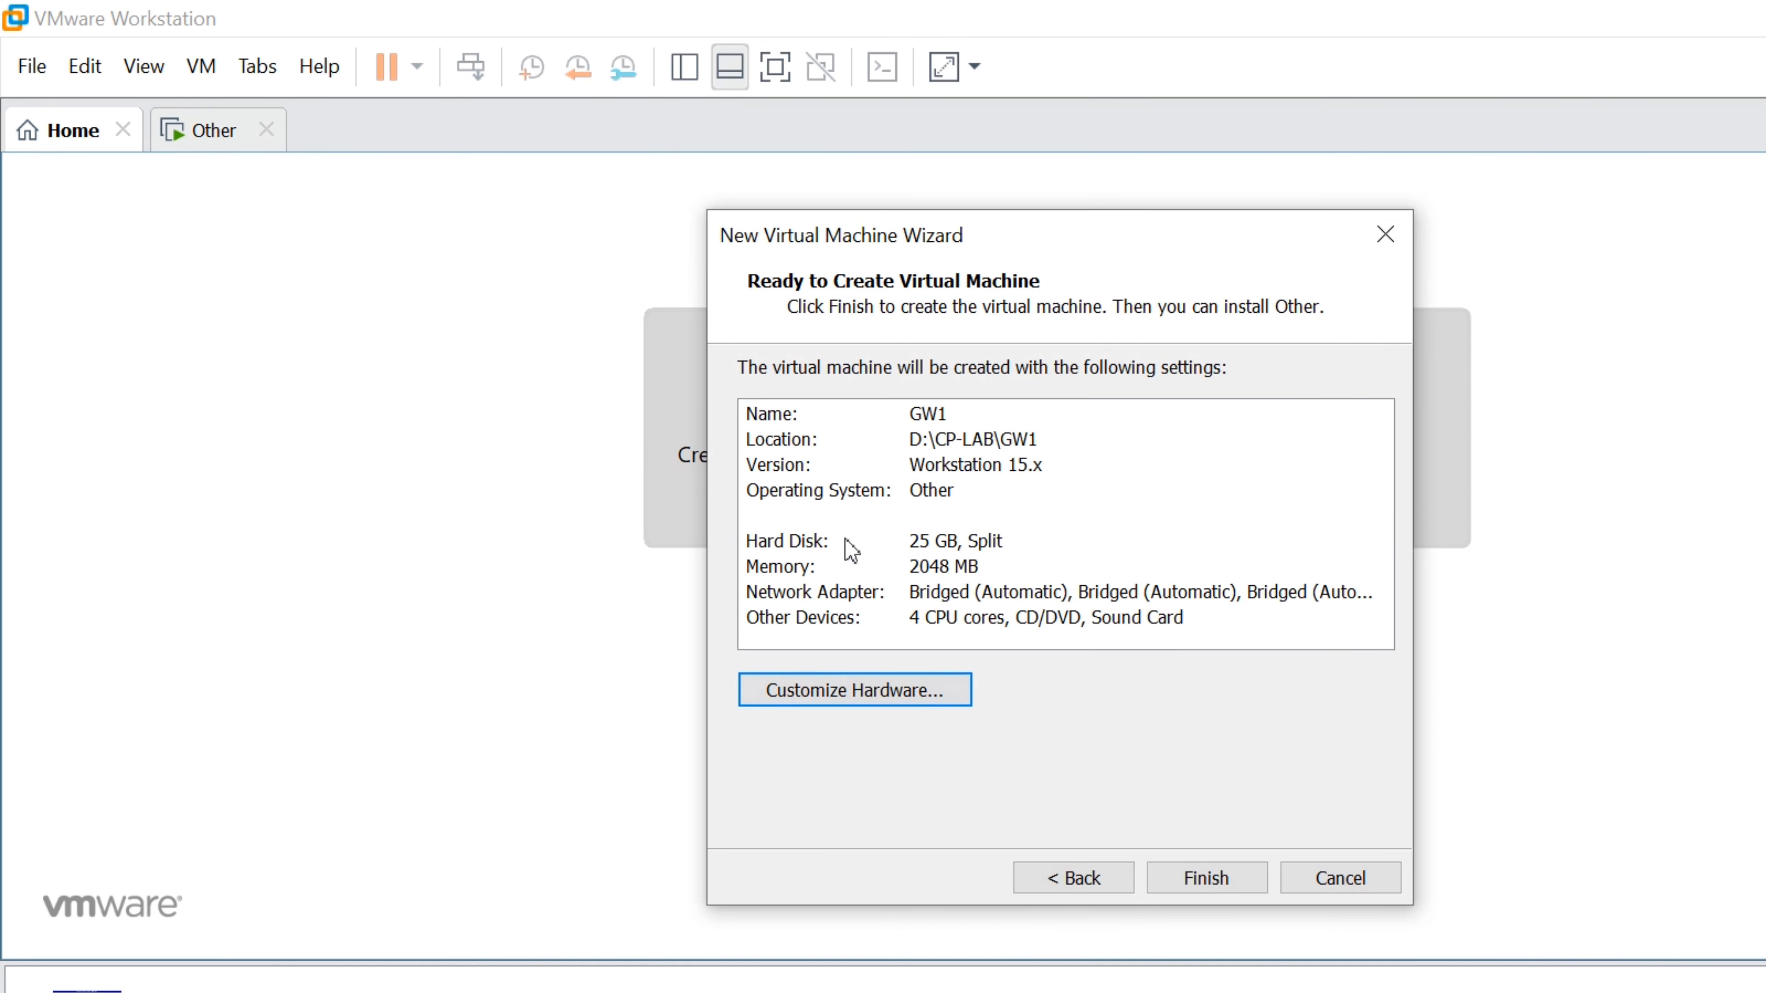
{"action": "left_click", "coordinate": [1206, 878]}
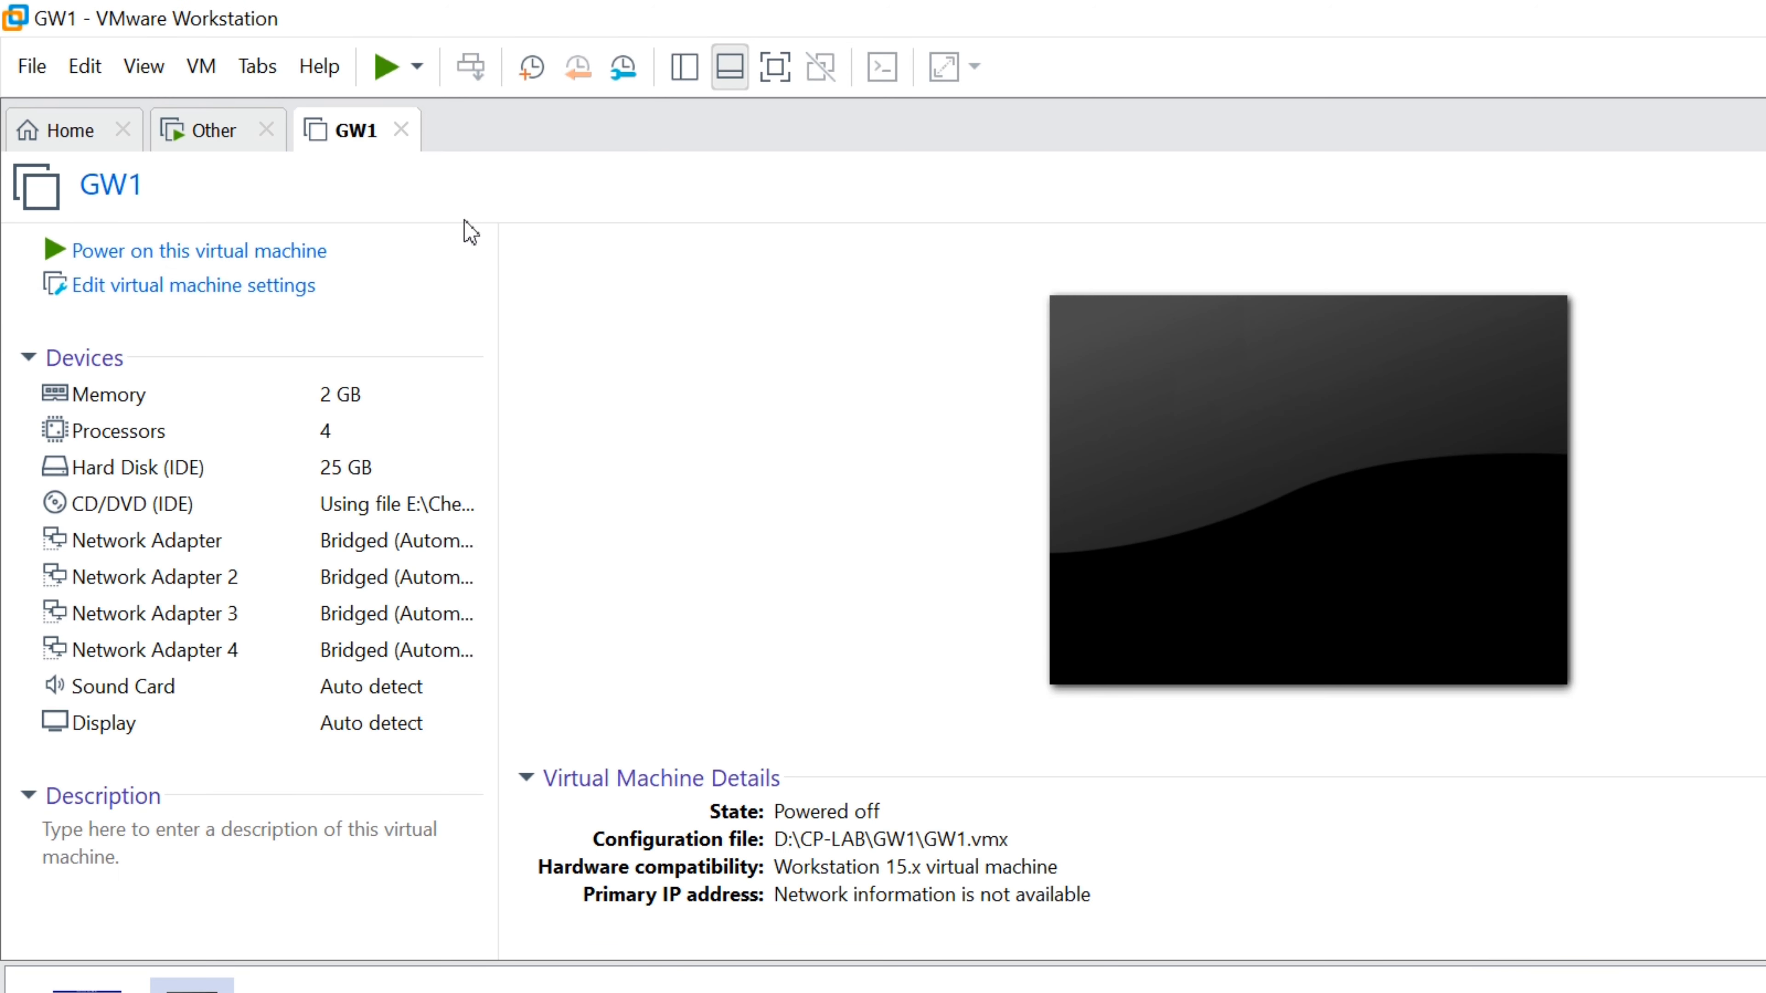
{"action": "left_click", "coordinate": [129, 249]}
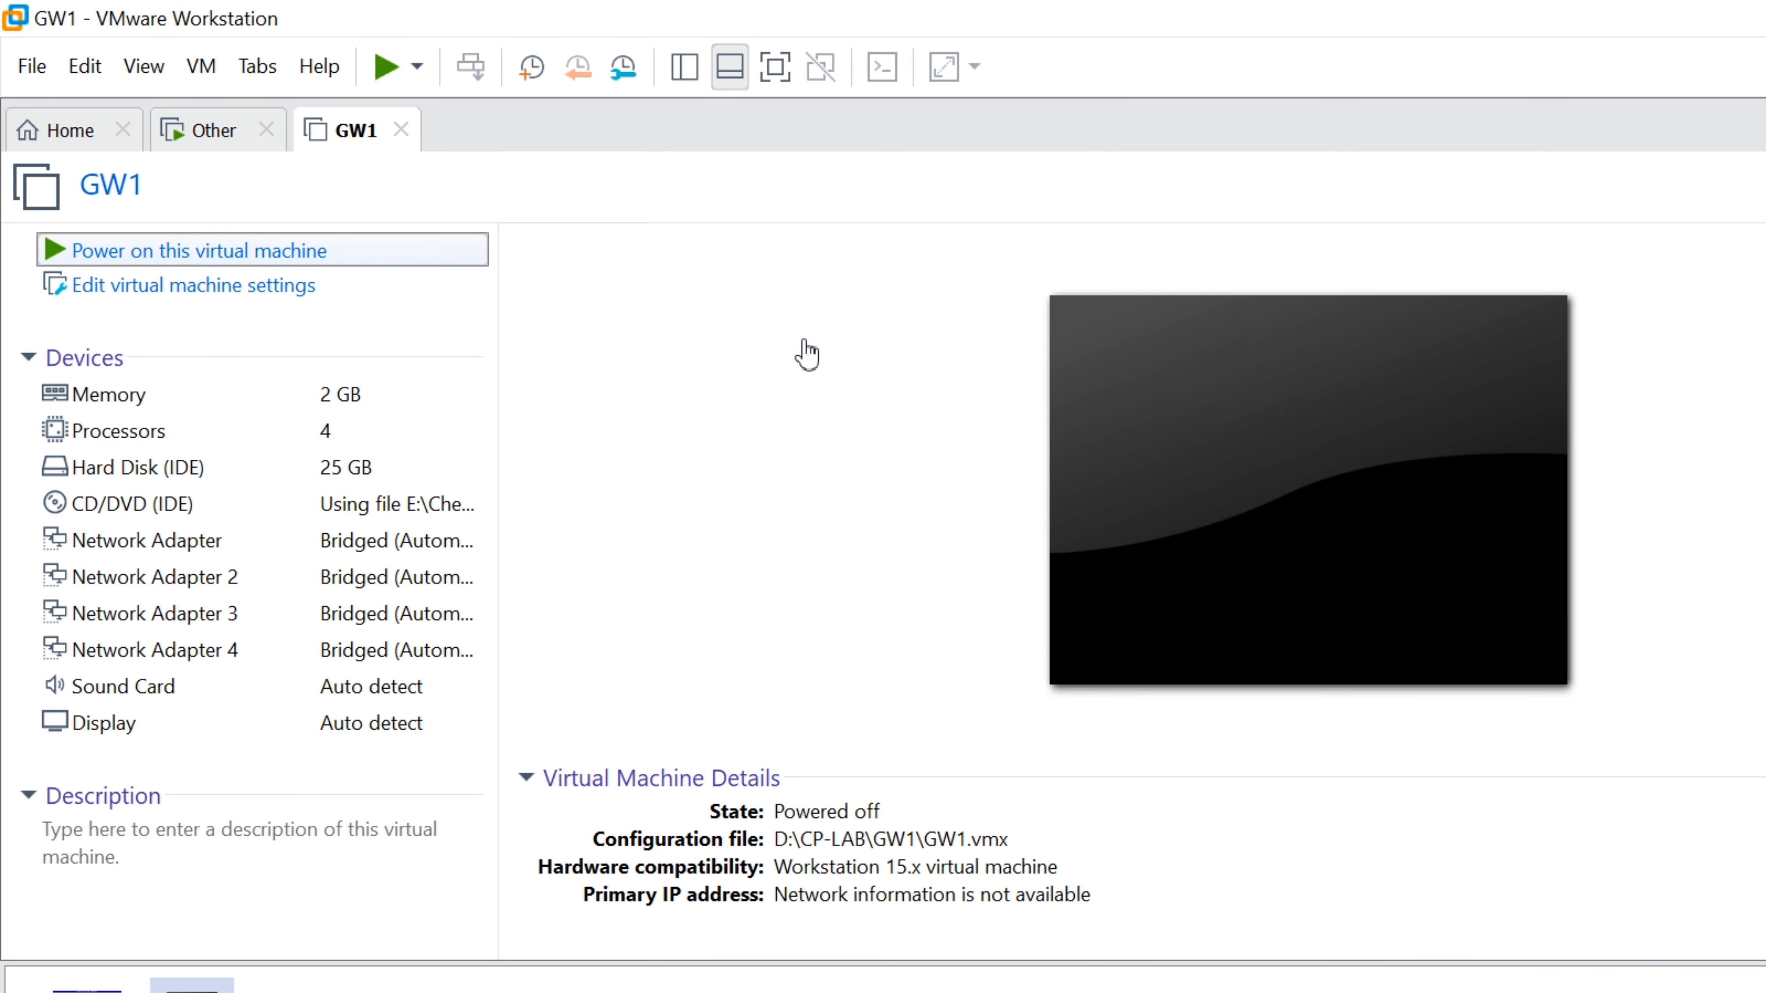
{"action": "left_click", "coordinate": [1199, 390]}
Choose 'Install Gaia on this system' in GW1's installer menu
{"action": "key", "text": "Up"}
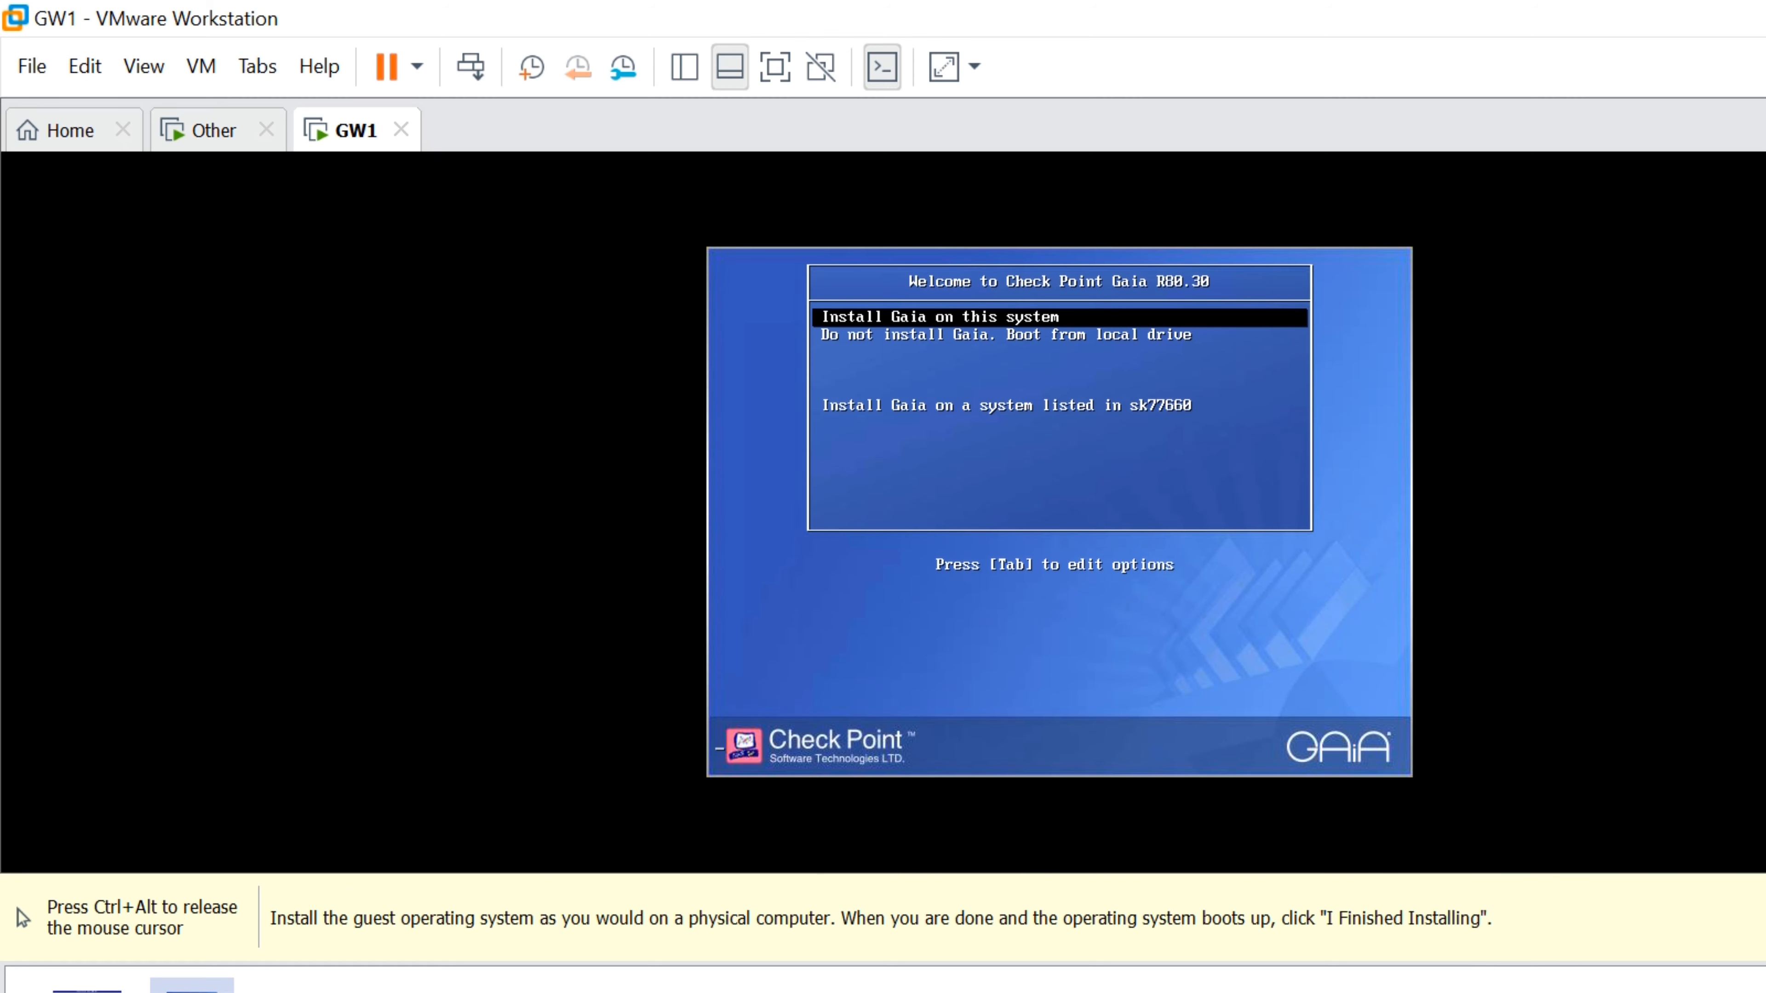
{"action": "key", "text": "Return"}
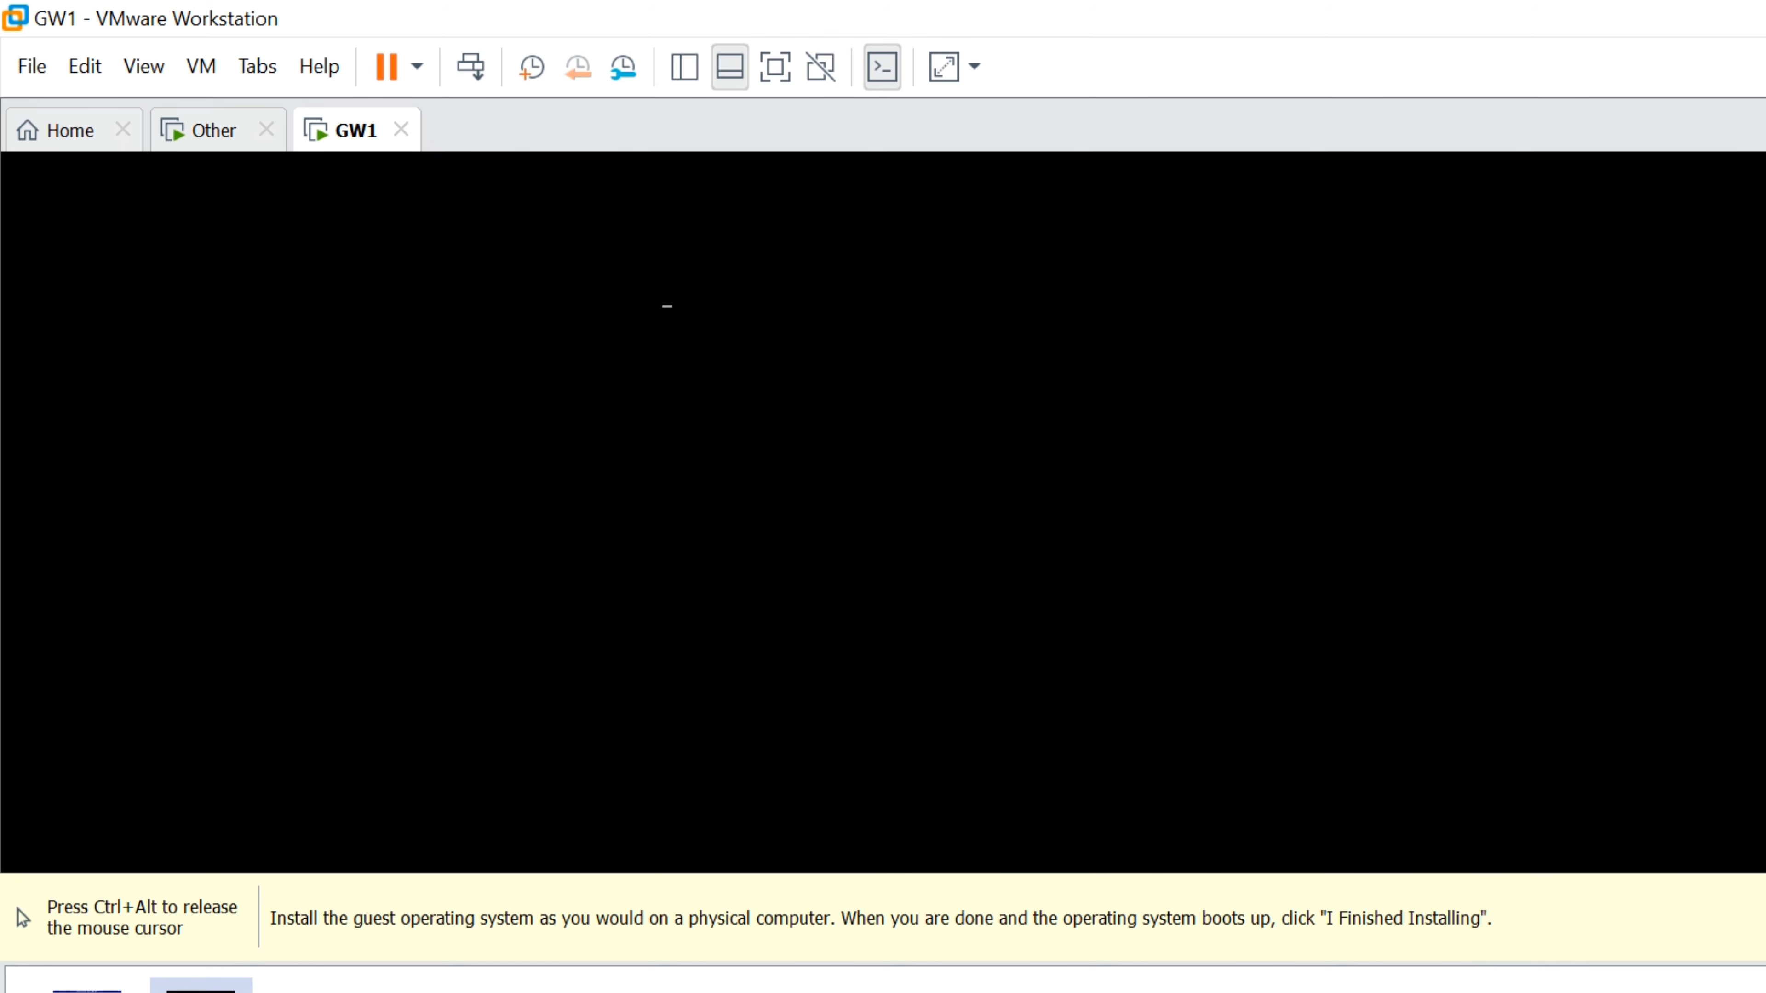
{"action": "key", "text": "ctrl+alt"}
Reboot the Other VM after its completed Gaia install
{"action": "left_click", "coordinate": [177, 122]}
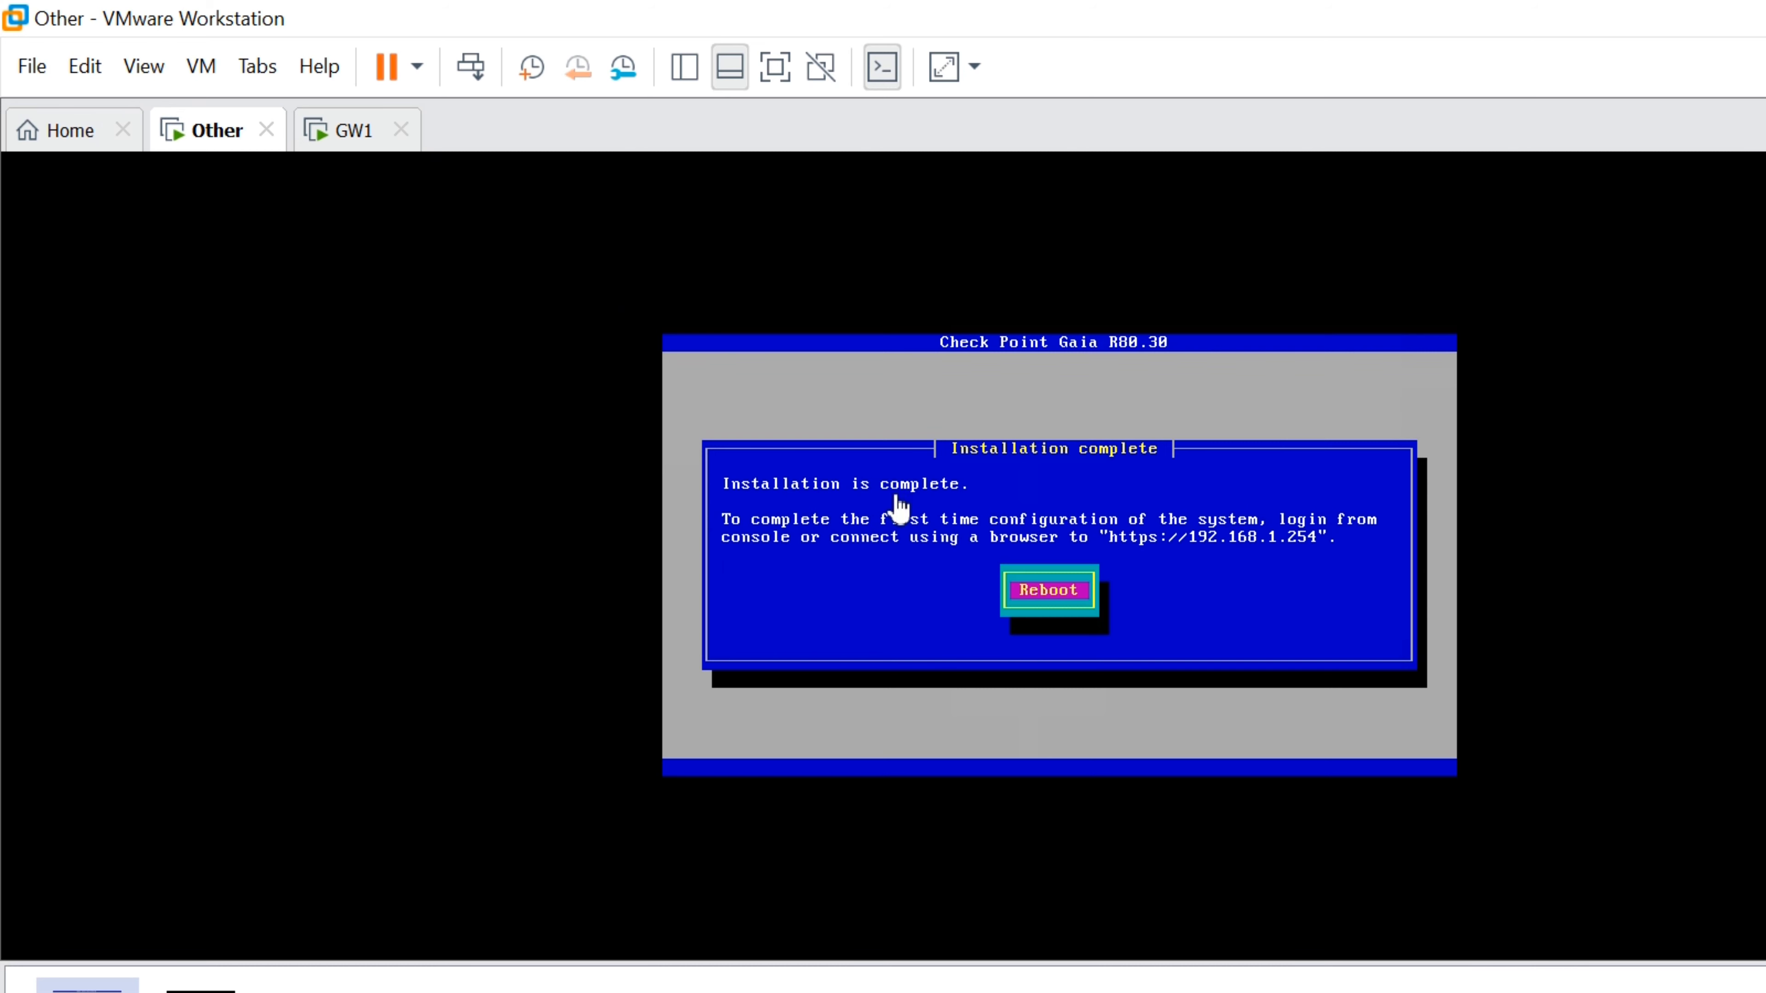
{"action": "left_click", "coordinate": [901, 511]}
{"action": "key", "text": "Return"}
{"action": "key", "text": "ctrl+alt"}
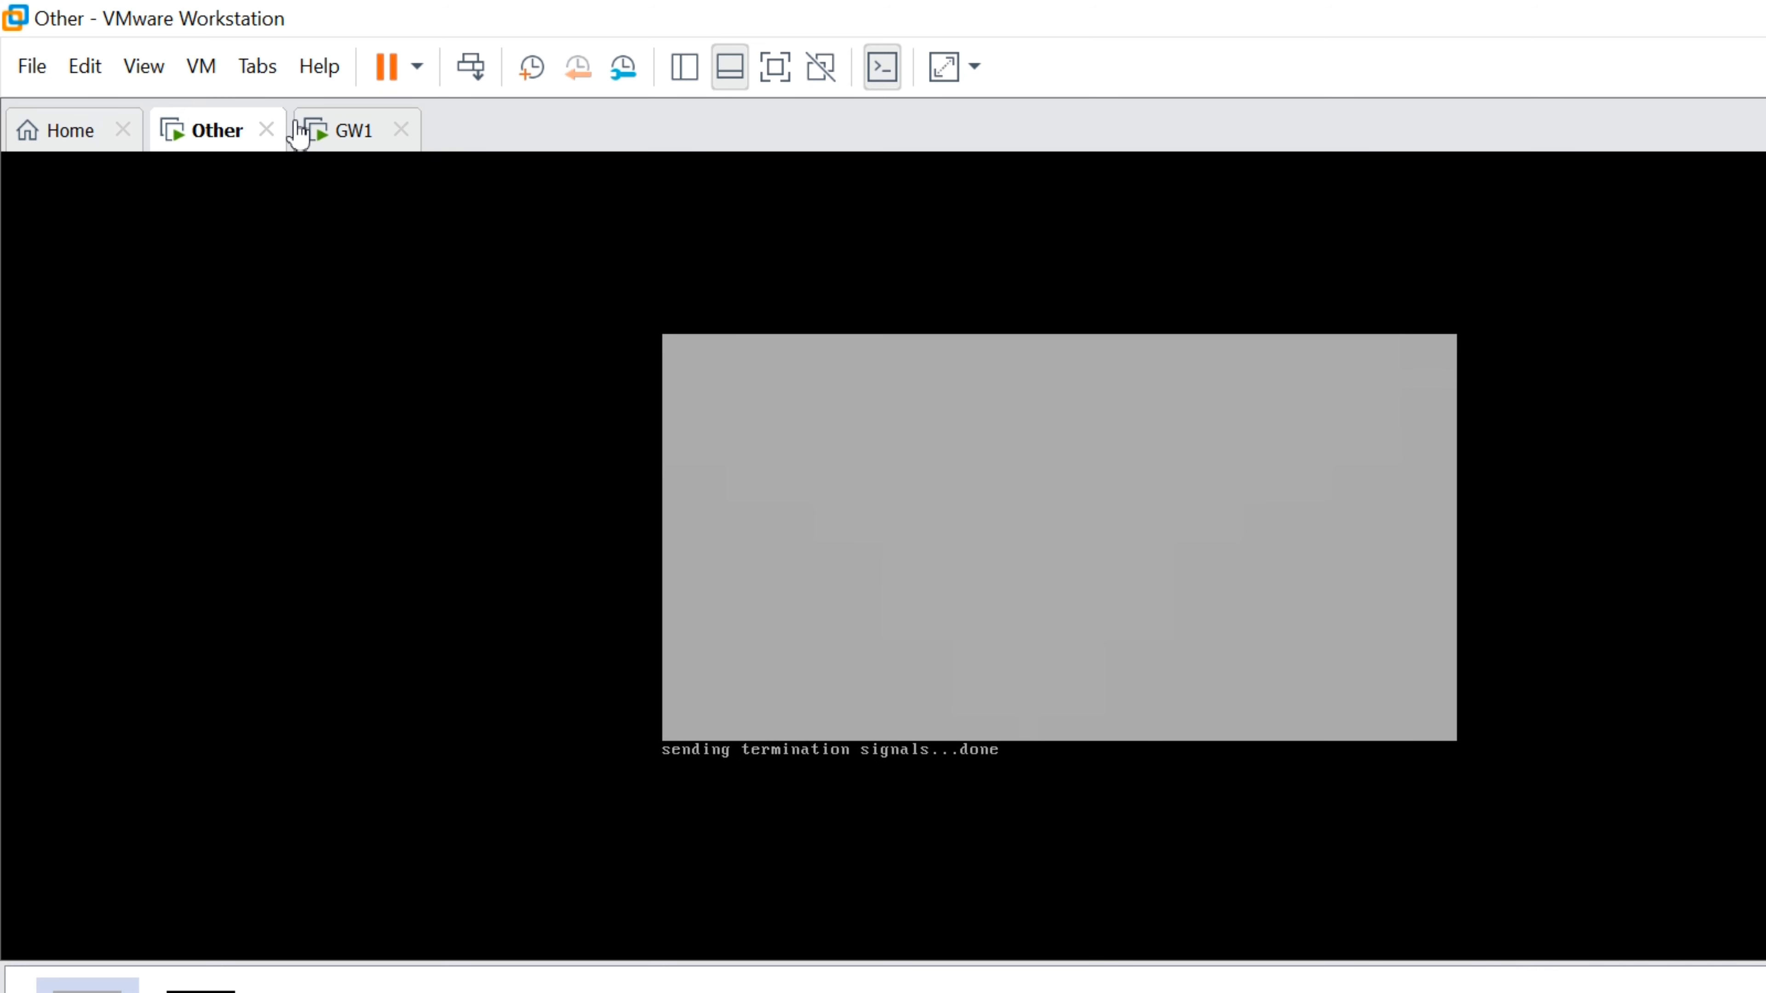
Return to GW1's console and wait for the installer's Welcome screen
{"action": "left_click", "coordinate": [299, 132]}
{"action": "left_click", "coordinate": [792, 347]}
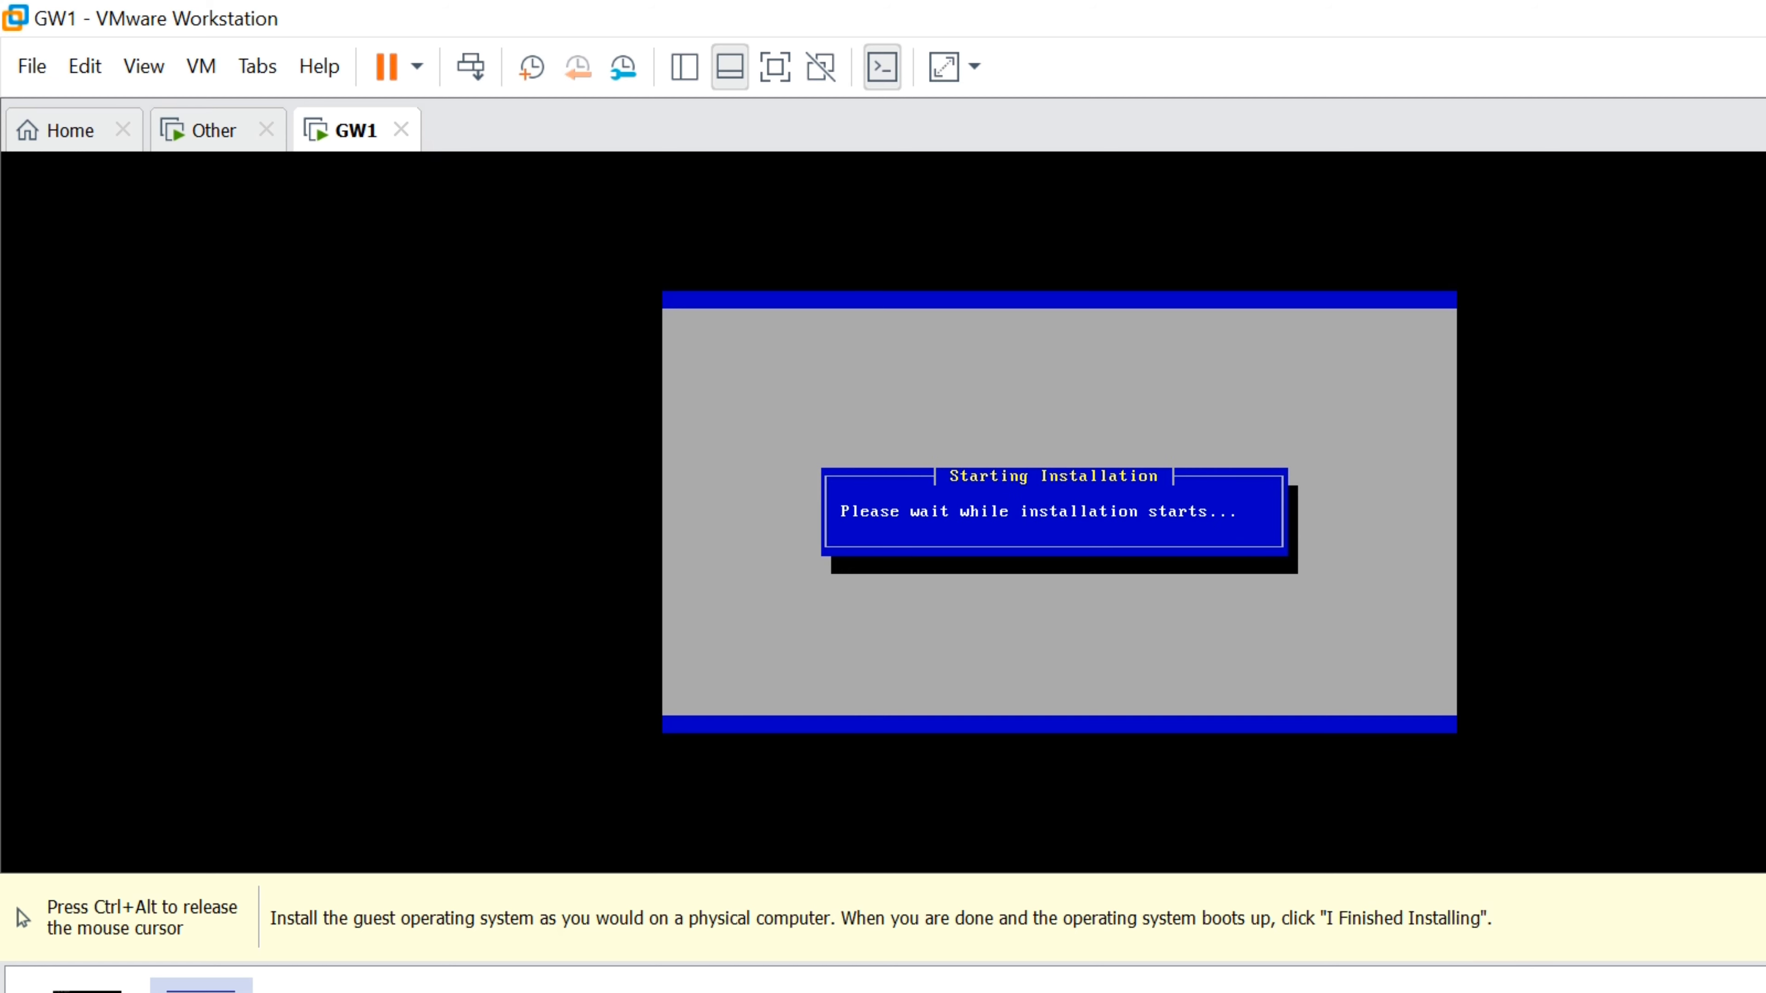
{"action": "key", "text": "ctrl+alt"}
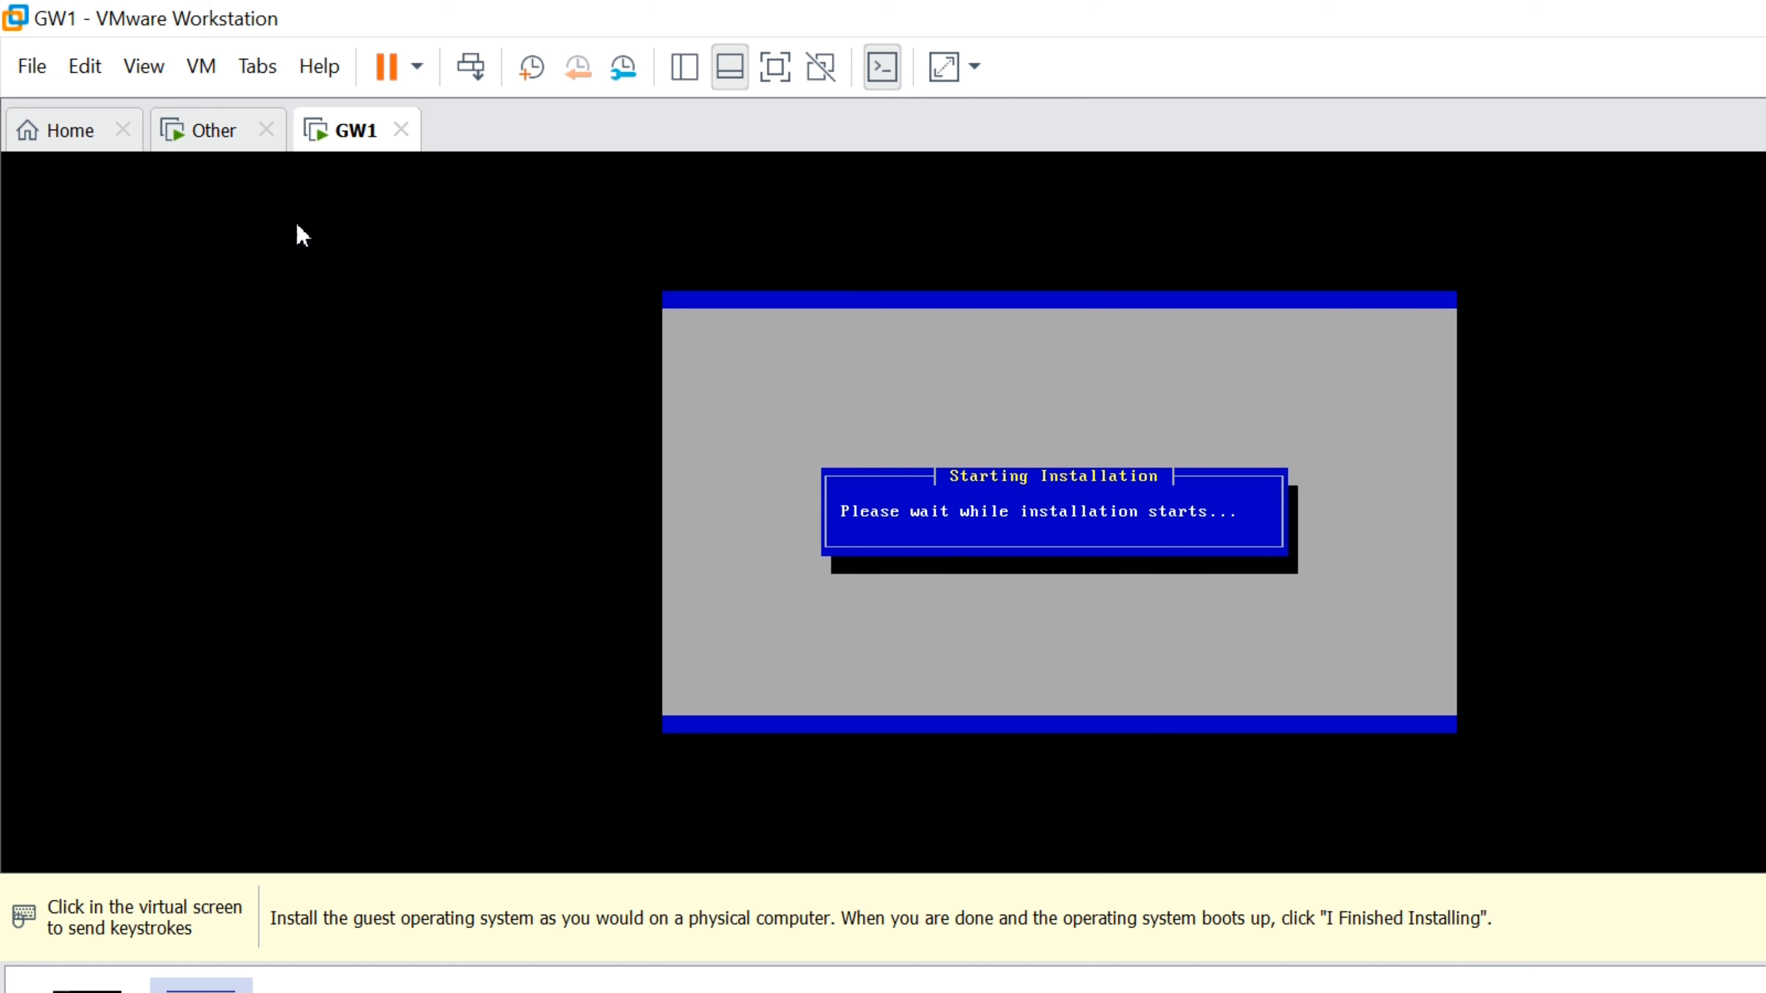
{"action": "left_click", "coordinate": [195, 130]}
{"action": "left_click", "coordinate": [302, 129]}
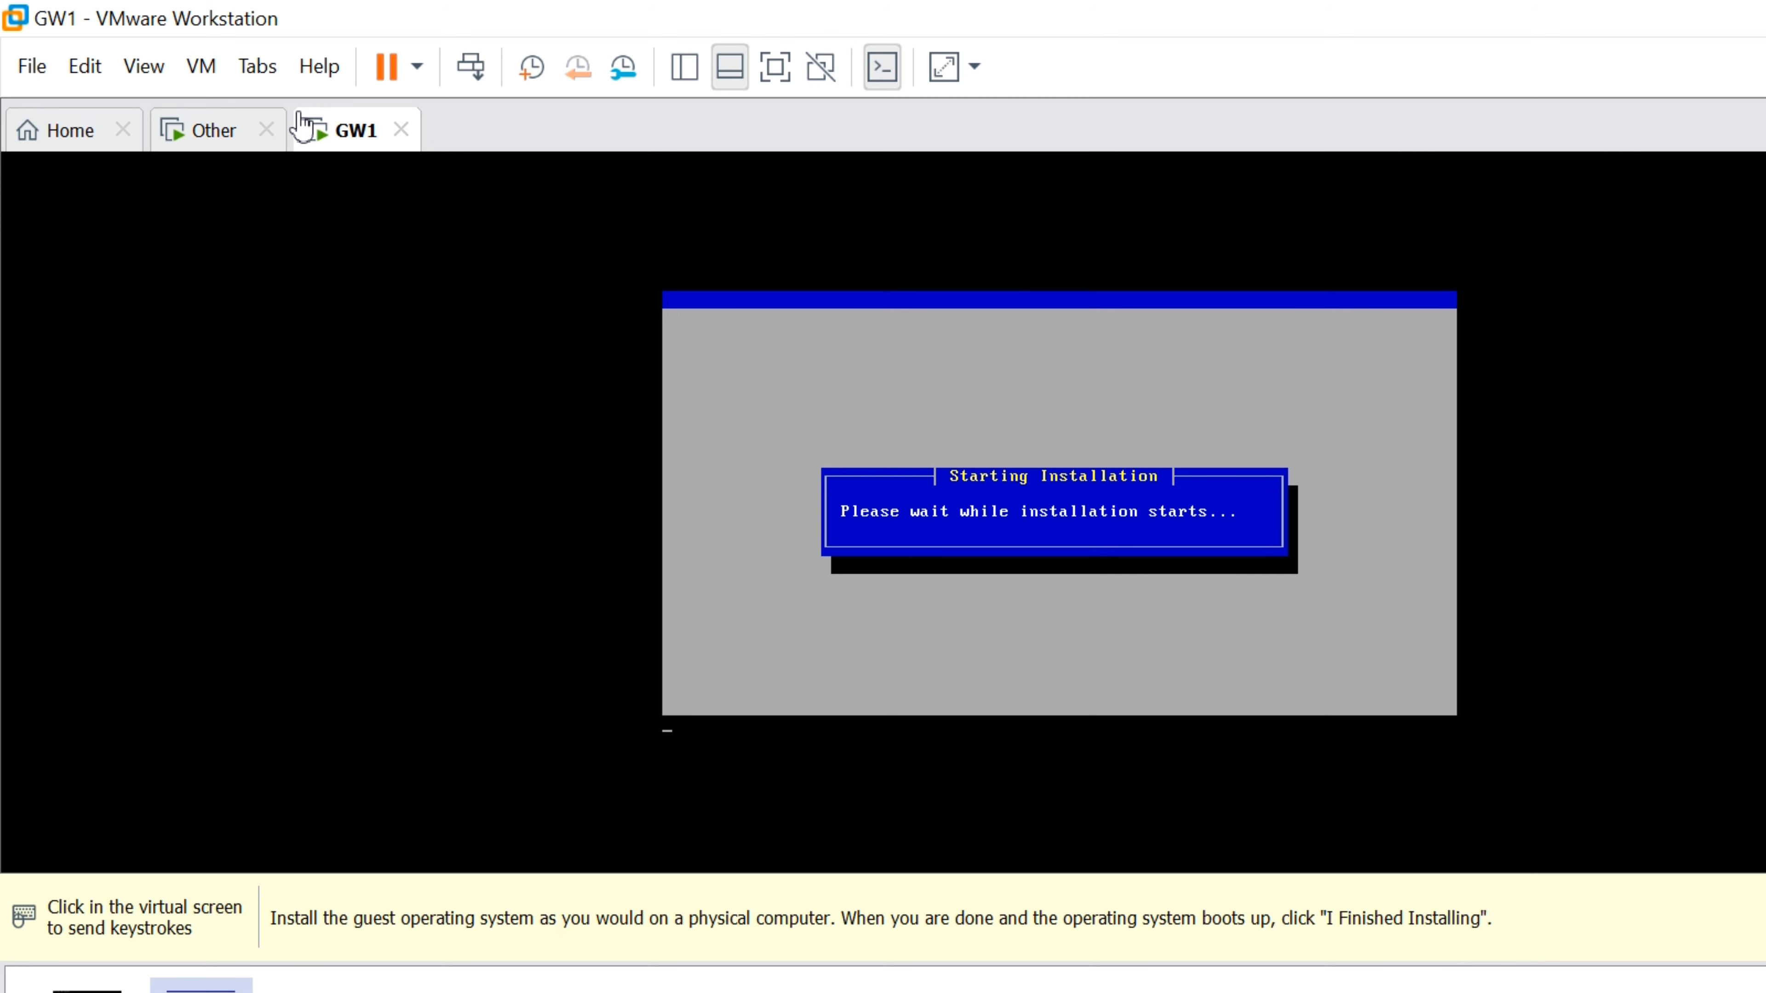
{"action": "left_click", "coordinate": [405, 392]}
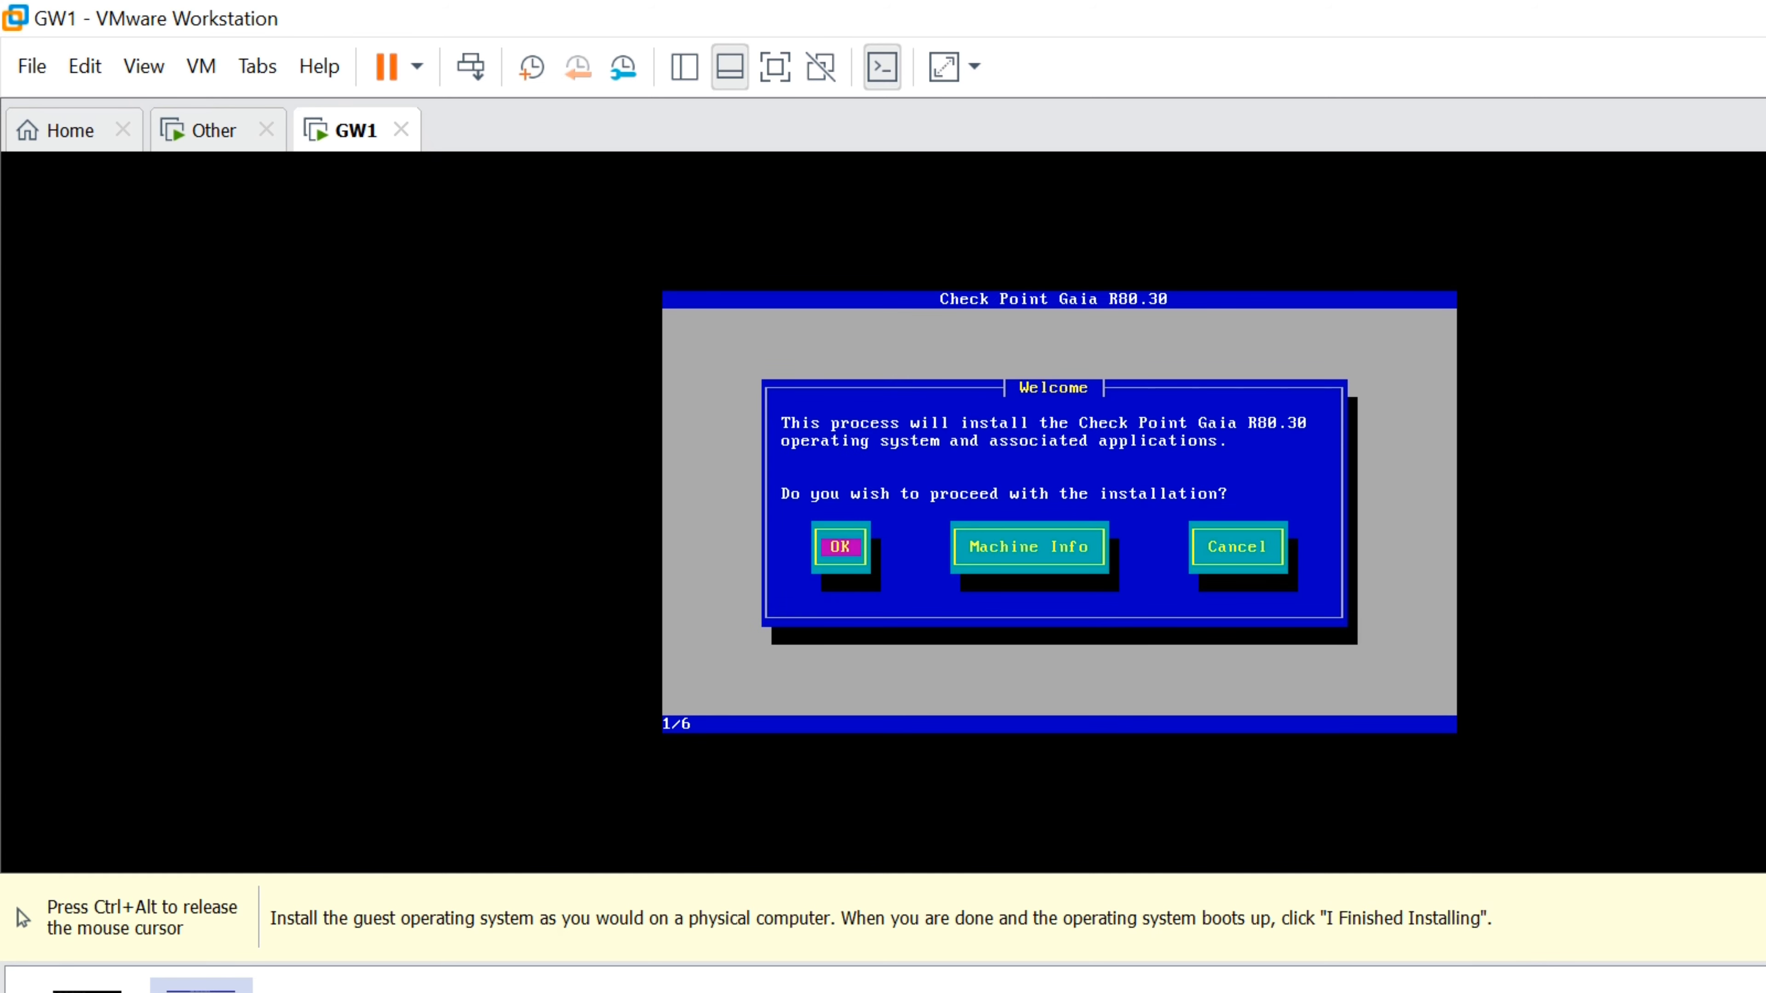
Proceed past Welcome, accept the US keyboard and partitions, and set the admin password
{"action": "key", "text": "Return"}
{"action": "key", "text": "Return"}
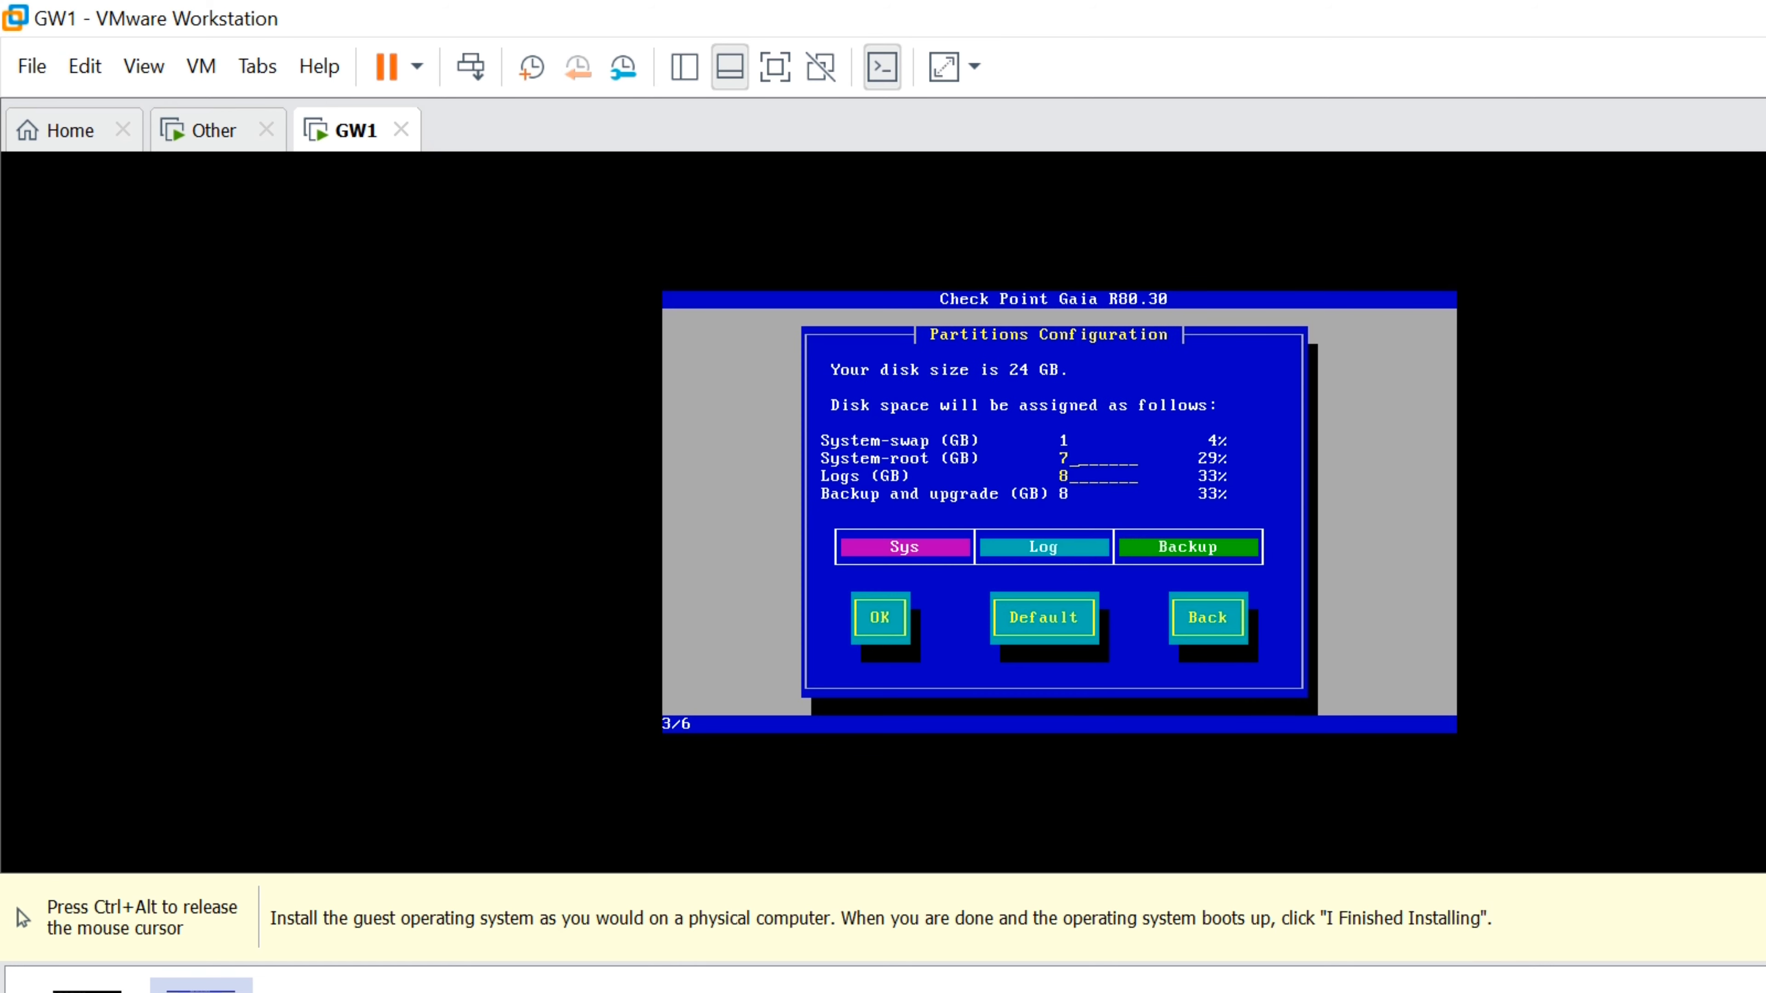
{"action": "key", "text": "Tab"}
{"action": "key", "text": "Return"}
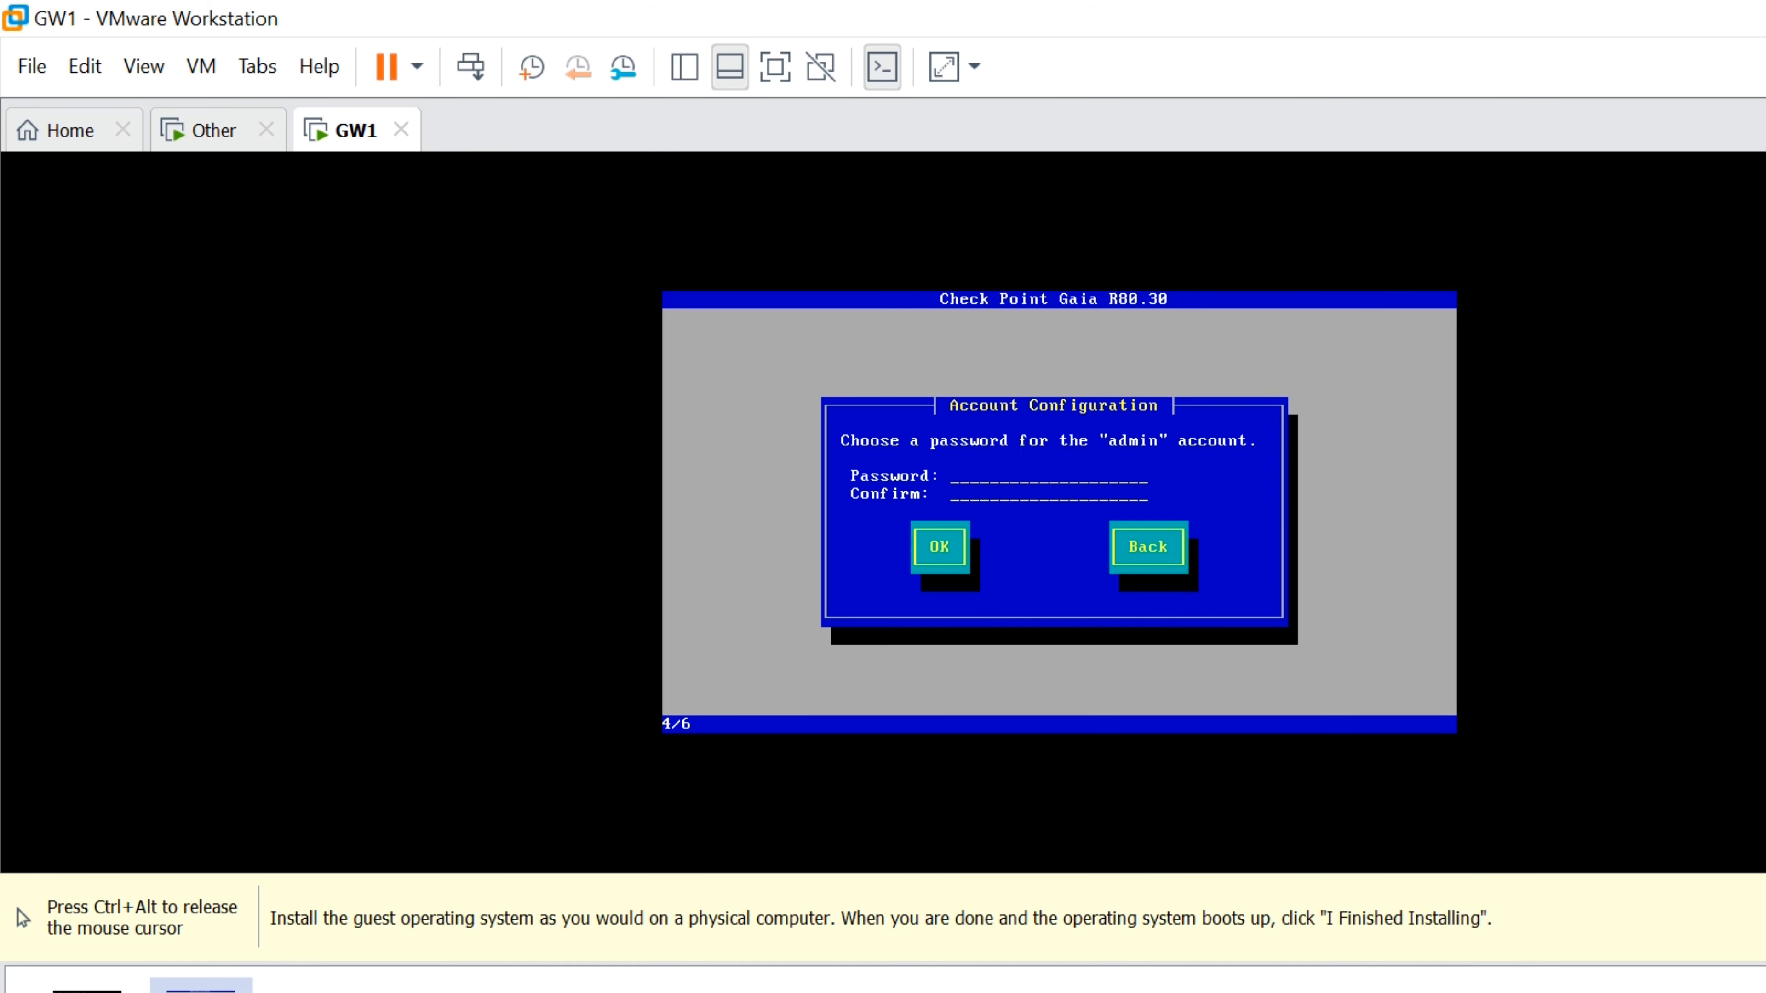
{"action": "type", "text": "*********"}
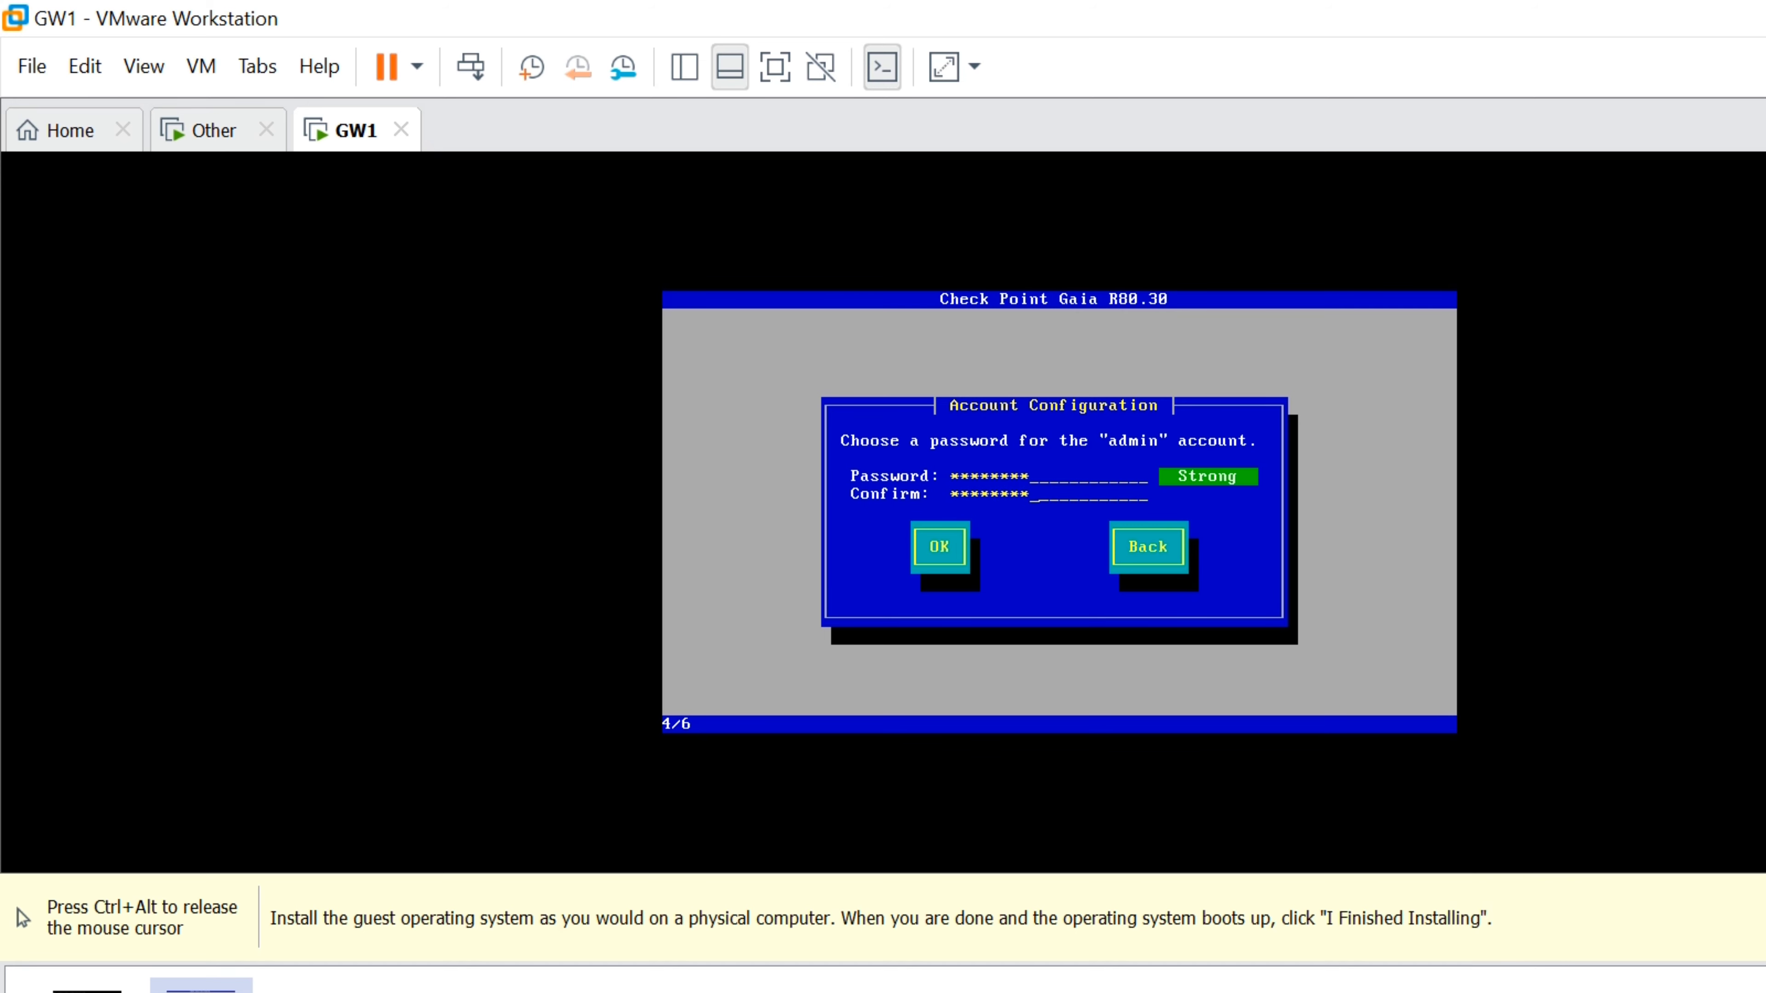
{"action": "key", "text": "Tab"}
{"action": "key", "text": "Return"}
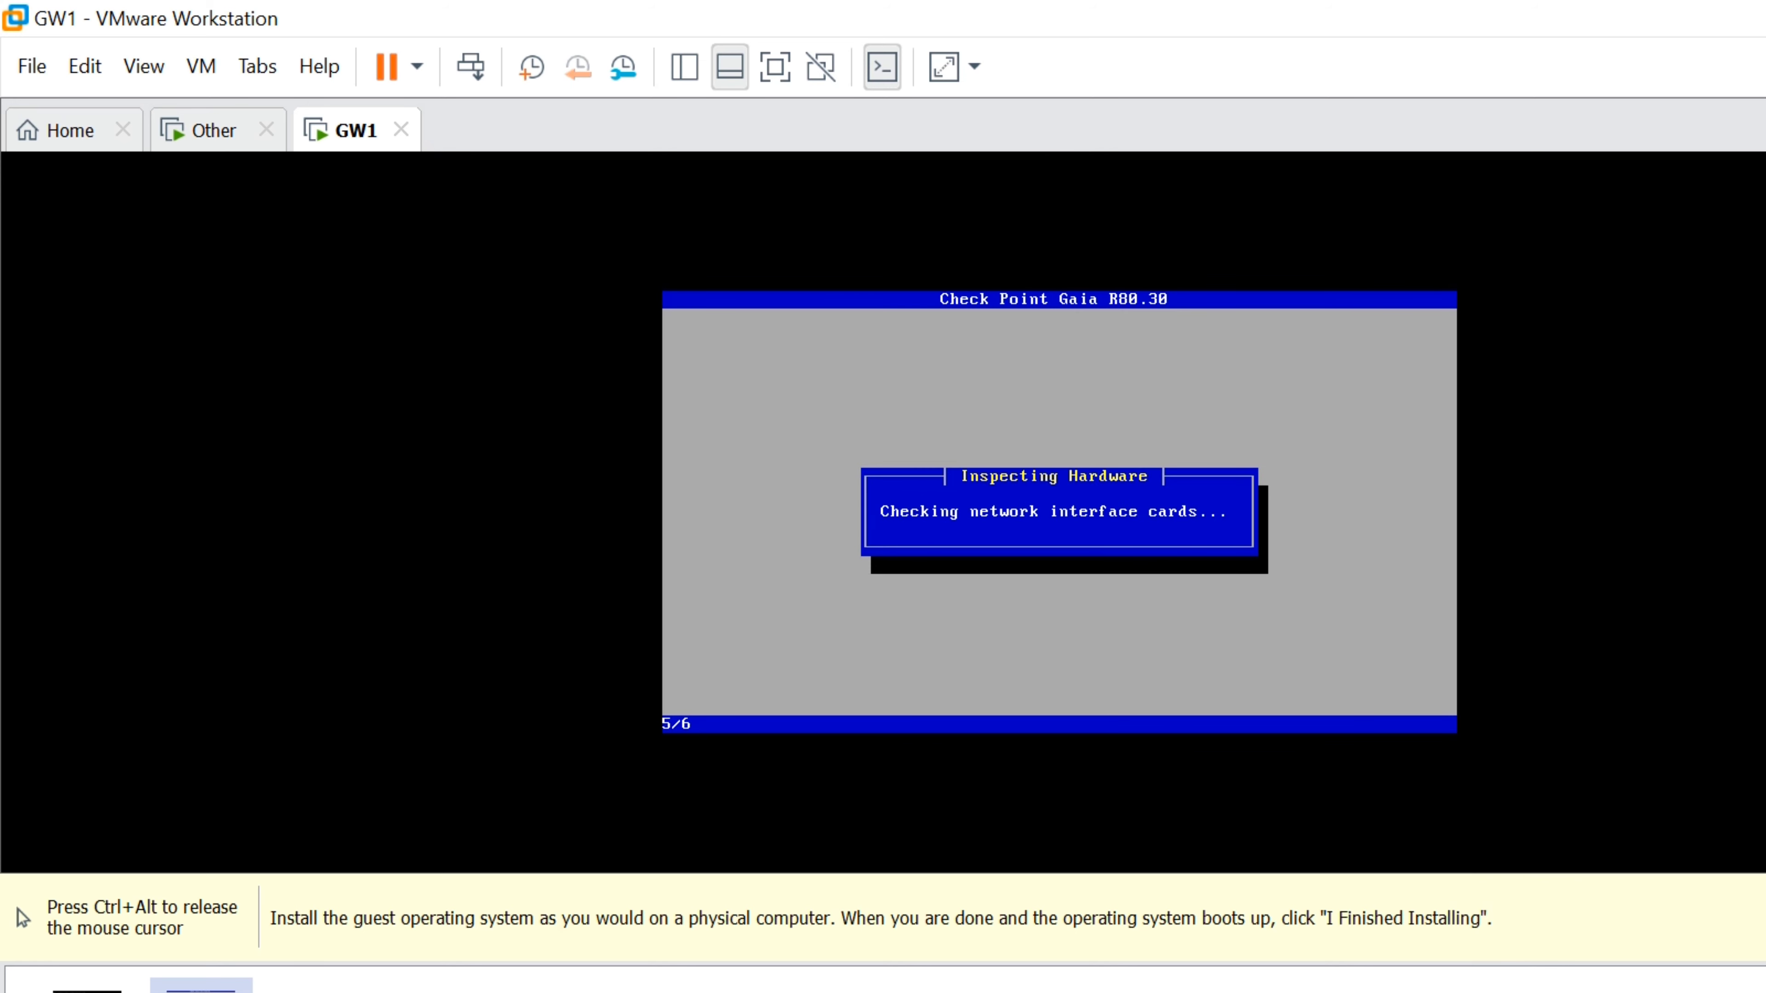
Give the management port default gateway 192.168.1.254 and approve formatting to start installing
{"action": "key", "text": "Return"}
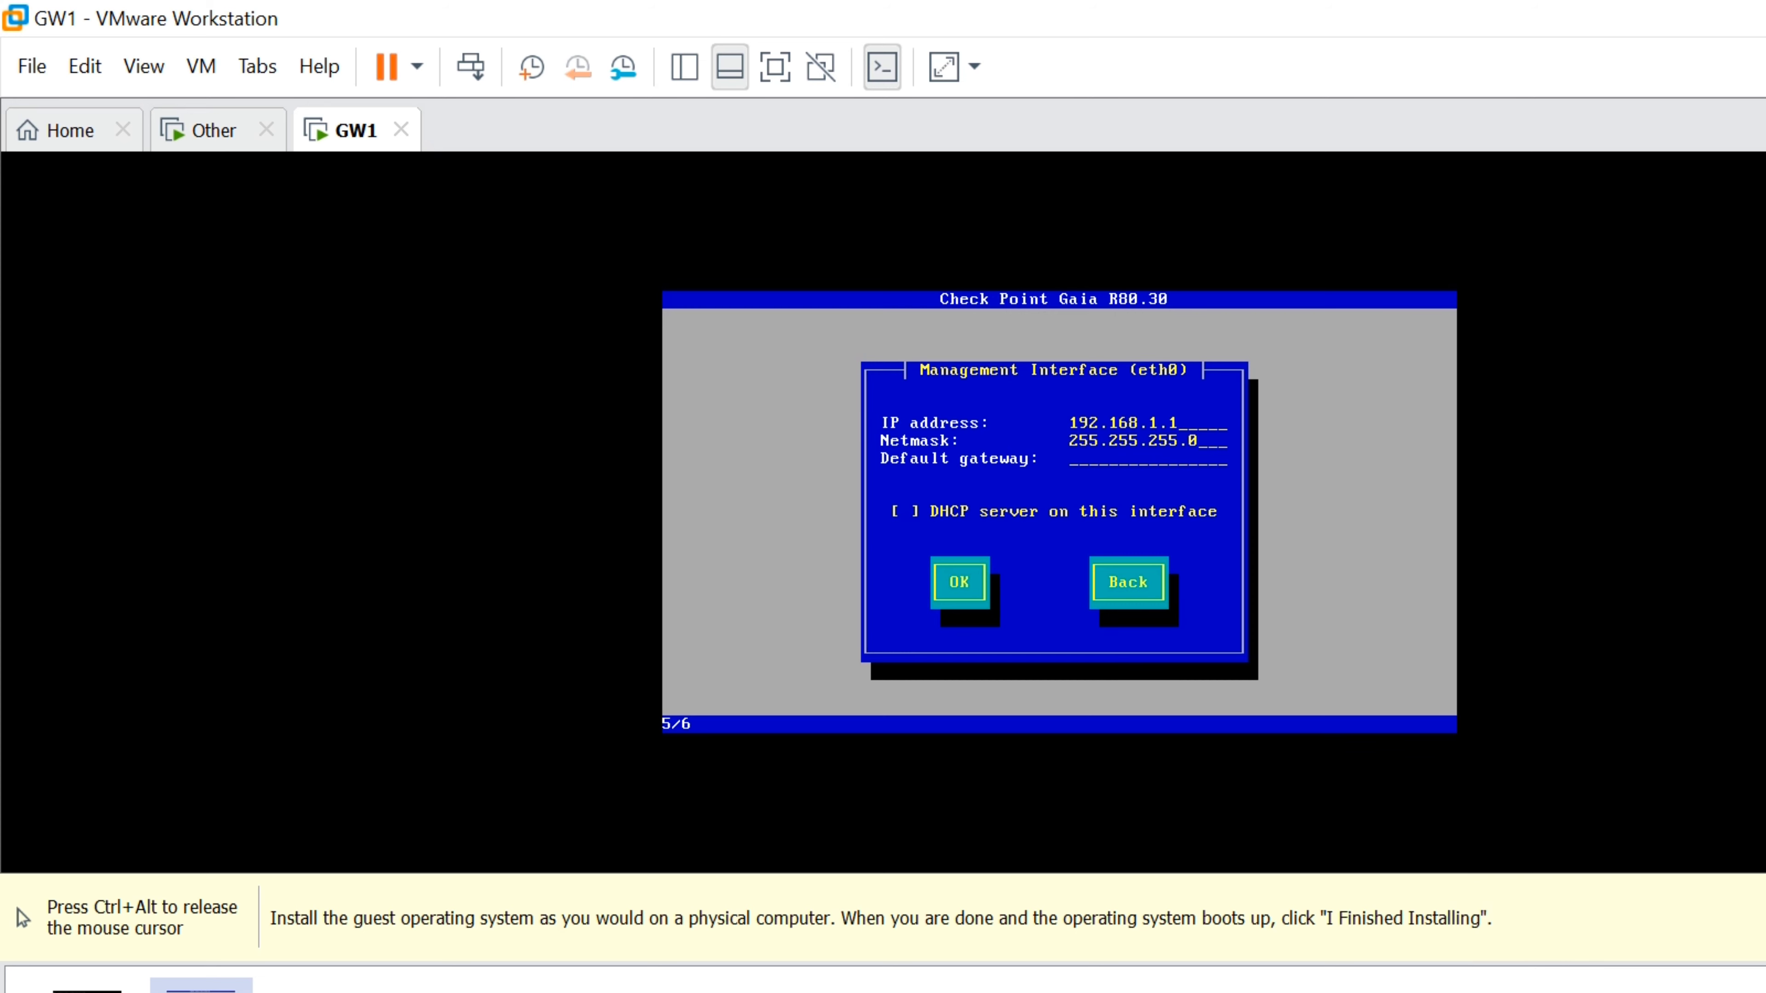
{"action": "key", "text": "Tab"}
{"action": "type", "text": "192.168.1.254"}
{"action": "key", "text": "Tab"}
{"action": "key", "text": "Tab"}
{"action": "key", "text": "Return"}
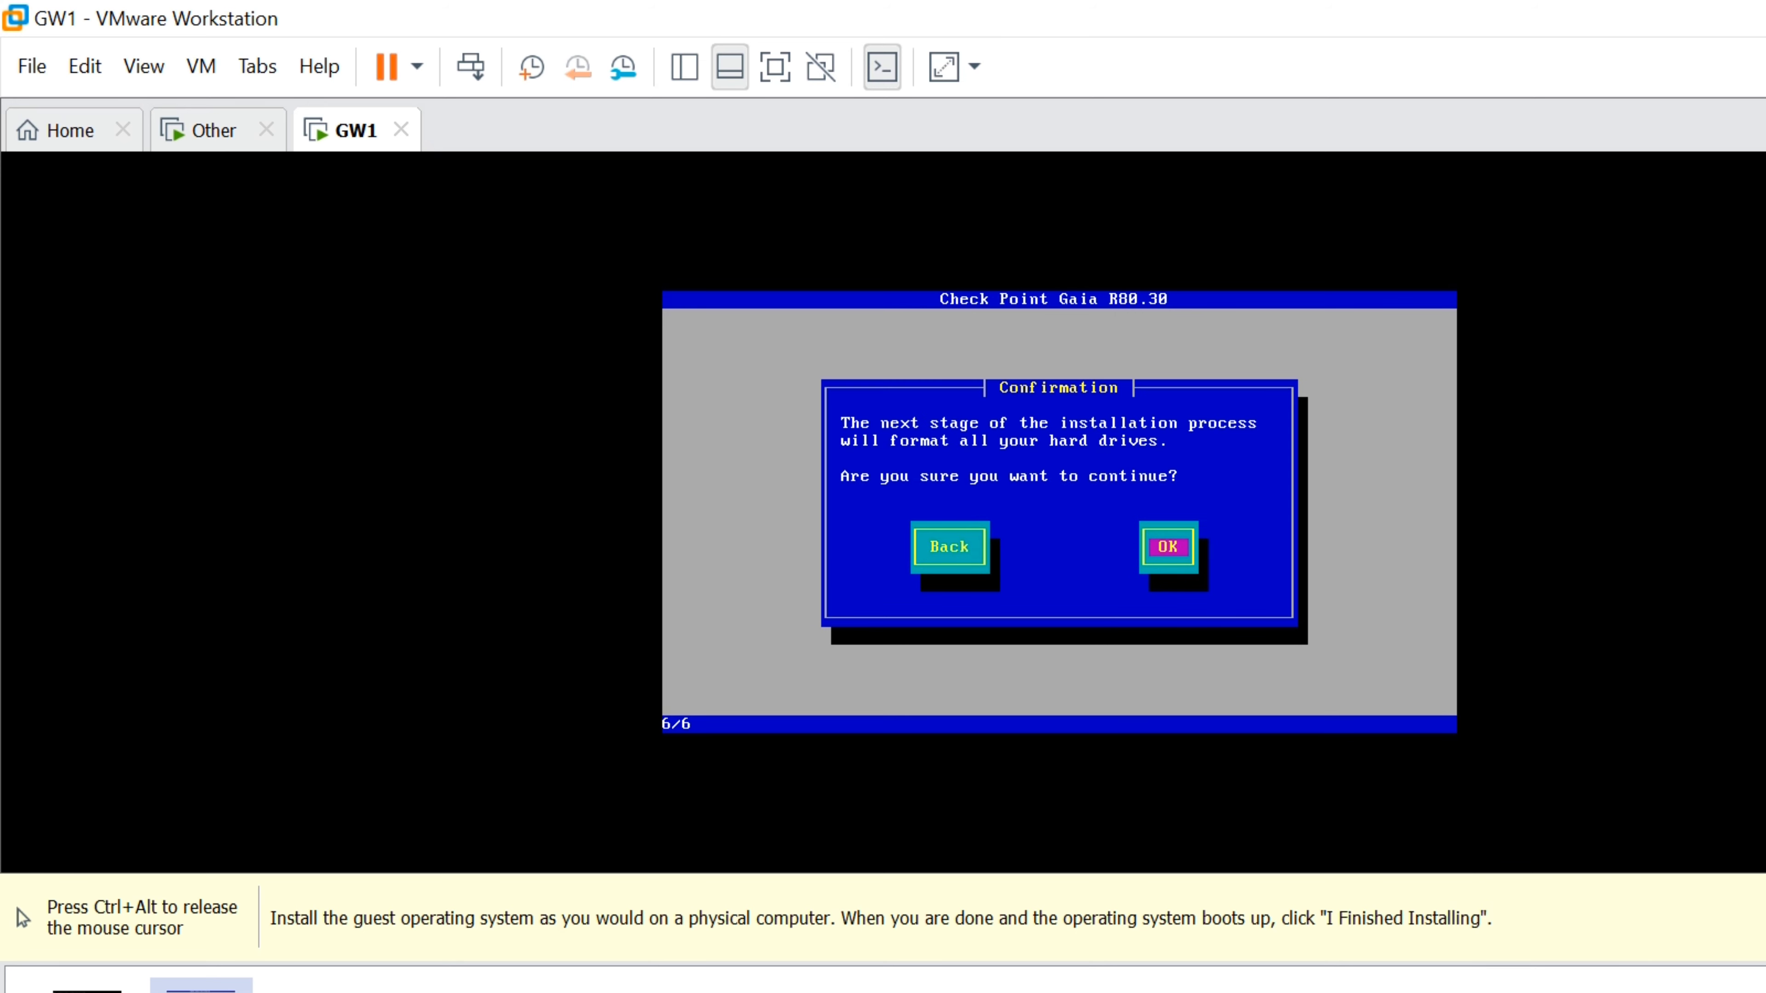
{"action": "key", "text": "Return"}
{"action": "key", "text": "ctrl+alt"}
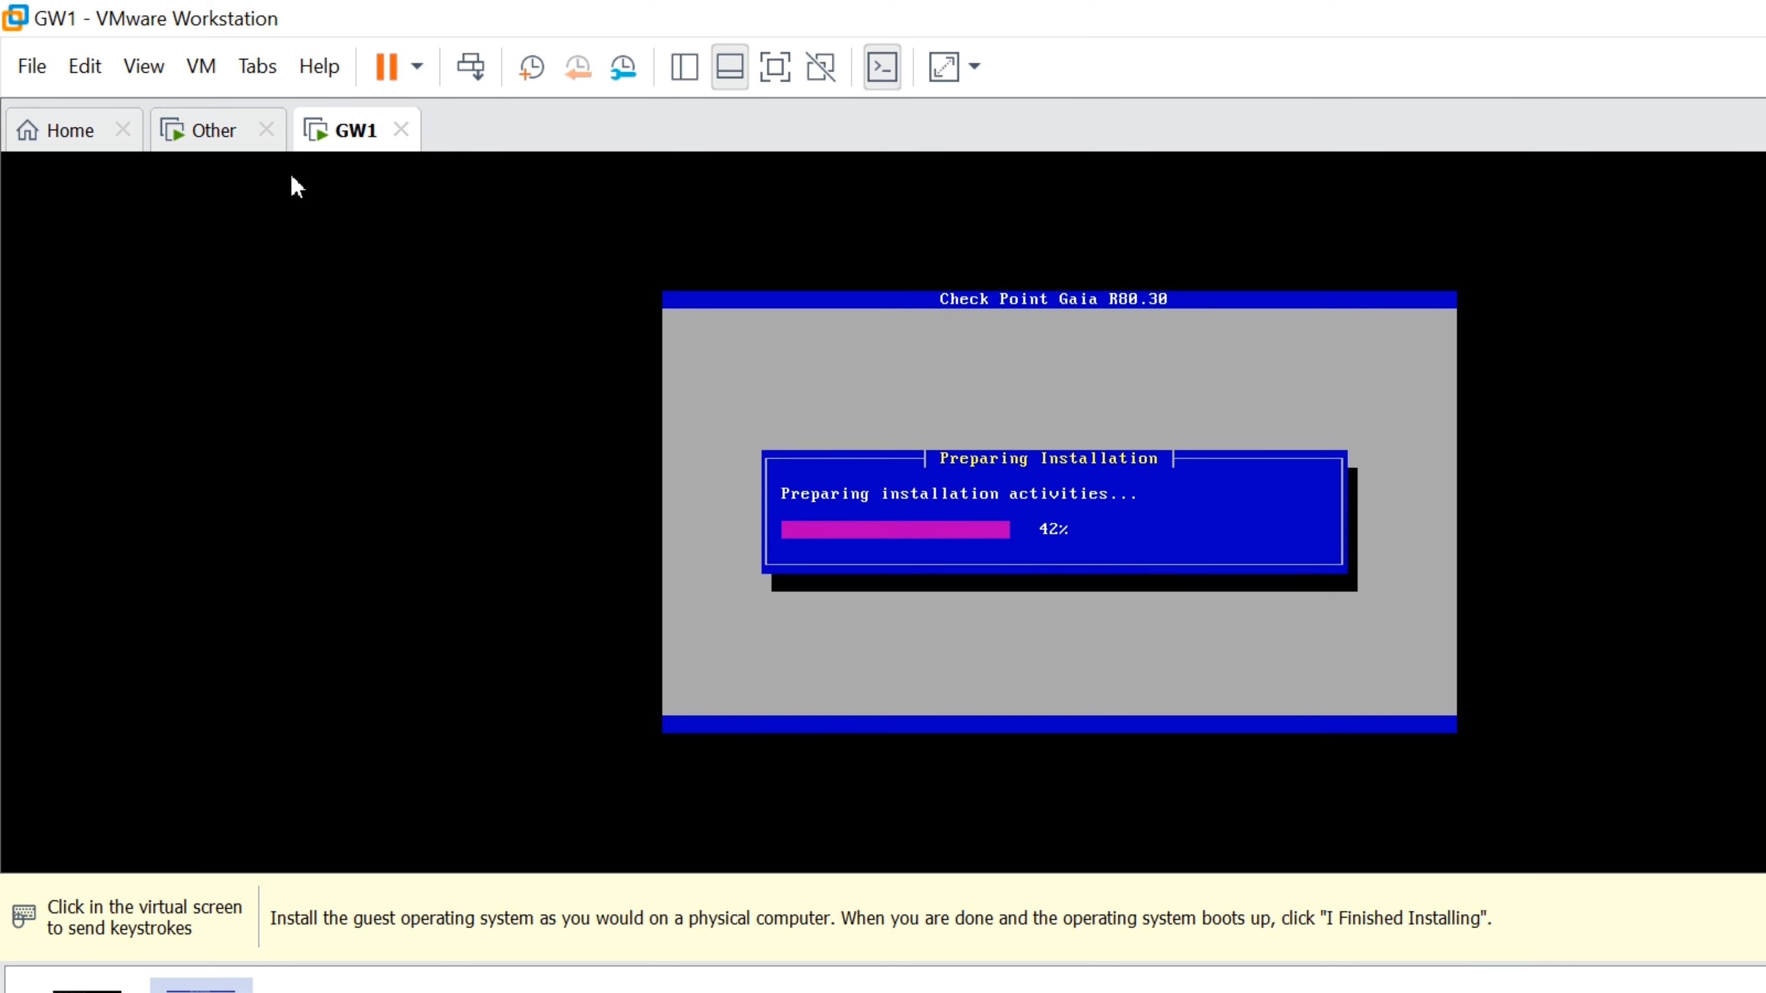
Power off the Other VM through its tab's Power > Power Off menu
{"action": "left_click", "coordinate": [173, 130]}
{"action": "right_click", "coordinate": [188, 128]}
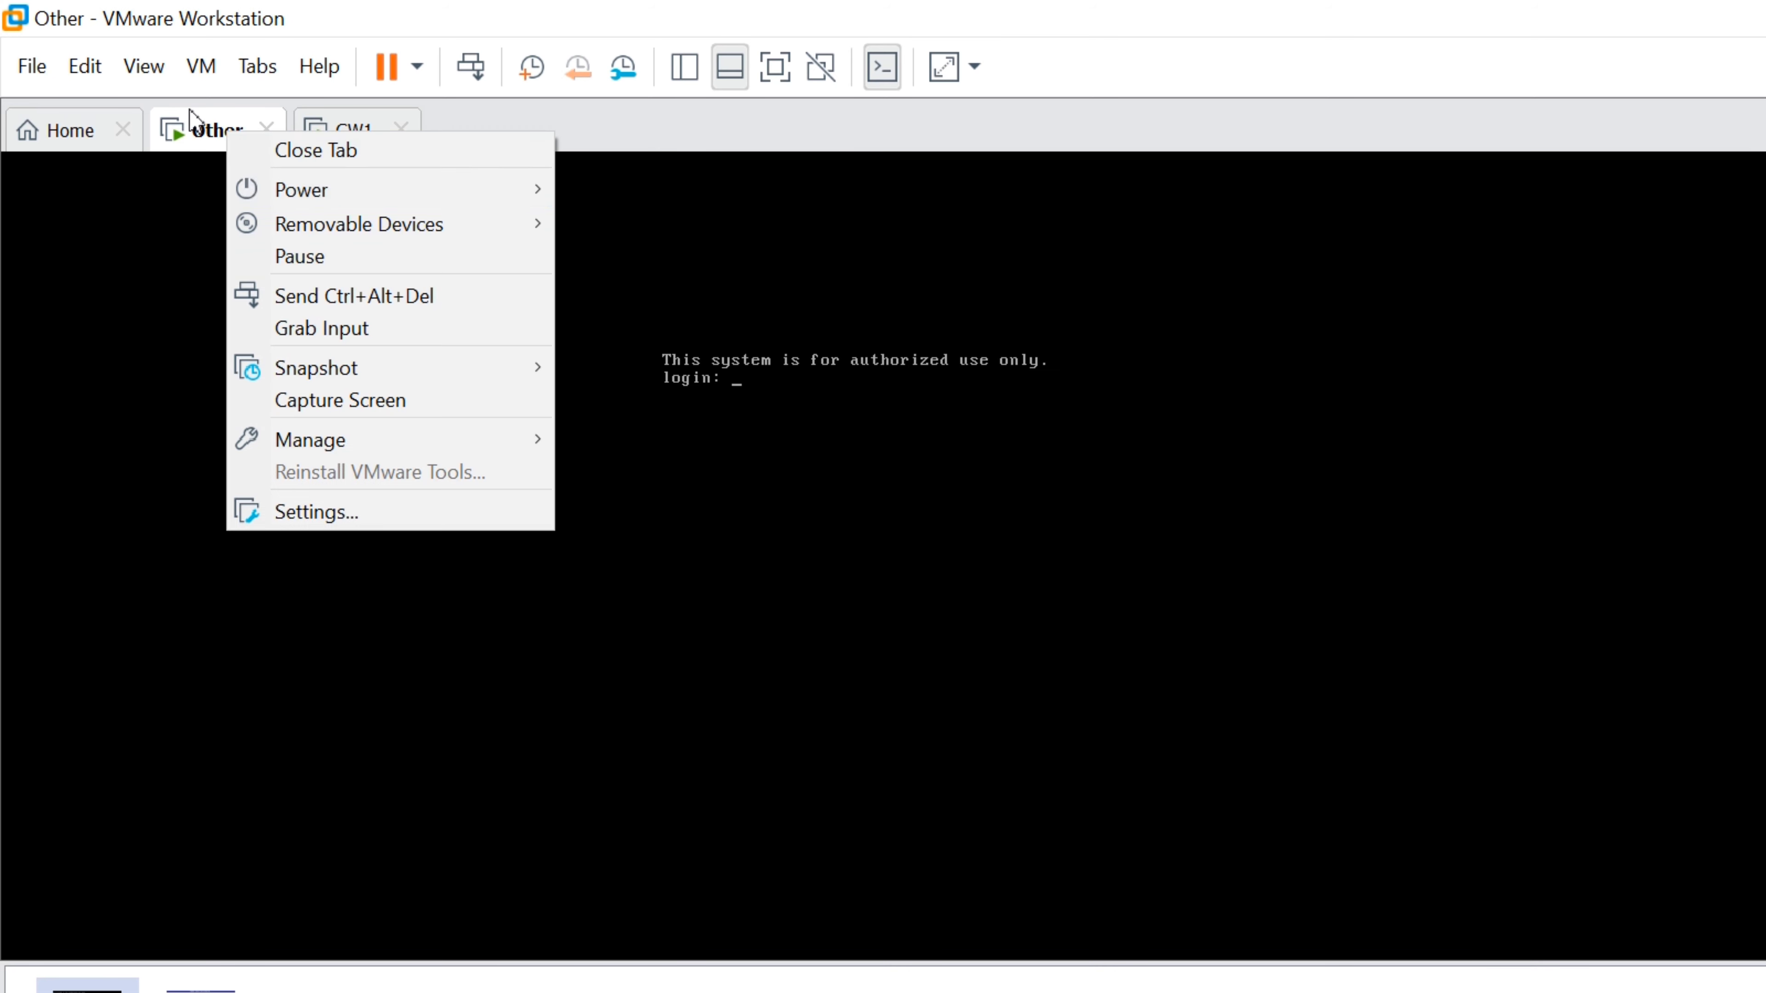
{"action": "left_click", "coordinate": [76, 230]}
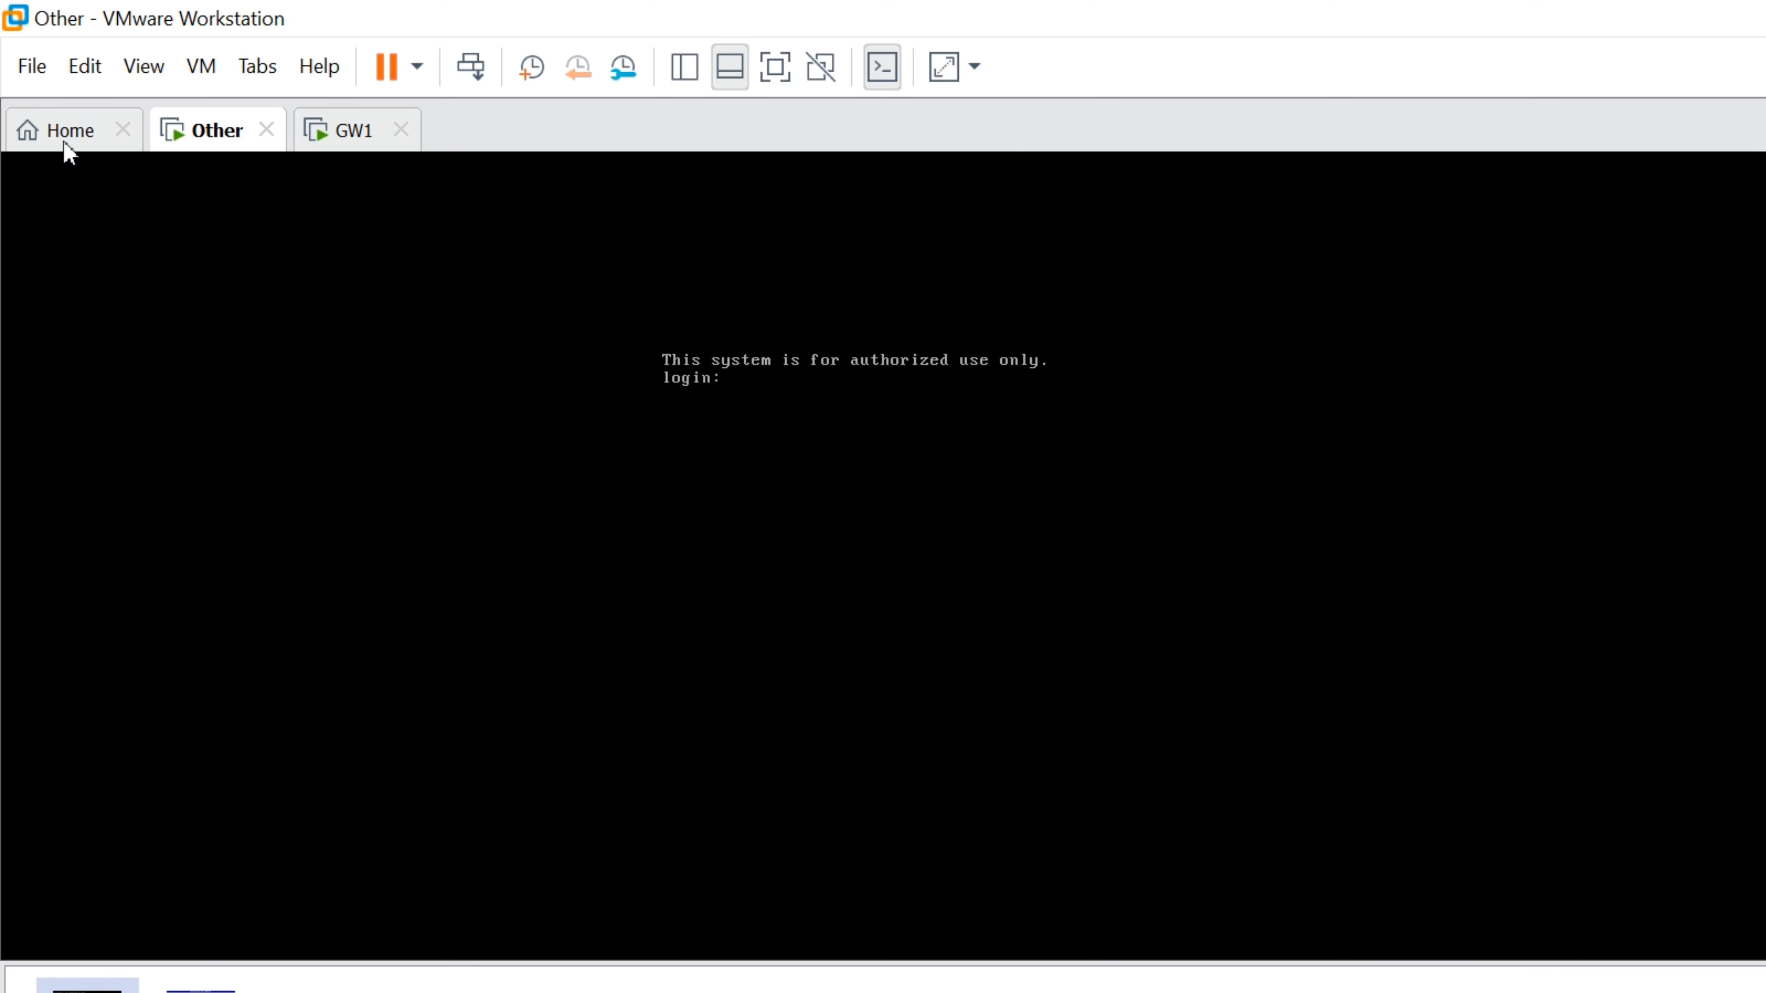
{"action": "left_click", "coordinate": [59, 130]}
{"action": "left_click", "coordinate": [180, 128]}
{"action": "right_click", "coordinate": [179, 128]}
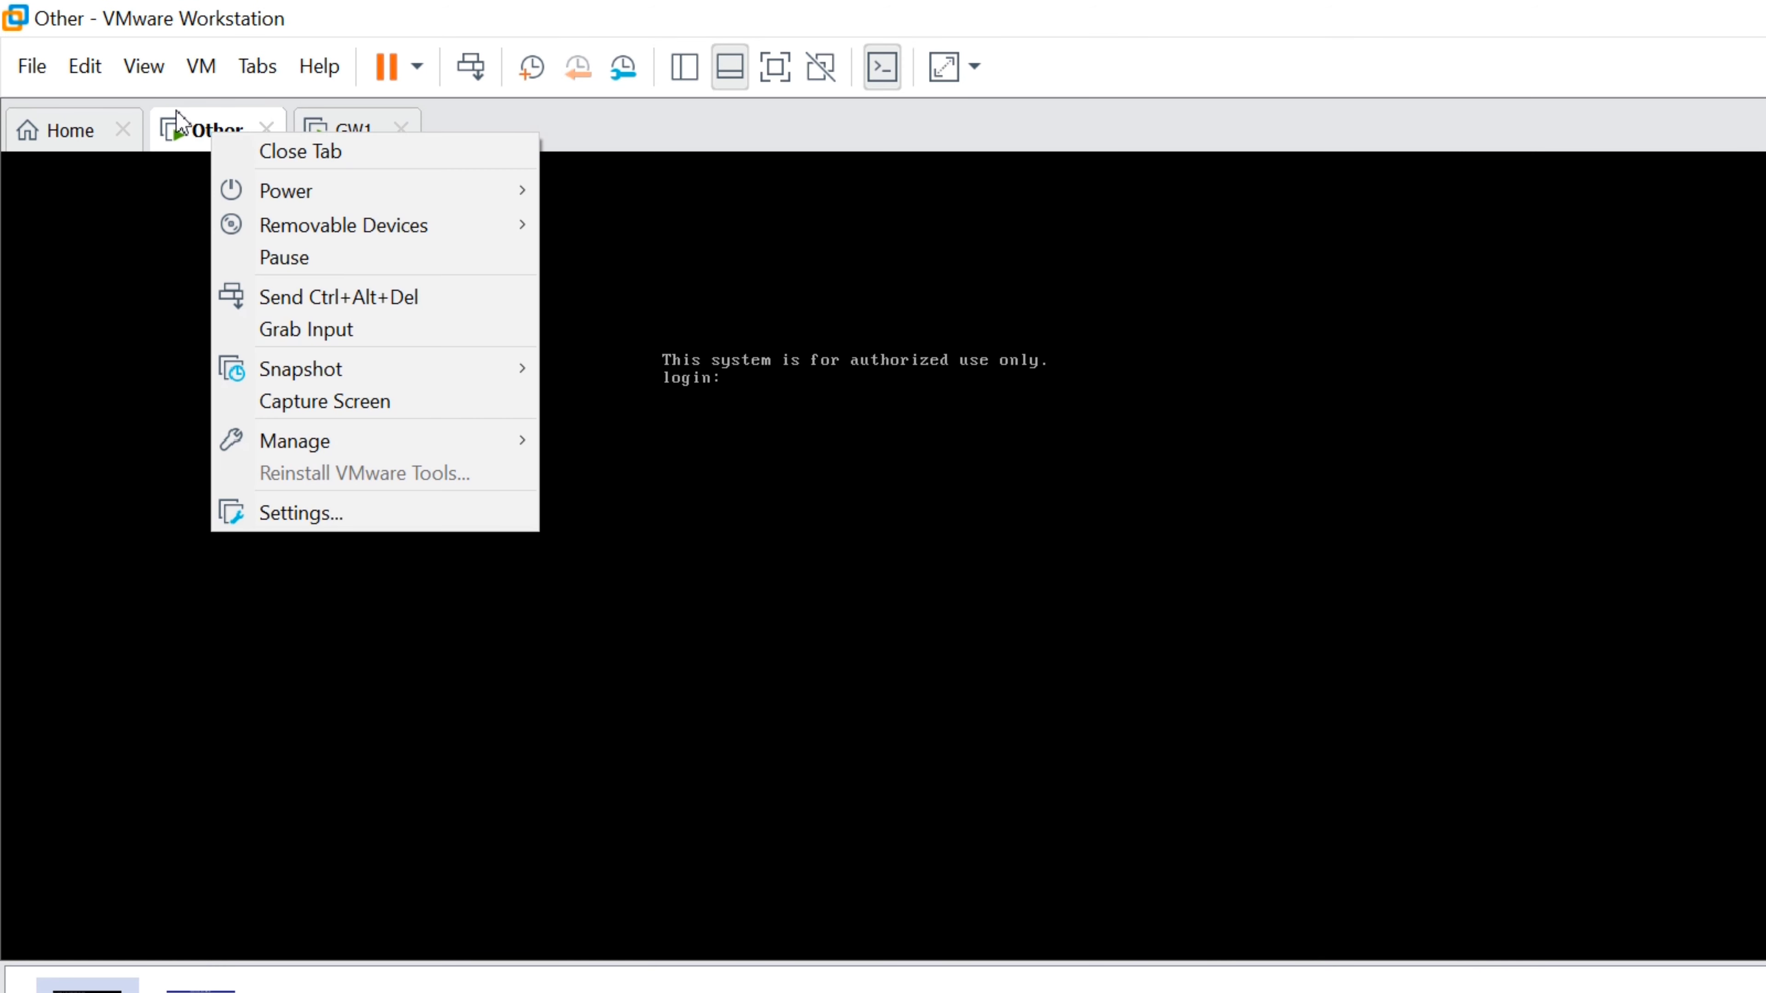
{"action": "mouse_move", "coordinate": [341, 209]}
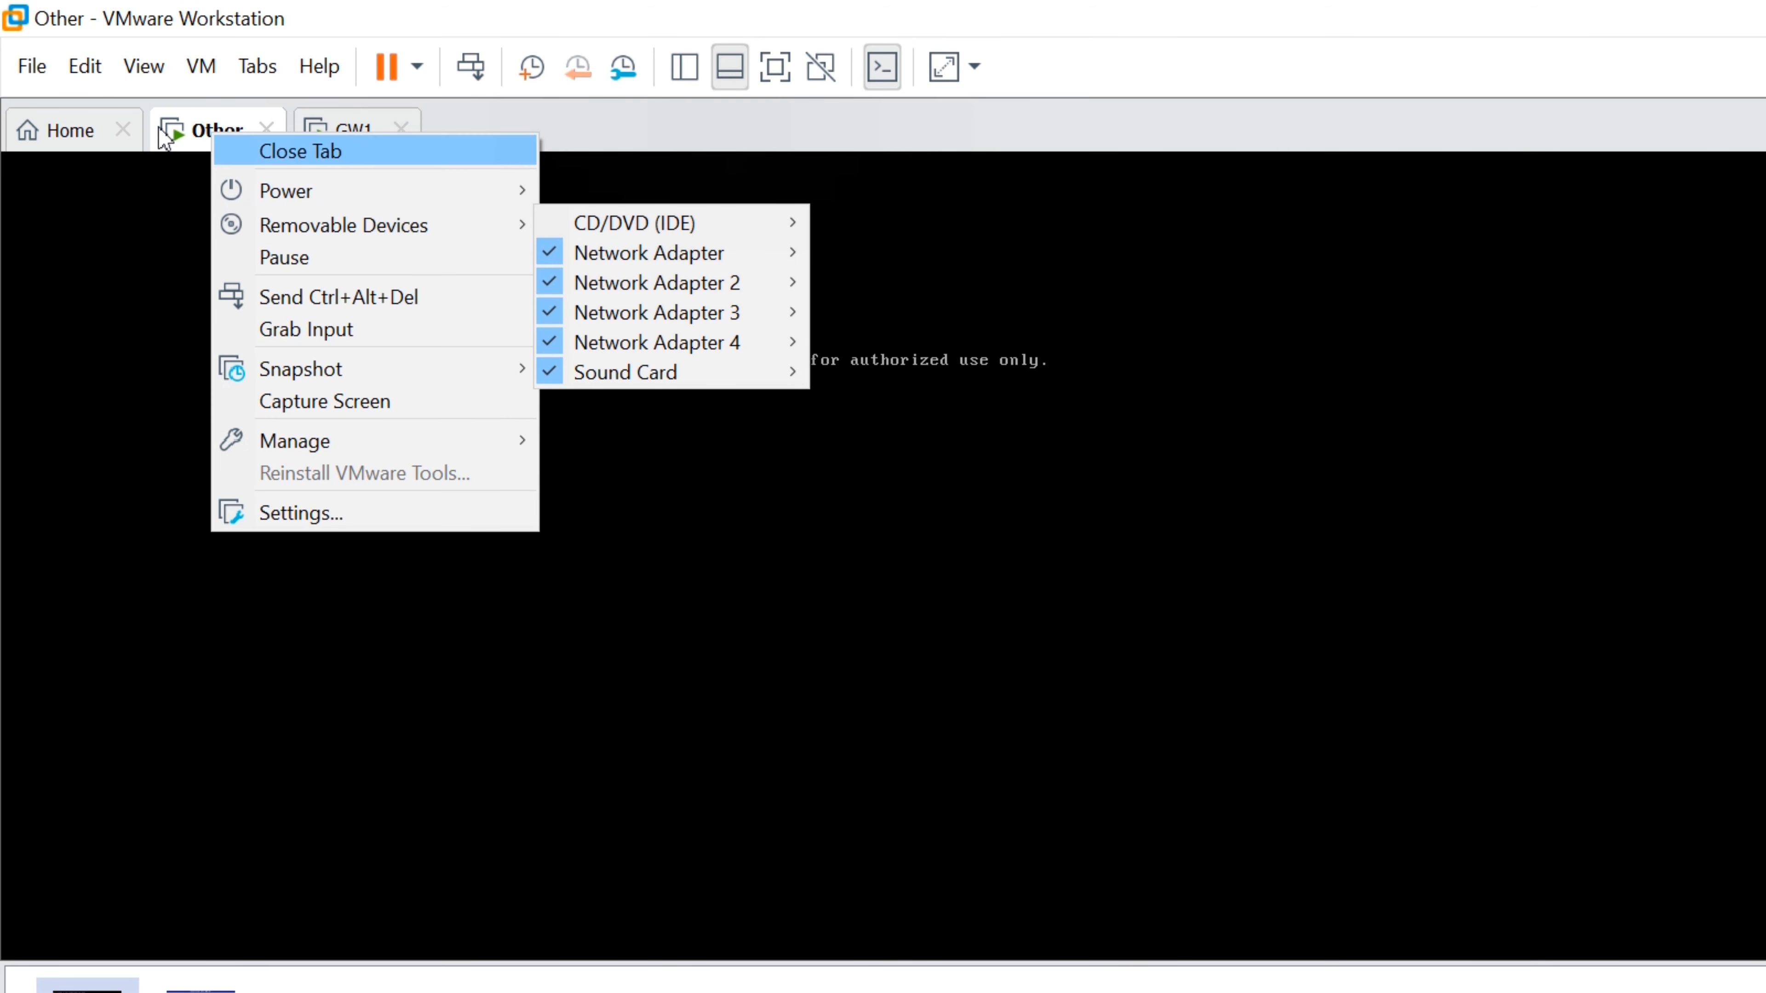
{"action": "left_click", "coordinate": [159, 128]}
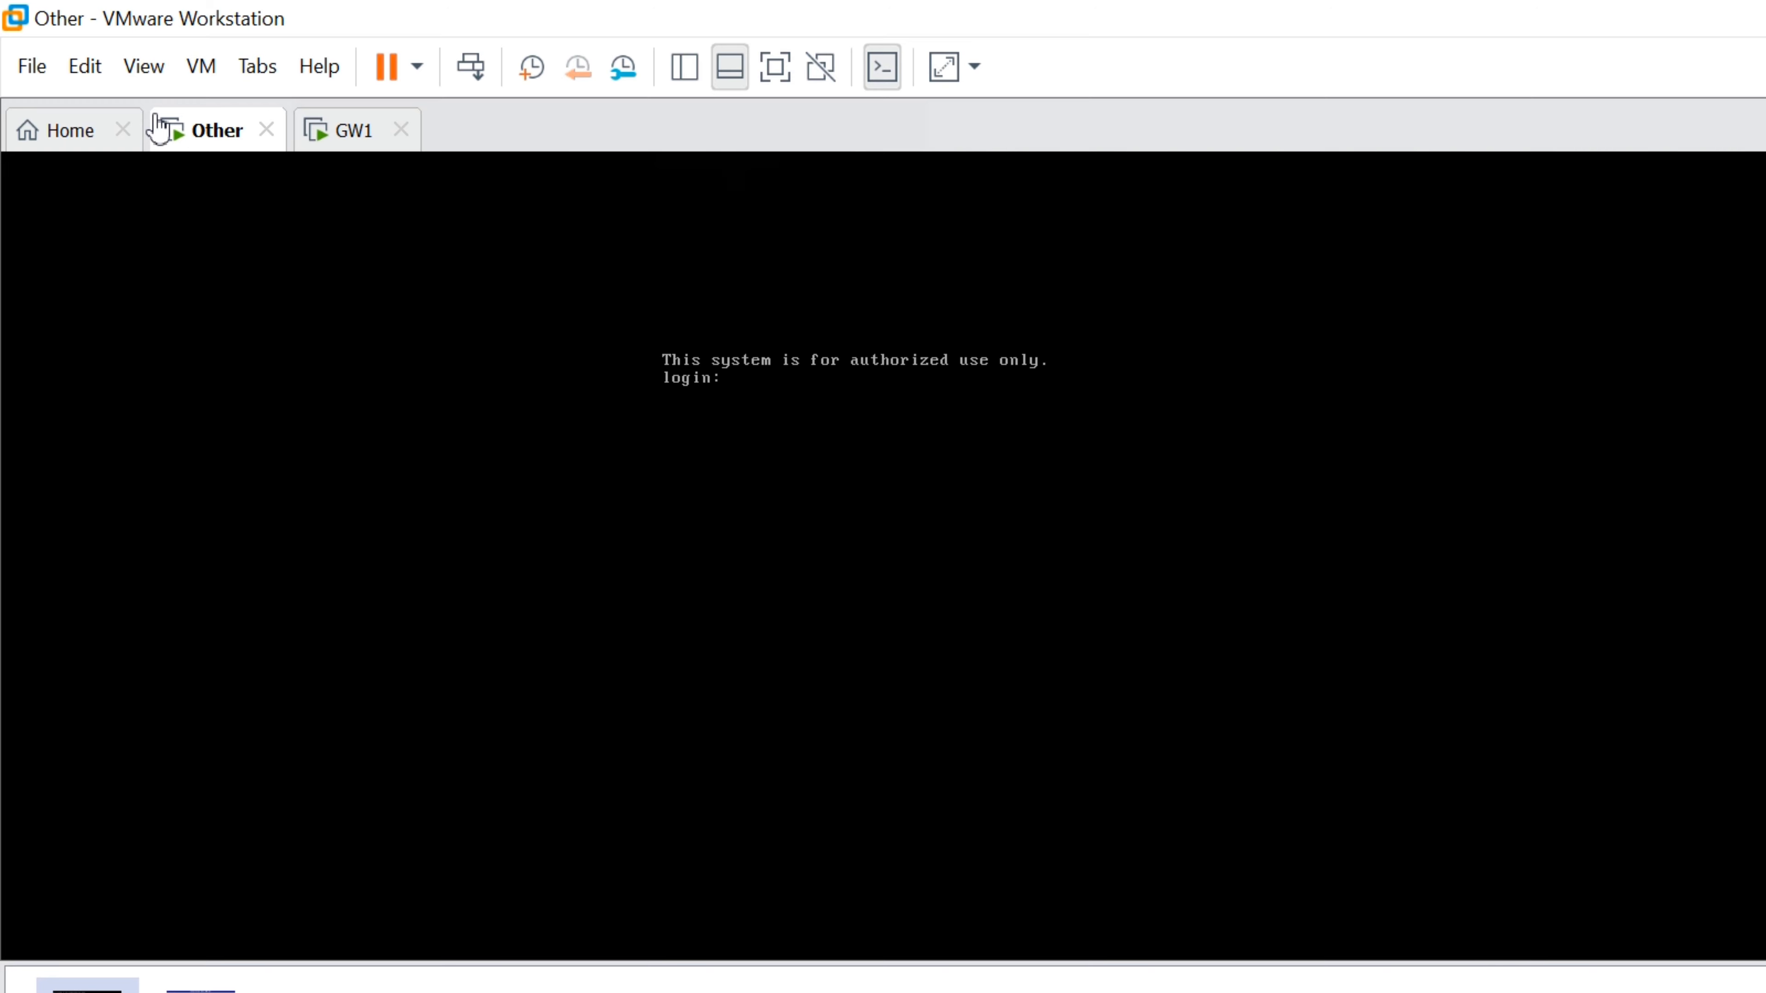
{"action": "right_click", "coordinate": [159, 128]}
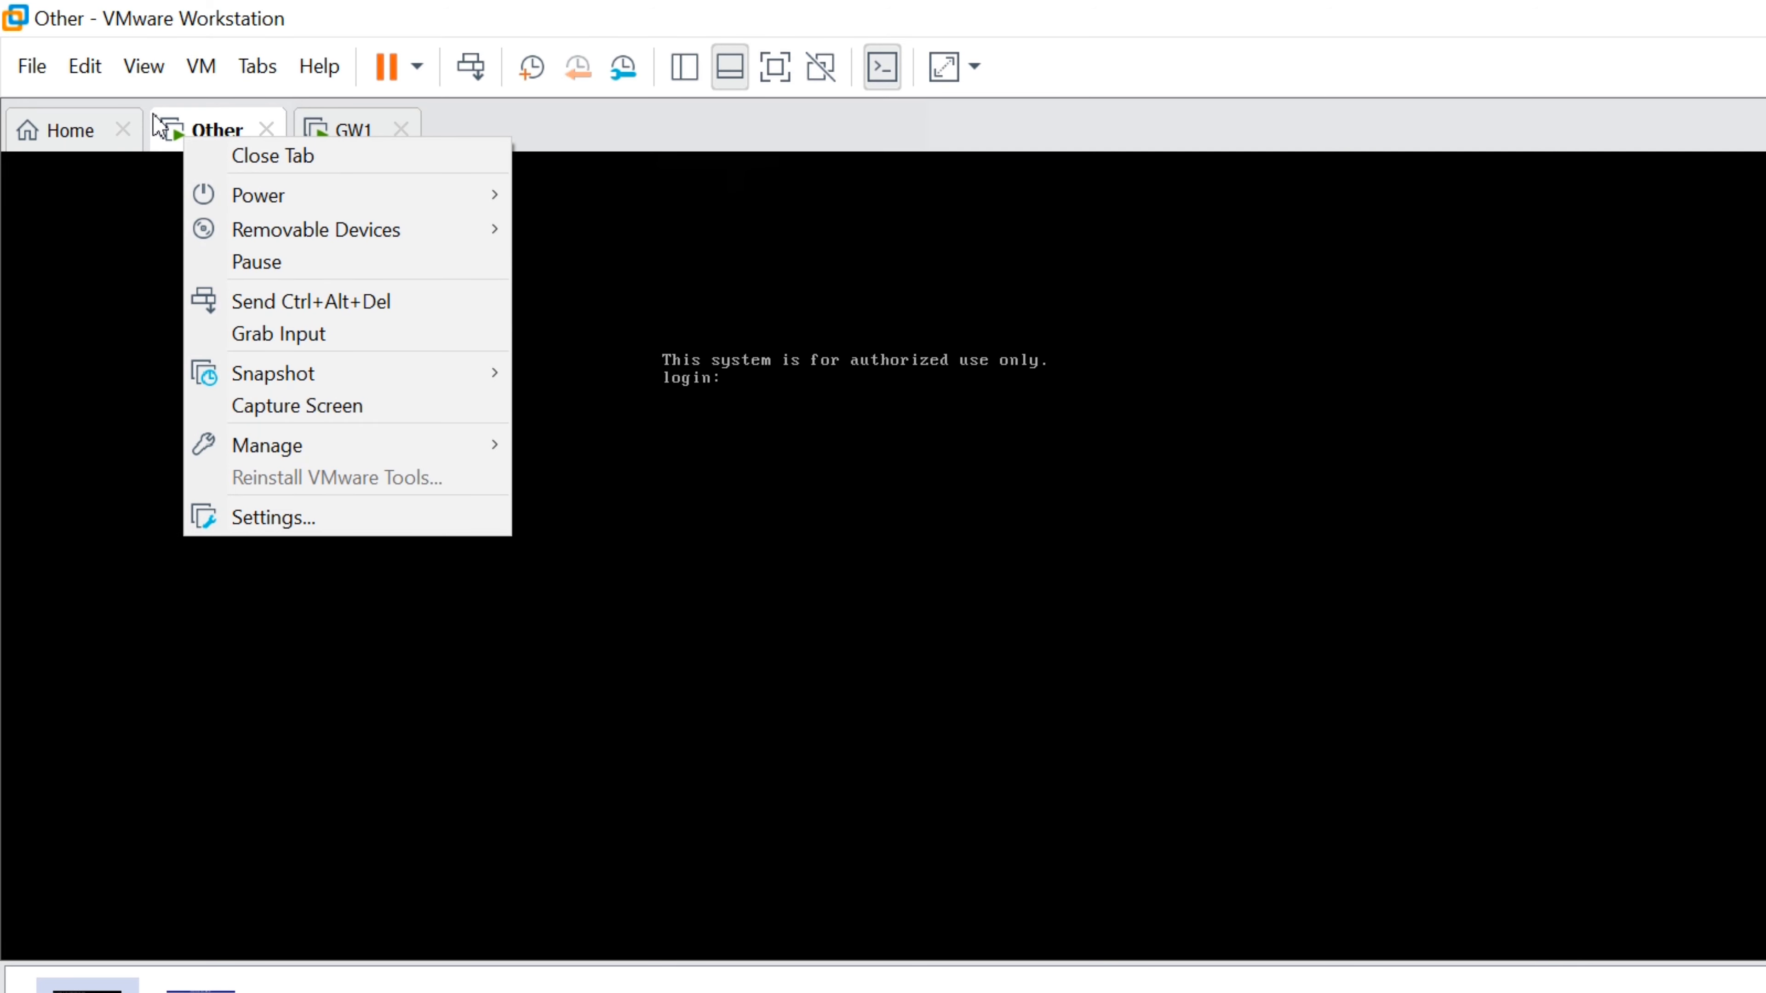
{"action": "mouse_move", "coordinate": [302, 189]}
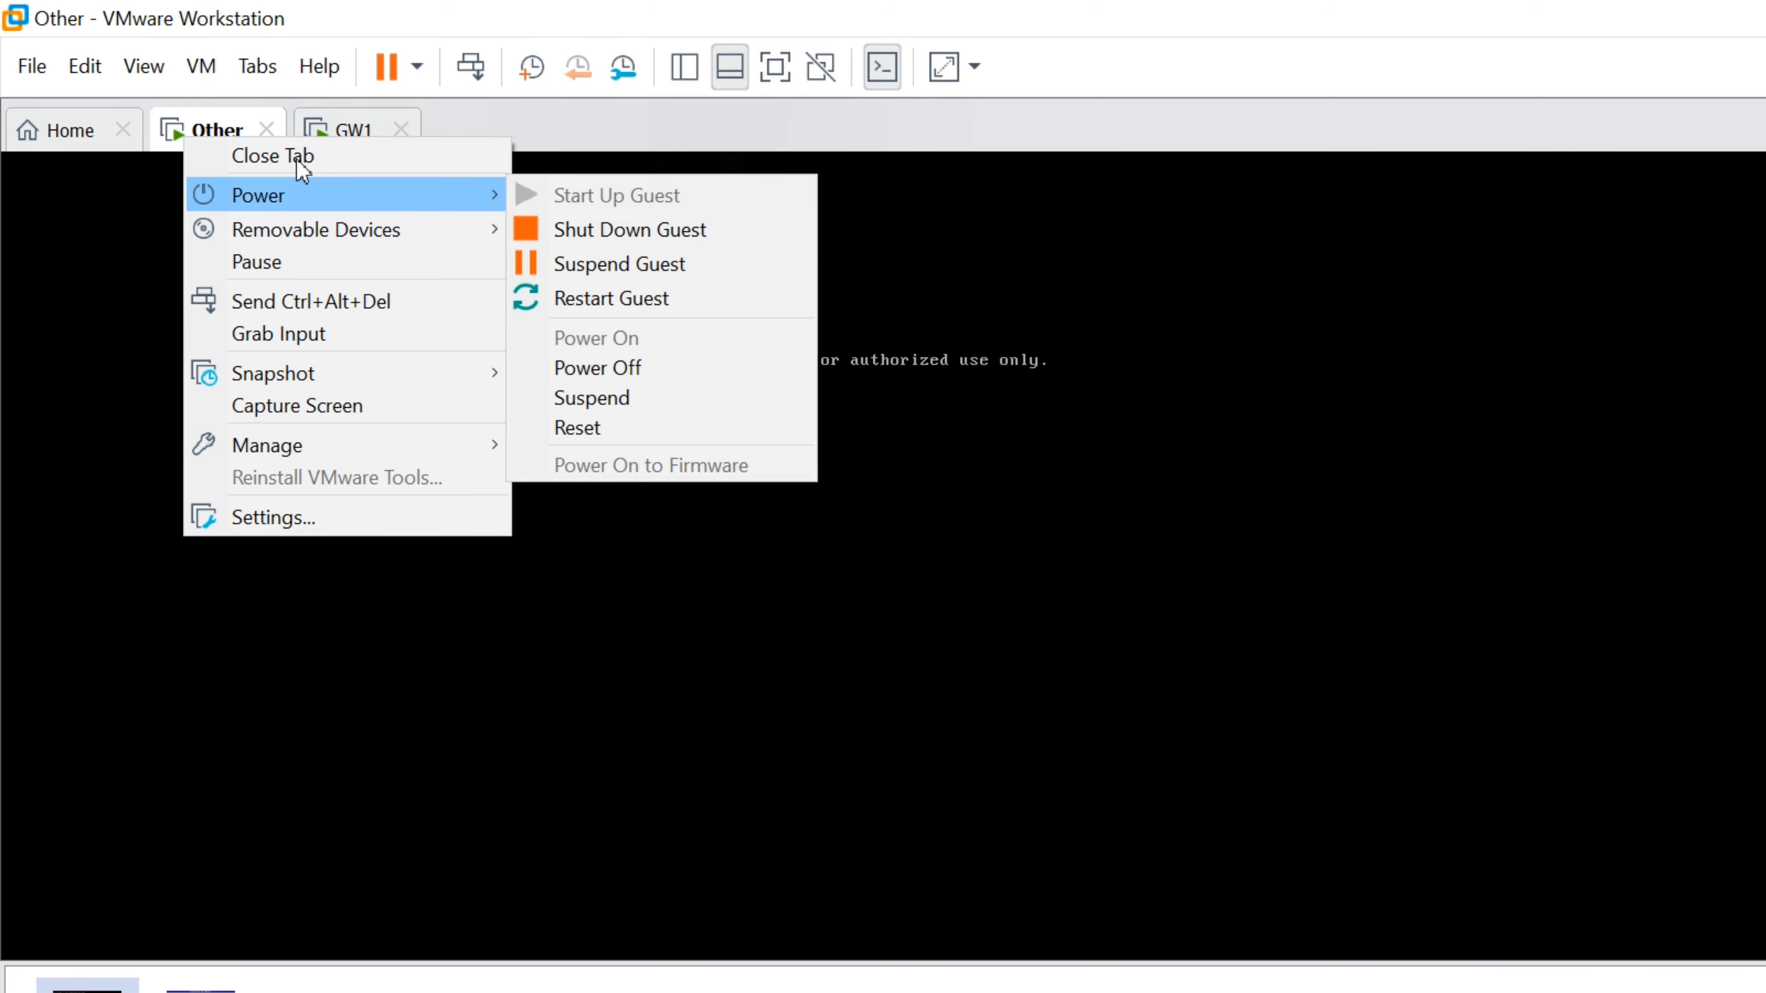
{"action": "left_click", "coordinate": [537, 308]}
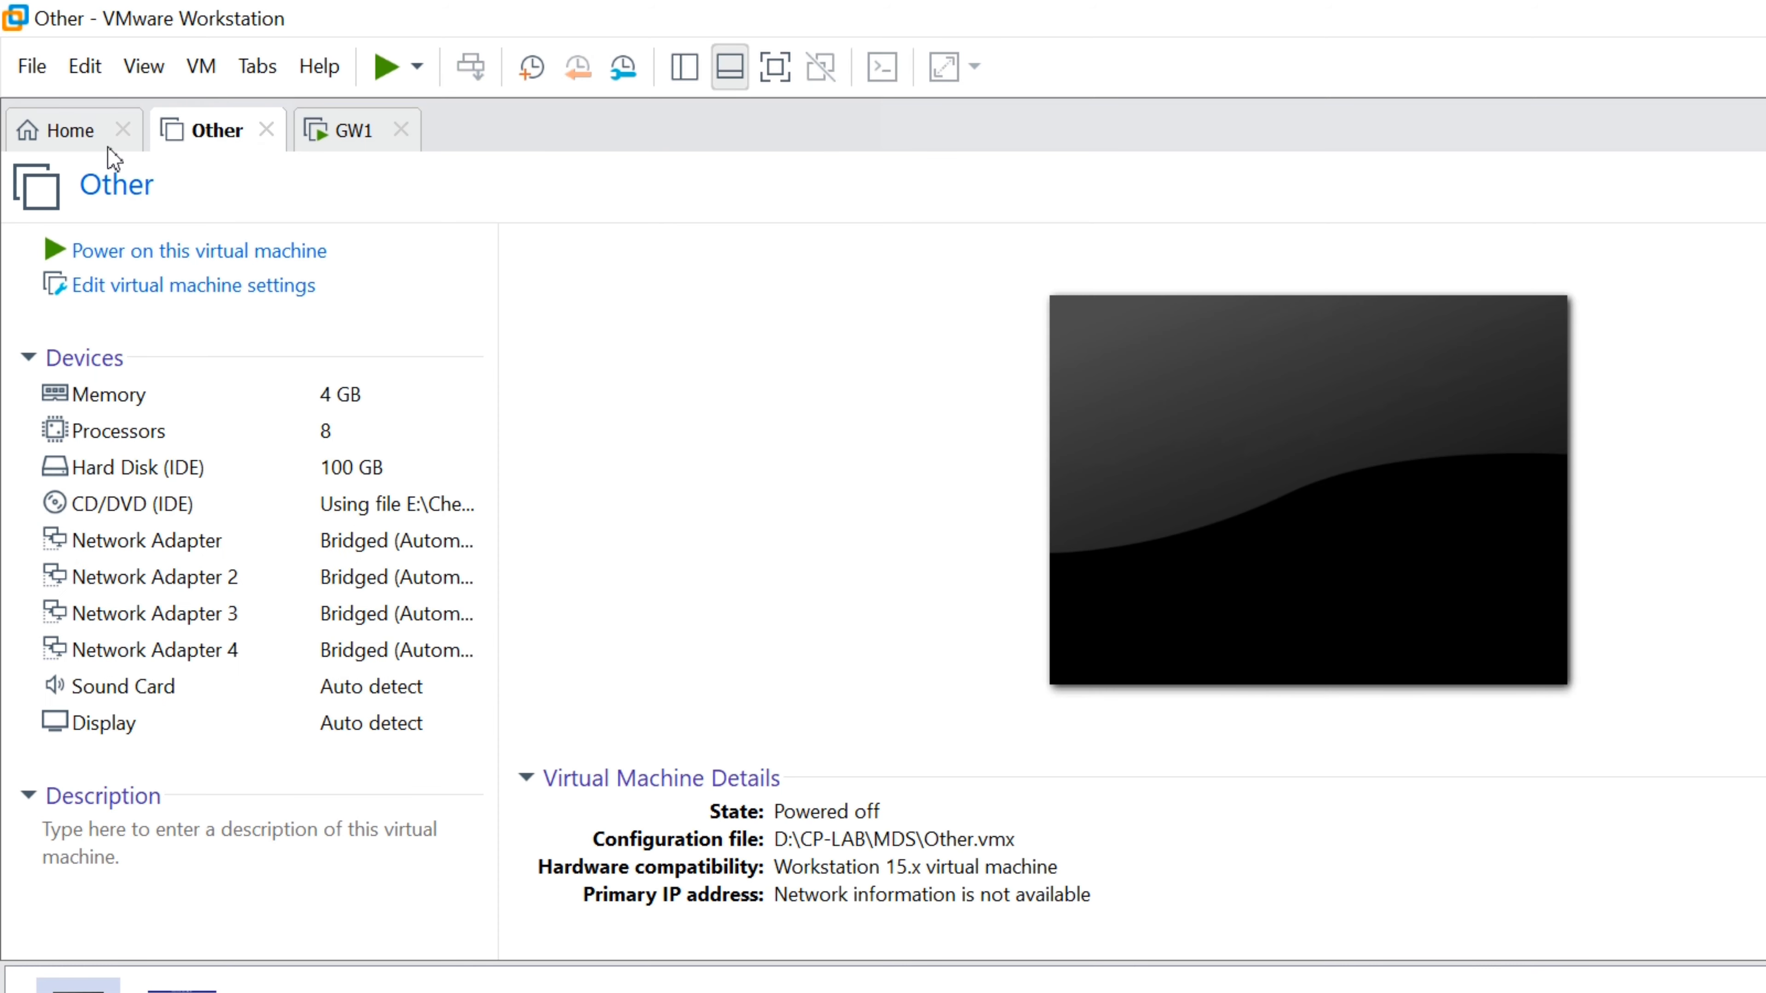
Change the Other VM's name to MDS under Options > General, then power it on
{"action": "right_click", "coordinate": [159, 111]}
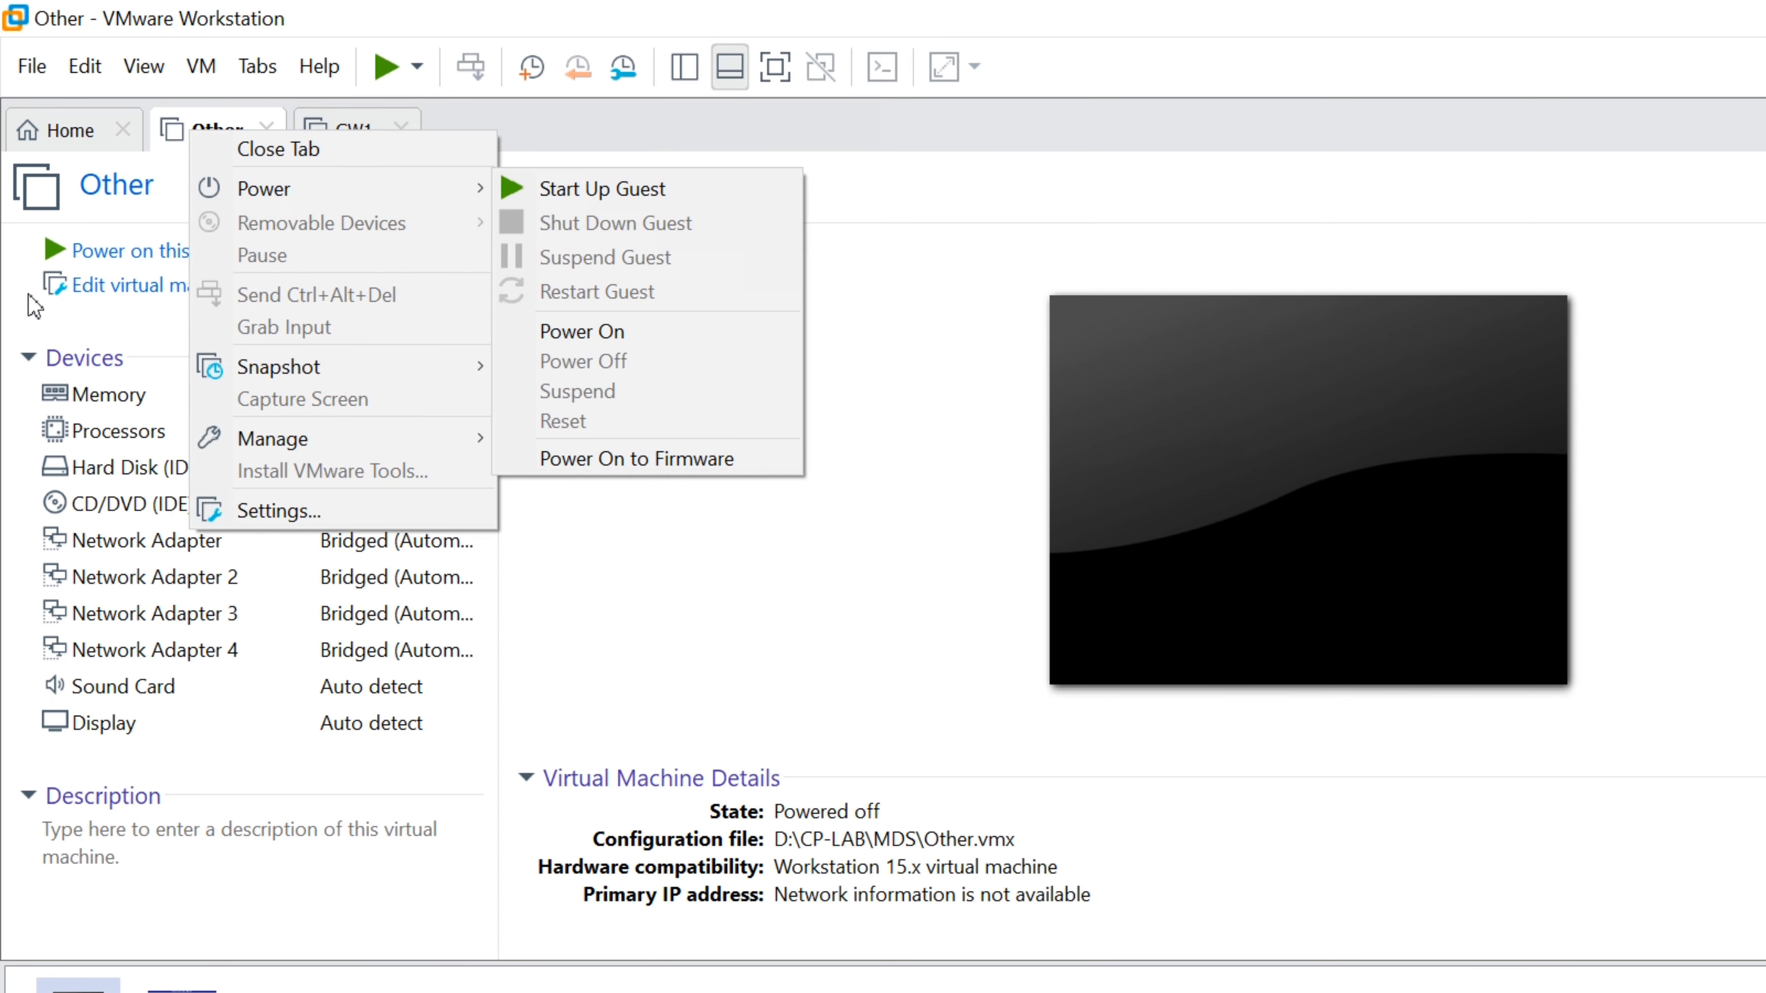
{"action": "left_click", "coordinate": [129, 251]}
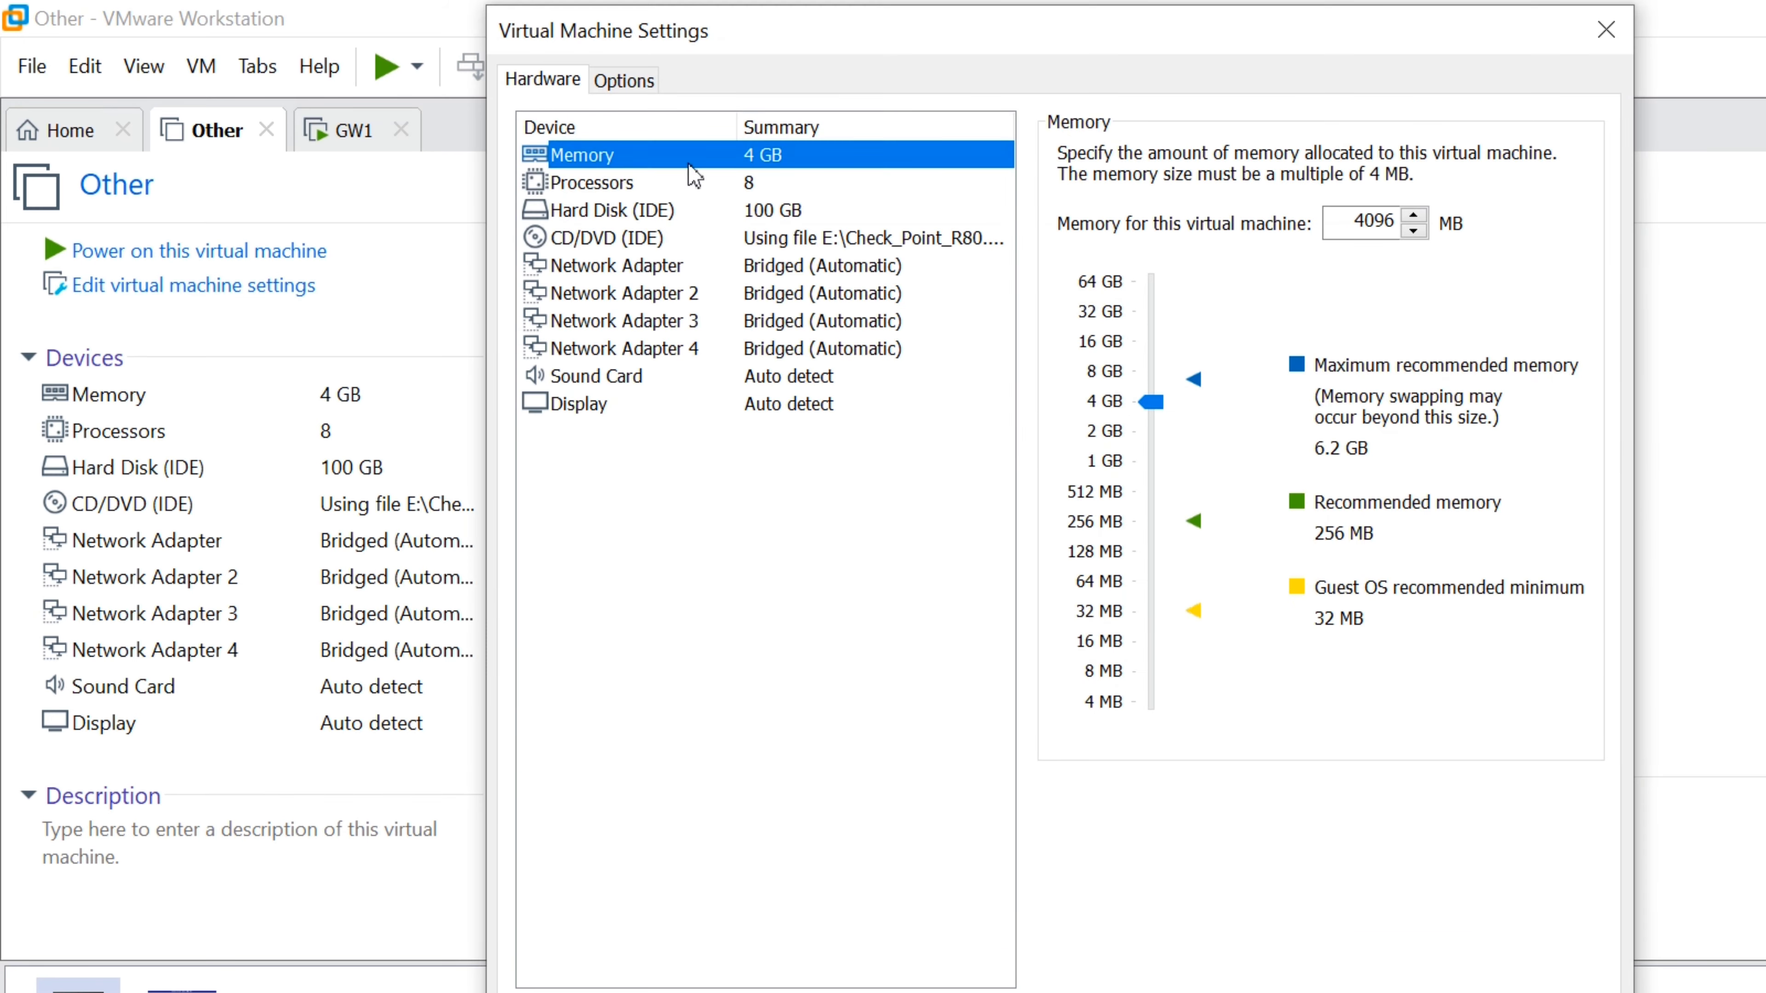
{"action": "key", "text": "ctrl+Tab"}
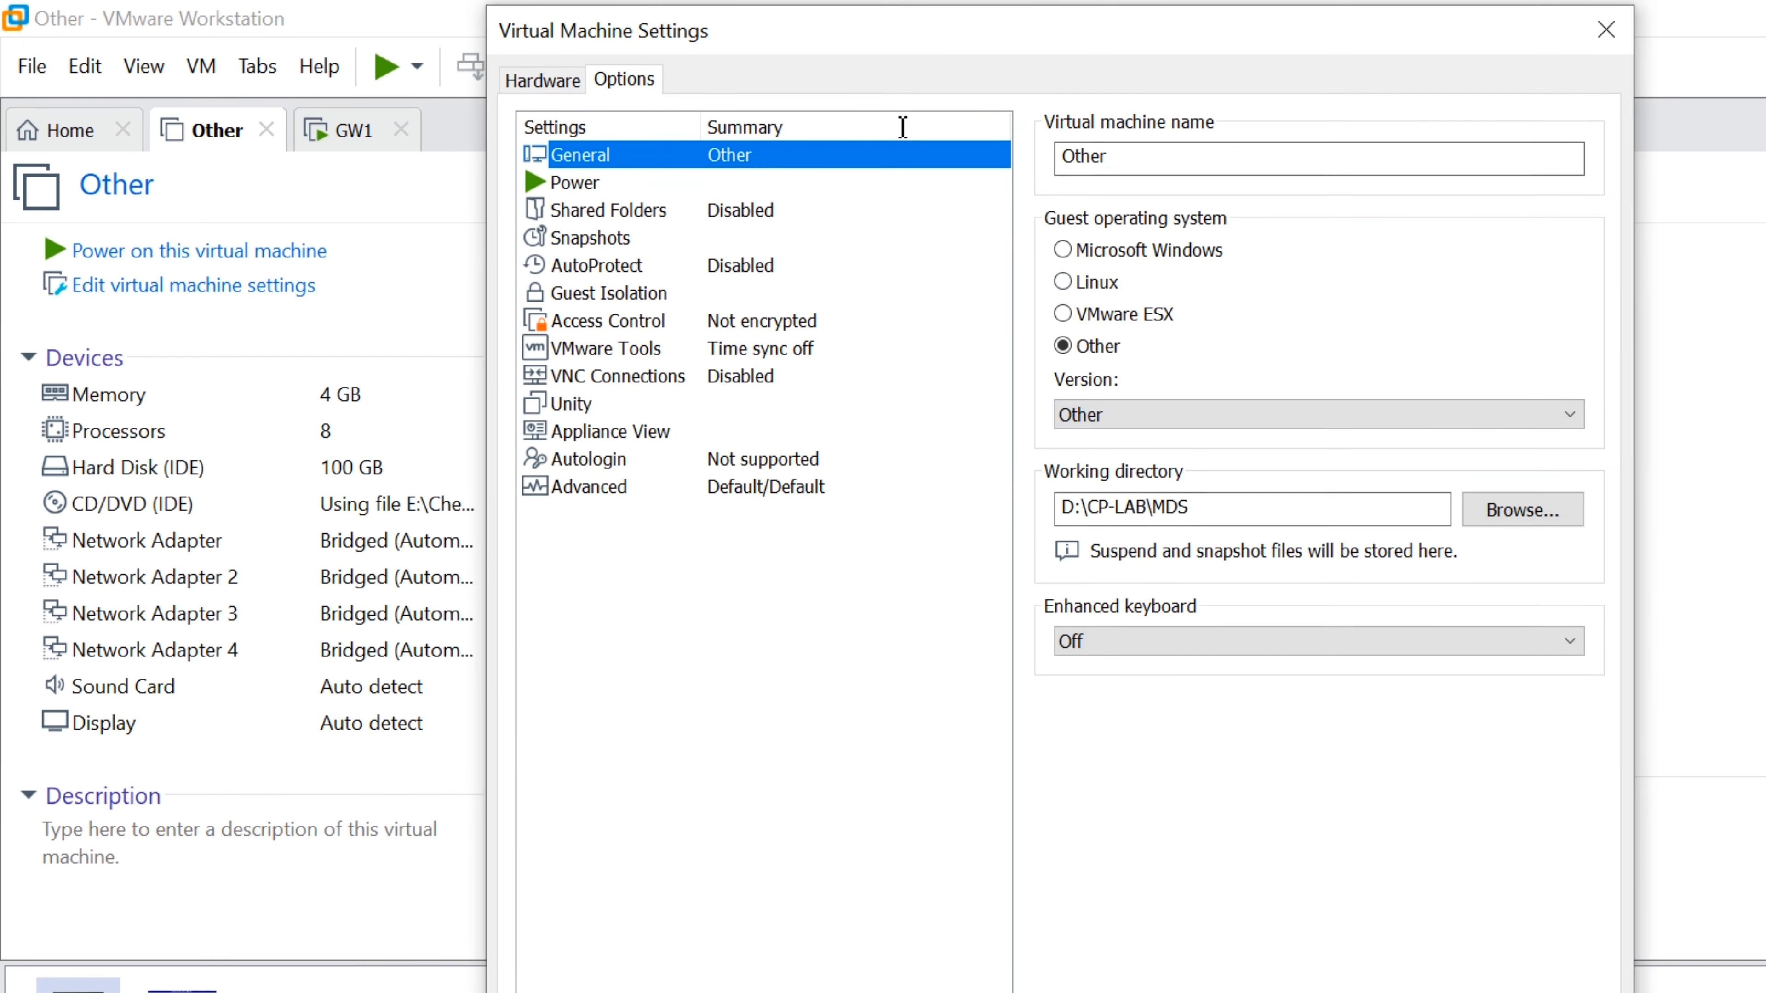
{"action": "type", "text": "MDS"}
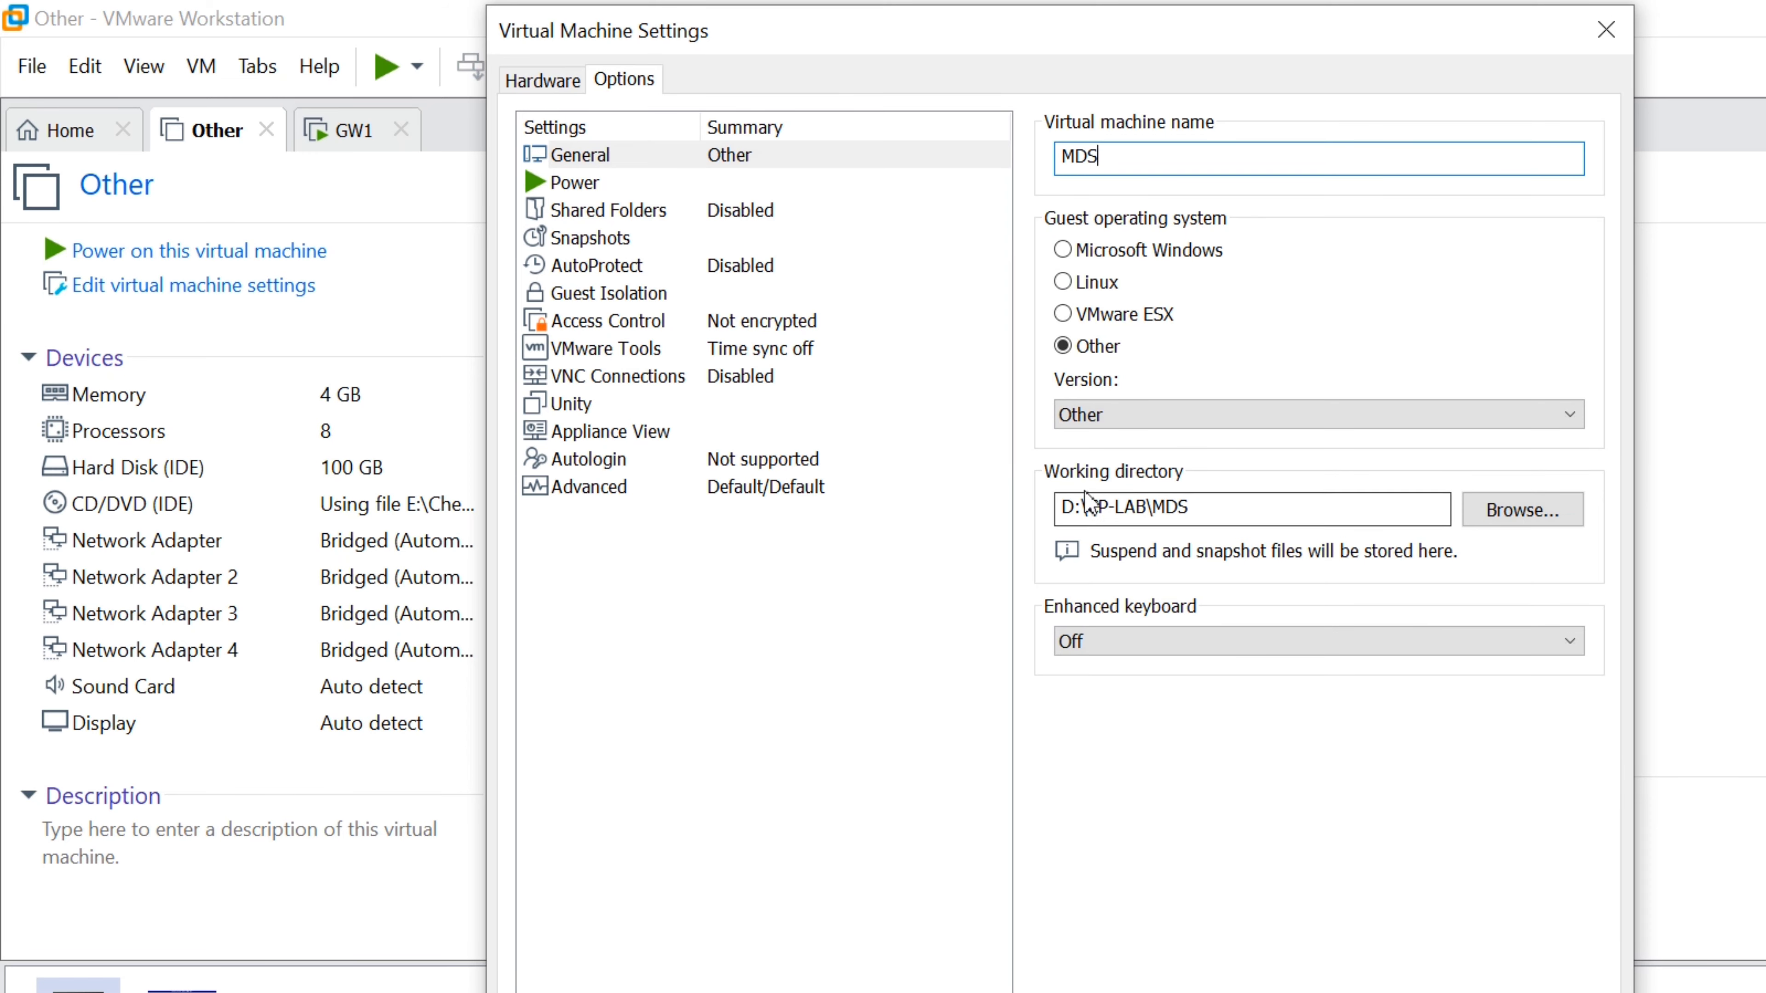
{"action": "key", "text": "Return"}
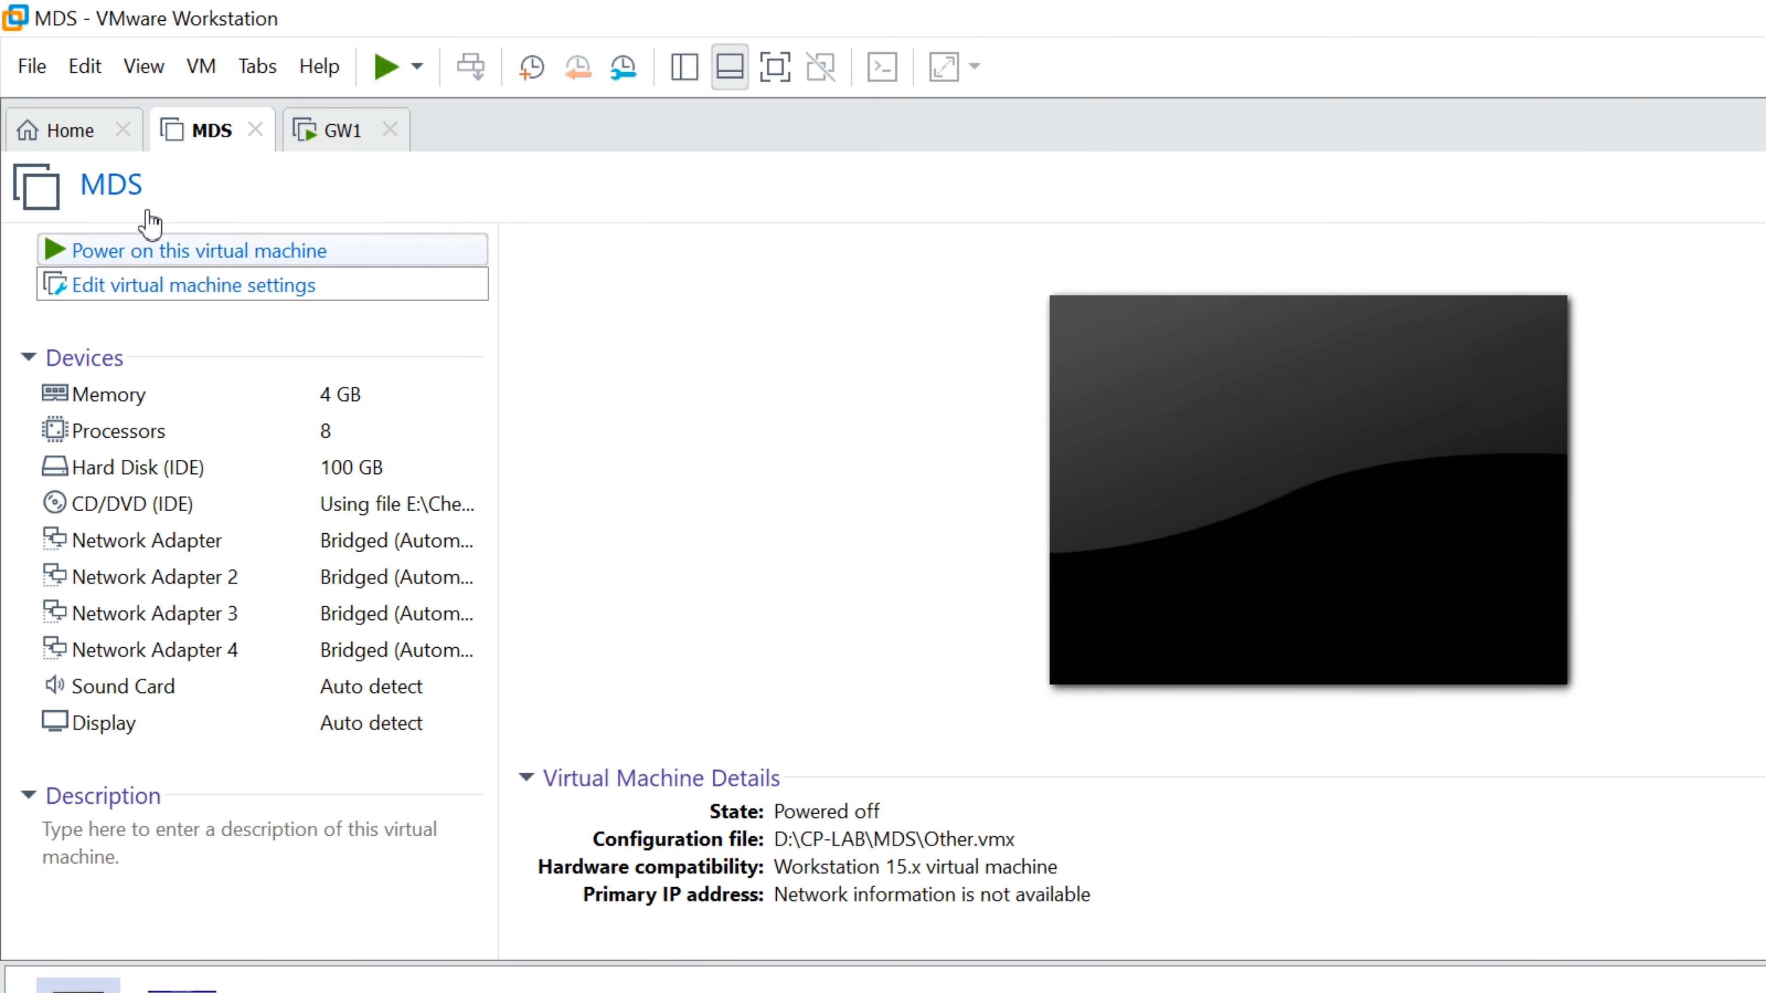
{"action": "left_click", "coordinate": [150, 251]}
Watch GW1's package installation reach 92%, then display the MDS console at its login prompt
{"action": "left_click", "coordinate": [279, 131]}
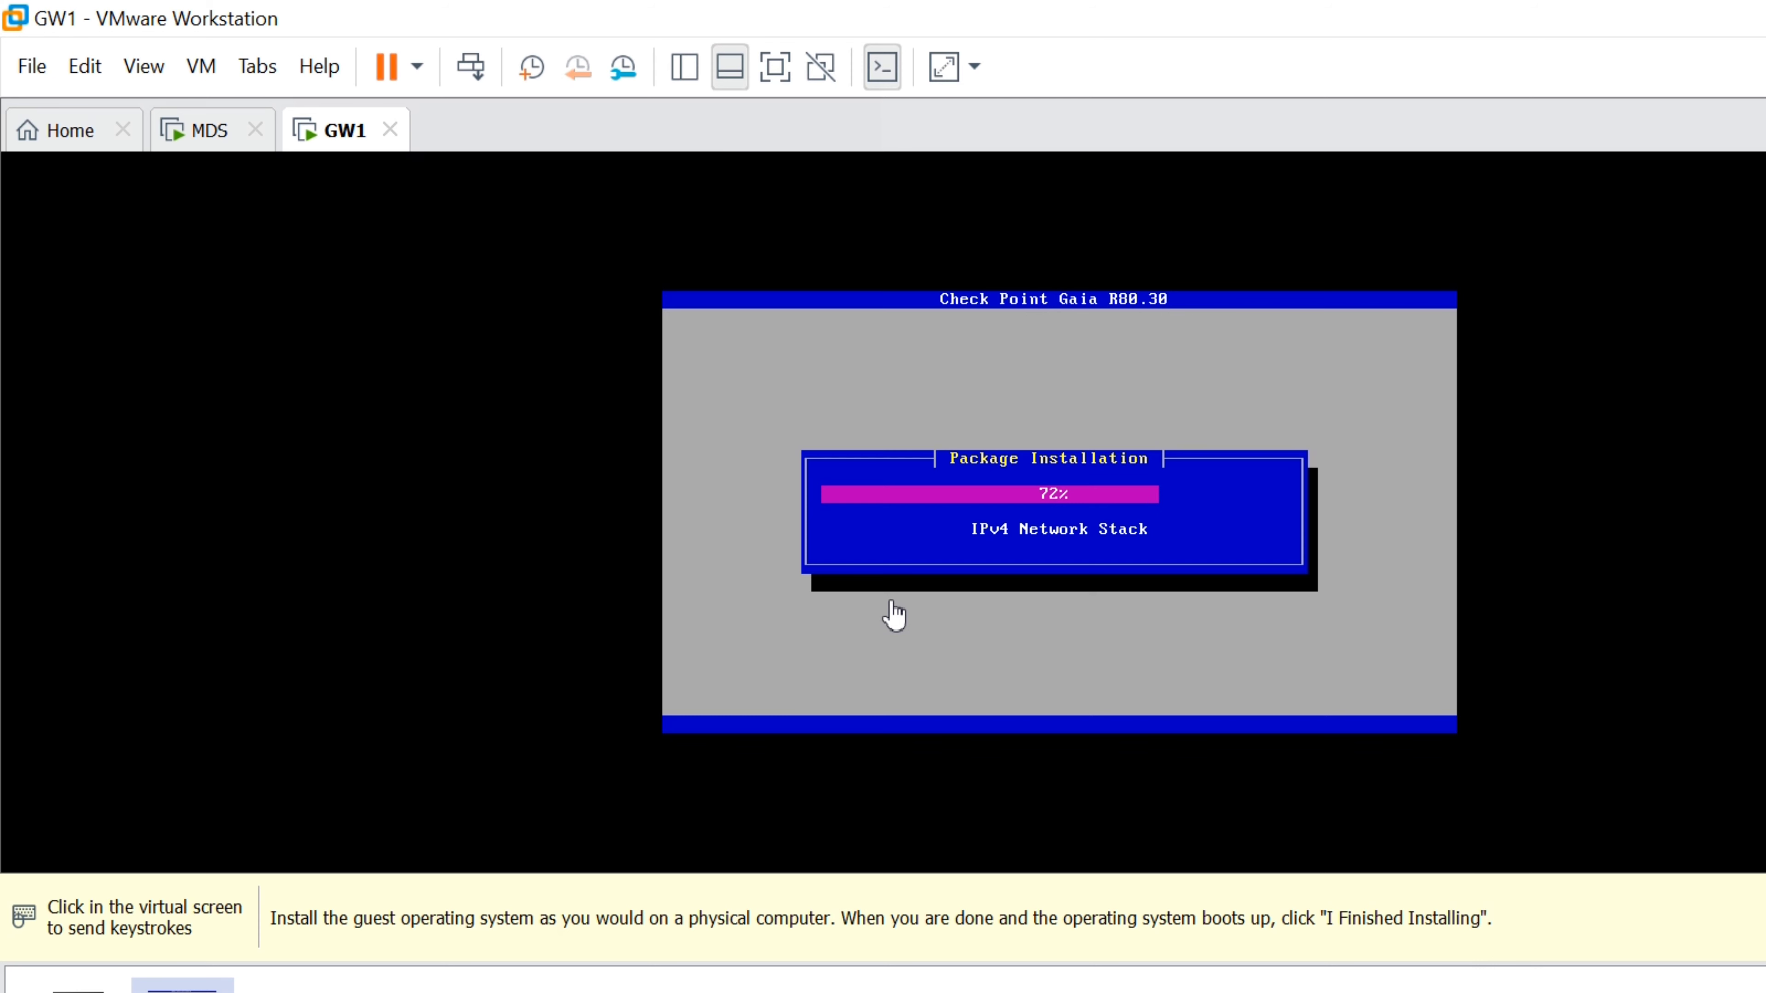
{"action": "left_click", "coordinate": [1764, 918]}
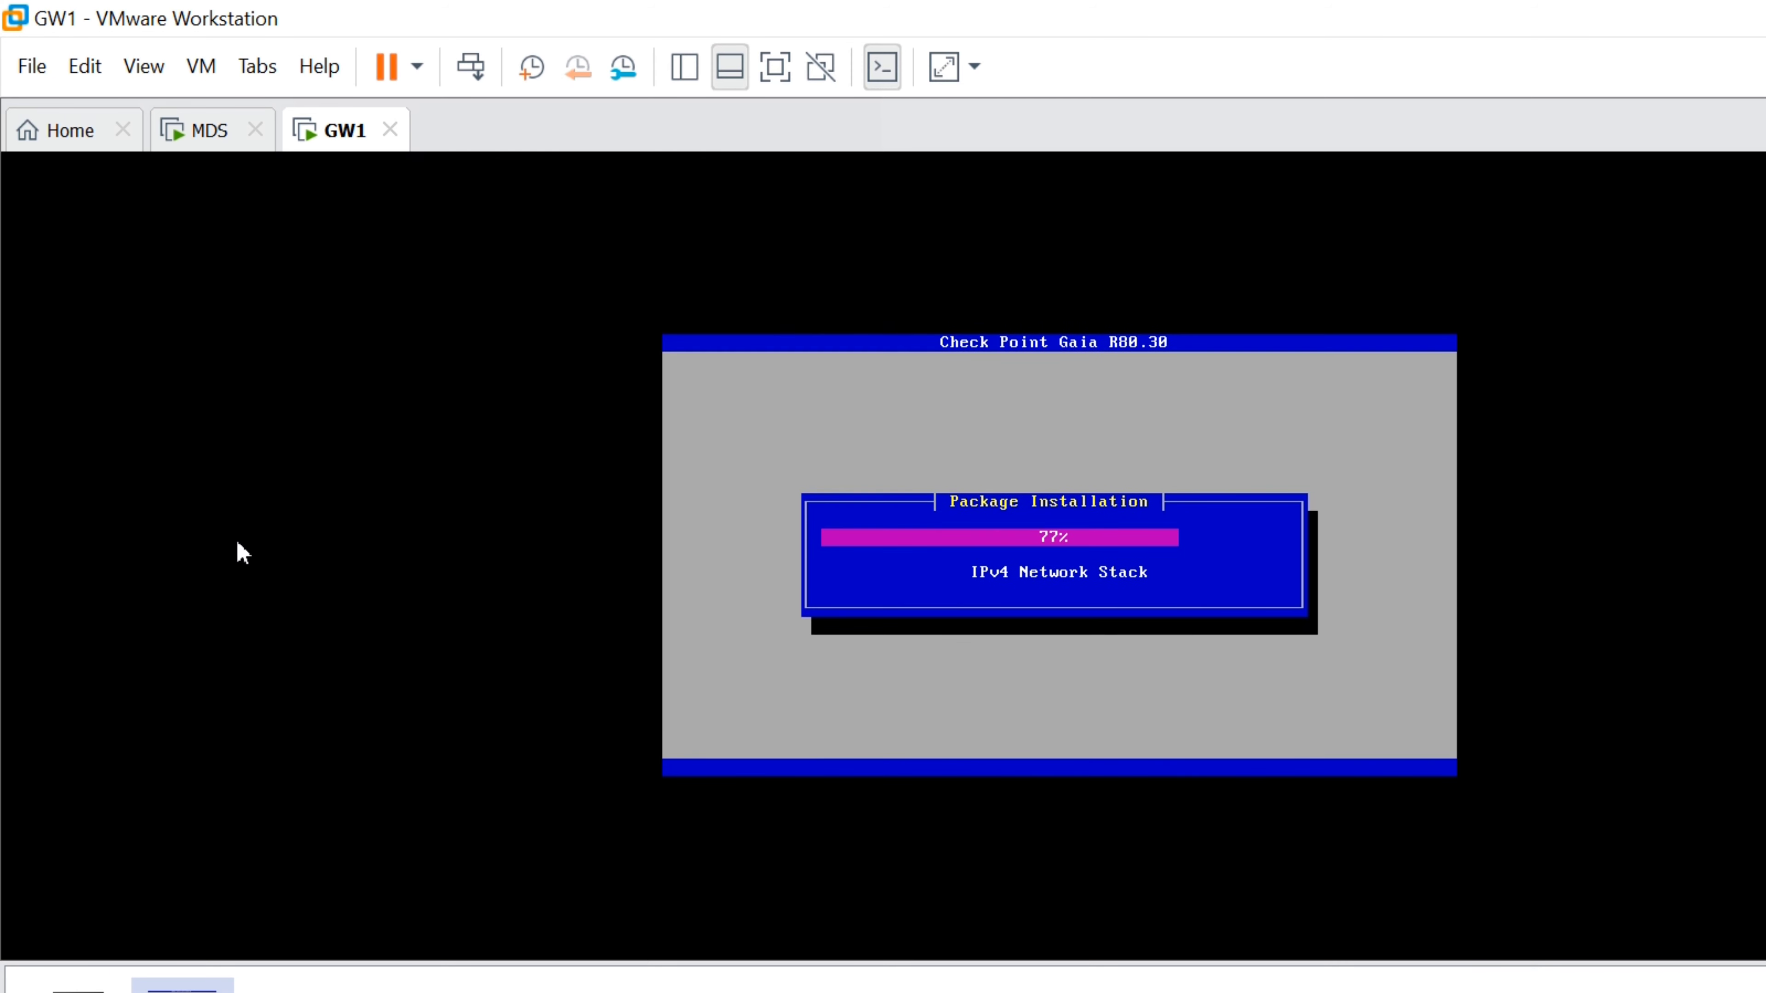
{"action": "left_click", "coordinate": [181, 129]}
{"action": "left_click", "coordinate": [333, 130]}
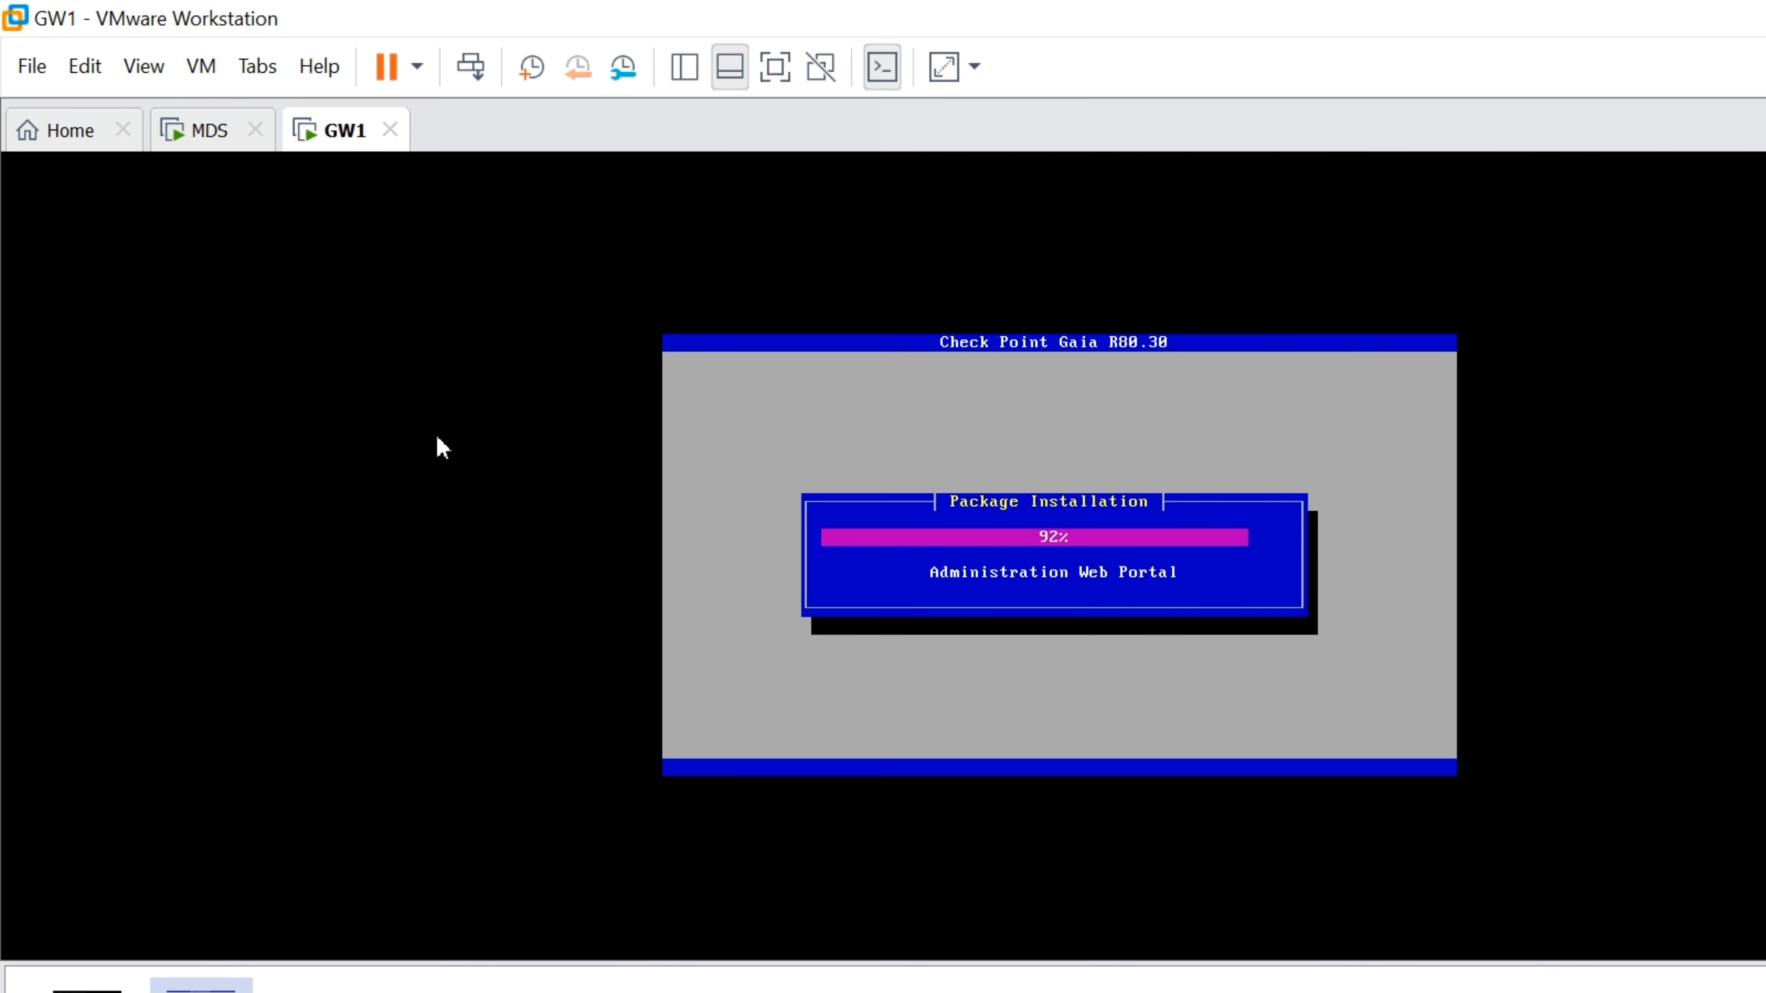
{"action": "left_click", "coordinate": [190, 141]}
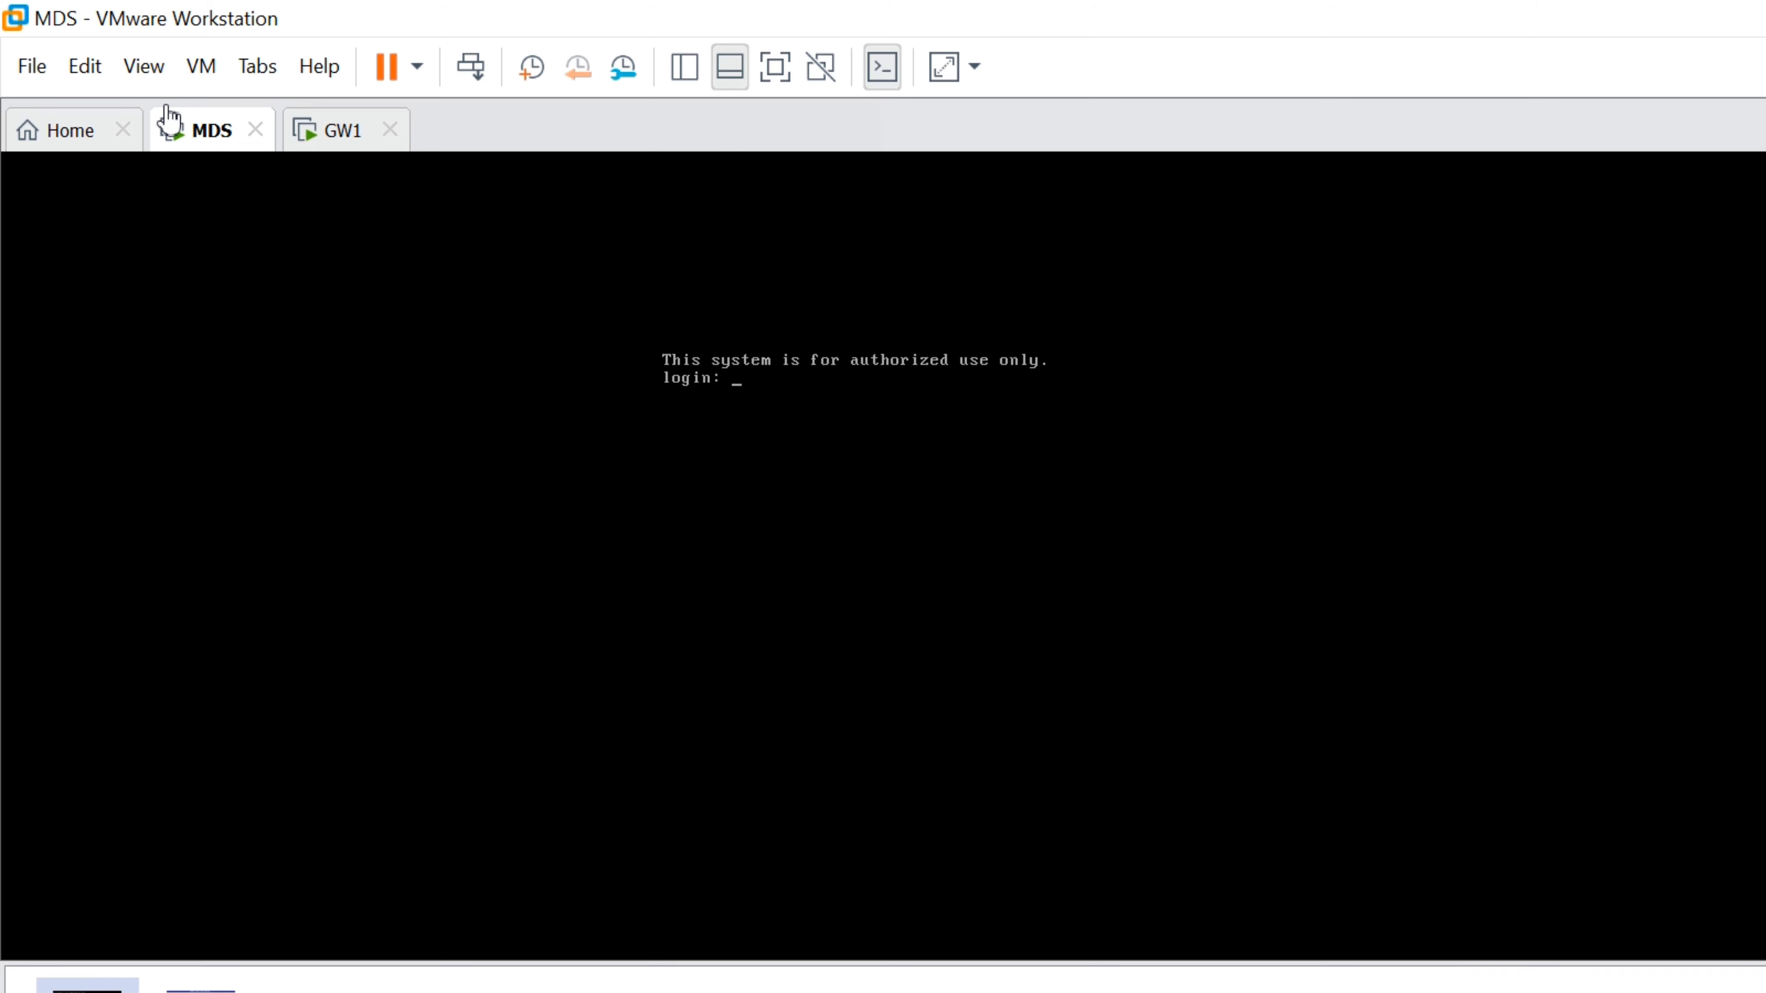
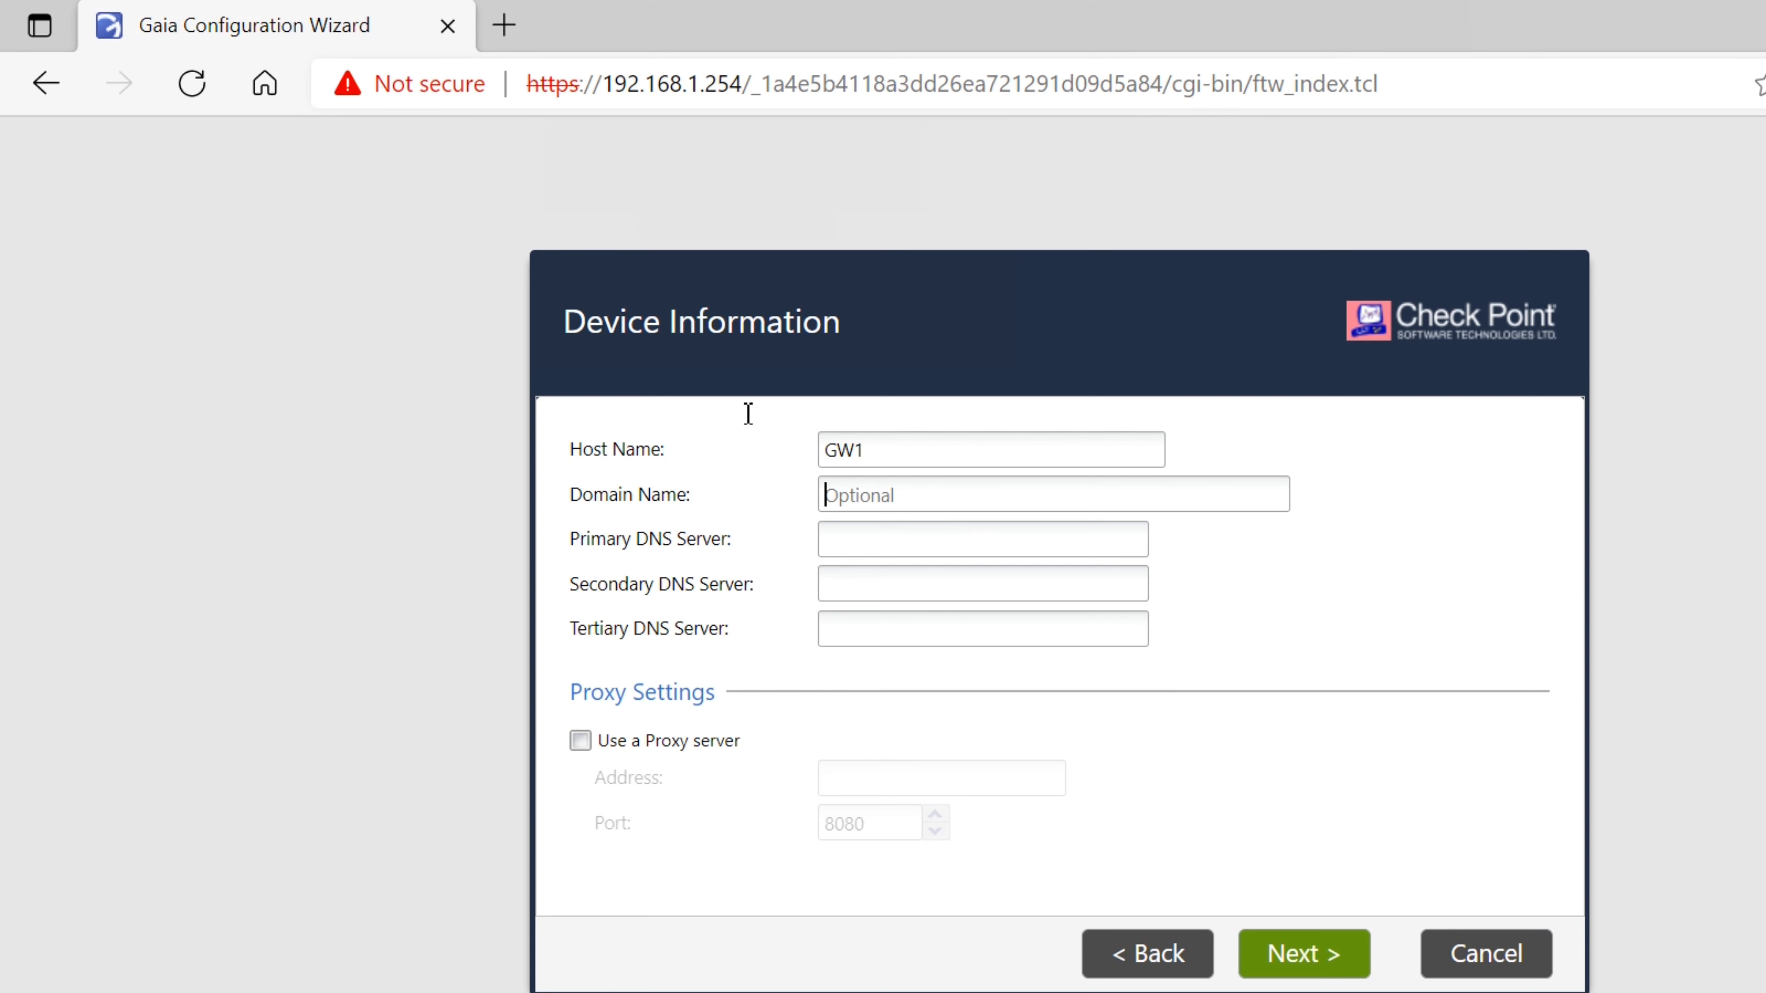
Enter domain firewallgyaan.com, then accept the device information and date settings
{"action": "type", "text": "firewallgyaan.com"}
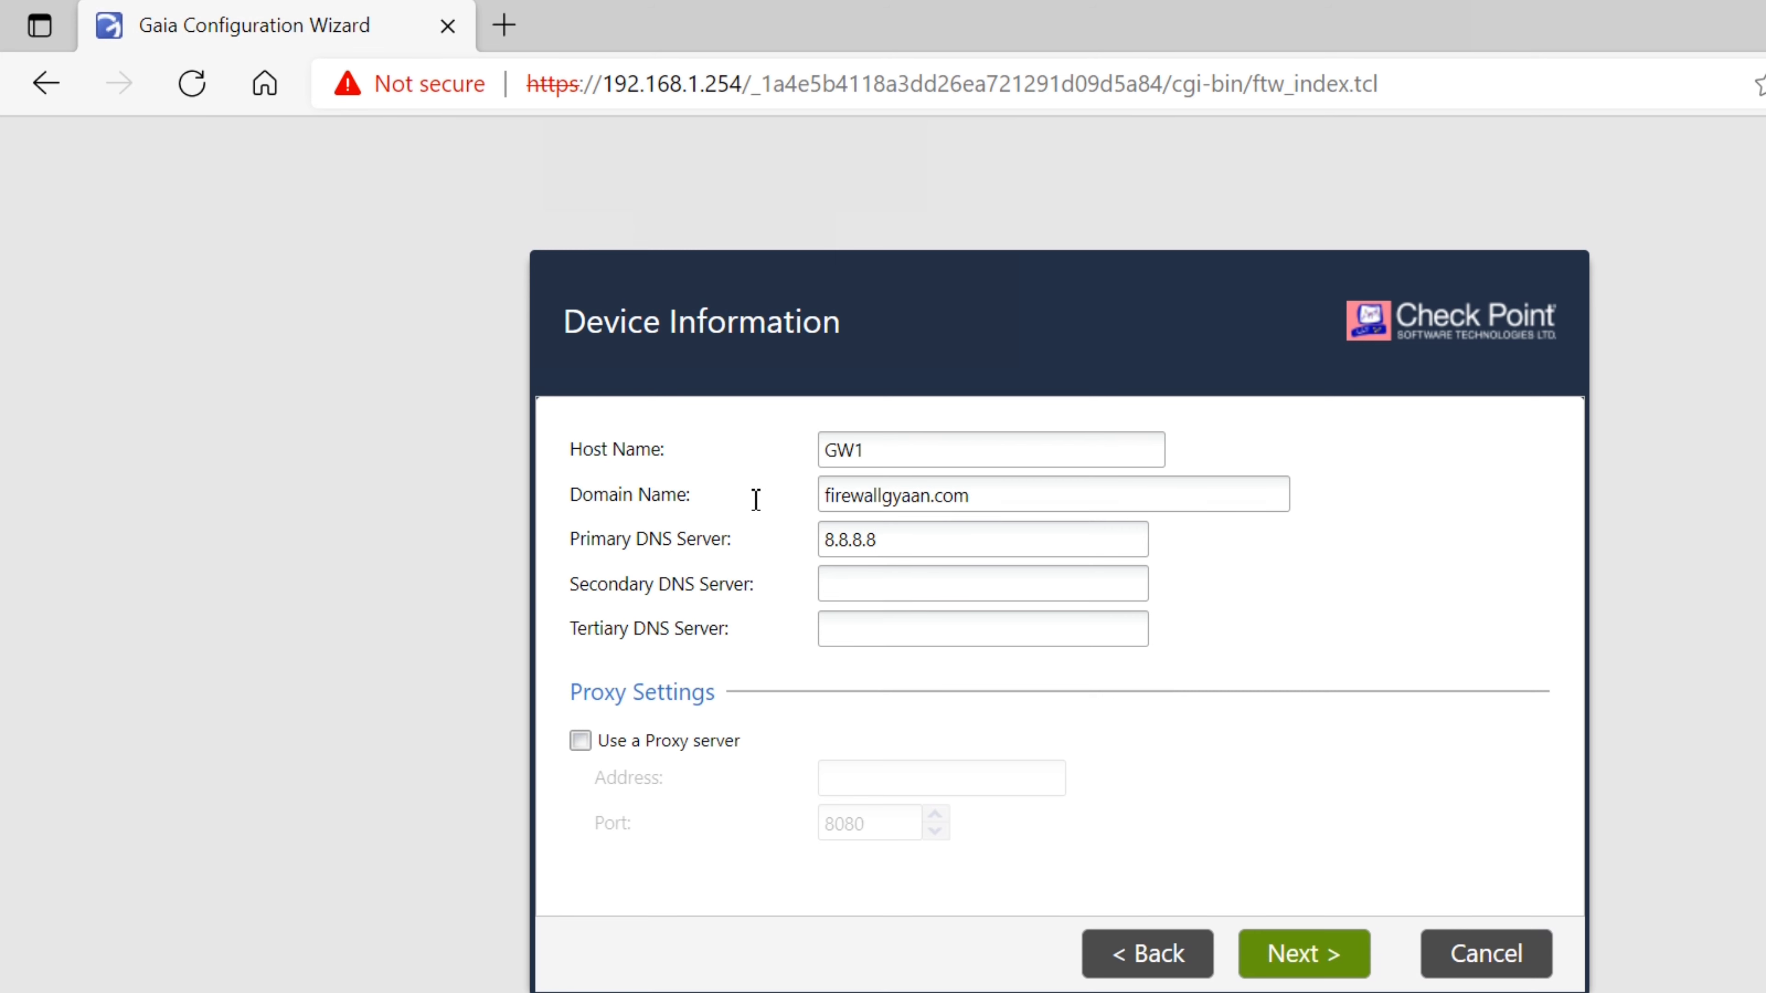
{"action": "key", "text": "Return"}
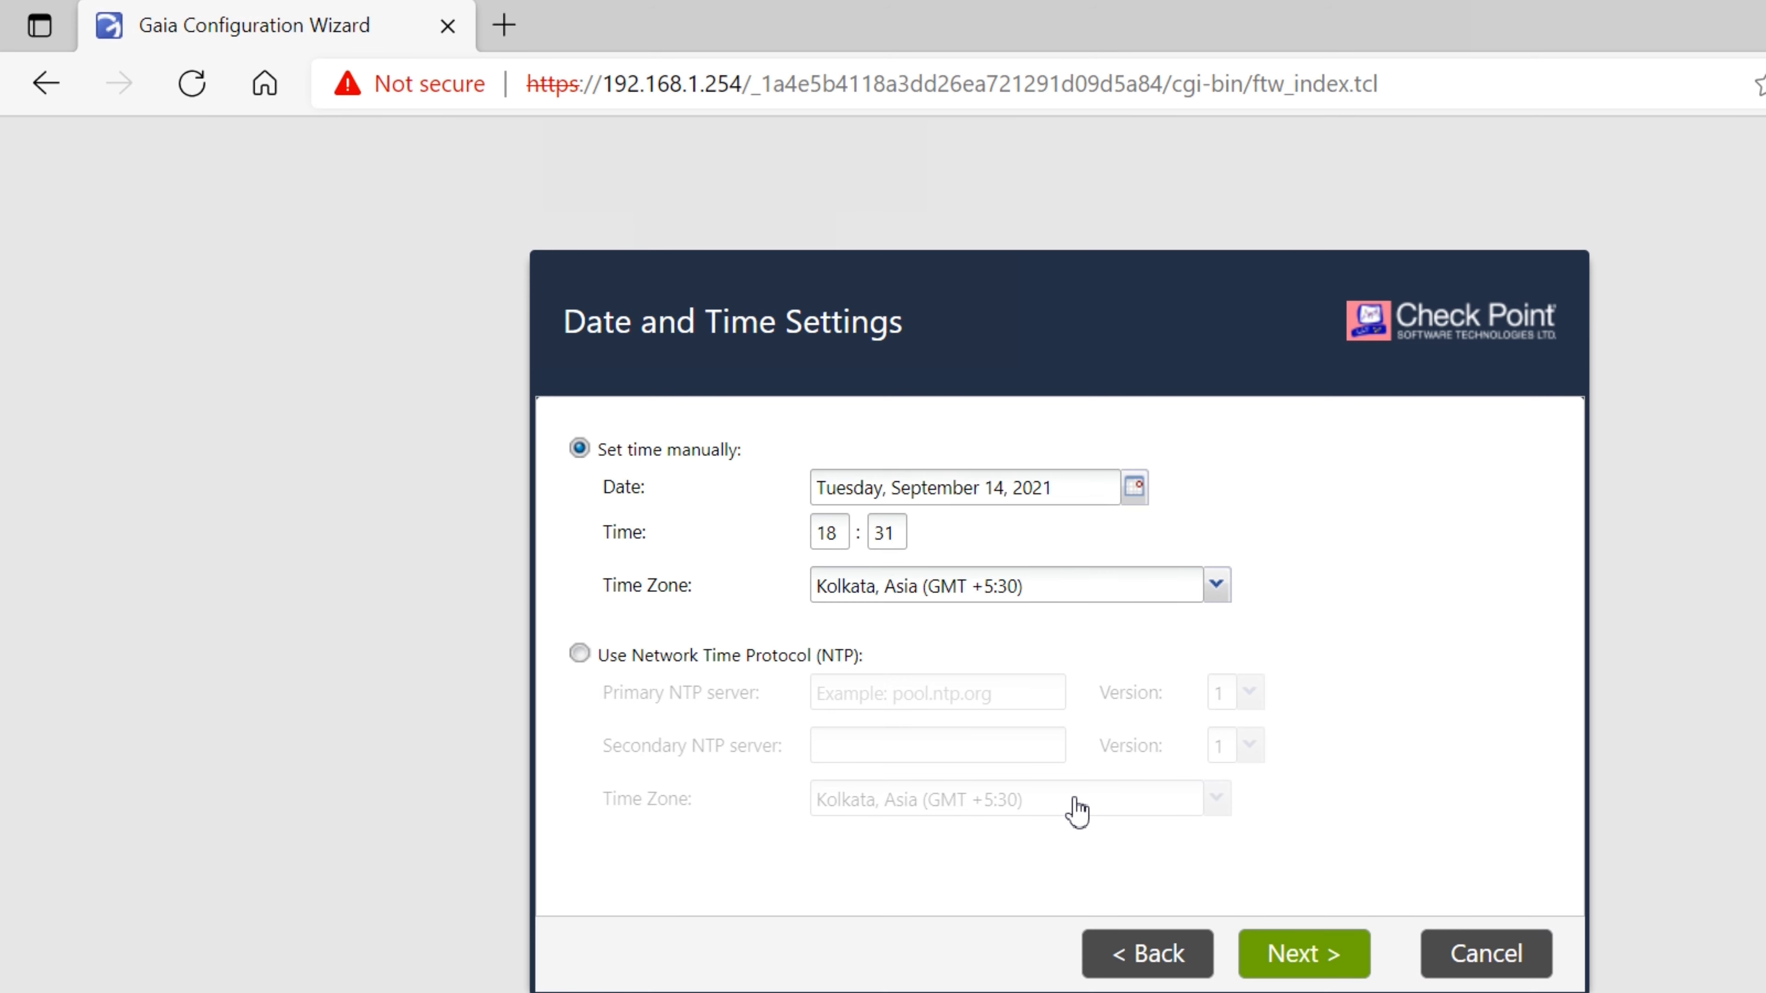
{"action": "key", "text": "Return"}
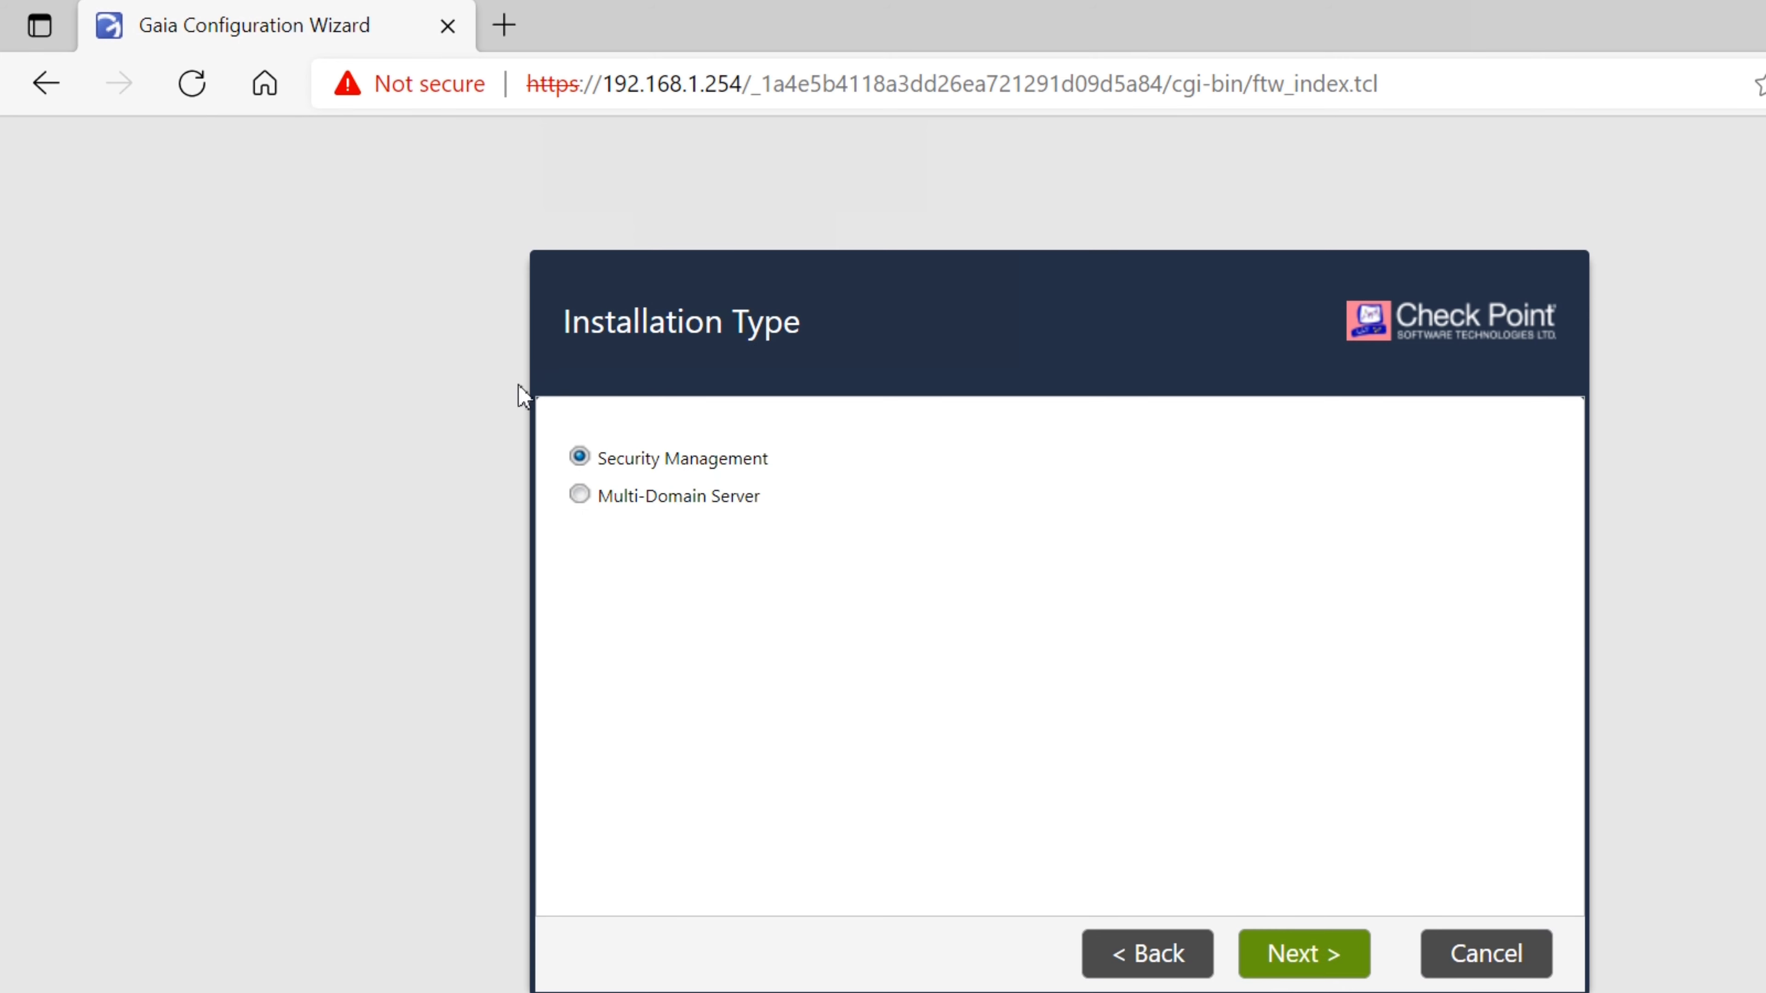
Choose Primary Multi-Domain Server, keep eth0, any-host GUI clients and Gaia admin, then finish
{"action": "key", "text": "Down"}
{"action": "key", "text": "Return"}
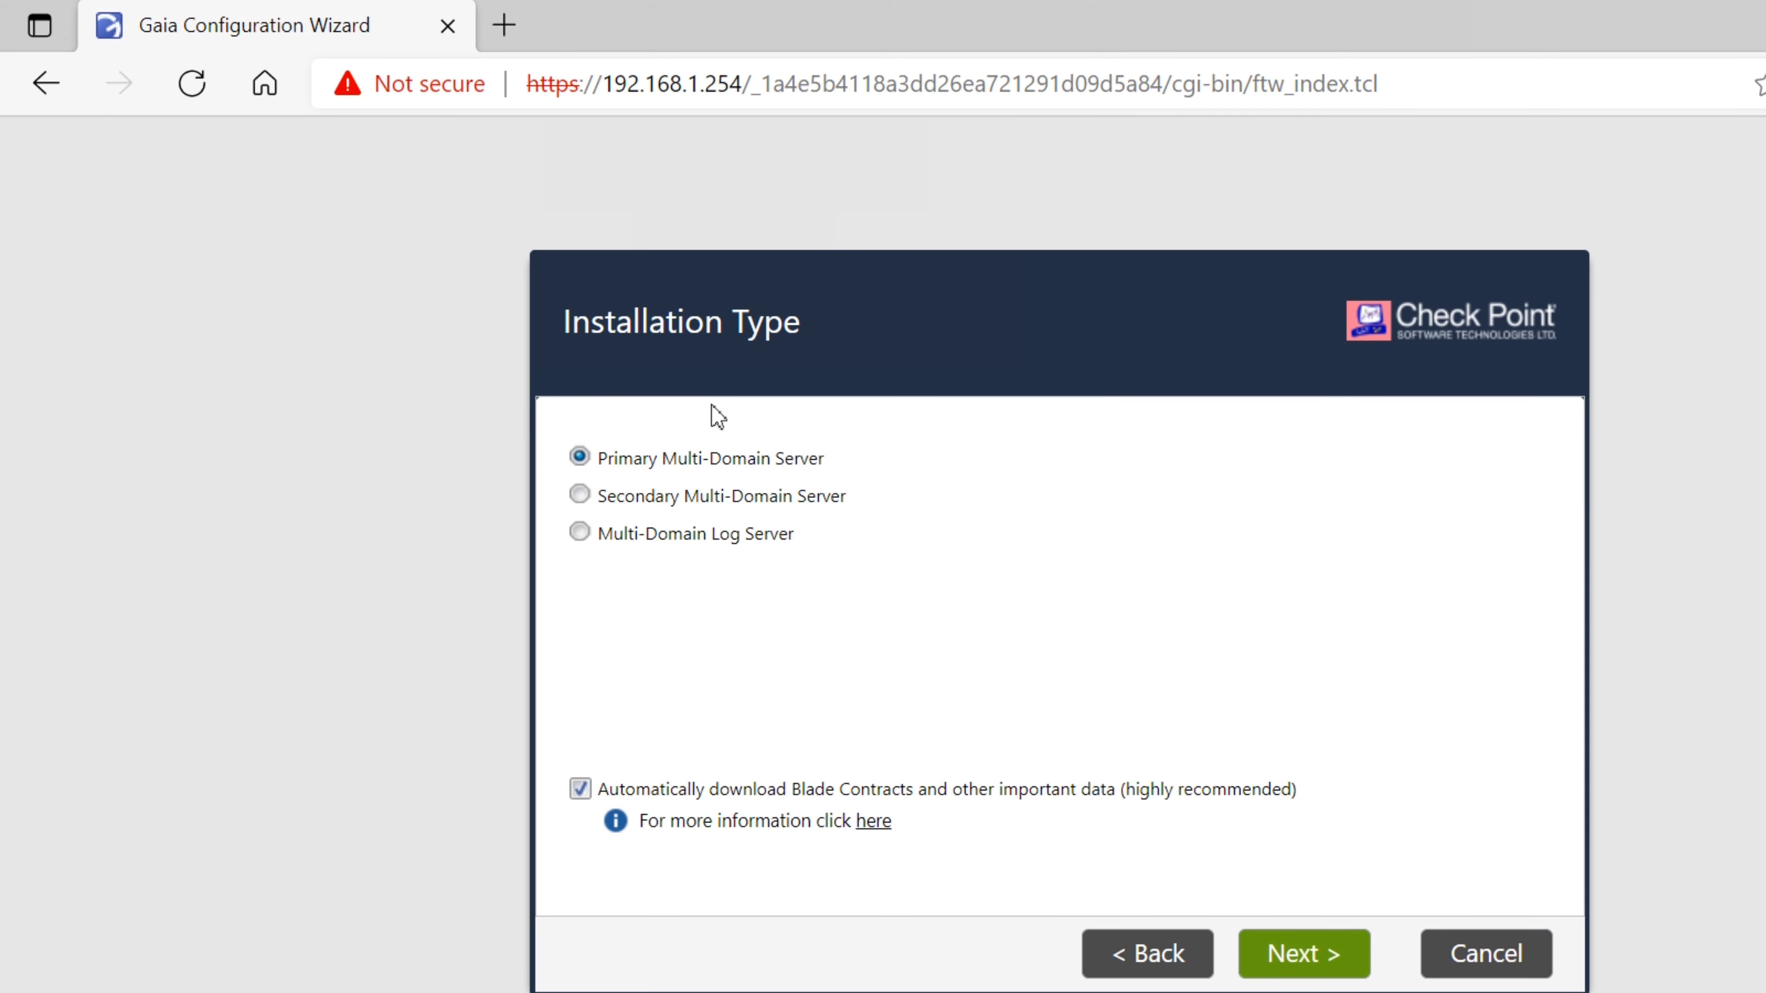
{"action": "key", "text": "Return"}
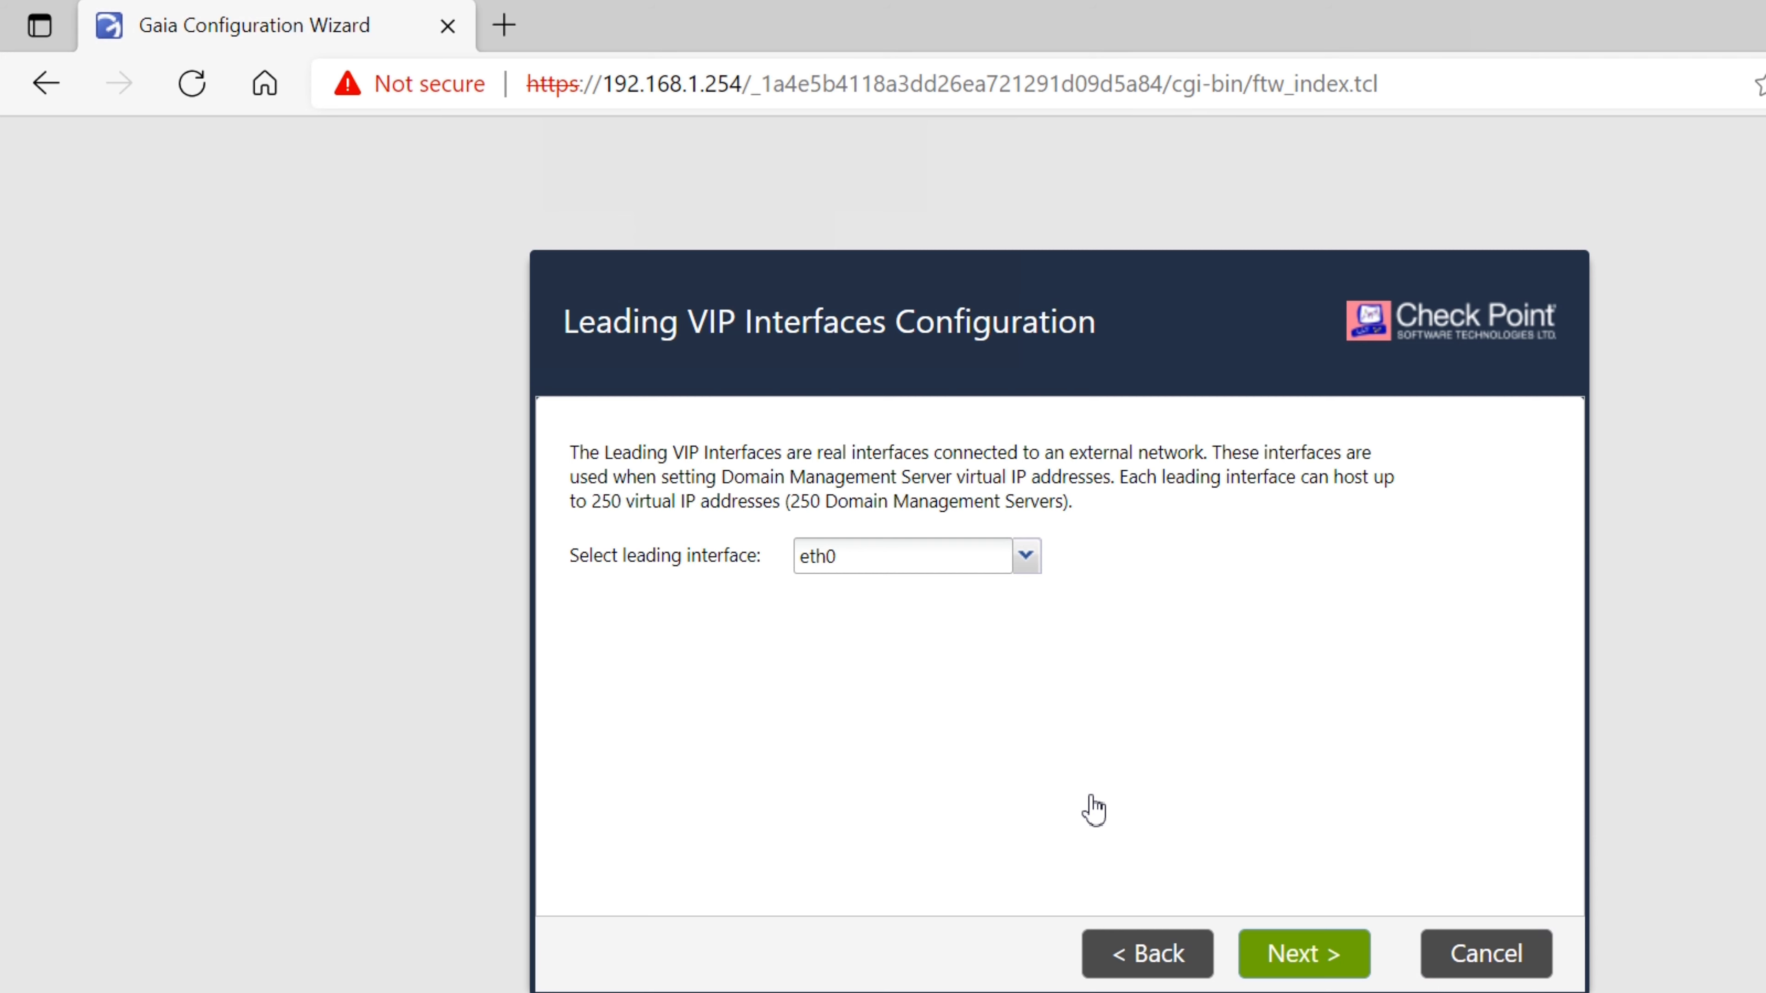
{"action": "key", "text": "Return"}
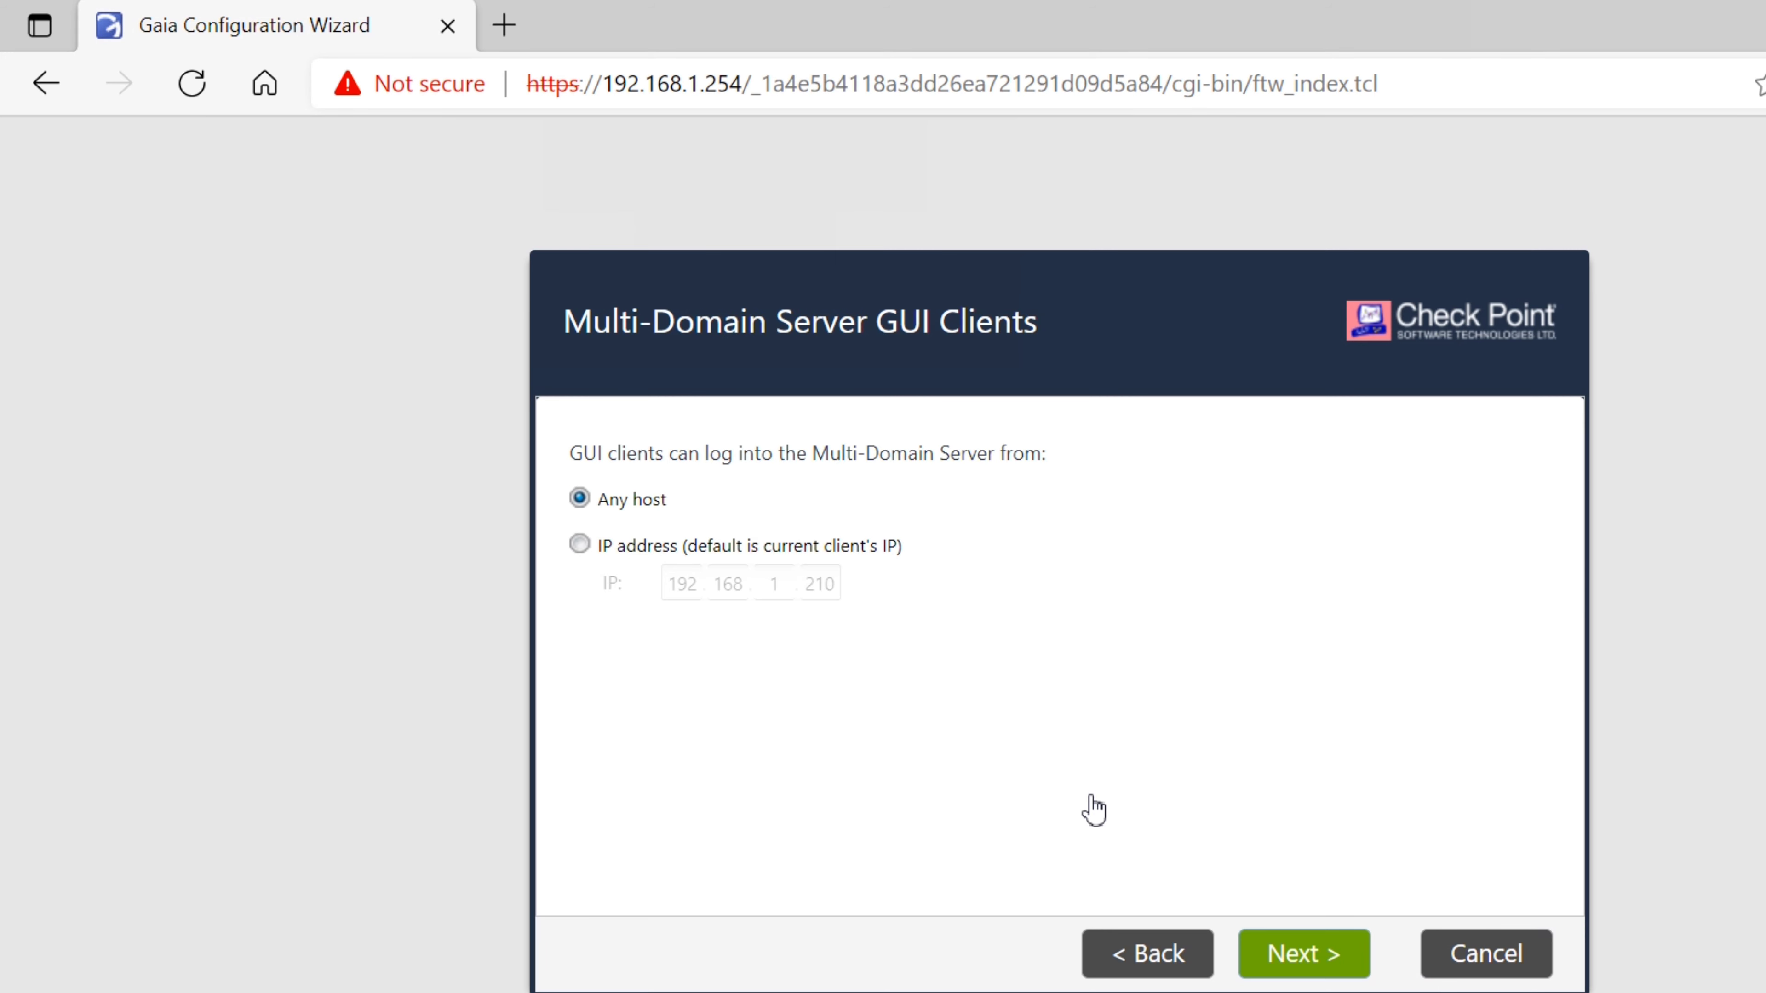
{"action": "key", "text": "Return"}
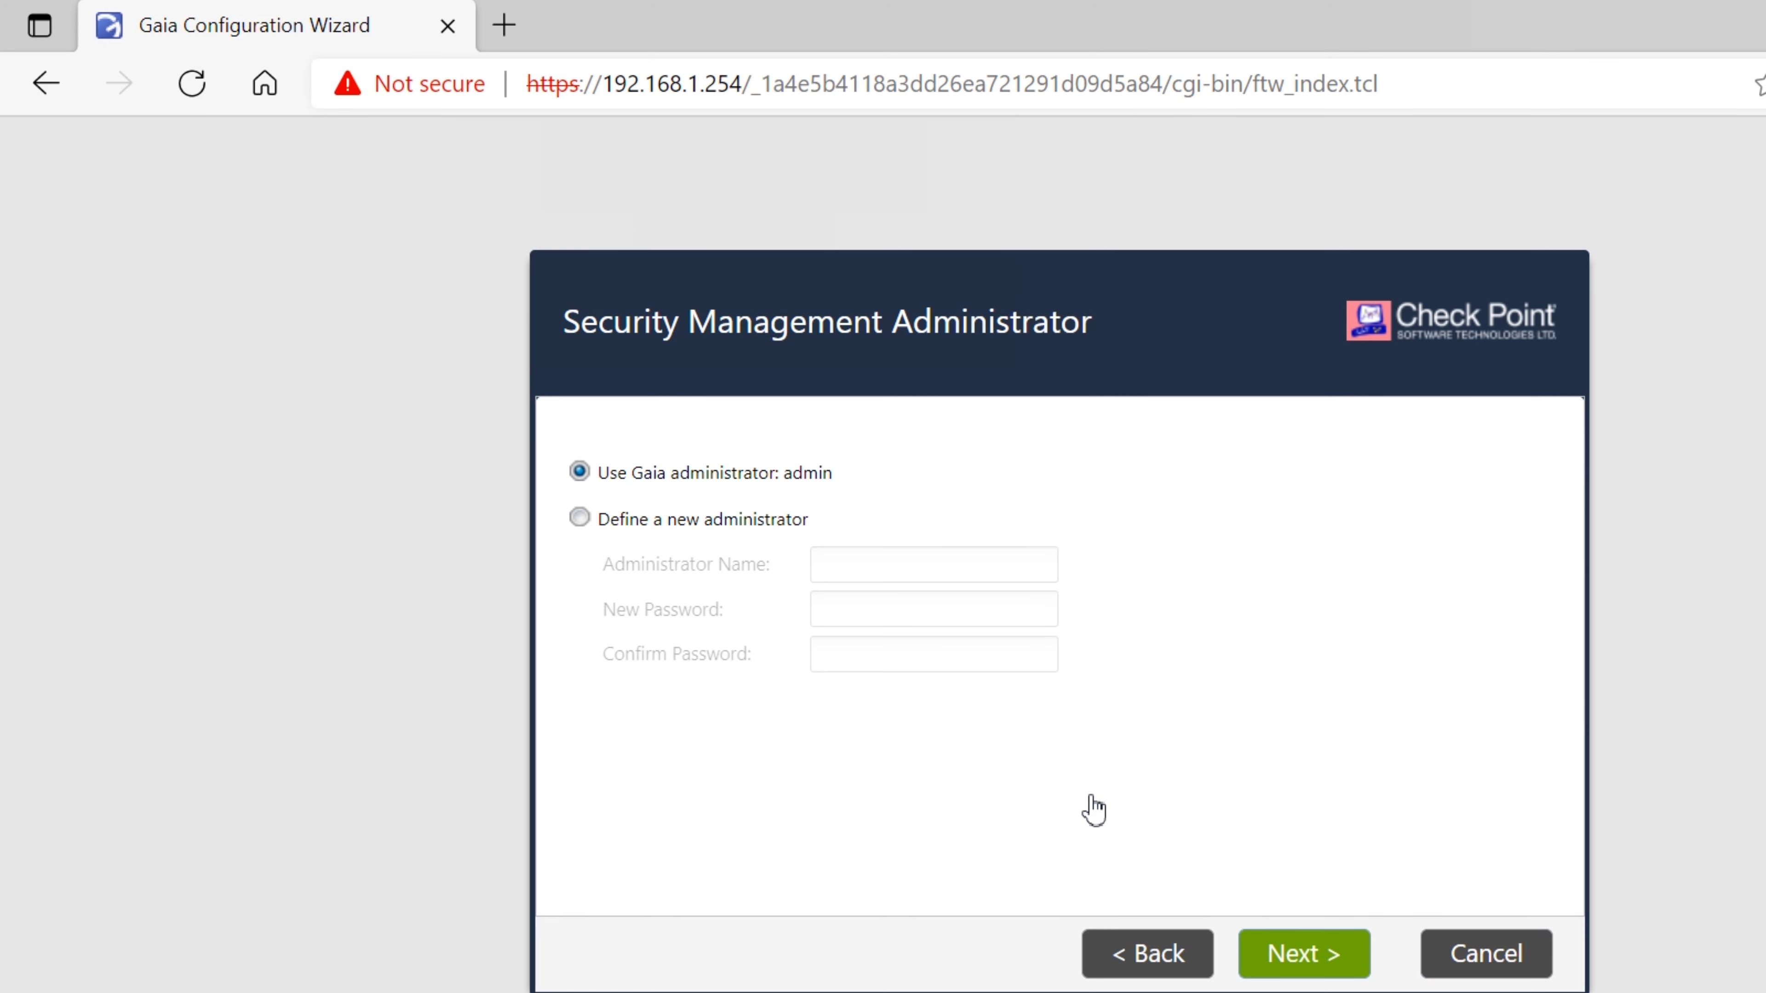
{"action": "key", "text": "Return"}
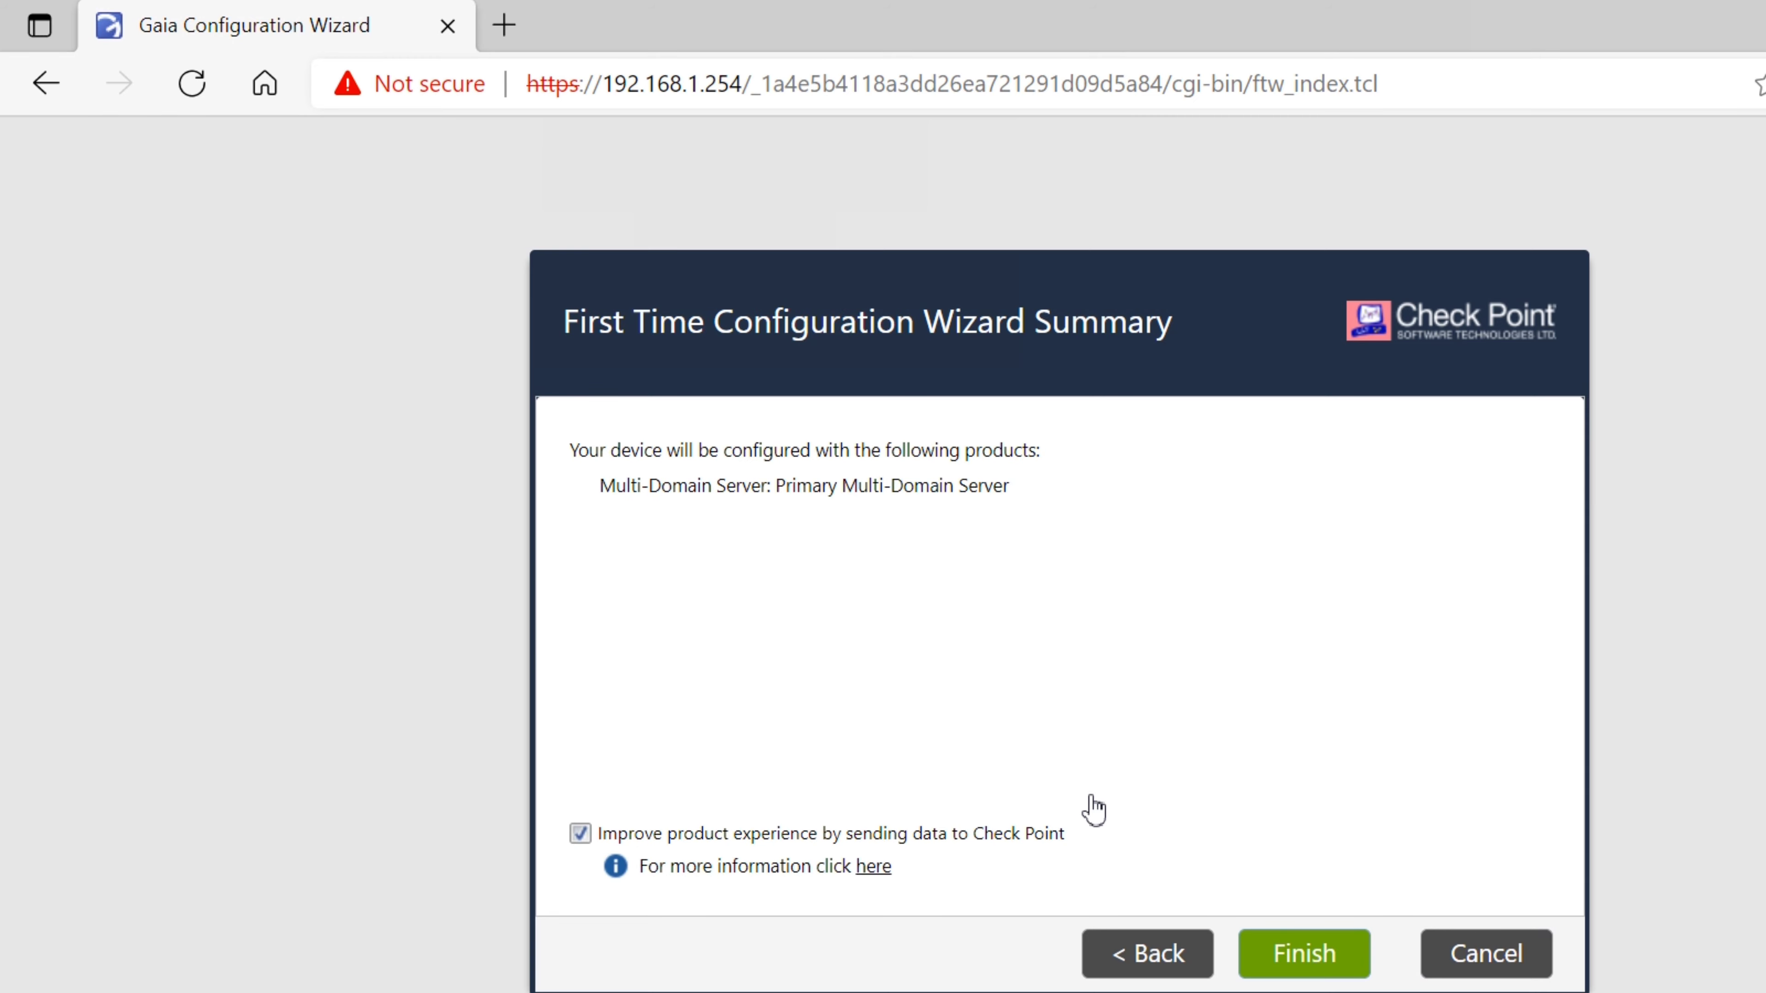
{"action": "key", "text": "Return"}
{"action": "key", "text": "Return"}
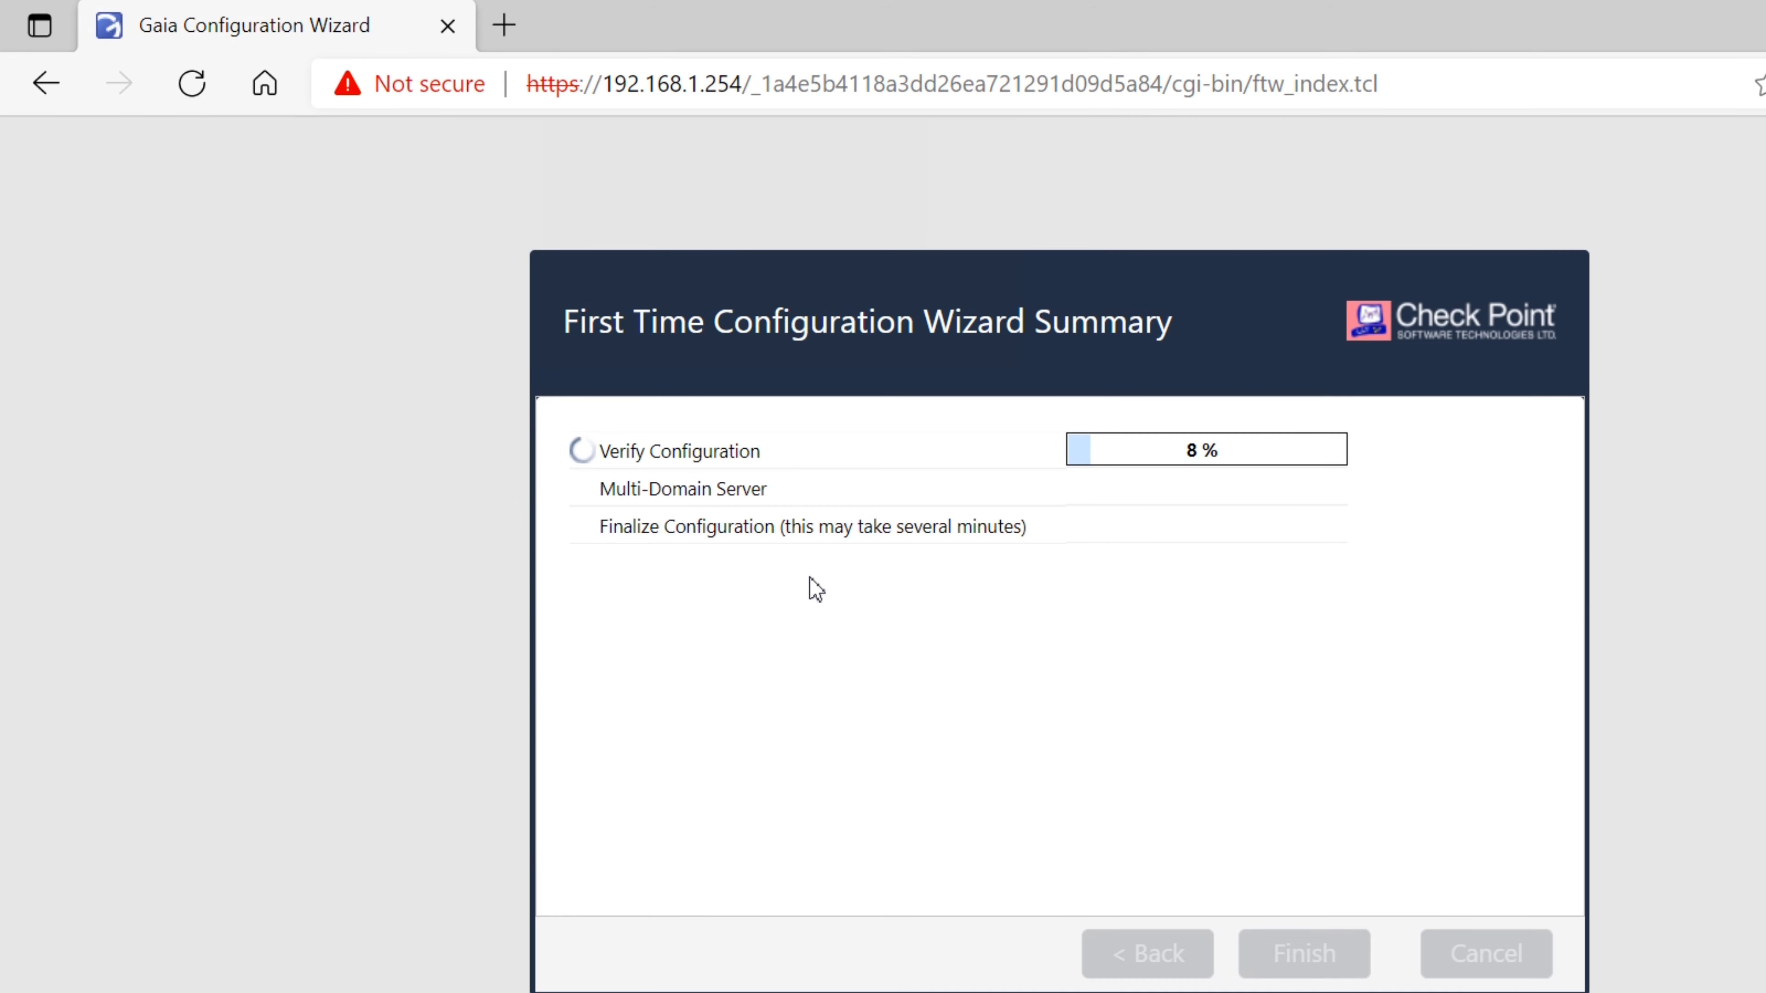
Bring up GW1 in VMware Workstation and choose Reboot in its Installation complete dialog
{"action": "left_click", "coordinate": [702, 991]}
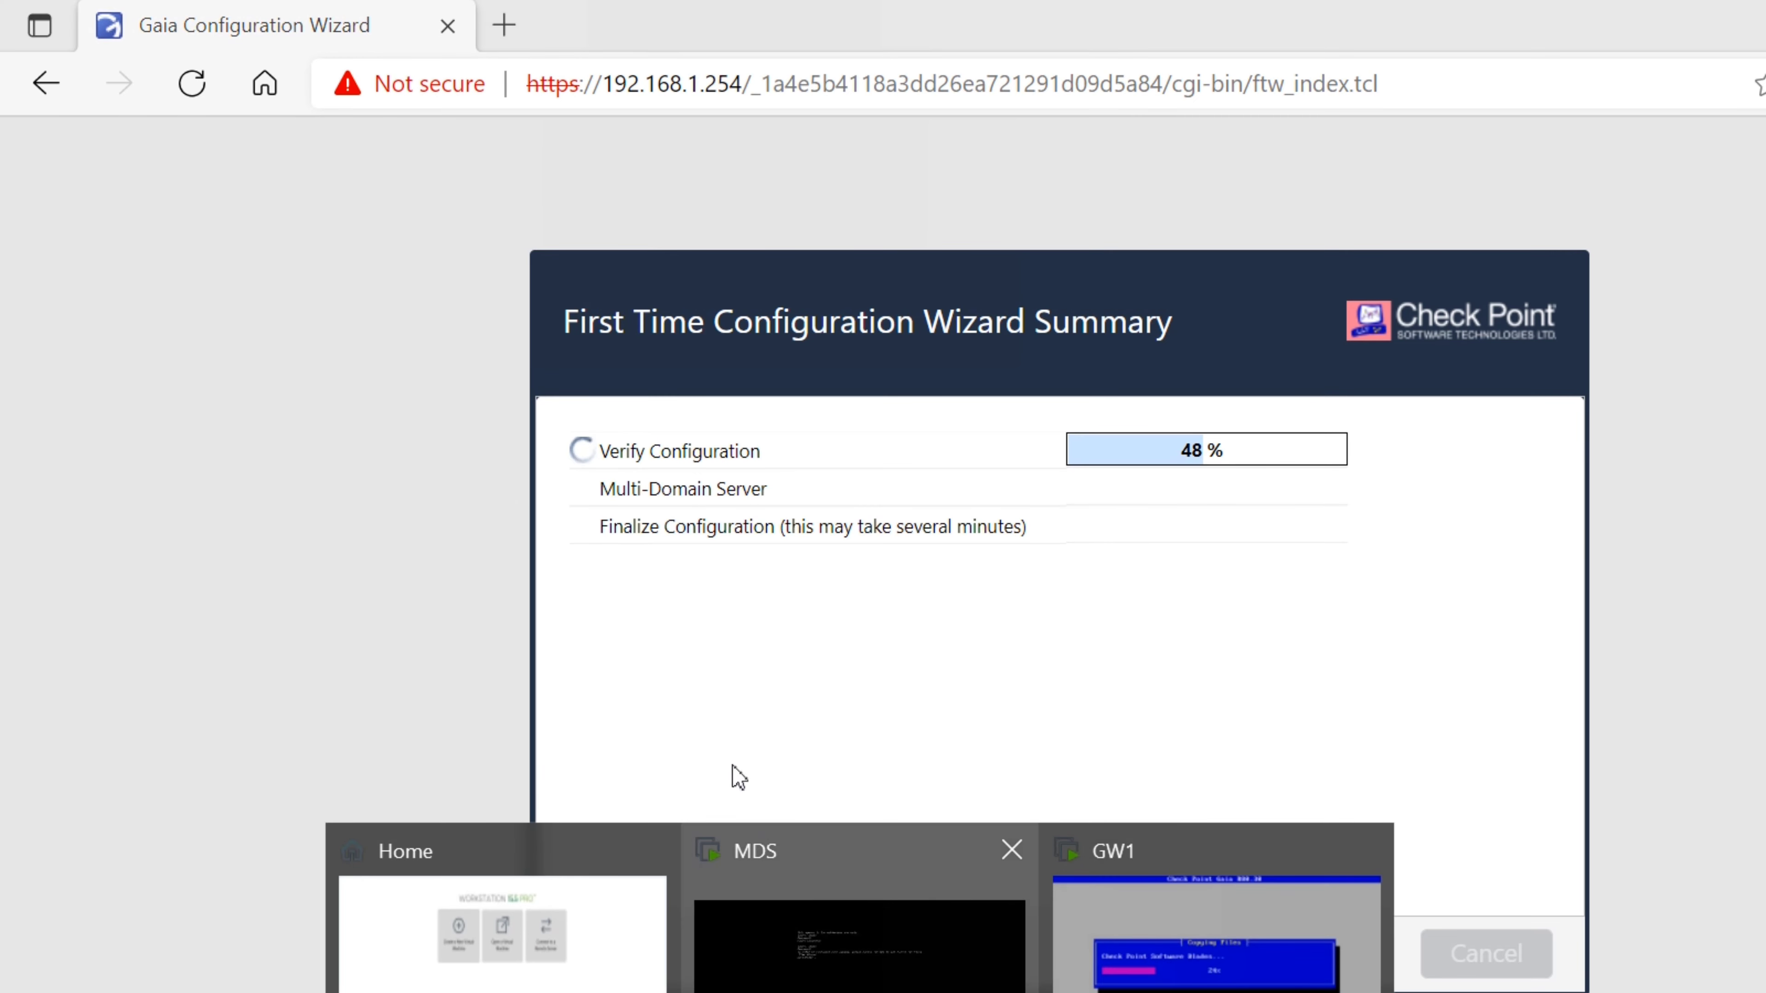
{"action": "left_click", "coordinate": [1126, 912]}
{"action": "left_click", "coordinate": [944, 612]}
{"action": "key", "text": "Return"}
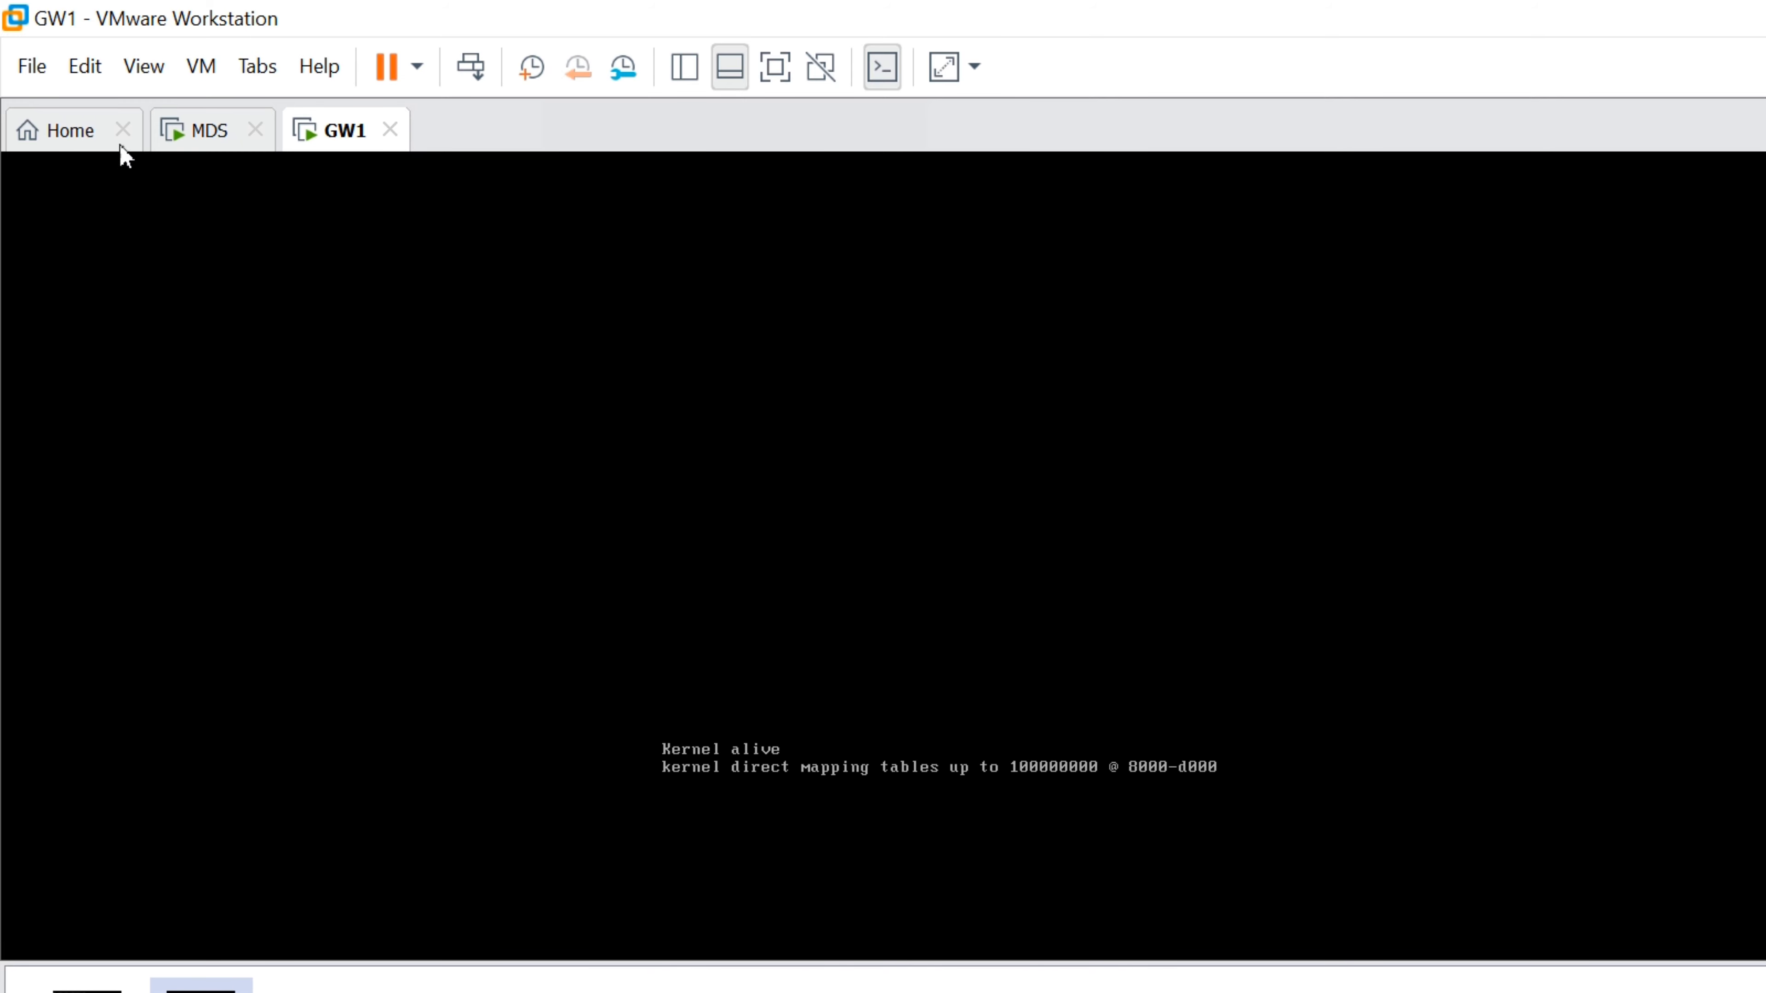
Start a new virtual machine from the Check Point gateway ISO with guest OS Other
{"action": "left_click", "coordinate": [29, 63]}
{"action": "left_click", "coordinate": [99, 97]}
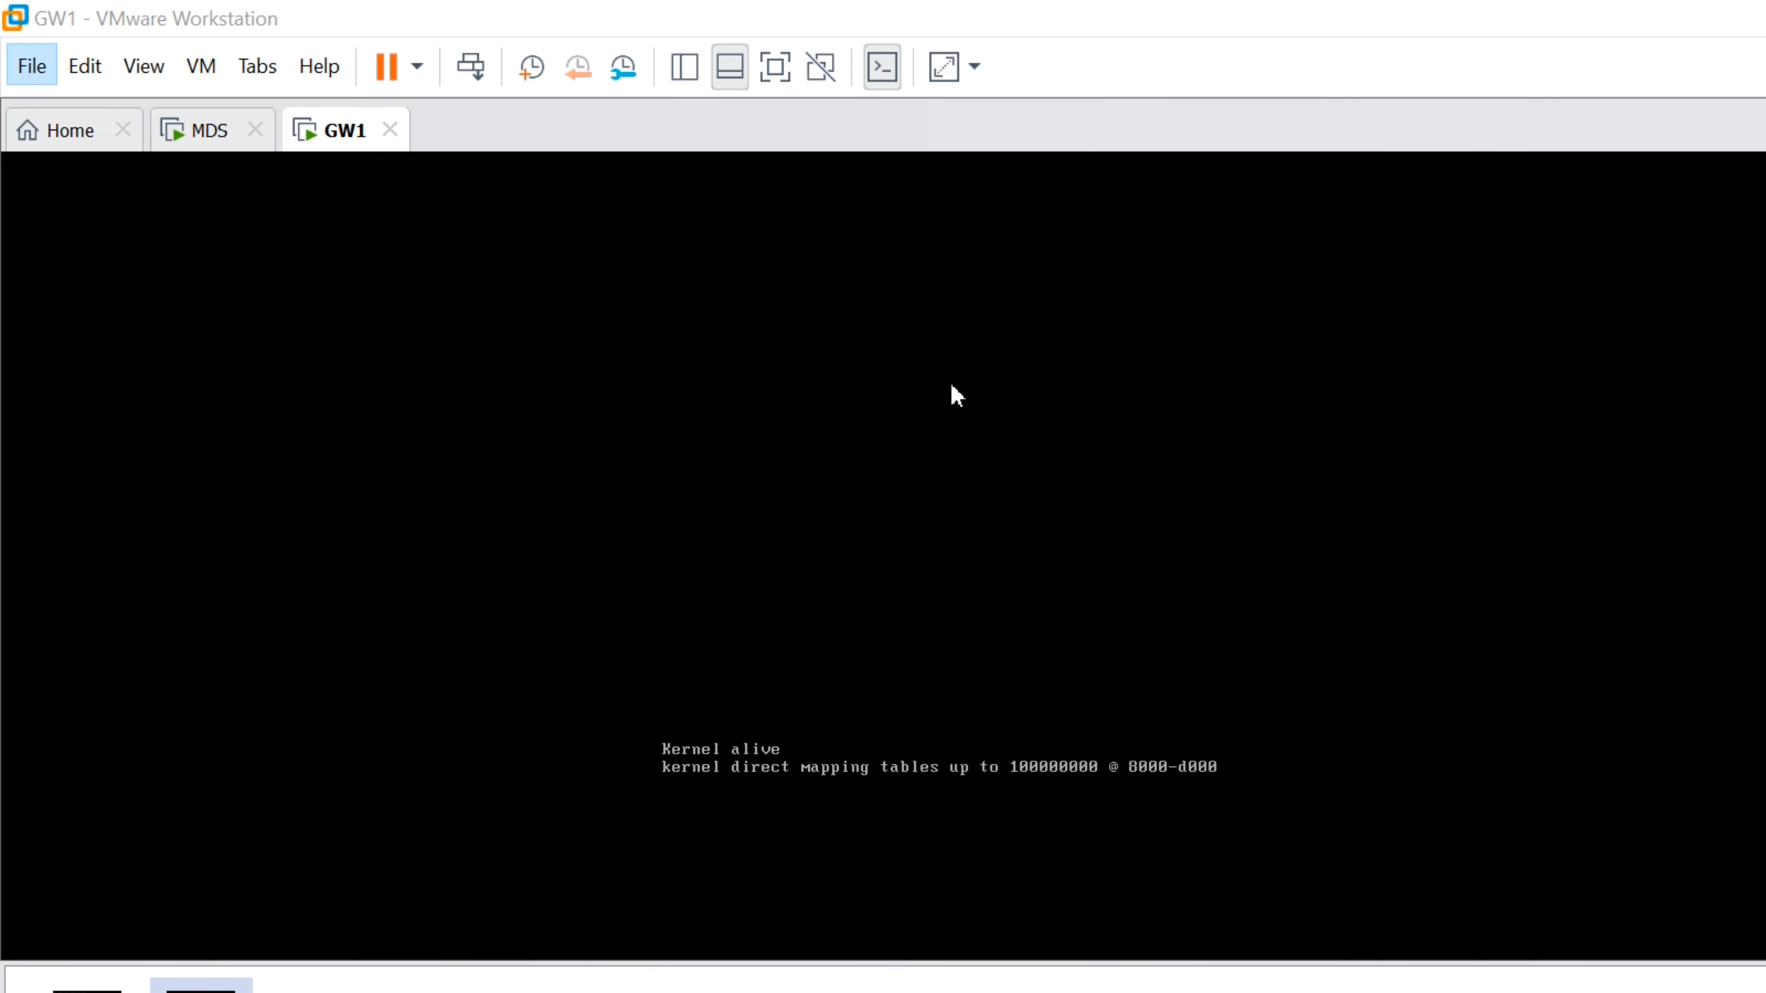
{"action": "left_click", "coordinate": [1207, 878]}
{"action": "left_click", "coordinate": [752, 566]}
{"action": "left_click", "coordinate": [1321, 605]}
{"action": "left_click_drag", "start_coordinate": [930, 207], "coordinate": [0, 578]}
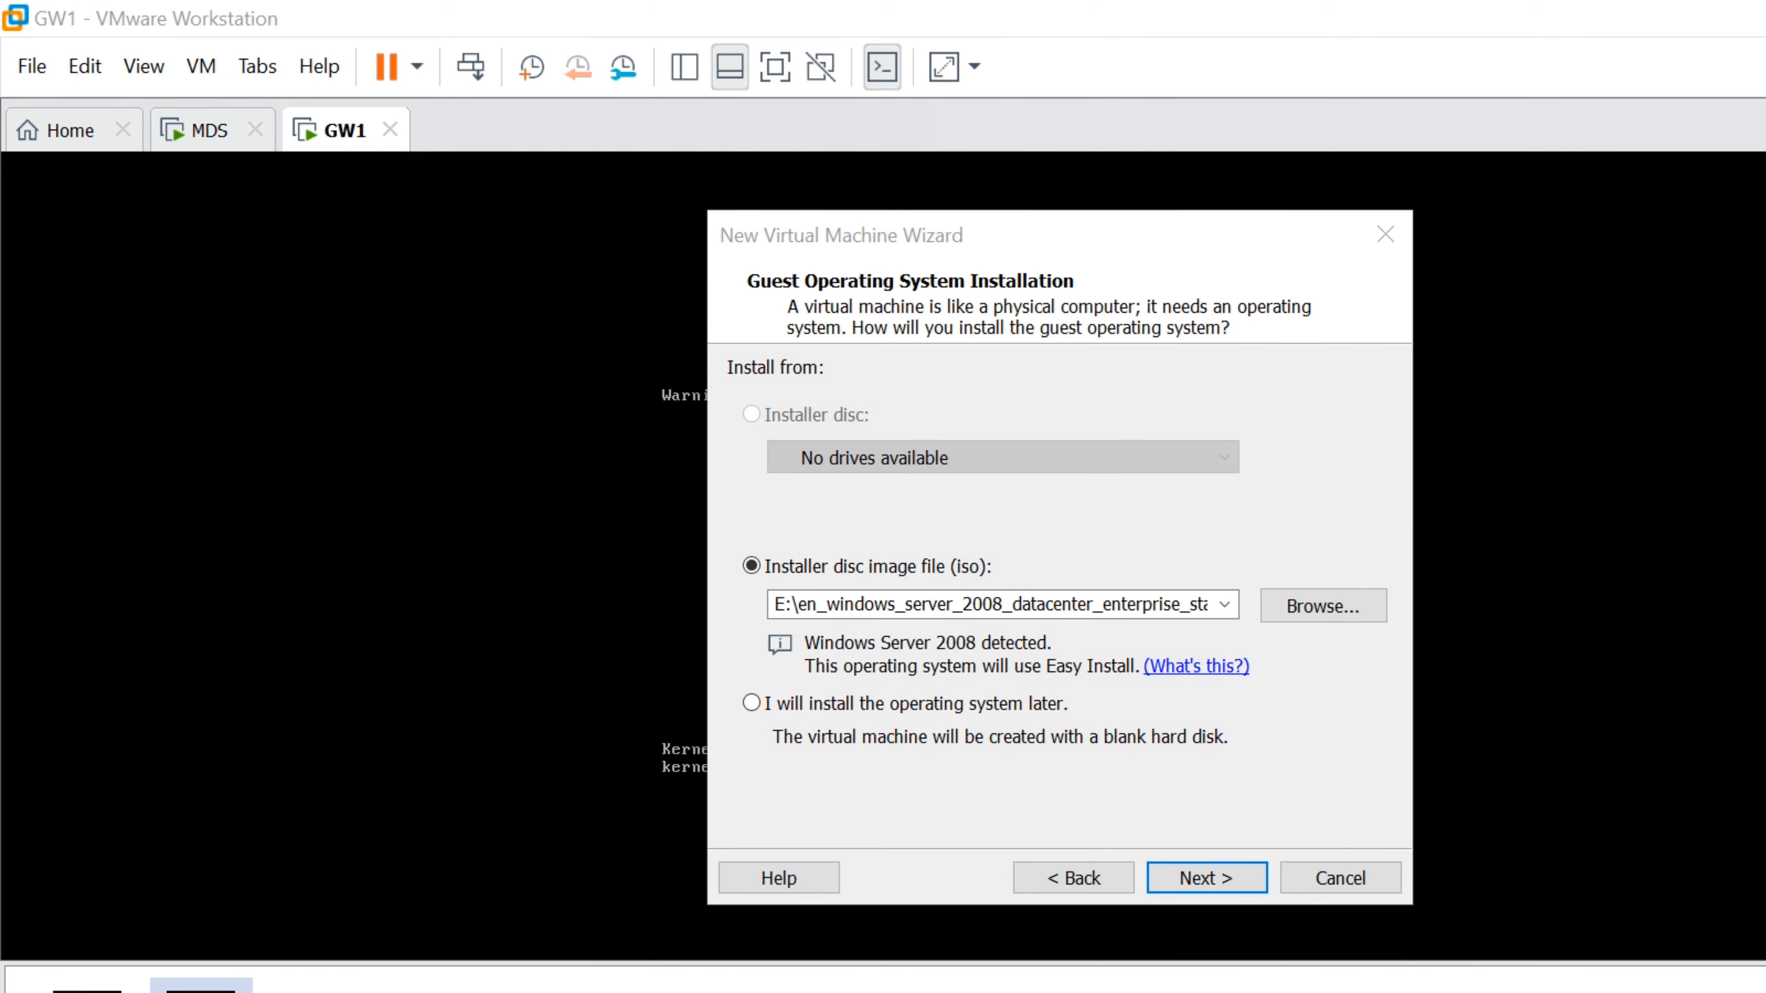
{"action": "key", "text": "Return"}
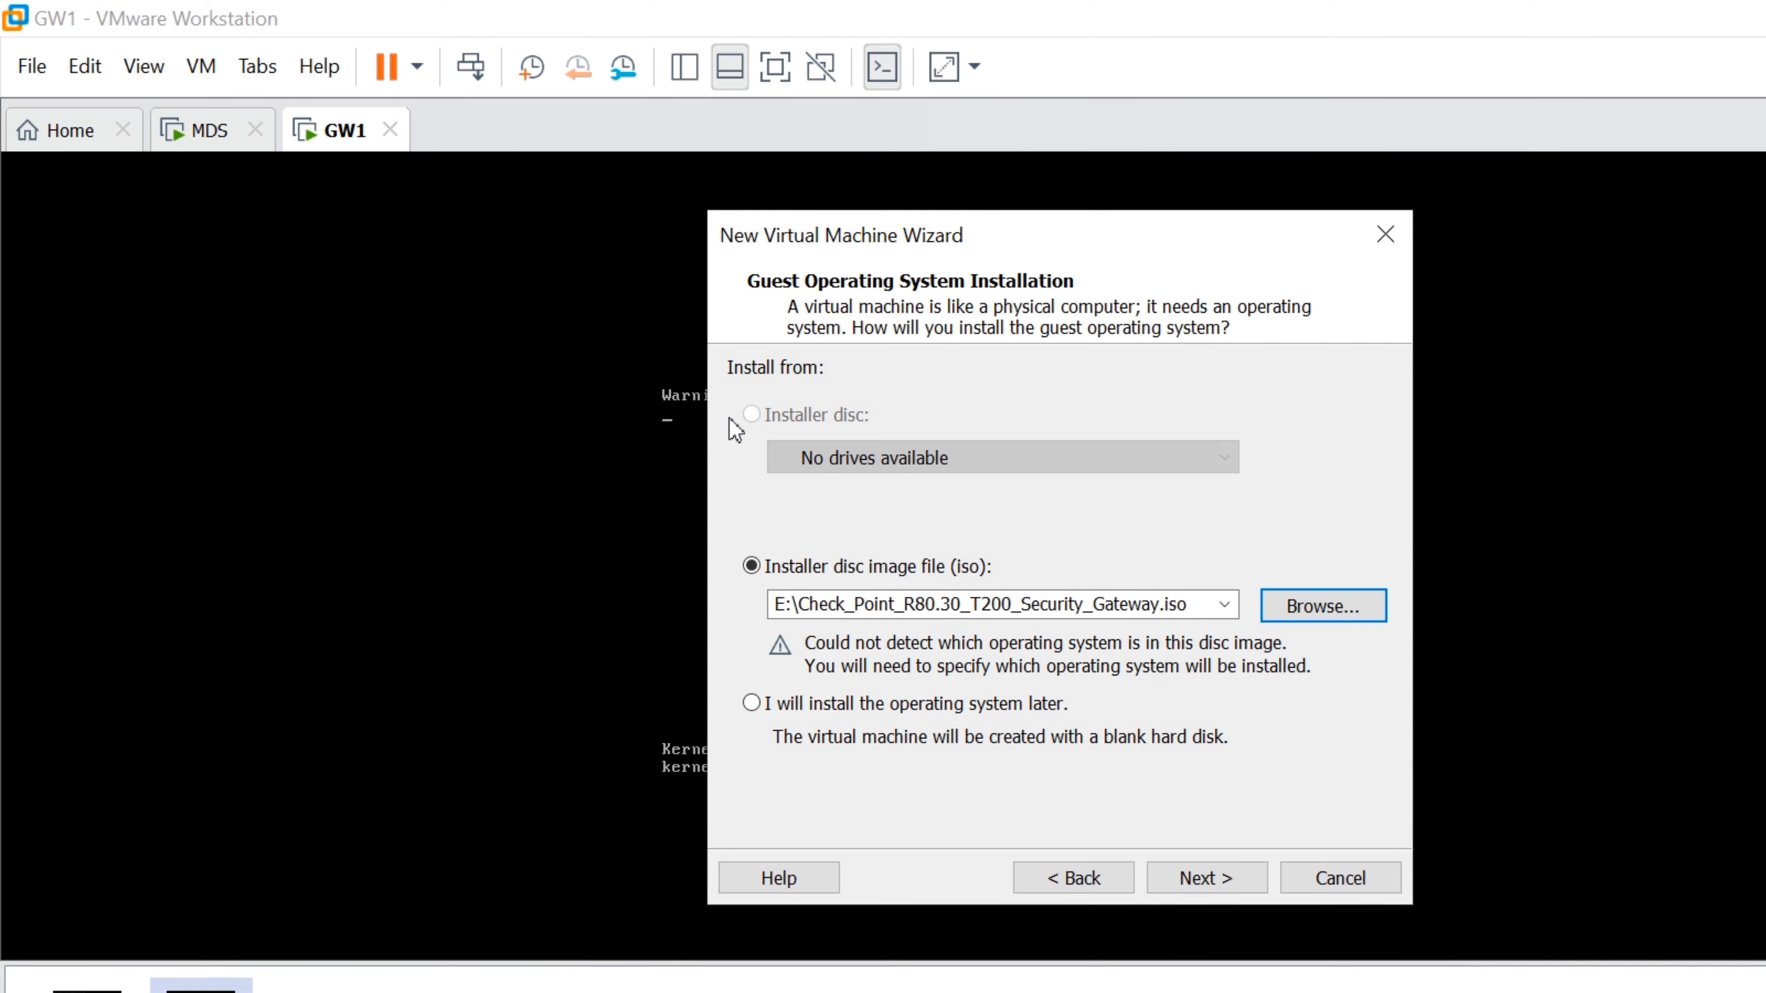
{"action": "key", "text": "Return"}
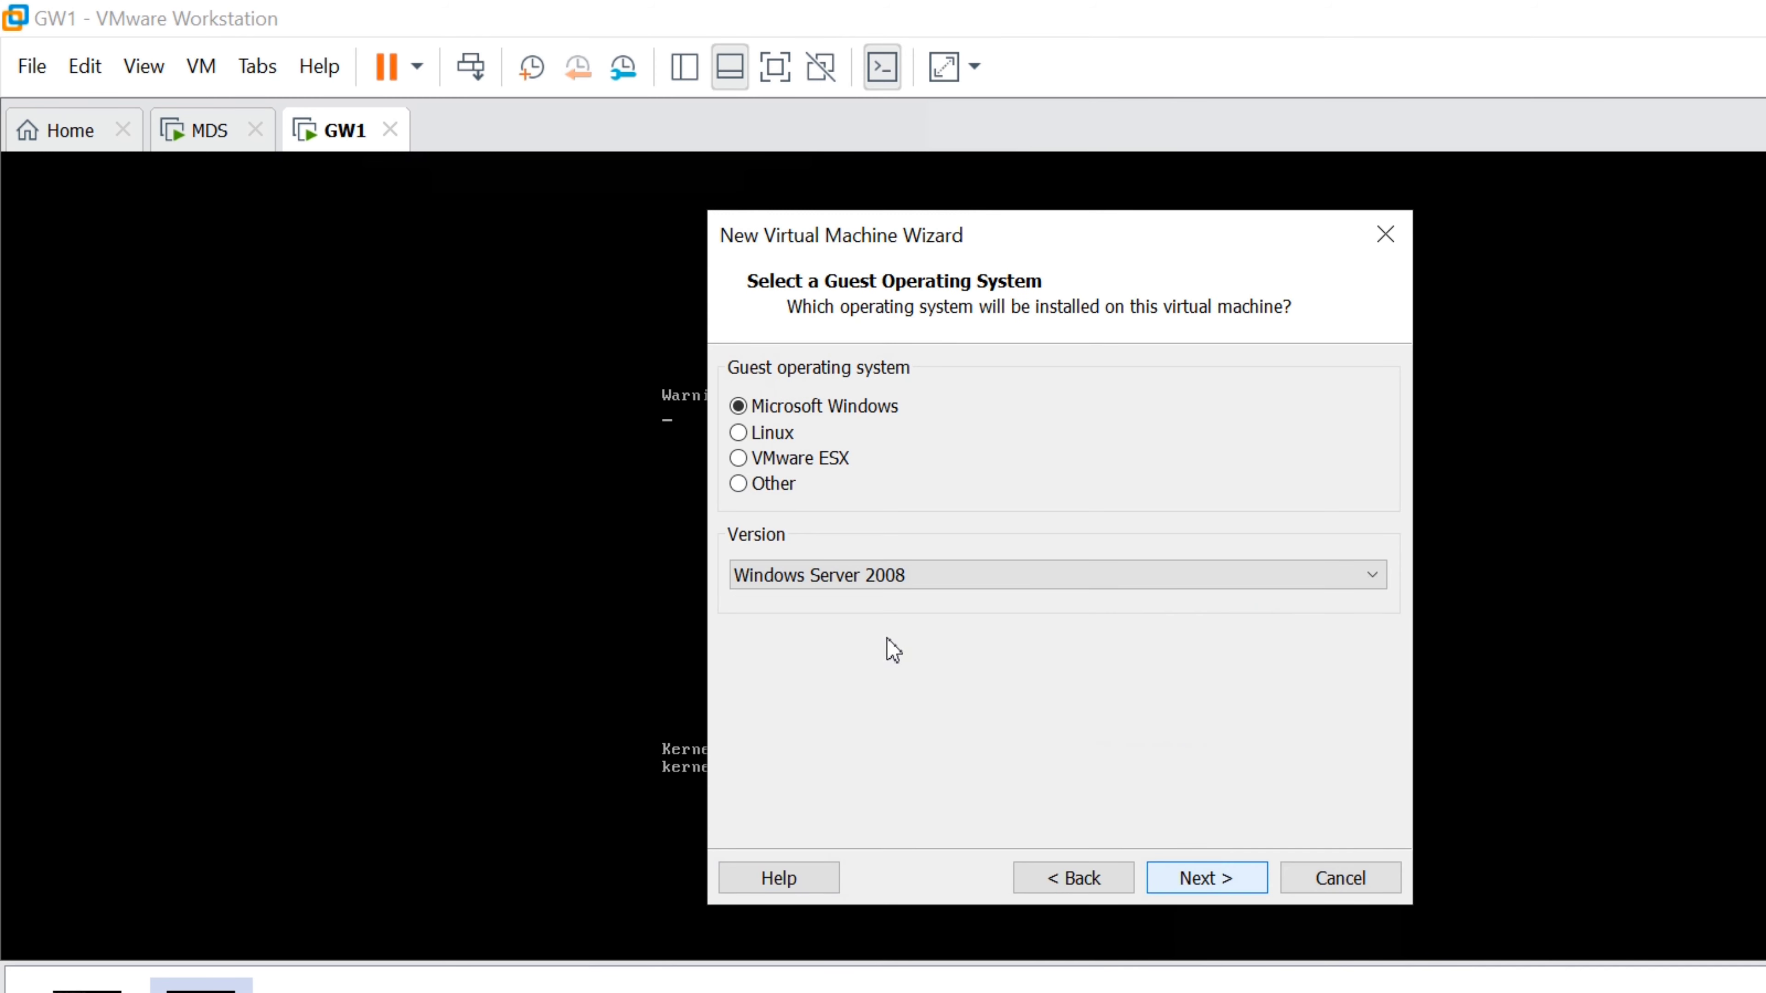
{"action": "left_click", "coordinate": [738, 483]}
{"action": "left_click", "coordinate": [851, 582]}
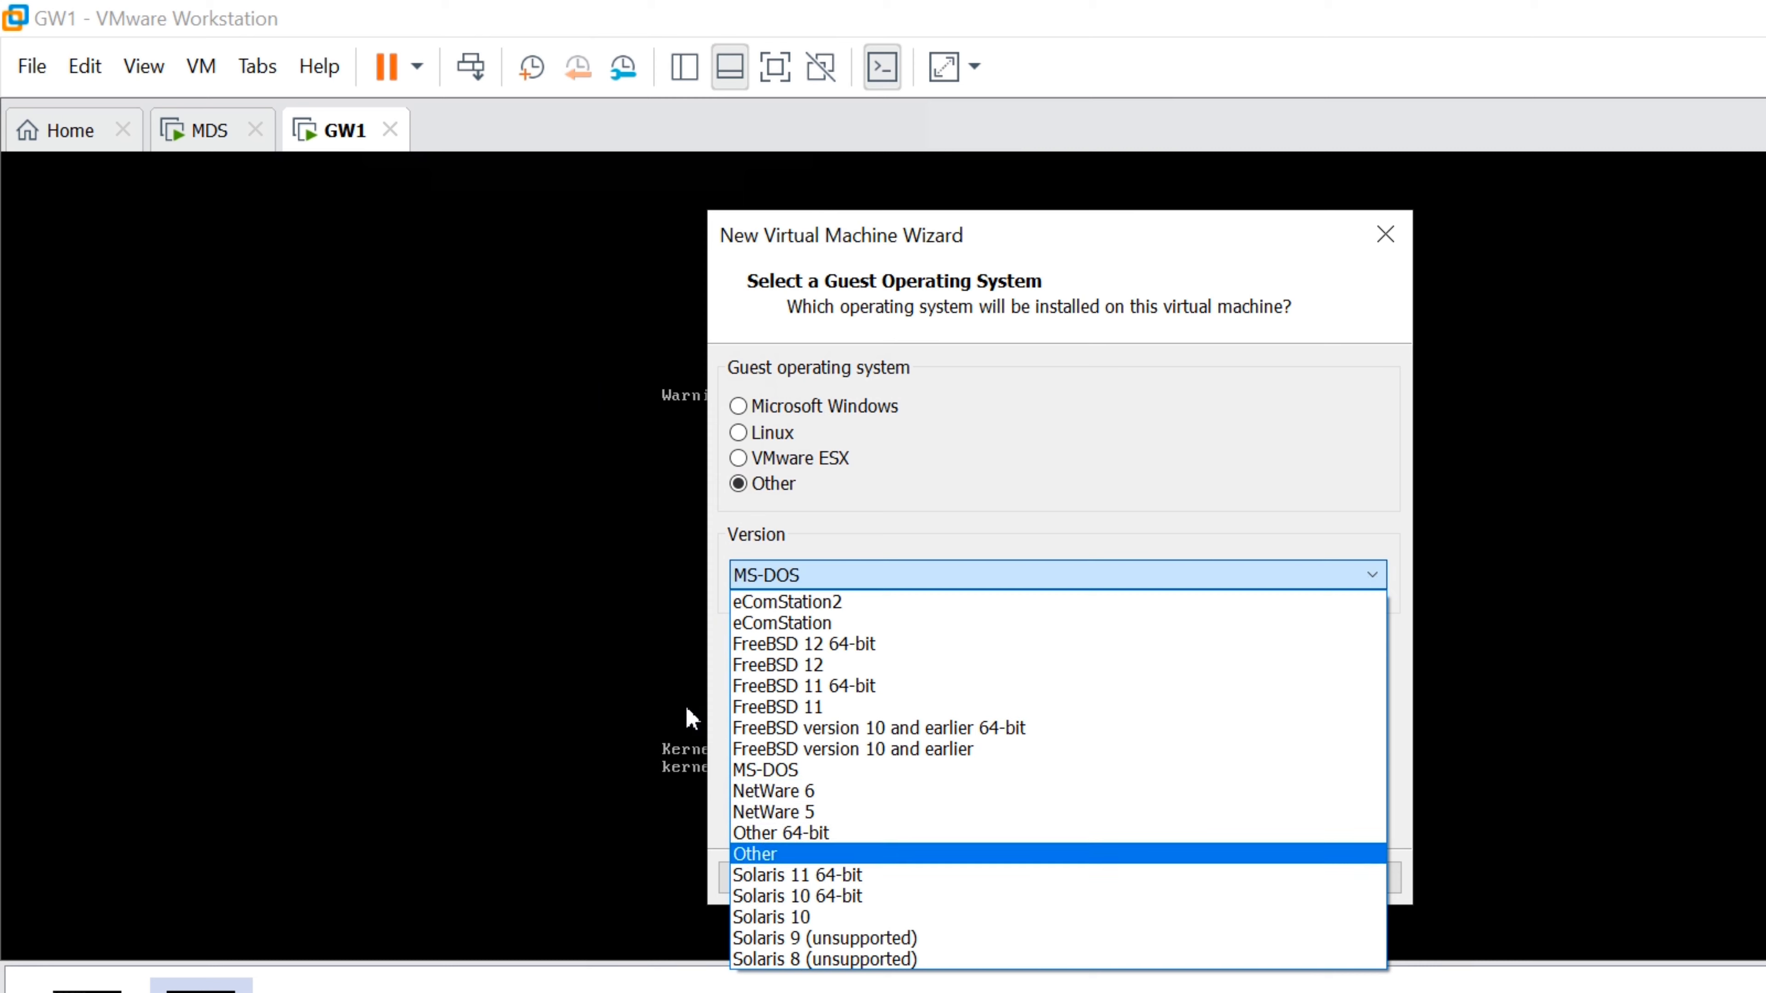
{"action": "left_click", "coordinate": [823, 854]}
{"action": "left_click", "coordinate": [1230, 874]}
Create a GW2 folder under D:\CP-LAB and set it as the VM location
{"action": "left_click", "coordinate": [1326, 504]}
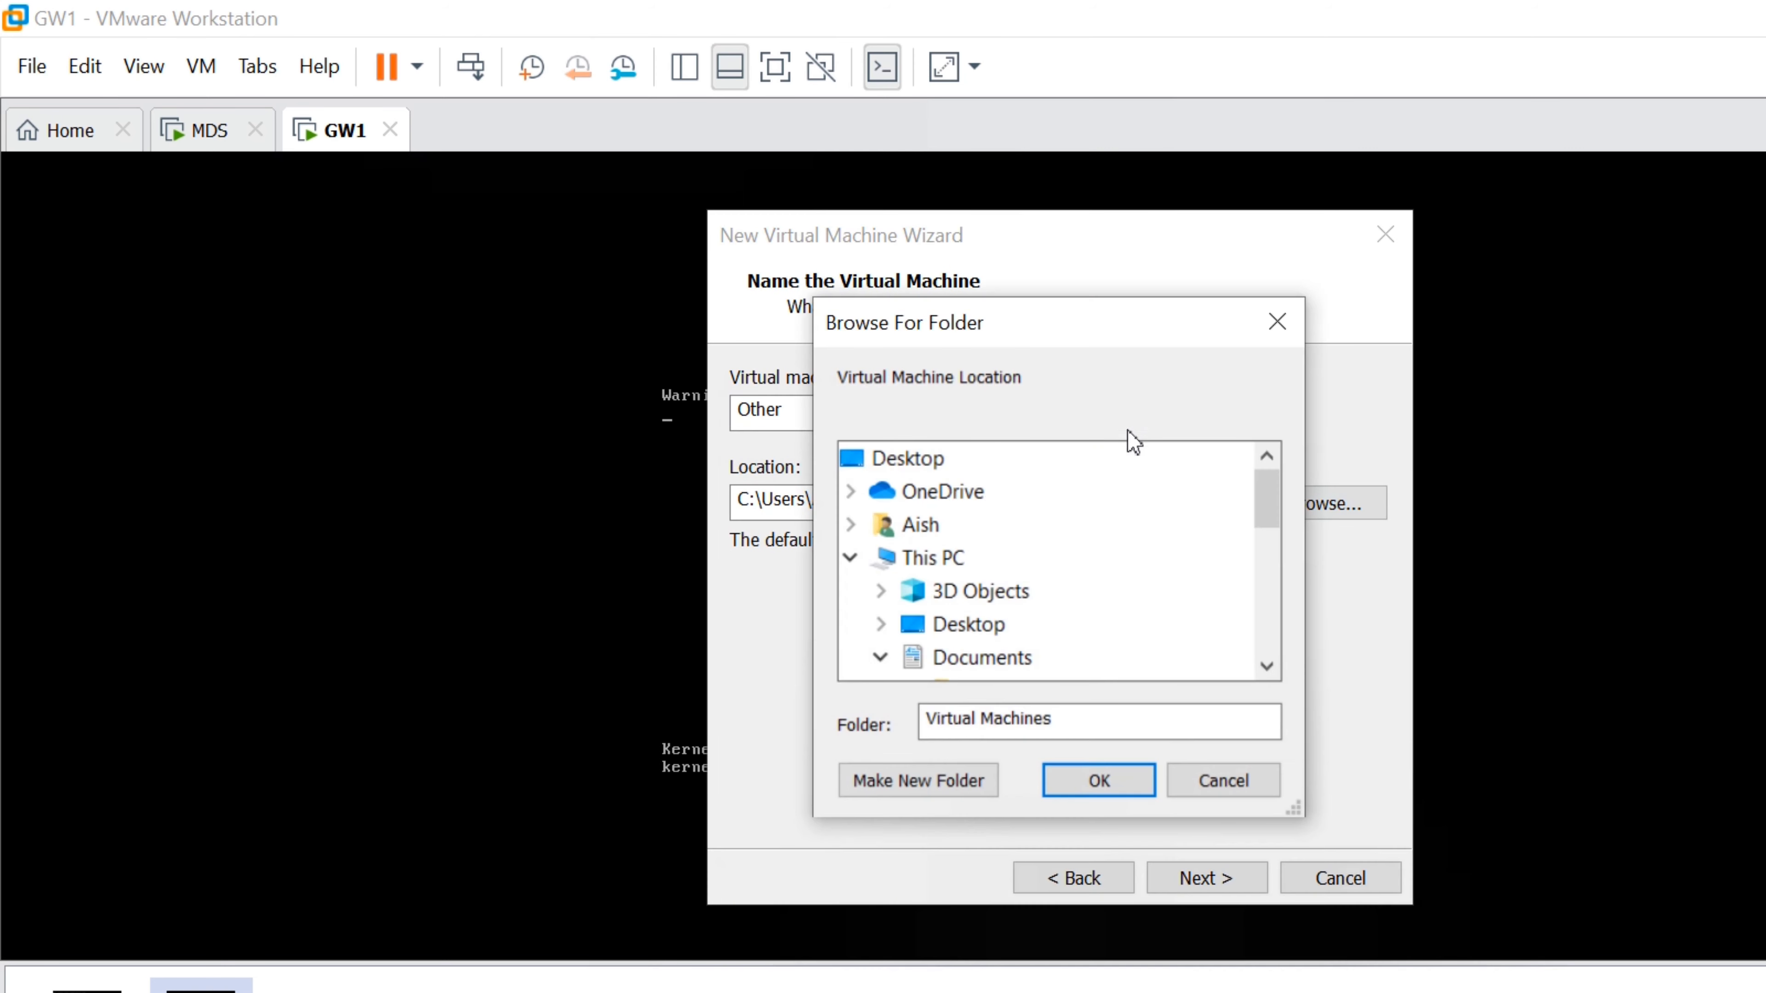
{"action": "left_click_drag", "start_coordinate": [1266, 498], "coordinate": [1261, 617]}
{"action": "scroll", "coordinate": [981, 612], "scroll_direction": "up", "scroll_amount": 1}
{"action": "double_click", "coordinate": [991, 555]}
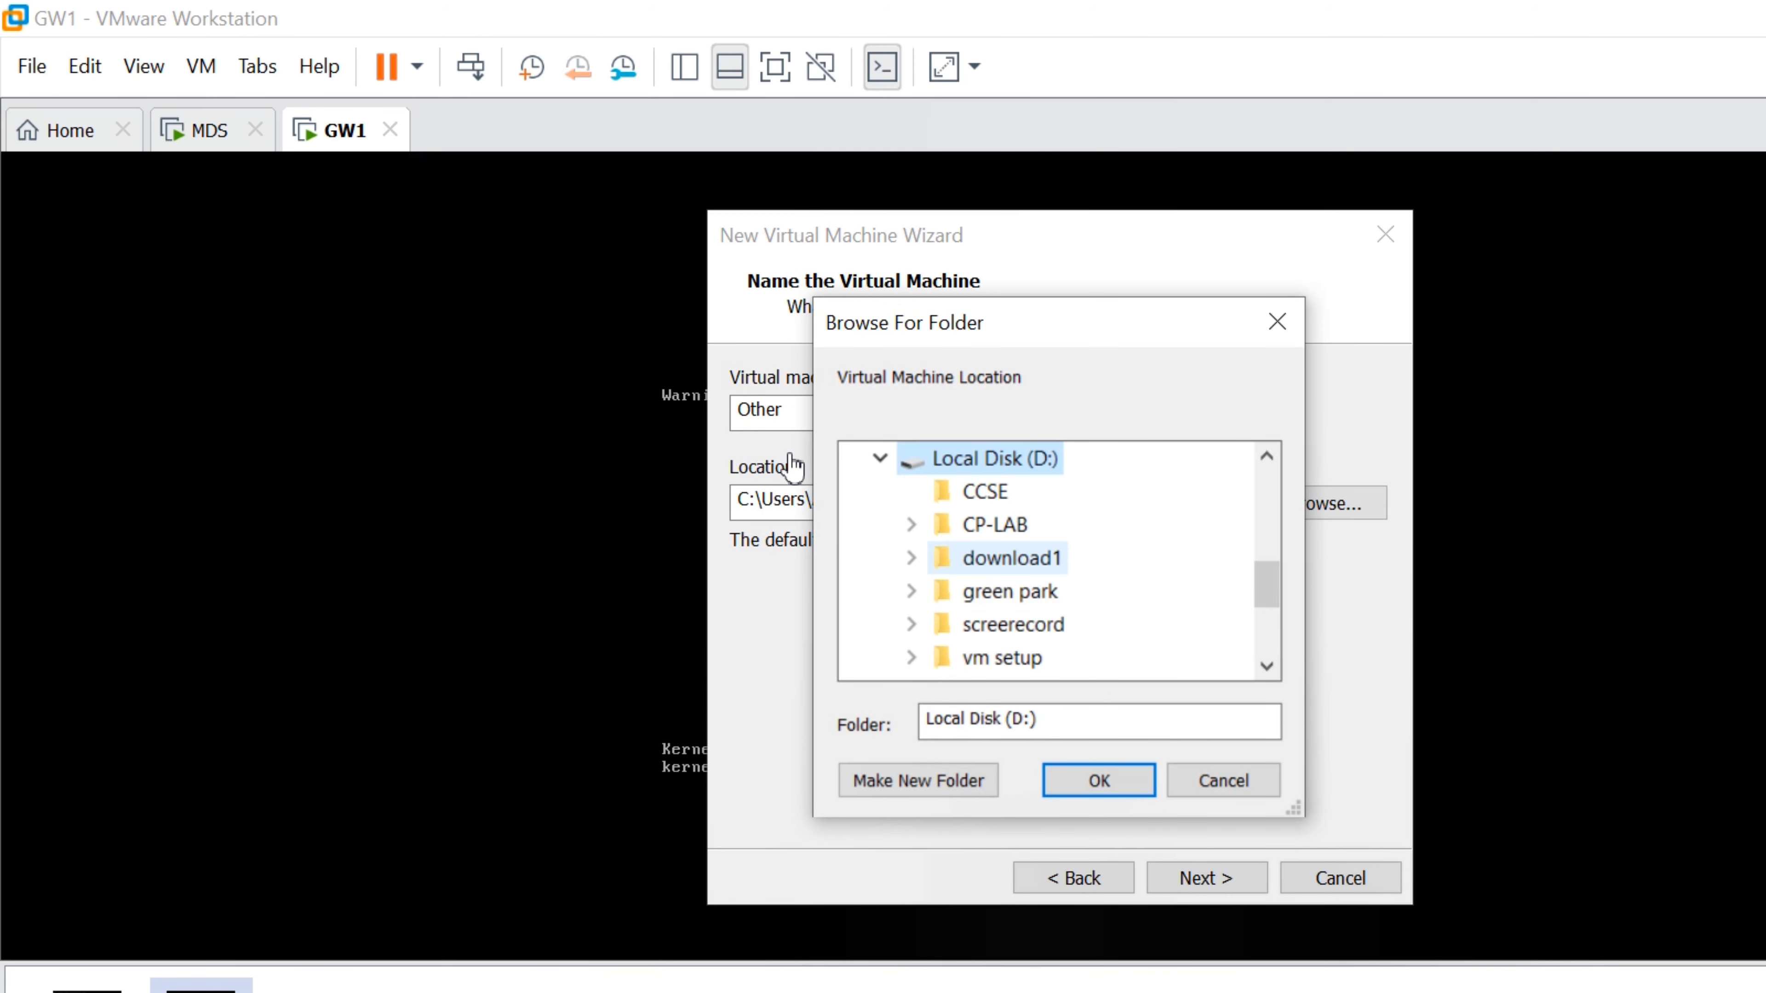
{"action": "double_click", "coordinate": [996, 525]}
{"action": "left_click", "coordinate": [918, 780]}
{"action": "type", "text": "GW2"}
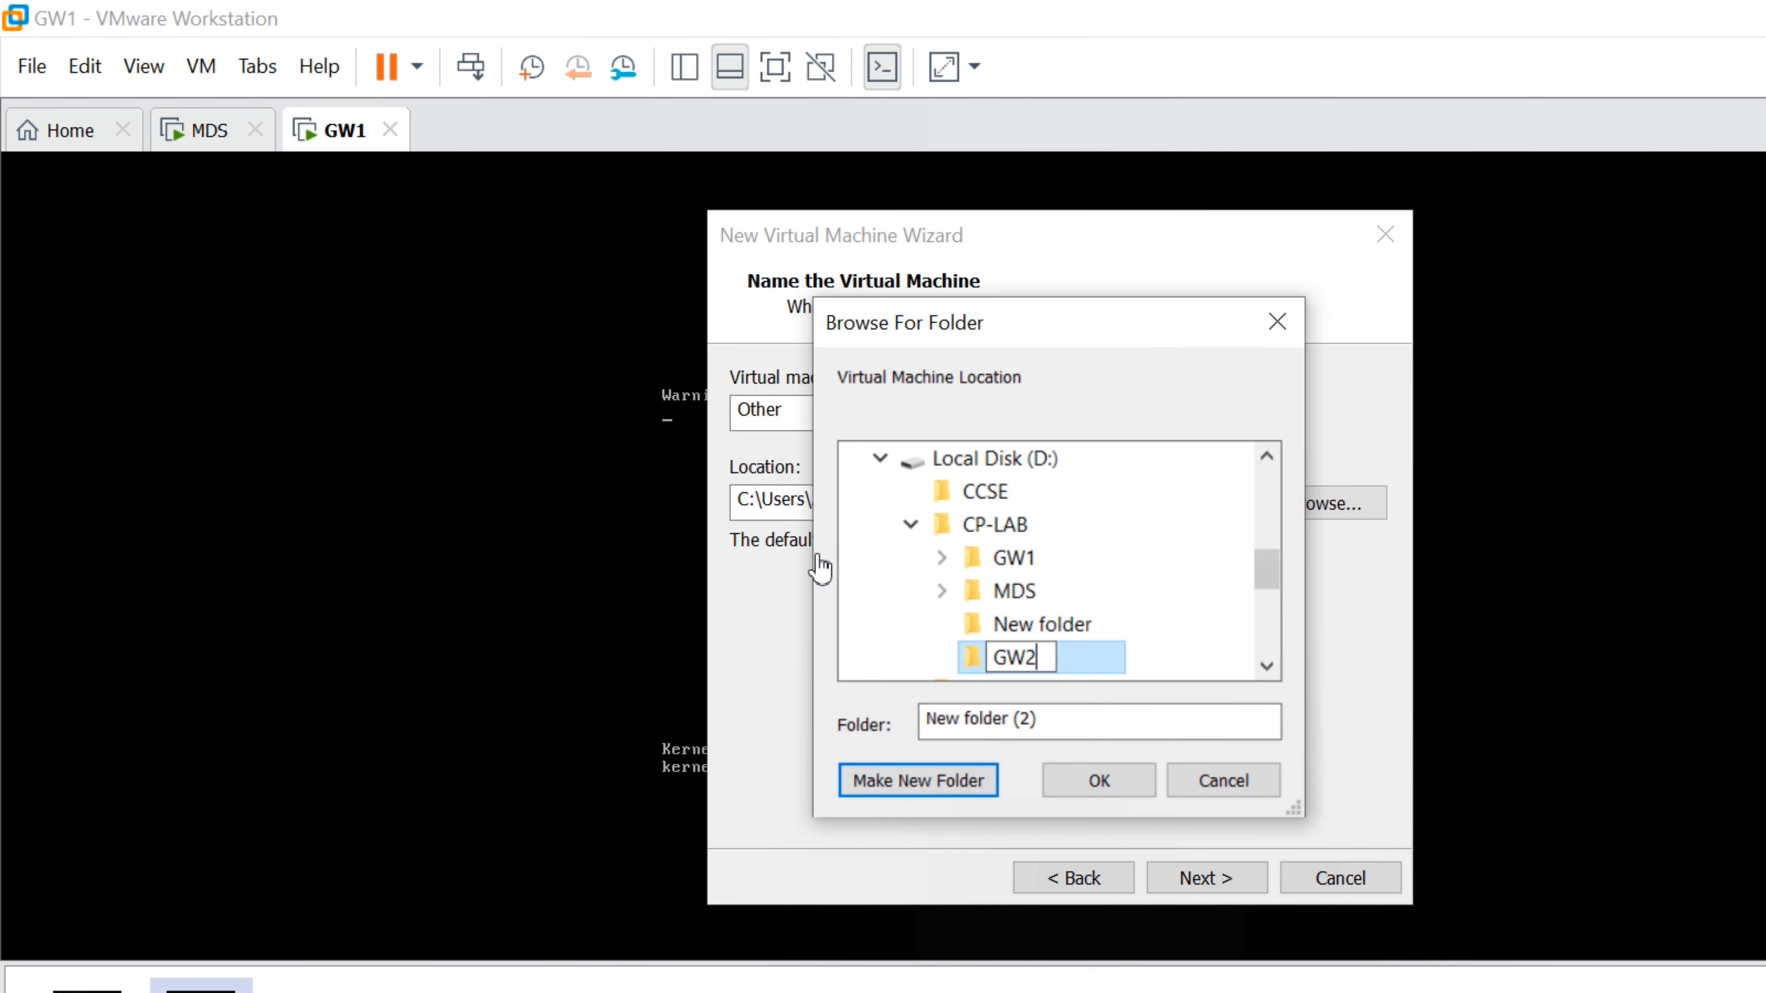
{"action": "key", "text": "Return"}
{"action": "left_click", "coordinate": [993, 557]}
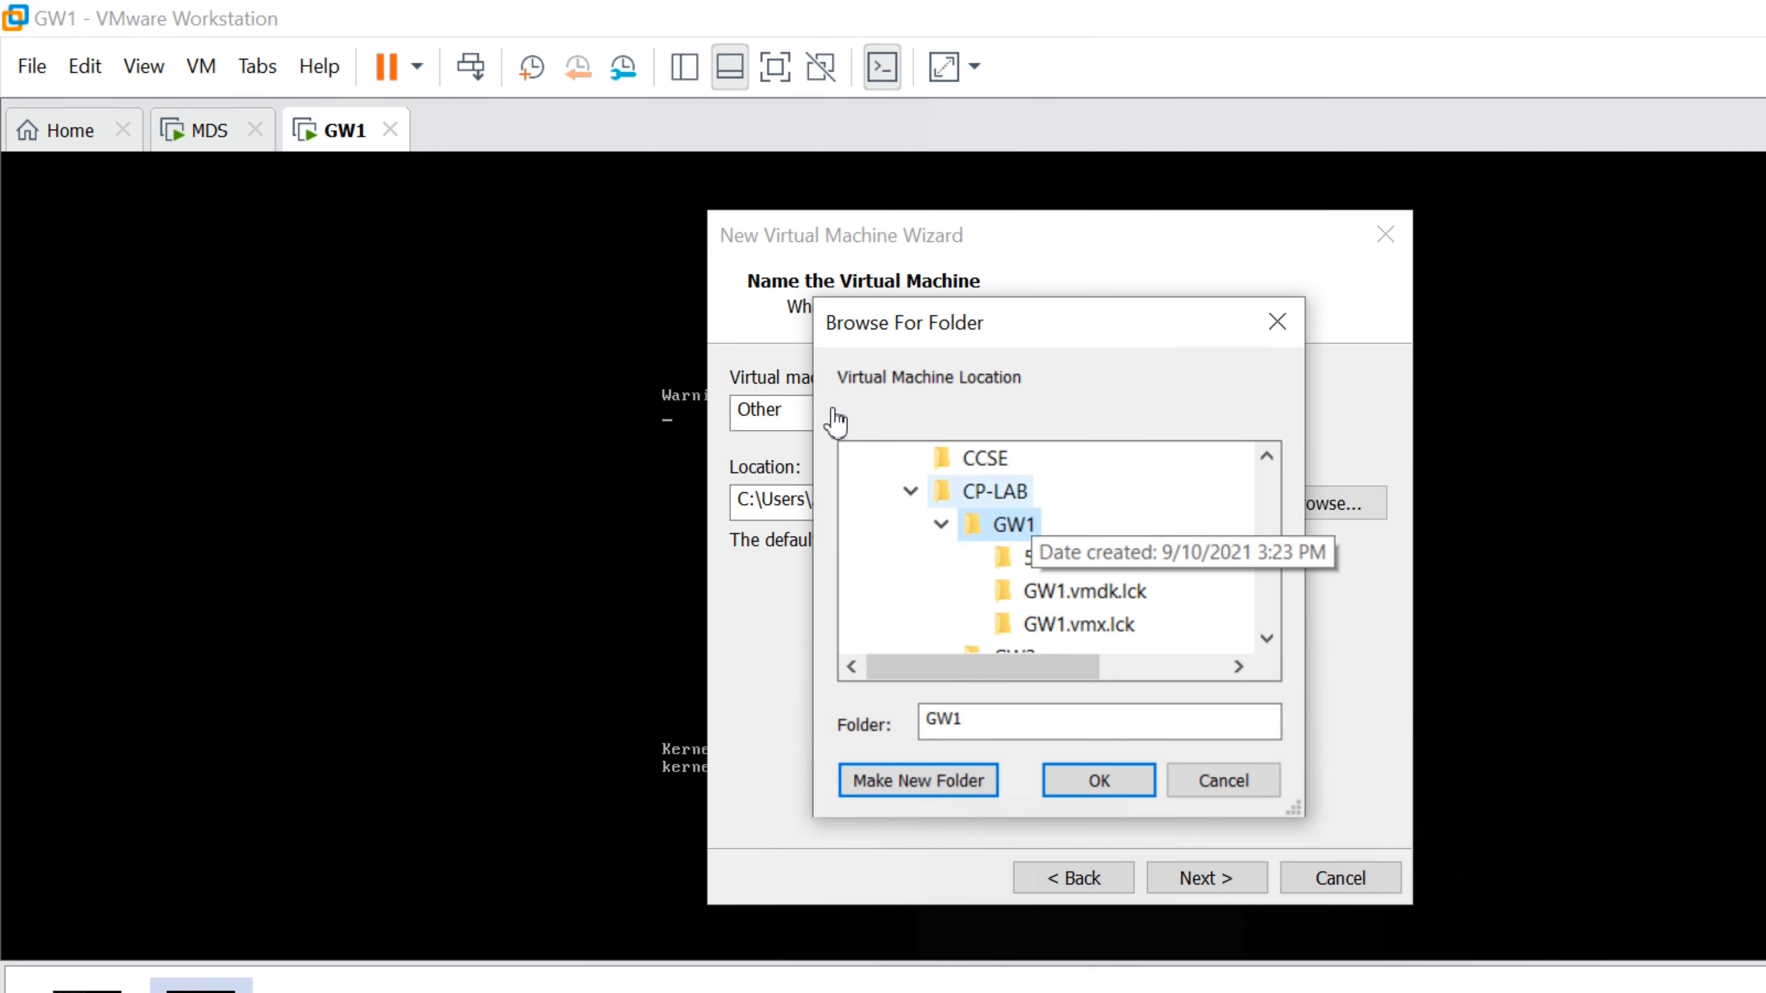
{"action": "left_click", "coordinate": [942, 525]}
{"action": "left_click", "coordinate": [984, 558]}
{"action": "left_click", "coordinate": [1126, 774]}
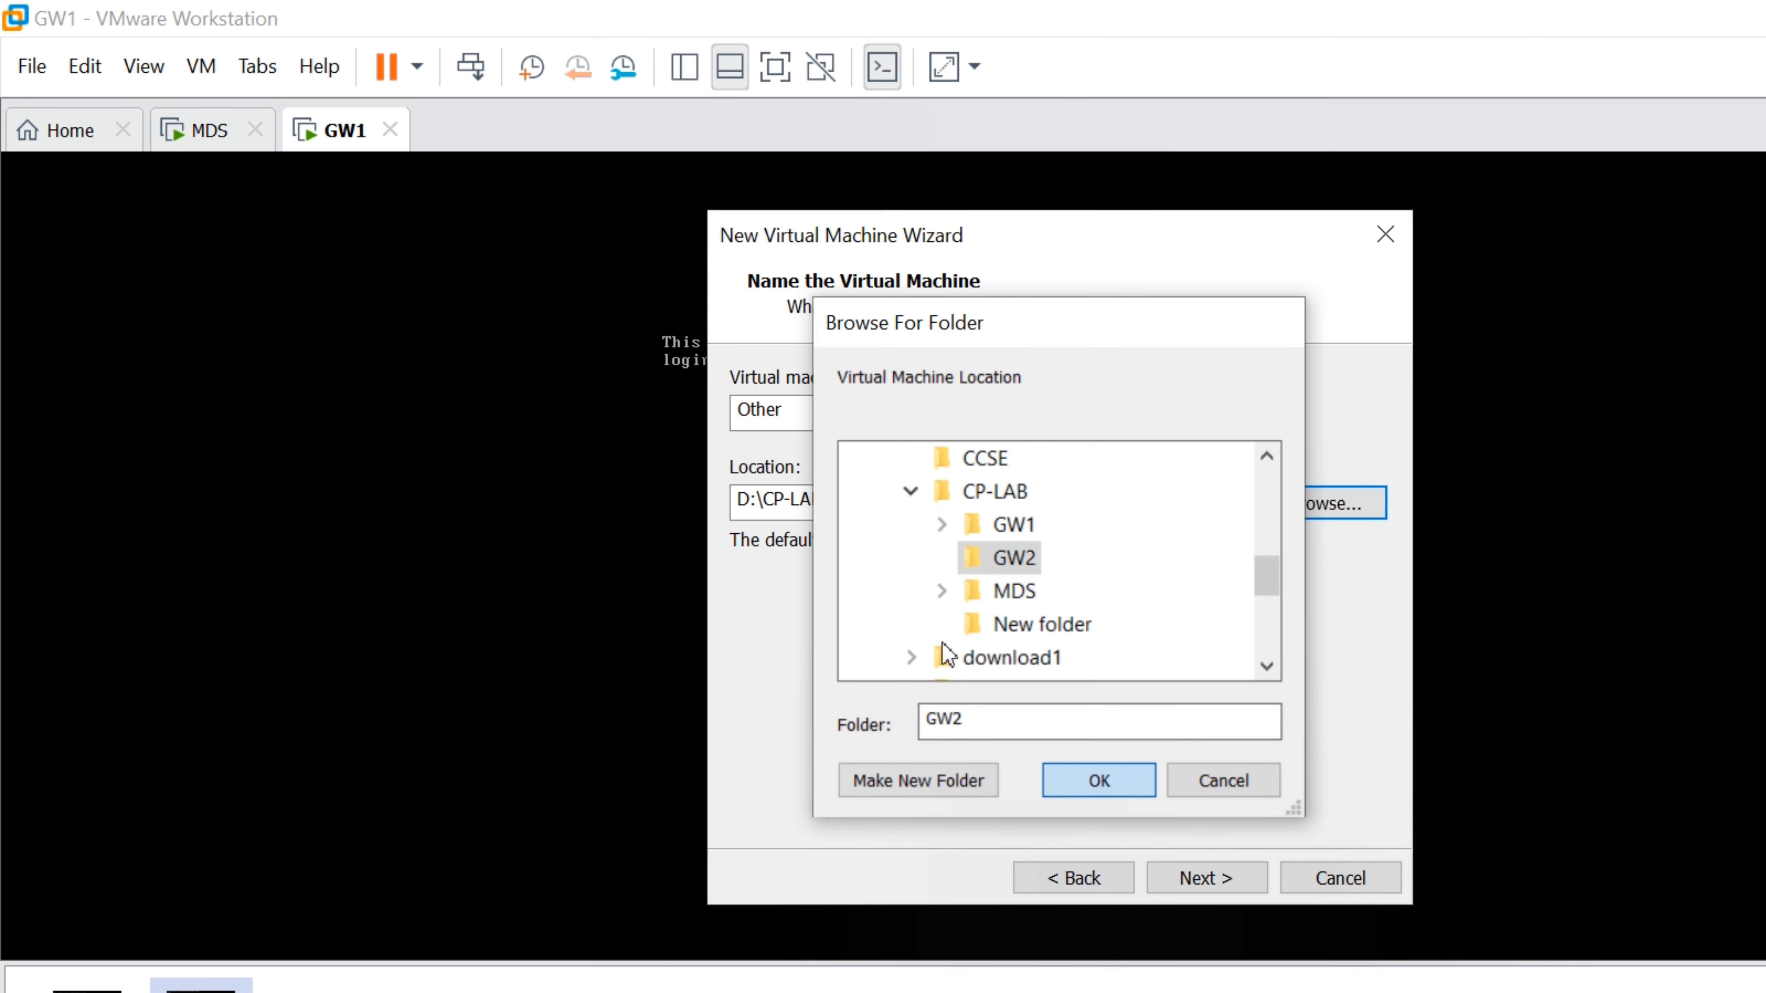
Give the VM a 25 GB disk and raise its memory to 4 GB
{"action": "left_click", "coordinate": [1211, 877]}
{"action": "type", "text": "25"}
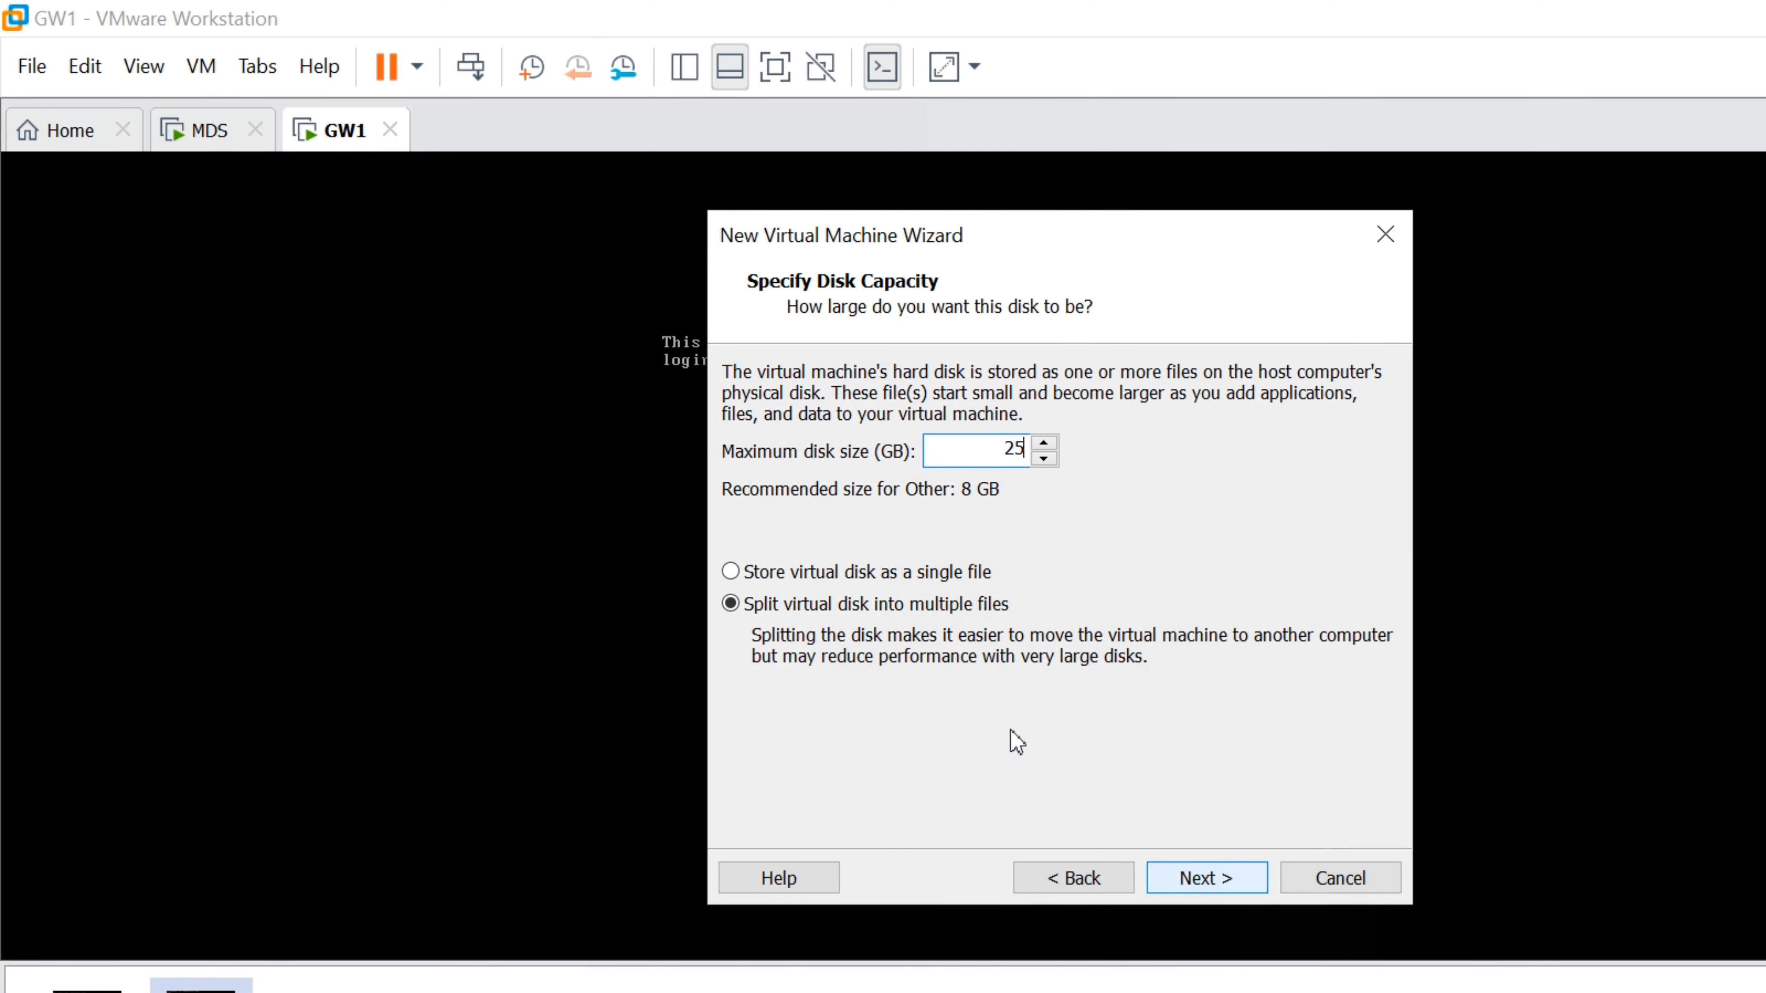
{"action": "left_click", "coordinate": [1211, 878]}
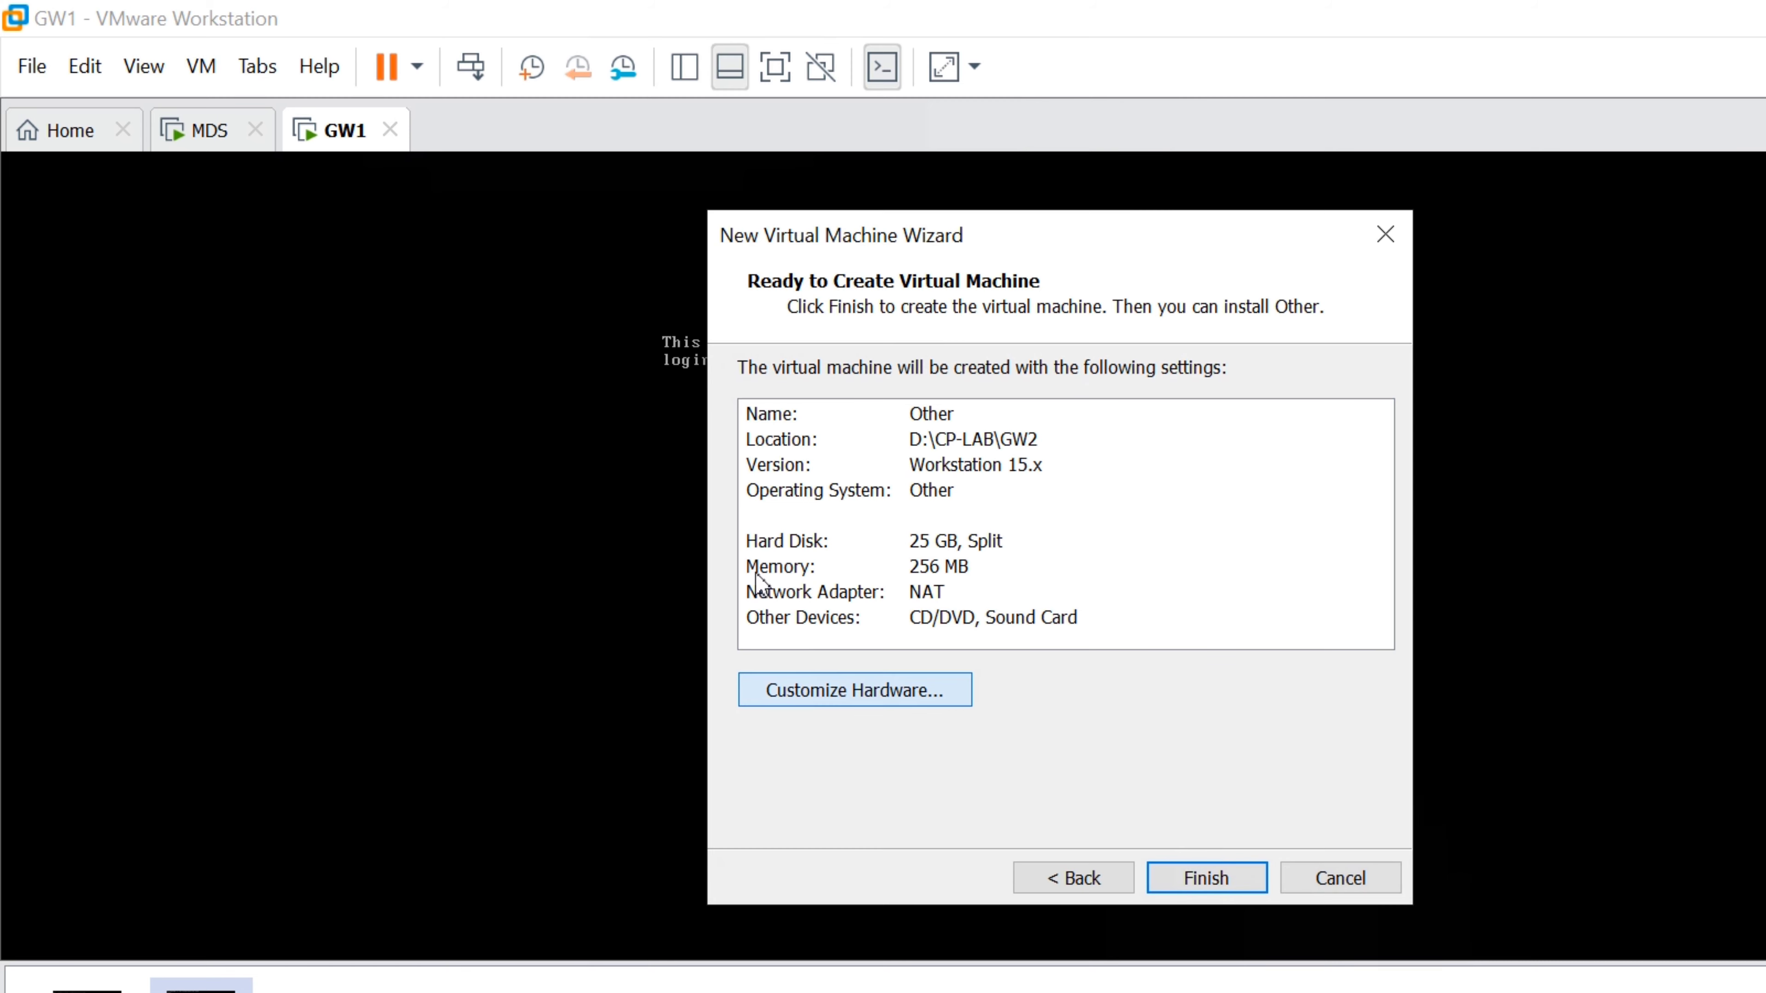
{"action": "left_click", "coordinate": [785, 691]}
{"action": "left_click_drag", "start_coordinate": [1149, 509], "coordinate": [1149, 388]}
Set the VM to 2 processors with 2 cores per processor
{"action": "left_click", "coordinate": [560, 167]}
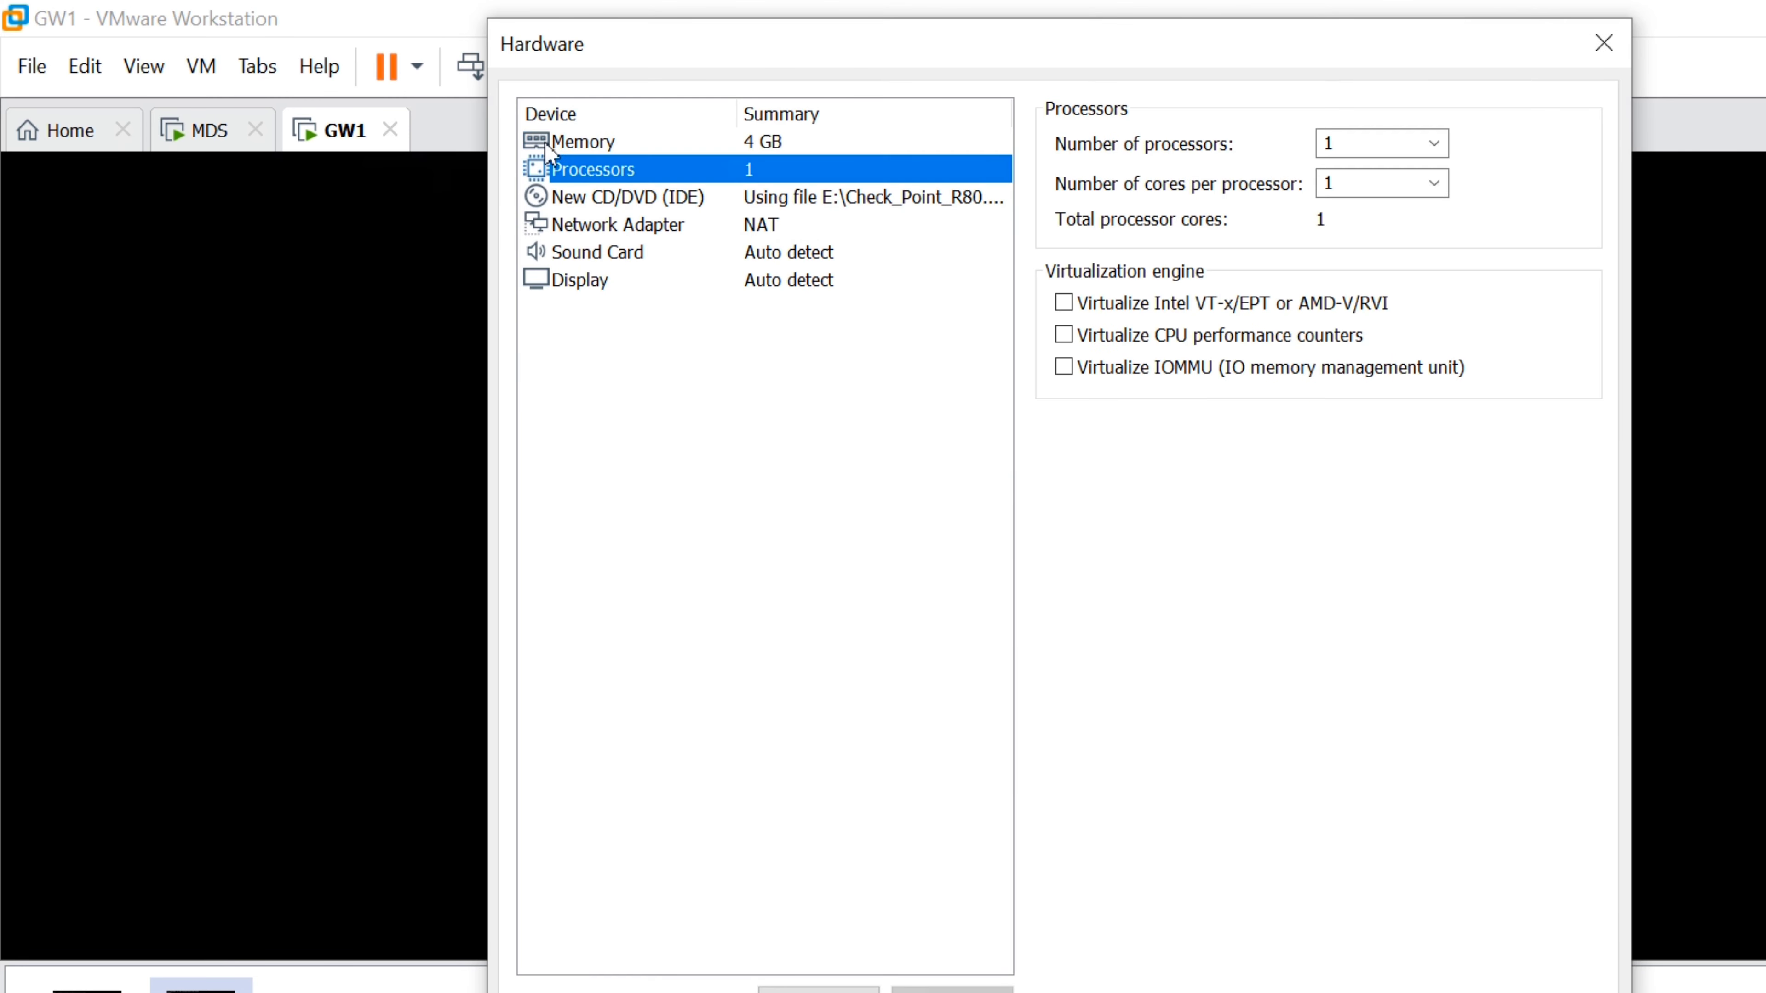
{"action": "key", "text": "Tab"}
{"action": "key", "text": "alt+Down"}
{"action": "key", "text": "Up"}
{"action": "key", "text": "Return"}
{"action": "key", "text": "Tab"}
{"action": "key", "text": "alt+Down"}
{"action": "key", "text": "Down"}
{"action": "key", "text": "Return"}
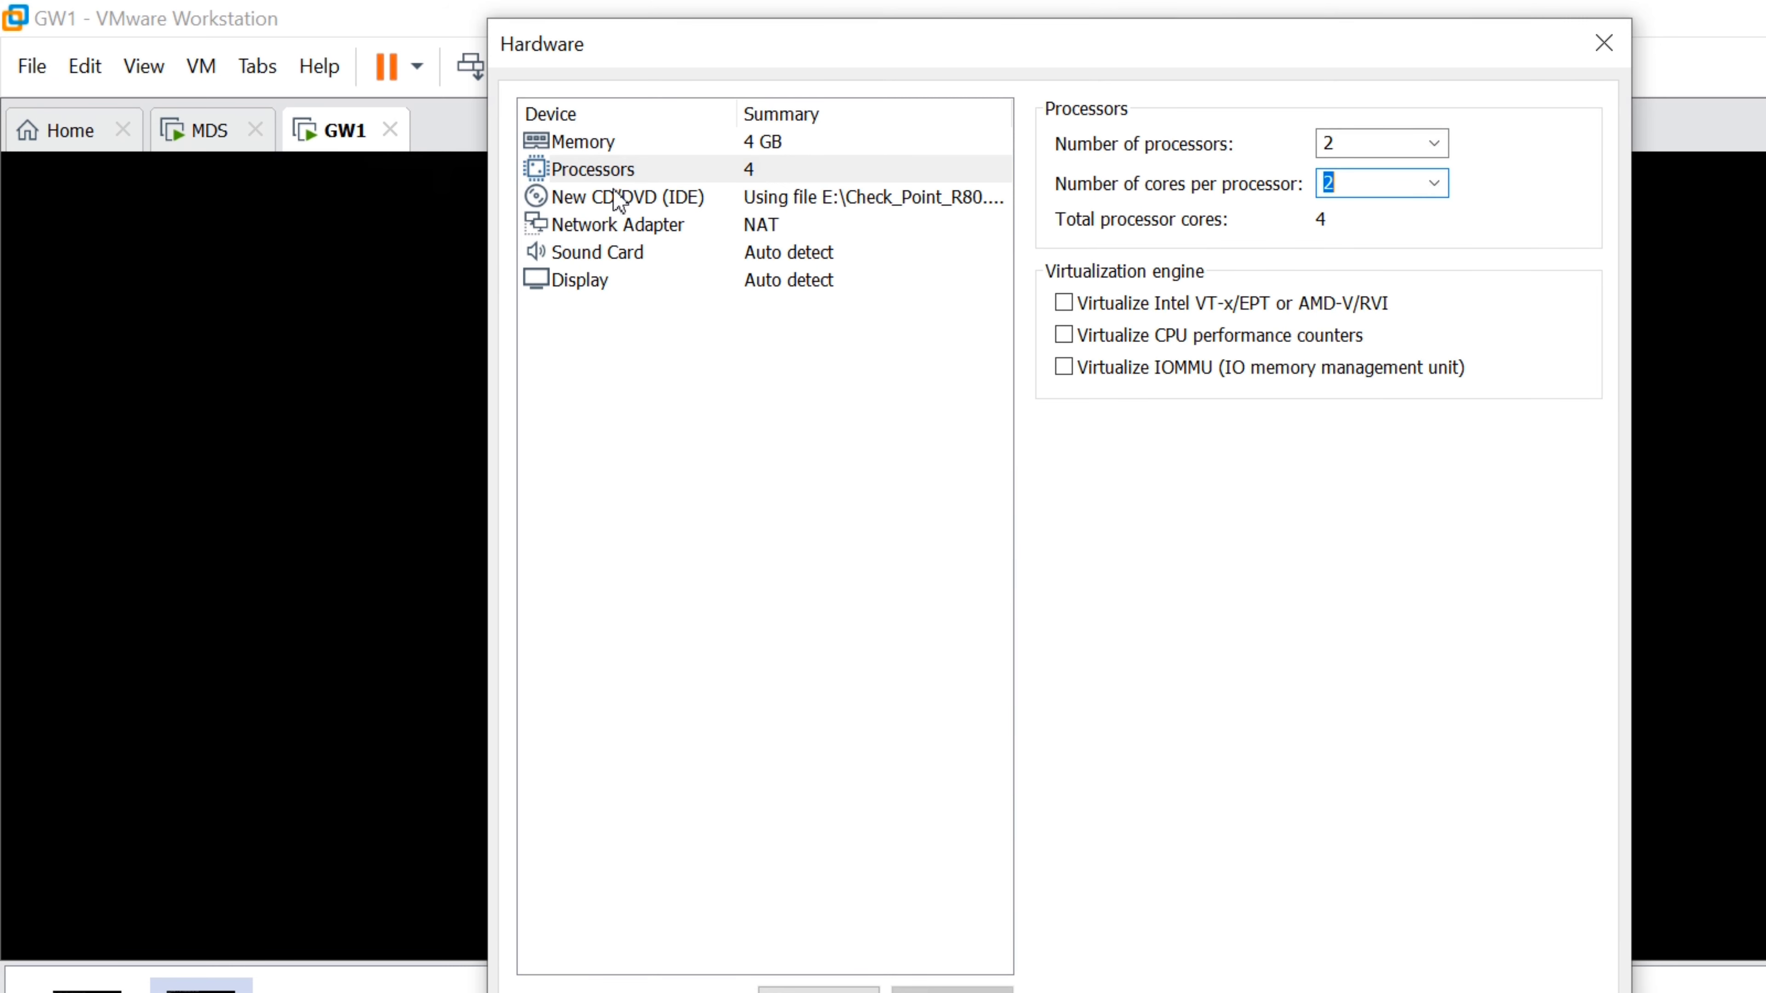
Bridge the first network adapter with replicated state and add three more network adapters
{"action": "left_click", "coordinate": [626, 224]}
{"action": "left_click", "coordinate": [1064, 259]}
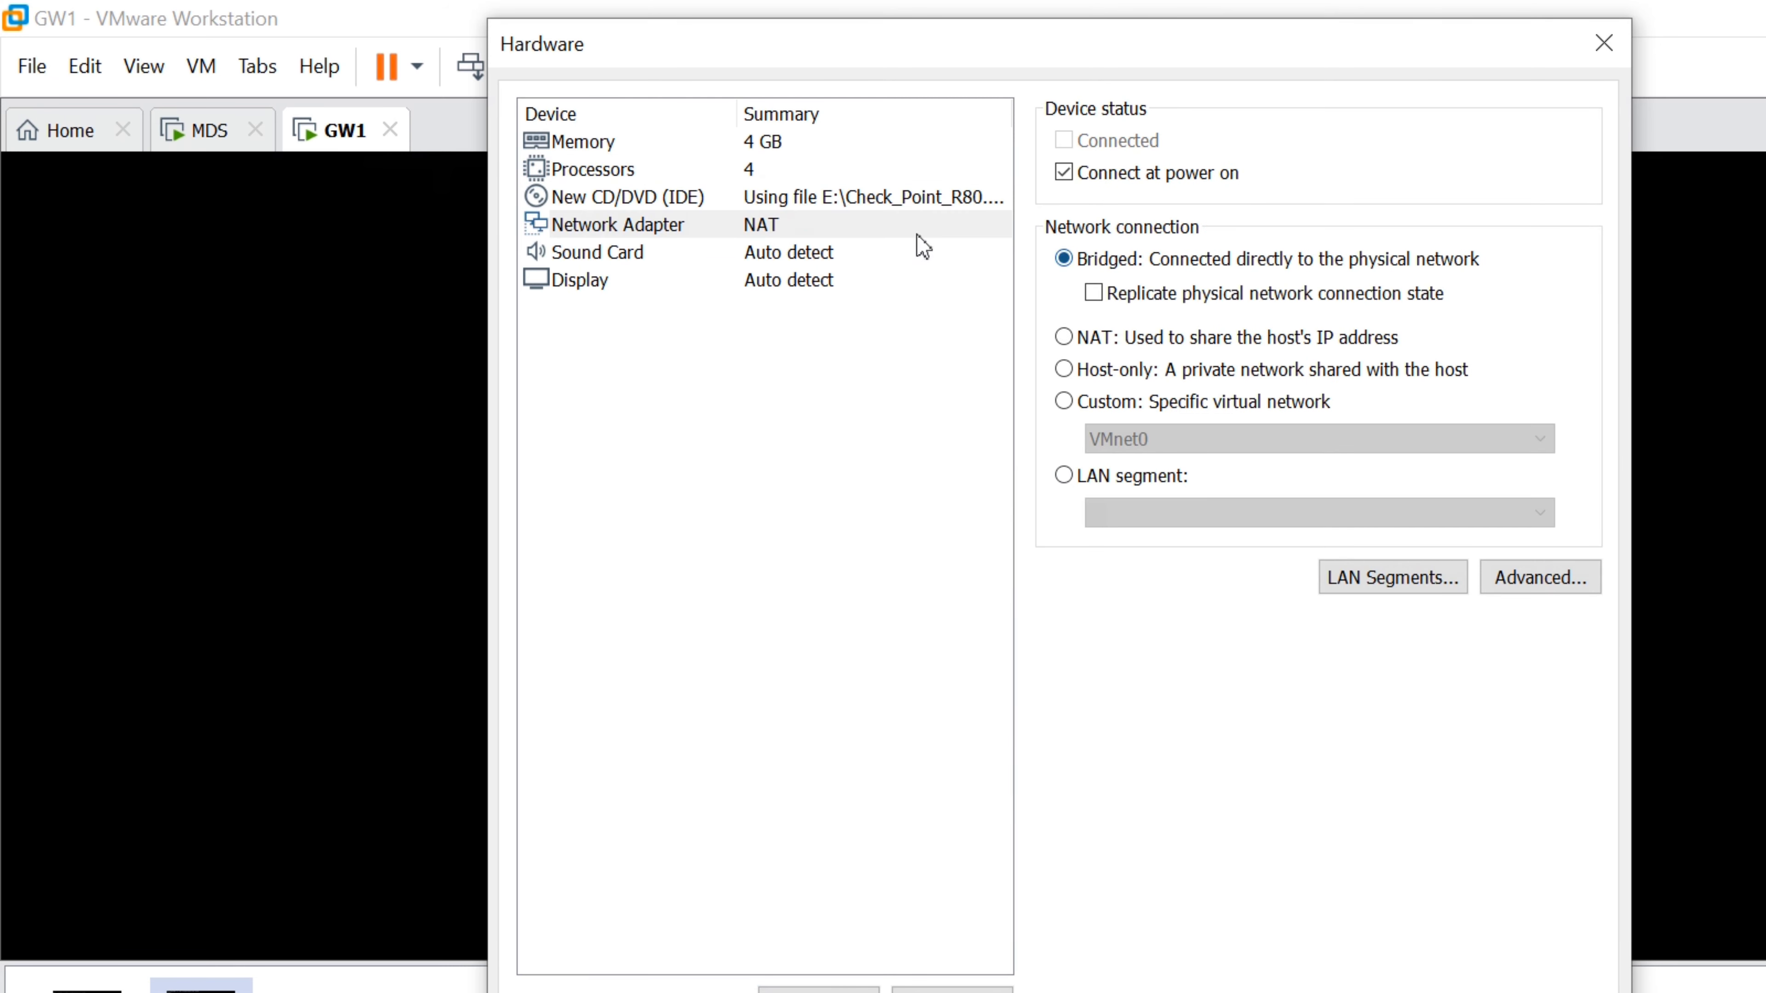
{"action": "left_click", "coordinate": [1093, 293]}
{"action": "left_click", "coordinate": [819, 991]}
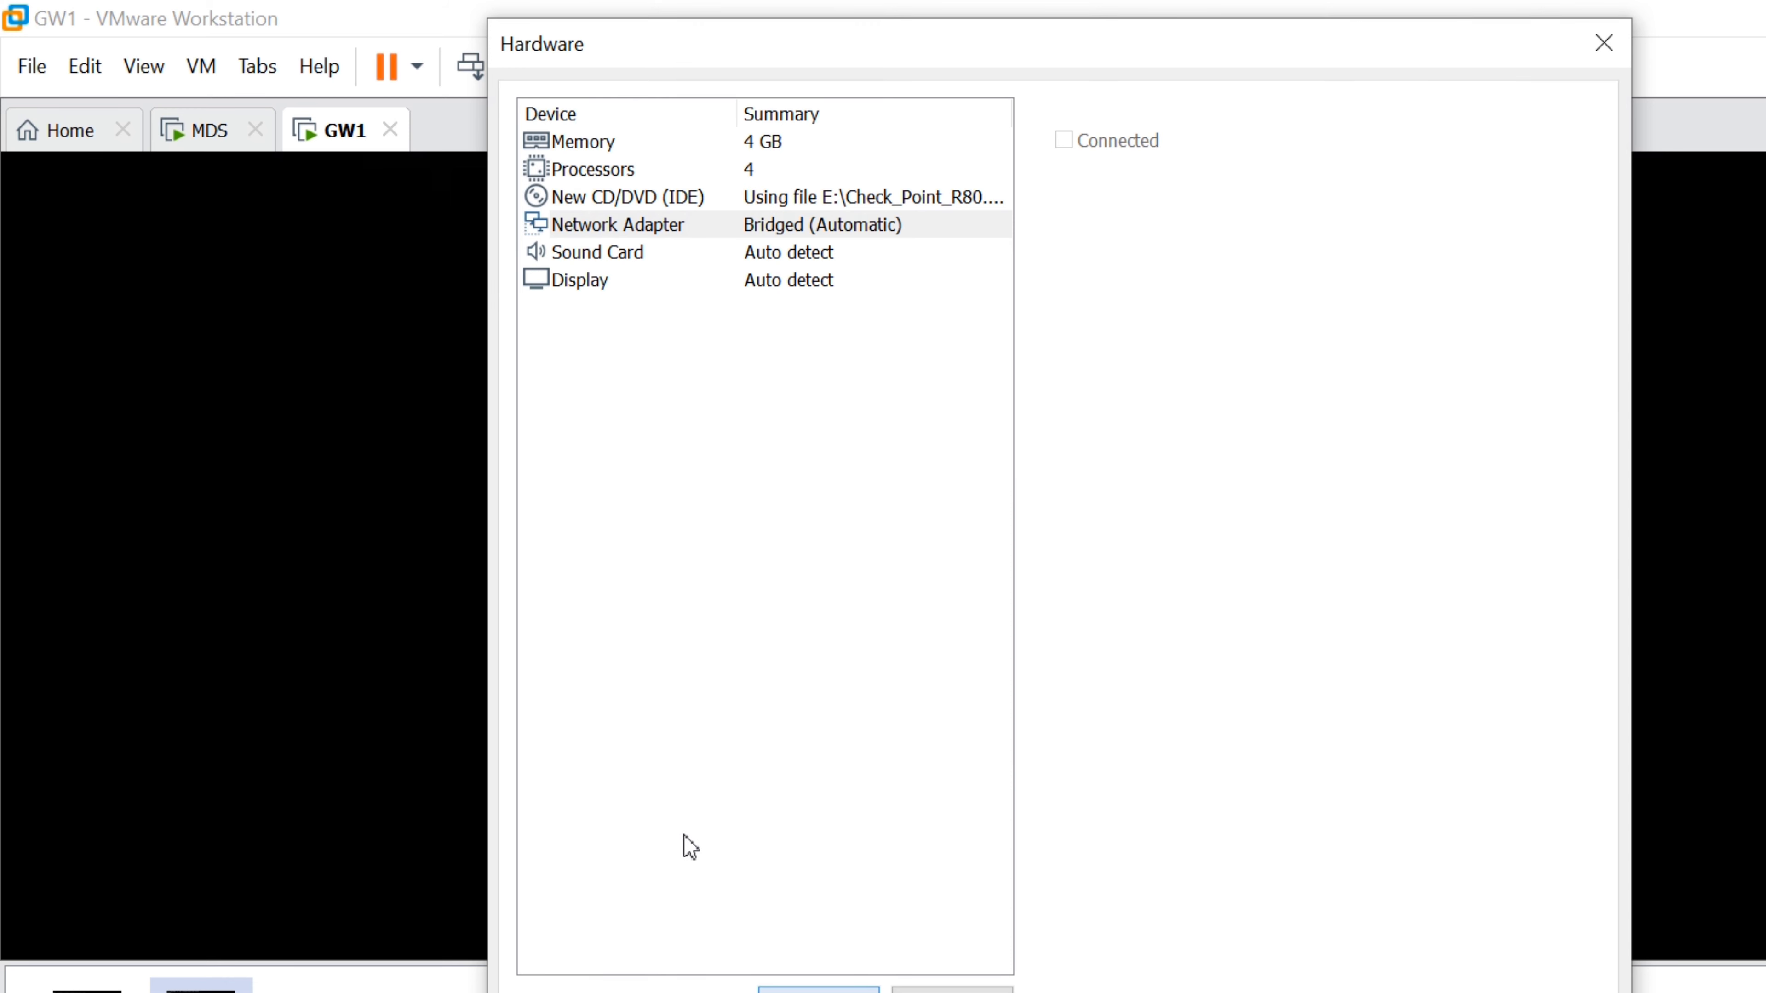
{"action": "left_click", "coordinate": [800, 461]}
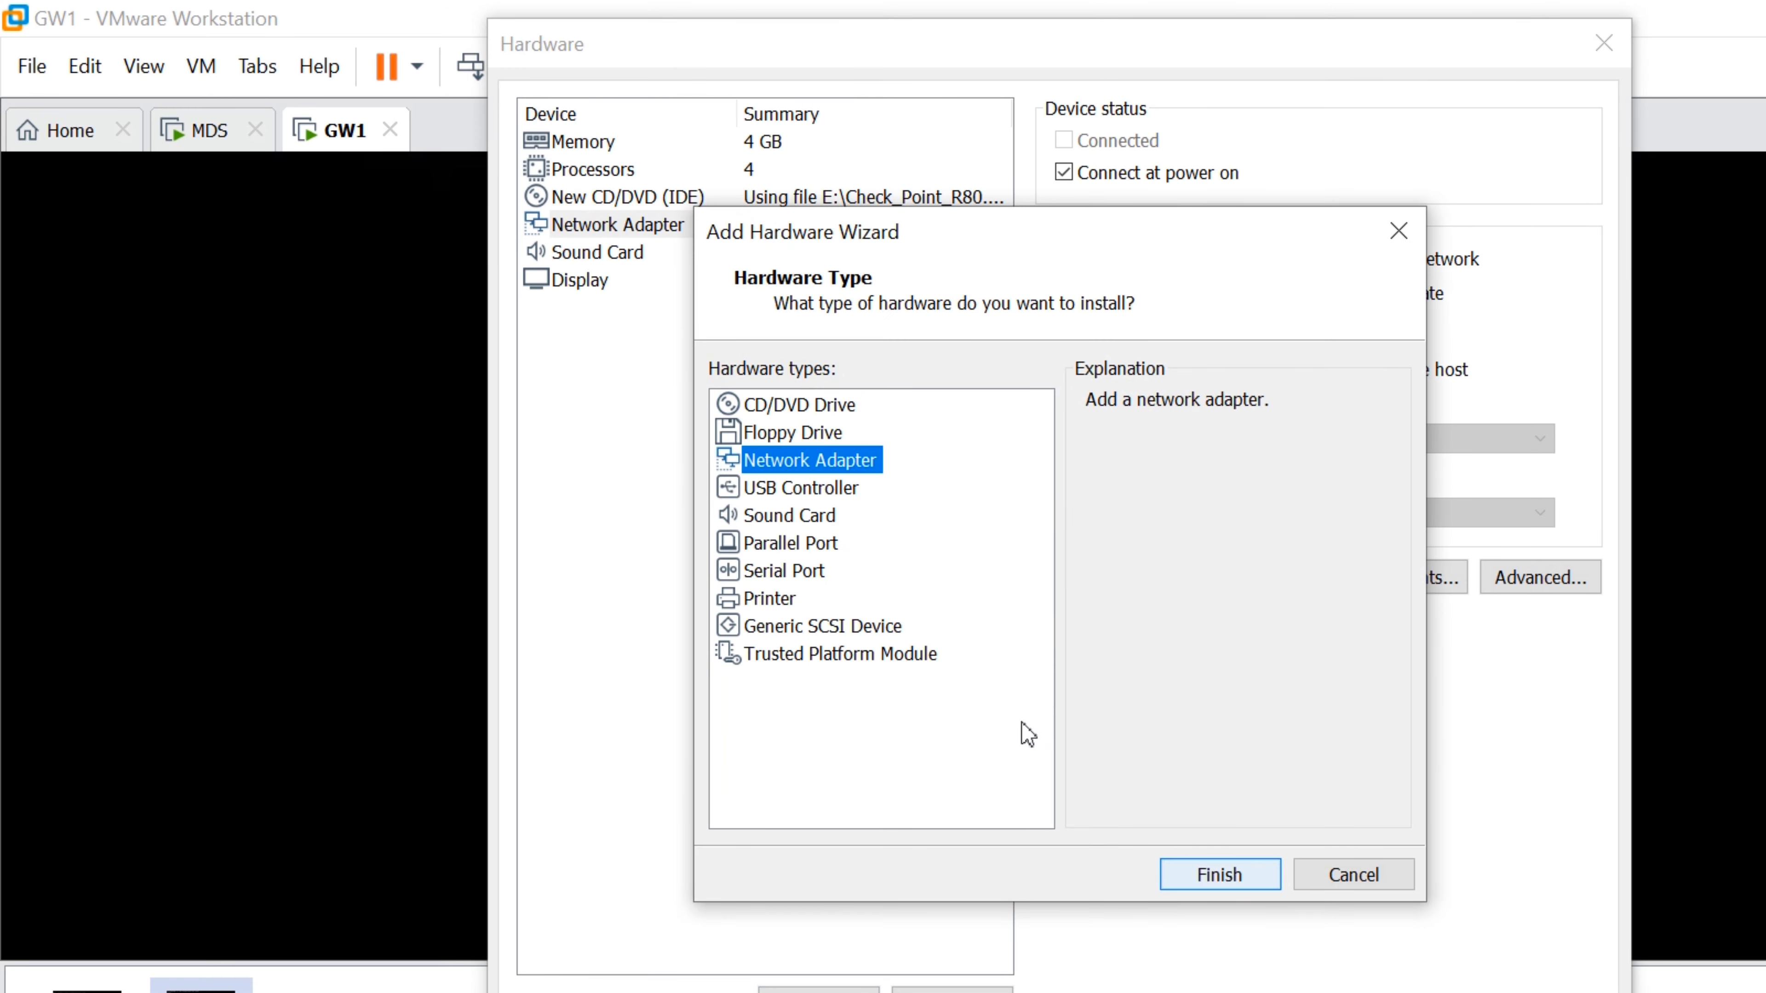
{"action": "left_click", "coordinate": [1220, 875]}
{"action": "left_click", "coordinate": [819, 991]}
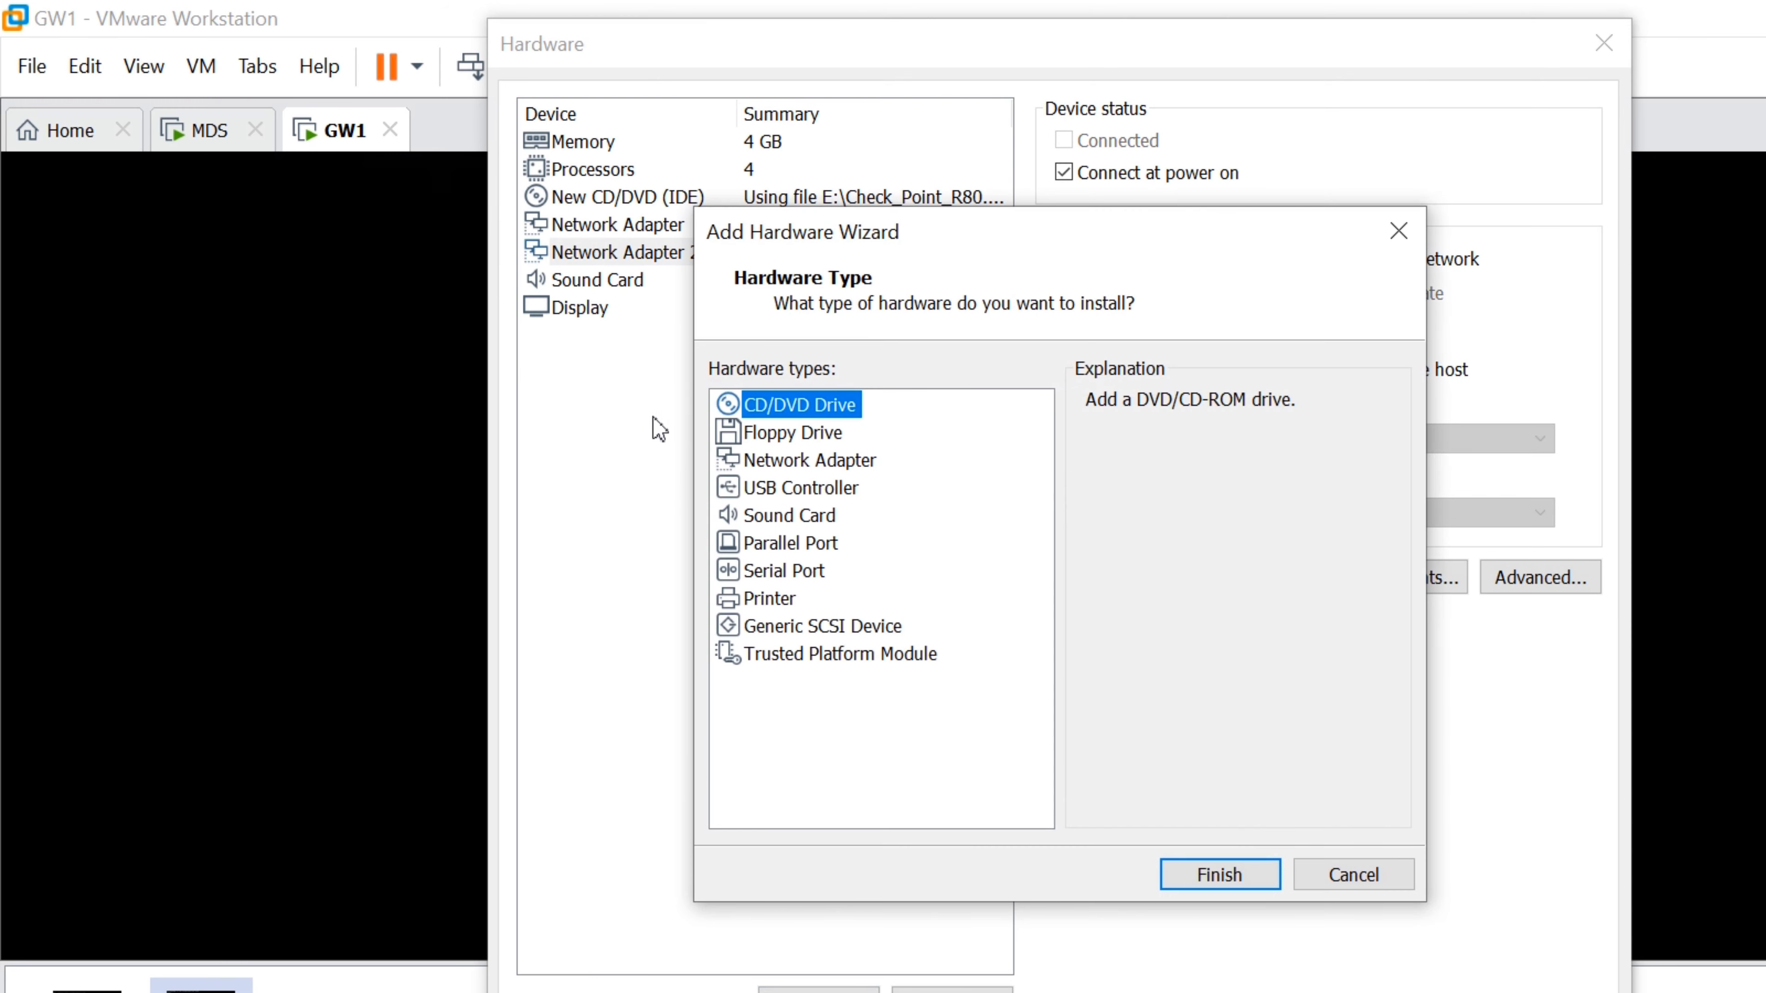
{"action": "left_click", "coordinate": [800, 460]}
{"action": "left_click", "coordinate": [1220, 874]}
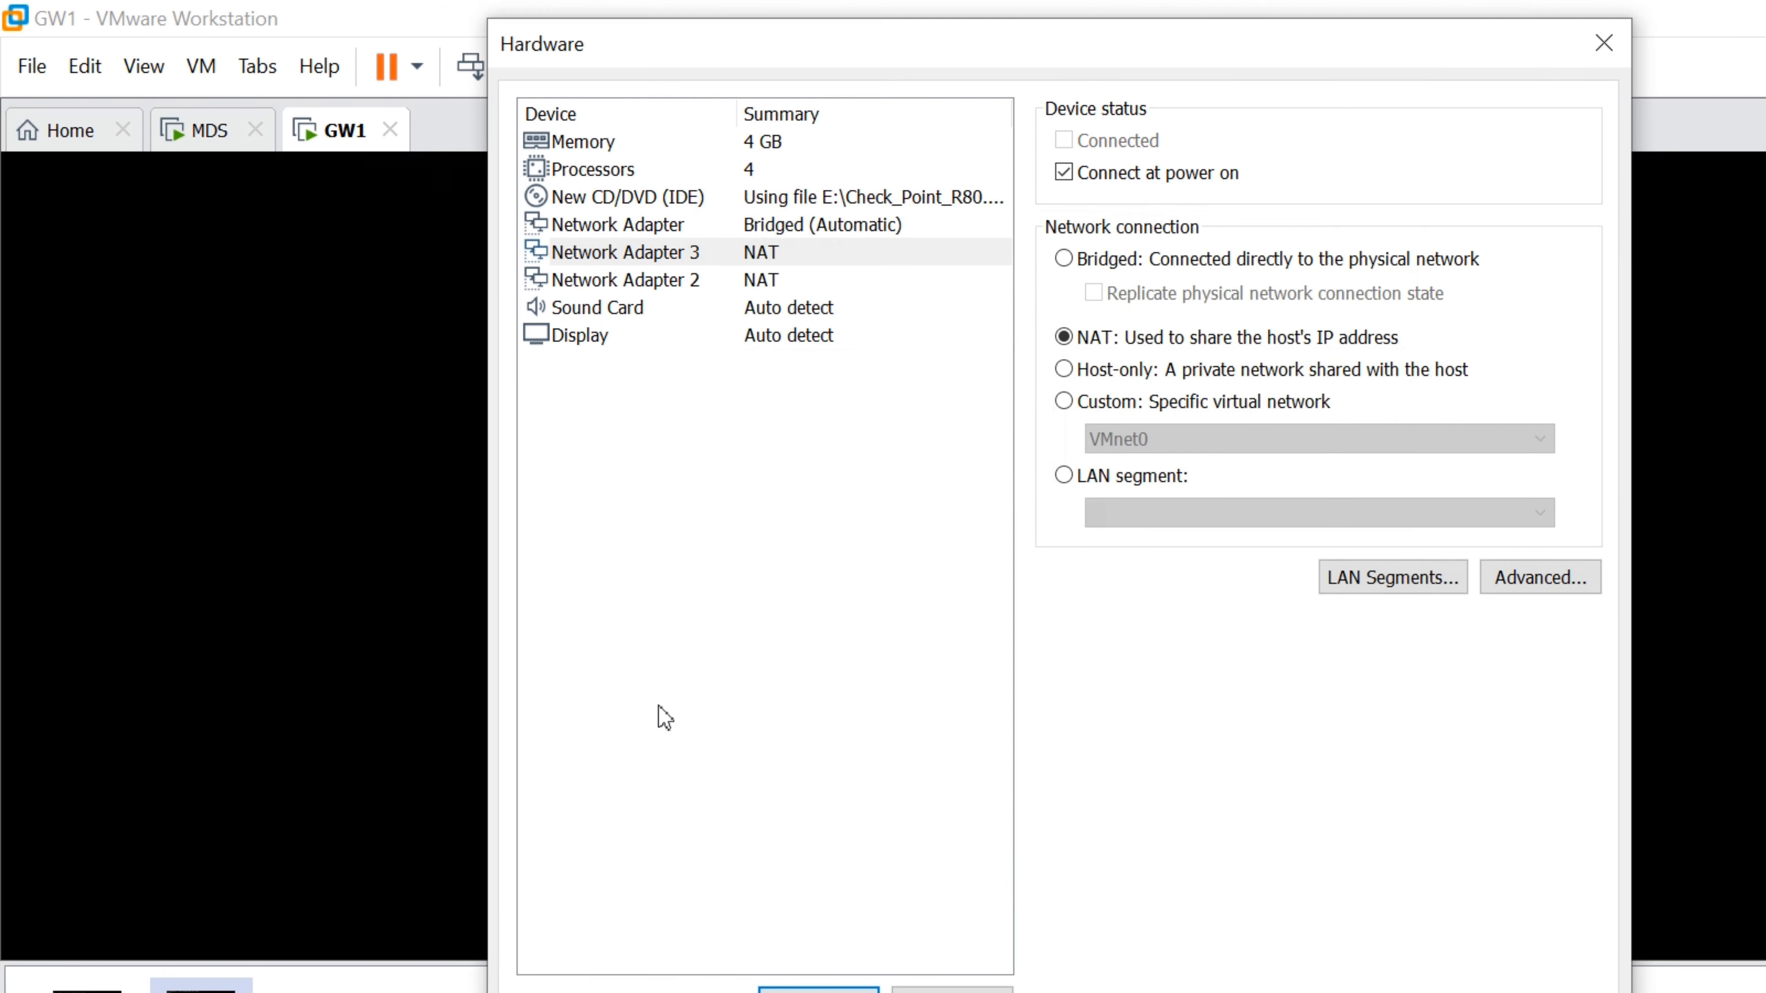
{"action": "left_click", "coordinate": [819, 991]}
{"action": "left_click", "coordinate": [799, 459]}
{"action": "left_click", "coordinate": [1220, 874]}
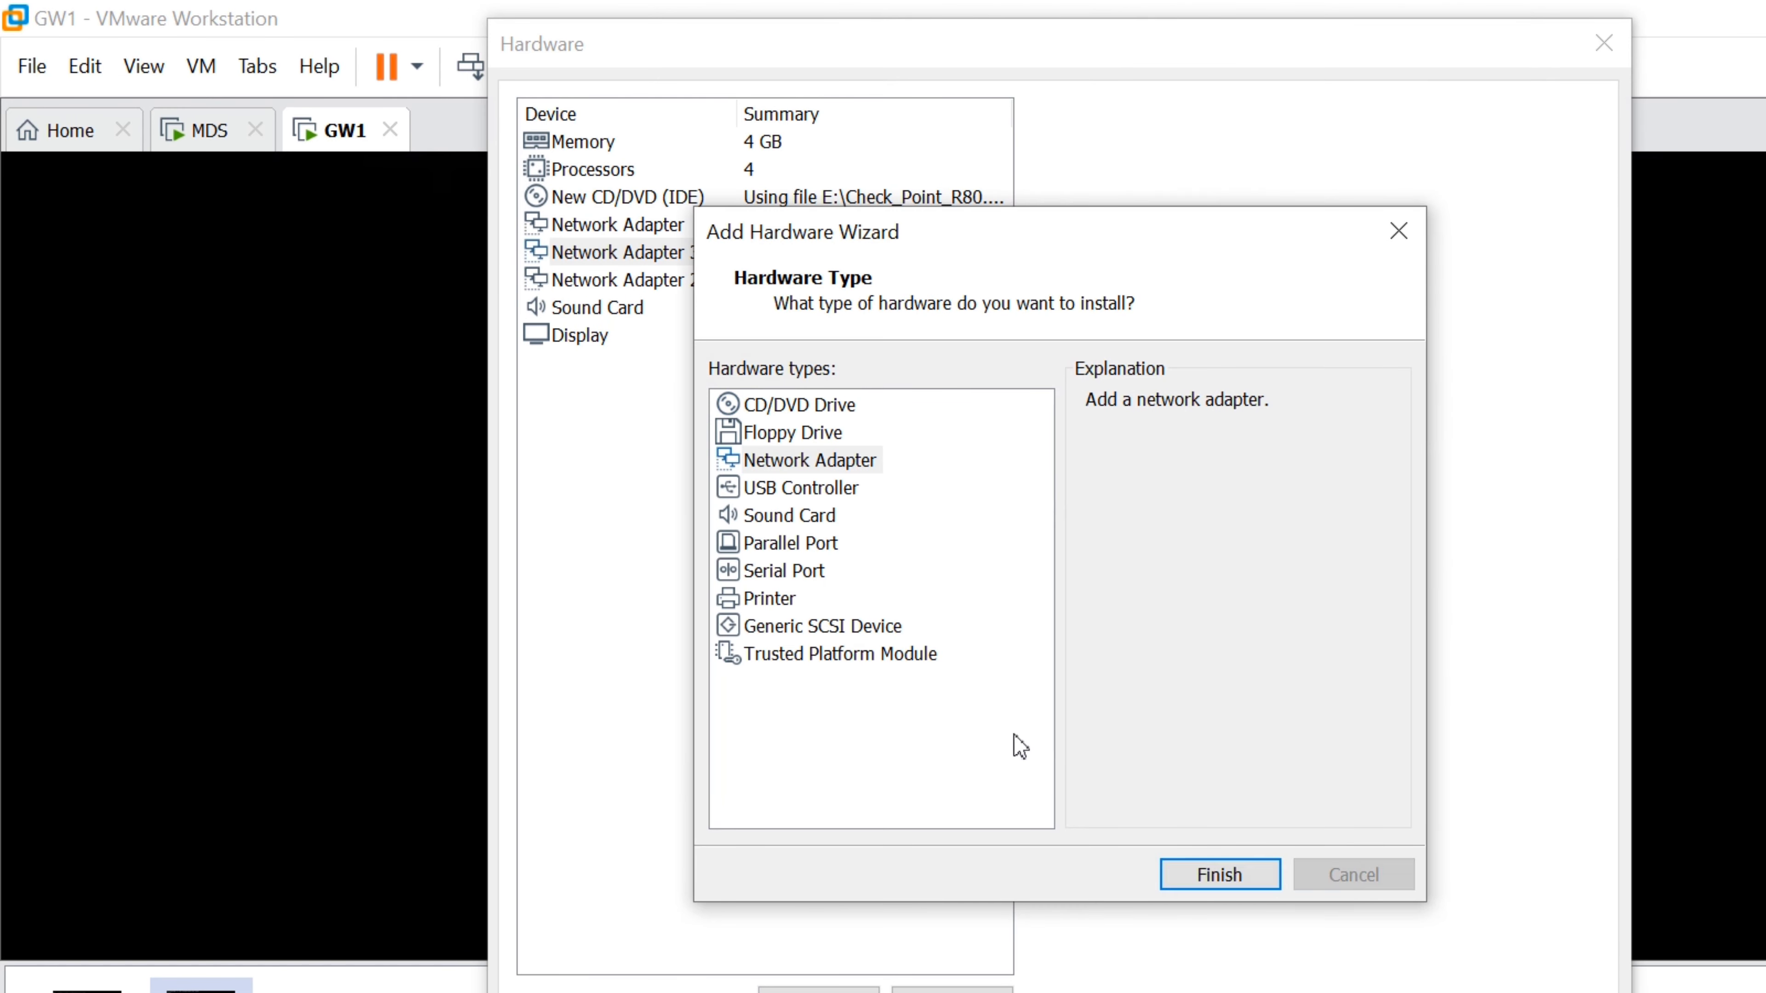
Set network adapters 2–4 to bridged with replicated state, then finish creating the VM
{"action": "left_click", "coordinate": [897, 225]}
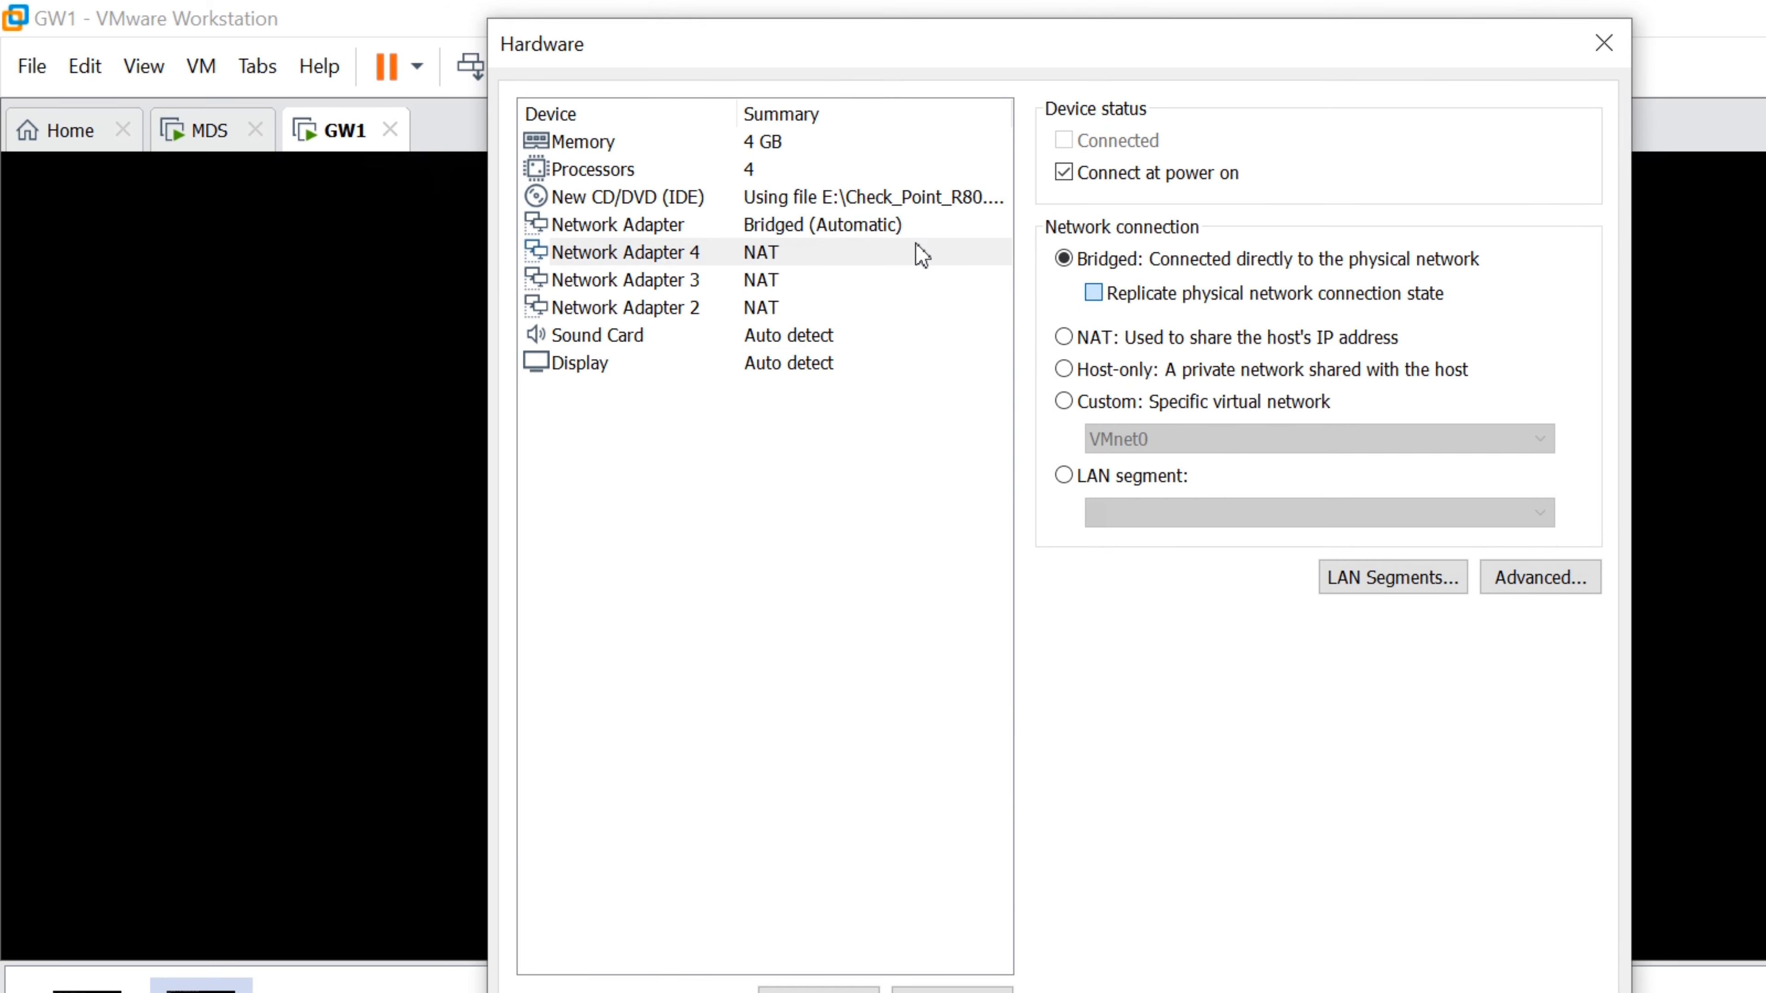
{"action": "left_click", "coordinate": [682, 280]}
{"action": "left_click", "coordinate": [1064, 259]}
{"action": "left_click", "coordinate": [1093, 293]}
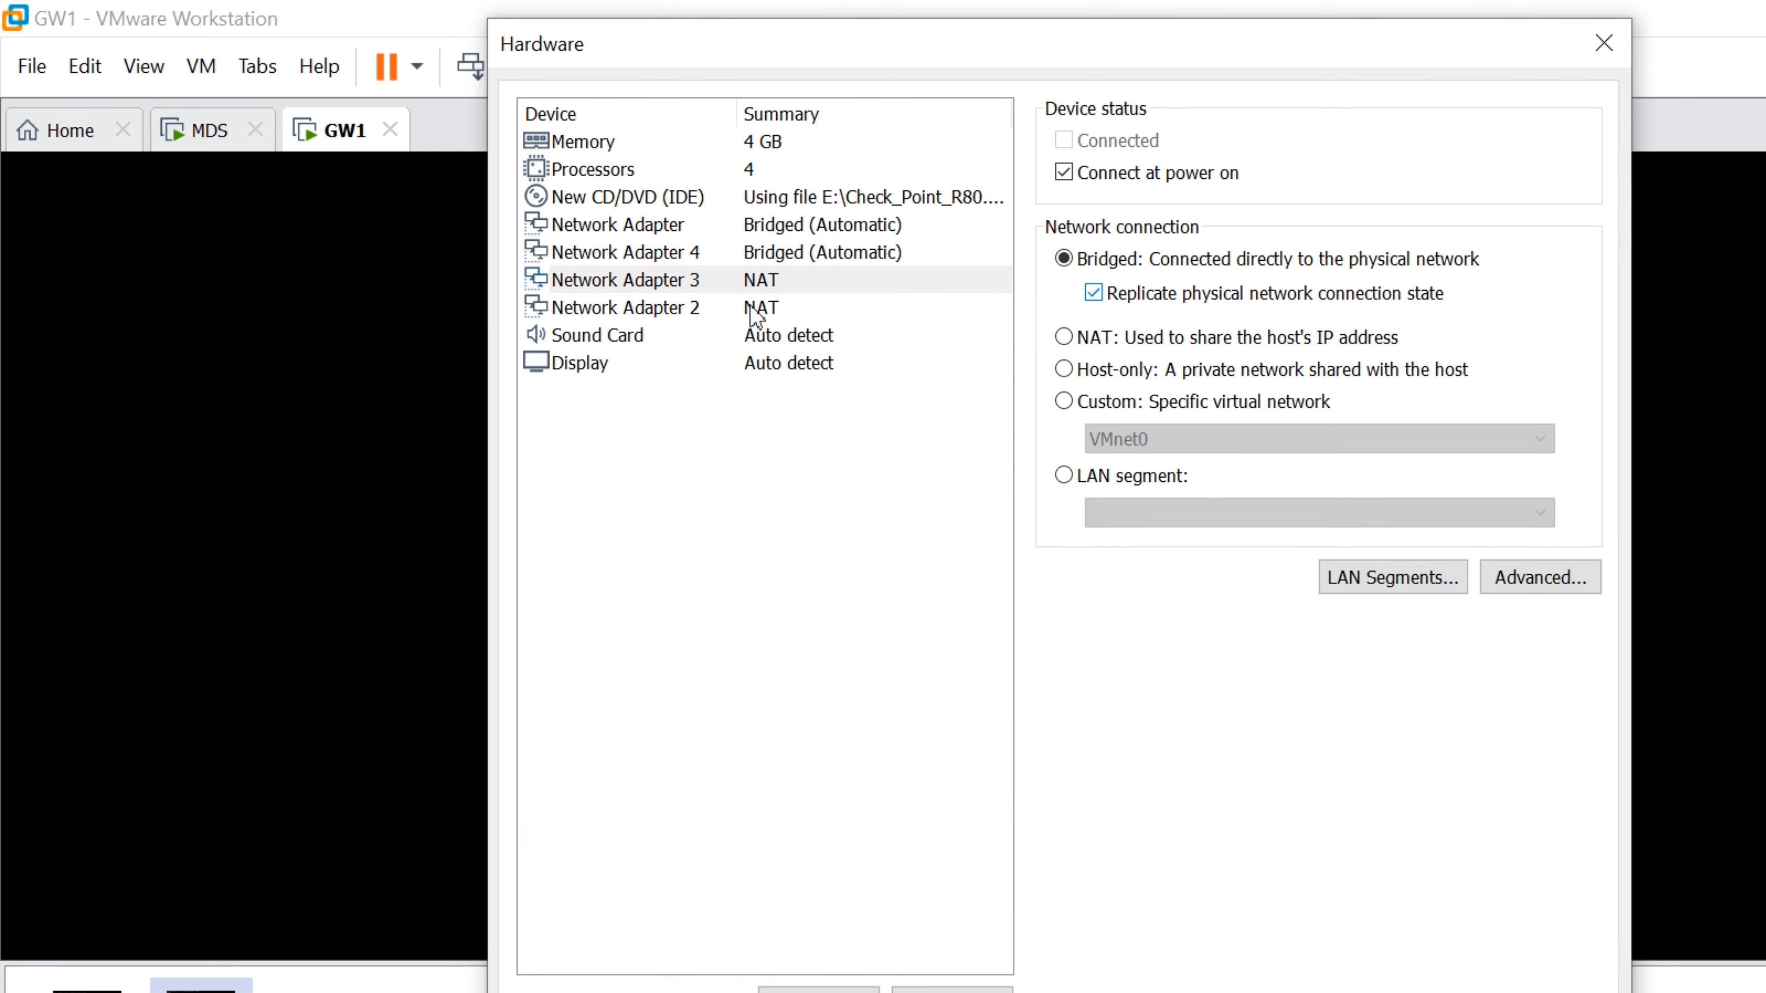
{"action": "left_click", "coordinate": [653, 307]}
{"action": "left_click", "coordinate": [1064, 259]}
{"action": "left_click", "coordinate": [1093, 293]}
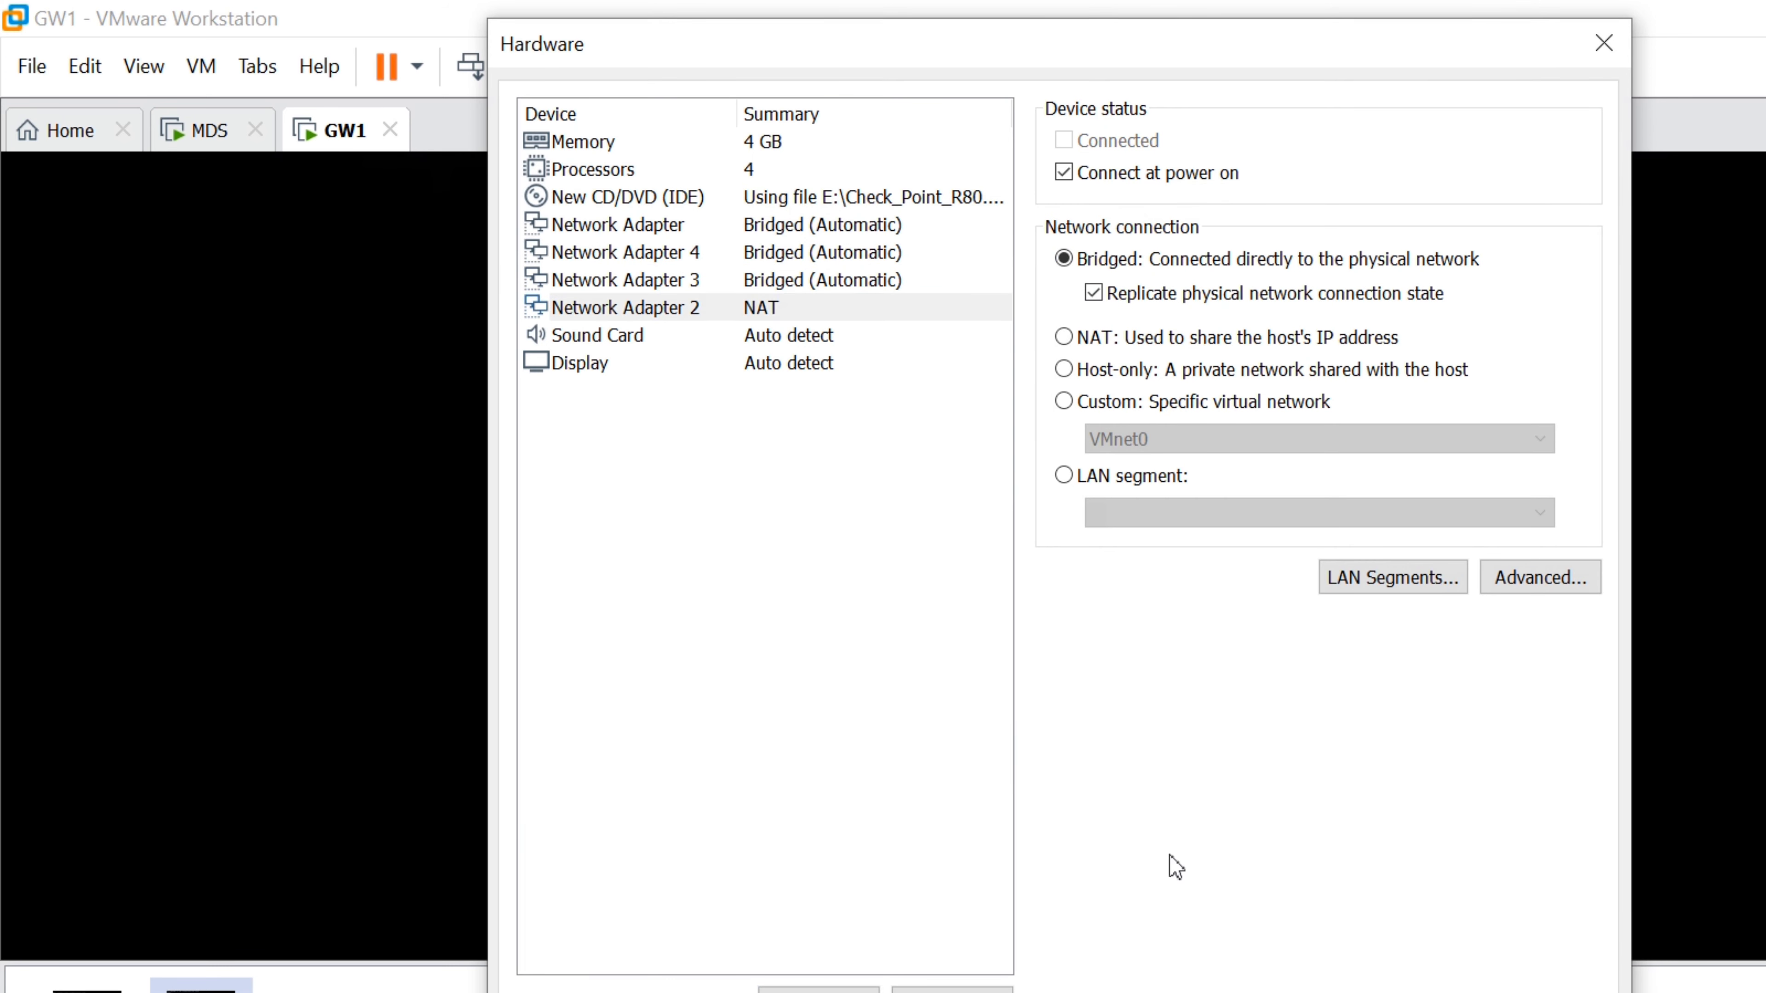
{"action": "left_click", "coordinate": [1162, 893]}
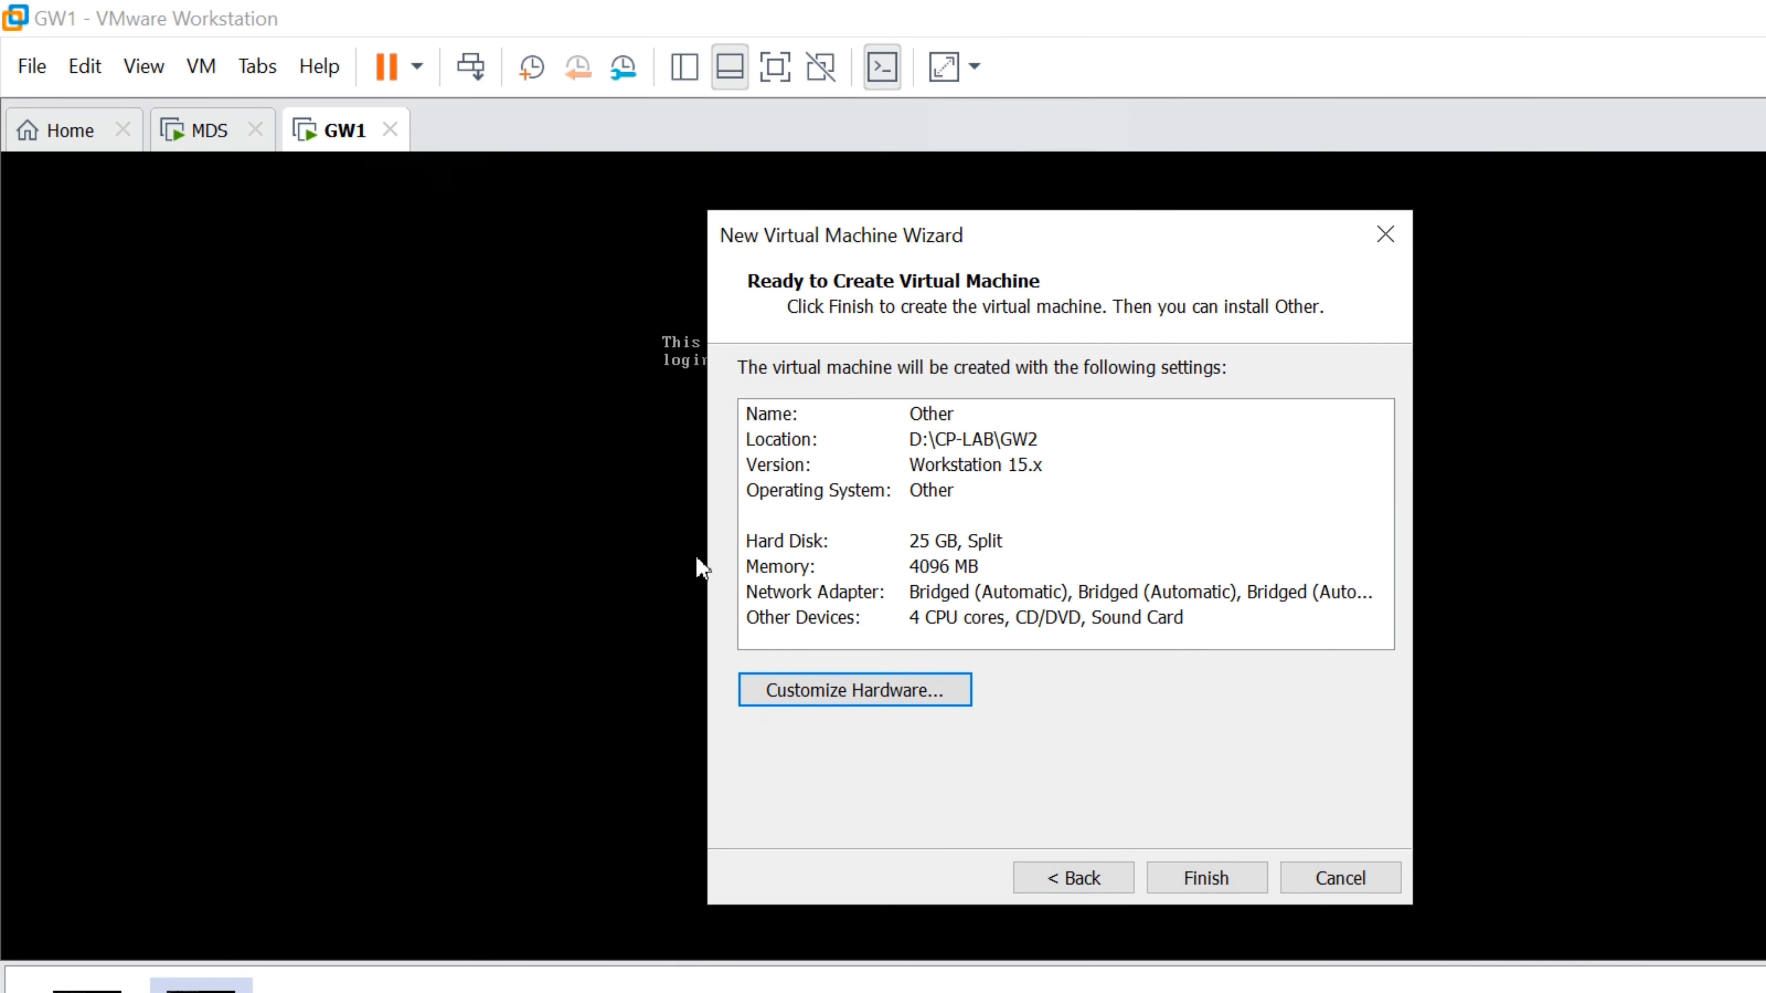
{"action": "left_click", "coordinate": [1200, 865]}
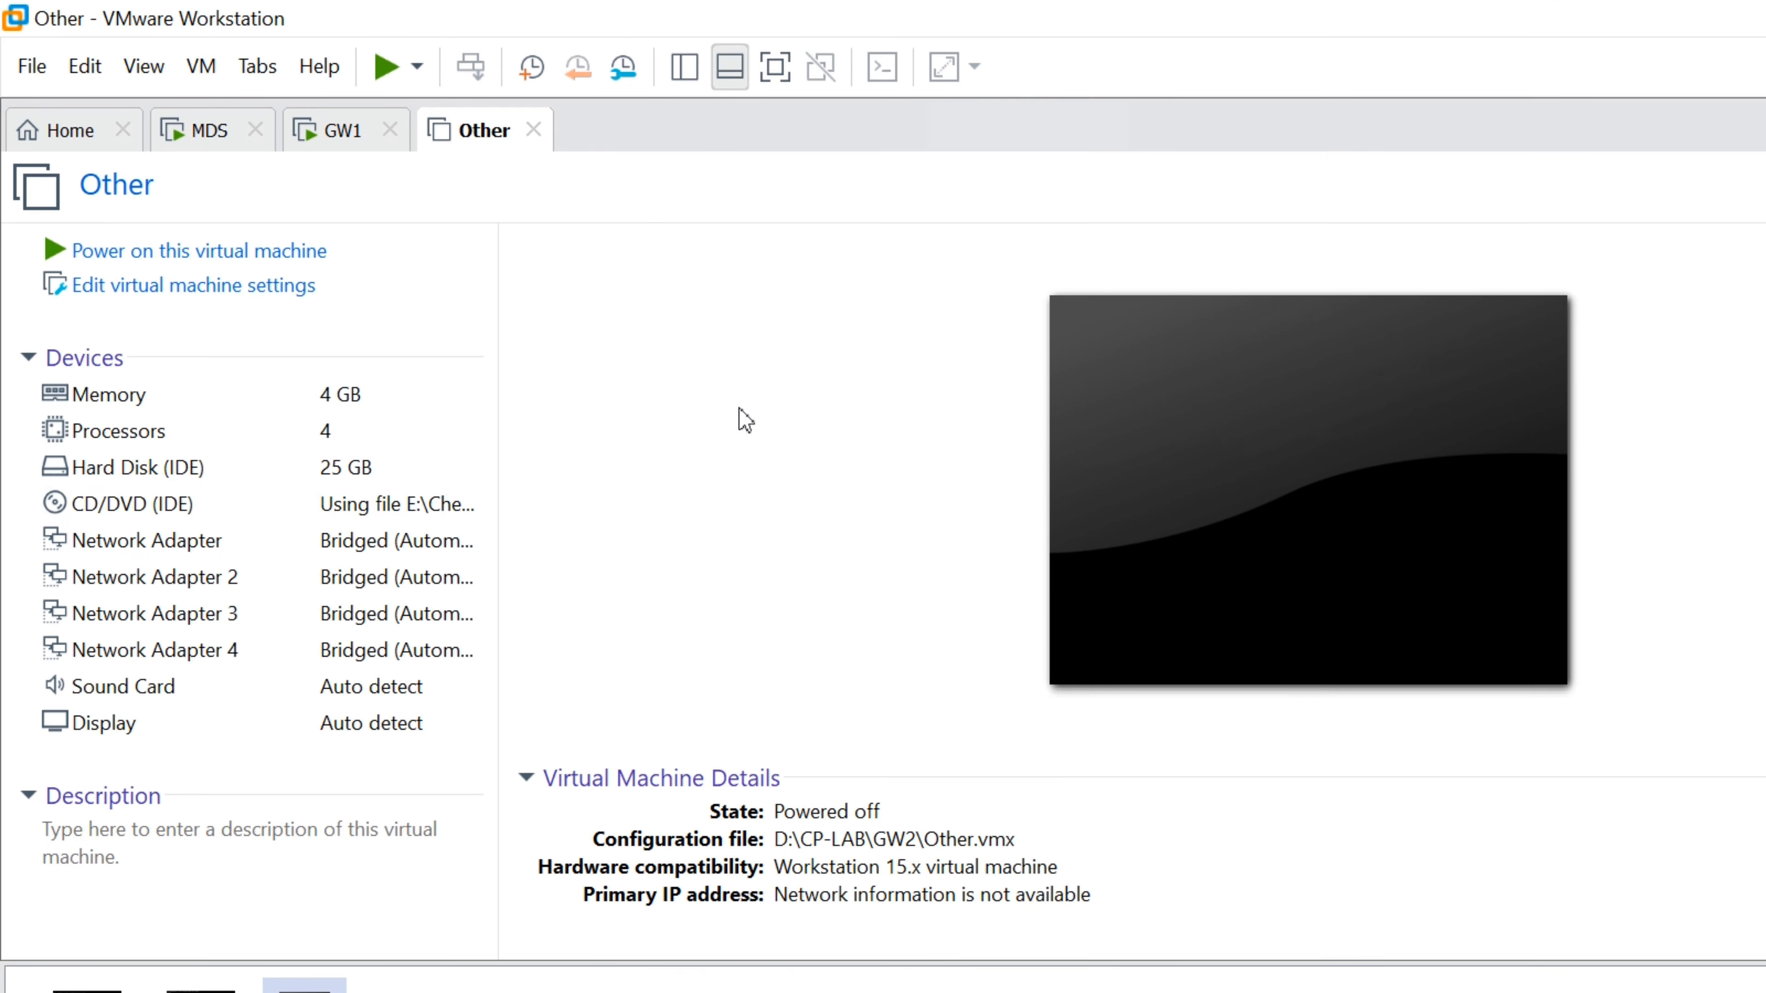
Power on the Other VM and select Install Gaia on this system from its boot menu
{"action": "left_click", "coordinate": [154, 250]}
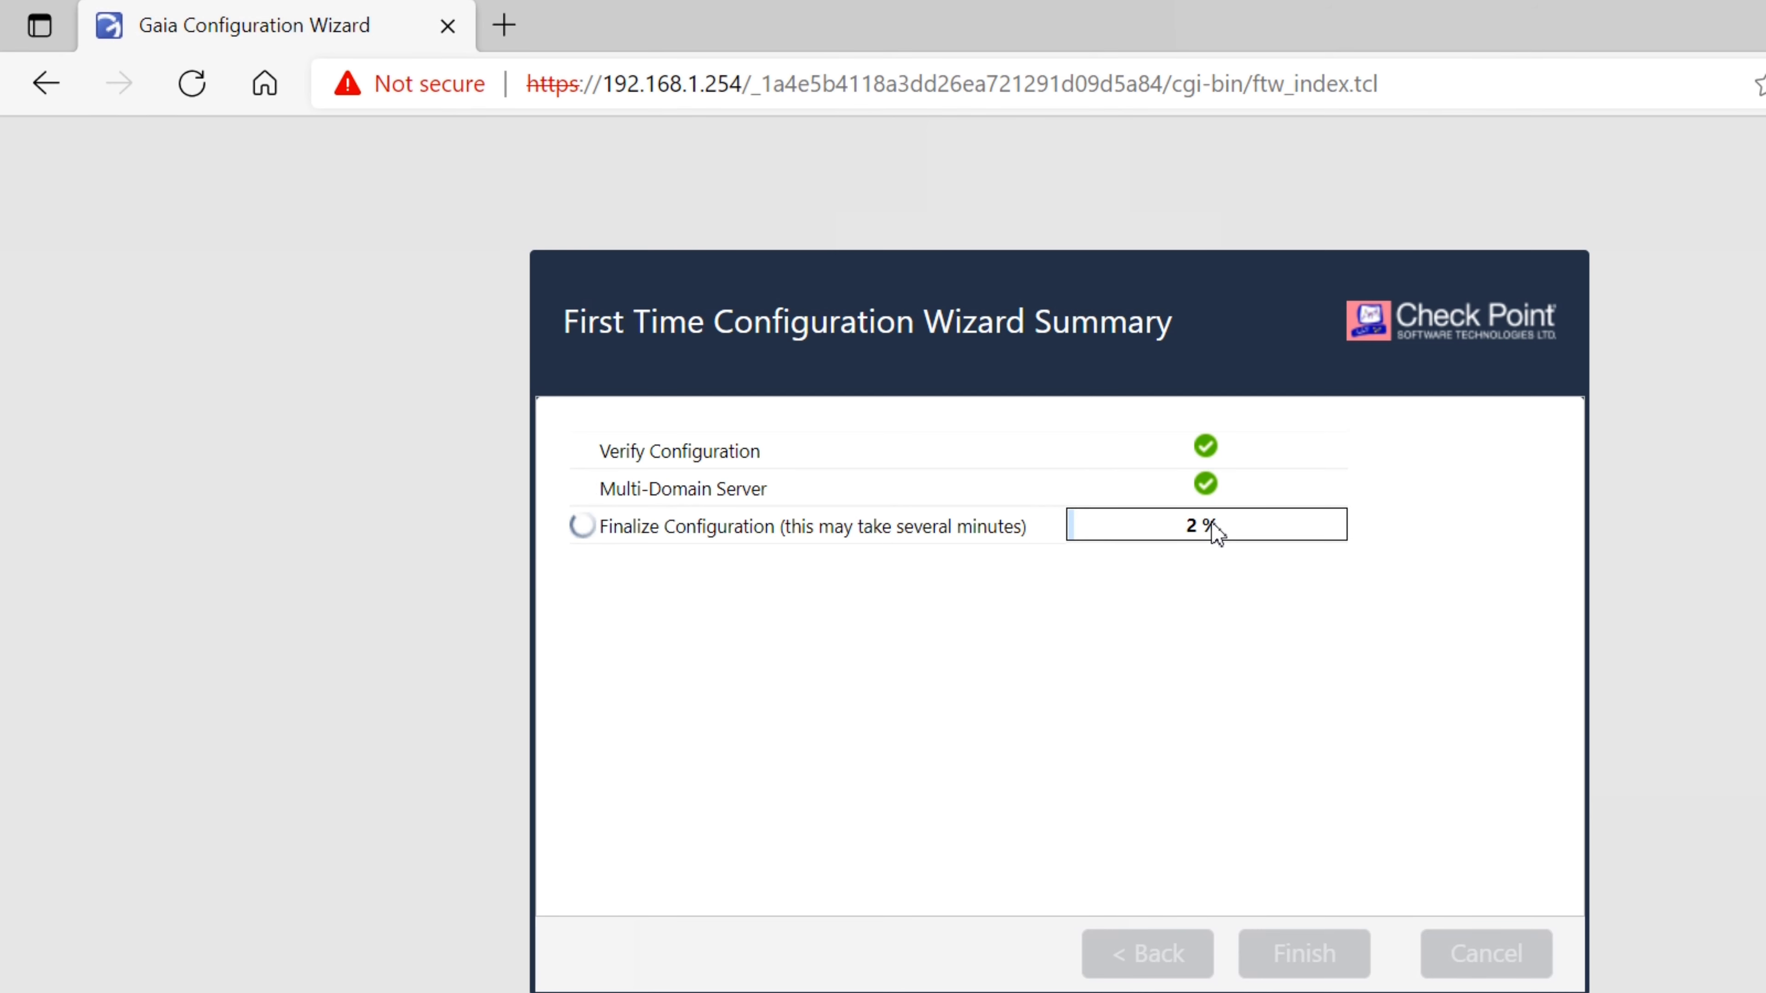
{"action": "mouse_move", "coordinate": [717, 978]}
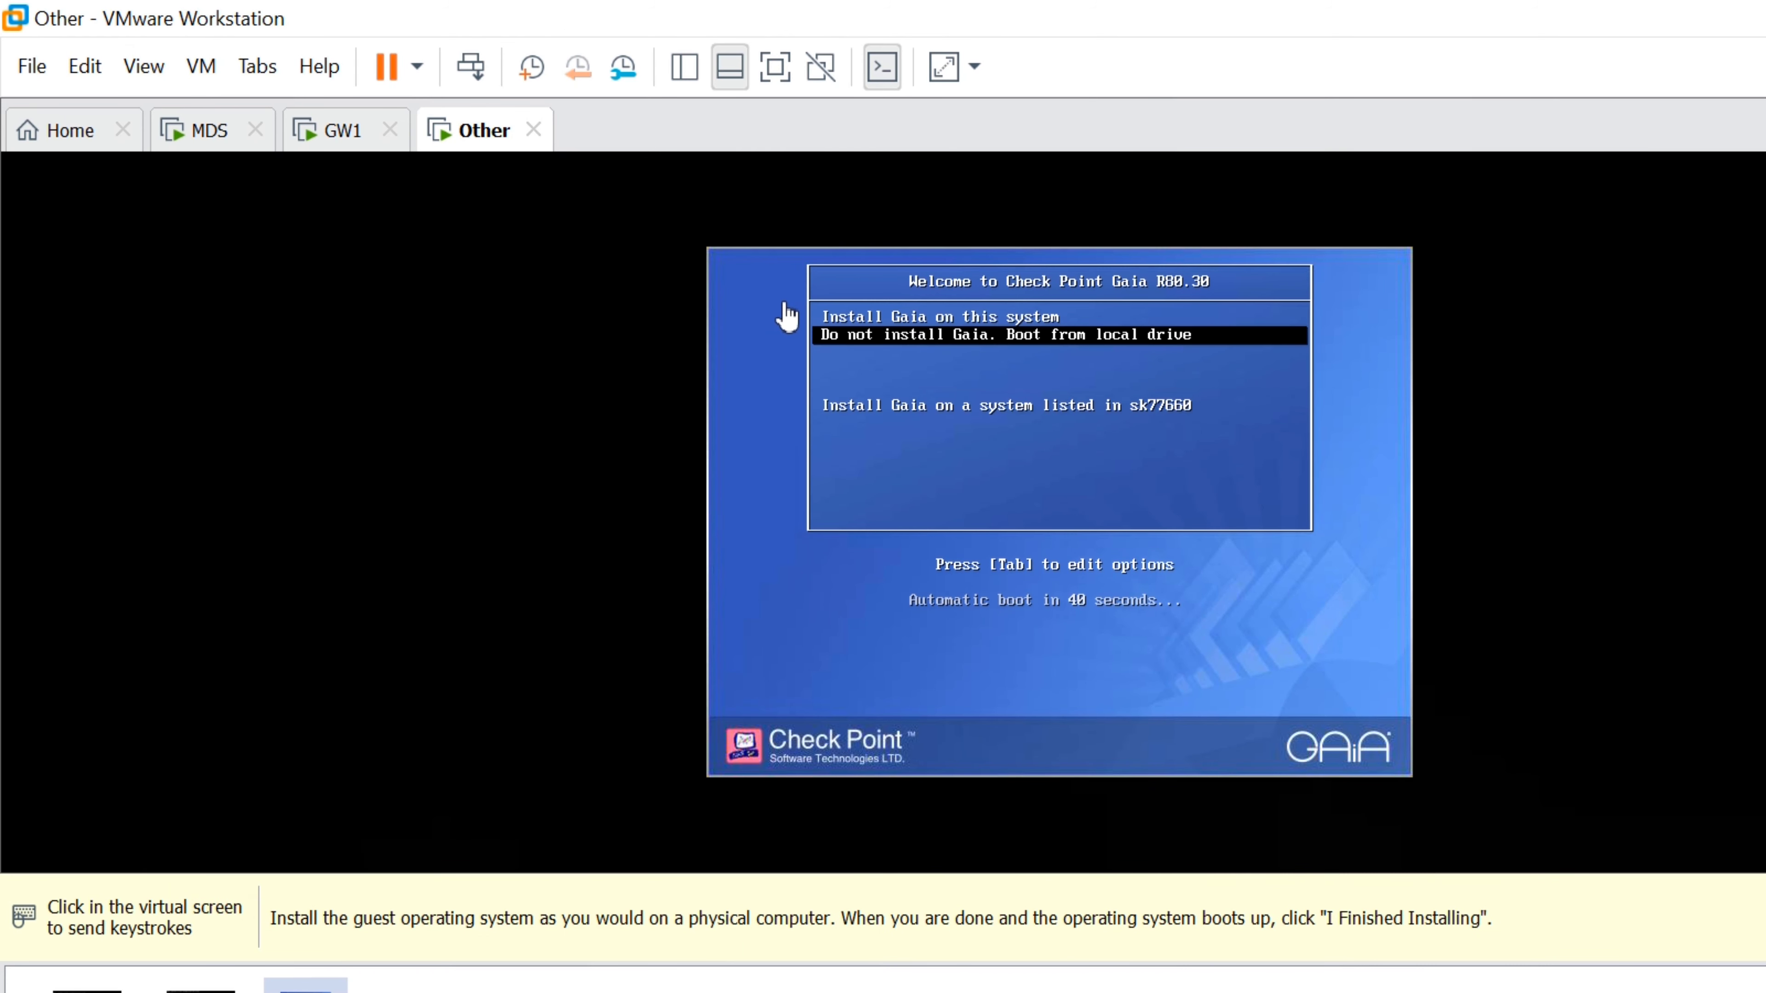
{"action": "left_click", "coordinate": [781, 306]}
{"action": "key", "text": "Up"}
{"action": "key", "text": "Return"}
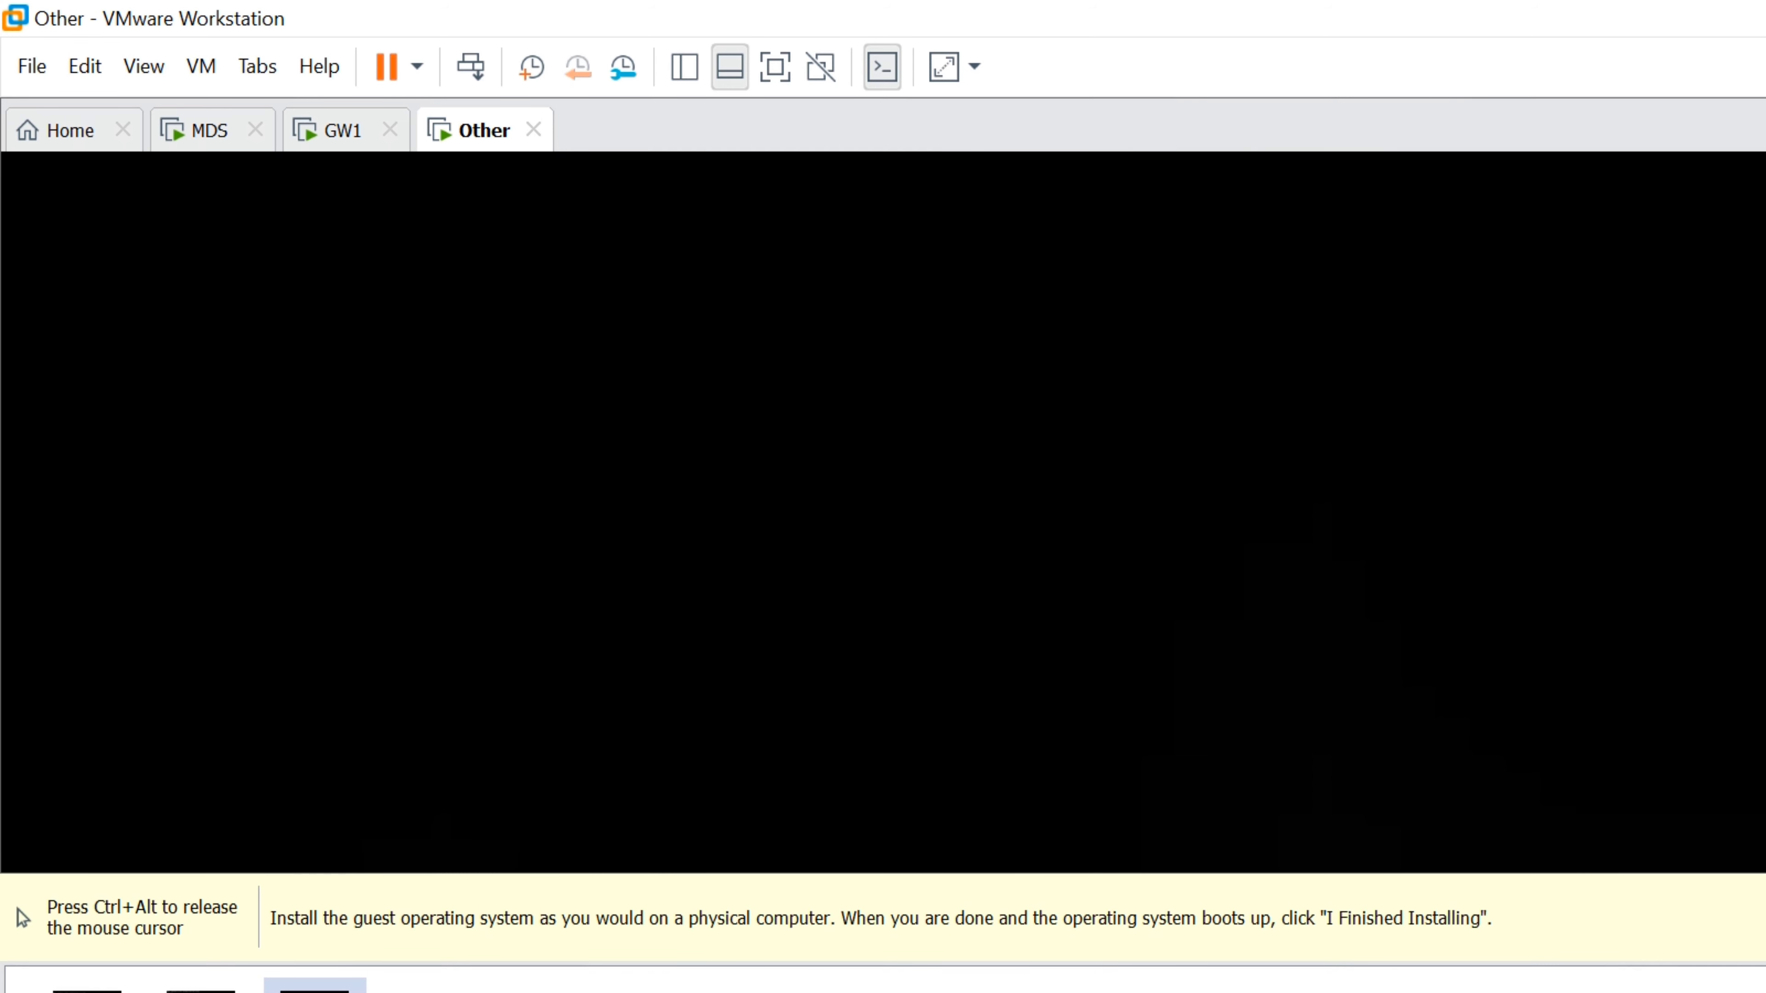
{"action": "key", "text": "ctrl+alt"}
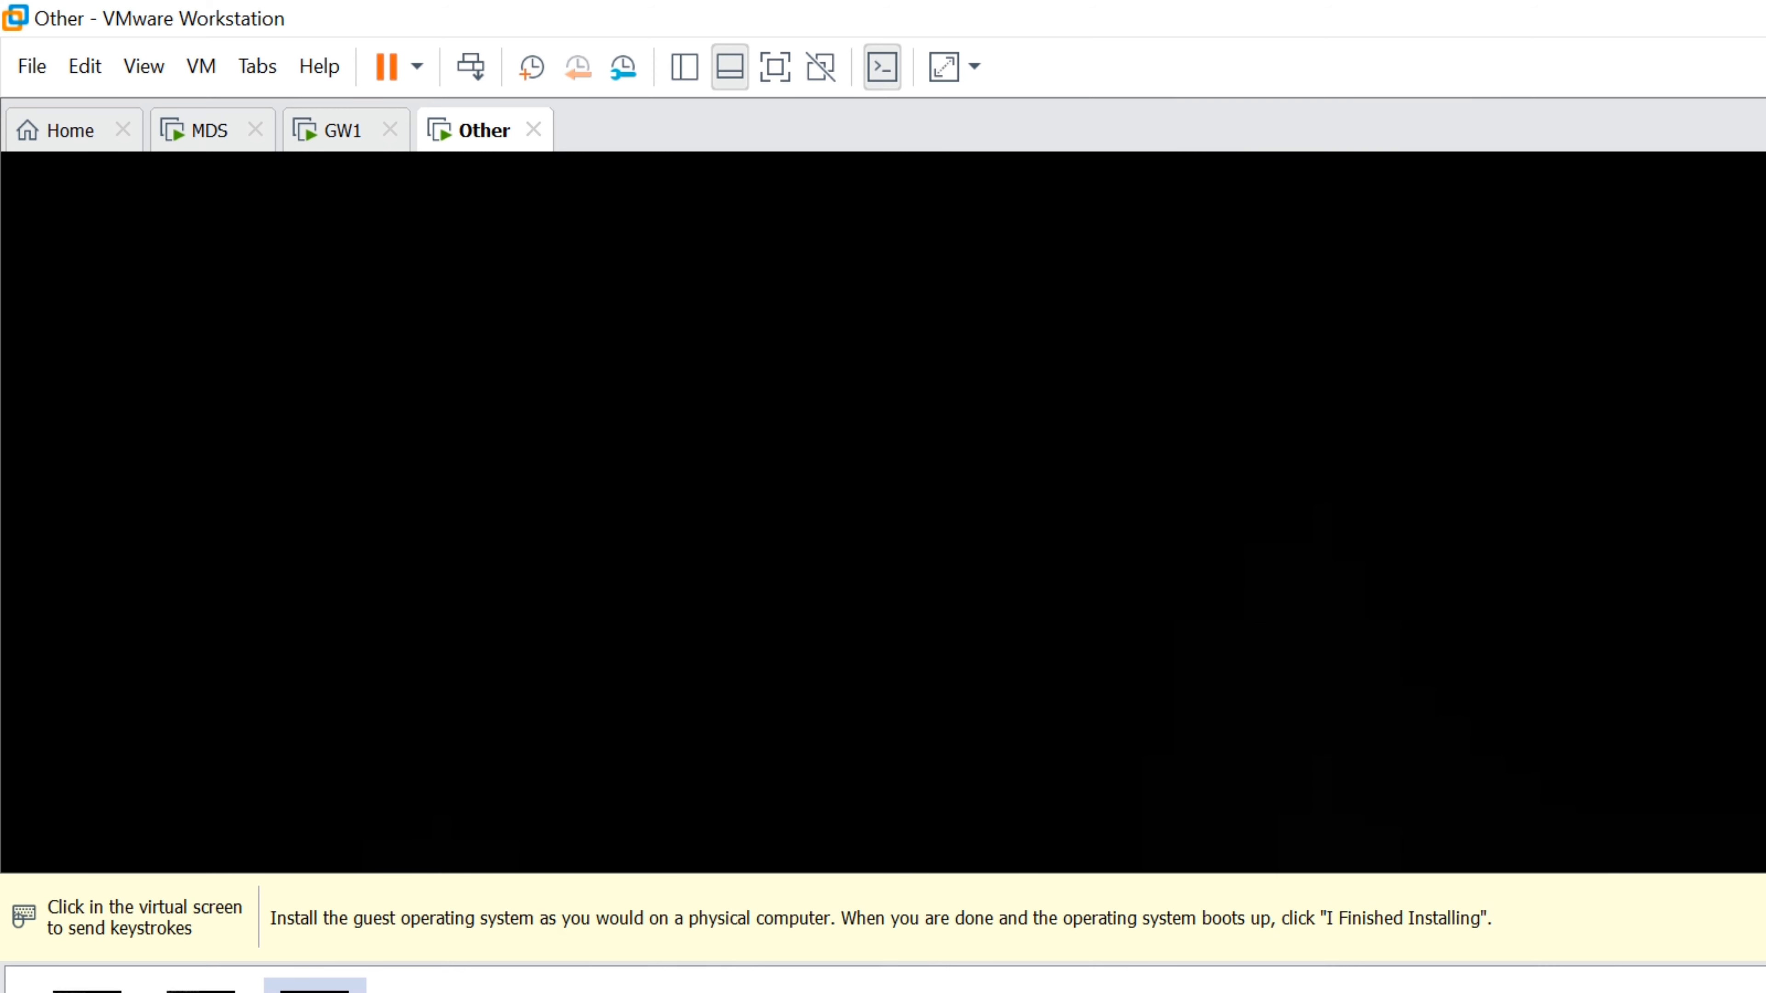
{"action": "left_click", "coordinate": [715, 323]}
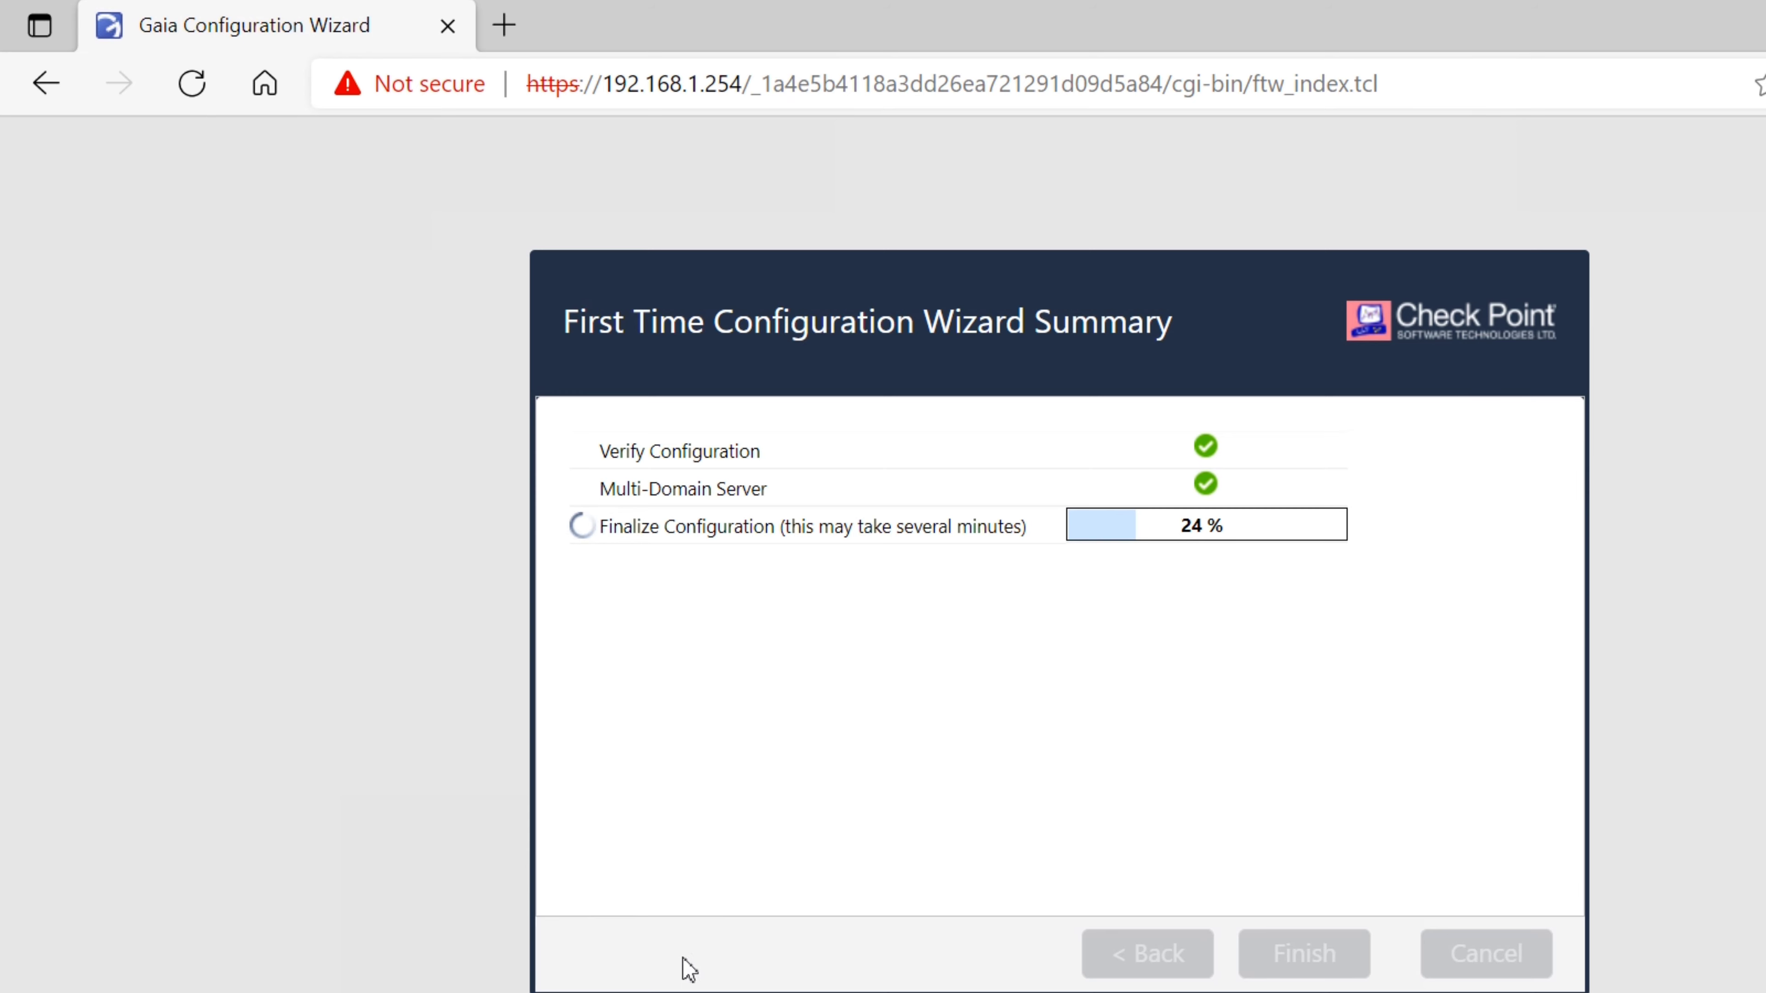
On the Other VM's console, confirm the installer welcome and accept the US keyboard layout
{"action": "left_click", "coordinate": [726, 992]}
{"action": "left_click", "coordinate": [1032, 859]}
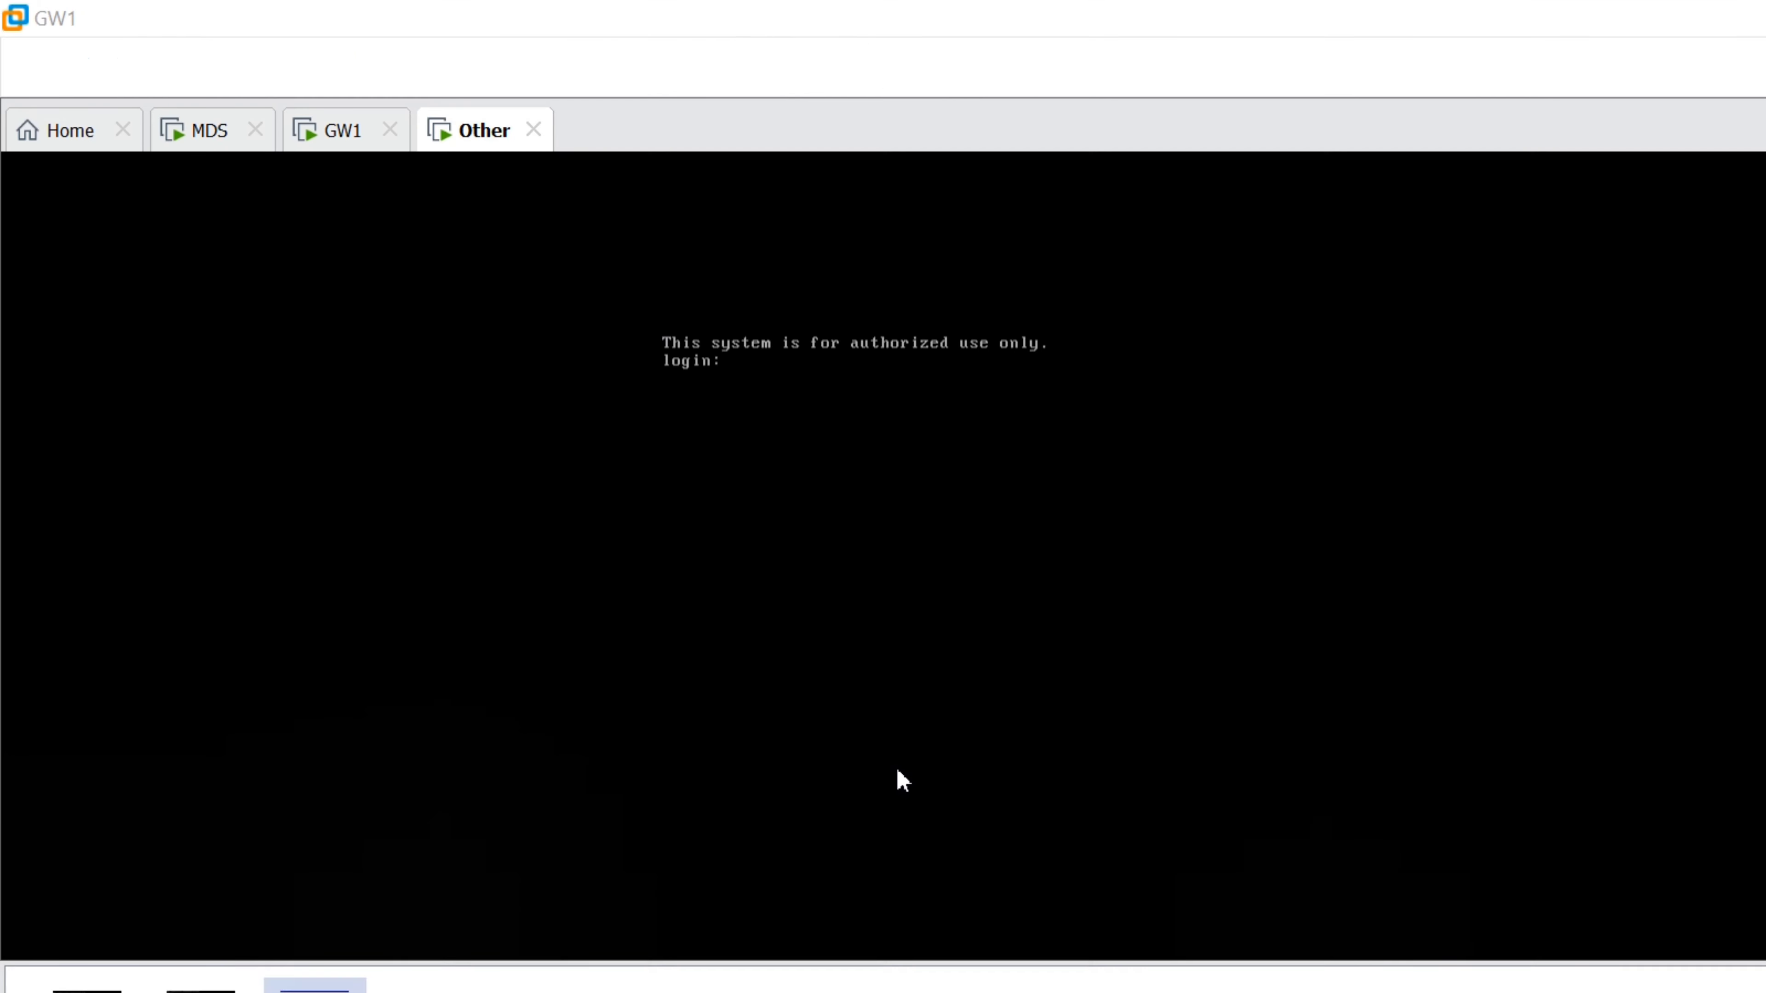
{"action": "left_click", "coordinate": [459, 130]}
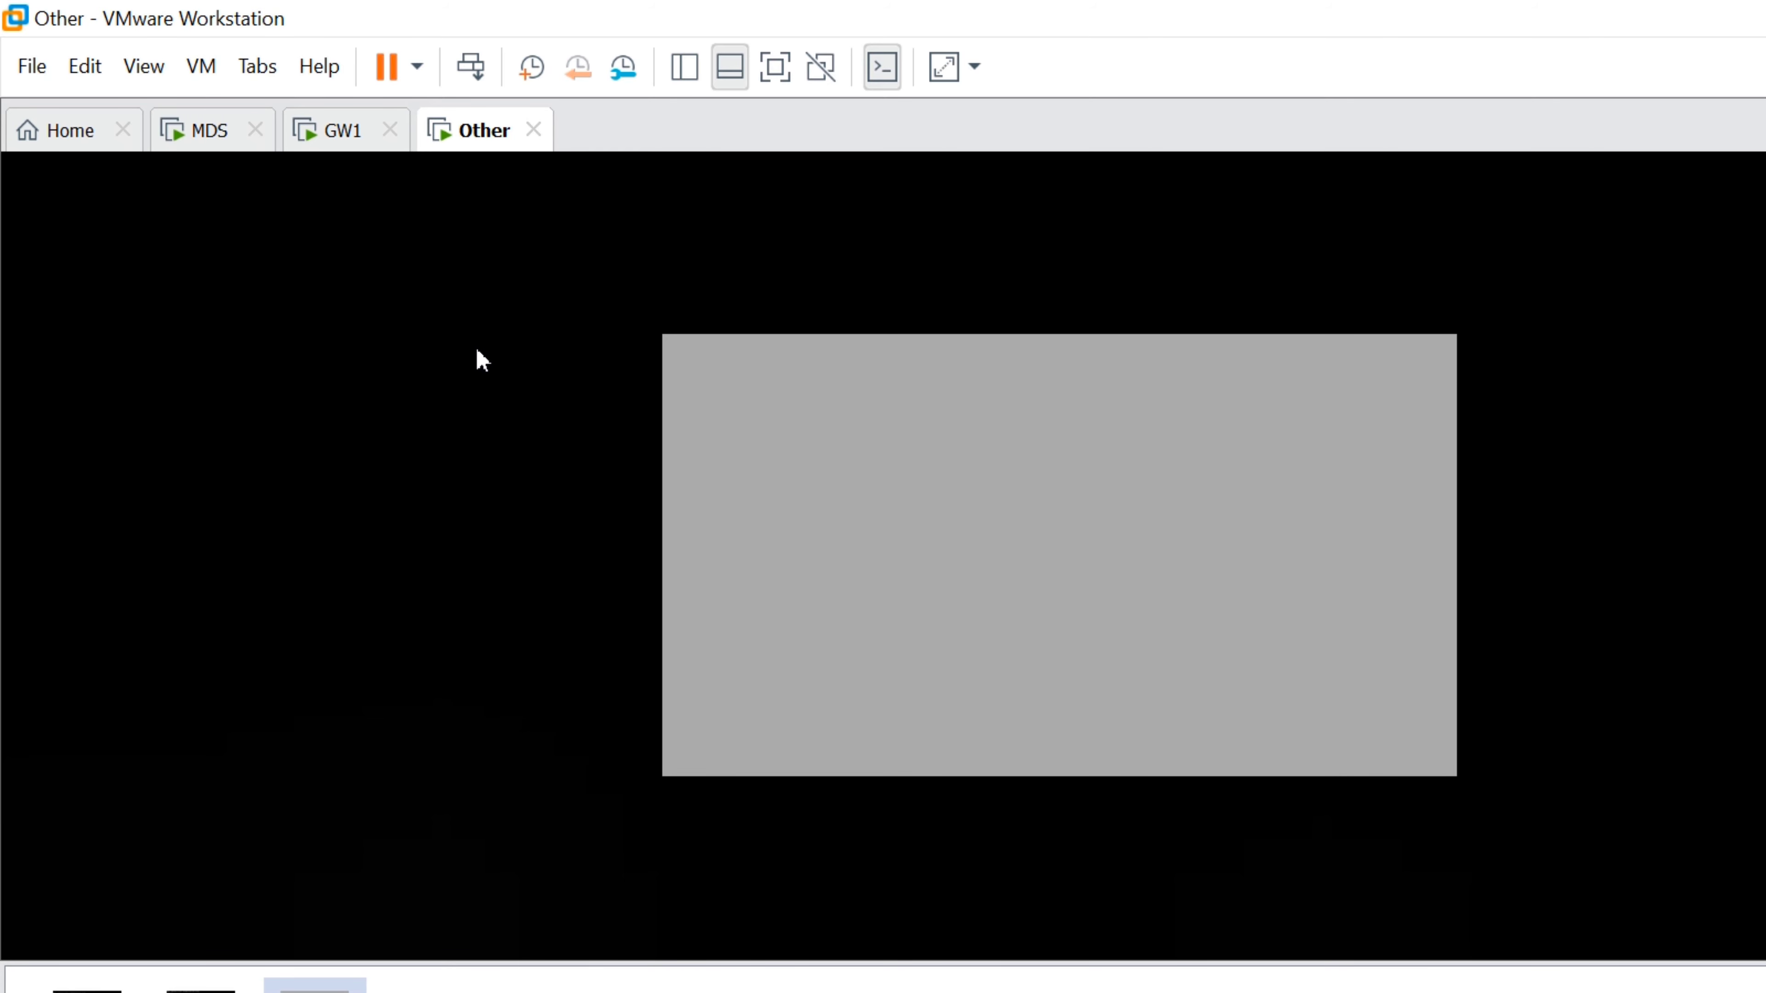
{"action": "left_click", "coordinate": [693, 503]}
{"action": "key", "text": "Return"}
{"action": "key", "text": "Return"}
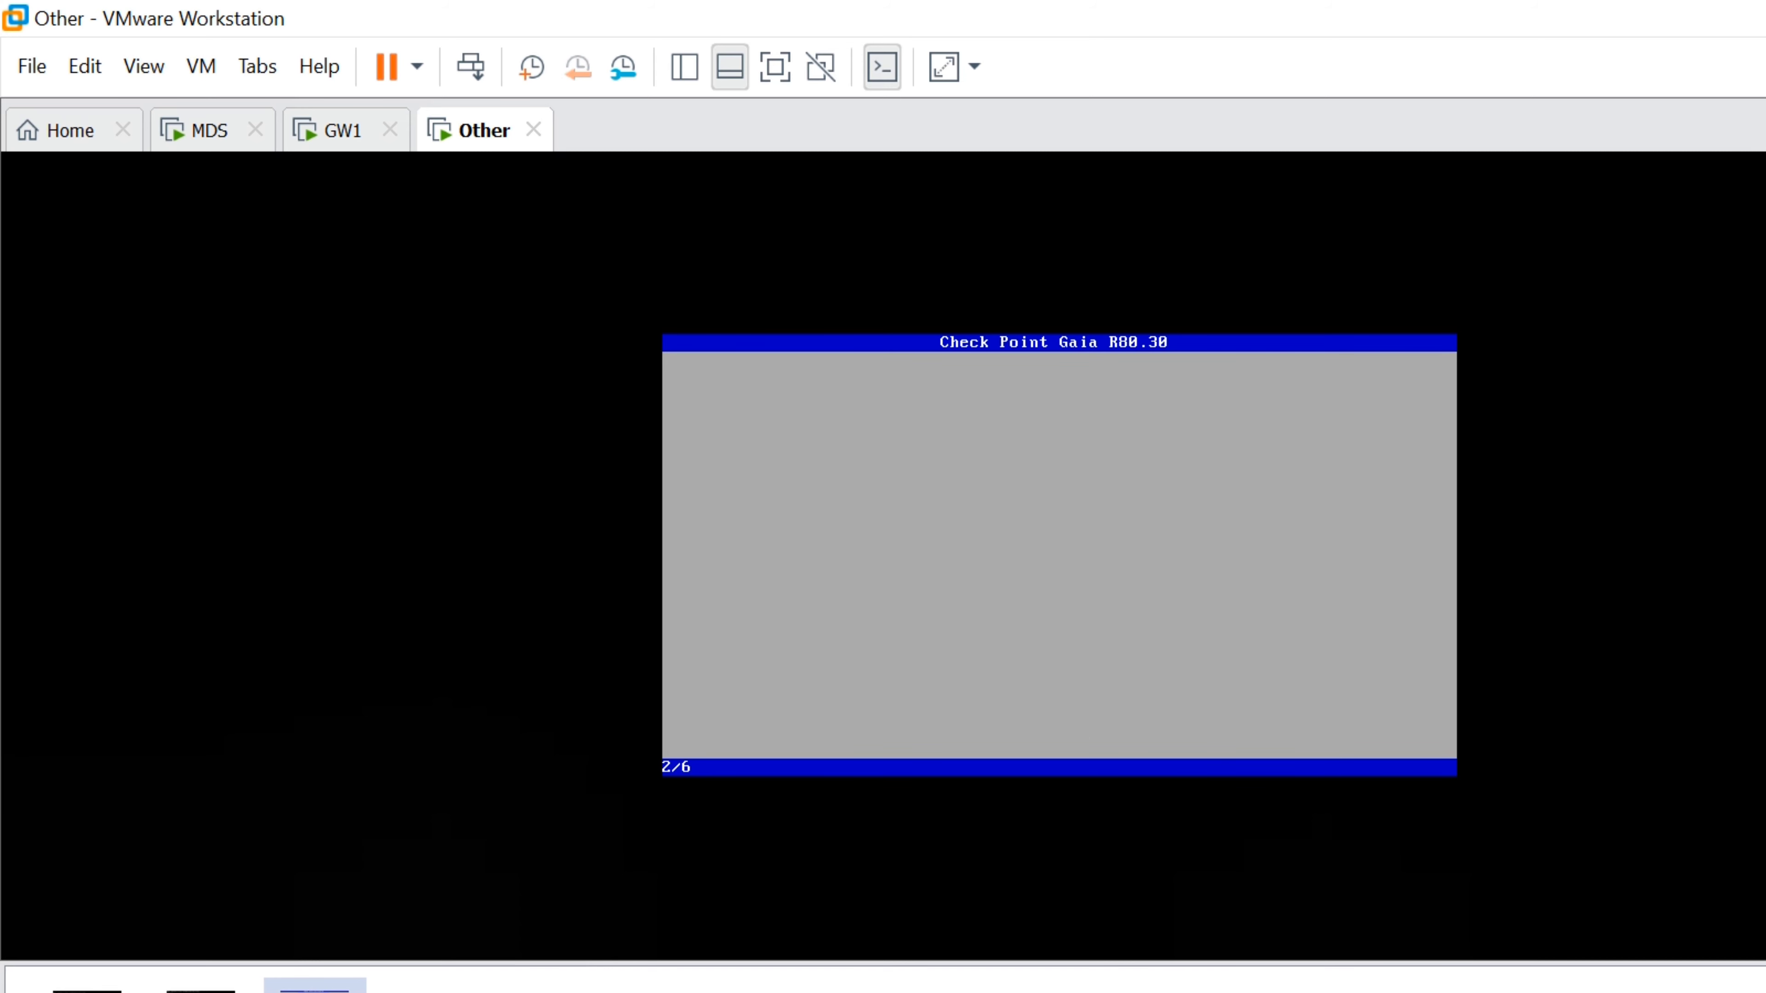
{"action": "key", "text": "Return"}
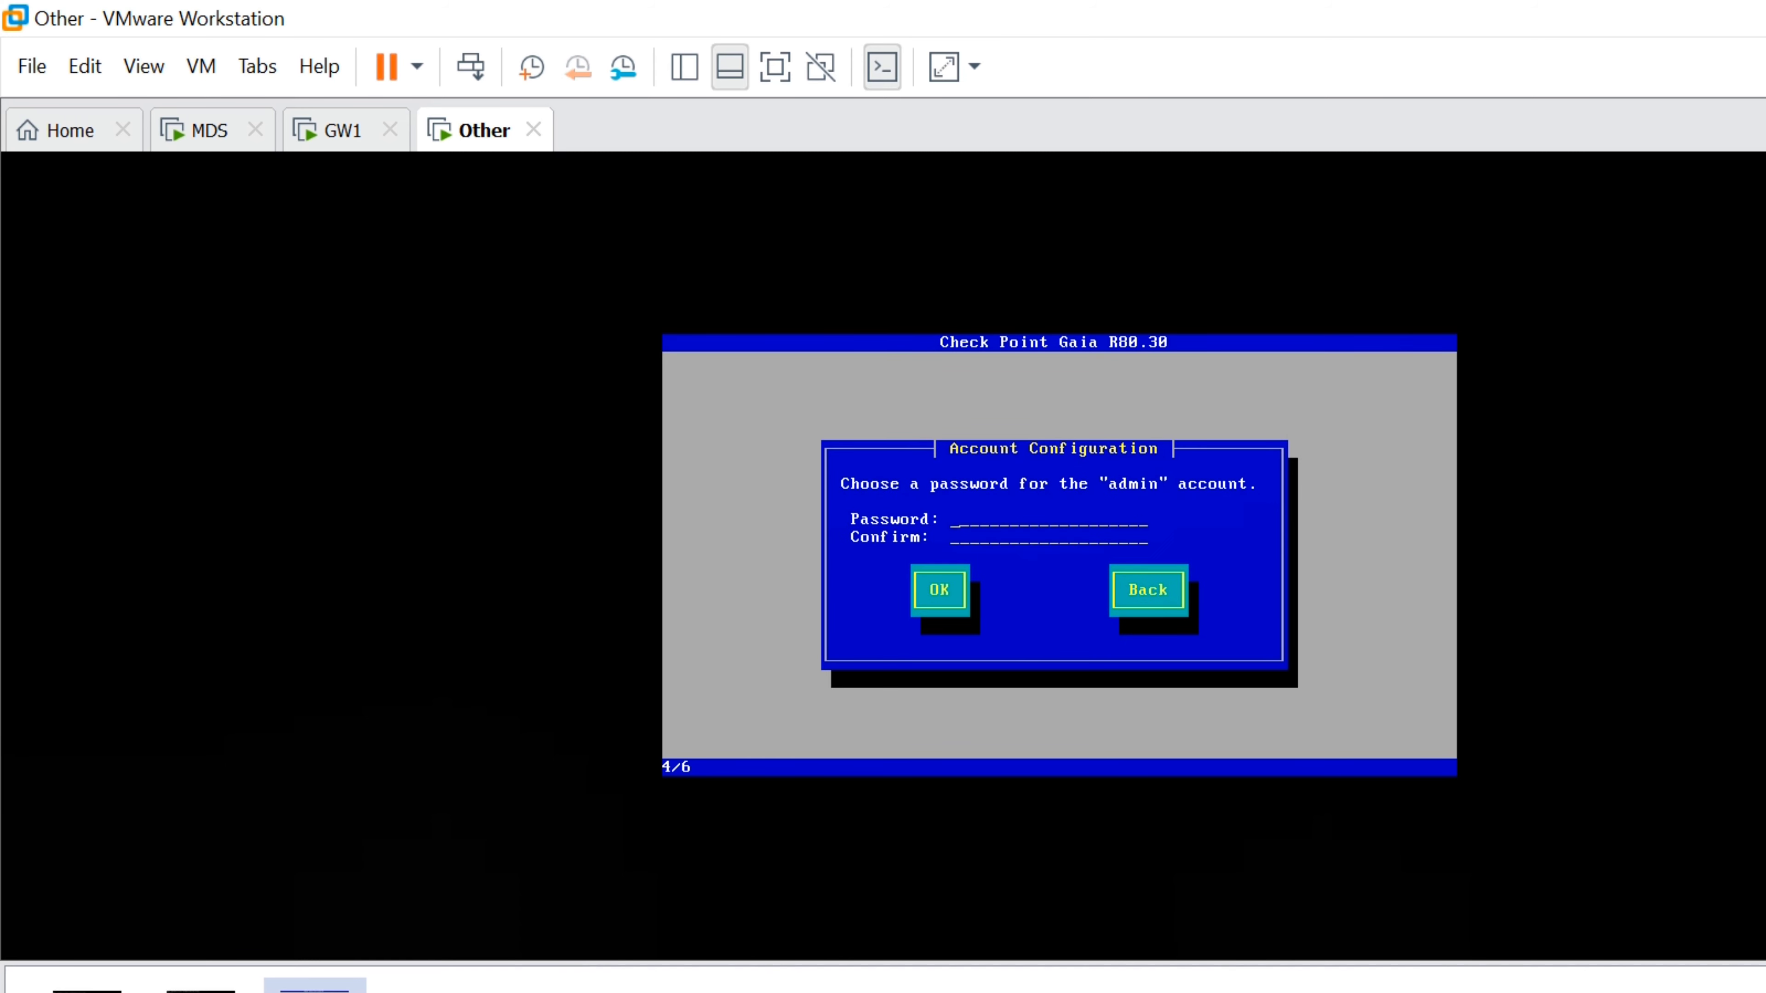
Enter the admin password, manage via eth0 at 192.168.1.11, and confirm disk formatting
{"action": "type", "text": "****"}
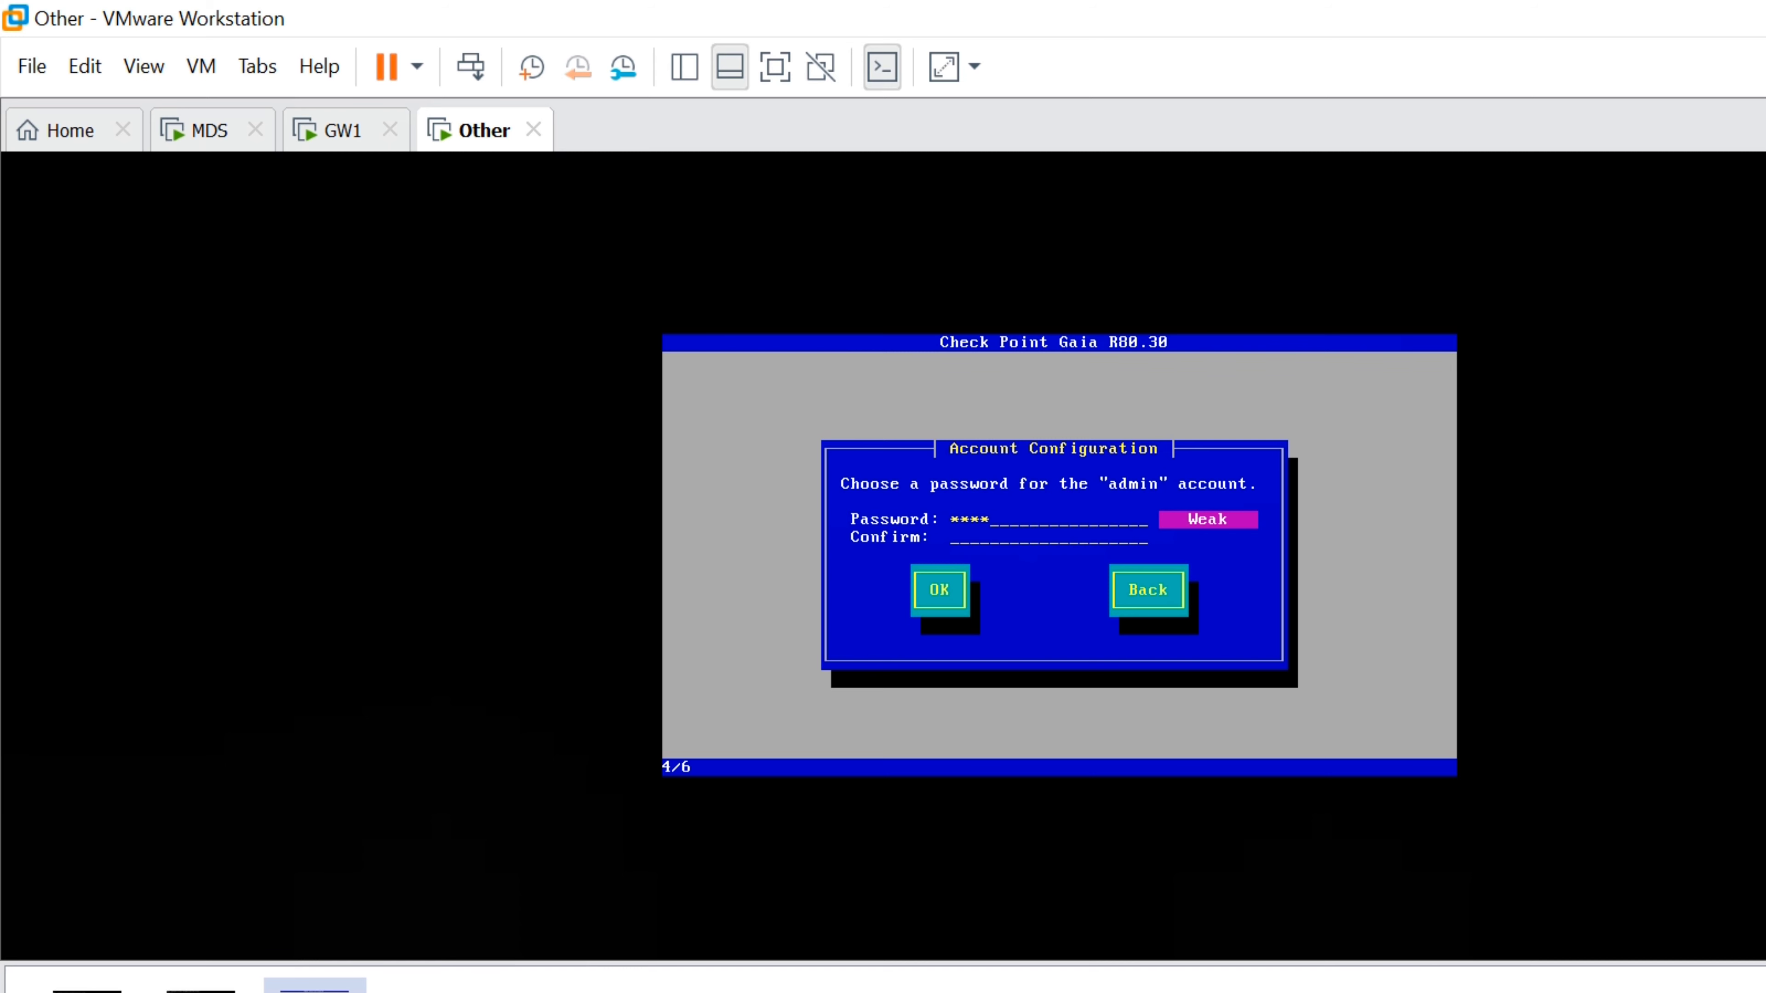
{"action": "type", "text": "*****"}
{"action": "key", "text": "Tab"}
{"action": "key", "text": "Return"}
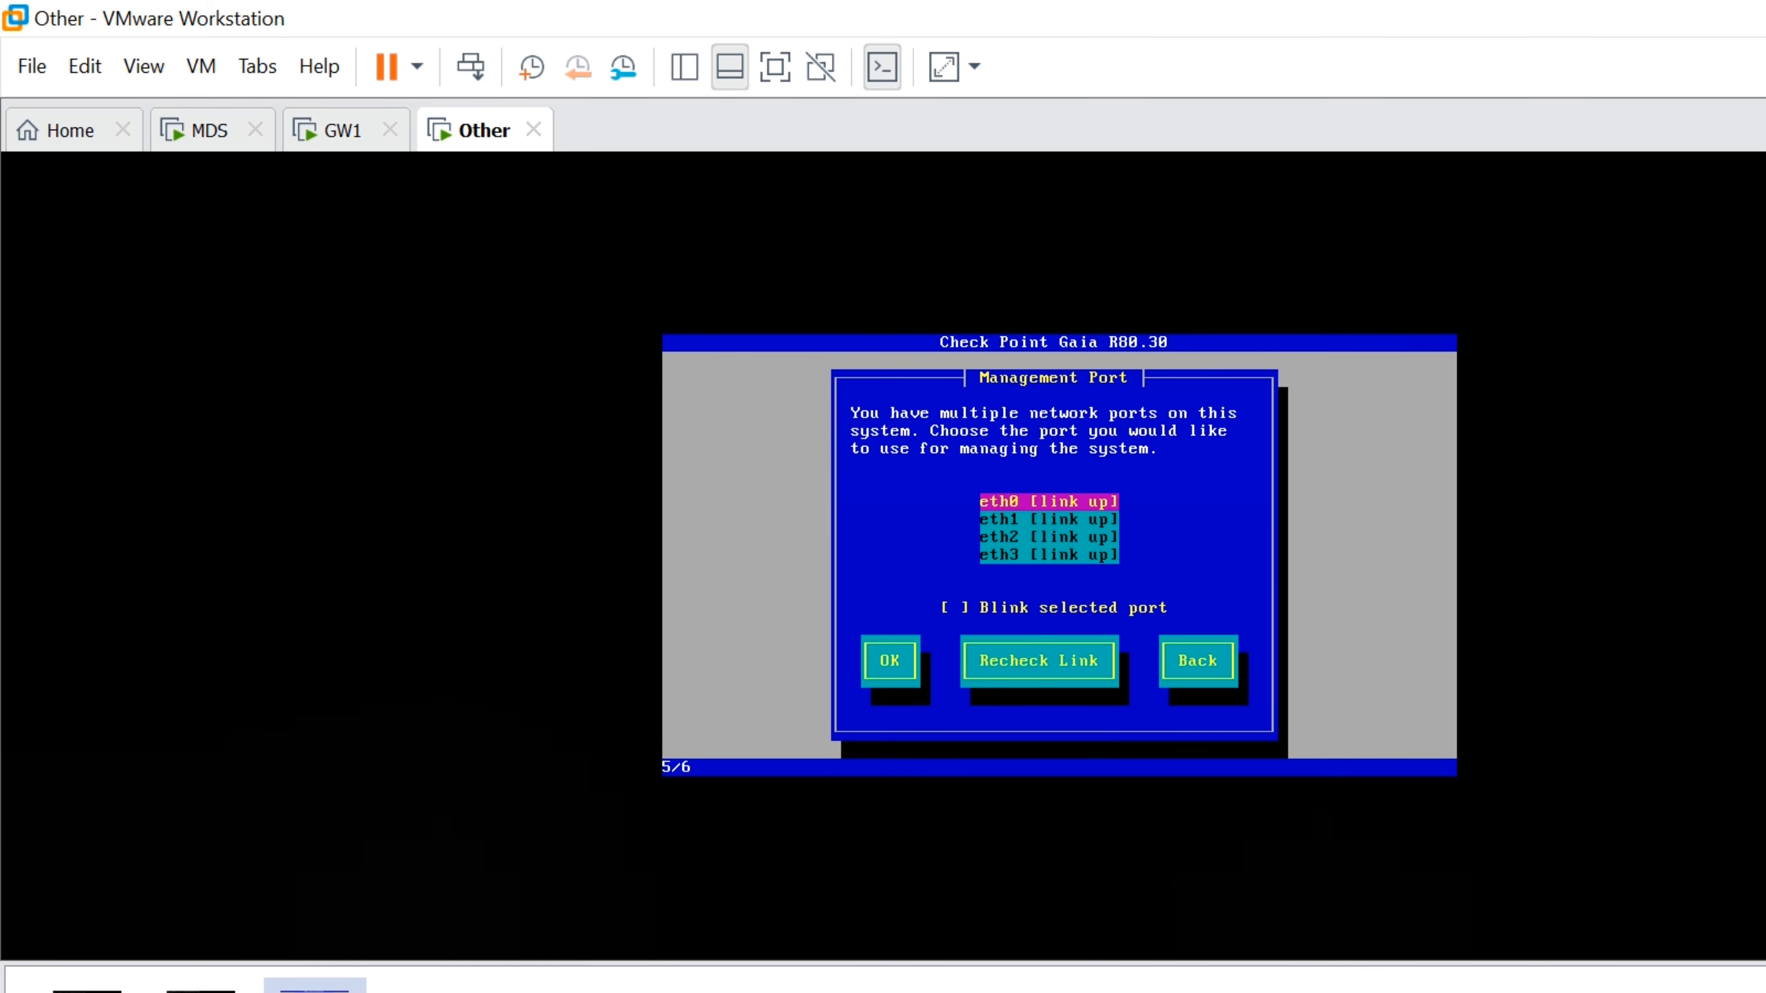
{"action": "key", "text": "Return"}
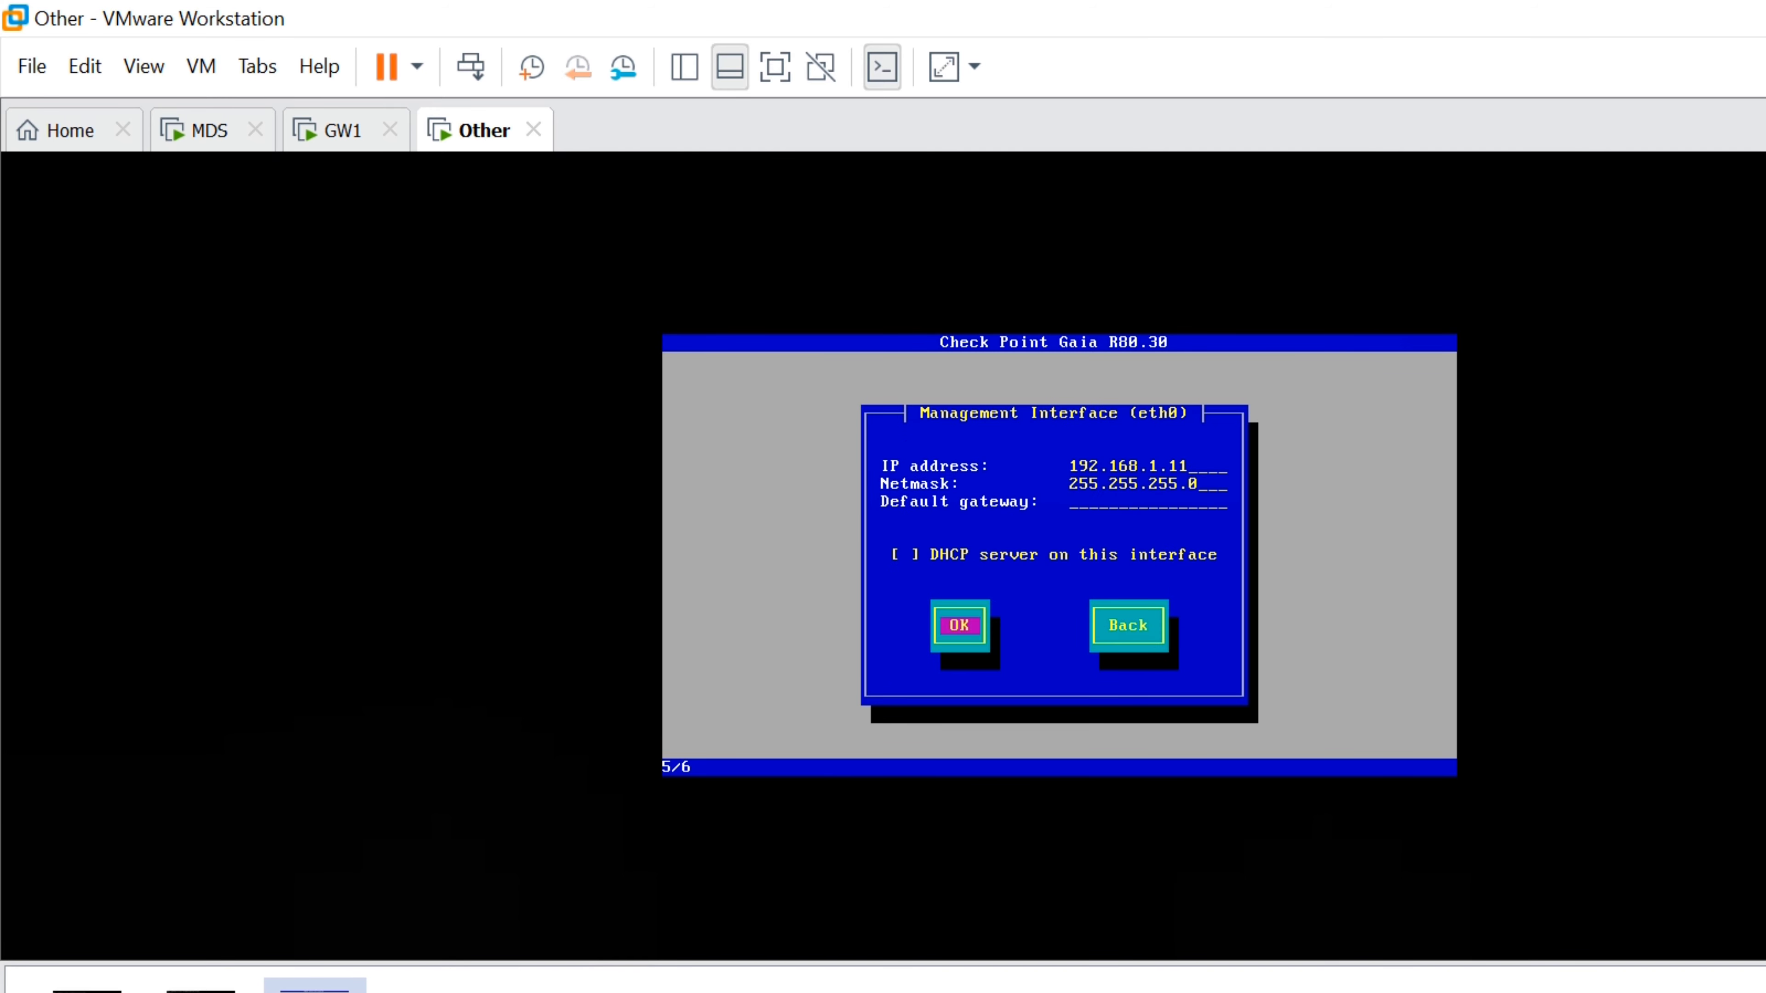
{"action": "key", "text": "Tab"}
{"action": "key", "text": "Return"}
{"action": "key", "text": "Tab"}
{"action": "key", "text": "Return"}
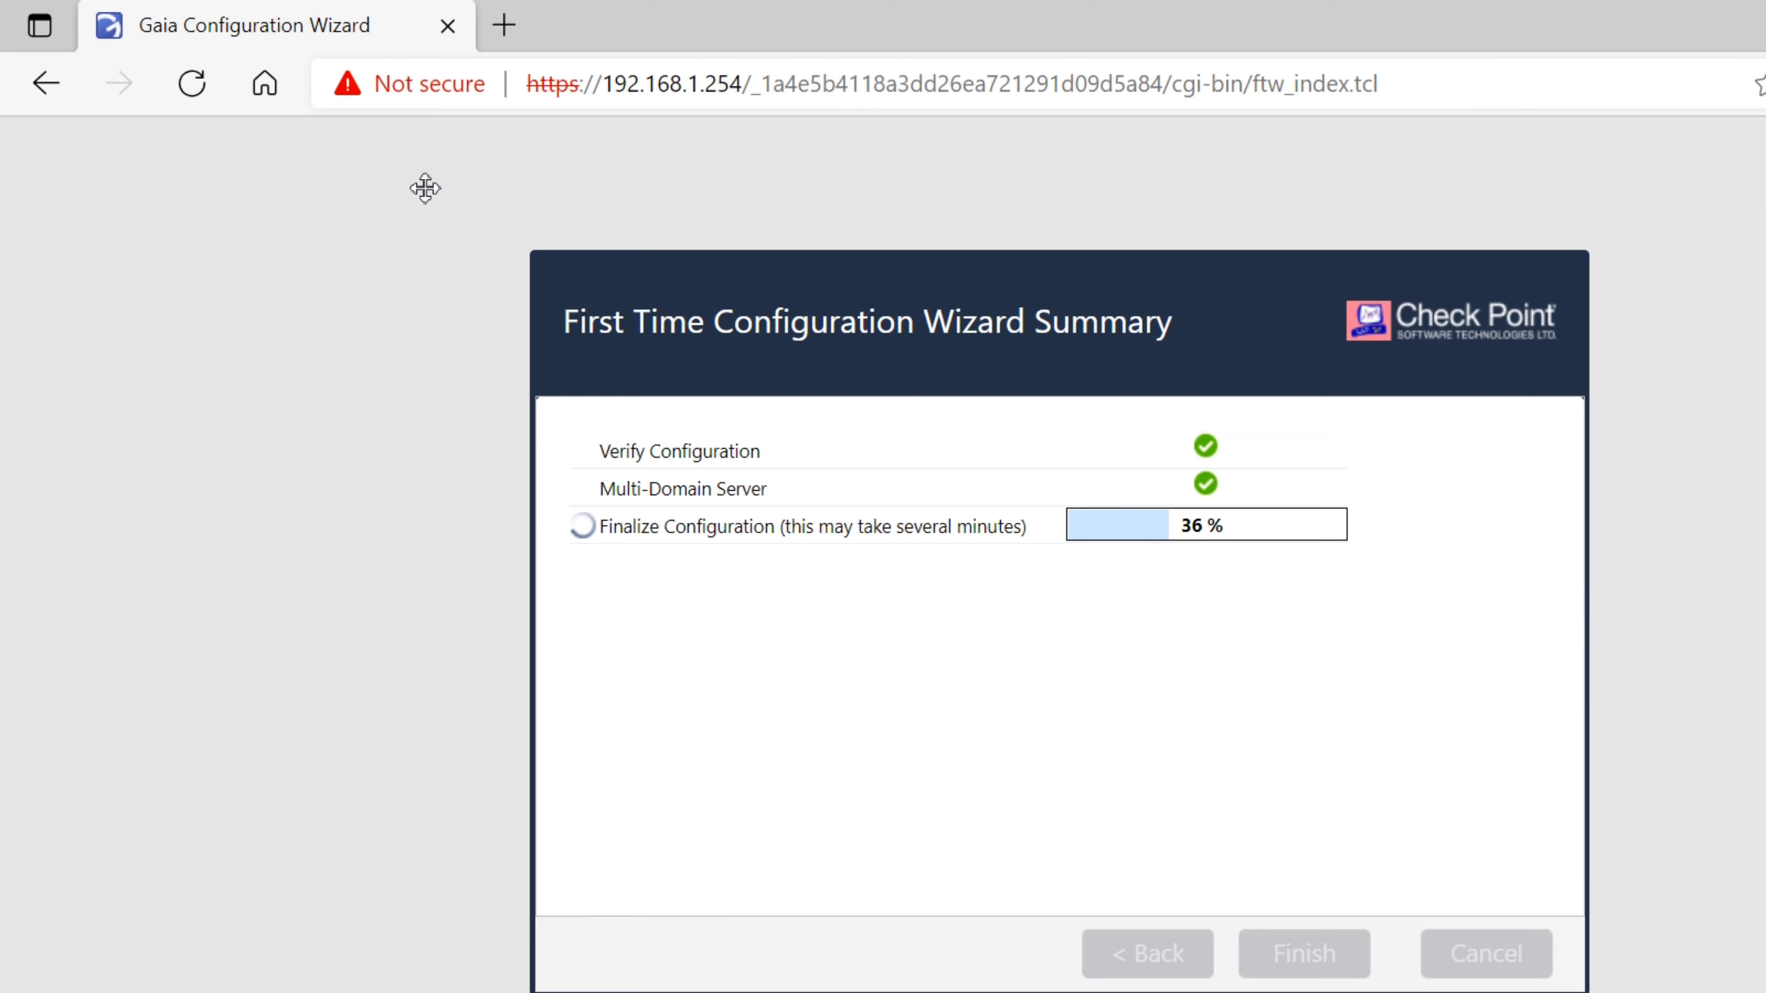
Log in to the GW1 console as admin, then open a new Edge tab
{"action": "left_click", "coordinate": [738, 991]}
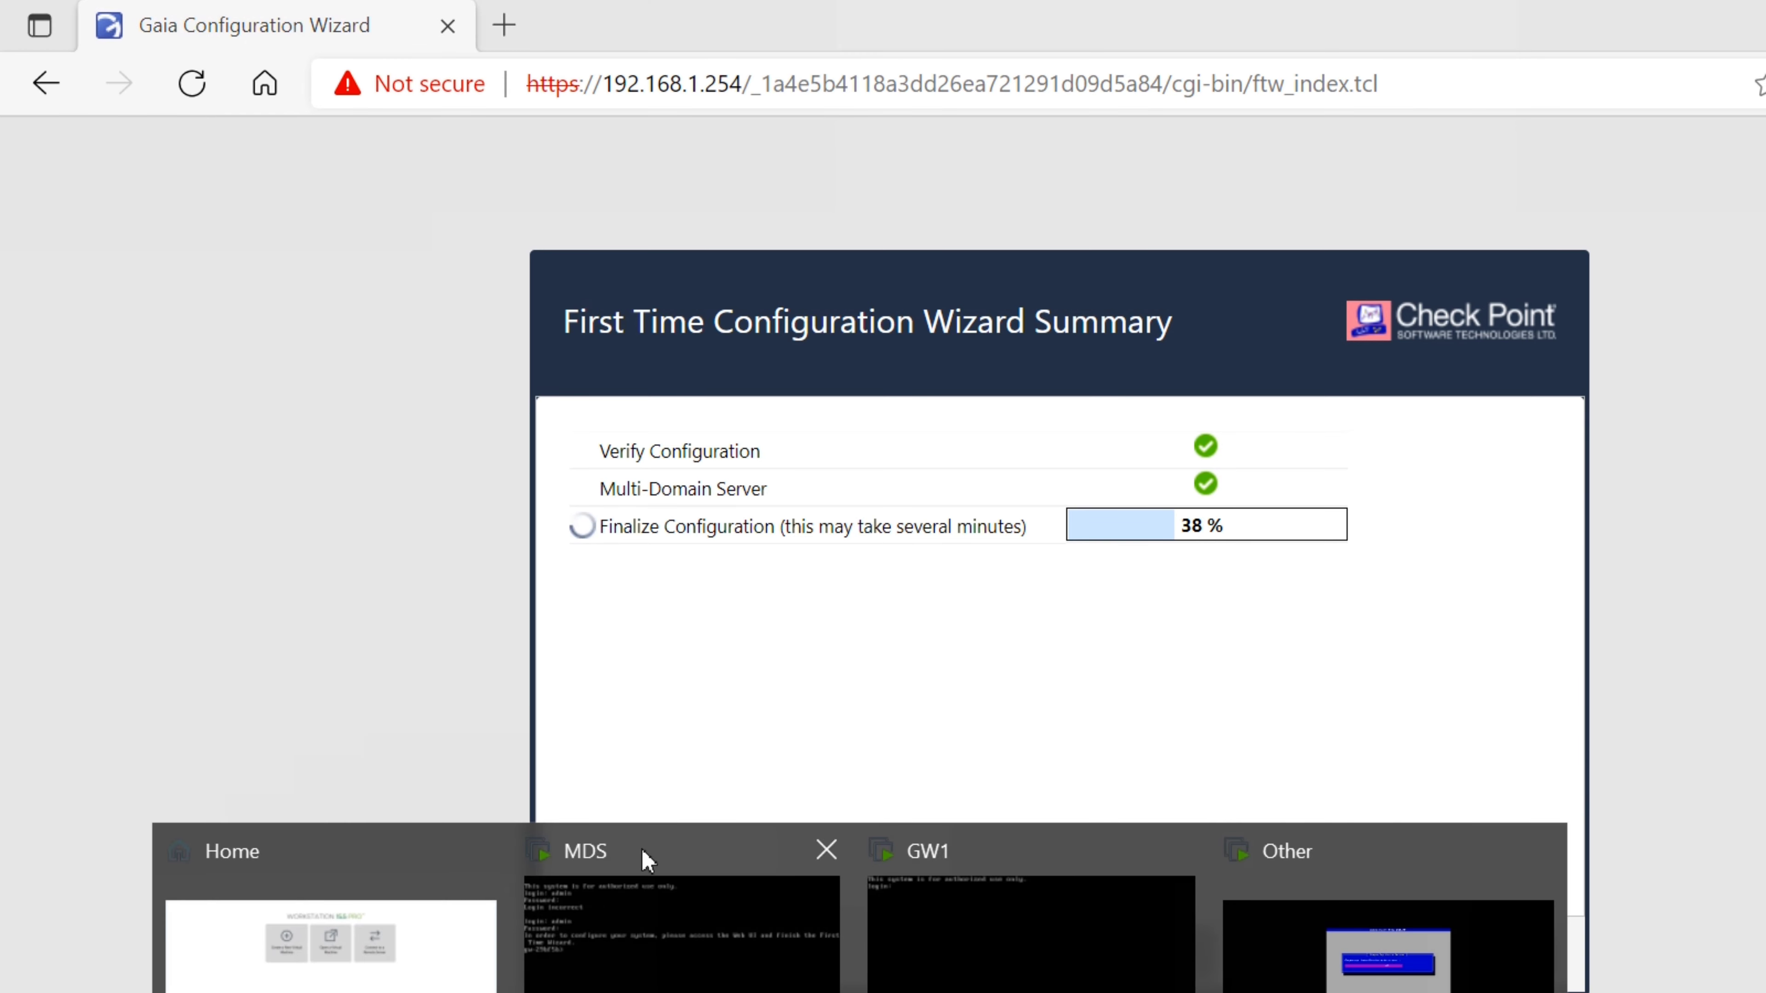
{"action": "left_click", "coordinate": [924, 870]}
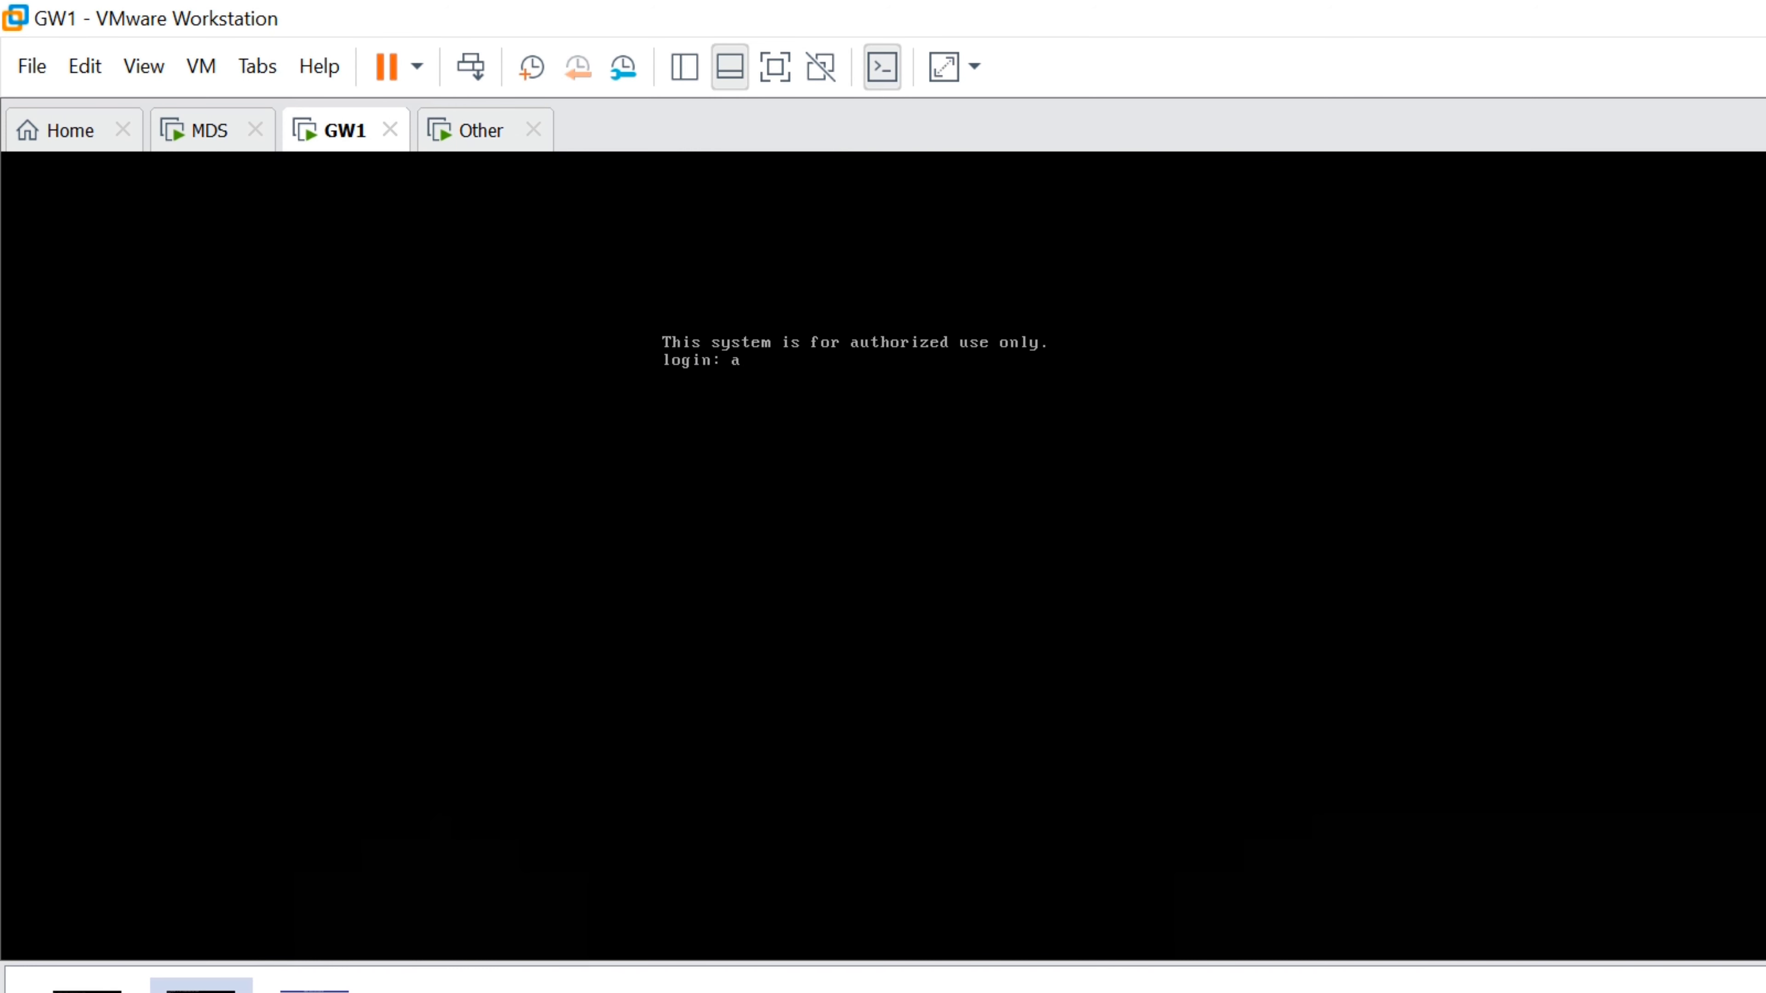
{"action": "key", "text": "Return"}
{"action": "key", "text": "Return"}
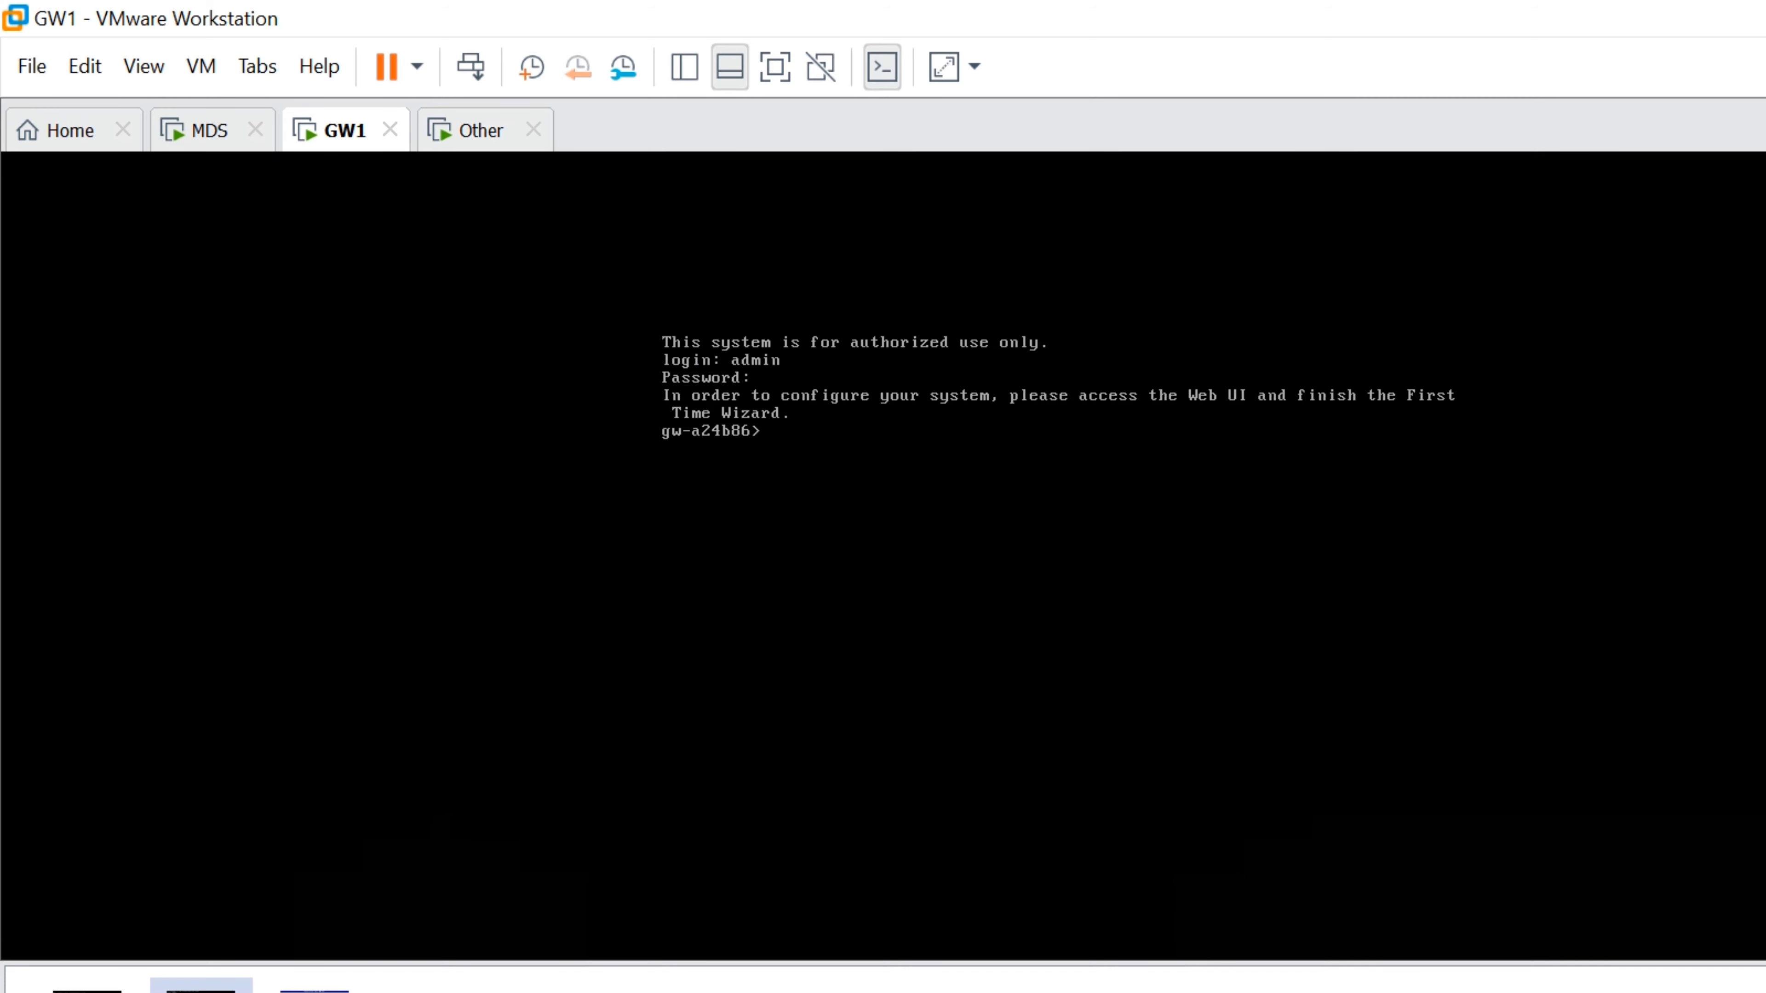
{"action": "left_click", "coordinate": [331, 974]}
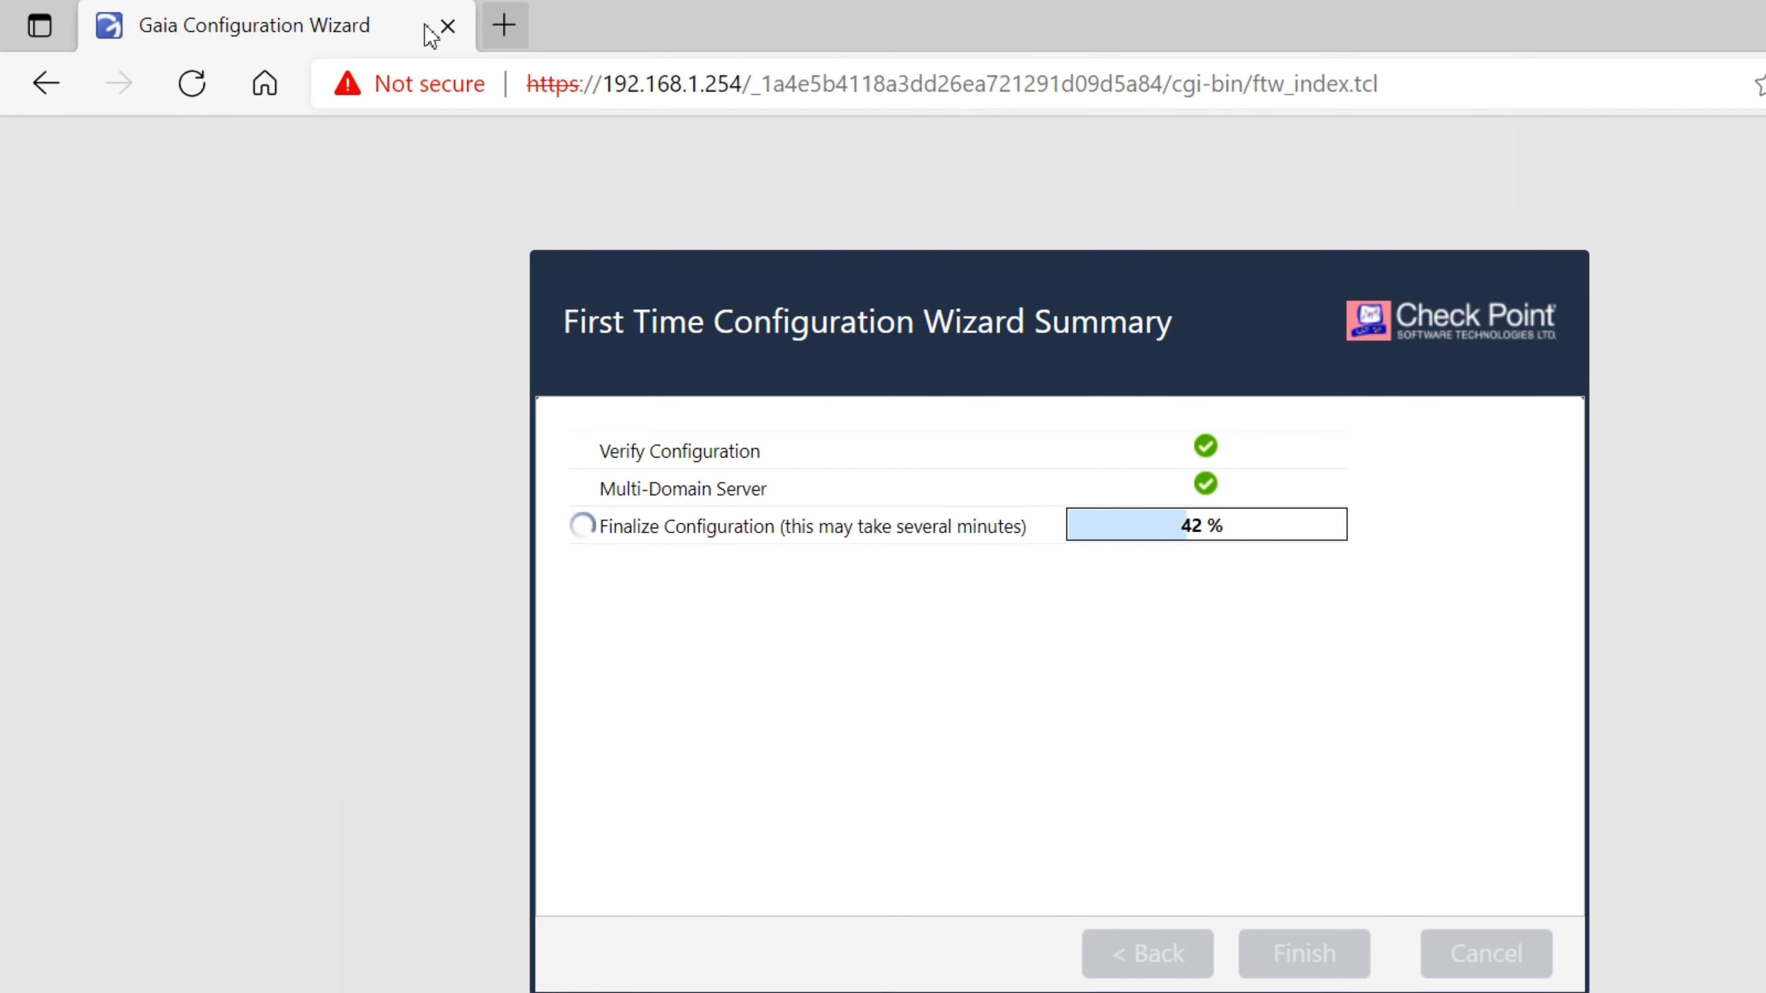
{"action": "key", "text": "ctrl+t"}
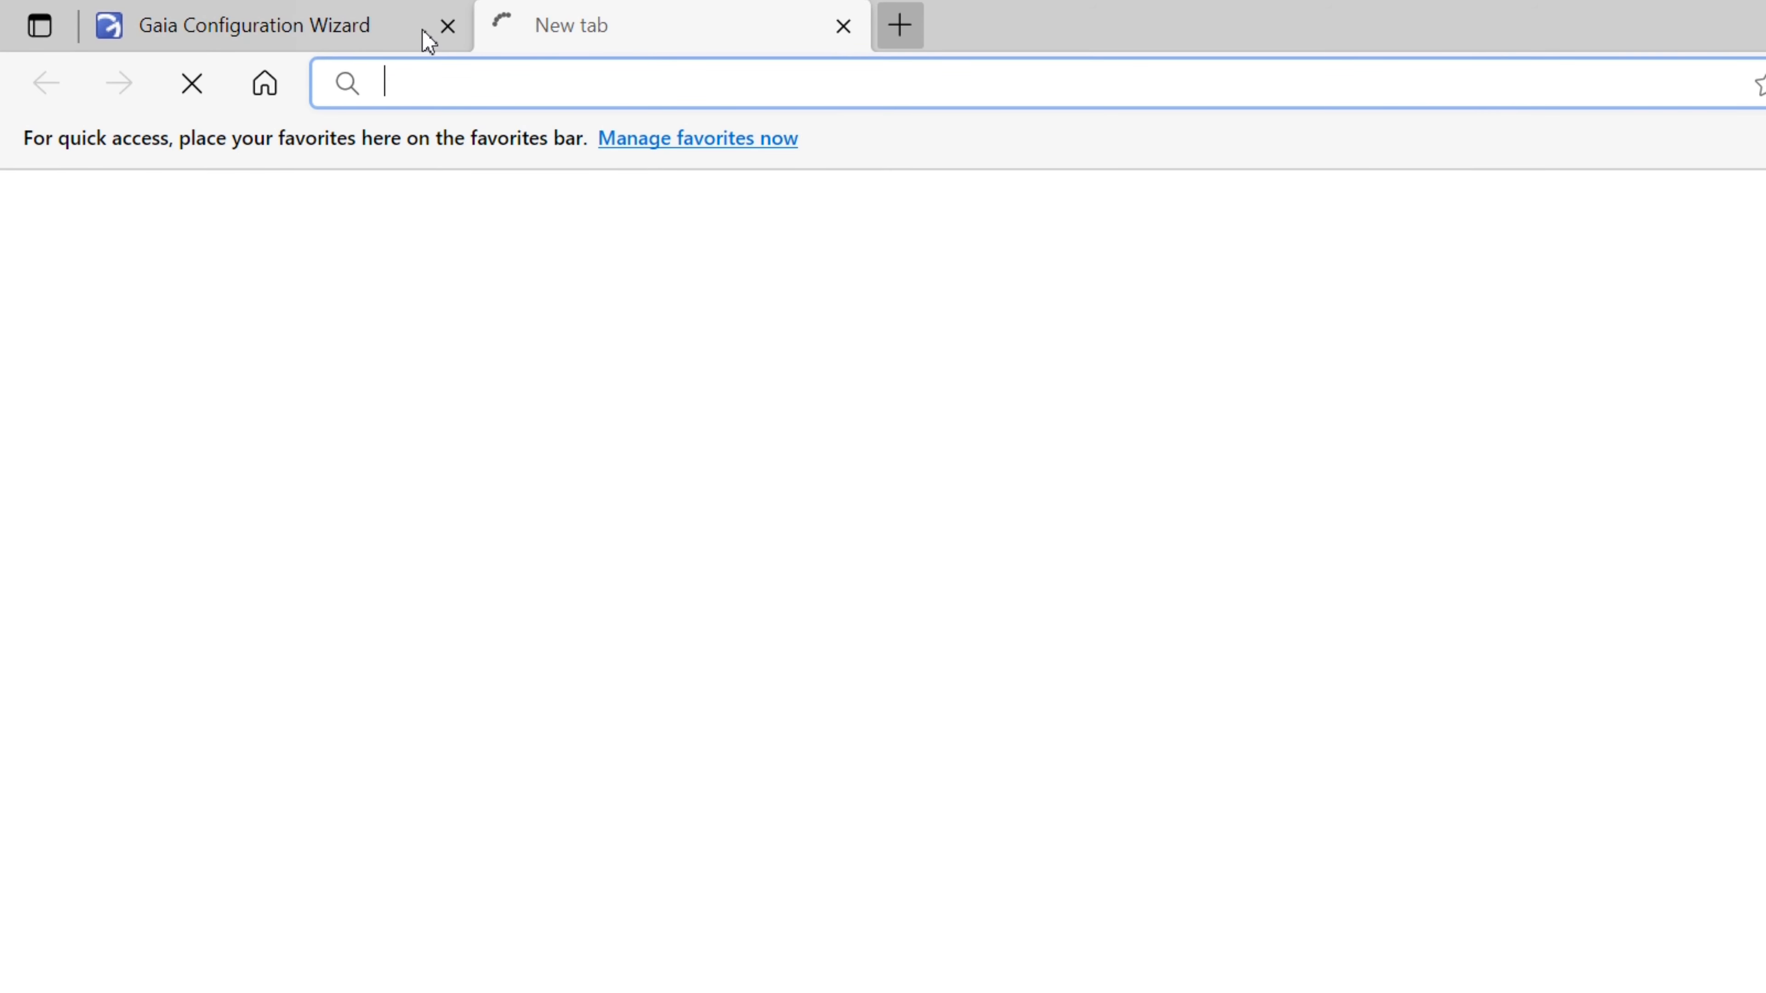
{"action": "type", "text": "https://192.168.1.200"}
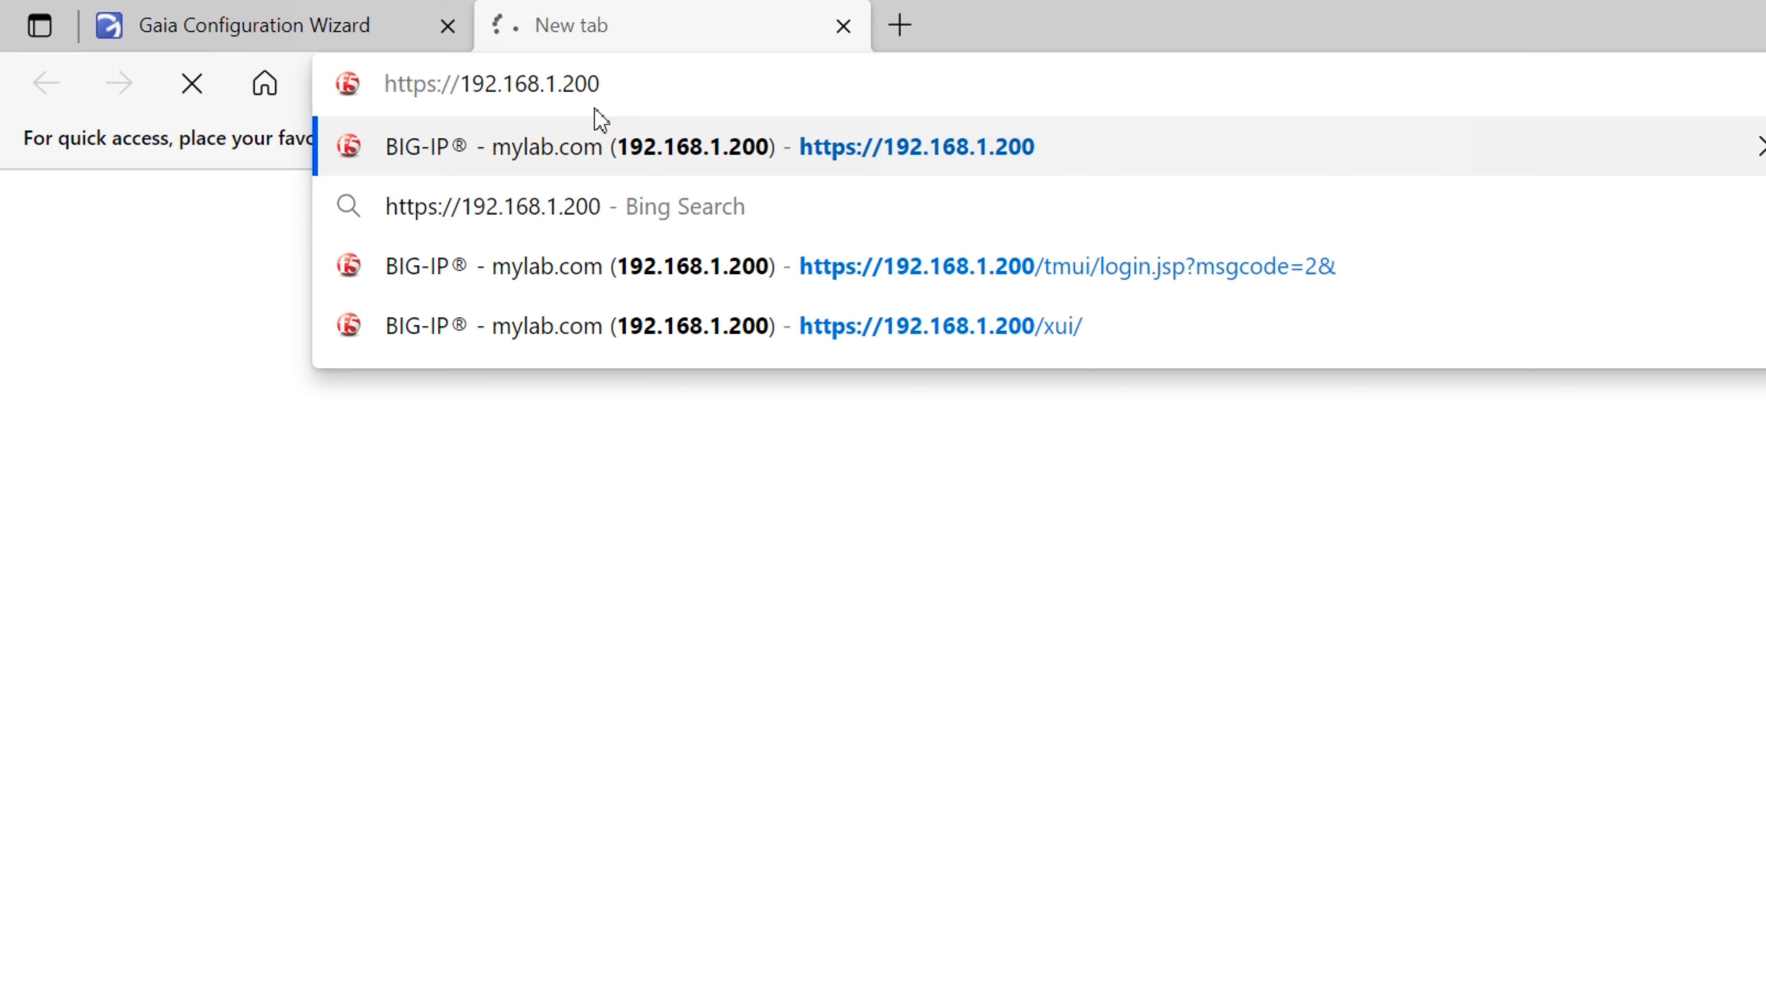
{"action": "key", "text": "BackSpace"}
{"action": "key", "text": "BackSpace"}
{"action": "key", "text": "BackSpace"}
{"action": "type", "text": "10"}
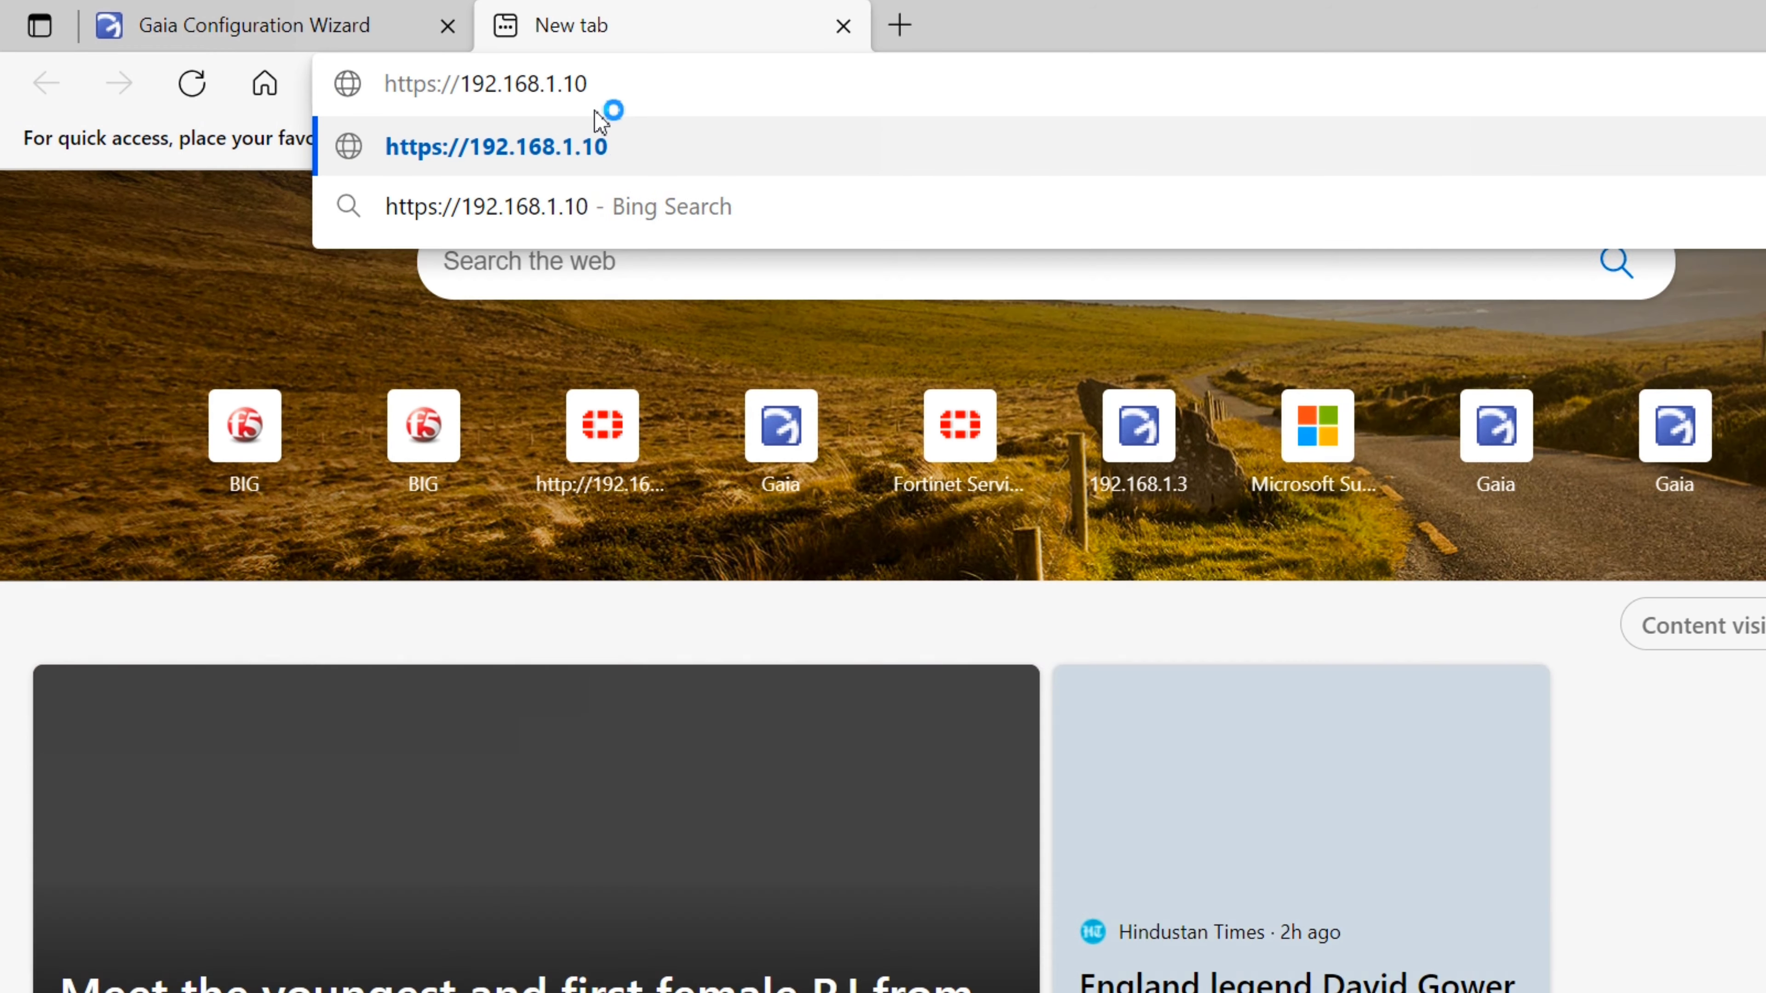
{"action": "key", "text": "Return"}
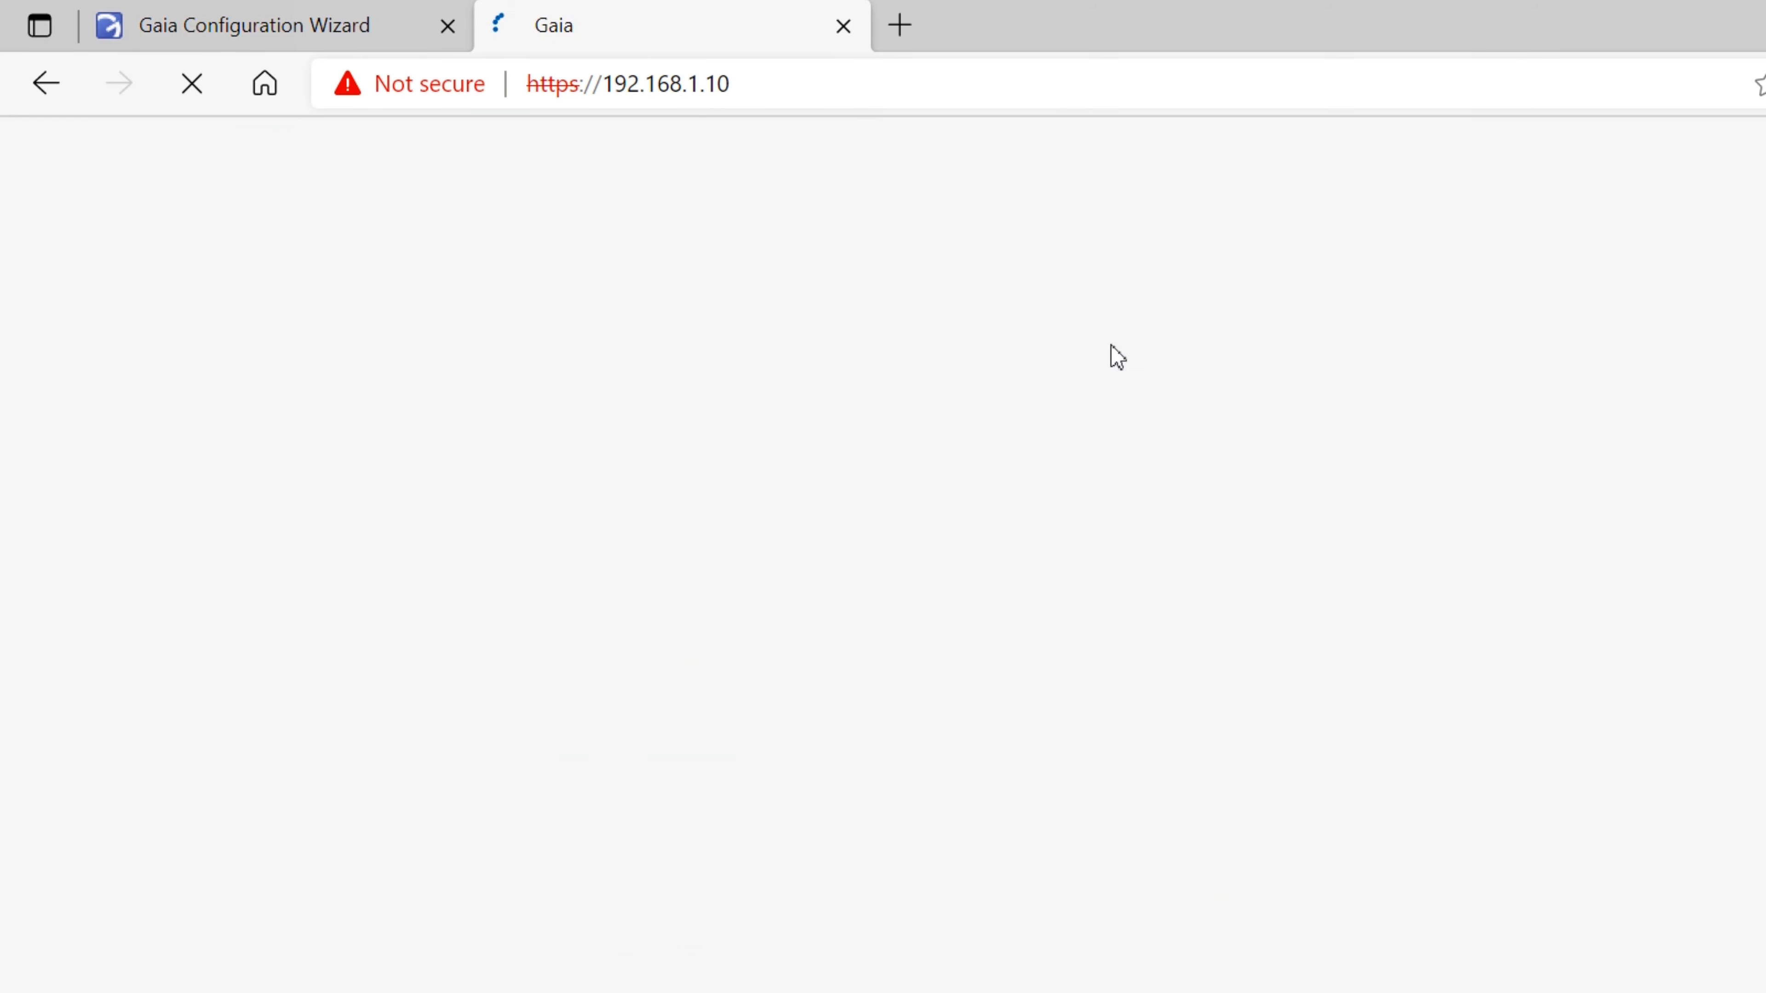
{"action": "type", "text": "admin"}
{"action": "key", "text": "Tab"}
{"action": "type", "text": "********"}
{"action": "key", "text": "Return"}
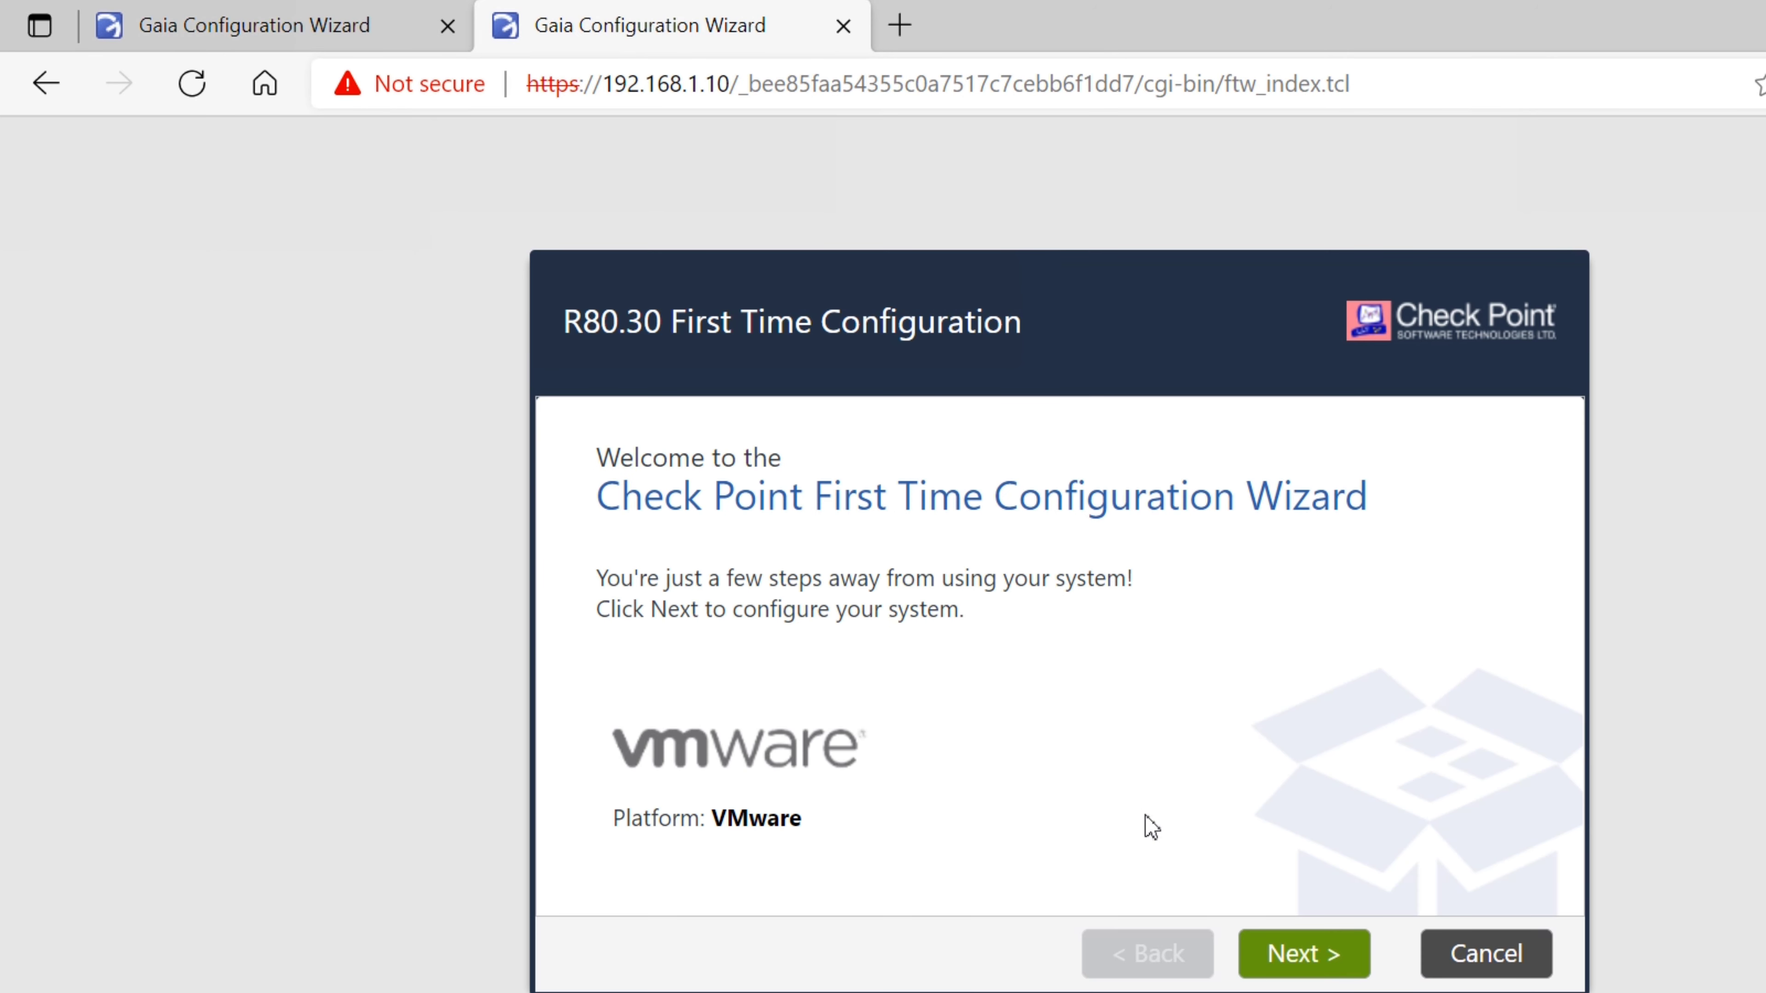
Move through the wizard's deployment, management and internet connection pages with default settings
{"action": "left_click", "coordinate": [1304, 956]}
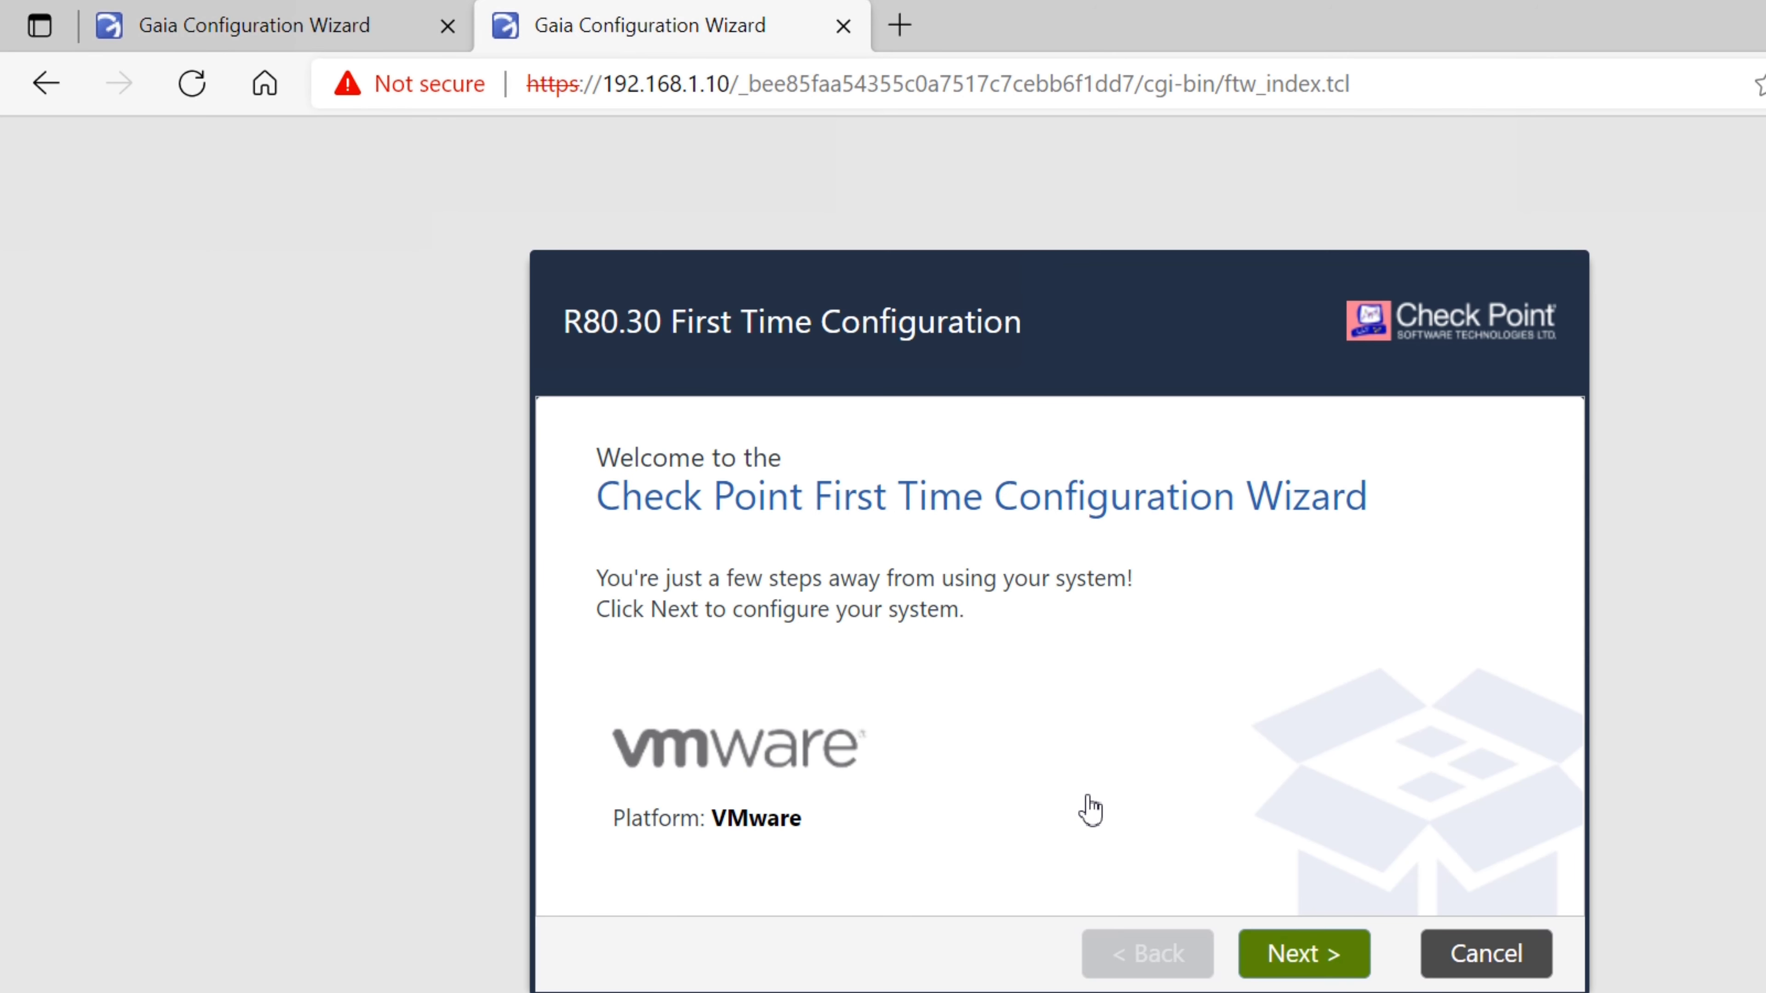
{"action": "left_click", "coordinate": [1304, 955]}
{"action": "left_click", "coordinate": [1304, 956]}
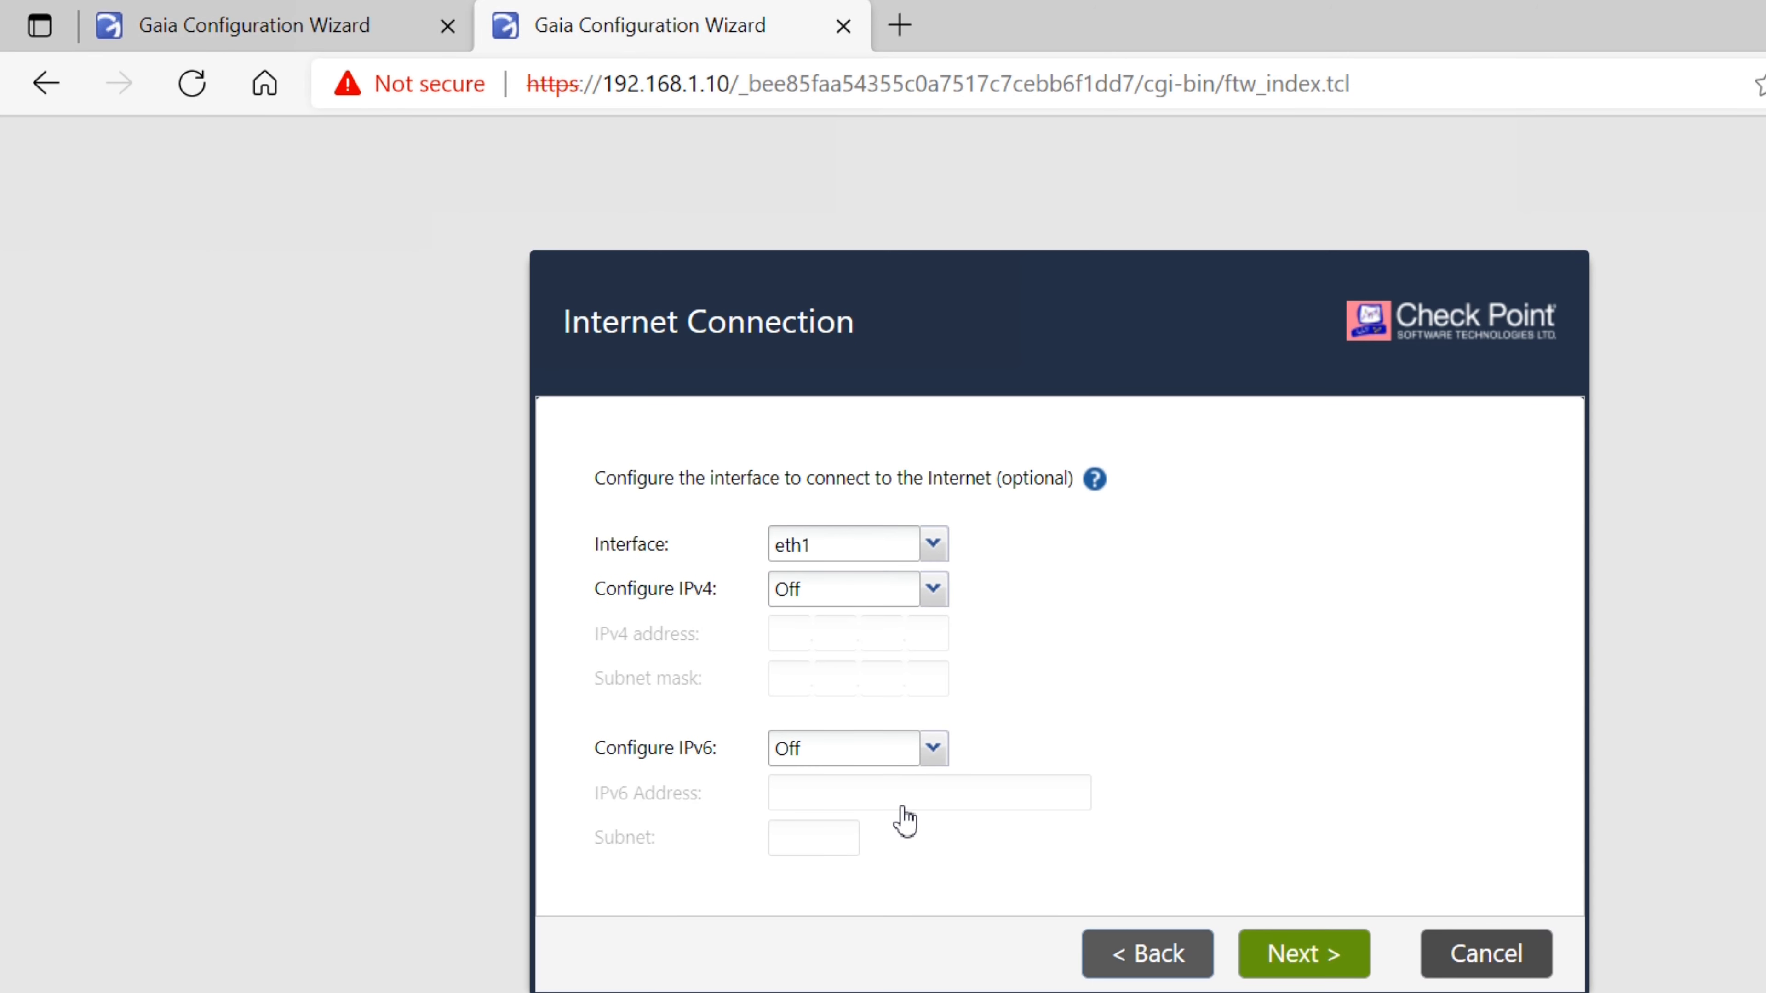
{"action": "left_click", "coordinate": [1147, 954]}
{"action": "left_click", "coordinate": [1304, 954]}
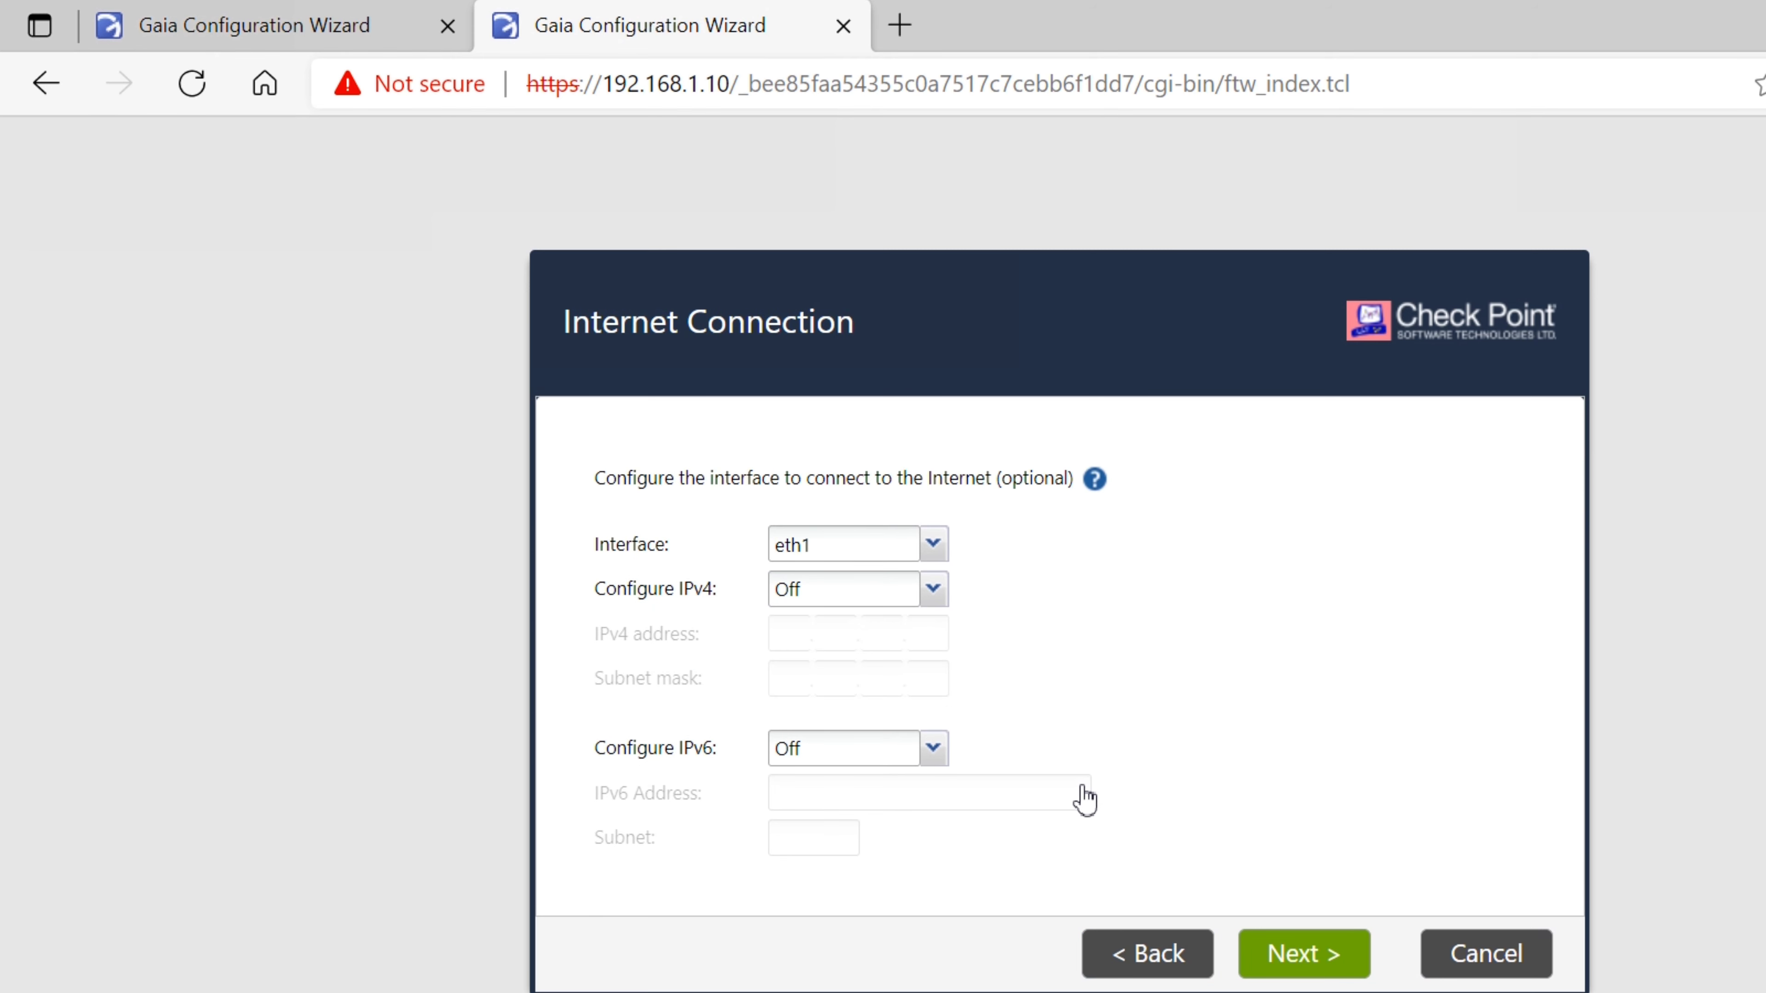
{"action": "left_click", "coordinate": [1304, 955]}
Set host name GW1, the domain name and primary DNS 8.8.8.8, keeping date and time
{"action": "left_click_drag", "start_coordinate": [955, 455], "coordinate": [684, 496]}
{"action": "type", "text": "GW1"}
{"action": "key", "text": "Tab"}
{"action": "type", "text": "tirewallg"}
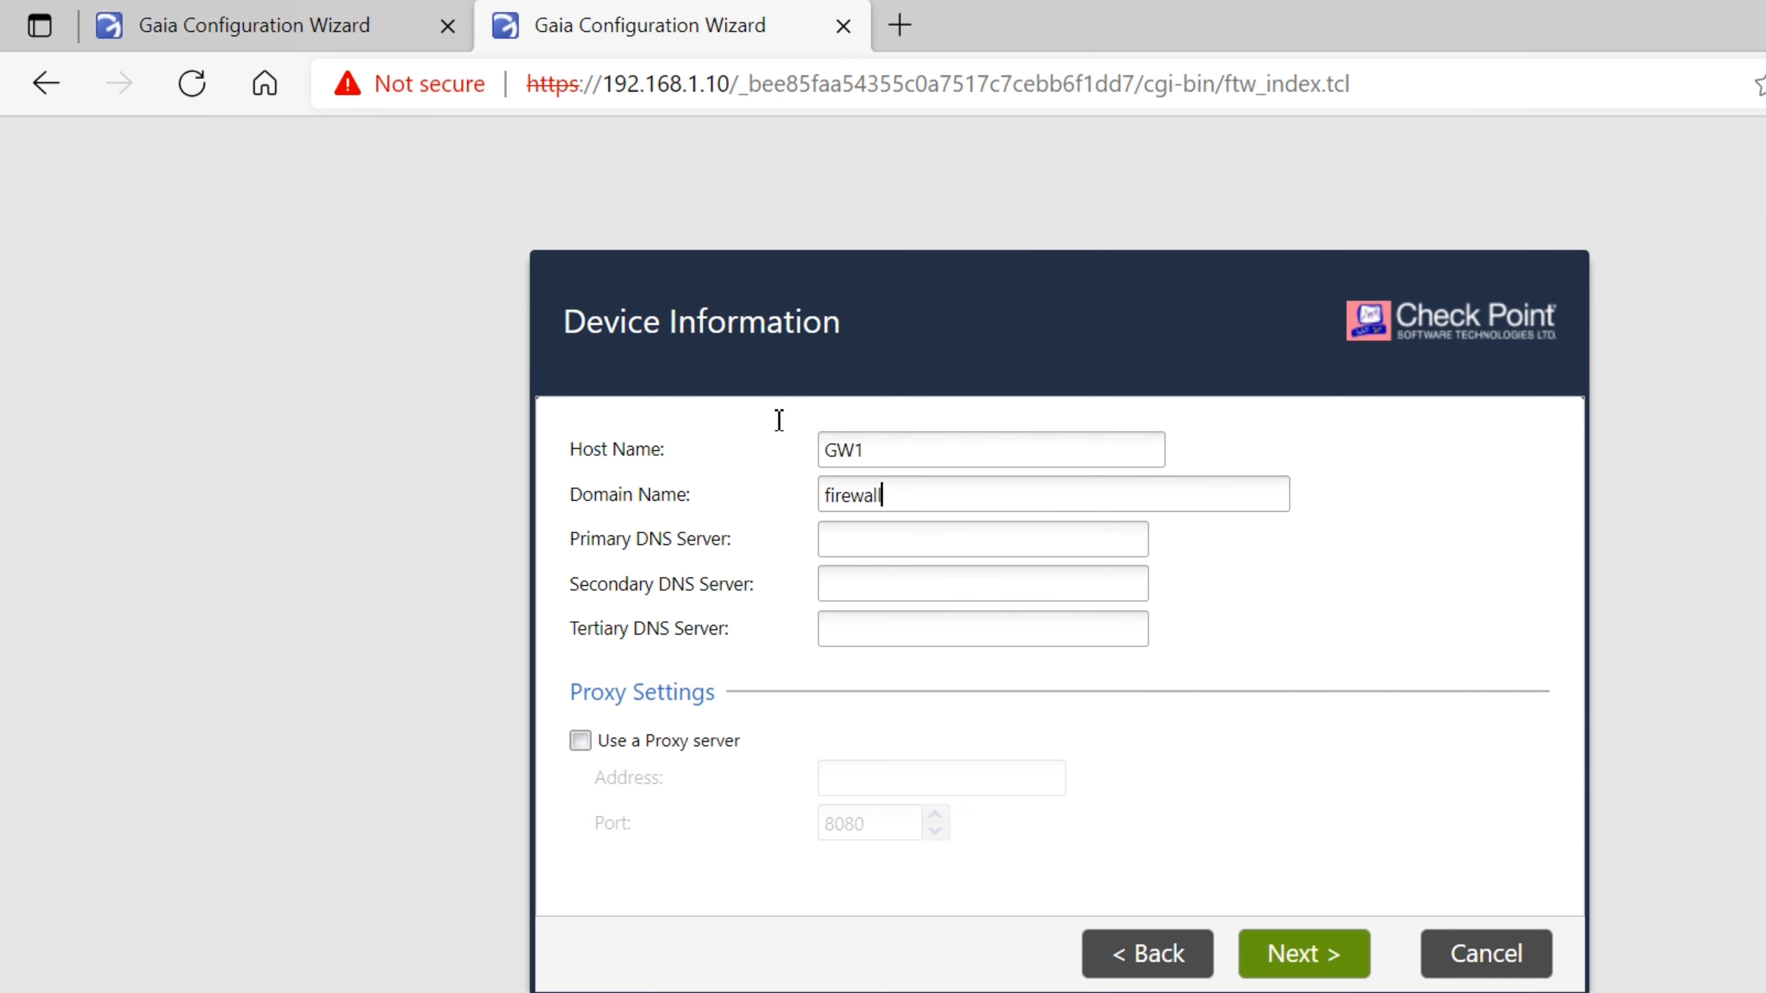
{"action": "type", "text": "yaan.com"}
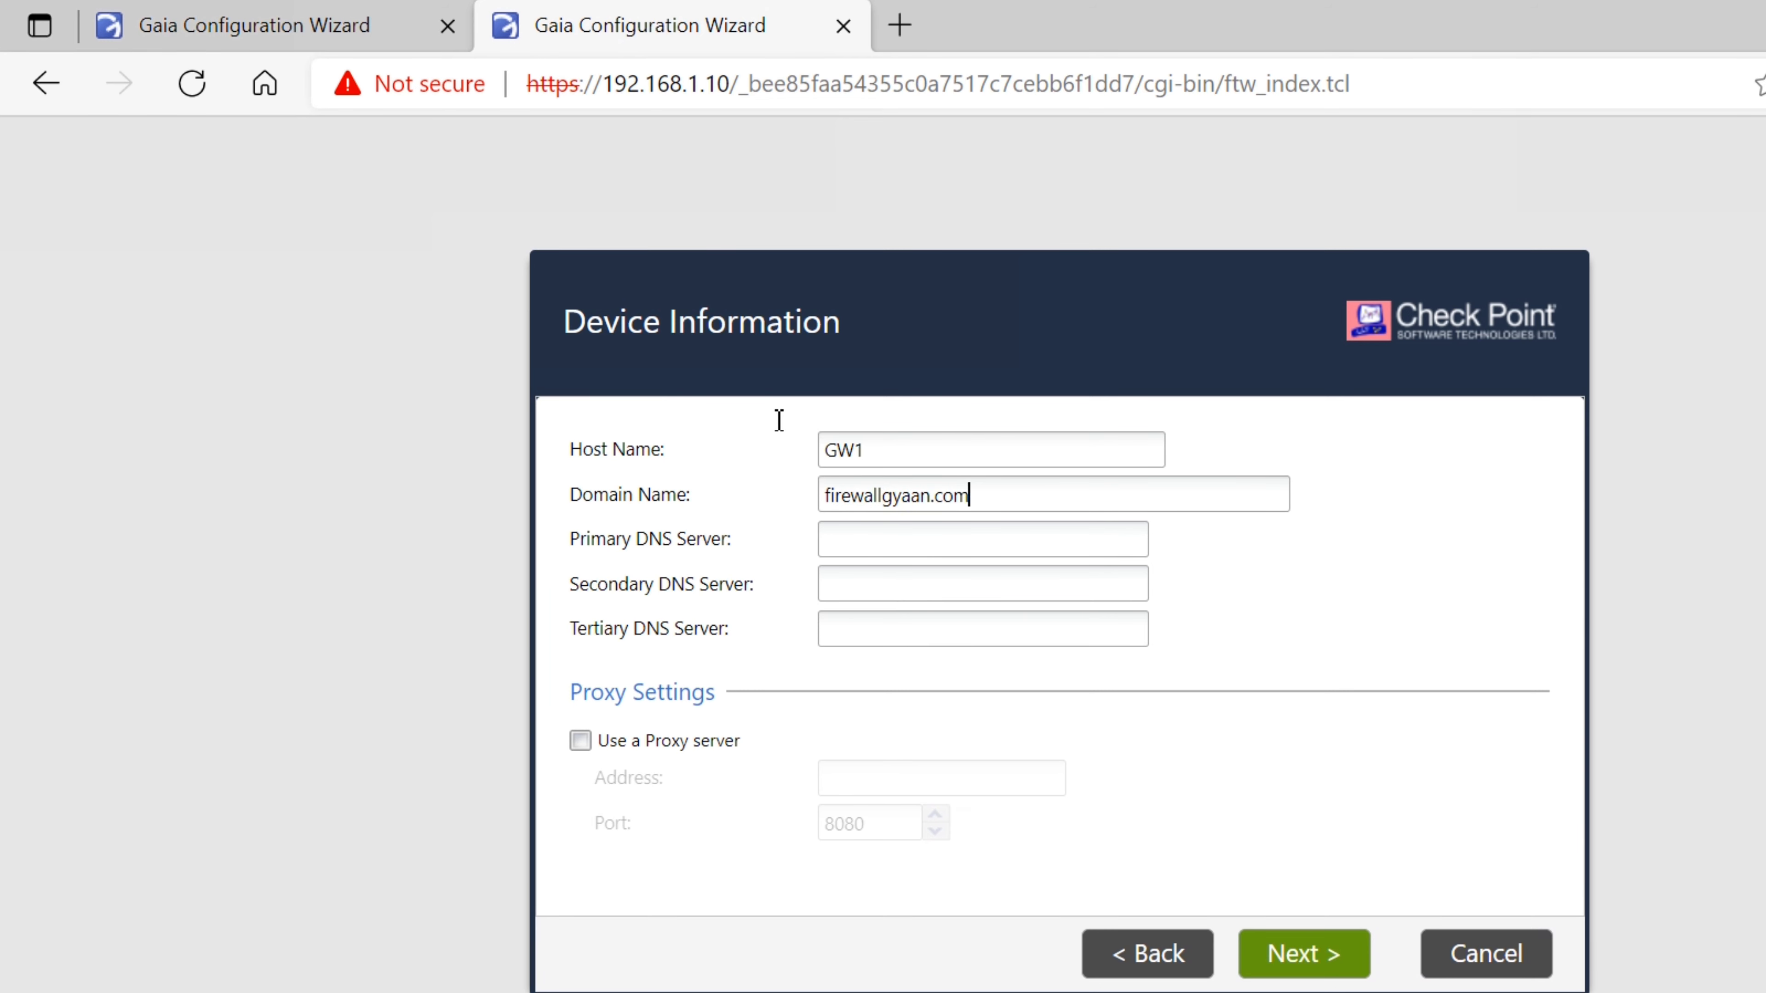
{"action": "key", "text": "Tab"}
{"action": "type", "text": "8.8.8.8"}
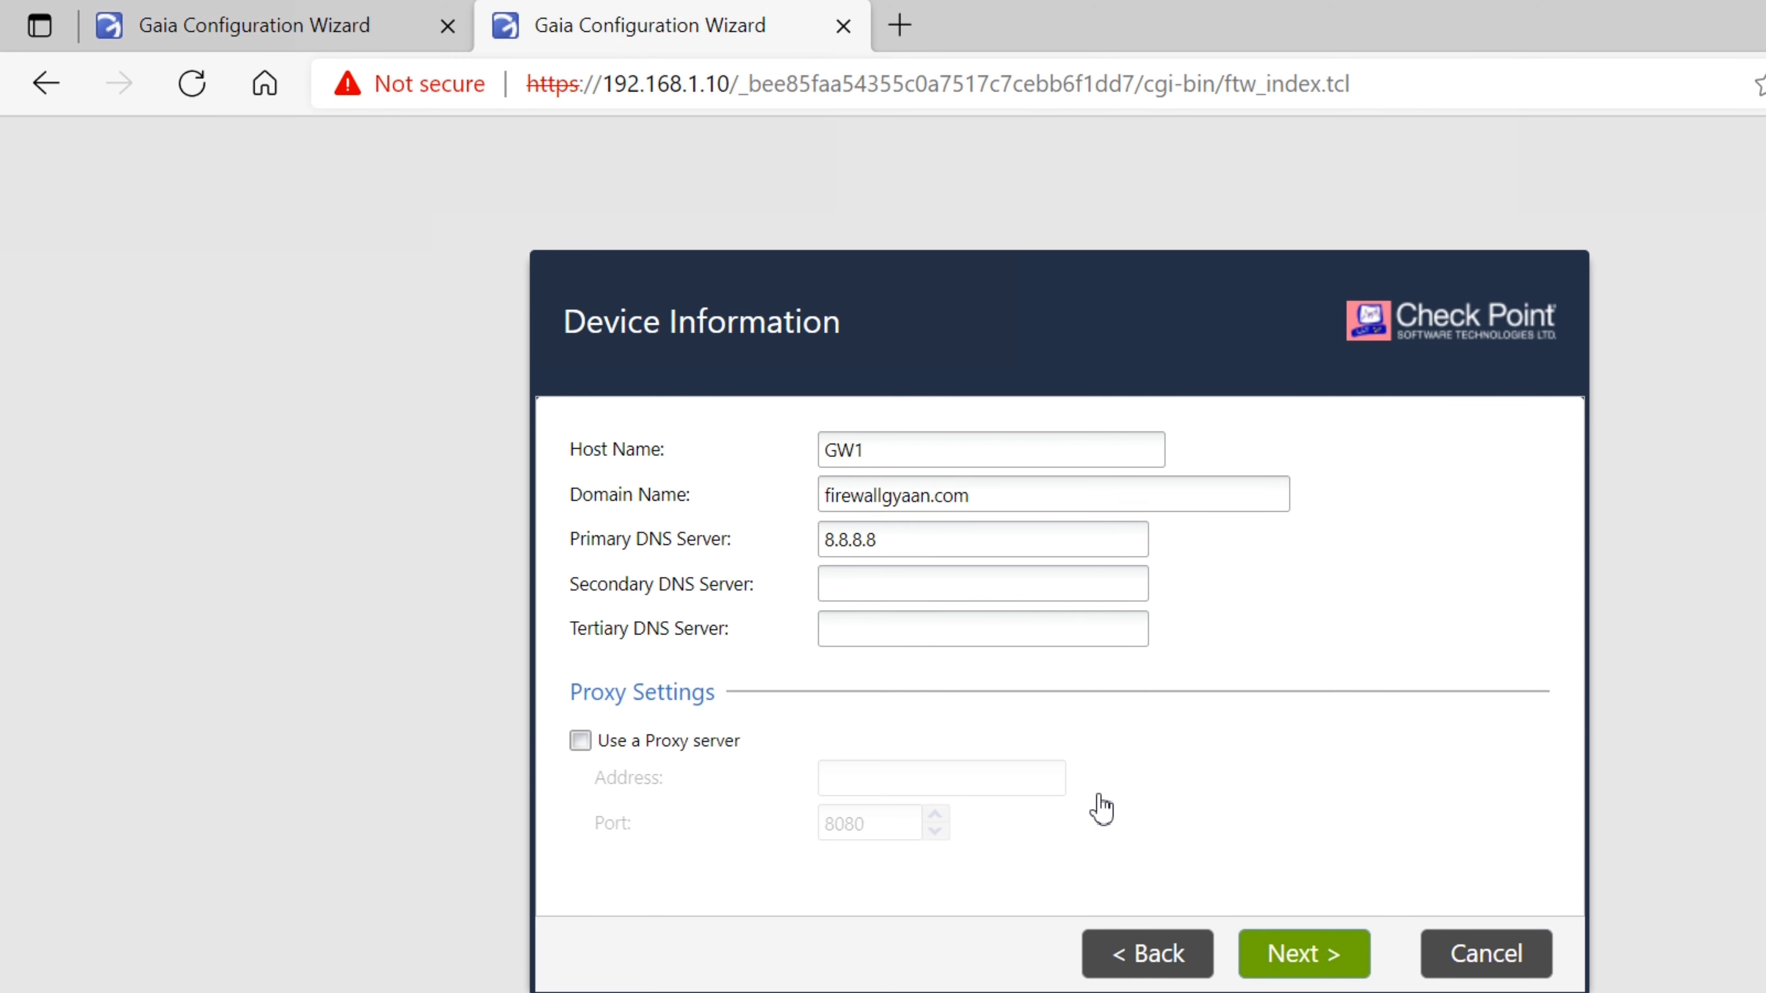
{"action": "key", "text": "Return"}
{"action": "key", "text": "Return"}
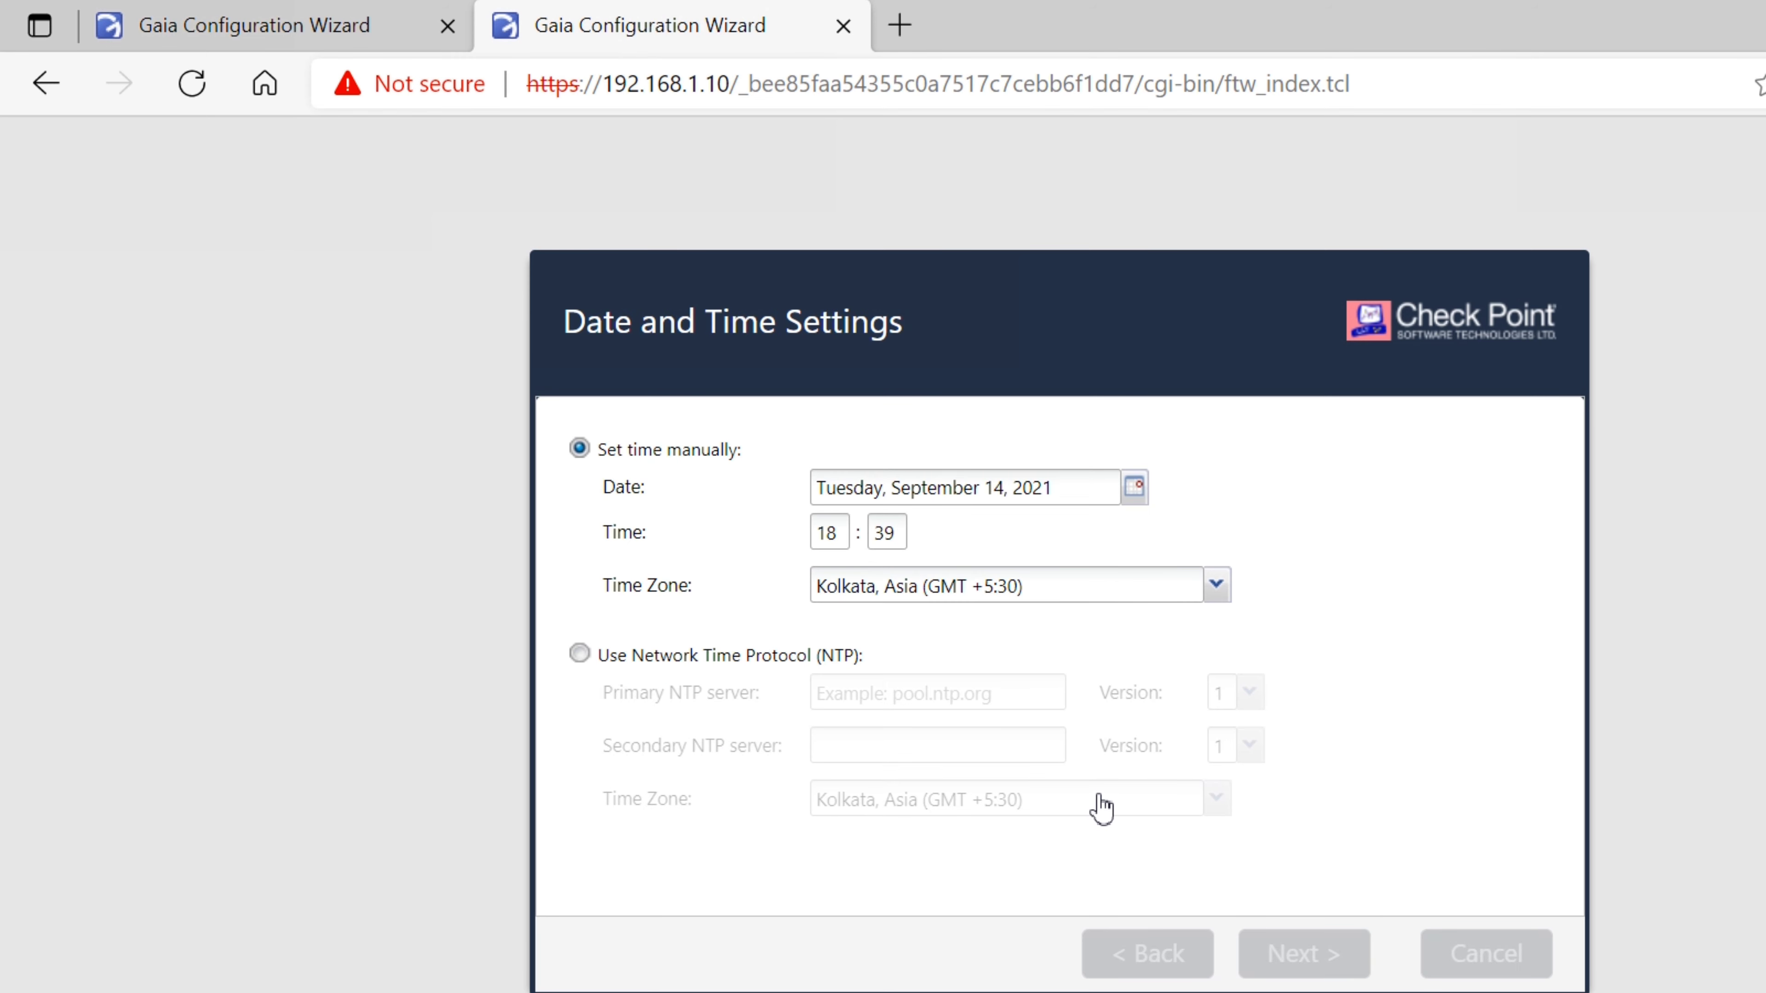
{"action": "key", "text": "Return"}
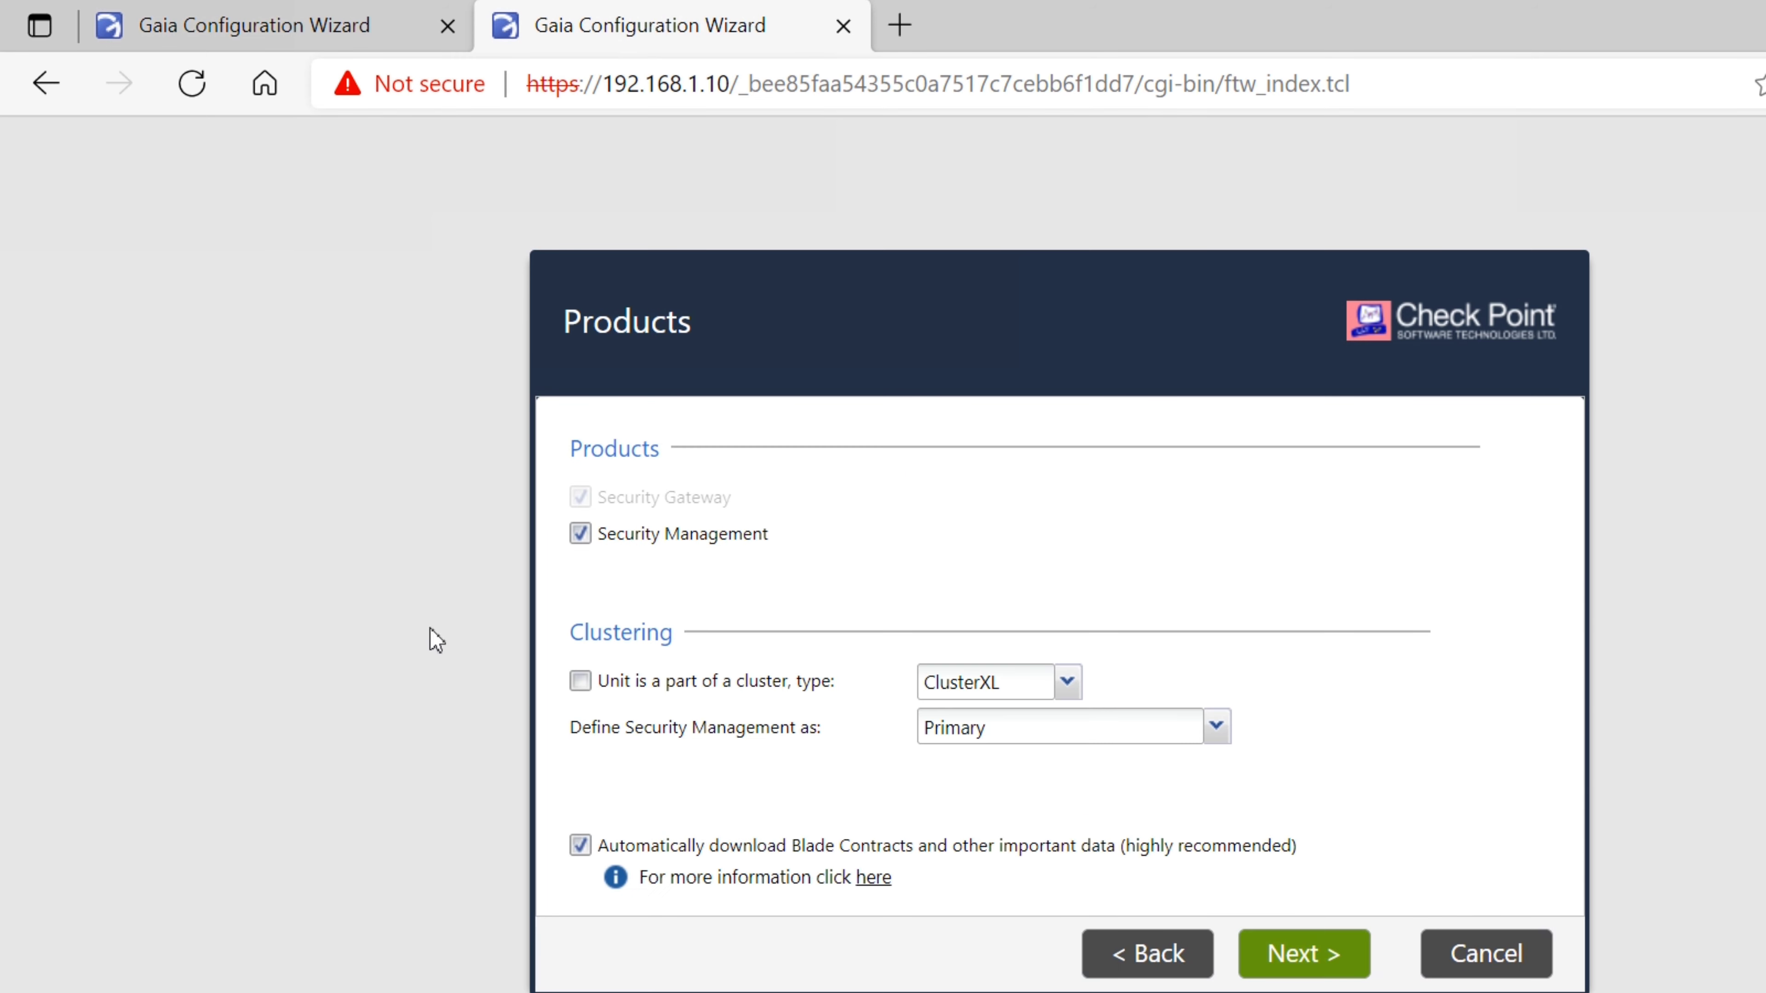
Make the unit a Security Gateway only, as a ClusterXL cluster member
{"action": "key", "text": "space"}
{"action": "left_click", "coordinate": [580, 681]}
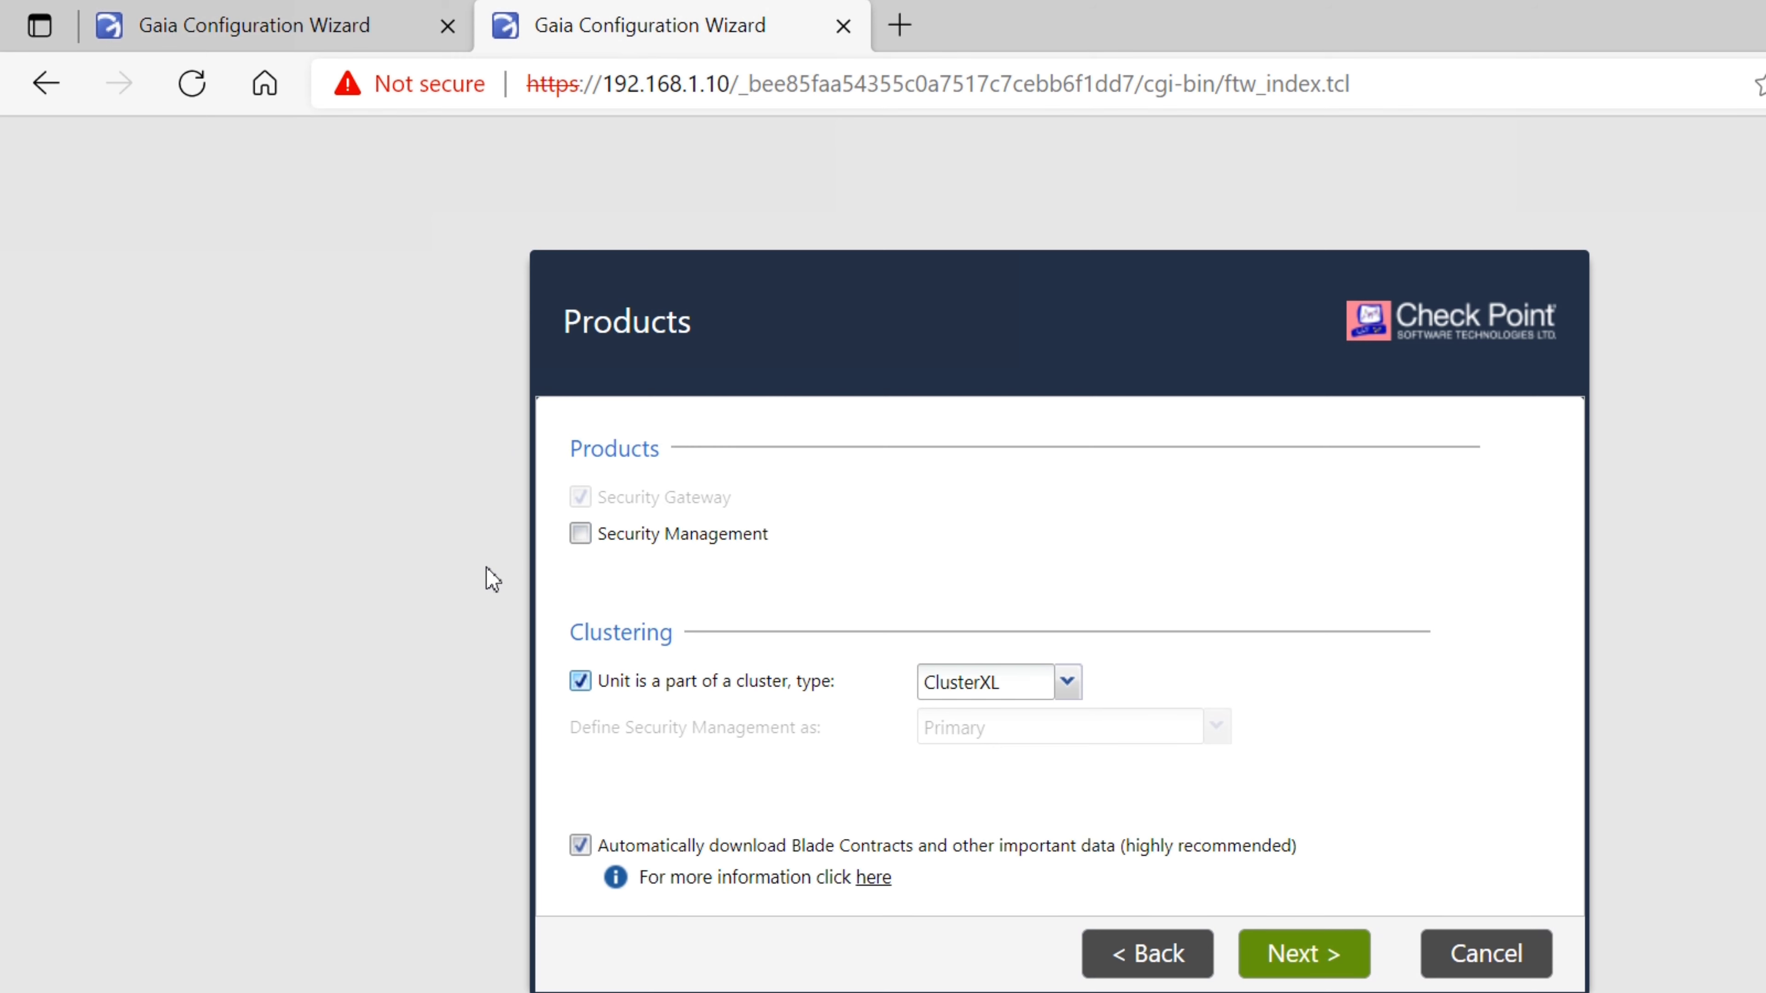
{"action": "left_click", "coordinate": [1330, 950]}
{"action": "left_click", "coordinate": [1142, 947]}
{"action": "left_click", "coordinate": [1067, 681]}
{"action": "left_click", "coordinate": [1068, 681]}
{"action": "left_click", "coordinate": [1319, 945]}
Enter and confirm the SIC activation key, then finish and start the configuration
{"action": "left_click", "coordinate": [875, 462]}
{"action": "type", "text": "•••••••••"}
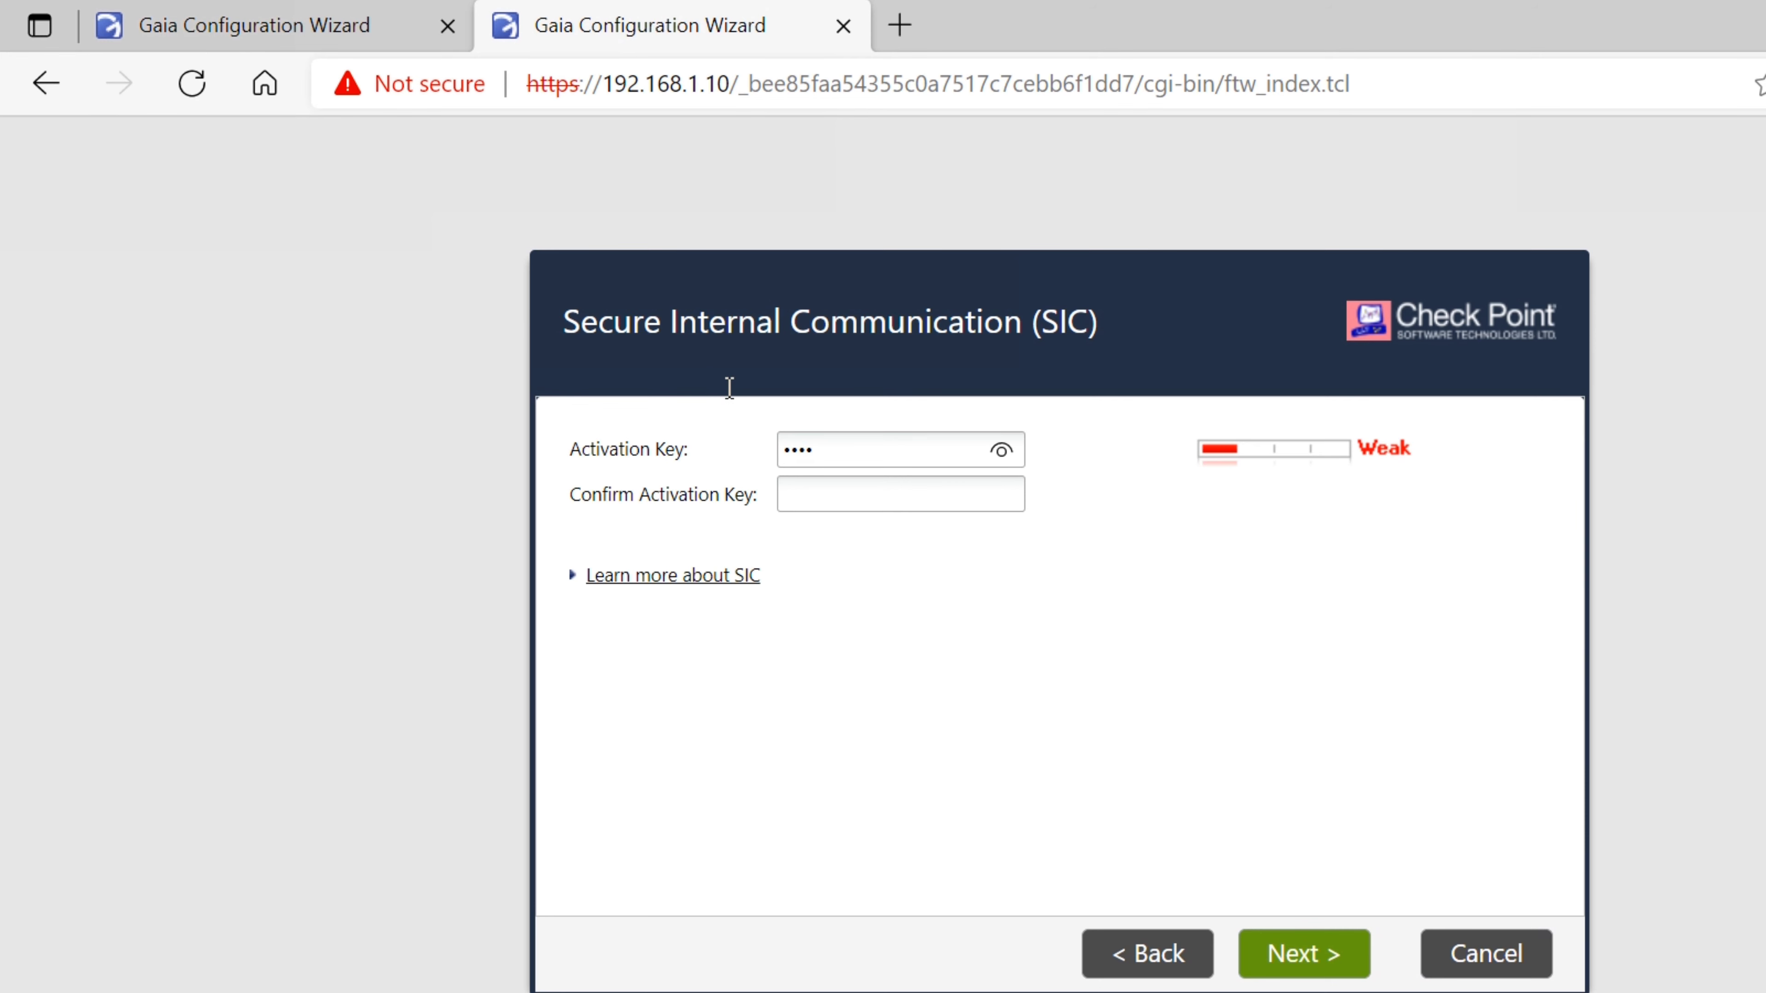
{"action": "key", "text": "Tab"}
{"action": "type", "text": "•••••••••"}
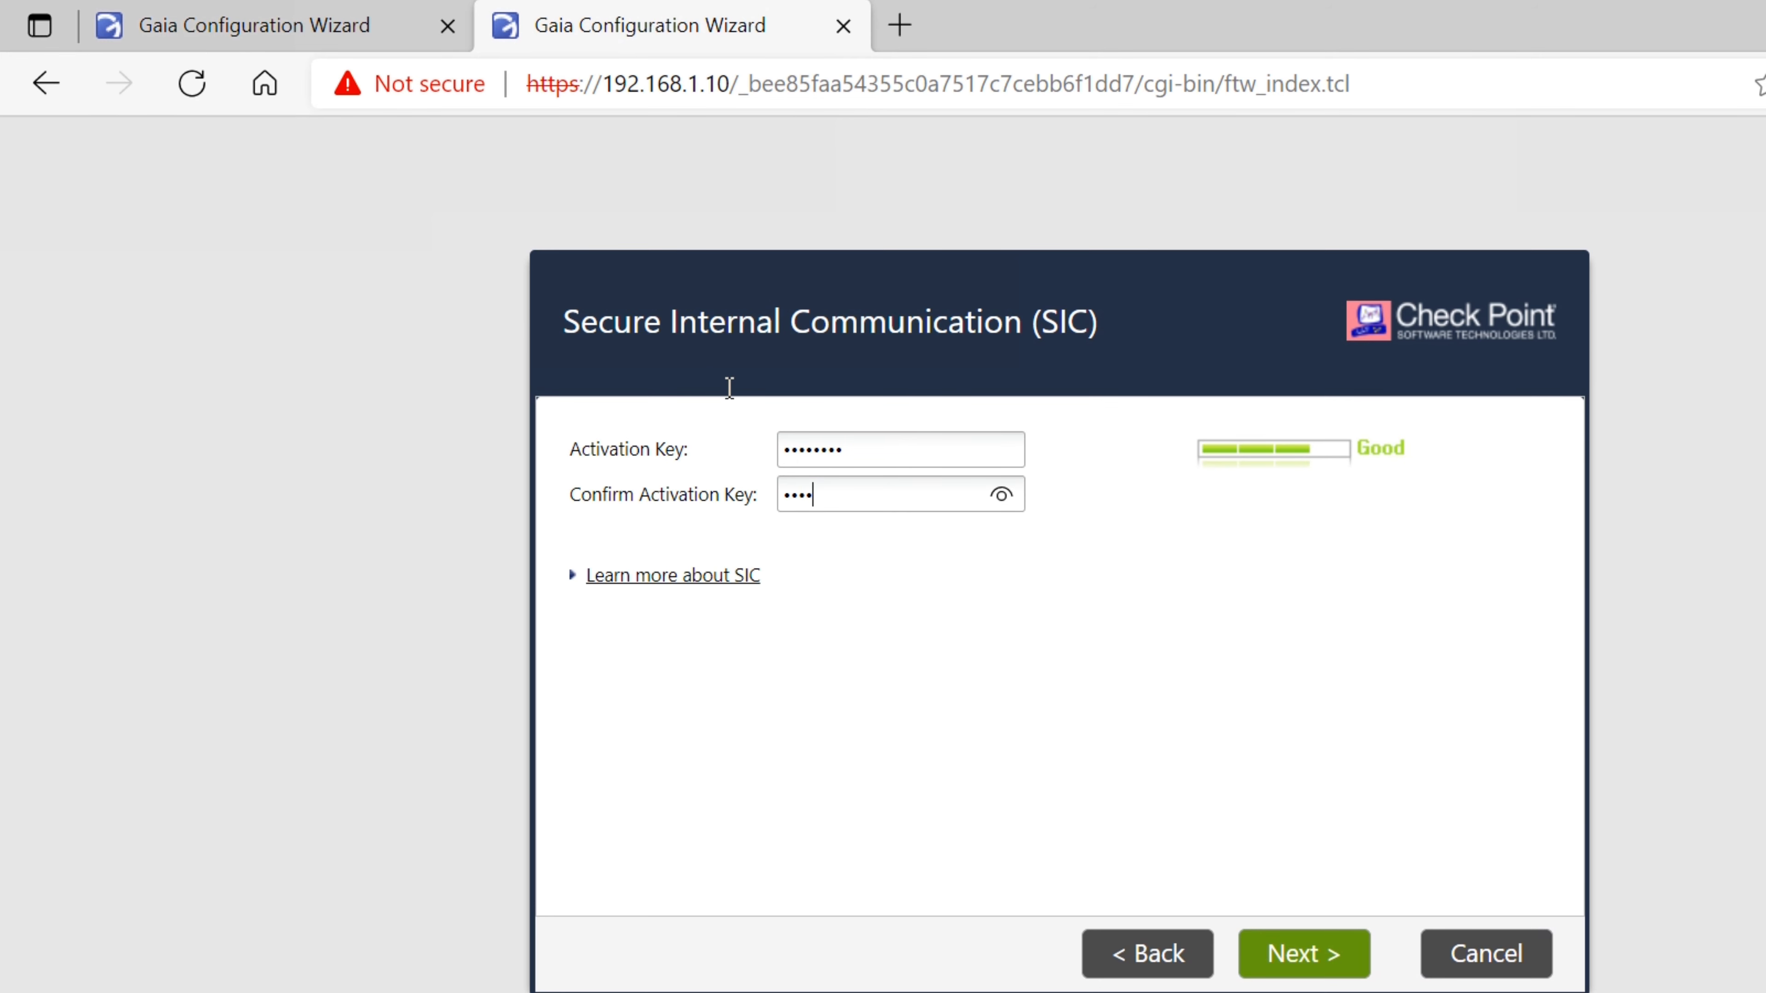
{"action": "key", "text": "Return"}
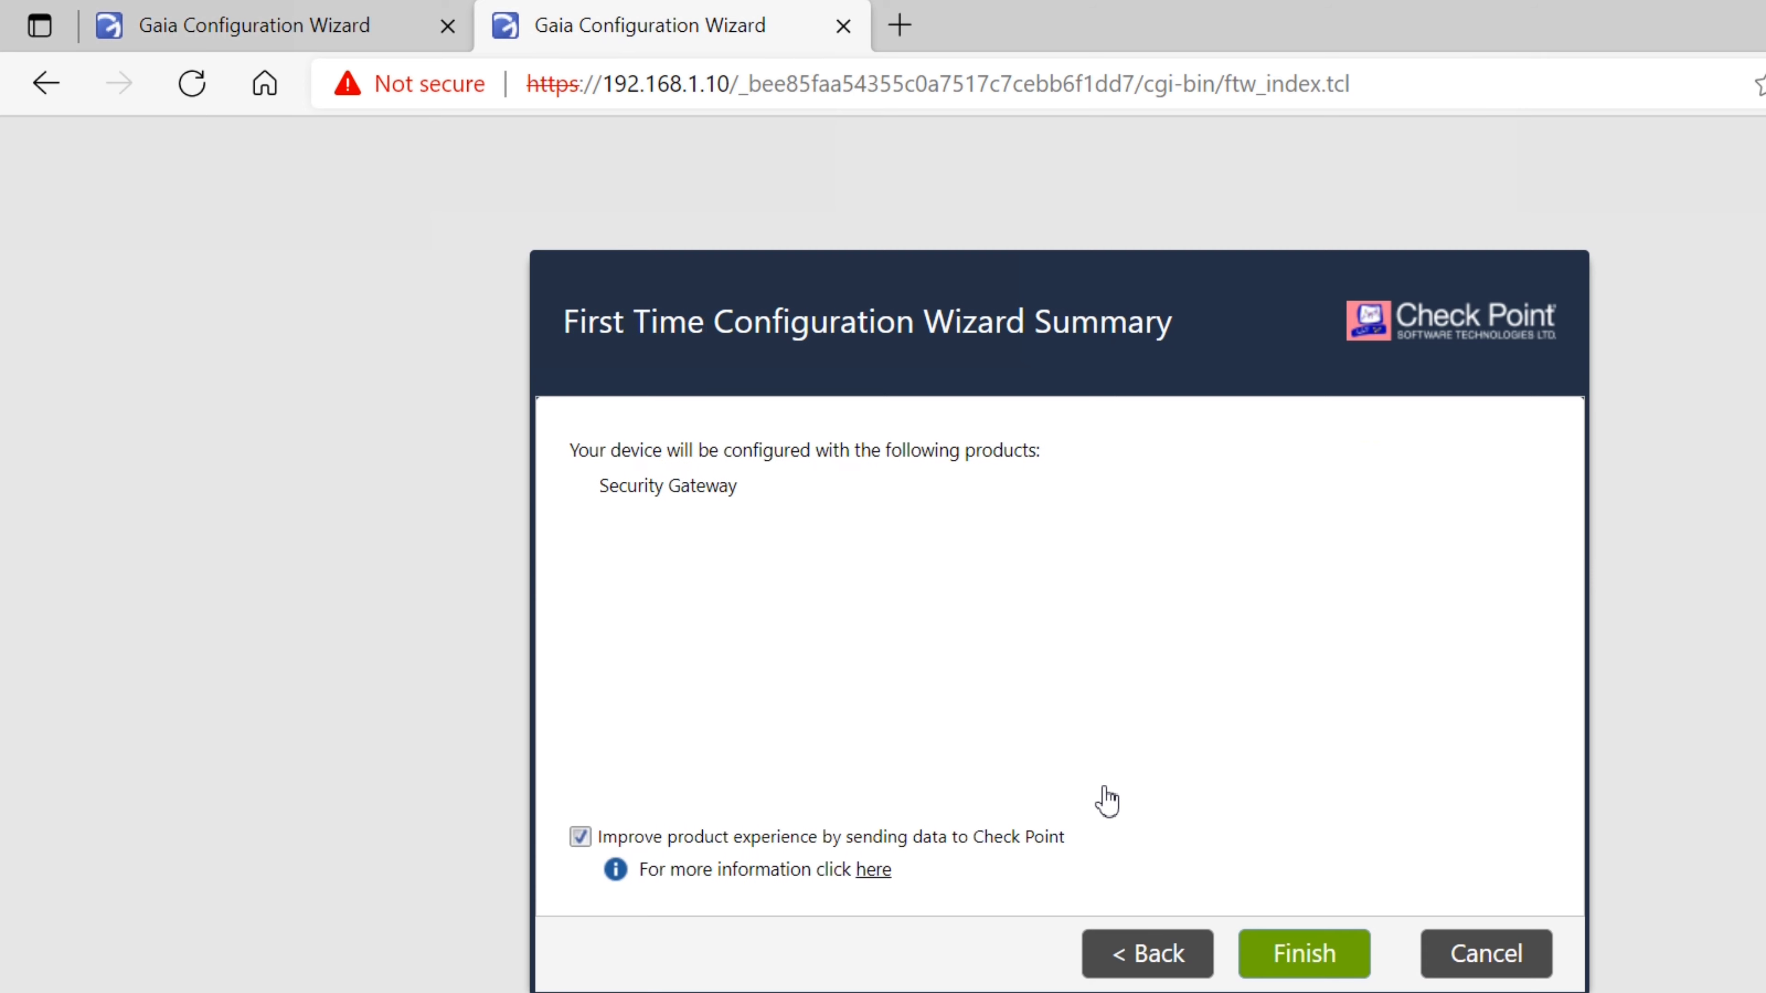
{"action": "key", "text": "Return"}
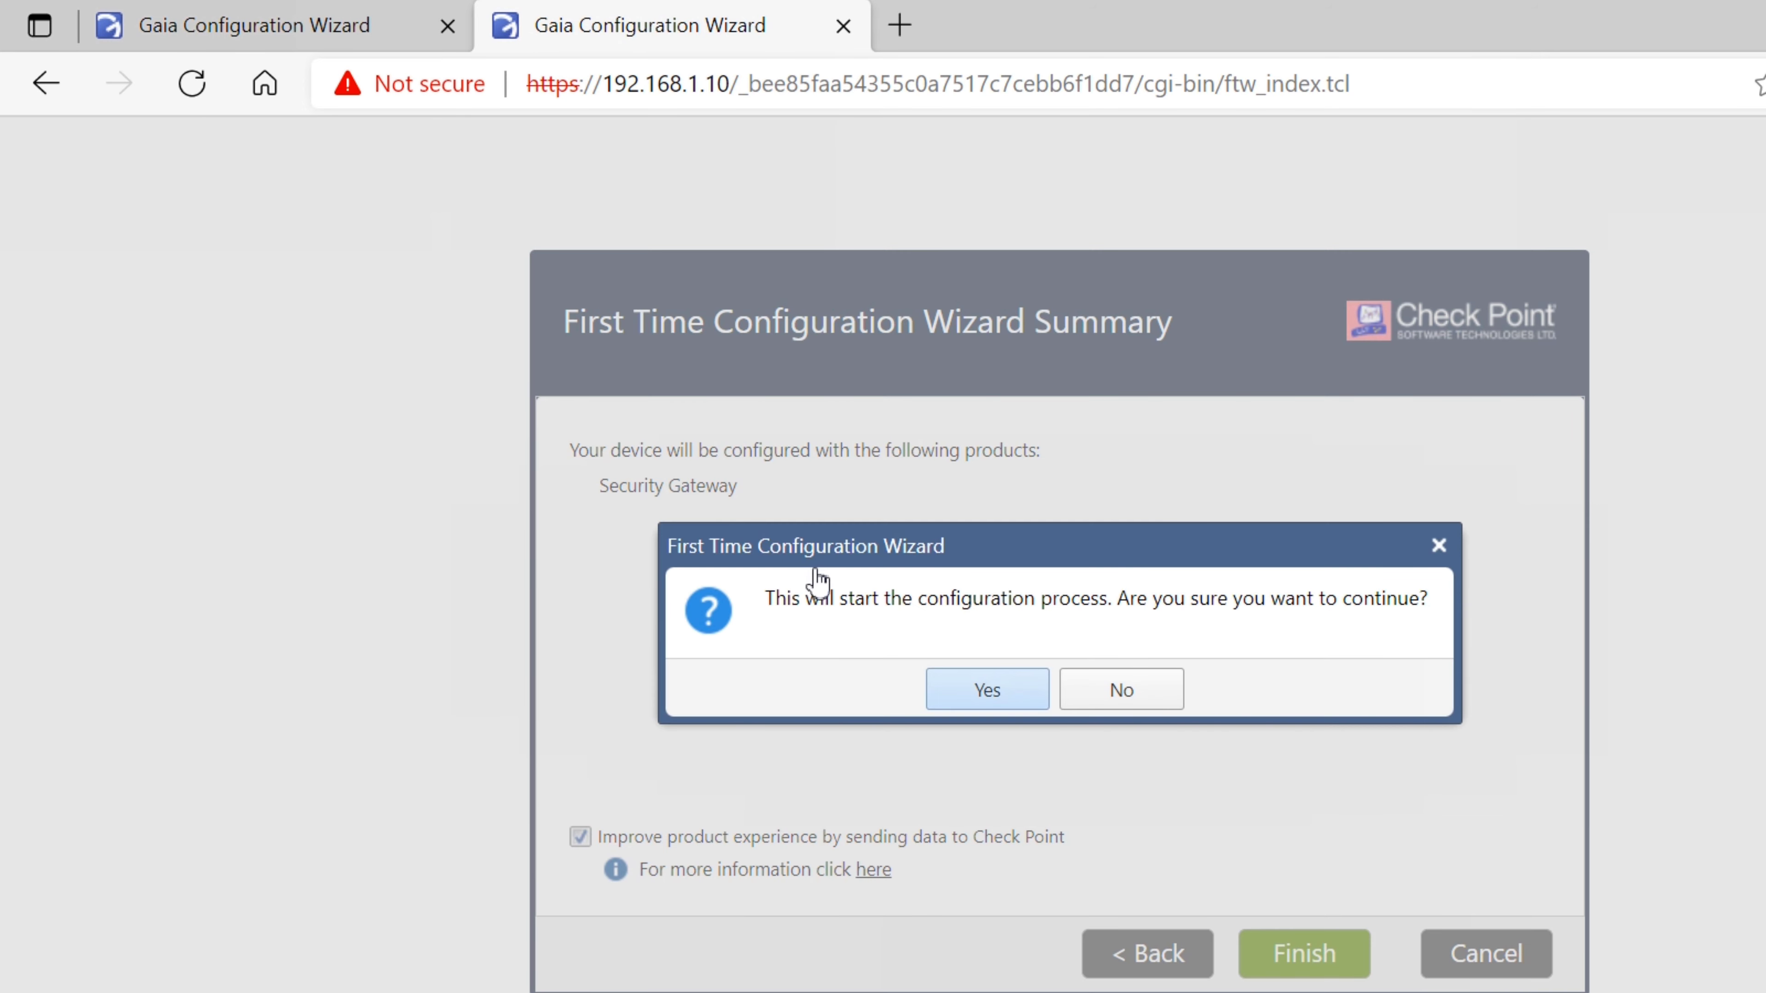
{"action": "key", "text": "Return"}
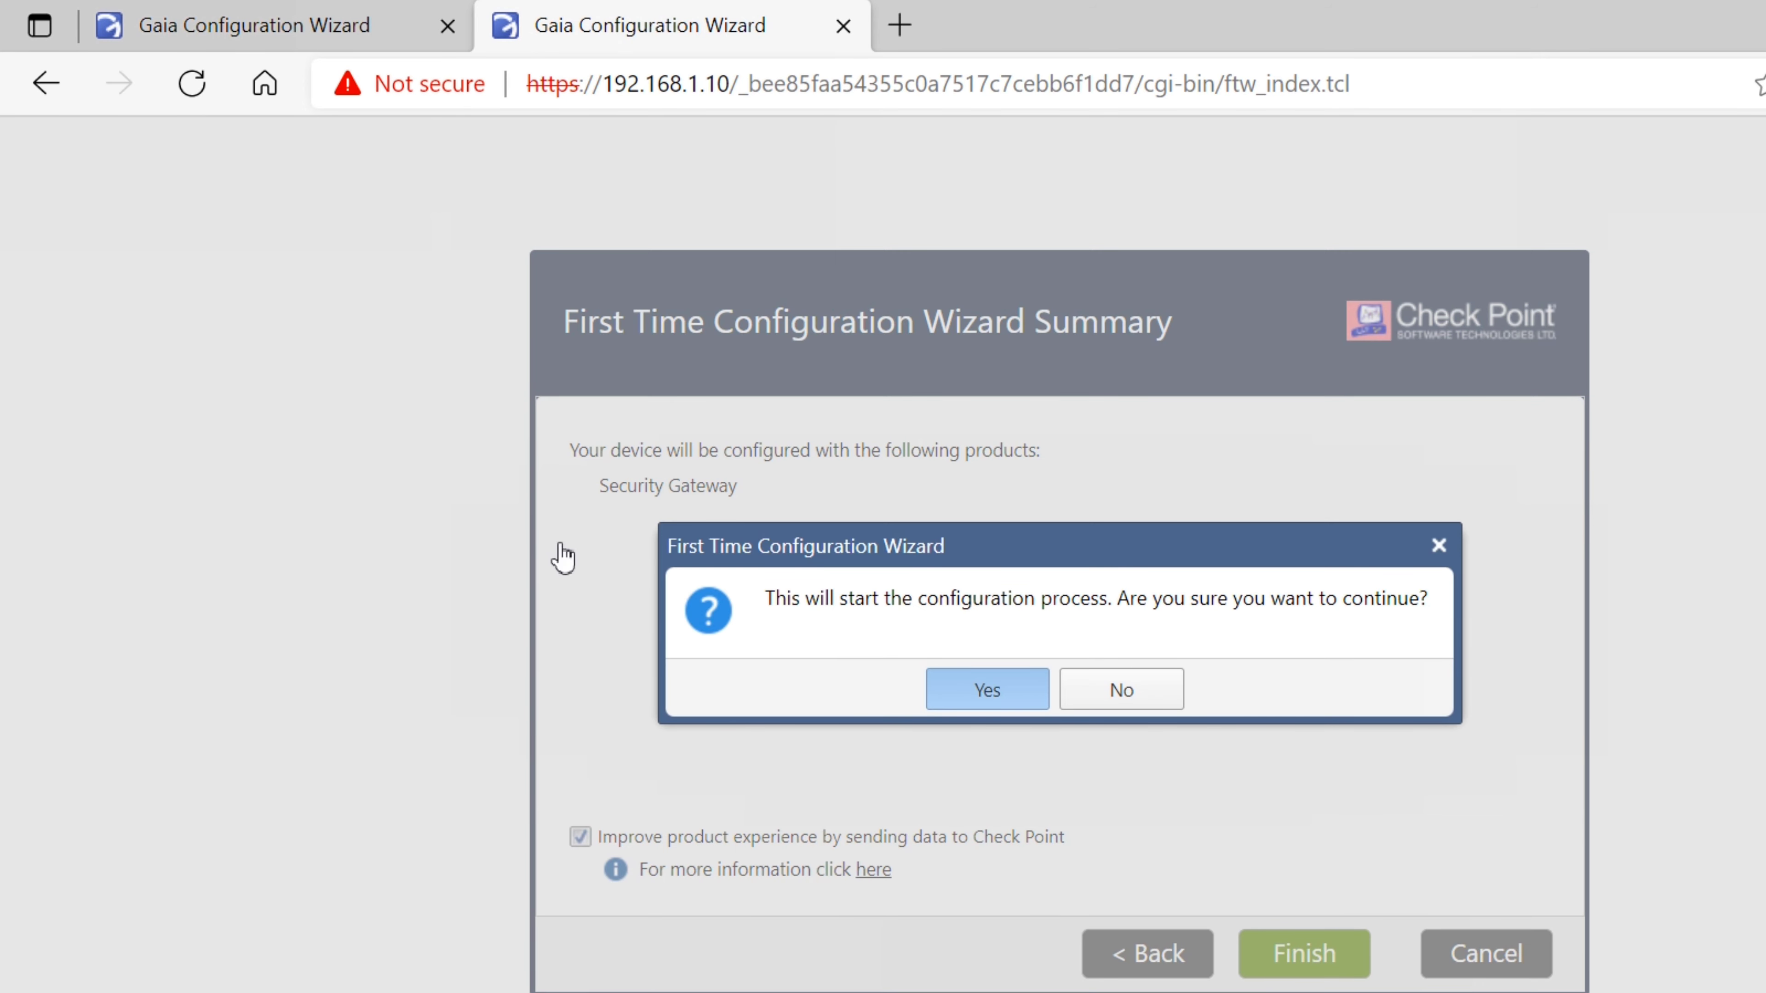
Check the Multi-Domain Server wizard's progress, then bring up the Other VM's Gaia installation
{"action": "left_click", "coordinate": [229, 29]}
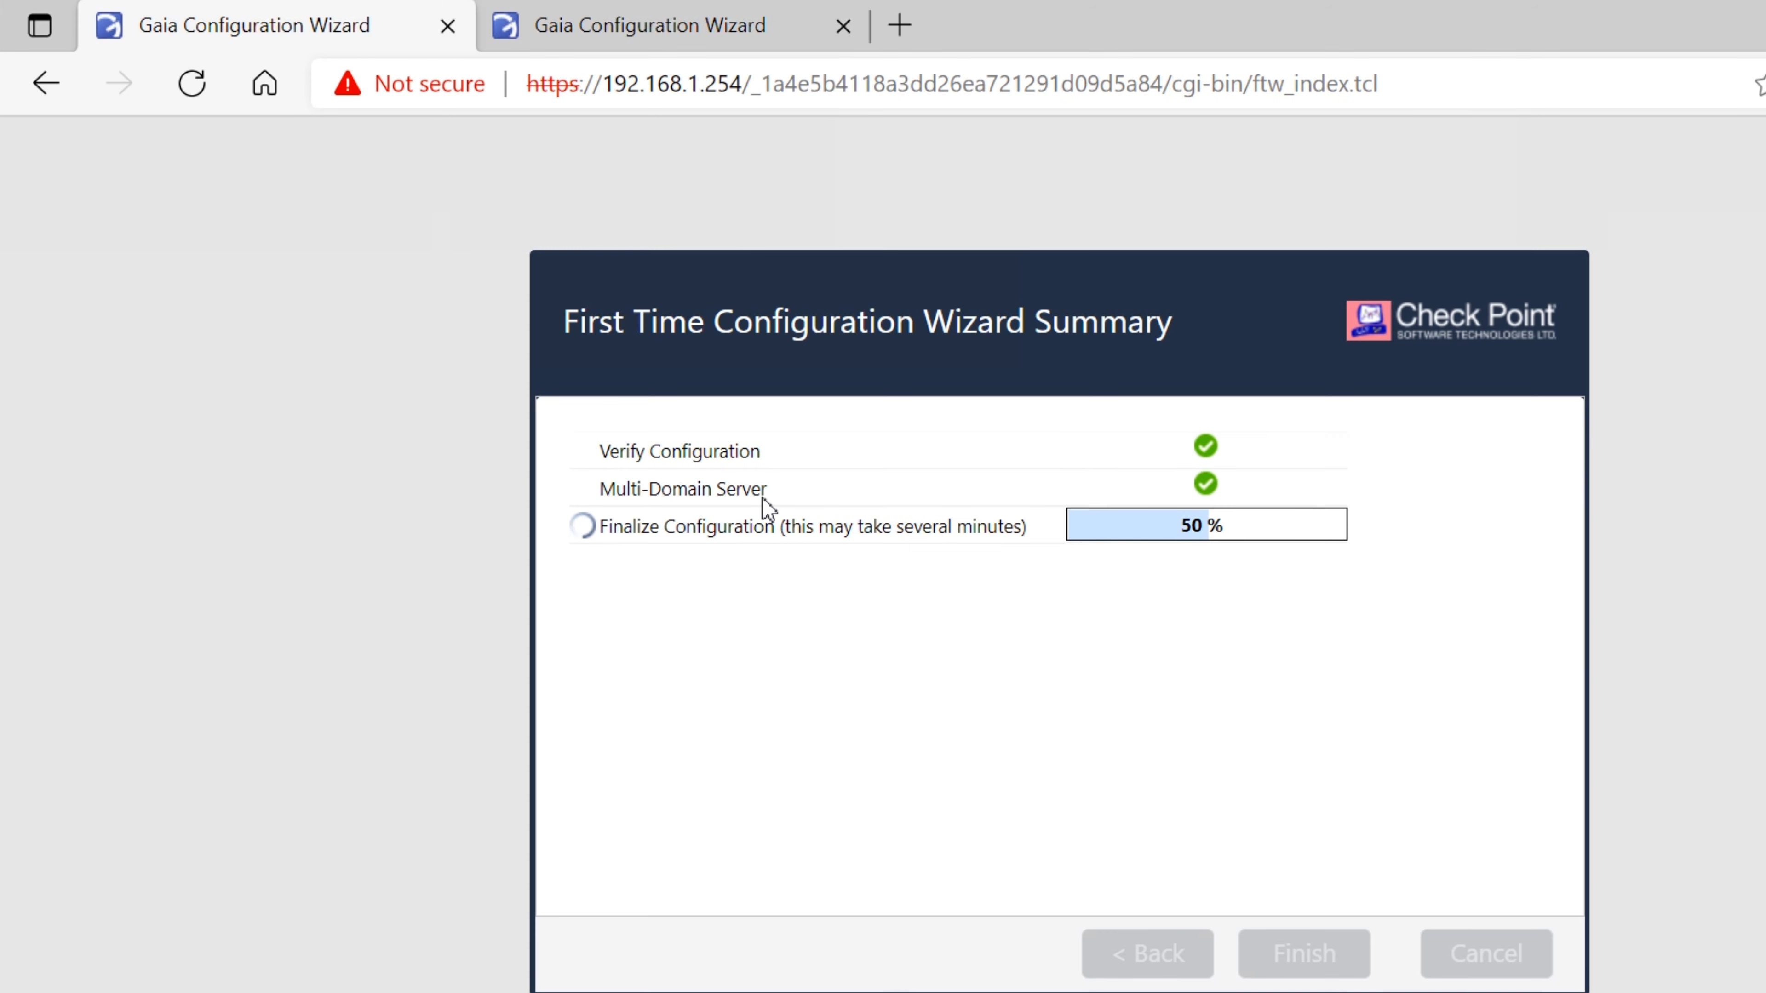
{"action": "left_click", "coordinate": [861, 991]}
{"action": "left_click", "coordinate": [1273, 873]}
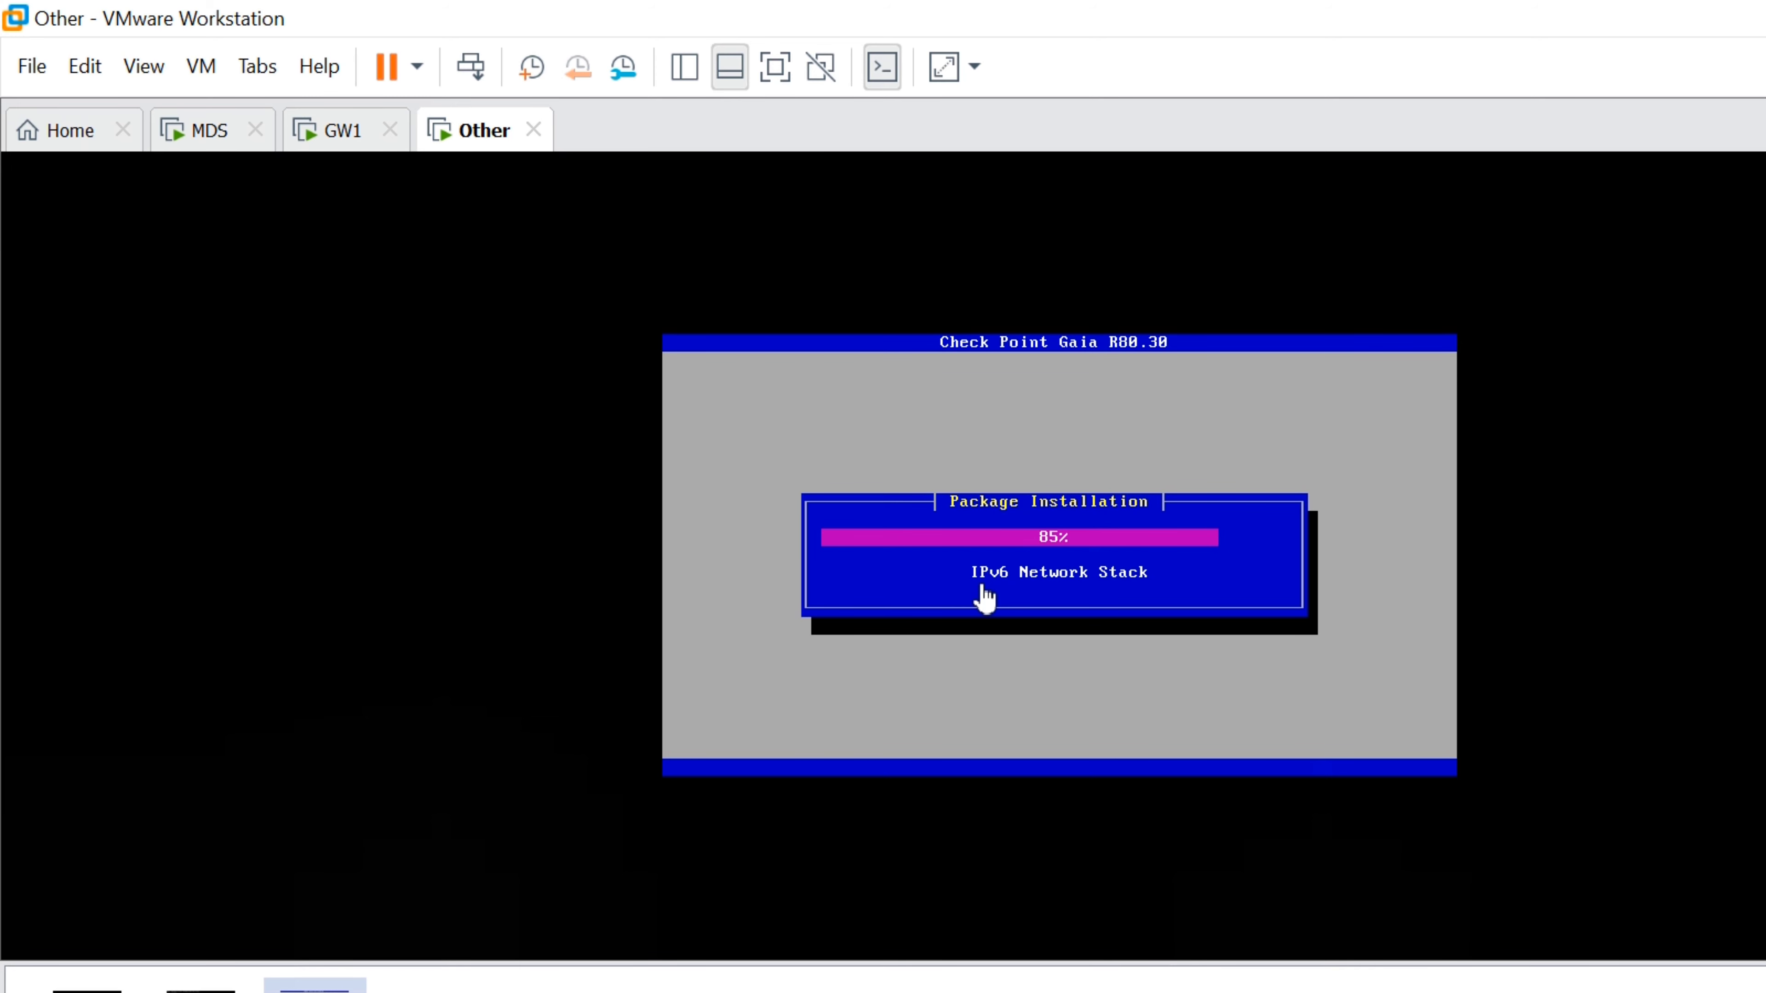
{"action": "left_click", "coordinate": [319, 975]}
{"action": "left_click", "coordinate": [554, 20]}
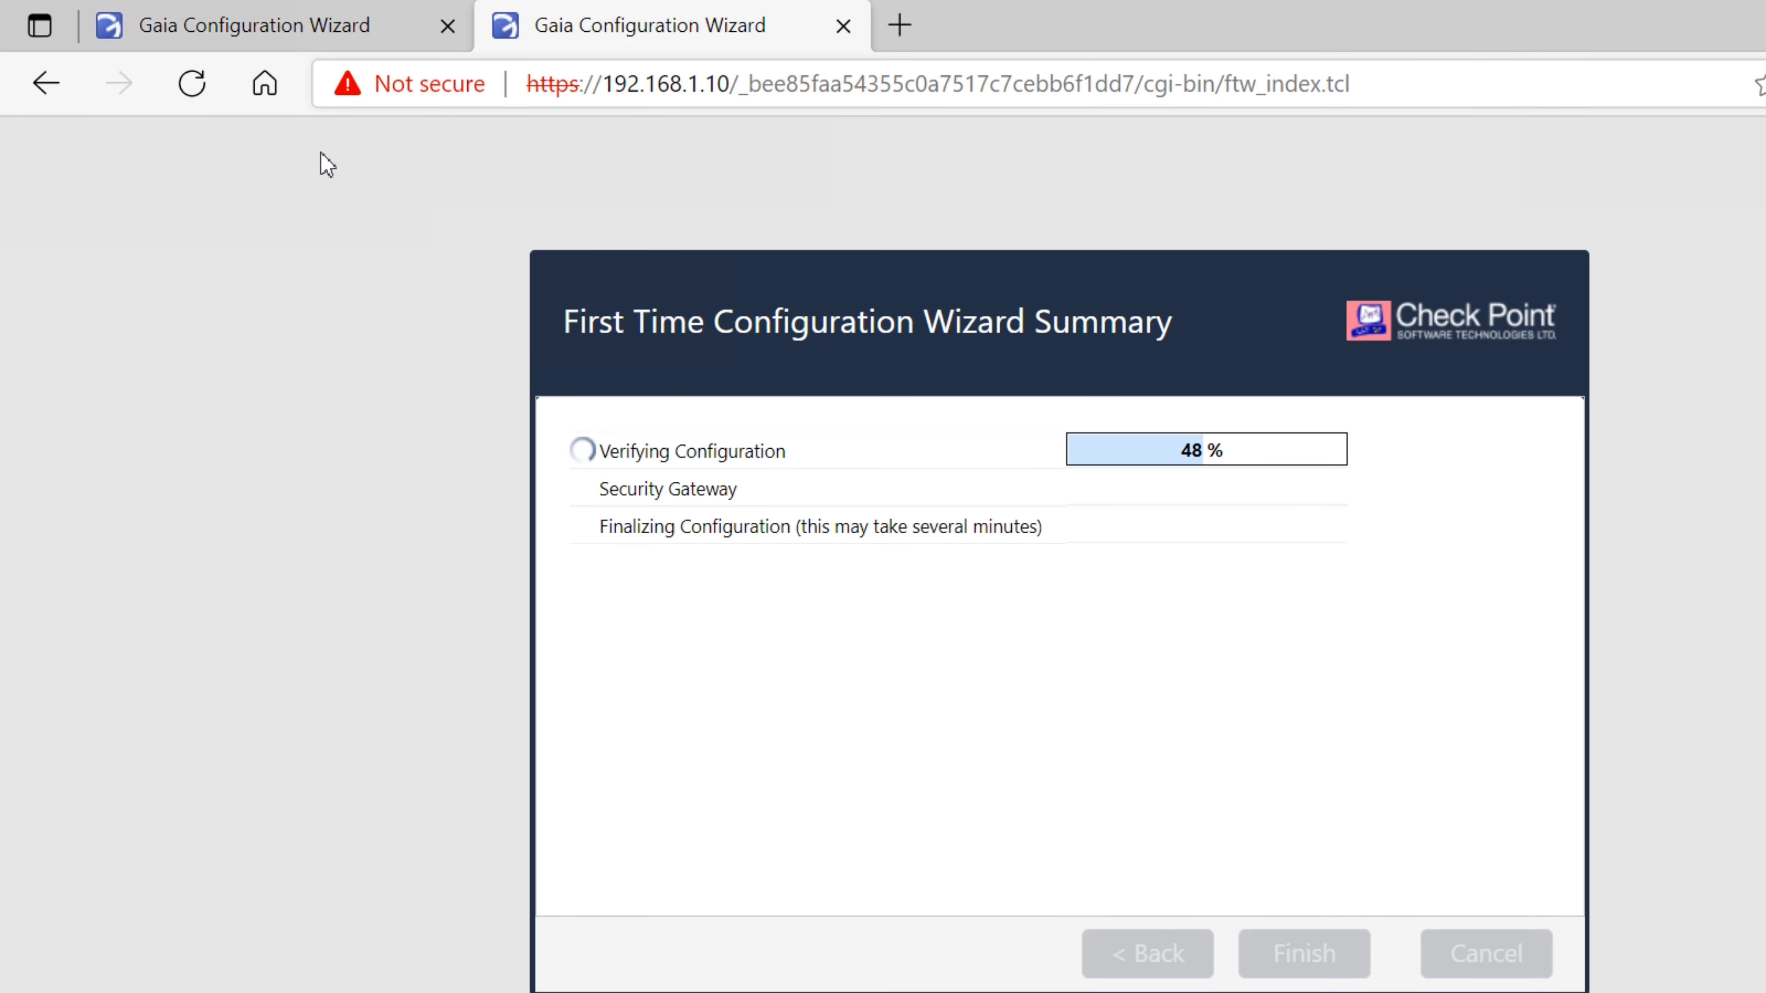
{"action": "mouse_move", "coordinate": [721, 986]}
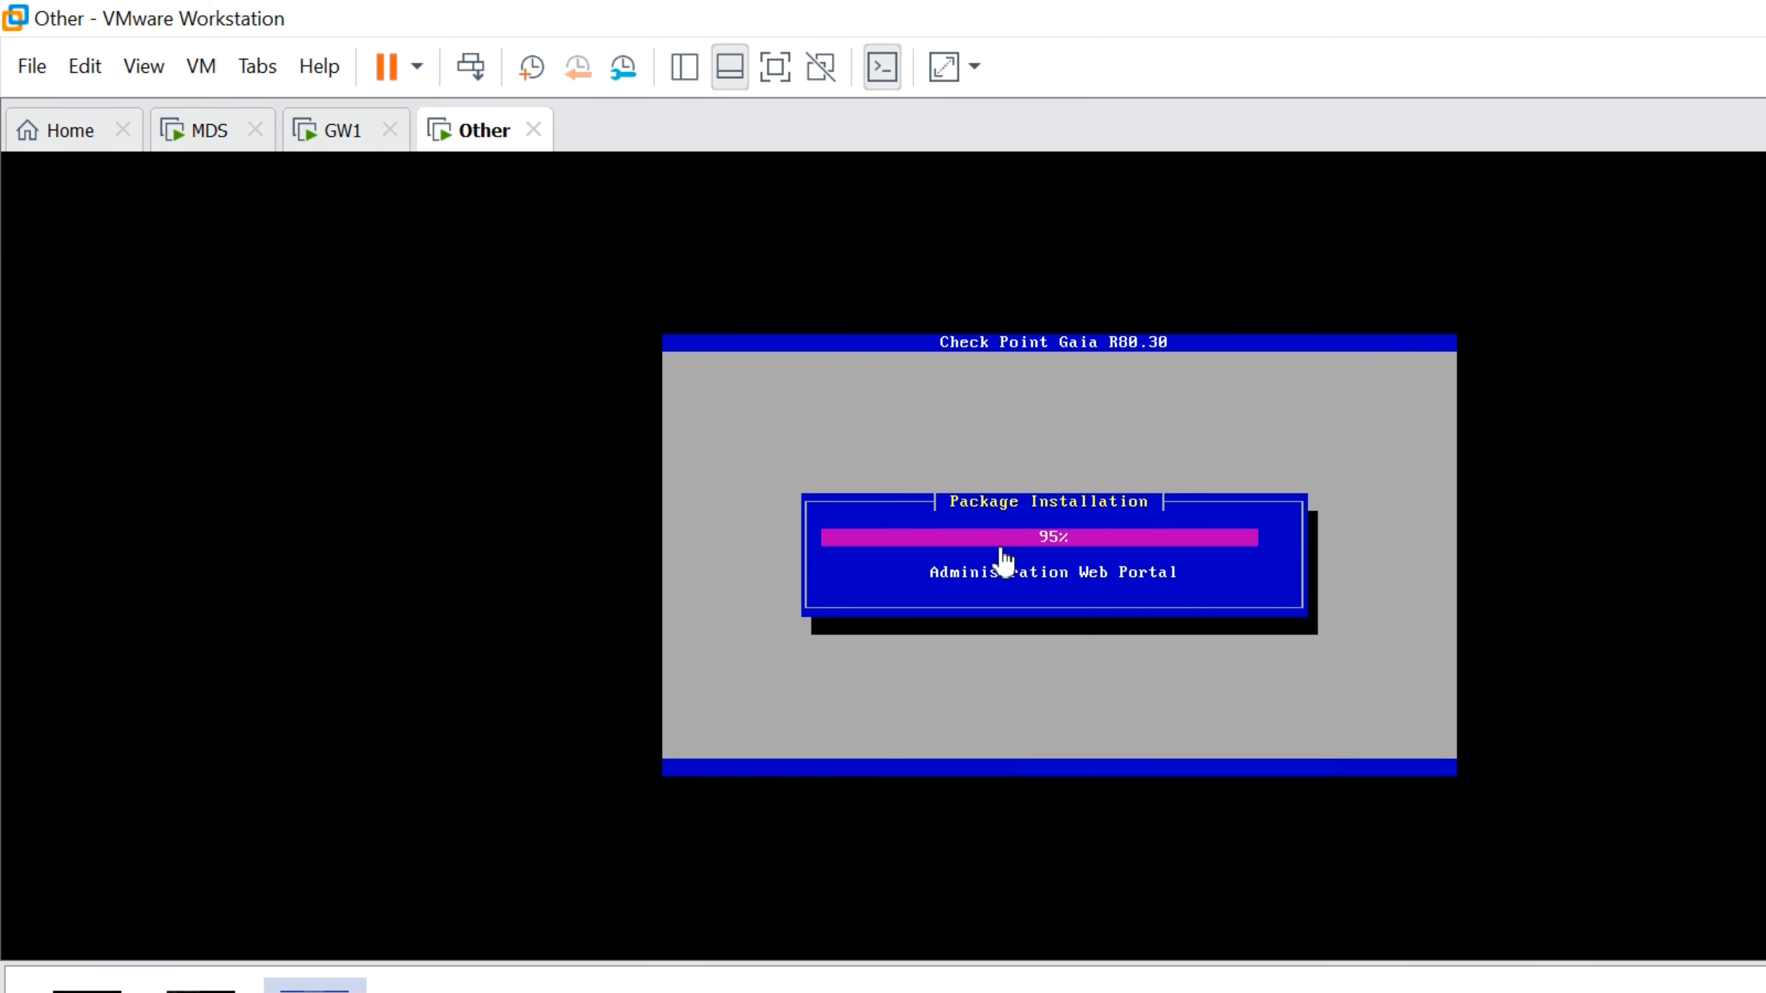
{"action": "left_click", "coordinate": [295, 974]}
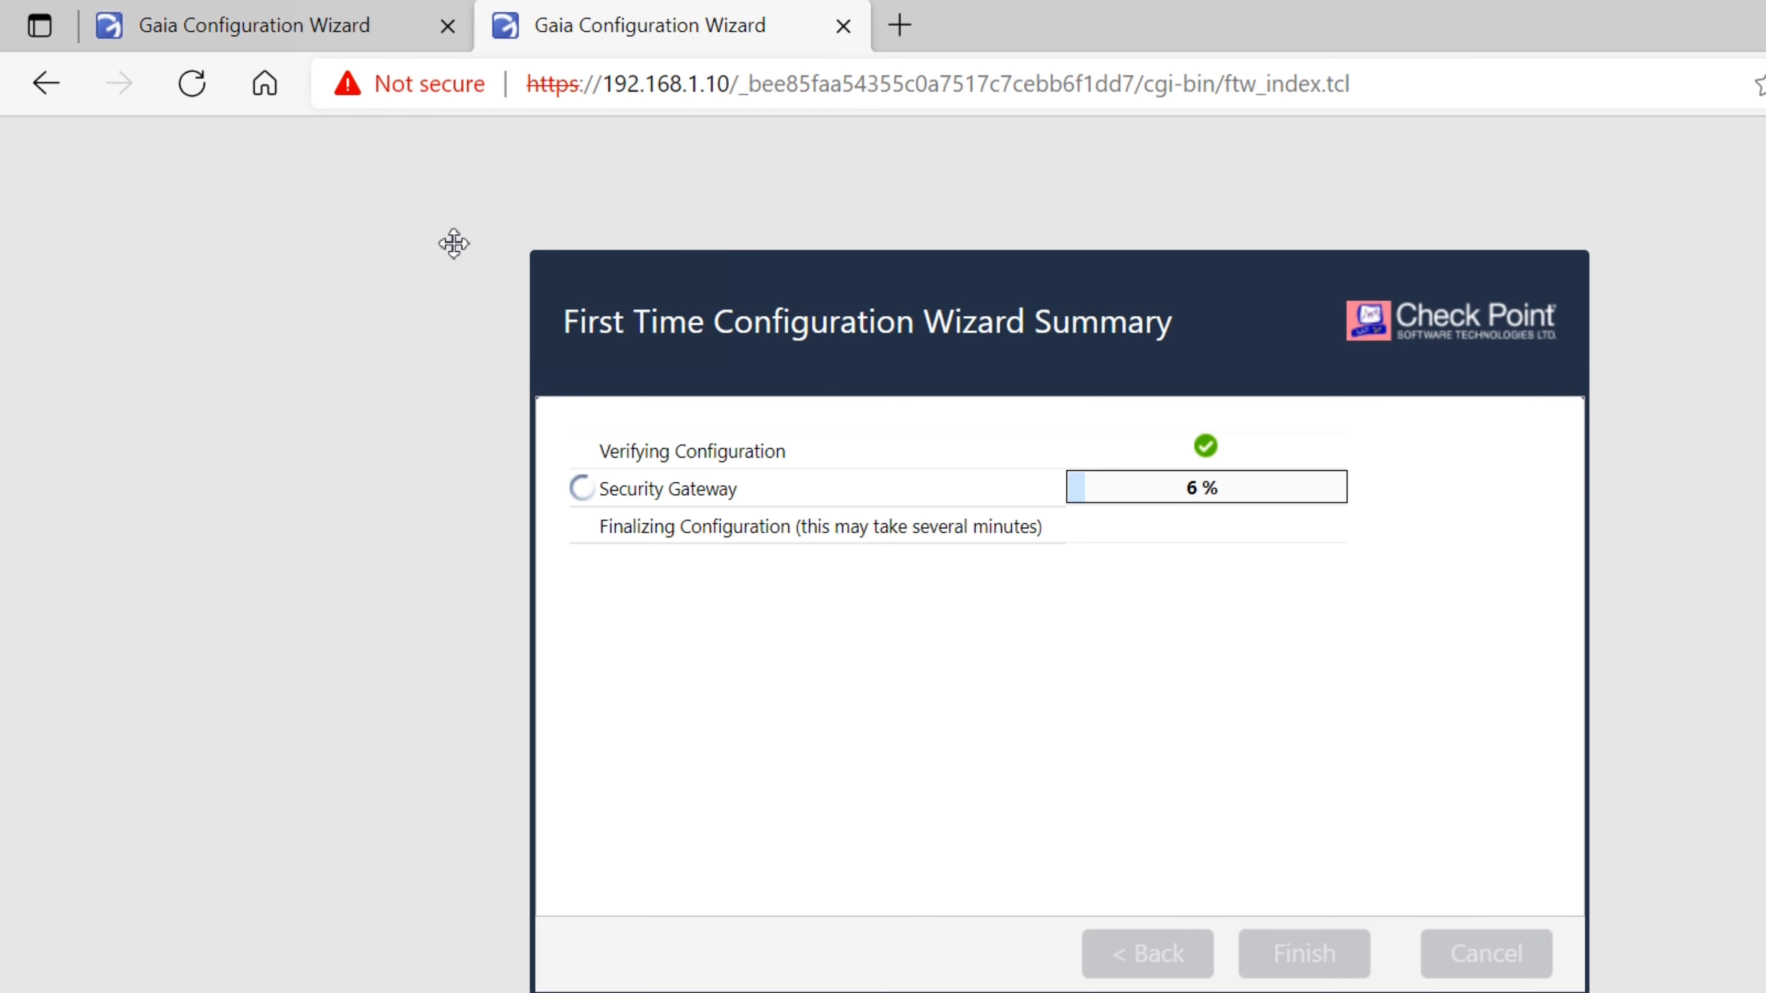
{"action": "left_click", "coordinate": [240, 28]}
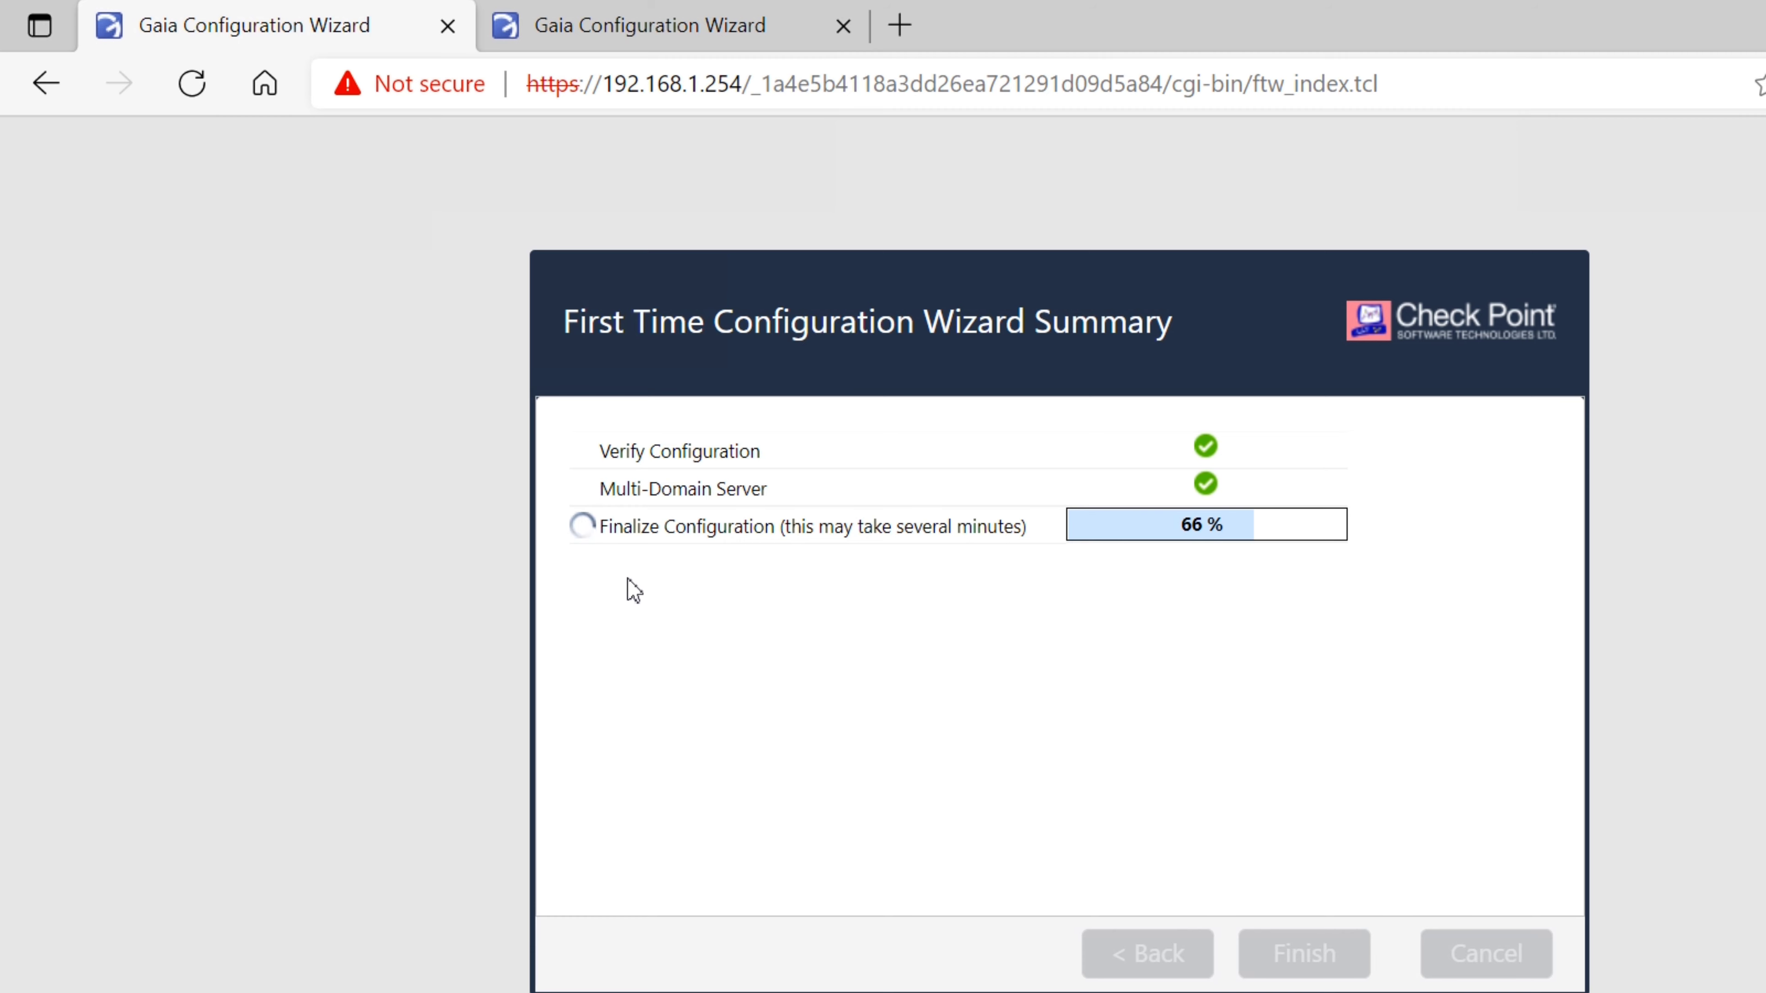
{"action": "mouse_move", "coordinate": [723, 981]}
{"action": "left_click", "coordinate": [1384, 946]}
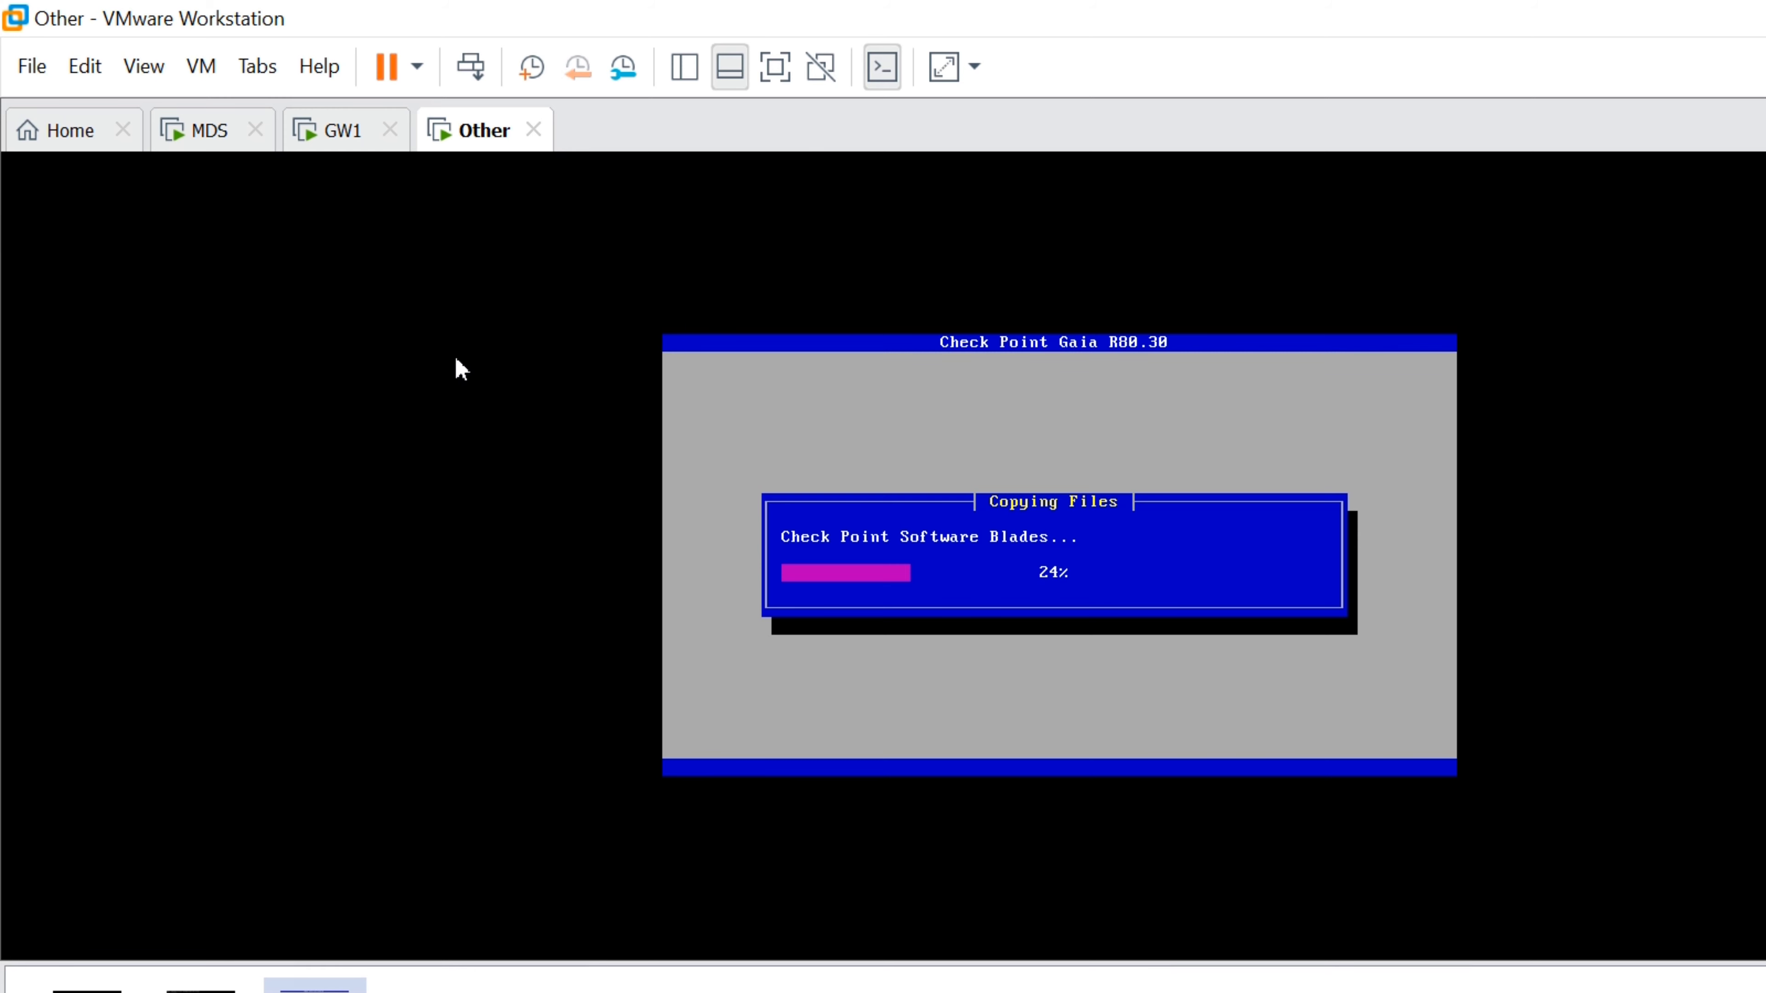
Check the 192.168.1.10 and 192.168.1.254 wizard progress in Edge, then bring back the Other VM installer
{"action": "mouse_move", "coordinate": [314, 967]}
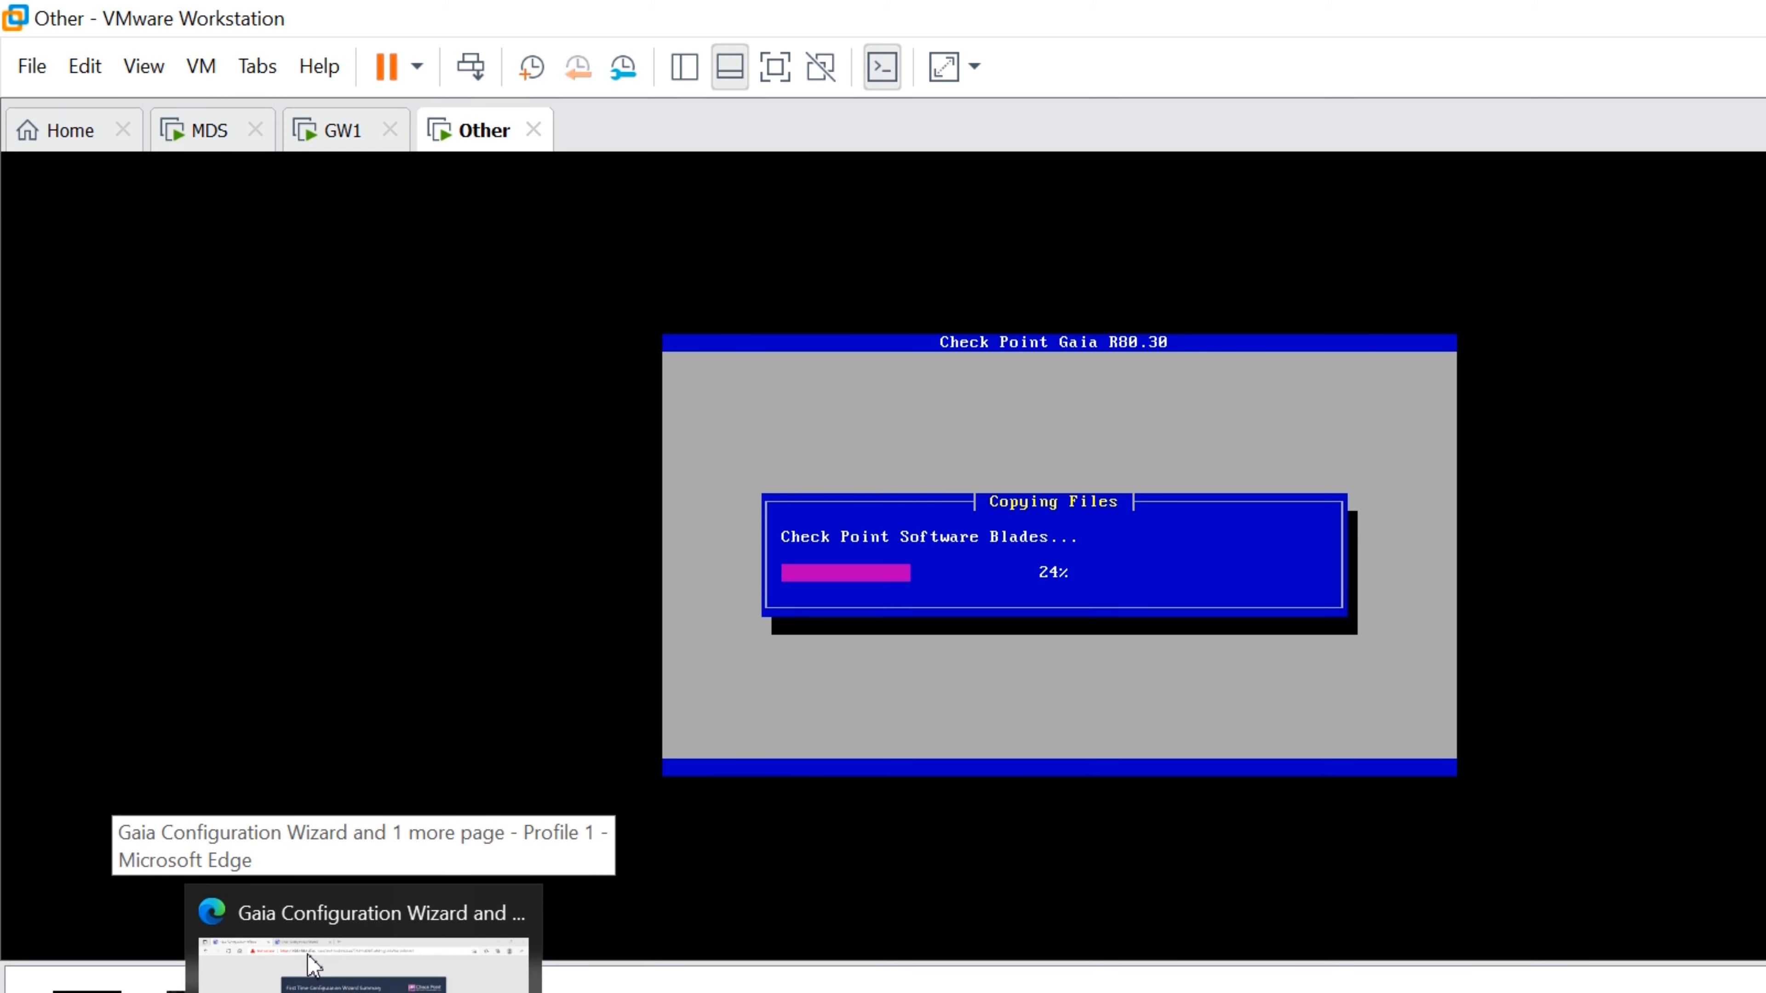
{"action": "left_click", "coordinate": [314, 904]}
{"action": "left_click", "coordinate": [583, 35]}
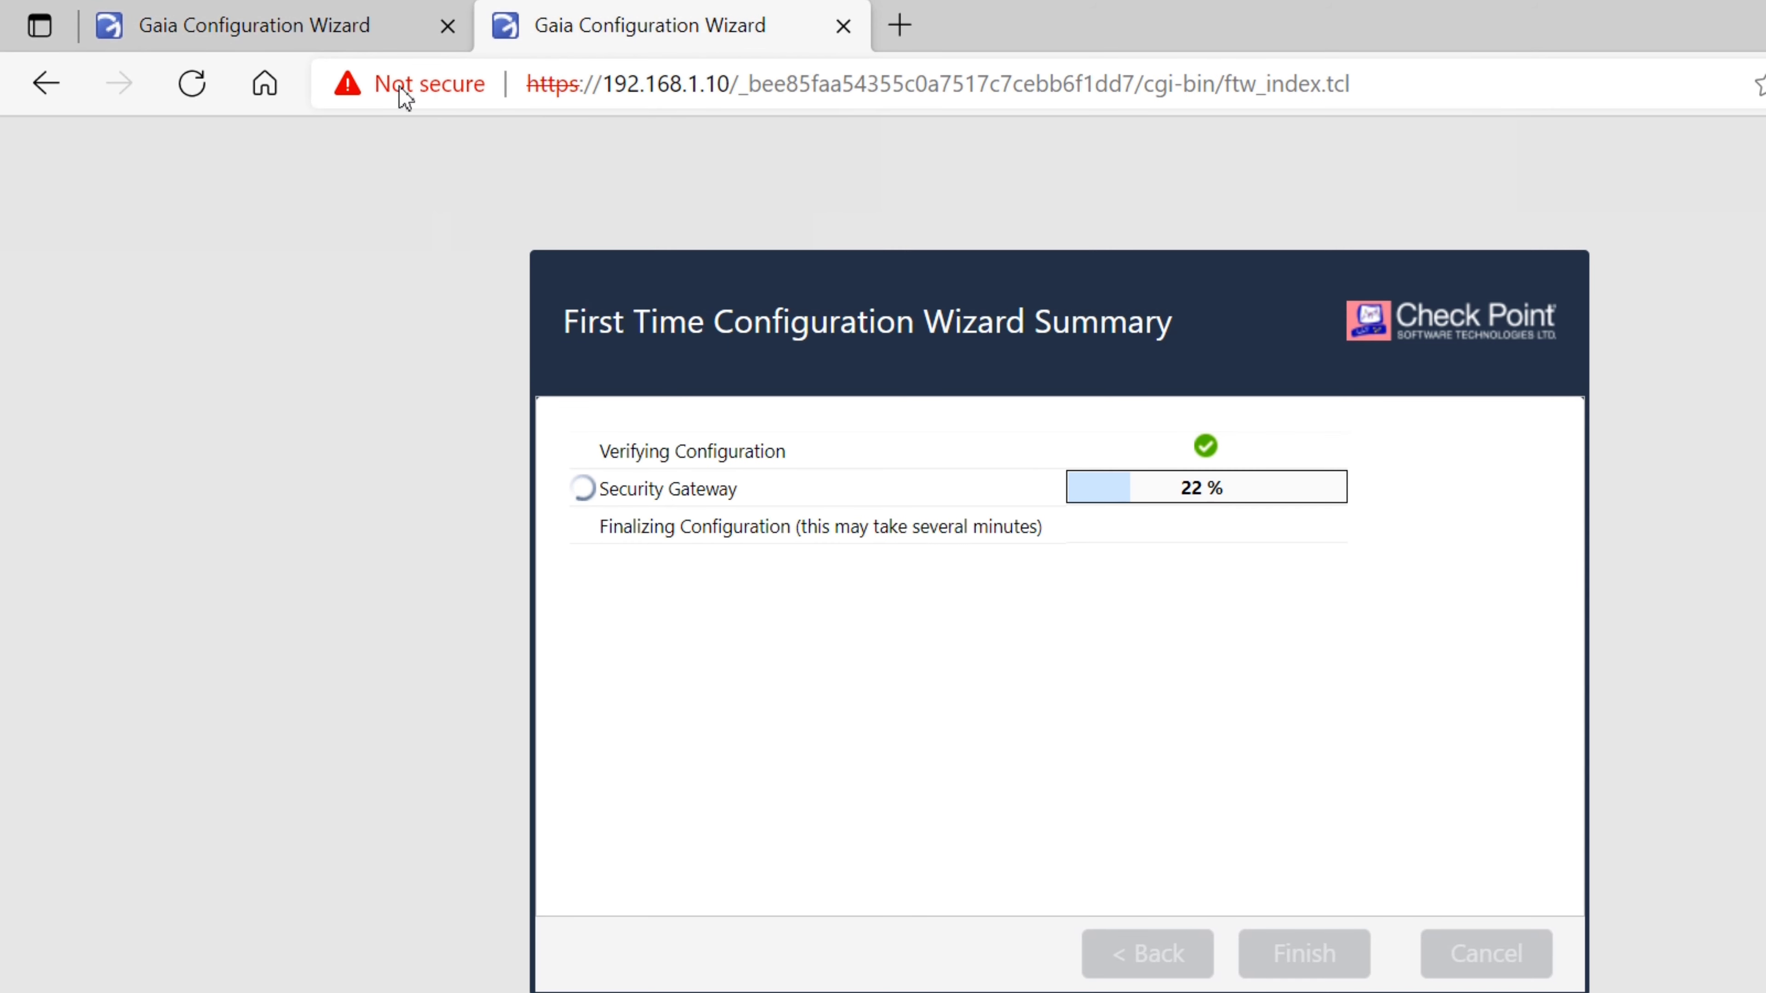
{"action": "left_click", "coordinate": [198, 25]}
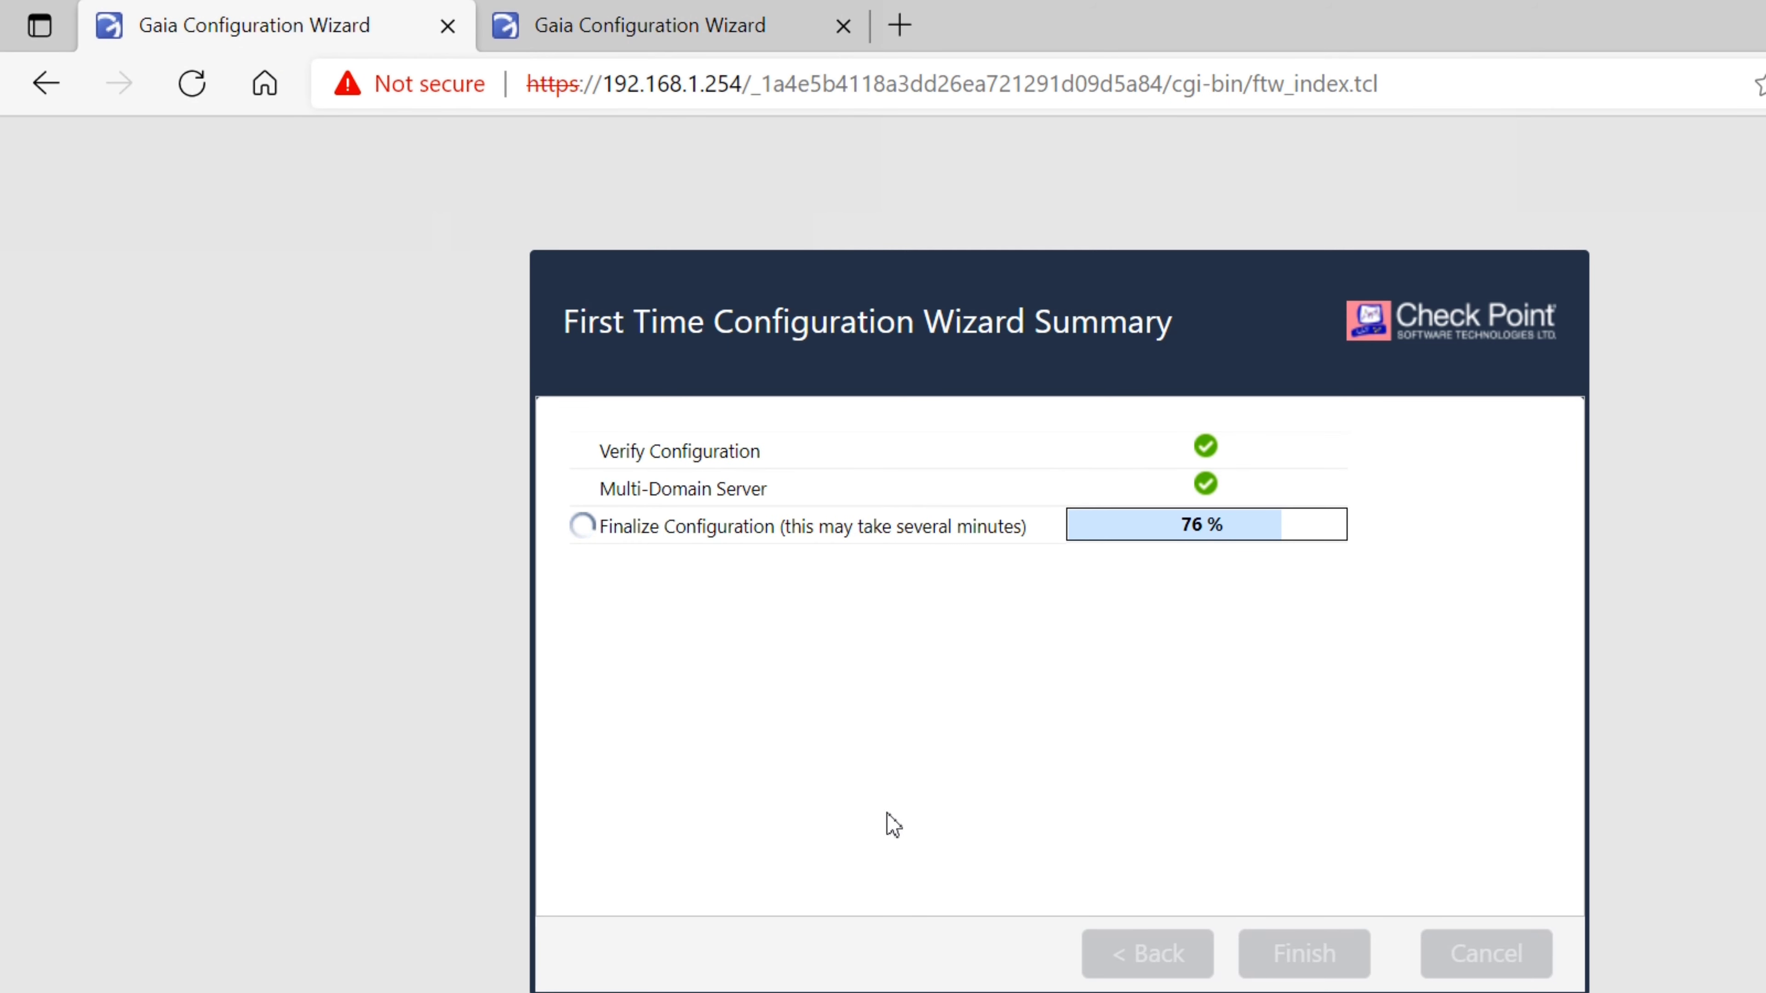
{"action": "mouse_move", "coordinate": [730, 970]}
{"action": "left_click", "coordinate": [1384, 932]}
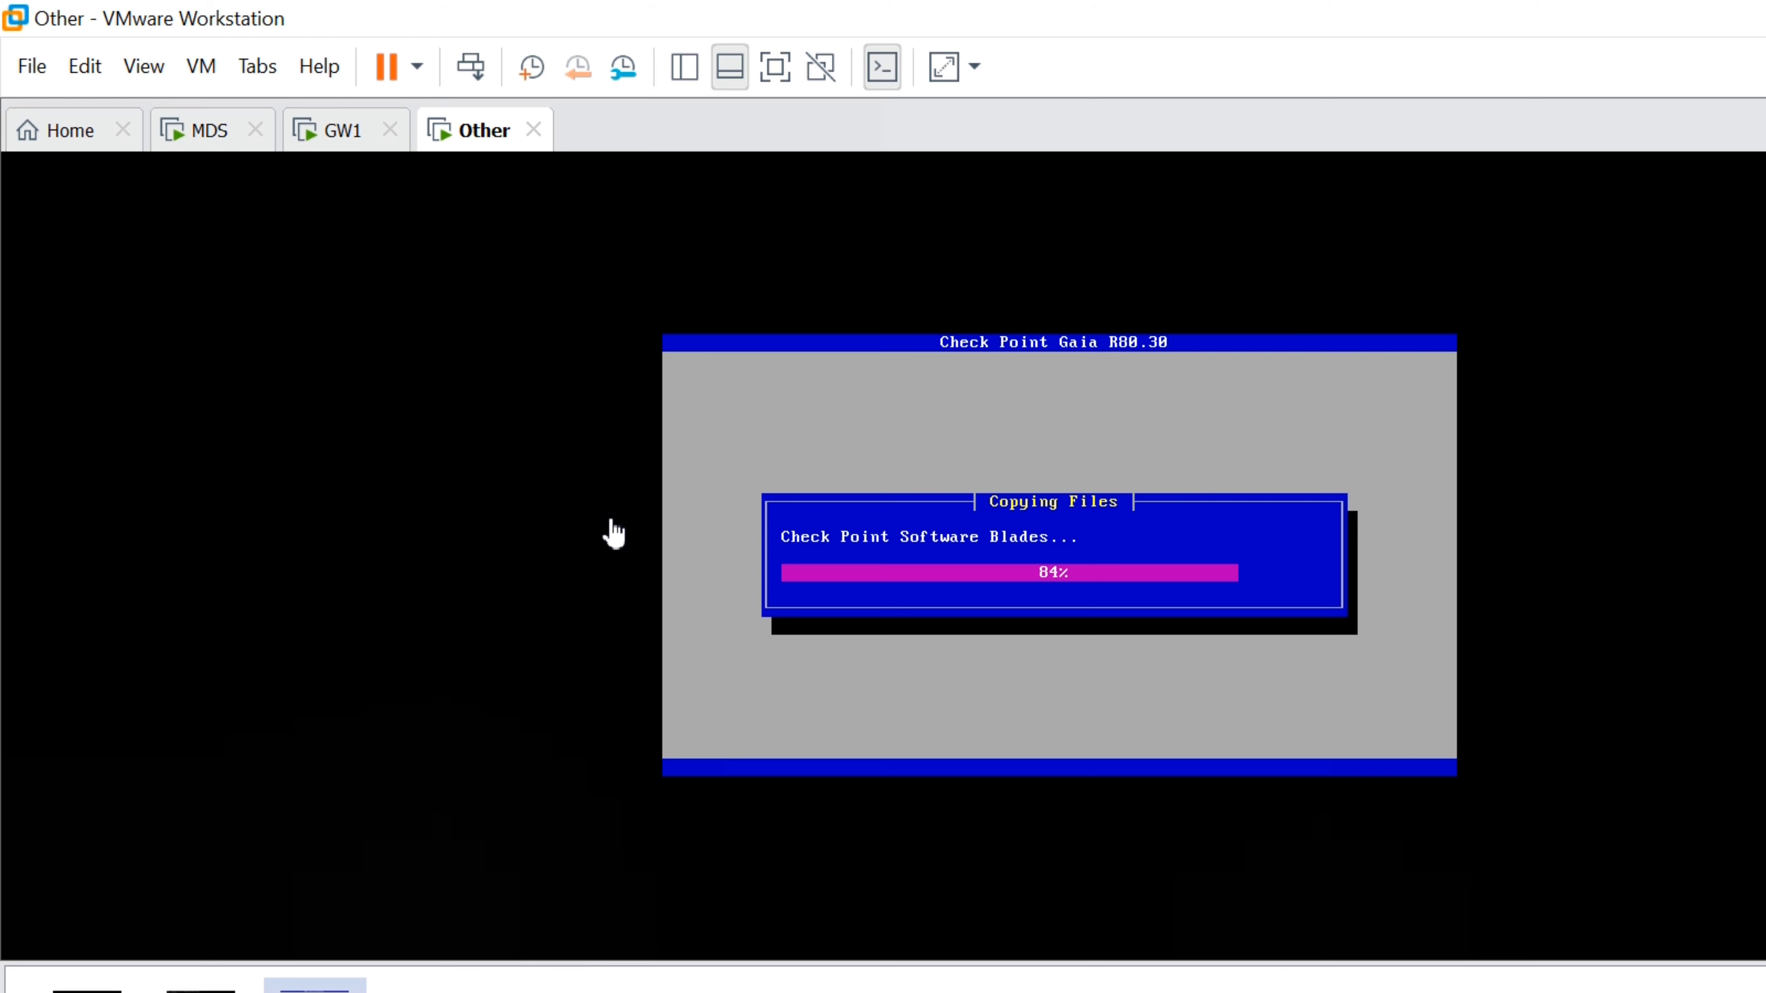
Review progress of the 192.168.1.10 and 192.168.1.254 wizards, then switch back to the Other VM
{"action": "left_click", "coordinate": [296, 979]}
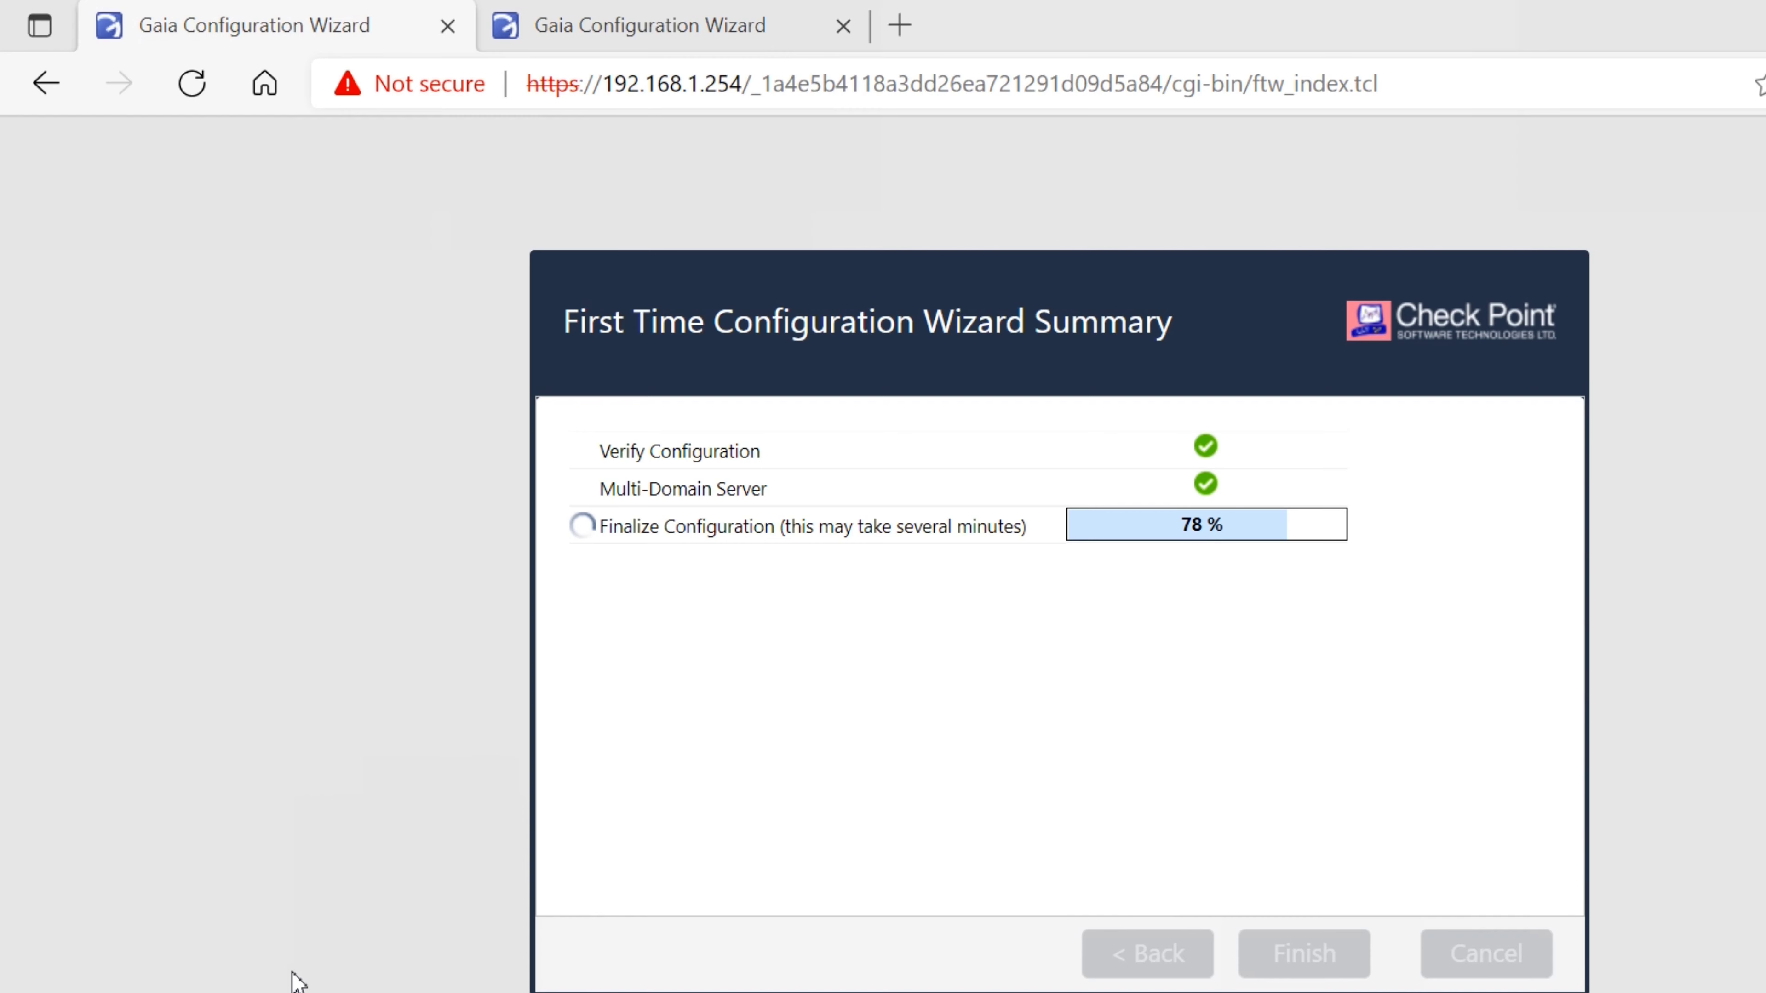
{"action": "left_click", "coordinate": [591, 25]}
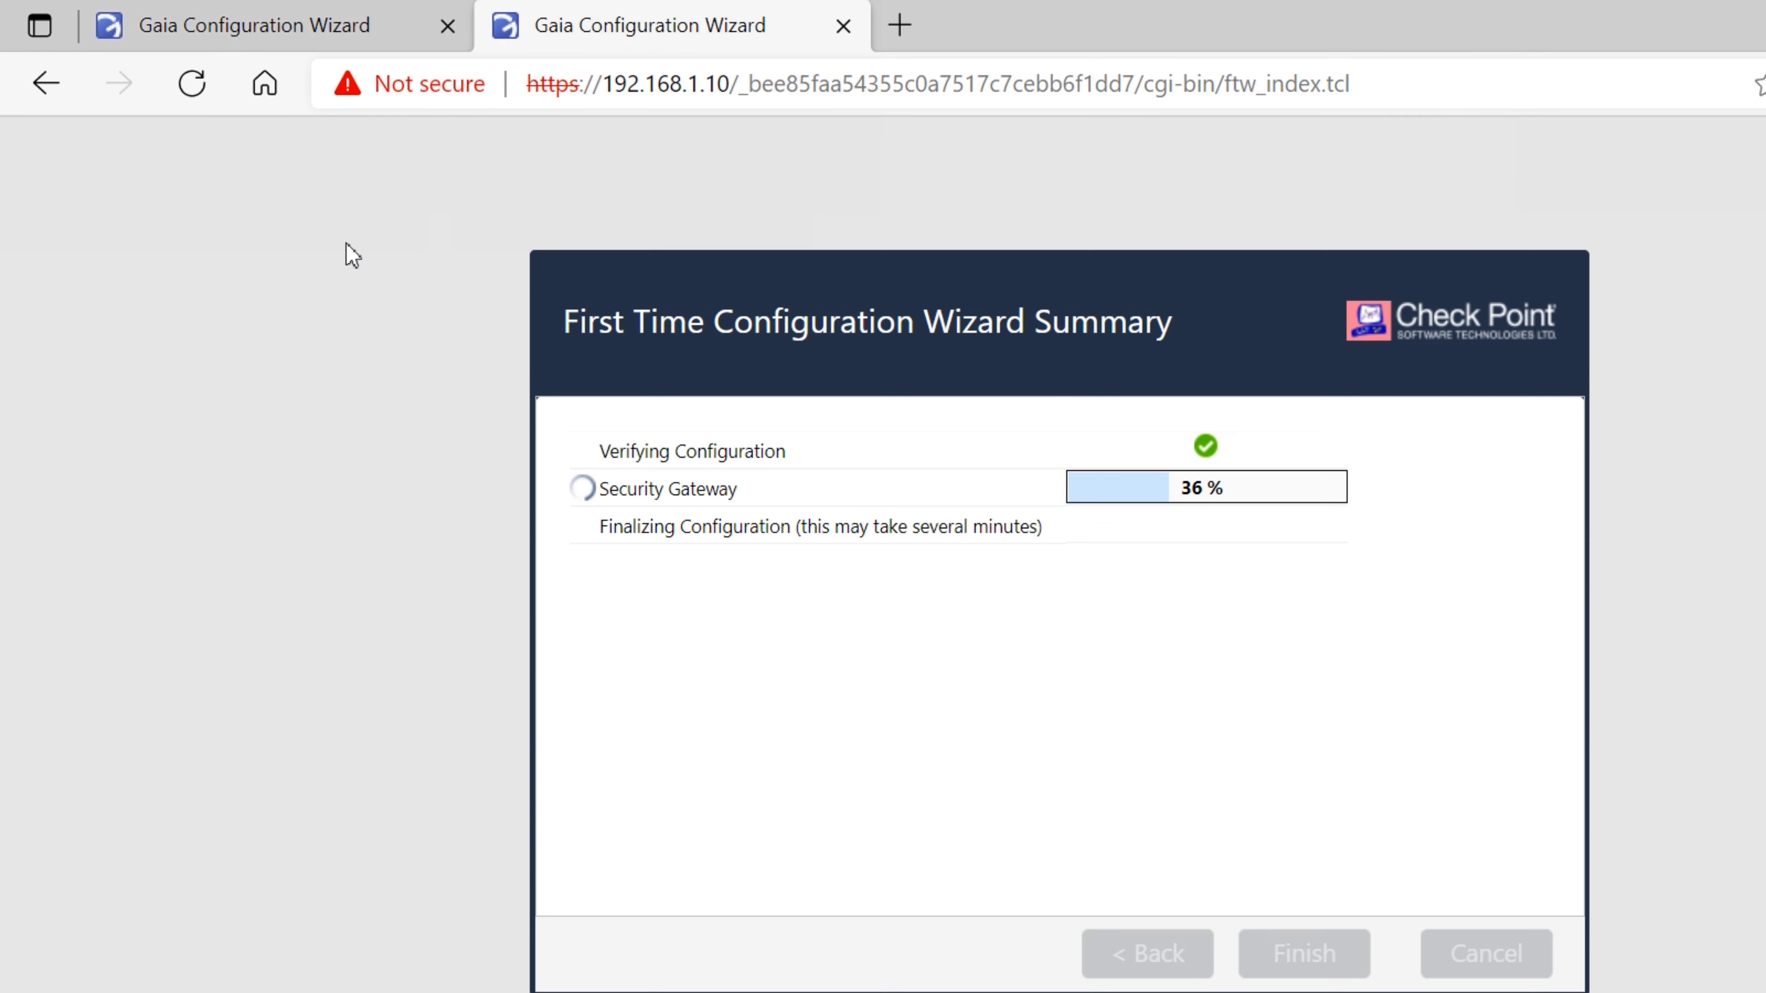
{"action": "left_click", "coordinate": [276, 43]}
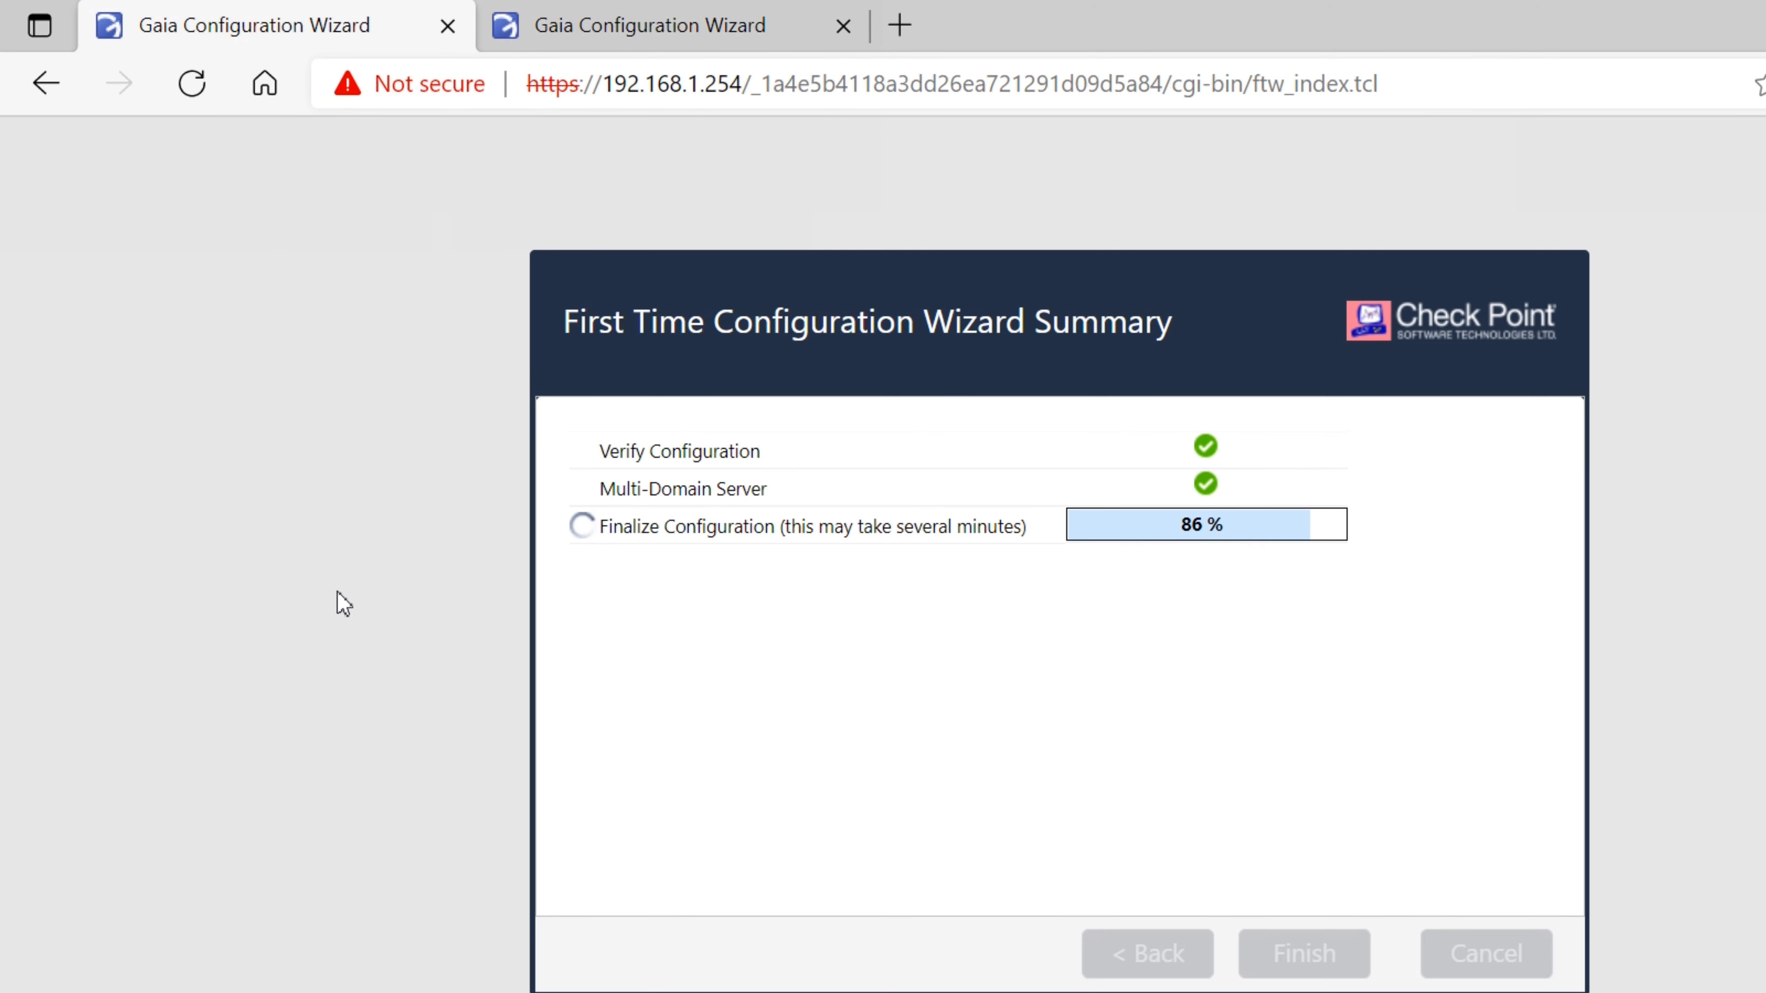
{"action": "mouse_move", "coordinate": [709, 977]}
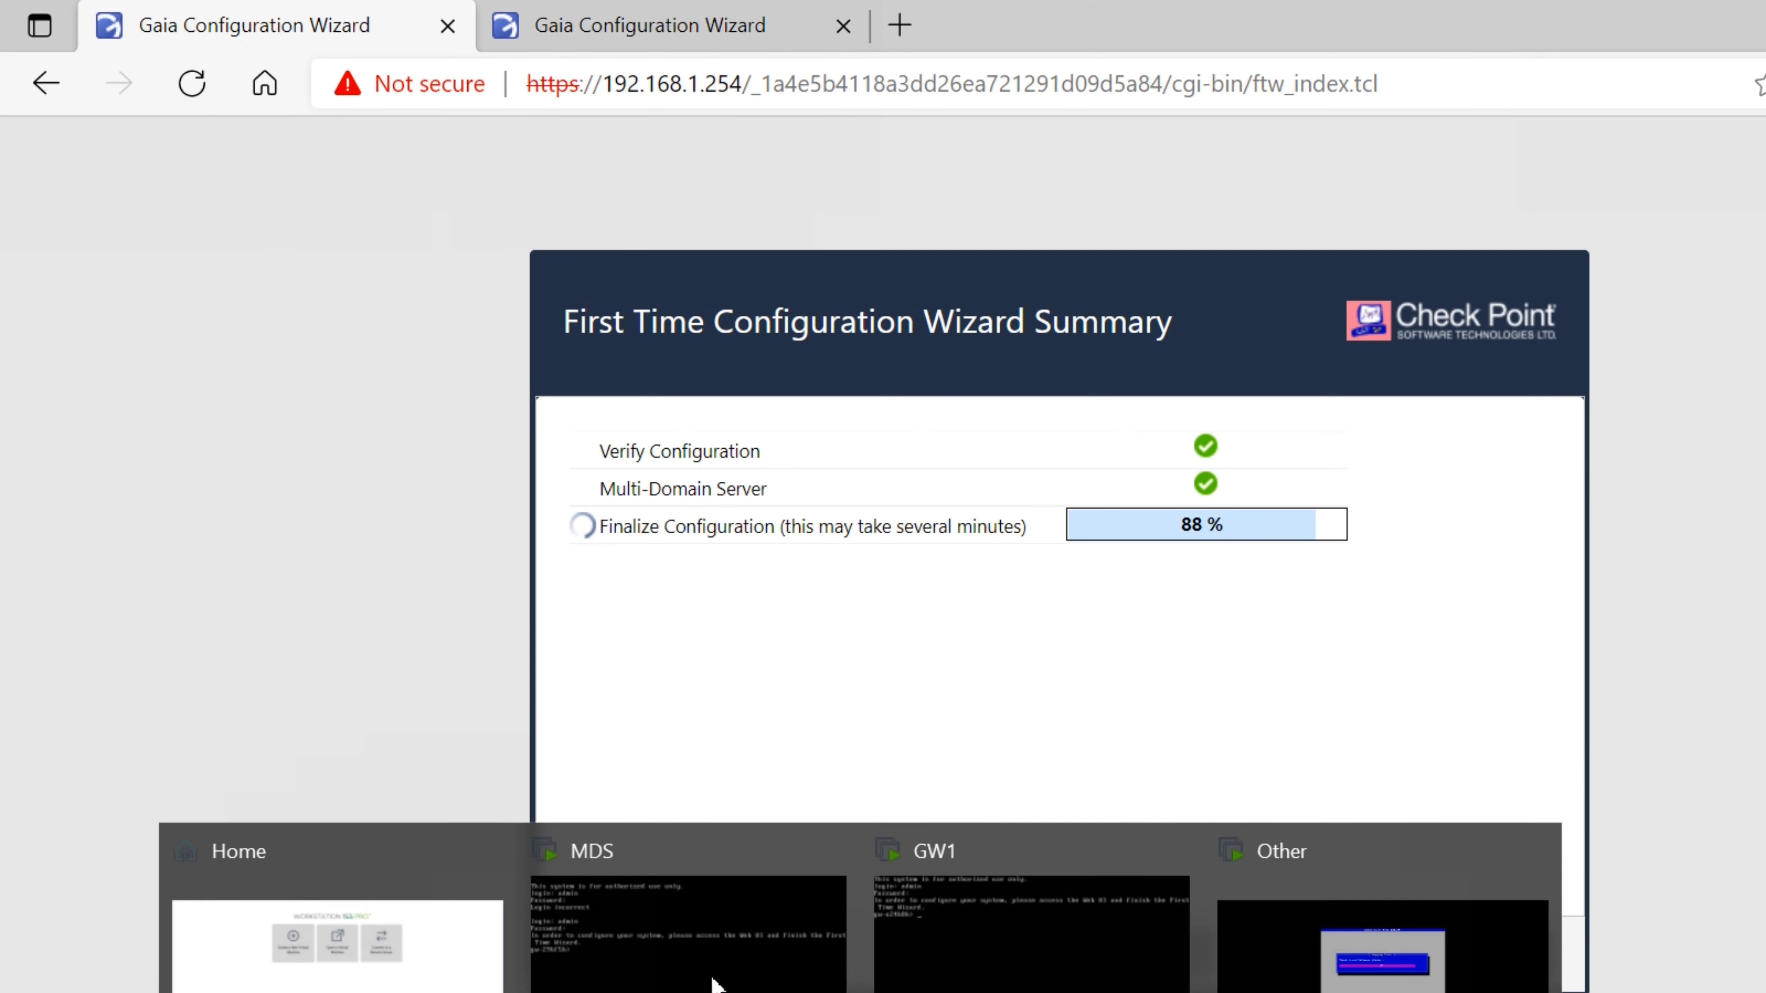
{"action": "left_click", "coordinate": [1384, 932]}
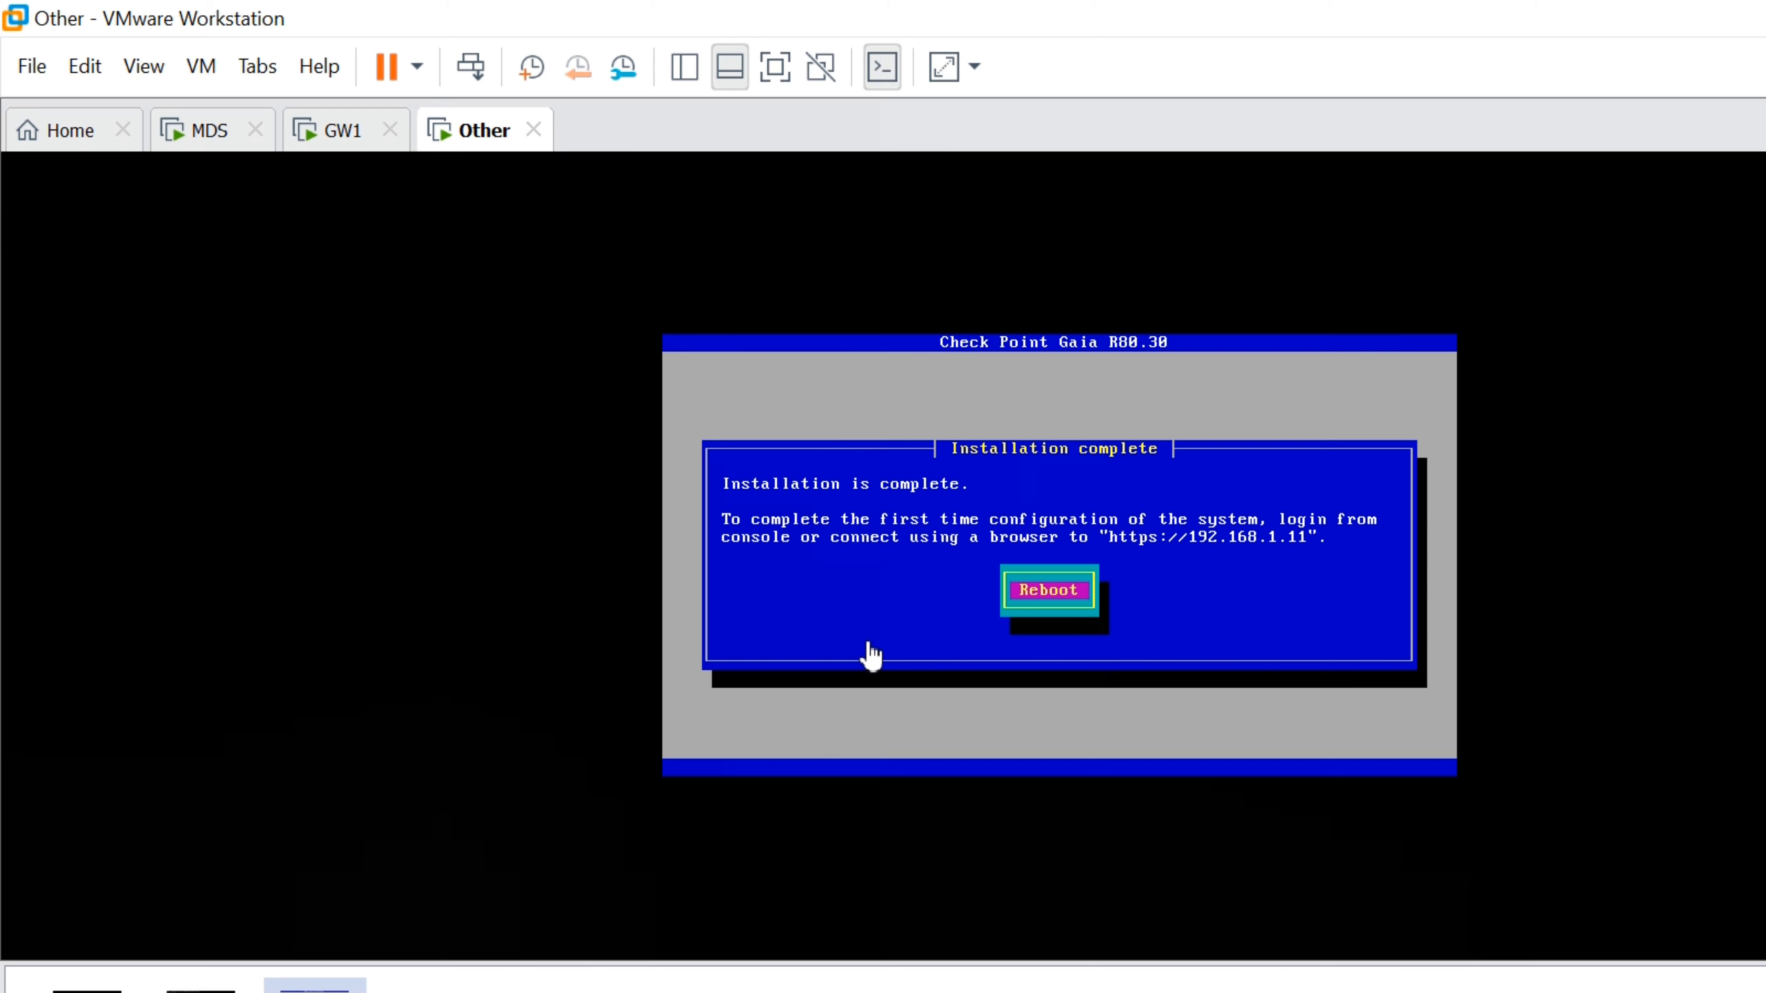
Reboot the newly installed Gaia system on the Other VM and return to the browser wizards
{"action": "key", "text": "Return"}
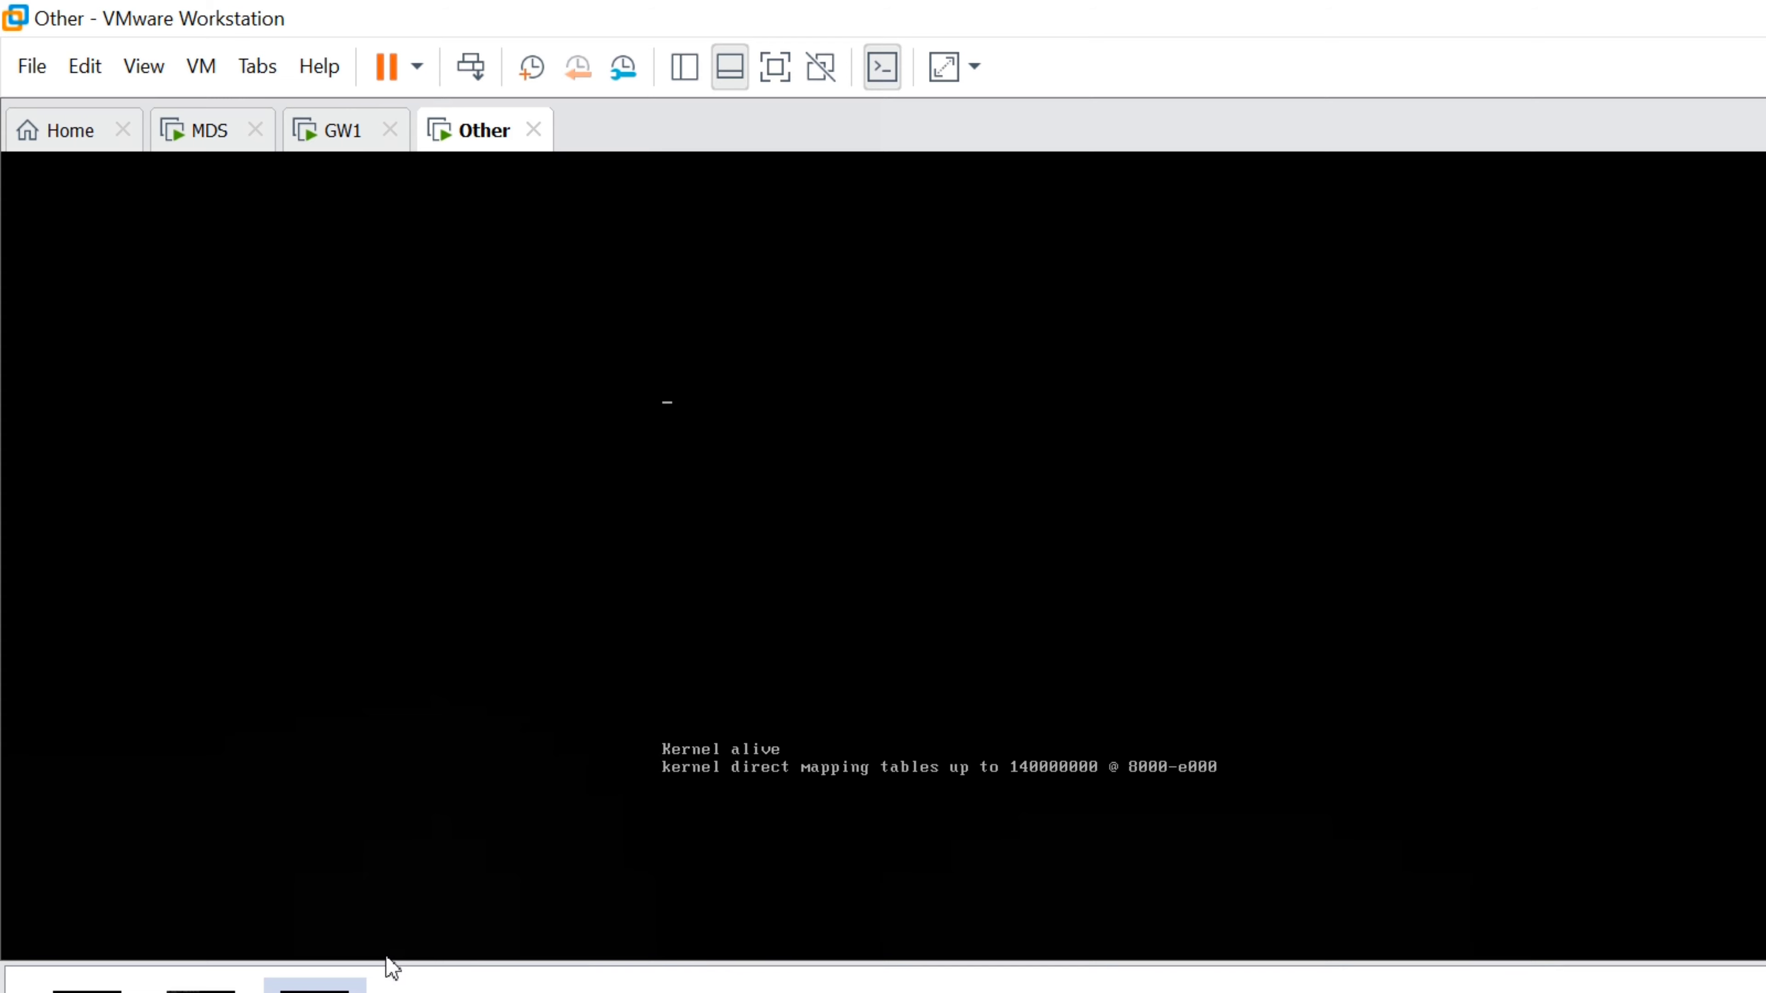
{"action": "left_click", "coordinate": [328, 962]}
Acknowledge the successful configuration on 192.168.1.254 and let the GW1 Overview page load
{"action": "left_click", "coordinate": [540, 42]}
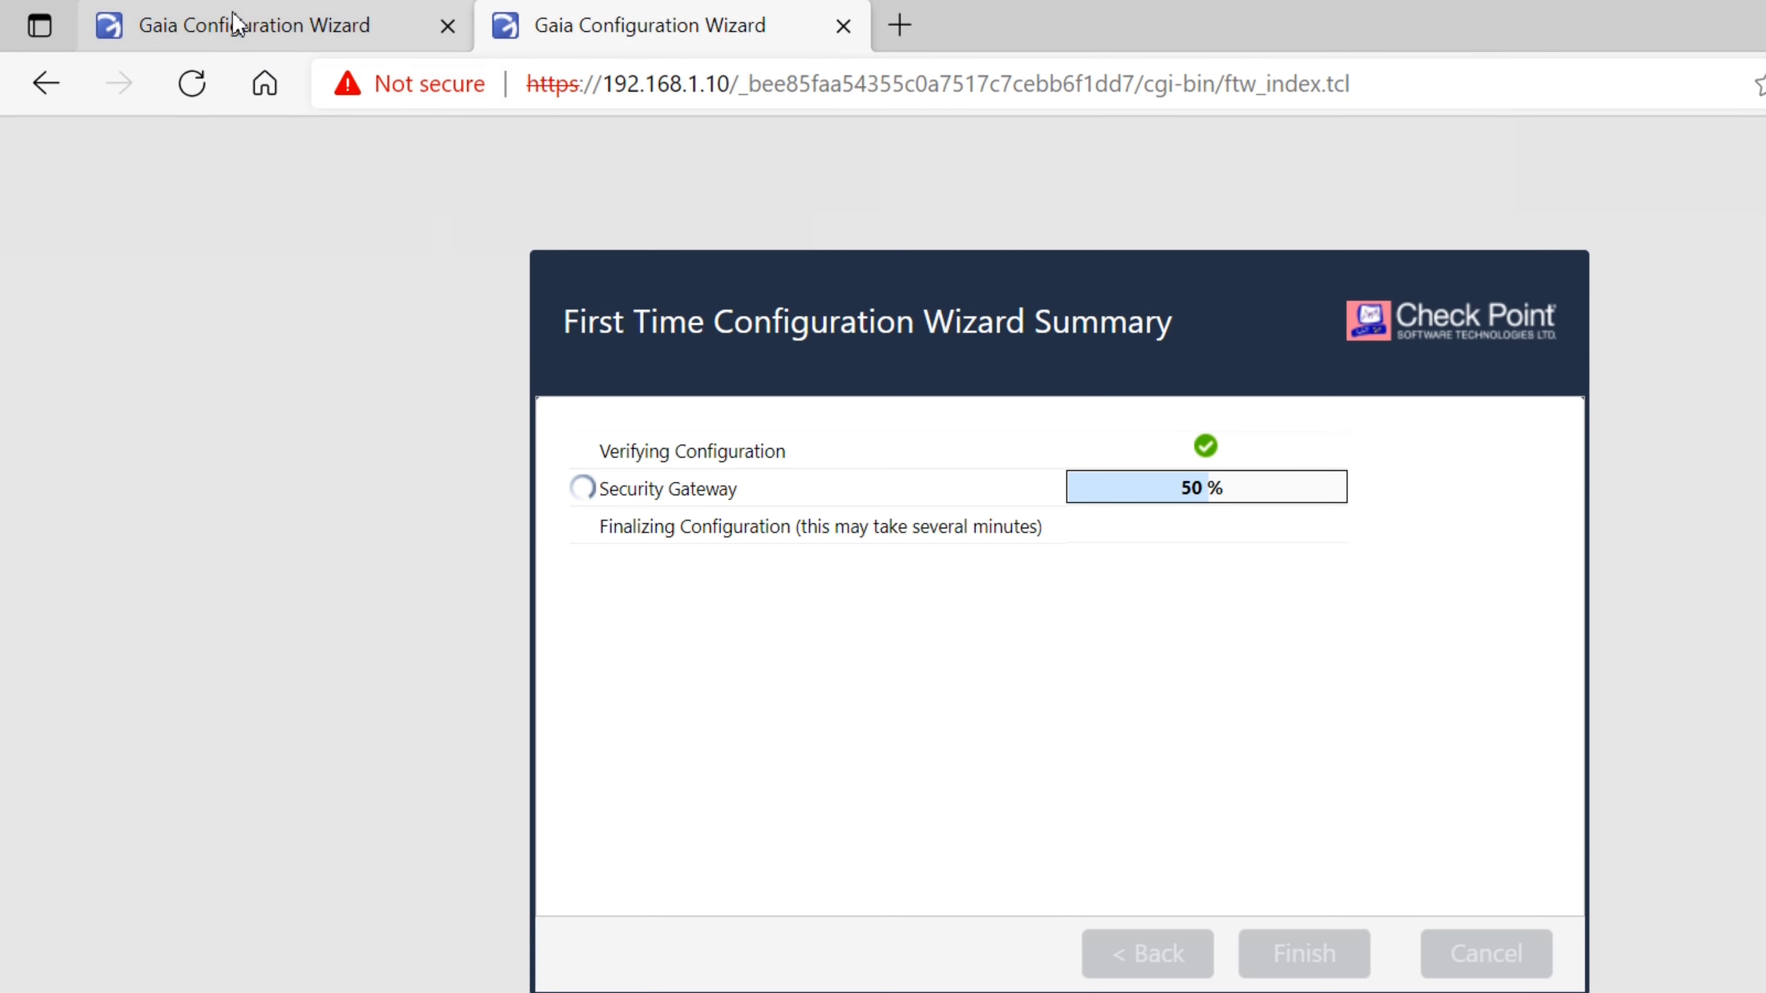
{"action": "left_click", "coordinate": [237, 24]}
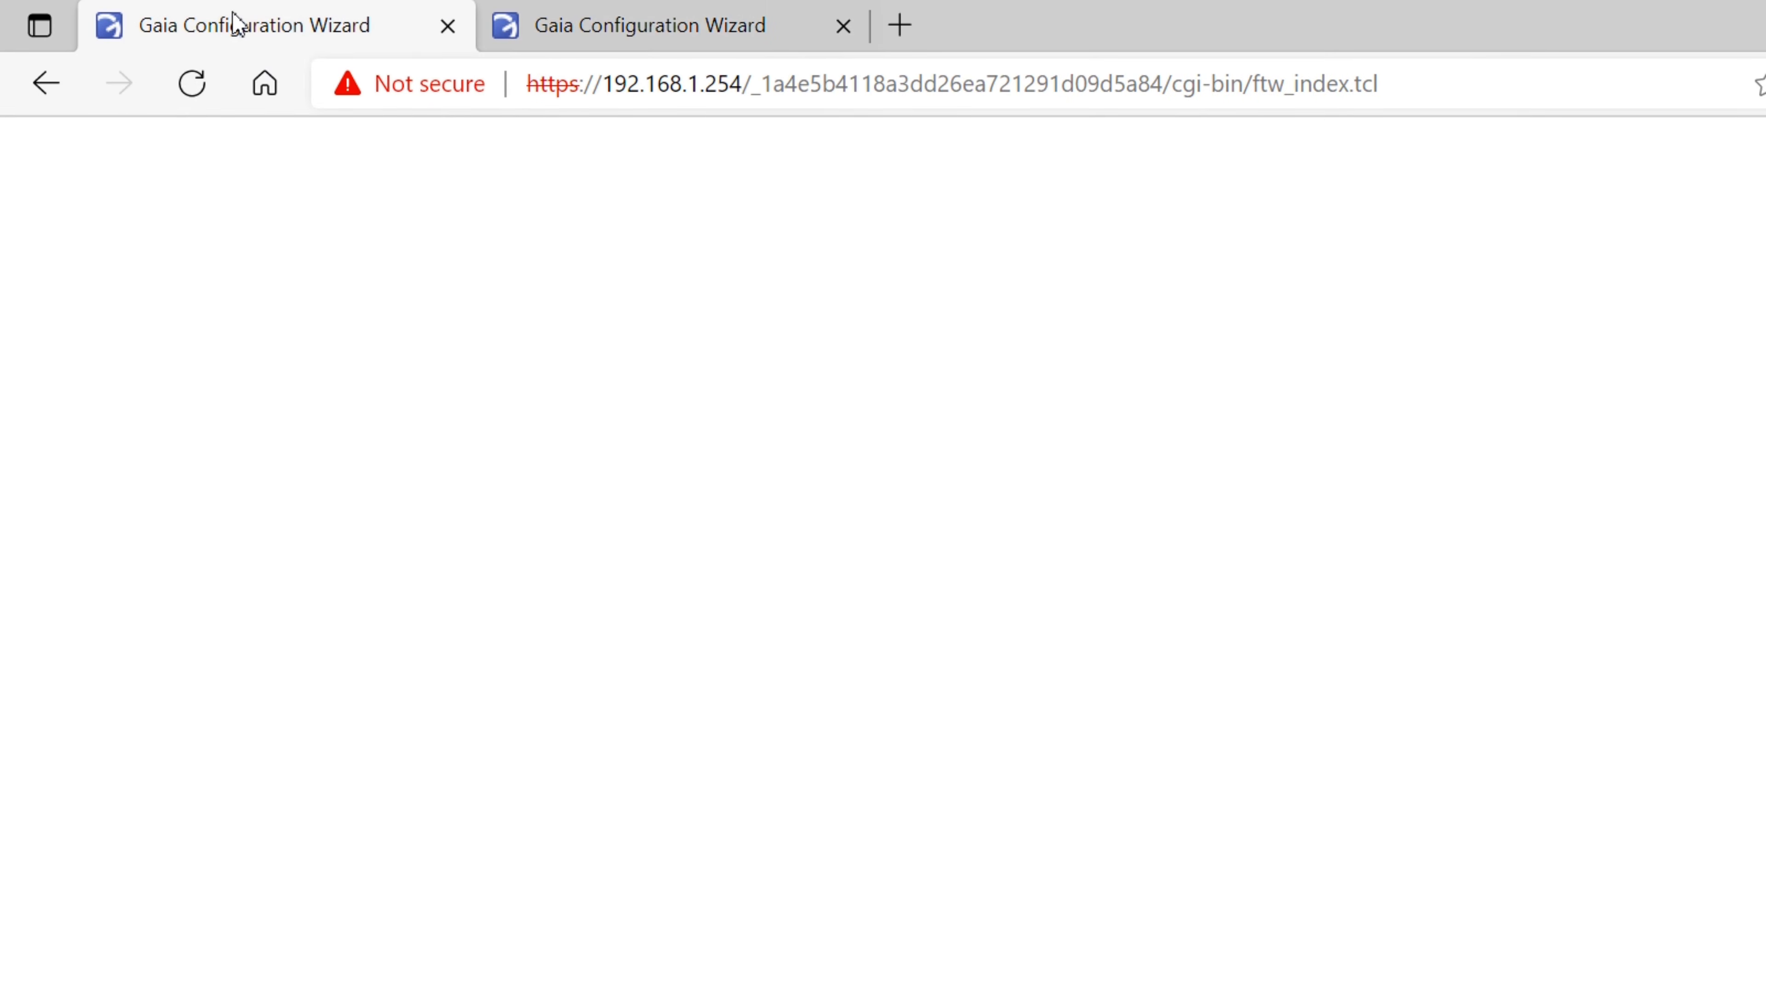
{"action": "left_click", "coordinate": [1037, 689]}
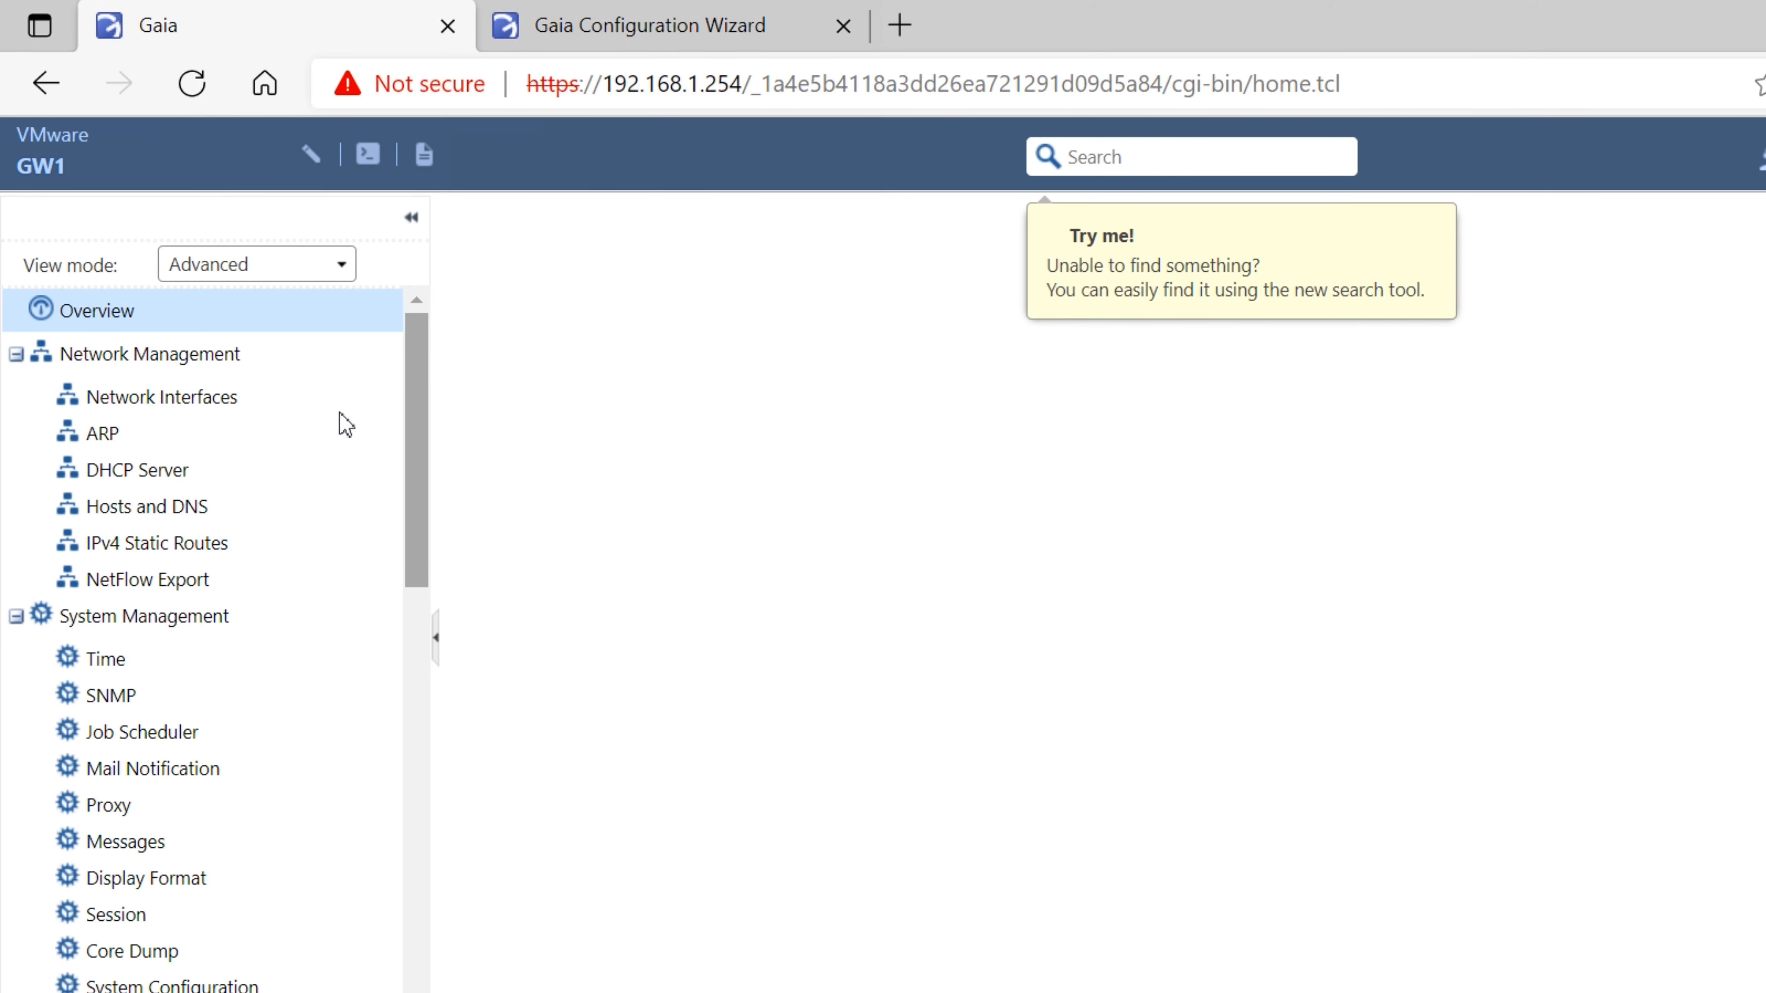
{"action": "scroll", "coordinate": [356, 320], "scroll_direction": "down", "scroll_amount": 15}
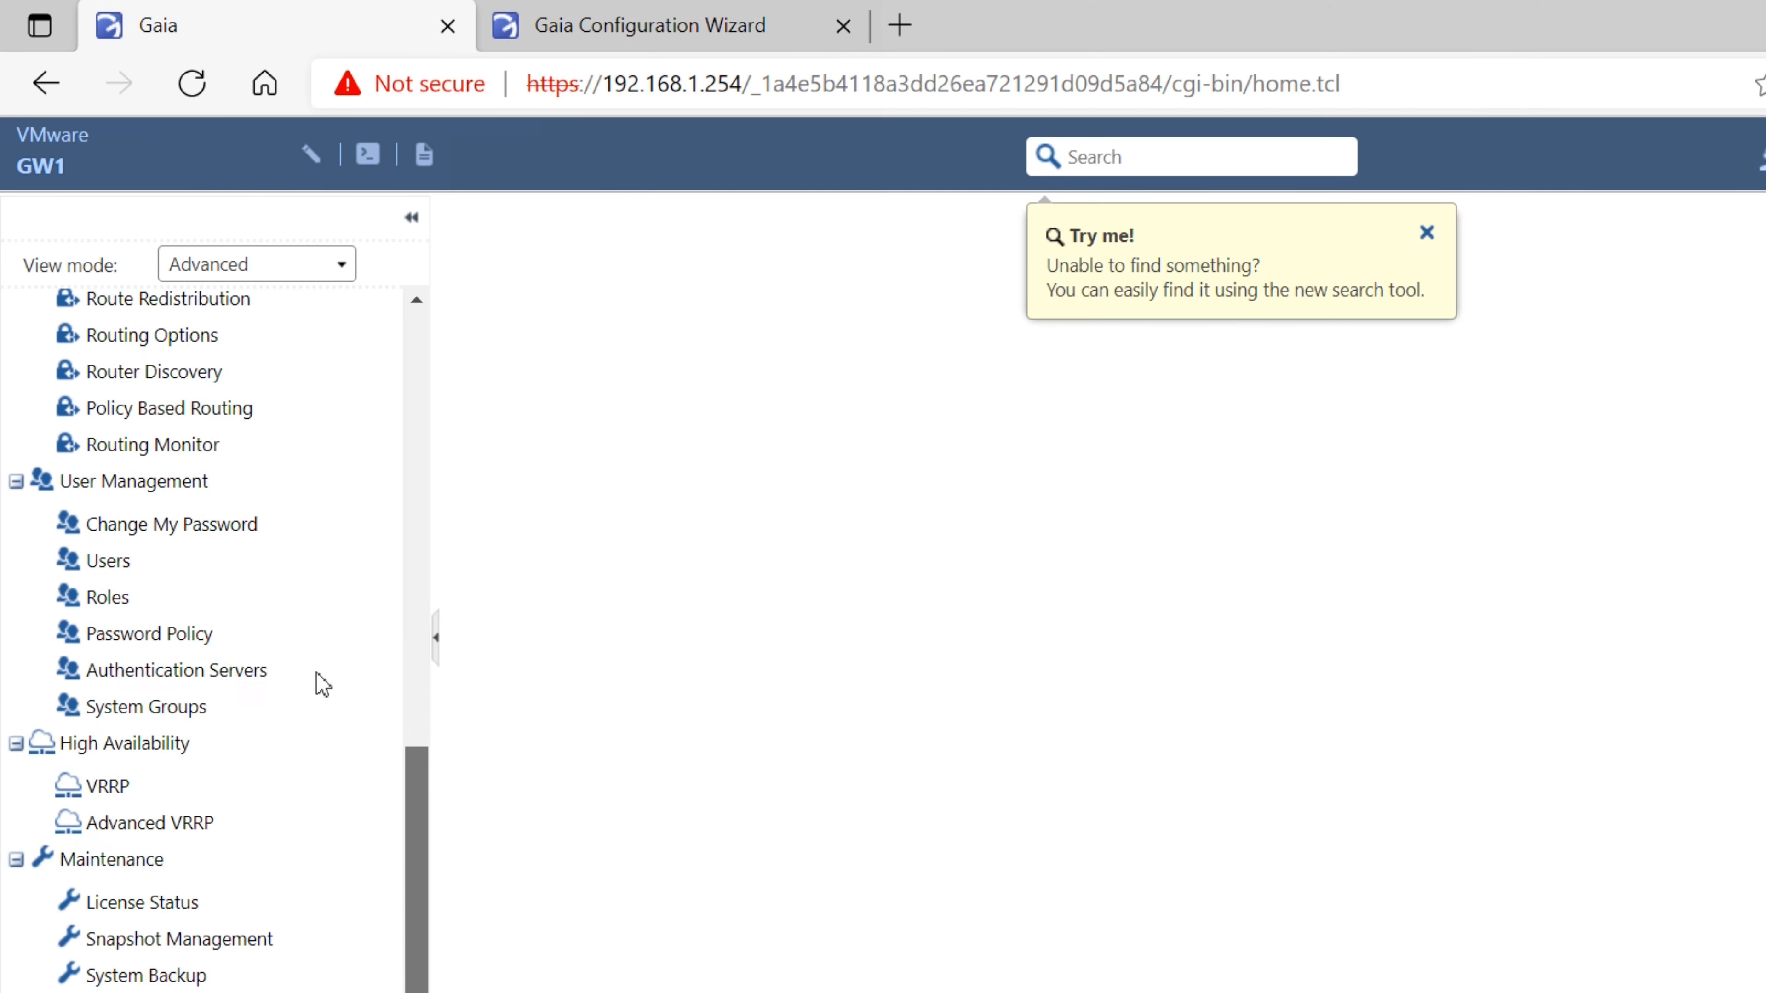
{"action": "scroll", "coordinate": [334, 626], "scroll_direction": "up", "scroll_amount": 15}
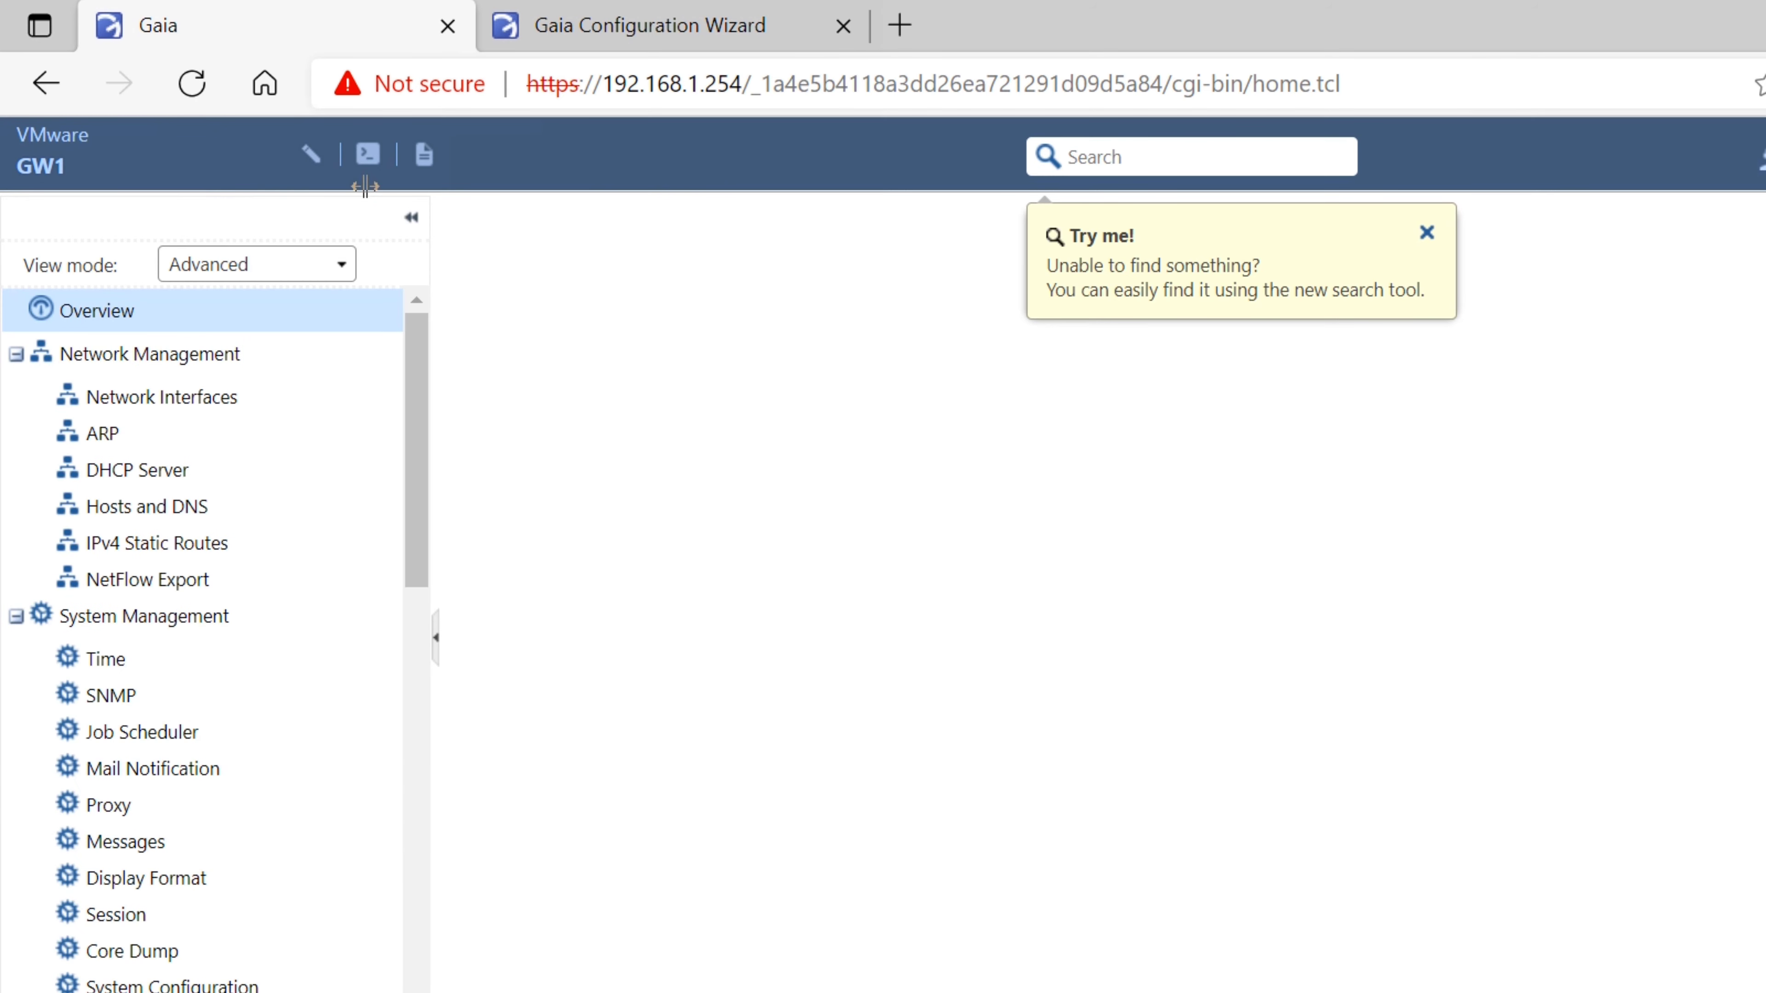
{"action": "right_click", "coordinate": [277, 234]}
{"action": "key", "text": "Escape"}
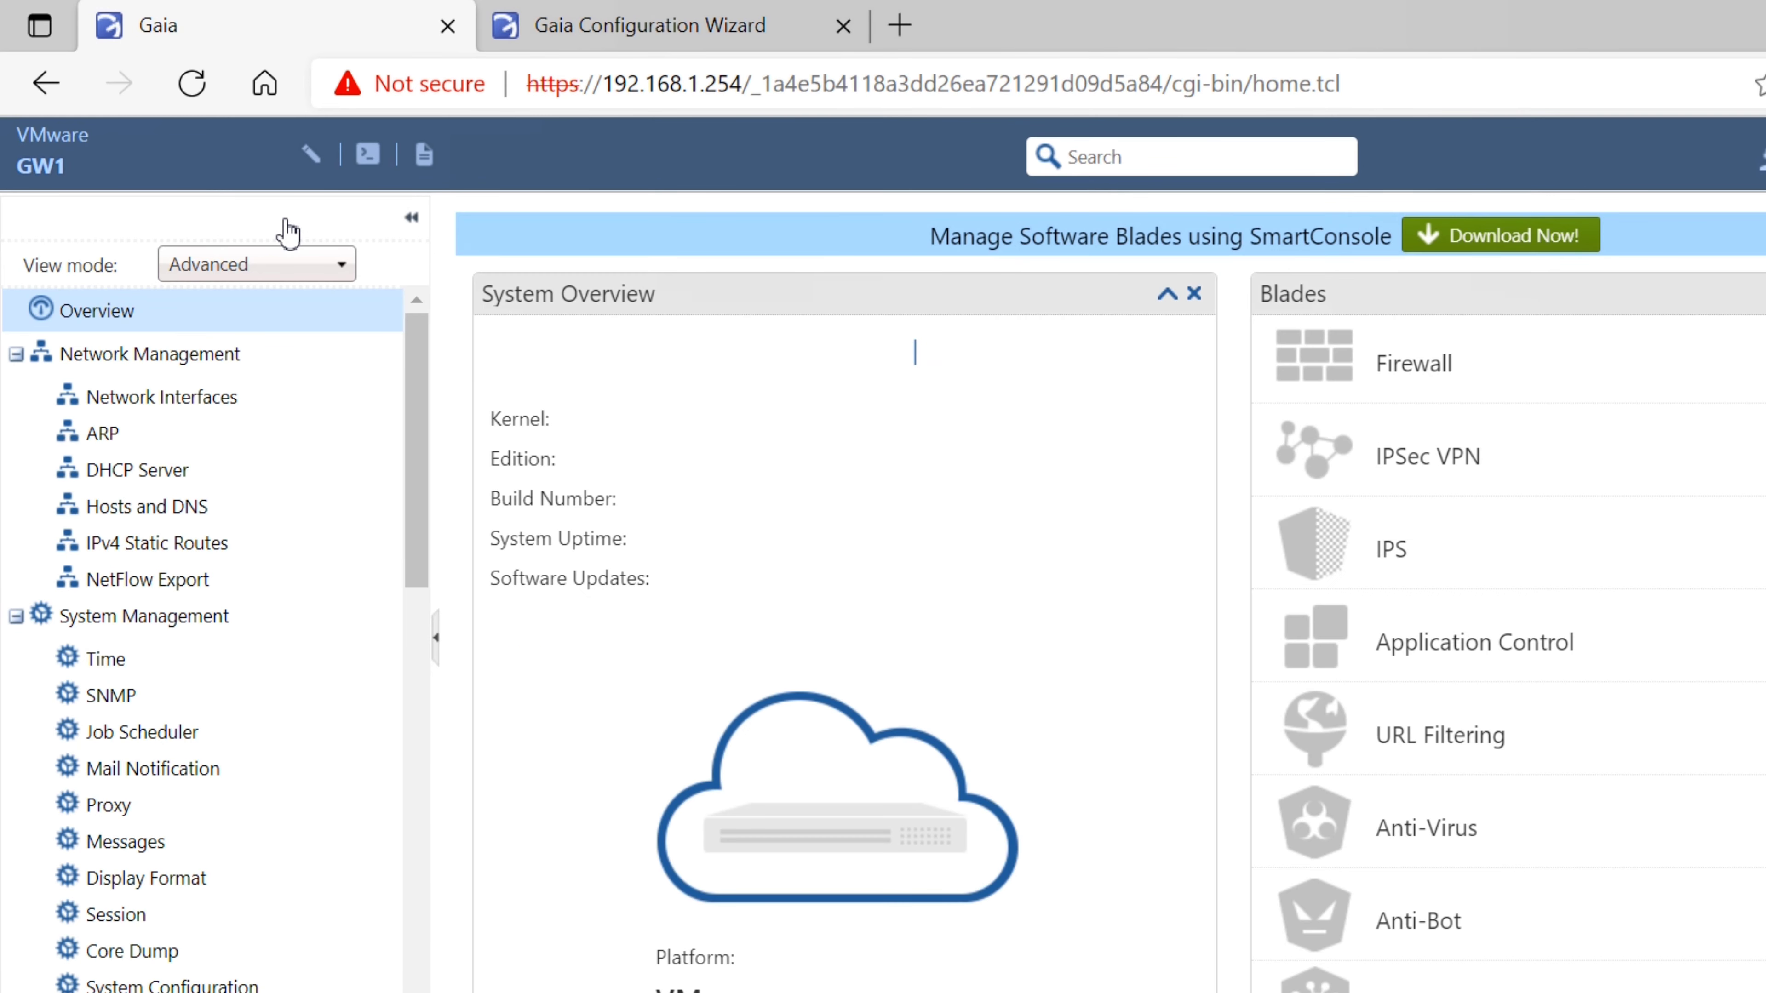
Keep the Advanced view mode and dismiss the connection error to reconnect to the portal
{"action": "left_click", "coordinate": [341, 261]}
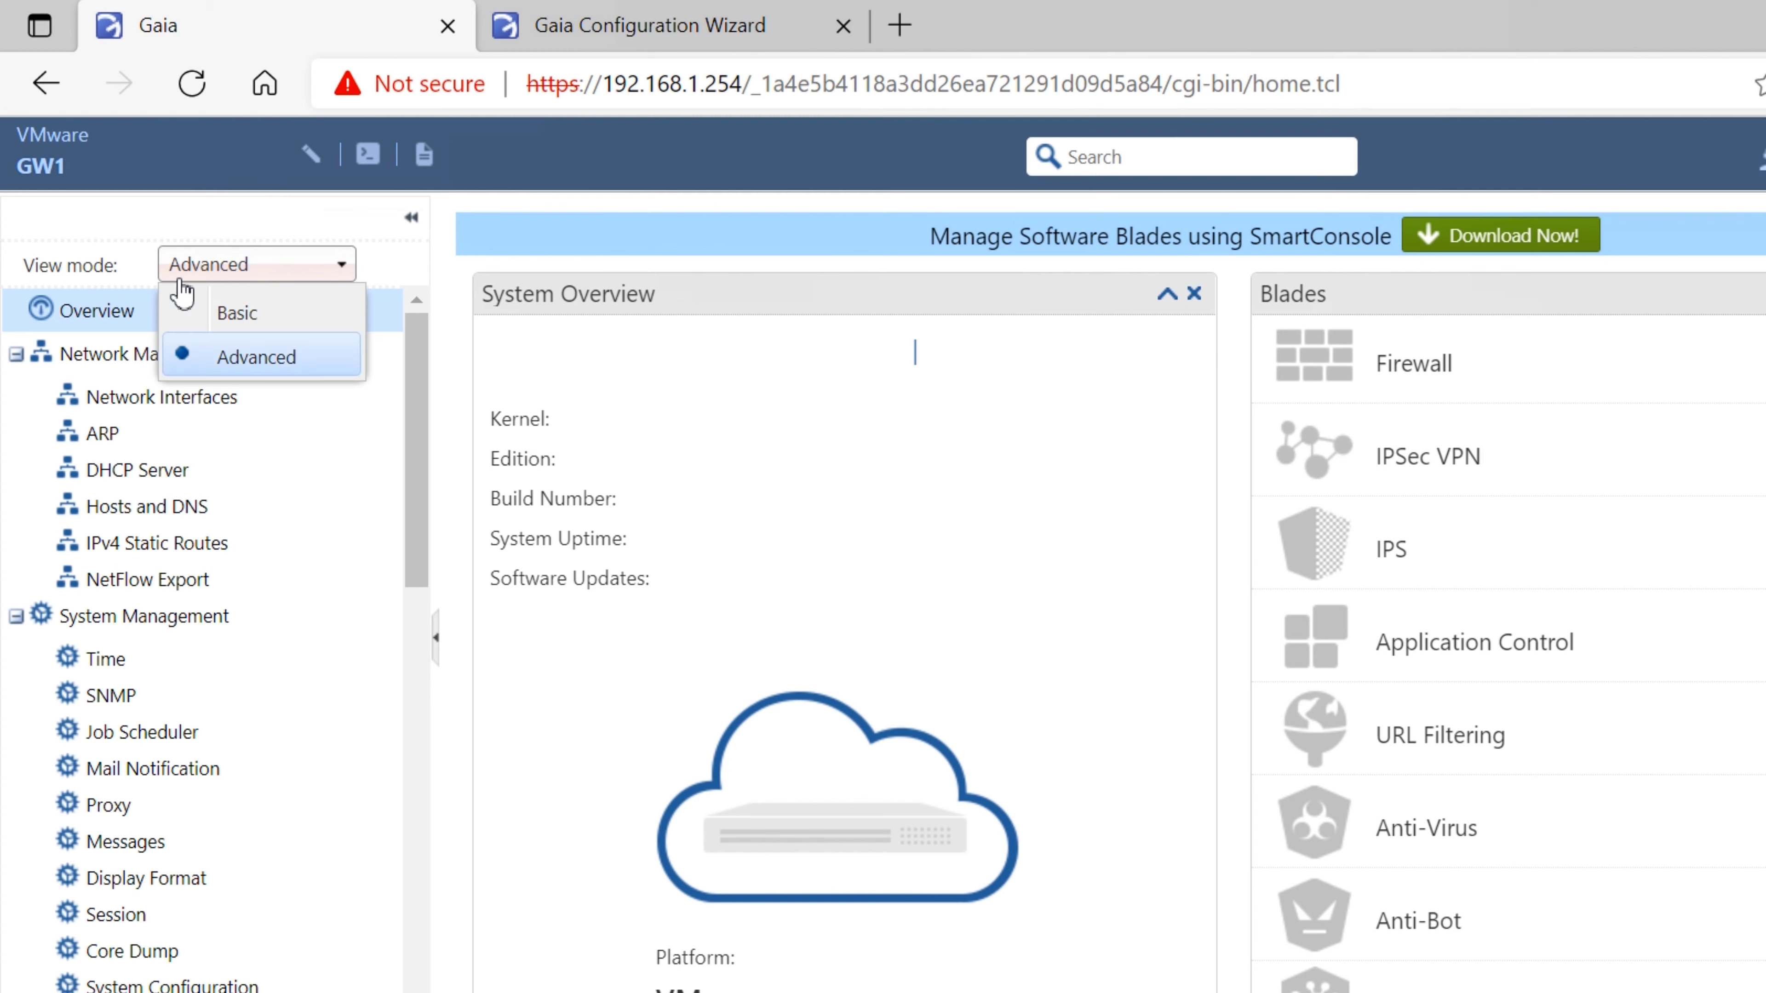
{"action": "left_click", "coordinate": [195, 271]}
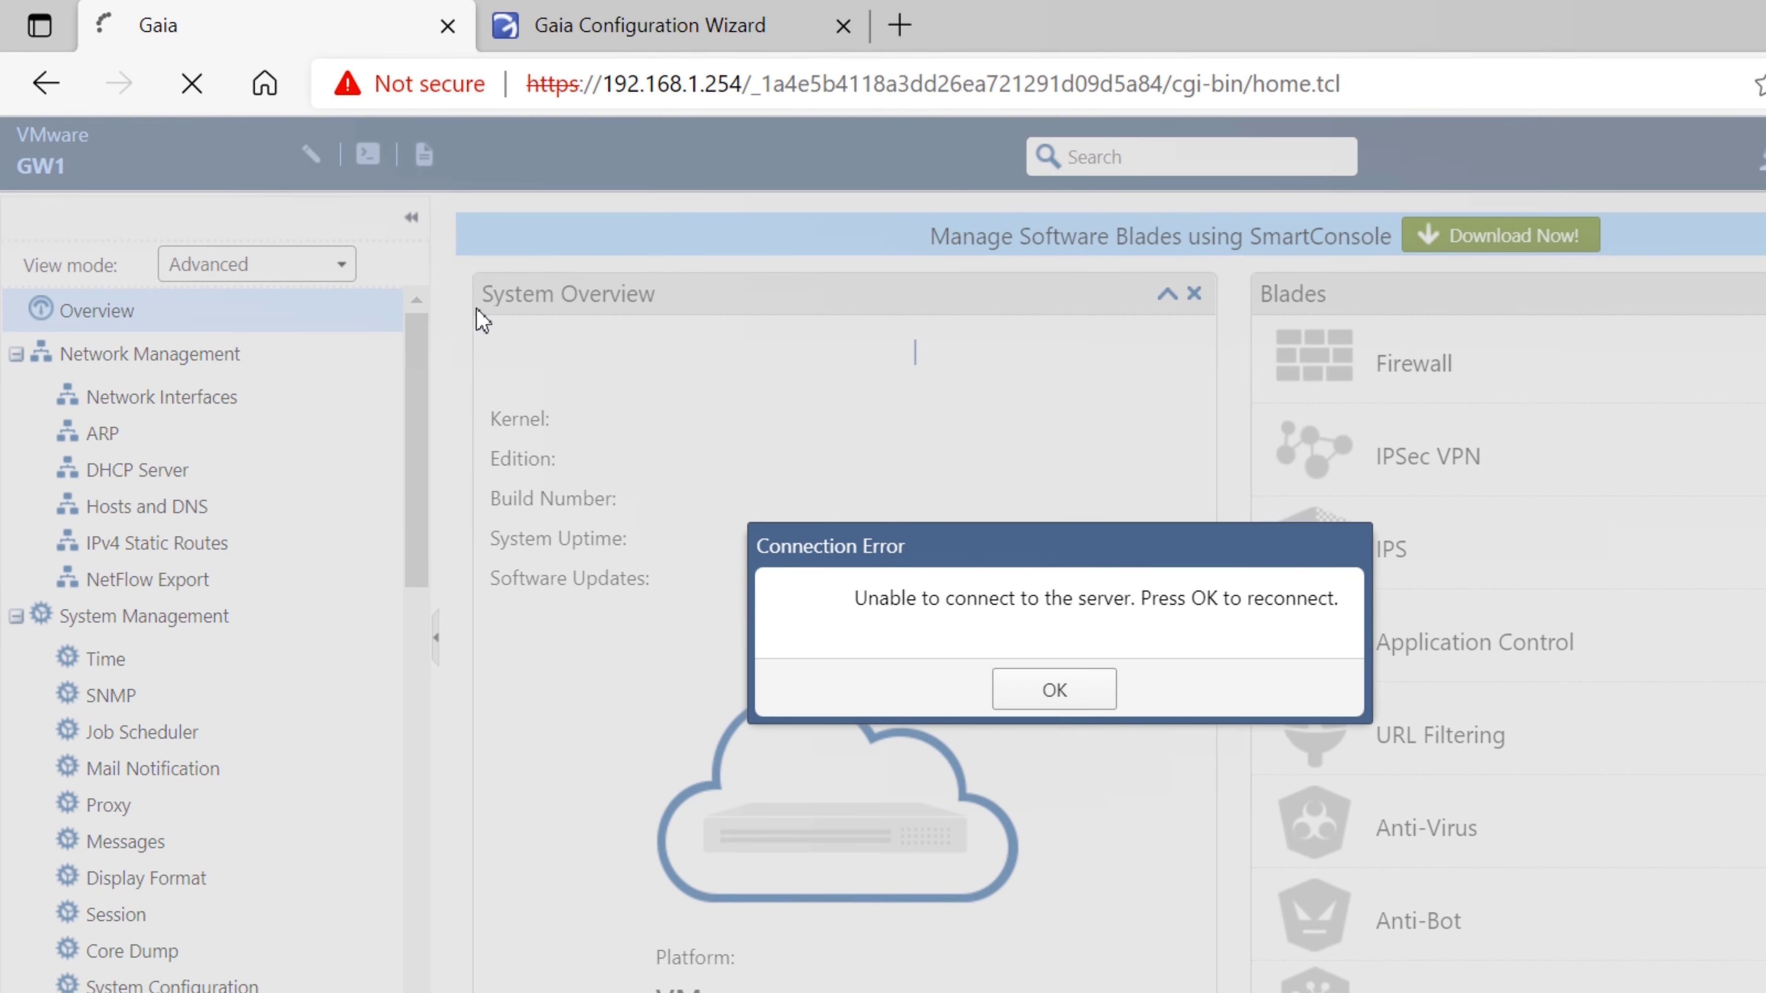
{"action": "left_click", "coordinate": [1054, 688]}
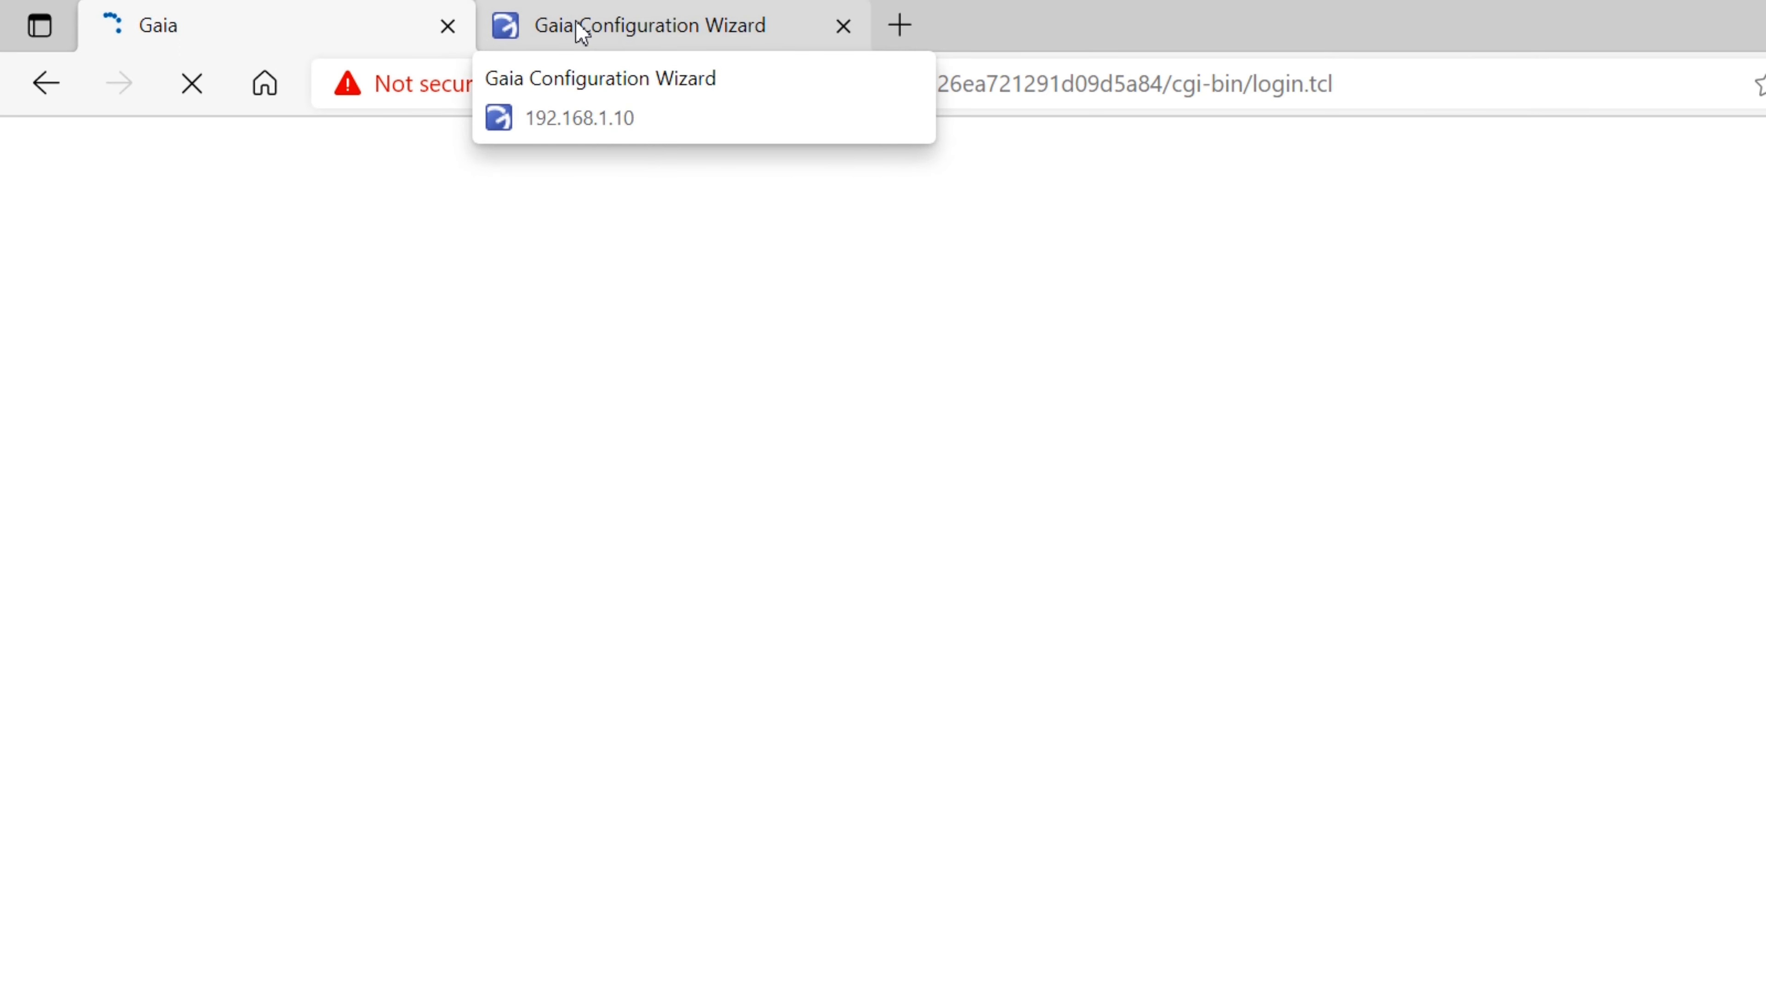
Sign back in to GW1 as admin with its password, then bring up the Other VM
{"action": "type", "text": "admin"}
{"action": "key", "text": "Tab"}
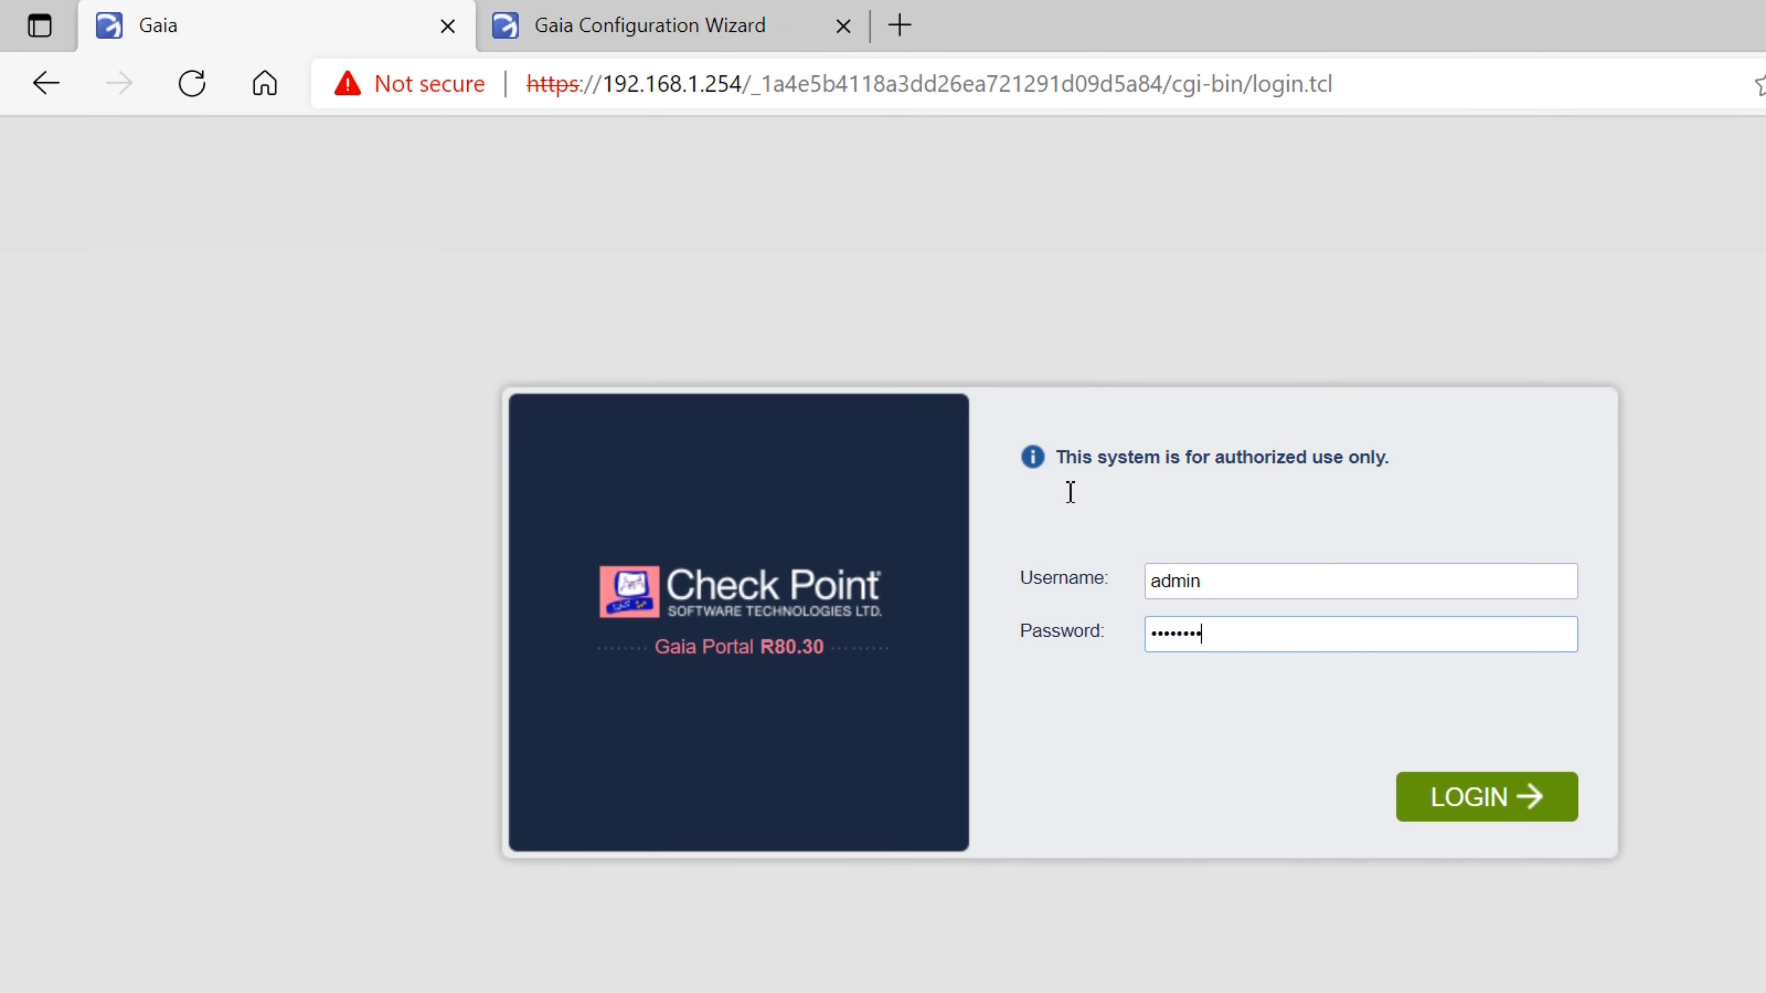
{"action": "key", "text": "Return"}
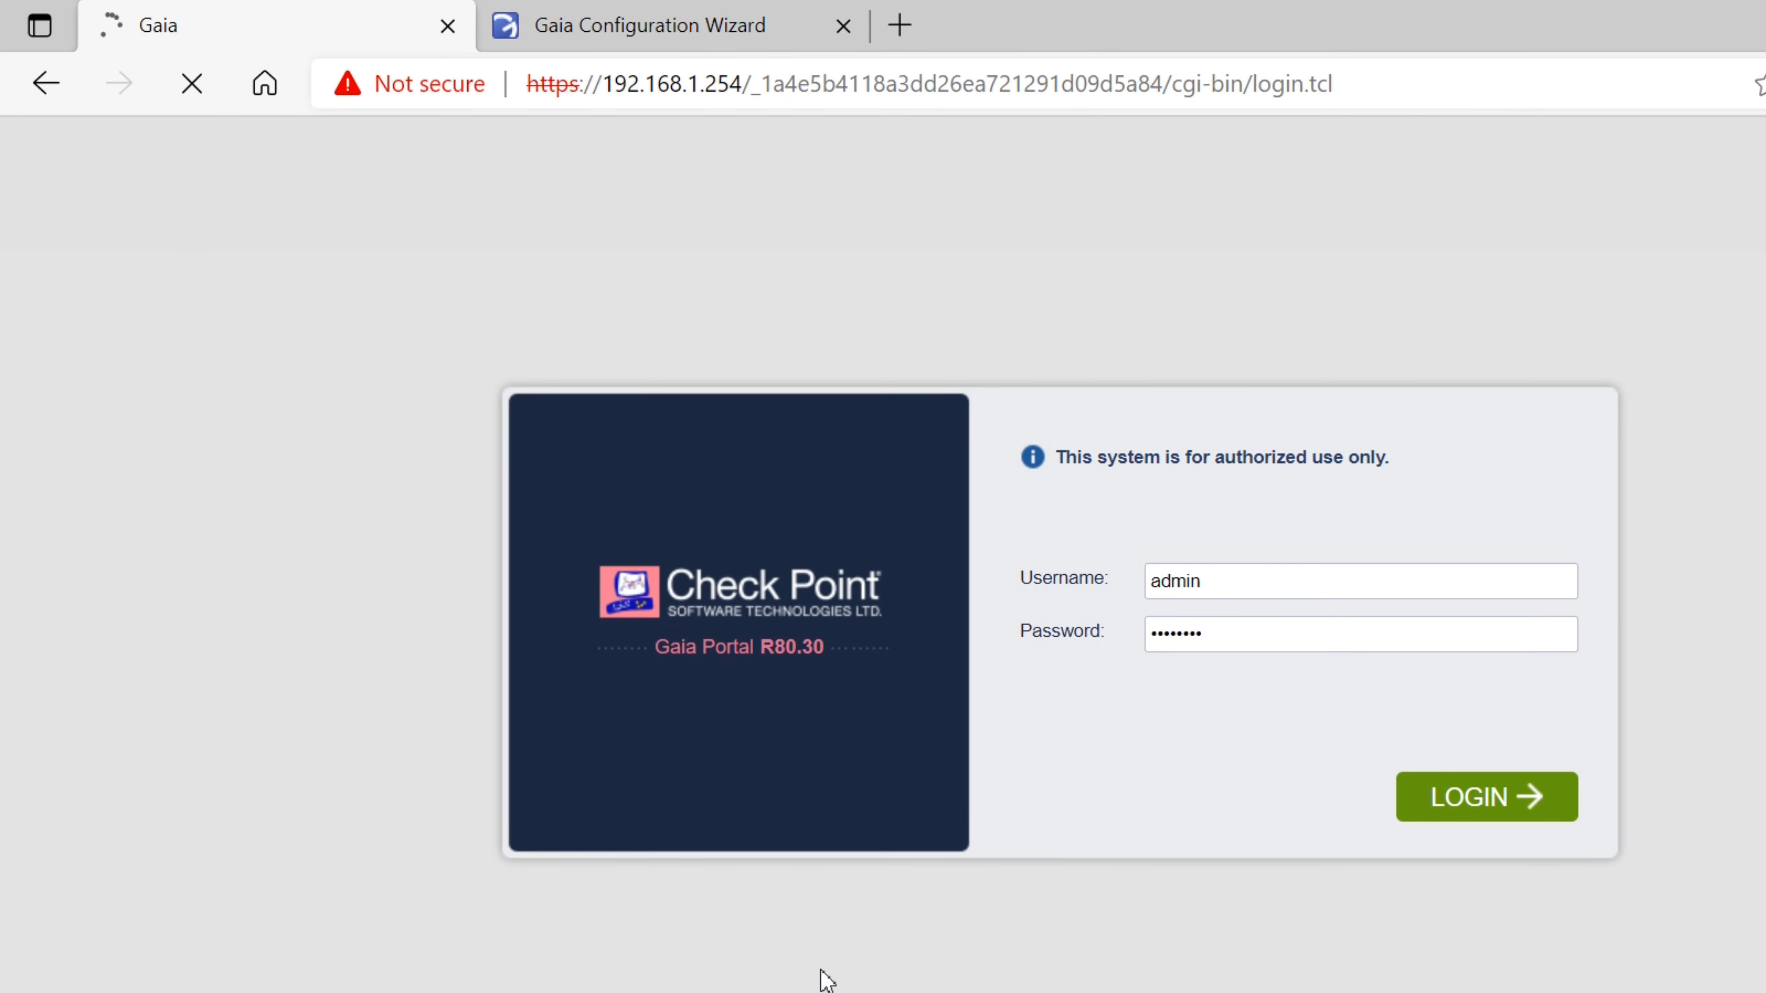
{"action": "mouse_move", "coordinate": [713, 981]}
{"action": "left_click", "coordinate": [1342, 907]}
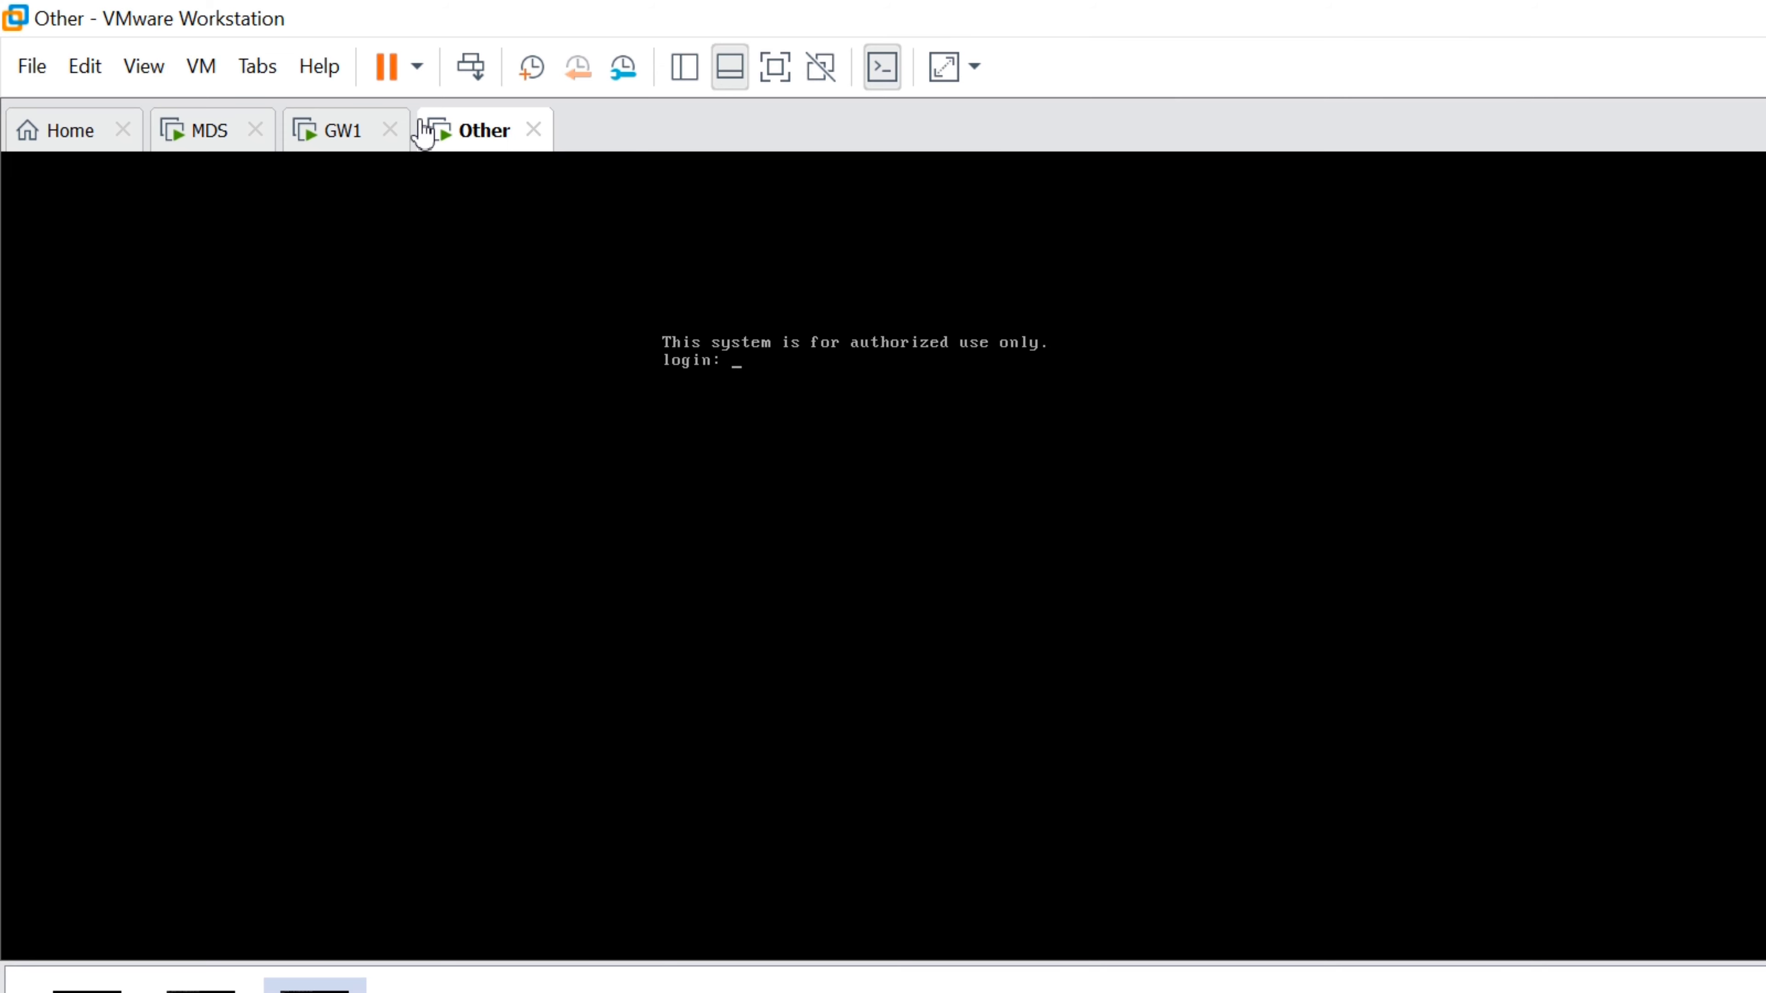
Rename the Other virtual machine to GW2 in its General options
{"action": "right_click", "coordinate": [487, 139]}
{"action": "left_click", "coordinate": [577, 520]}
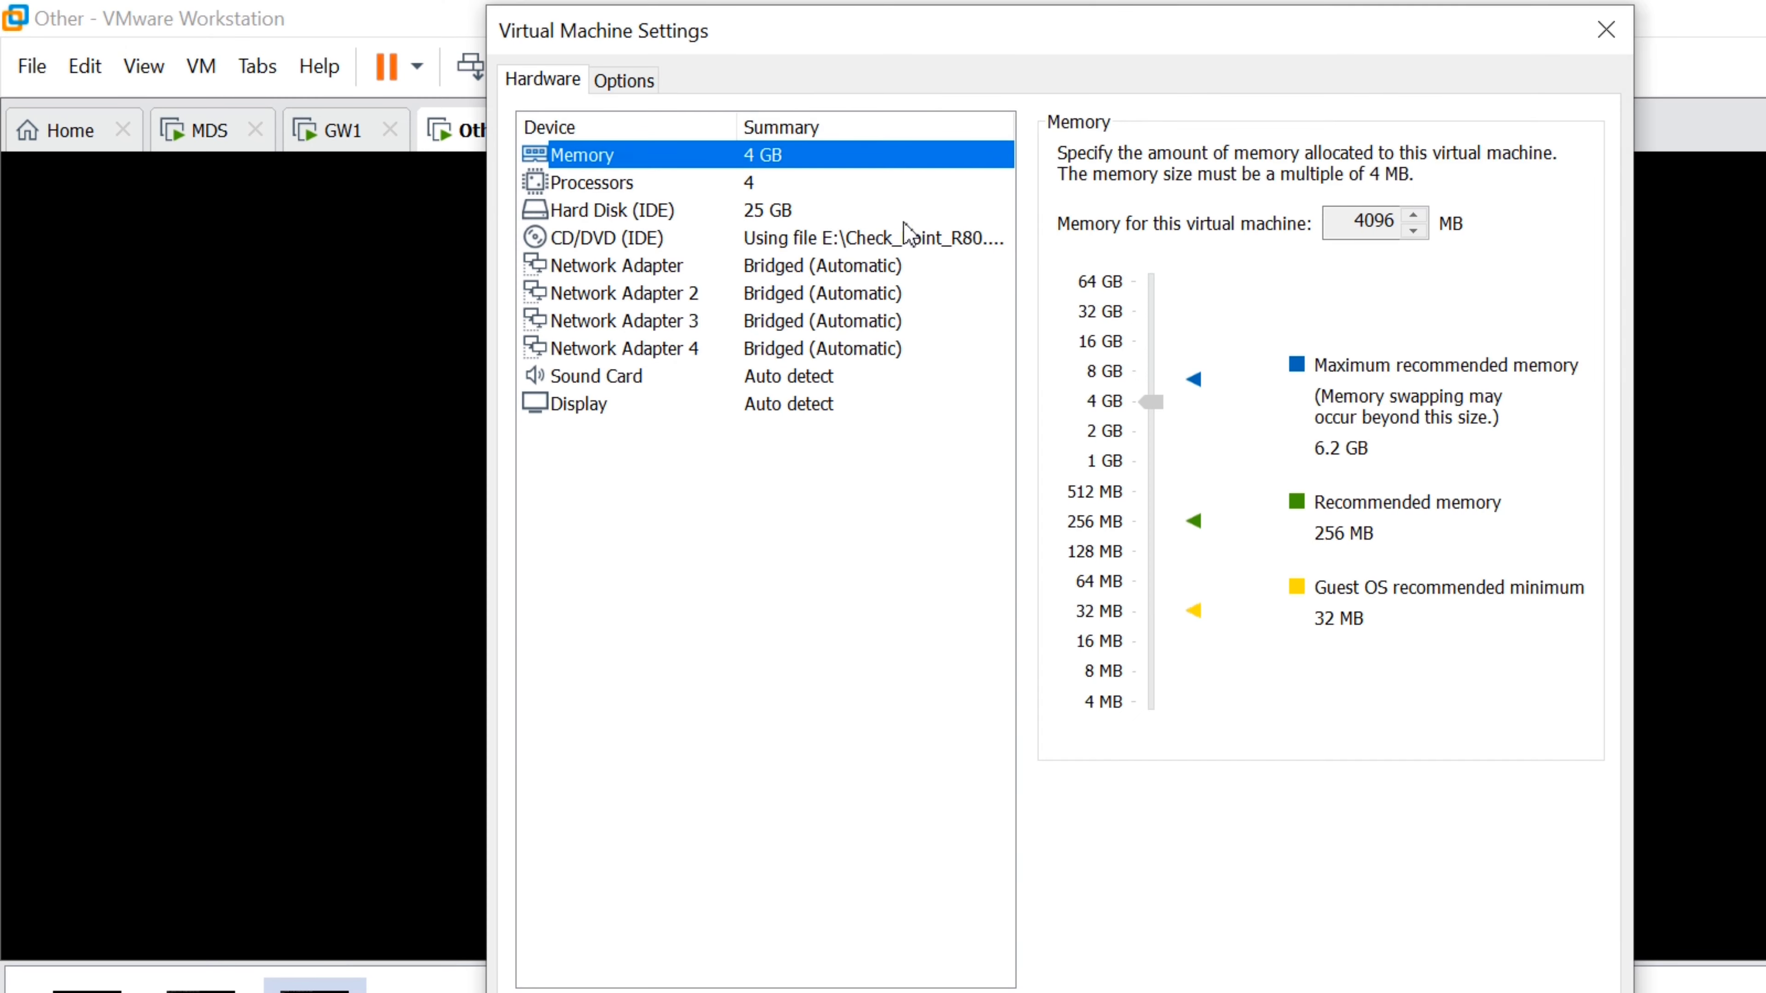
{"action": "left_click", "coordinate": [624, 79]}
{"action": "key", "text": "Tab"}
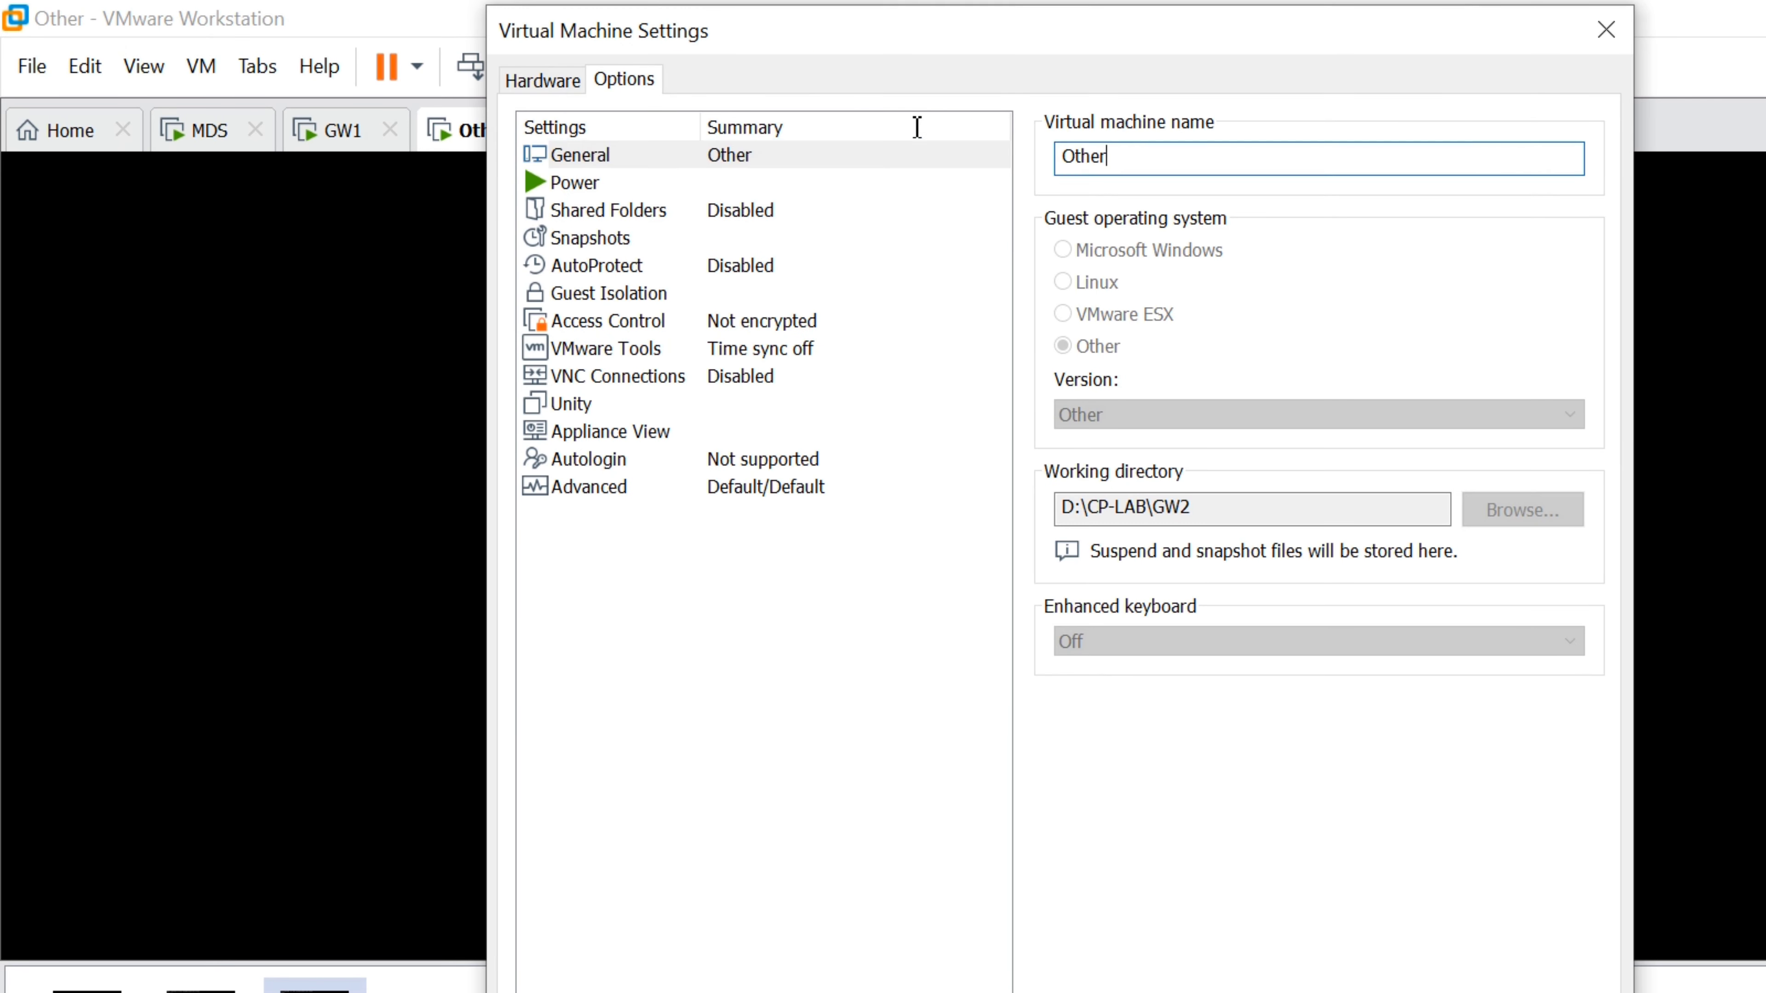
{"action": "type", "text": "GW2"}
{"action": "key", "text": "Return"}
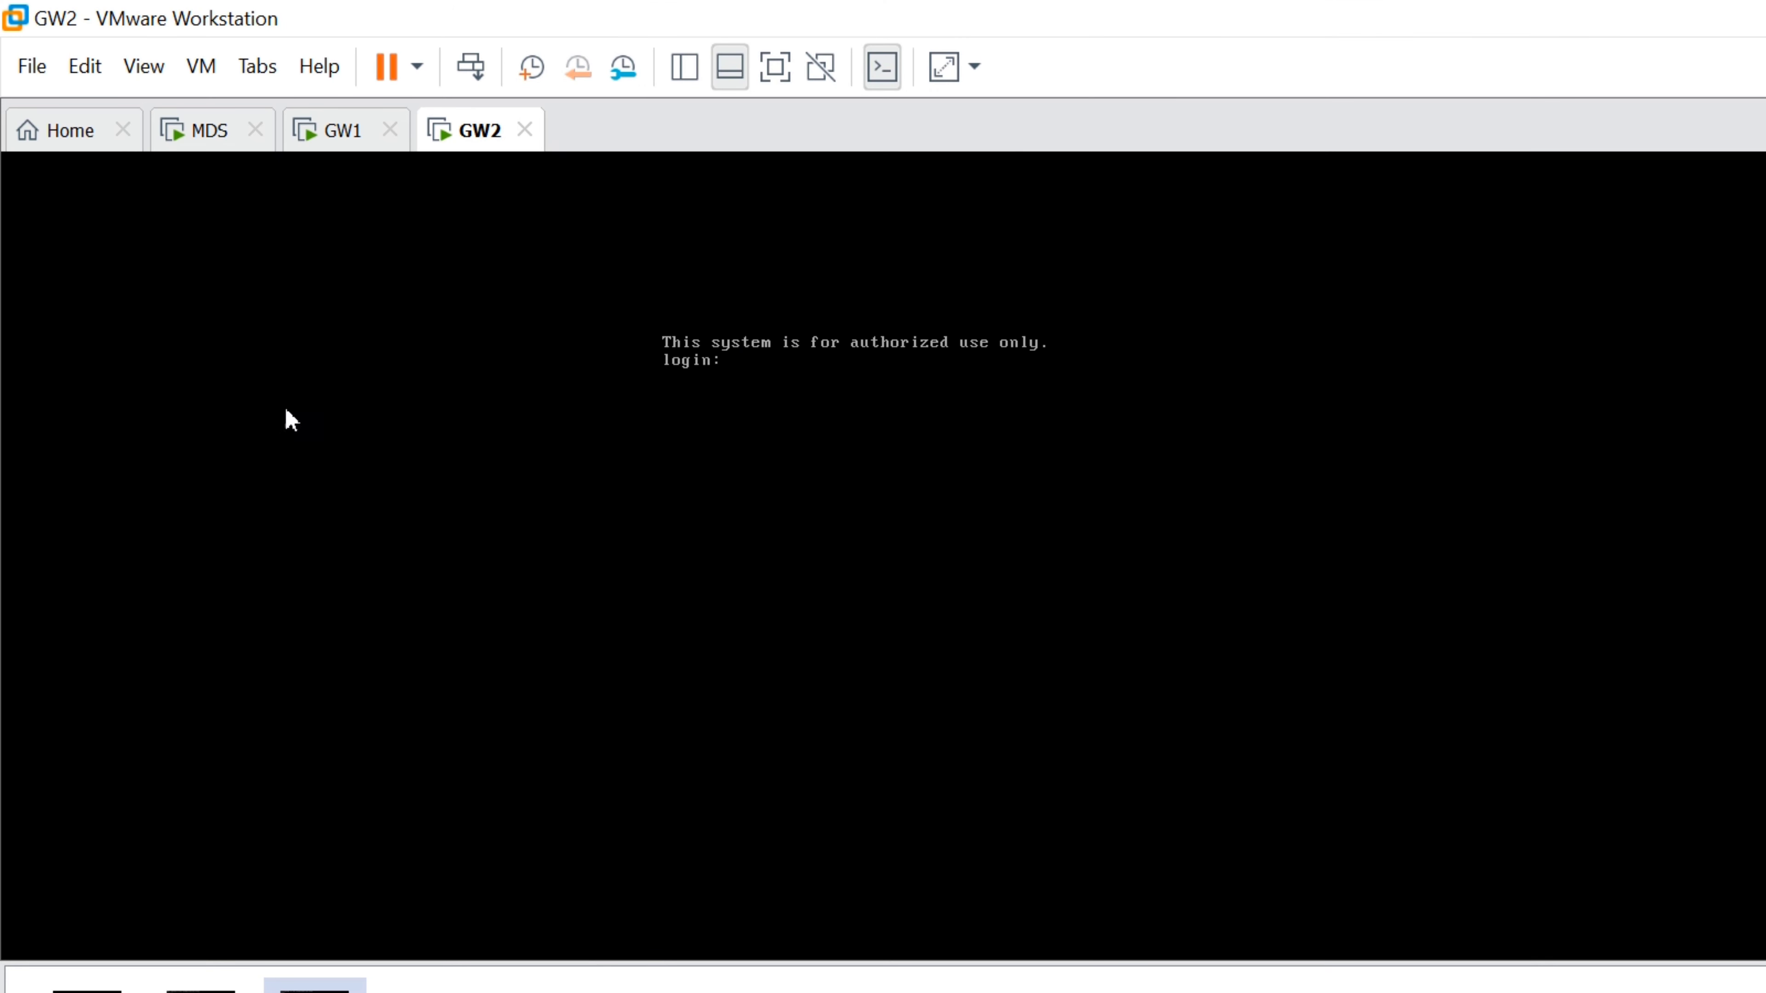
Log in at the GW2 console as admin and check the first gateway's browser tab
{"action": "left_click", "coordinate": [617, 354]}
{"action": "key", "text": "Return"}
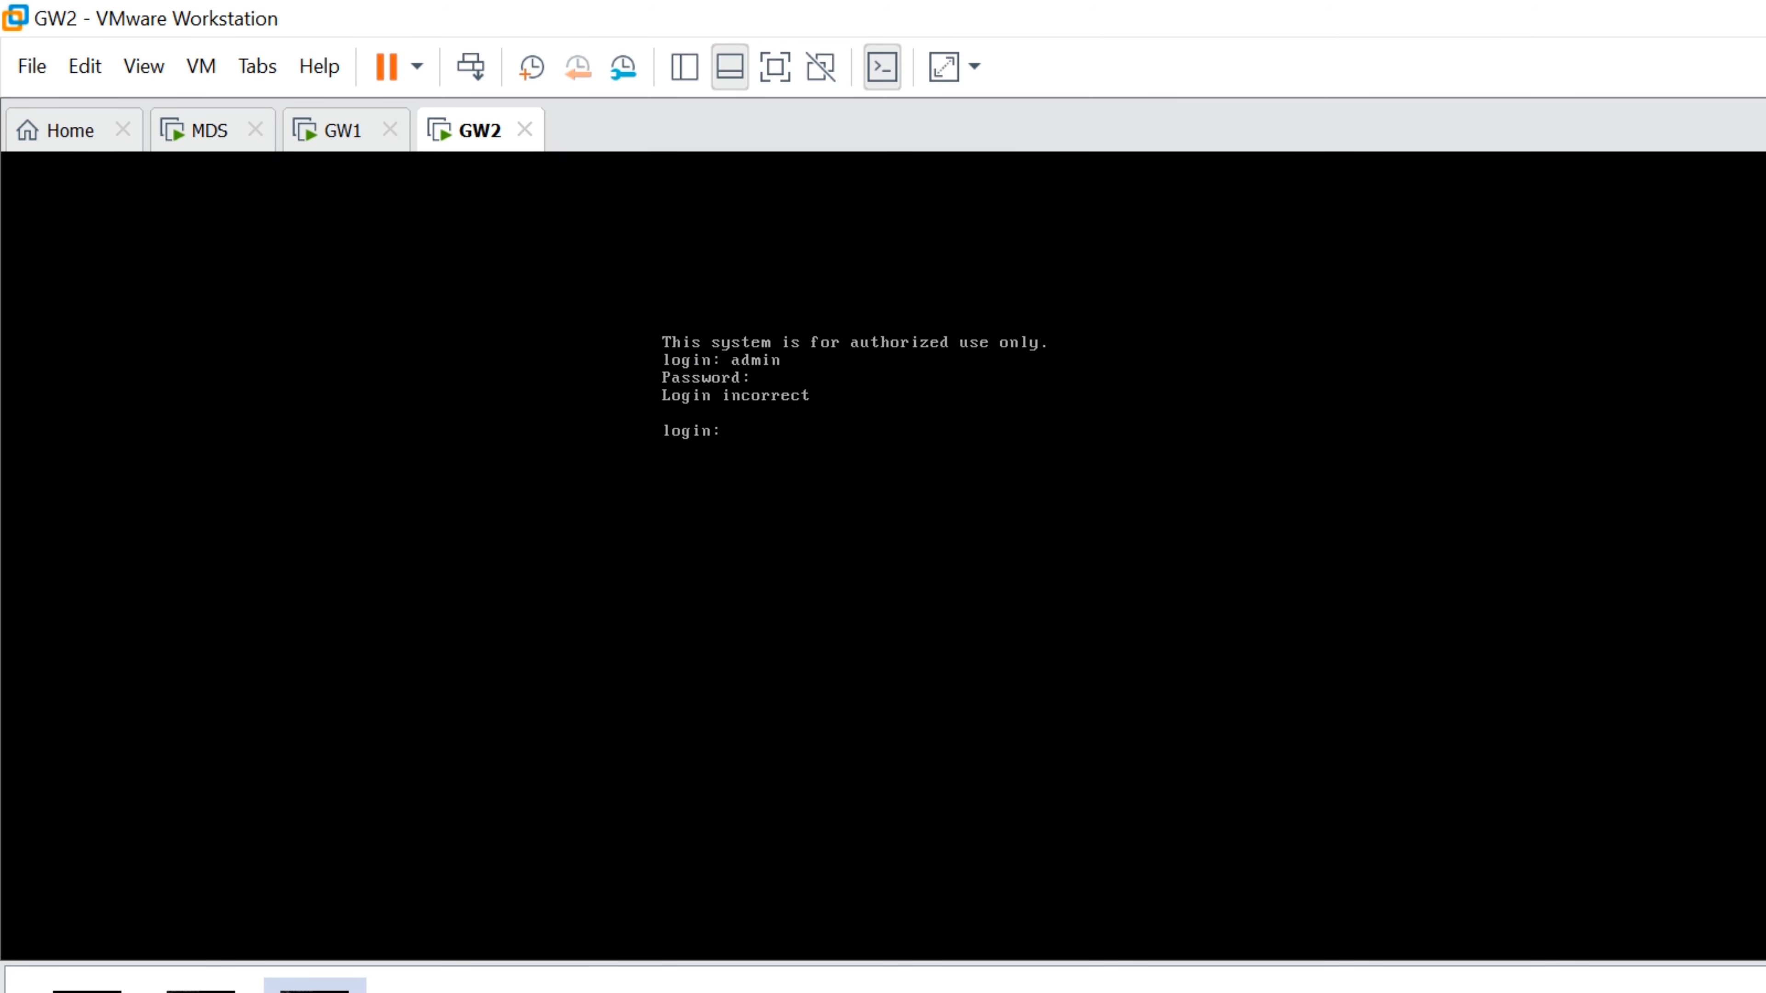
{"action": "key", "text": "Return"}
{"action": "key", "text": "Return"}
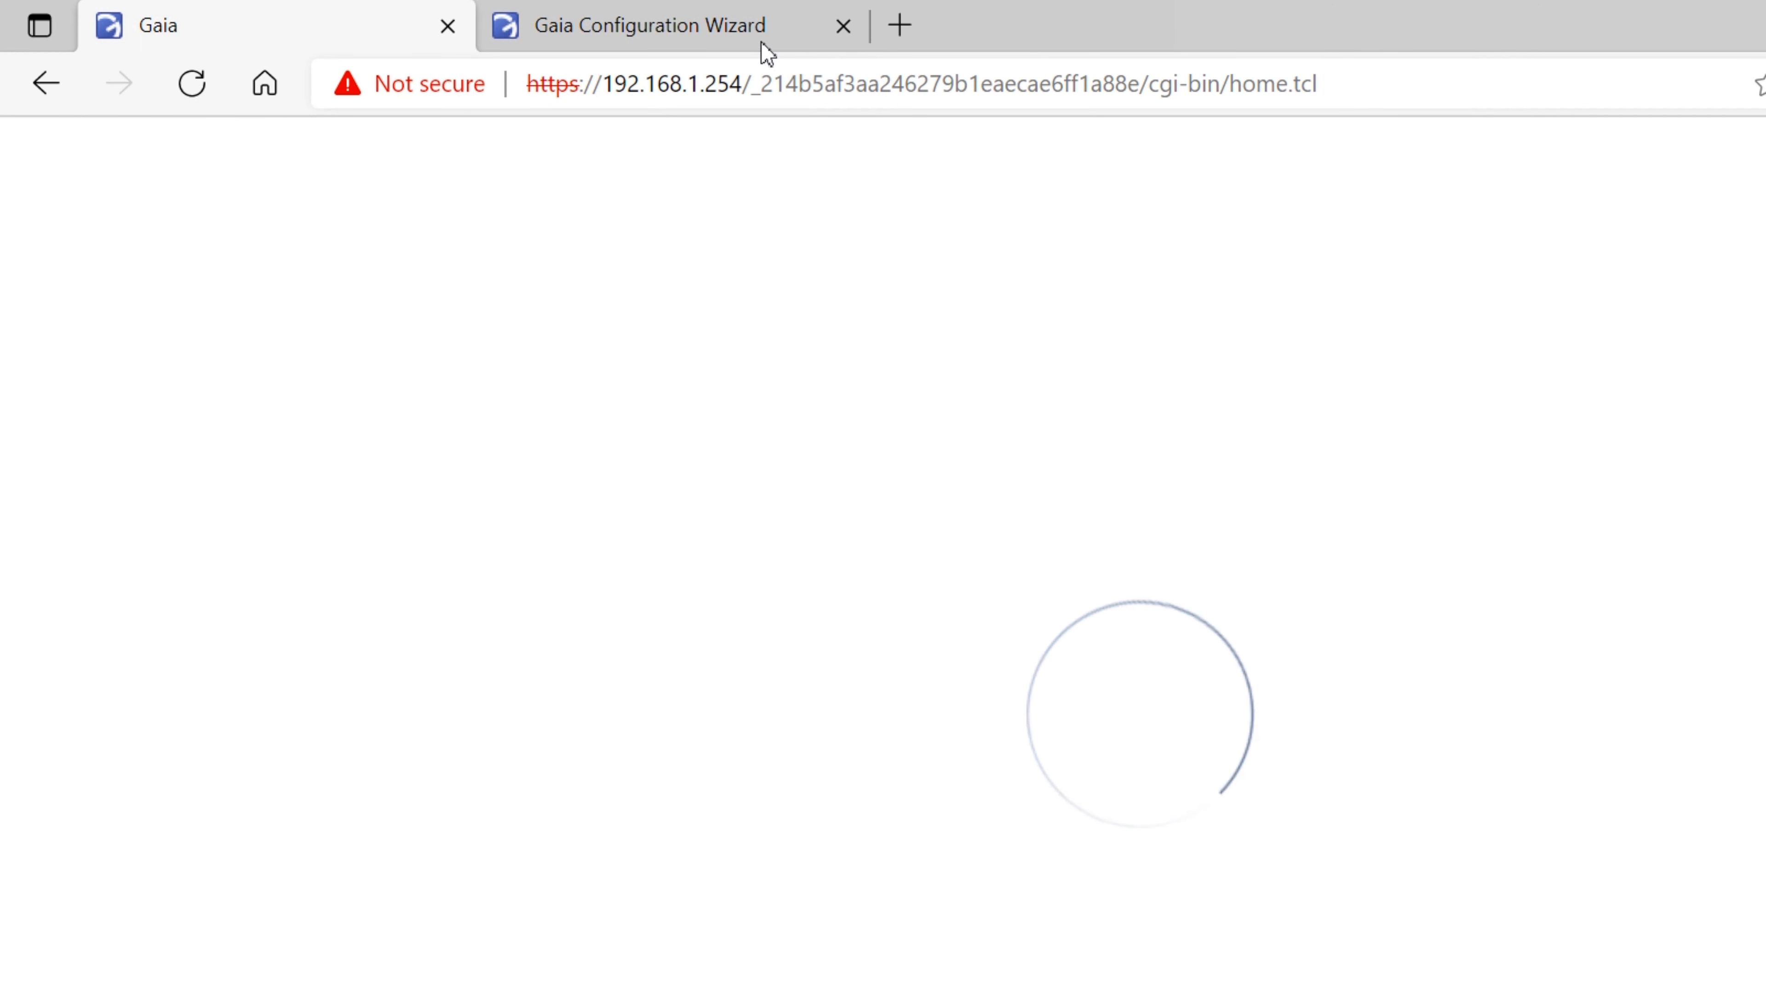
{"action": "left_click", "coordinate": [762, 43]}
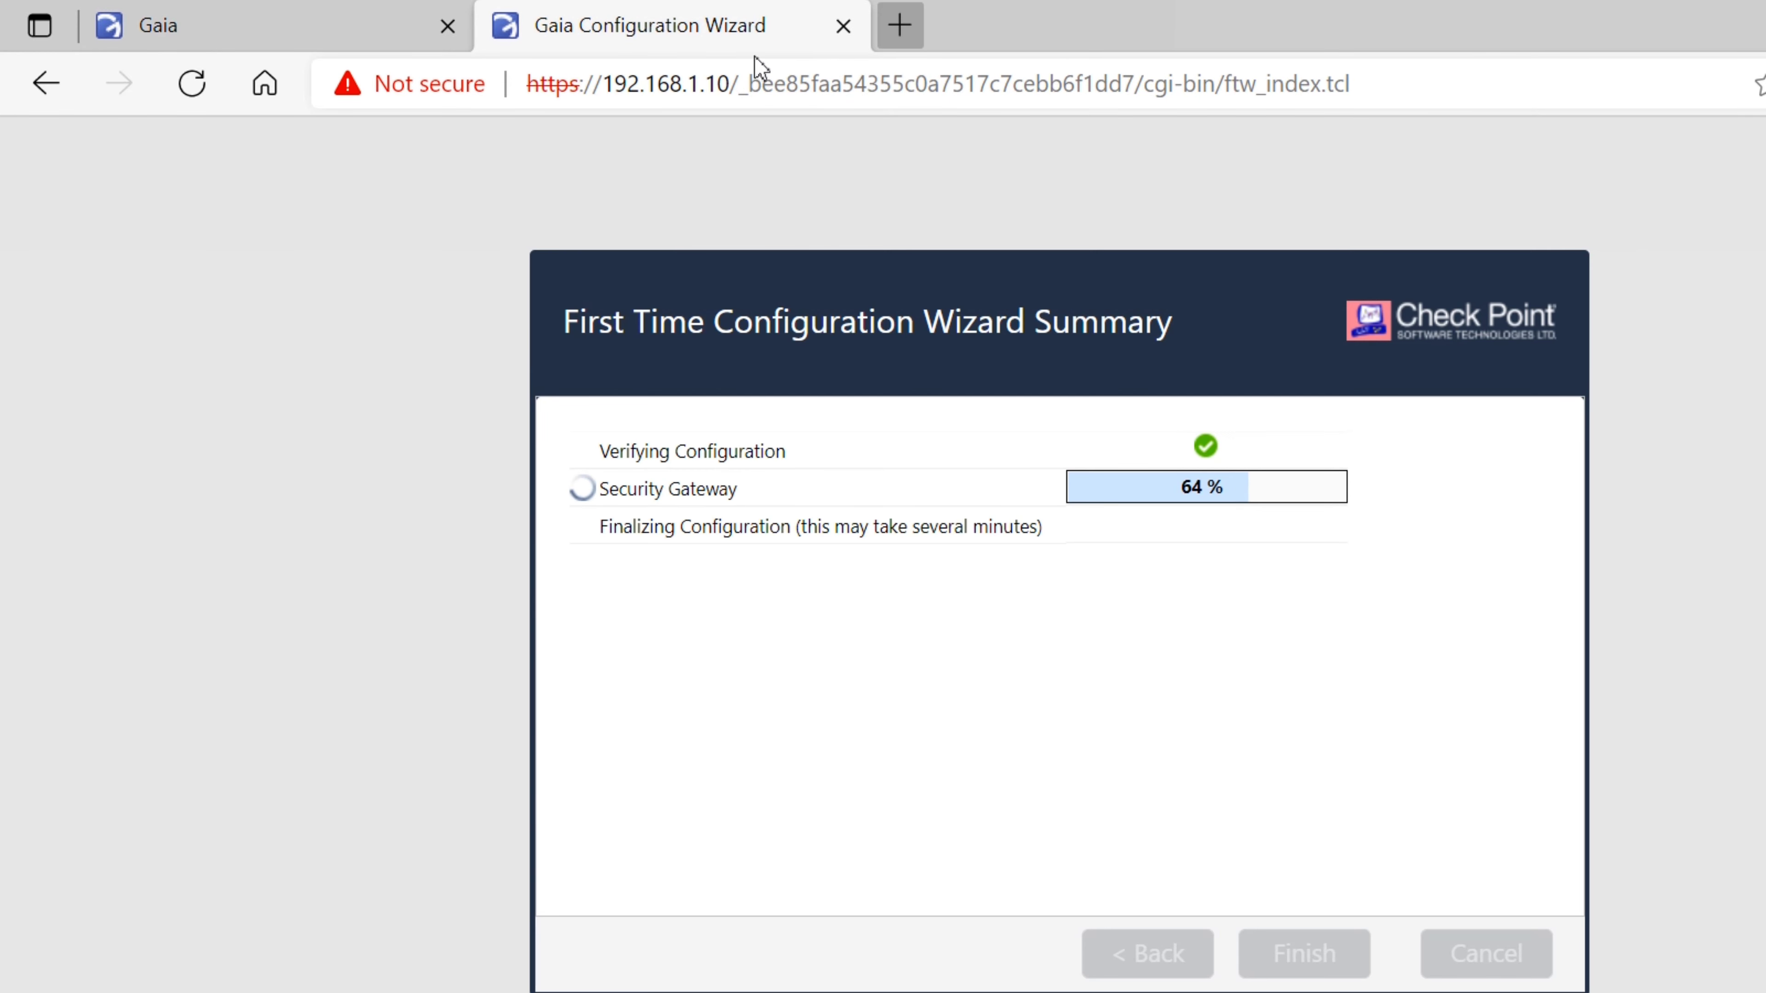
{"action": "key", "text": "ctrl+t"}
{"action": "type", "text": "https://192.168.1.200"}
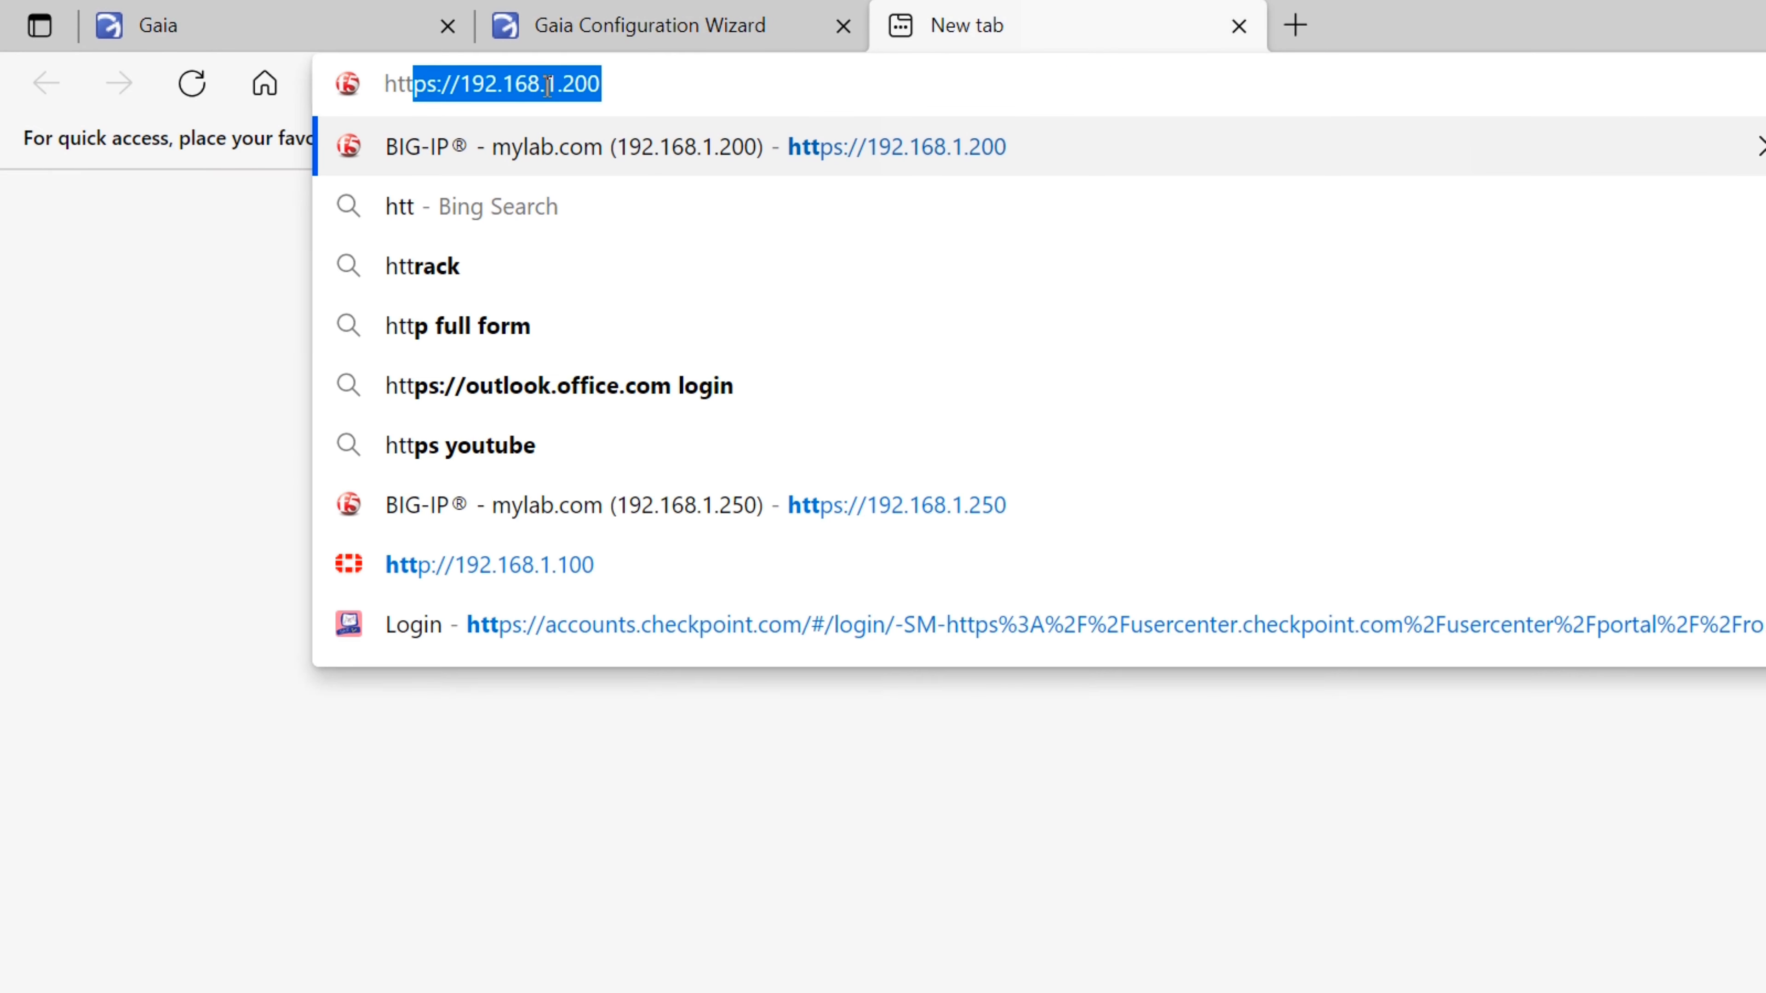
{"action": "key", "text": "End"}
{"action": "key", "text": "BackSpace"}
{"action": "key", "text": "BackSpace"}
{"action": "key", "text": "BackSpace"}
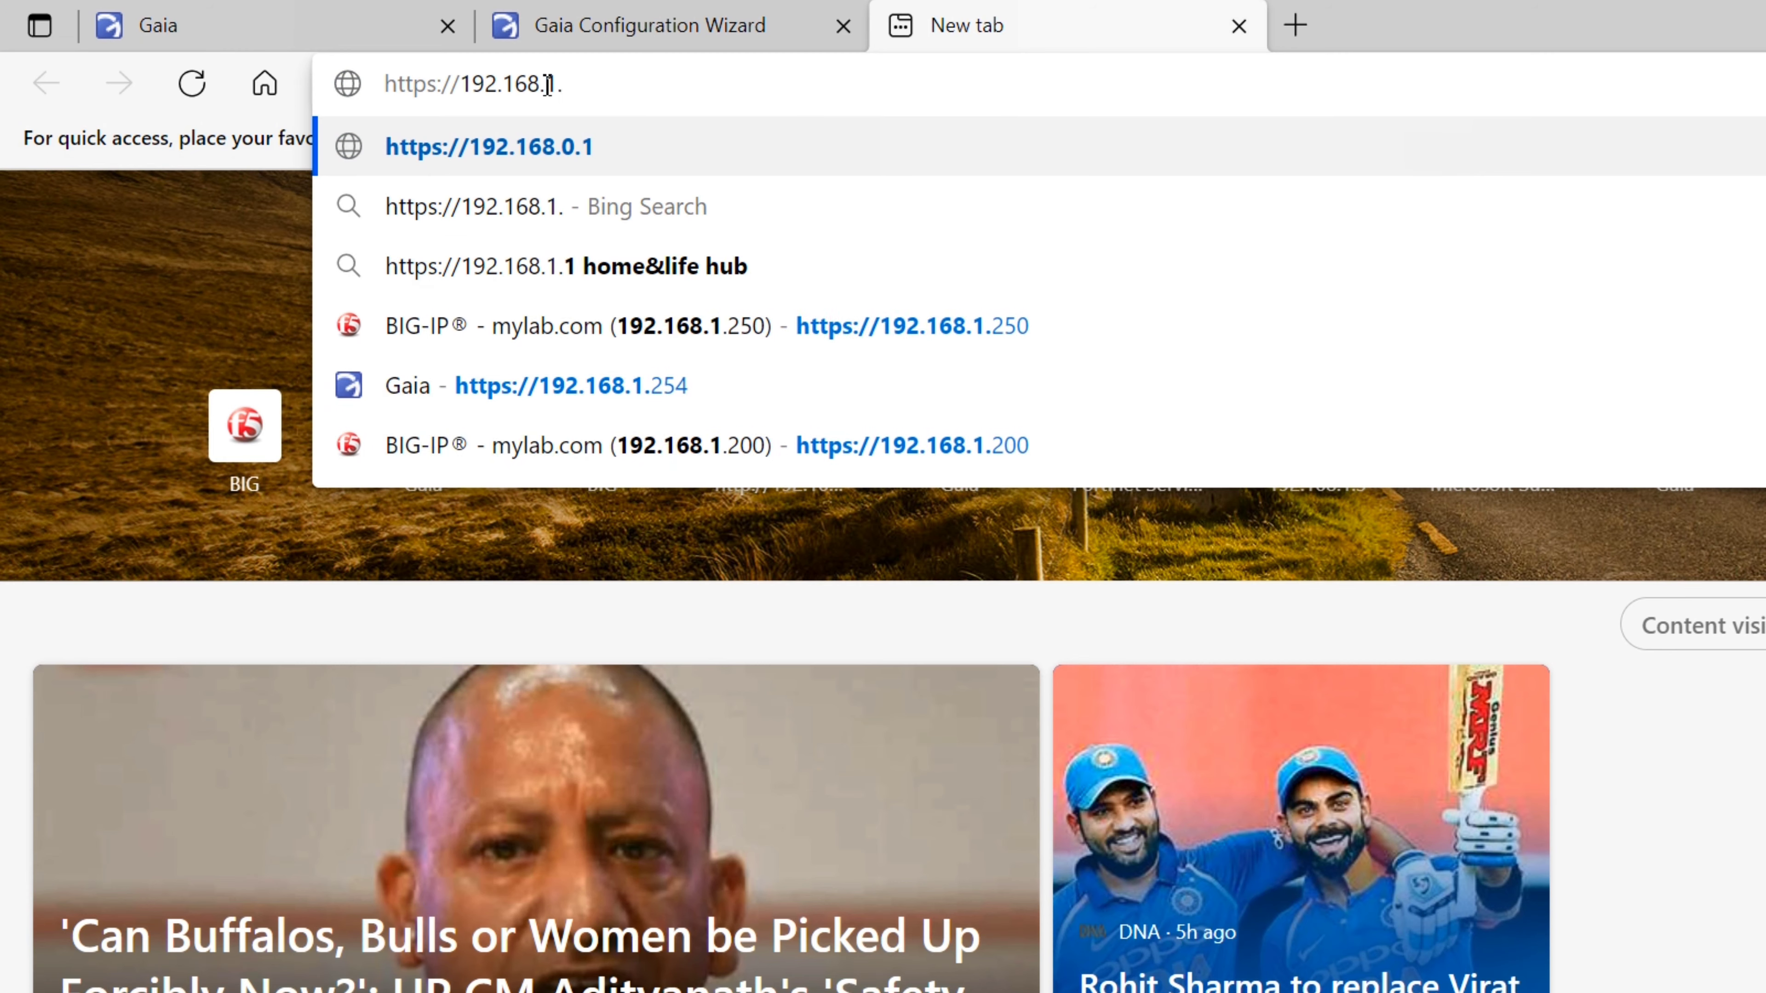
{"action": "type", "text": "11"}
{"action": "key", "text": "Return"}
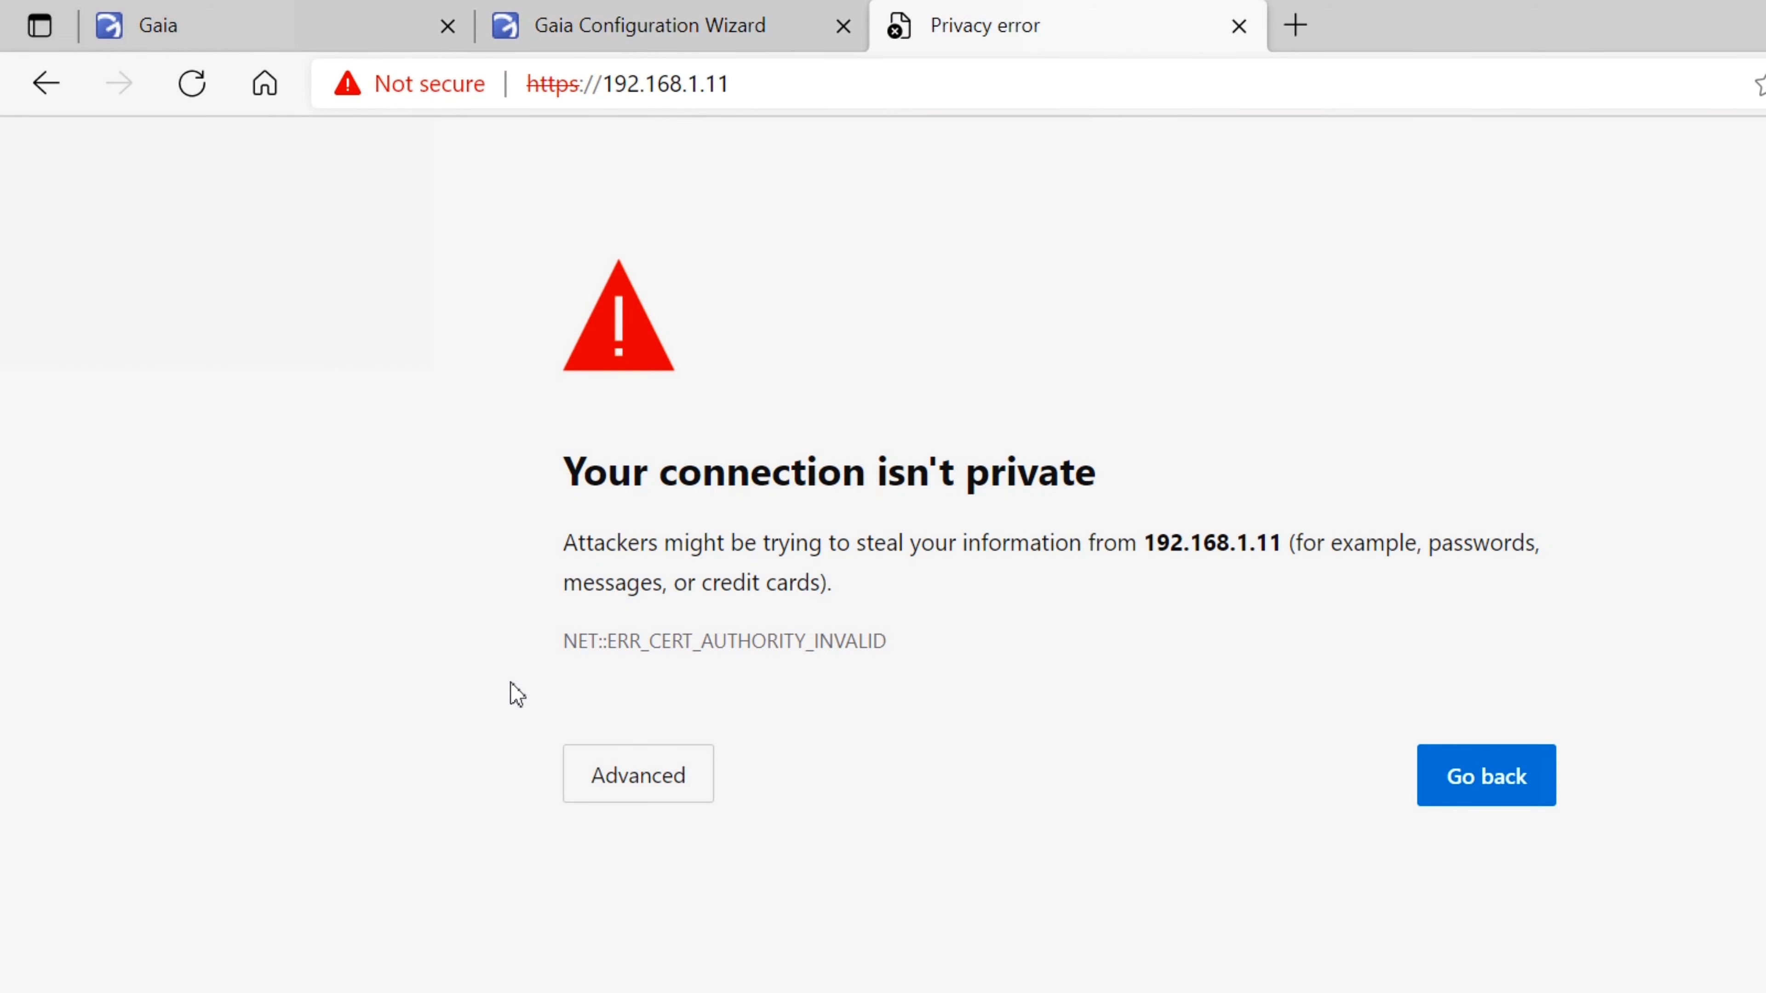
{"action": "left_click", "coordinate": [584, 766]}
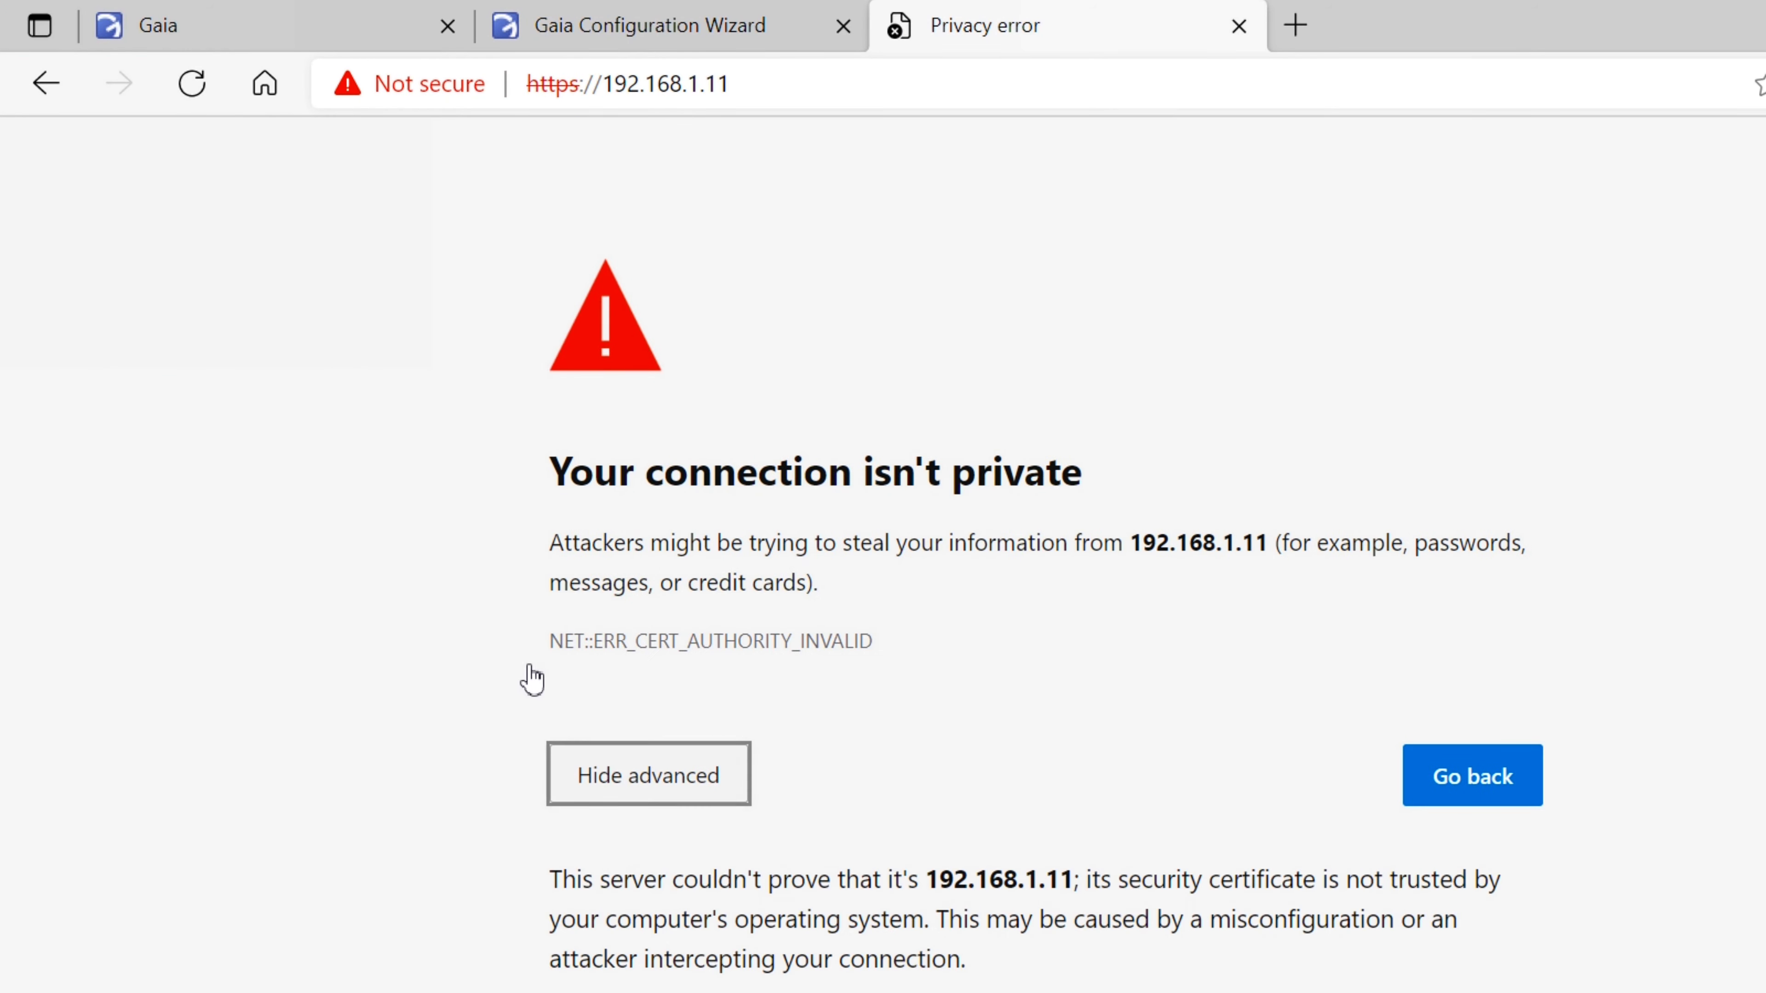
{"action": "left_click", "coordinate": [572, 866]}
Log in to the 192.168.1.11 Gaia Portal as admin with the account password
{"action": "type", "text": "admin"}
{"action": "key", "text": "Tab"}
{"action": "type", "text": "********"}
{"action": "key", "text": "Return"}
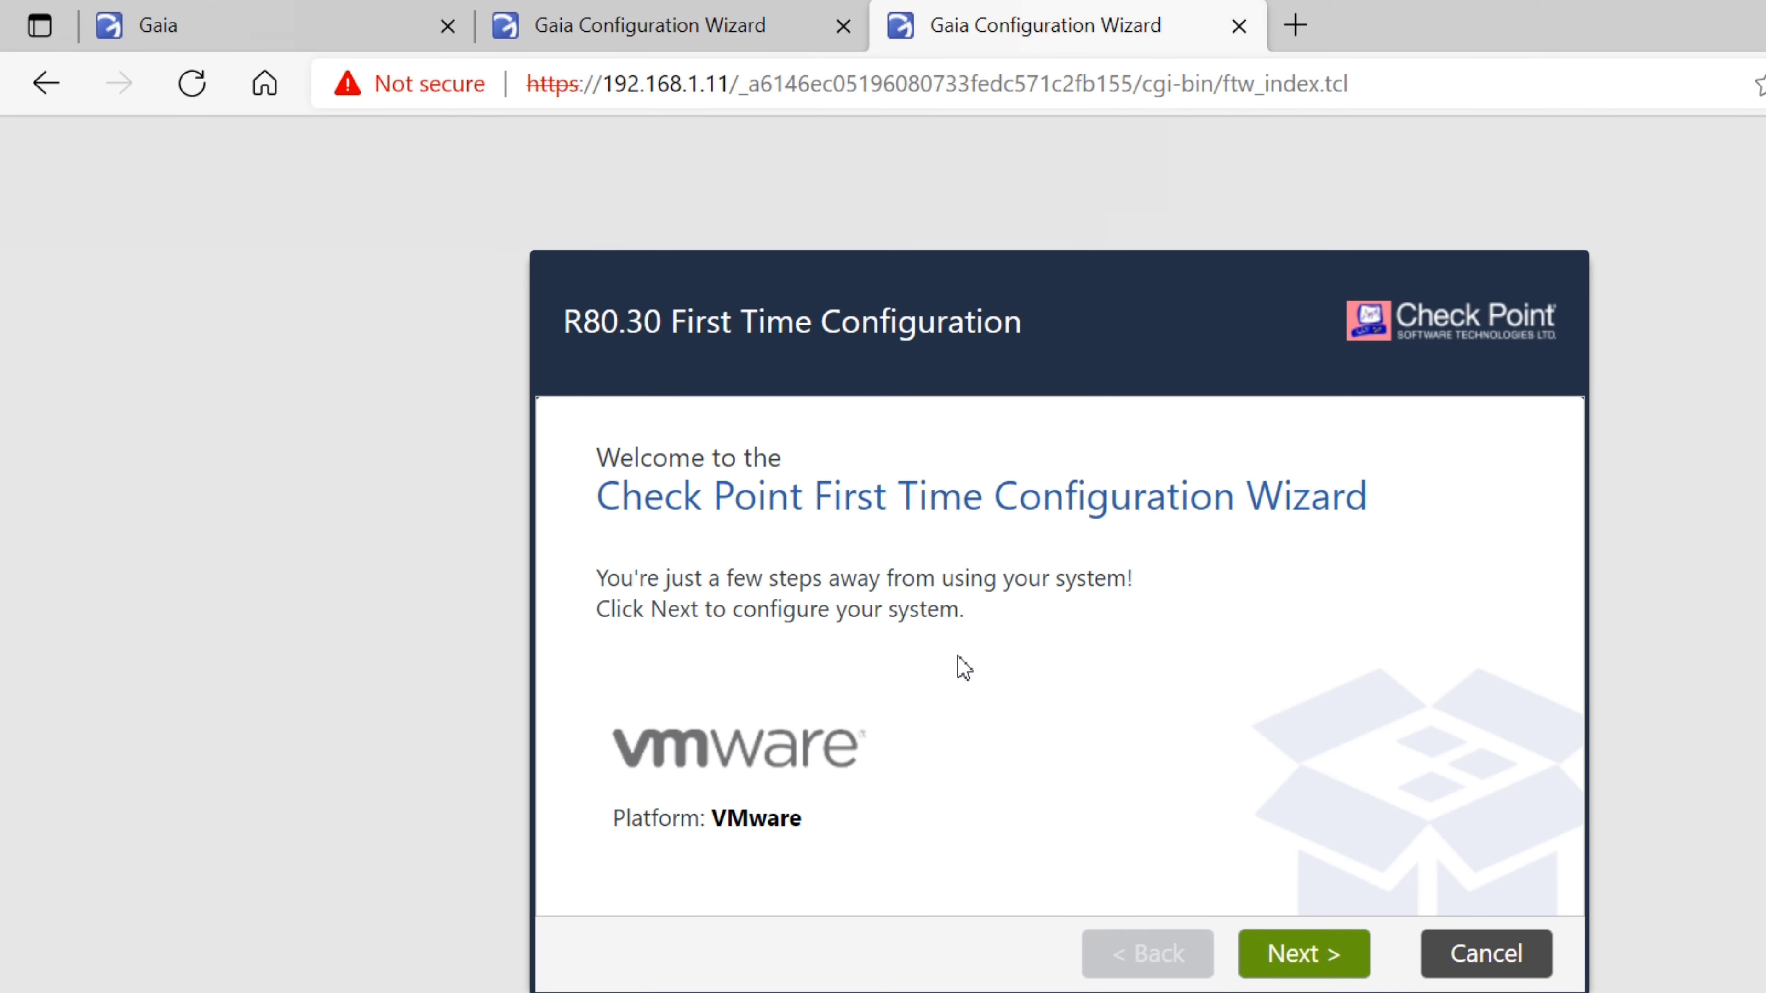
Set host name GW2, domain firewallgyaan.com and primary DNS 8.8.8.8 in the wizard
{"action": "key", "text": "Return"}
{"action": "key", "text": "Return"}
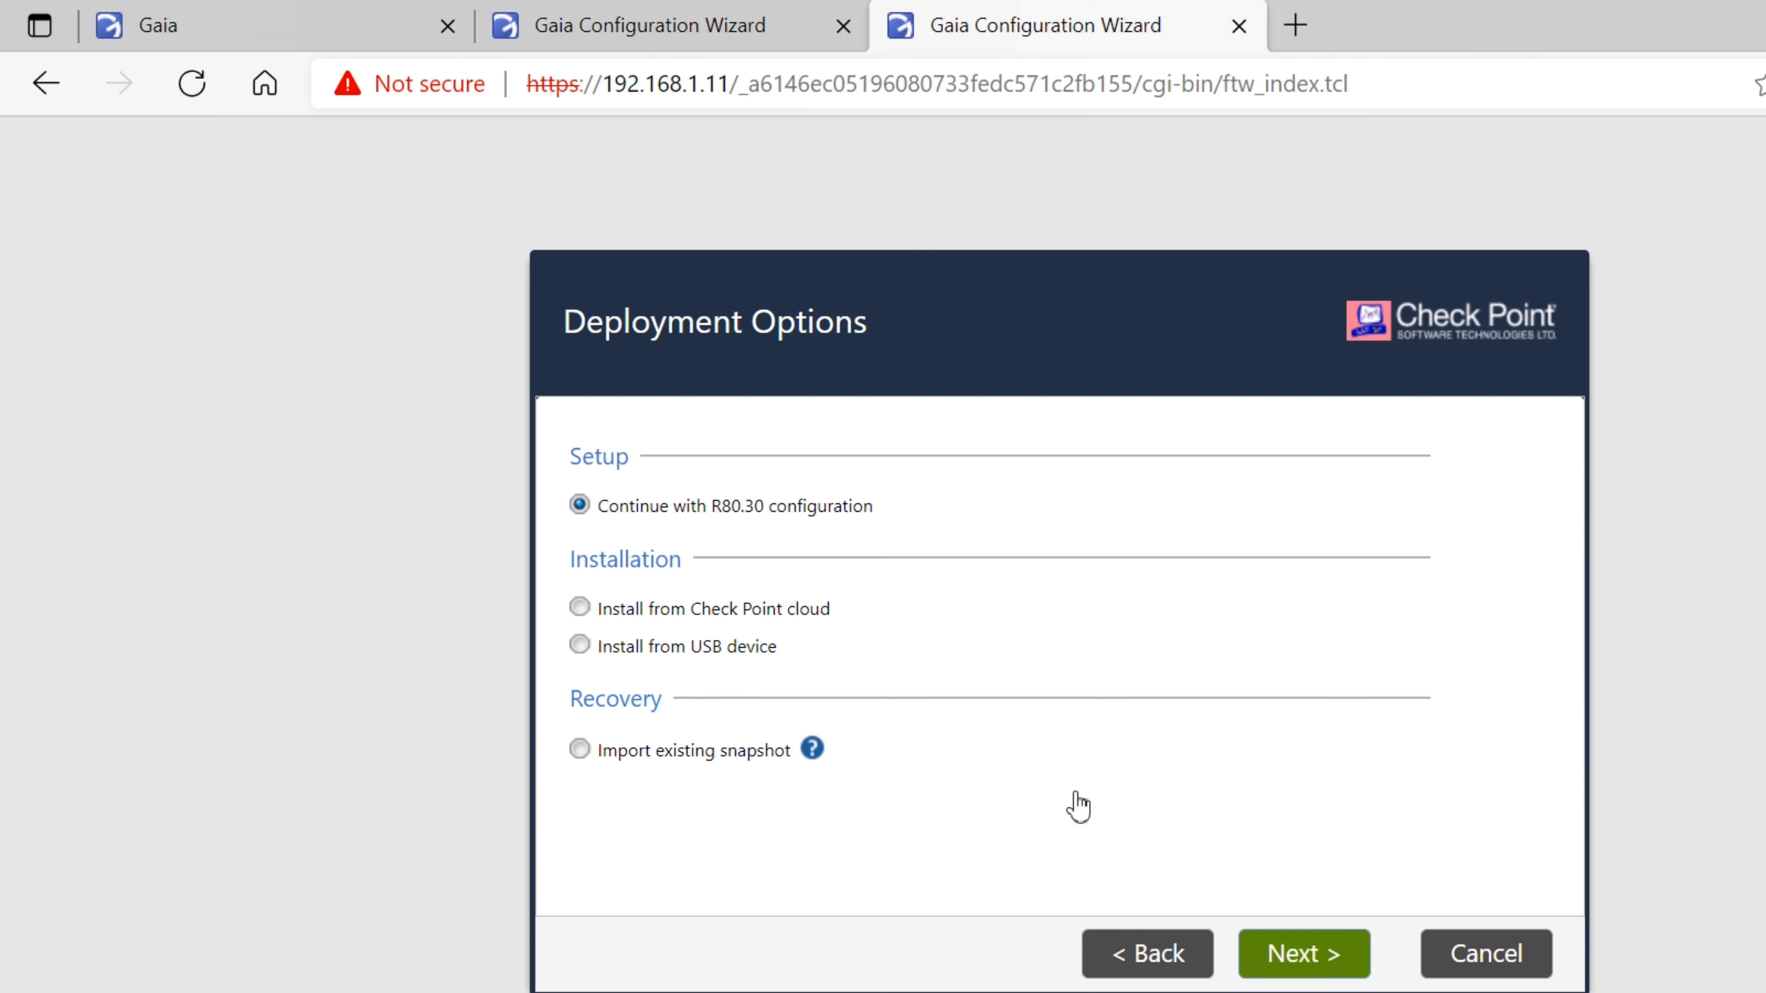
{"action": "key", "text": "Return"}
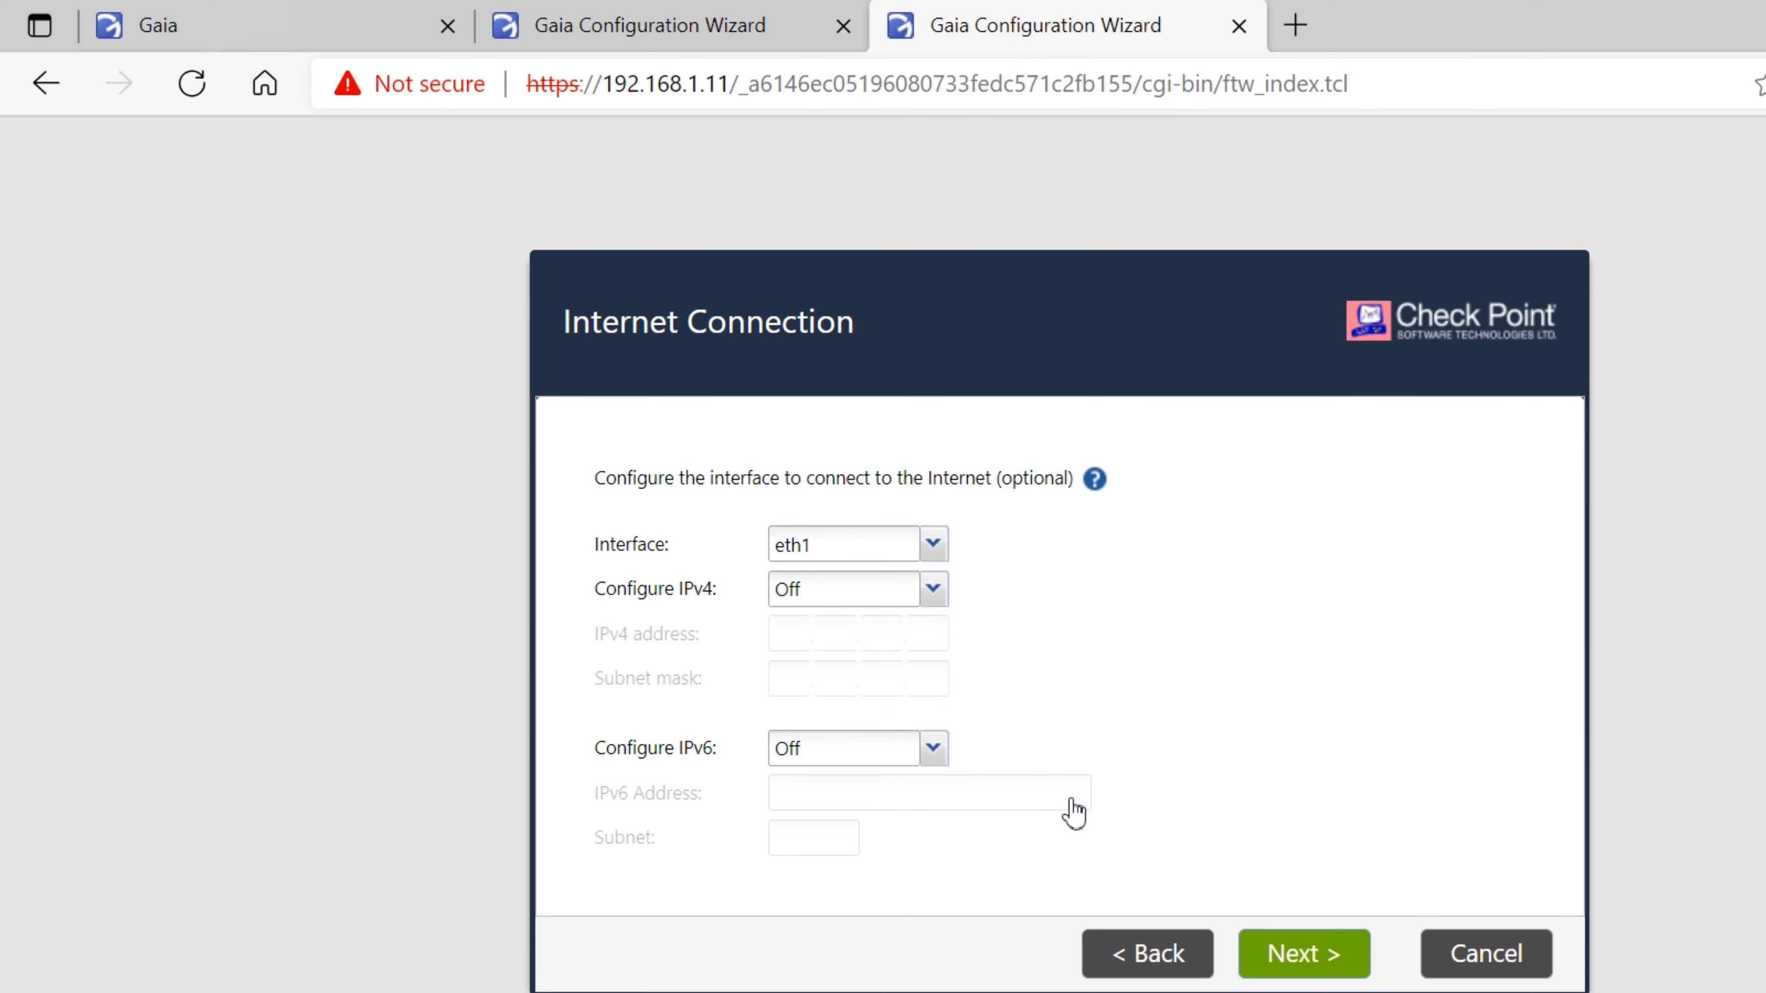
{"action": "key", "text": "Return"}
{"action": "type", "text": "GW2"}
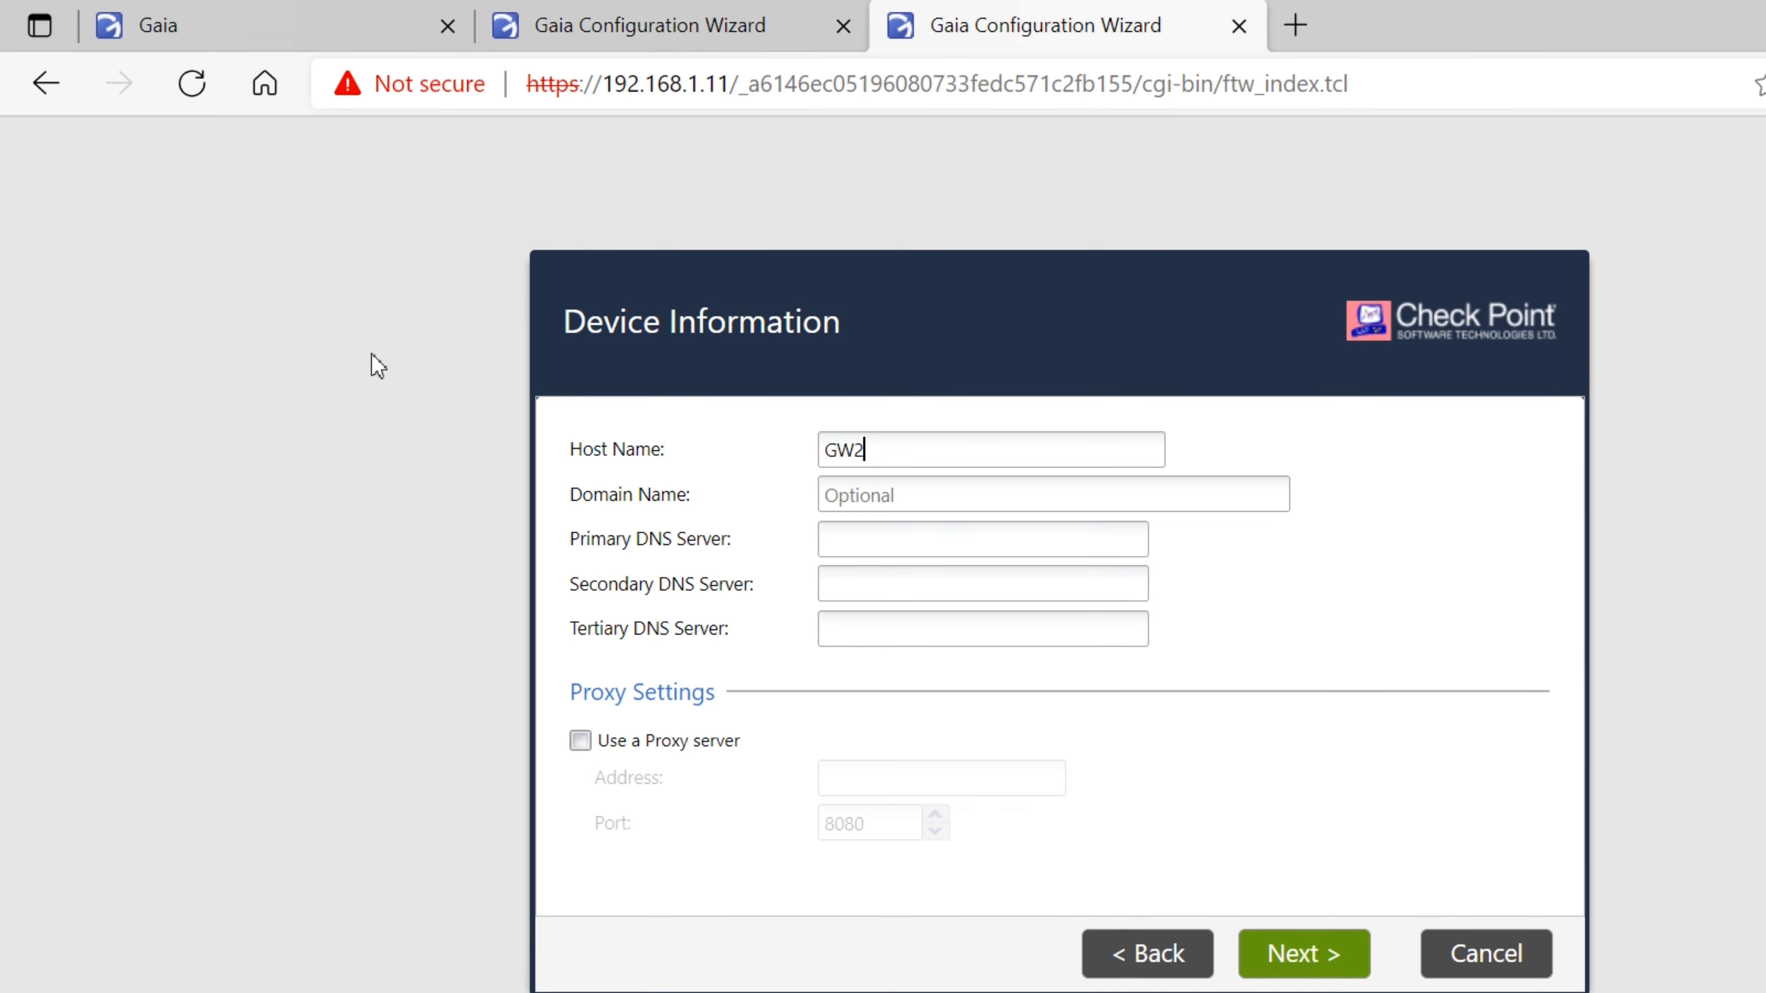
{"action": "key", "text": "Tab"}
{"action": "type", "text": "firewallgya"}
{"action": "type", "text": ".com"}
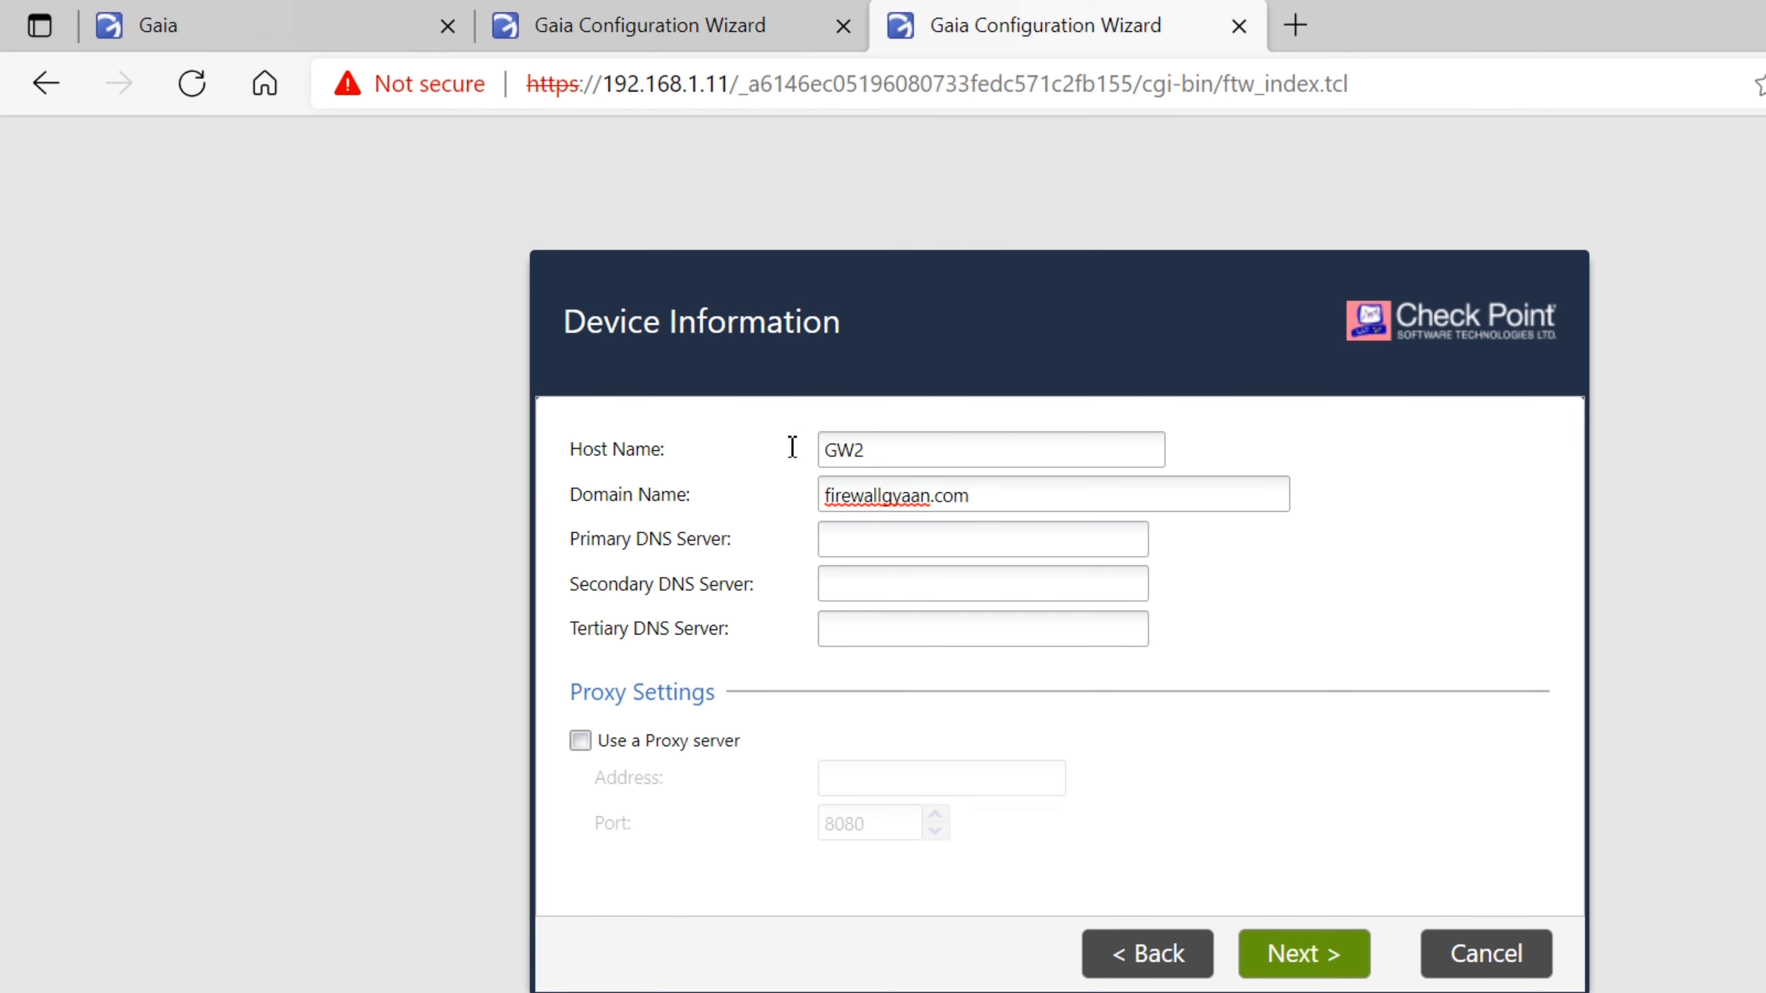
{"action": "key", "text": "Tab"}
{"action": "type", "text": "8.8.8.8"}
{"action": "key", "text": "Return"}
{"action": "key", "text": "Return"}
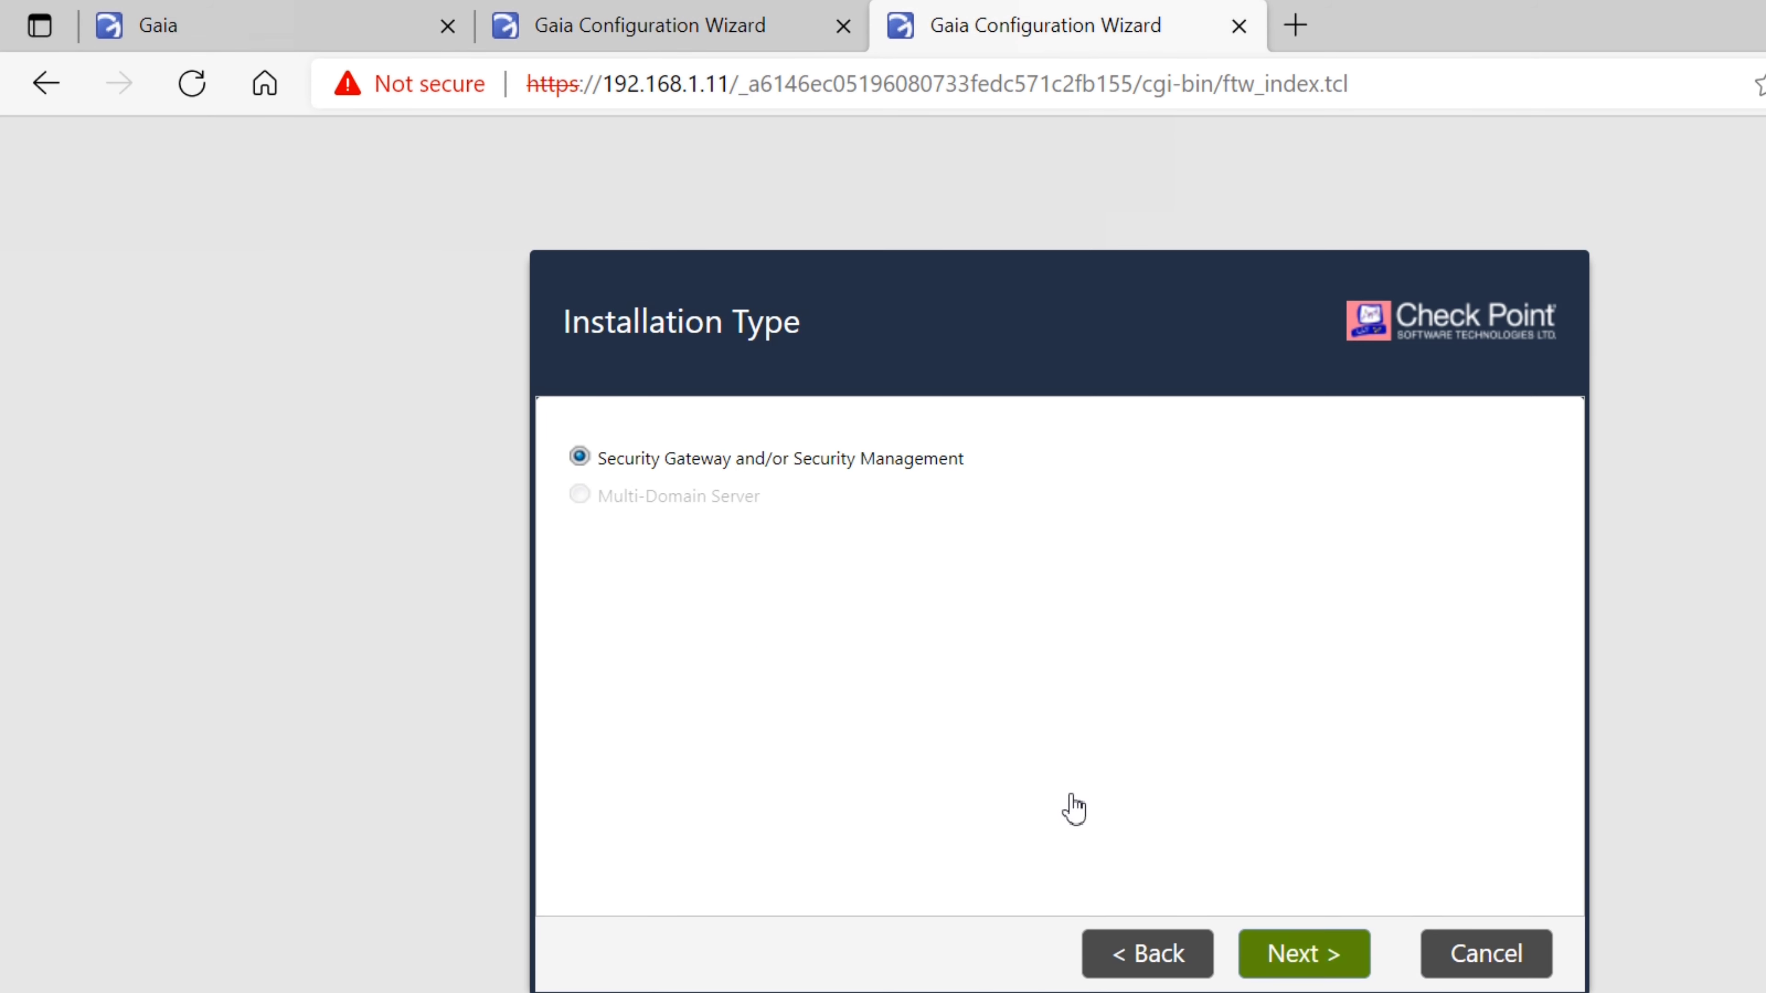
Make GW2 a gateway without Security Management, enter the SIC activation key, and finish the wizard
{"action": "left_click", "coordinate": [1303, 953]}
{"action": "left_click", "coordinate": [580, 533]}
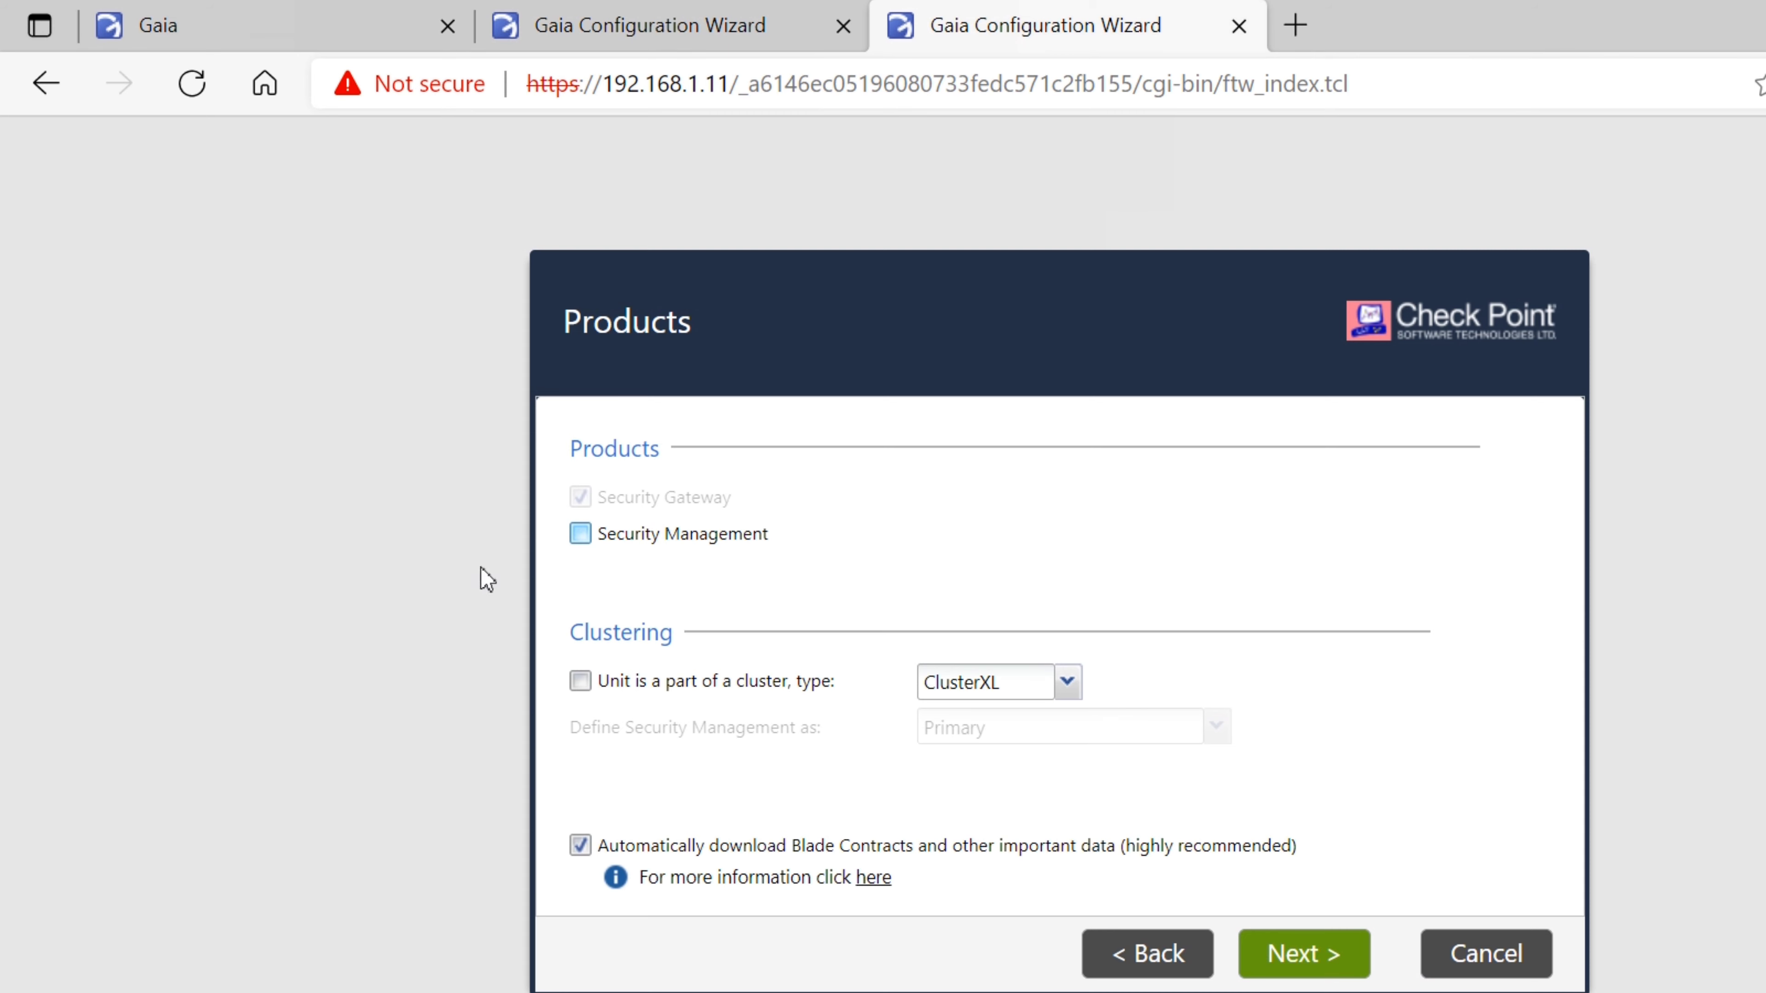
{"action": "left_click", "coordinate": [581, 681]}
{"action": "key", "text": "Return"}
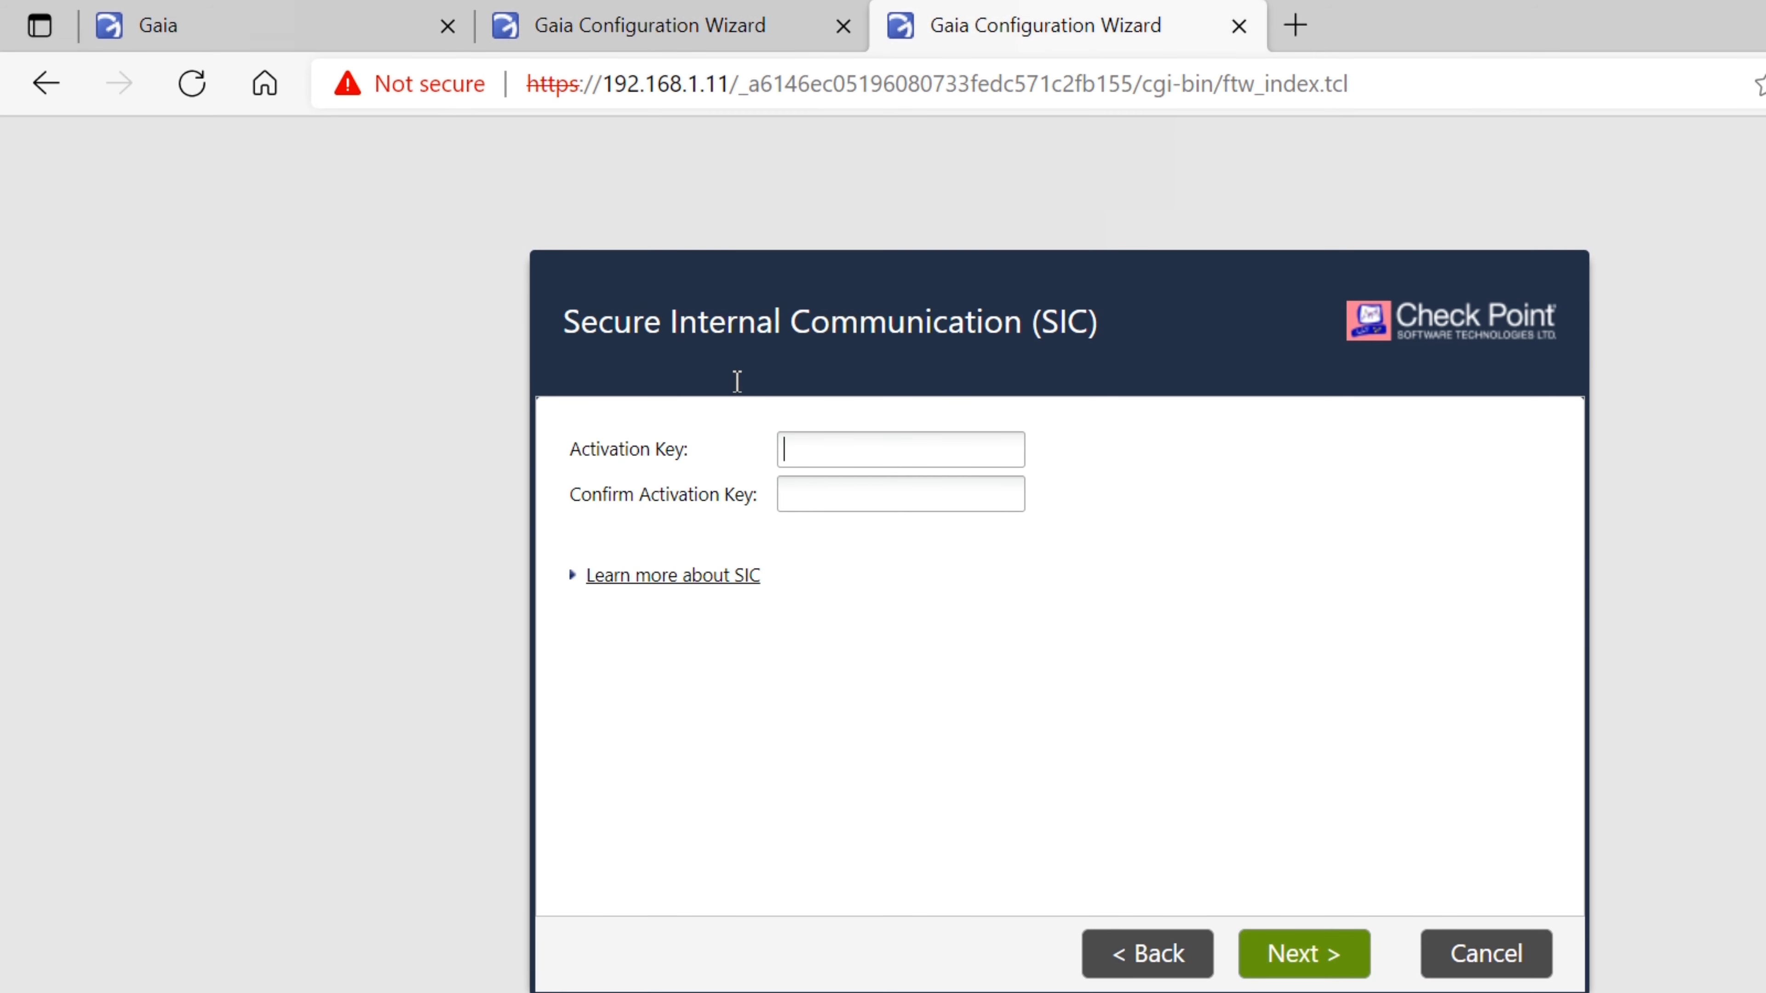
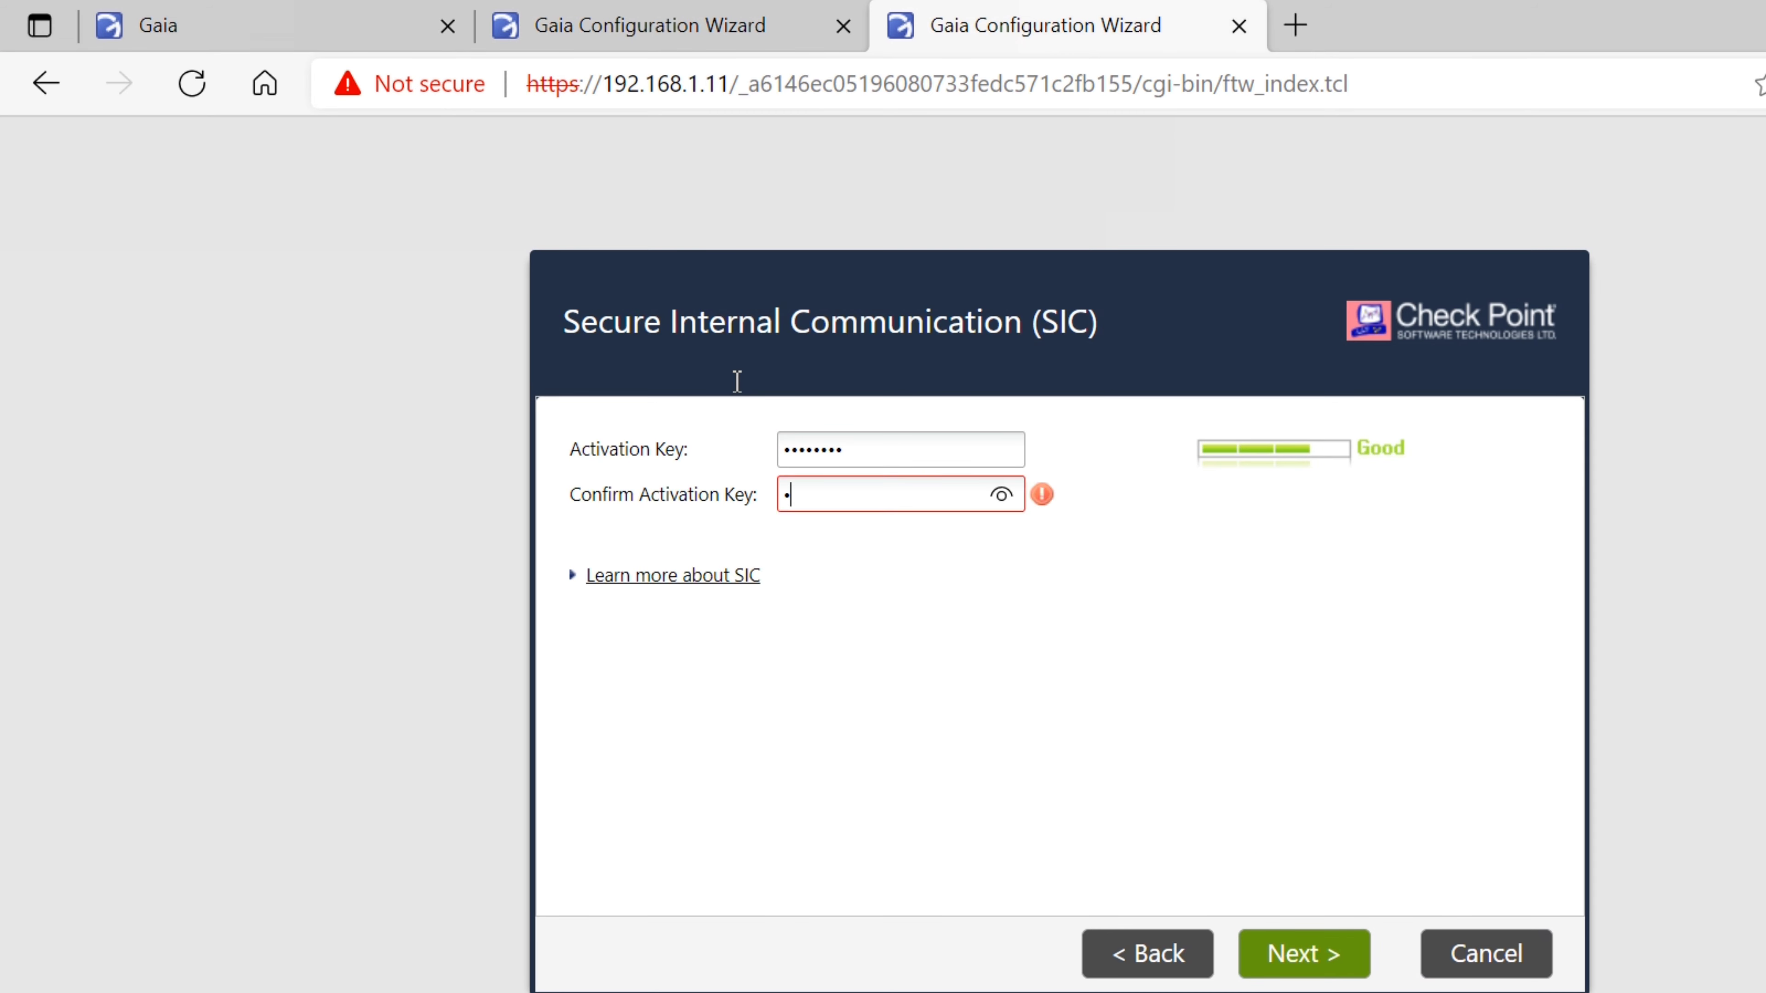
{"action": "key", "text": "Return"}
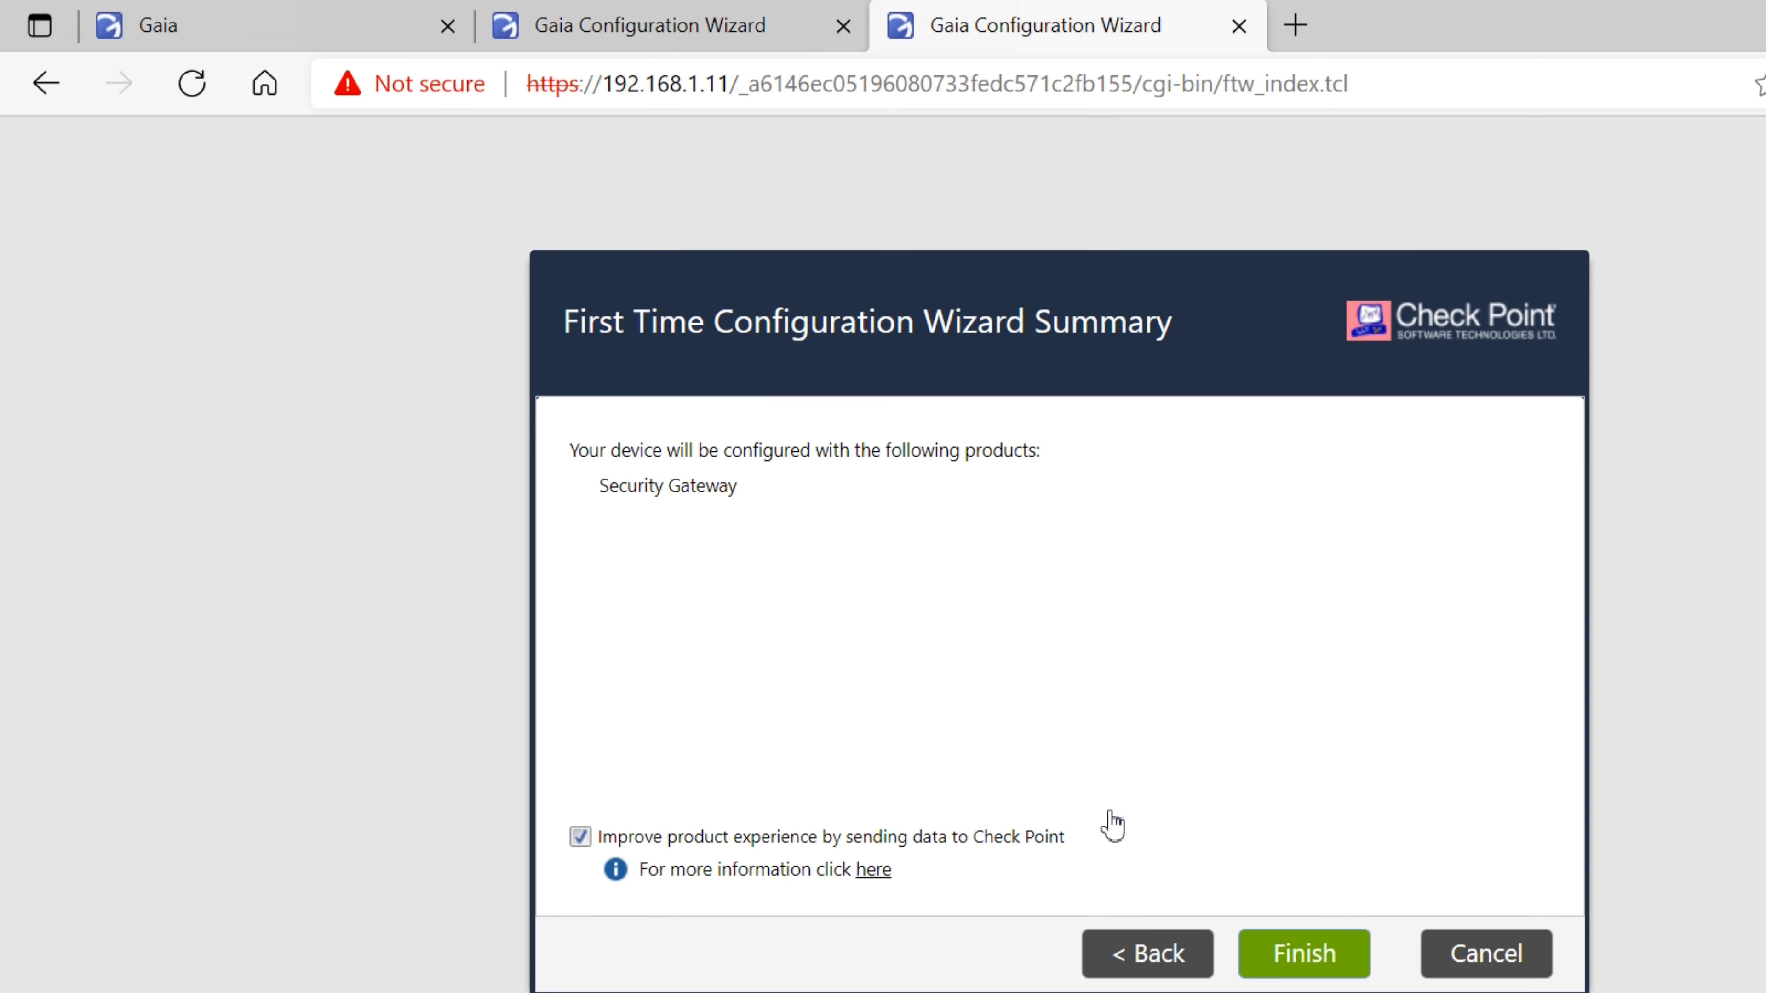
{"action": "key", "text": "Return"}
{"action": "key", "text": "Left"}
{"action": "key", "text": "Return"}
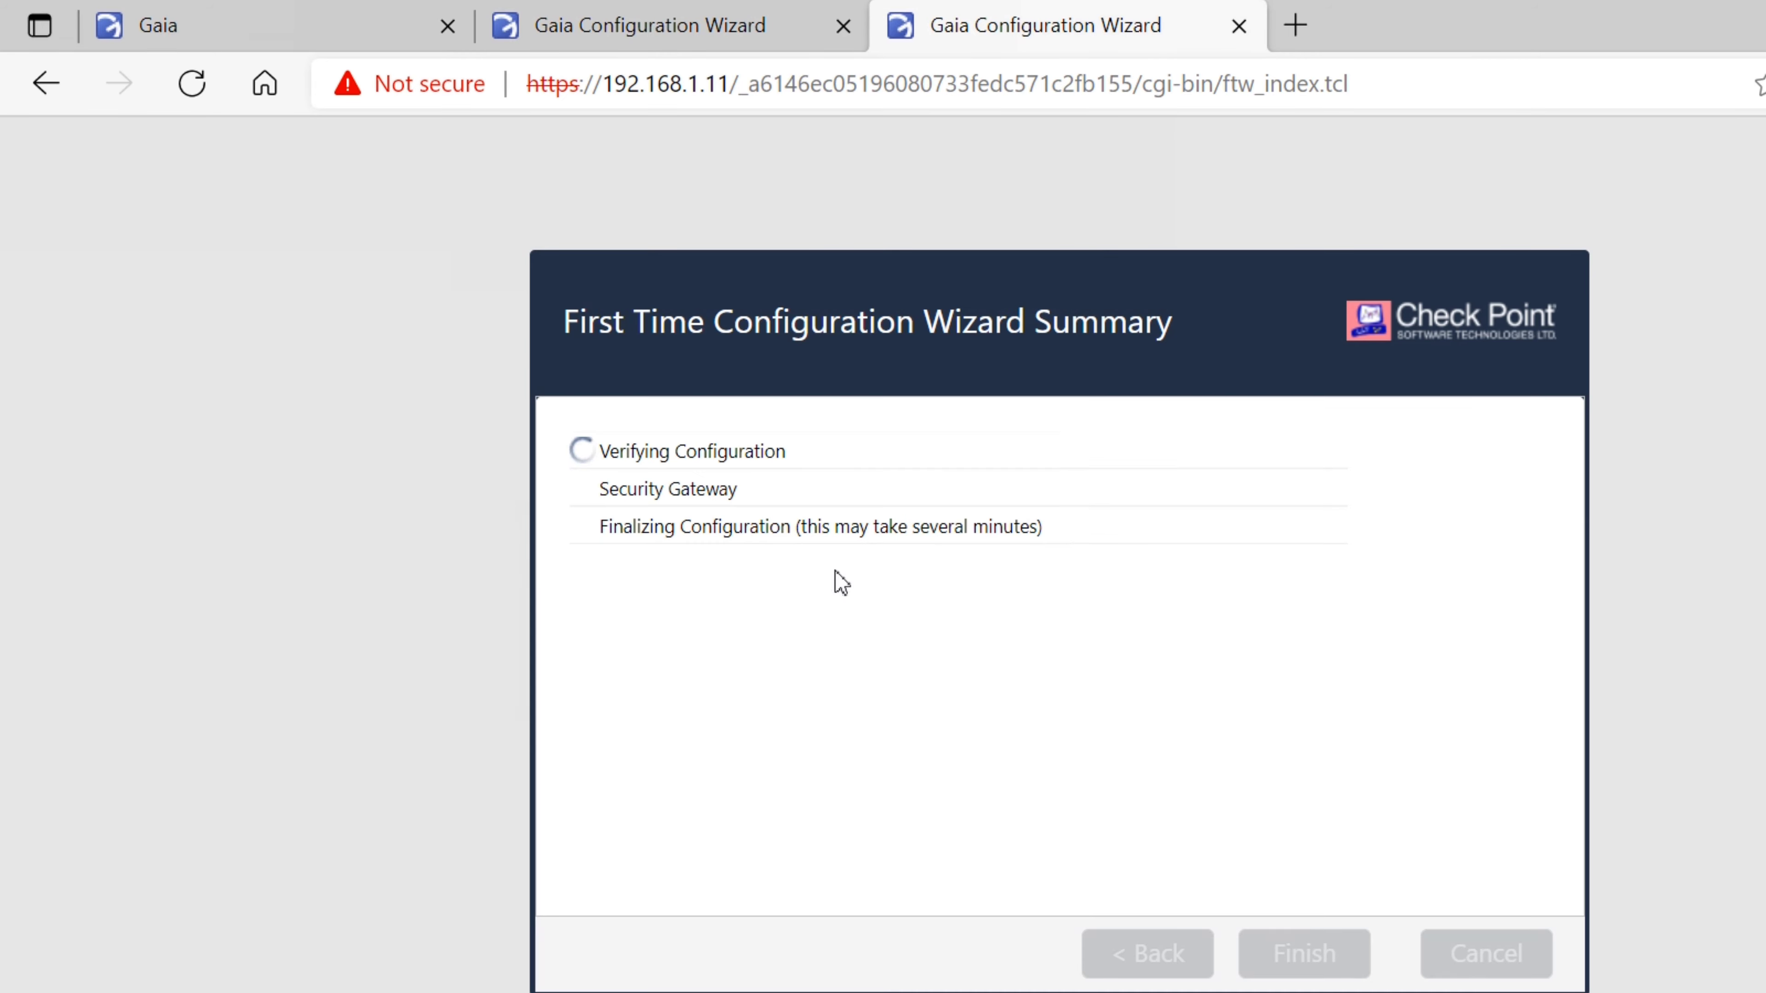
{"action": "left_click", "coordinate": [160, 26]}
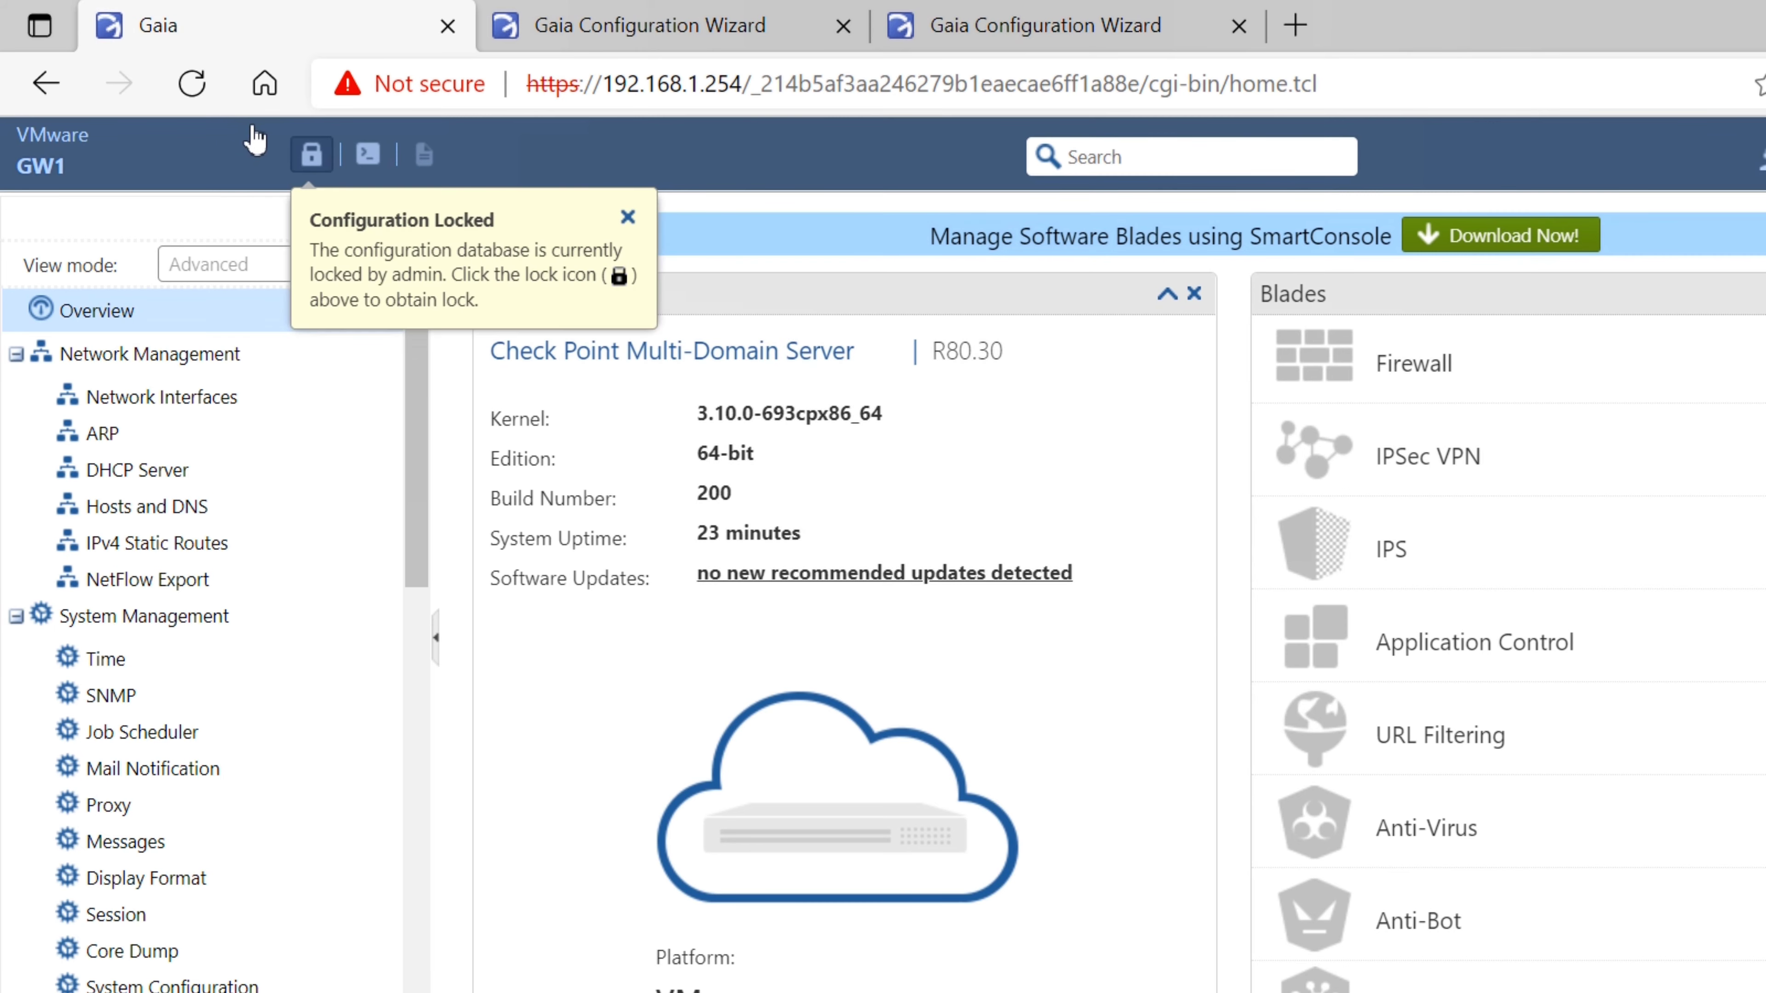
Take over the configuration lock on the MDS portal and switch to Basic view mode
{"action": "left_click", "coordinate": [311, 154]}
{"action": "left_click", "coordinate": [988, 688]}
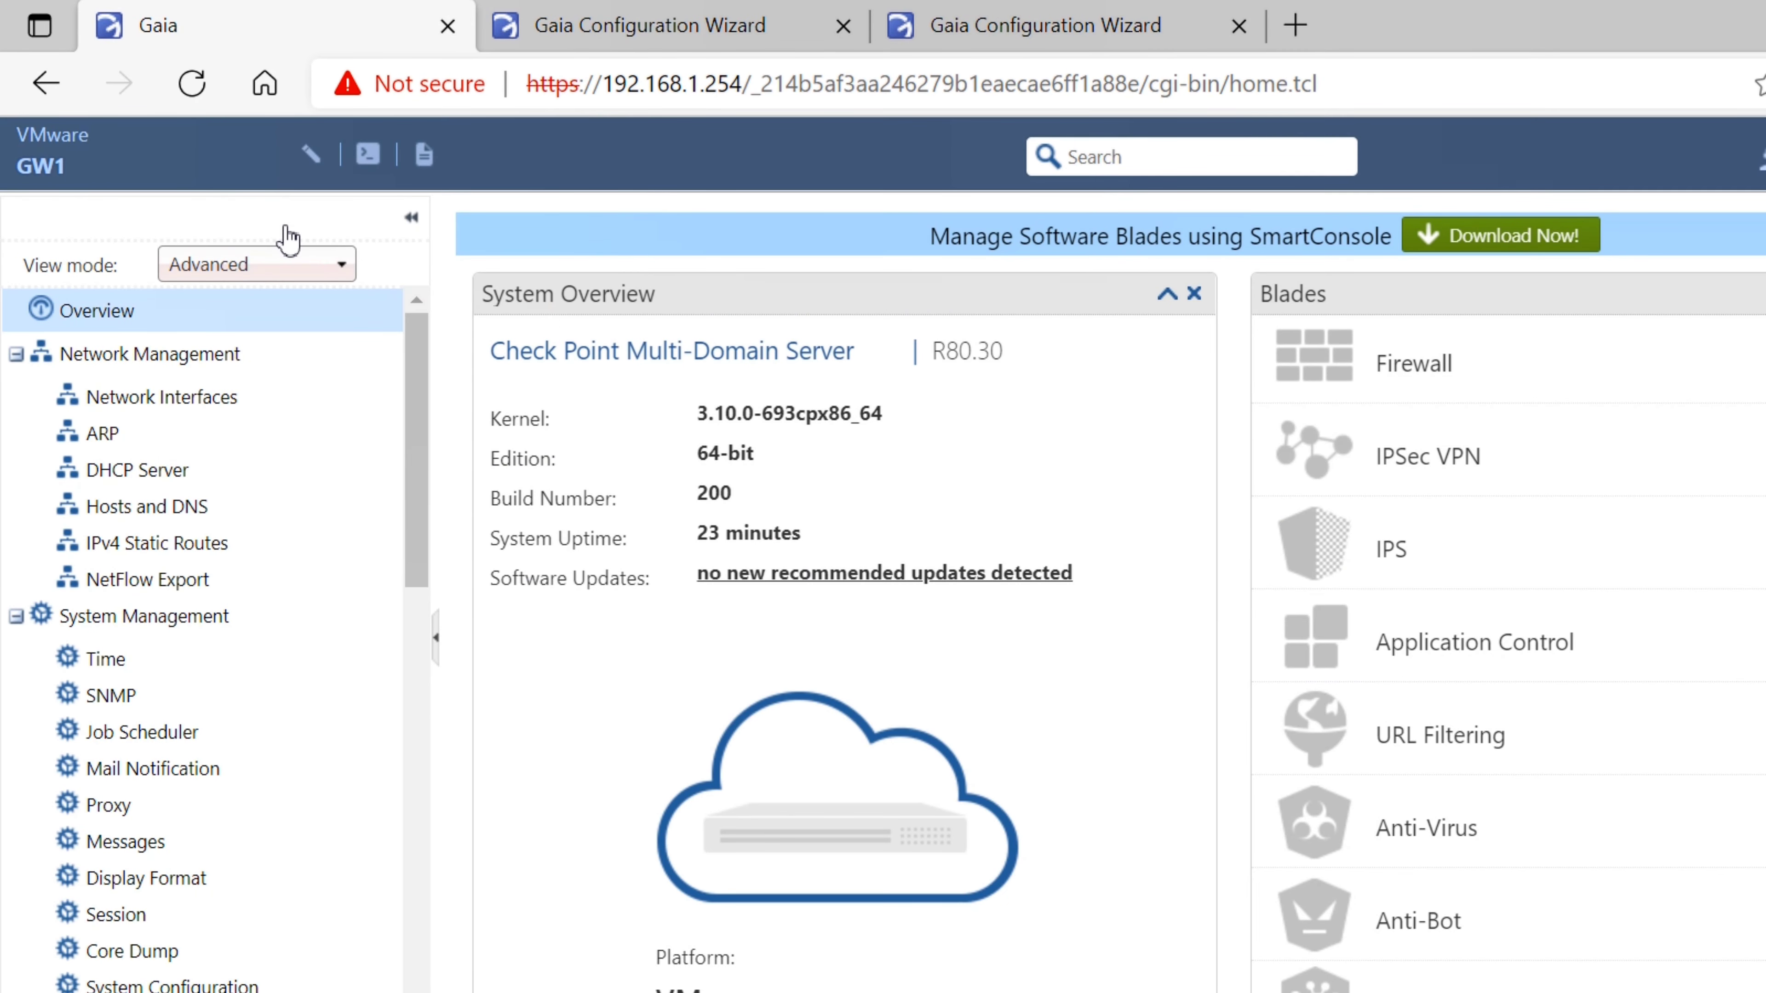
{"action": "left_click", "coordinate": [268, 266]}
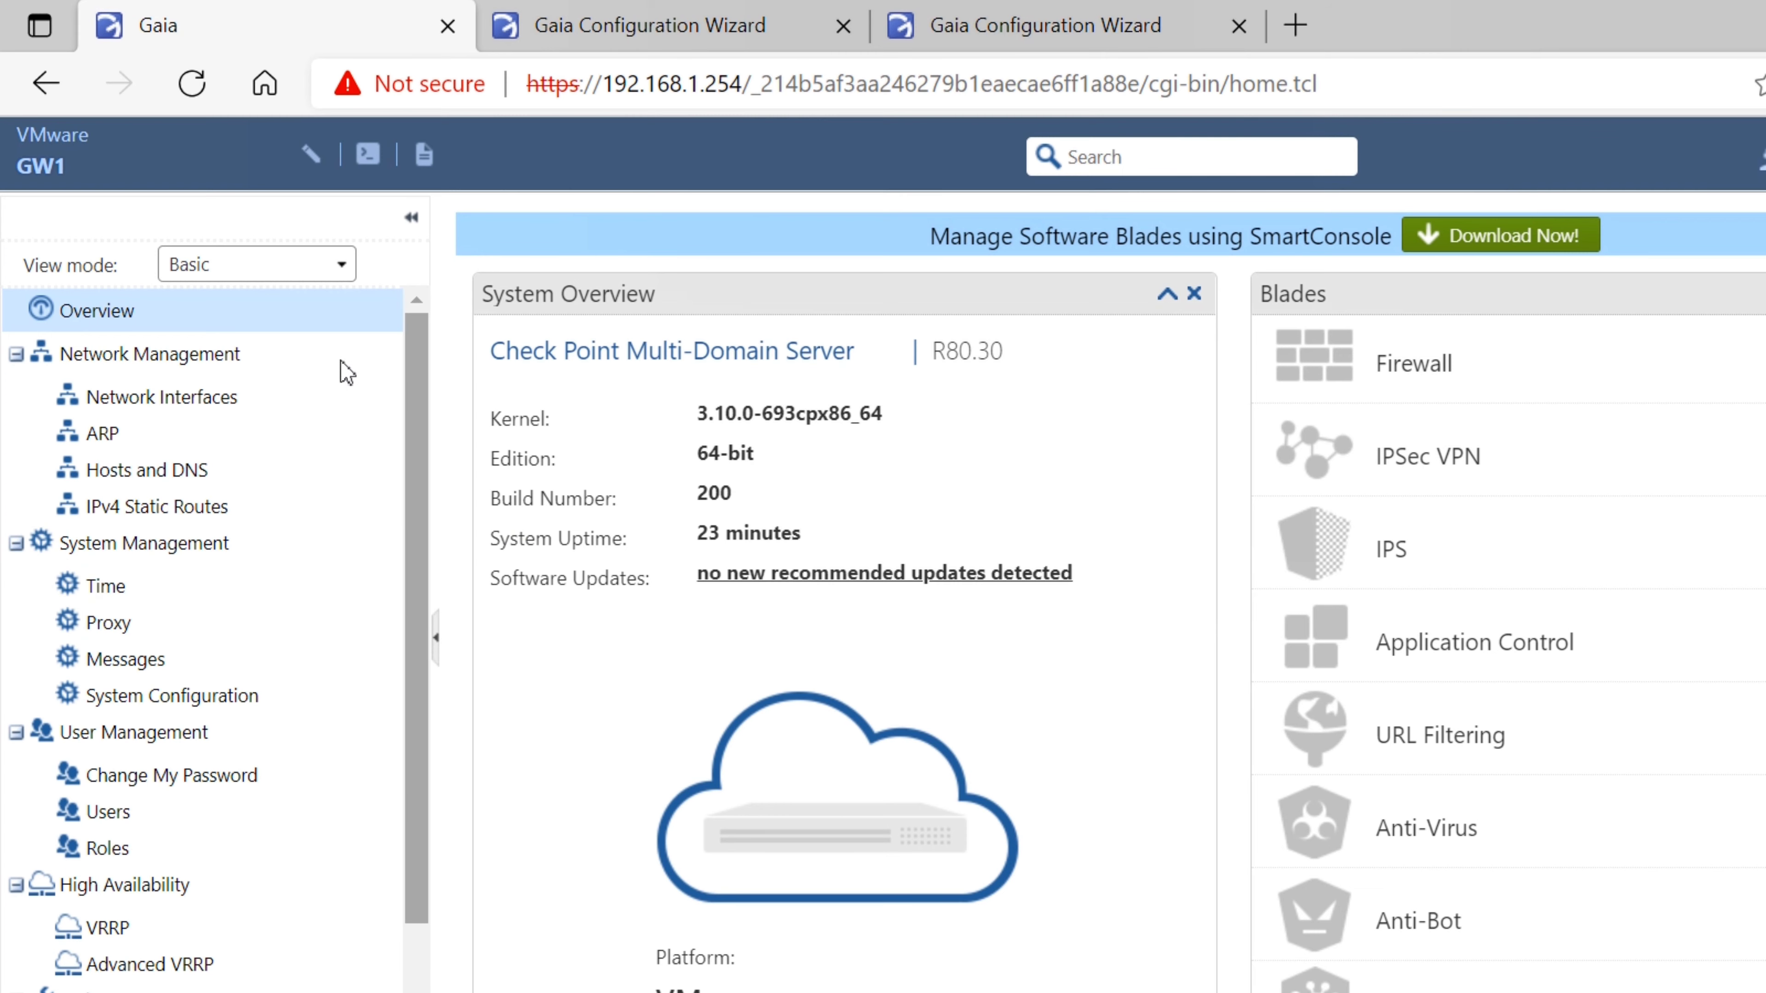
{"action": "scroll", "coordinate": [305, 586], "scroll_direction": "down", "scroll_amount": 2}
{"action": "scroll", "coordinate": [305, 586], "scroll_direction": "up", "scroll_amount": 3}
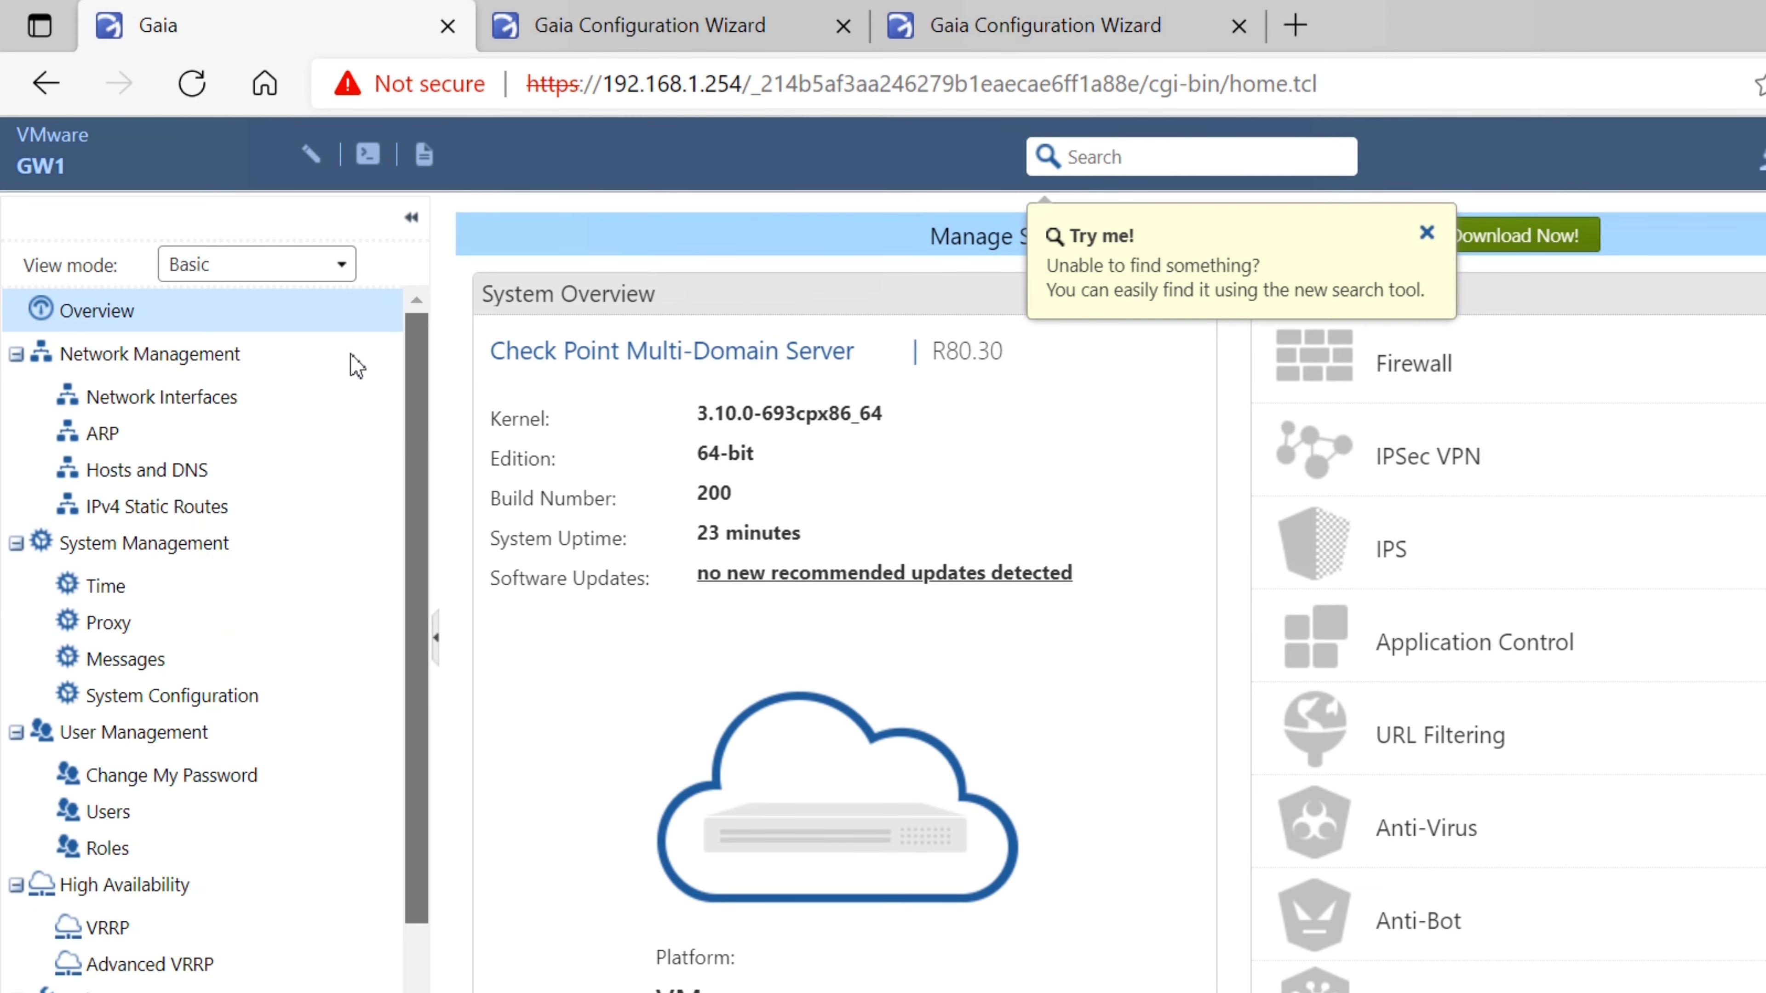
{"action": "left_click", "coordinate": [232, 263]}
{"action": "left_click", "coordinate": [236, 304]}
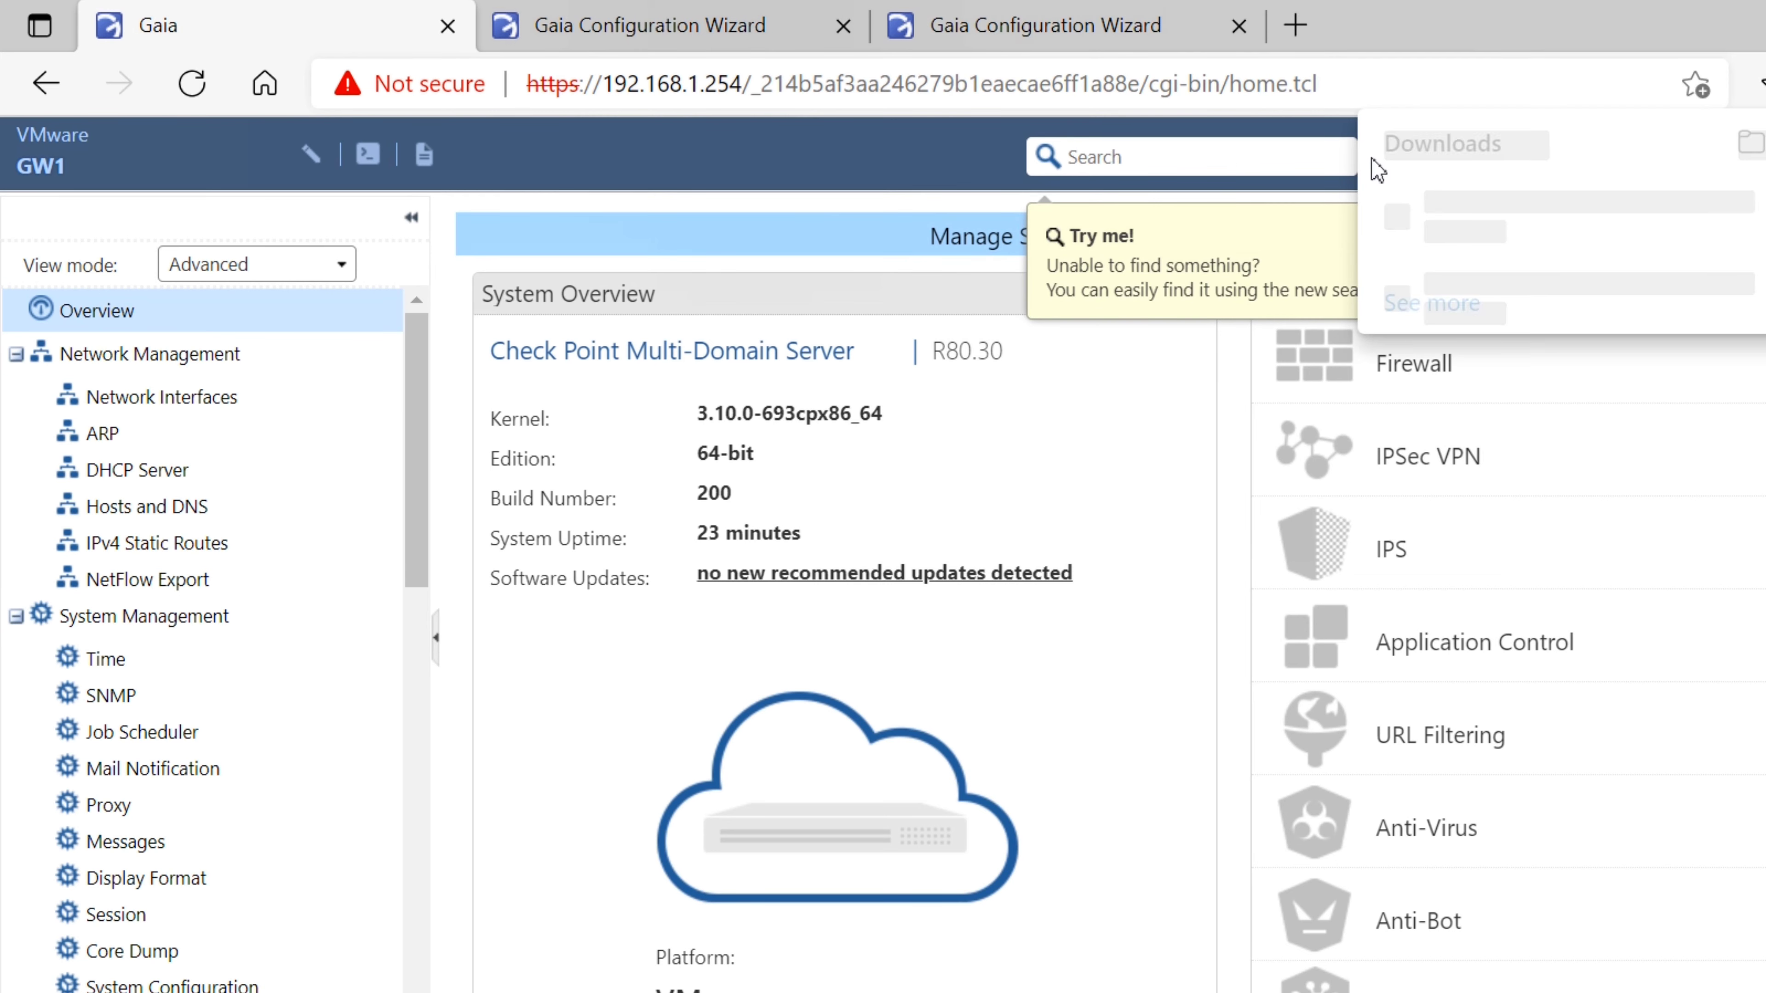
Check the SmartConsole.exe download, browse the navigation tree, then open the 192.168.1.10 wizard
{"action": "left_click", "coordinate": [1518, 185]}
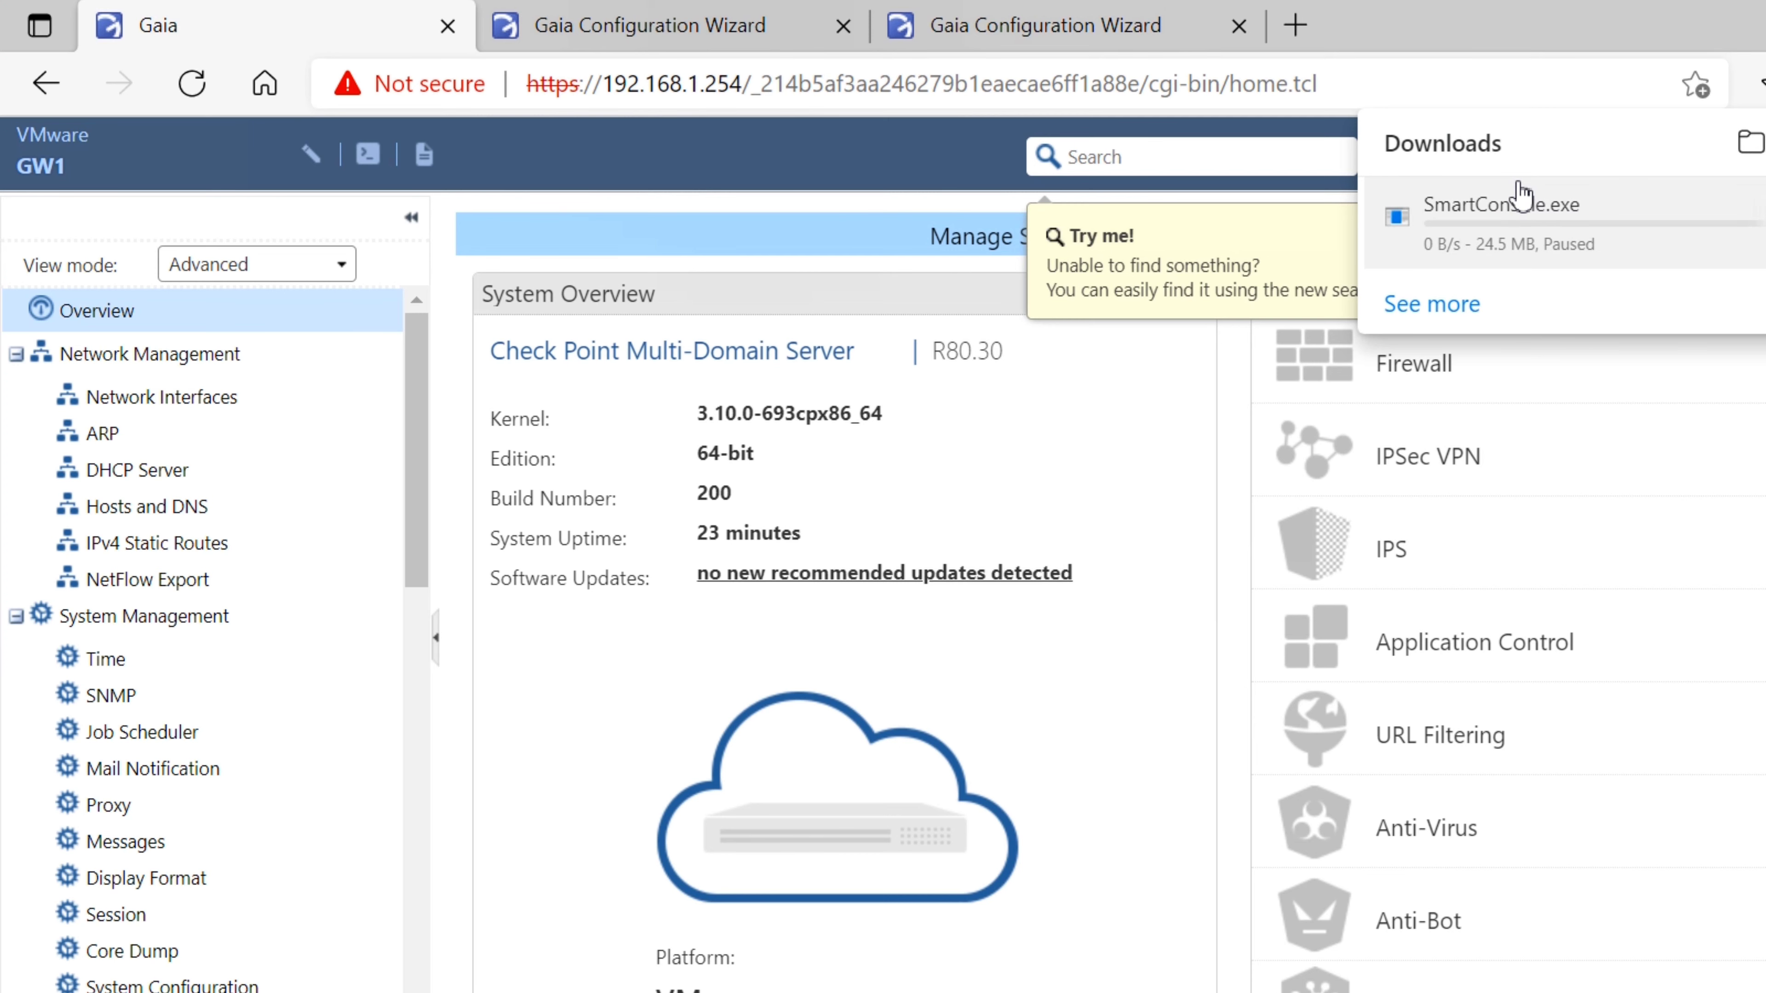
{"action": "left_click", "coordinate": [793, 131]}
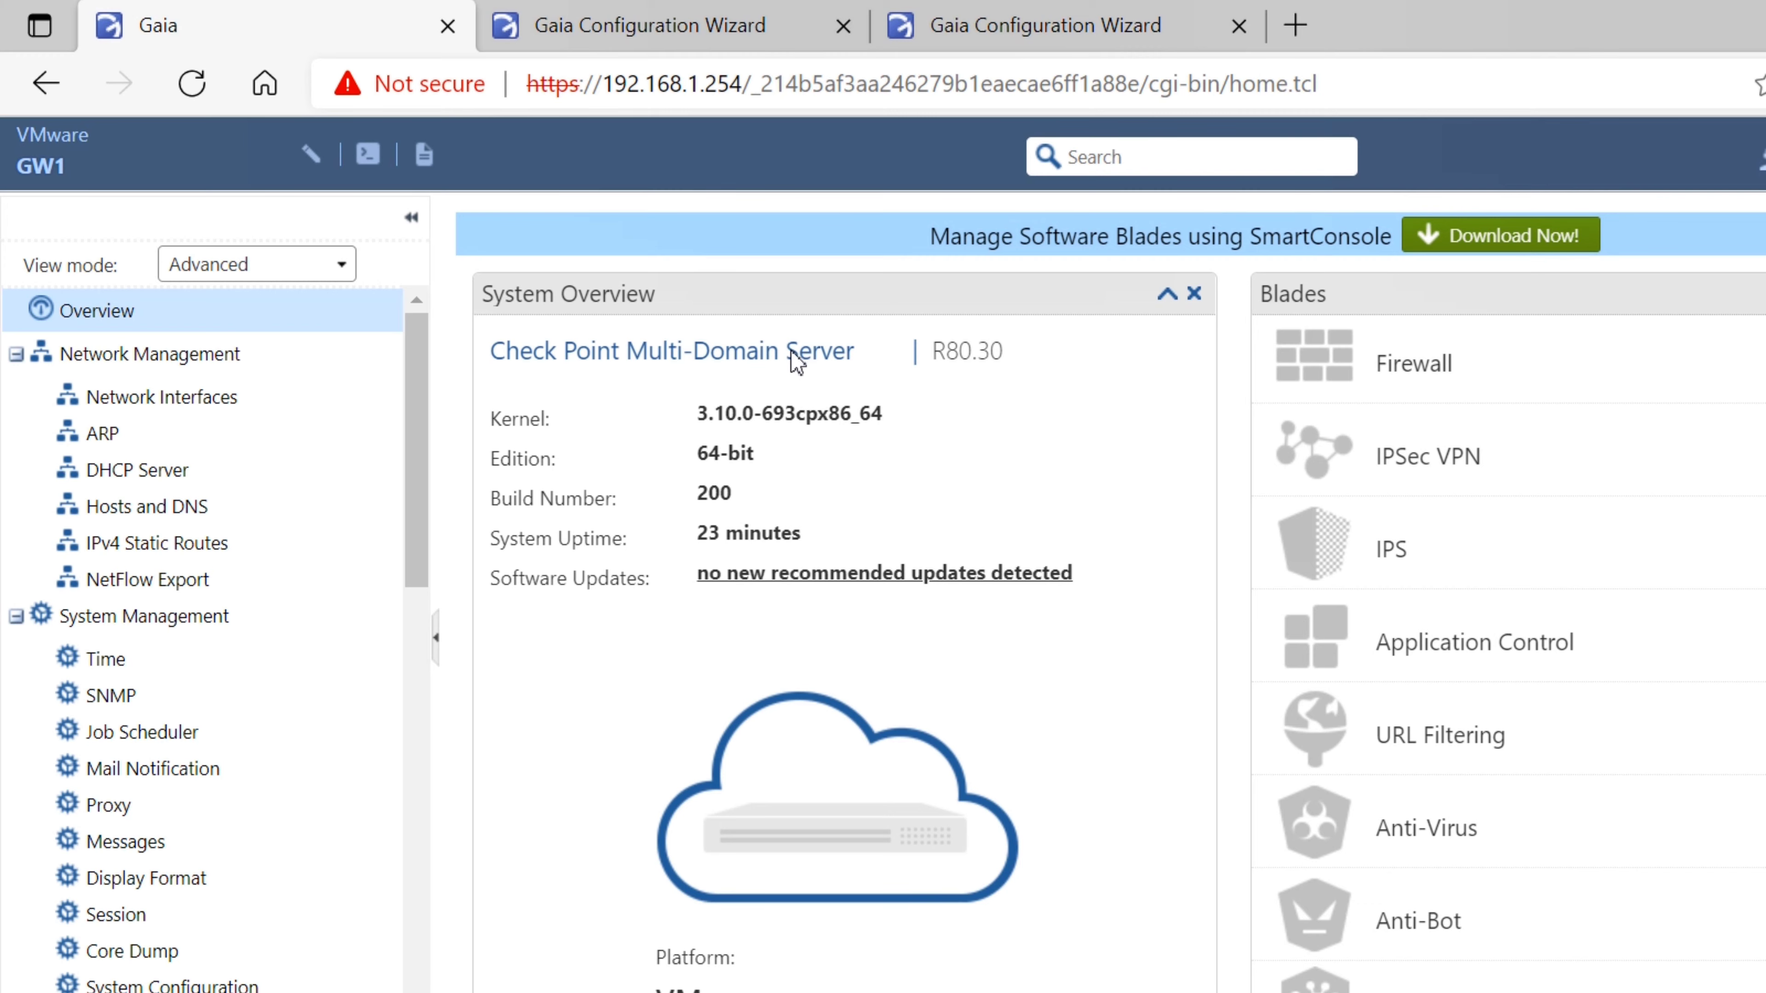
{"action": "scroll", "coordinate": [348, 418], "scroll_direction": "down", "scroll_amount": 9}
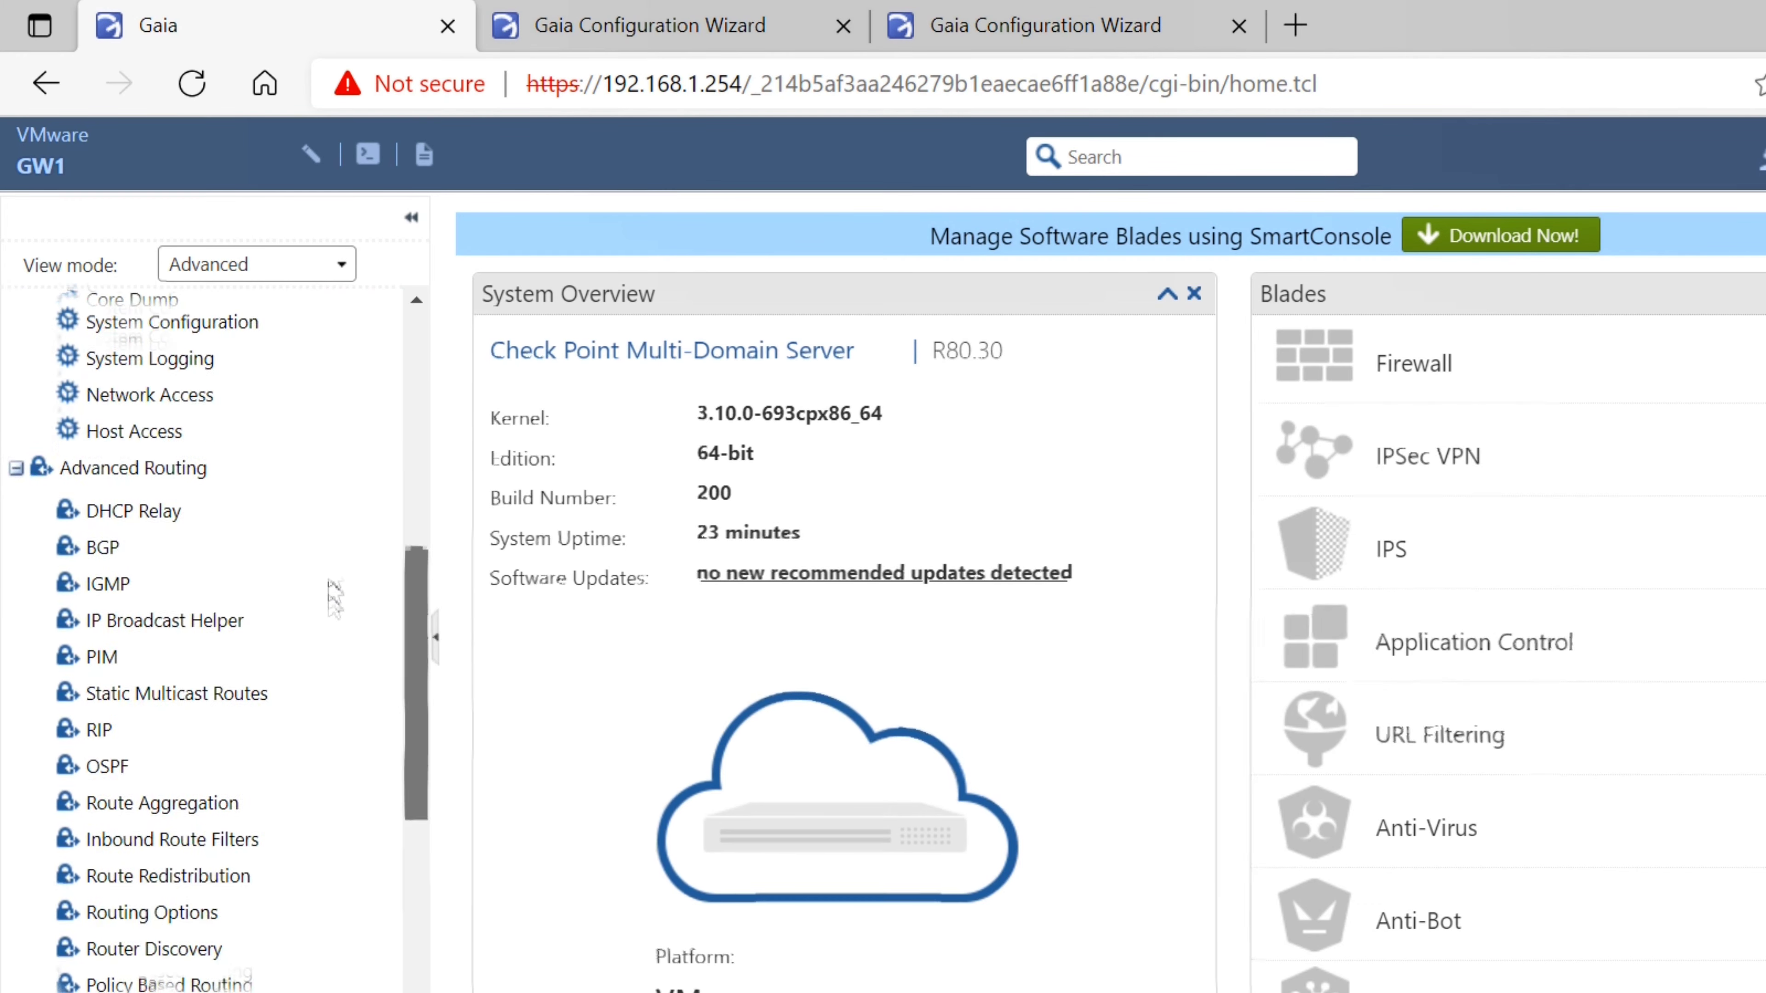
{"action": "scroll", "coordinate": [334, 598], "scroll_direction": "down", "scroll_amount": 10}
{"action": "scroll", "coordinate": [342, 805], "scroll_direction": "up", "scroll_amount": 20}
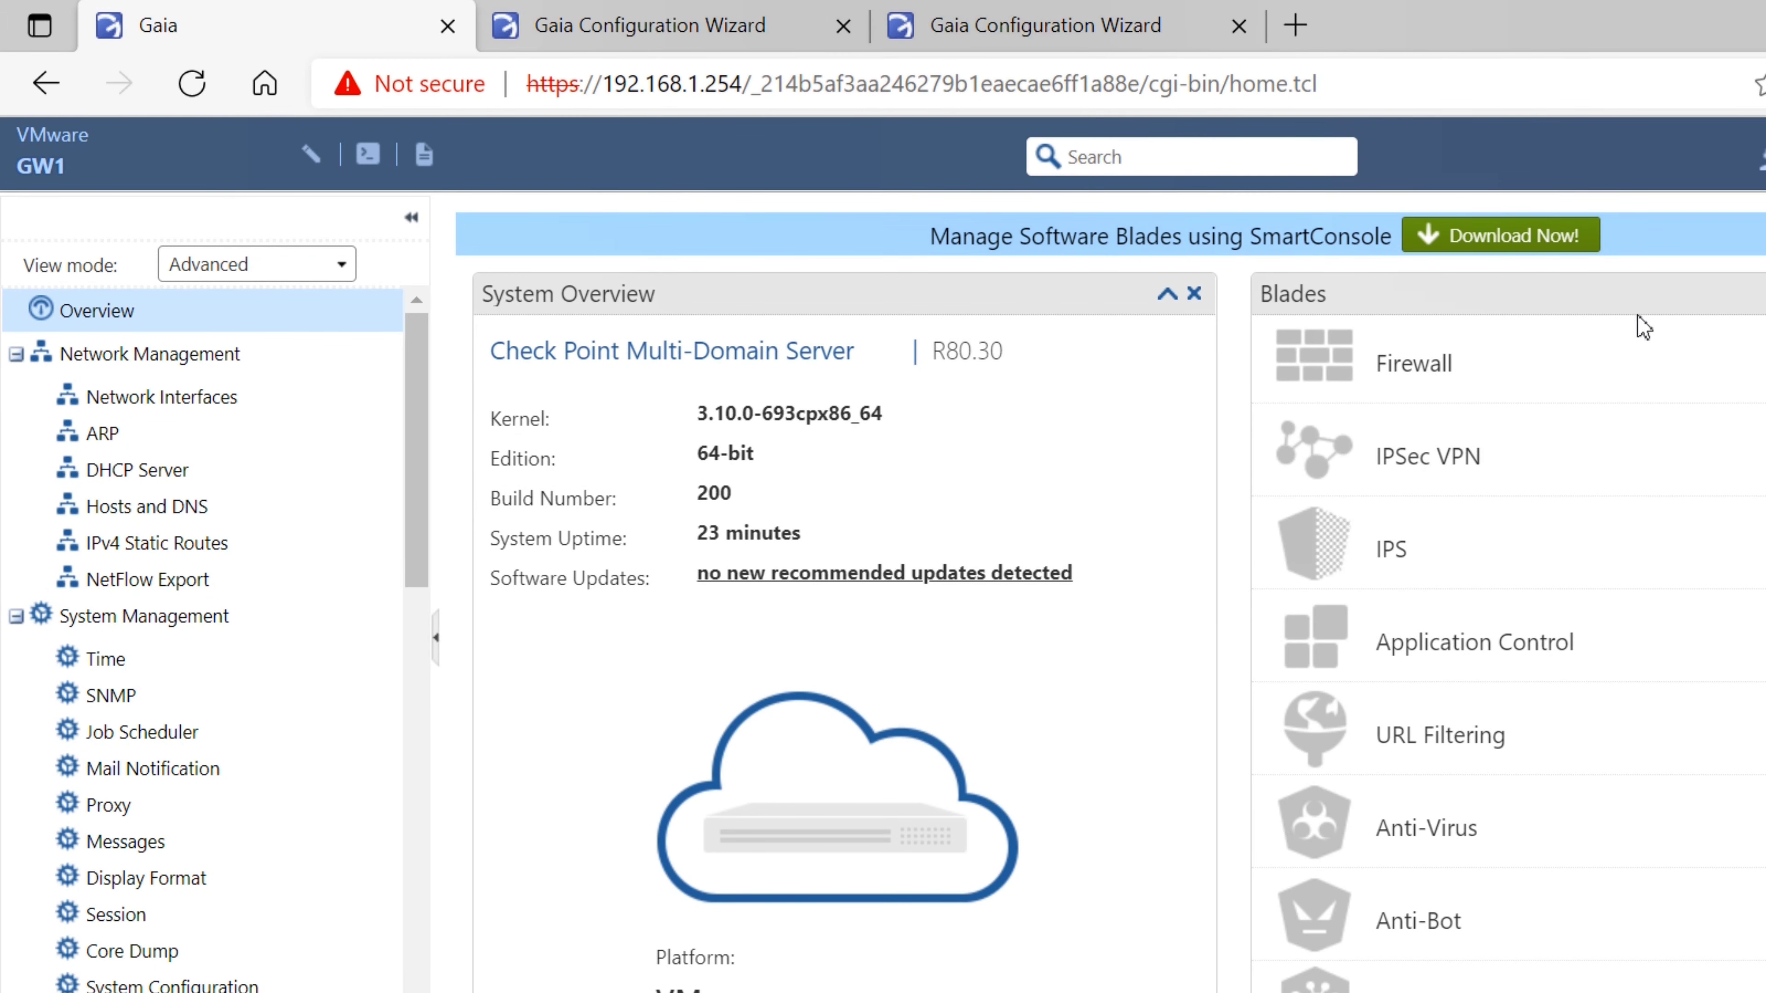
{"action": "scroll", "coordinate": [1644, 327], "scroll_direction": "down", "scroll_amount": 8}
{"action": "scroll", "coordinate": [1757, 477], "scroll_direction": "up", "scroll_amount": 8}
{"action": "left_click", "coordinate": [486, 25]}
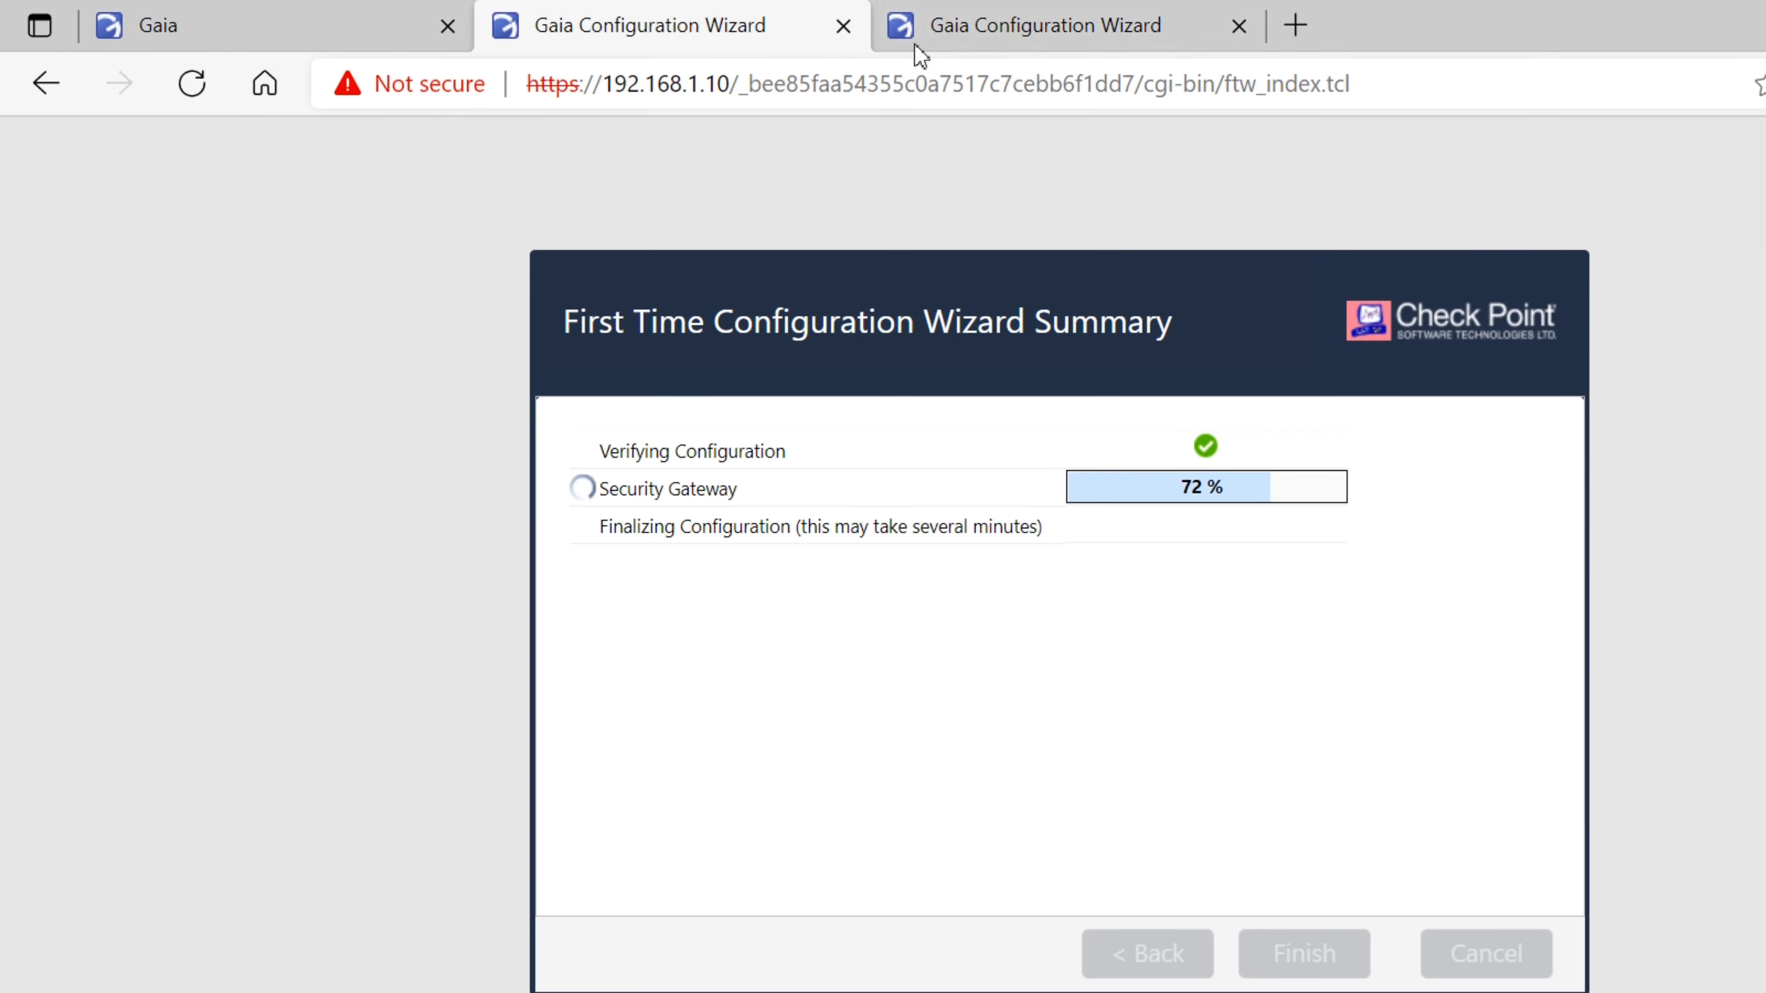
Restart 192.168.1.10 to finish setup, check the 192.168.1.11 wizard, and bring SmartConsole login into view
{"action": "left_click", "coordinate": [899, 30]}
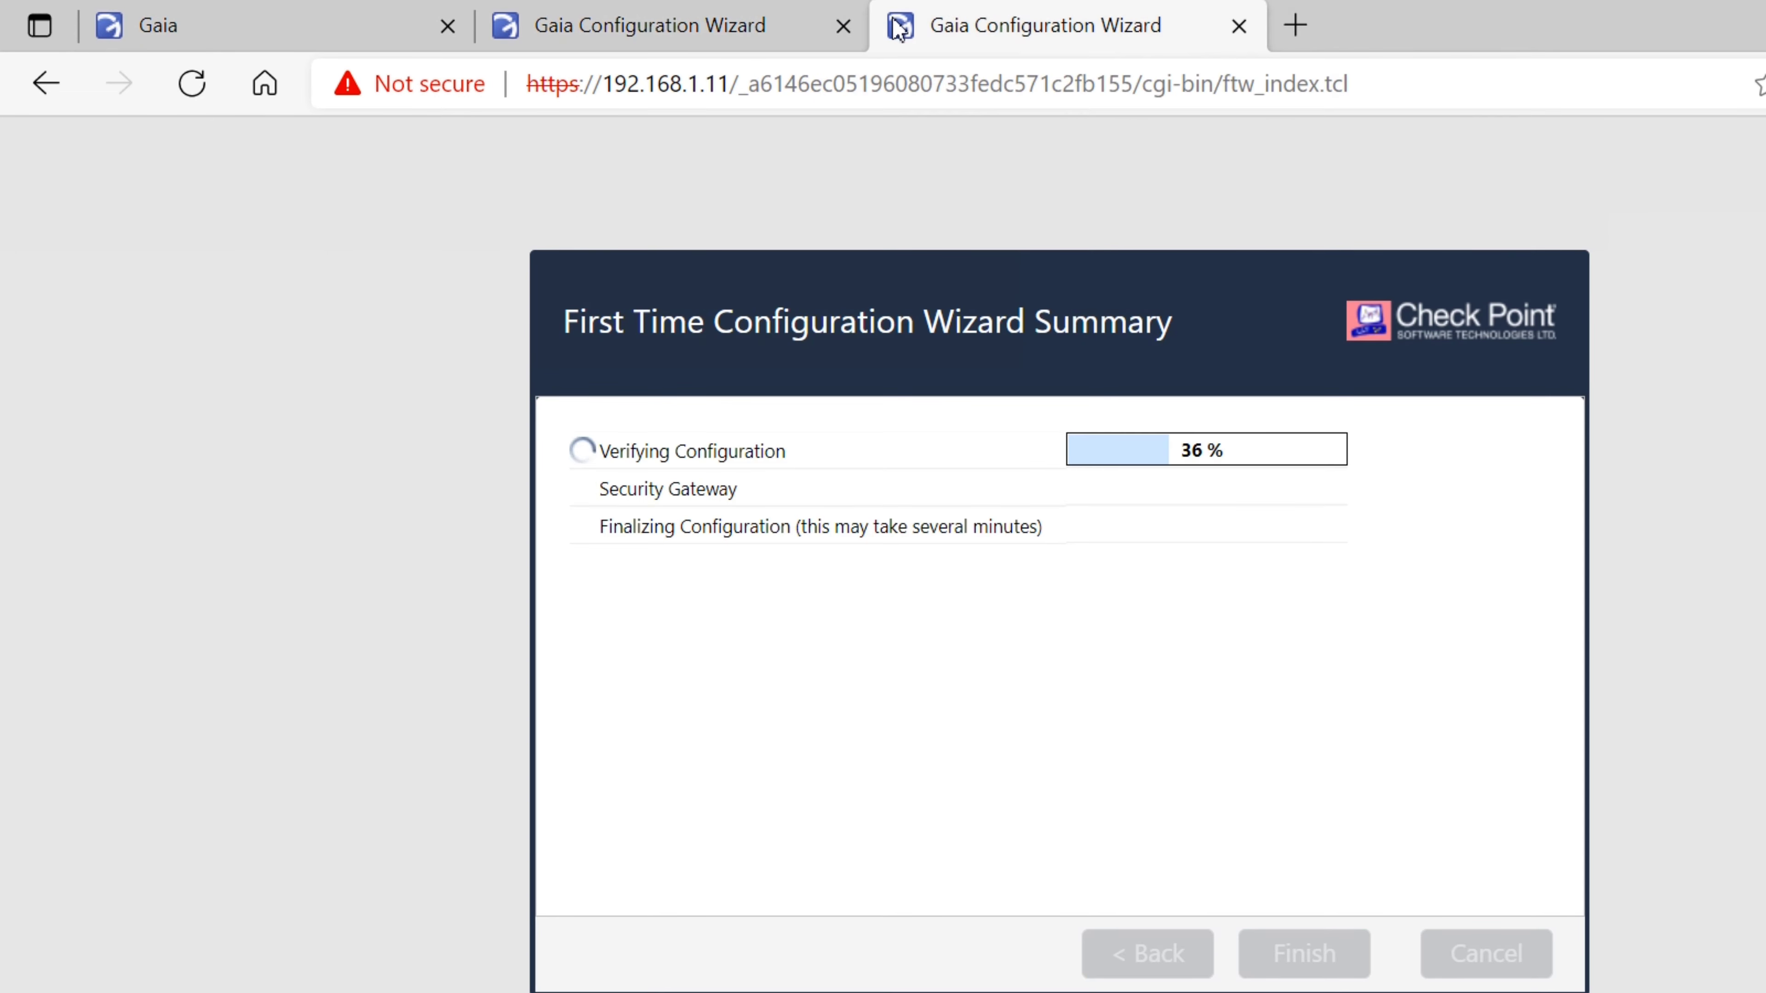
{"action": "left_click", "coordinate": [558, 35]}
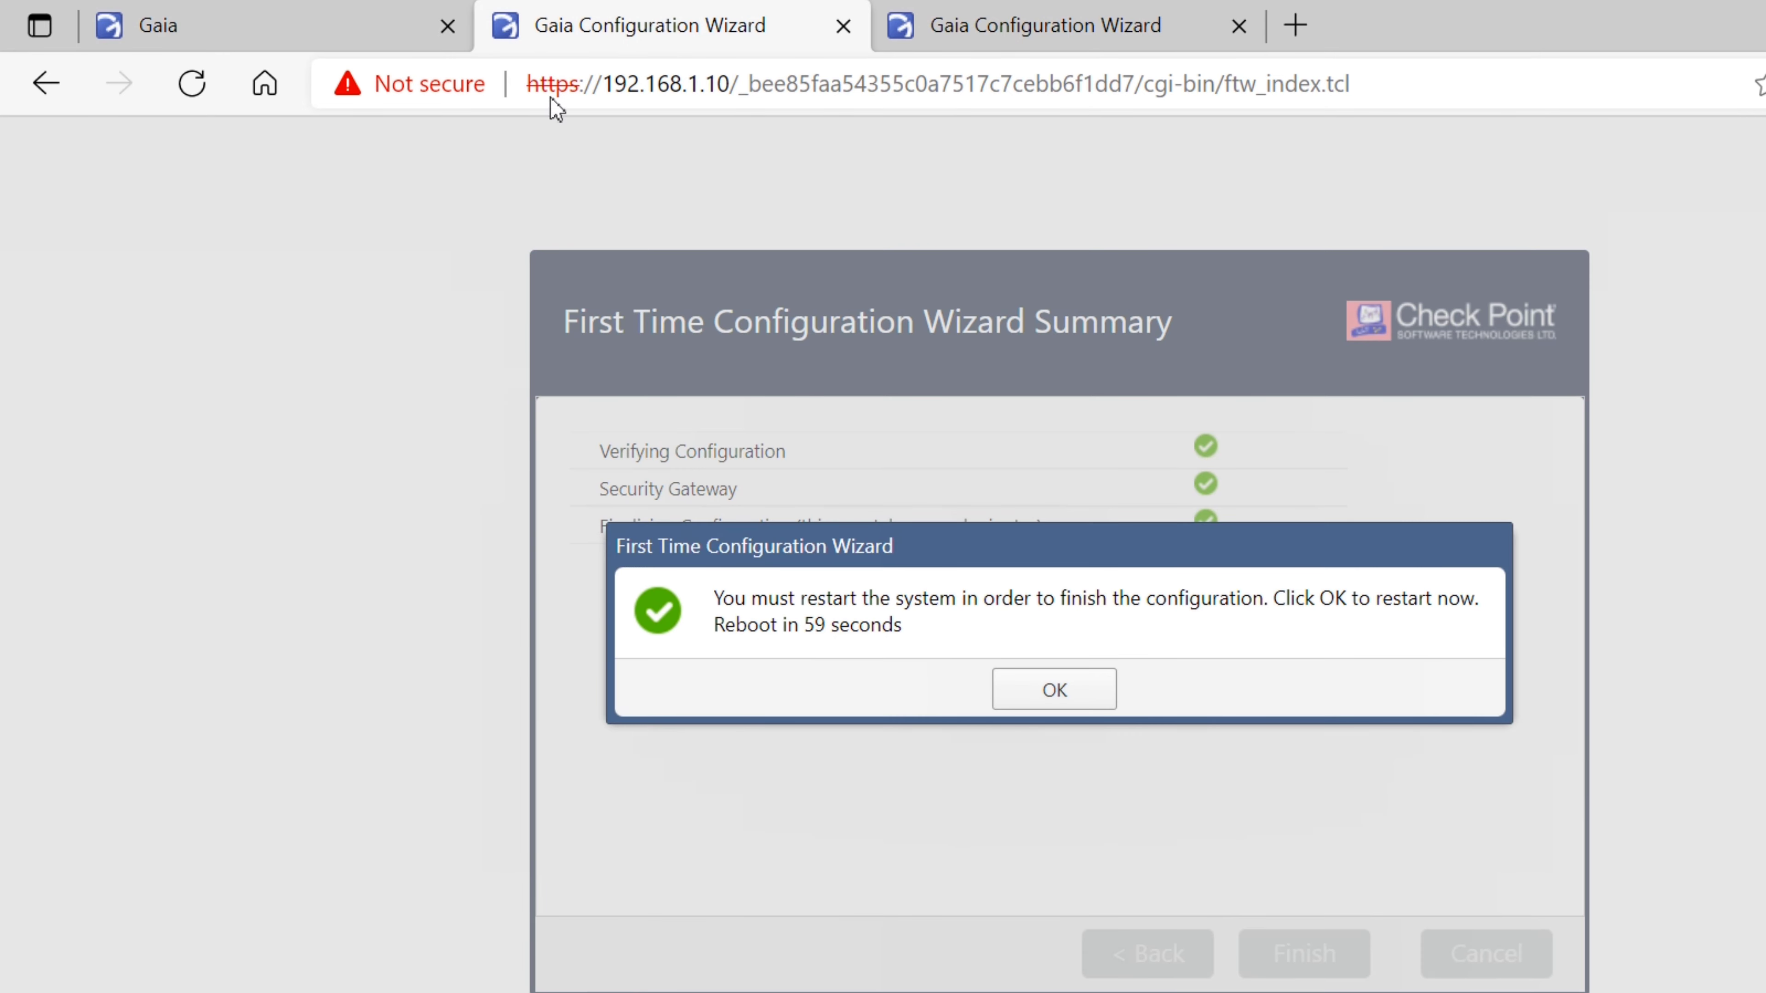
{"action": "left_click", "coordinate": [1041, 686]}
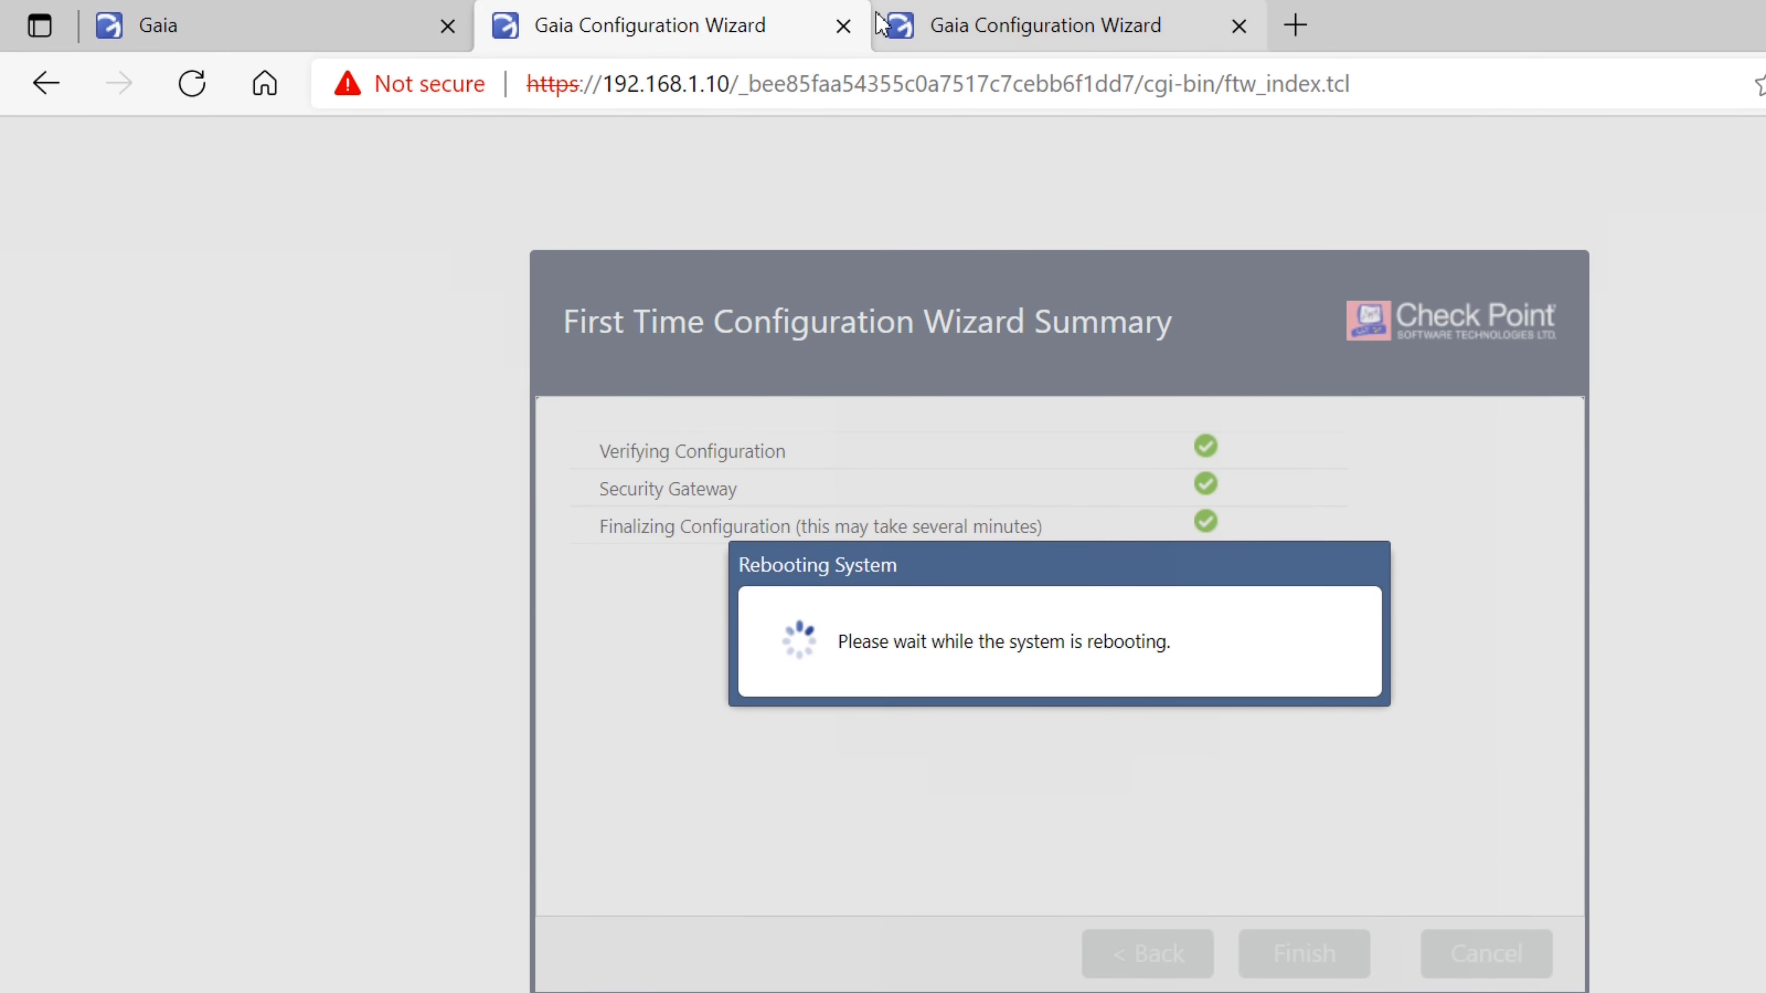
{"action": "left_click", "coordinate": [885, 26]}
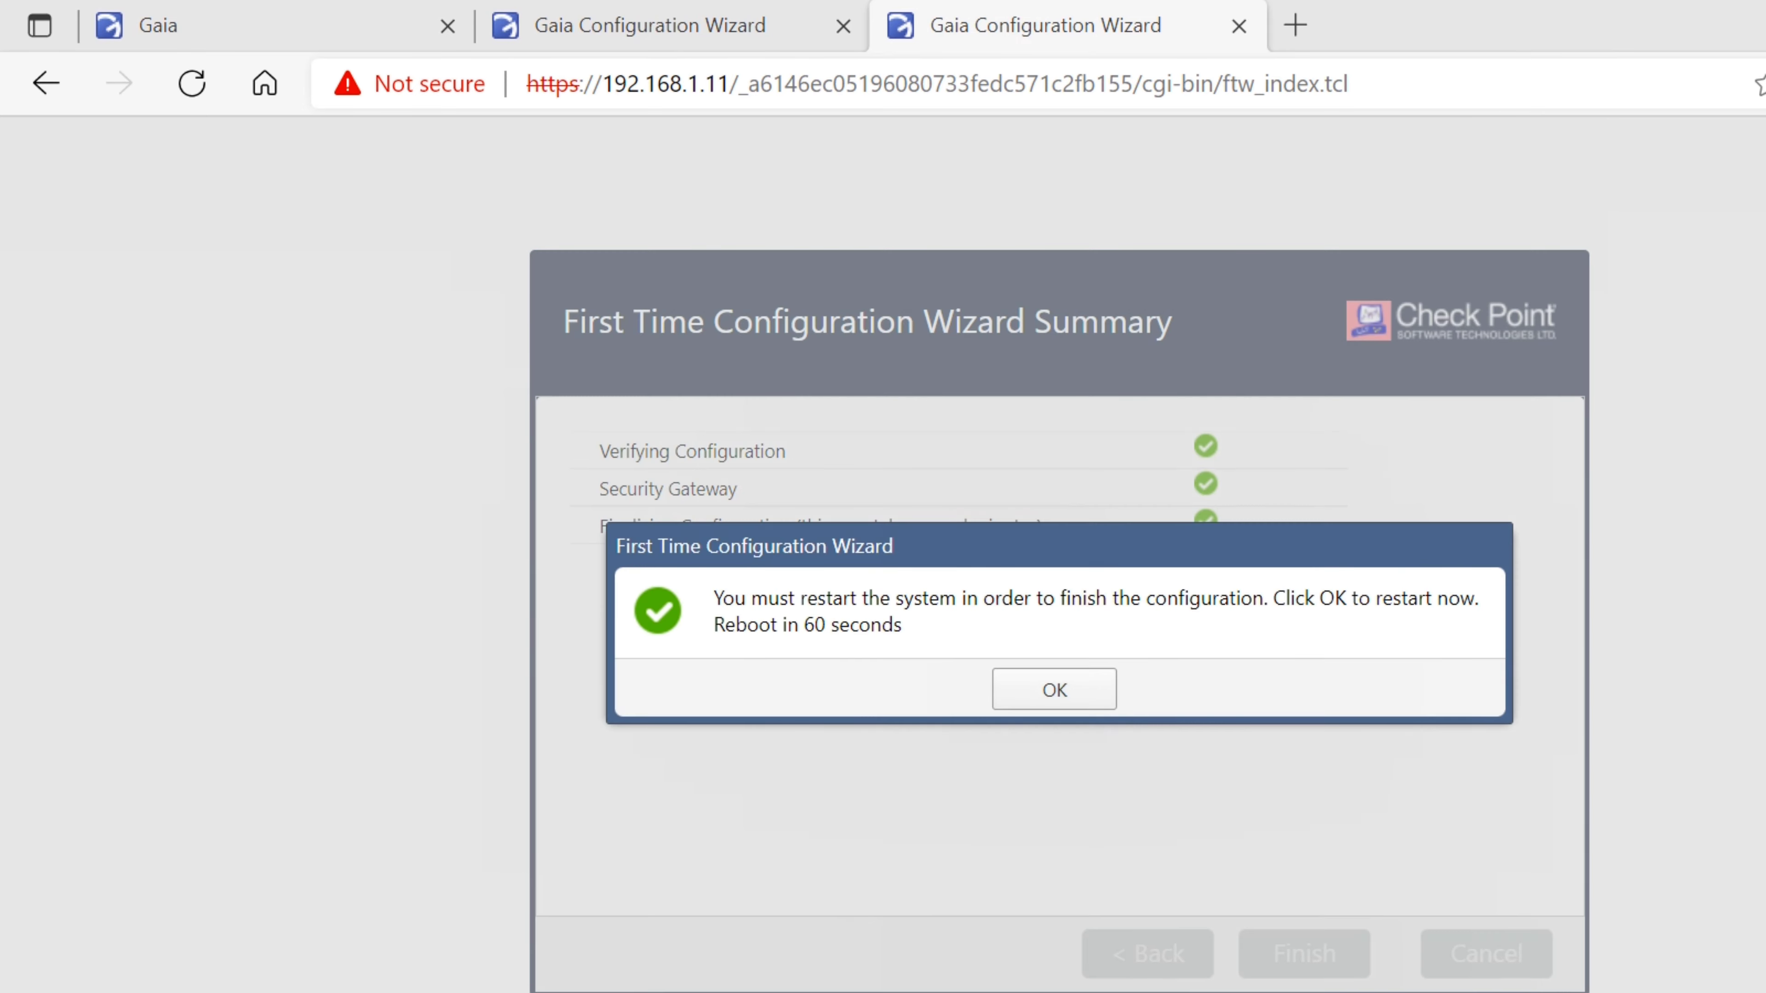
{"action": "left_click_drag", "start_coordinate": [0, 421], "coordinate": [900, 237]}
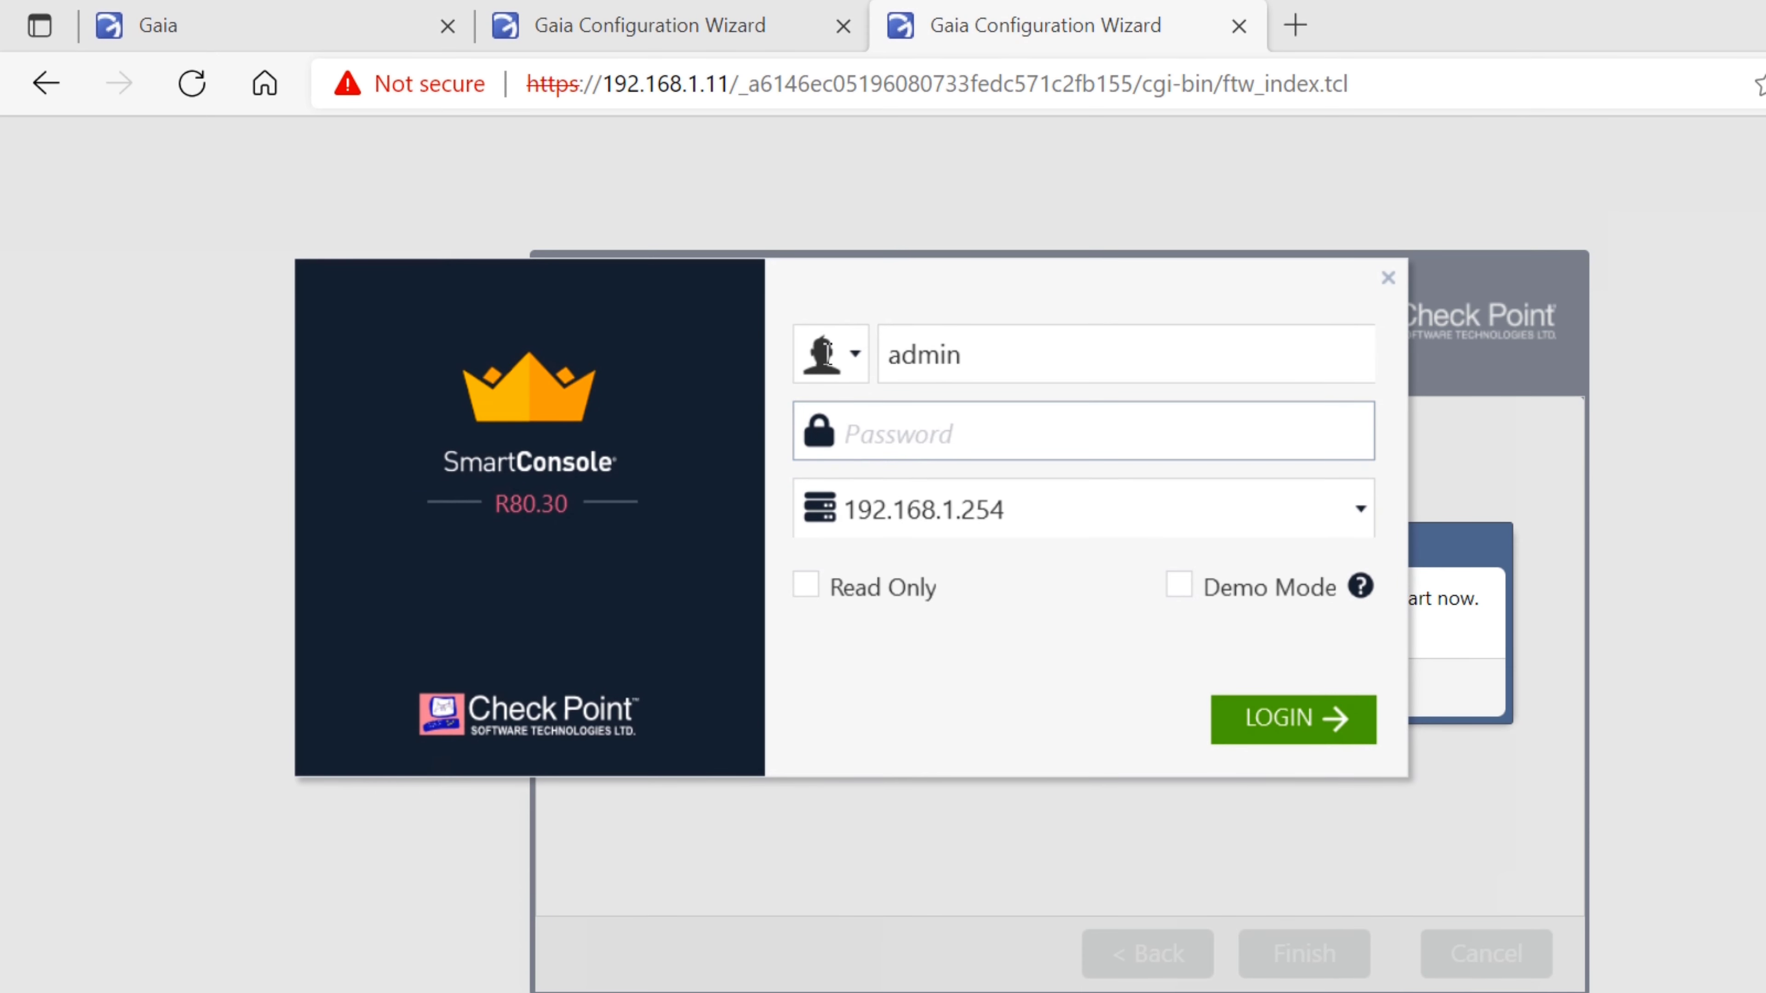
Attempt the administrator login to 192.168.1.254, accepting the fingerprint, then switch to VMware after it fails
{"action": "type", "text": "********"}
{"action": "key", "text": "Return"}
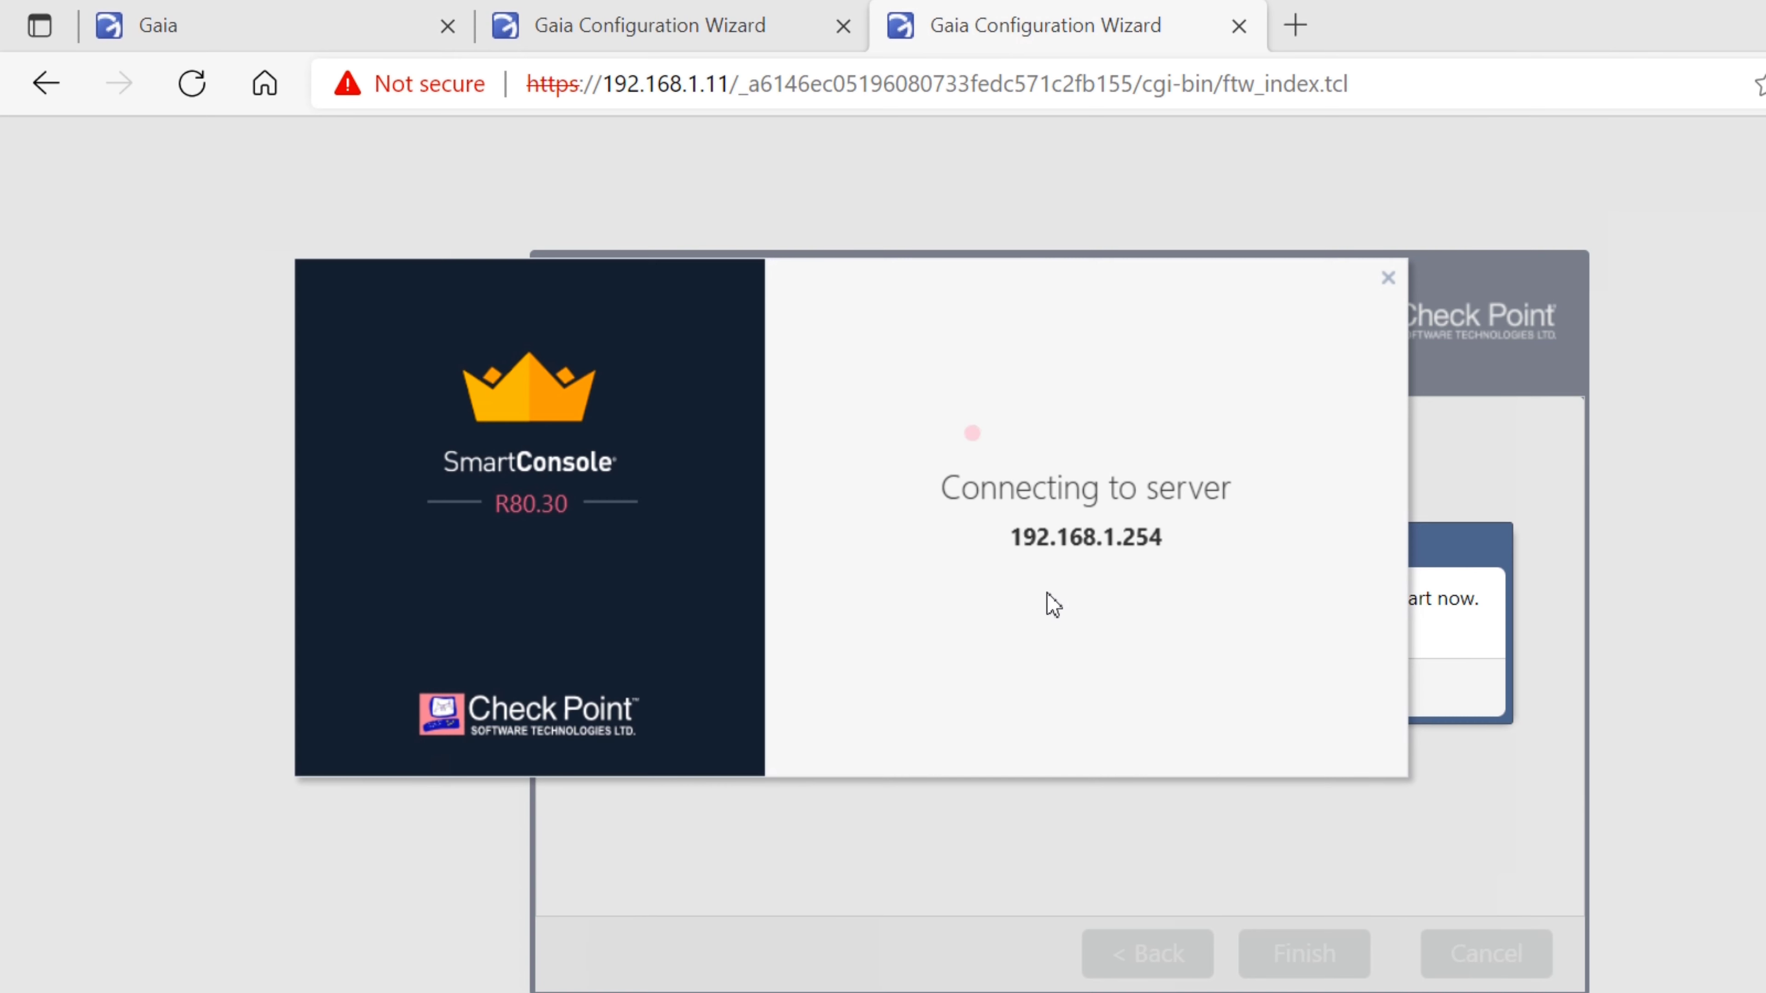
{"action": "key", "text": "Return"}
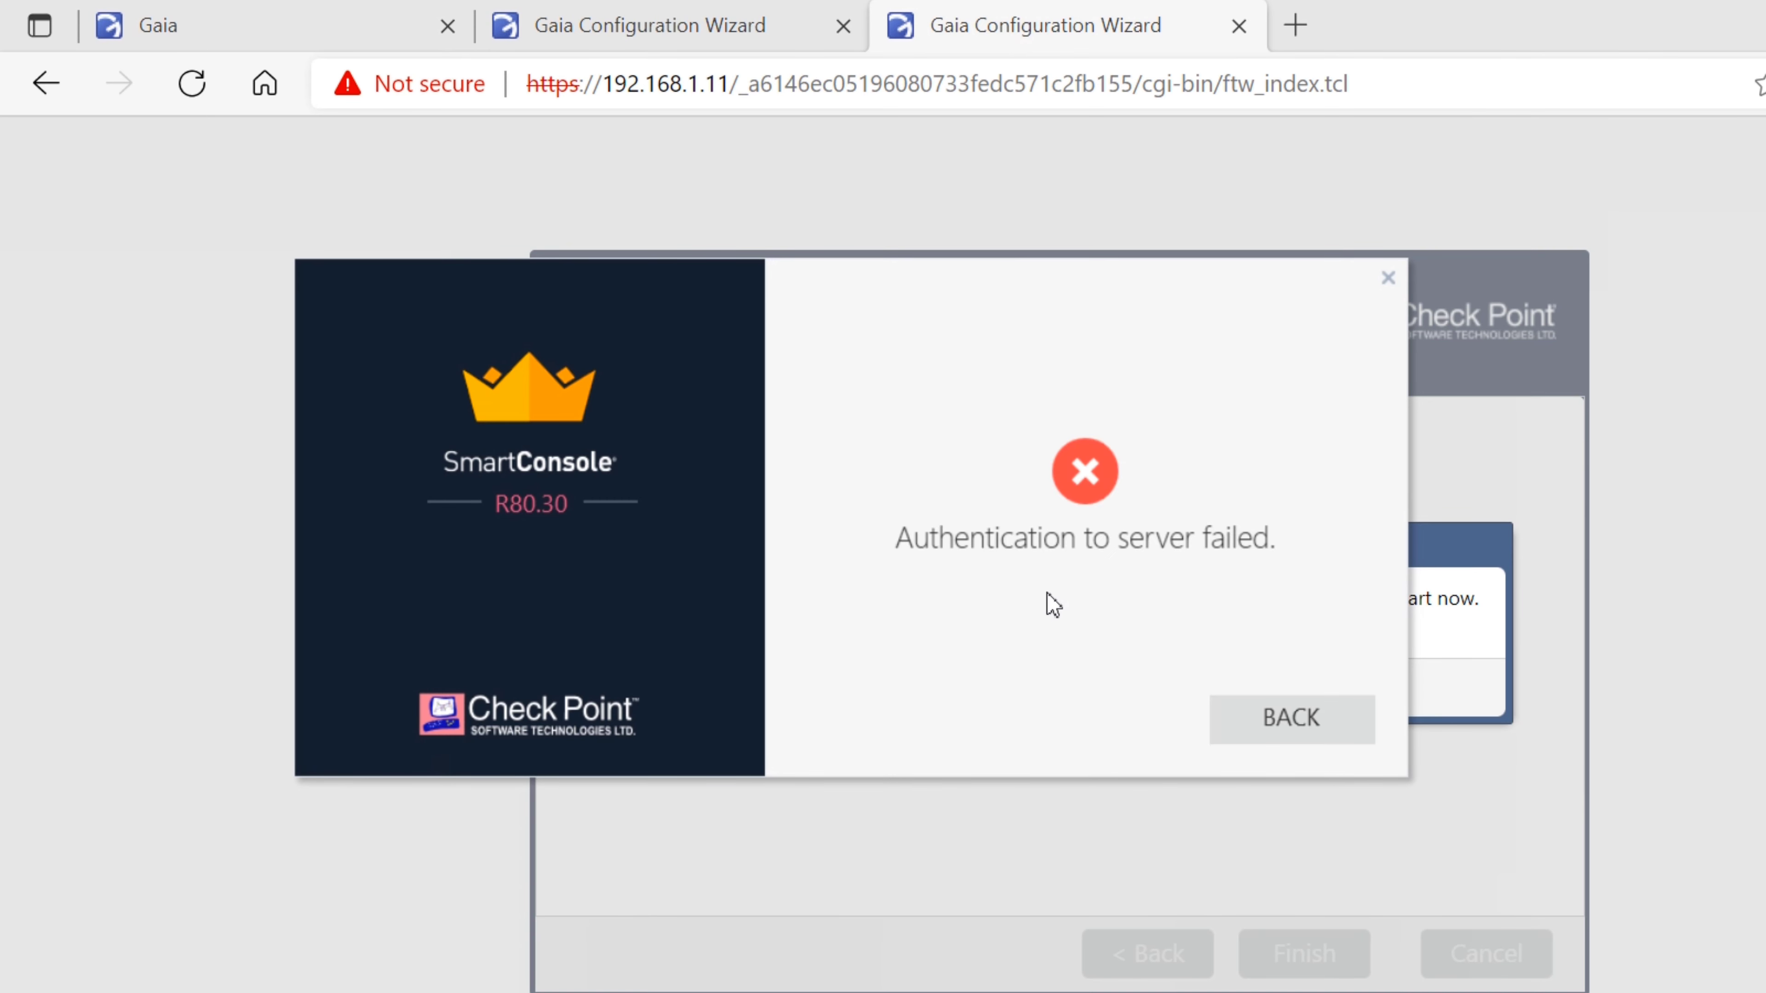
{"action": "key", "text": "Return"}
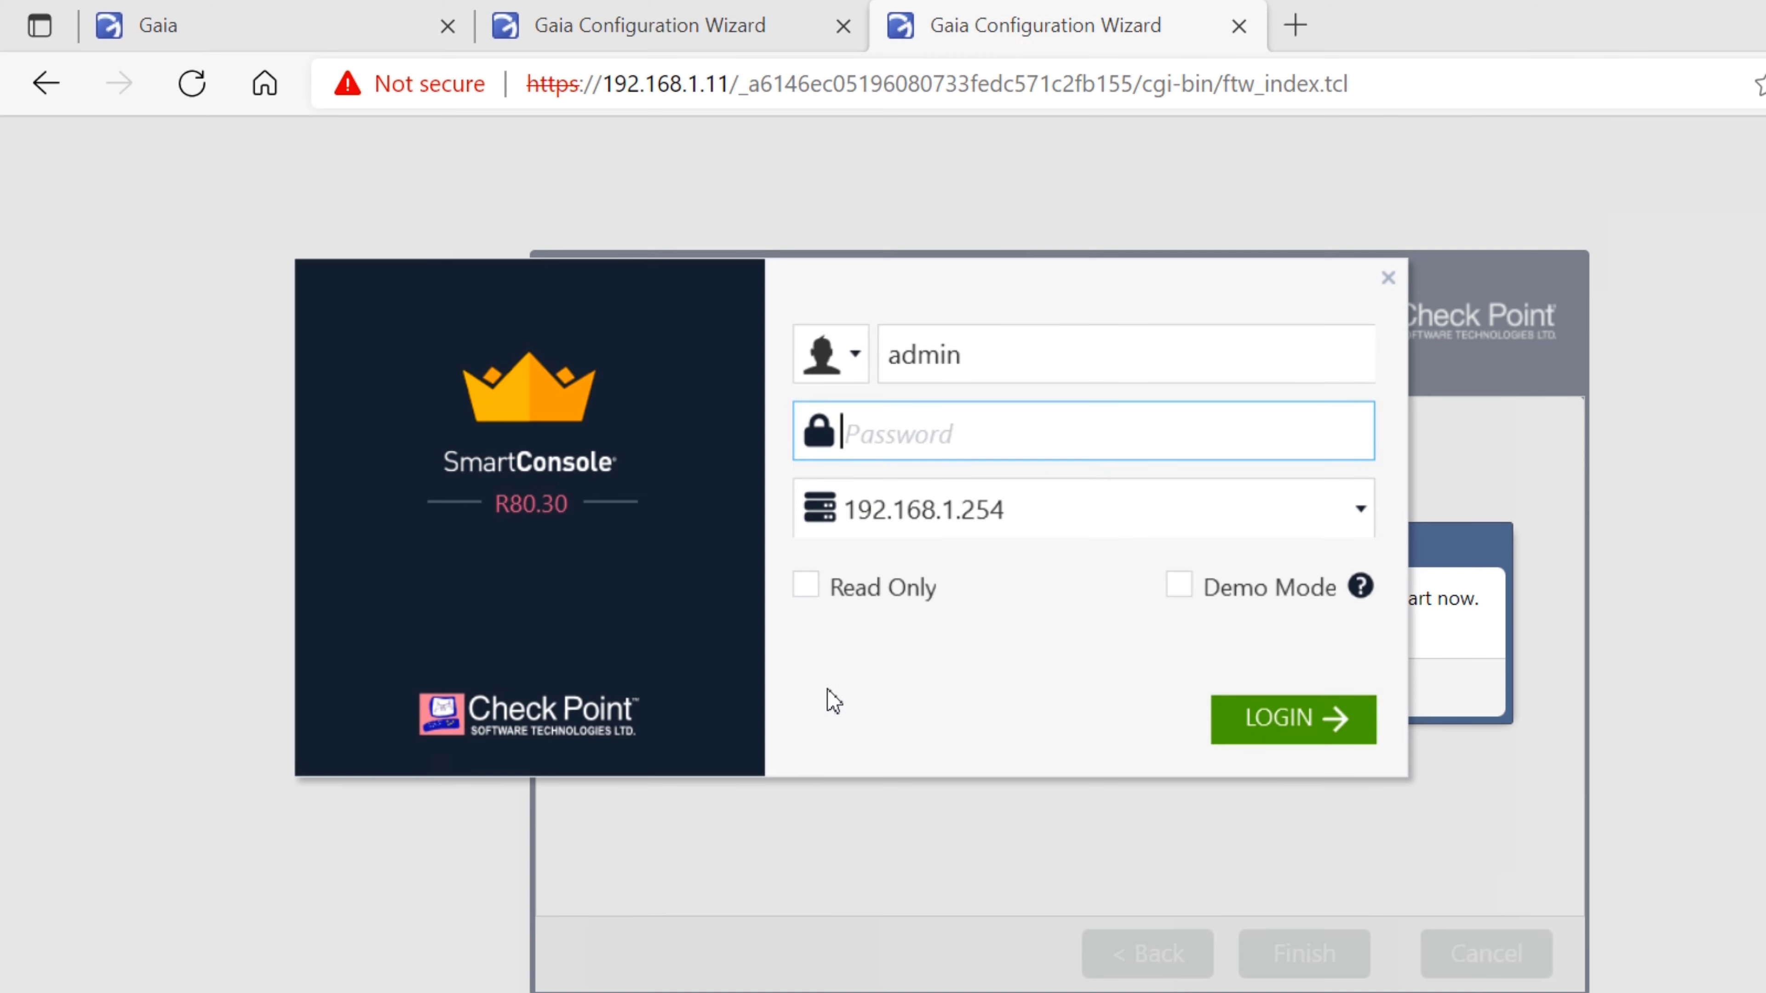
{"action": "left_click", "coordinate": [713, 977]}
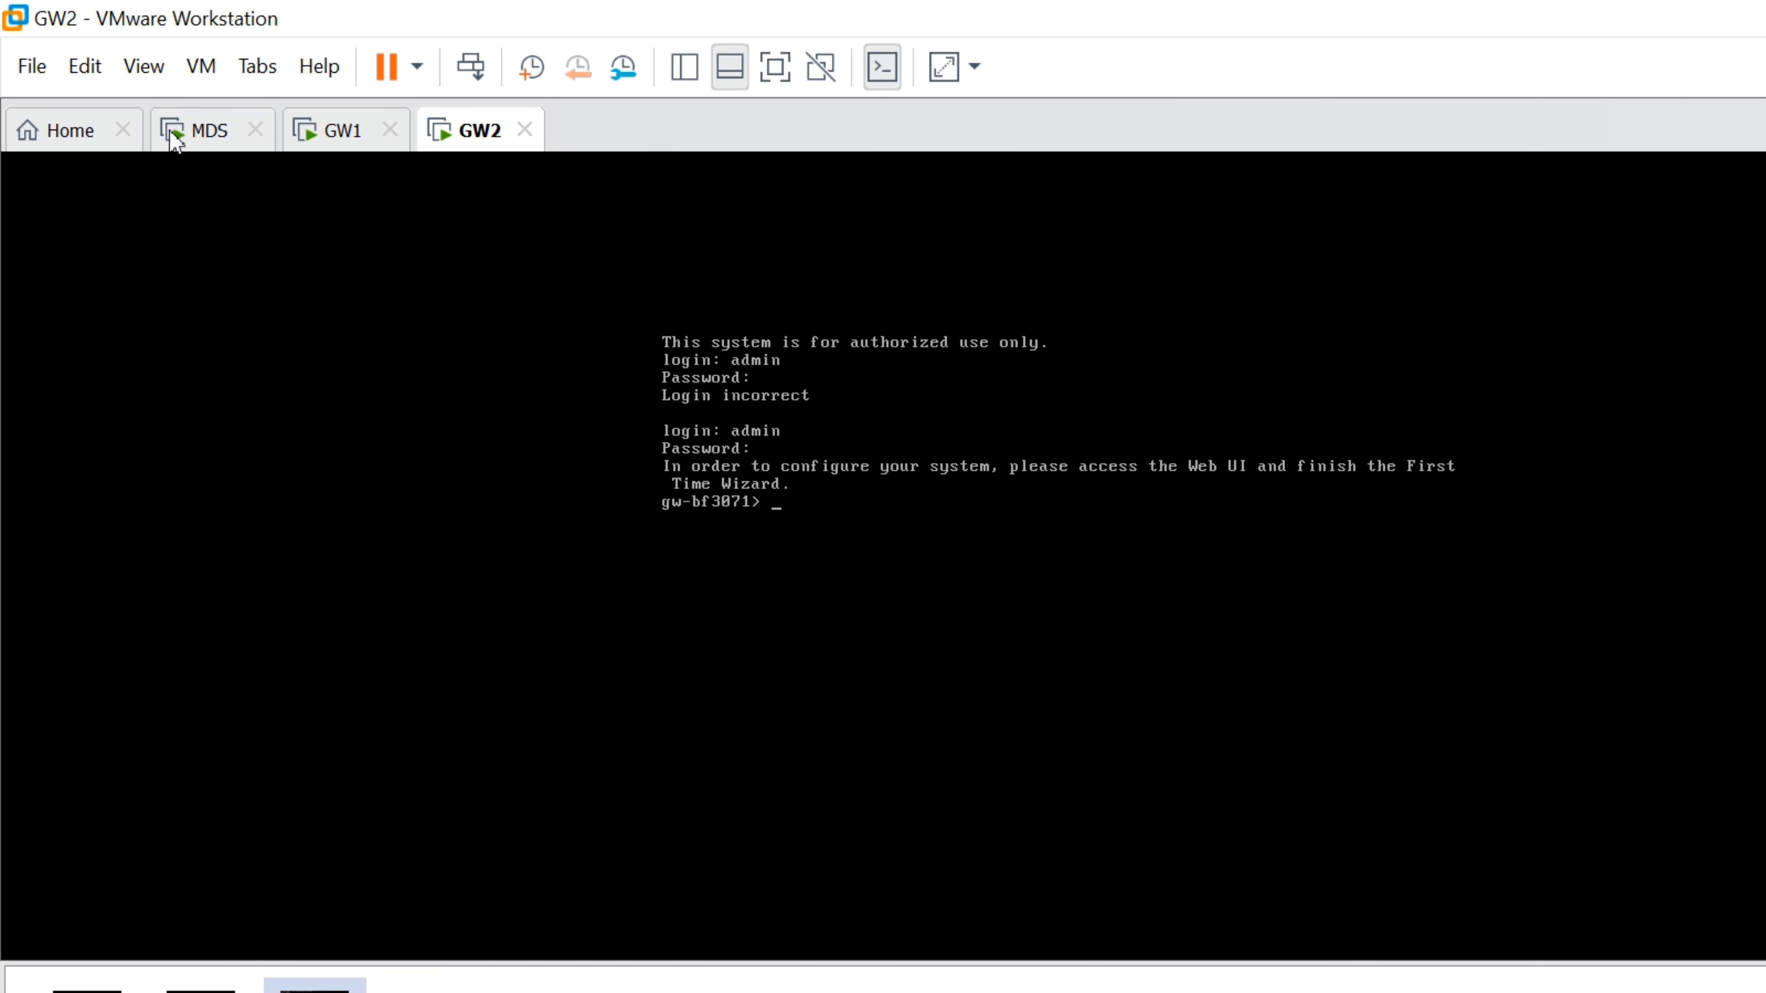
Log in on the MDS console and take the config lock with 'lock database override'
{"action": "left_click", "coordinate": [179, 136]}
{"action": "left_click", "coordinate": [267, 174]}
{"action": "key", "text": "Return"}
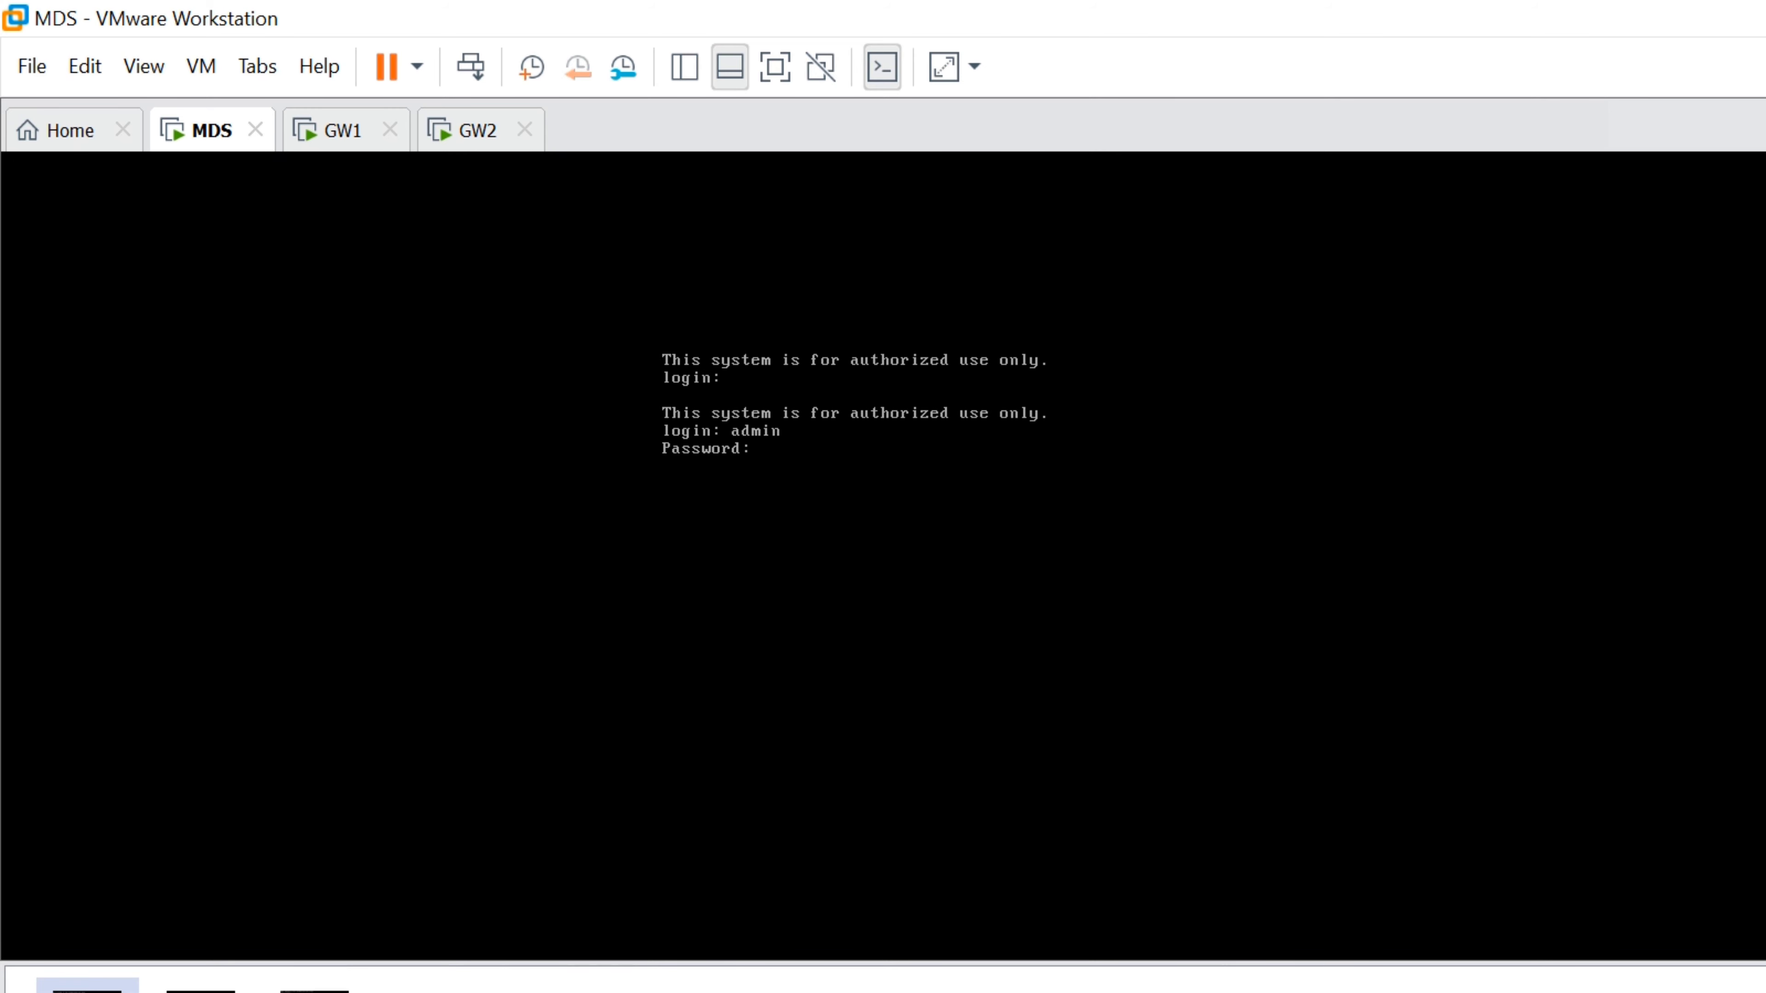
{"action": "key", "text": "Return"}
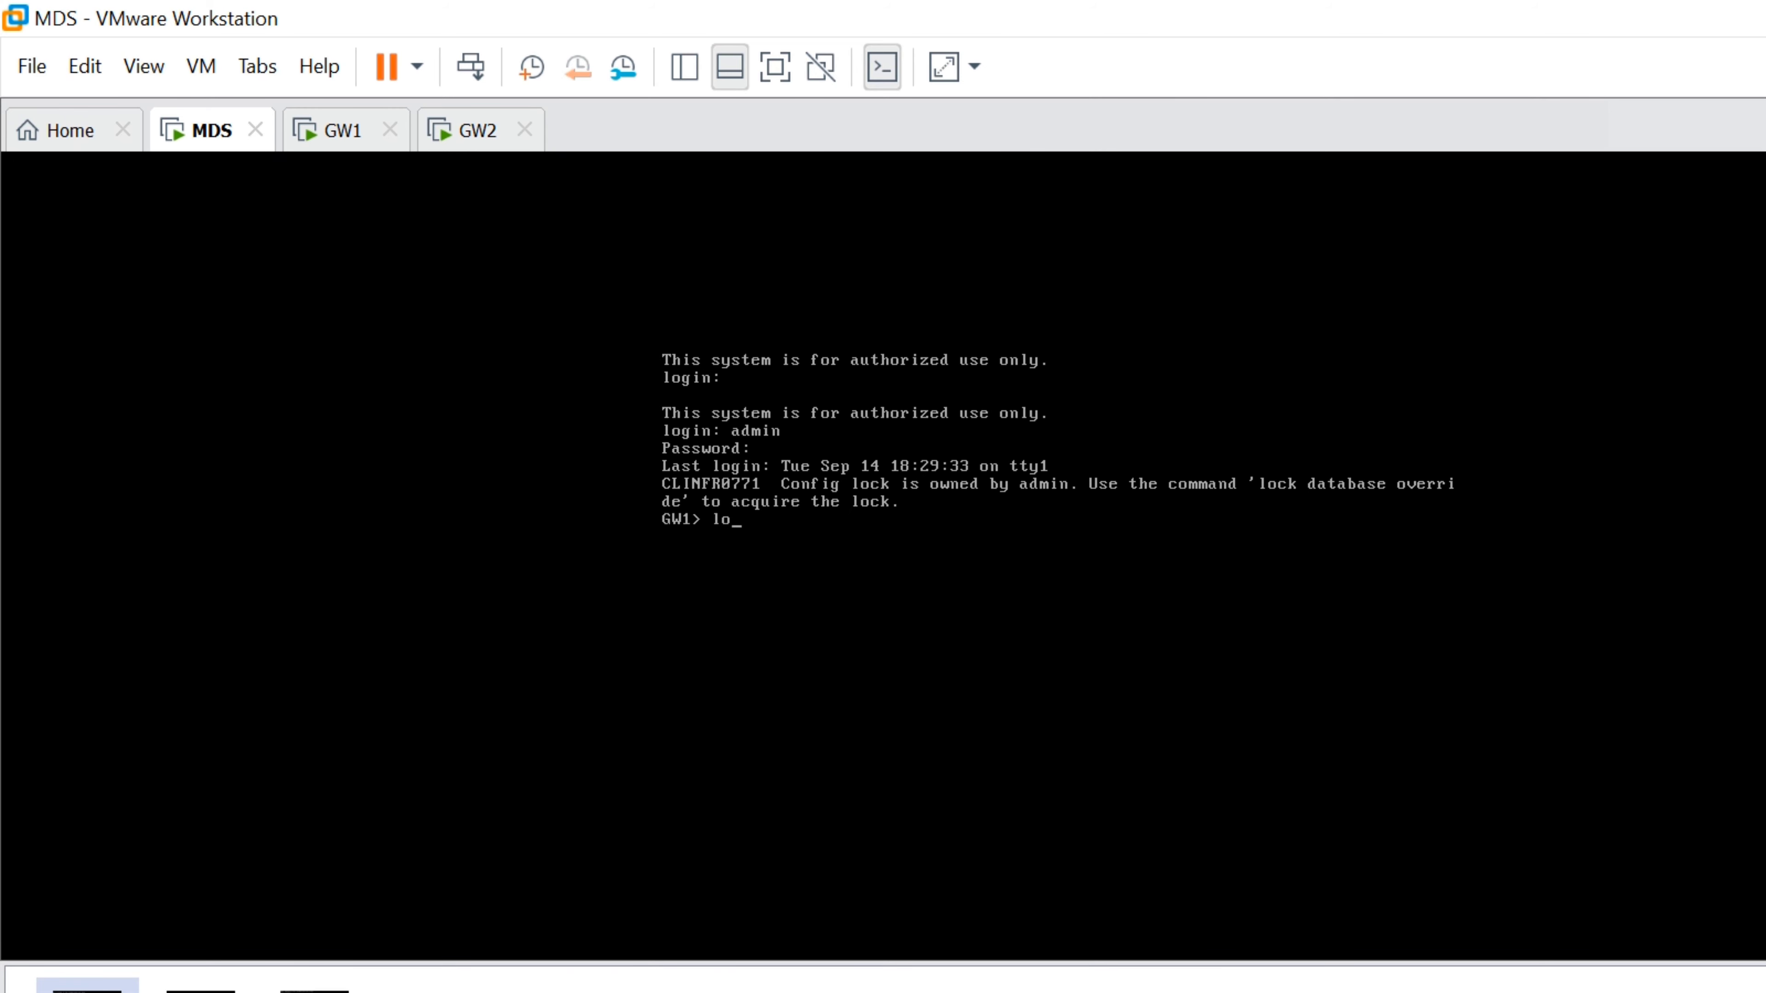
{"action": "type", "text": "lock dat"}
{"action": "key", "text": "Tab"}
{"action": "type", "text": "ov"}
{"action": "key", "text": "Tab"}
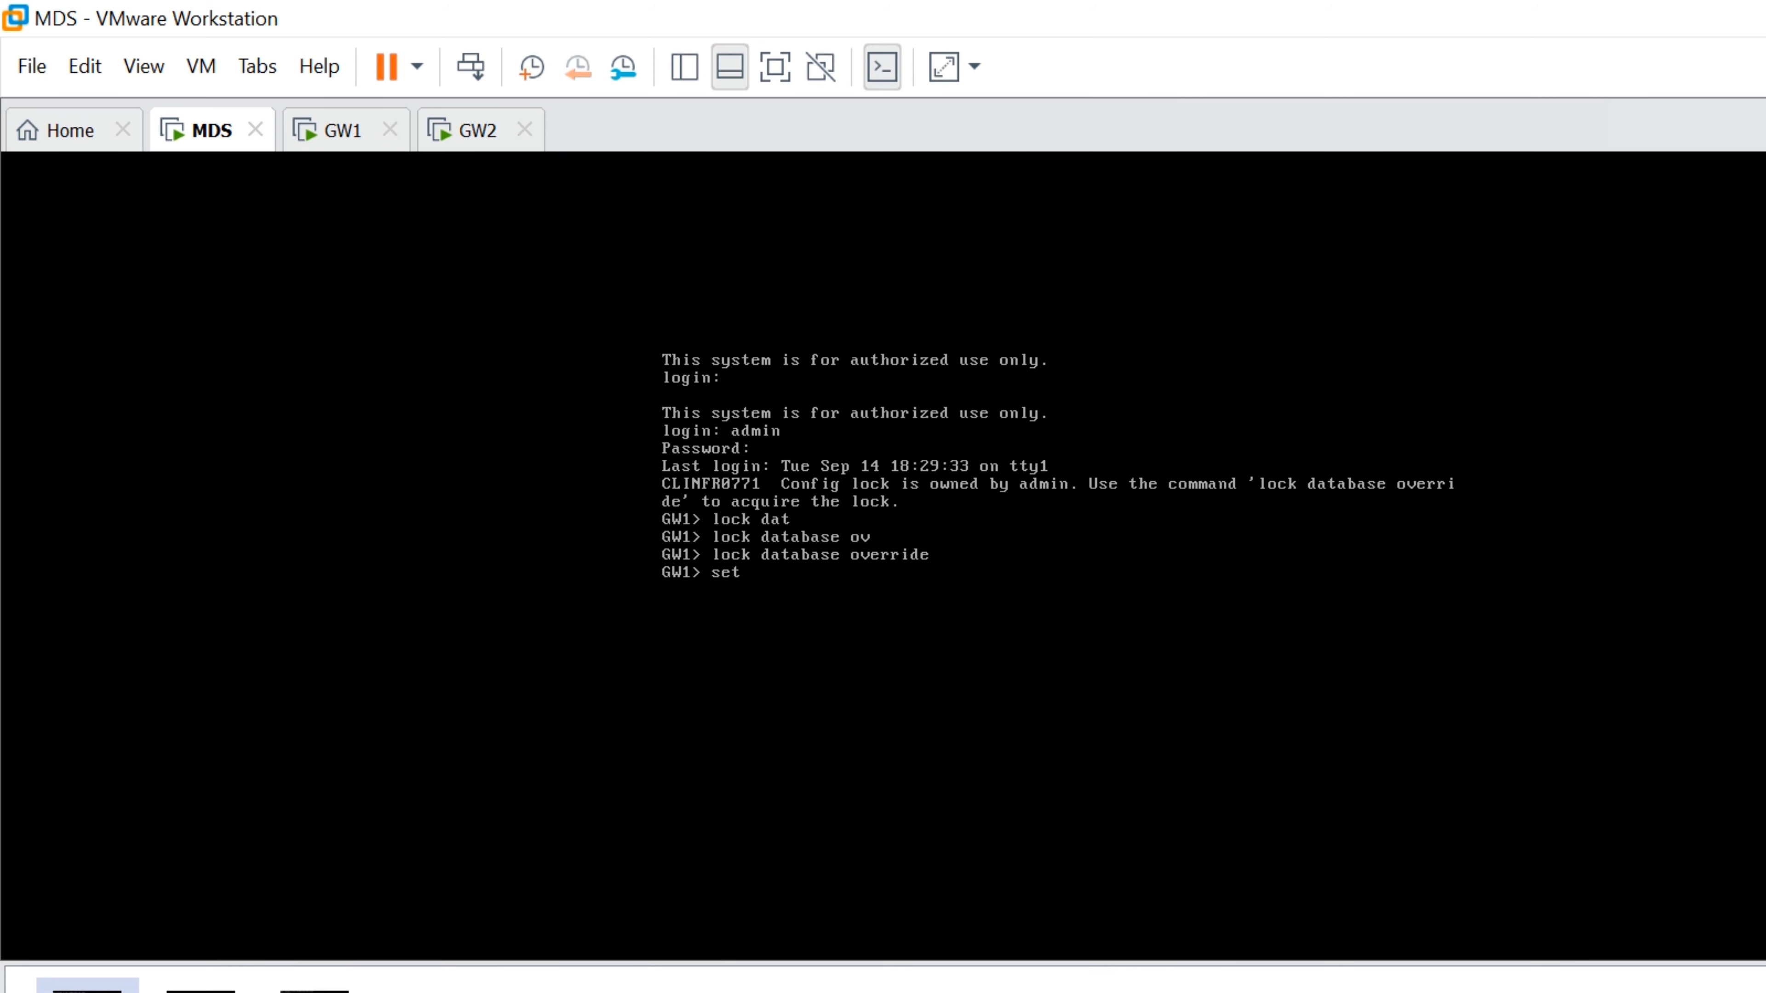
Set a new MDS expert password with 'set expert-password' and enter expert mode
{"action": "key", "text": "Tab"}
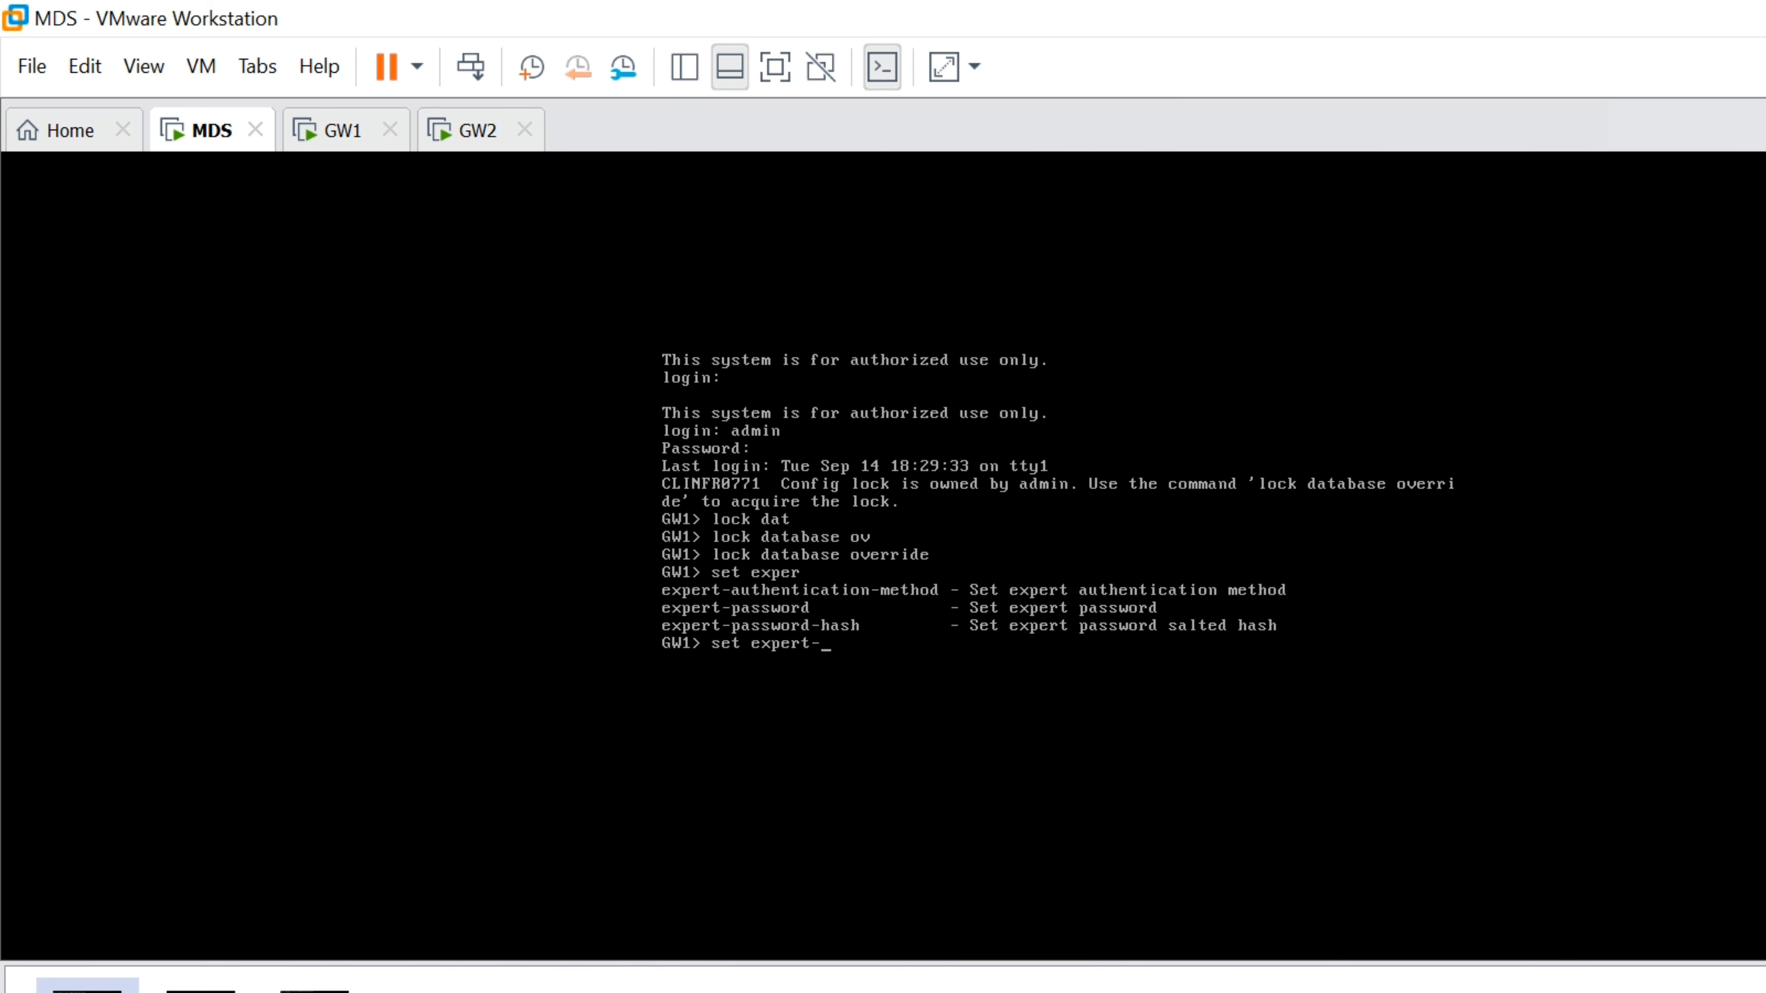
{"action": "type", "text": "pa"}
{"action": "key", "text": "Tab"}
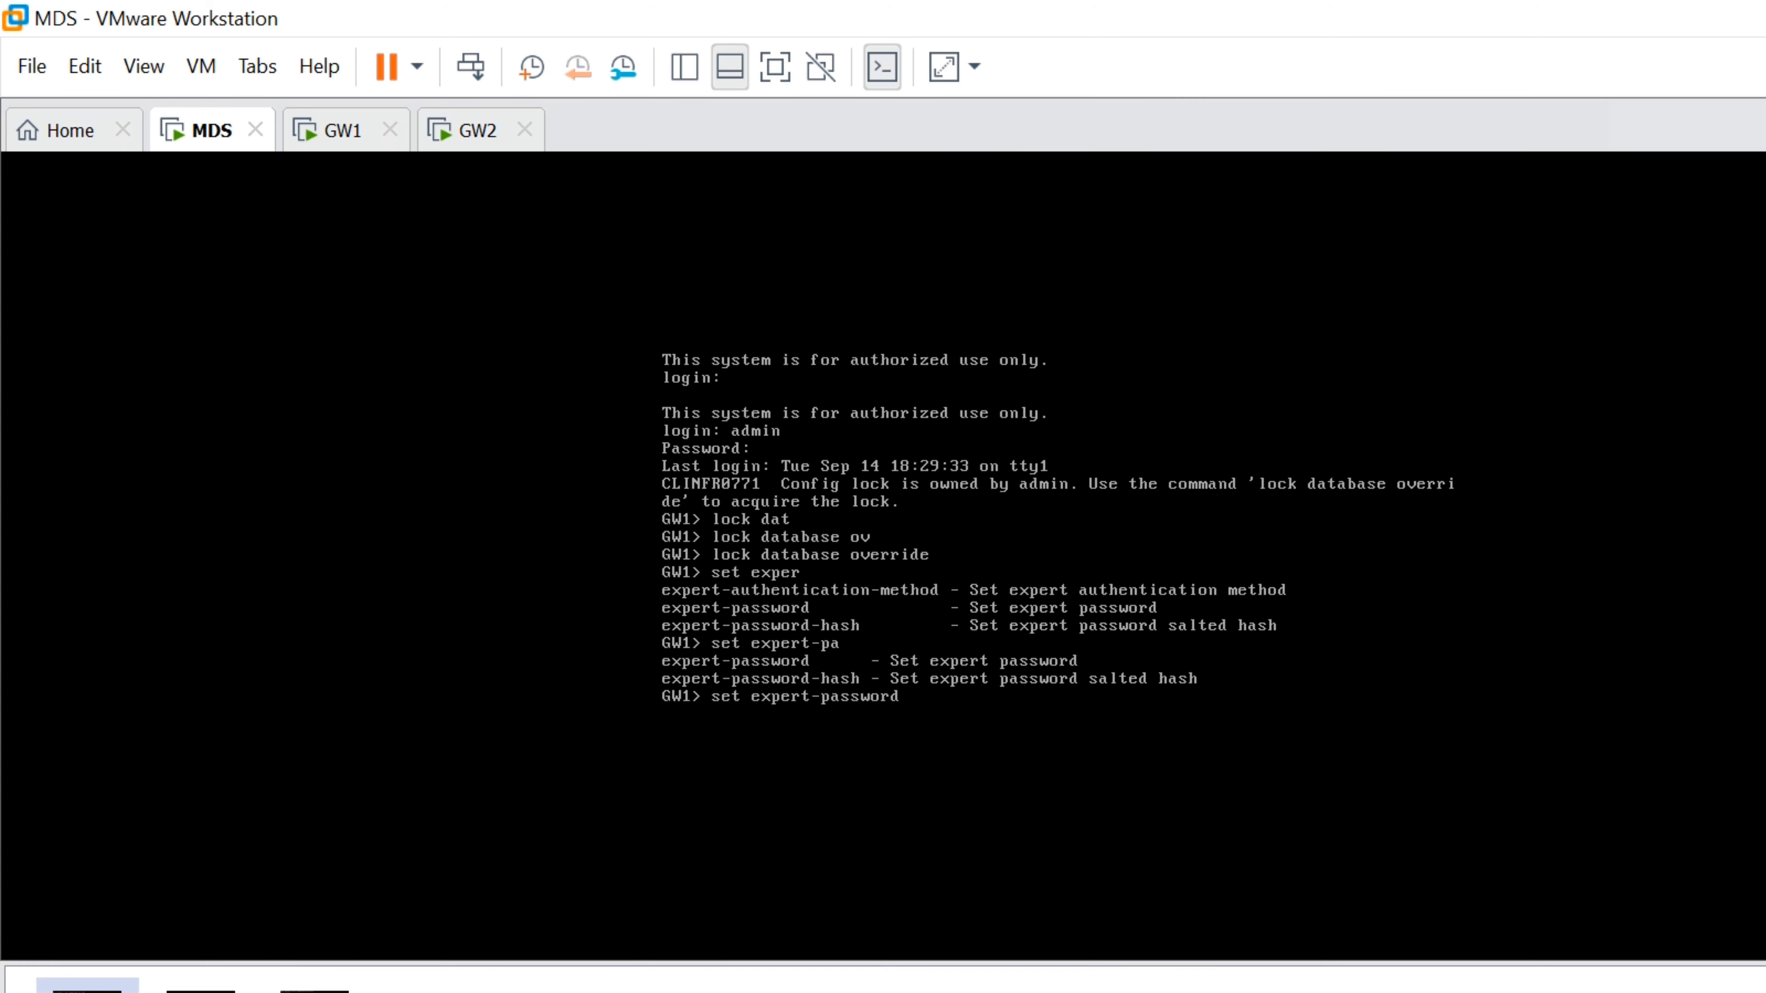
{"action": "key", "text": "Return"}
{"action": "key", "text": "Return"}
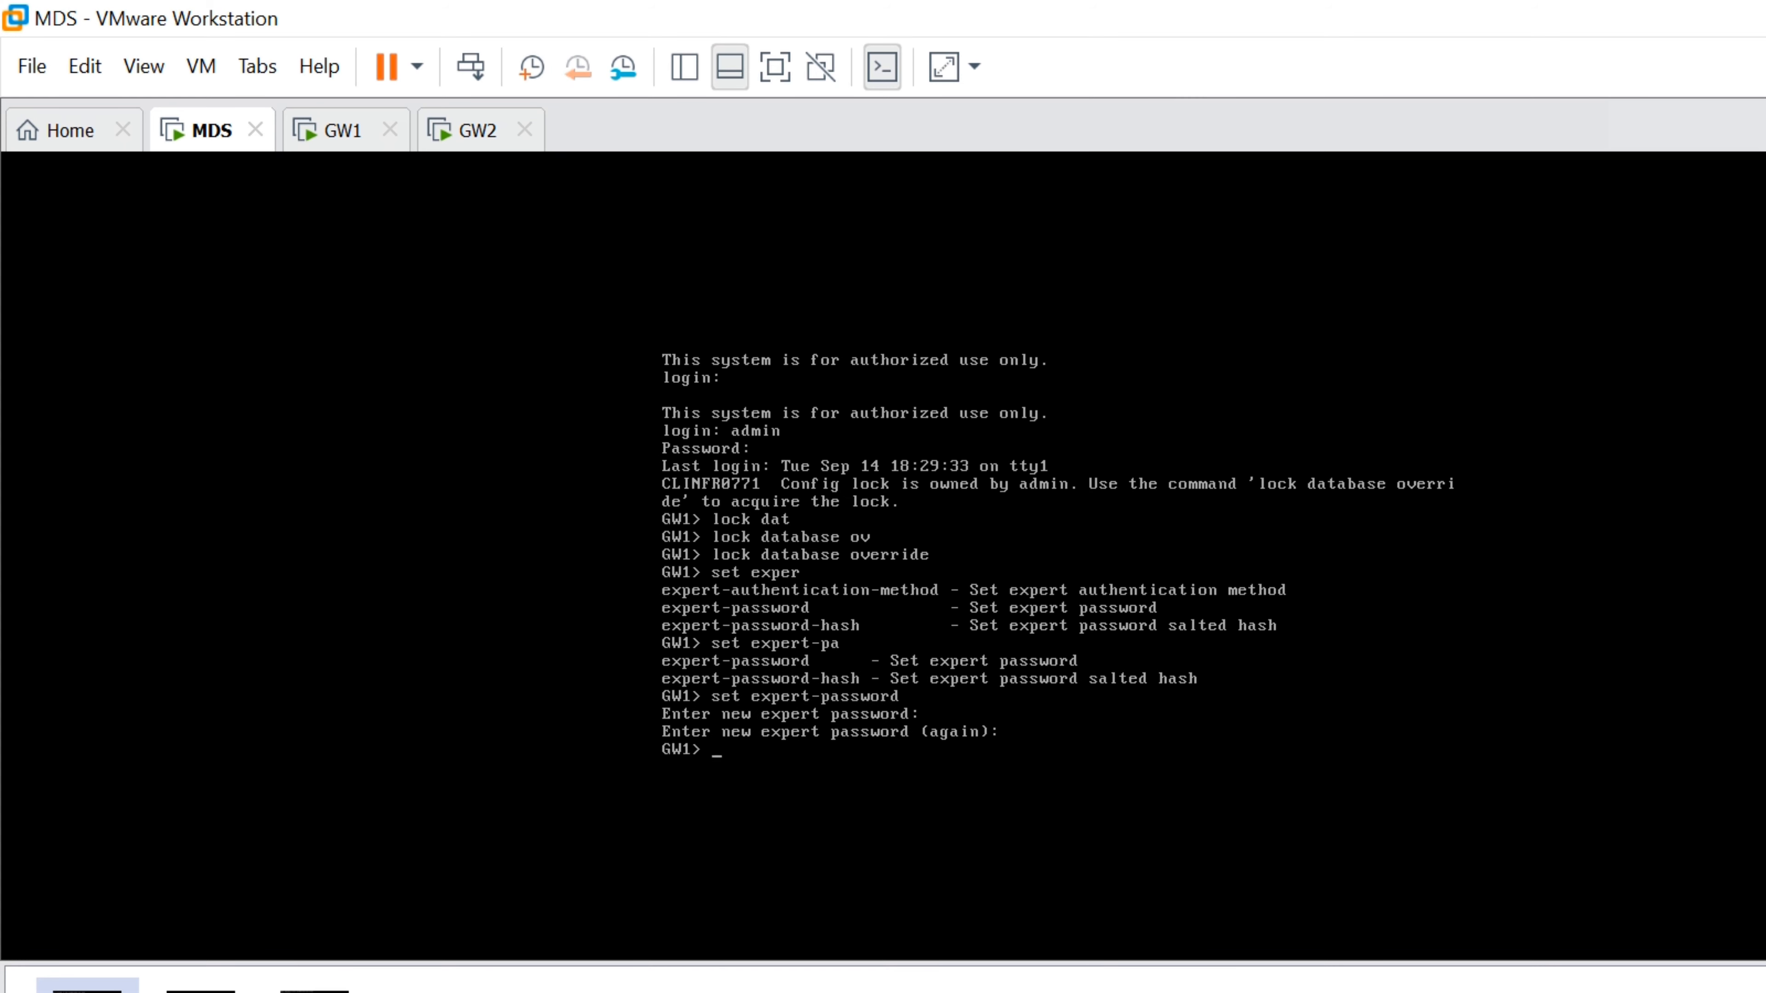
{"action": "key", "text": "Return"}
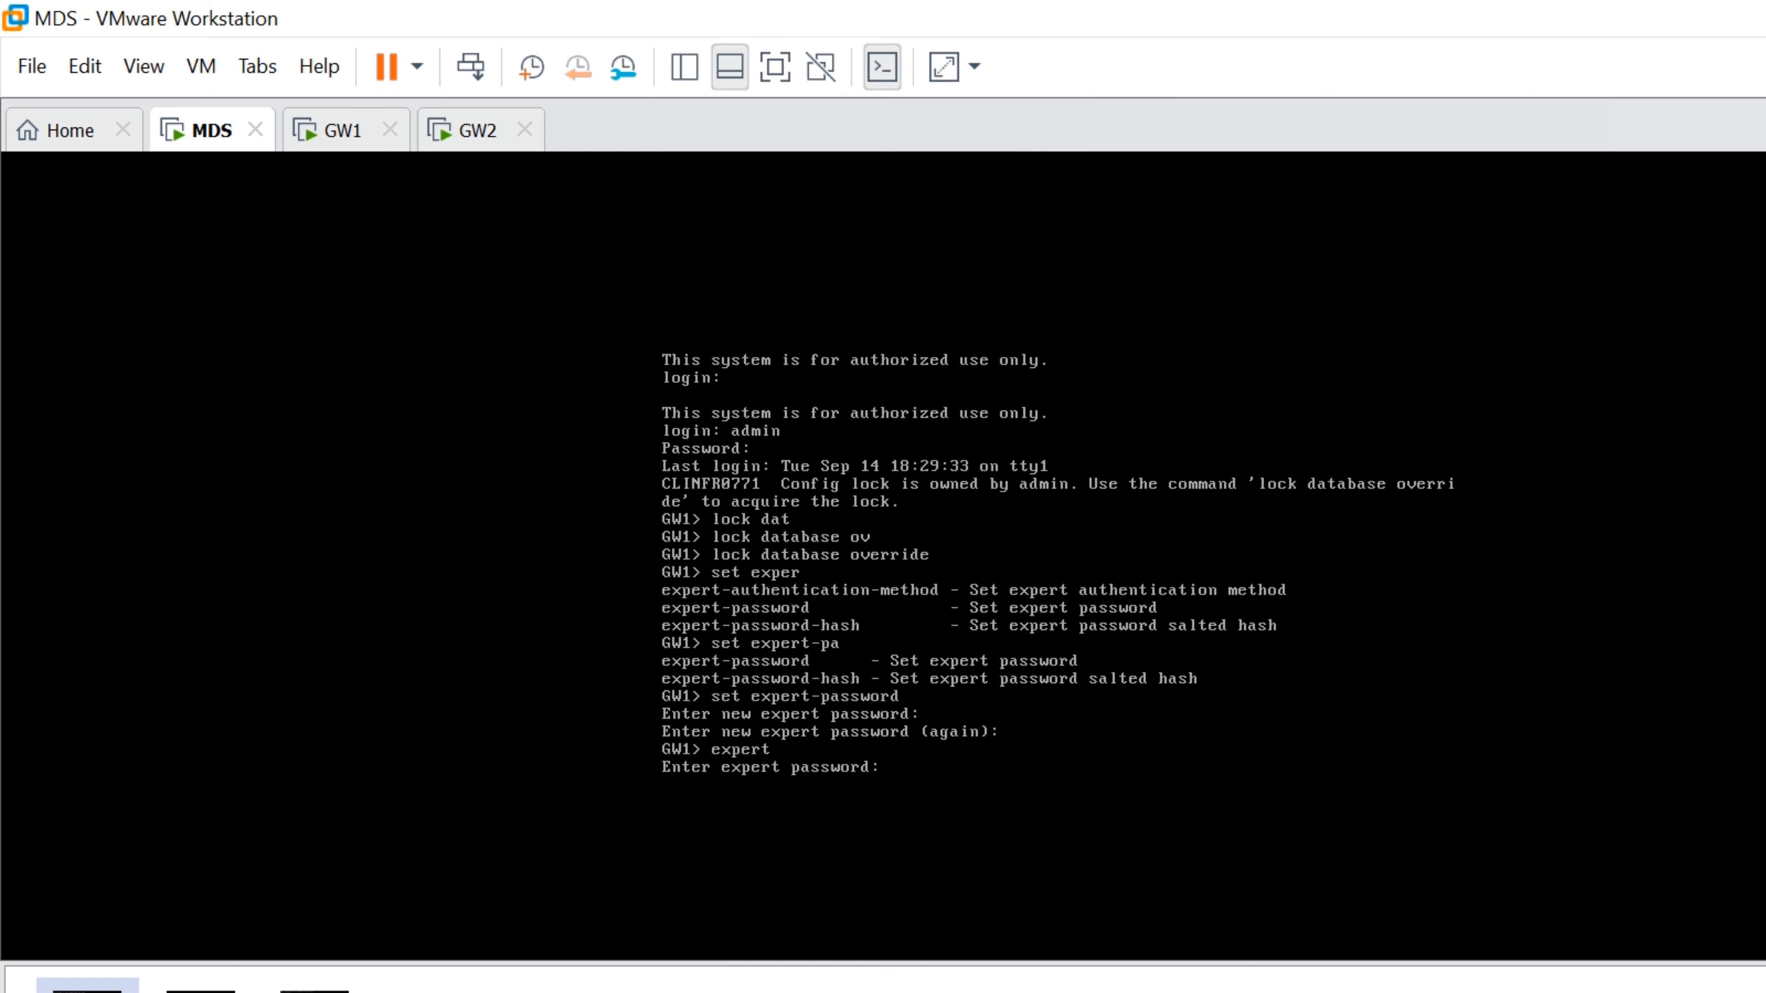
{"action": "key", "text": "Return"}
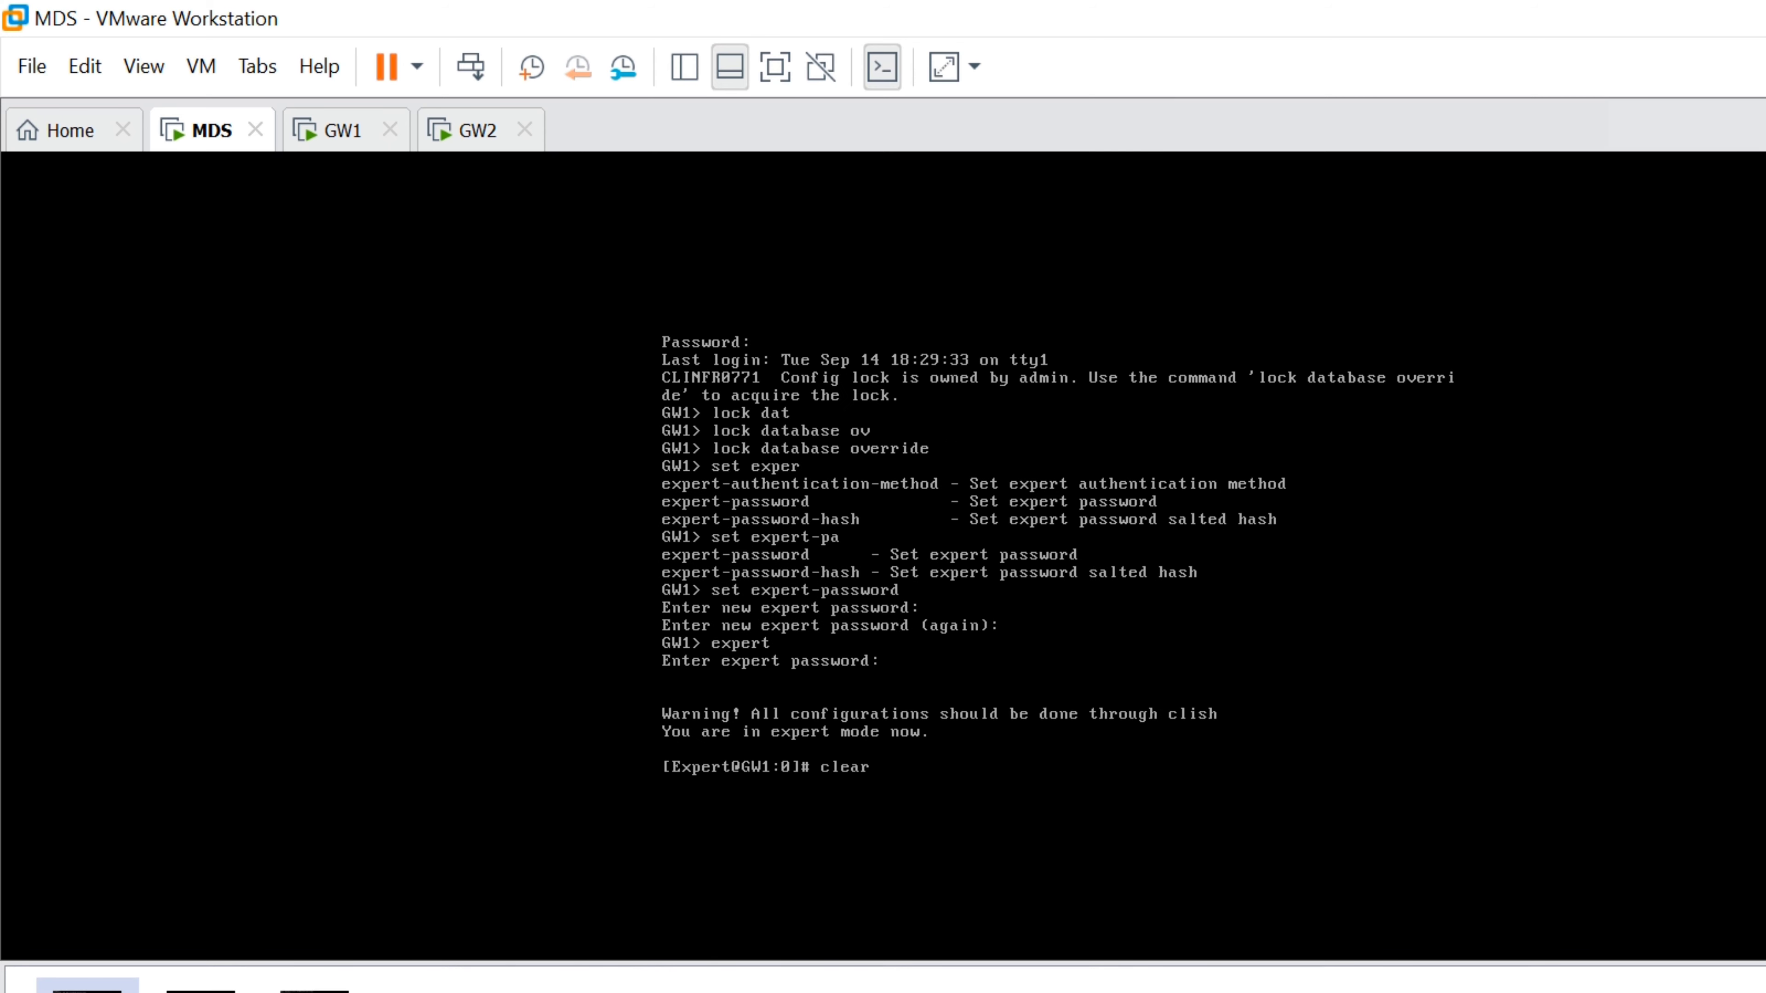
Clear the screen, review processes in top, then run mdsstat to check MDS process status
{"action": "key", "text": "Return"}
{"action": "key", "text": "Return"}
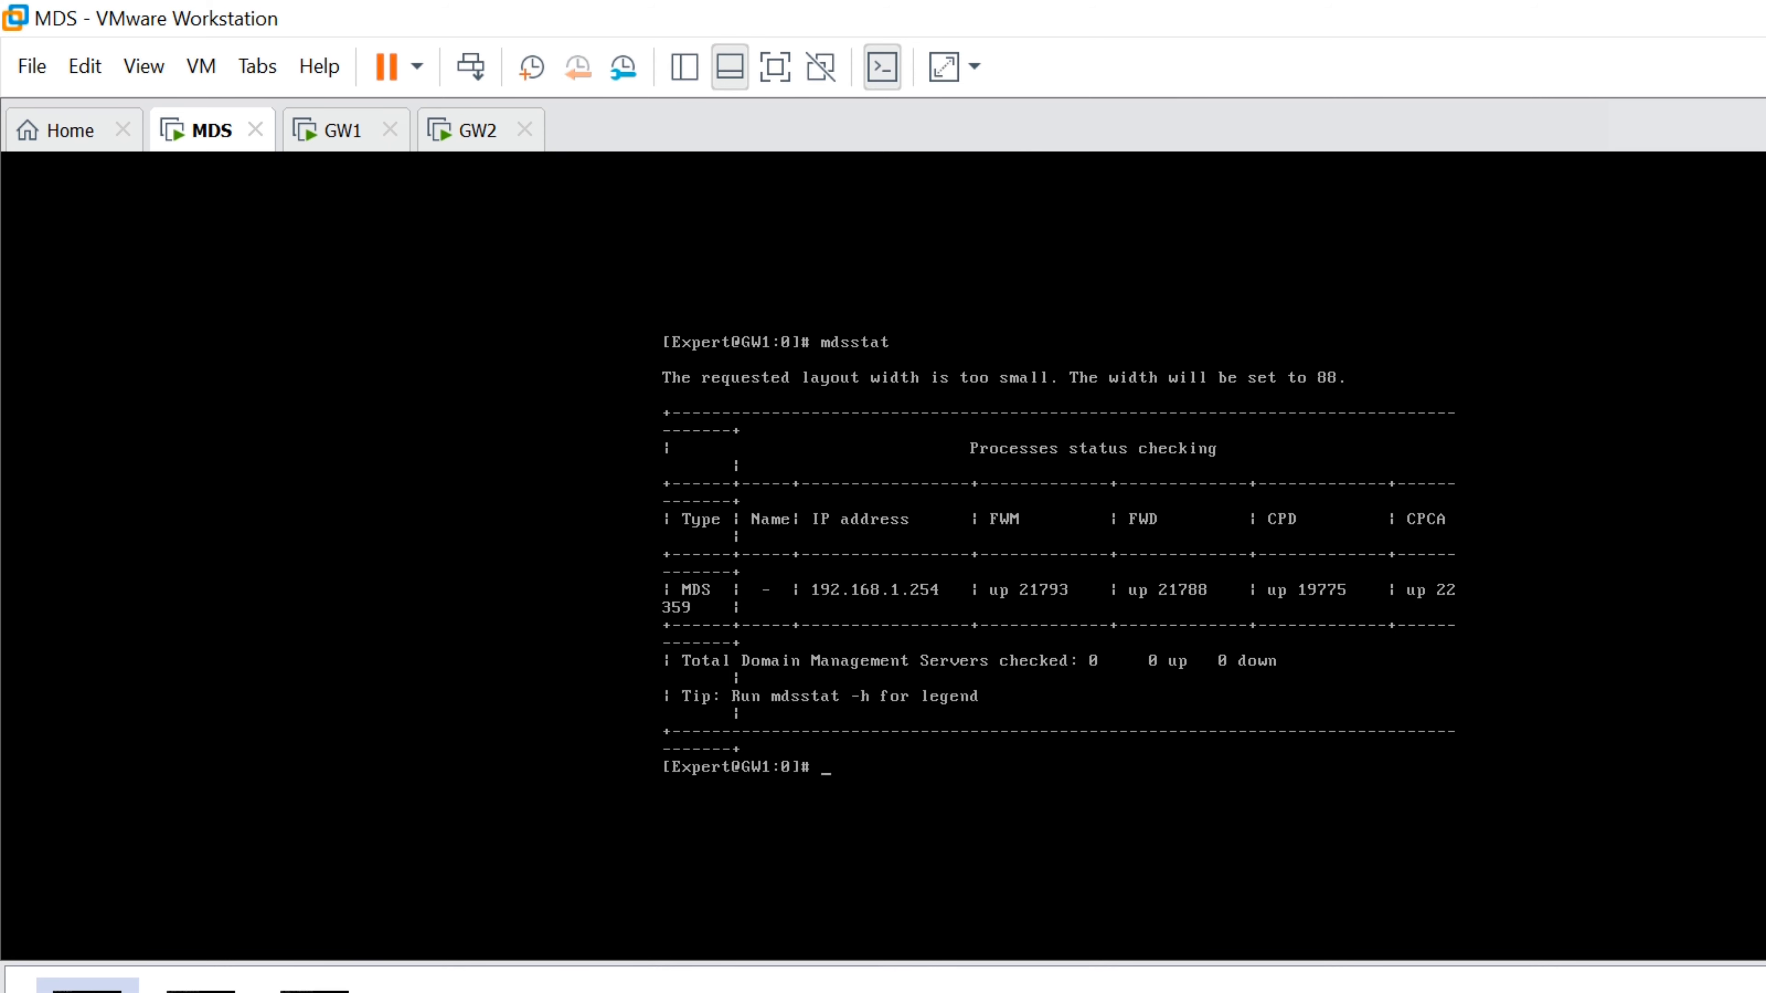
{"action": "key", "text": "Return"}
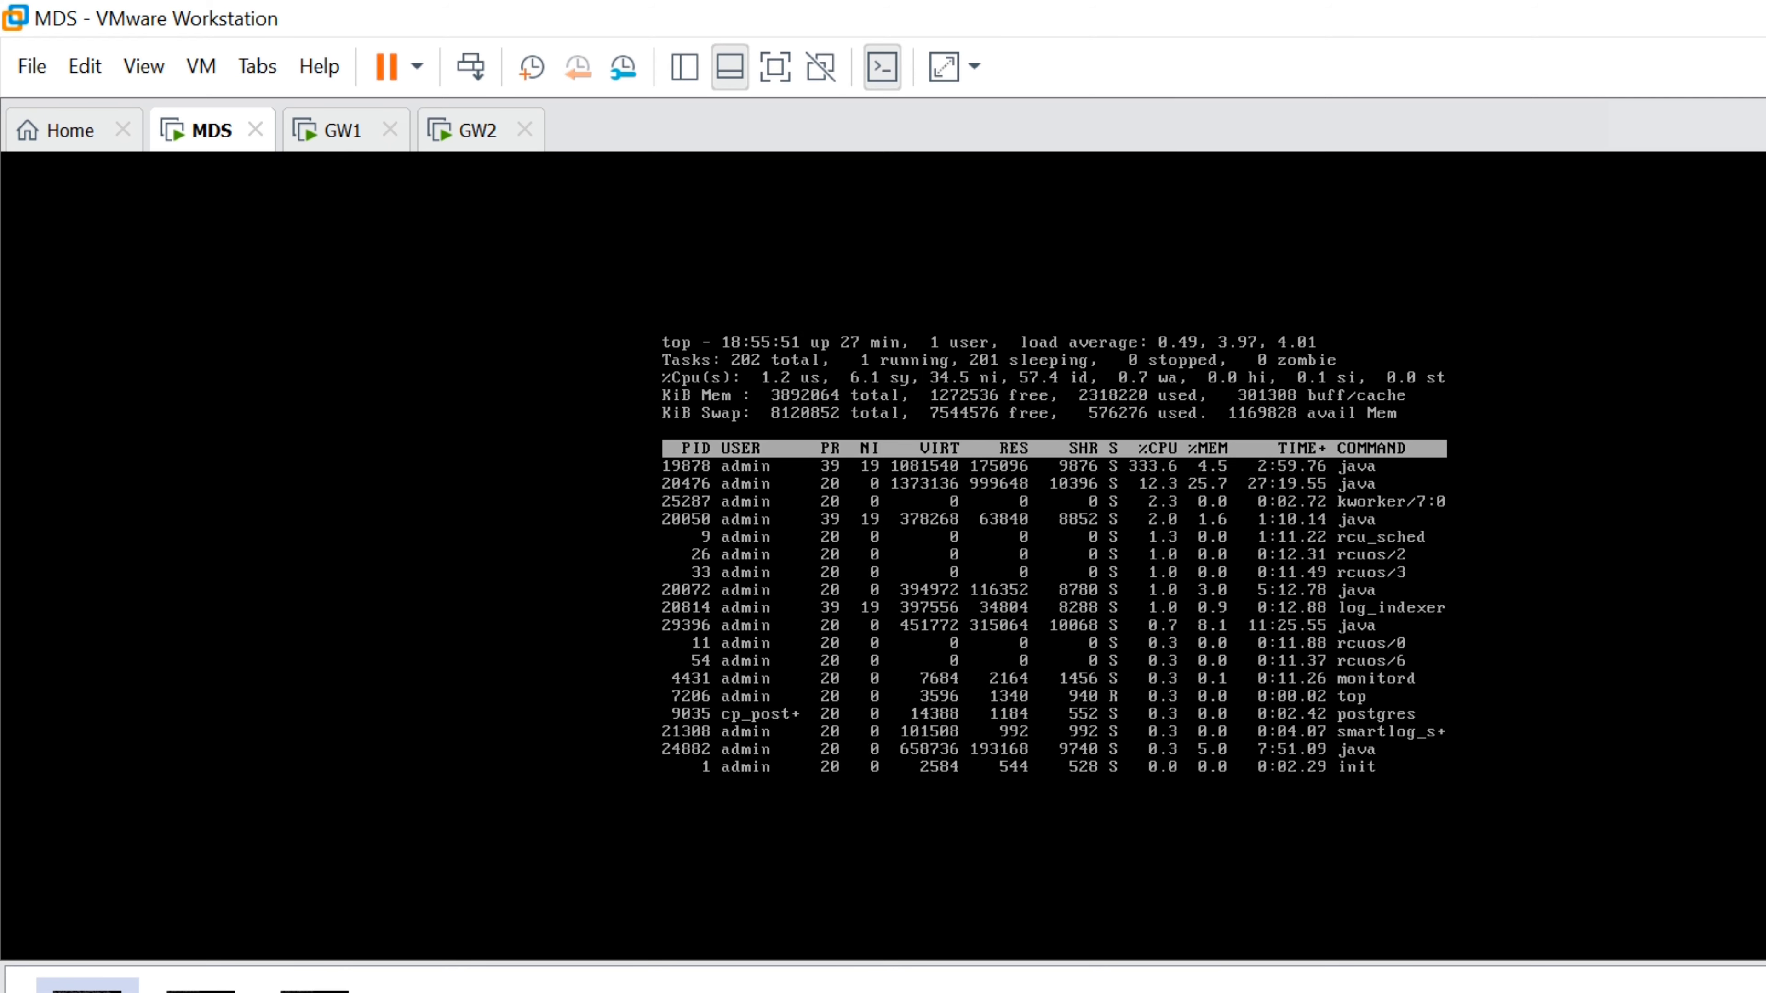
{"action": "key", "text": "q"}
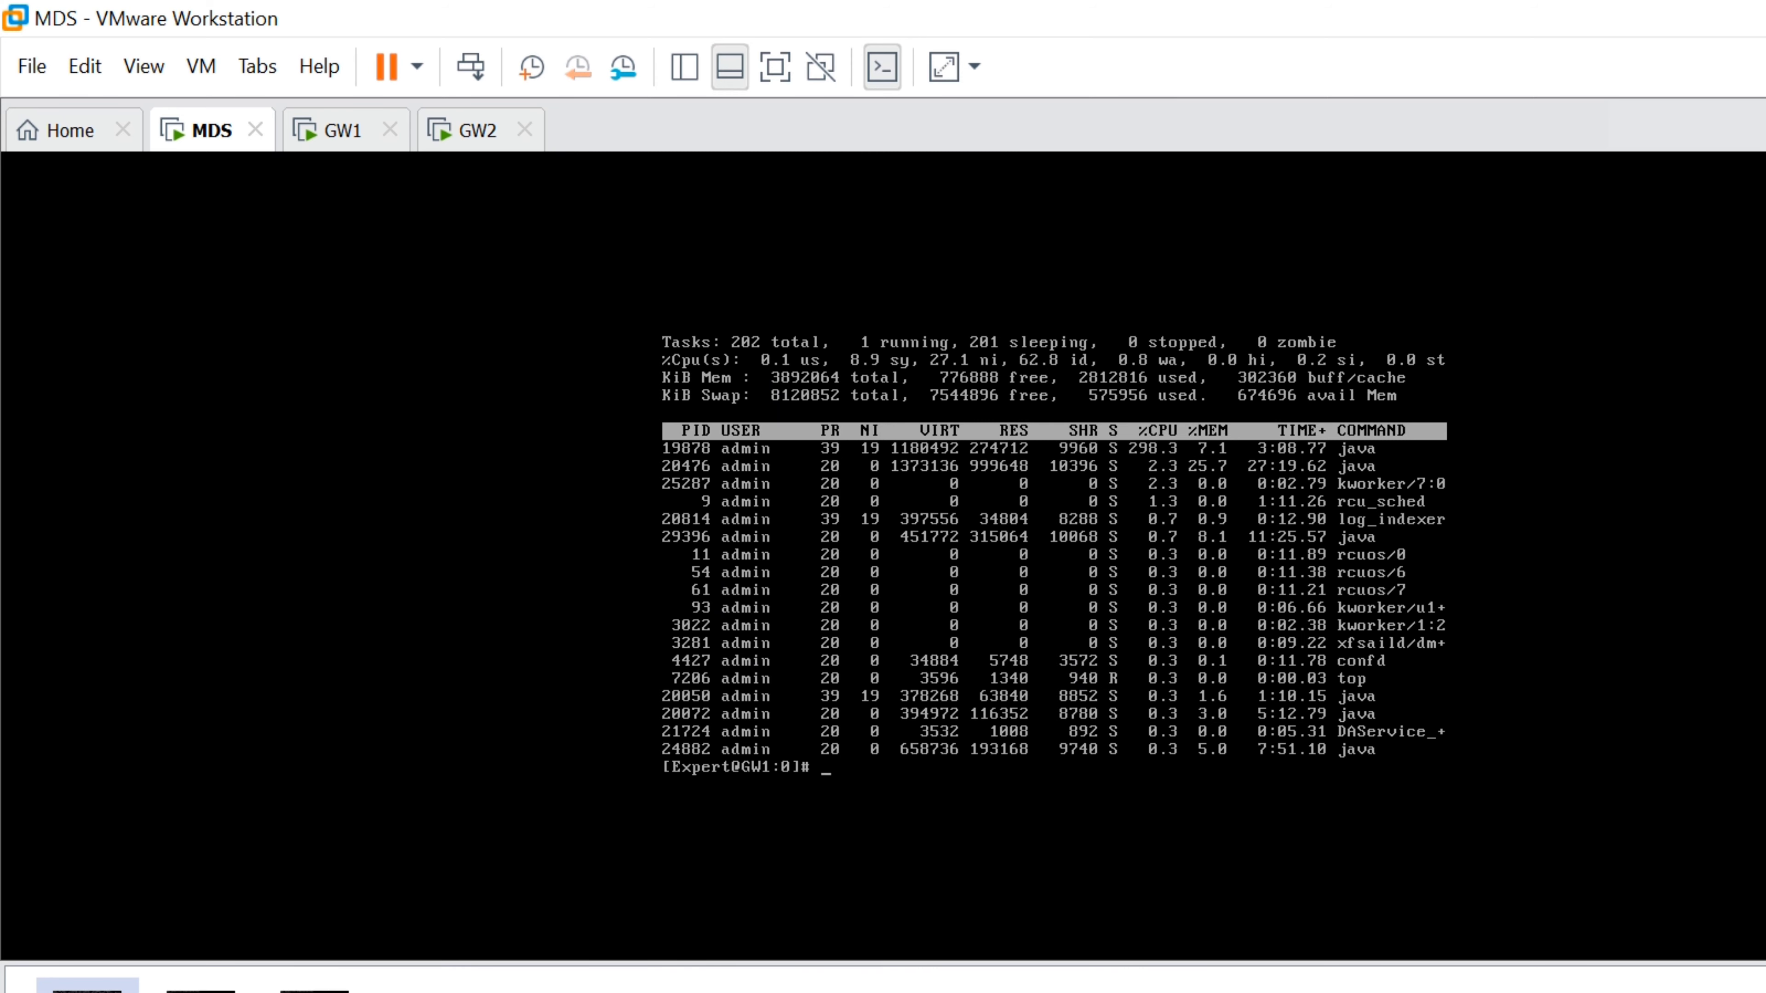
{"action": "key", "text": "Return"}
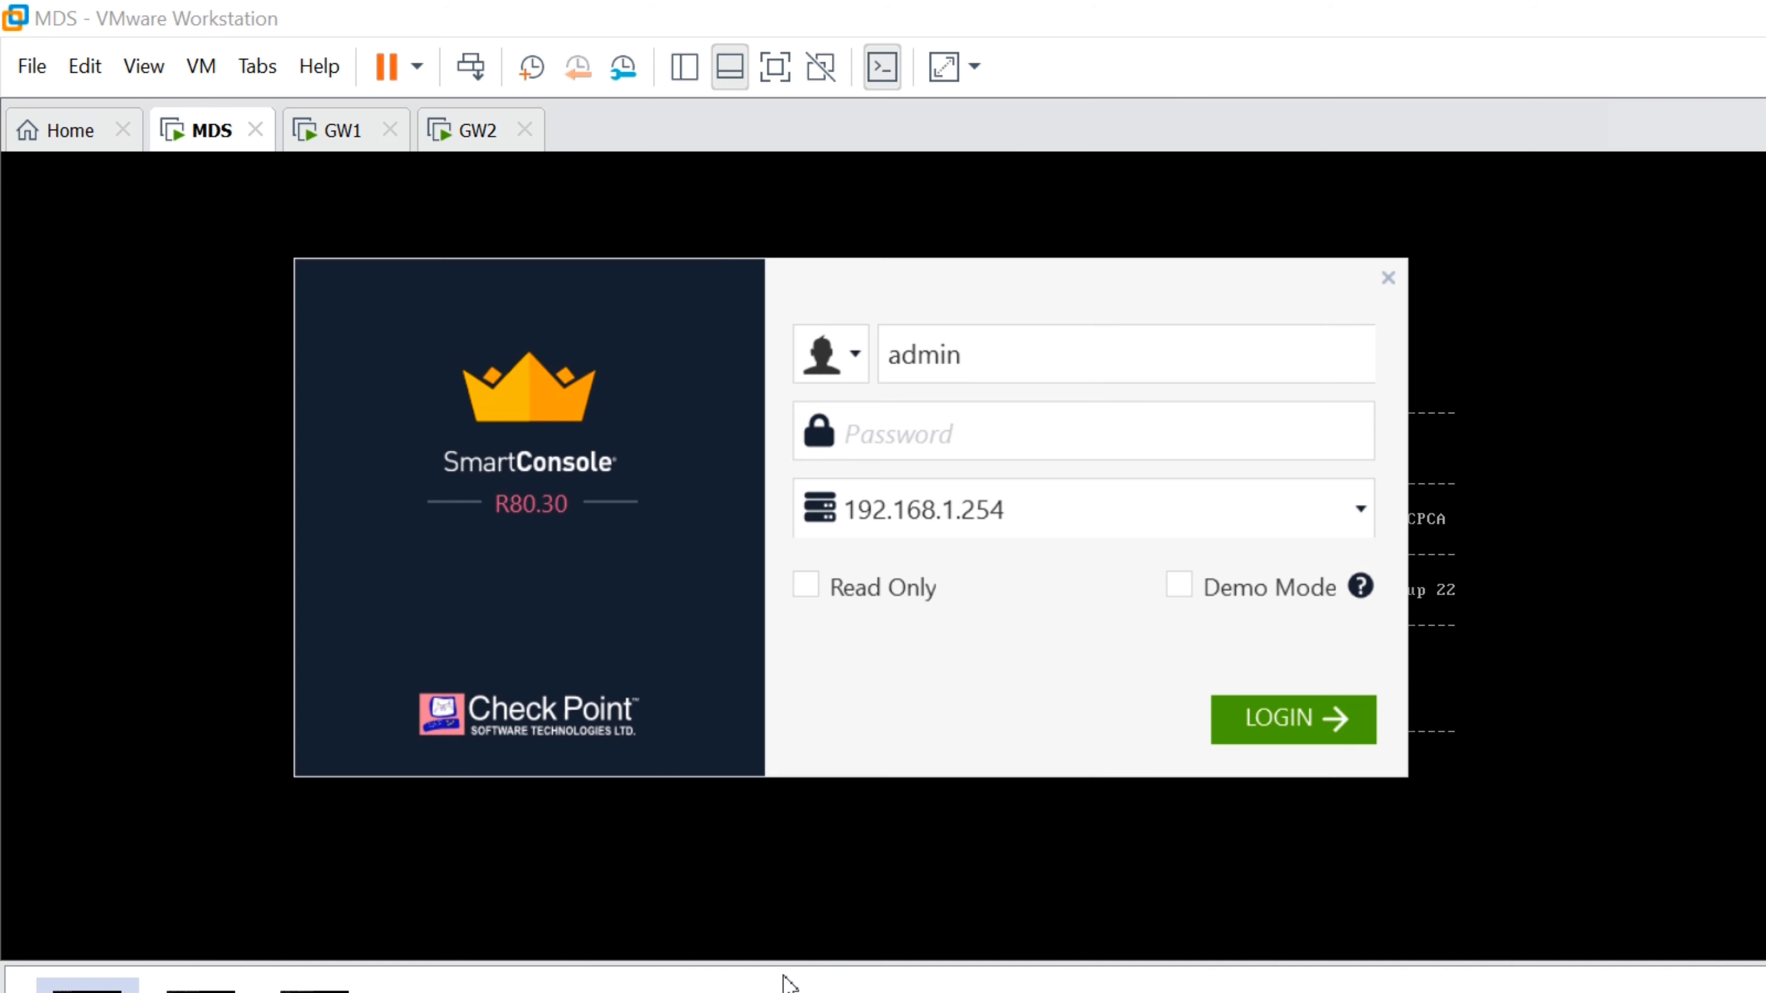
Retry the administrator login to 192.168.1.254, which fails again, and close the login window
{"action": "left_click", "coordinate": [793, 987]}
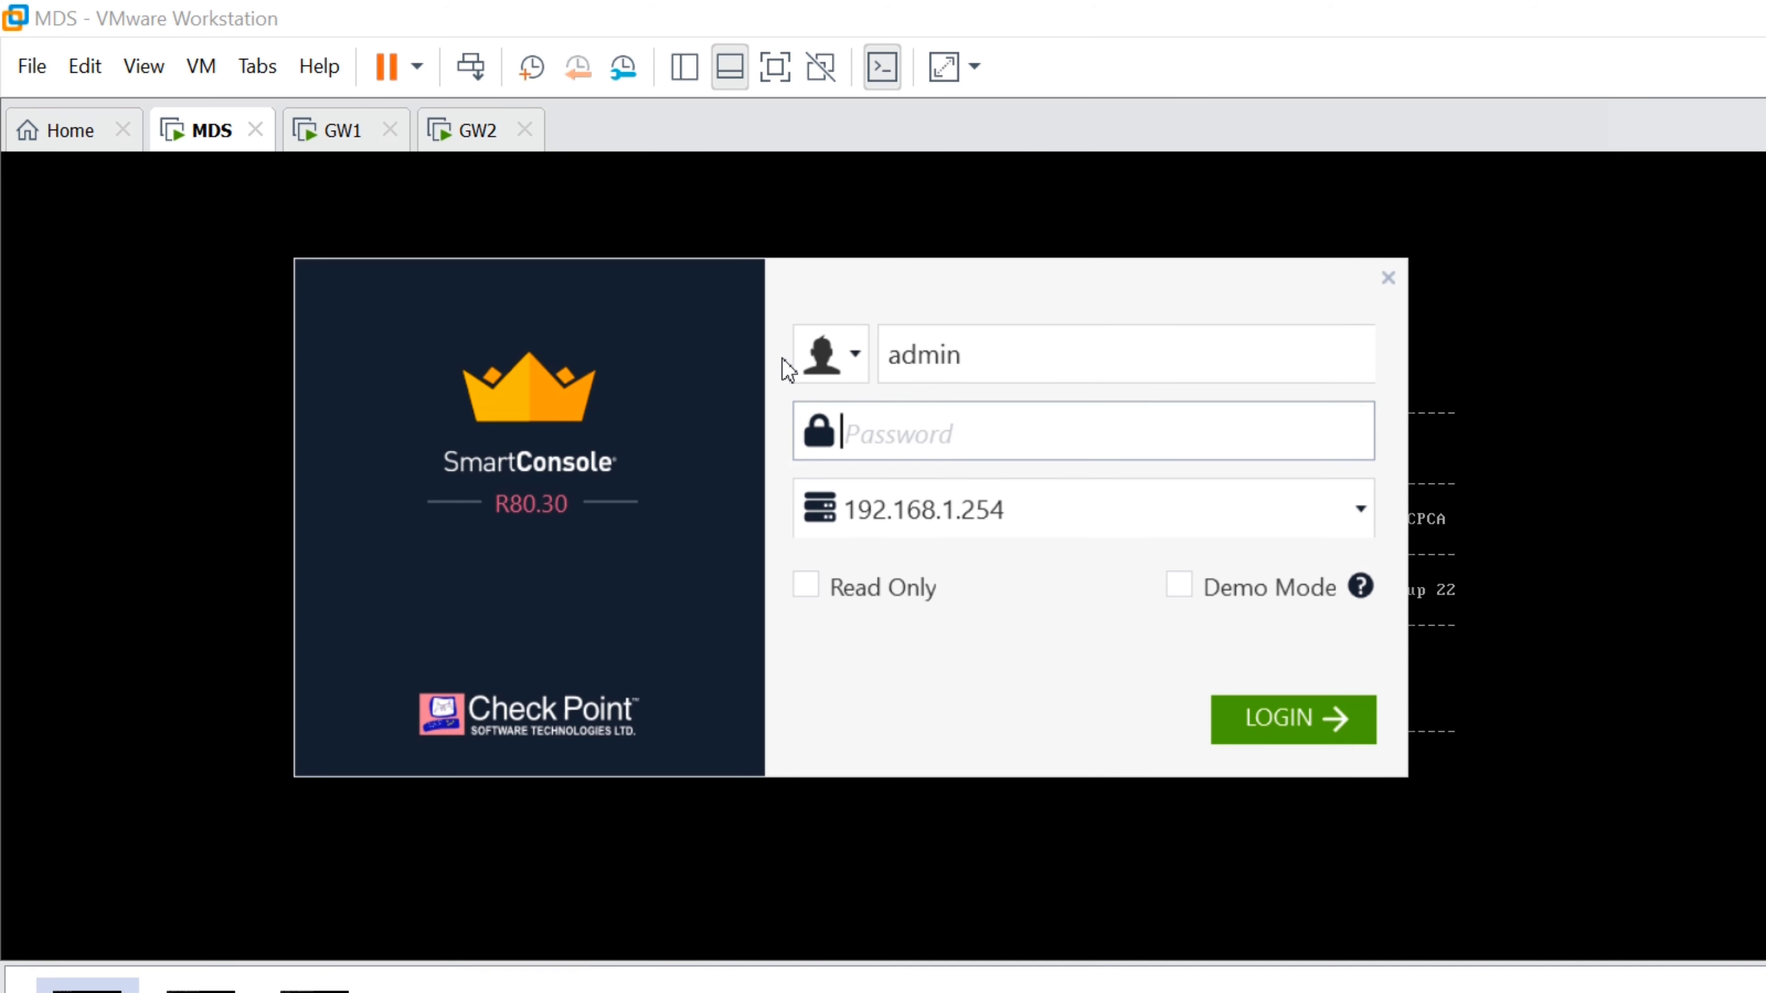
{"action": "type", "text": "••••••••"}
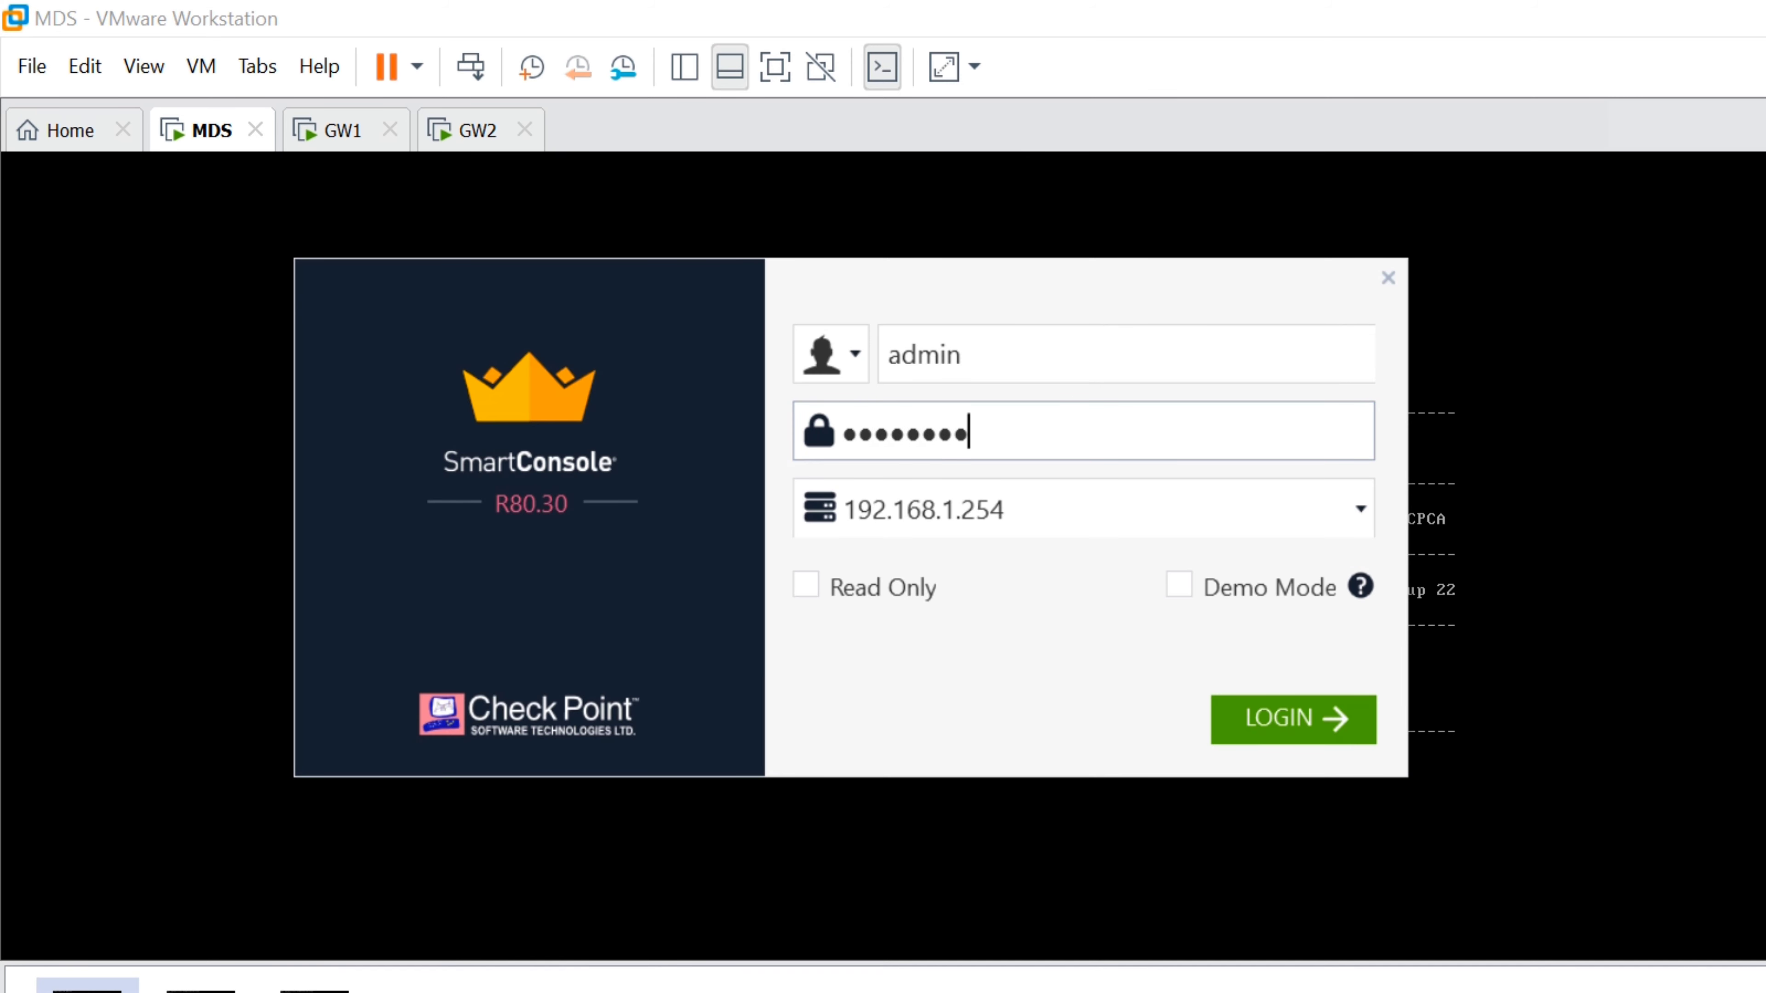
{"action": "key", "text": "Return"}
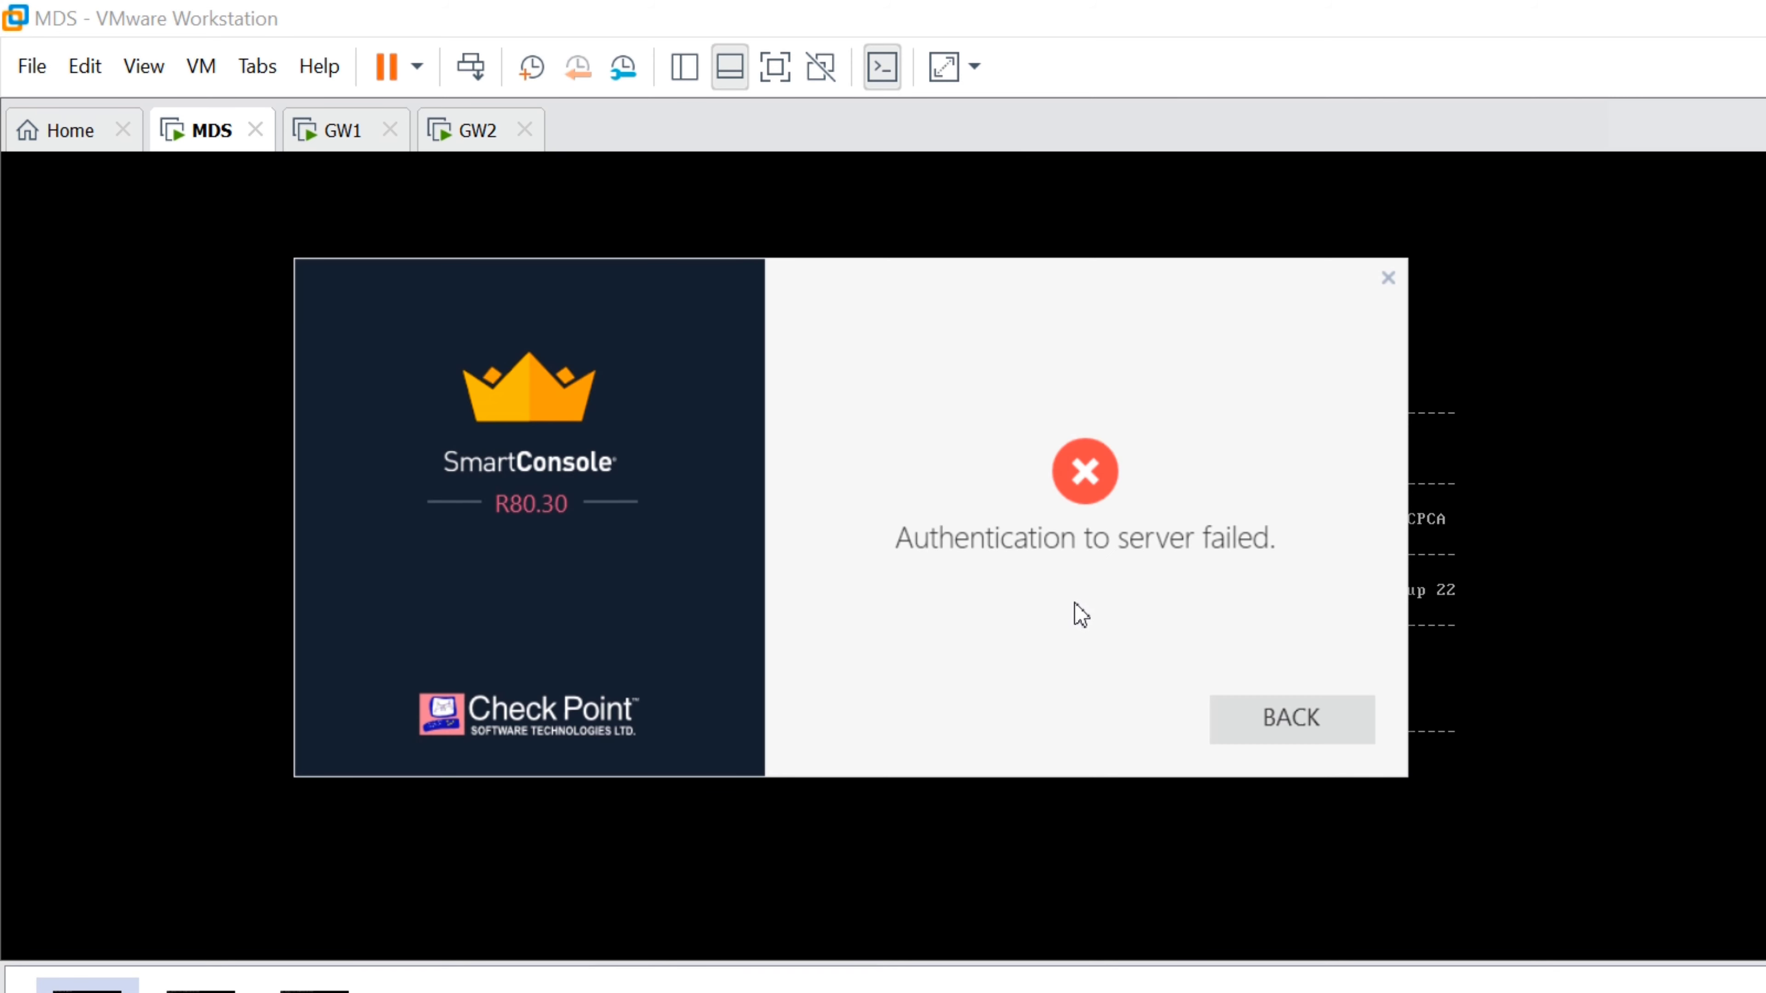
{"action": "key", "text": "Return"}
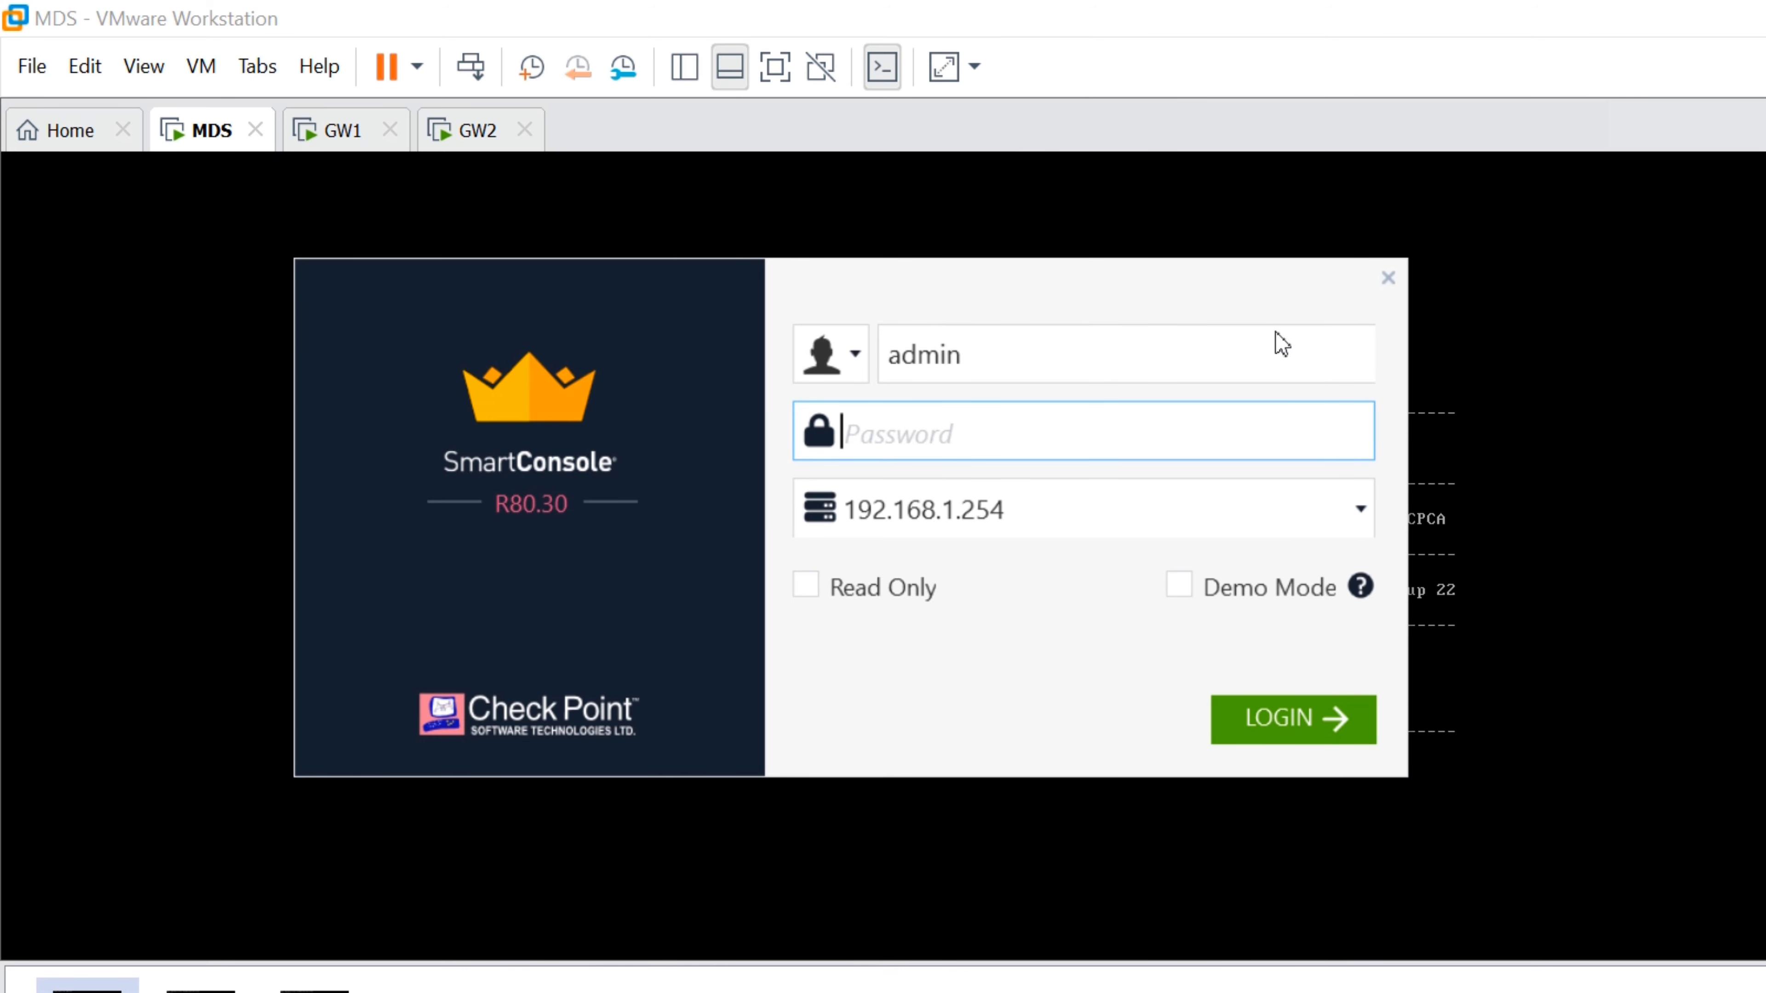
{"action": "left_click", "coordinate": [1390, 278]}
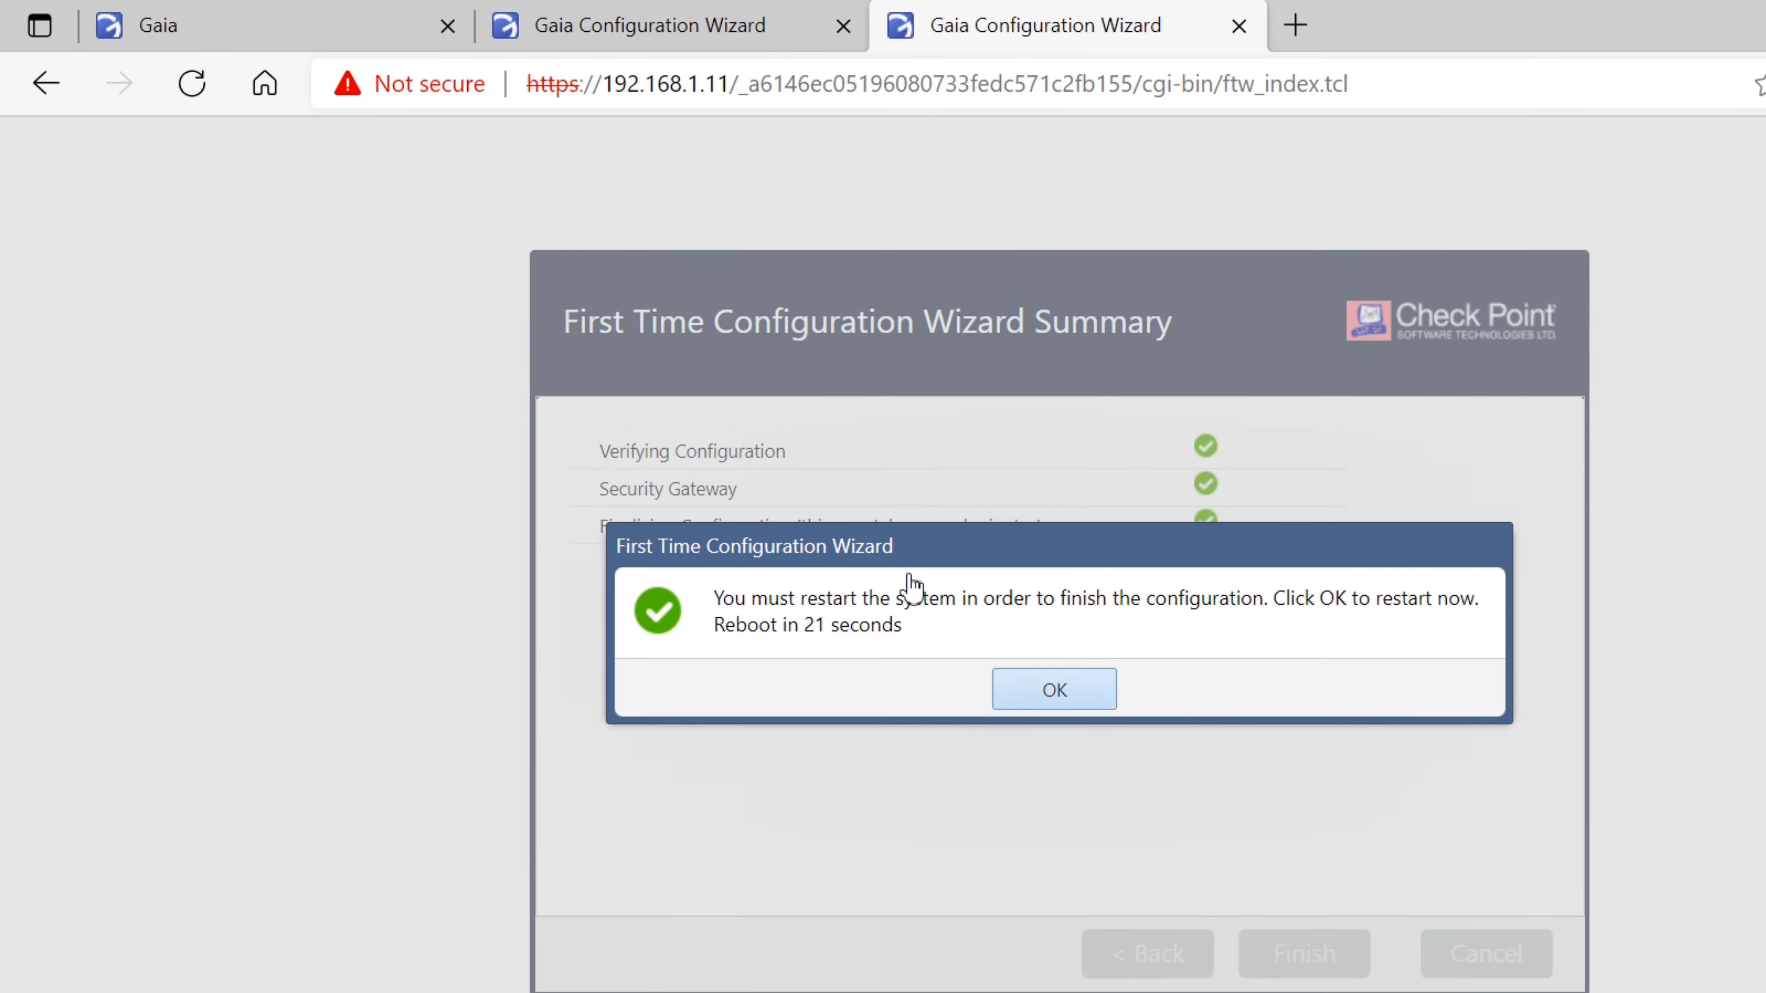
Restart 192.168.1.11 to finish setup, then sign in to the 192.168.1.10 portal as admin to view GW1's overview
{"action": "key", "text": "Return"}
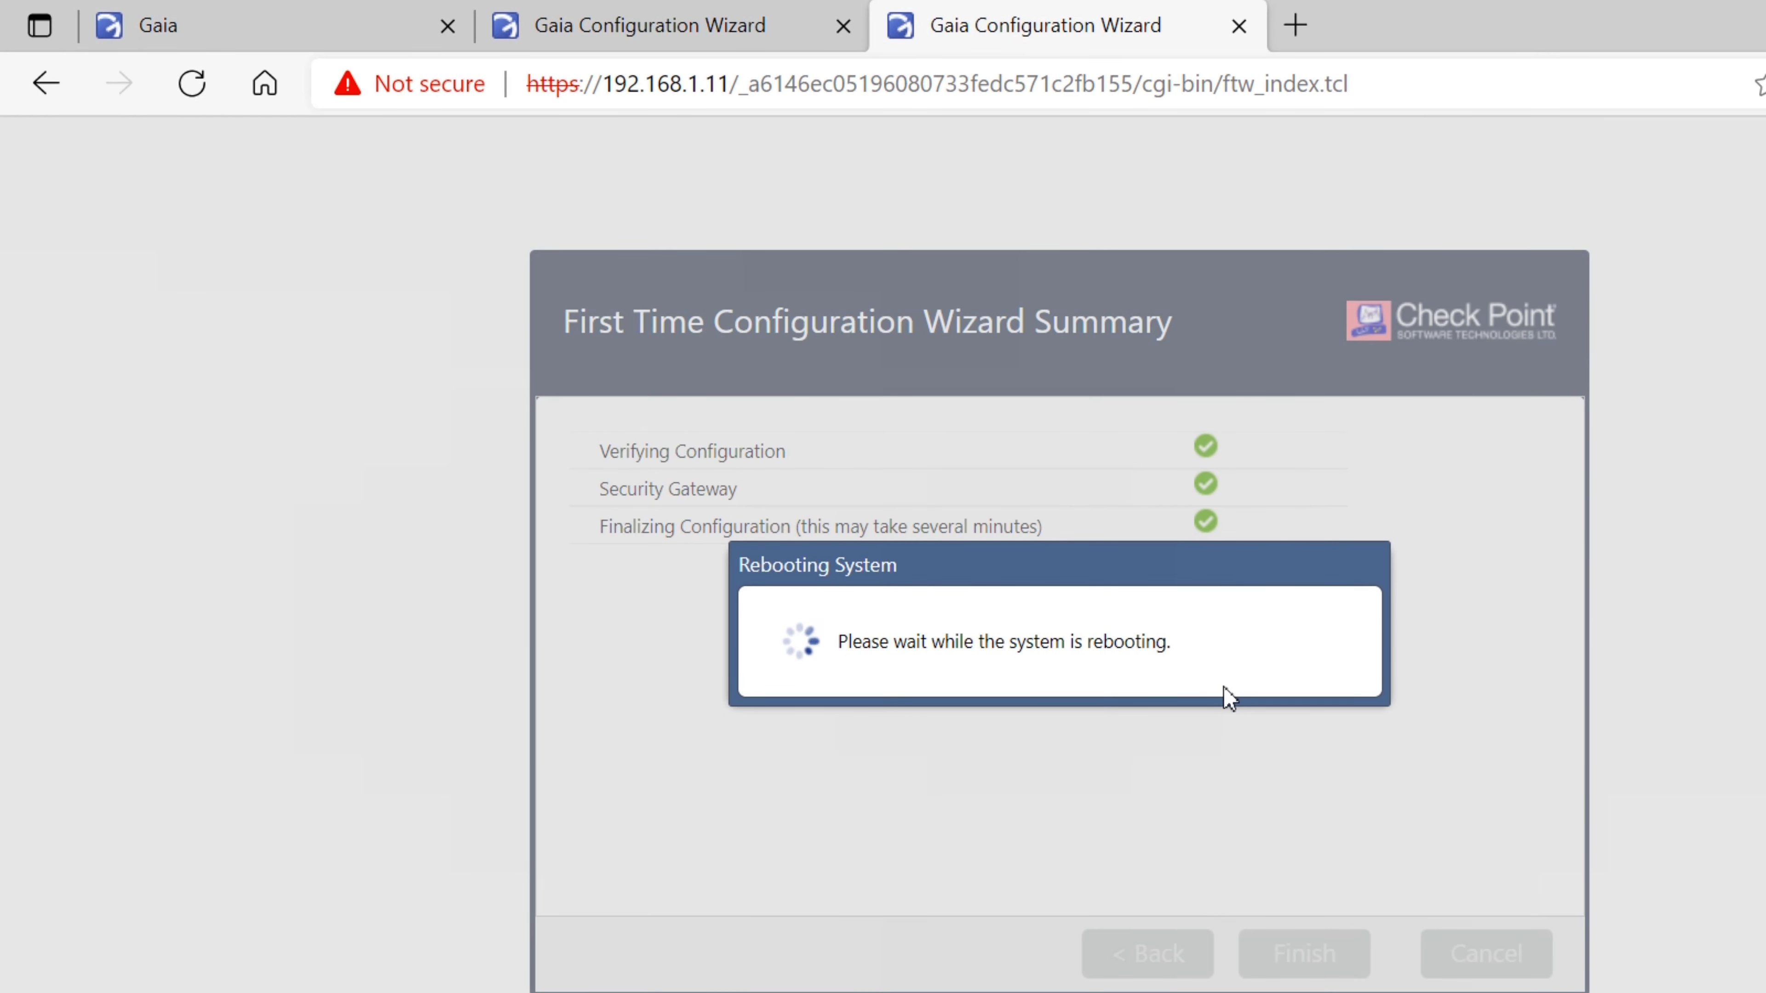
{"action": "left_click", "coordinate": [556, 10]}
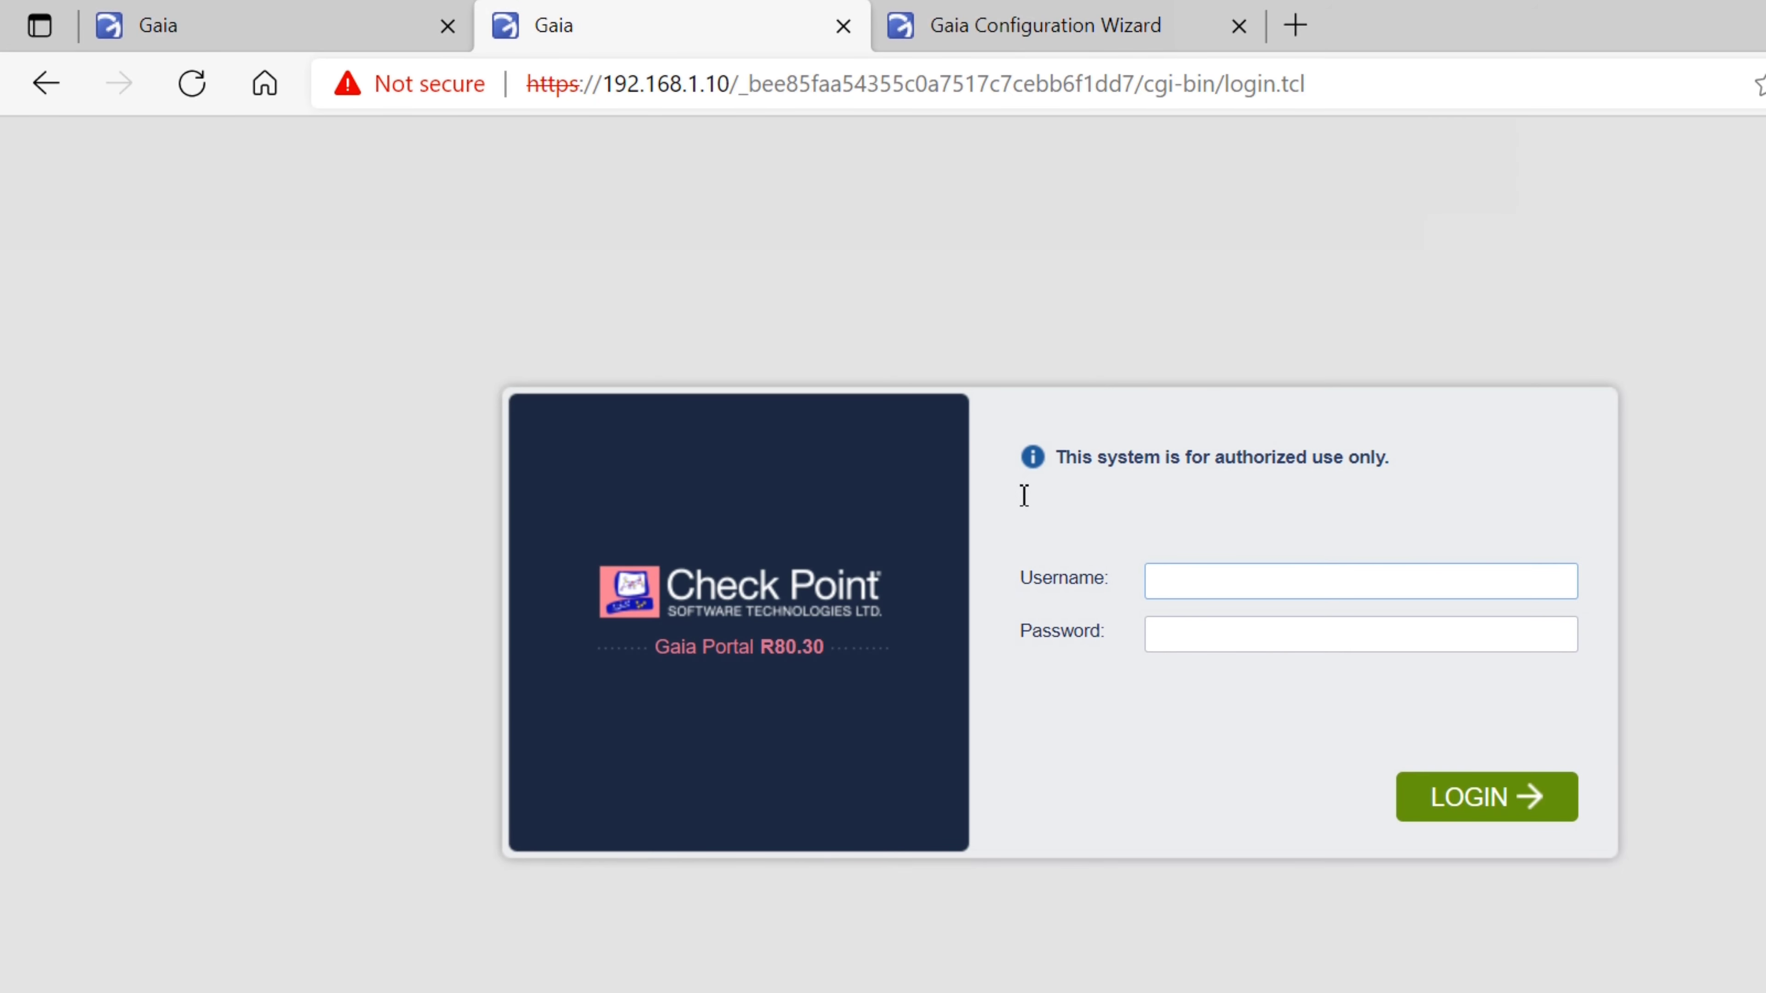
{"action": "type", "text": "admin"}
{"action": "key", "text": "Tab"}
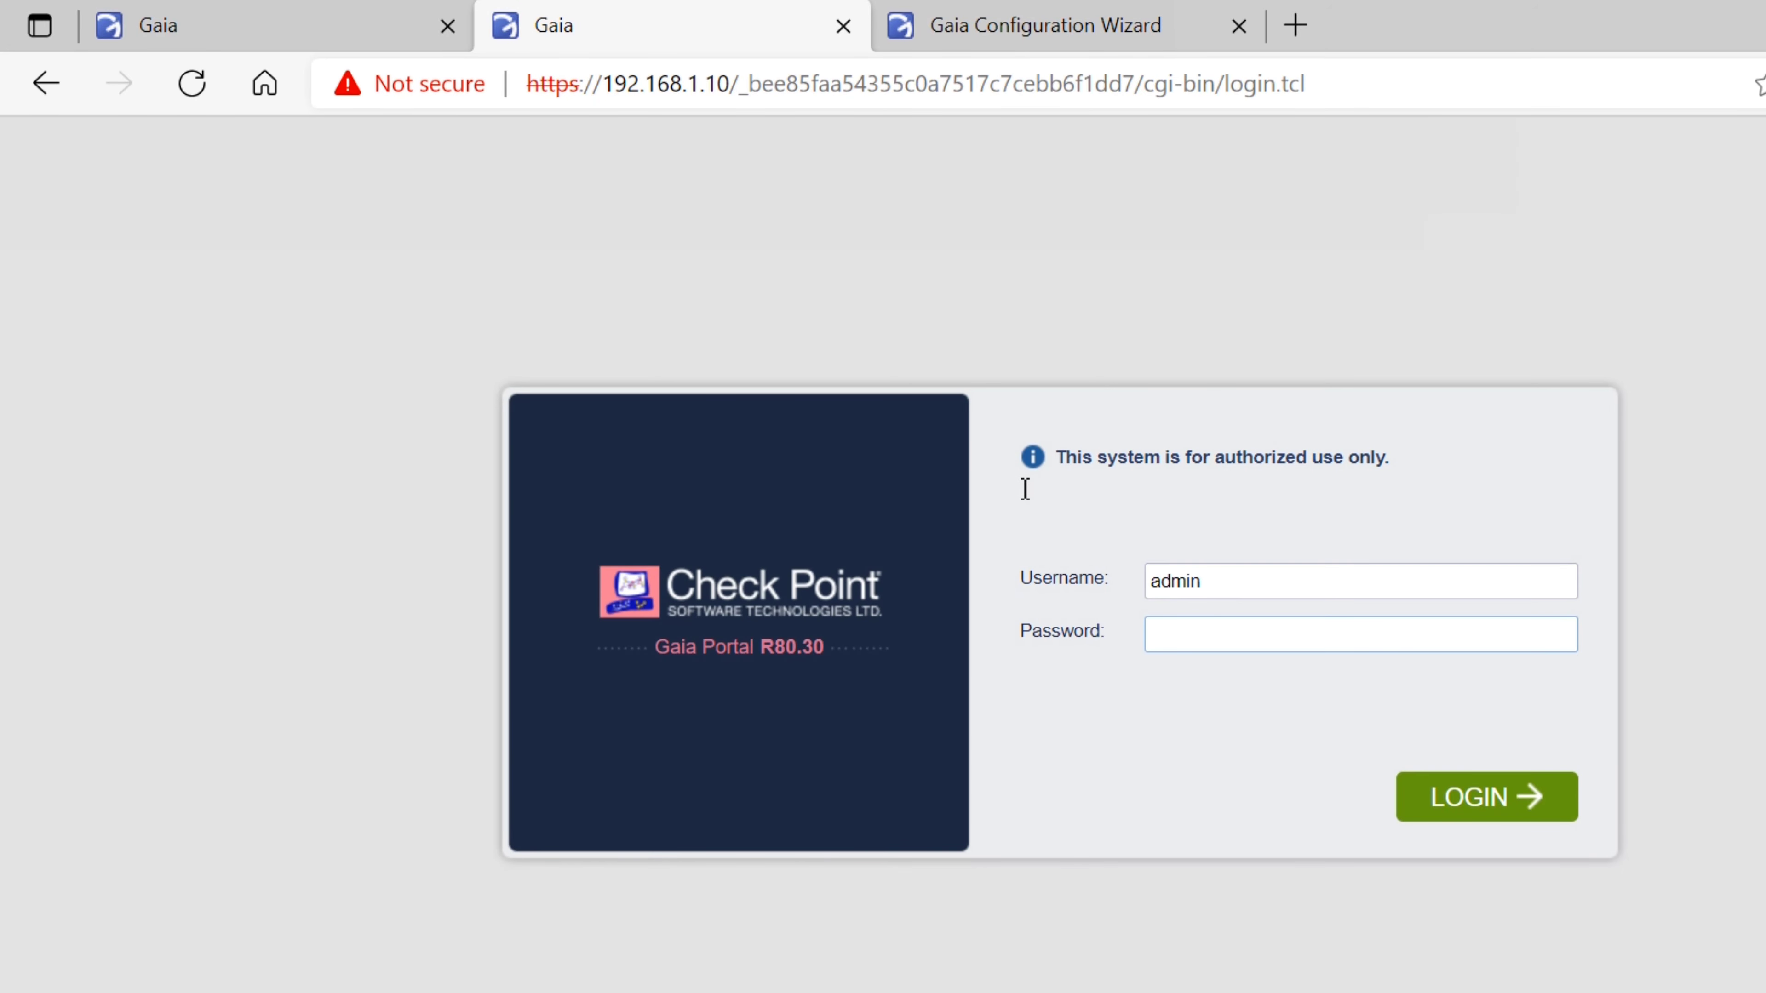
{"action": "key", "text": "Return"}
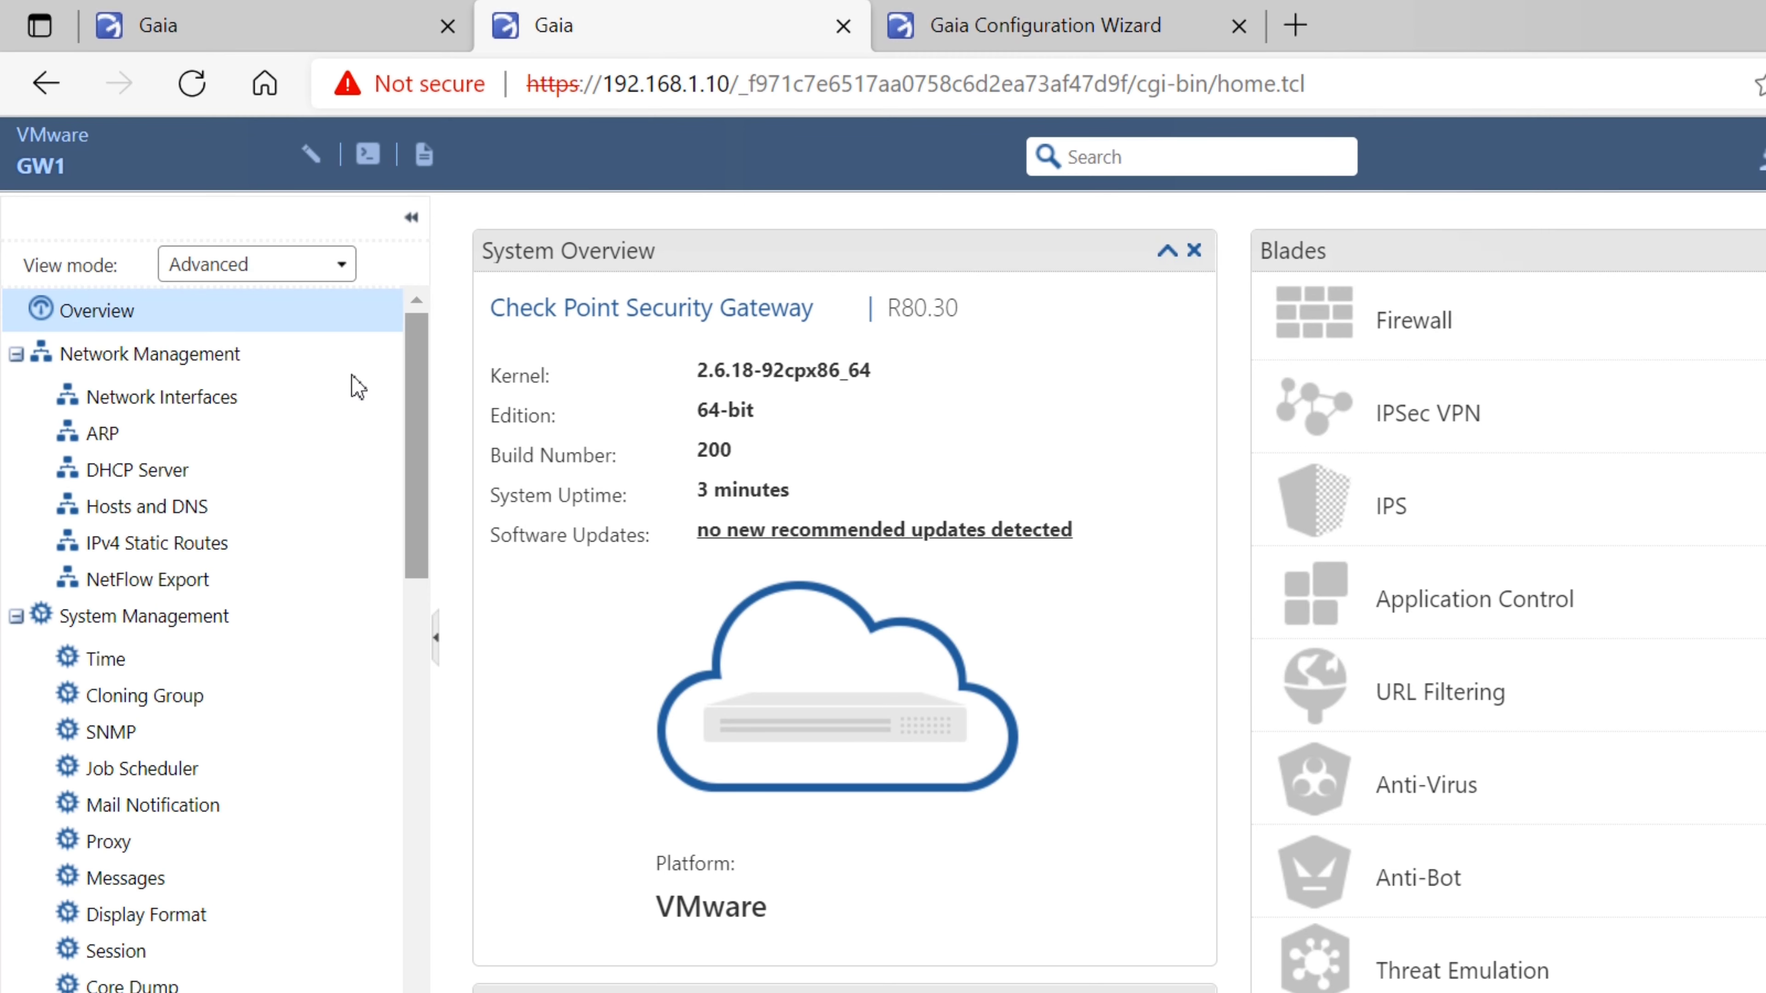
{"action": "scroll", "coordinate": [341, 432], "scroll_direction": "down", "scroll_amount": 2}
{"action": "scroll", "coordinate": [341, 433], "scroll_direction": "up", "scroll_amount": 3}
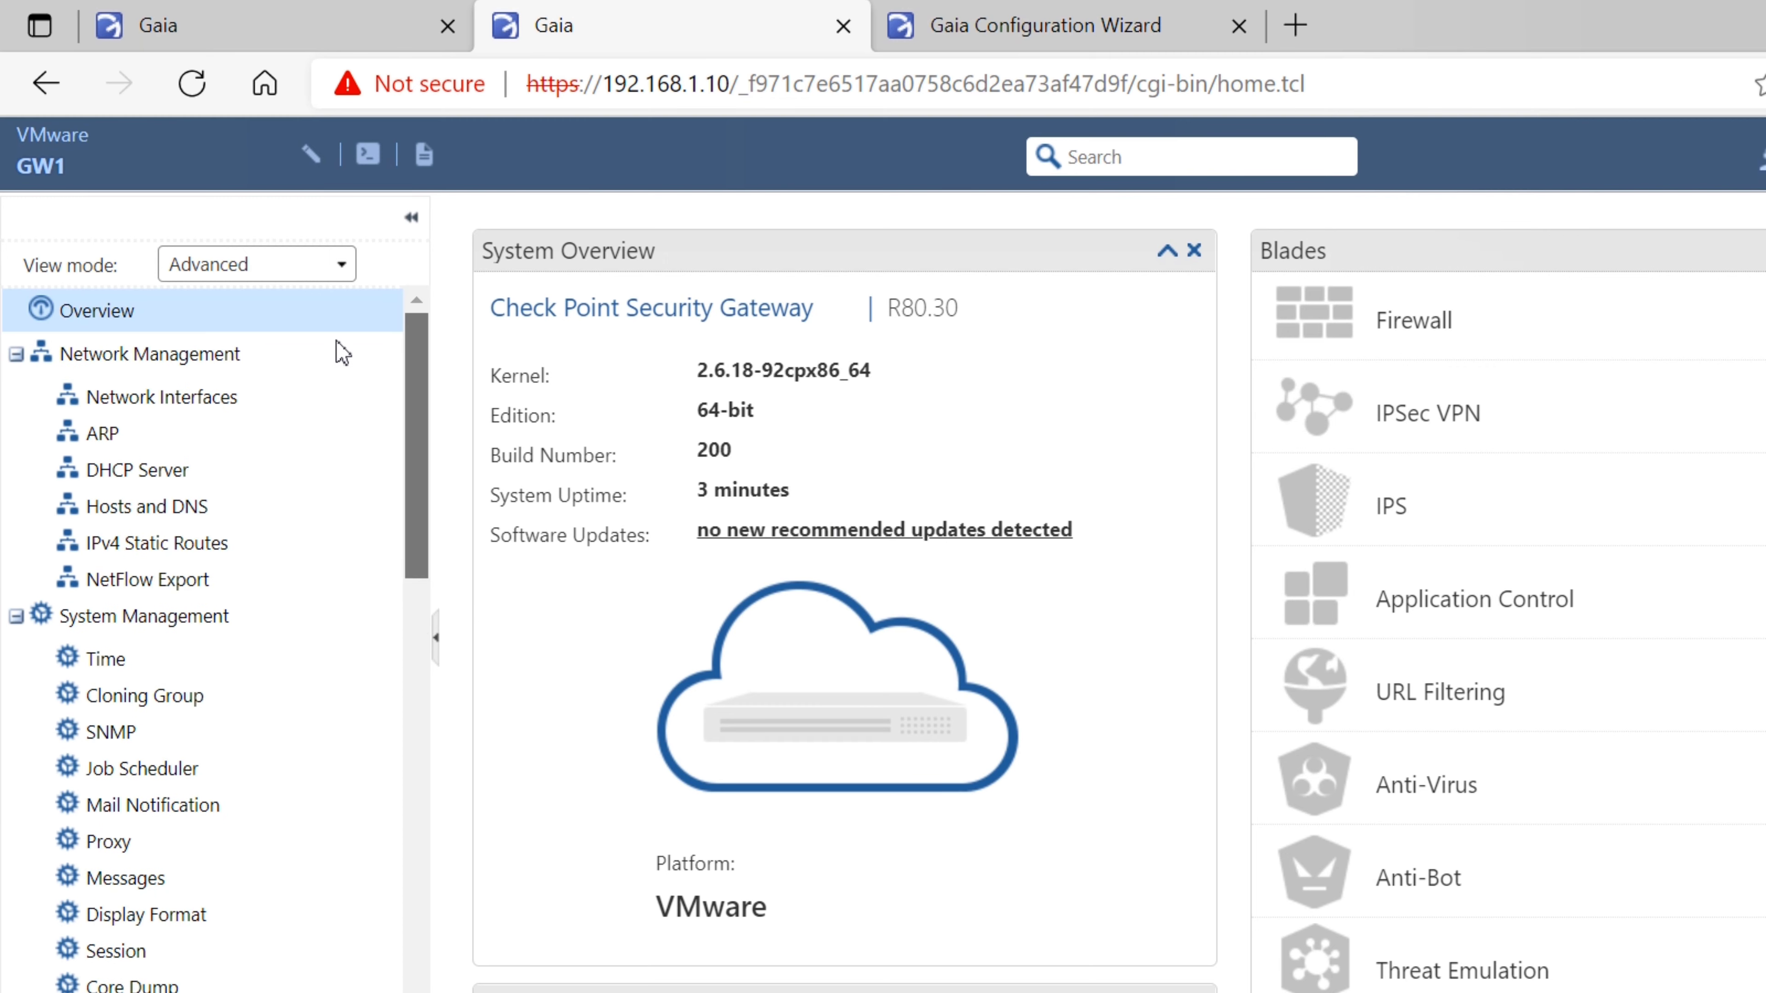
{"action": "scroll", "coordinate": [341, 354], "scroll_direction": "down", "scroll_amount": 20}
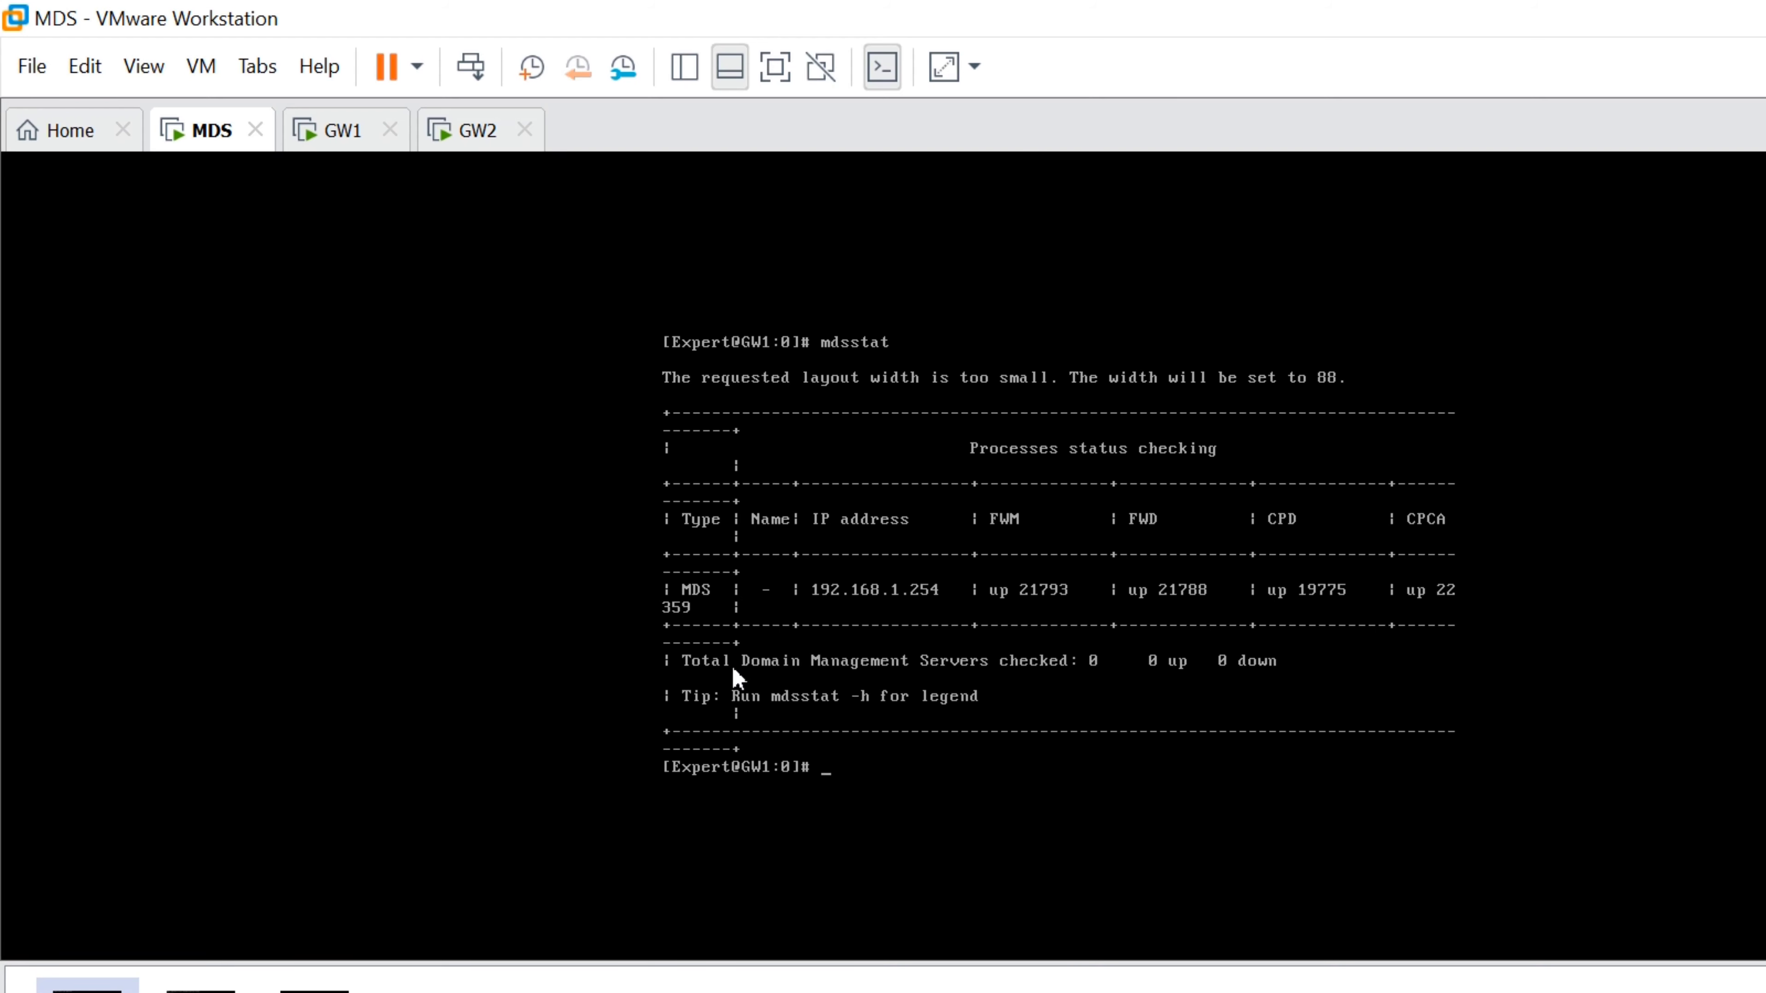
Switch to the GW1 console and log in as admin
{"action": "key", "text": "Up"}
{"action": "key", "text": "Down"}
{"action": "left_click", "coordinate": [321, 138]}
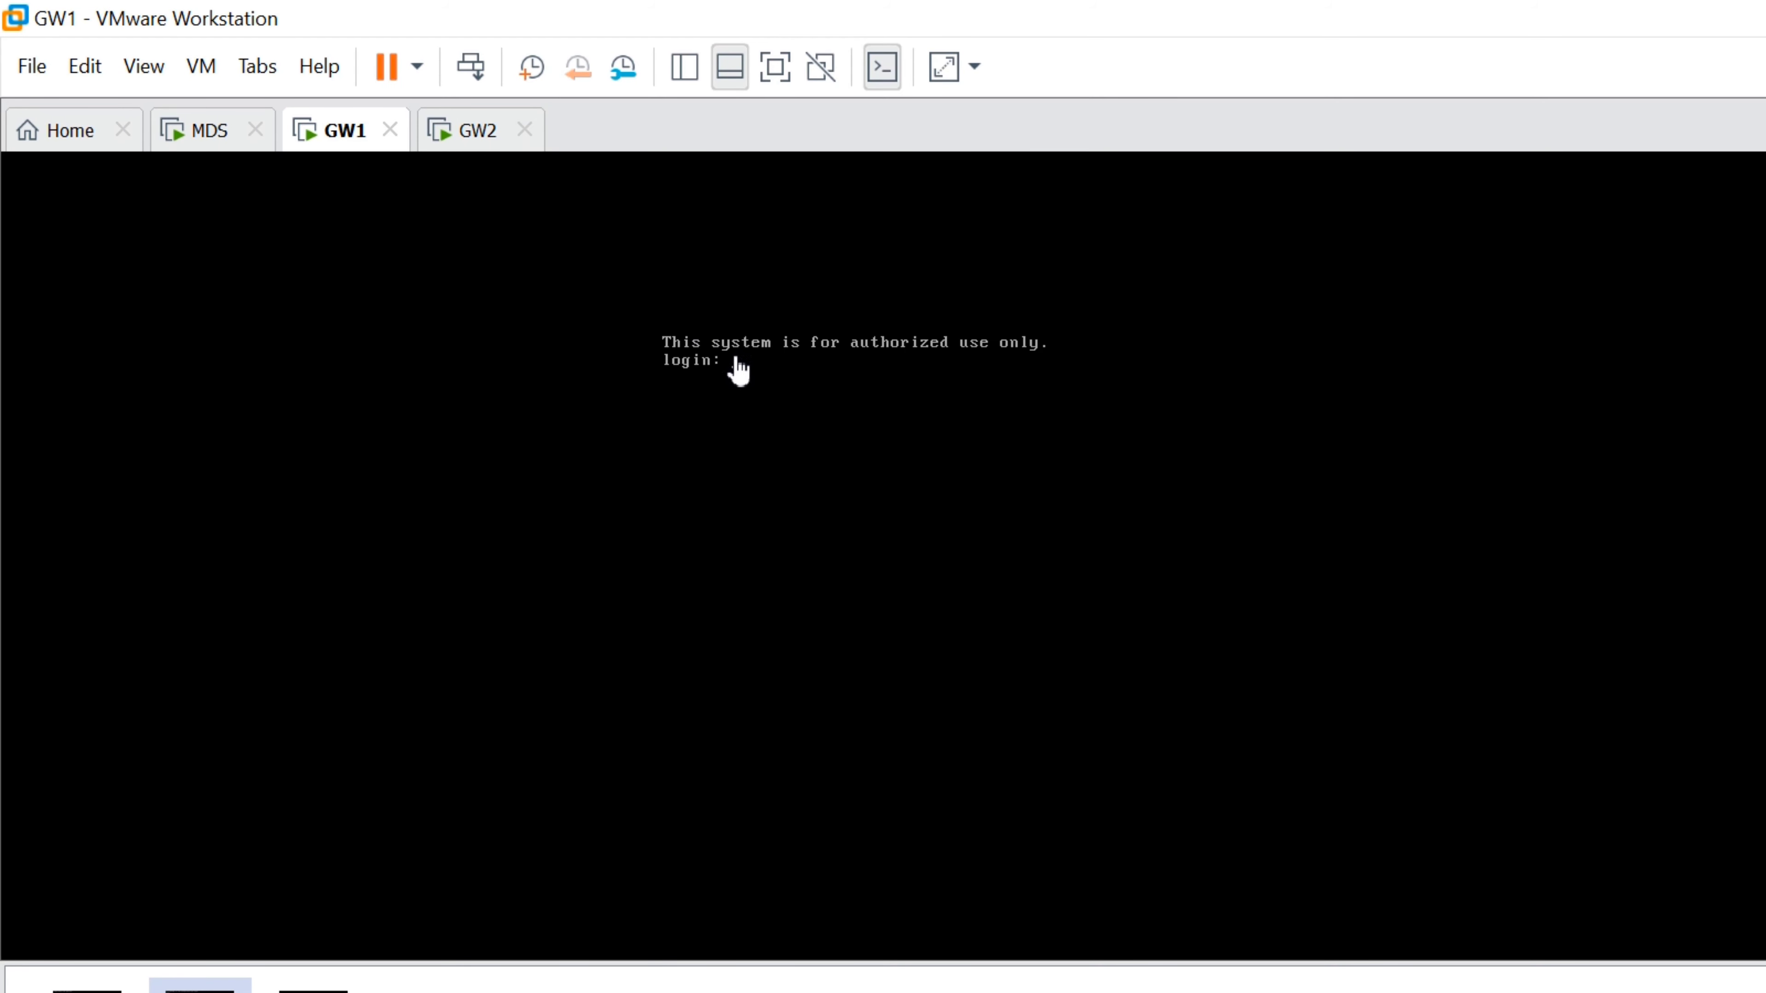
{"action": "left_click", "coordinate": [738, 371]}
{"action": "type", "text": "admin"}
{"action": "key", "text": "Return"}
{"action": "key", "text": "Return"}
Take the GW1 configuration lock with 'lock database override'
{"action": "type", "text": "lock dat"}
{"action": "key", "text": "Tab"}
{"action": "type", "text": "ove"}
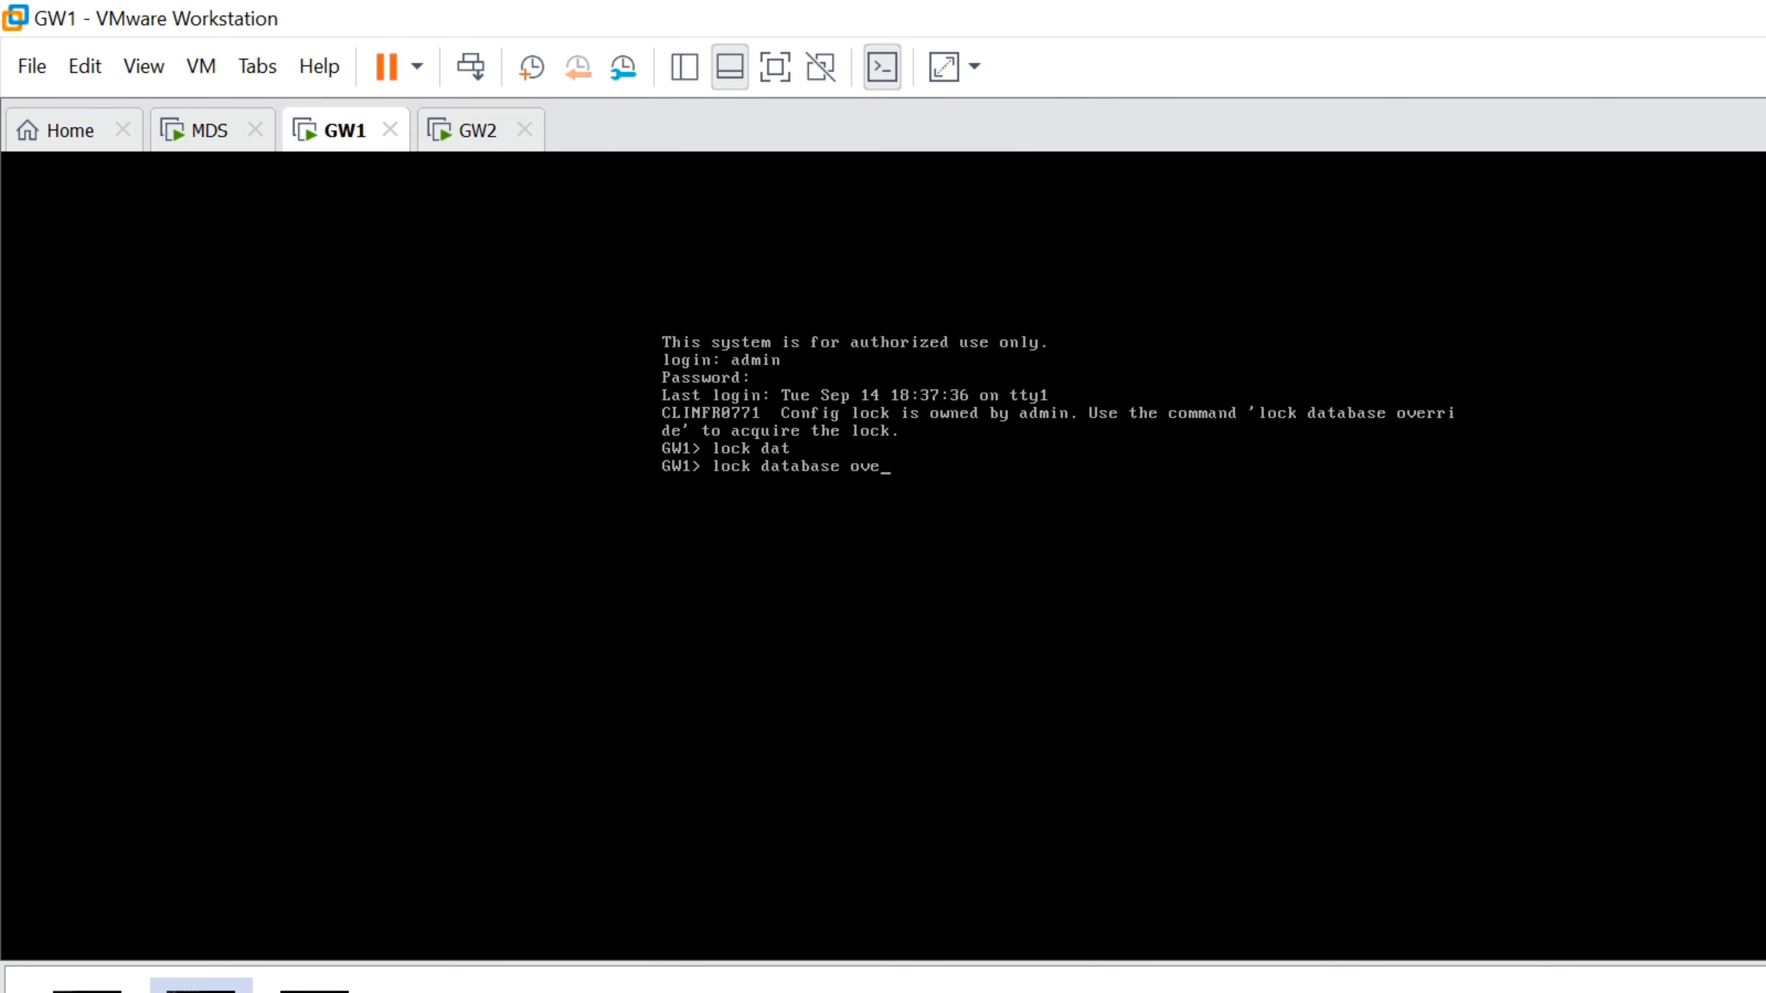
{"action": "key", "text": "Tab"}
{"action": "key", "text": "Return"}
Set a new GW1 expert password with 'set expert-password', entering it twice
{"action": "type", "text": "set "}
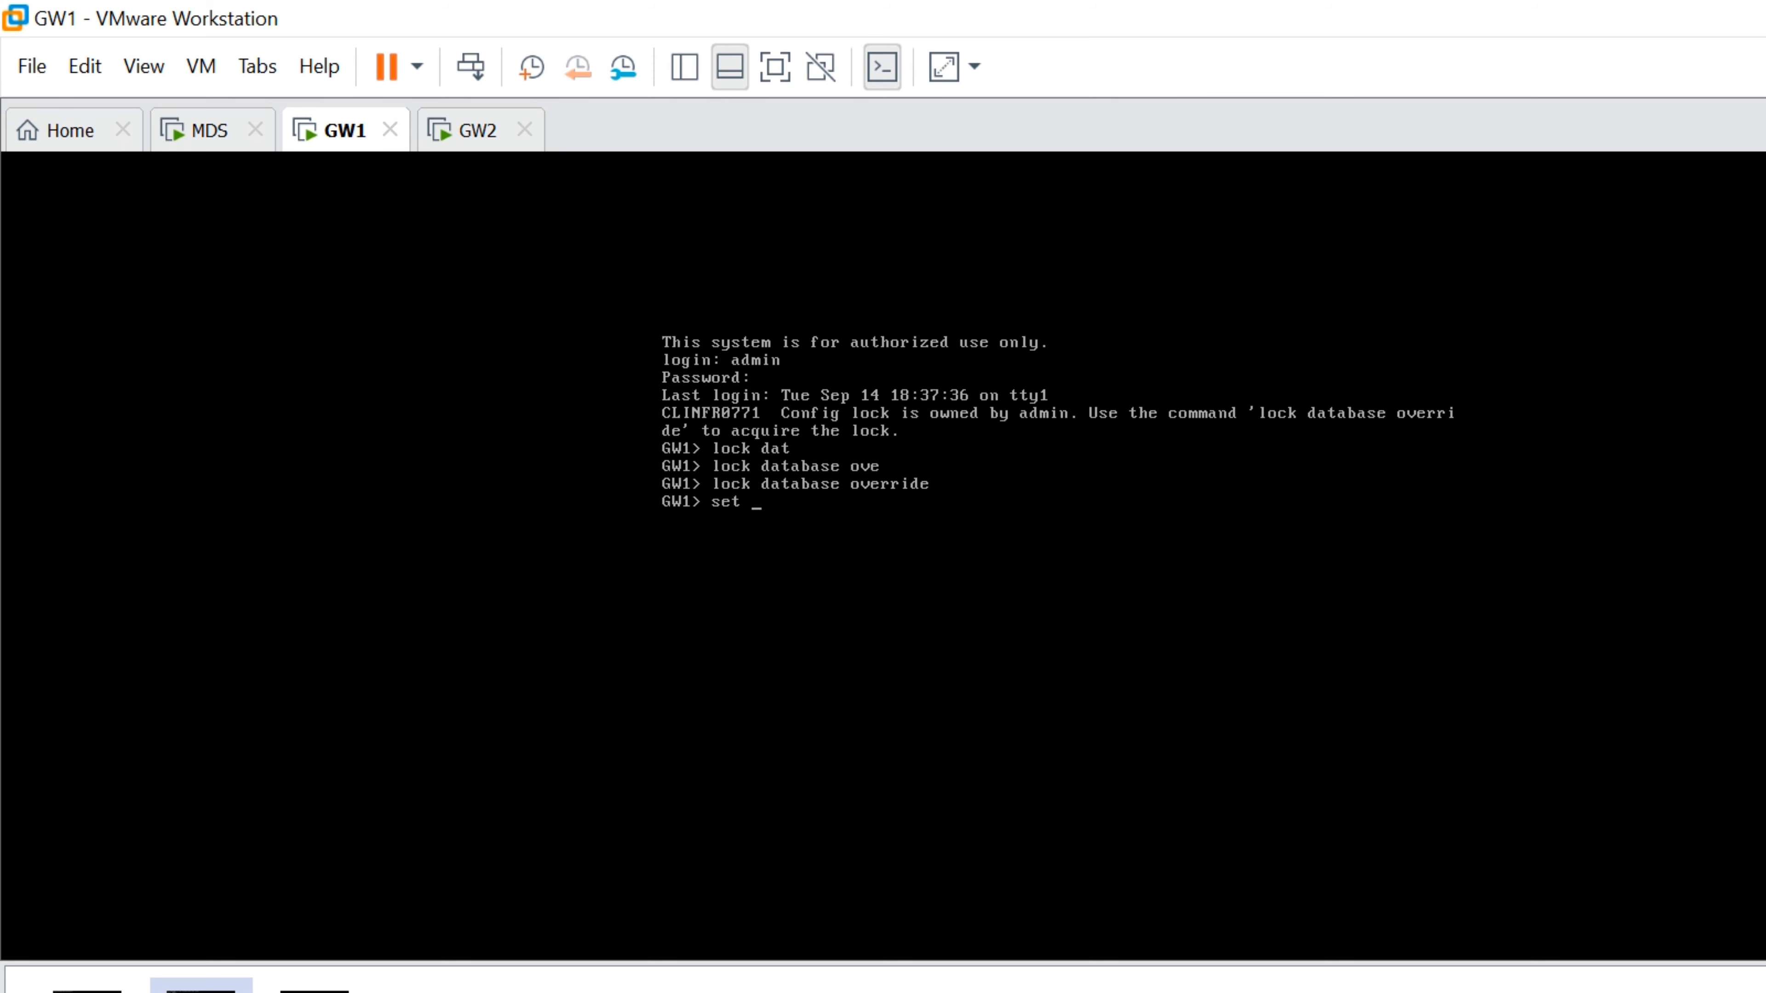
{"action": "type", "text": "ex"}
{"action": "key", "text": "Tab"}
{"action": "type", "text": "p"}
{"action": "key", "text": "Tab"}
{"action": "key", "text": "Return"}
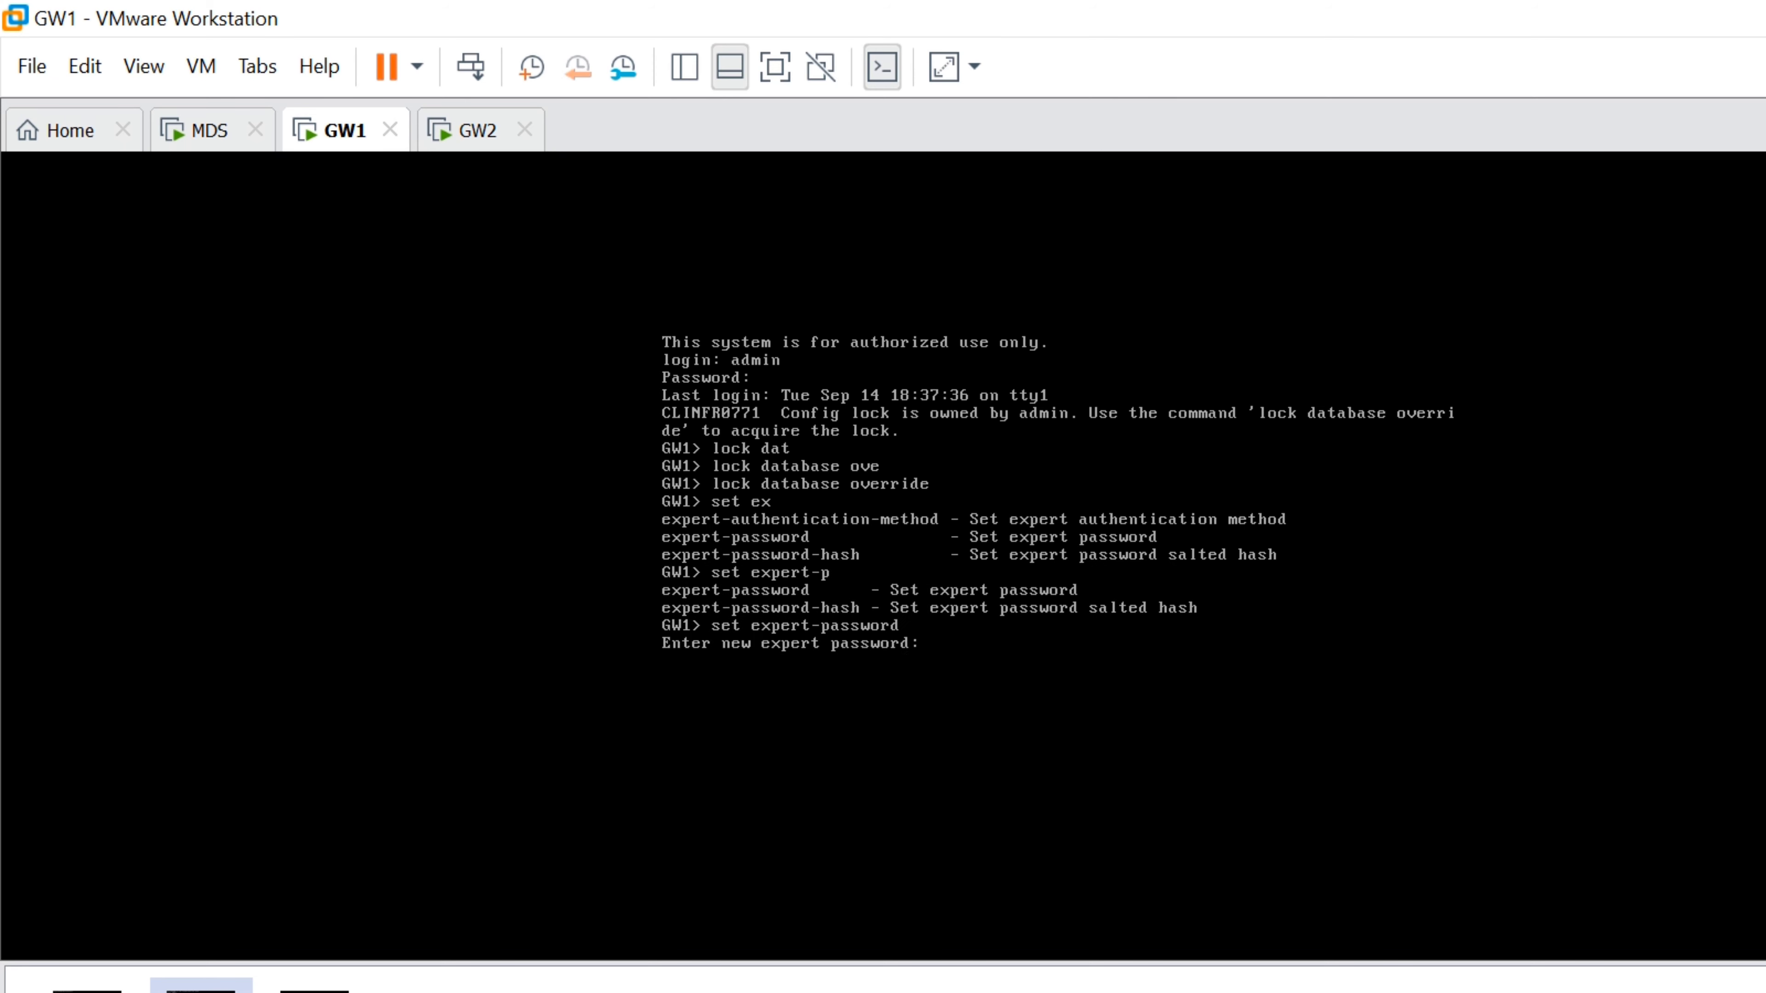
{"action": "key", "text": "Return"}
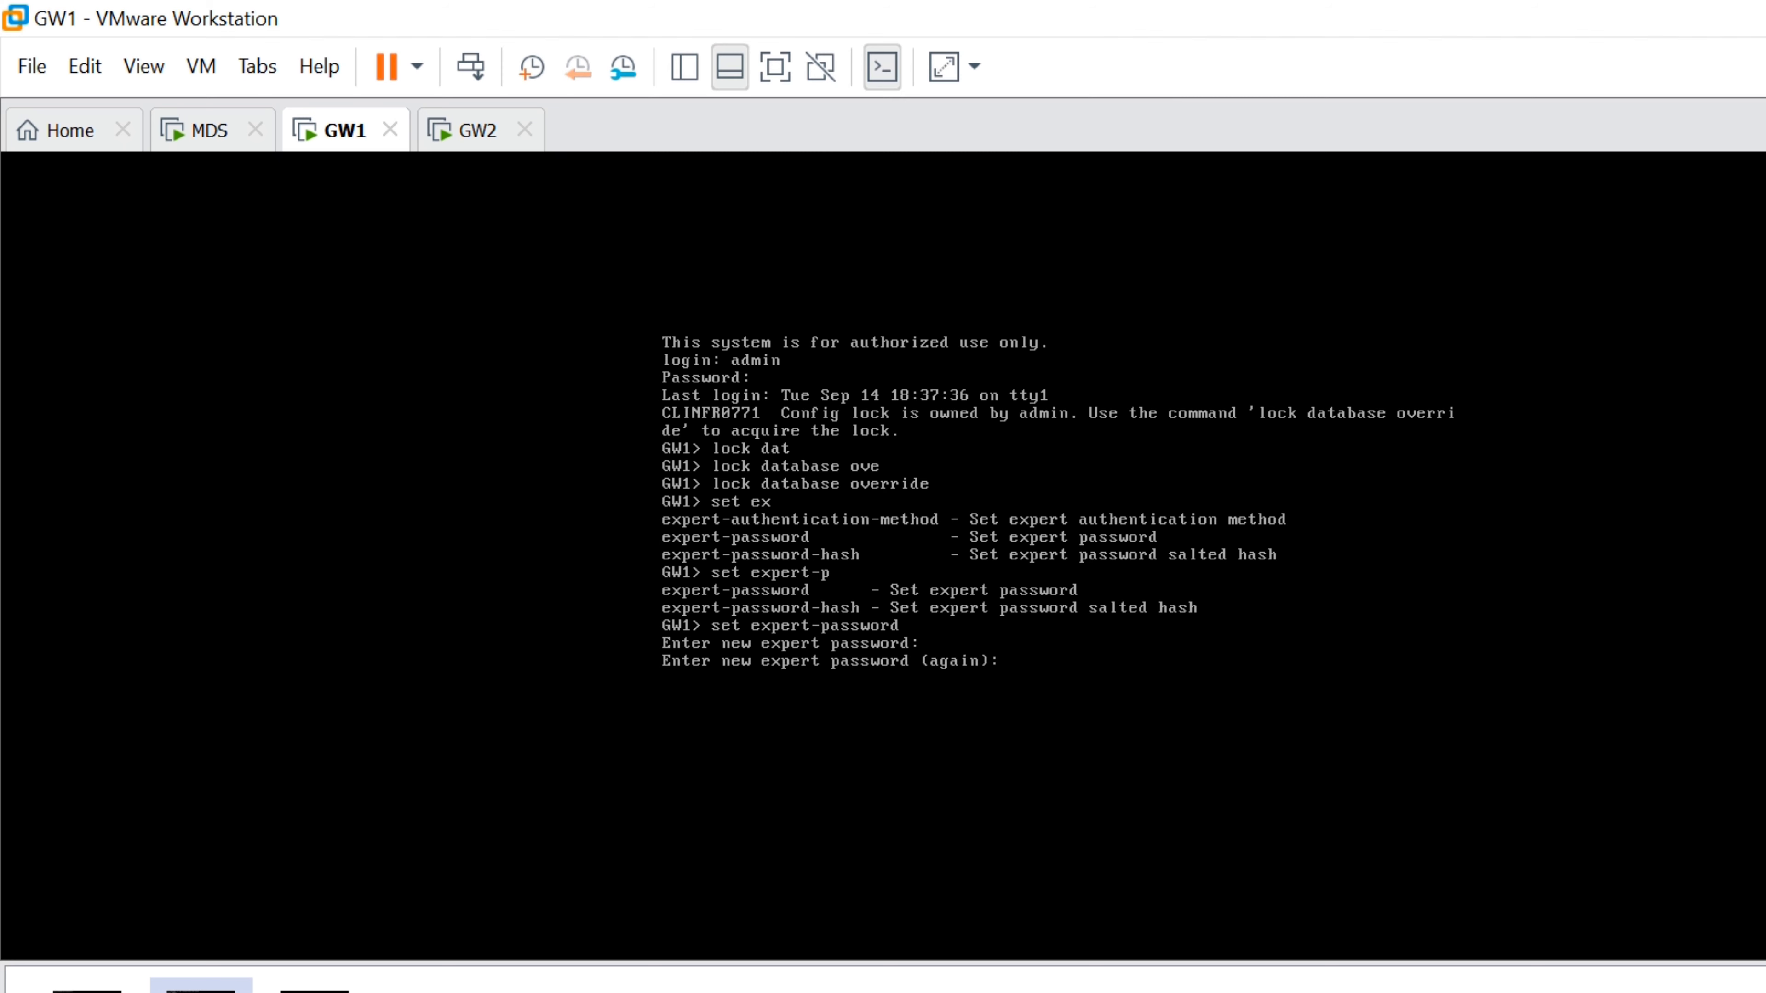
{"action": "key", "text": "Return"}
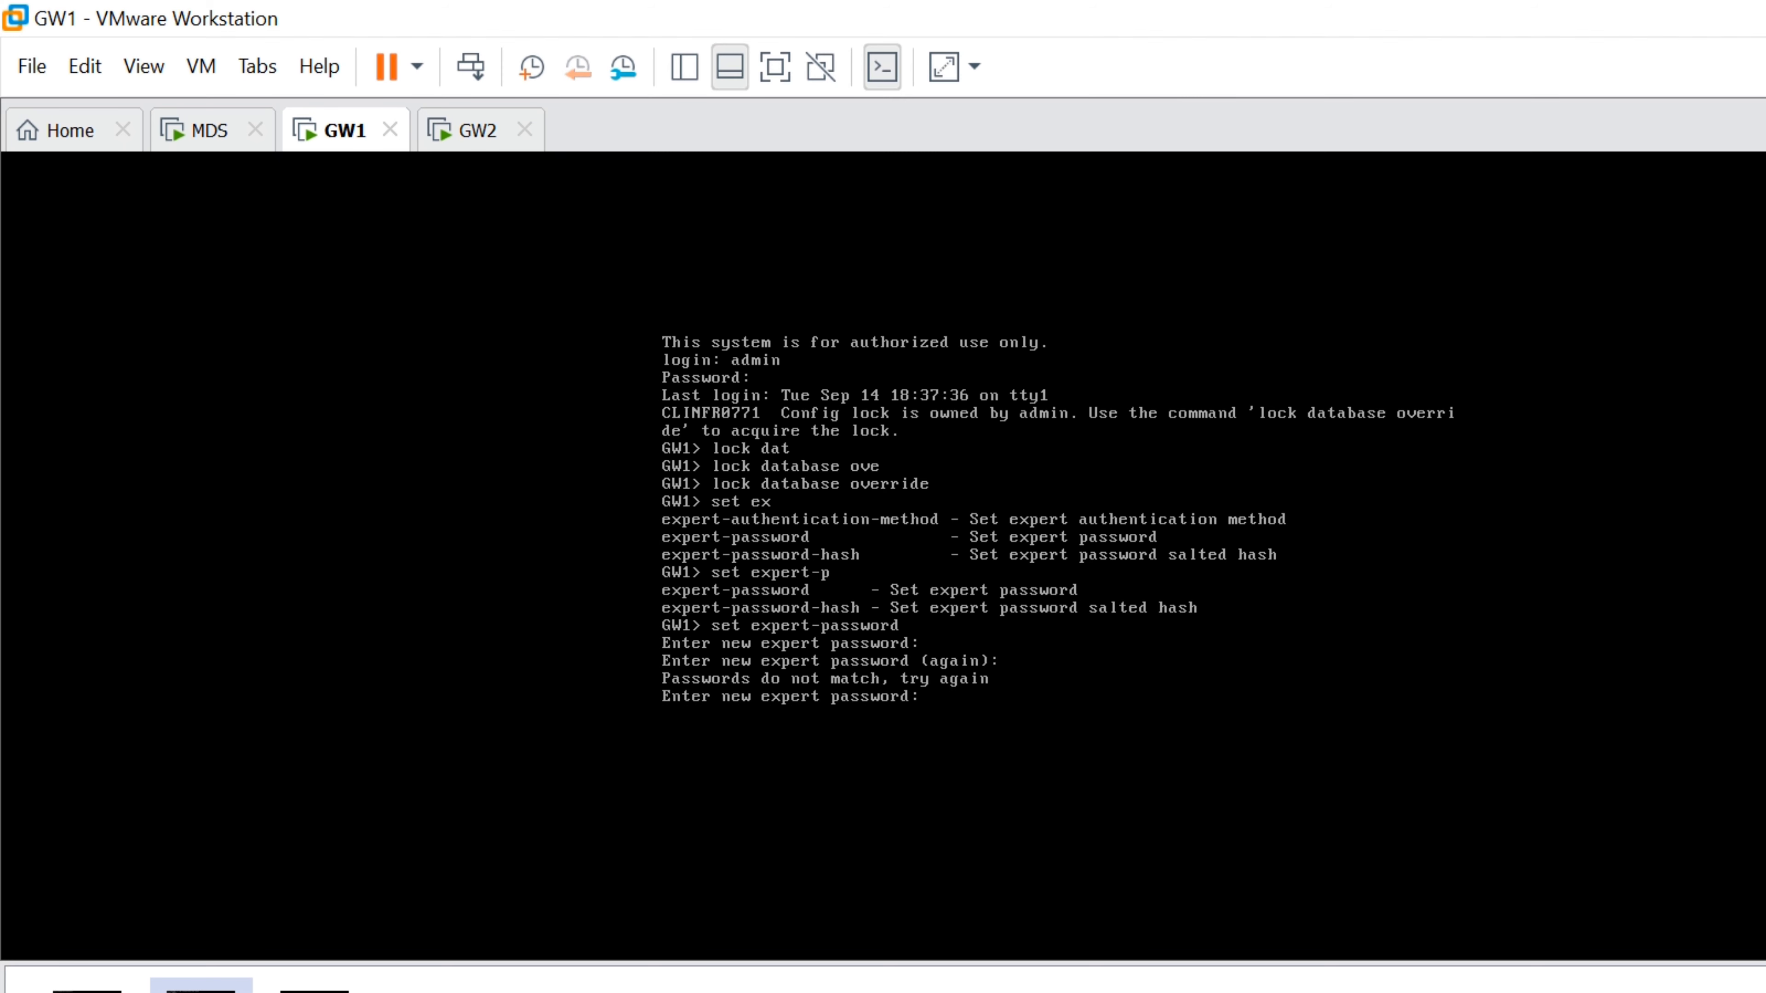
{"action": "key", "text": "Return"}
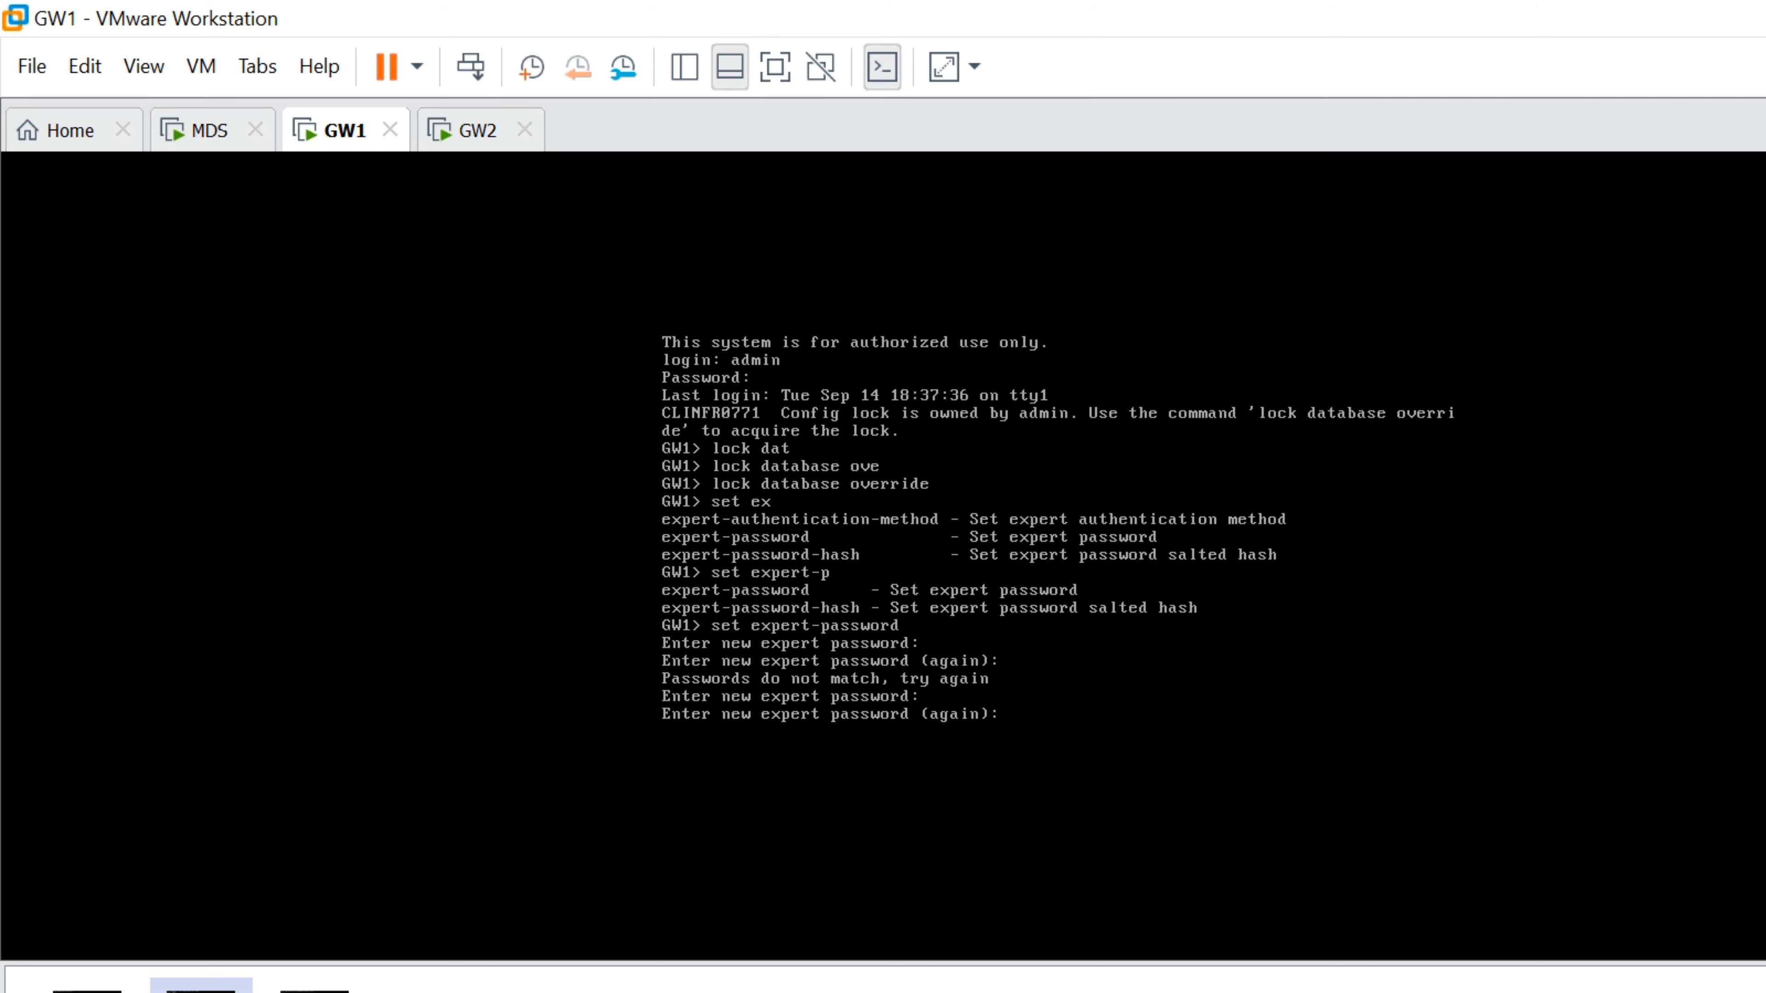
{"action": "key", "text": "Return"}
Switch GW1 into expert mode with 'expert' and clear the screen
{"action": "type", "text": "expert"}
{"action": "key", "text": "Return"}
{"action": "key", "text": "Return"}
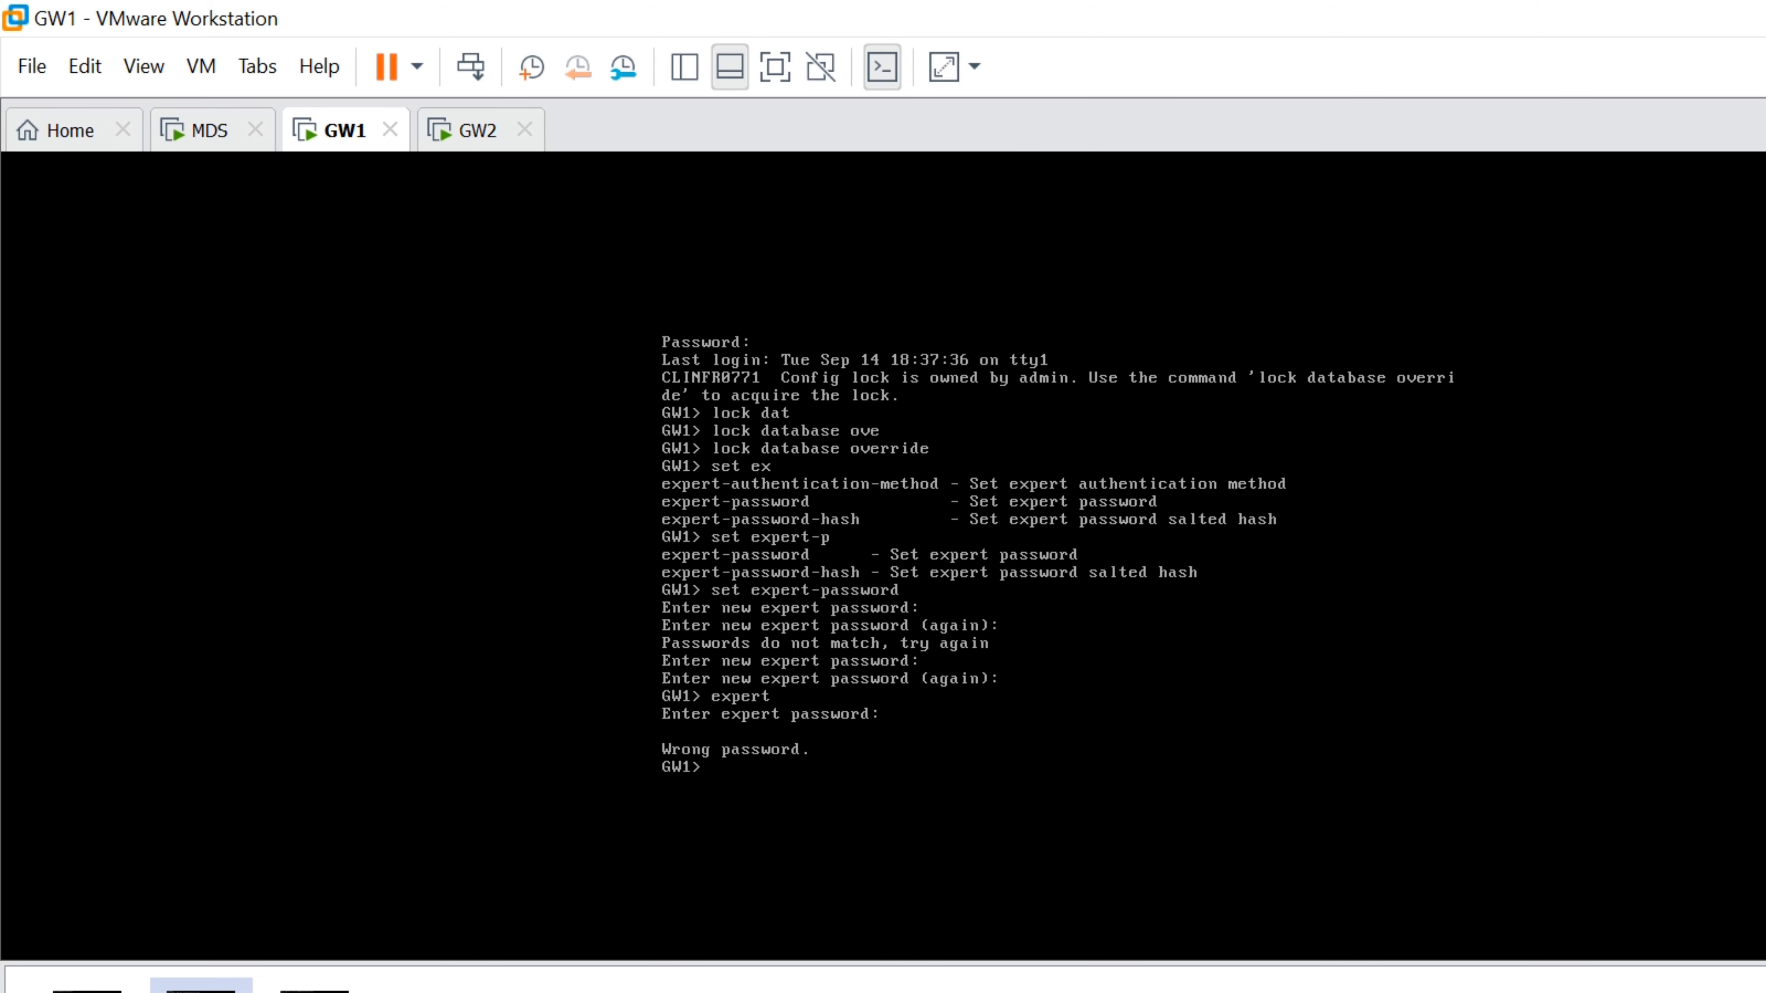
{"action": "type", "text": "expert"}
{"action": "key", "text": "Return"}
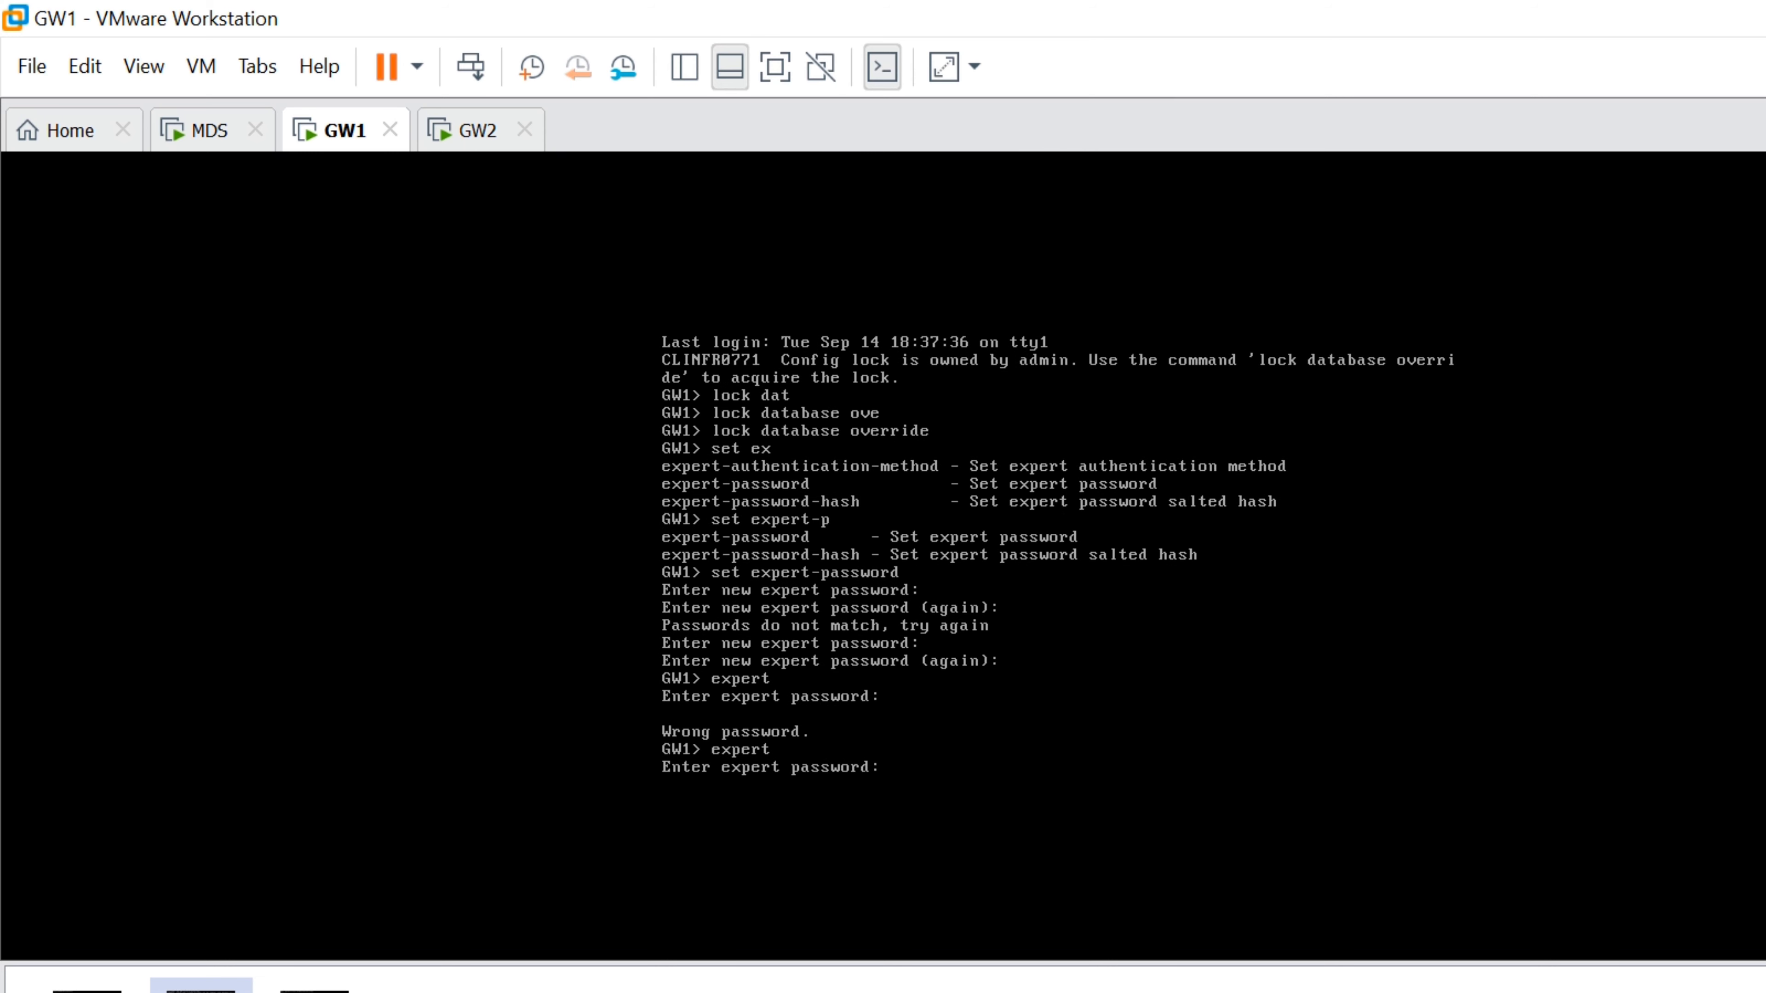
{"action": "key", "text": "Return"}
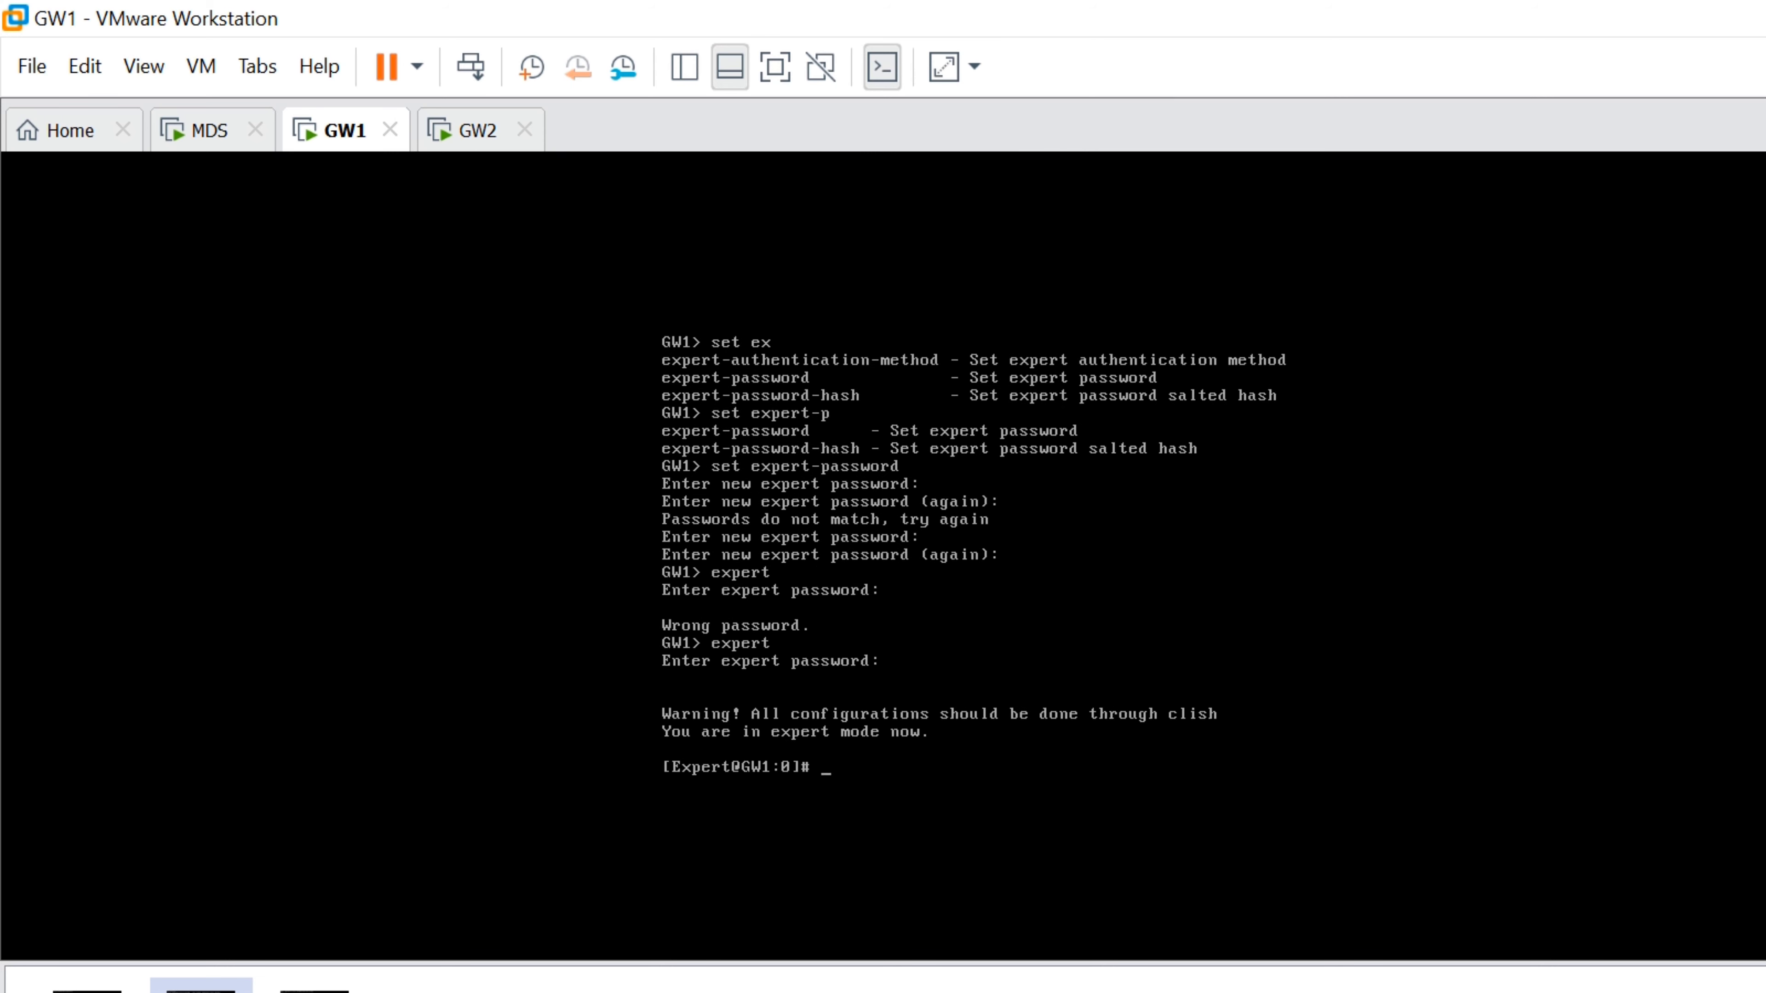
{"action": "type", "text": "cer"}
{"action": "key", "text": "BackSpace"}
{"action": "key", "text": "BackSpace"}
{"action": "type", "text": "clear"}
{"action": "key", "text": "Return"}
Check GW1 uptime and top, then run 'cpwd_admin list' to see watchdog processes
{"action": "type", "text": "u"}
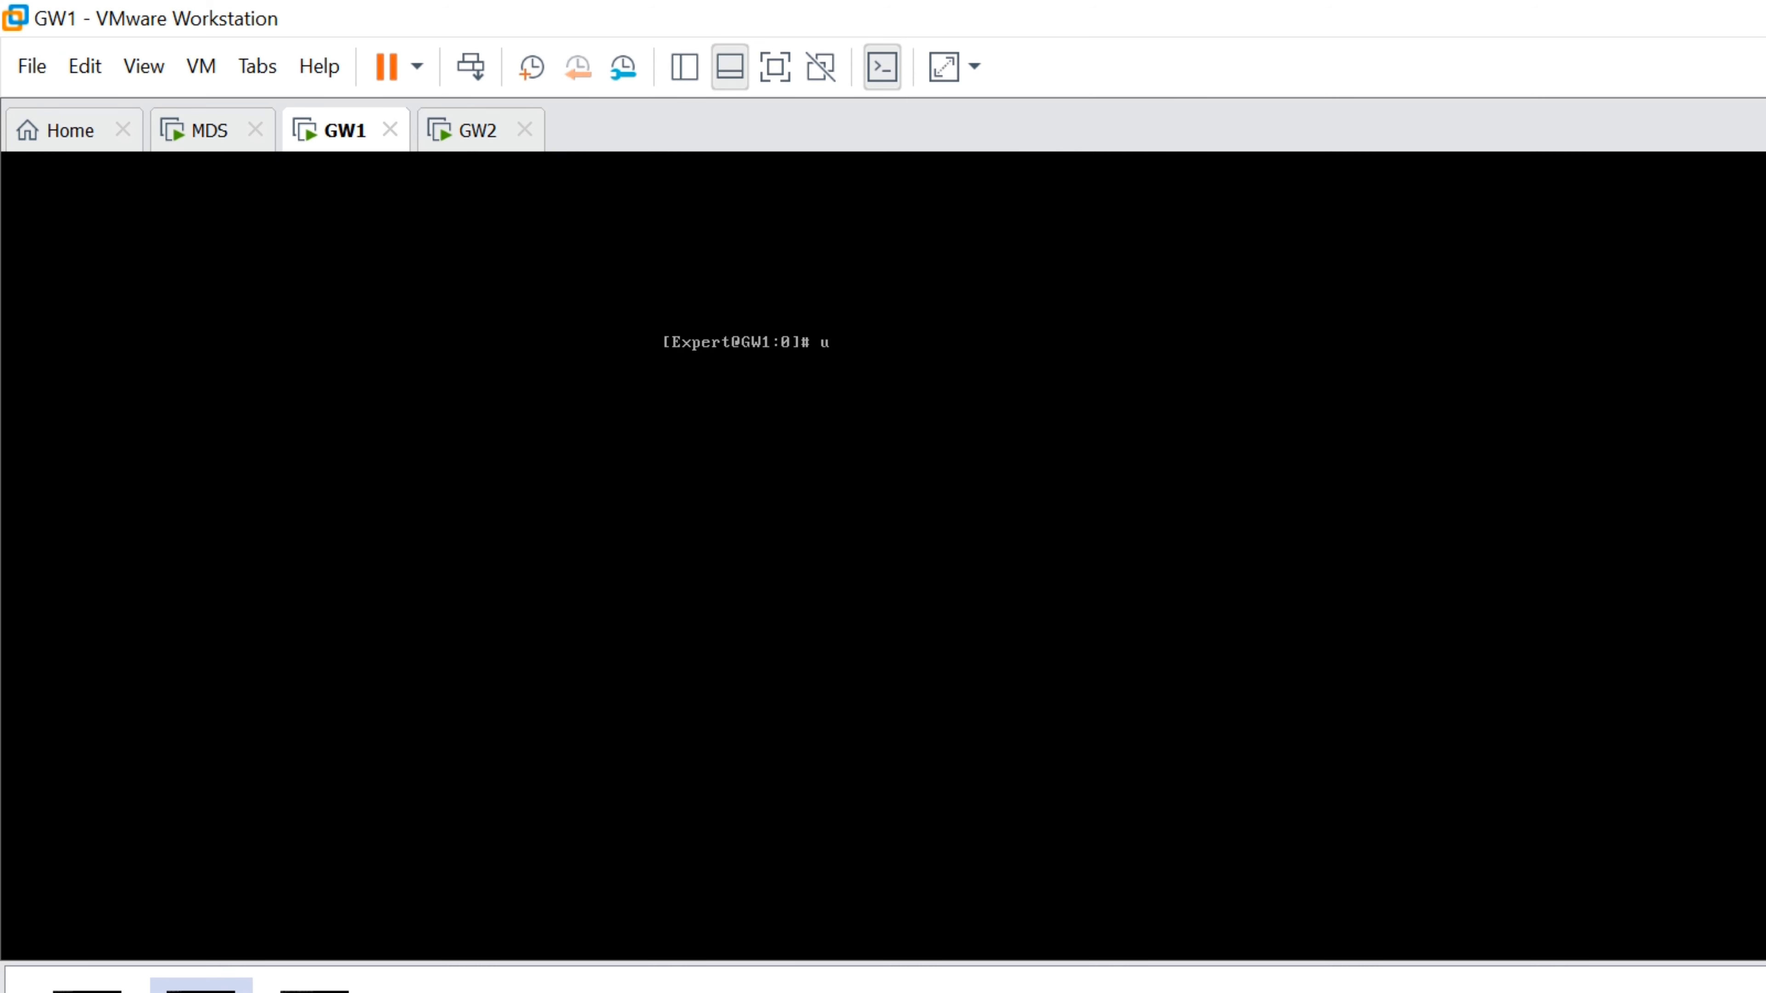
{"action": "type", "text": "ptime"}
{"action": "key", "text": "Return"}
{"action": "type", "text": "top"}
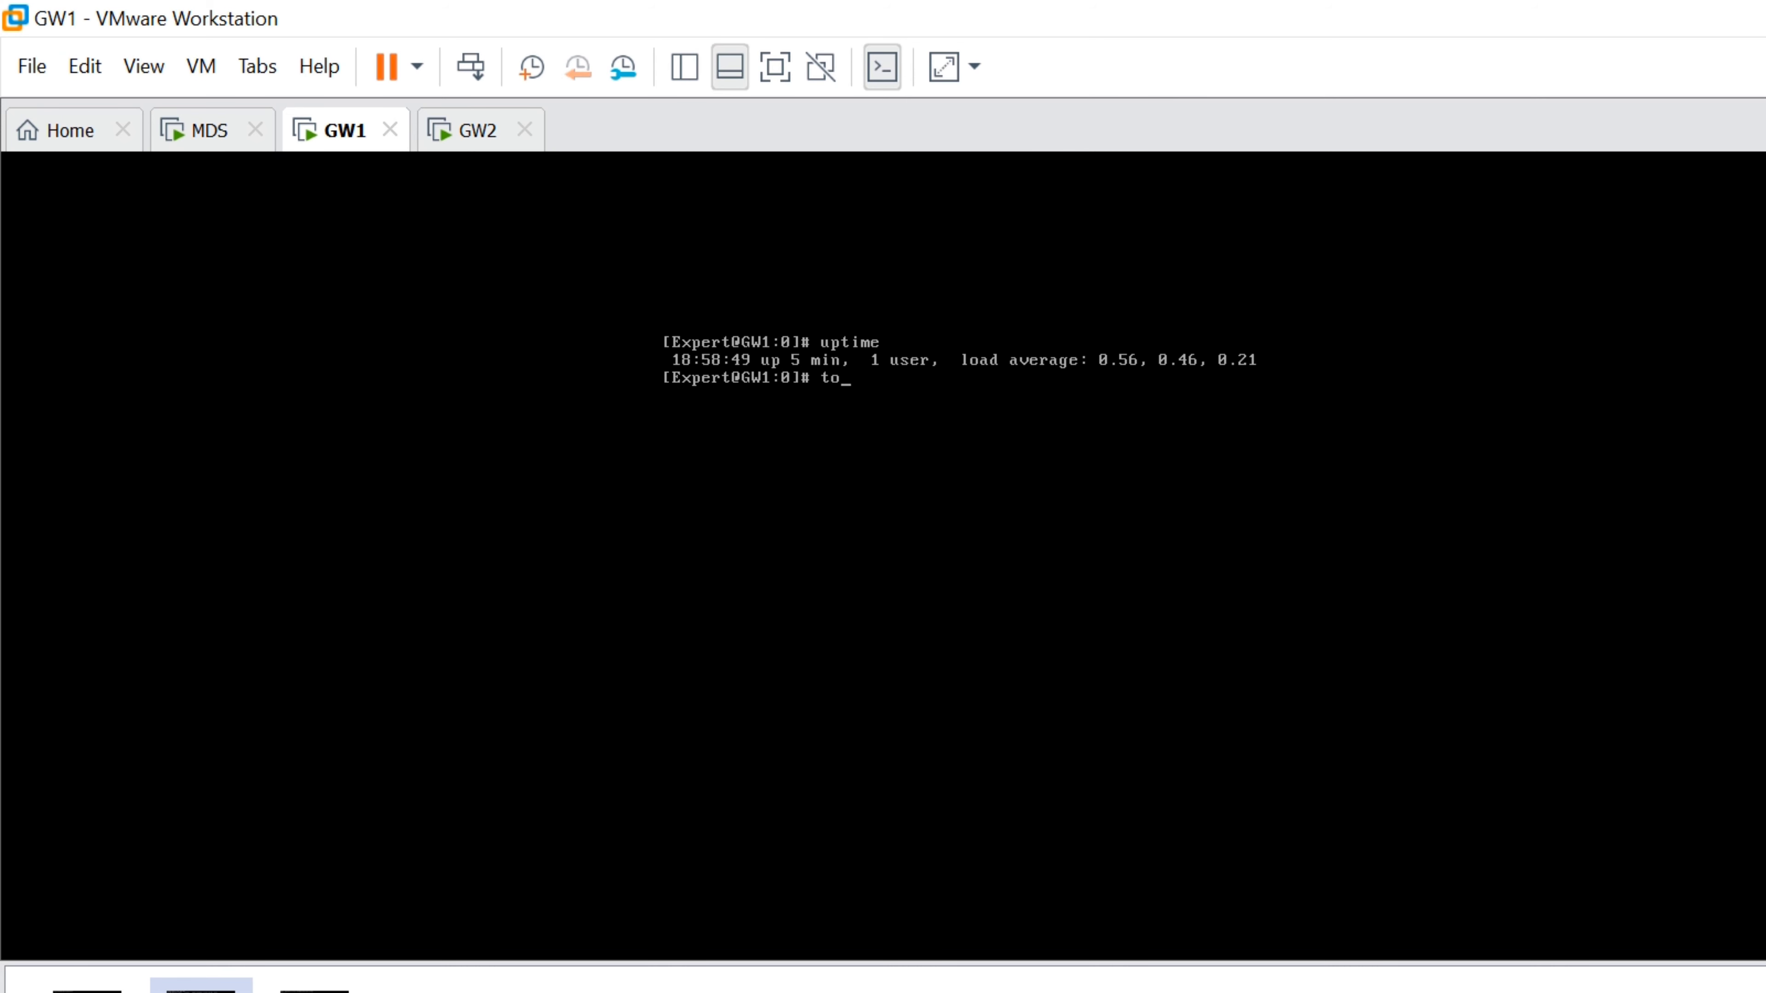
{"action": "key", "text": "Return"}
{"action": "type", "text": "qclear"}
{"action": "key", "text": "Return"}
{"action": "type", "text": "cpwd_admin list"}
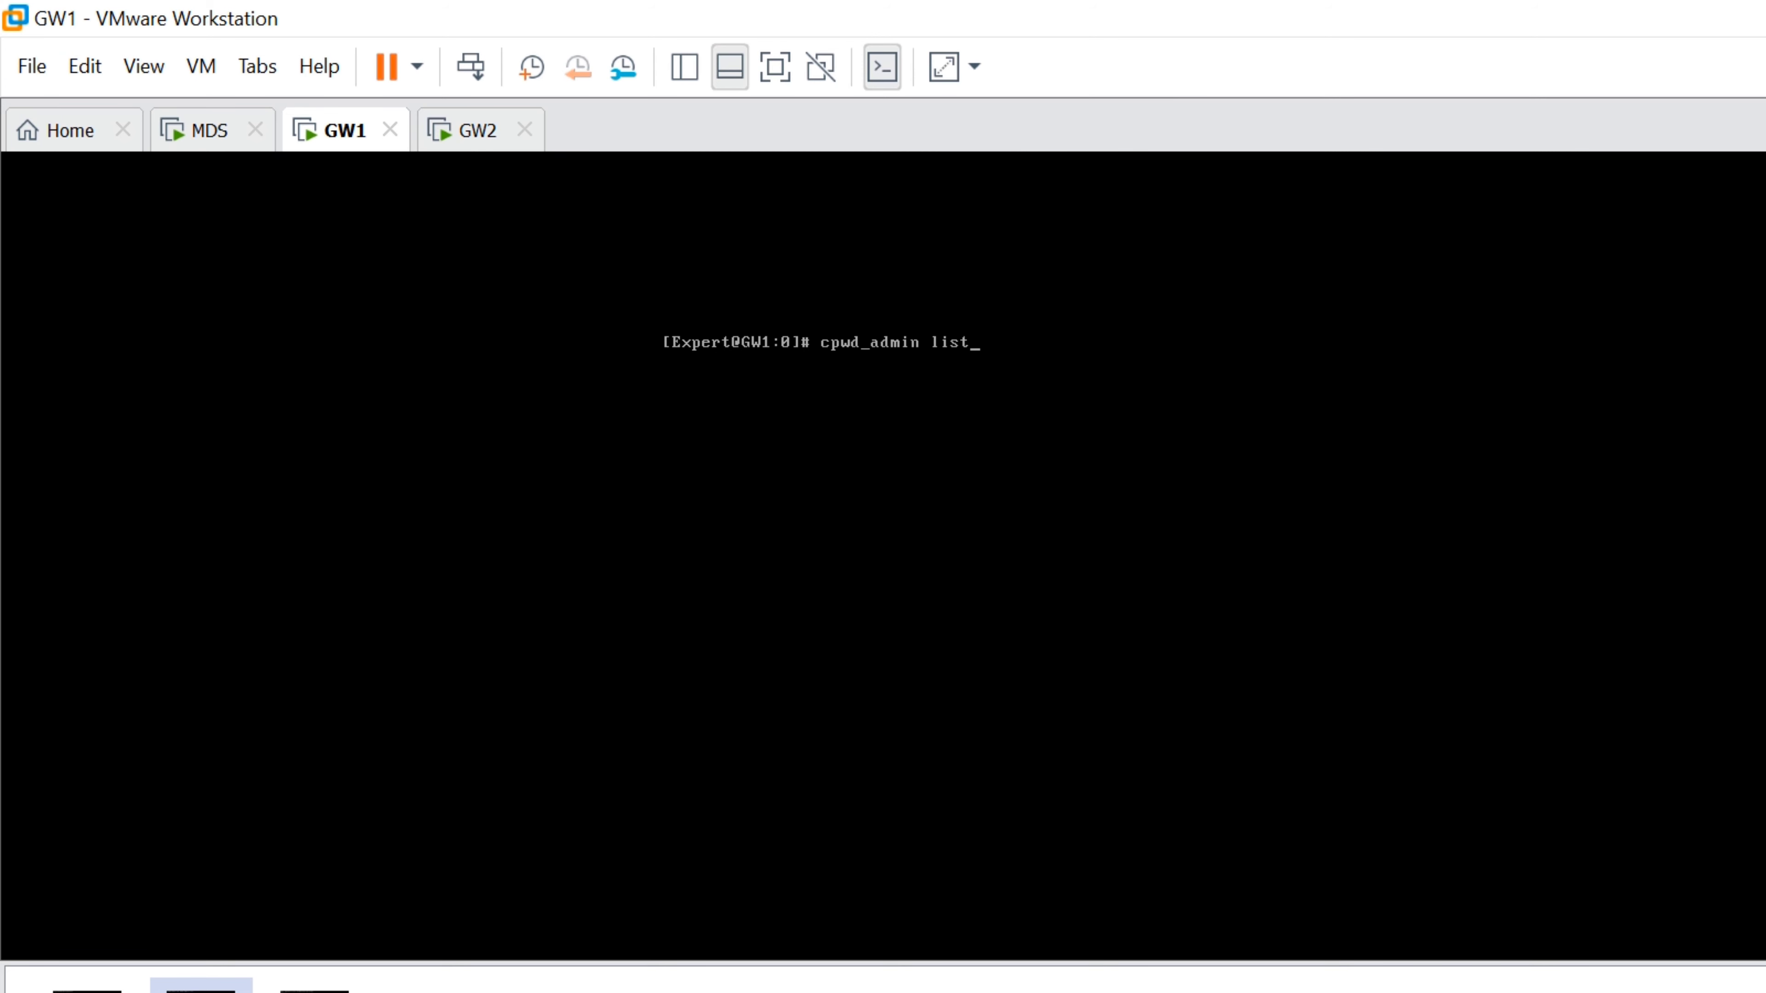
{"action": "key", "text": "Return"}
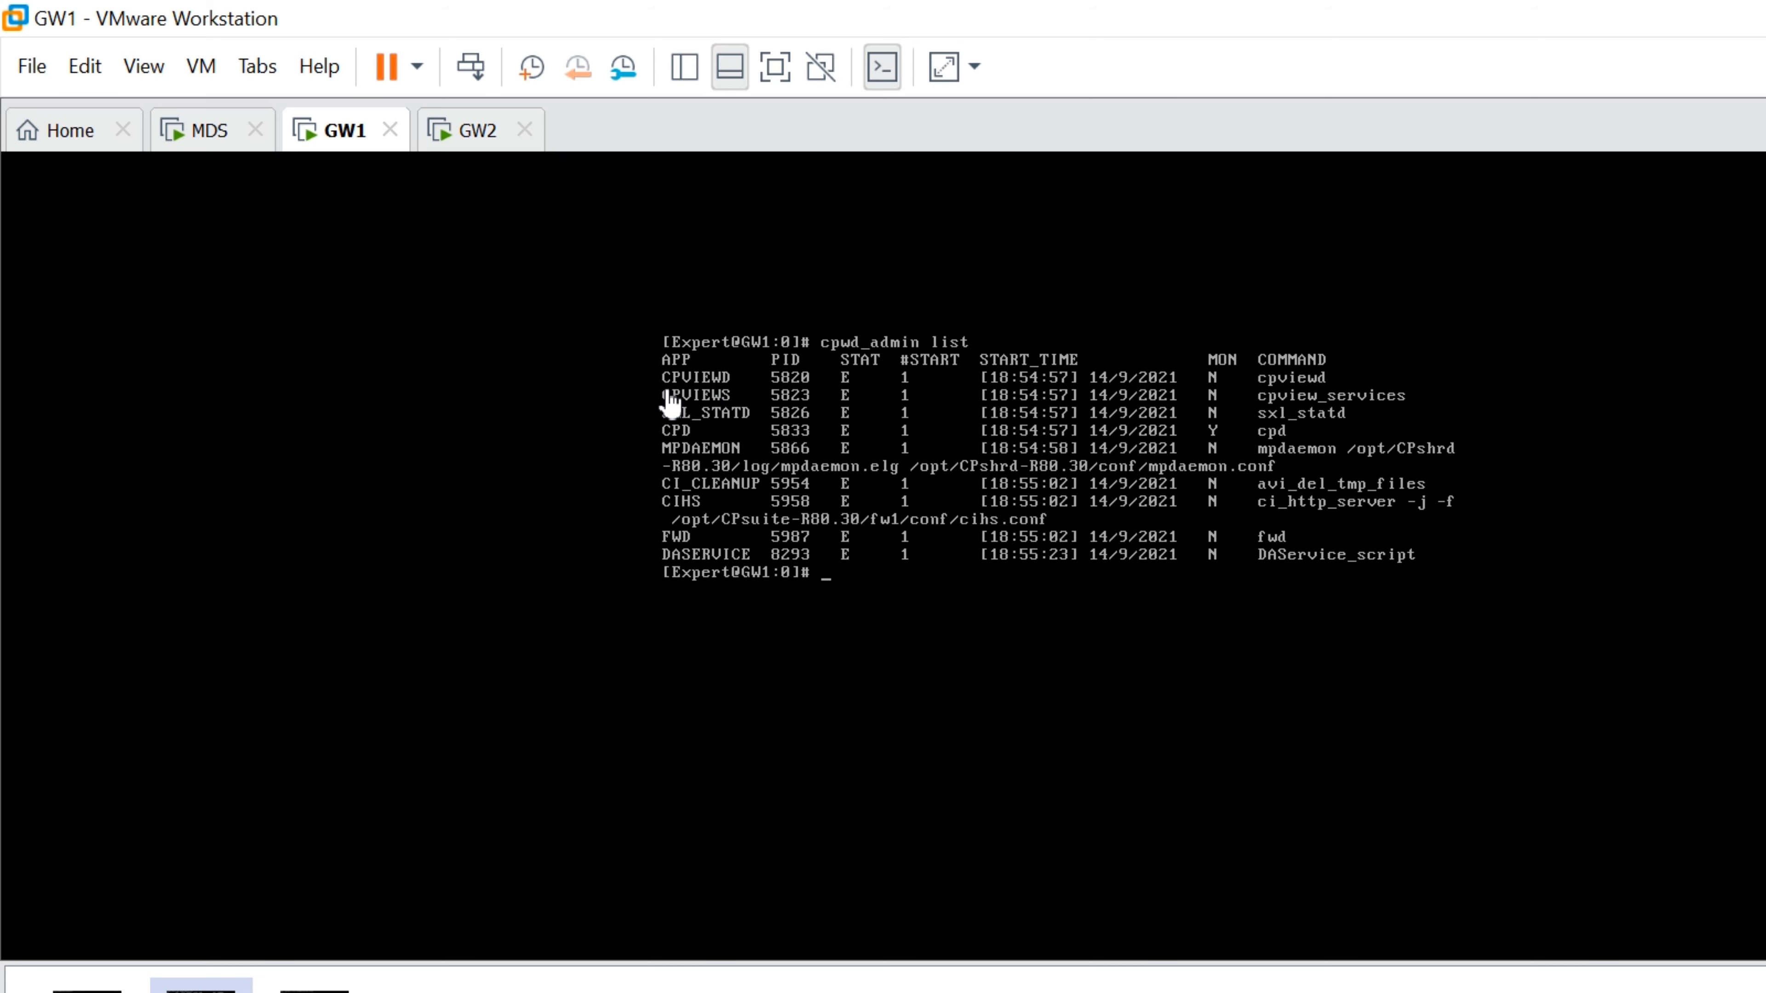
Switch to the GW2 console and log in as admin
{"action": "left_click", "coordinate": [467, 130]}
{"action": "type", "text": "admin"}
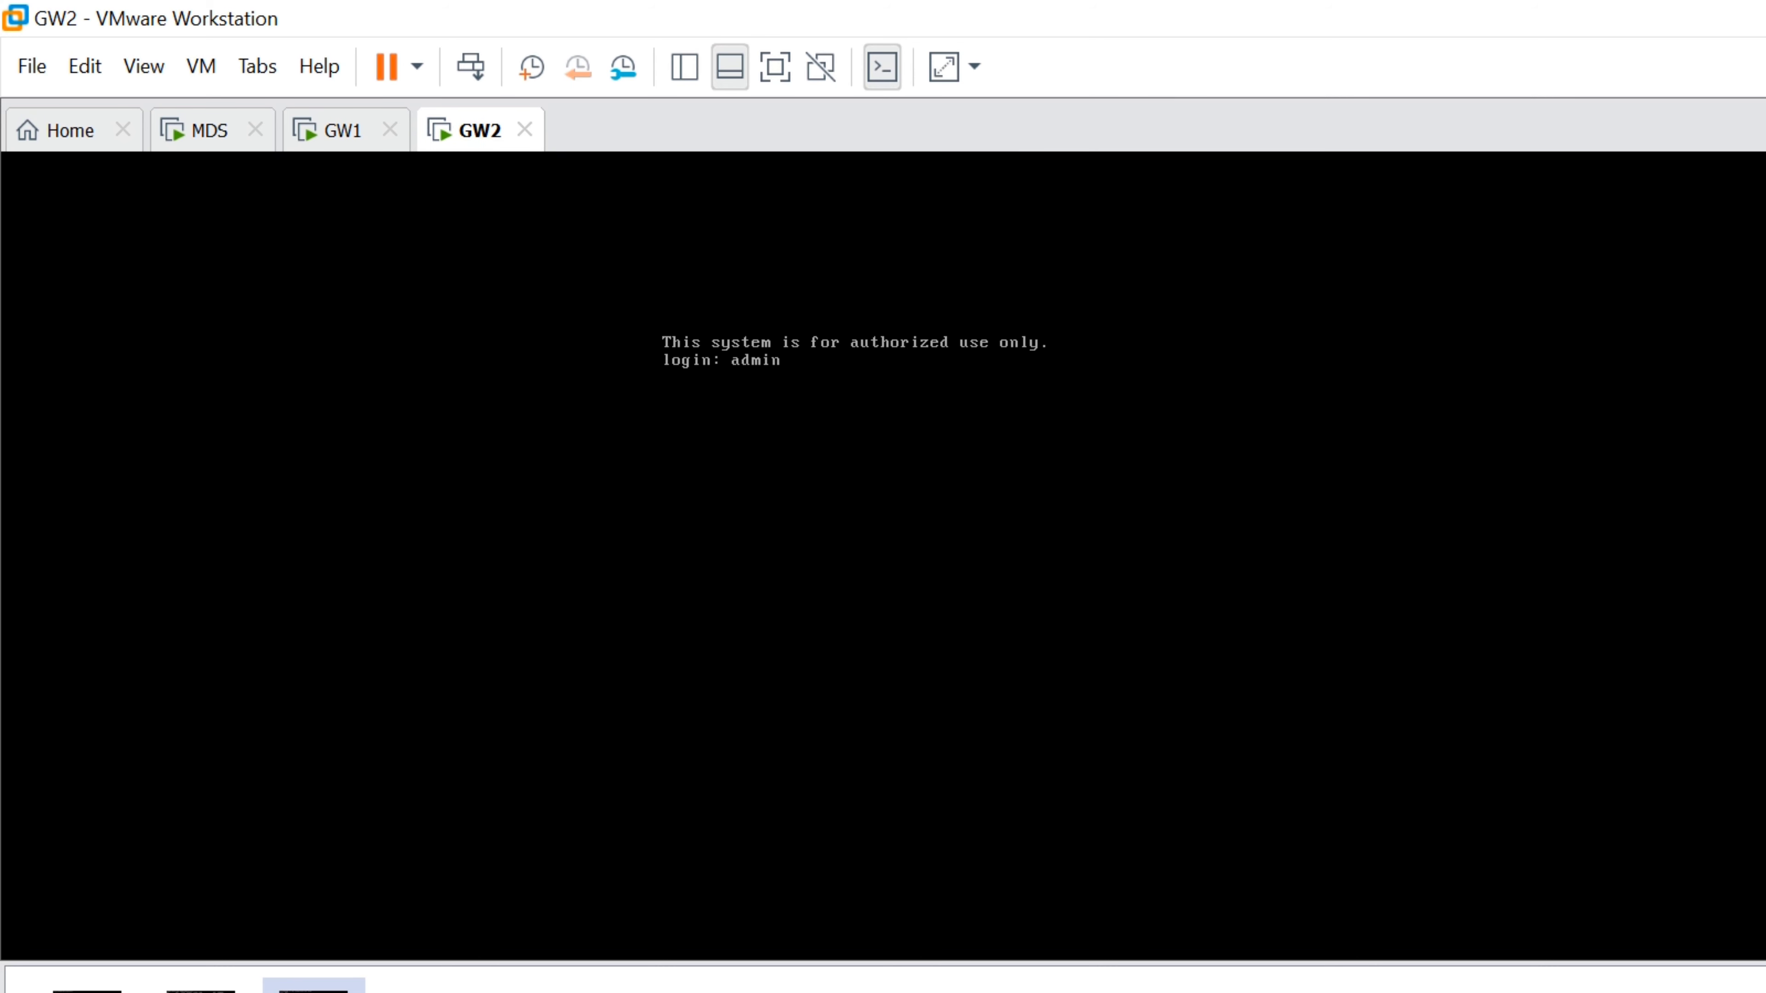
{"action": "key", "text": "Return"}
{"action": "key", "text": "Return"}
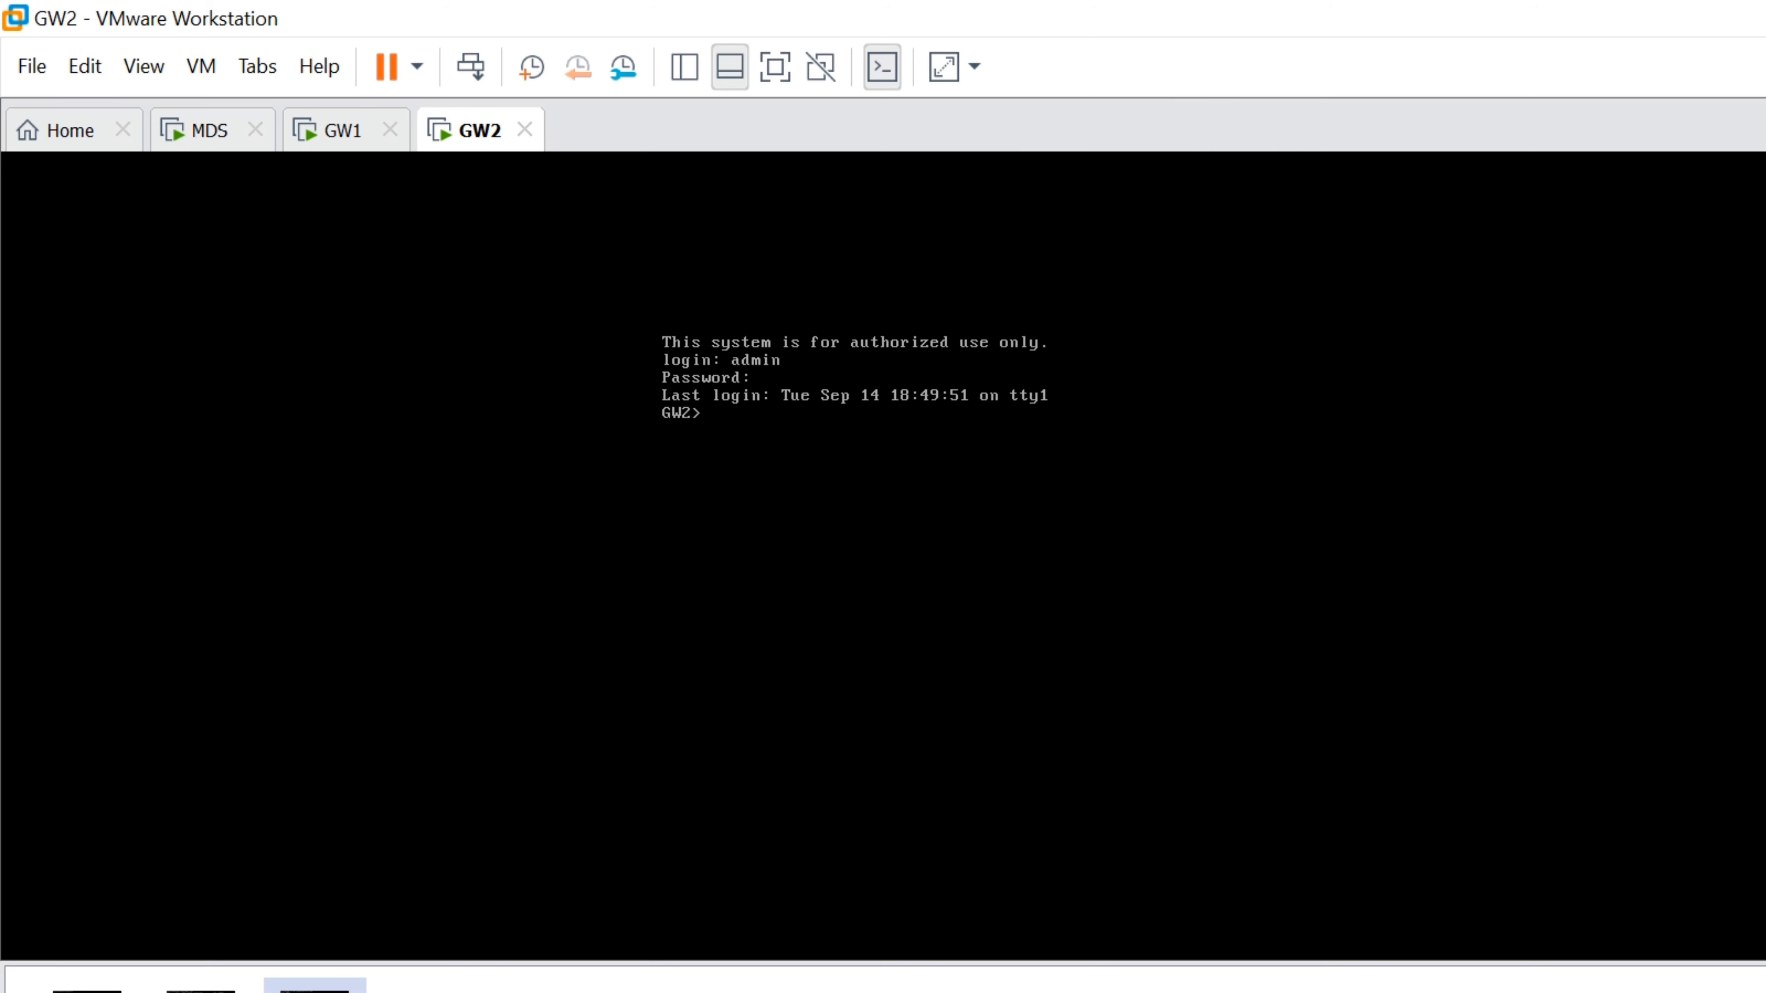
Set a new GW2 expert password with 'set expert-password'
{"action": "type", "text": "set ex"}
{"action": "key", "text": "Tab"}
{"action": "type", "text": "p"}
{"action": "key", "text": "Tab"}
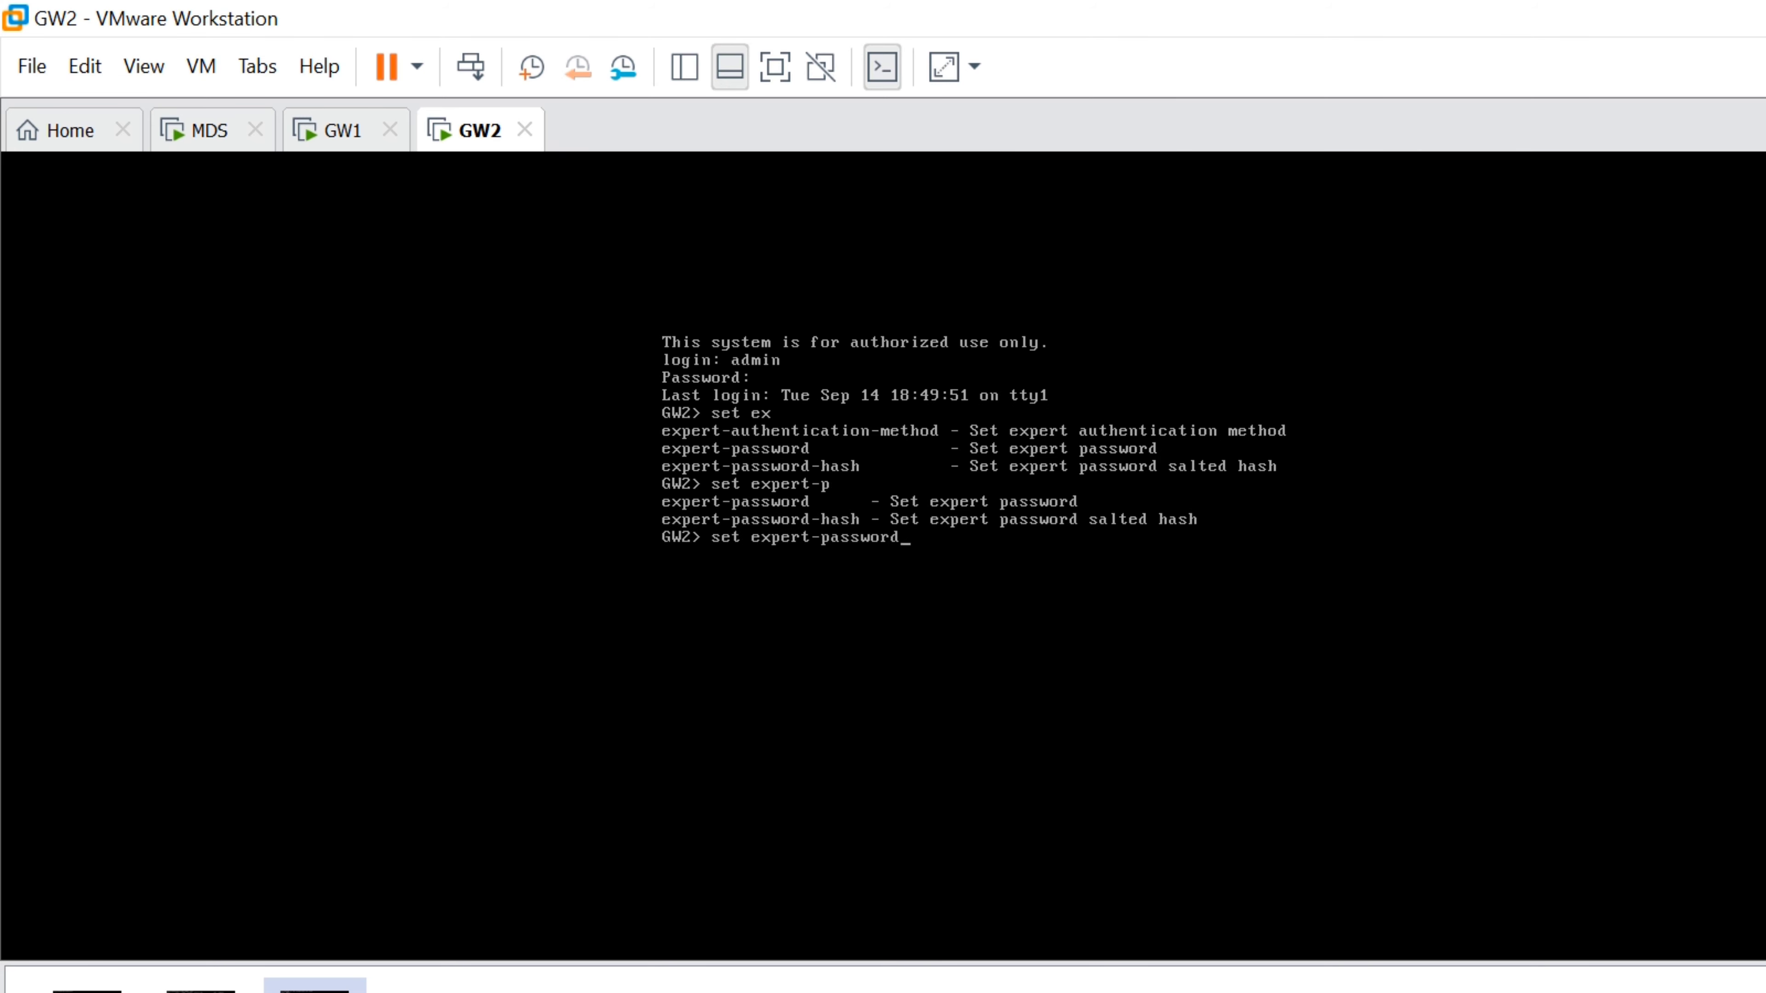
{"action": "key", "text": "Return"}
{"action": "key", "text": "Return"}
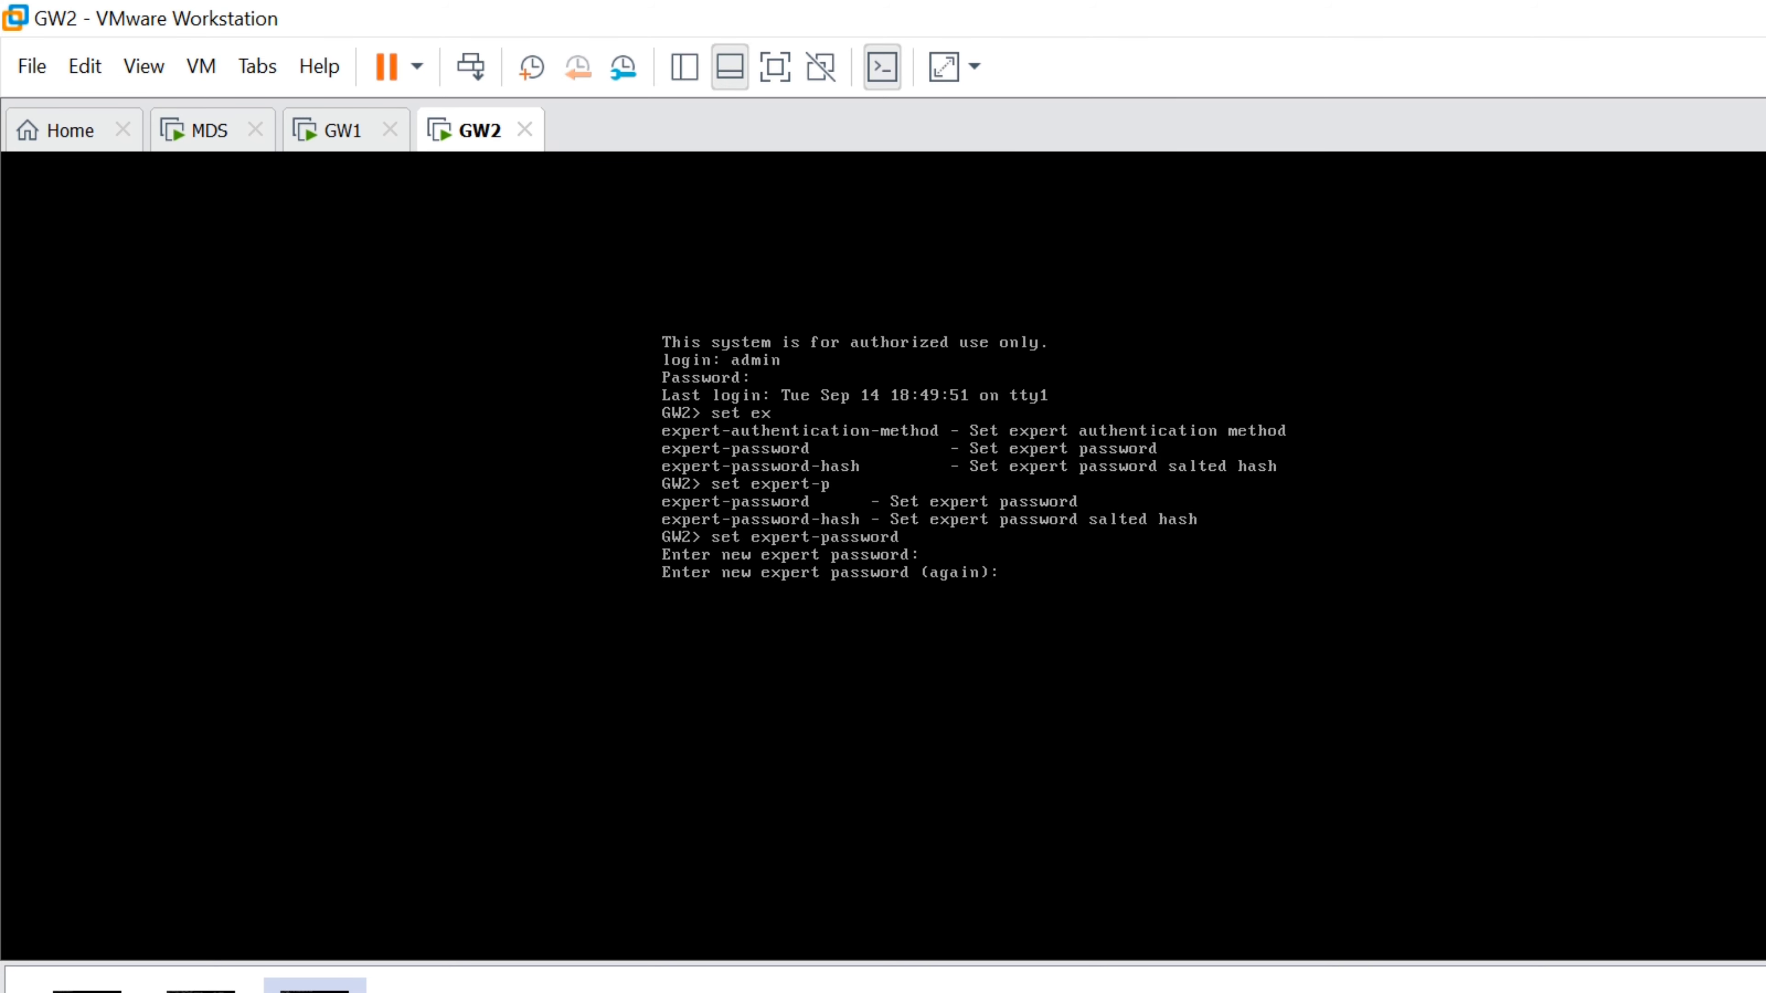
Enter expert mode on GW2, run 'cpwd_admin list', then return to the MDS console
{"action": "key", "text": "Return"}
{"action": "type", "text": "expert"}
{"action": "key", "text": "Return"}
{"action": "key", "text": "Return"}
{"action": "type", "text": "expert"}
{"action": "key", "text": "Return"}
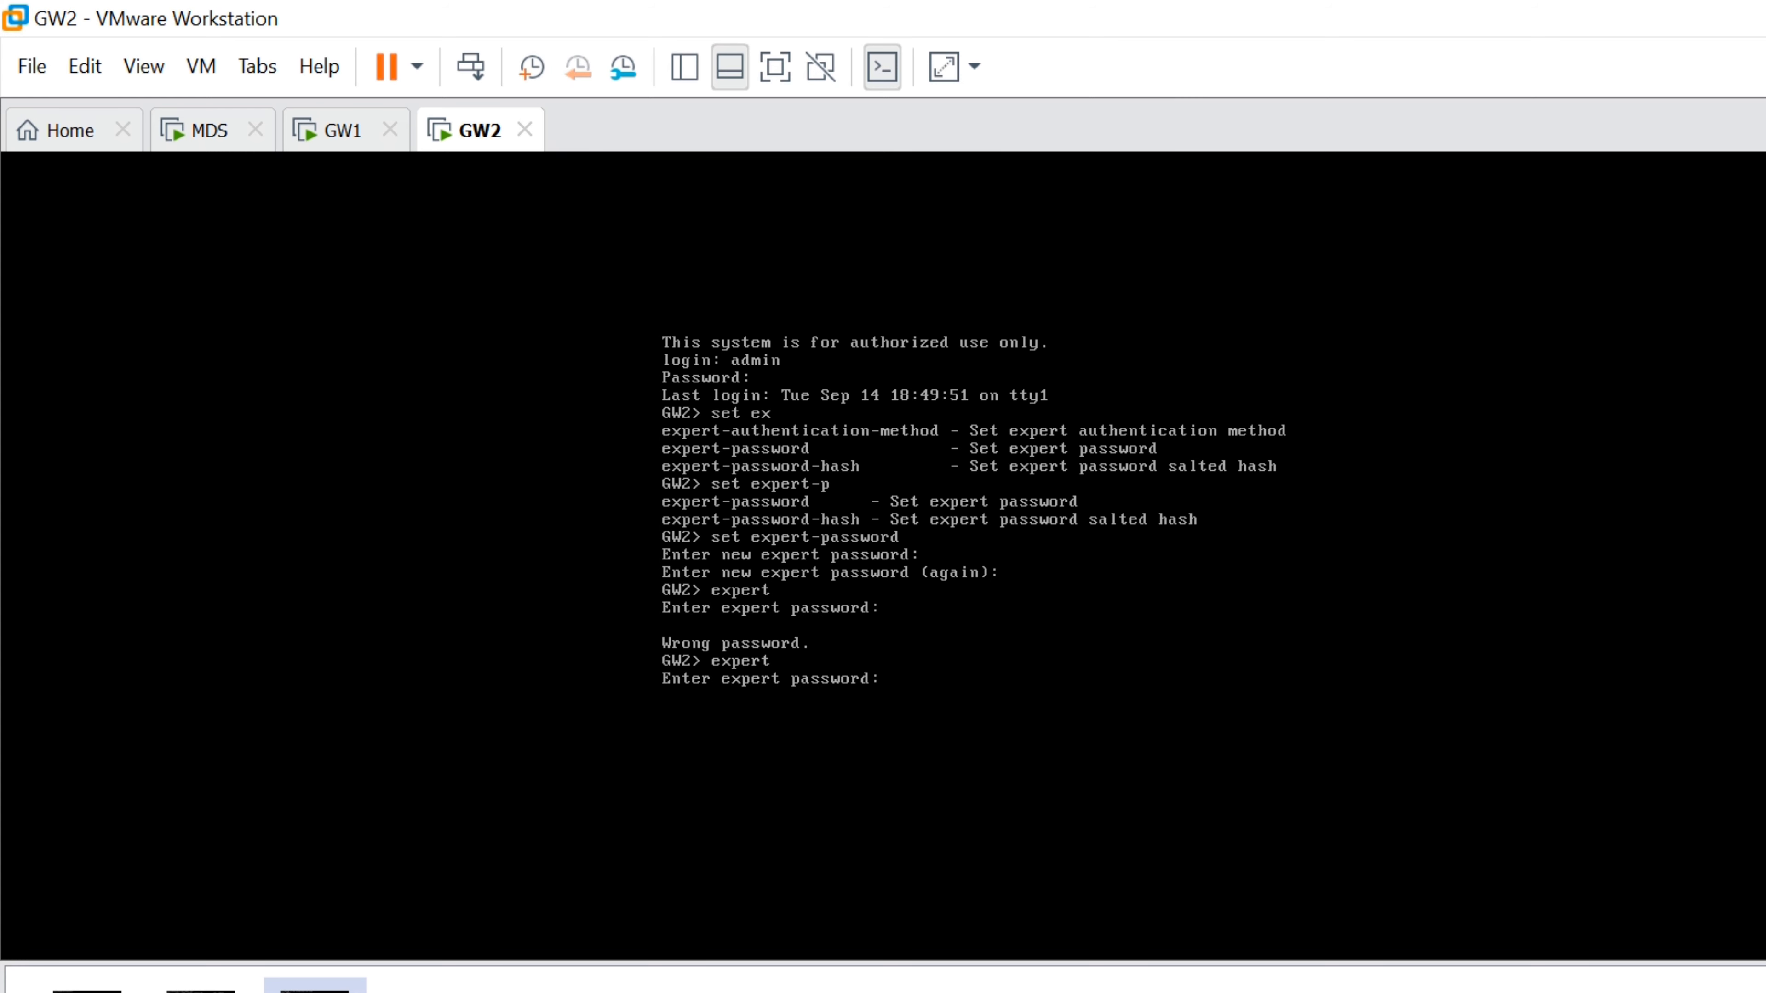
{"action": "key", "text": "Return"}
{"action": "type", "text": "cleat"}
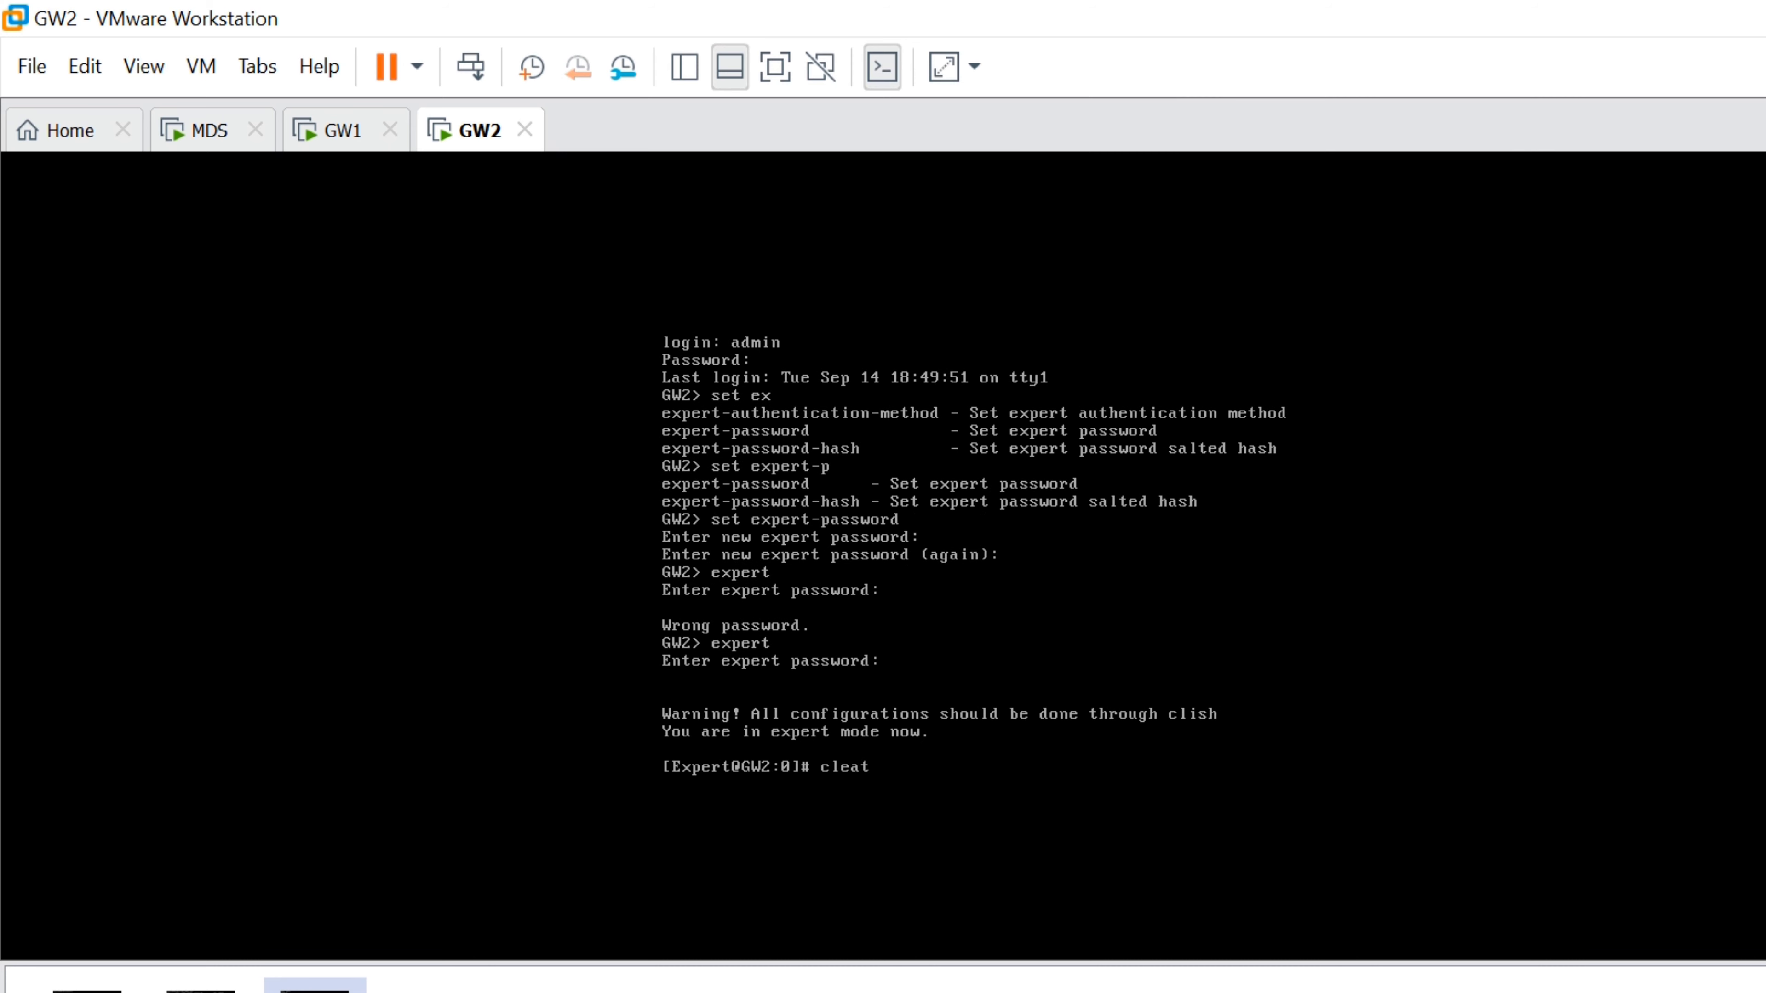
{"action": "type", "text": "r"}
{"action": "key", "text": "Return"}
{"action": "type", "text": "cpwd_a"}
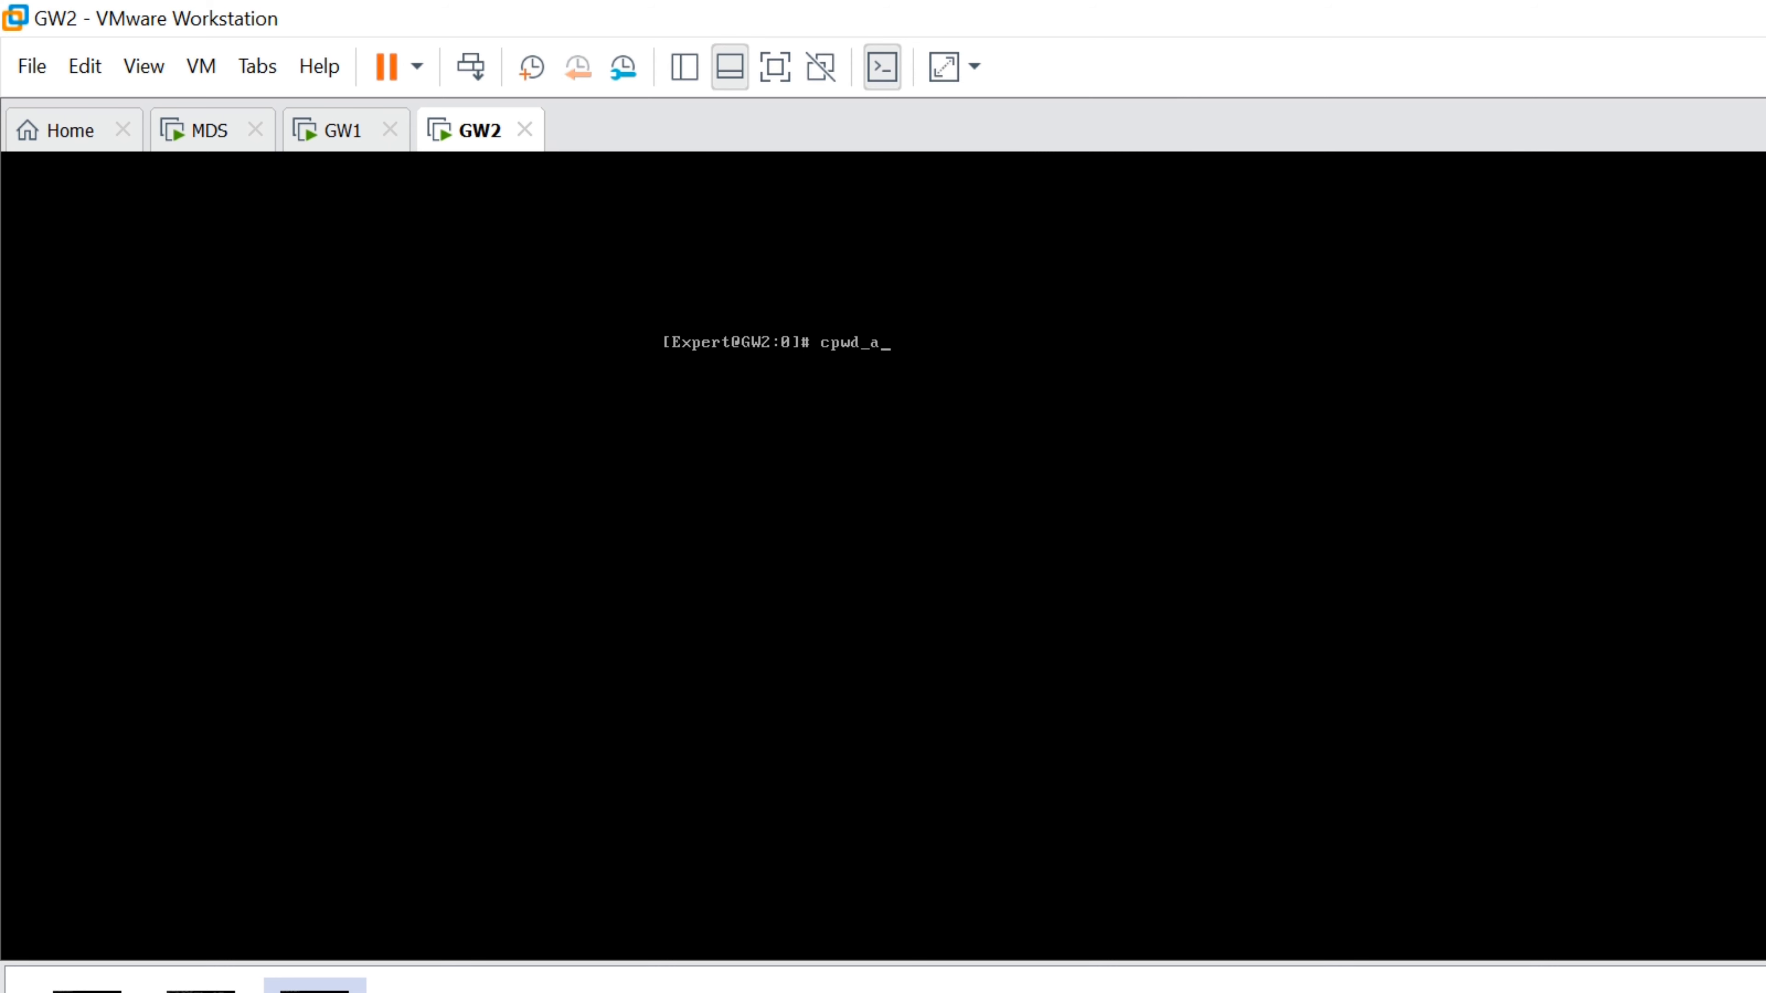
{"action": "type", "text": "dmin list"}
{"action": "key", "text": "Return"}
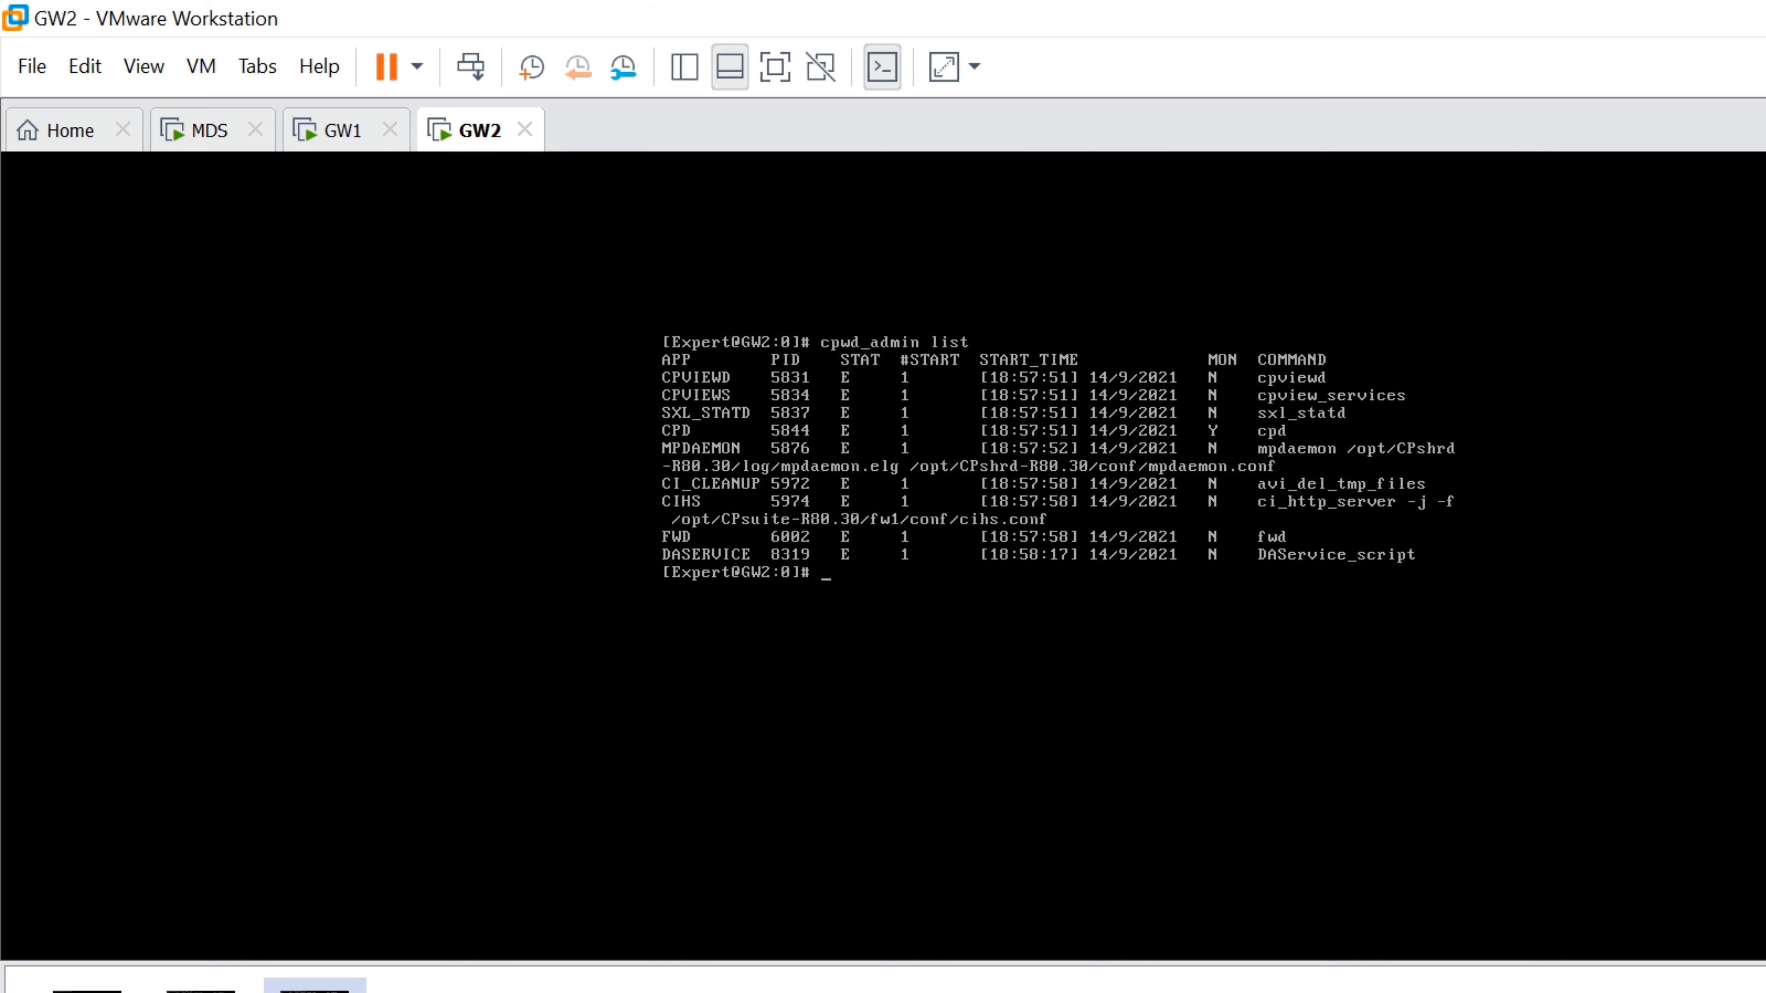
{"action": "left_click", "coordinate": [185, 134]}
Try the SmartConsole admin login to 192.168.1.254 twice, both failing authentication
{"action": "left_click", "coordinate": [862, 644]}
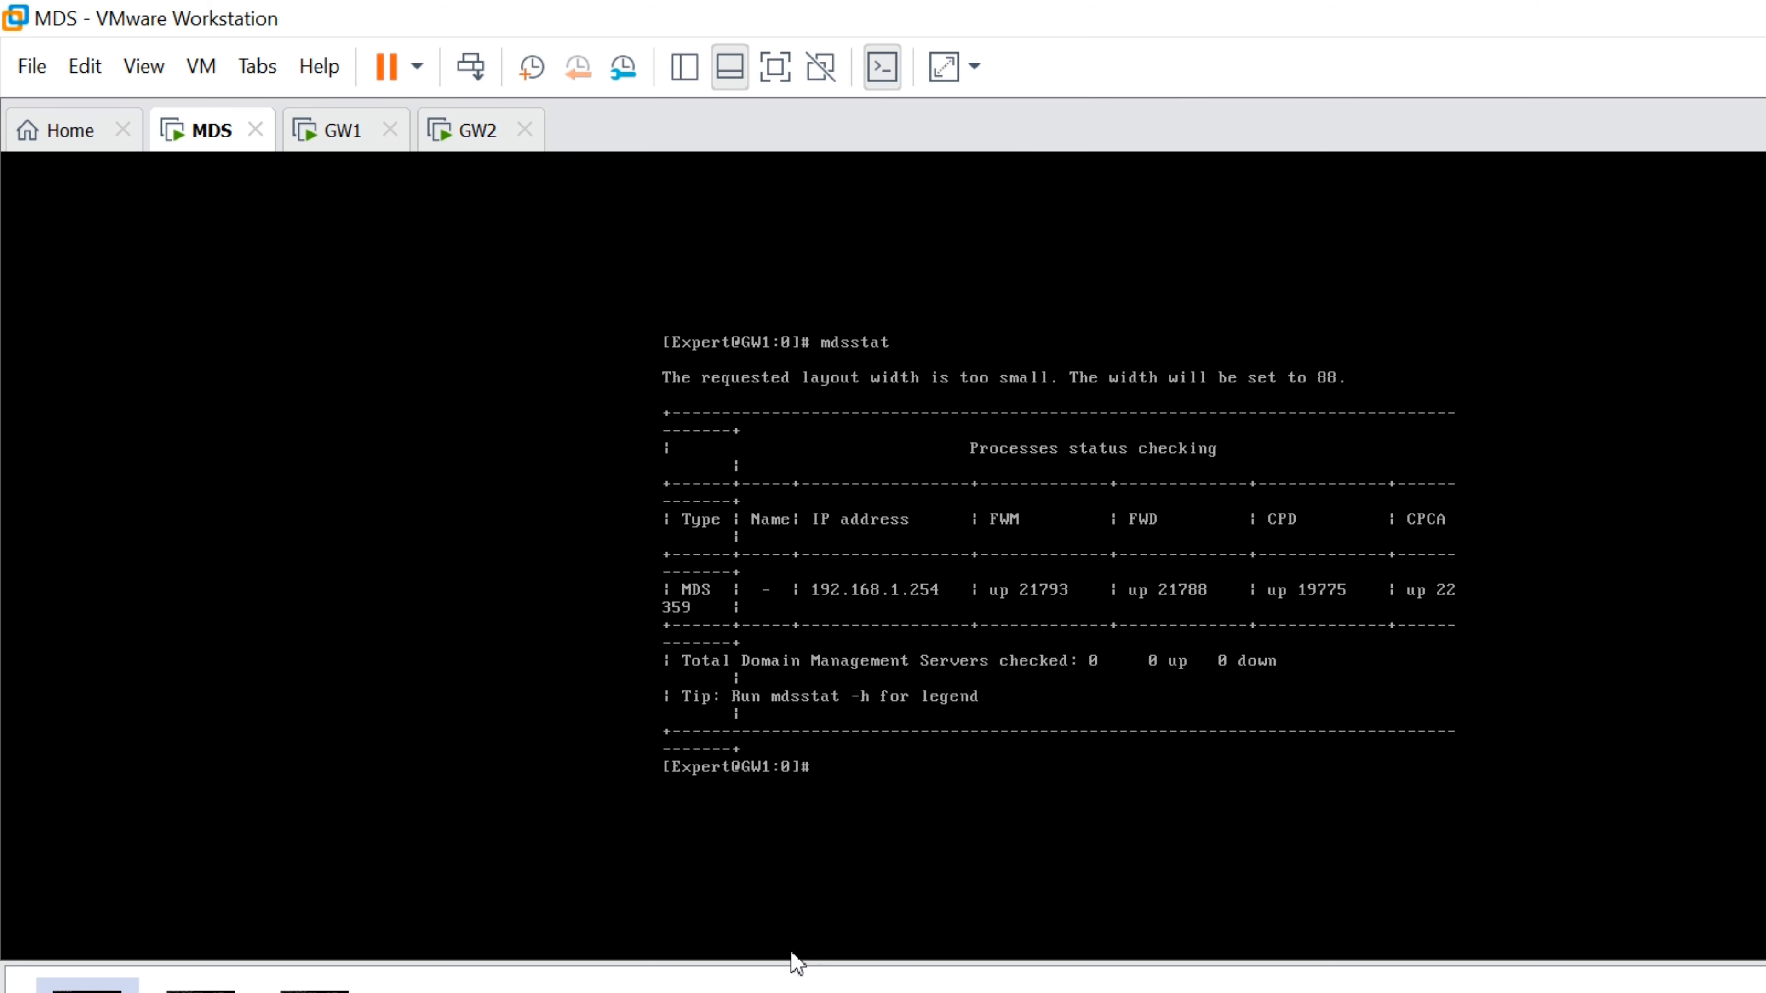
{"action": "left_click", "coordinate": [796, 987]}
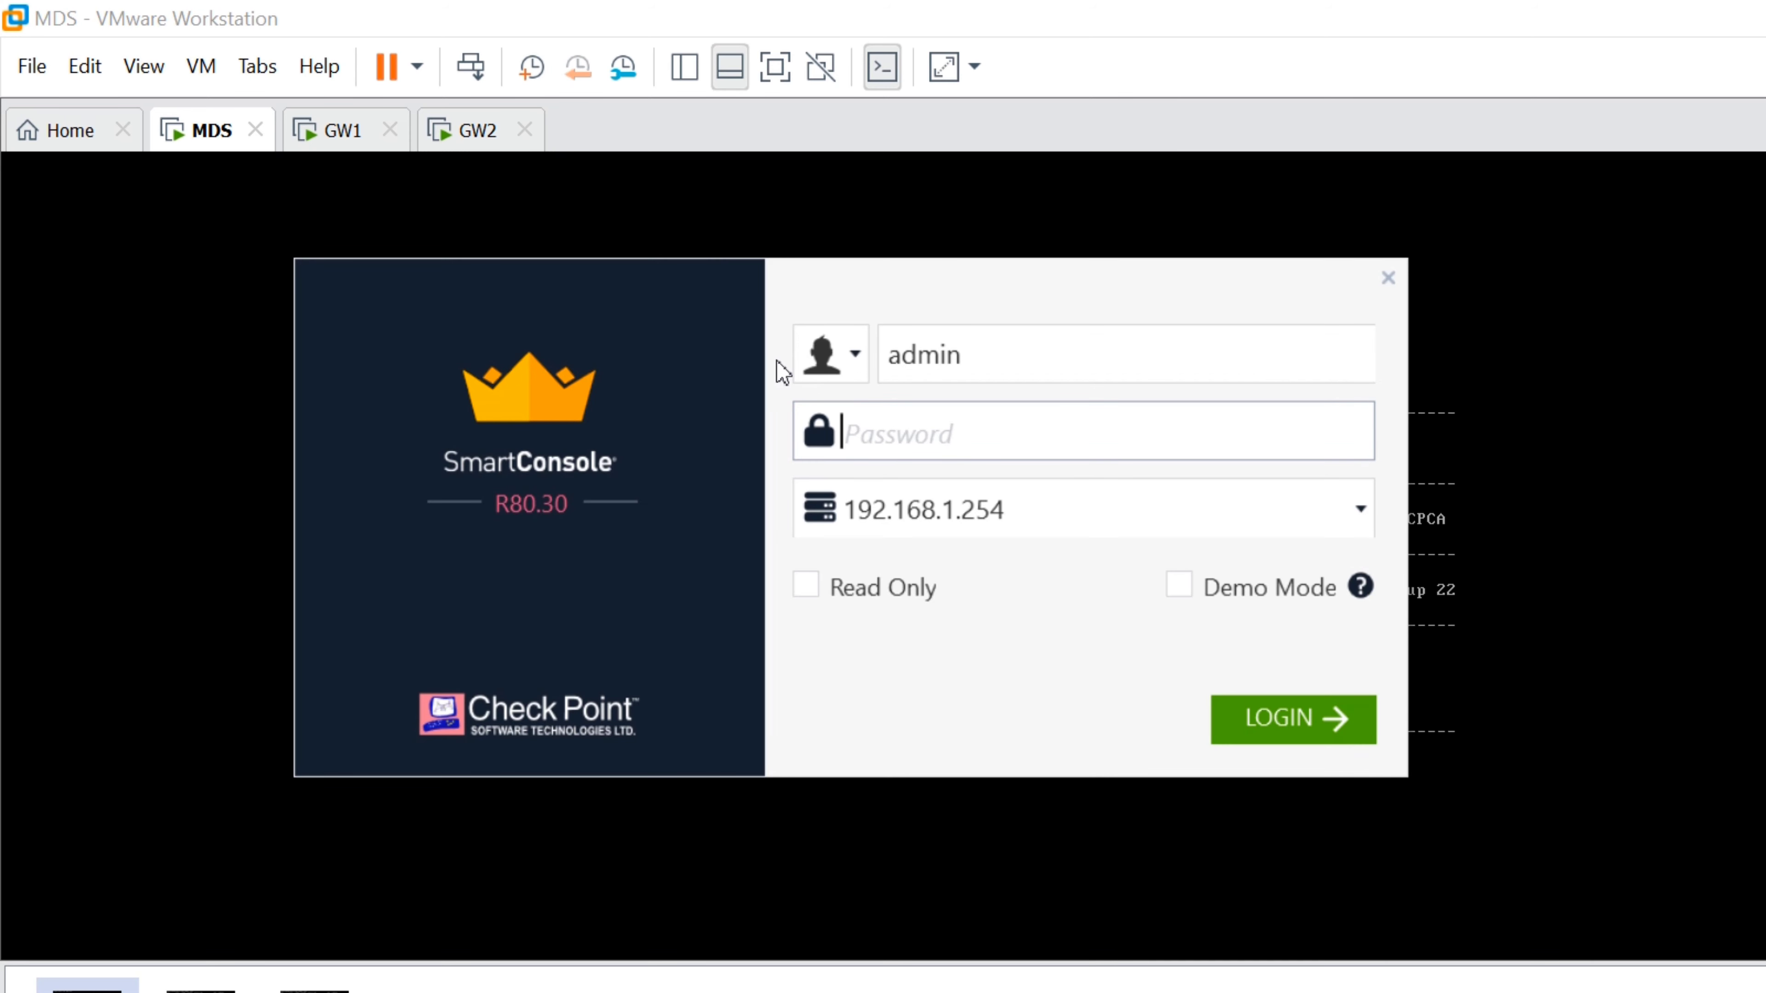
{"action": "type", "text": "********"}
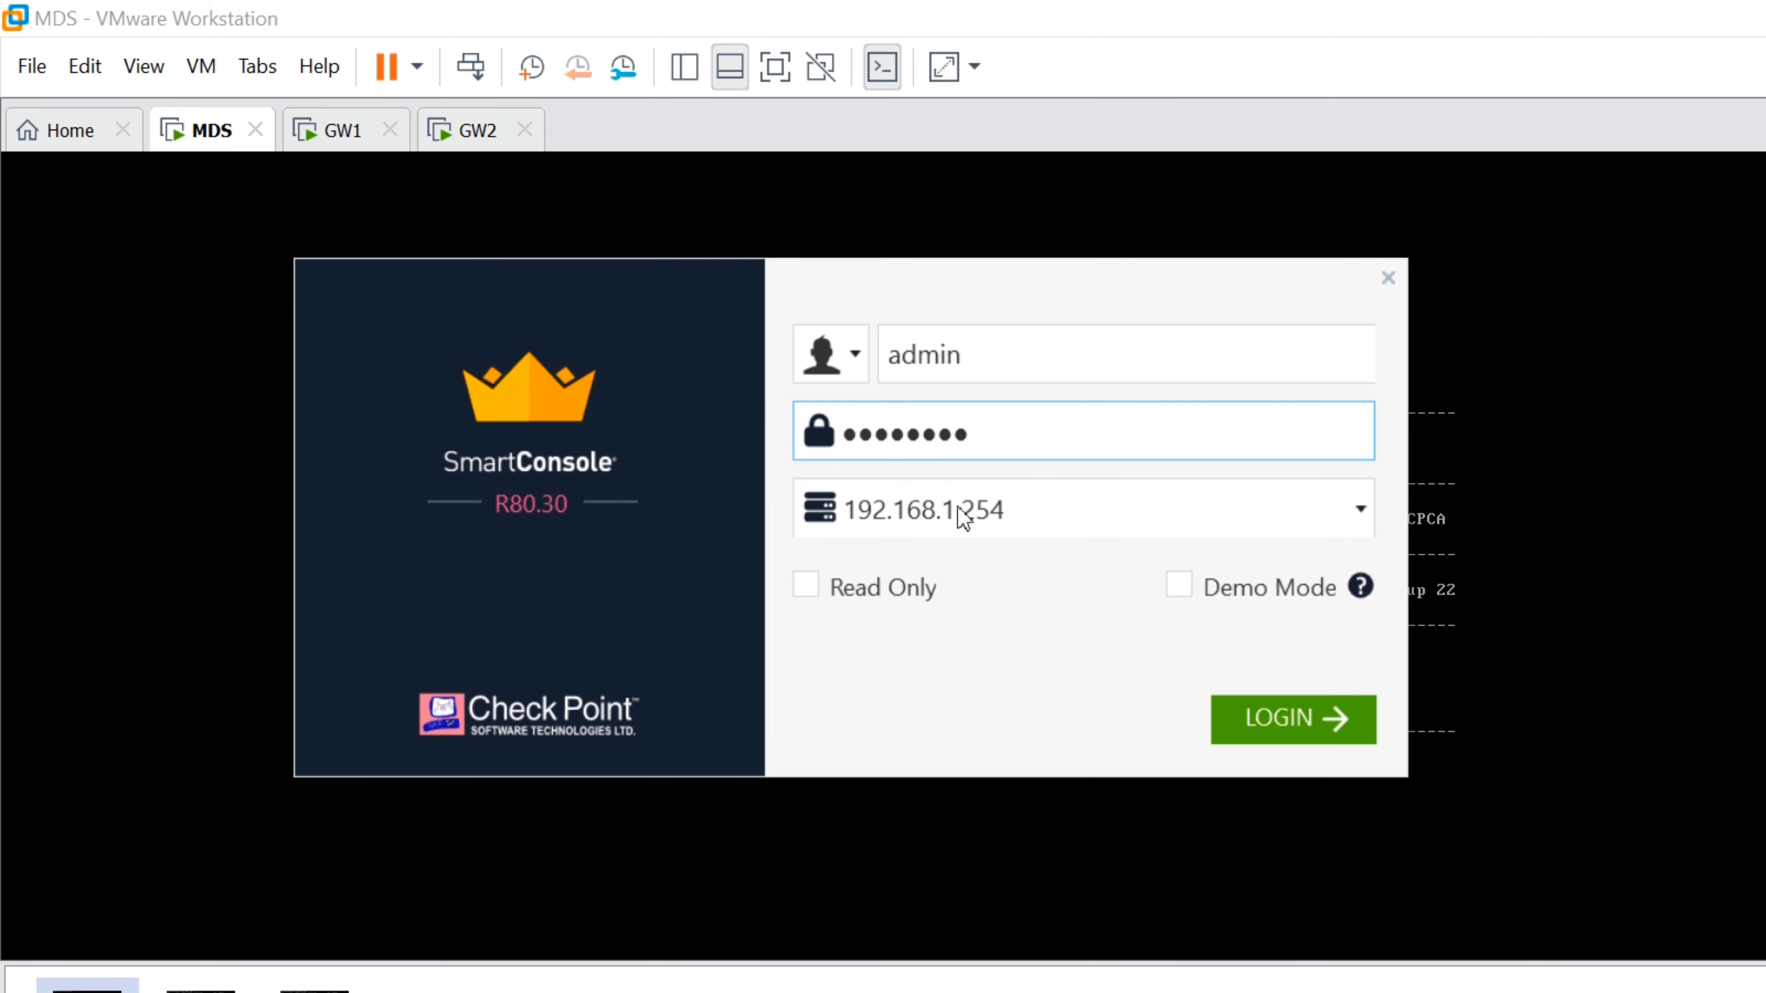
{"action": "key", "text": "Return"}
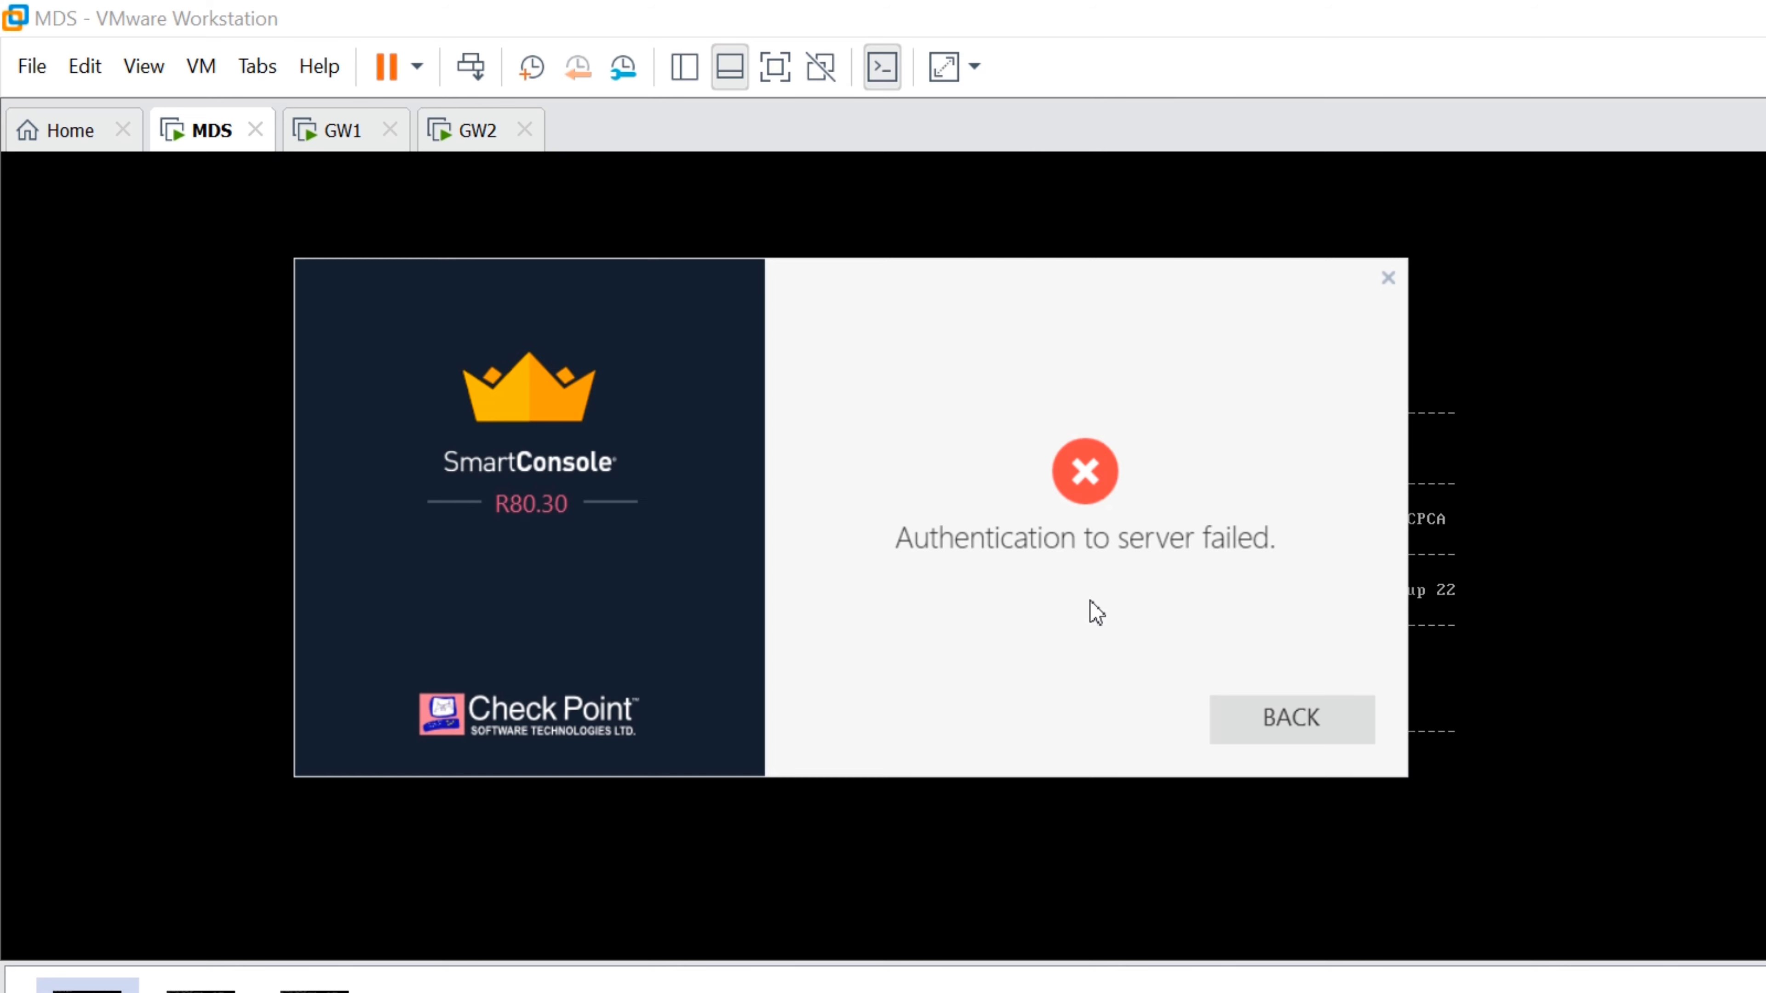
{"action": "key", "text": "Return"}
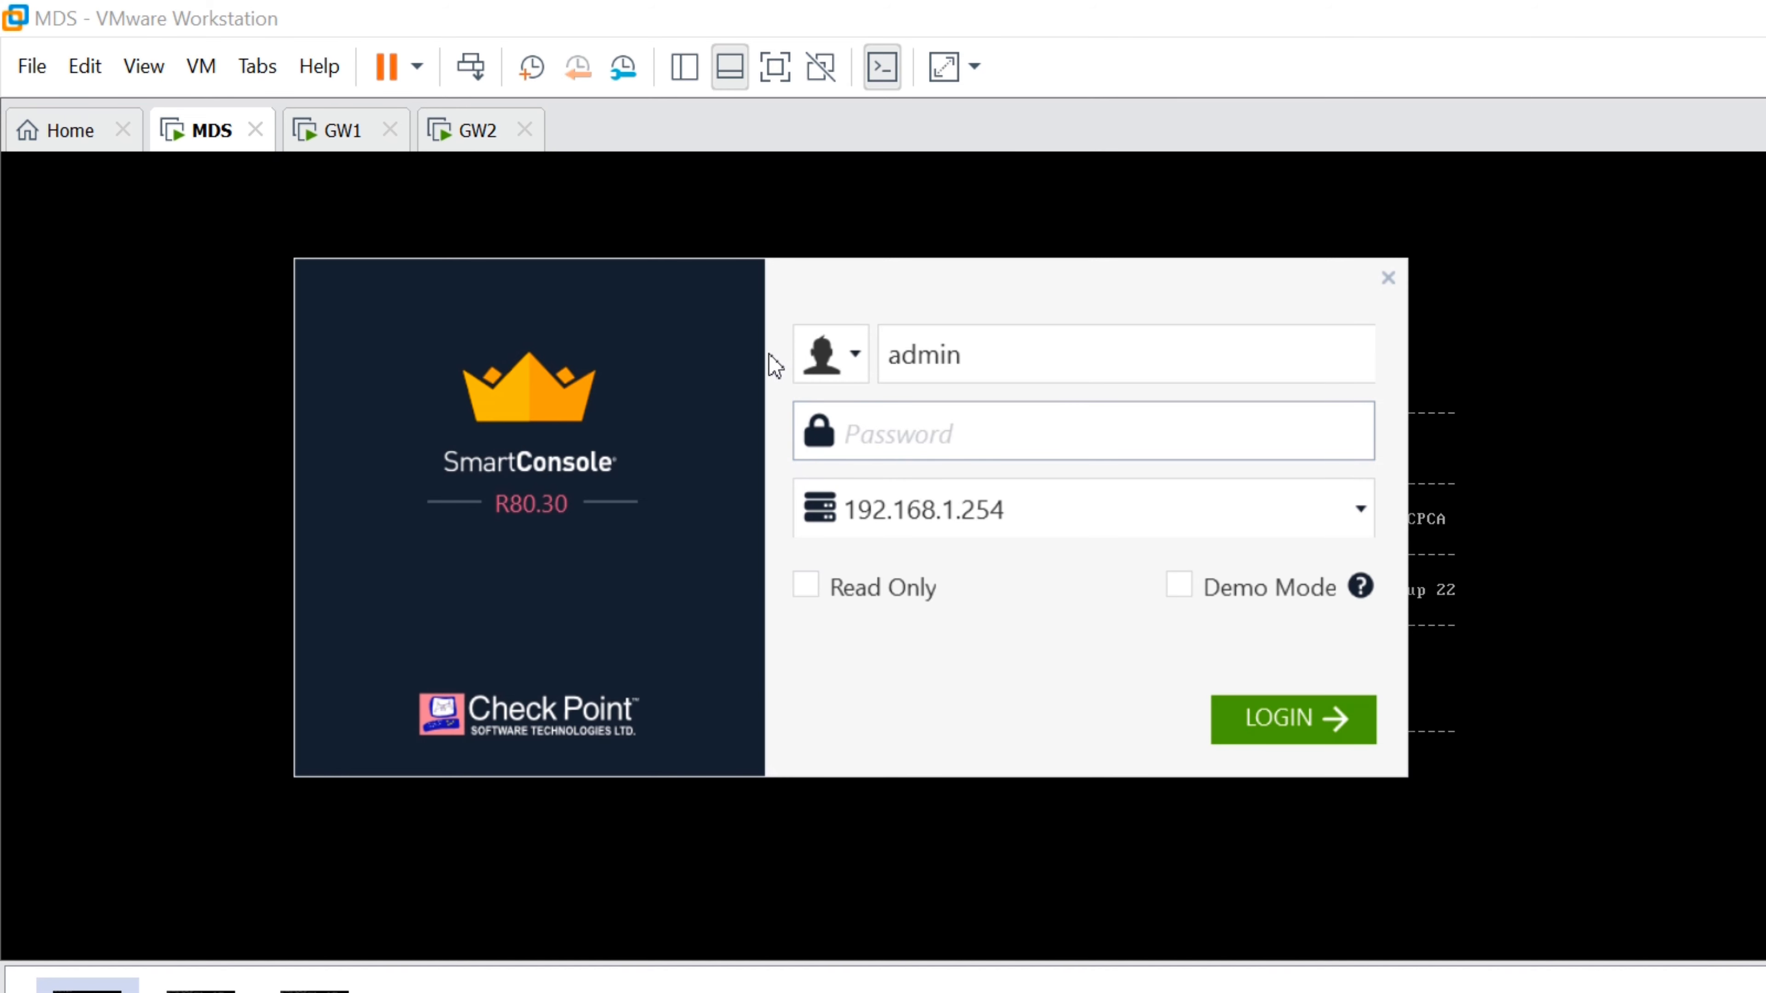
{"action": "type", "text": "********"}
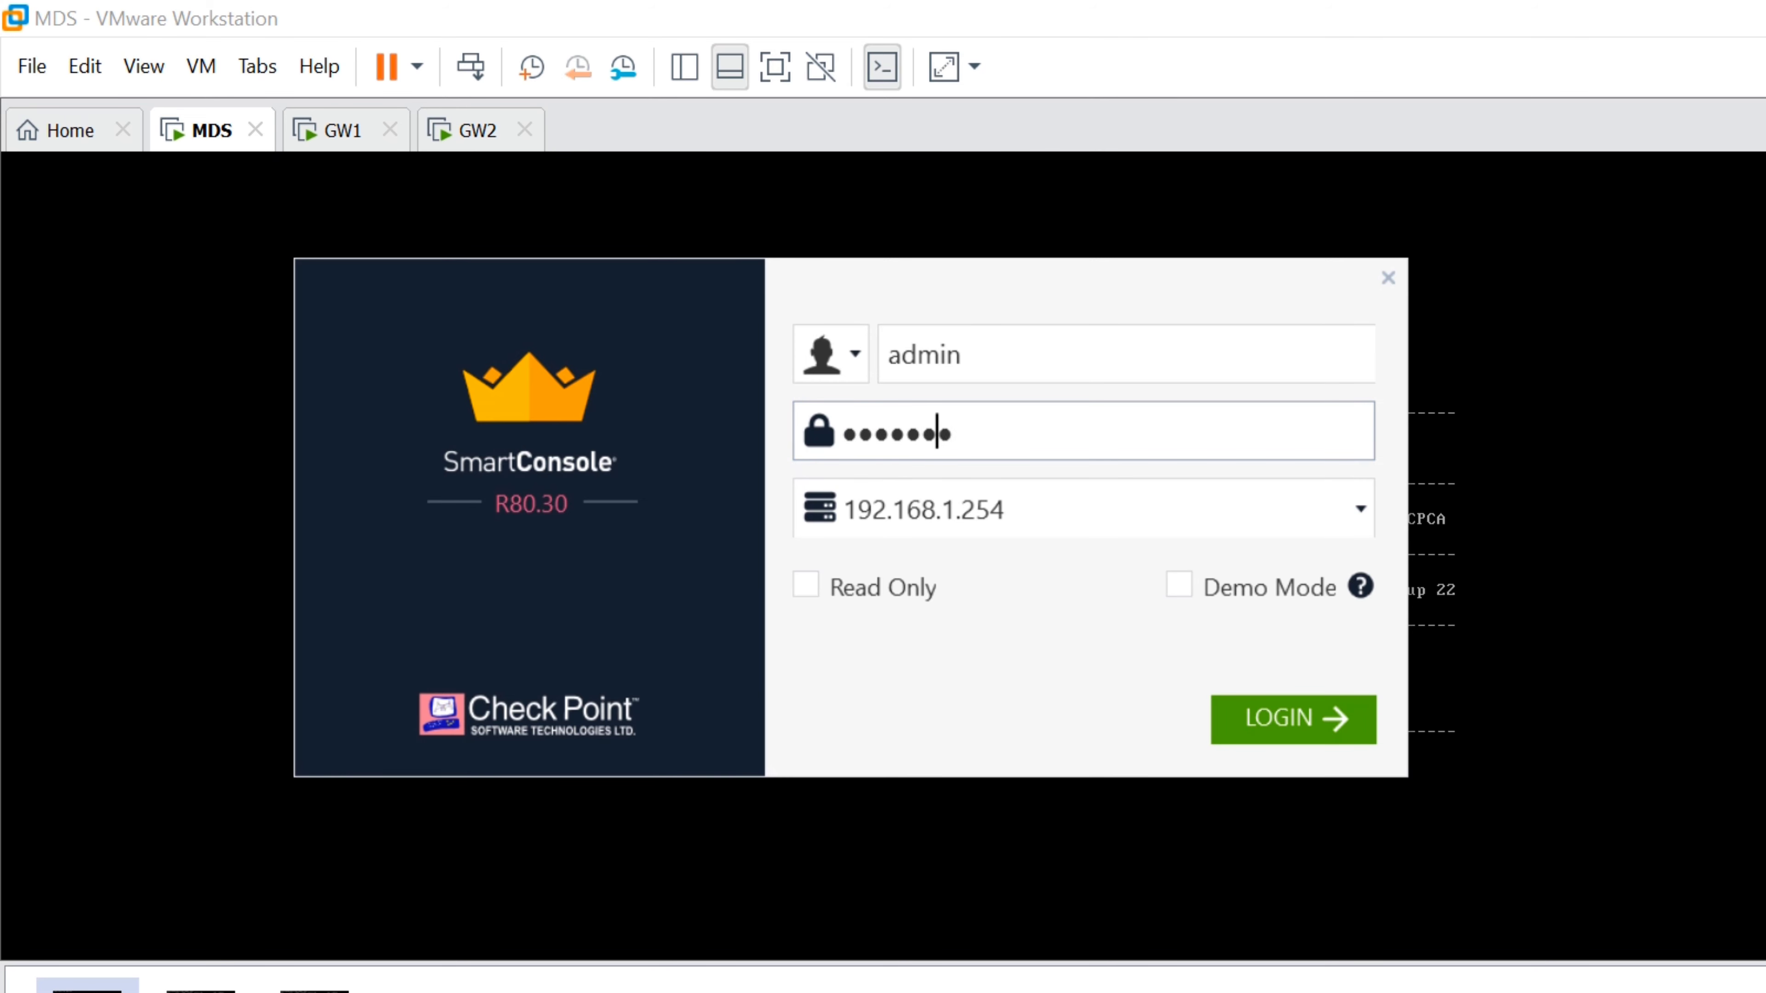
{"action": "key", "text": "Return"}
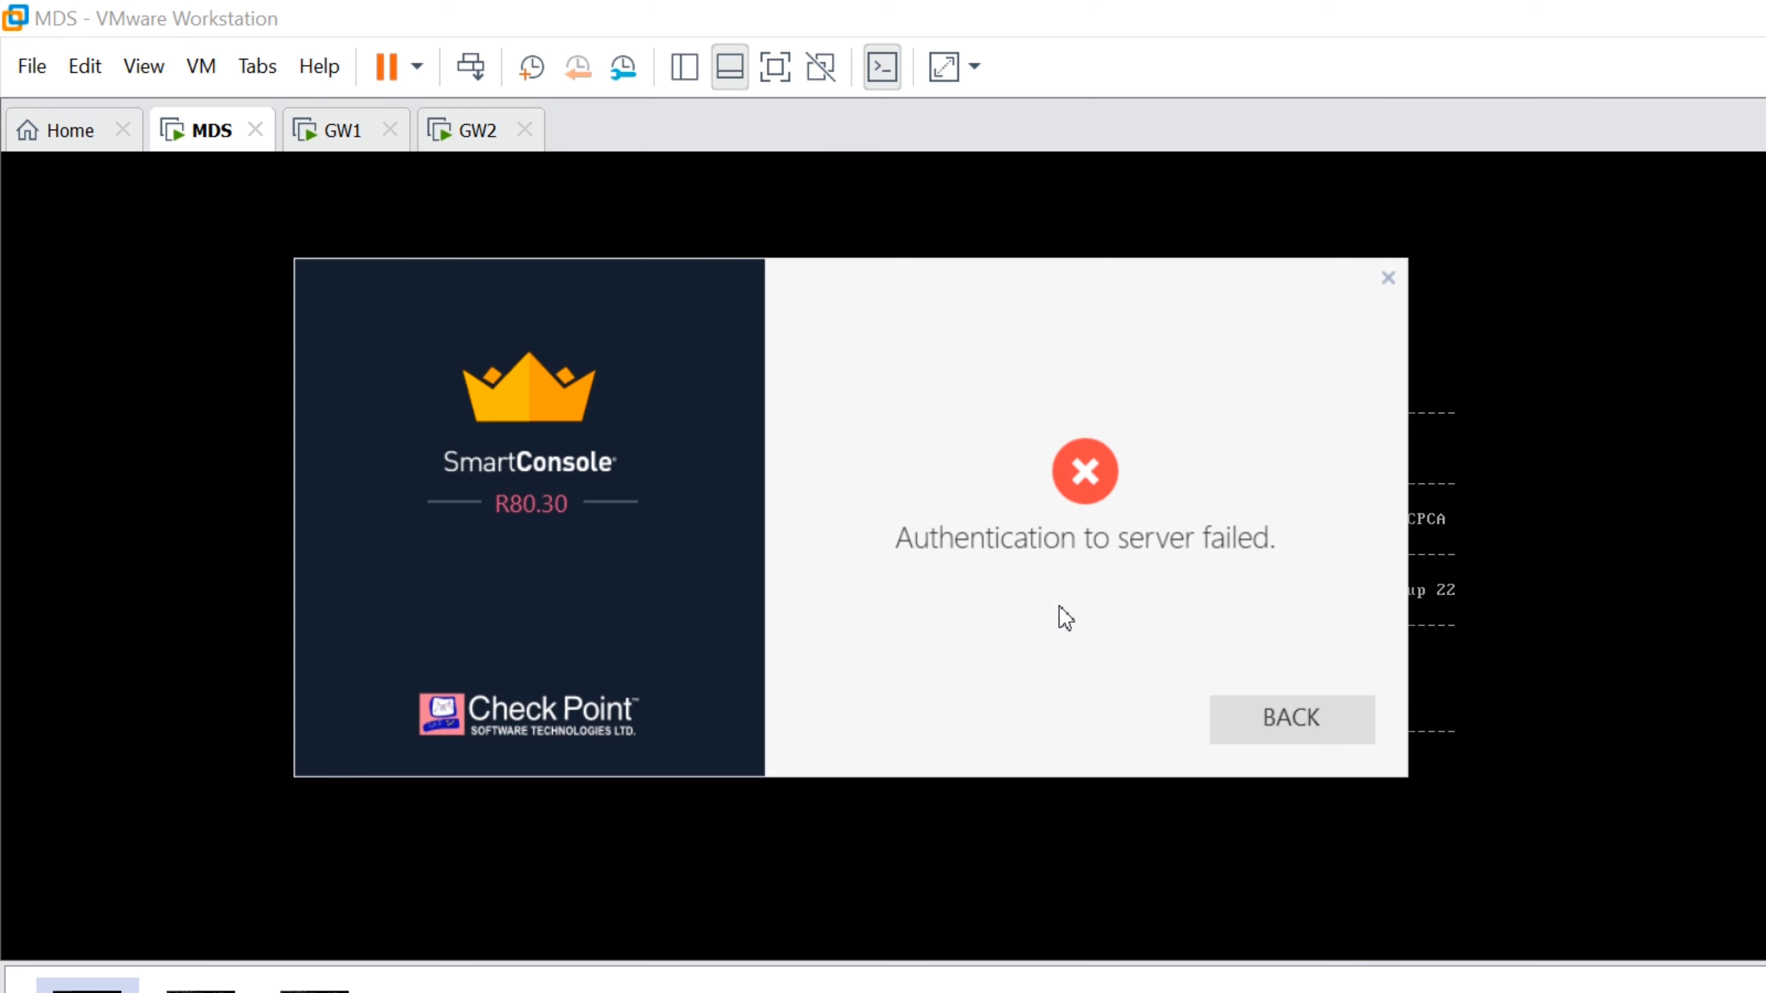
{"action": "key", "text": "Return"}
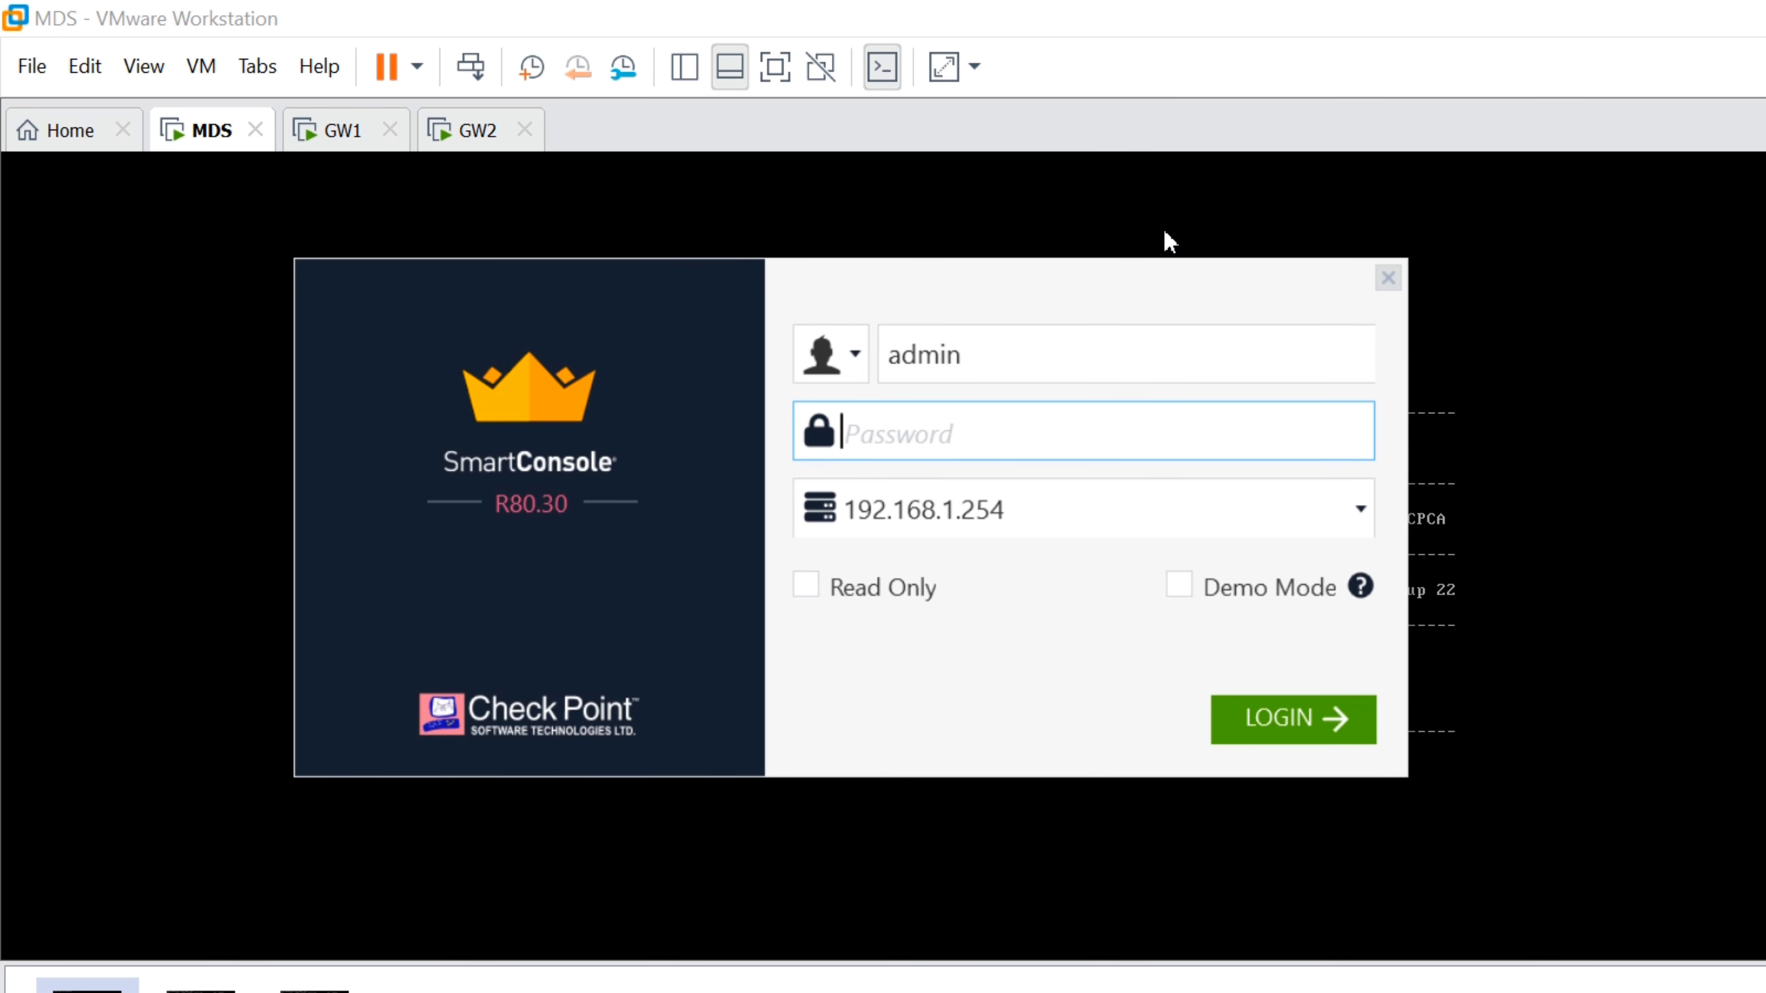
On the MDS console rerun mdsstat, then run 'mdsstat -h' to show the status legend
{"action": "left_click", "coordinate": [1324, 705]}
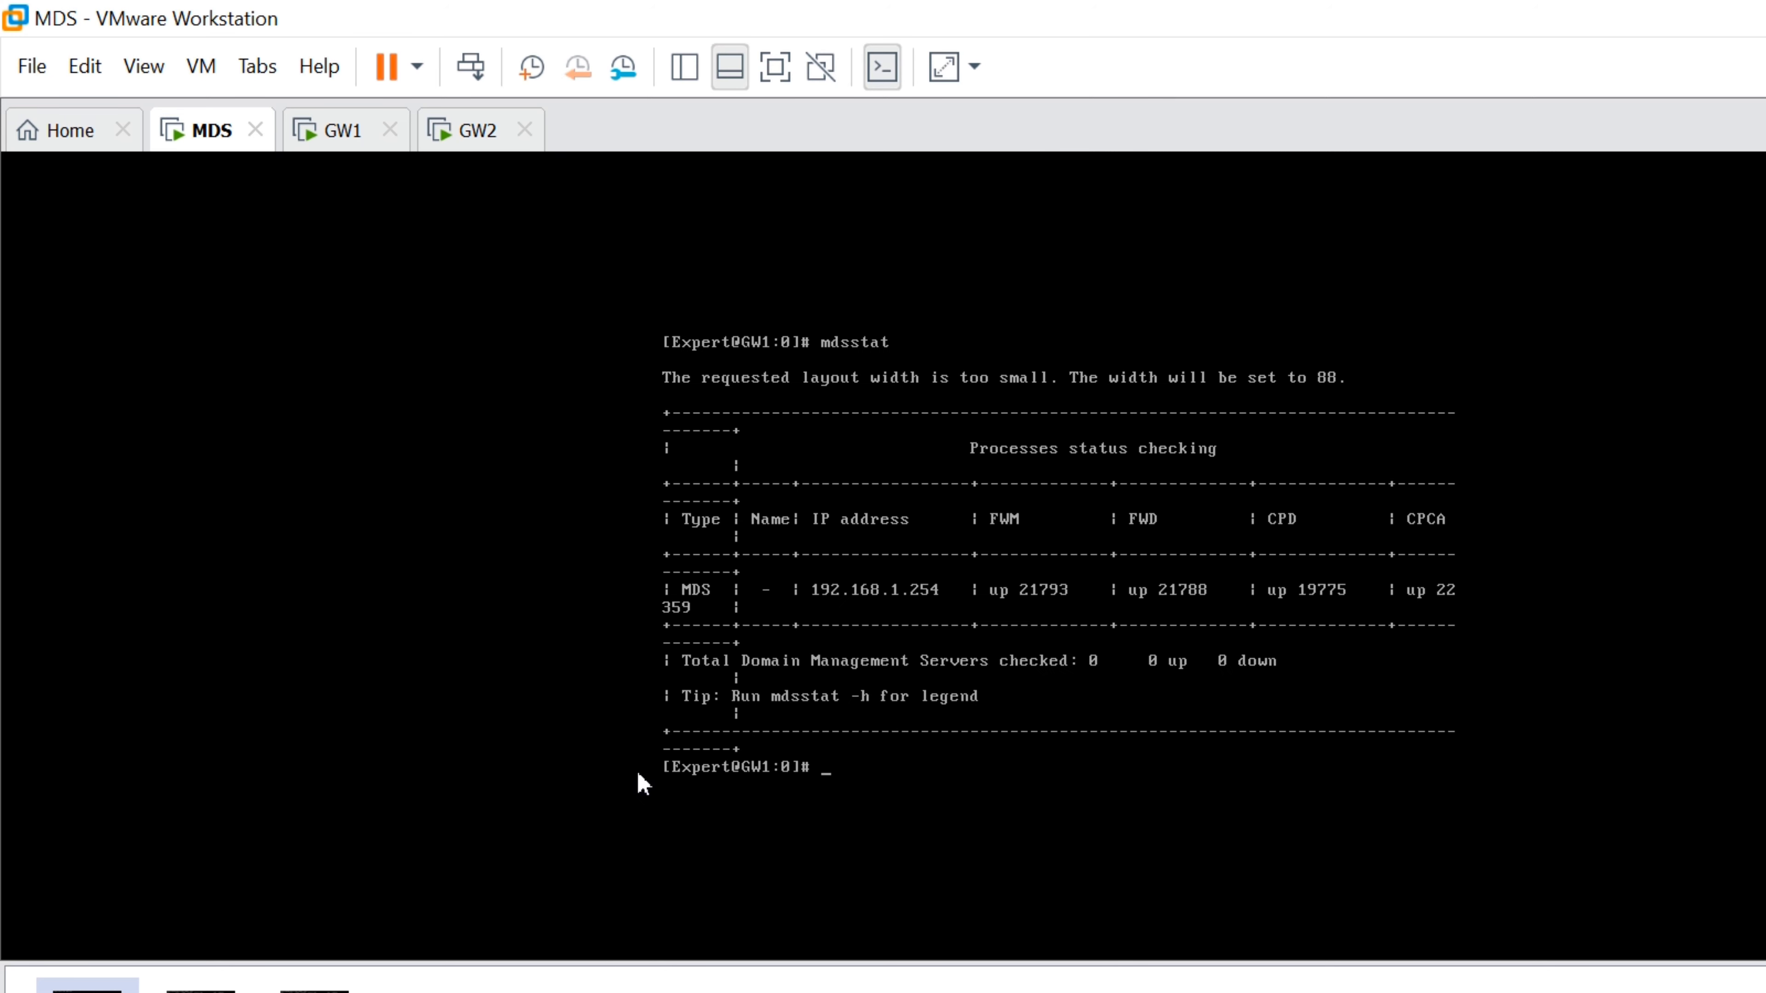
{"action": "key", "text": "Up"}
{"action": "key", "text": "Return"}
{"action": "key", "text": "Up"}
{"action": "type", "text": "-h"}
{"action": "key", "text": "Return"}
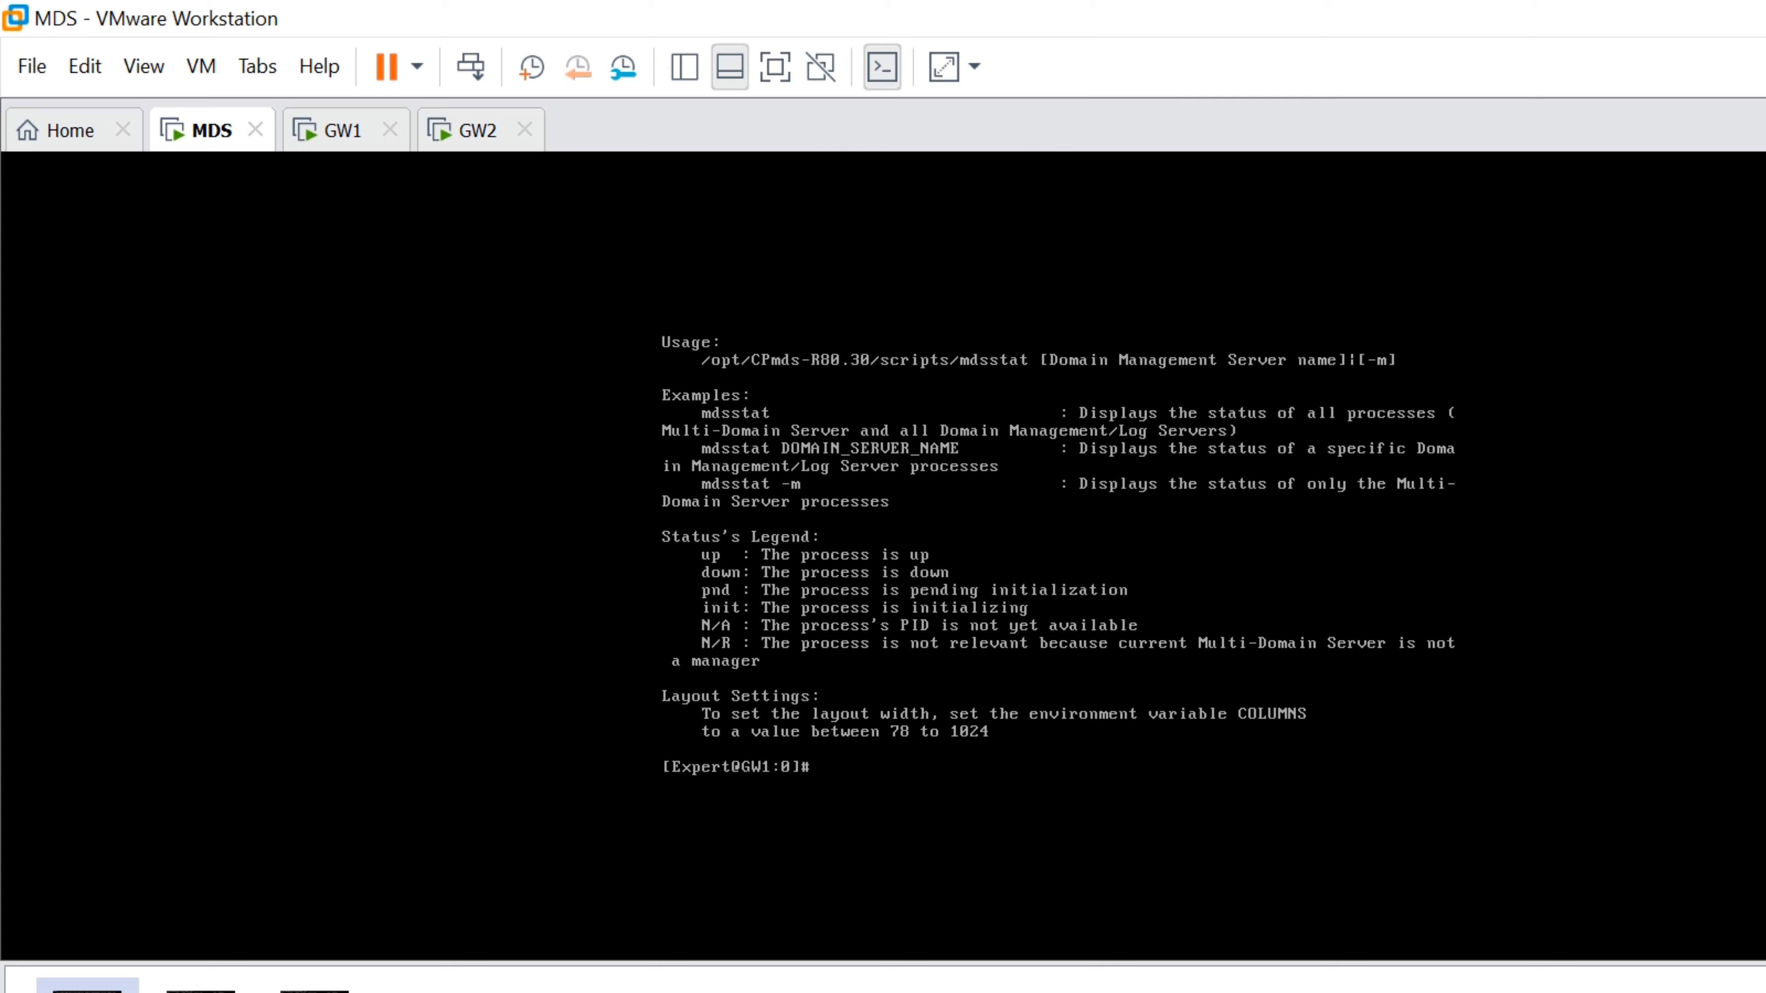
Retry the SmartConsole login with the admin password, which fails, then return to the MDS console
{"action": "left_click", "coordinate": [800, 974]}
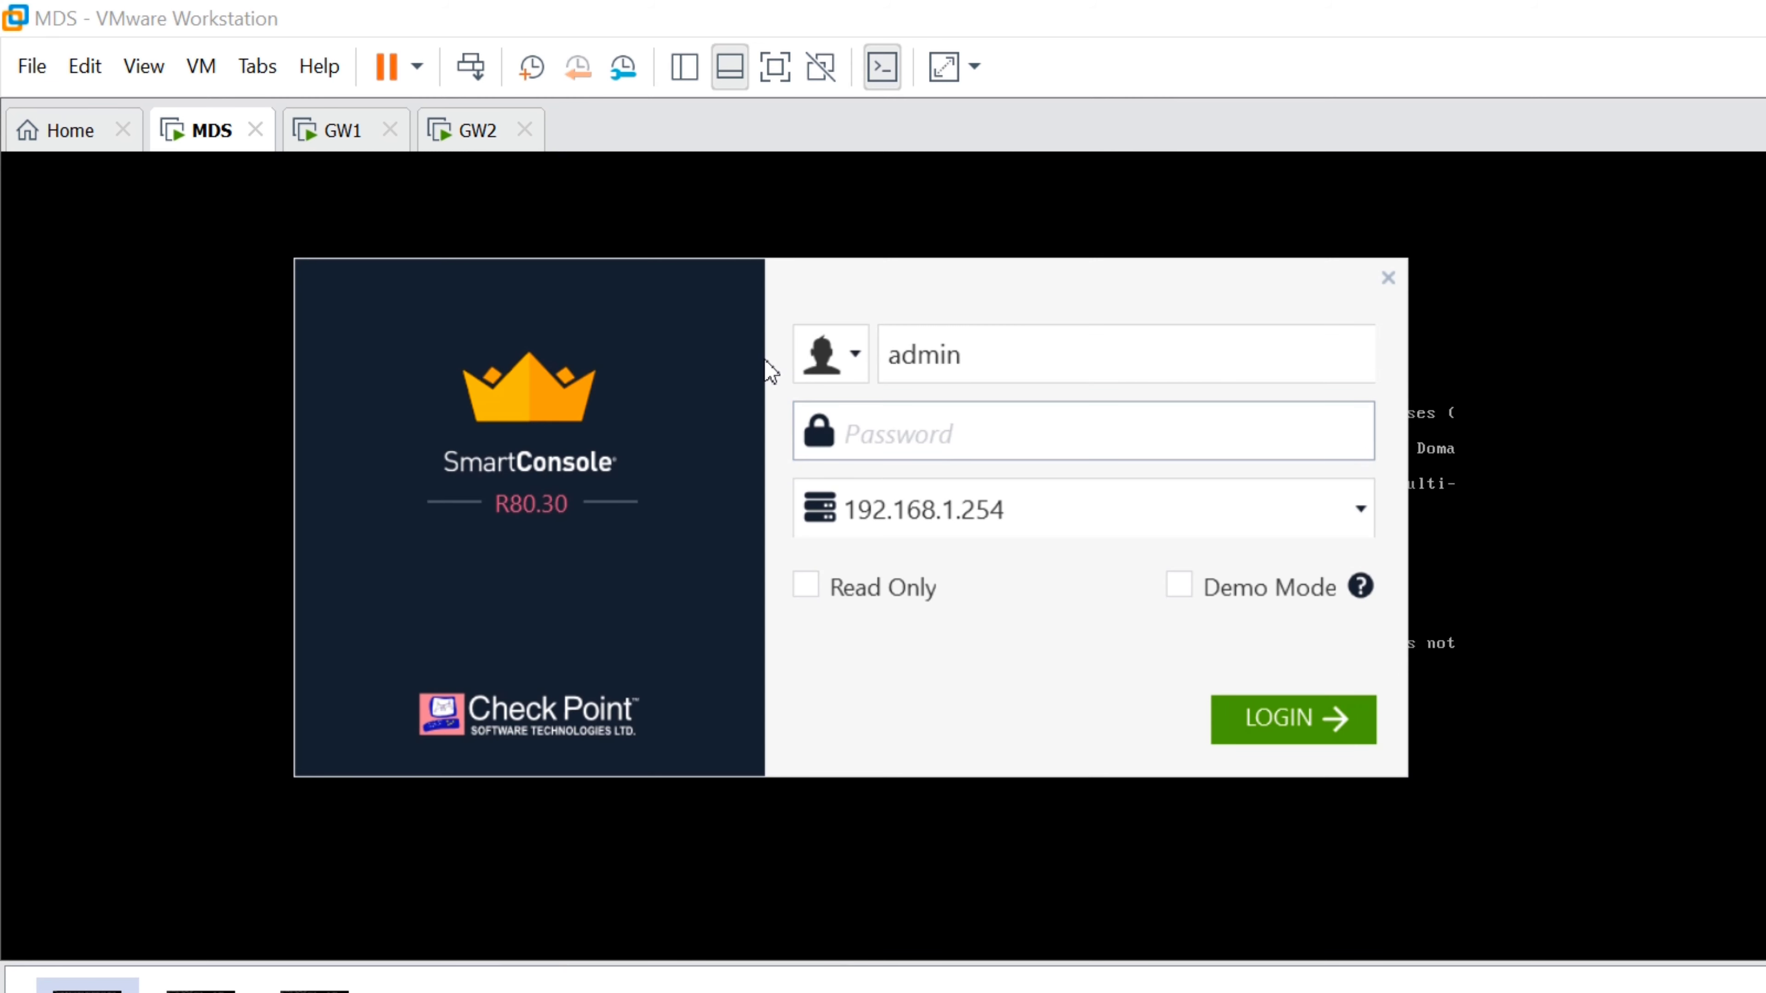
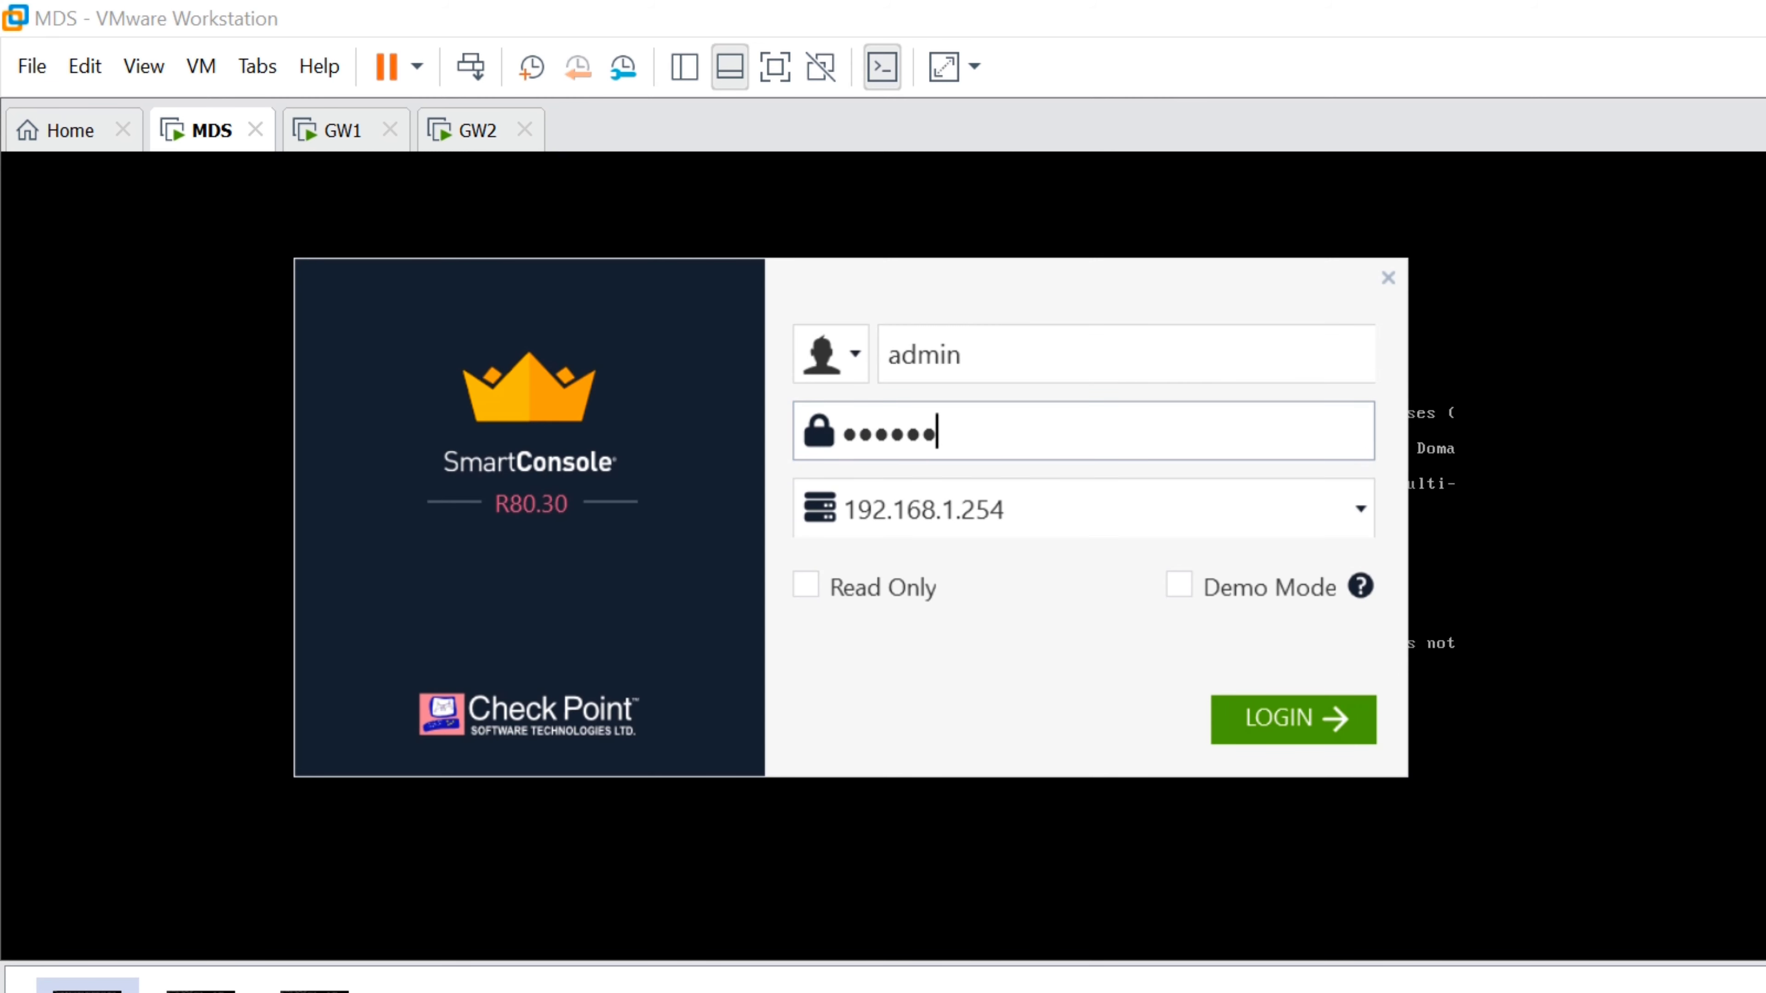
{"action": "key", "text": "Return"}
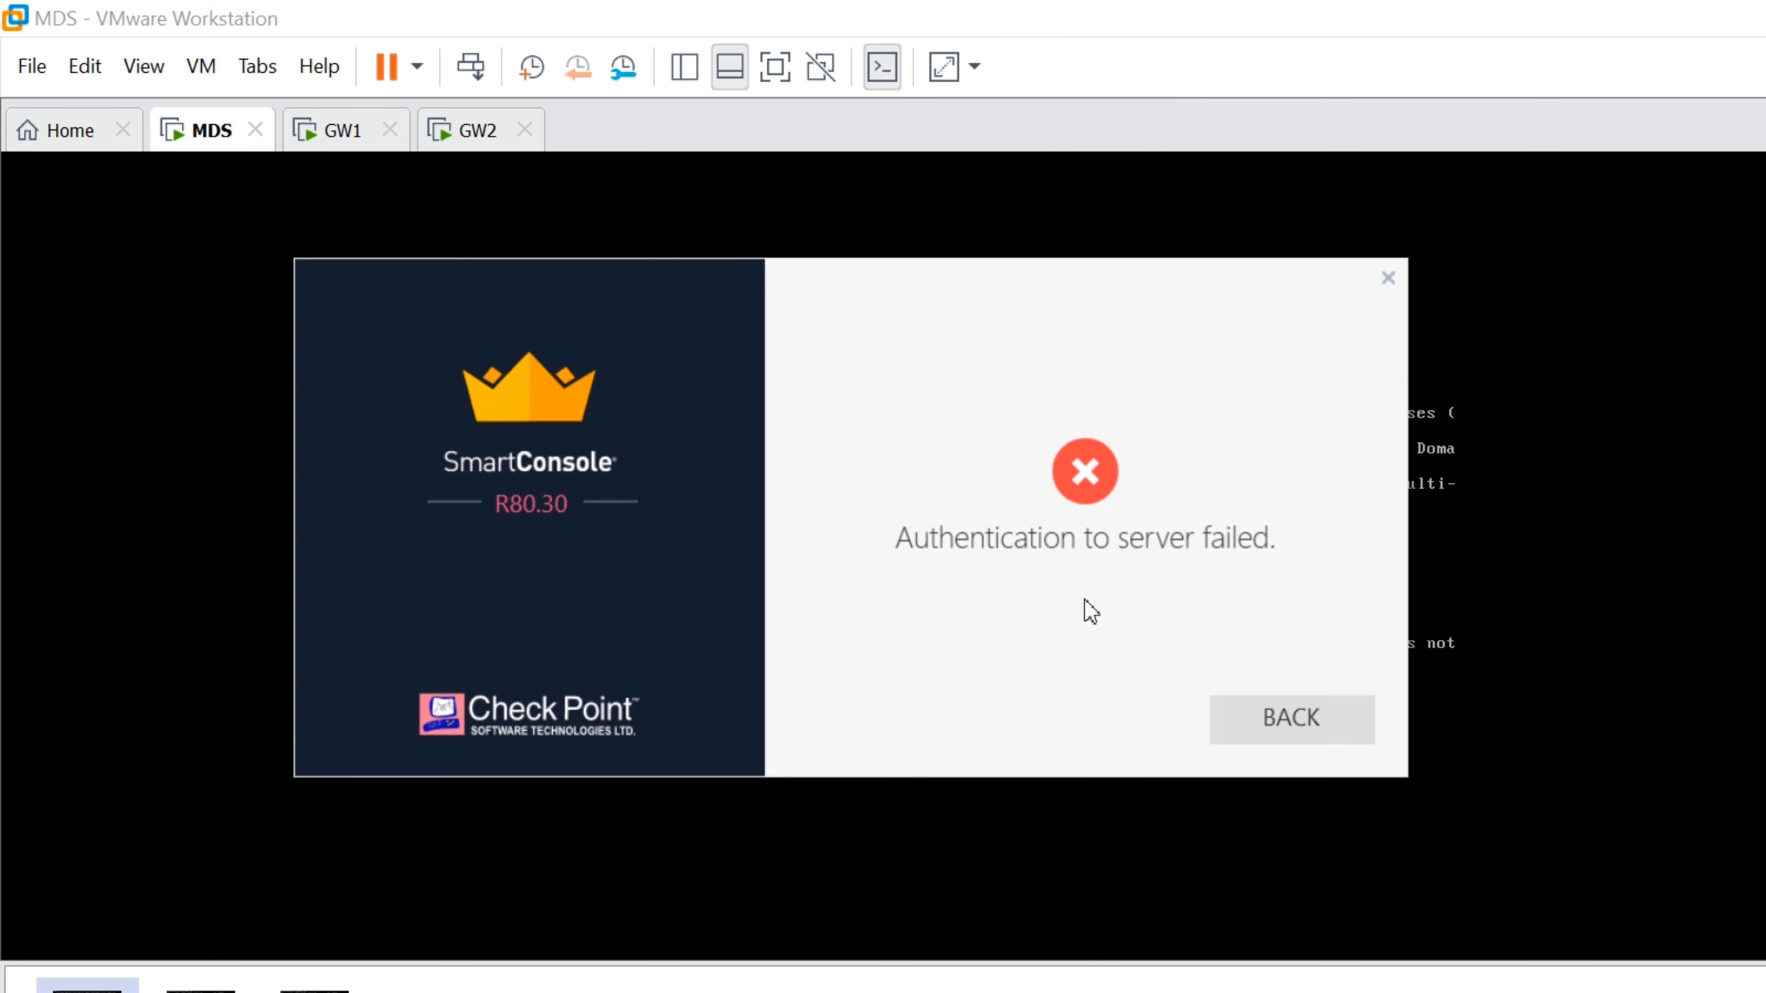
{"action": "key", "text": "Return"}
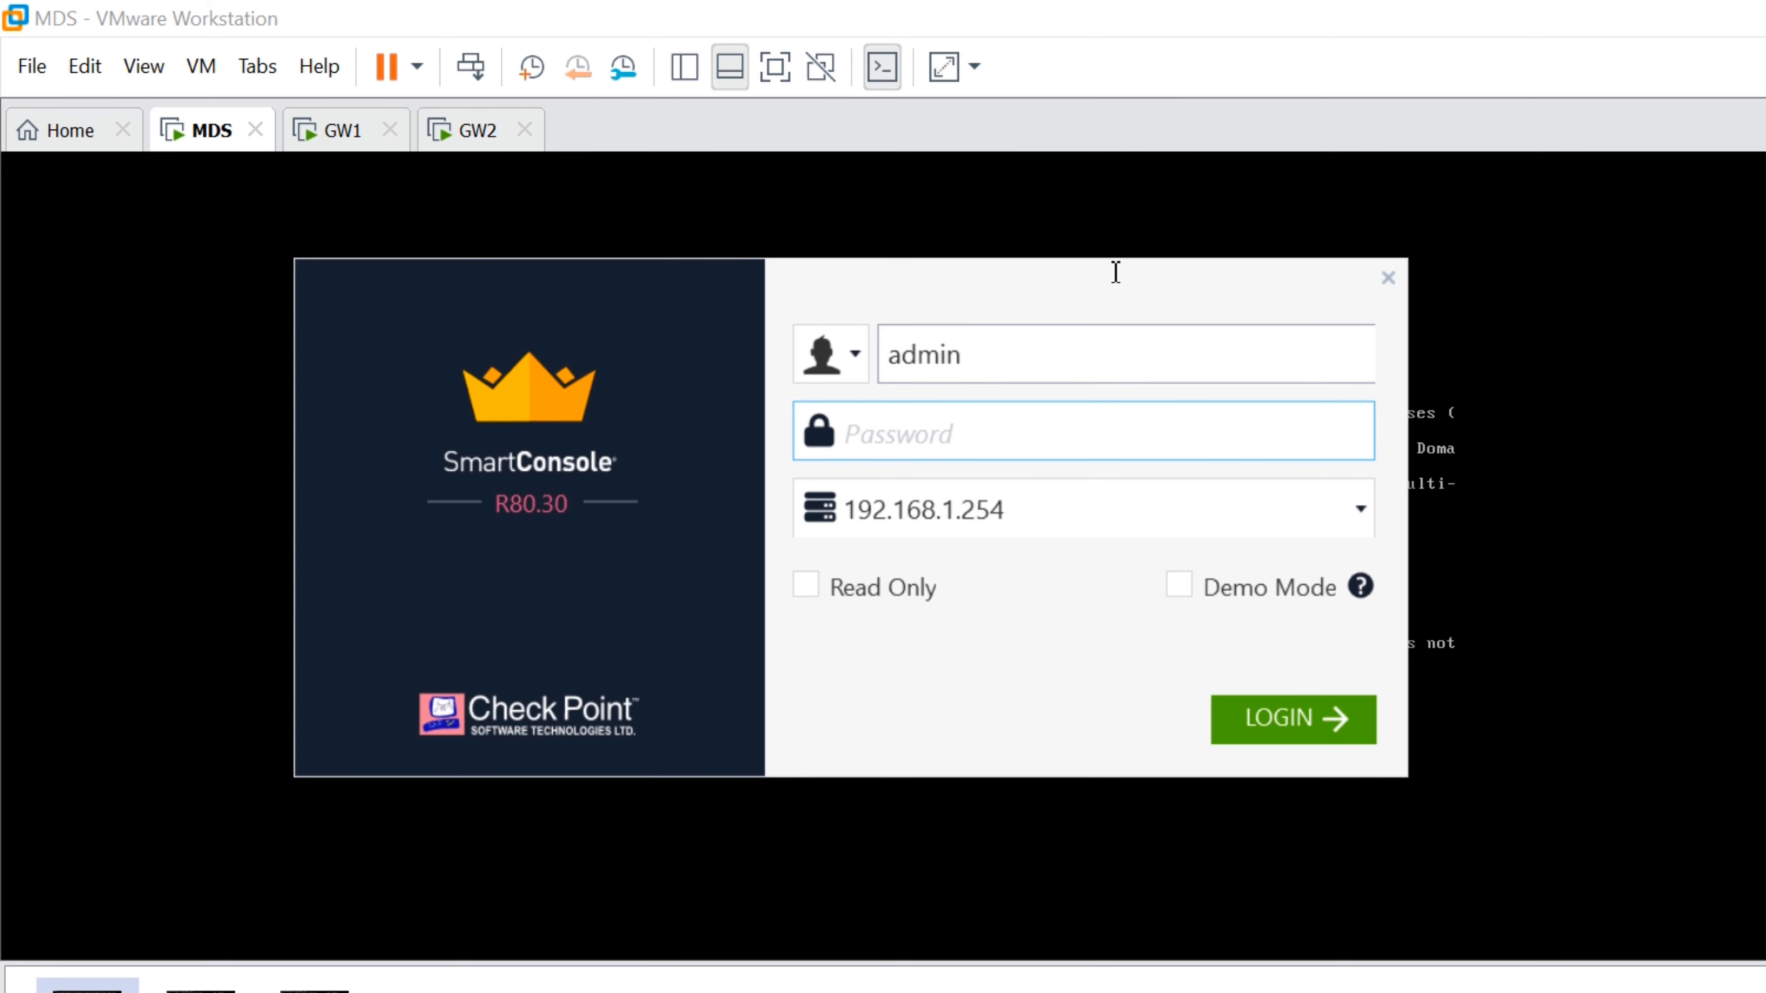
{"action": "left_click", "coordinate": [1157, 234]}
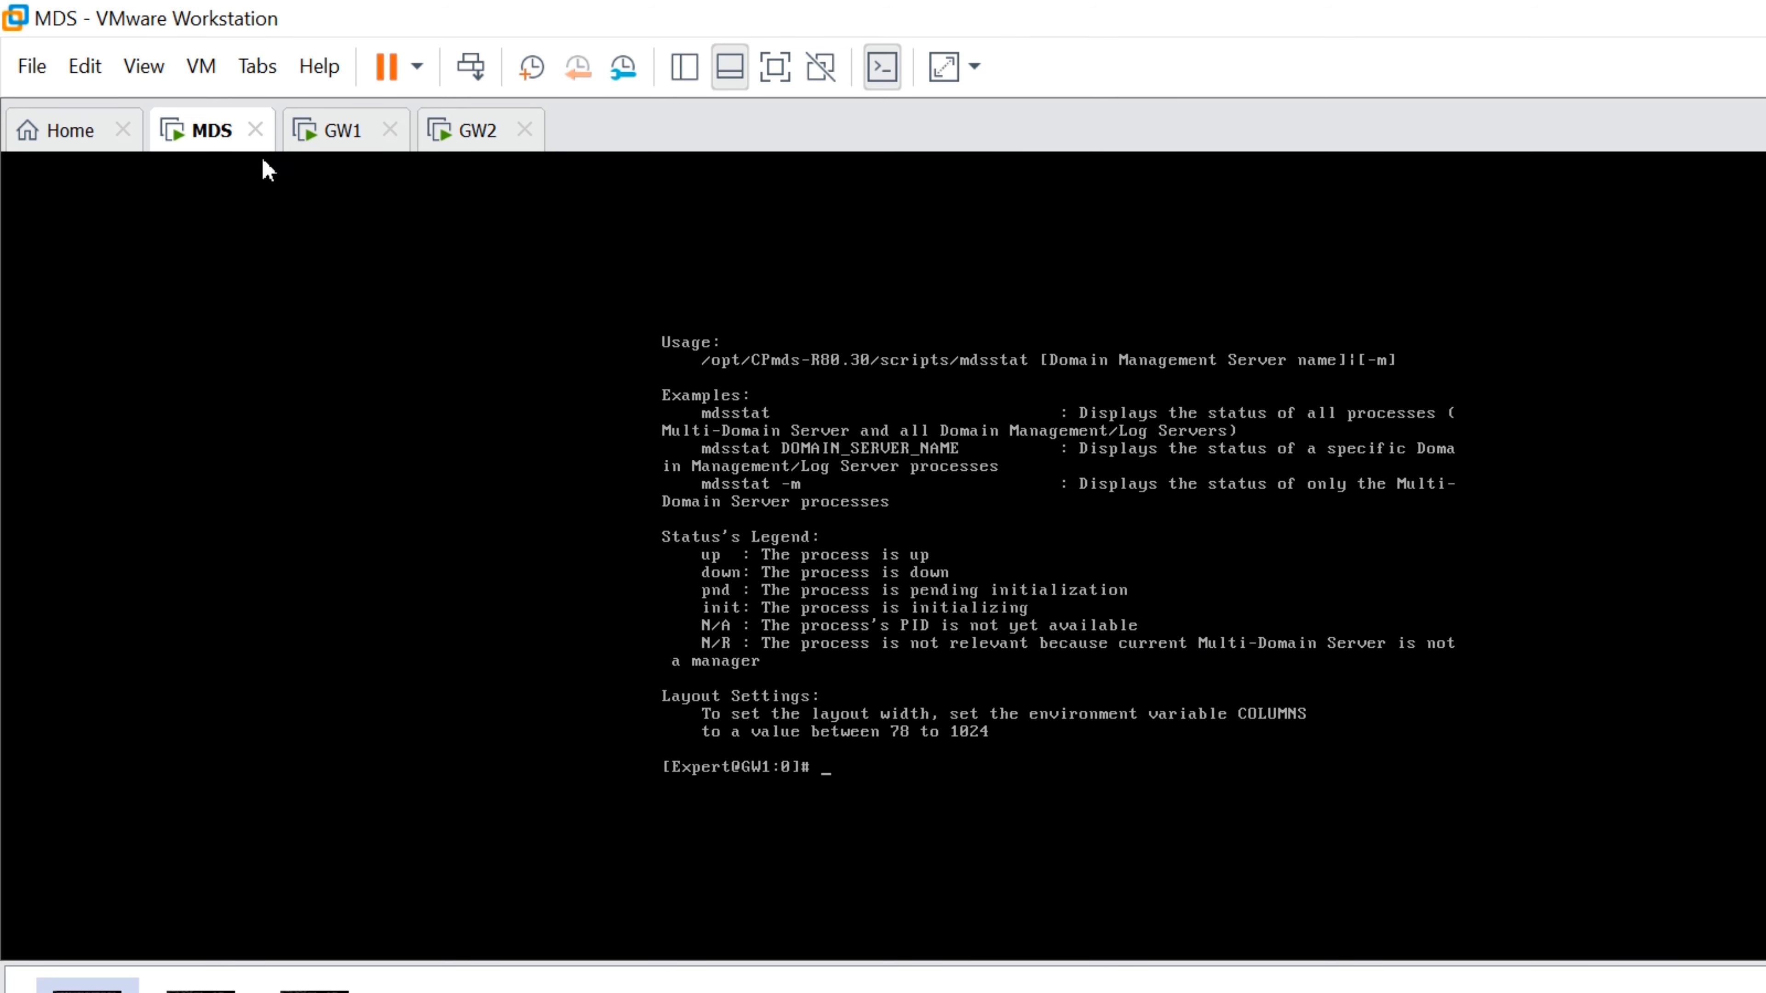
Restart the MDS virtual machine via Power > Restart Guest from its tab's context menu
{"action": "right_click", "coordinate": [175, 117]}
{"action": "mouse_move", "coordinate": [446, 182]}
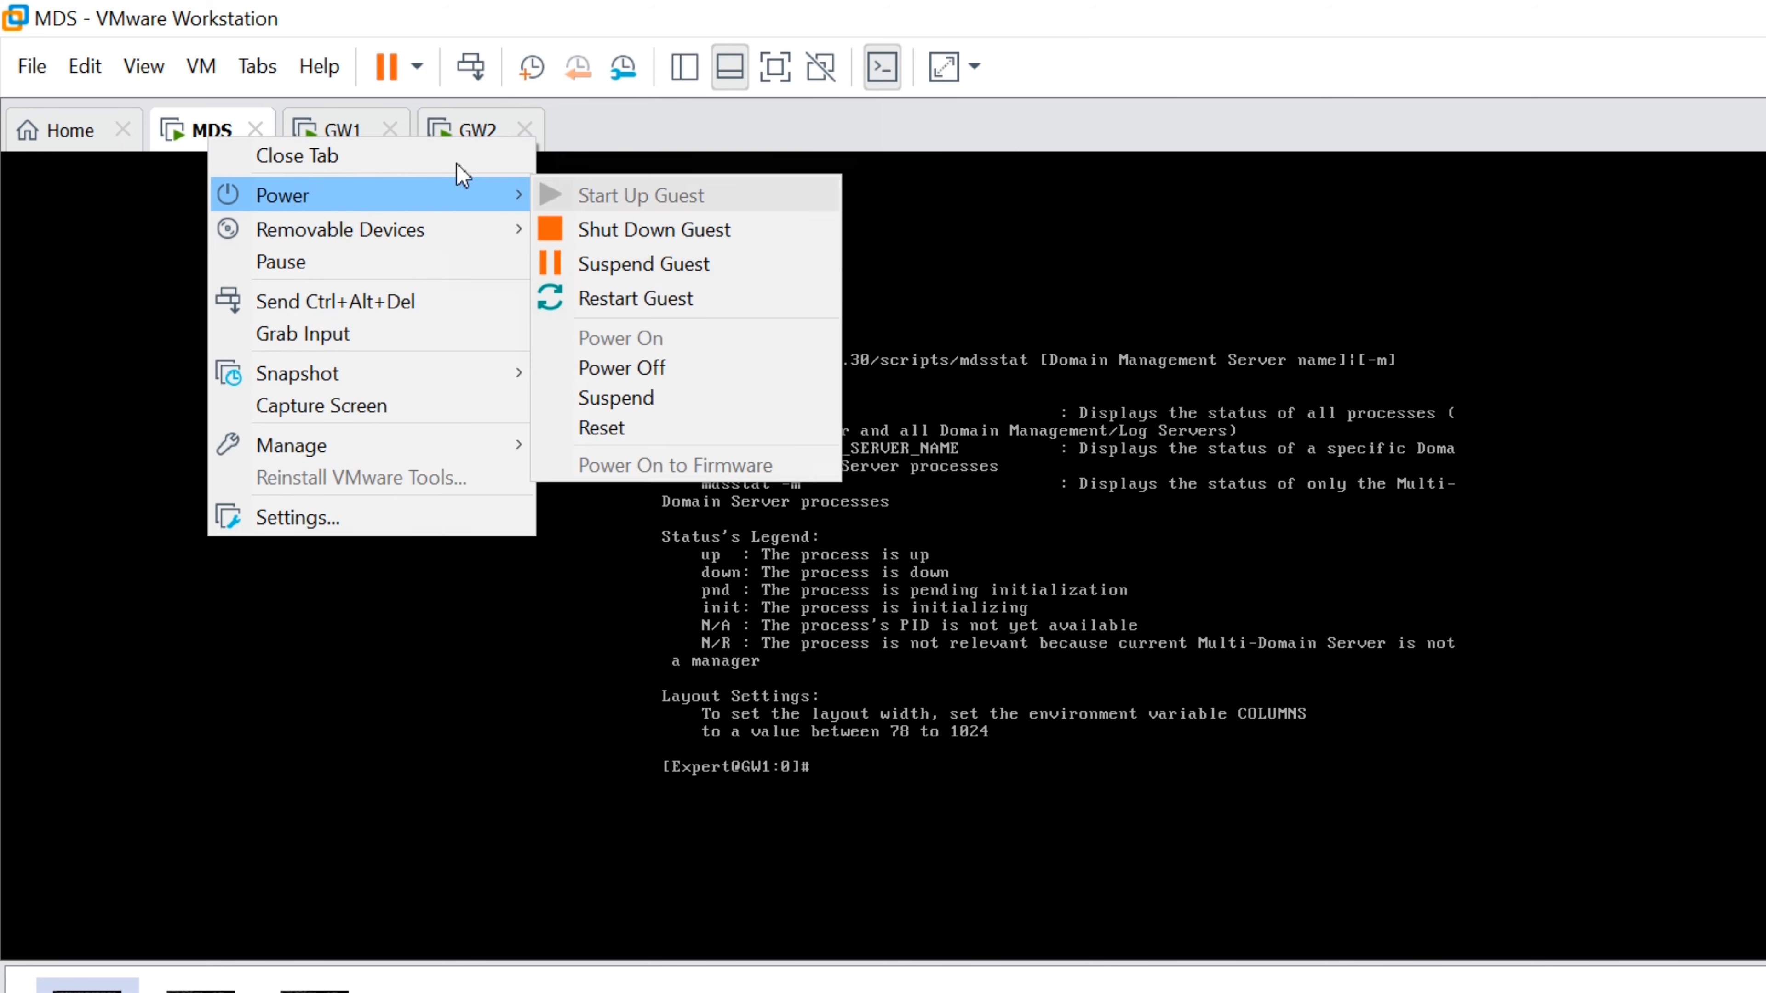
{"action": "left_click", "coordinate": [636, 298]}
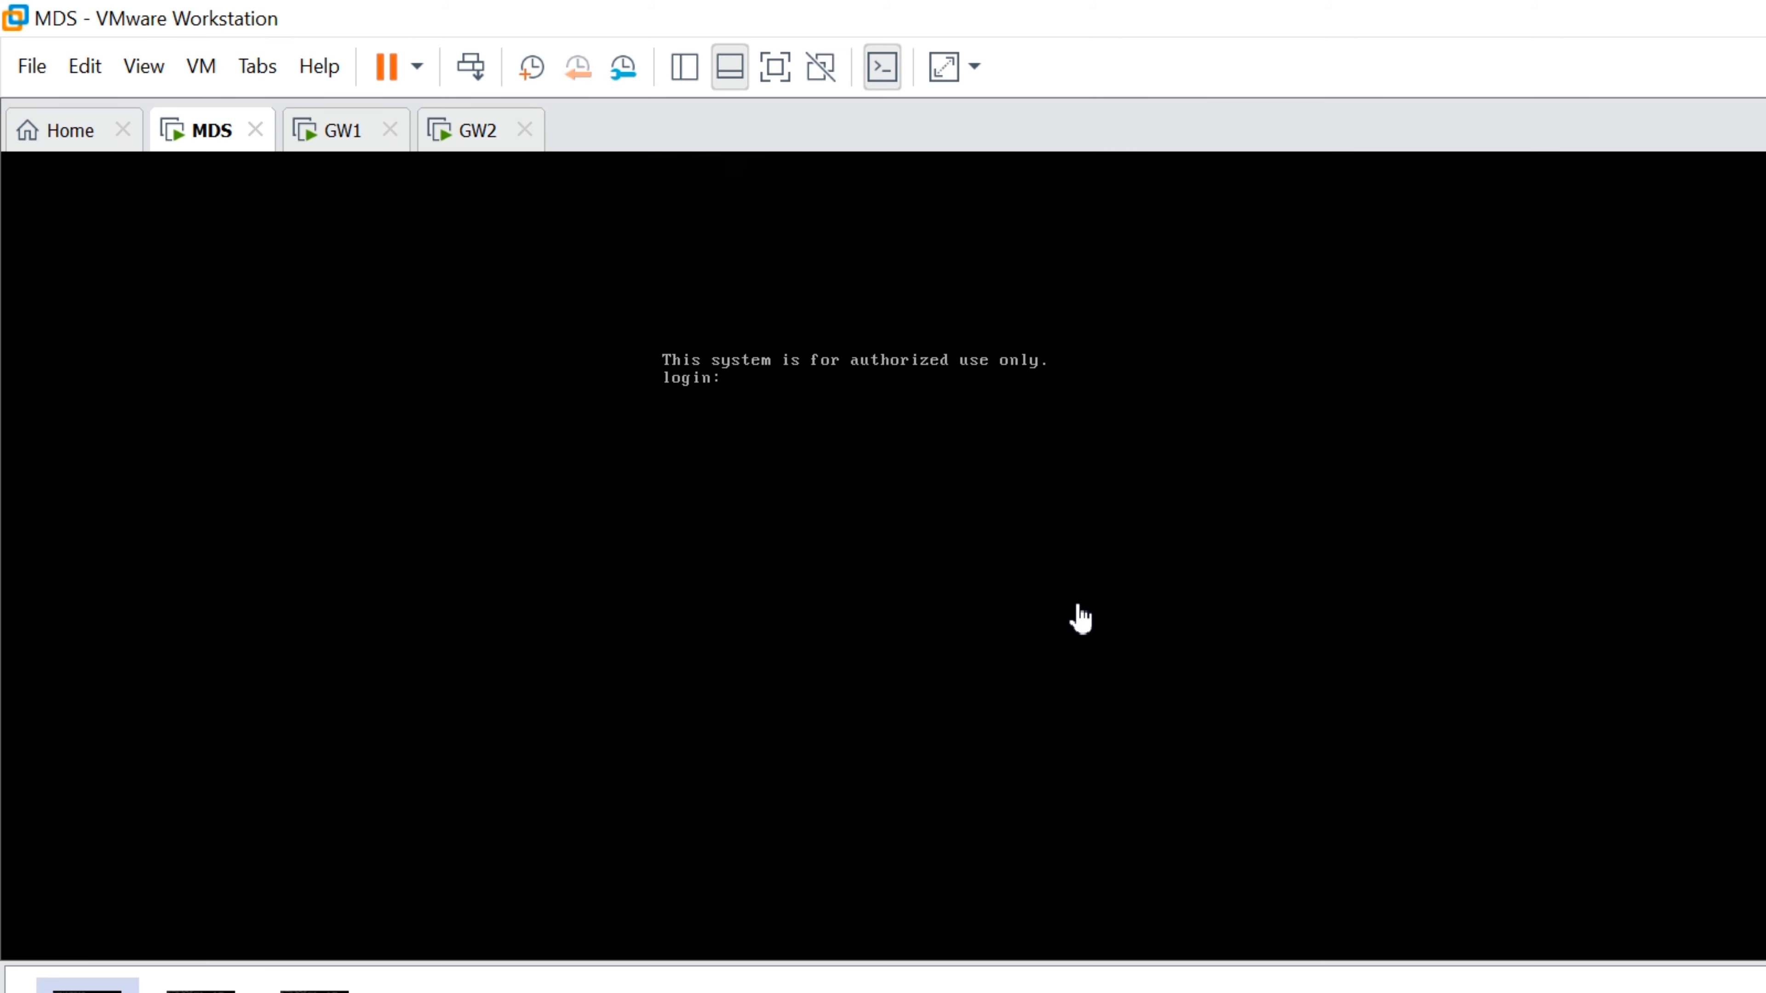
Log in to the rebooted MDS console as admin and attempt expert mode
{"action": "left_click", "coordinate": [1081, 618]}
{"action": "type", "text": "admin"}
{"action": "key", "text": "Return"}
{"action": "key", "text": "Return"}
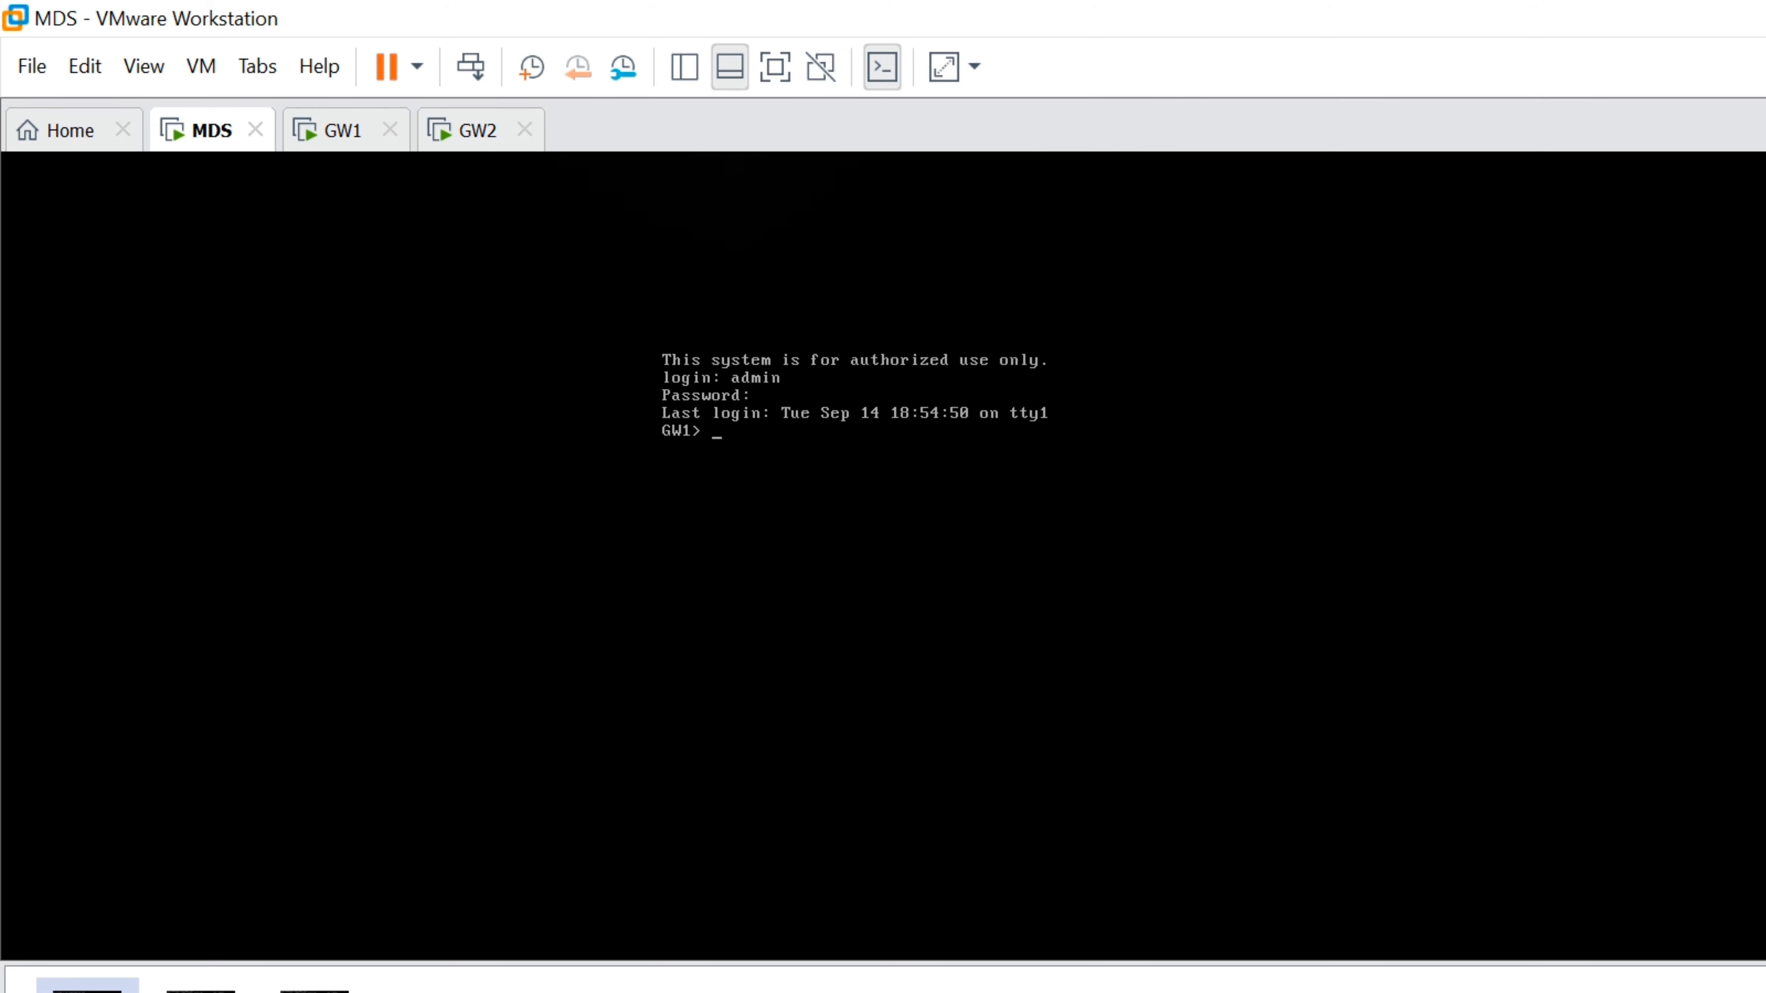
{"action": "type", "text": "expert"}
{"action": "key", "text": "Return"}
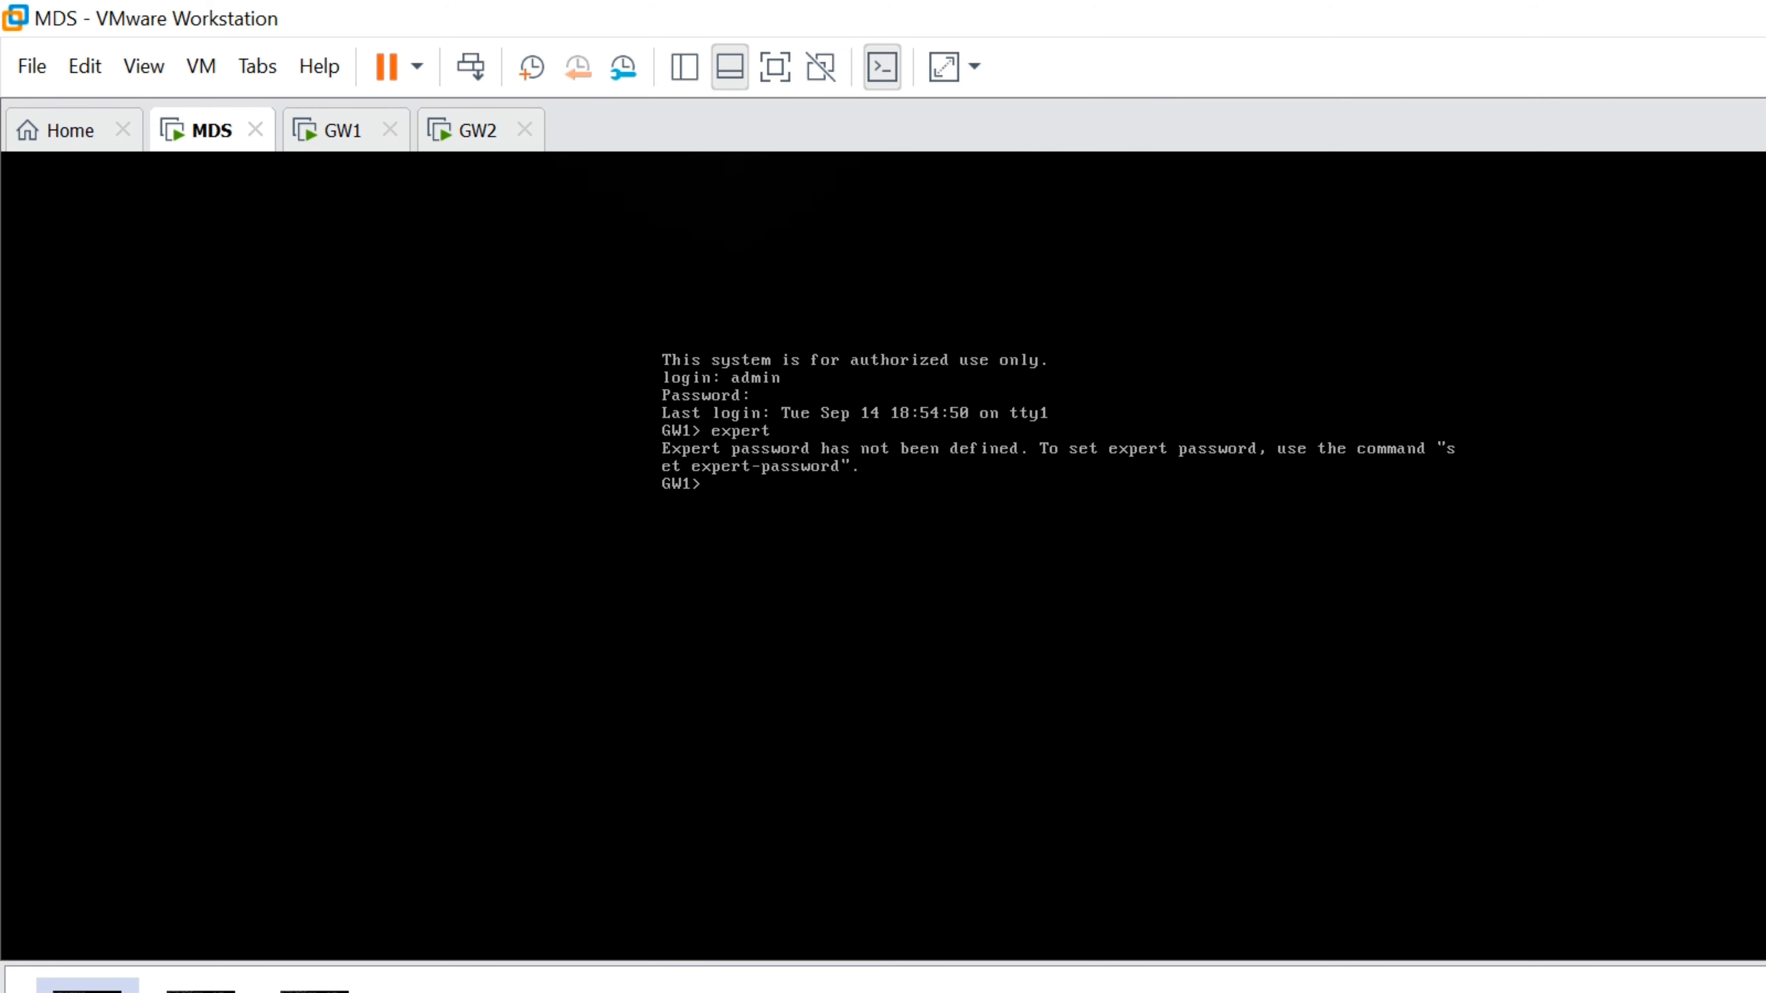
{"action": "type", "text": "e"}
{"action": "key", "text": "BackSpace"}
Set the MDS expert password with 'set expert-password', entering it twice, and save the config
{"action": "type", "text": "set ex"}
{"action": "key", "text": "Tab"}
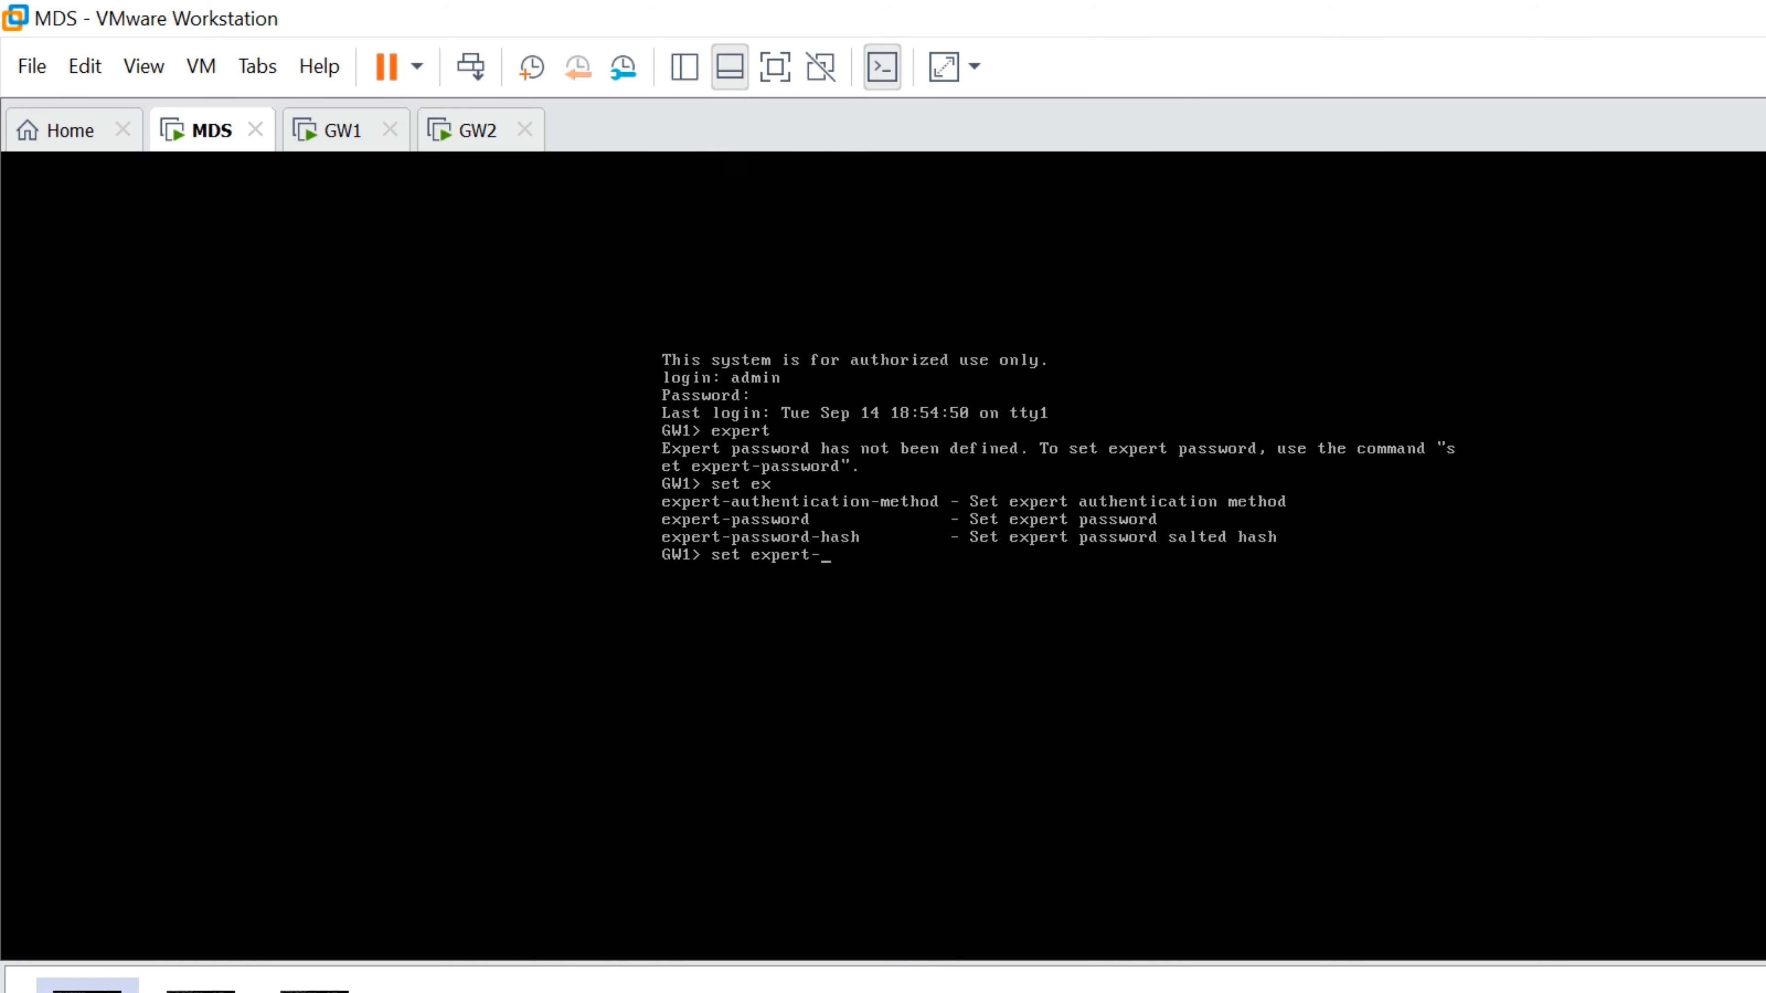
{"action": "type", "text": "p"}
{"action": "key", "text": "Tab"}
{"action": "key", "text": "Return"}
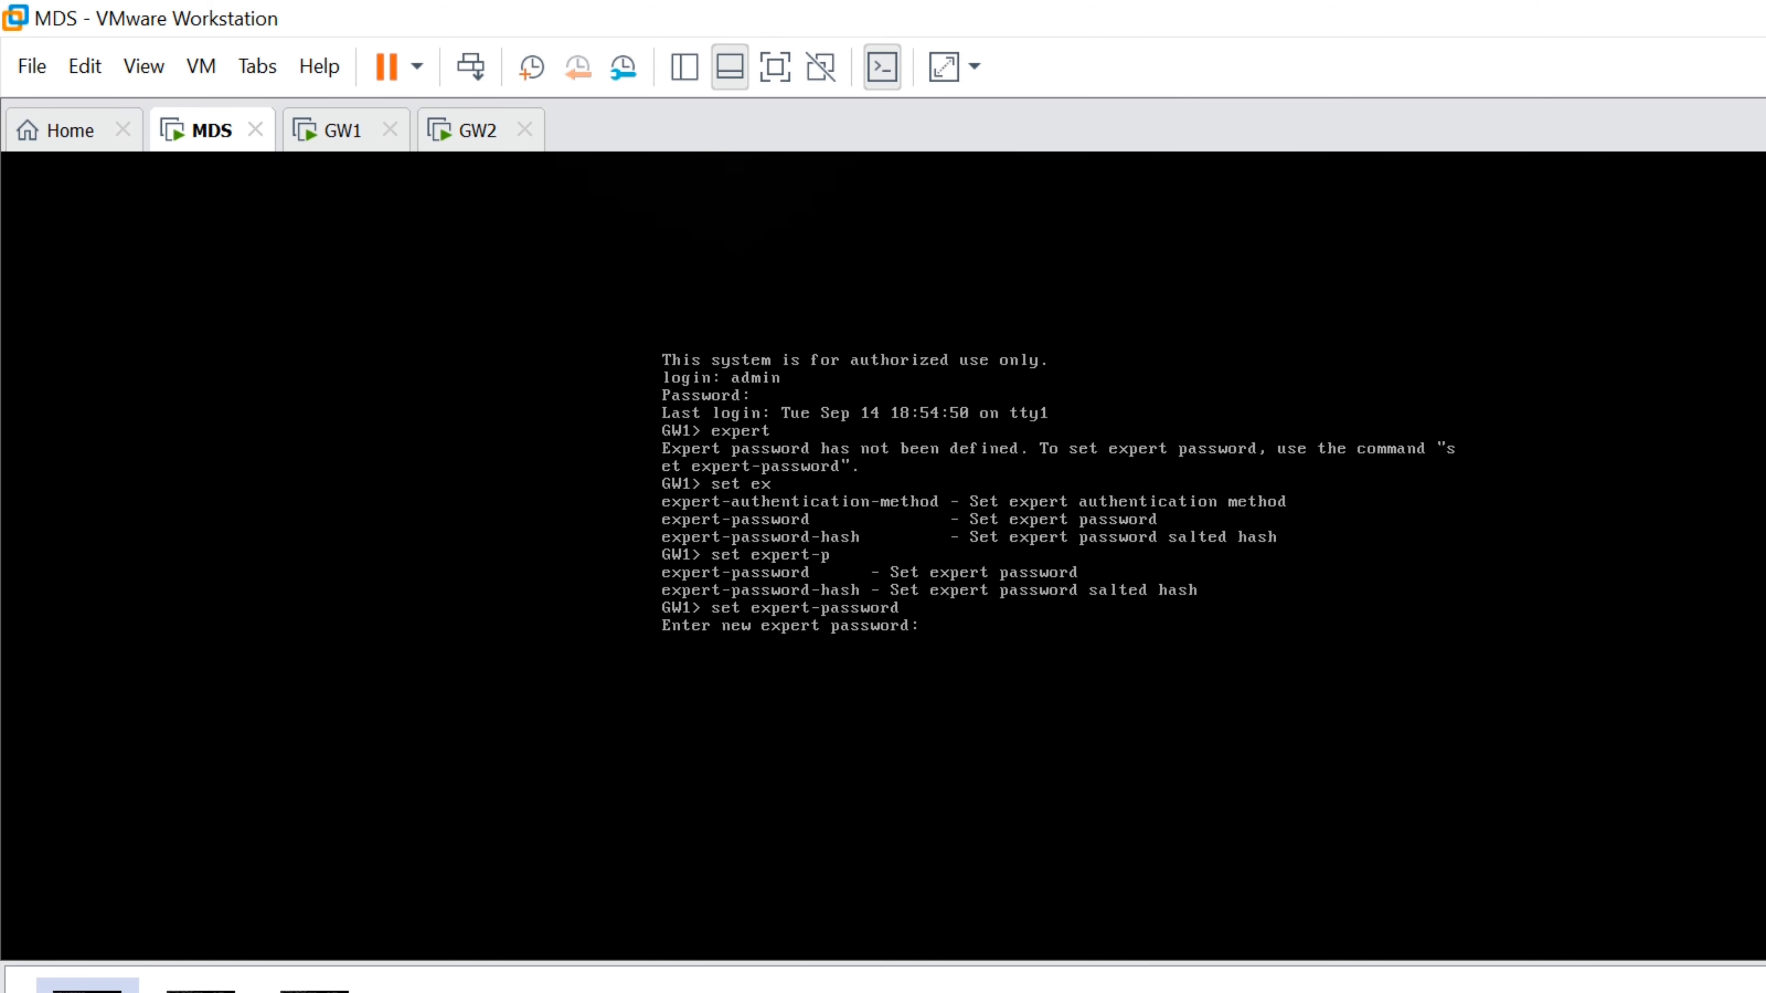
{"action": "key", "text": "Return"}
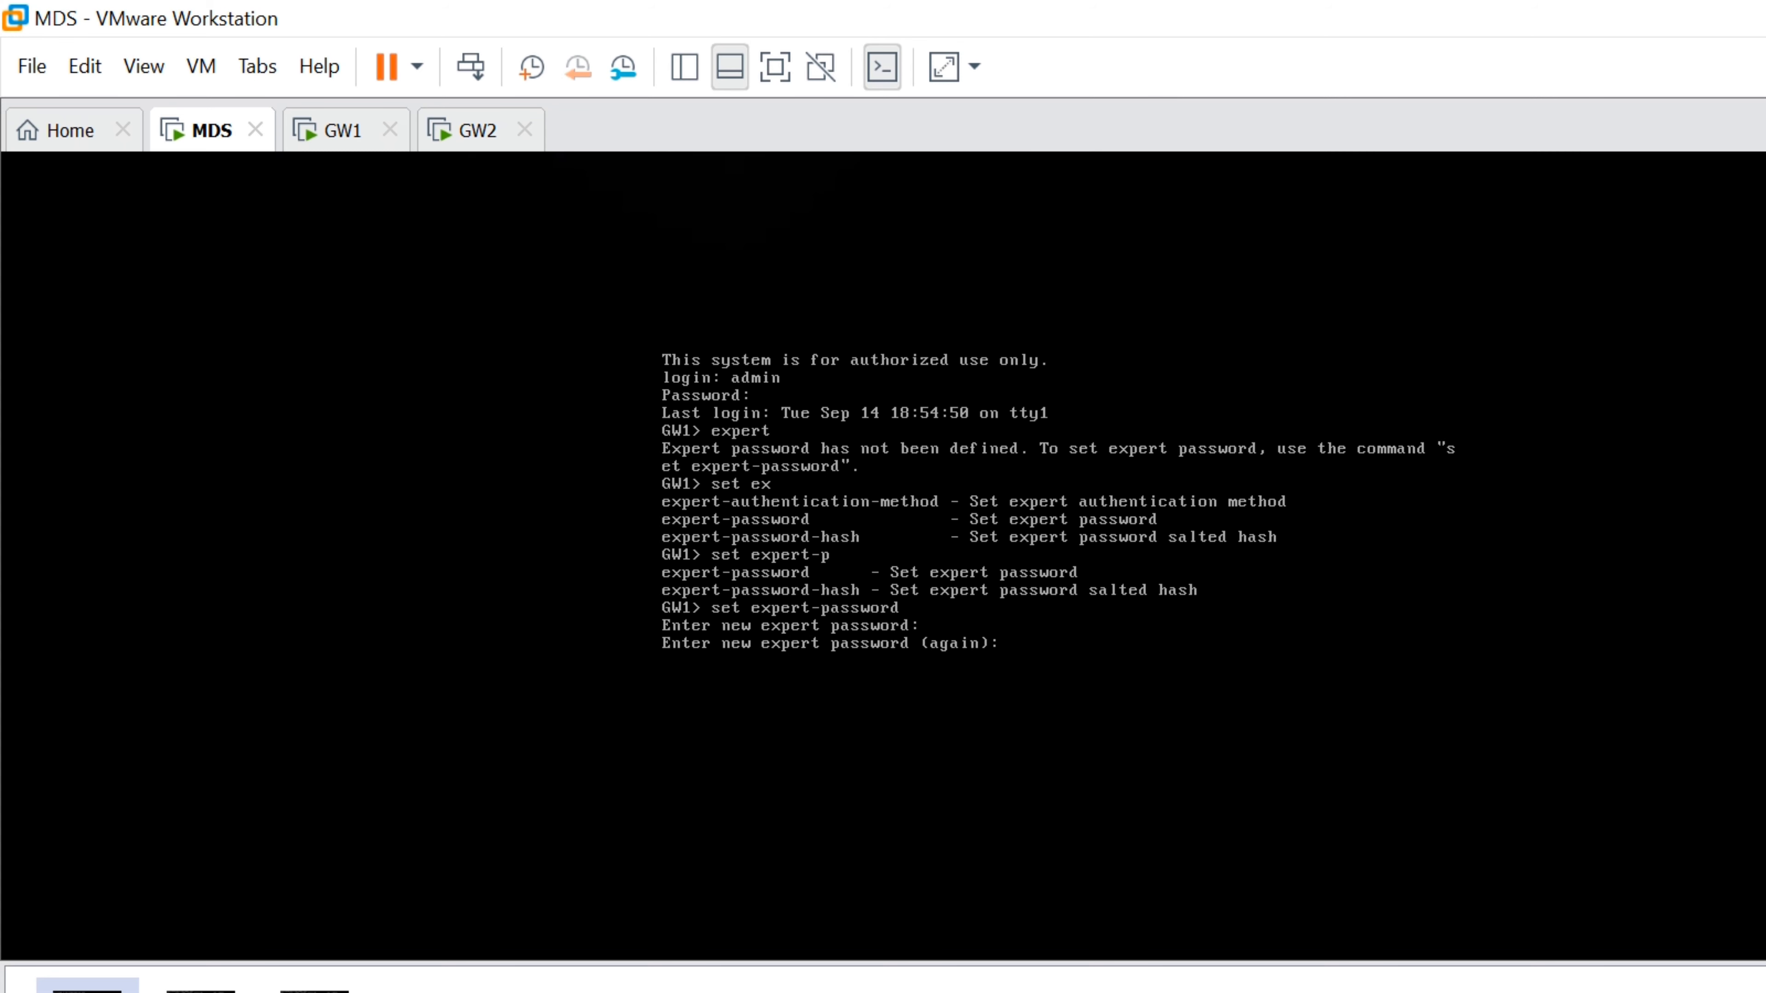
{"action": "key", "text": "Return"}
{"action": "type", "text": "config"}
{"action": "key", "text": "Return"}
Enter expert mode and run mdsstat to check the MDS processes
{"action": "type", "text": "expert"}
{"action": "key", "text": "Return"}
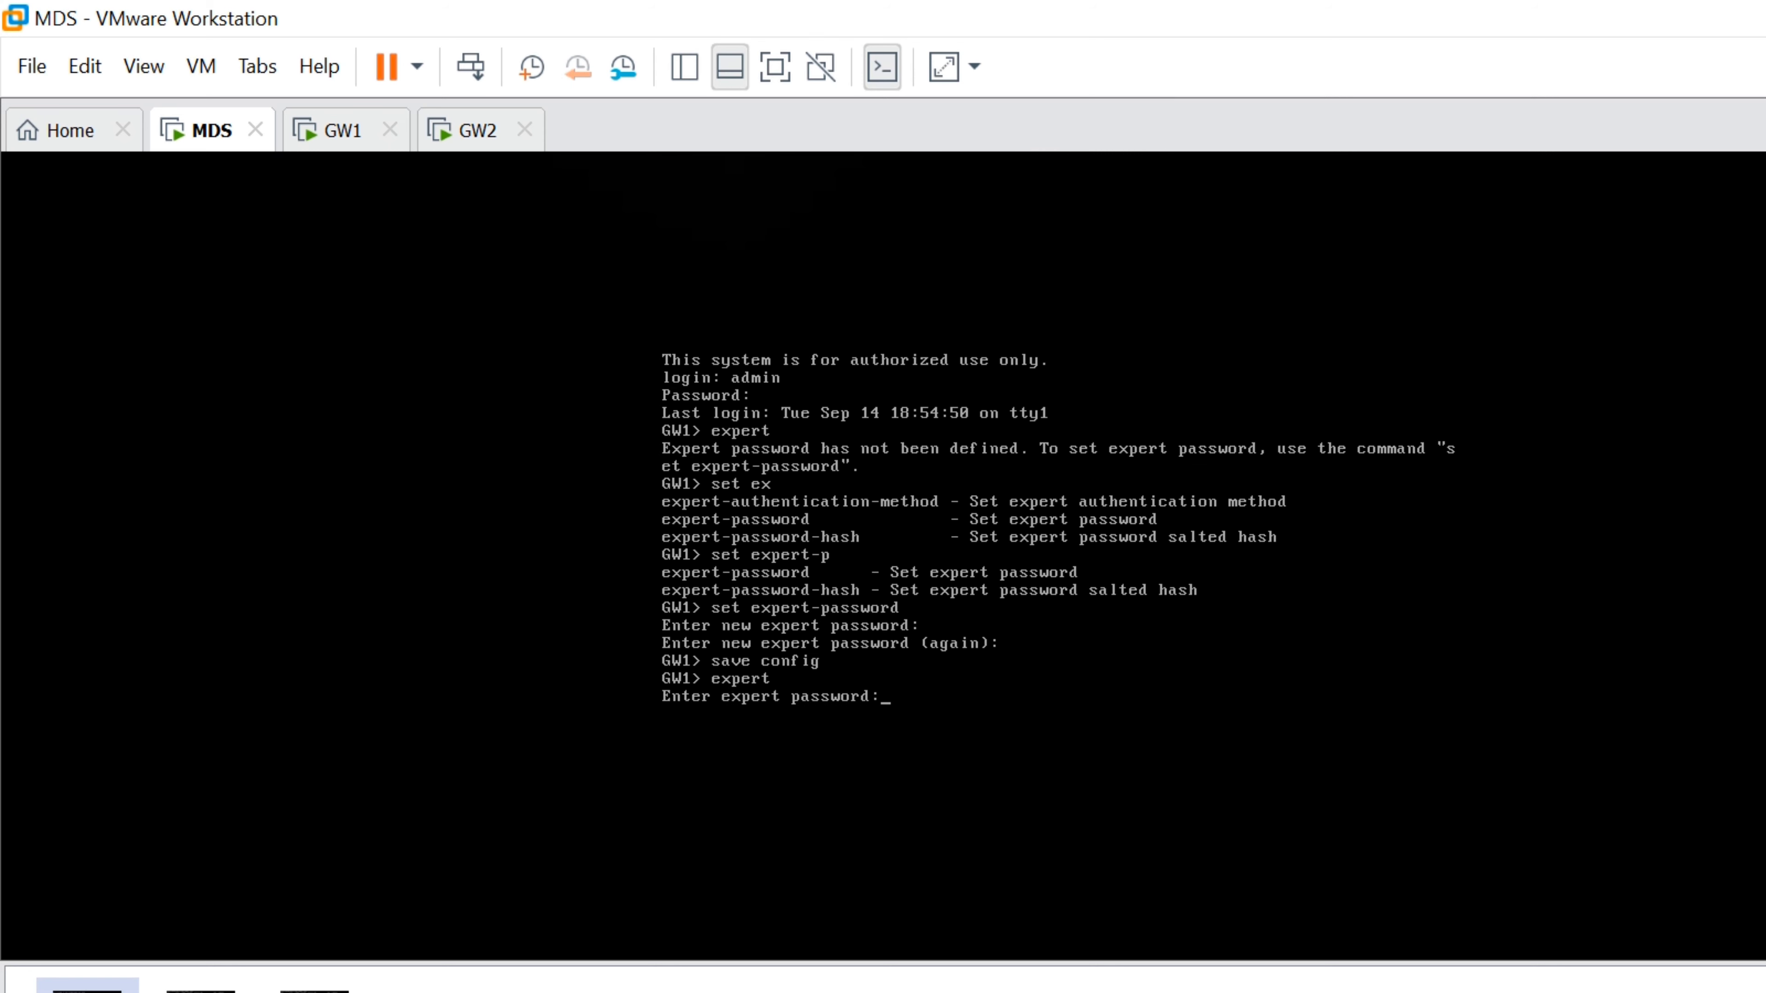
{"action": "key", "text": "Return"}
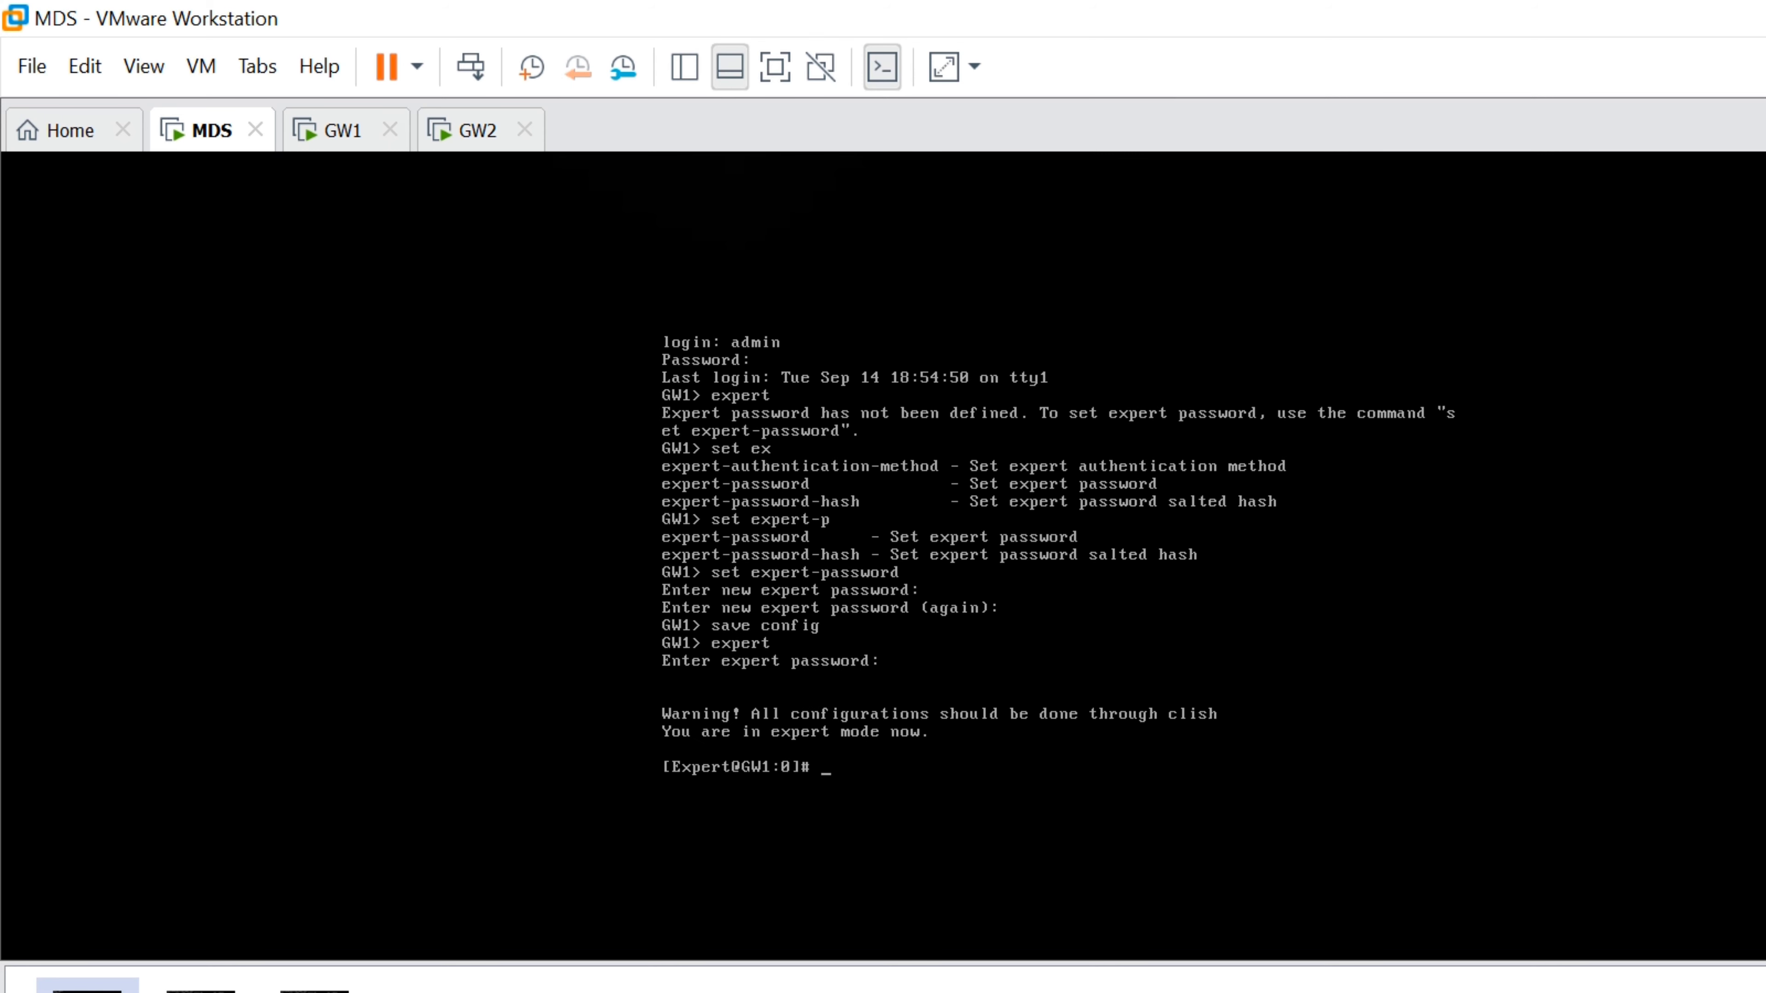
{"action": "type", "text": "mdsstat"}
{"action": "key", "text": "Return"}
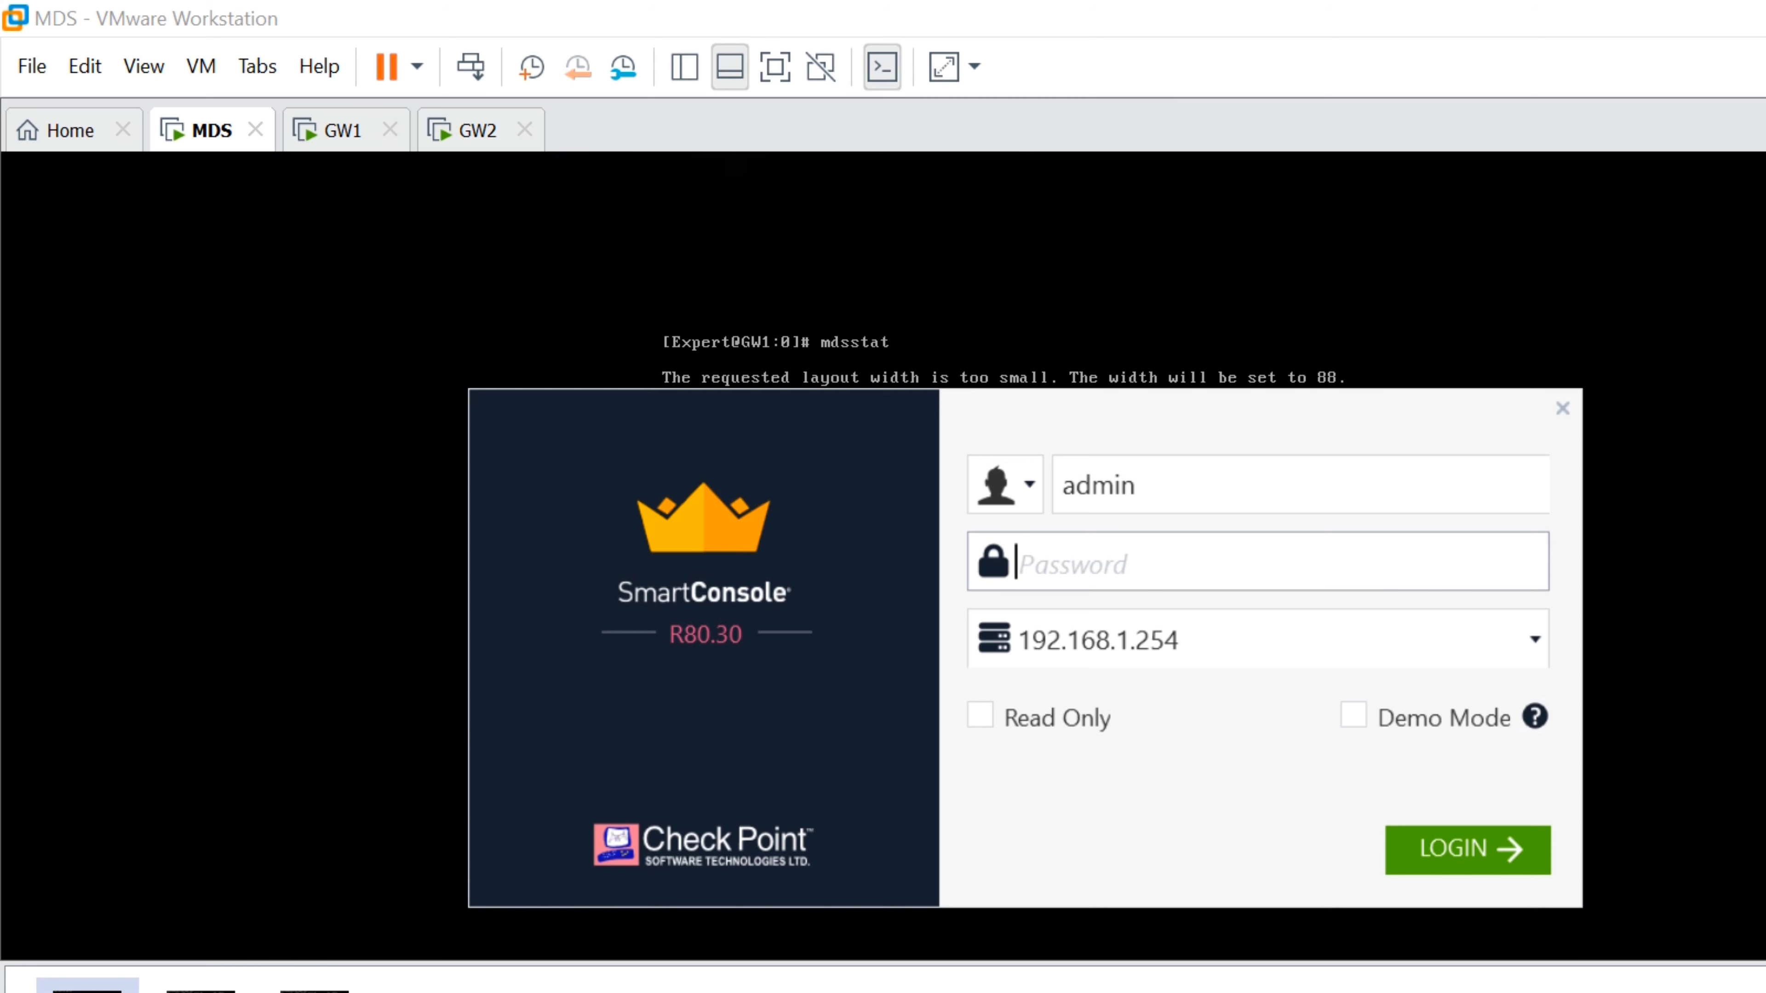
Retry the SmartConsole login with the administrator password three times; each attempt returns 'Unable to connect to server'
{"action": "type", "text": "********"}
{"action": "key", "text": "Return"}
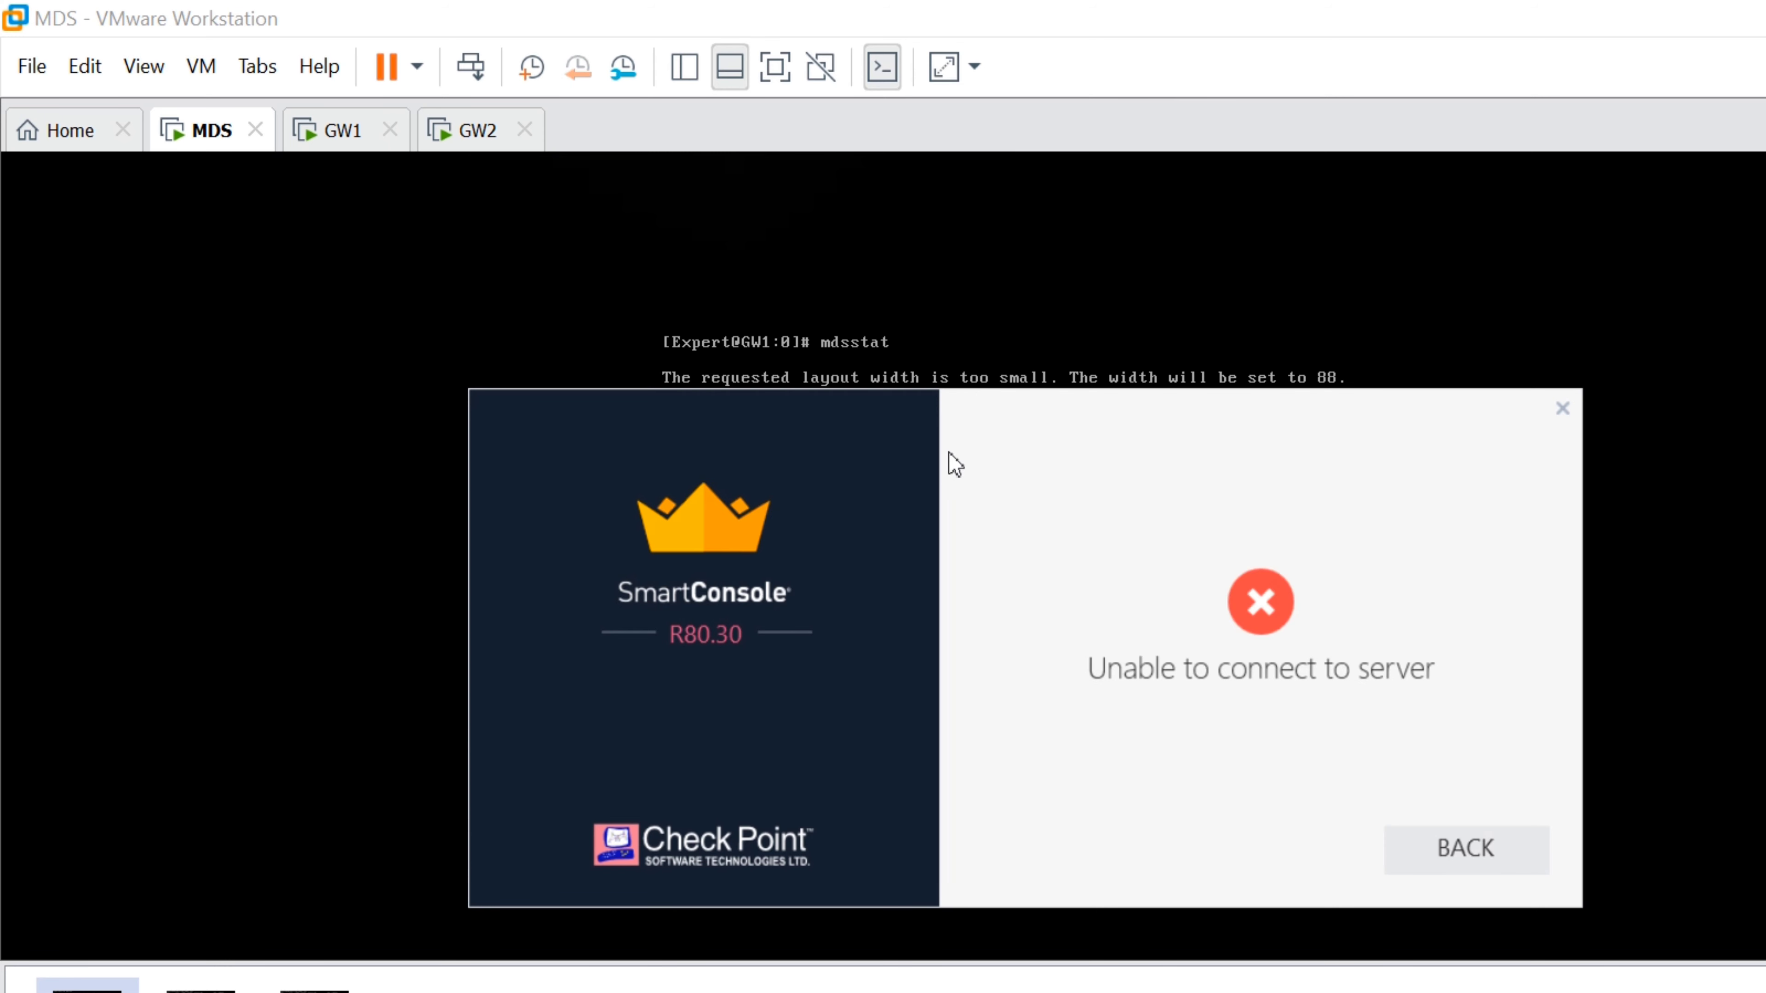
{"action": "key", "text": "Return"}
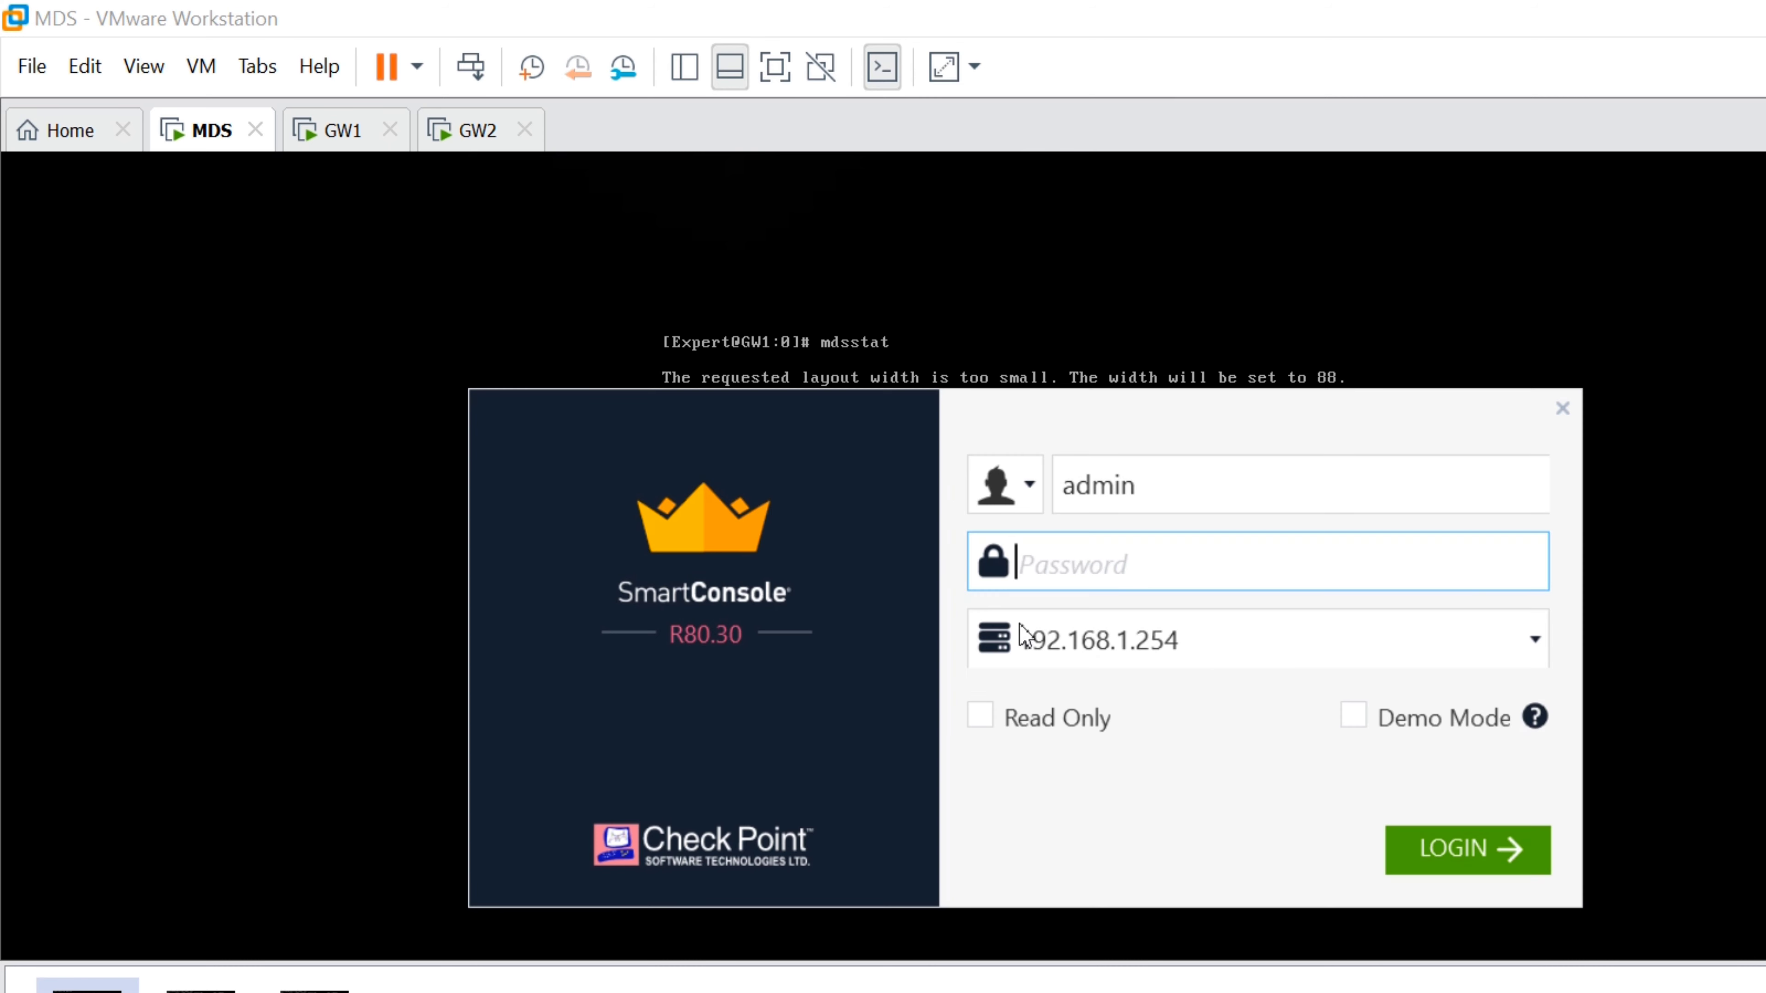
{"action": "type", "text": "********"}
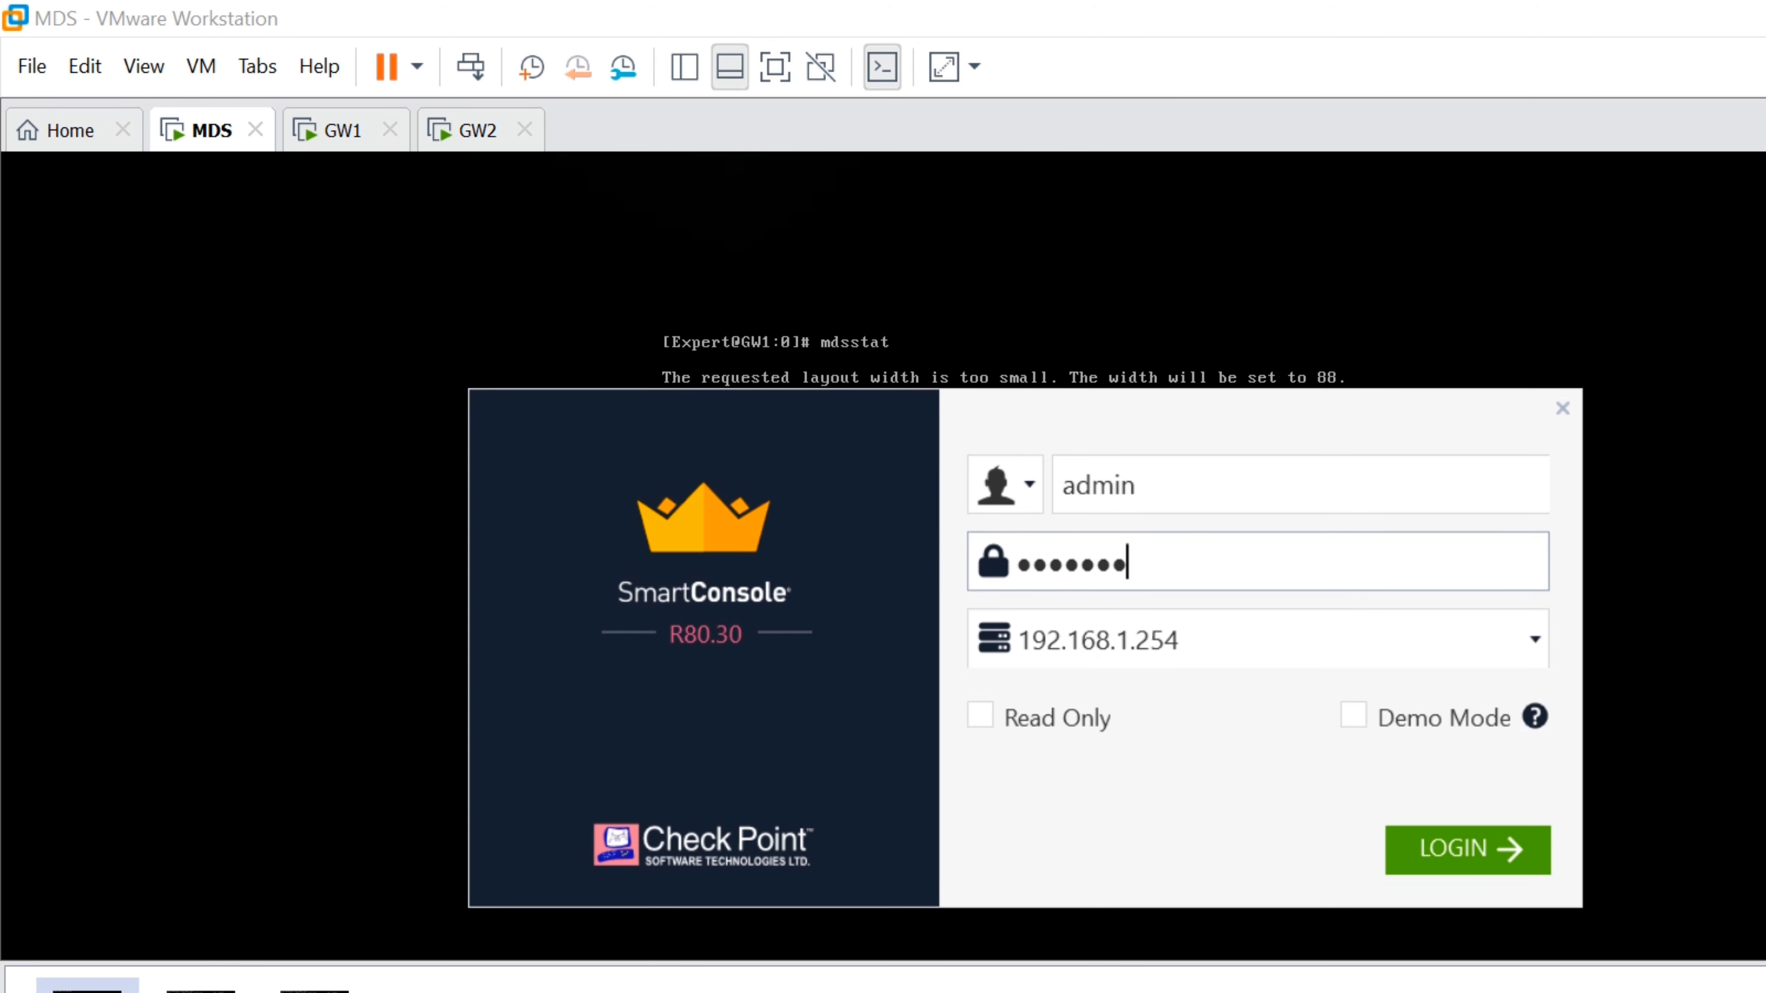
{"action": "key", "text": "Return"}
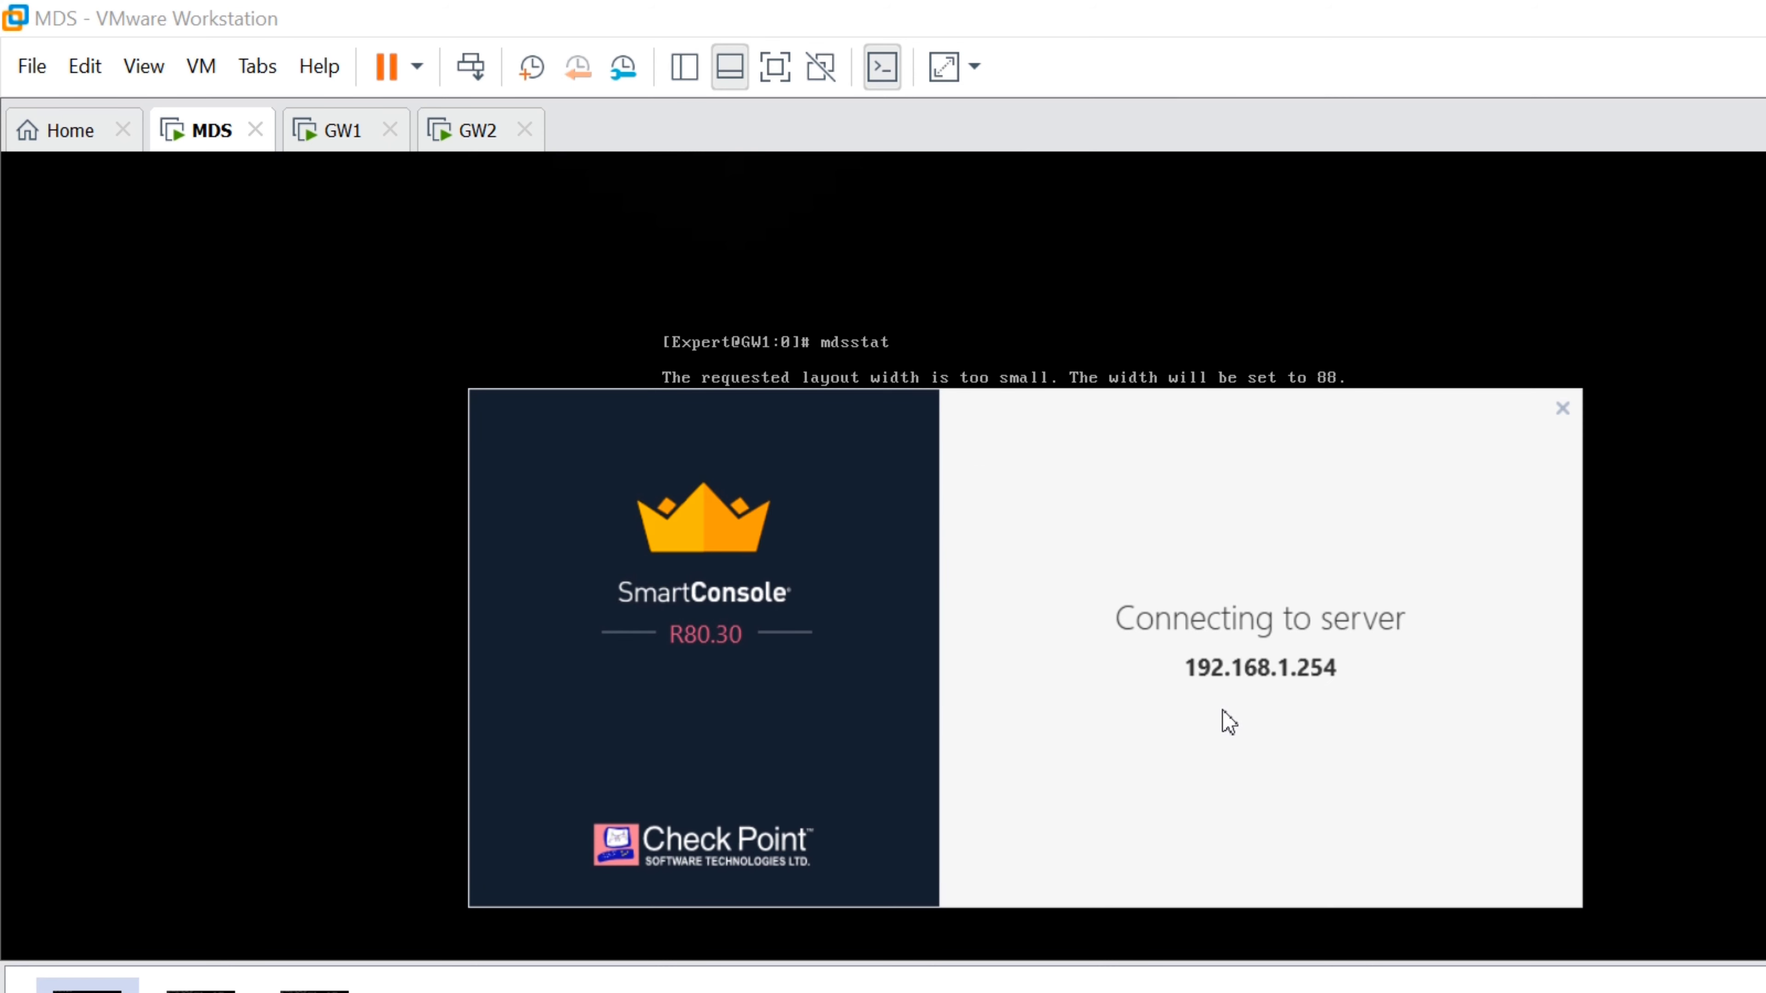
{"action": "key", "text": "Return"}
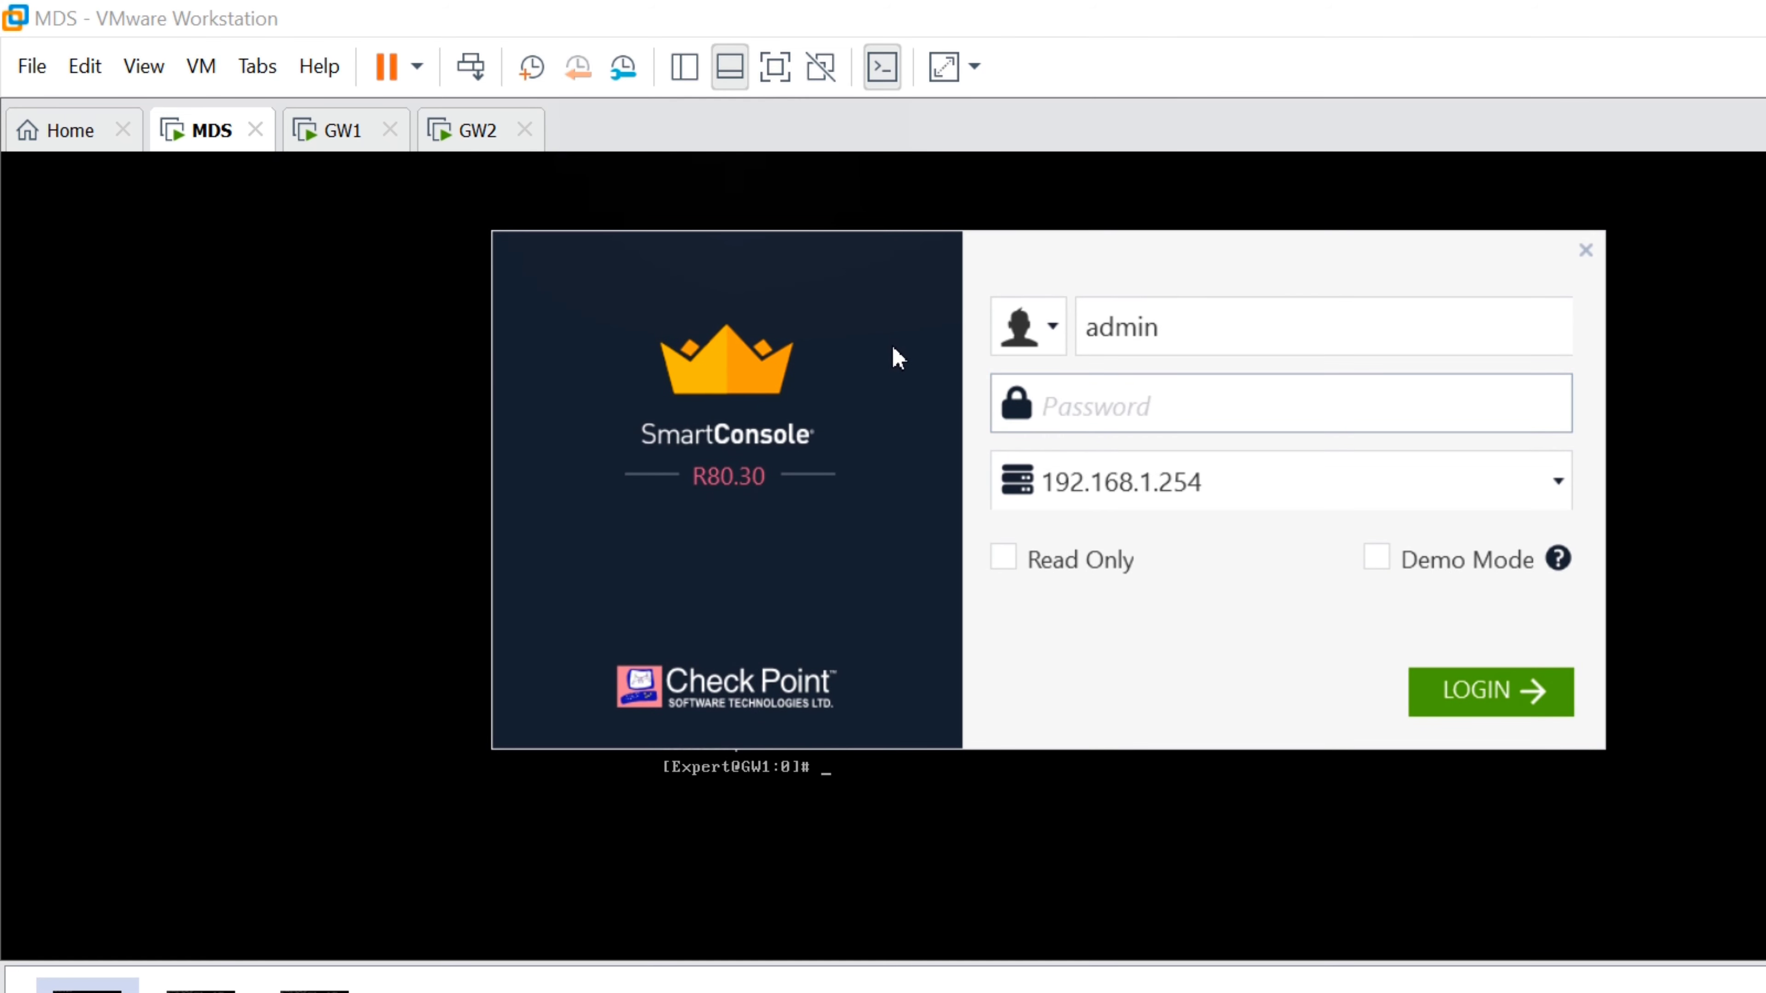
{"action": "type", "text": "********"}
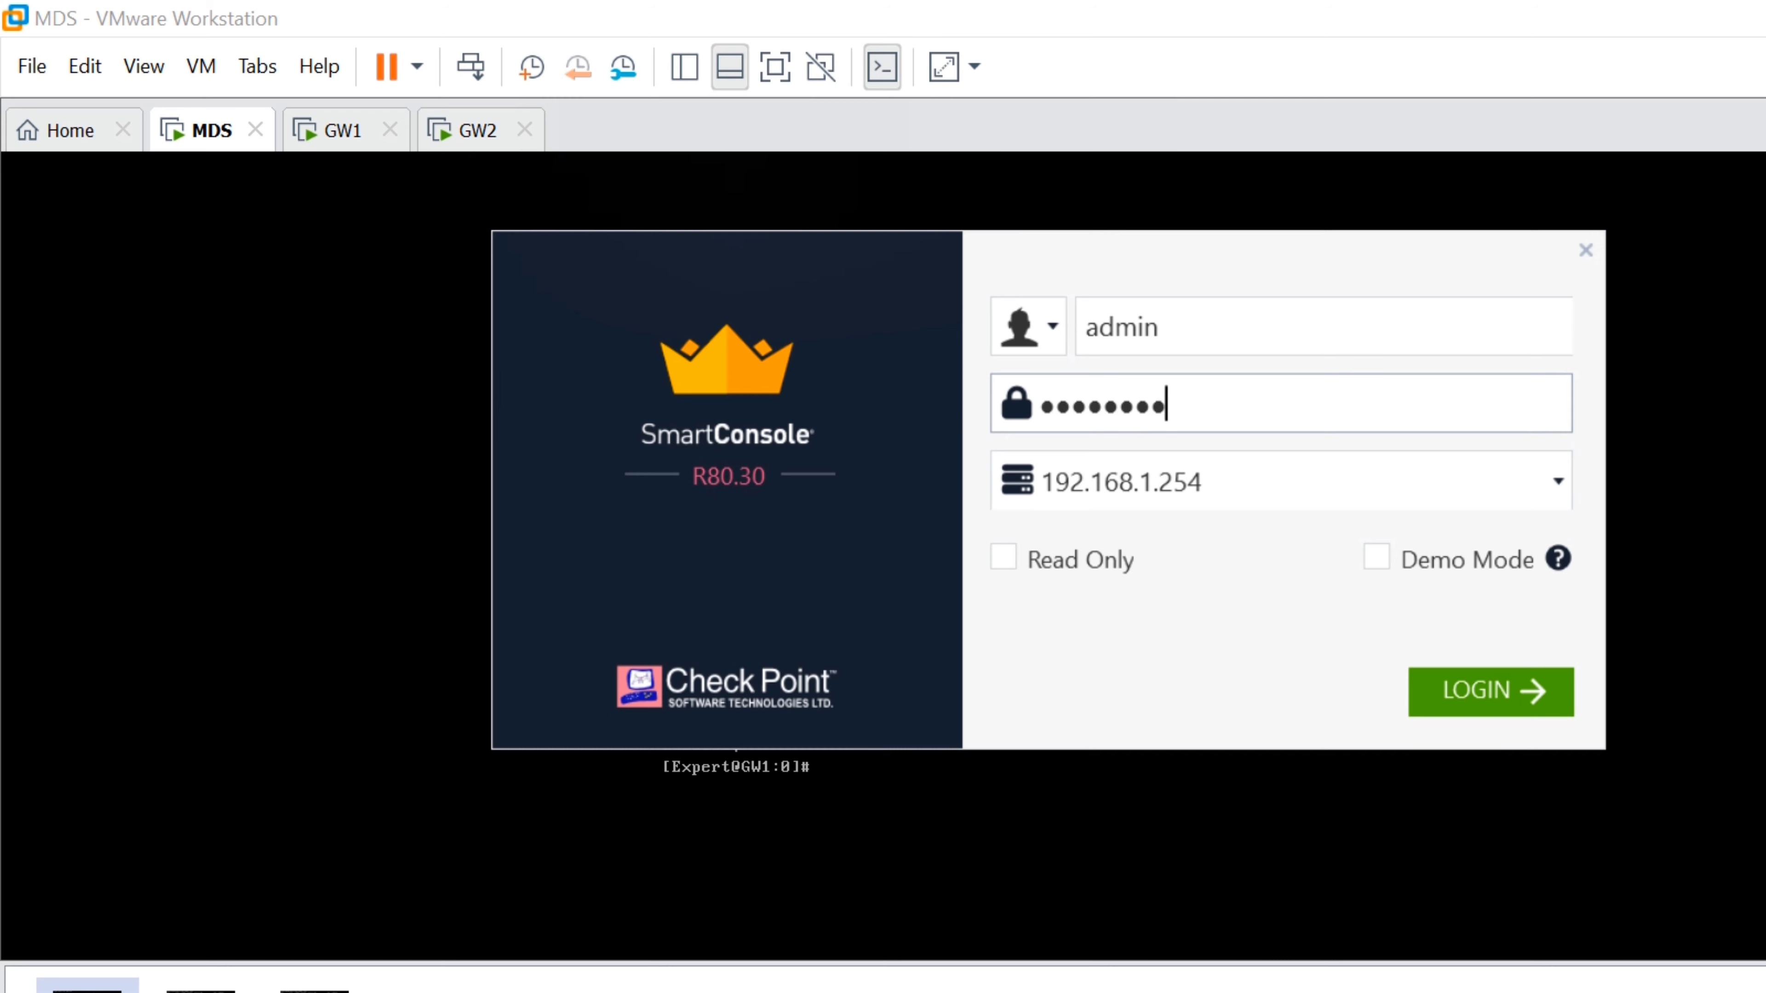
{"action": "key", "text": "Return"}
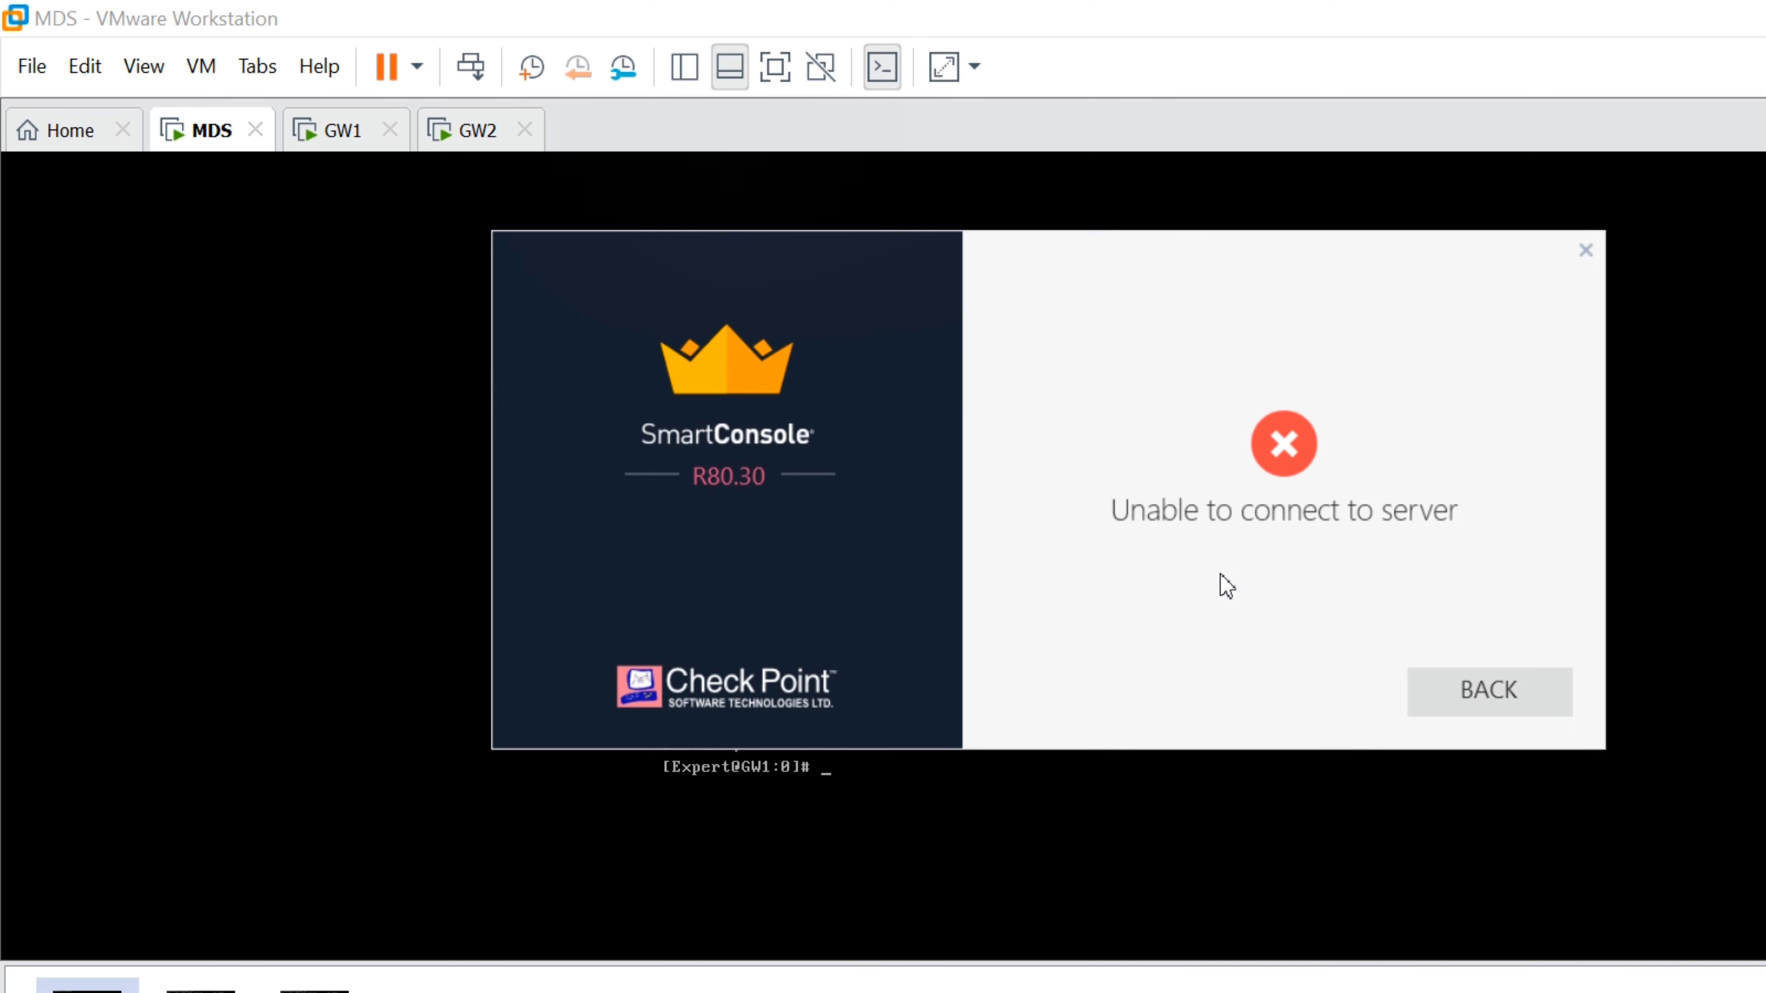
{"action": "left_click", "coordinate": [1489, 692]}
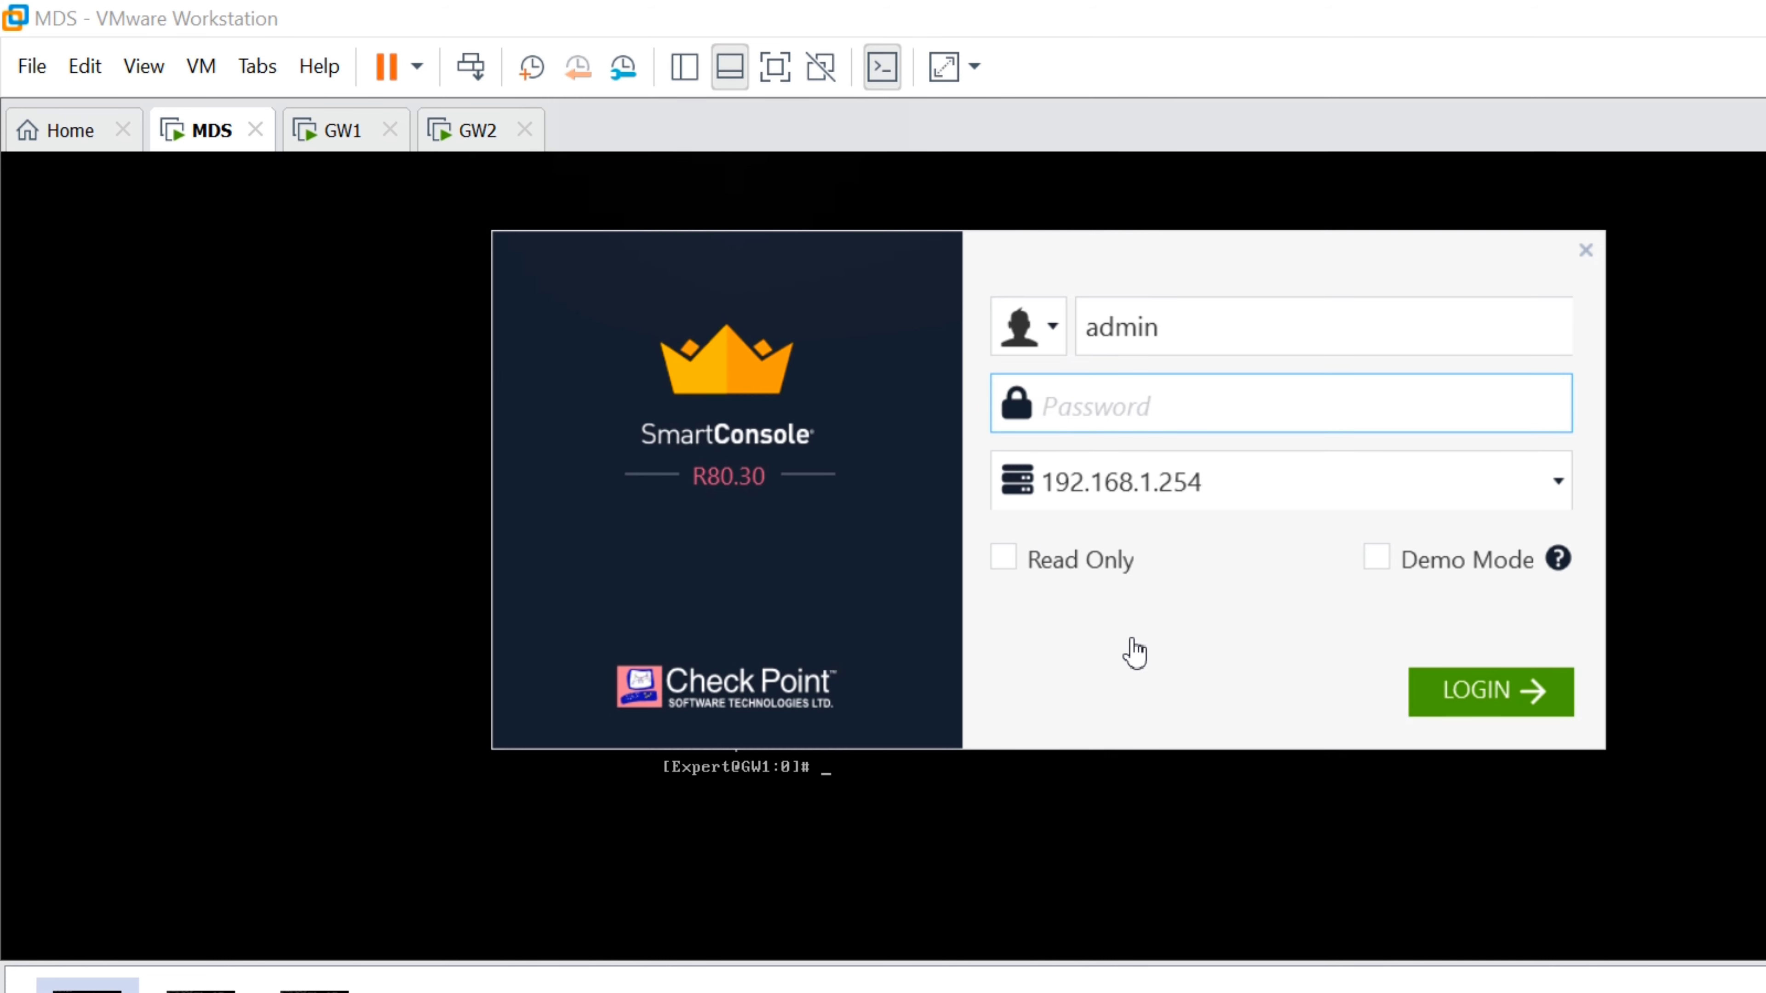
In the MDS console, run mdsconfig and choose option 6, Administrators
{"action": "key", "text": "alt+Tab"}
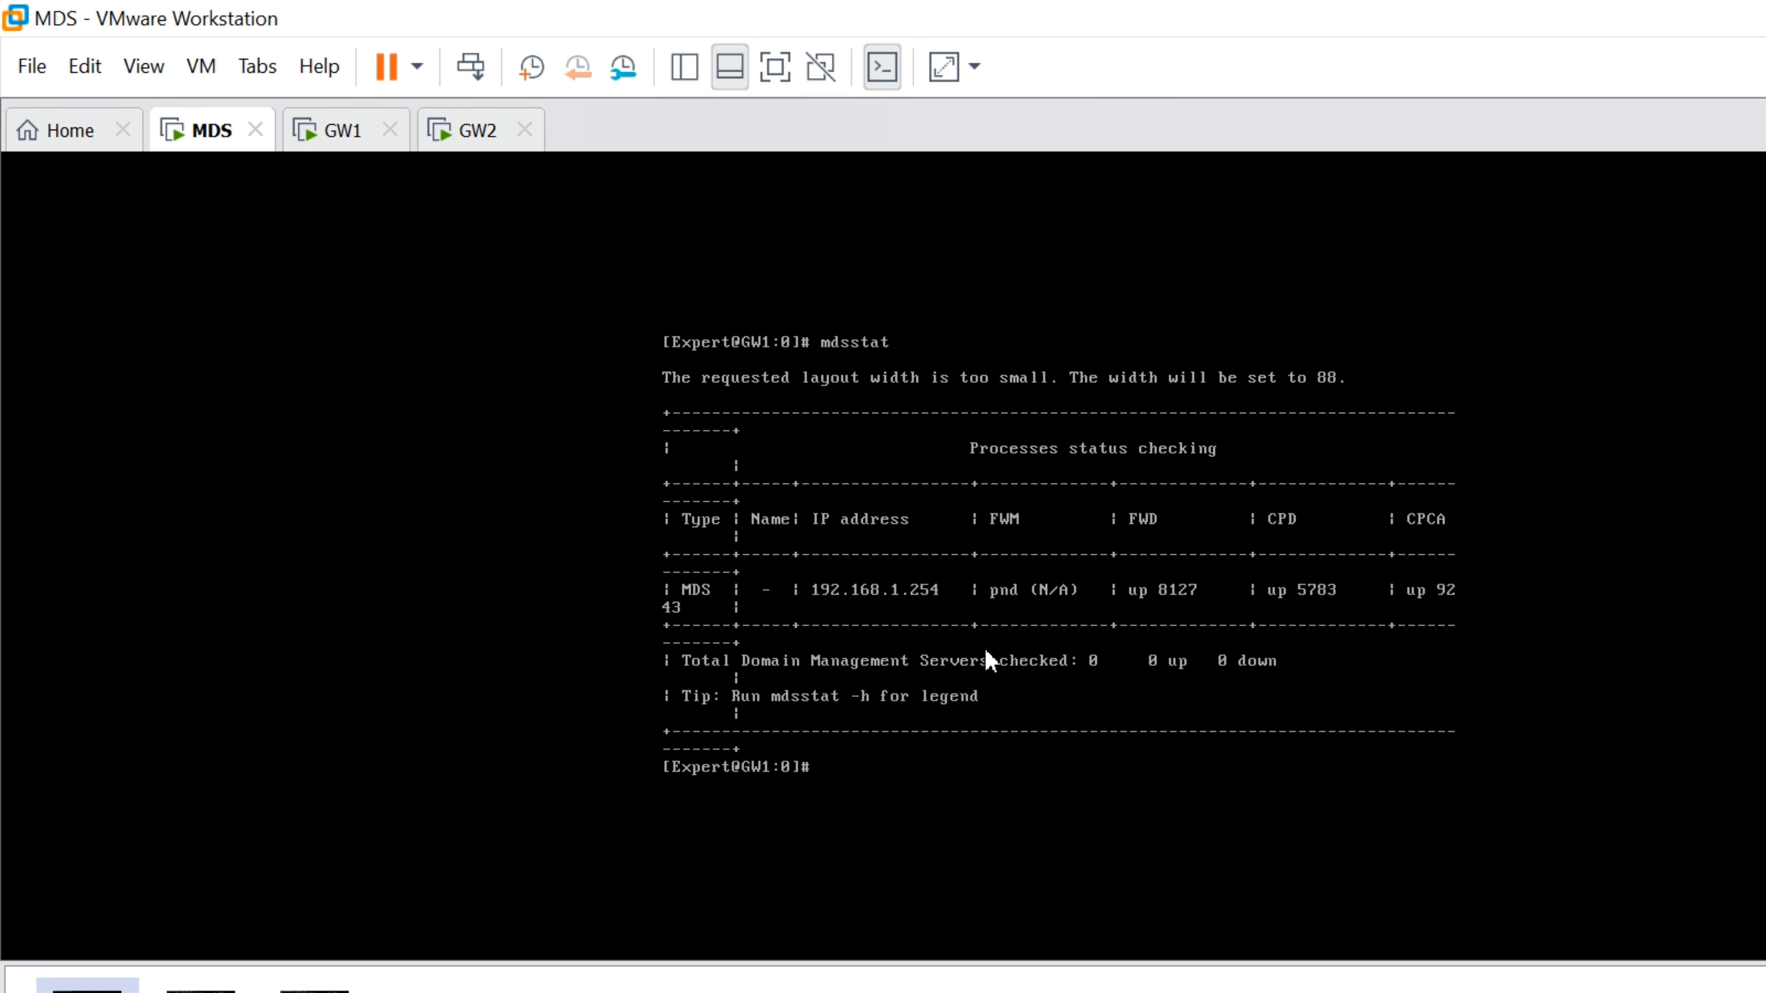
{"action": "left_click", "coordinate": [689, 662]}
{"action": "type", "text": "mdsconfig"}
{"action": "key", "text": "Return"}
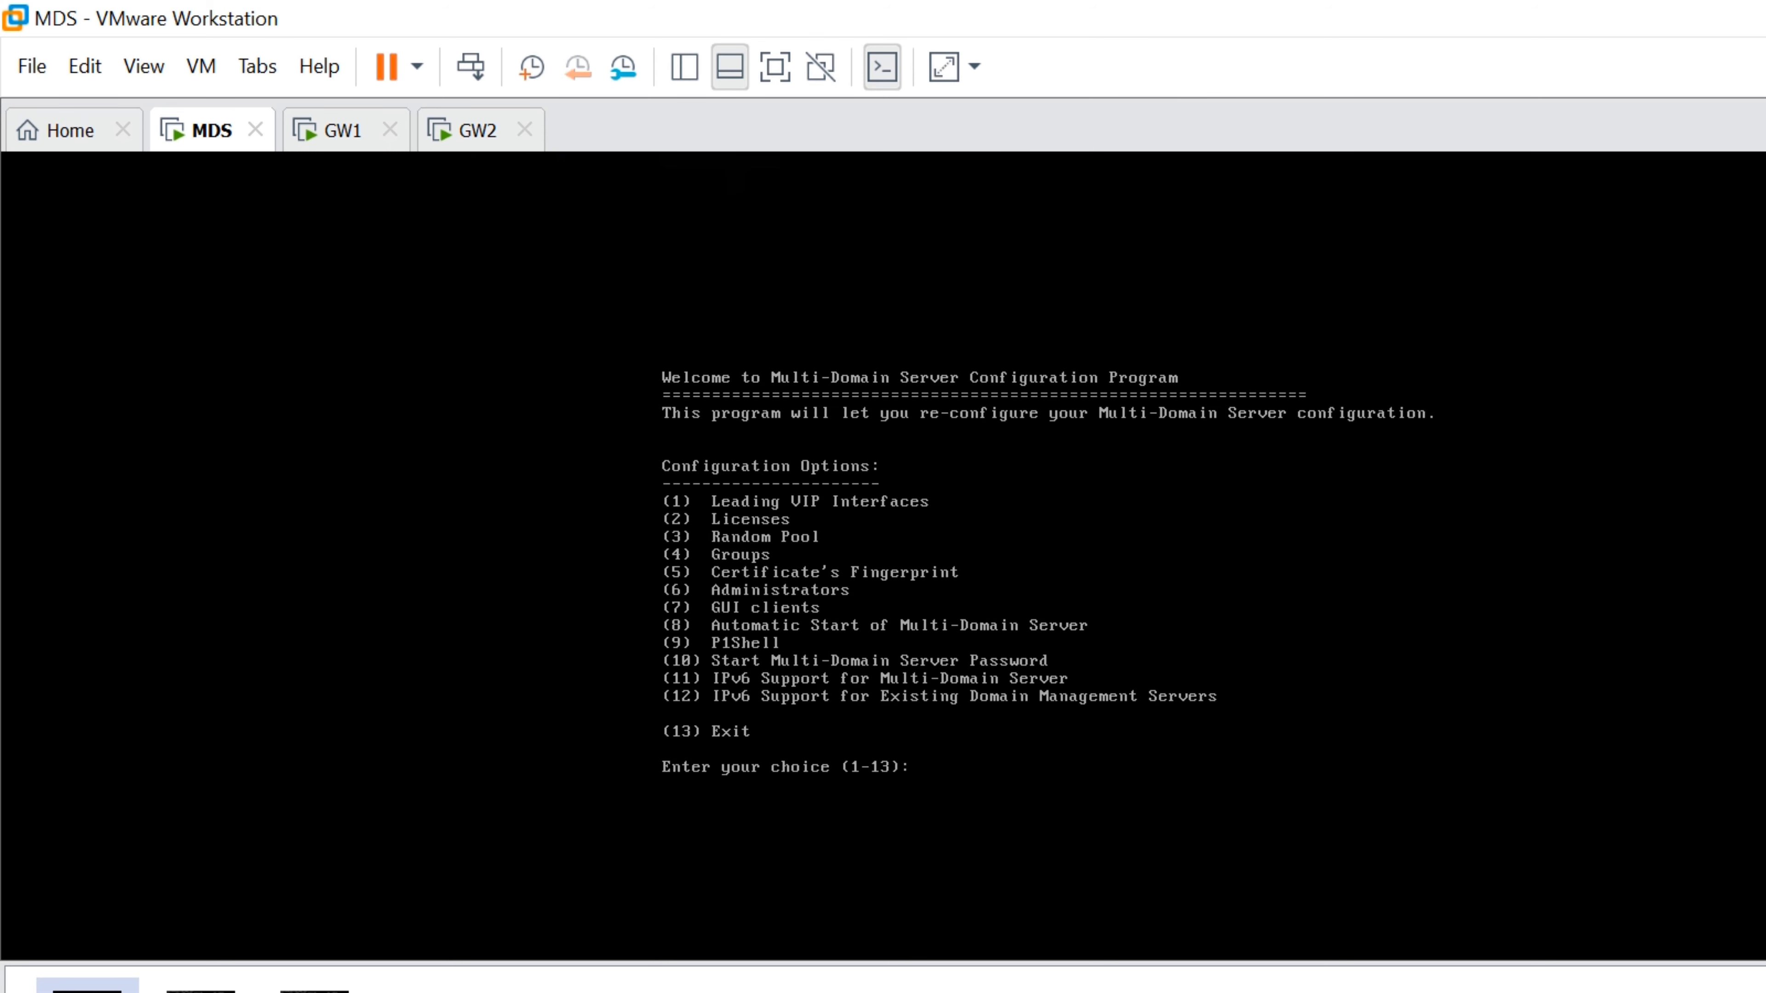
{"action": "type", "text": "6"}
{"action": "key", "text": "Return"}
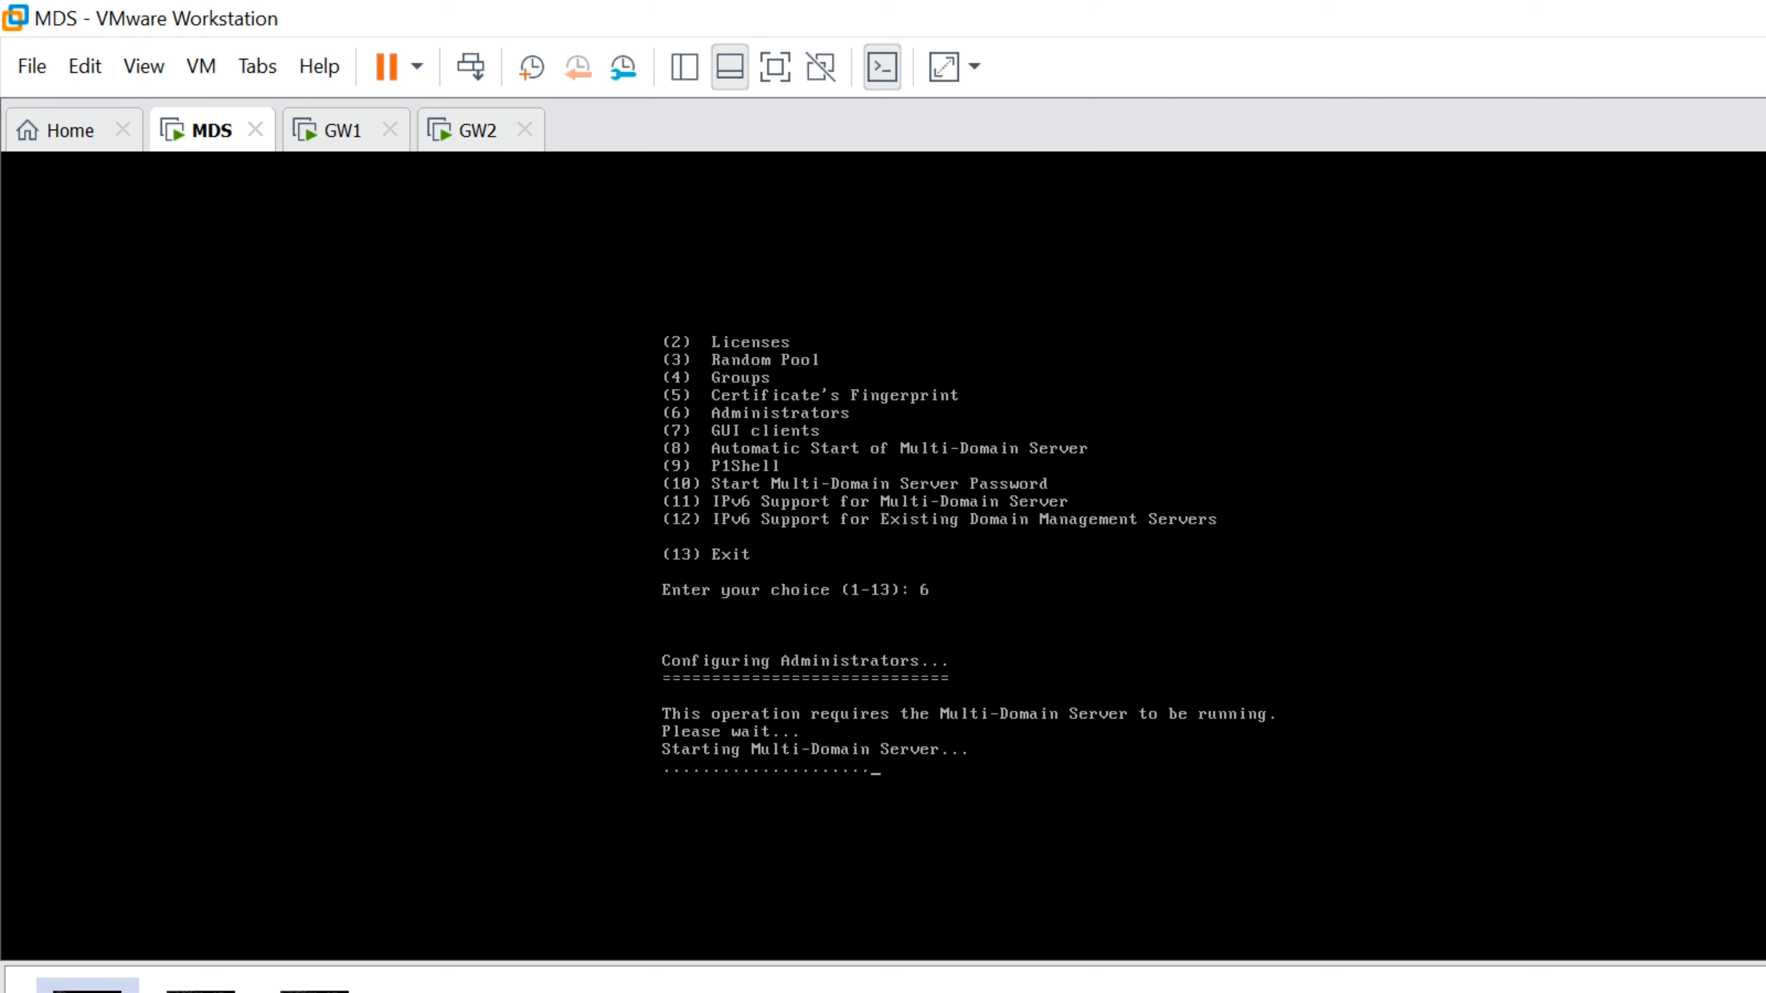
Submit the admin login to 192.168.1.254, accept the changed fingerprint, and return after the timeout
{"action": "left_click", "coordinate": [761, 979]}
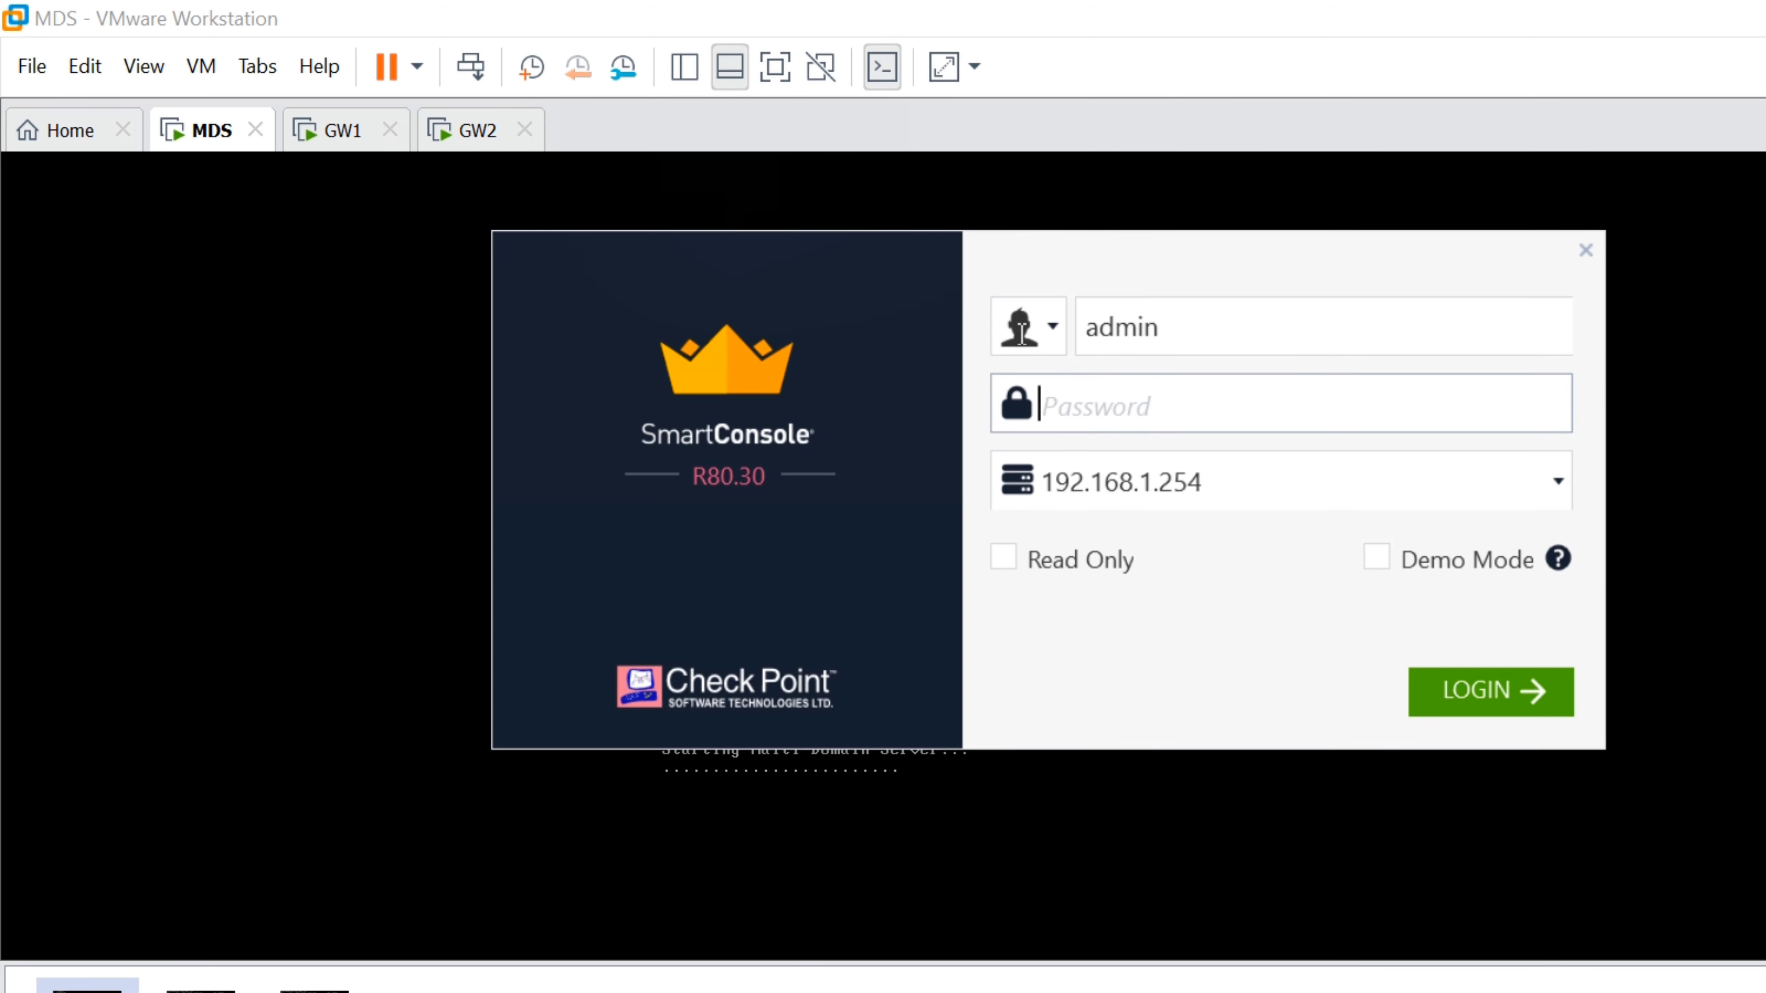
{"action": "type", "text": "********"}
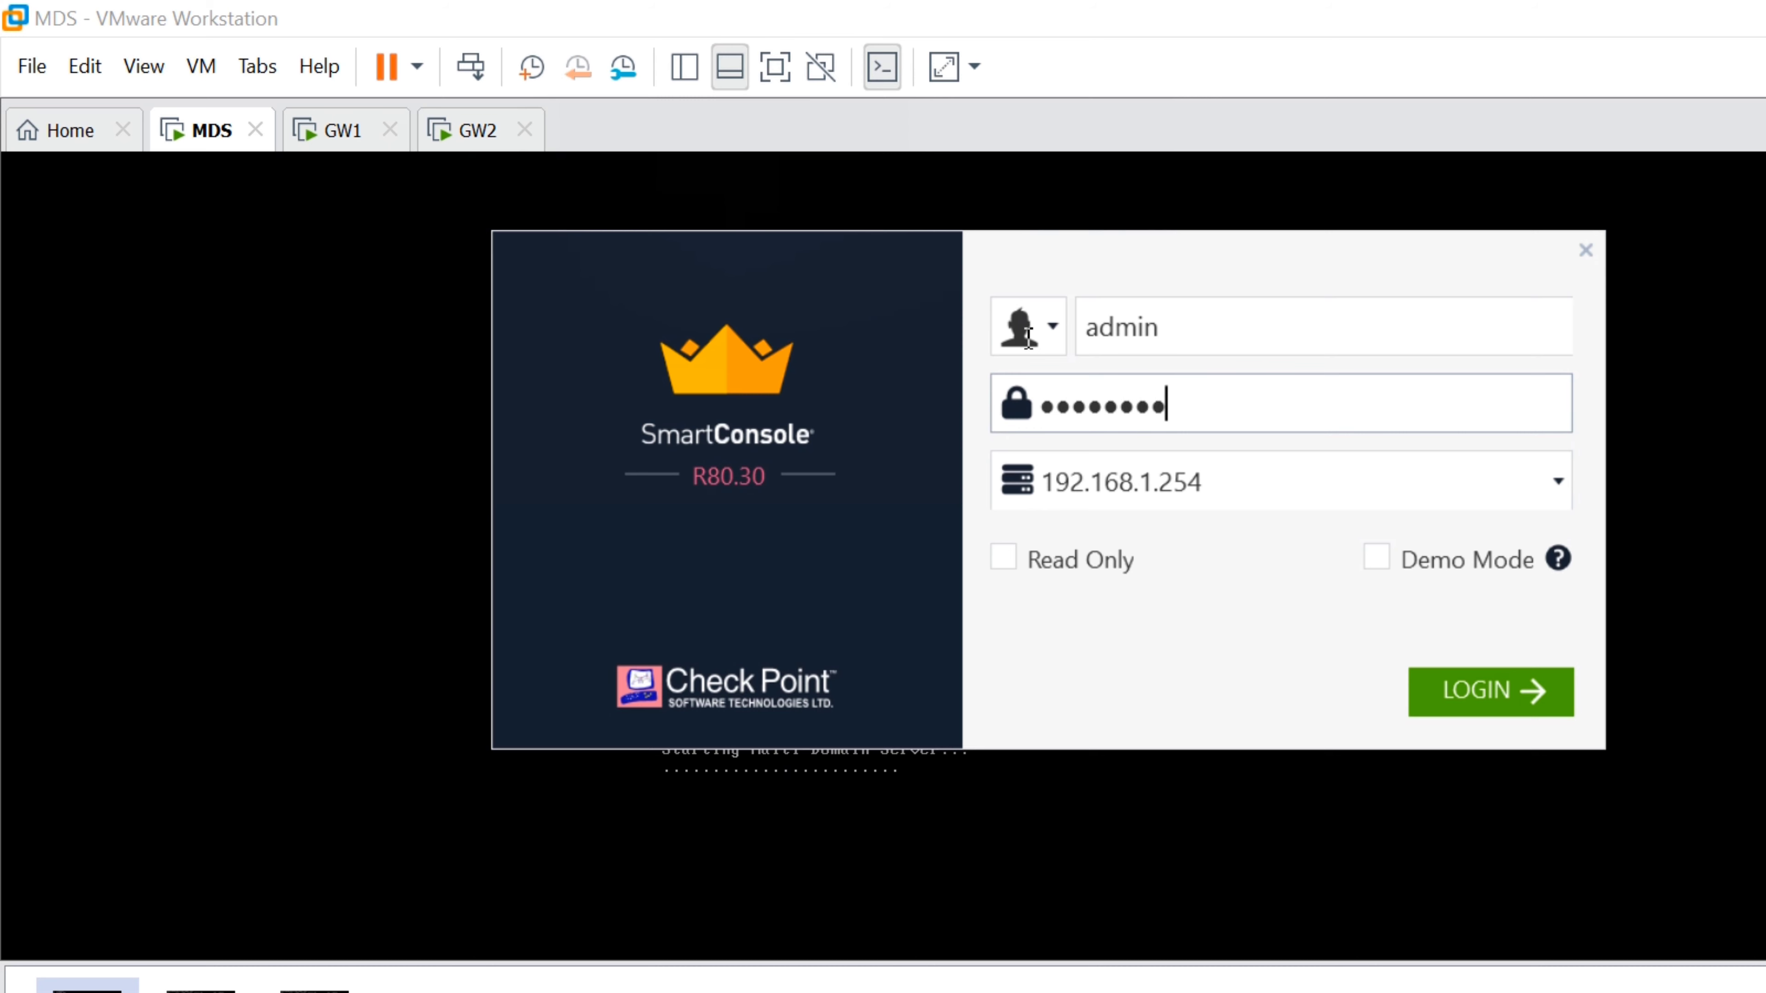
{"action": "key", "text": "Return"}
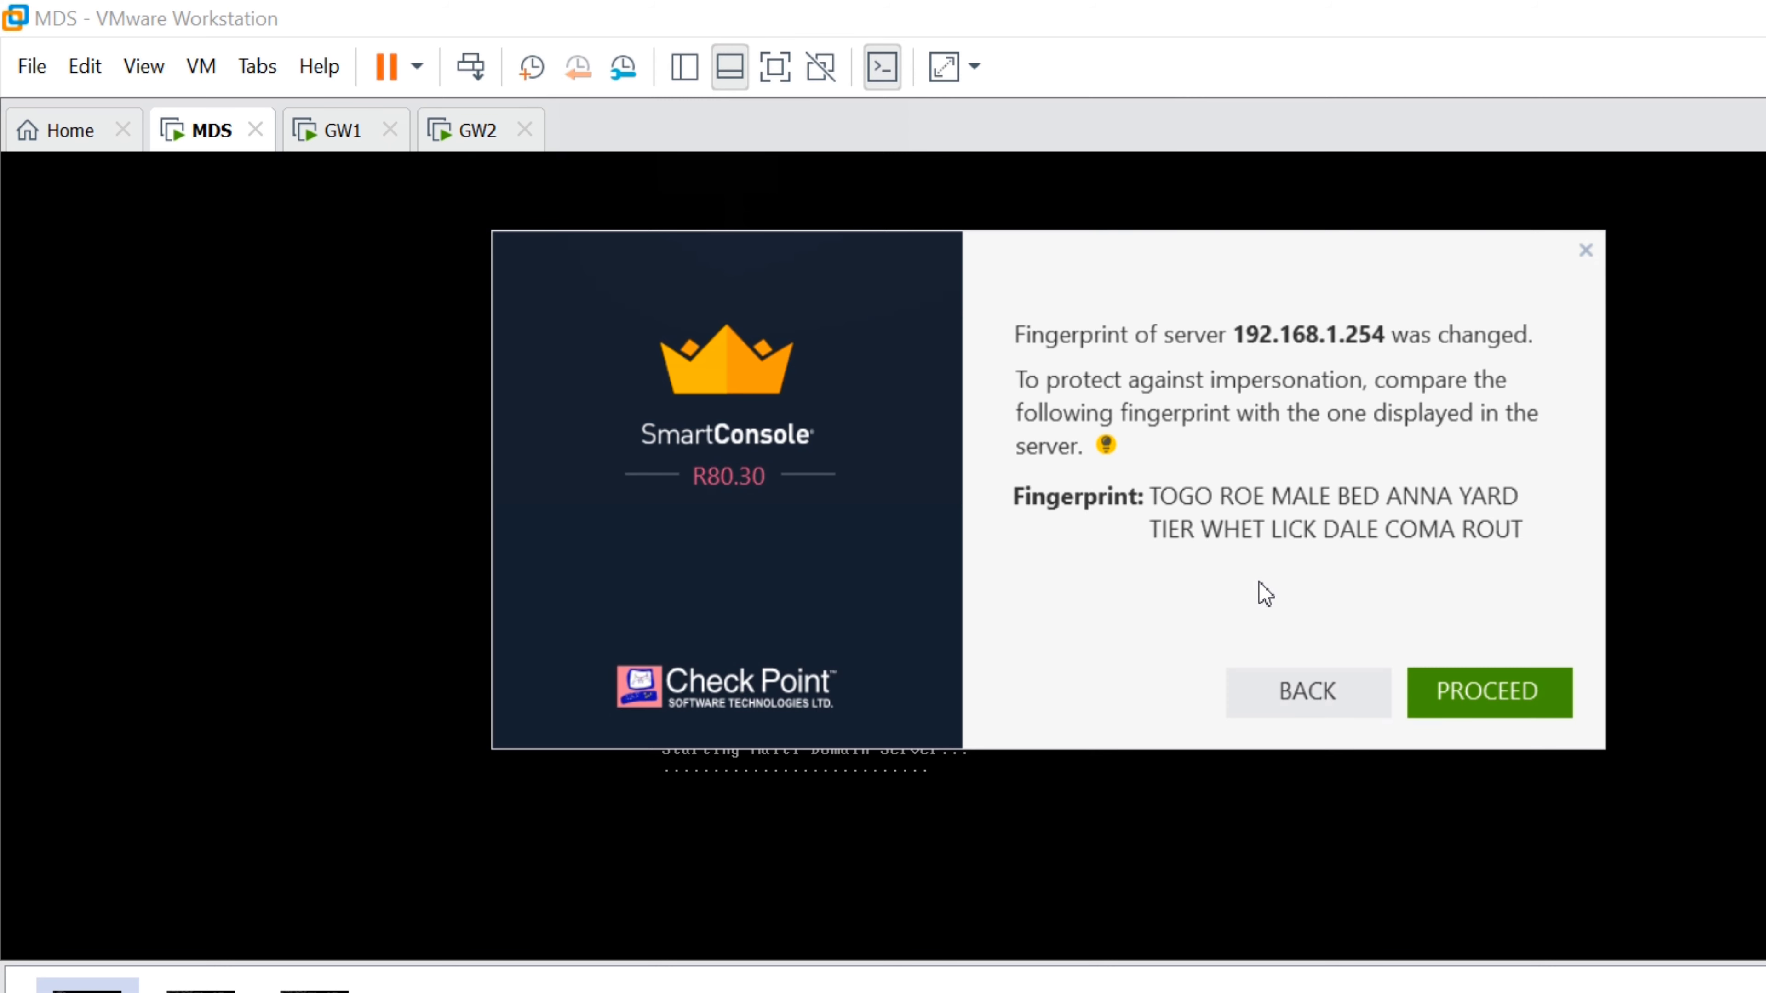
{"action": "key", "text": "Return"}
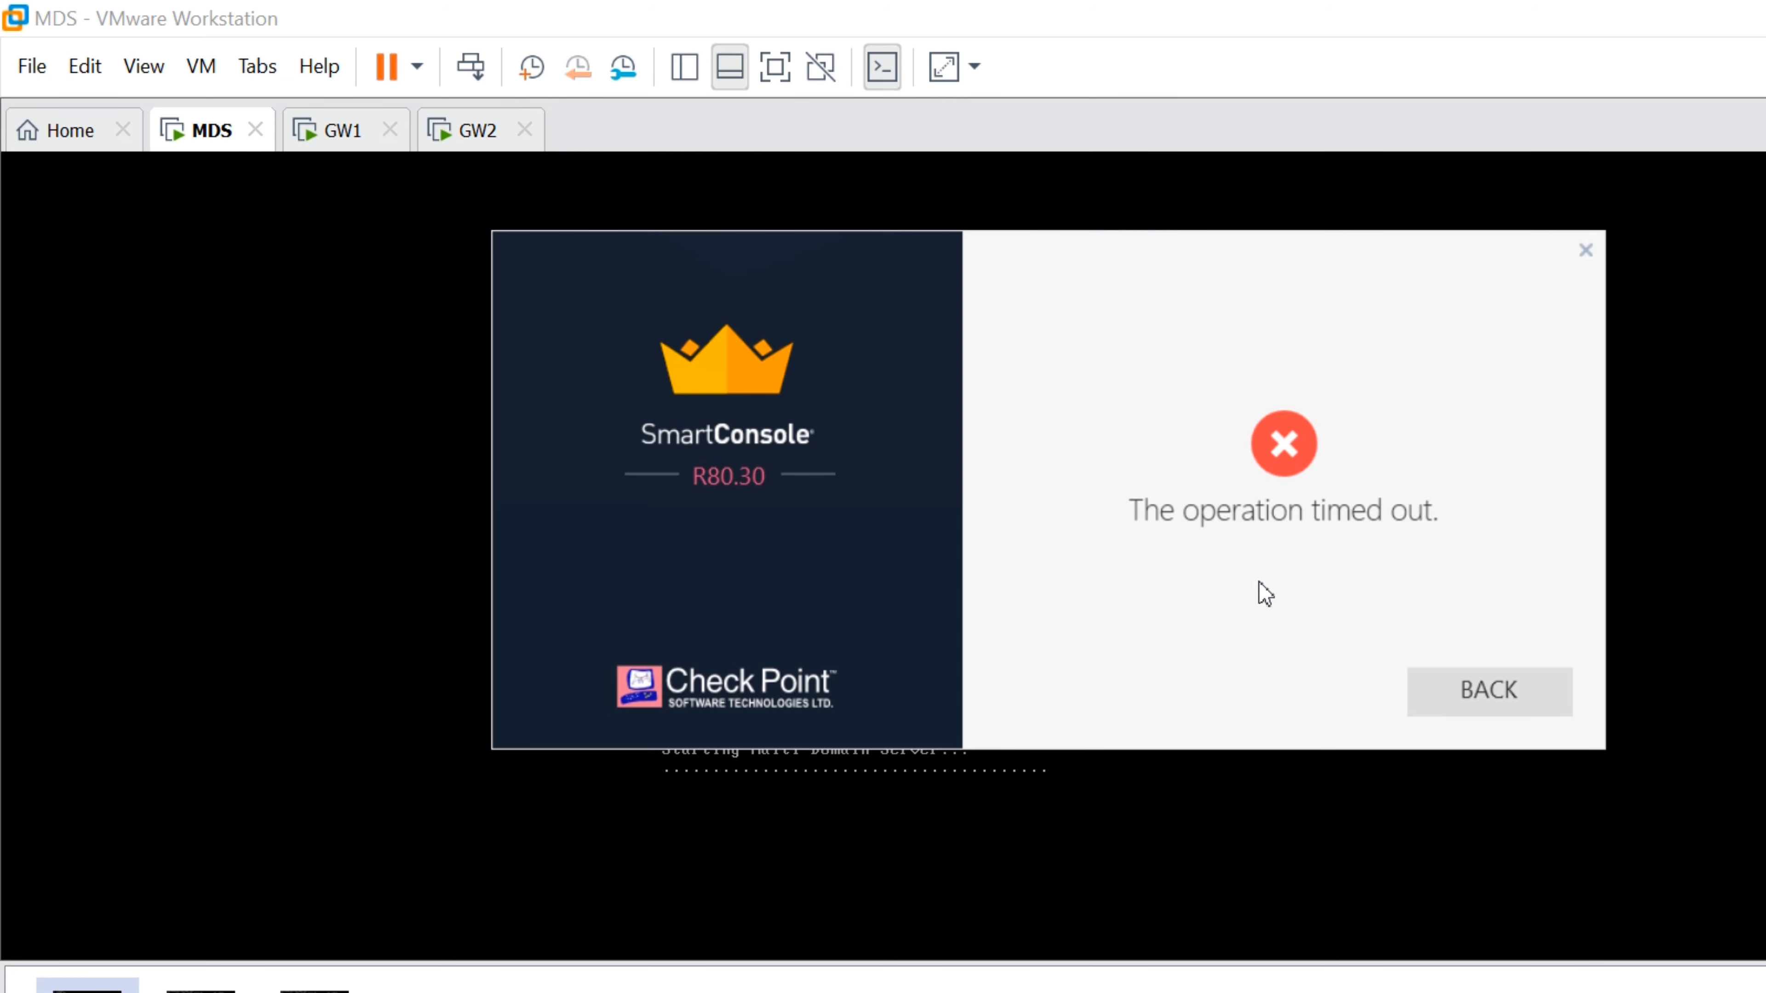
{"action": "key", "text": "Return"}
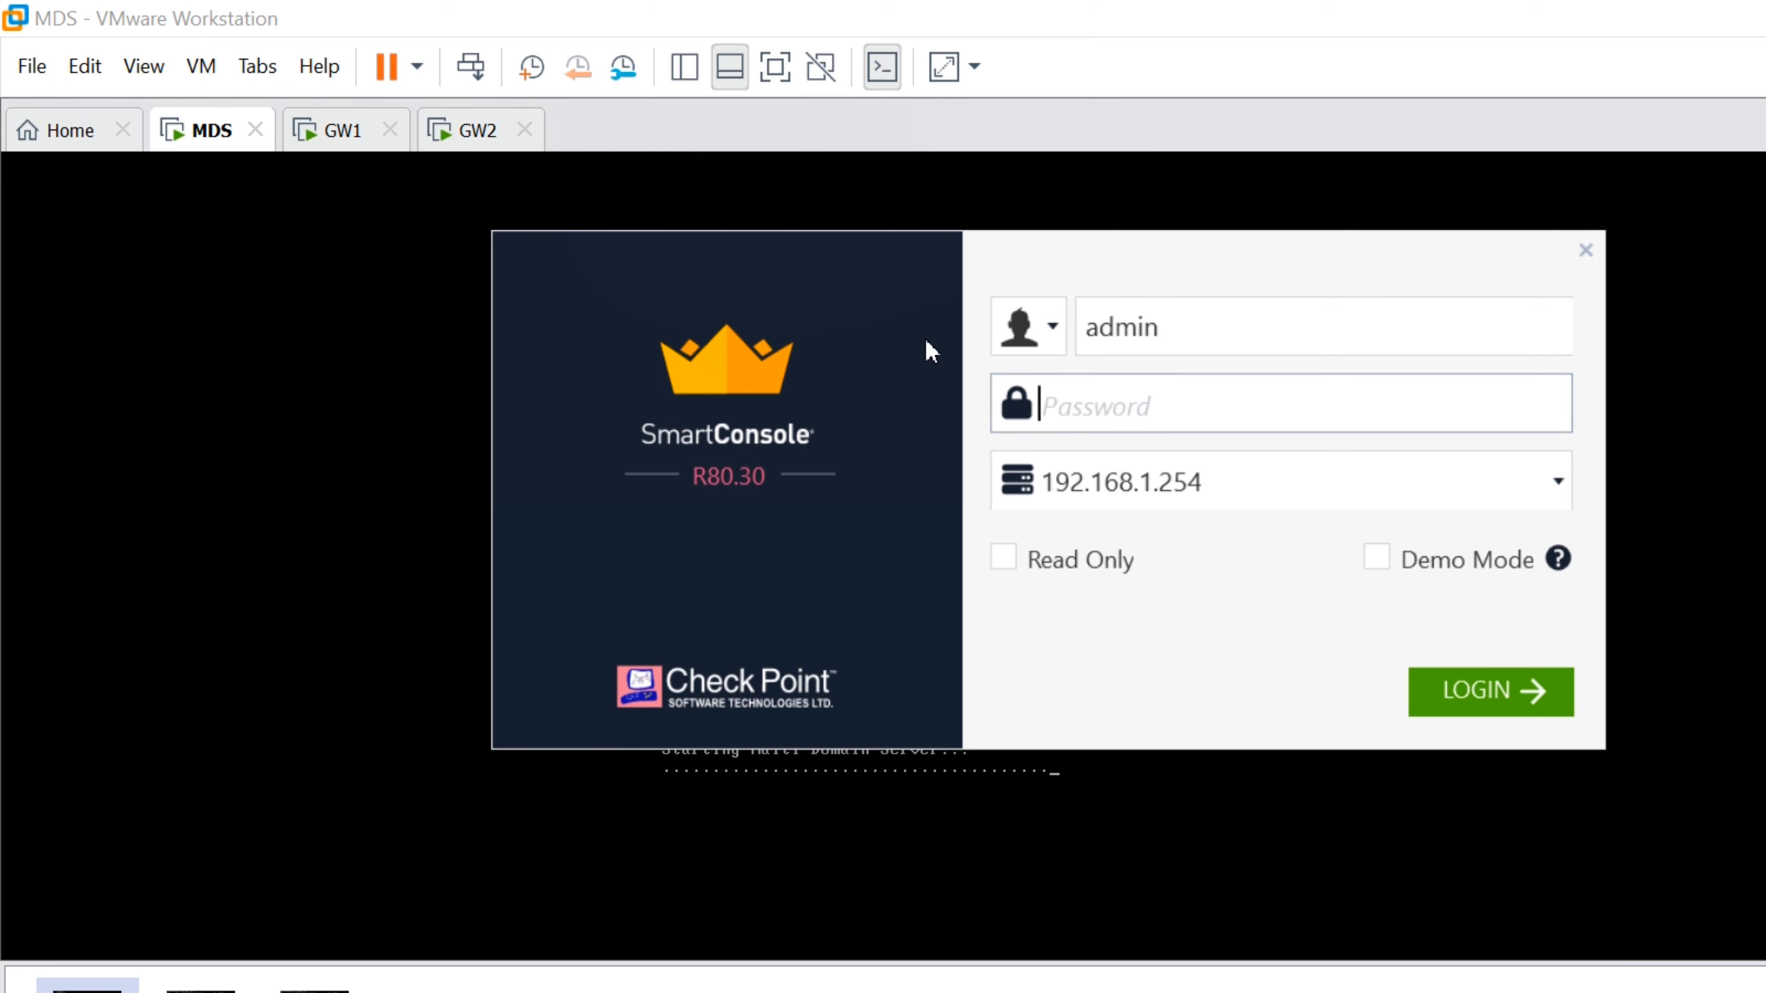
Retry the admin login twice, once with a different password, dismissing the timeout and connection errors
{"action": "type", "text": "********"}
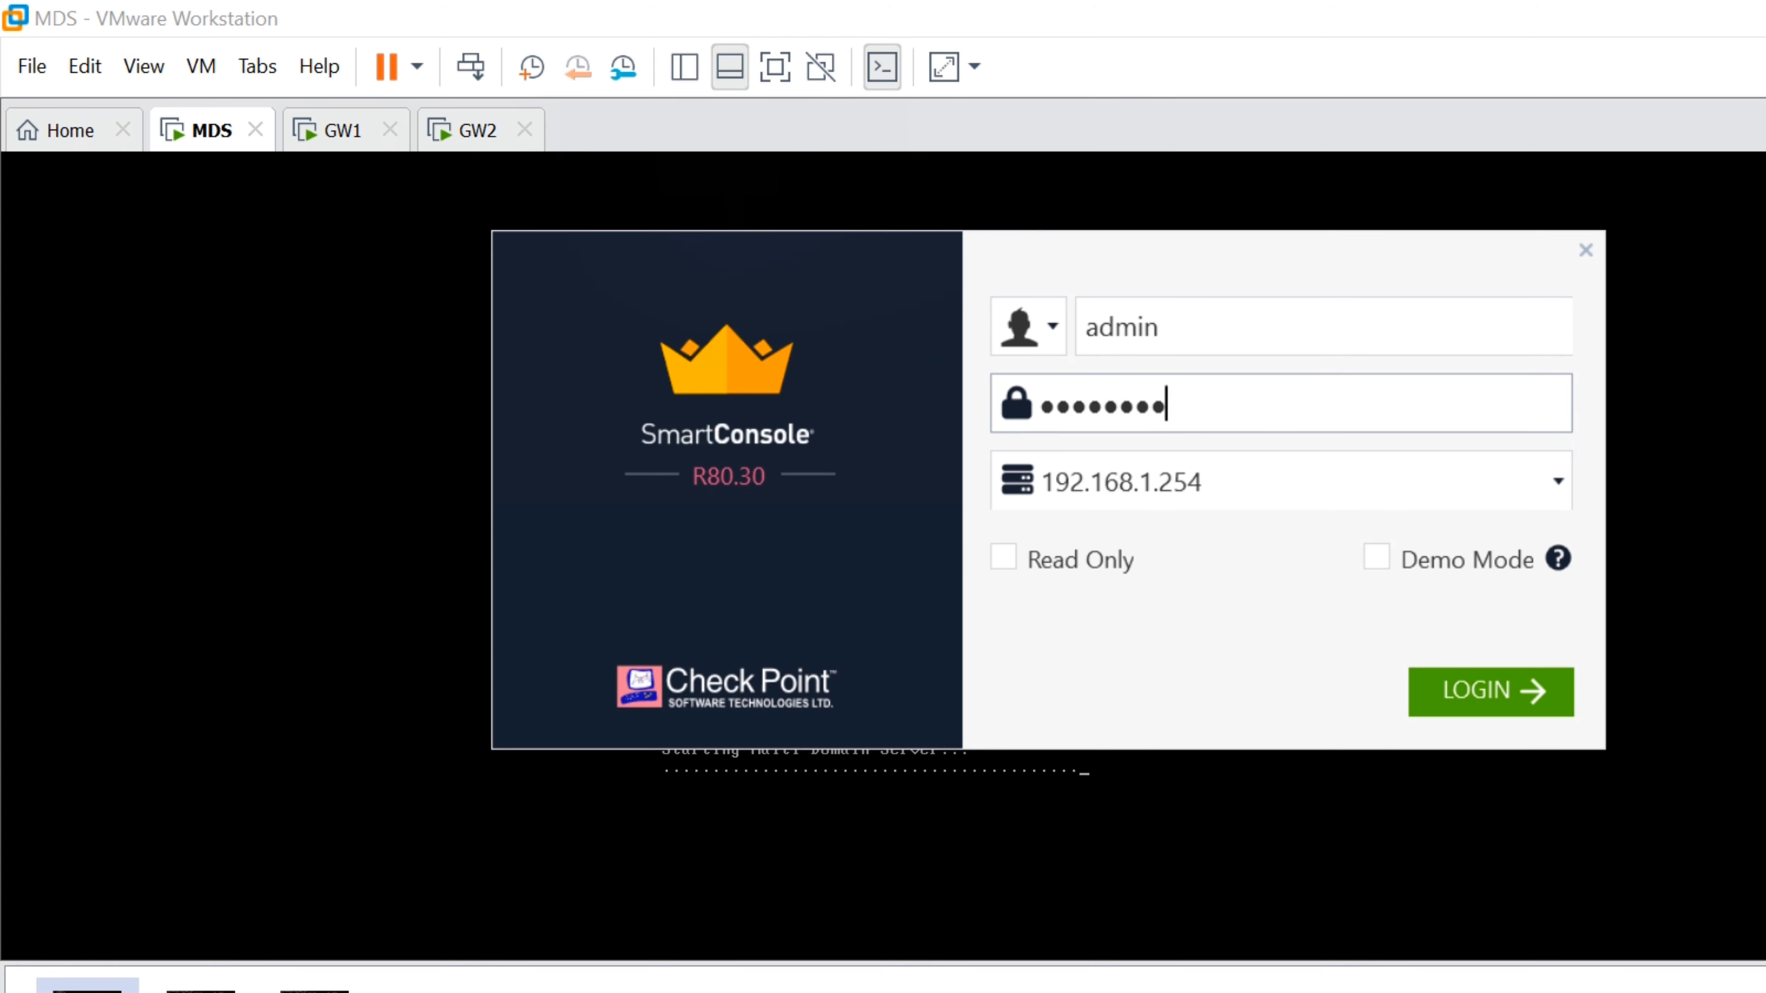
{"action": "key", "text": "Return"}
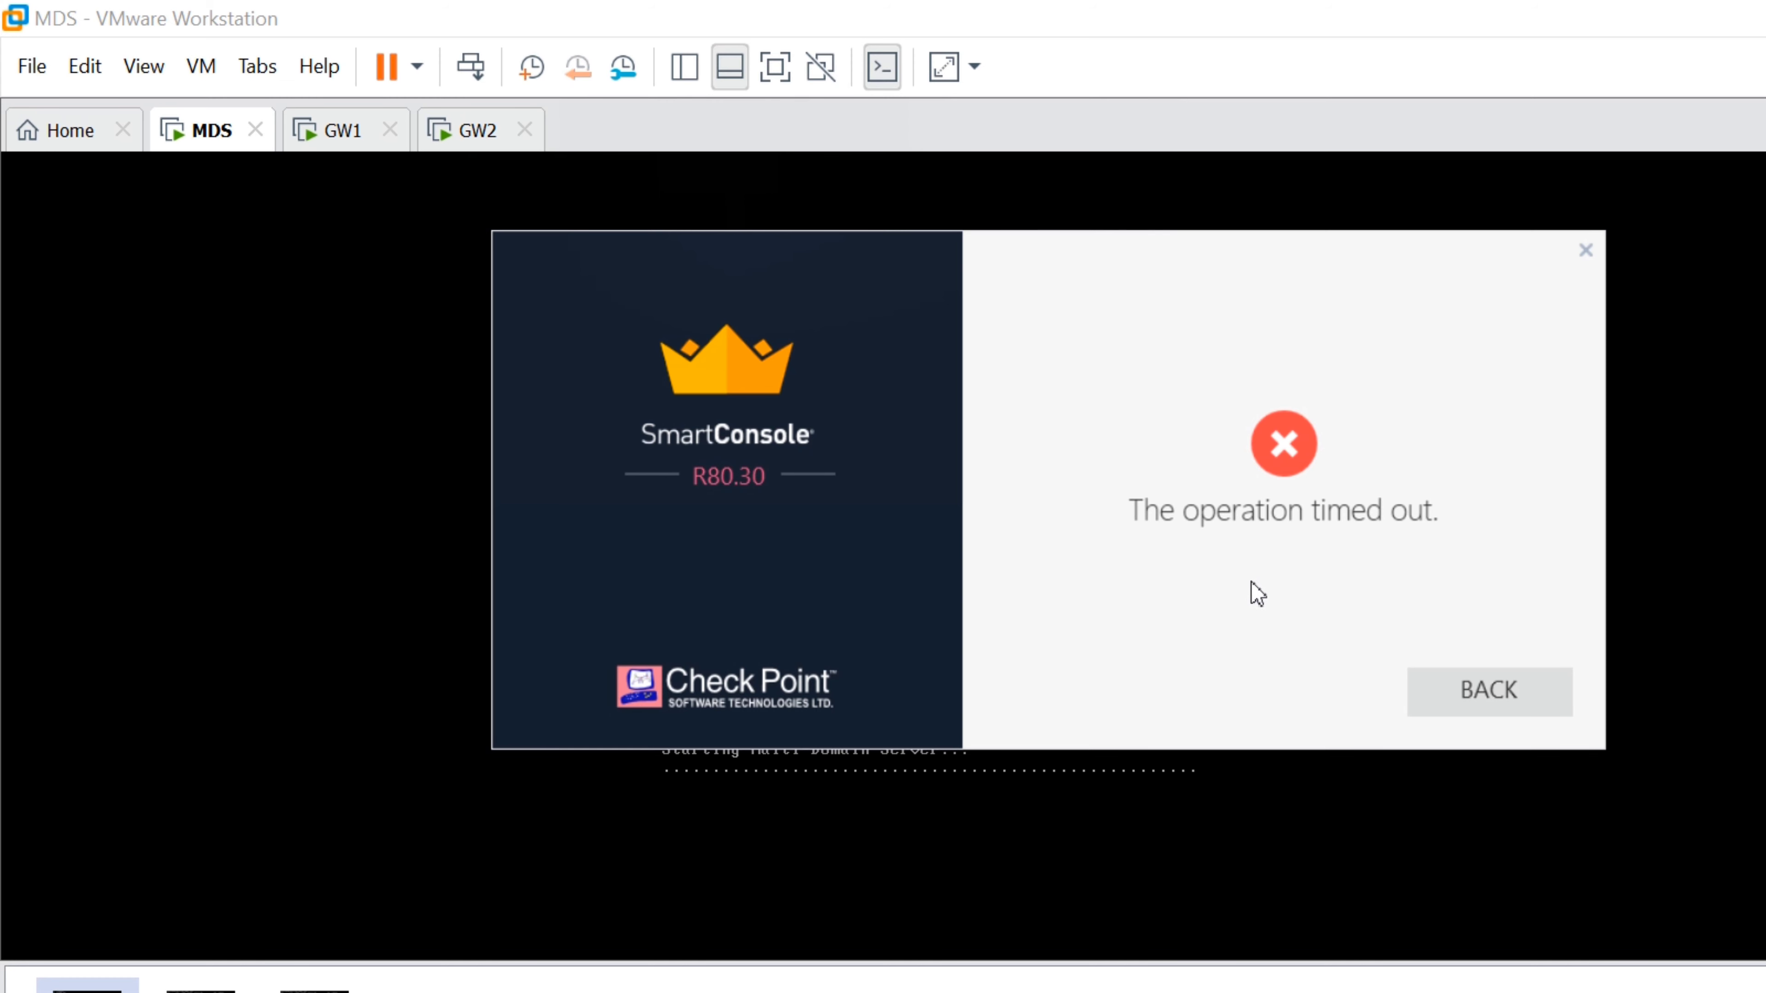
{"action": "key", "text": "Return"}
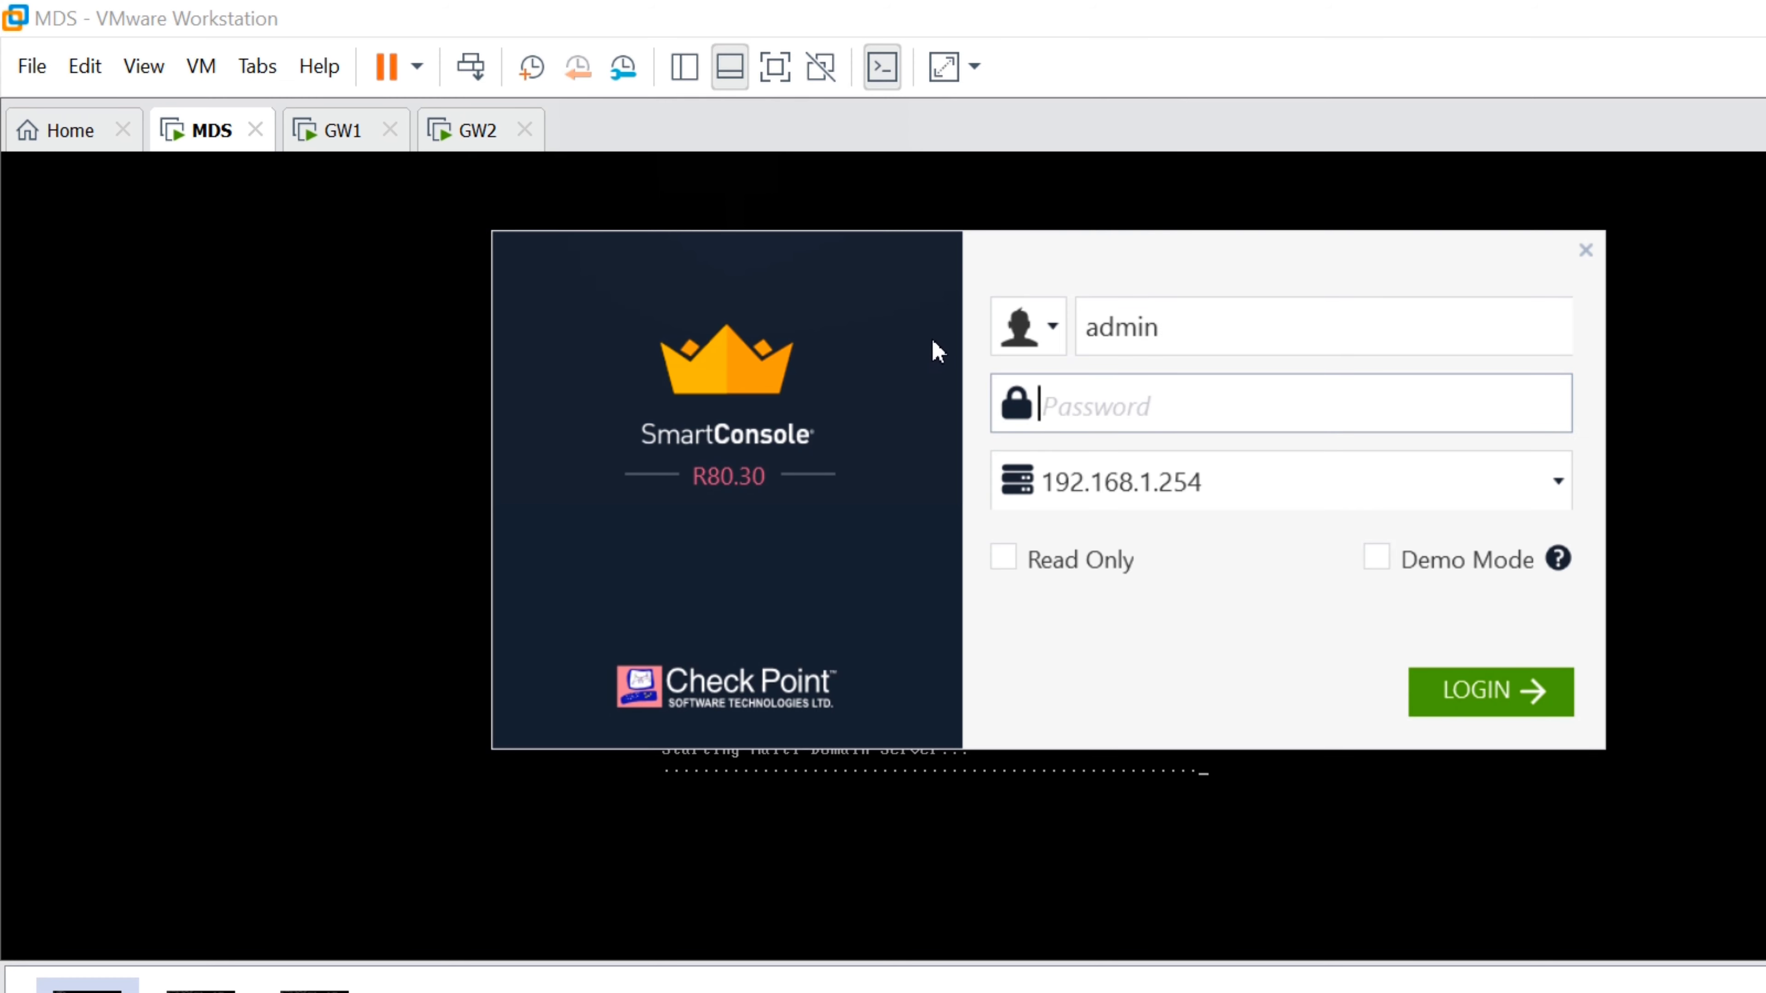
{"action": "key", "text": "Return"}
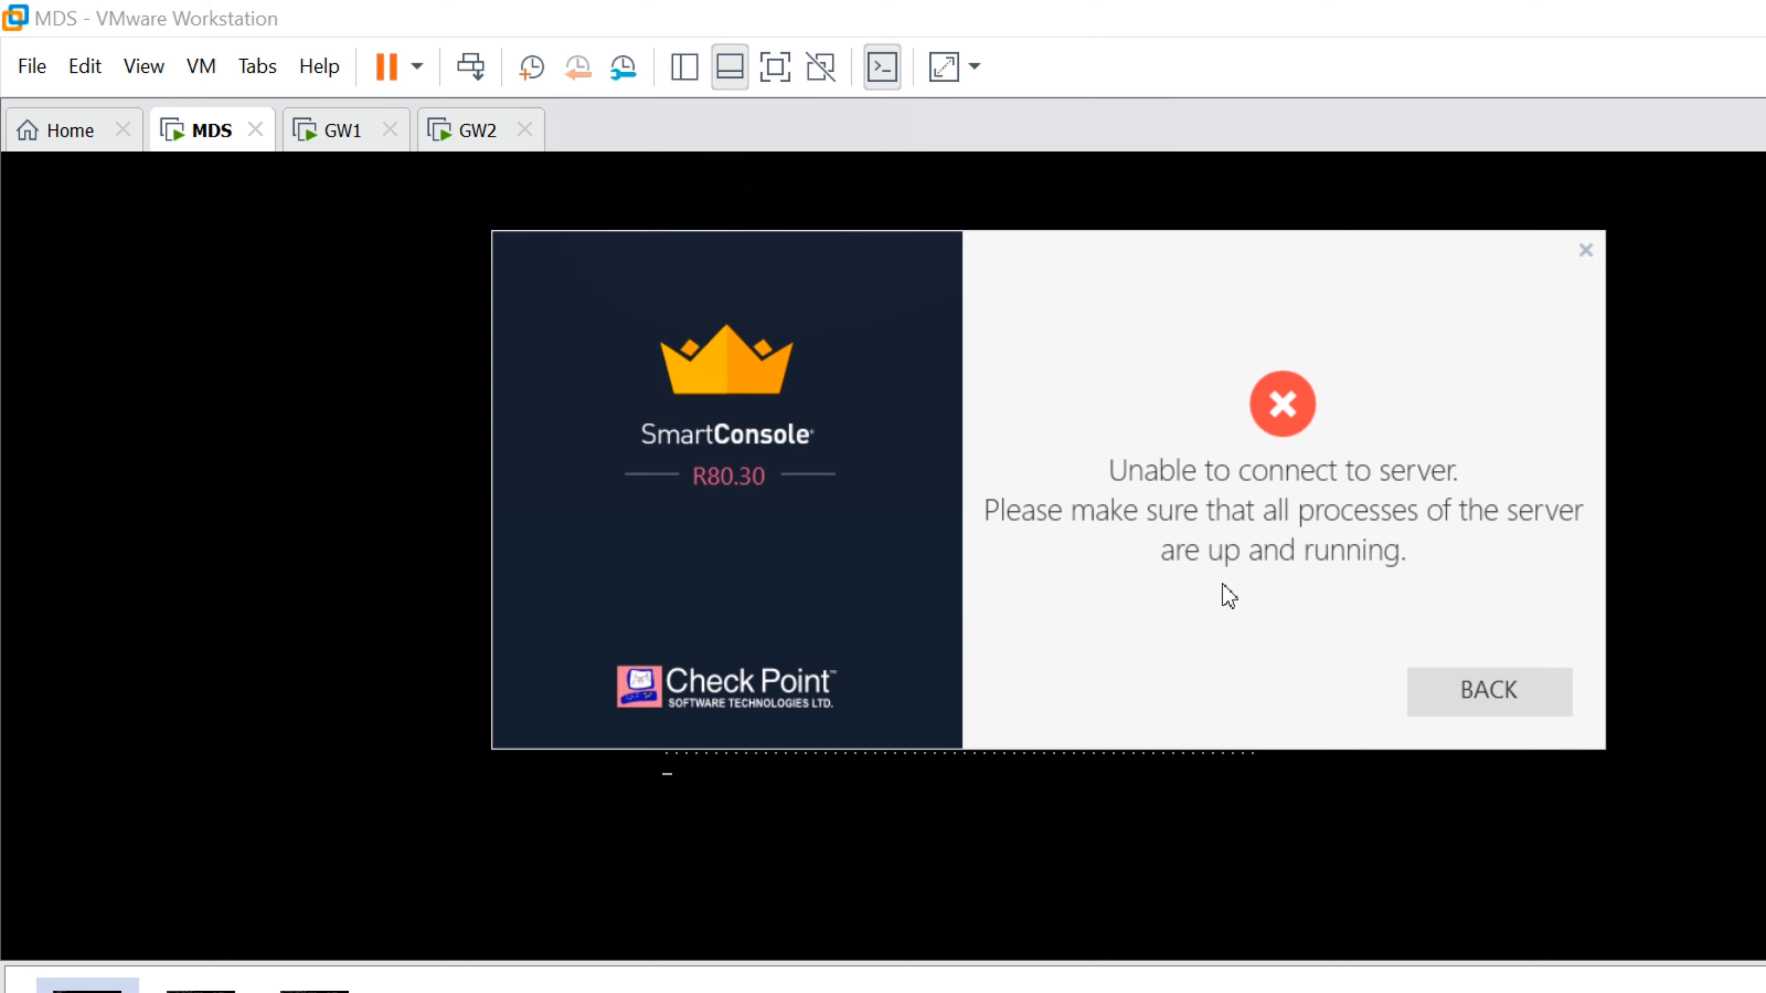
{"action": "key", "text": "Return"}
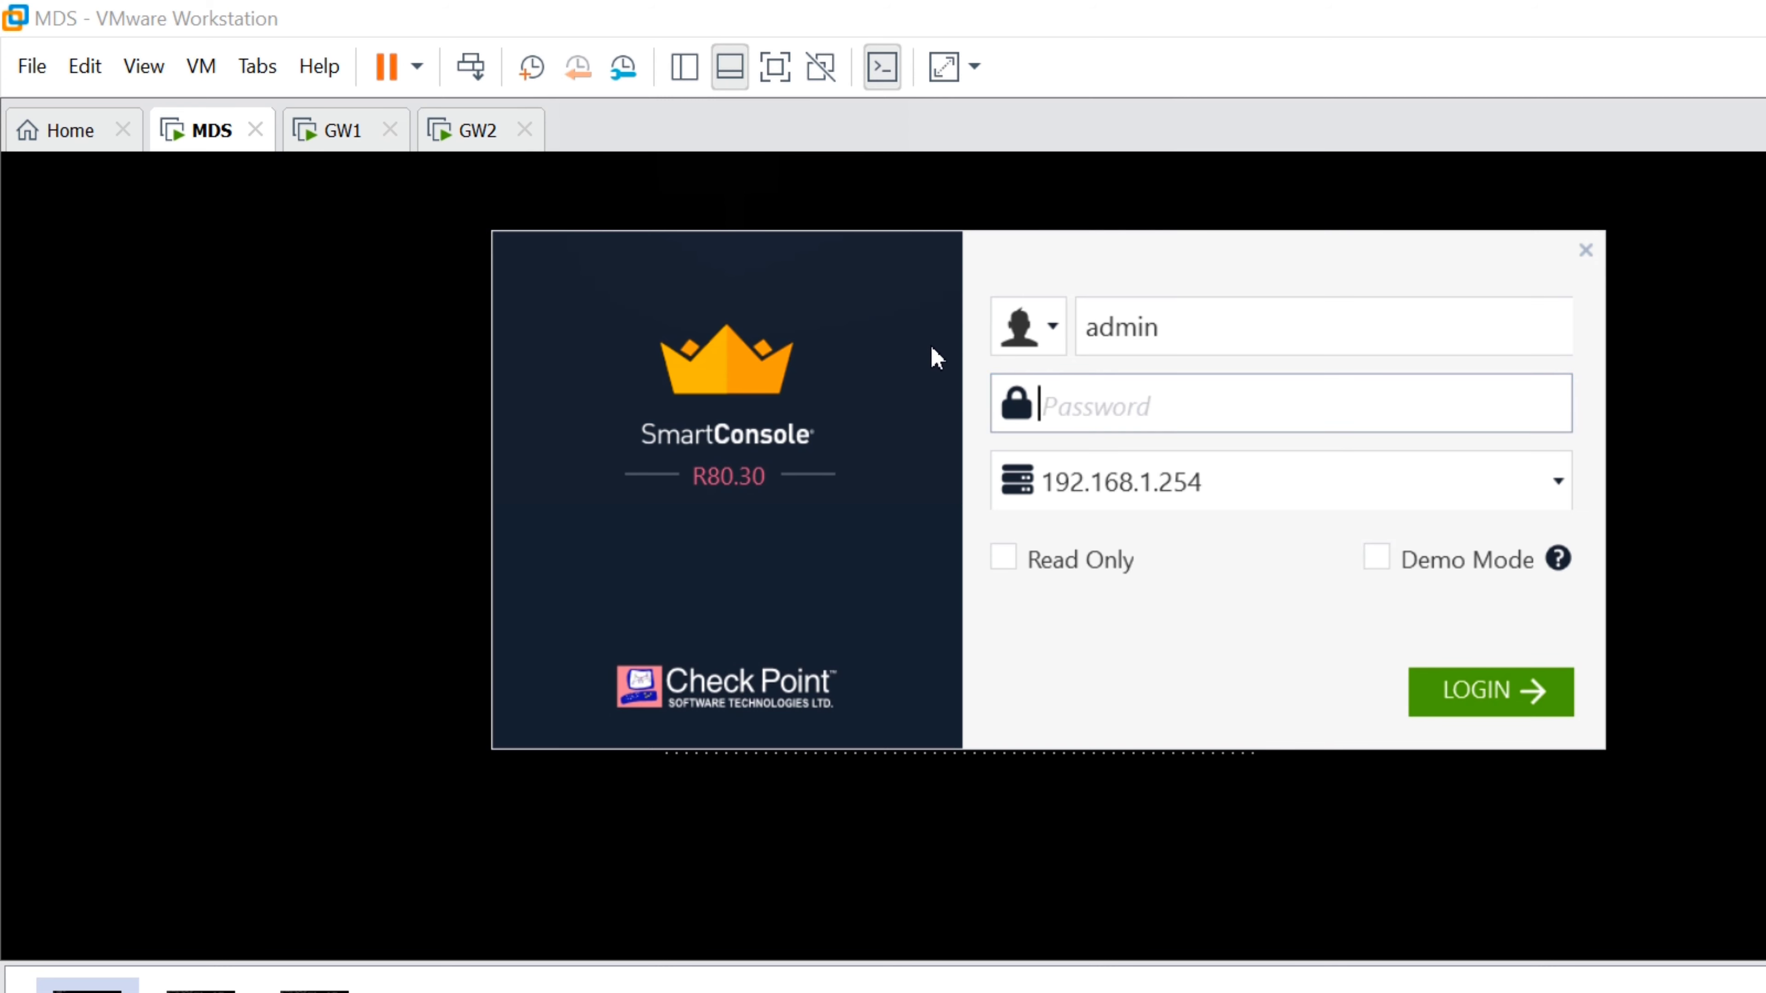
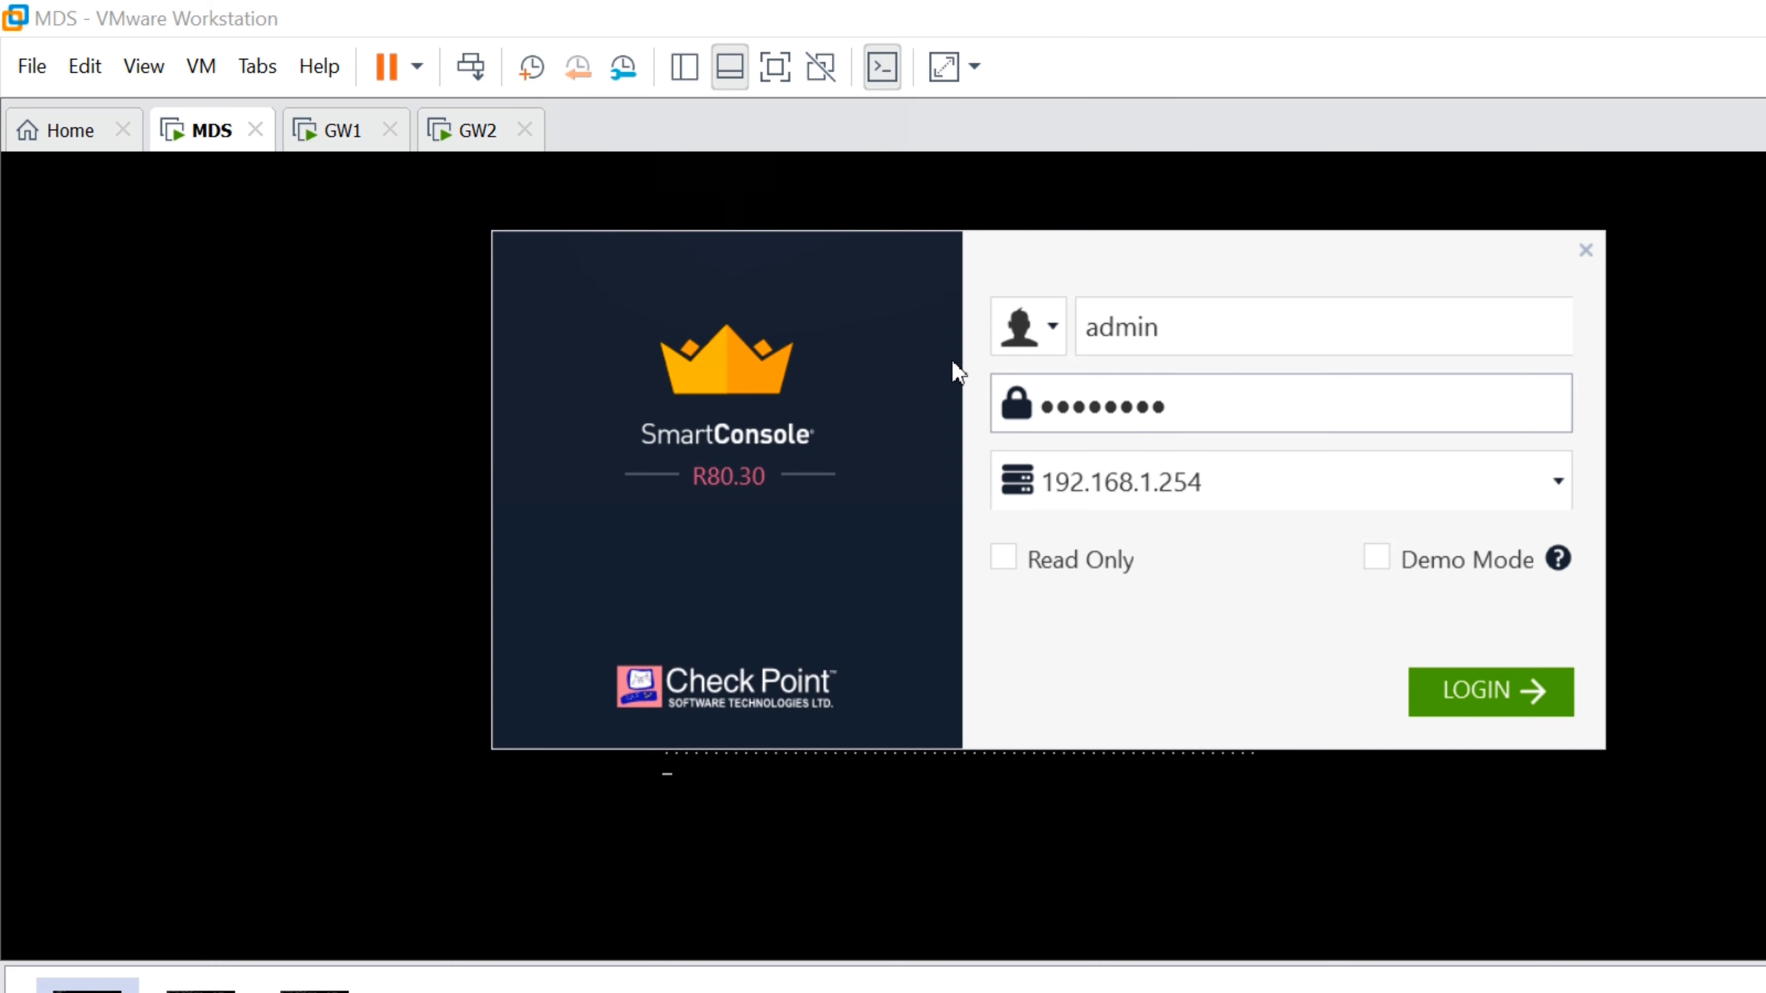
Try another password, move the login window aside, retry once more, and enter the admin username
{"action": "key", "text": "Return"}
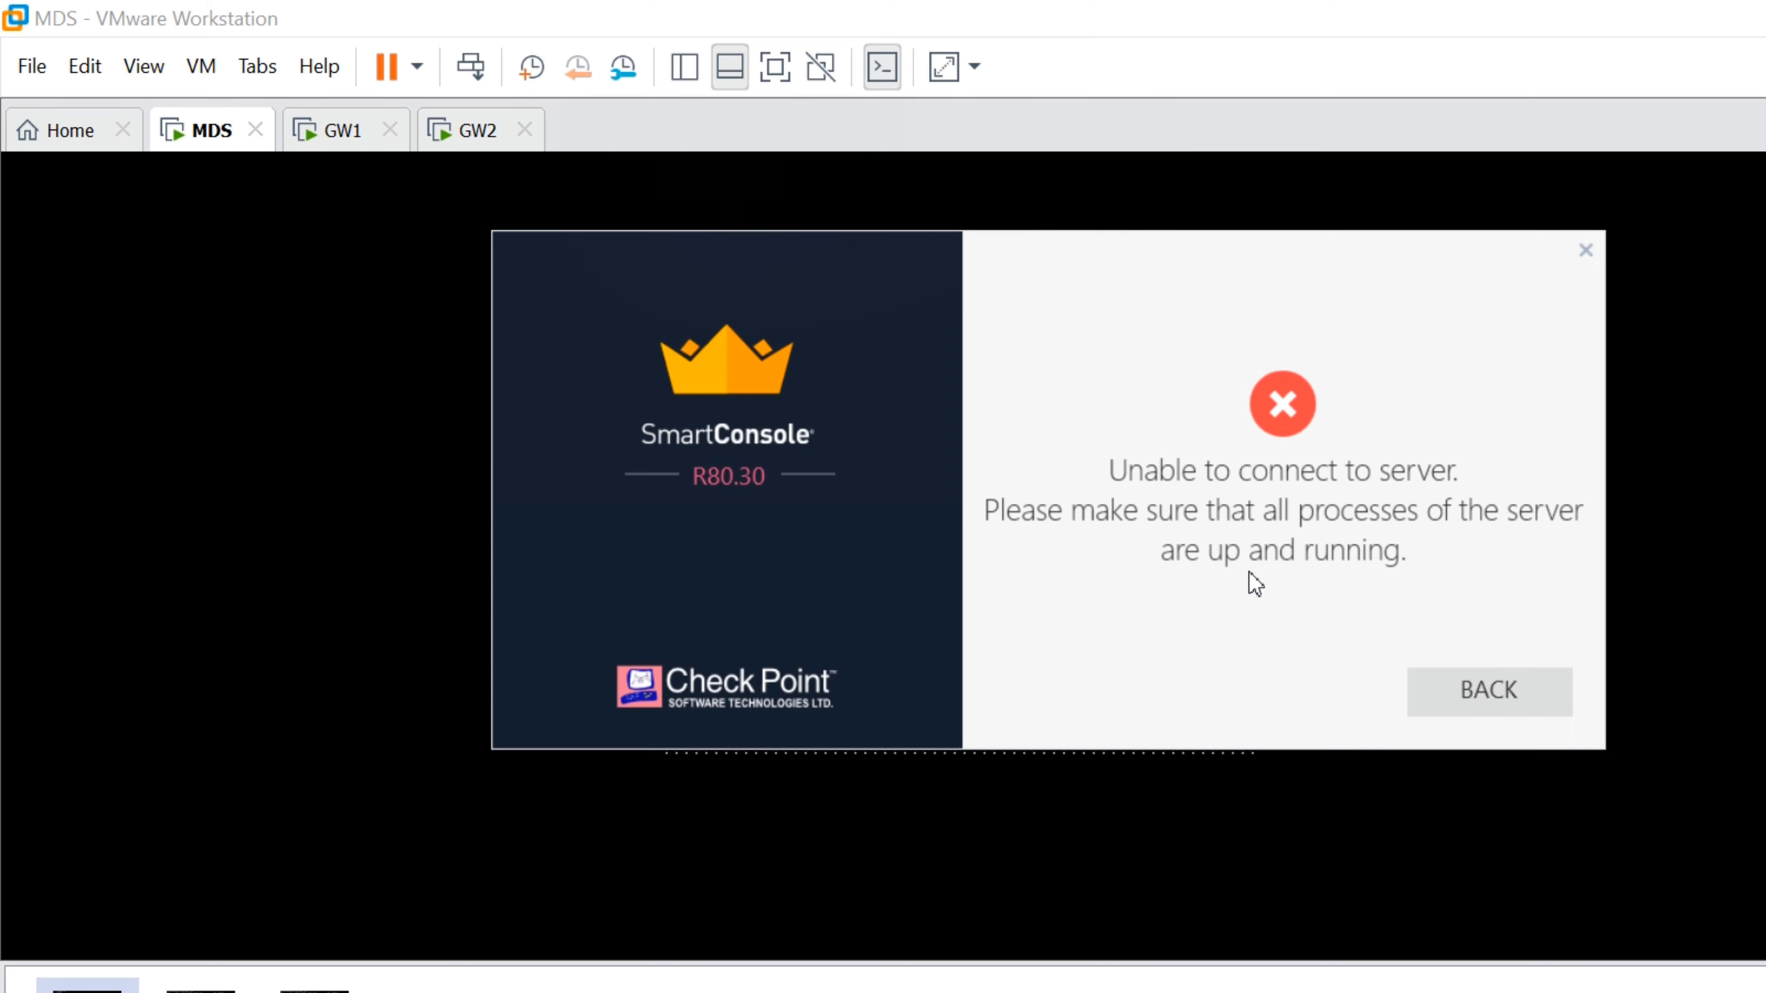
{"action": "key", "text": "Return"}
{"action": "left_click_drag", "start_coordinate": [1246, 209], "coordinate": [1640, 122]}
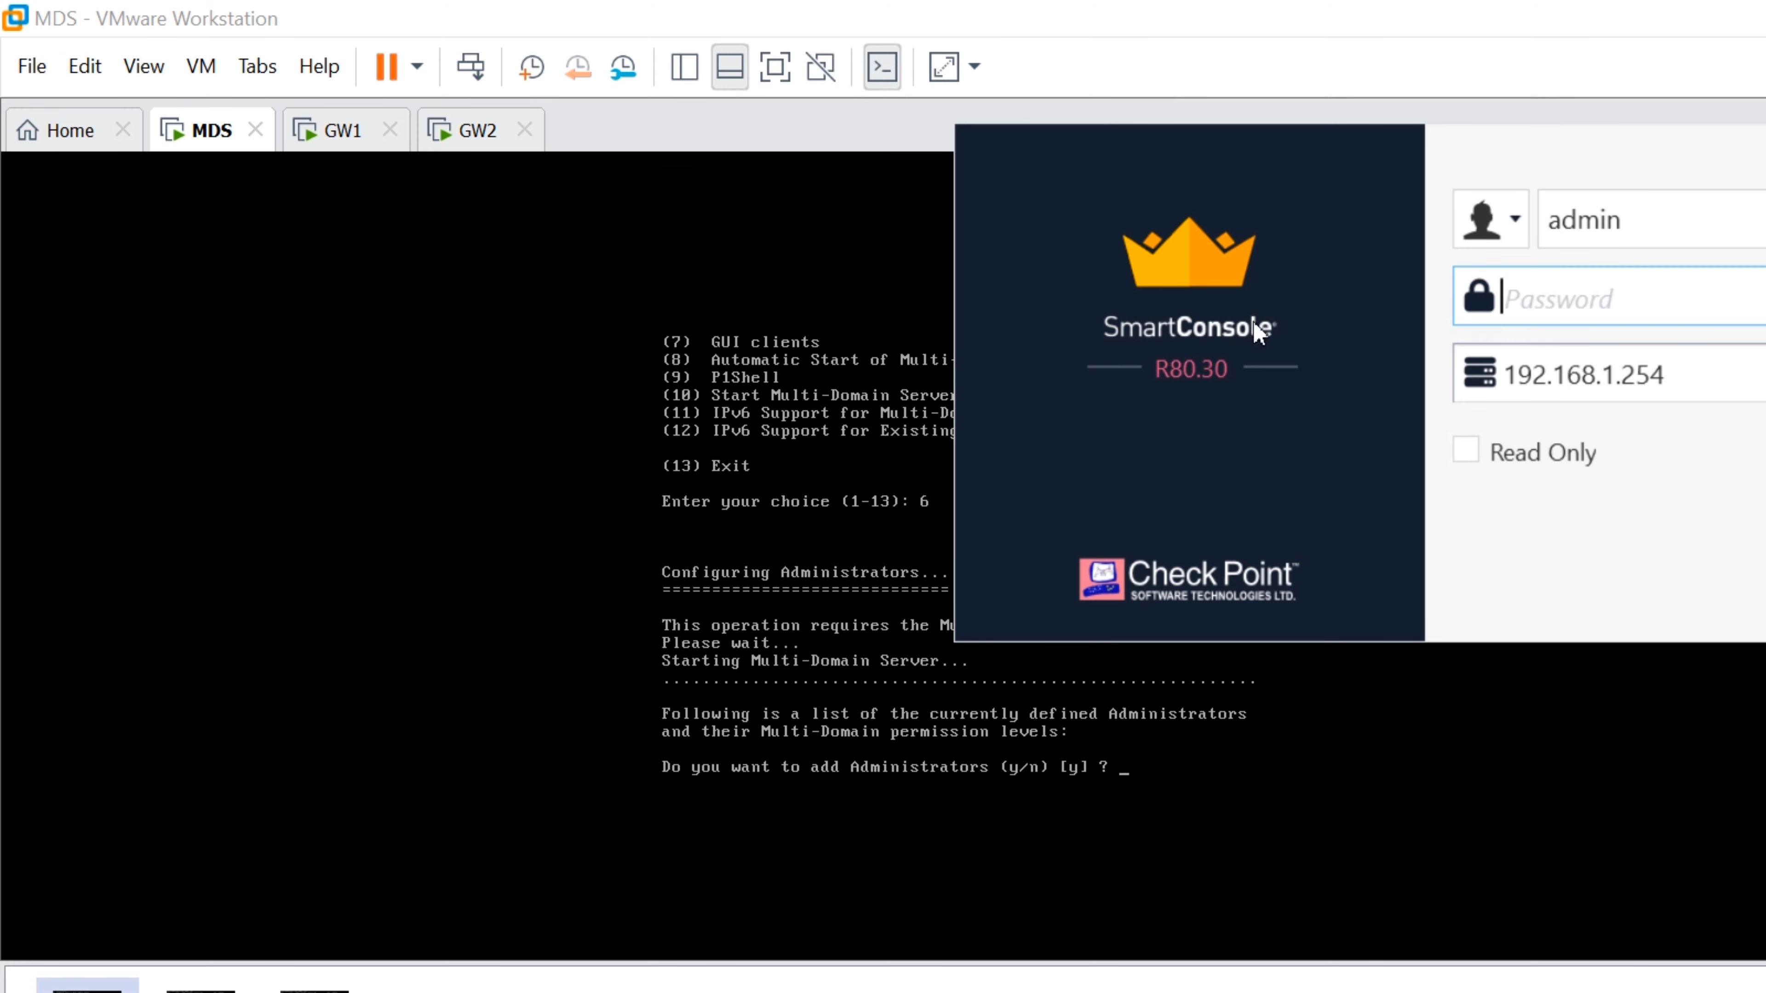
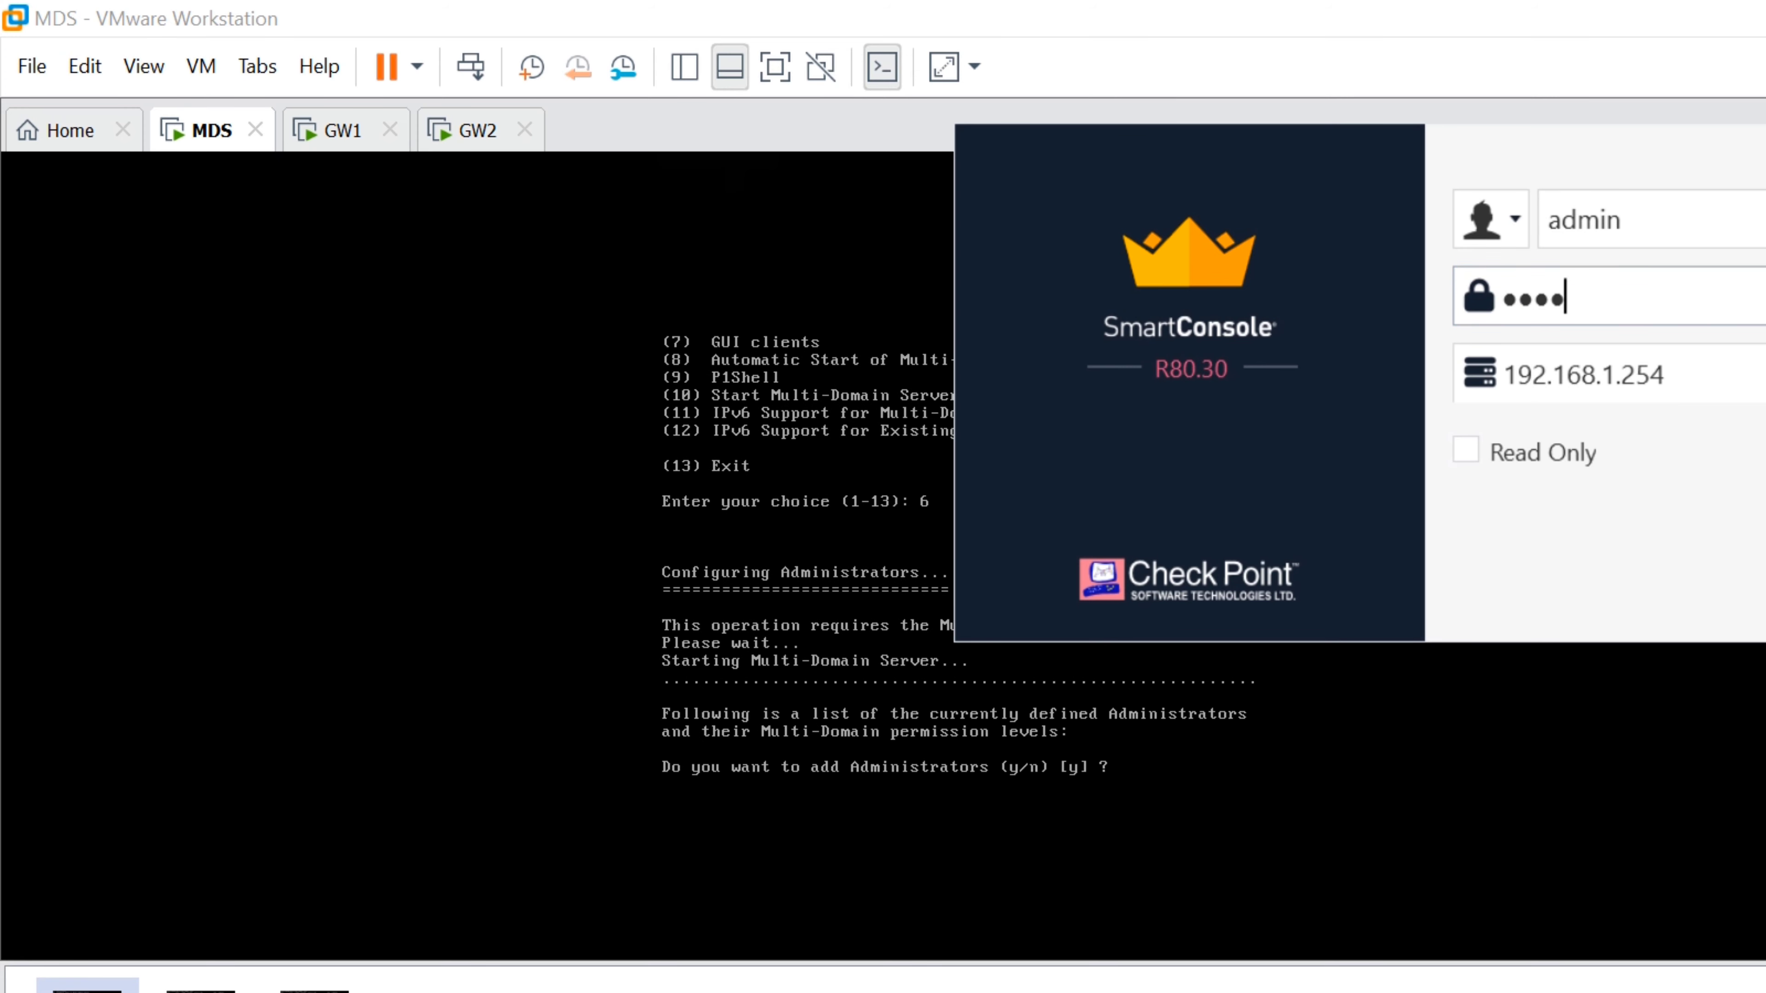
{"action": "key", "text": "Return"}
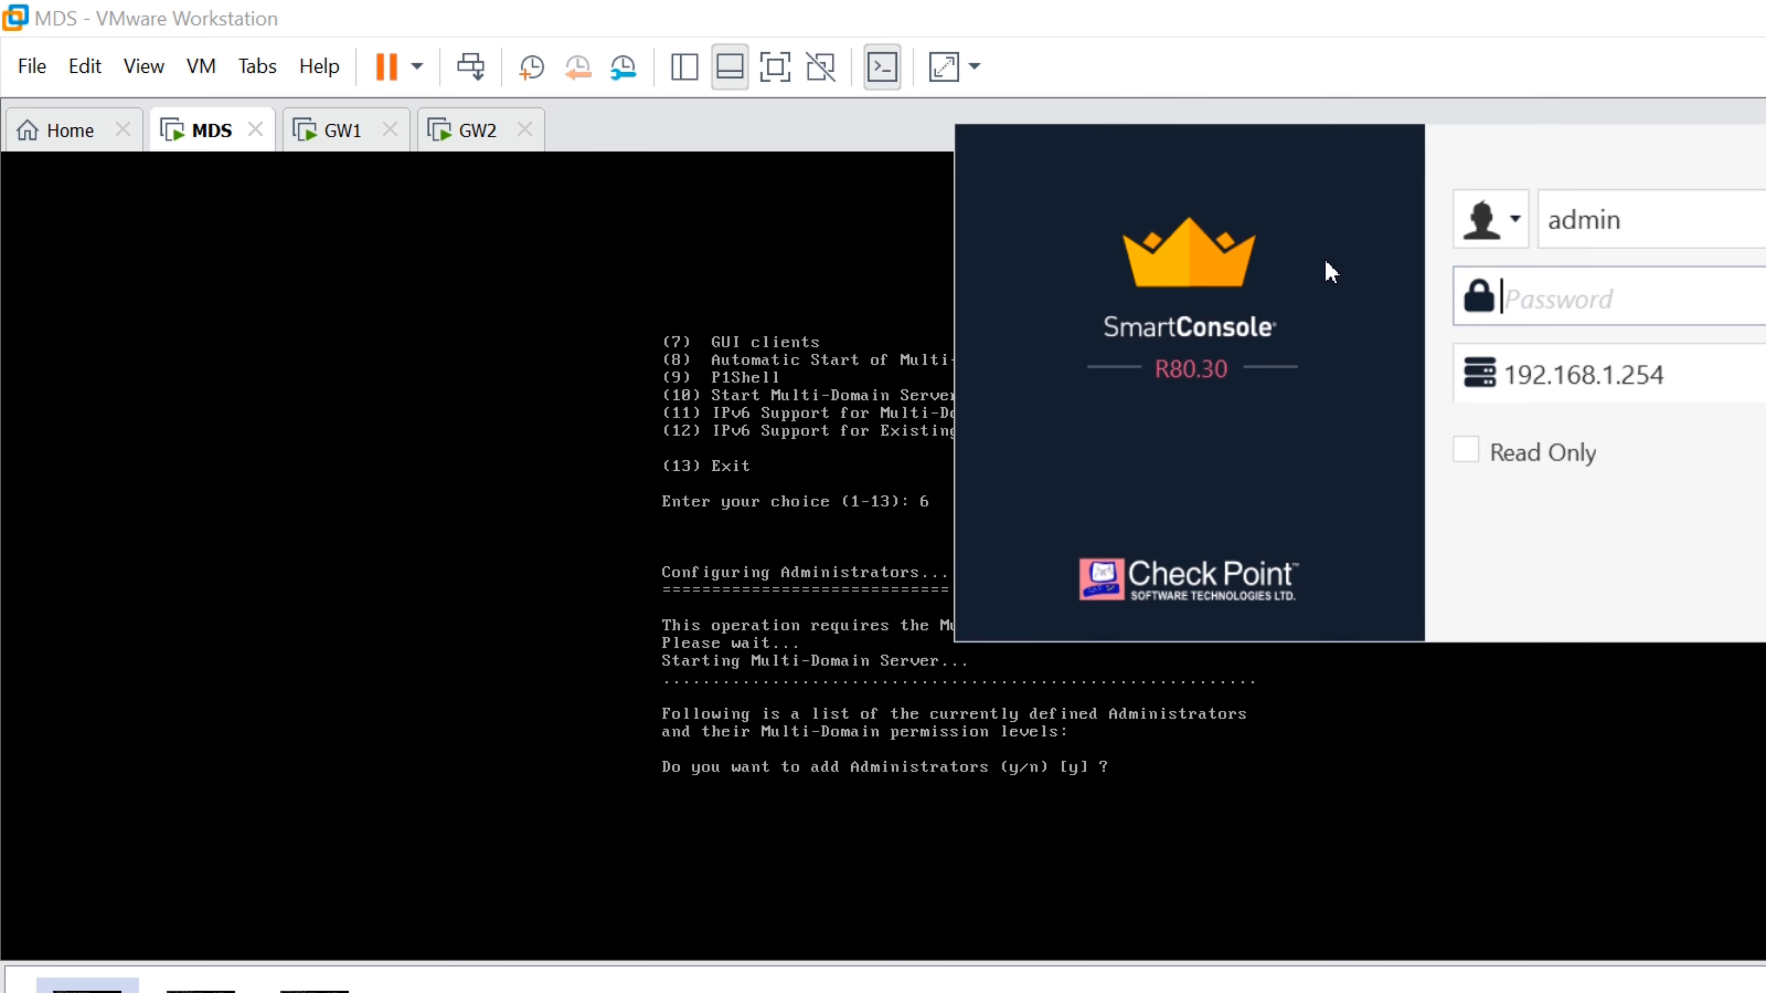
{"action": "type", "text": "admin"}
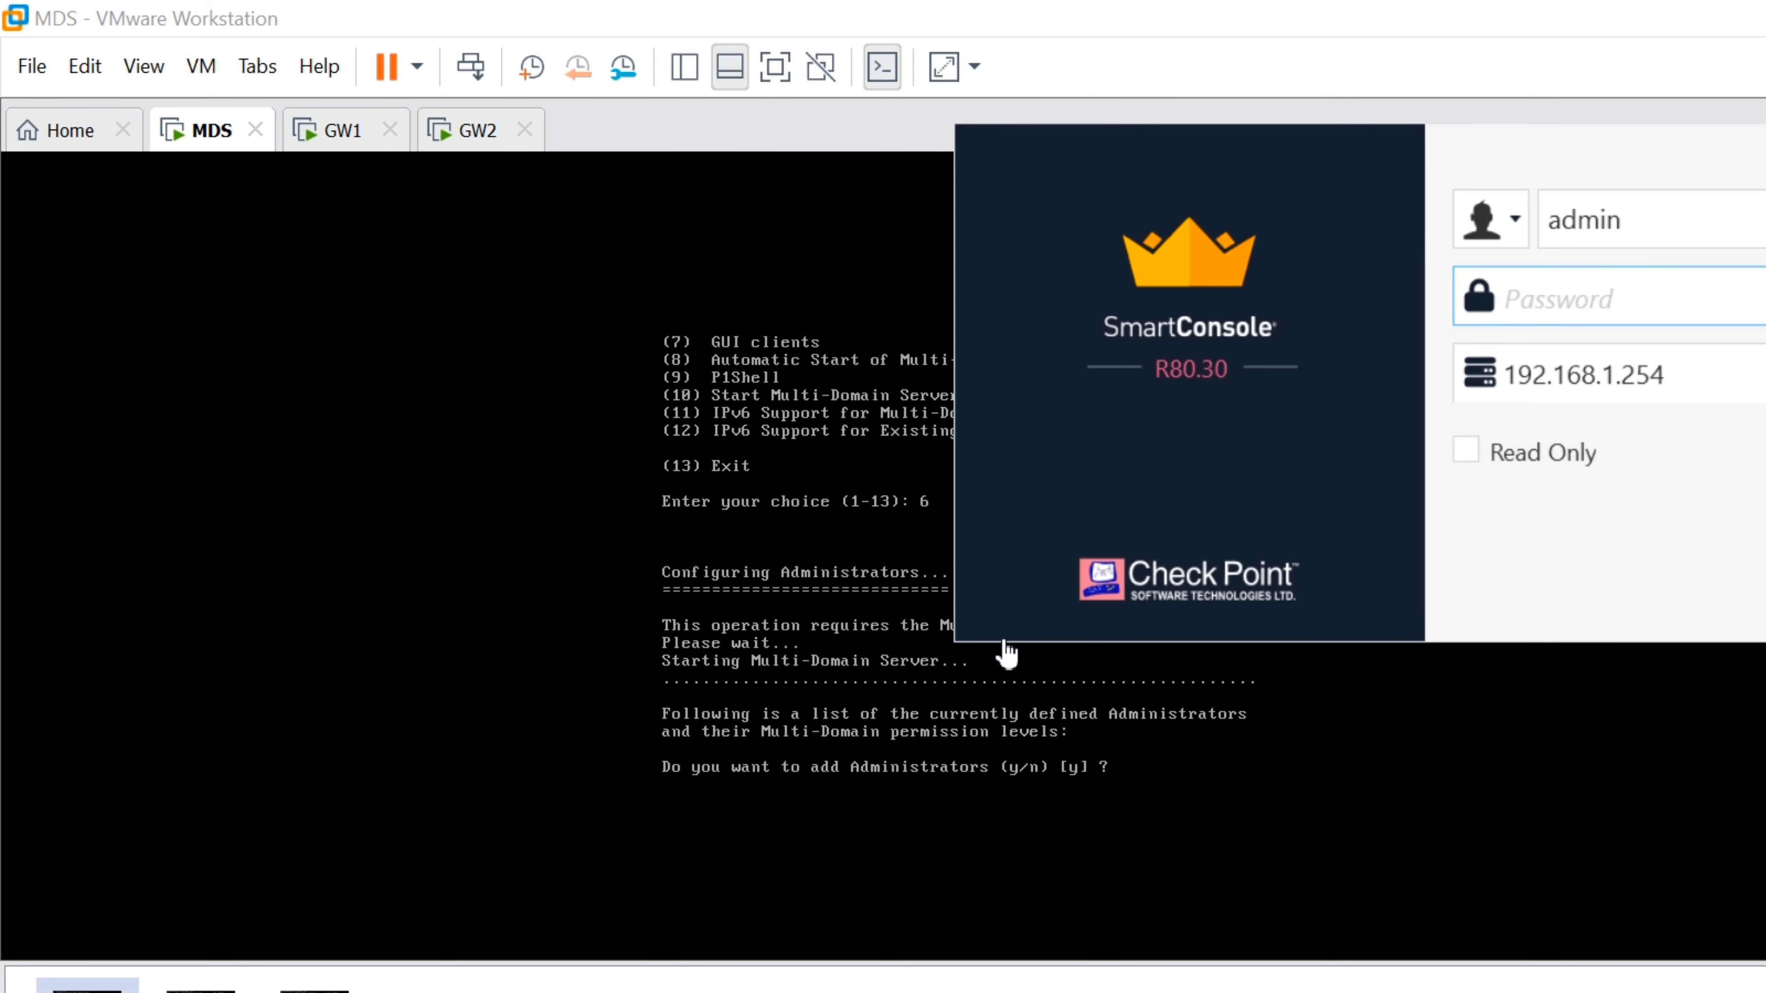
In mdsconfig Administrators, add a new administrator with a name and password, declining the Gaia admin
{"action": "left_click", "coordinate": [996, 641]}
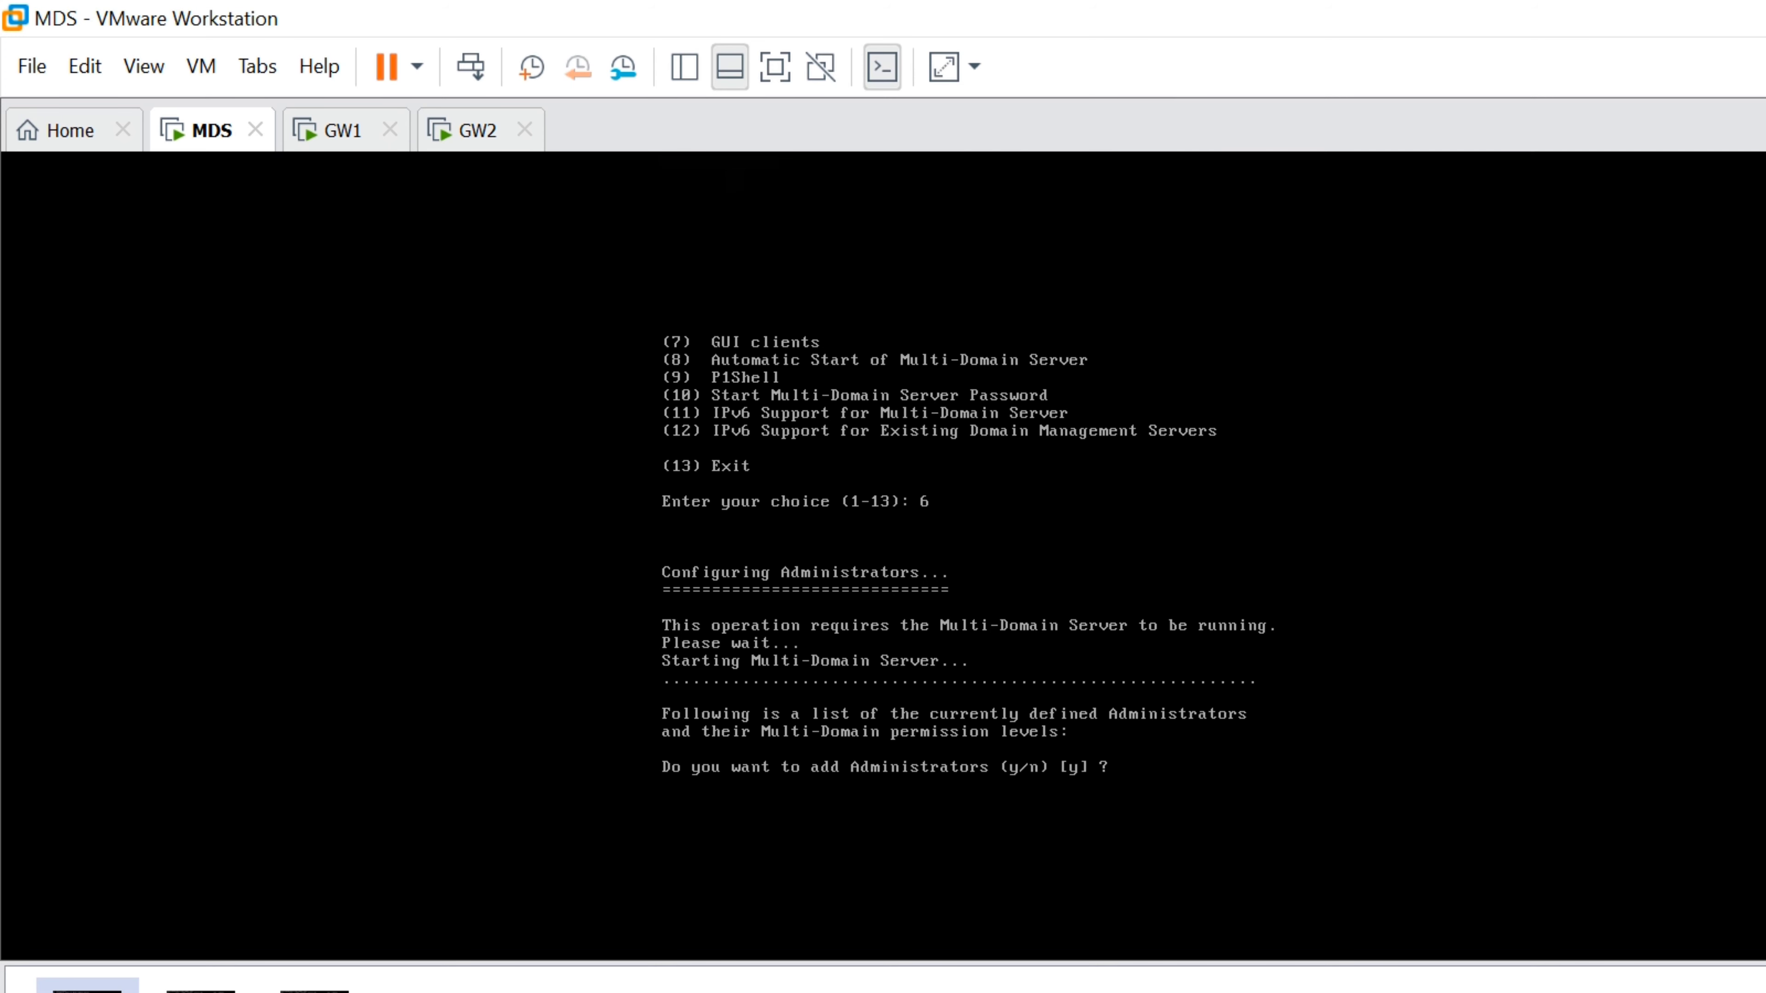
{"action": "type", "text": "y"}
{"action": "key", "text": "Return"}
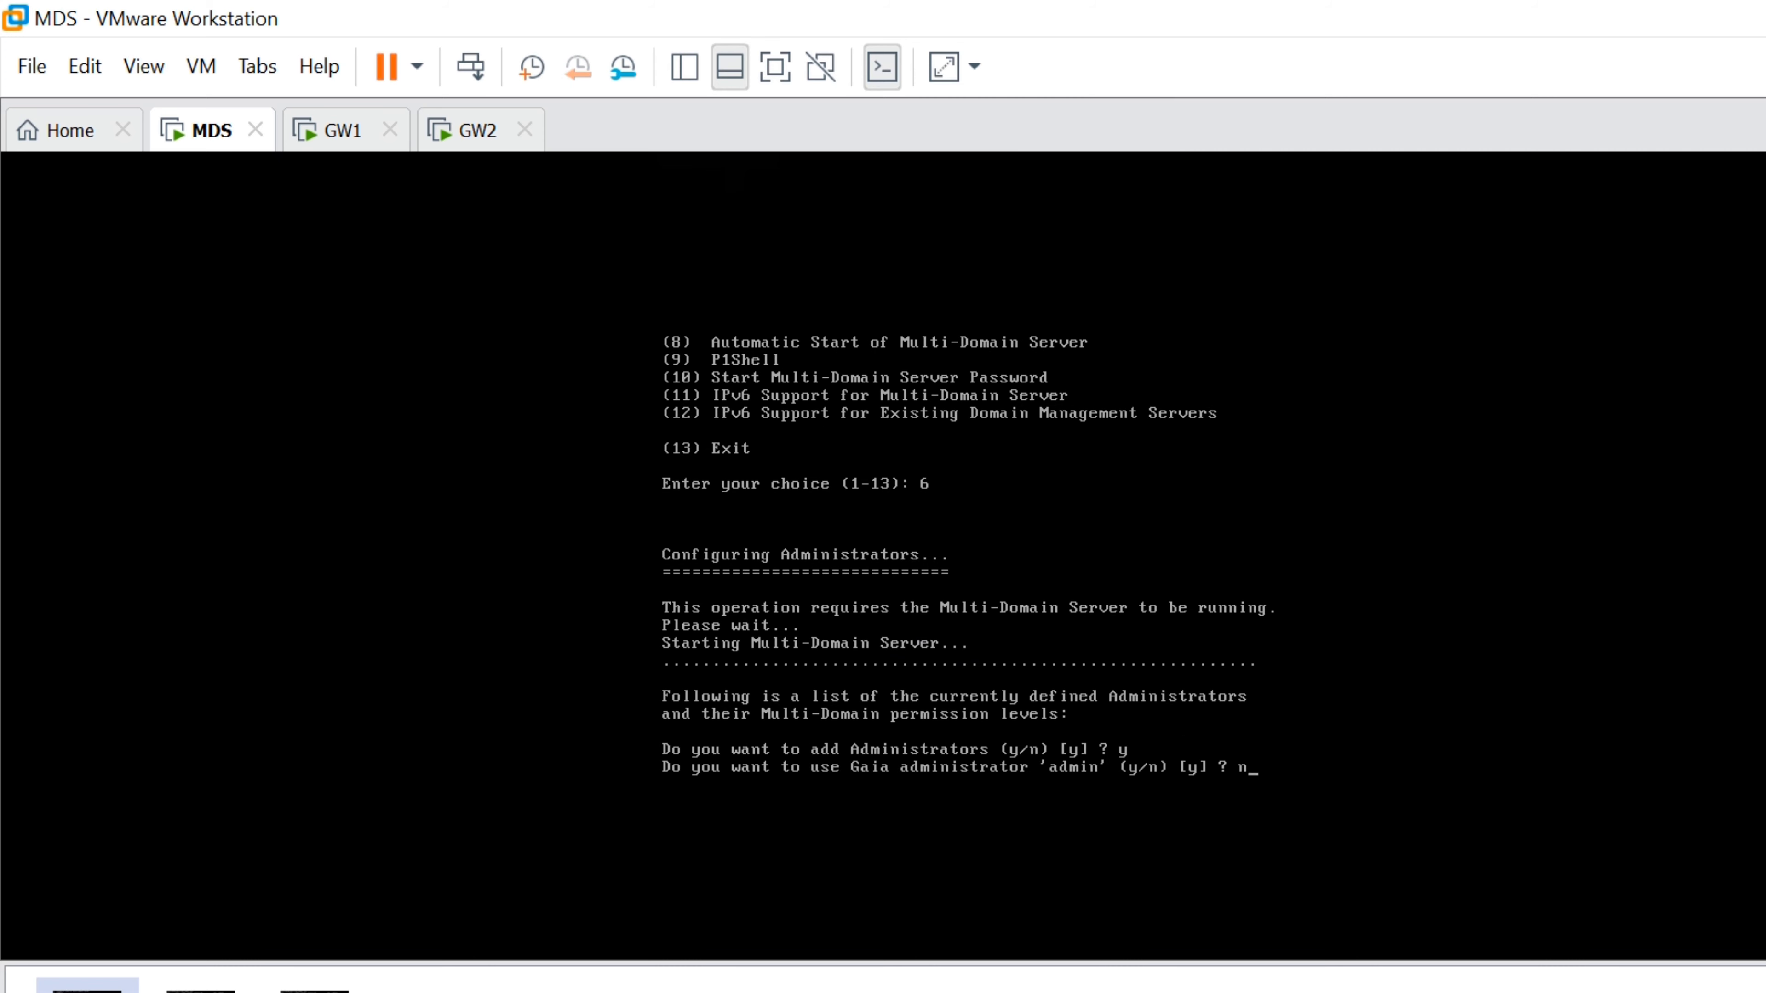
{"action": "type", "text": "n"}
{"action": "key", "text": "Return"}
{"action": "type", "text": "vaibhav"}
{"action": "key", "text": "Return"}
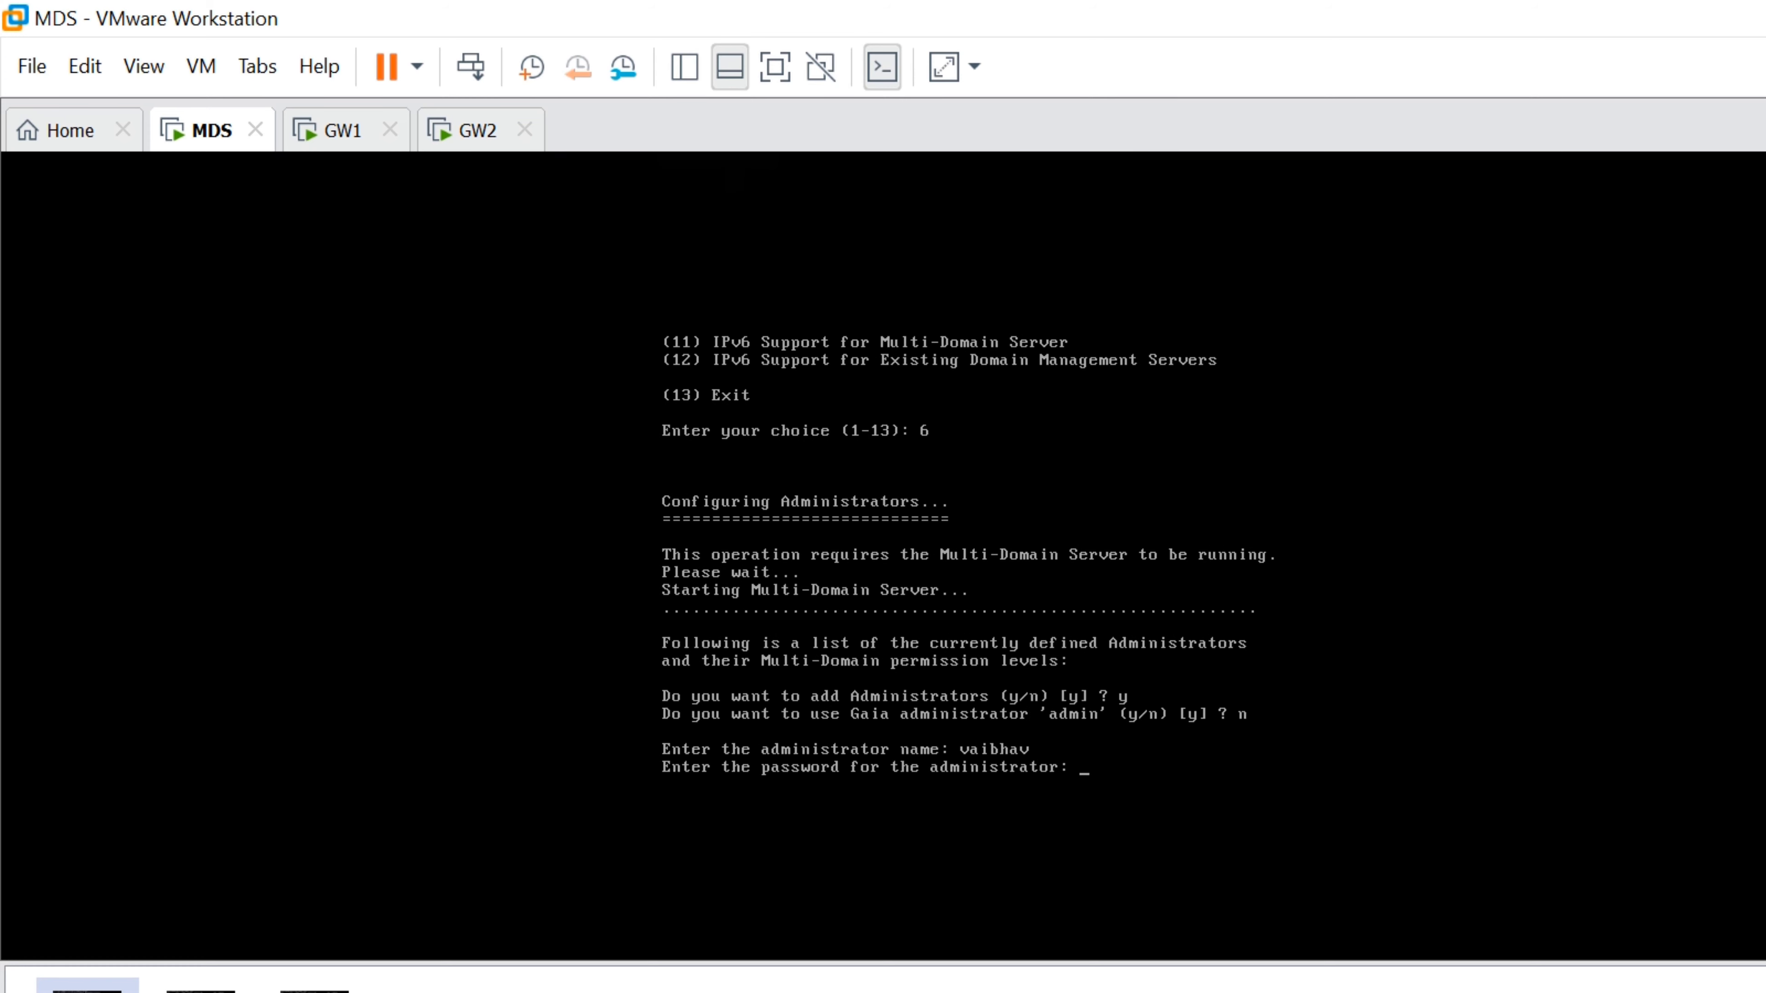
{"action": "key", "text": "Return"}
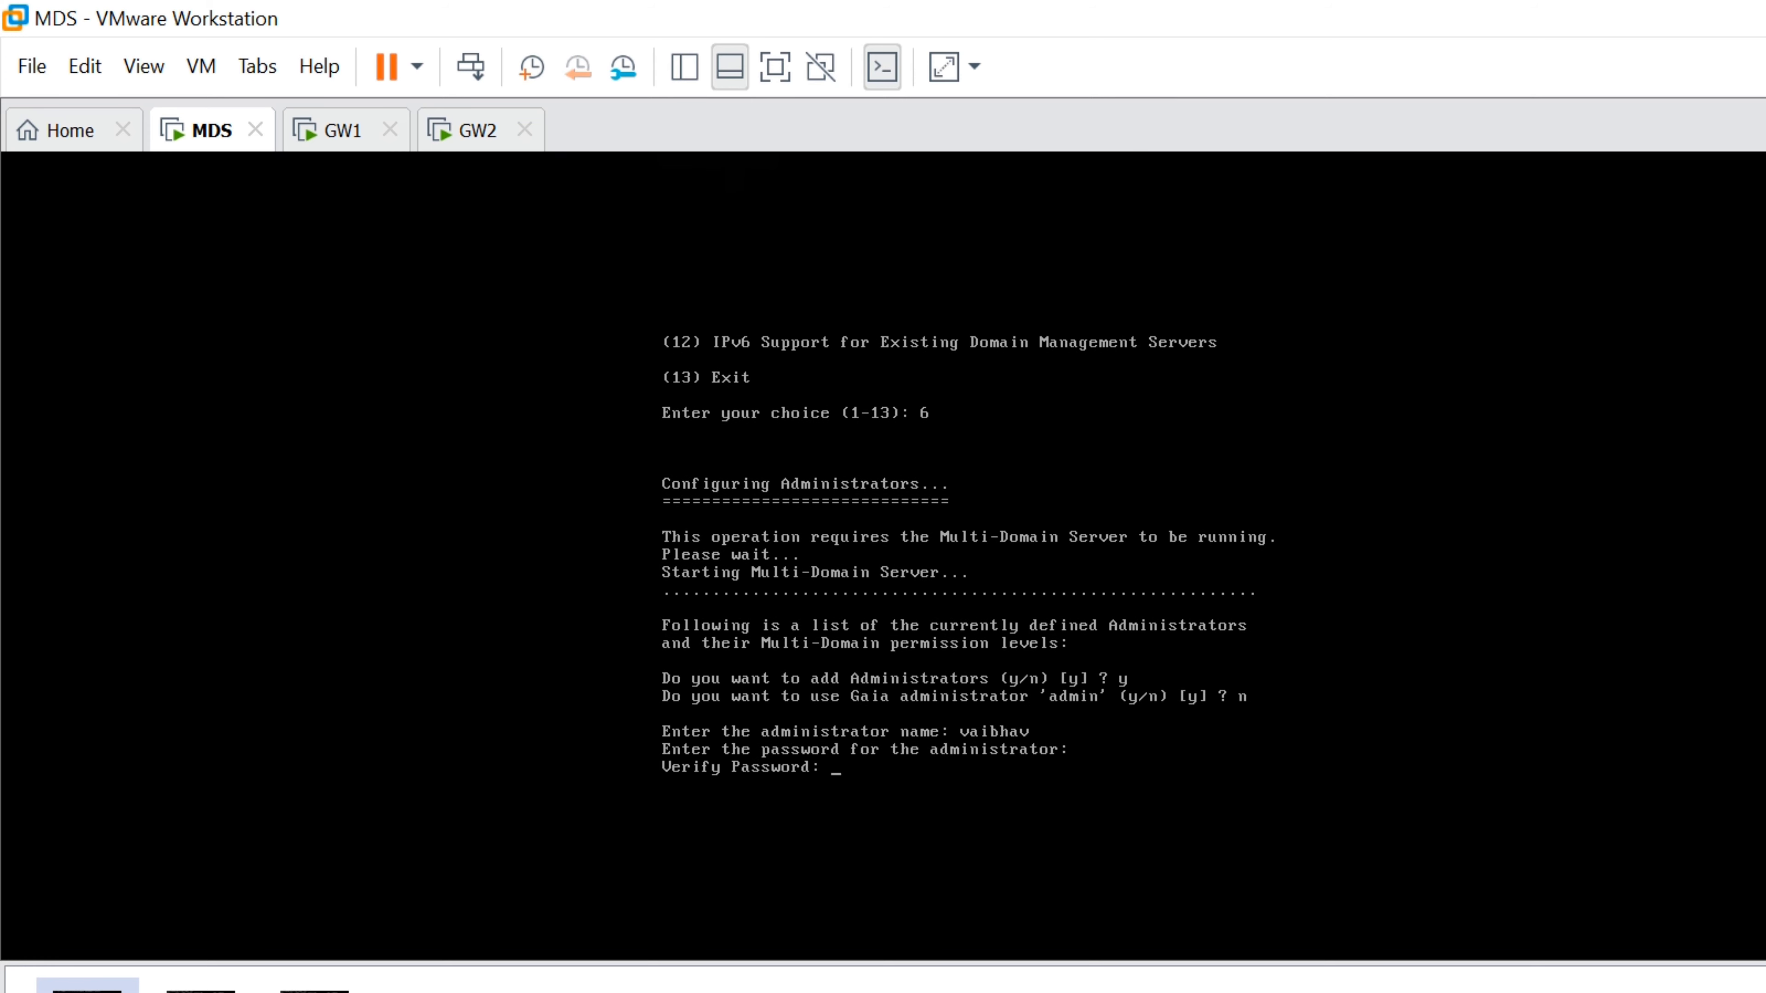
{"action": "key", "text": "Return"}
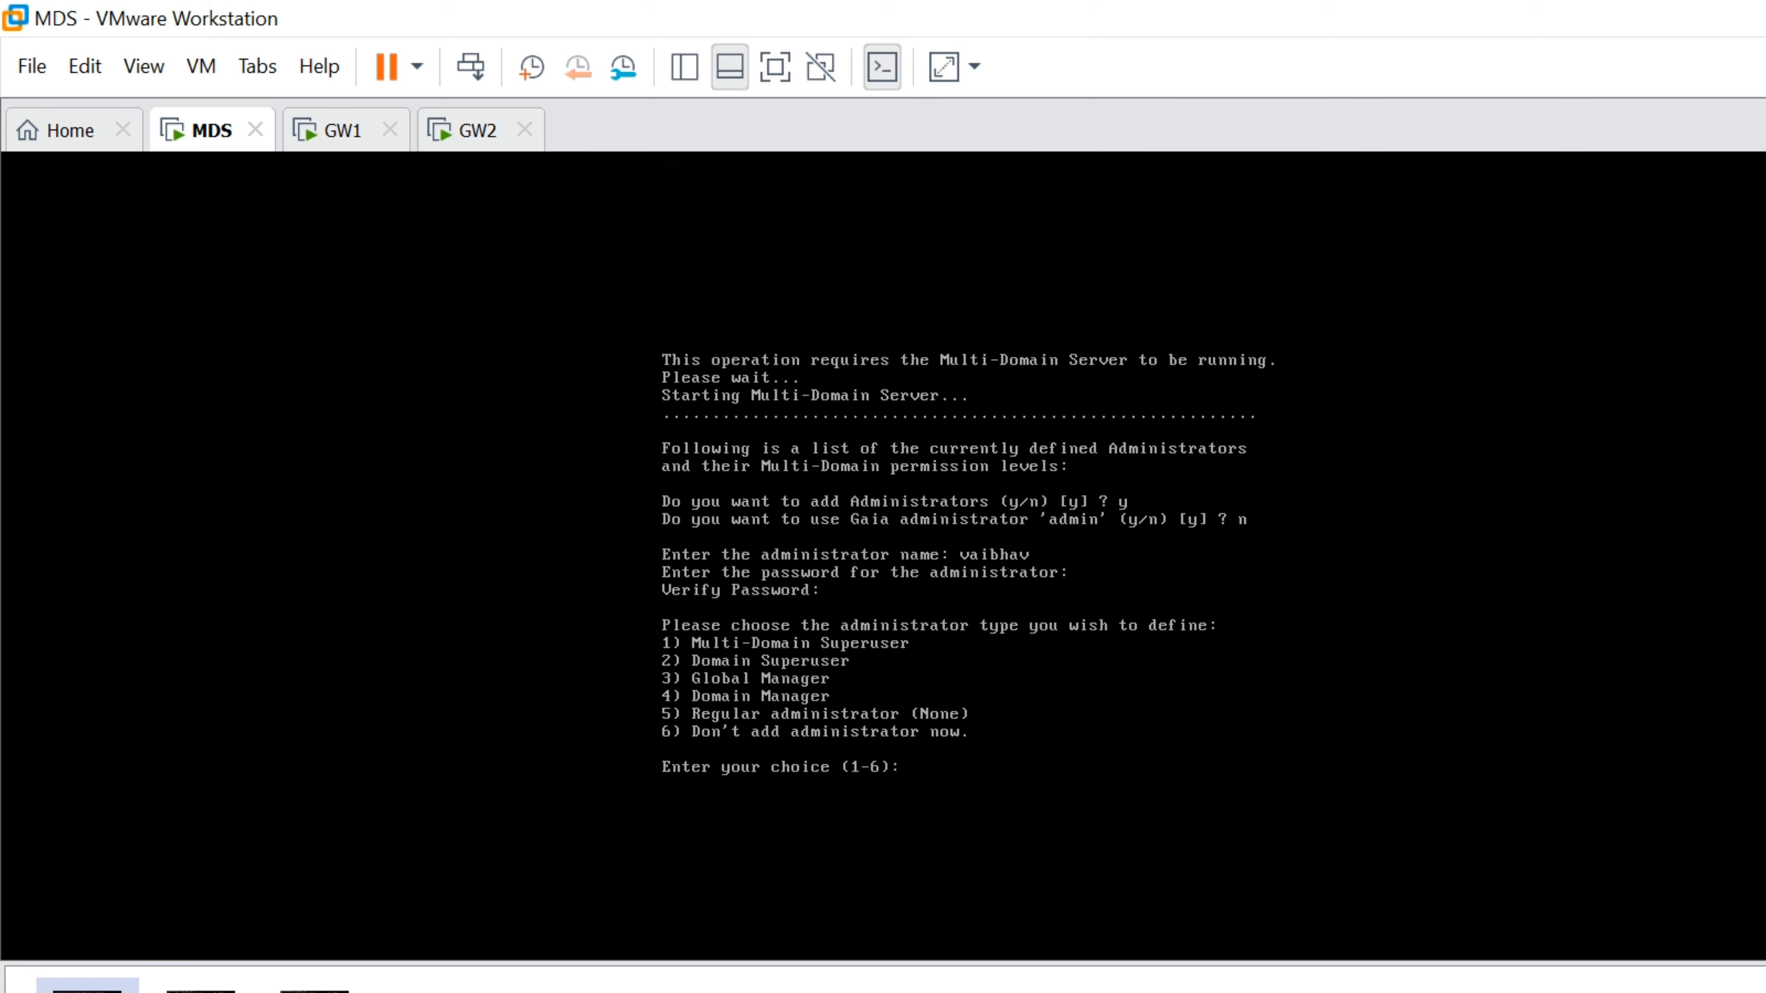
Make it a Multi-Domain Superuser with no group, add no others, and exit with option 13
{"action": "key", "text": "Return"}
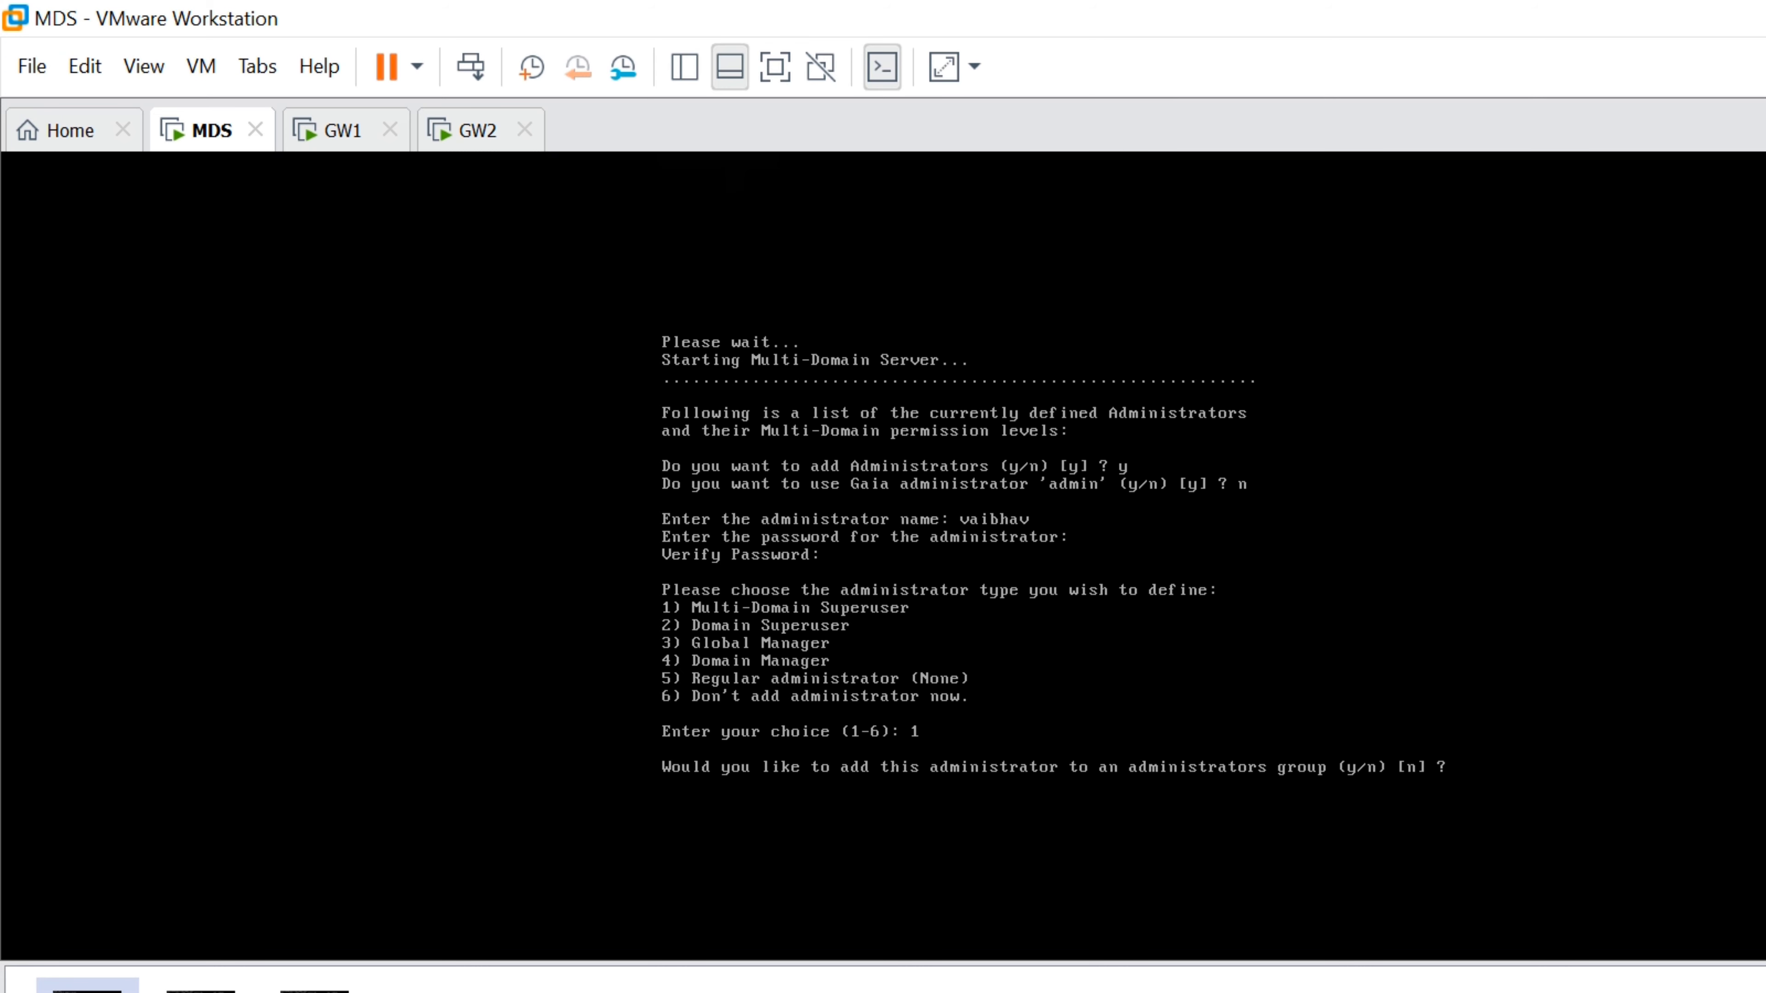
{"action": "type", "text": "n"}
{"action": "key", "text": "Return"}
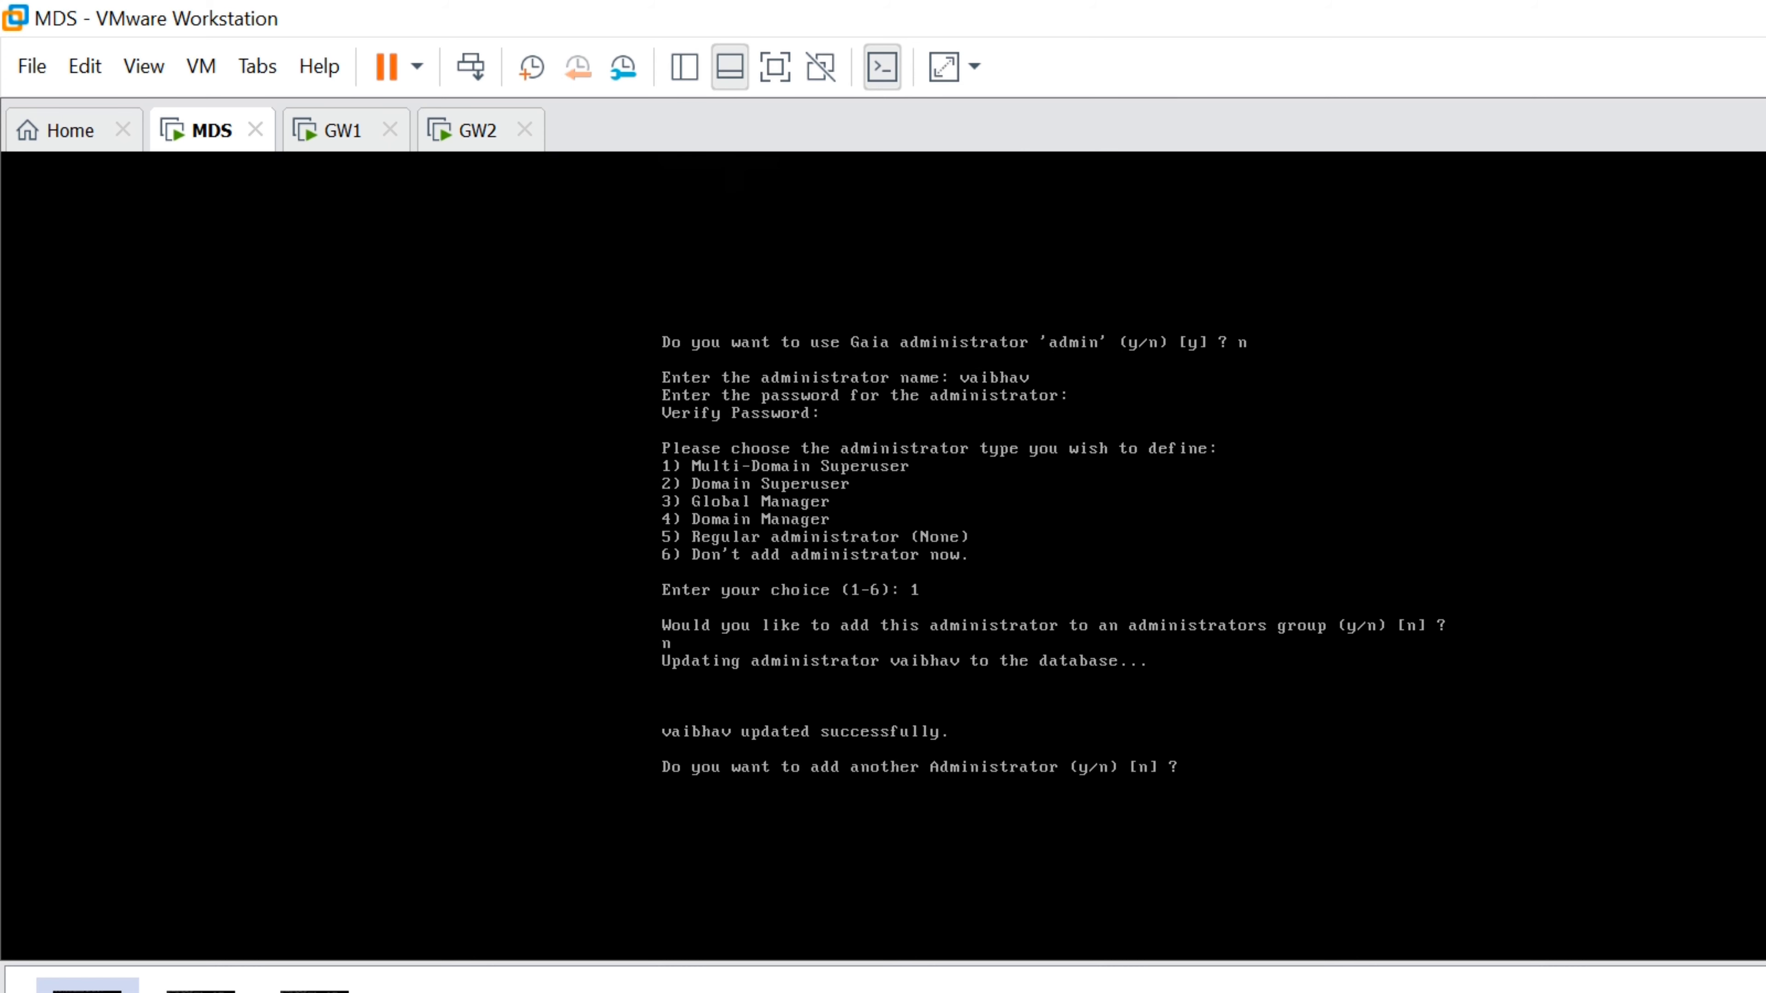
{"action": "key", "text": "Return"}
{"action": "type", "text": "13"}
{"action": "key", "text": "Return"}
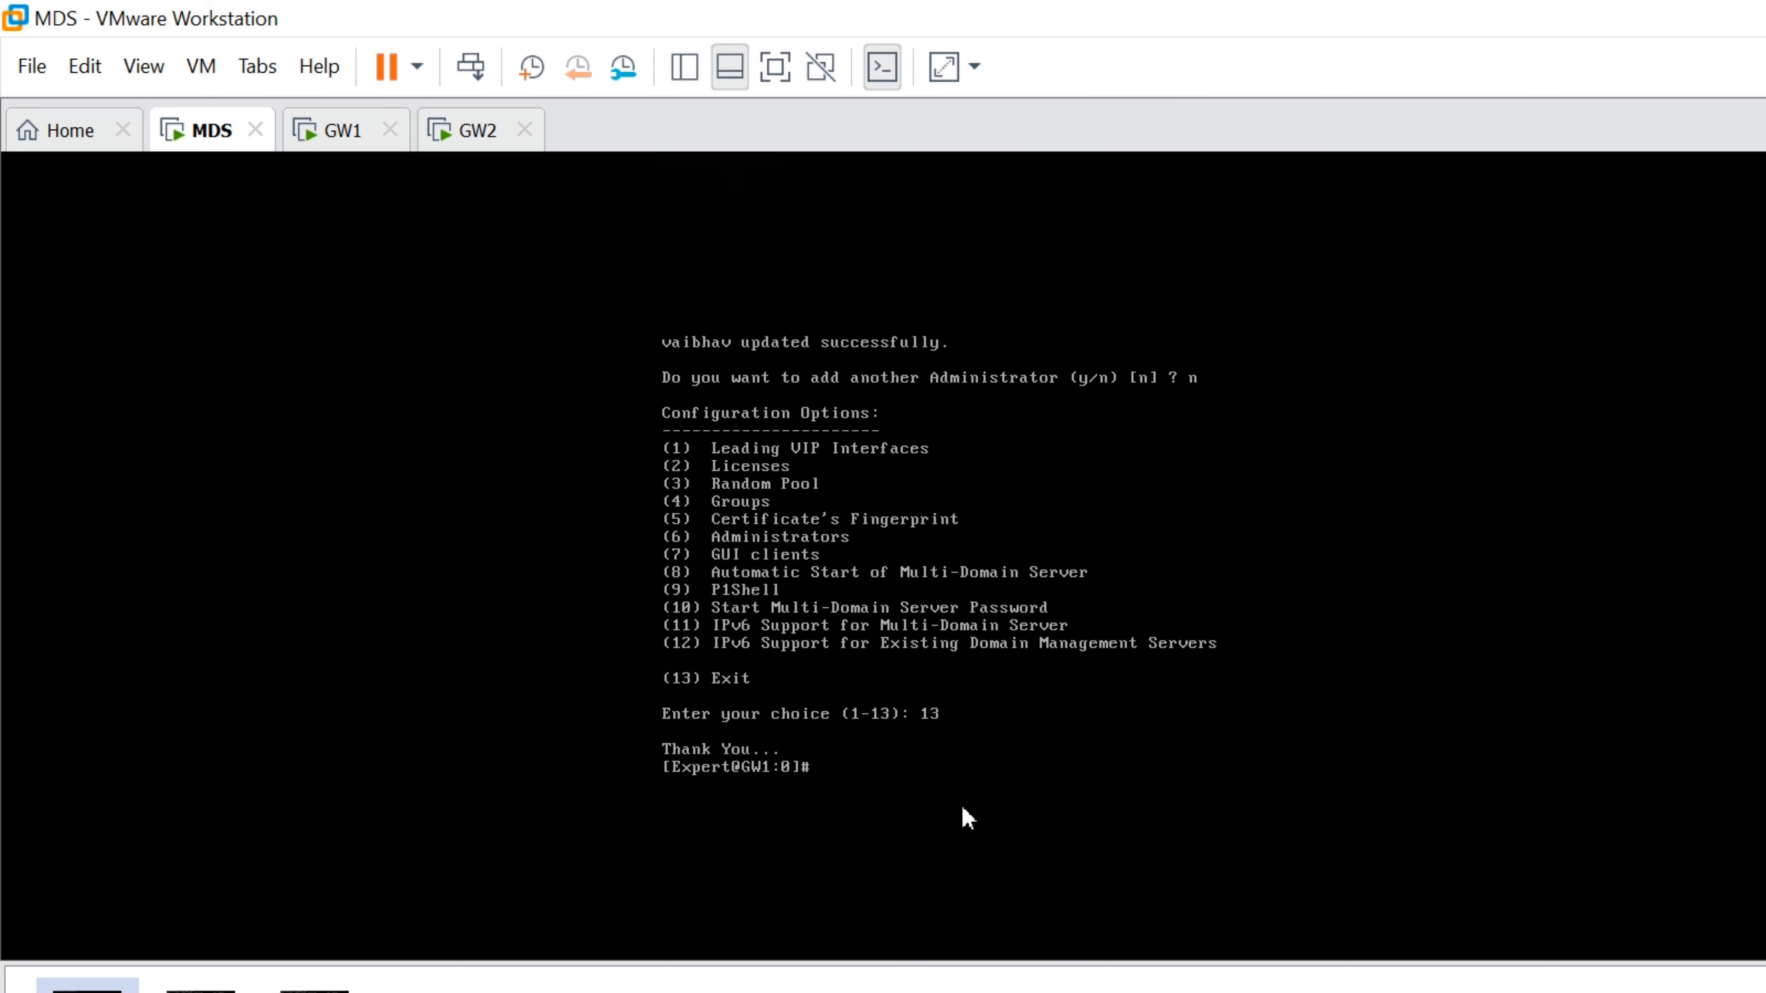
Retry the SmartConsole login twice as the new administrator, dismissing each unable-to-connect error
{"action": "left_click", "coordinate": [796, 981]}
{"action": "key", "text": "shift+Tab"}
{"action": "type", "text": "vaibhav"}
{"action": "key", "text": "Tab"}
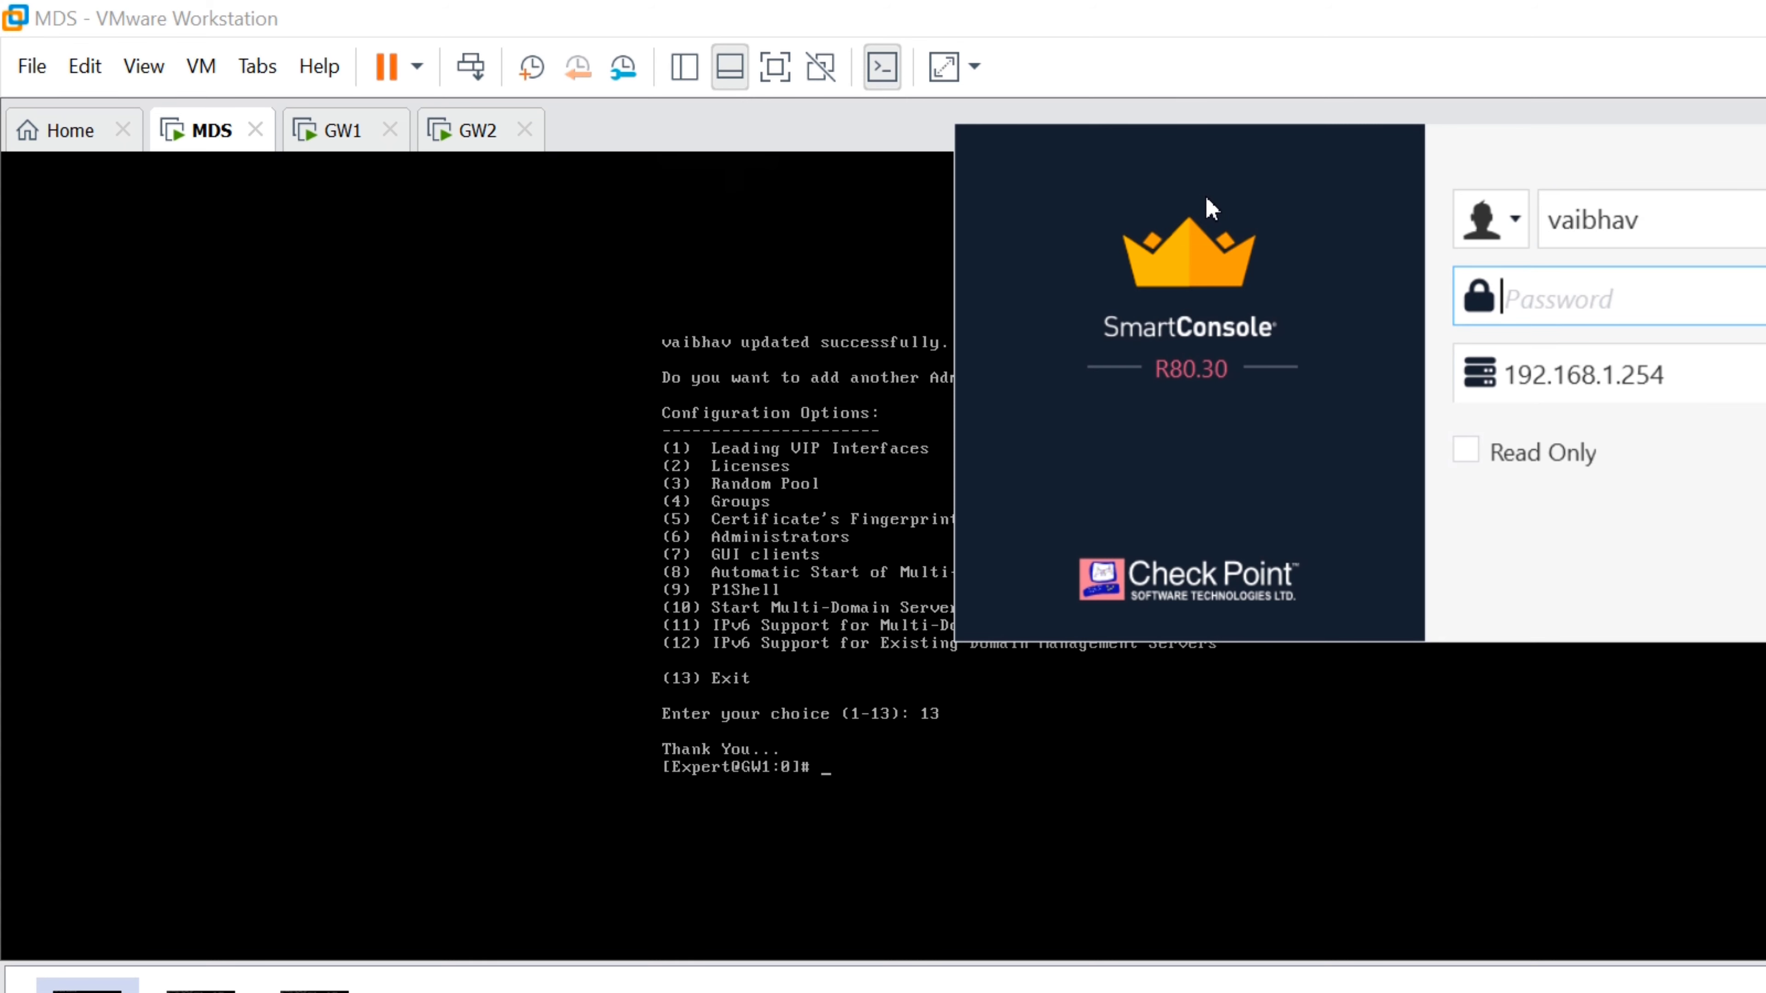
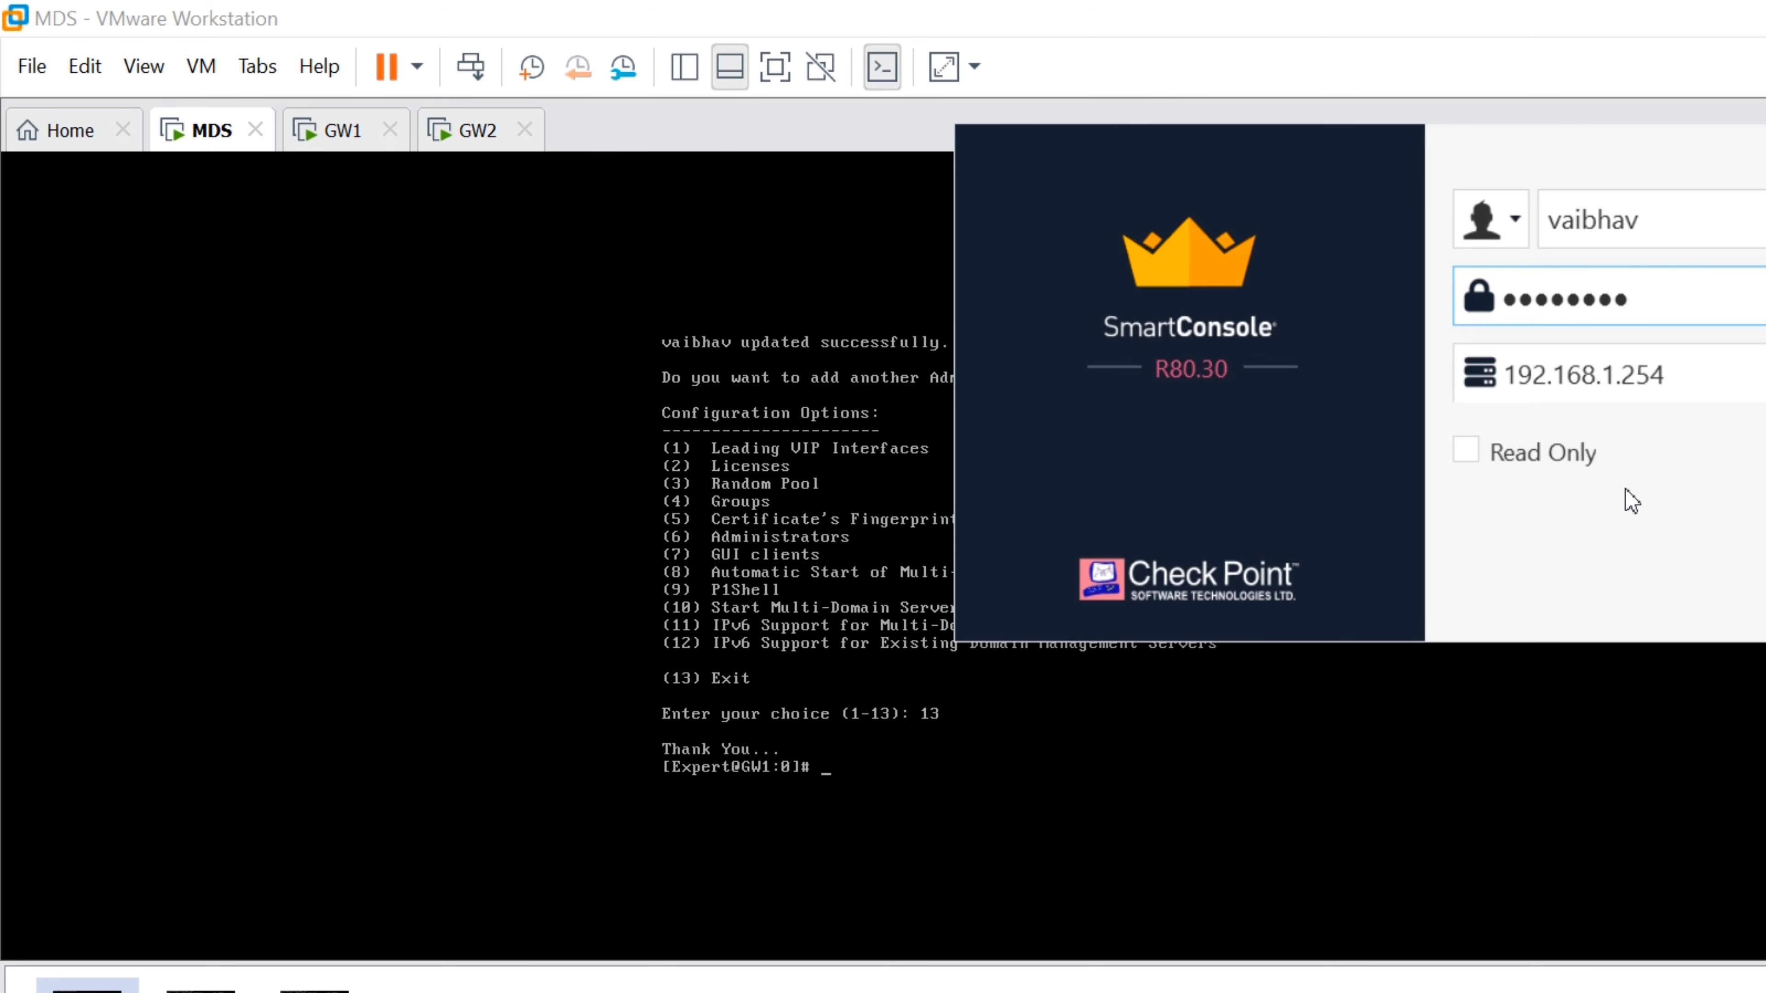
{"action": "key", "text": "Return"}
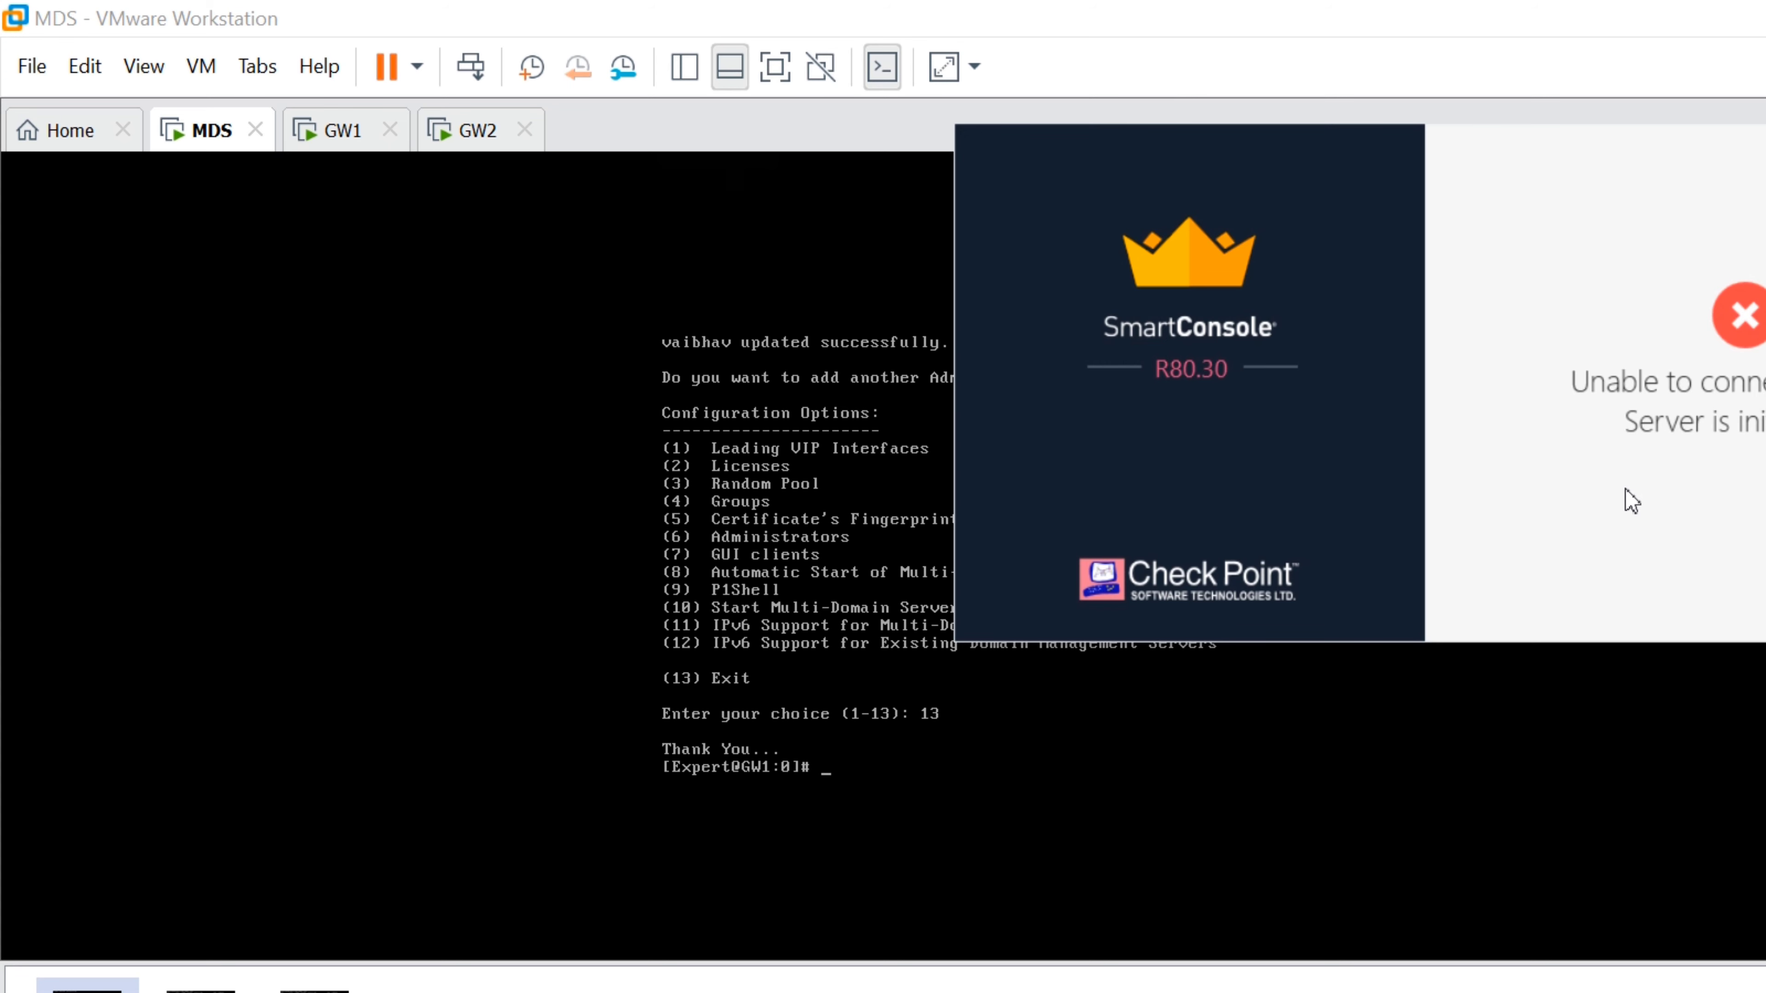
{"action": "key", "text": "Return"}
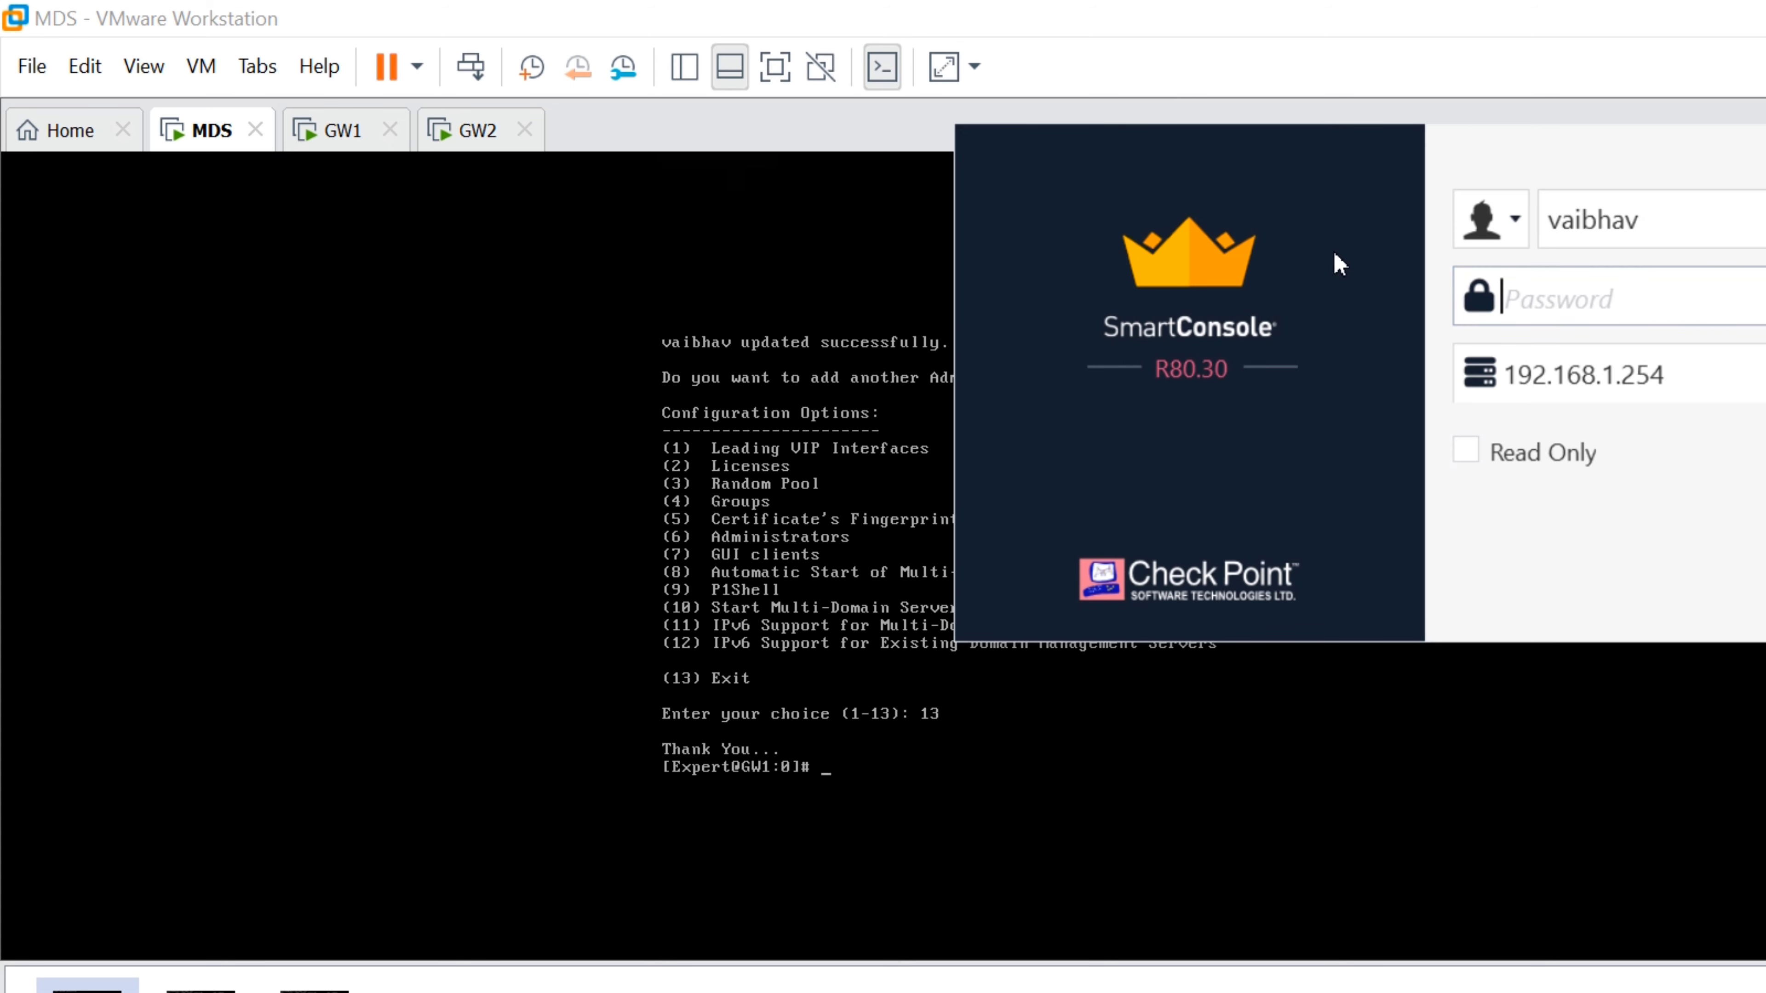
{"action": "type", "text": "********"}
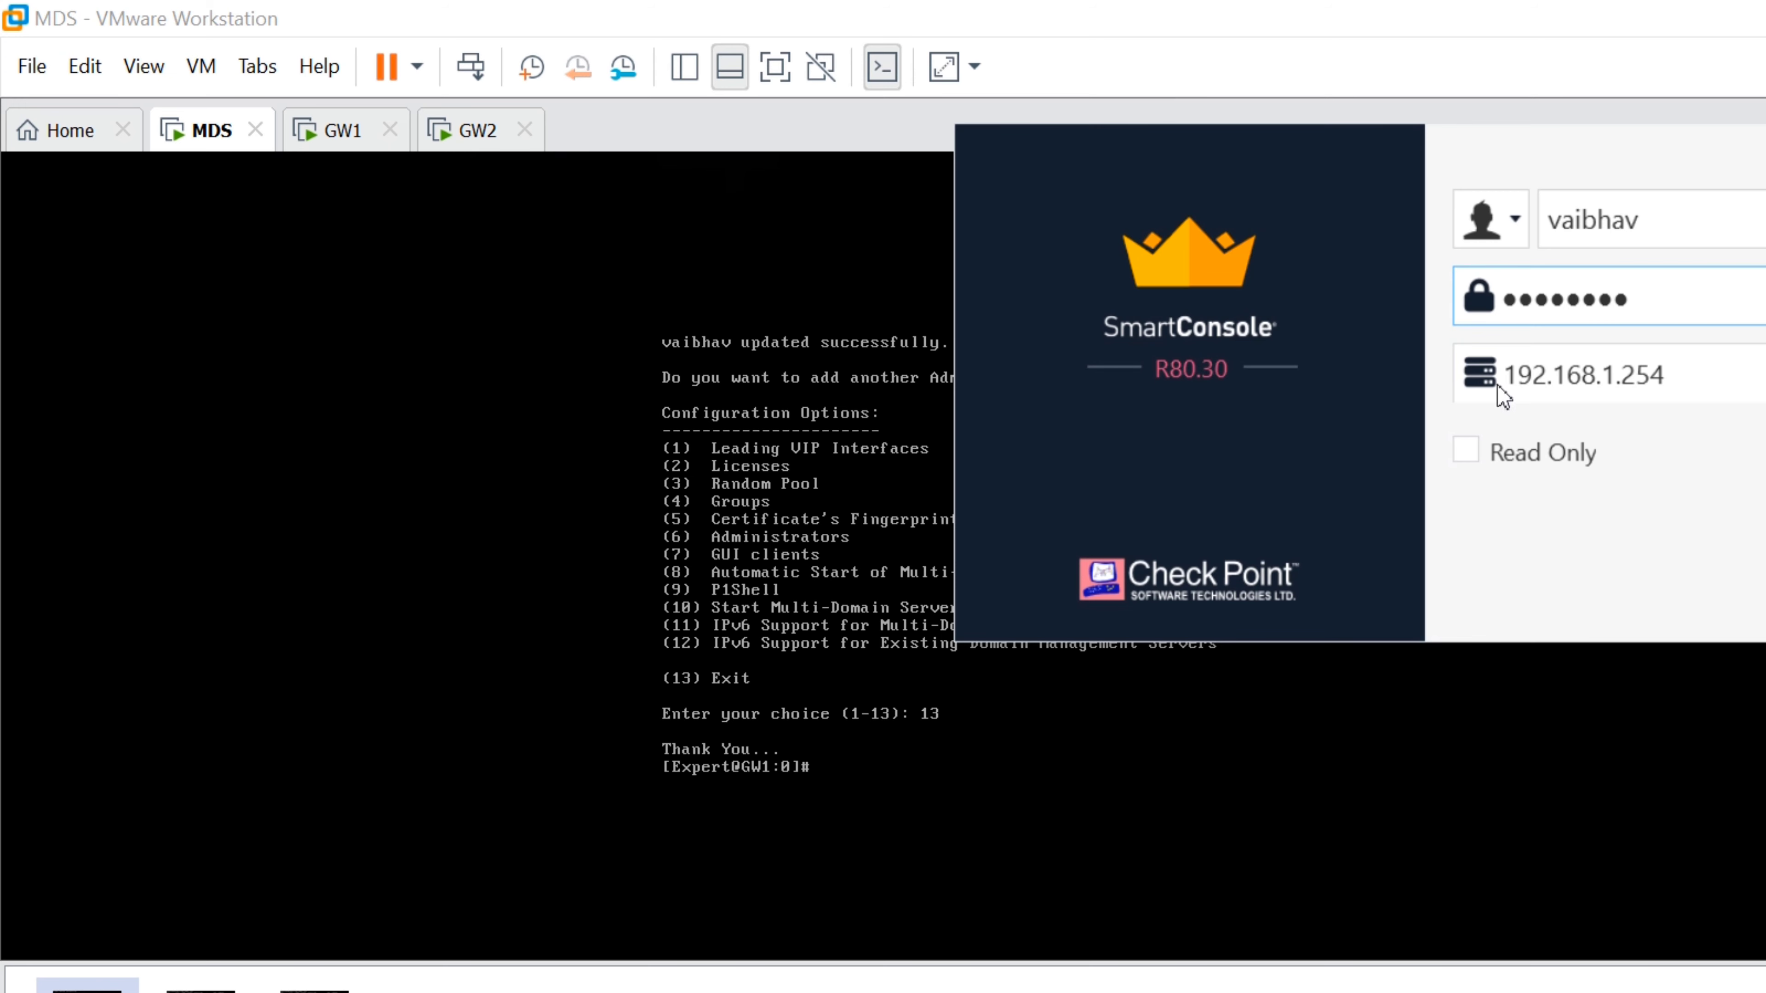
{"action": "left_click", "coordinate": [1610, 493]}
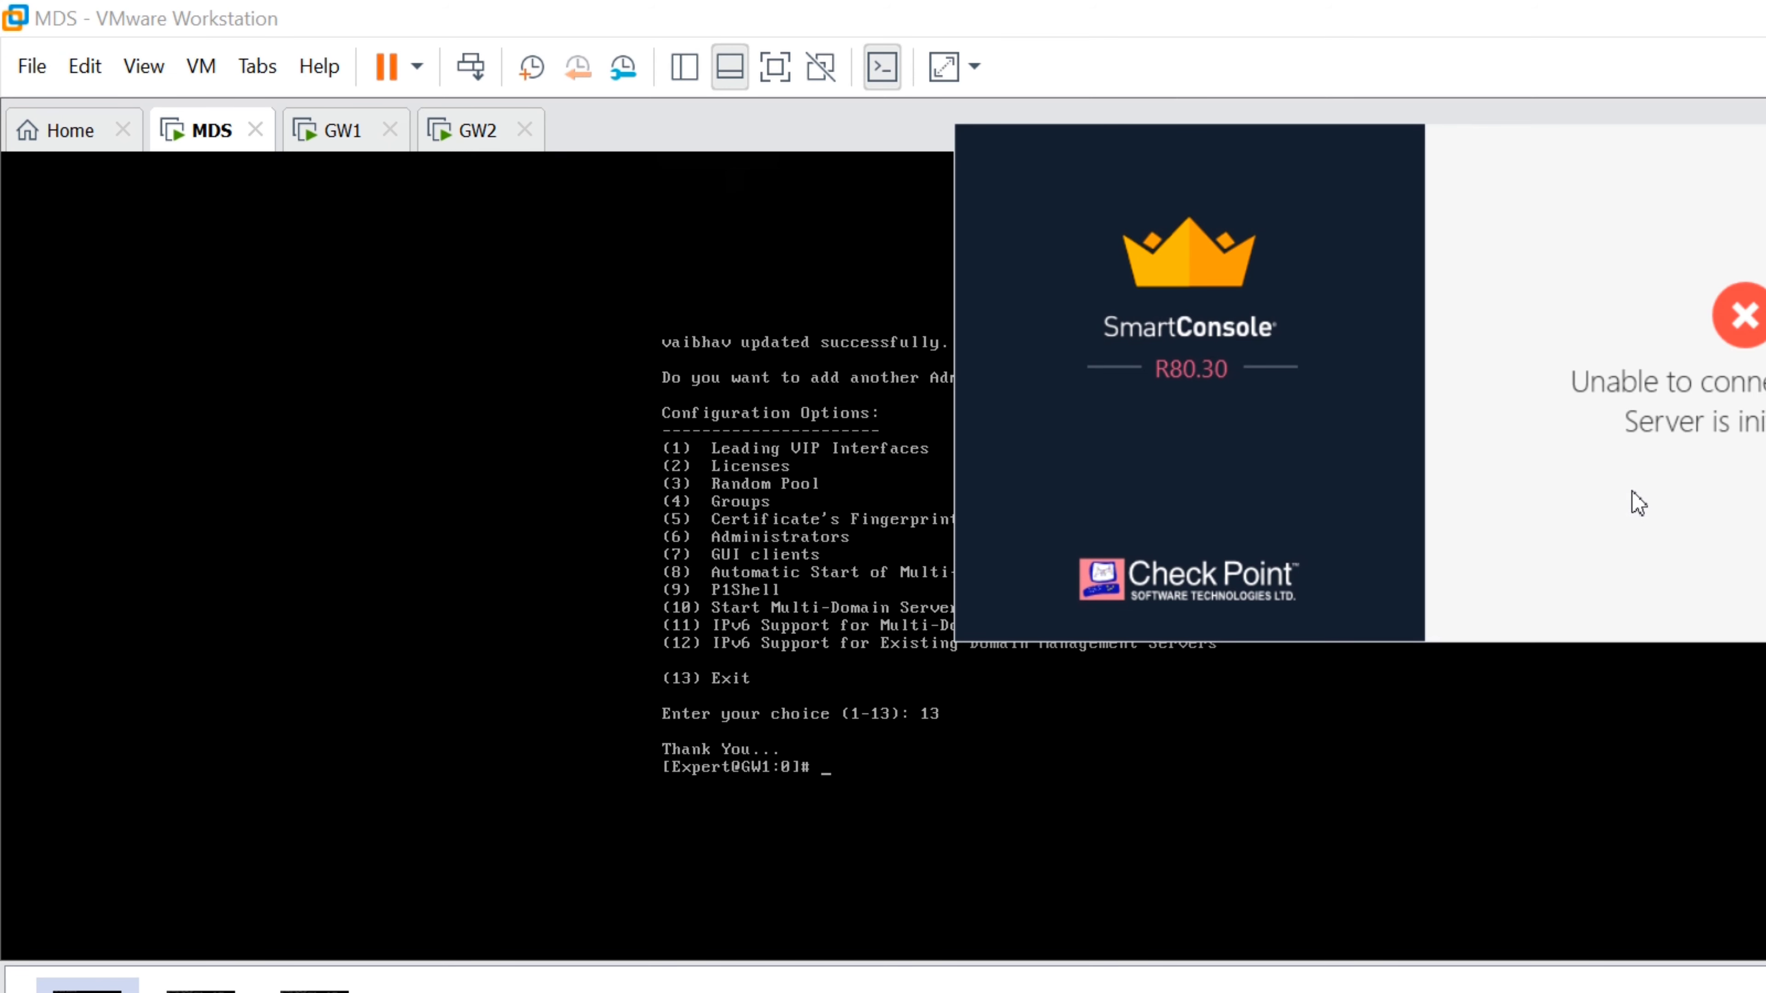
{"action": "key", "text": "Return"}
Run mdsstat on the MDS shell, showing FWM still initializing while FWD, CPD and CPCA are up
{"action": "left_click", "coordinate": [839, 668]}
{"action": "type", "text": "mdsst"}
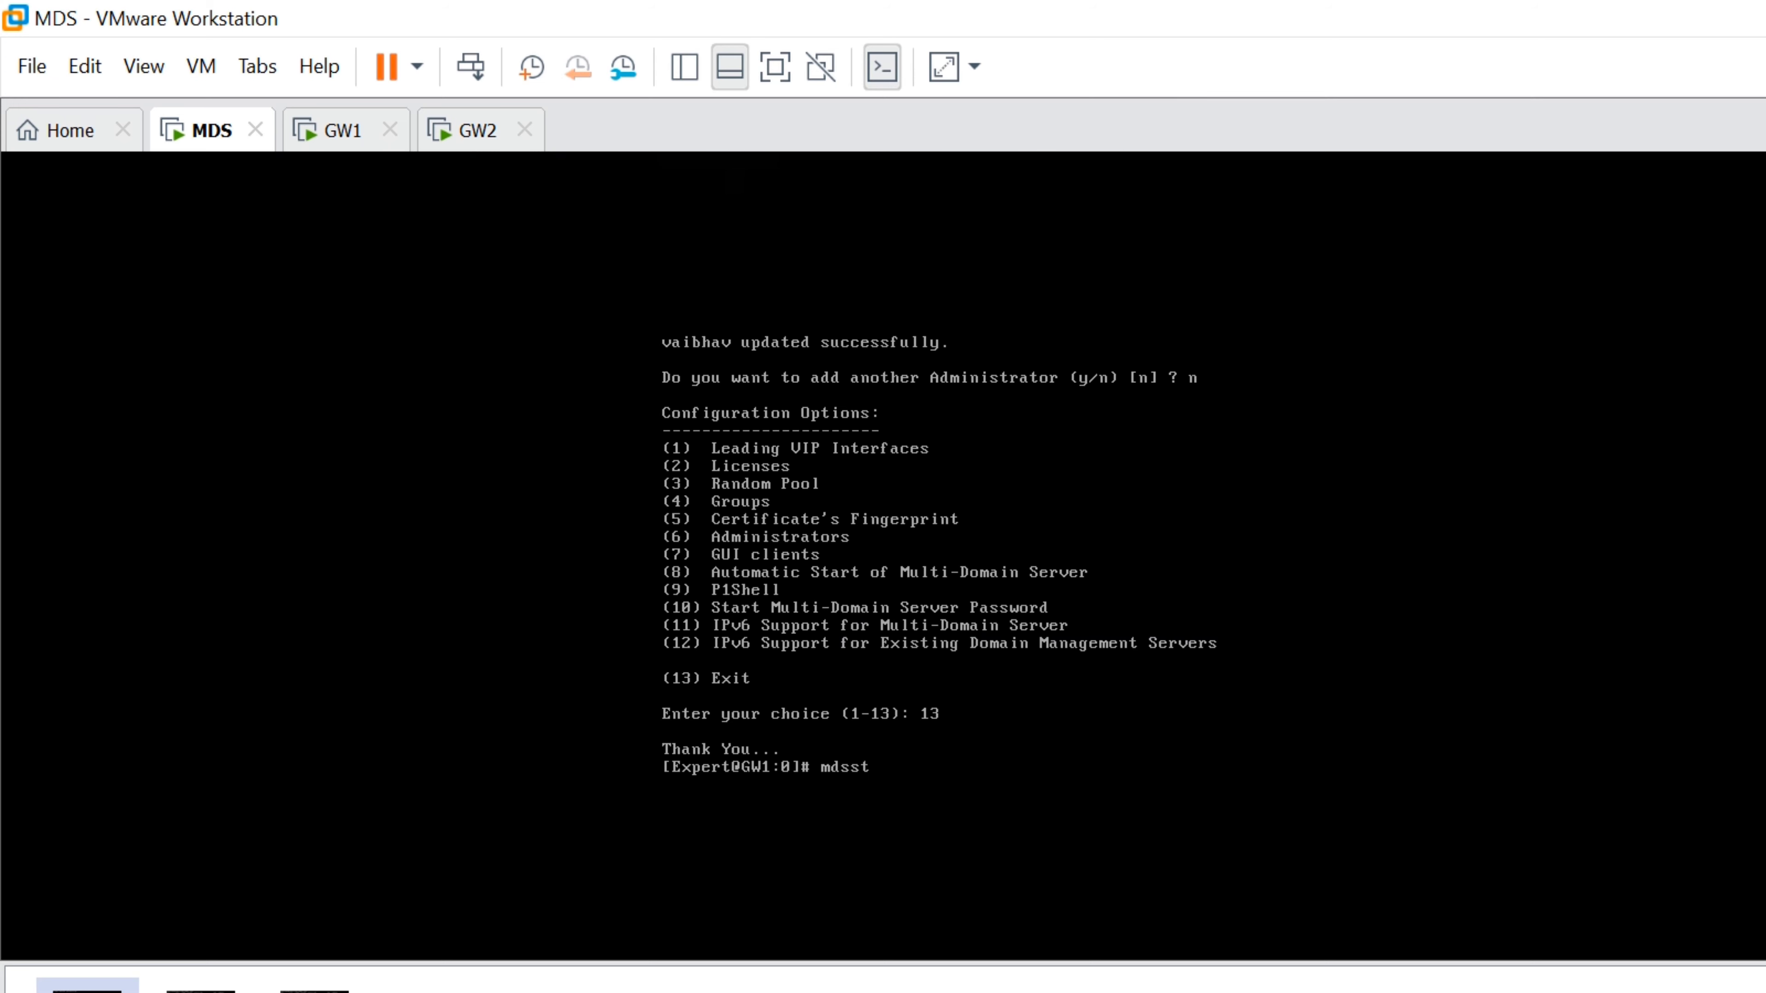
{"action": "type", "text": "at"}
{"action": "key", "text": "Return"}
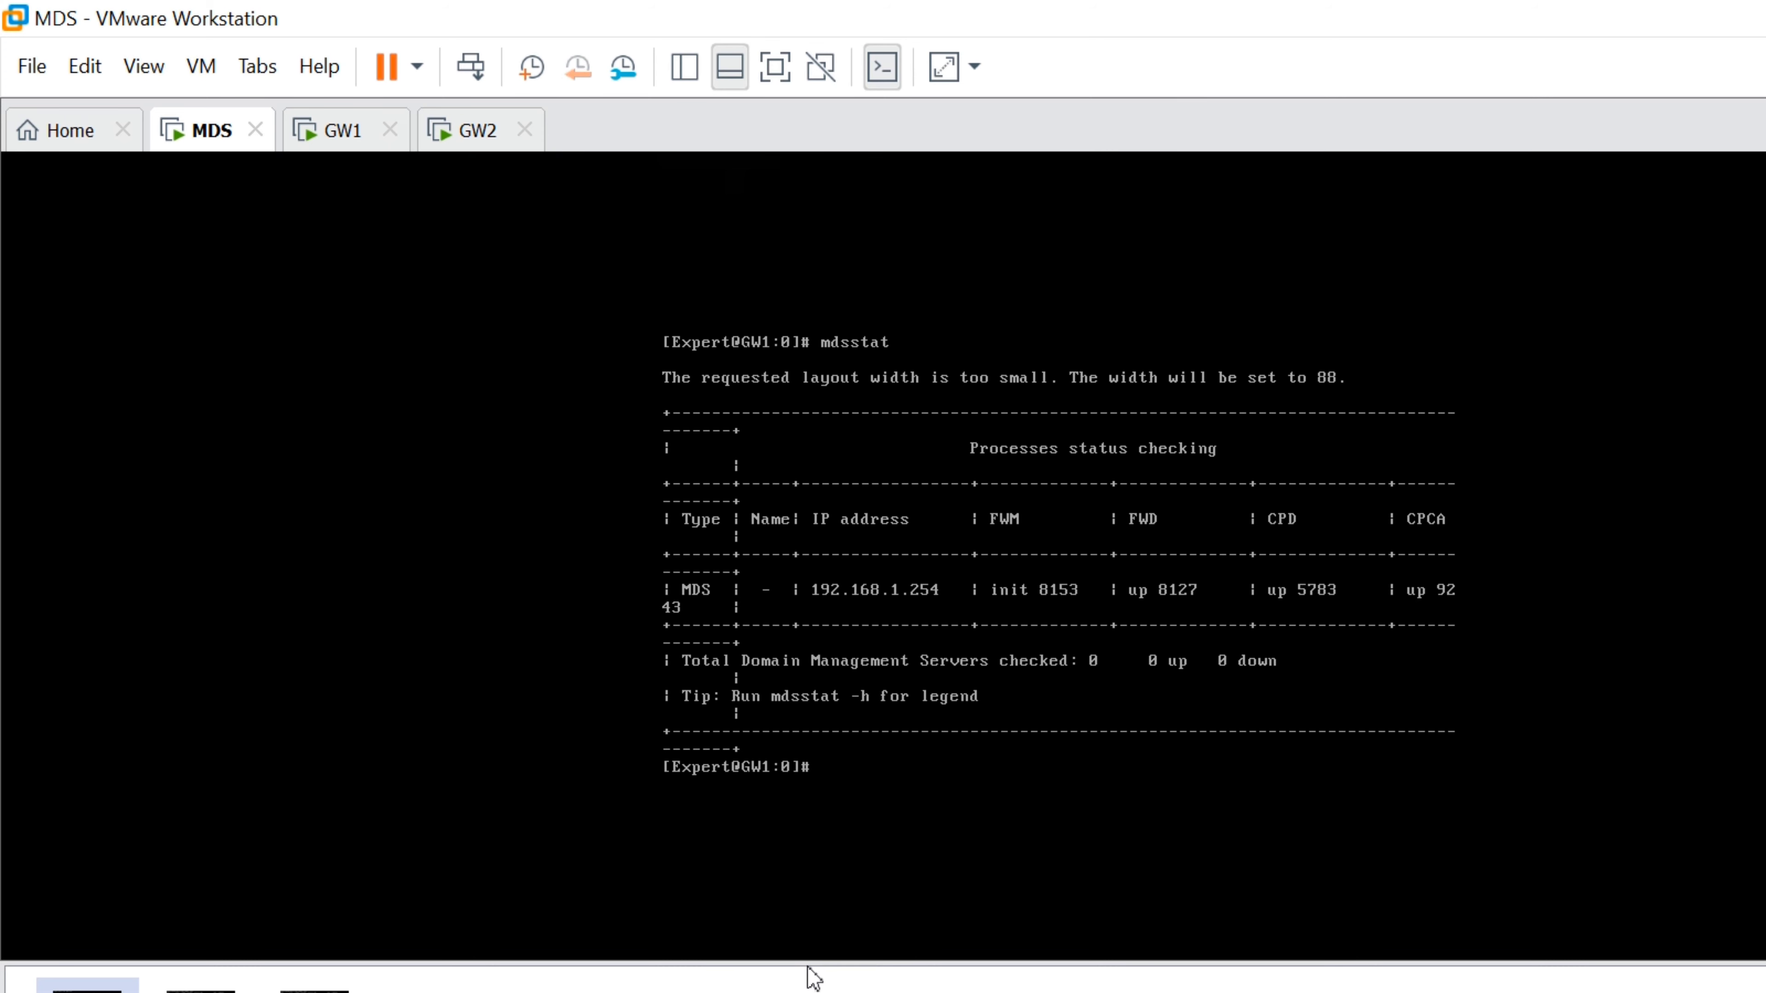
{"action": "left_click", "coordinate": [810, 977]}
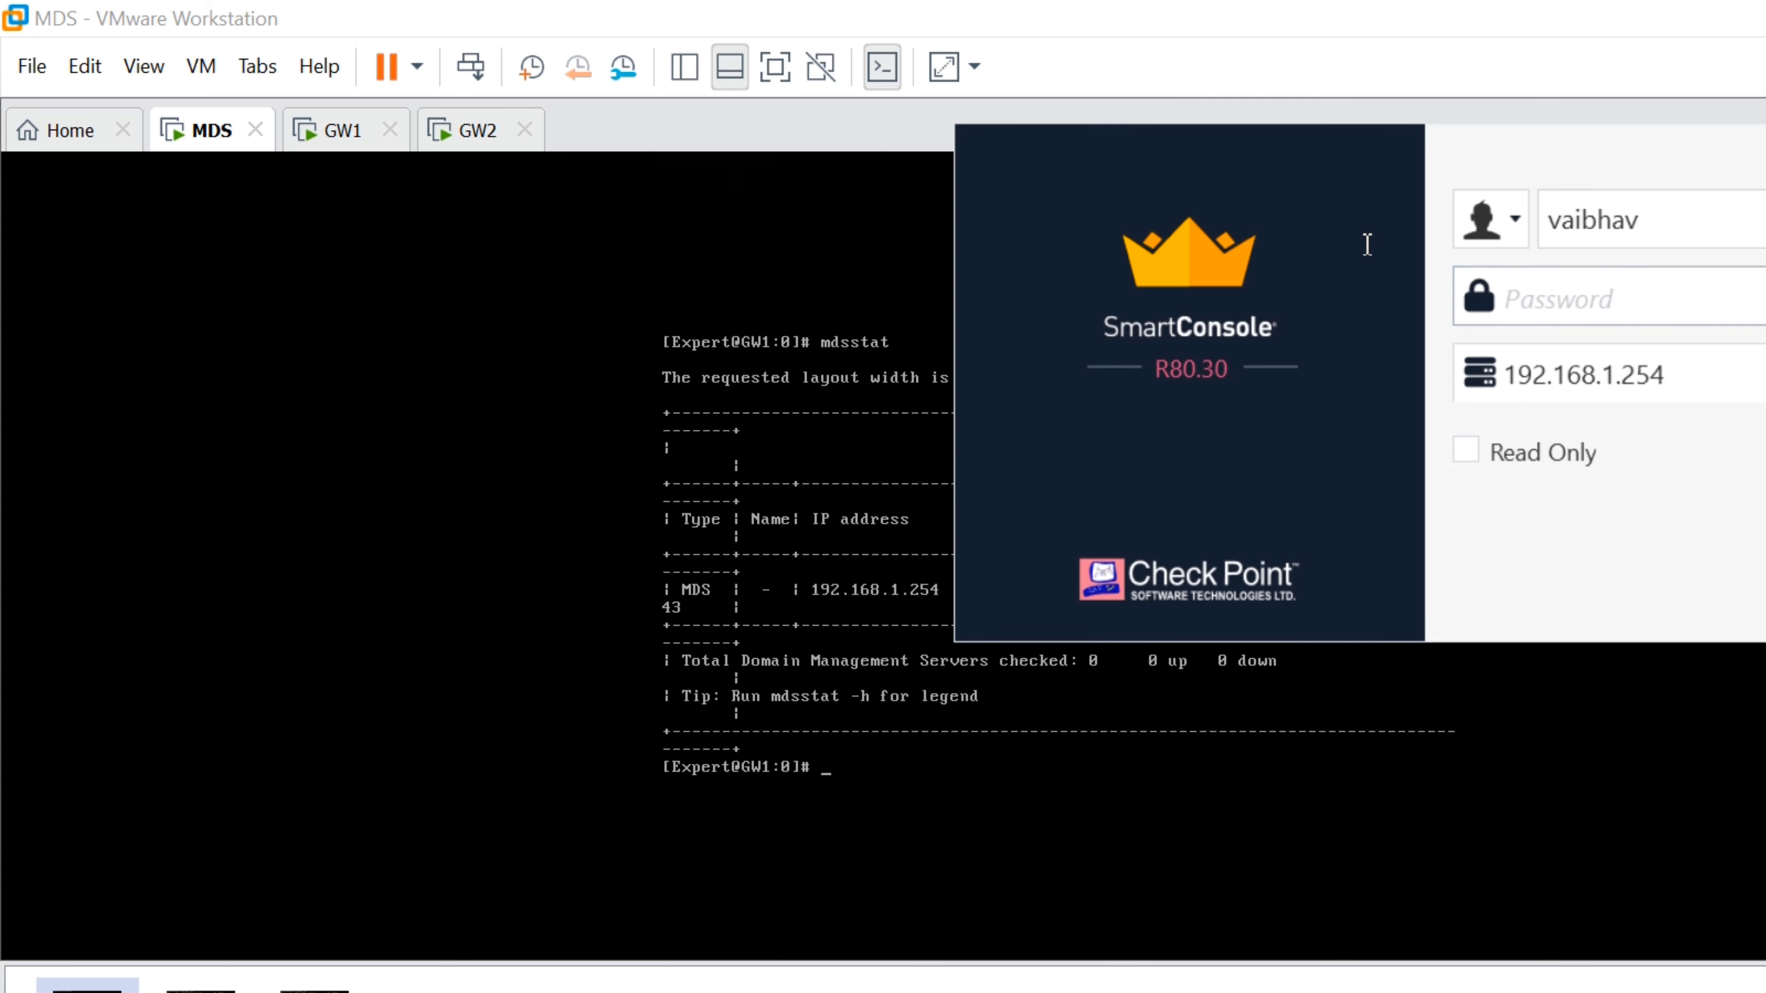
Submit the administrator's password twice on the 192.168.1.254 login, moving the window over the terminal
{"action": "type", "text": "********"}
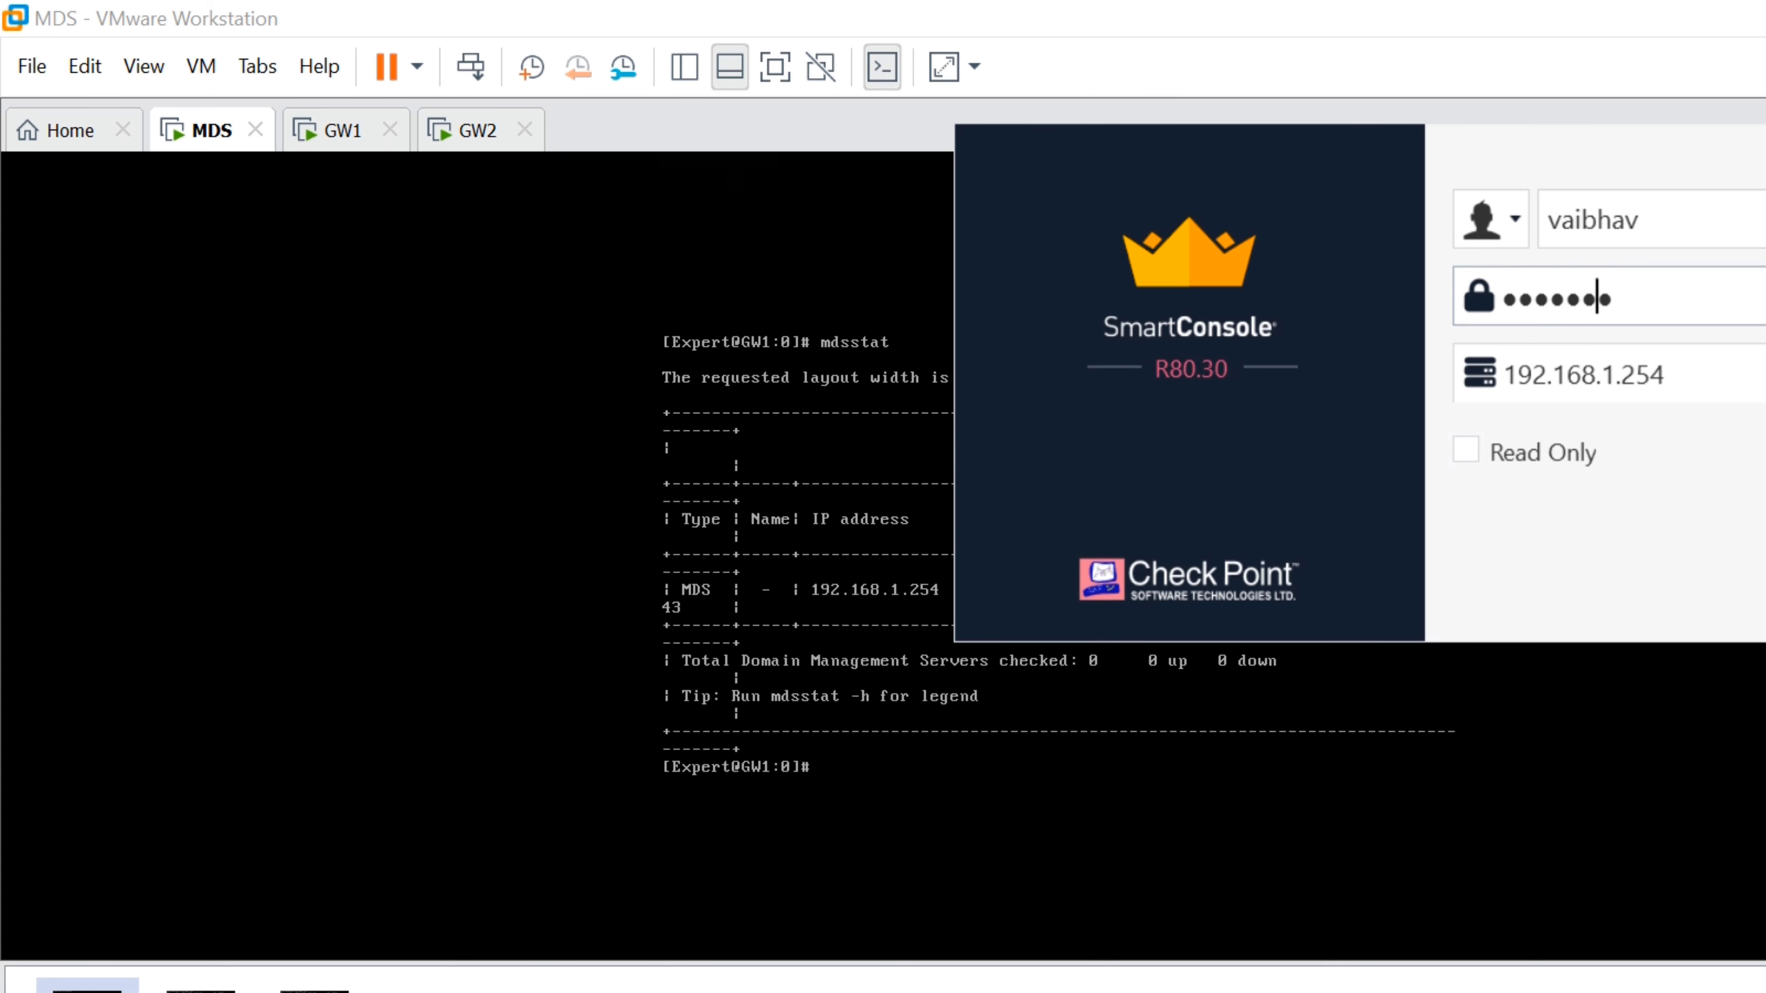
{"action": "key", "text": "Return"}
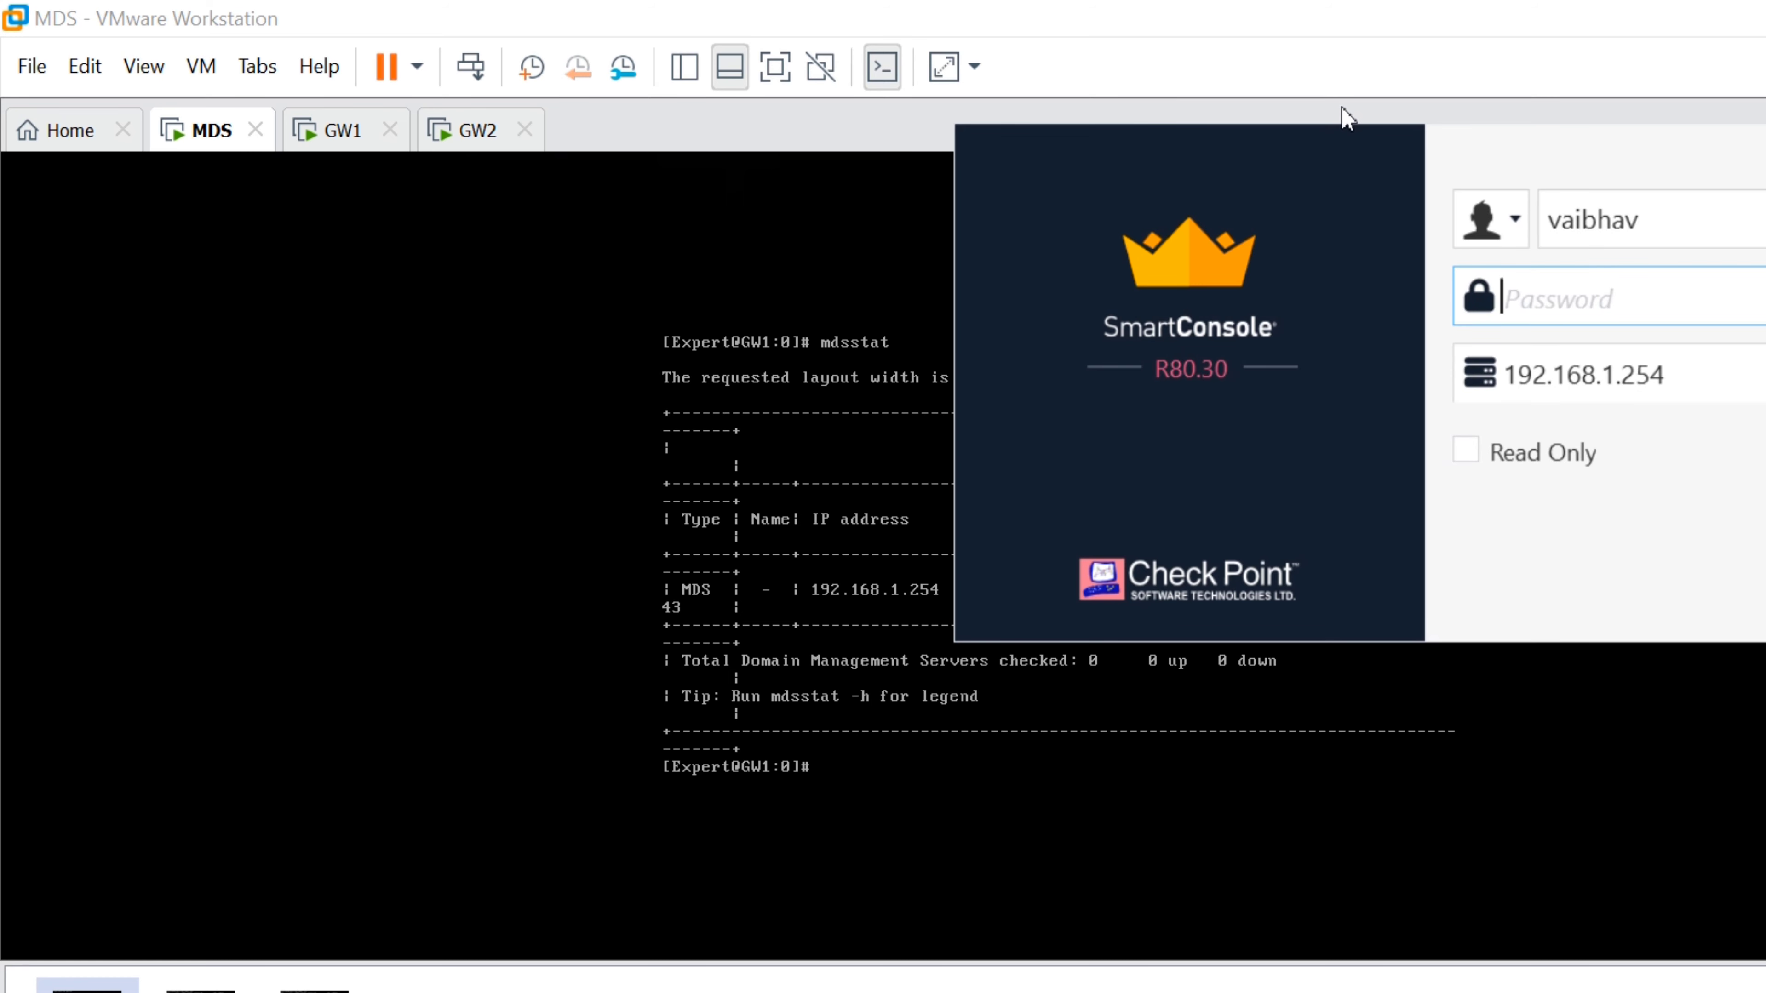
{"action": "left_click_drag", "start_coordinate": [1341, 120], "coordinate": [1123, 138]}
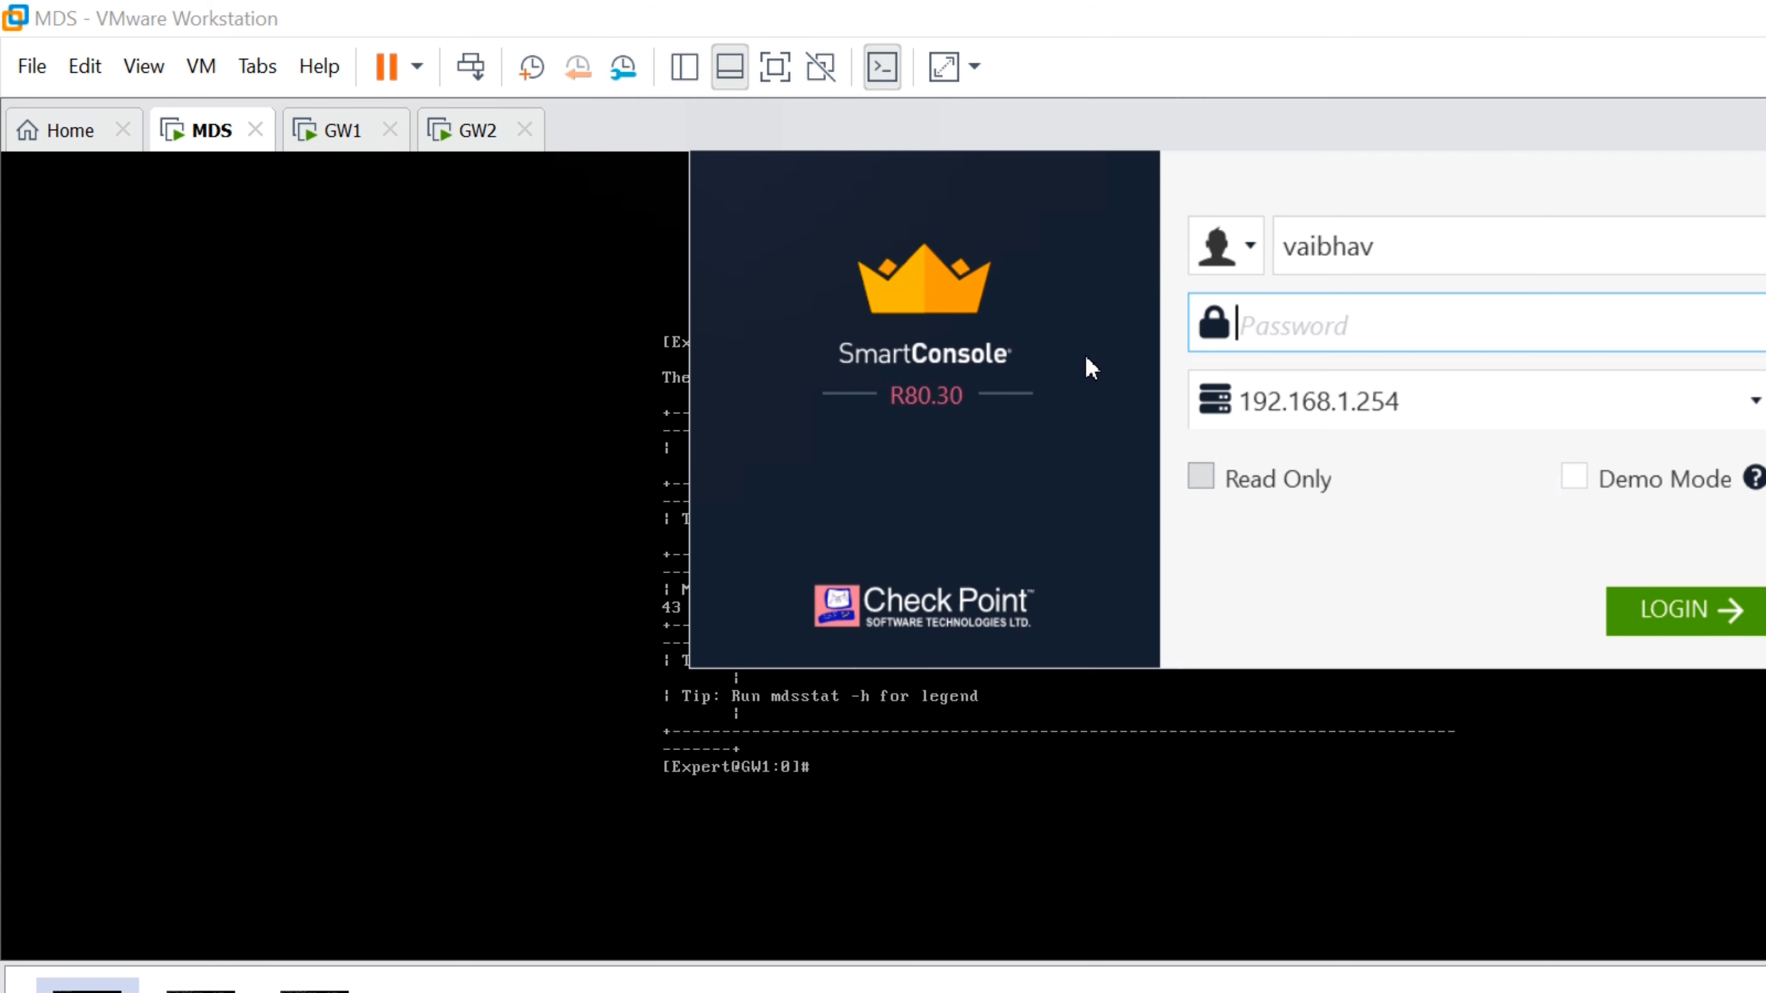
{"action": "type", "text": "••••••••"}
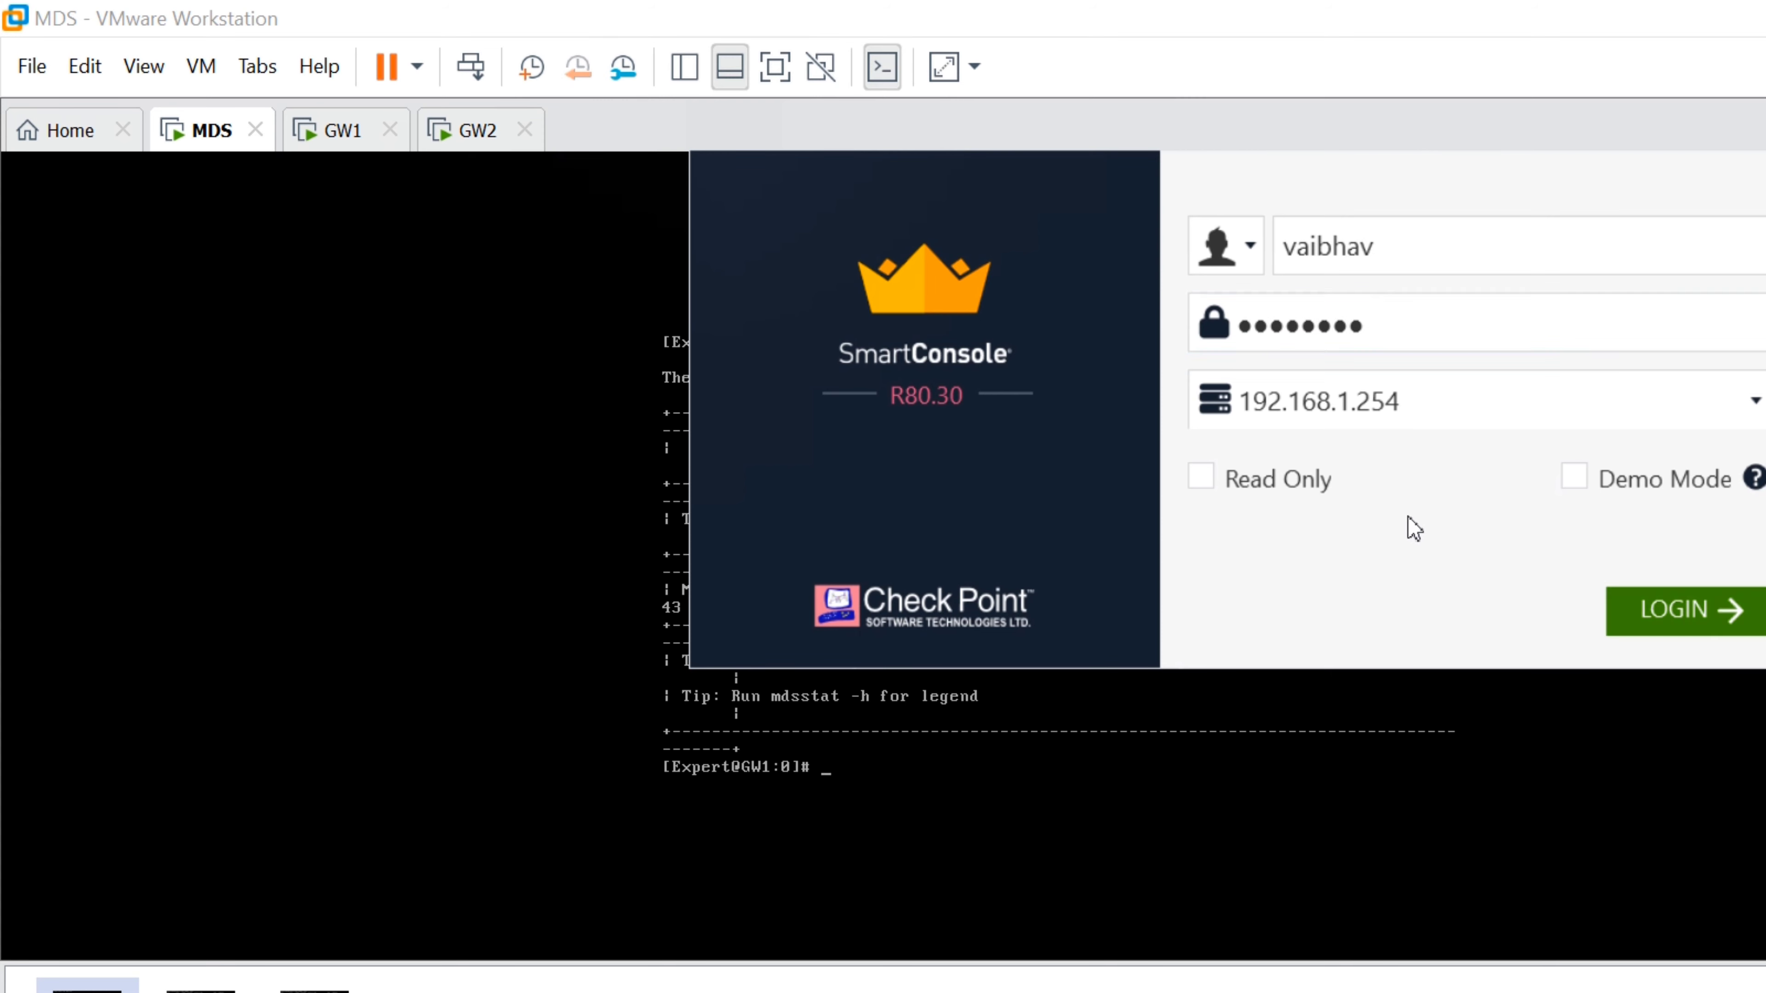
{"action": "key", "text": "Return"}
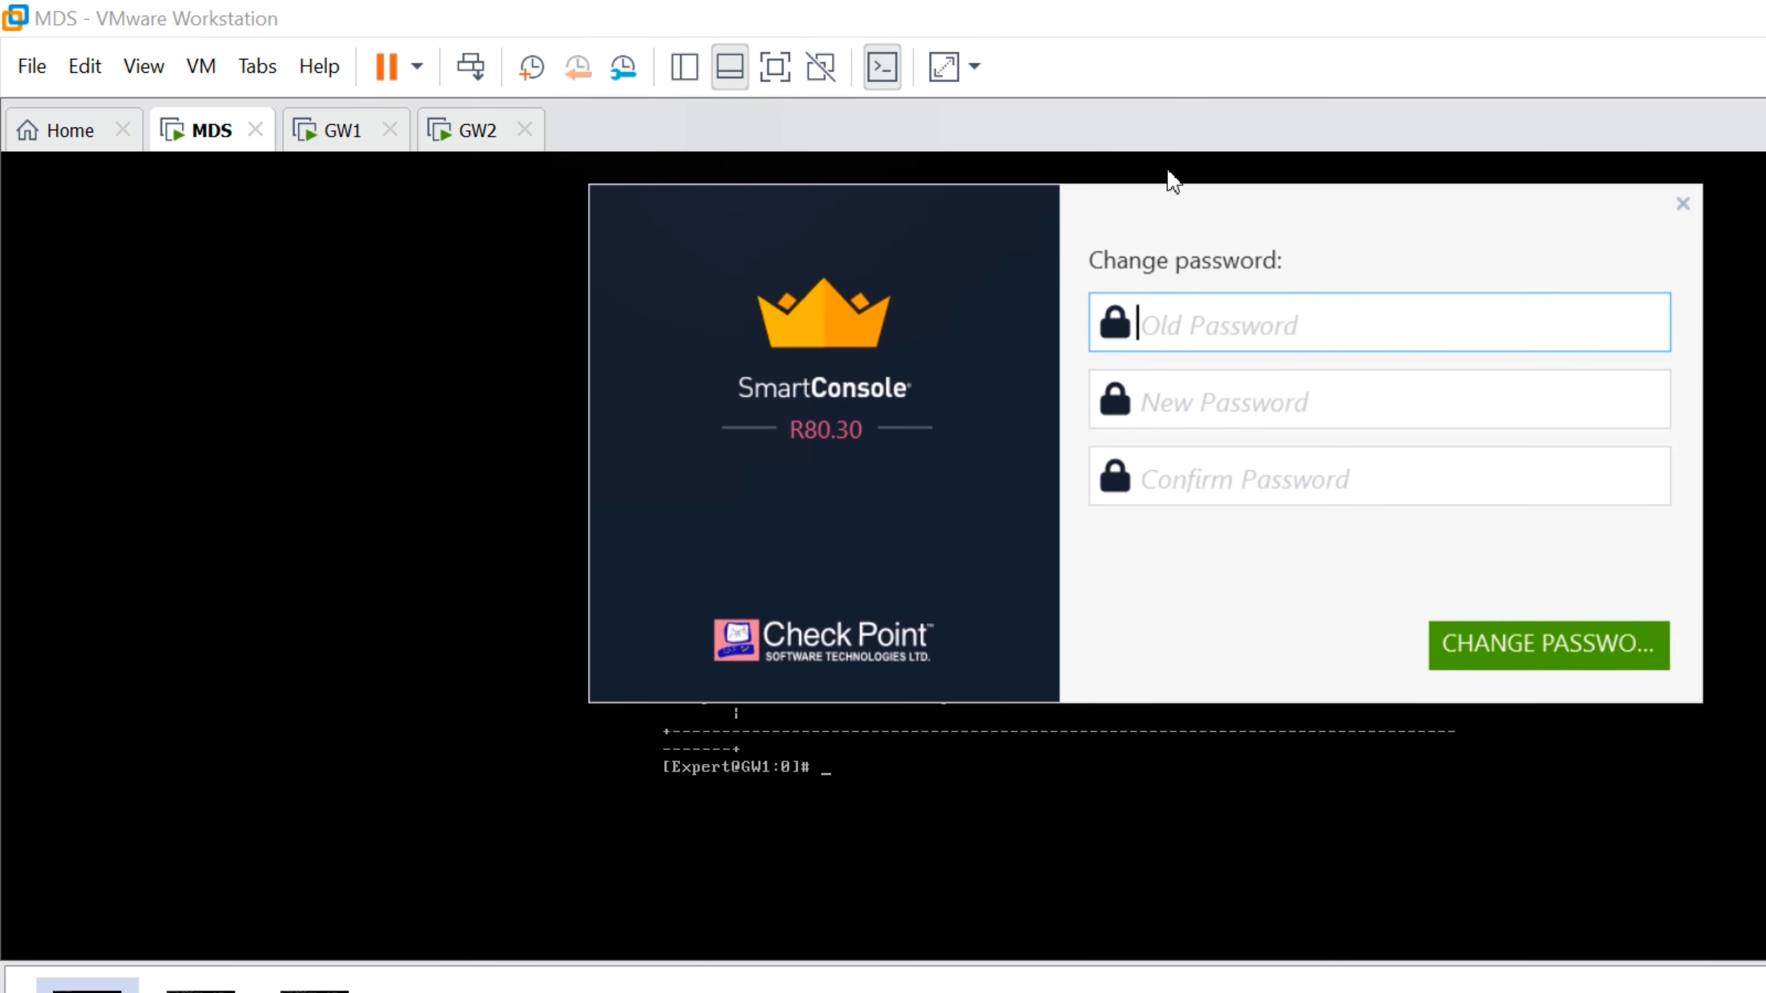
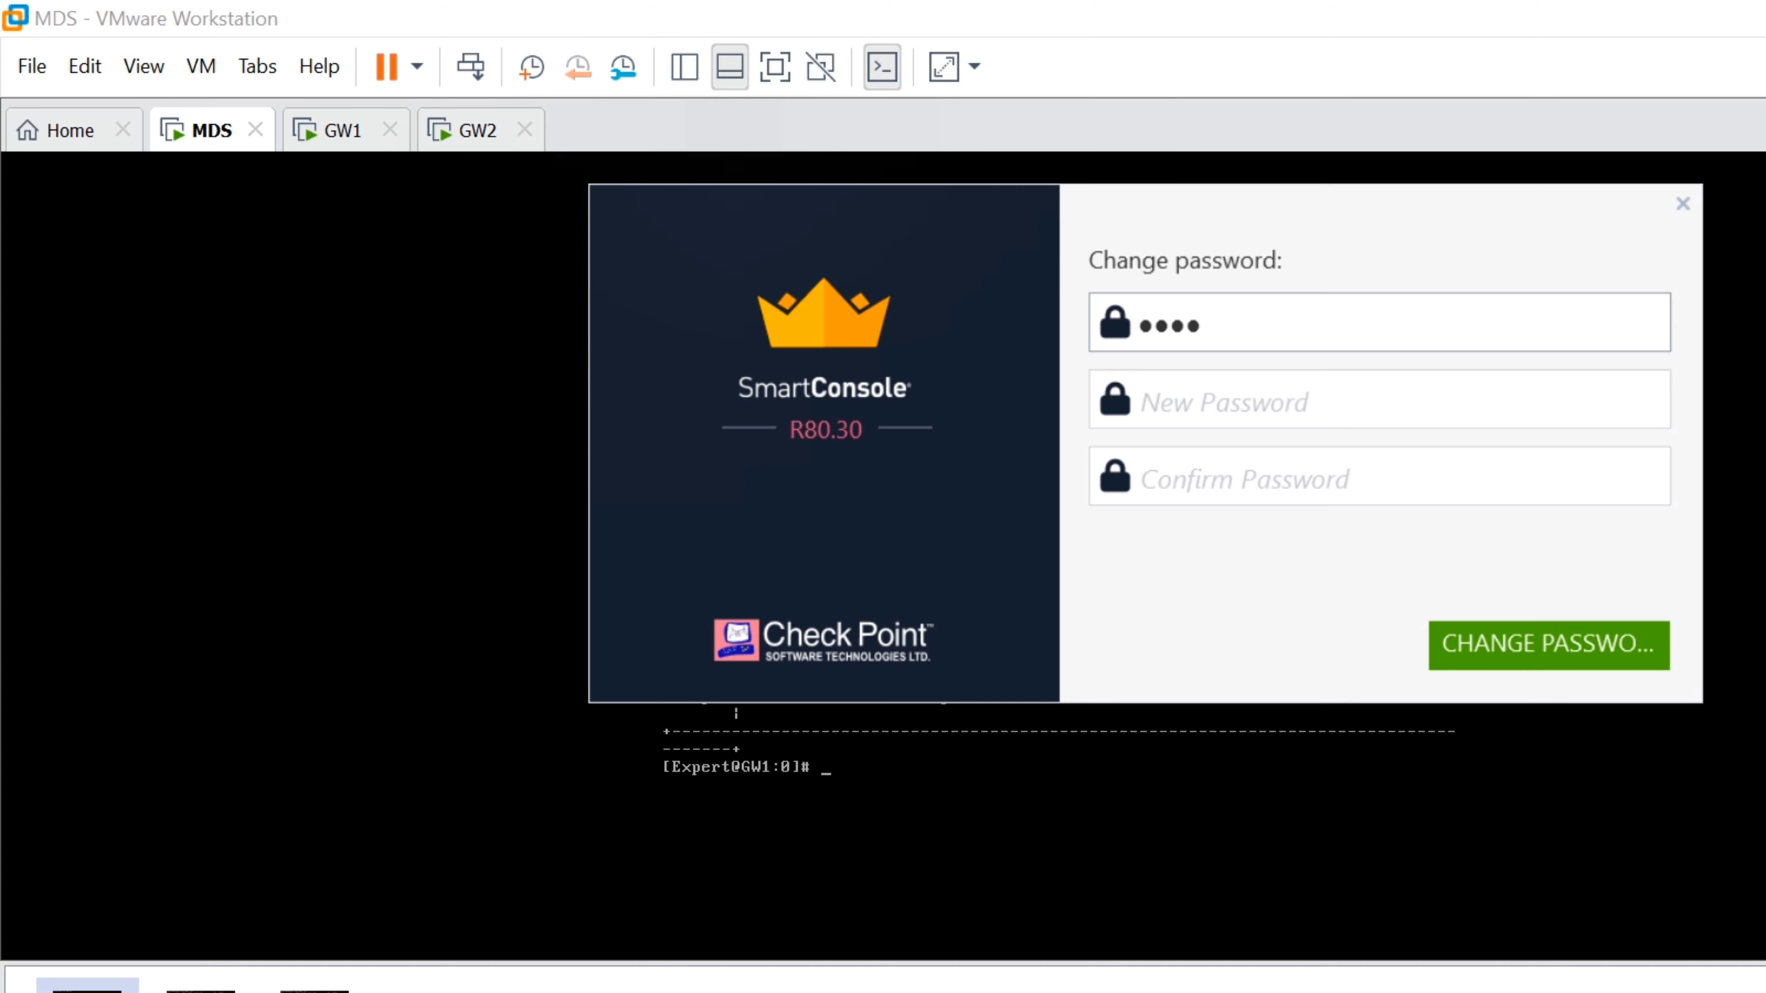
Change the administrator password by entering the old password and the new one twice
{"action": "type", "text": "••"}
{"action": "key", "text": "Tab"}
{"action": "type", "text": "••••"}
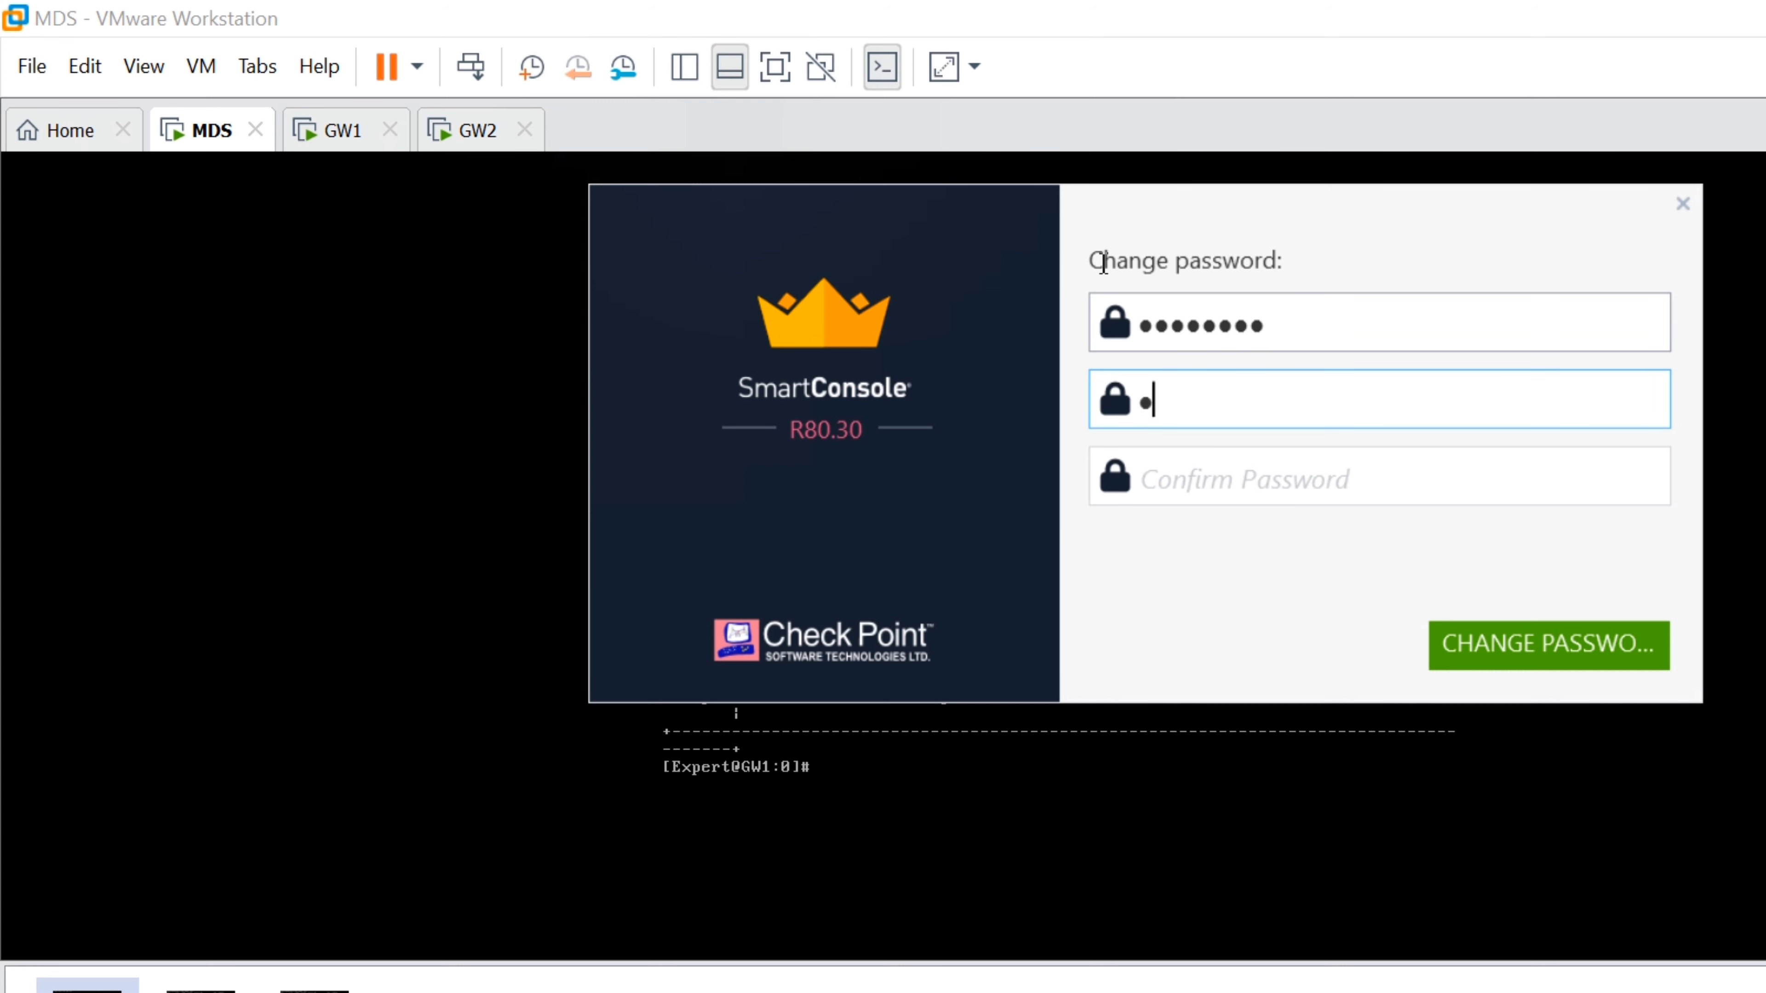
{"action": "type", "text": "•••••••"}
{"action": "key", "text": "Tab"}
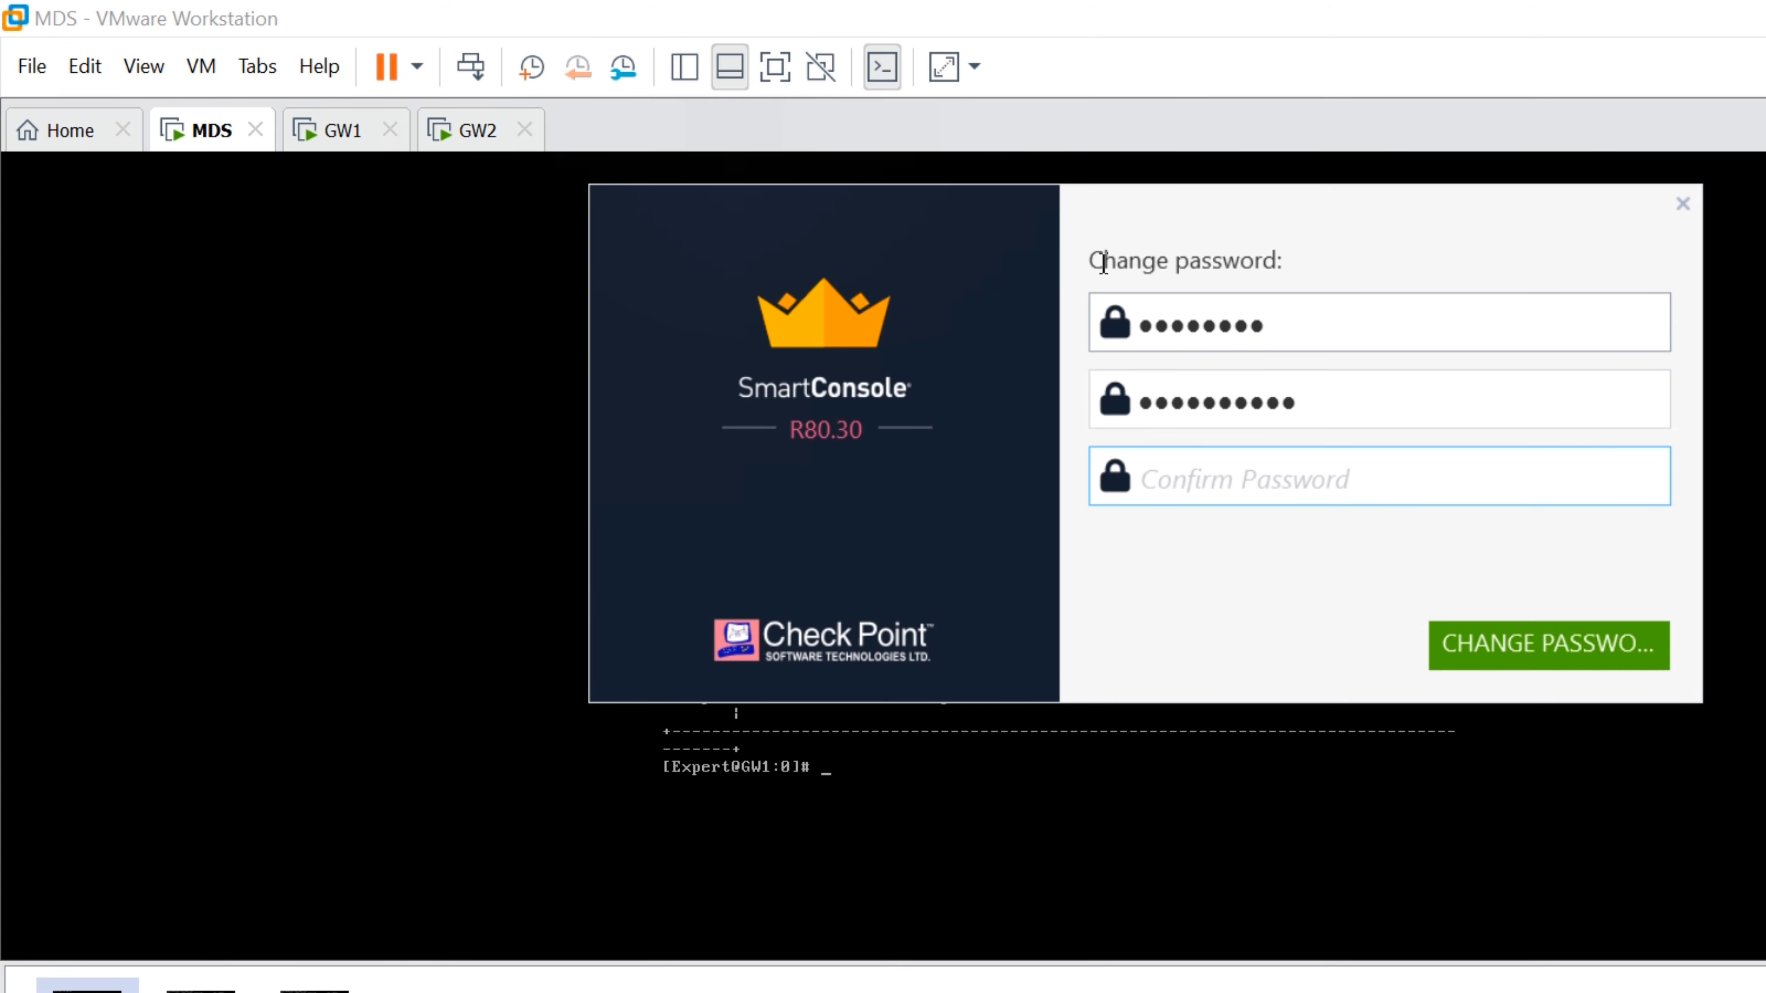
{"action": "type", "text": "•••••••••••"}
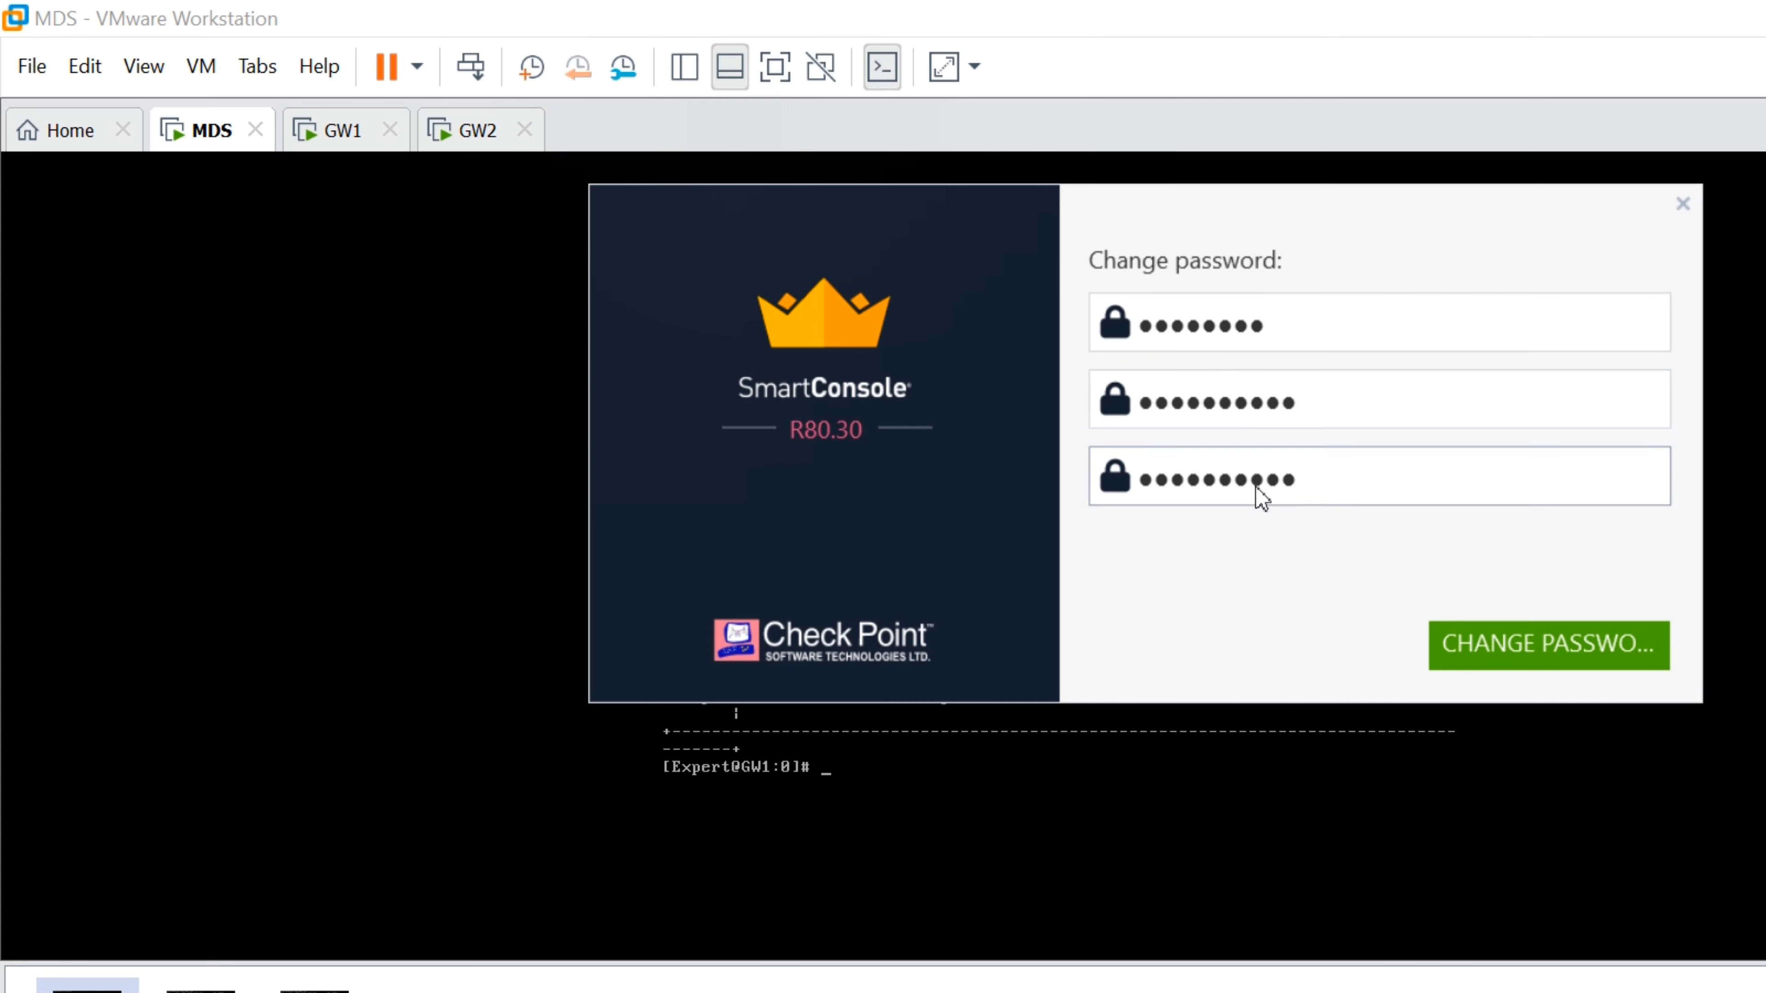
{"action": "key", "text": "Return"}
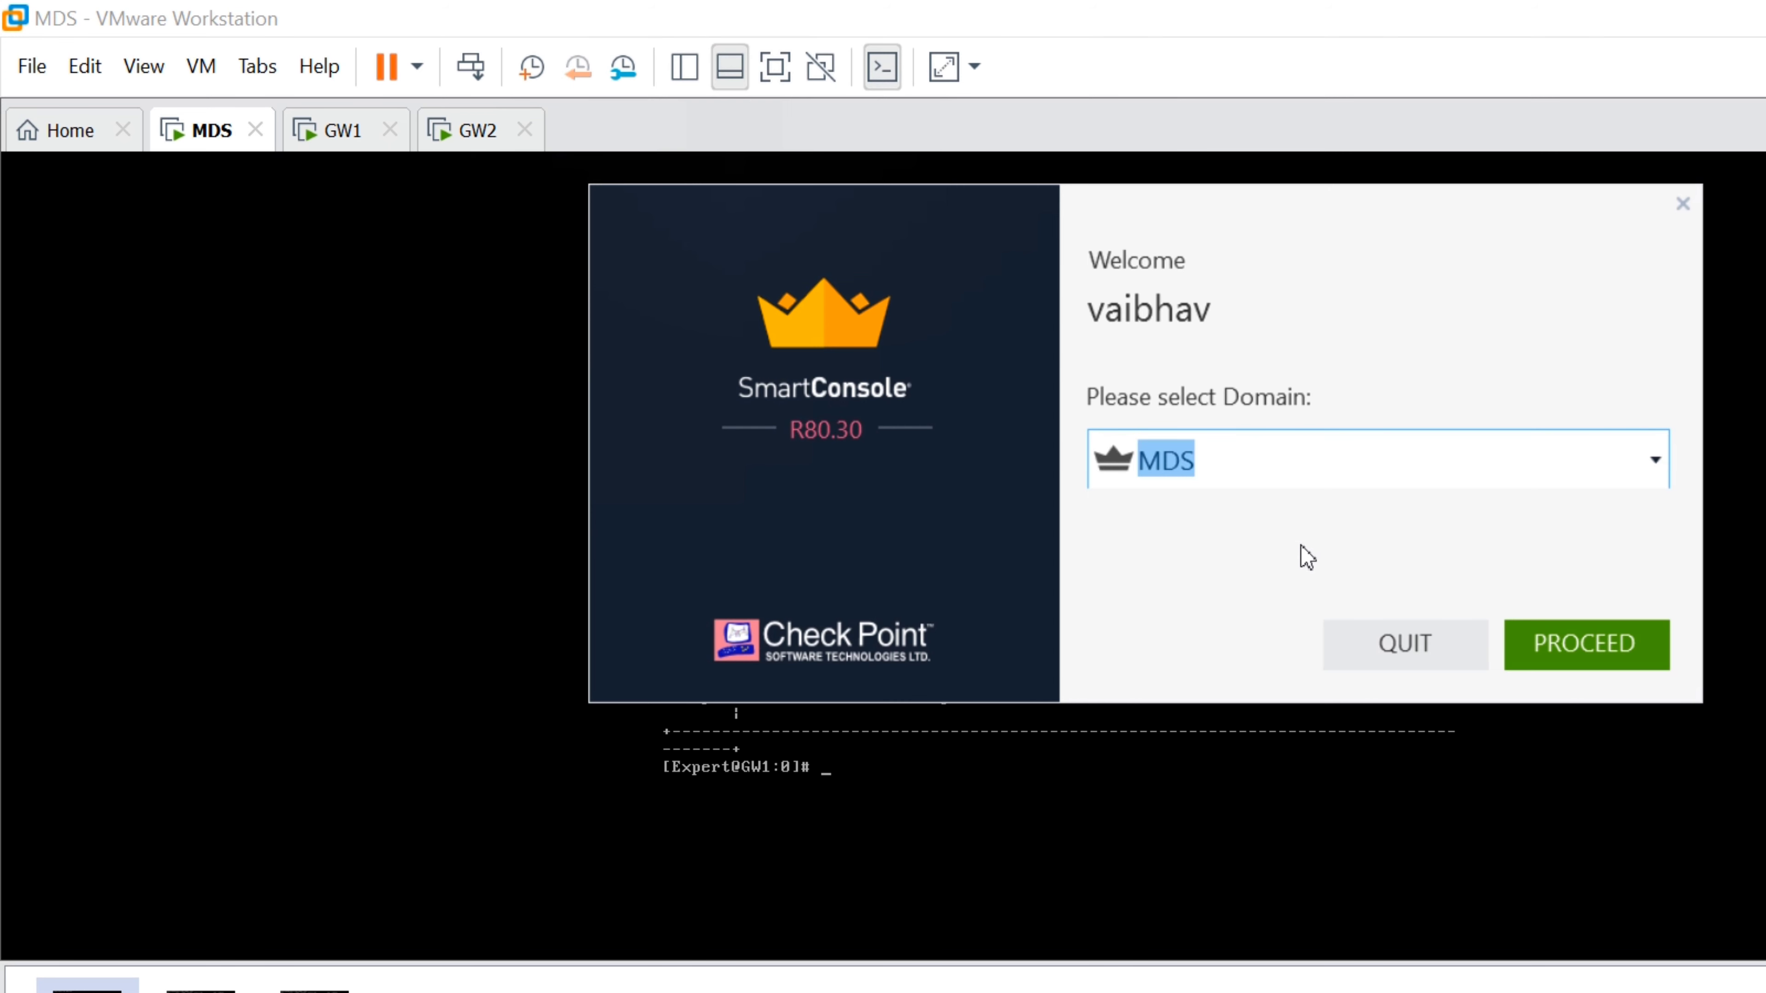
Try proceeding into the MDS and then Global domains, both refused for unauthorized client 192.168.1.210
{"action": "key", "text": "alt+Down"}
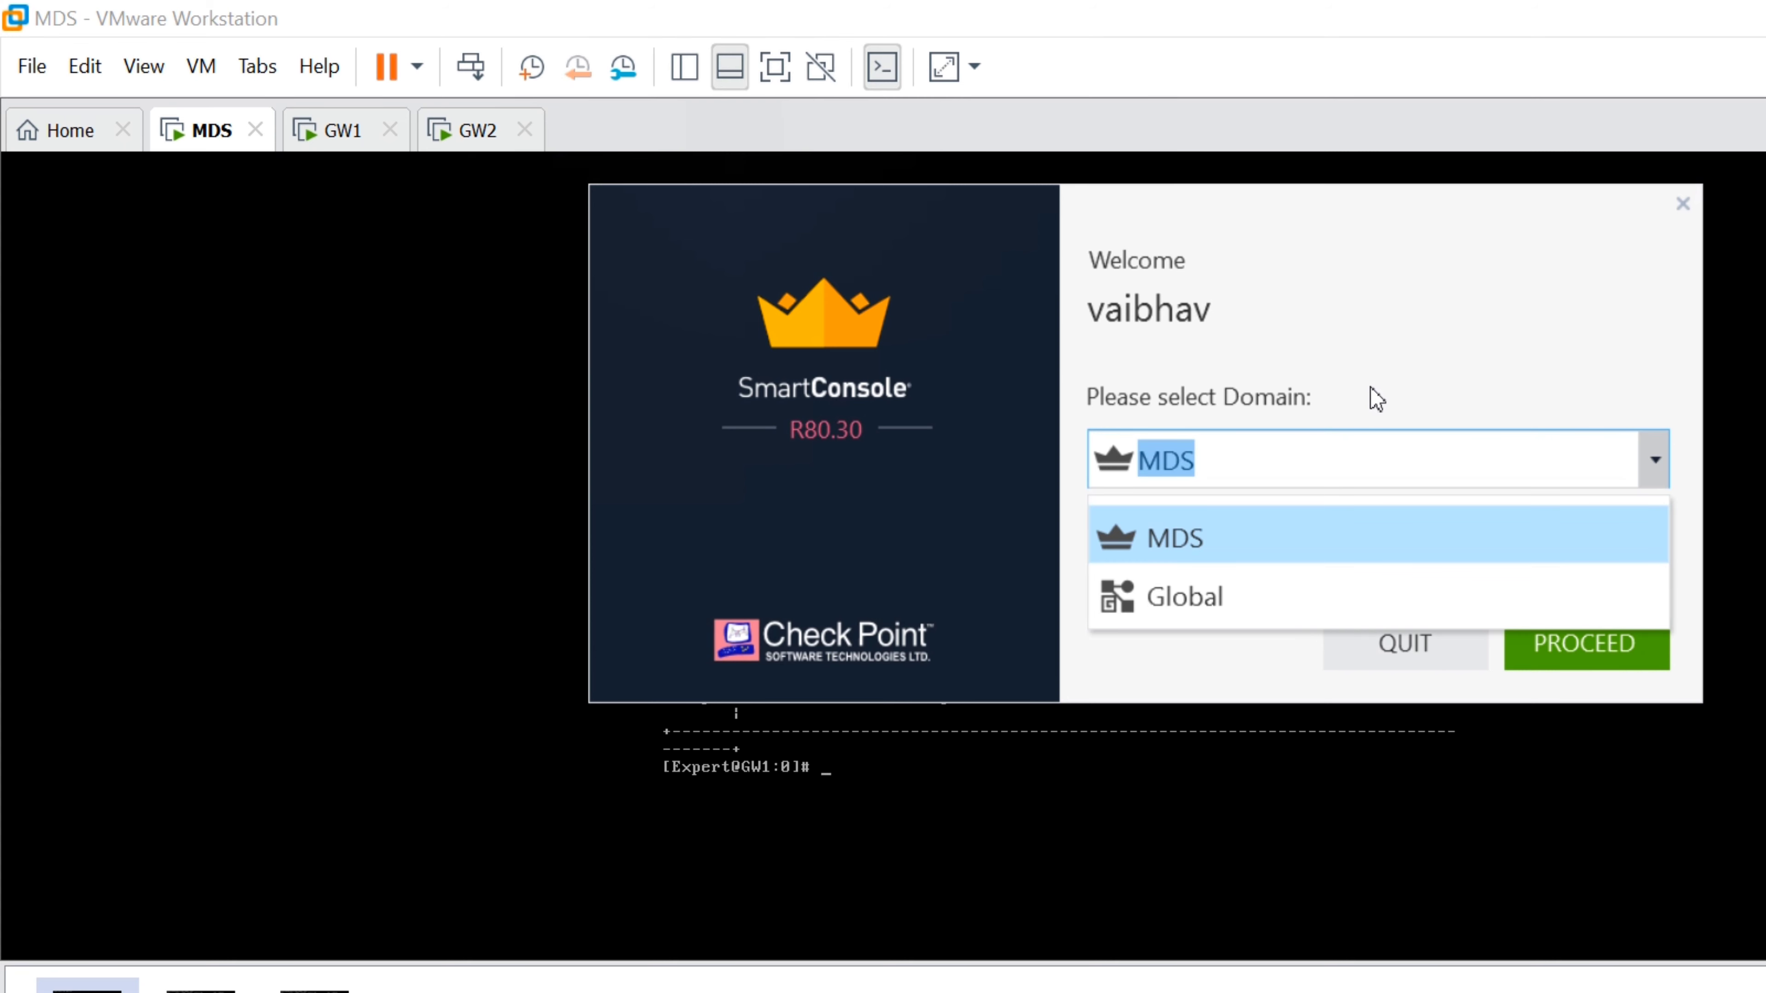
{"action": "key", "text": "Return"}
{"action": "key", "text": "Return"}
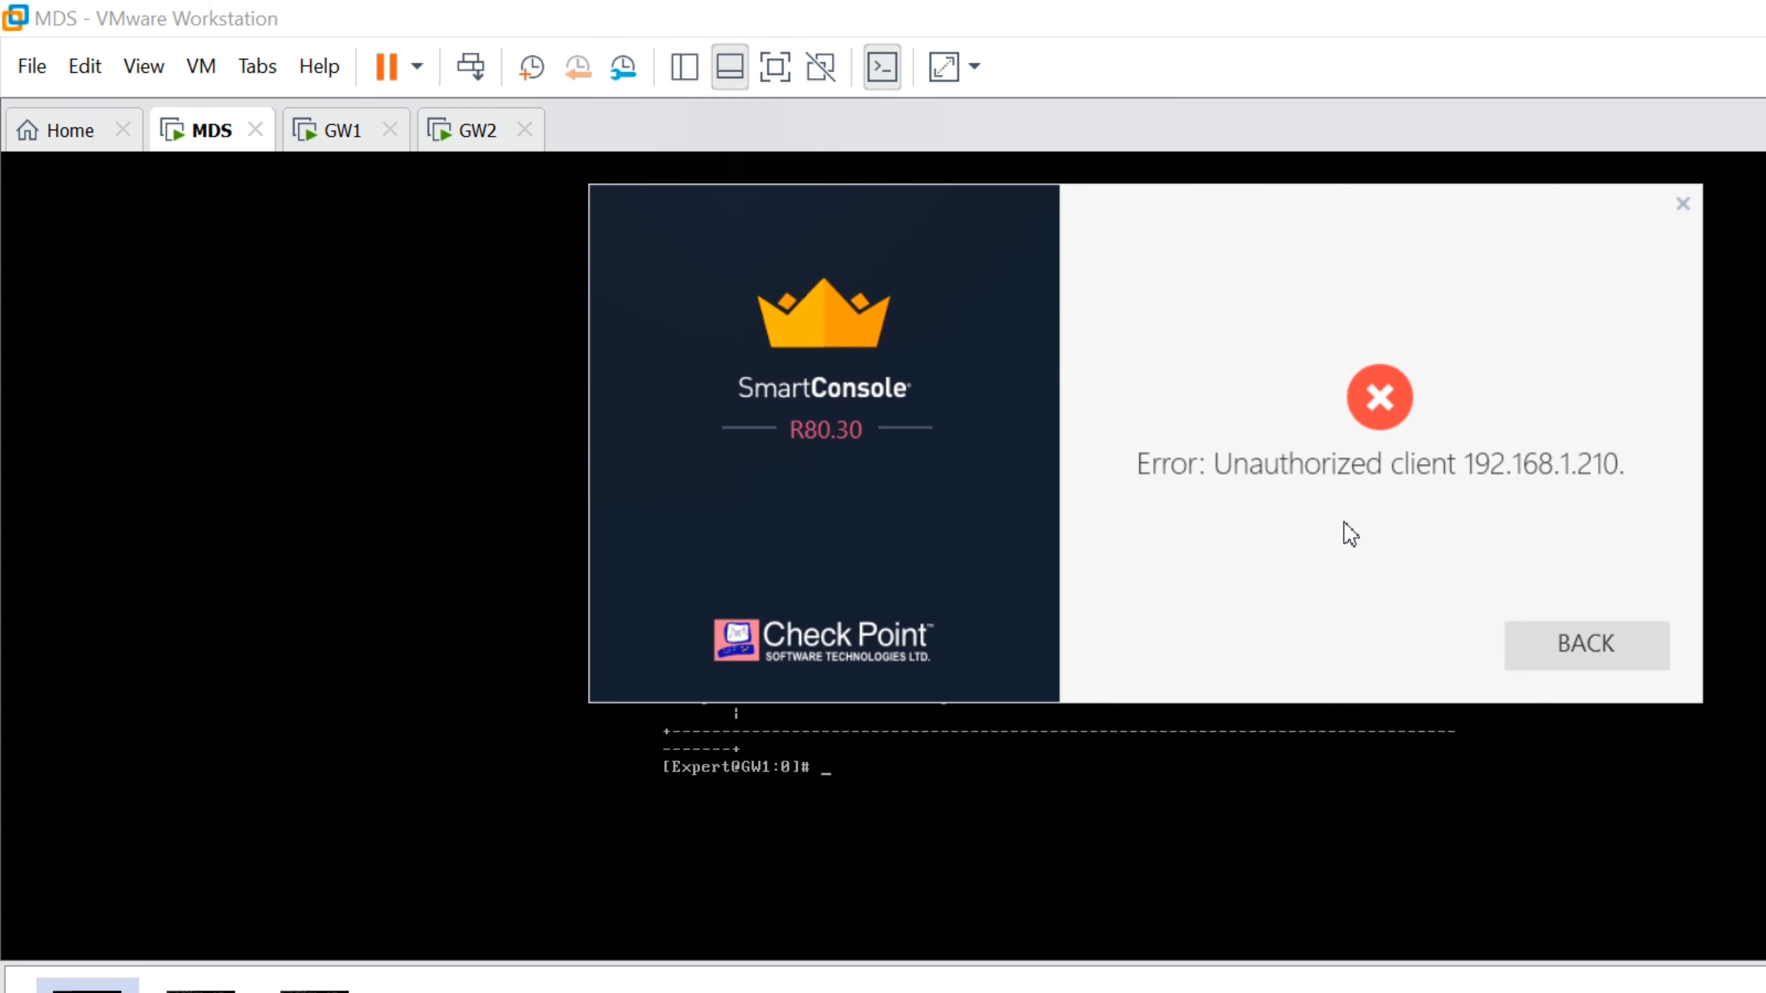
{"action": "key", "text": "Return"}
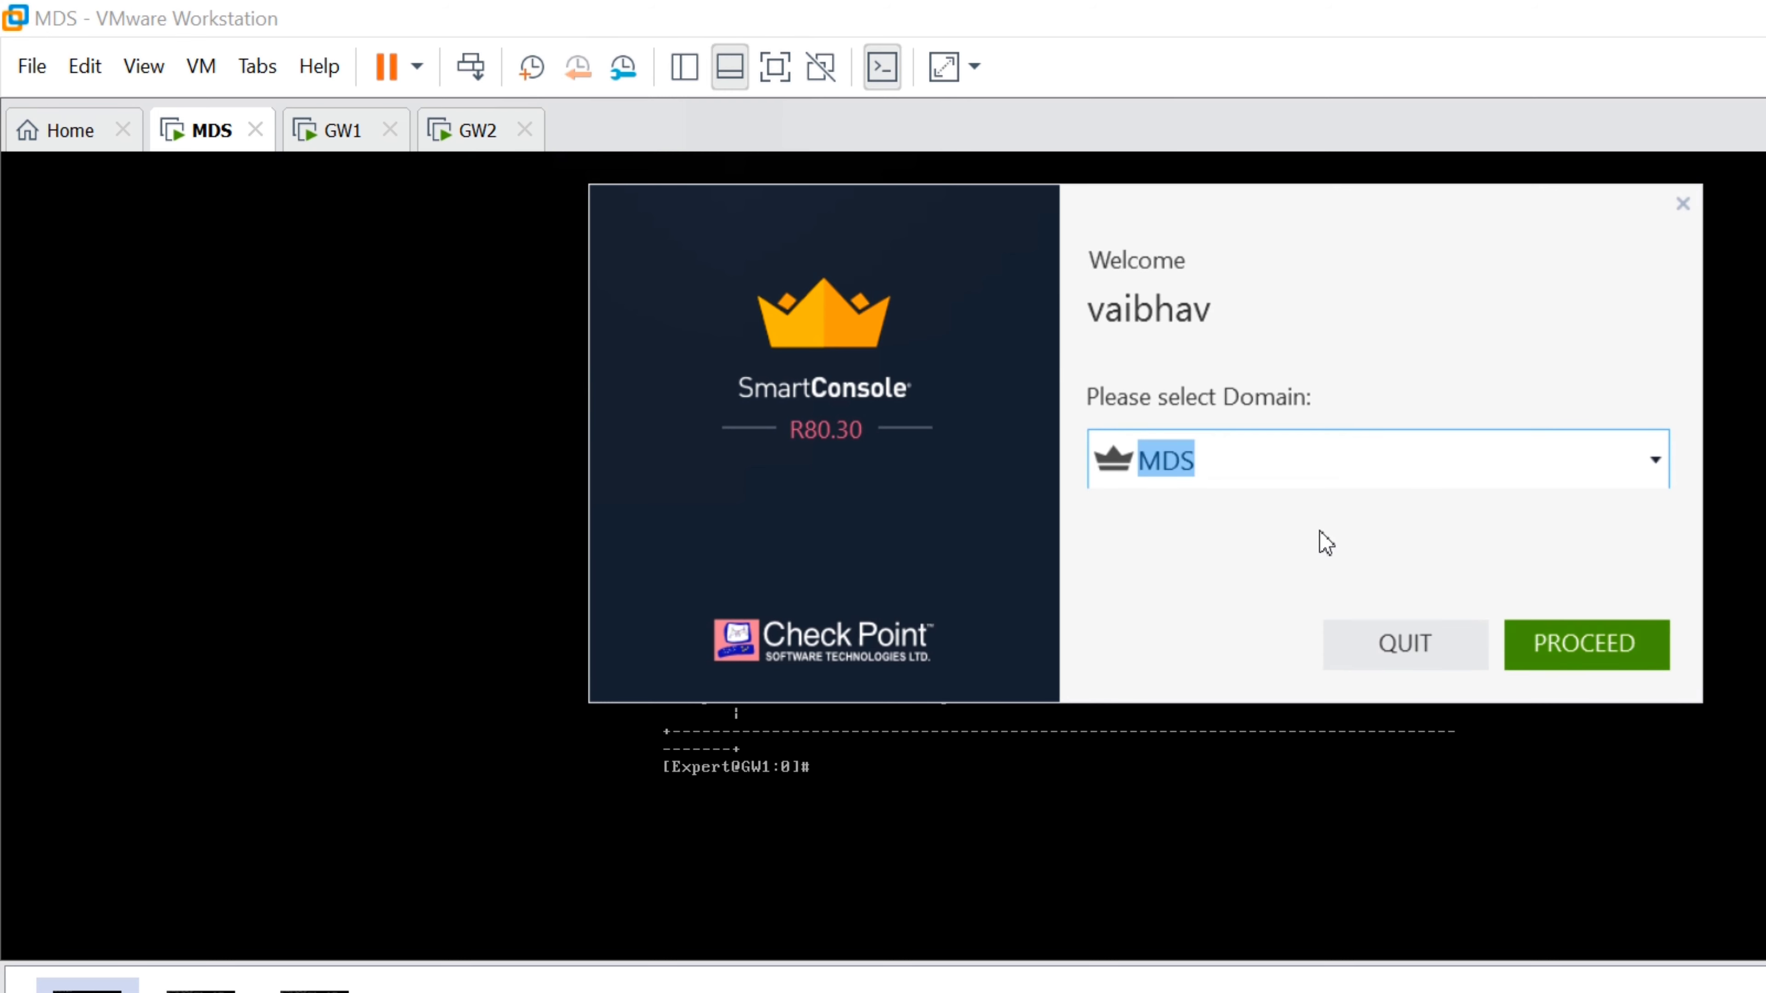
{"action": "key", "text": "Return"}
{"action": "key", "text": "Return"}
{"action": "left_click", "coordinate": [1231, 478]}
{"action": "key", "text": "Down"}
{"action": "key", "text": "Return"}
{"action": "key", "text": "Return"}
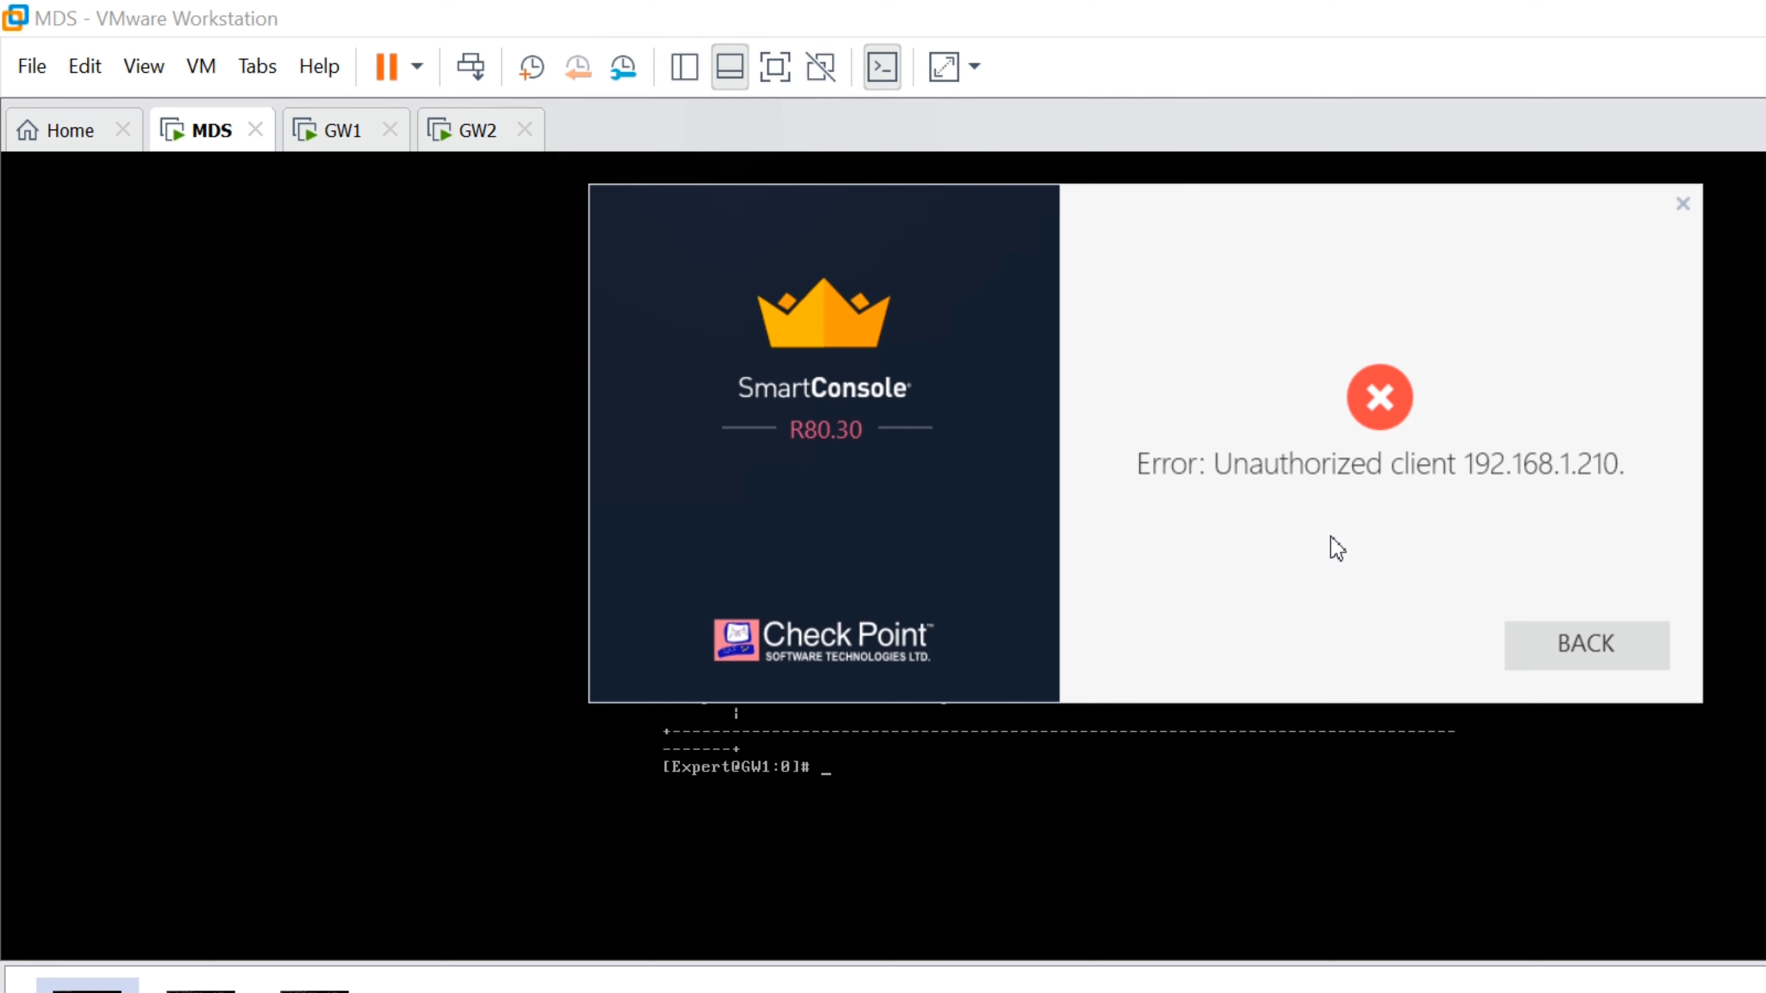
{"action": "key", "text": "Return"}
{"action": "key", "text": "alt+Down"}
{"action": "key", "text": "Return"}
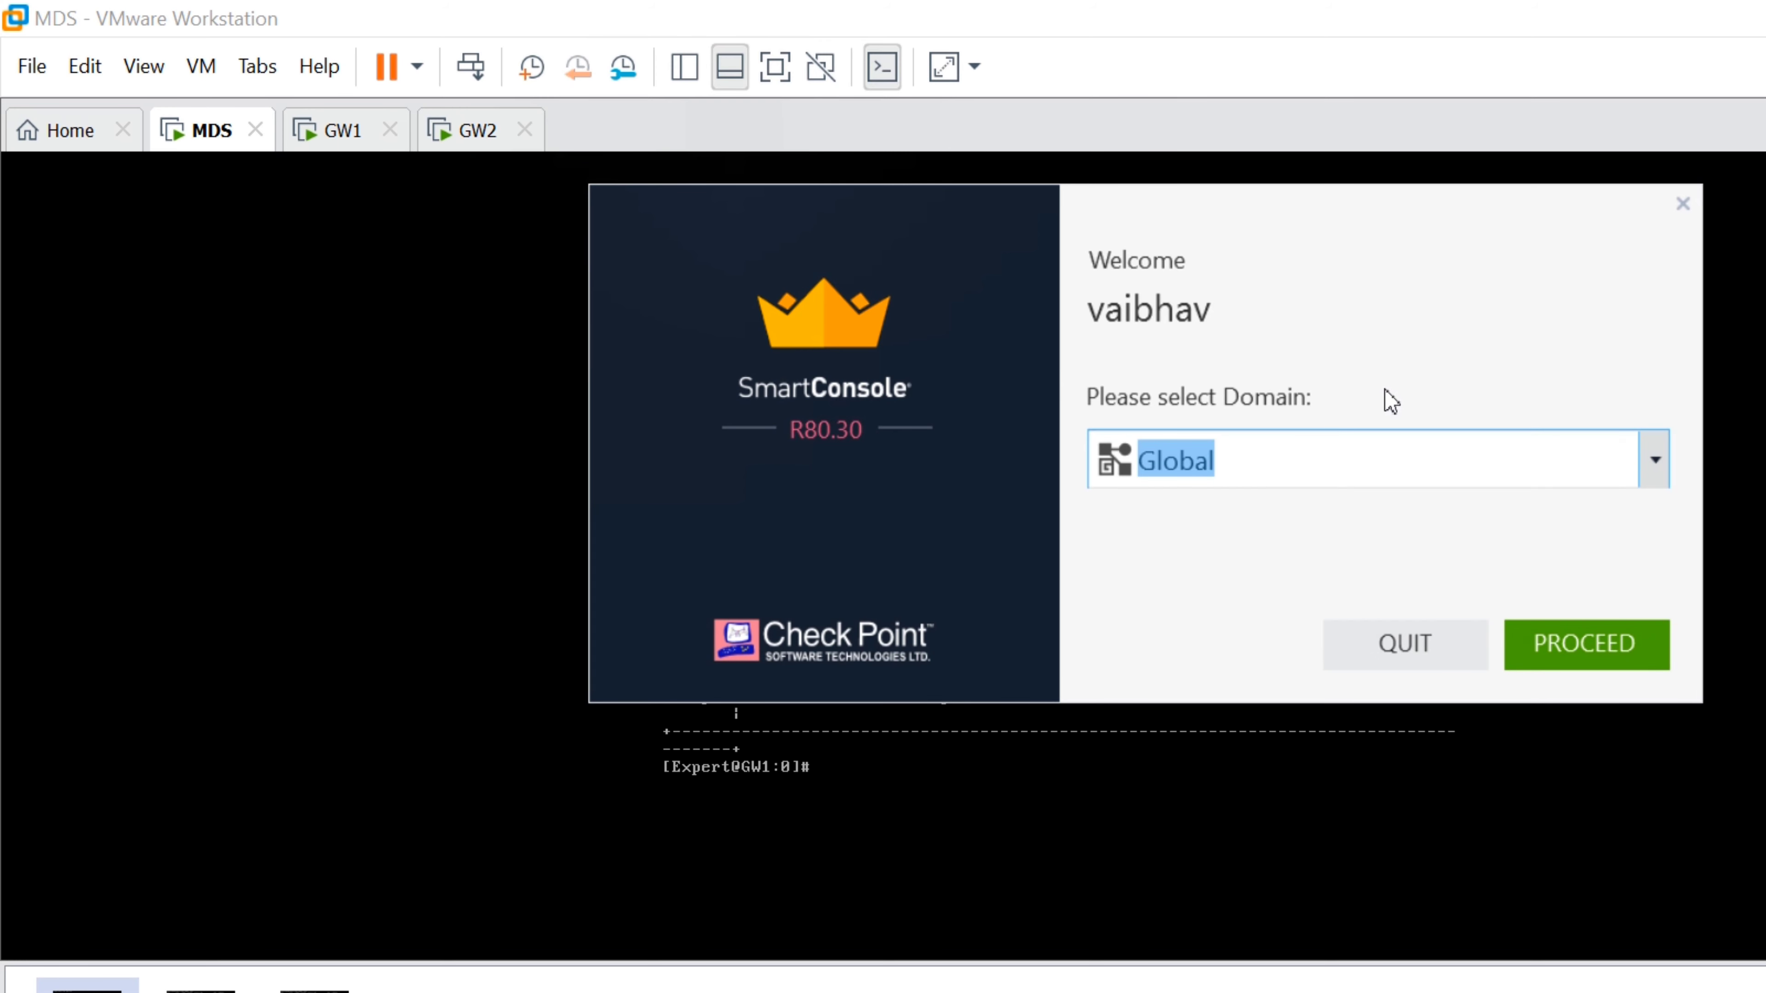
Log in to the Gaia Portal for 192.168.1.254 as admin
{"action": "left_click", "coordinate": [308, 981]}
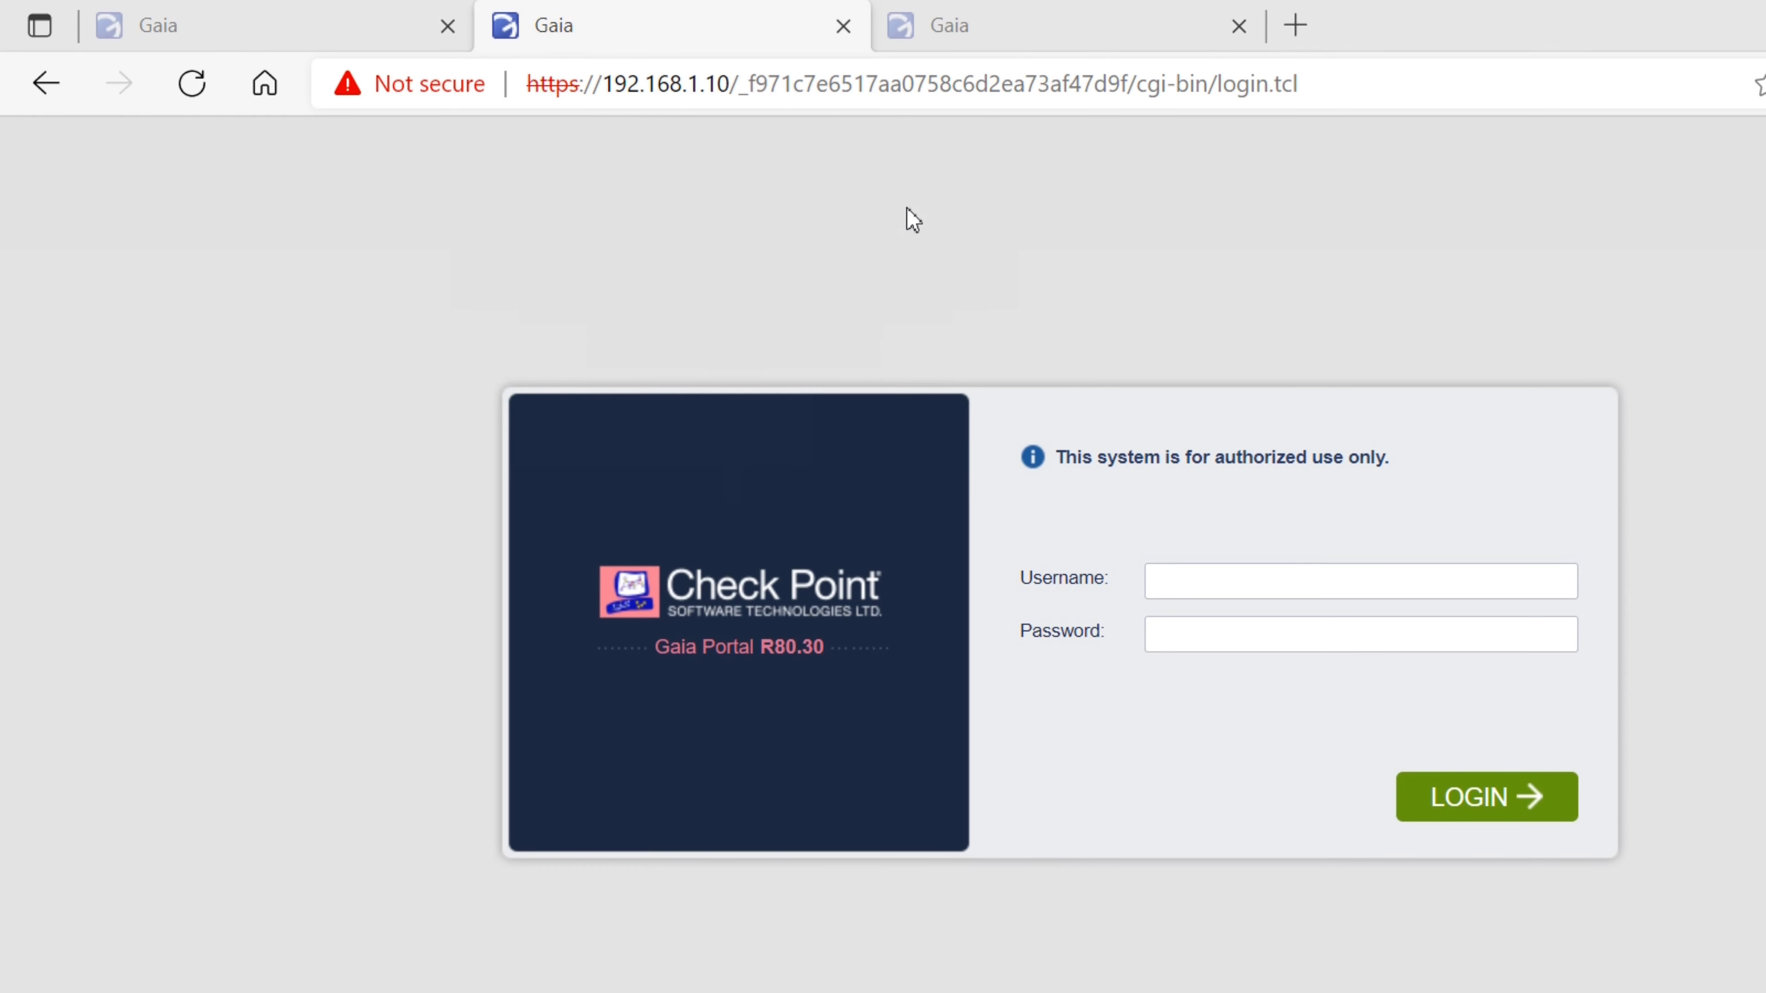
{"action": "key", "text": "ctrl+shift+Tab"}
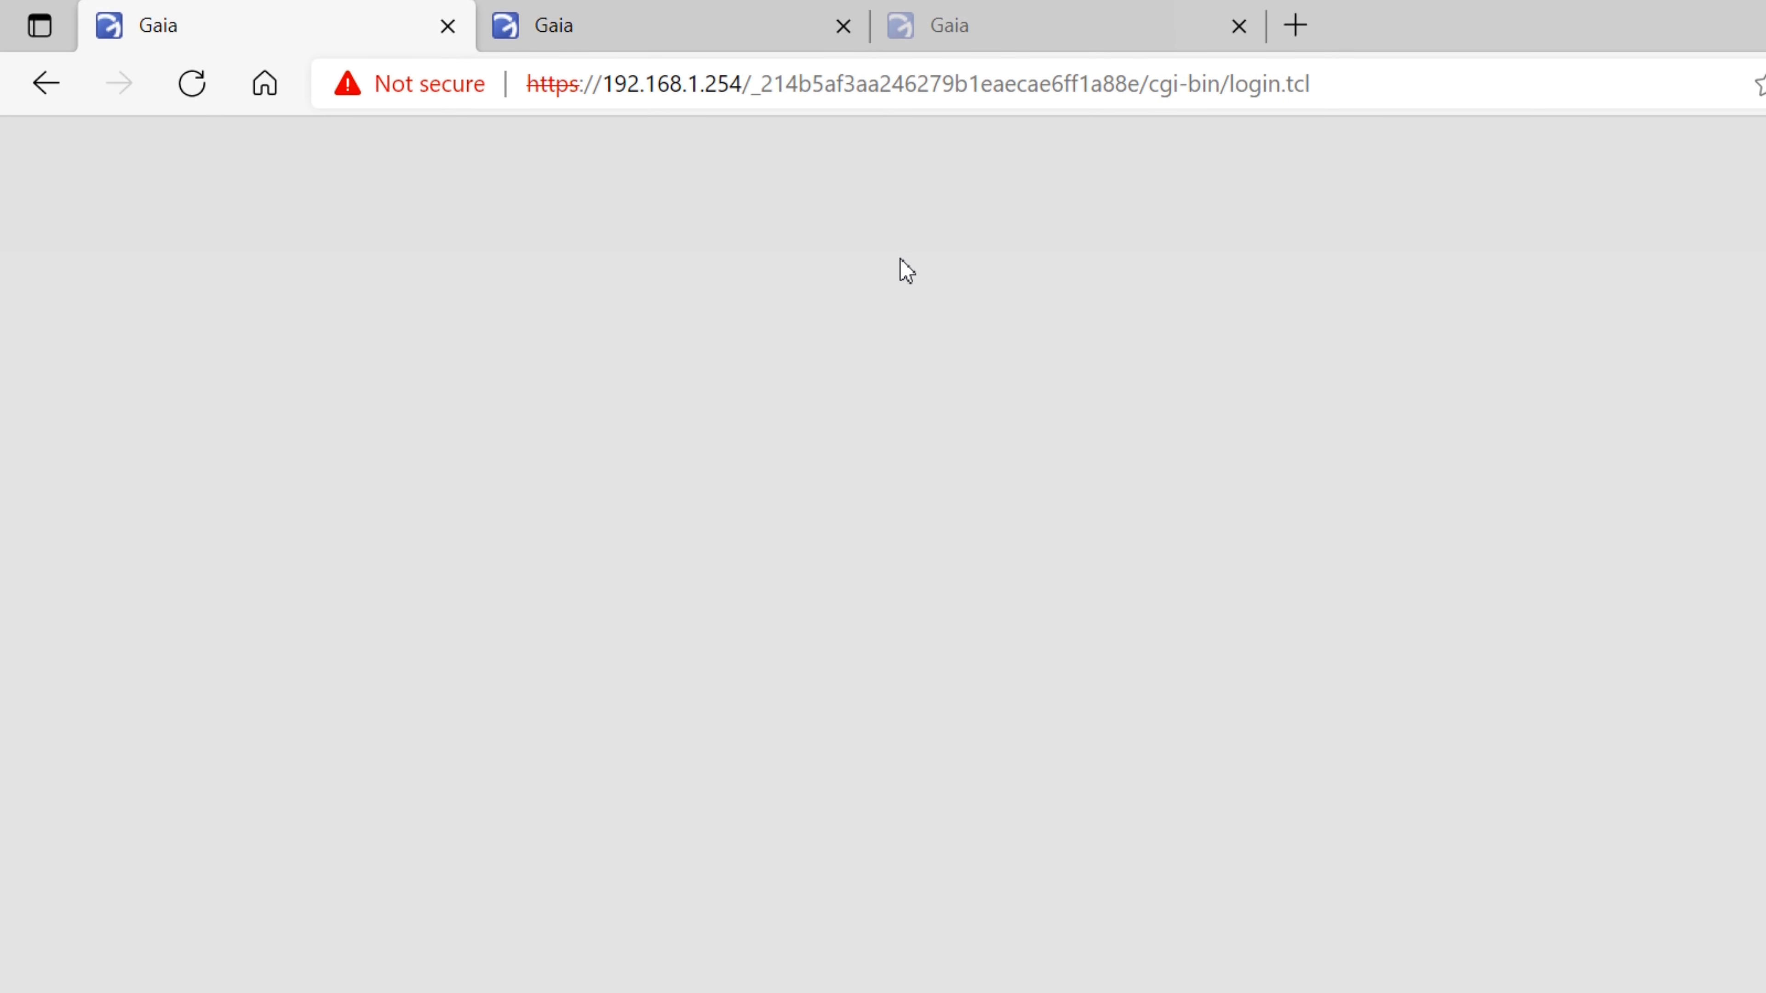
{"action": "type", "text": "admin"}
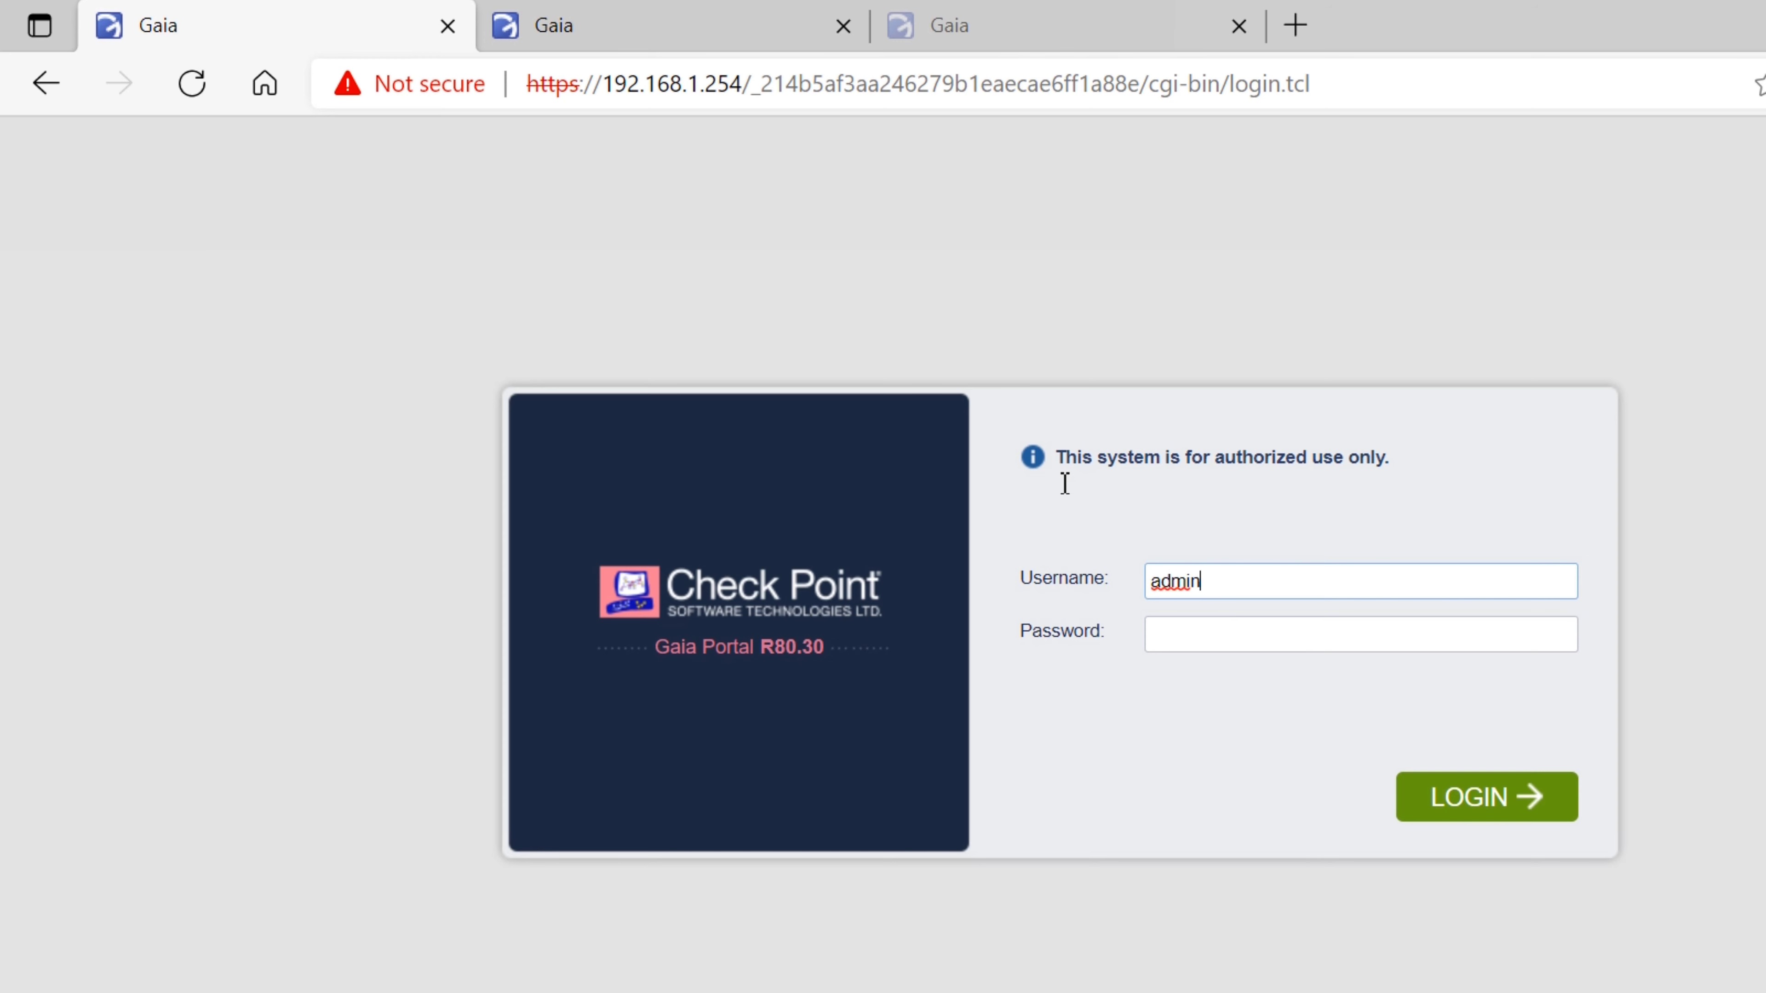
{"action": "key", "text": "Tab"}
{"action": "type", "text": "******"}
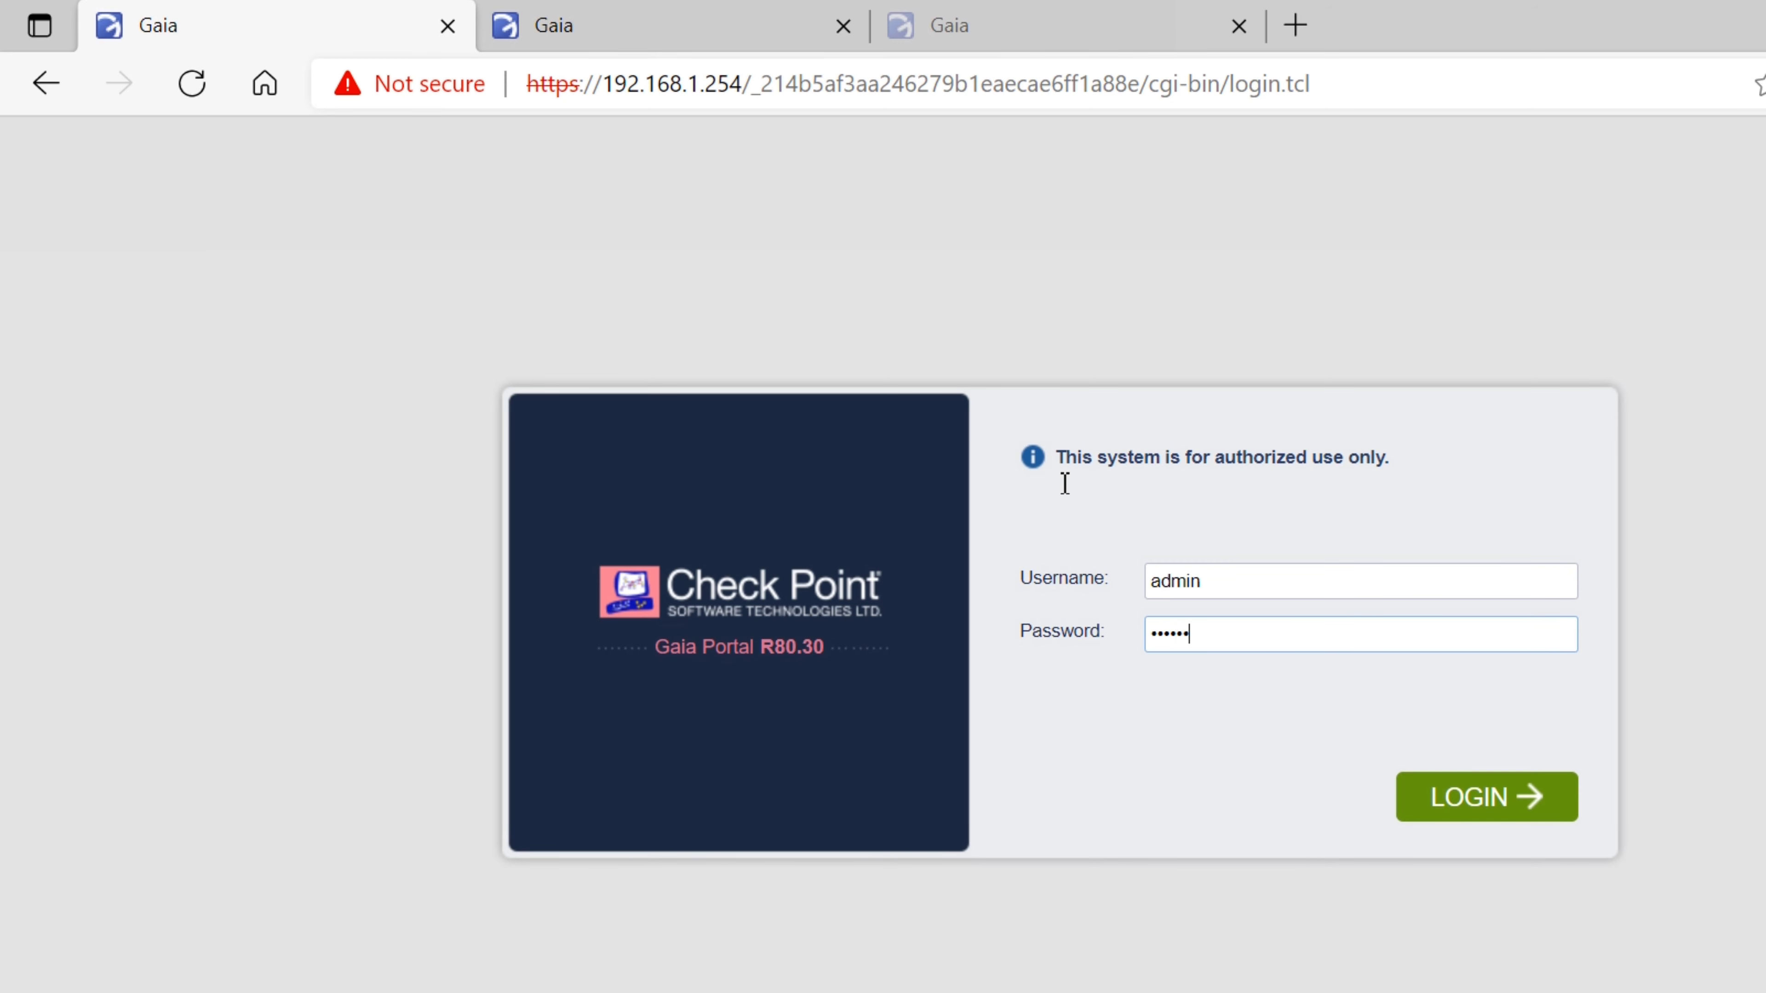
{"action": "type", "text": "**"}
{"action": "key", "text": "Return"}
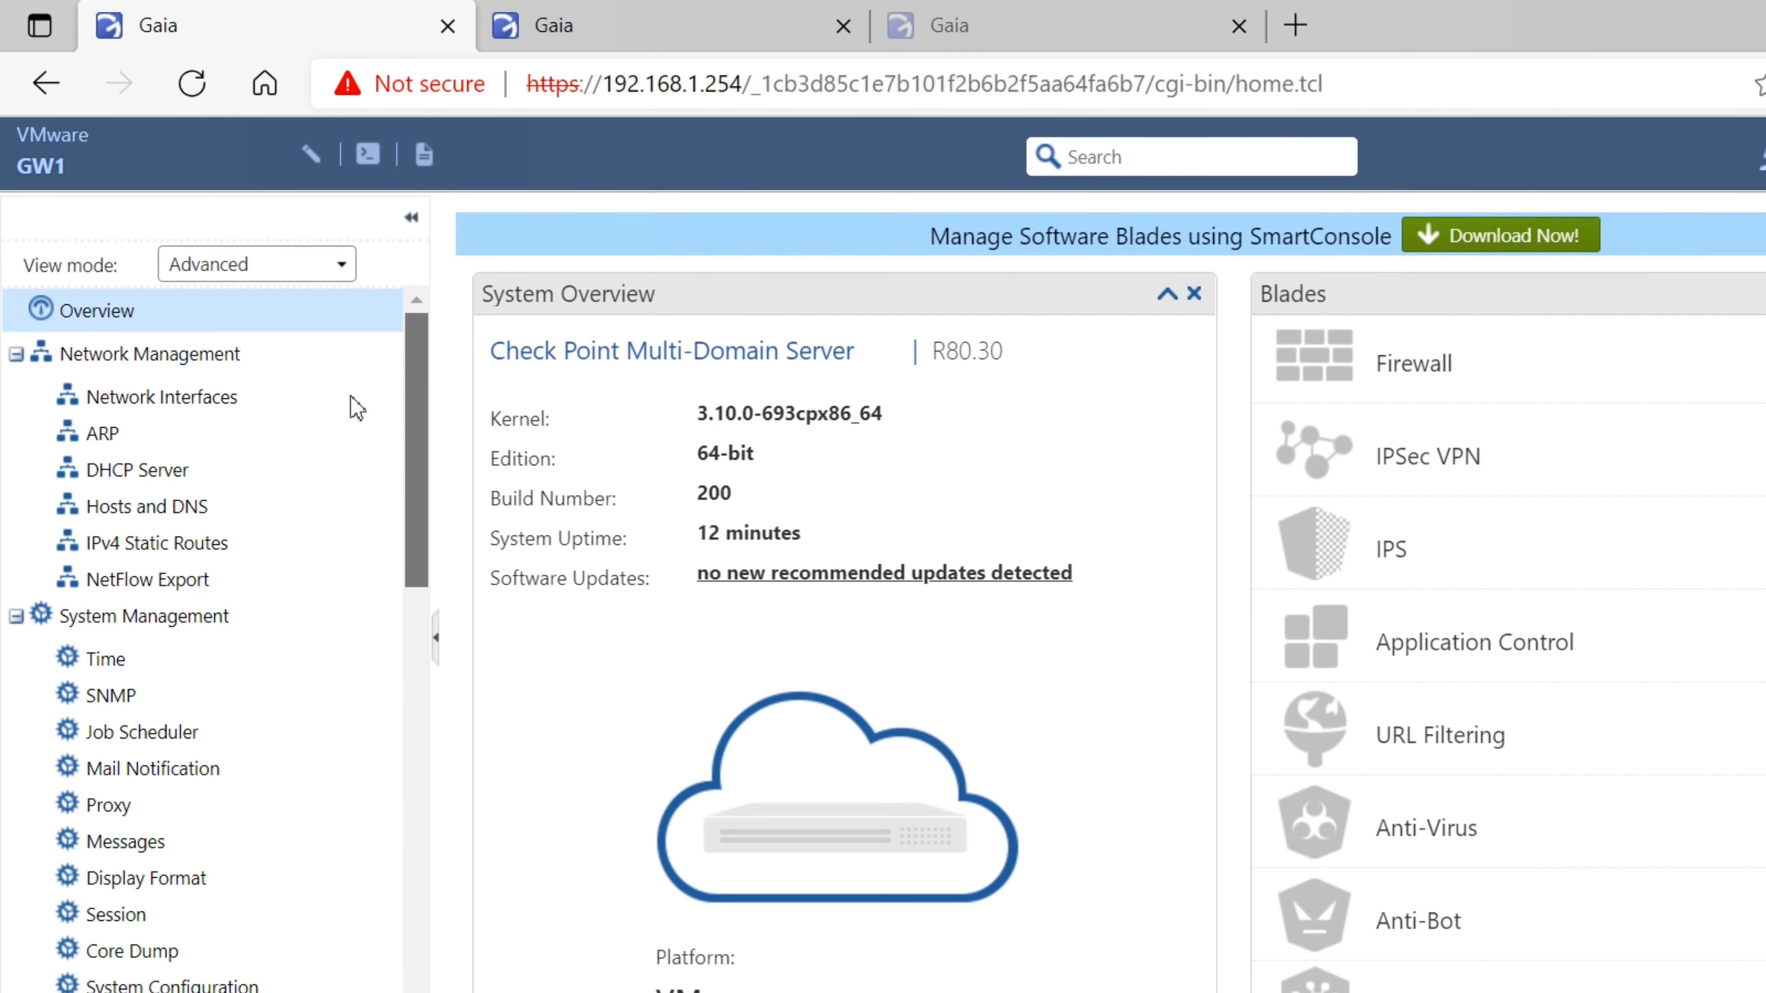
In System Management > Host Access, add allowed host 192.168.1.210
{"action": "scroll", "coordinate": [357, 407], "scroll_direction": "down", "scroll_amount": 15}
{"action": "scroll", "coordinate": [361, 695], "scroll_direction": "up", "scroll_amount": 6}
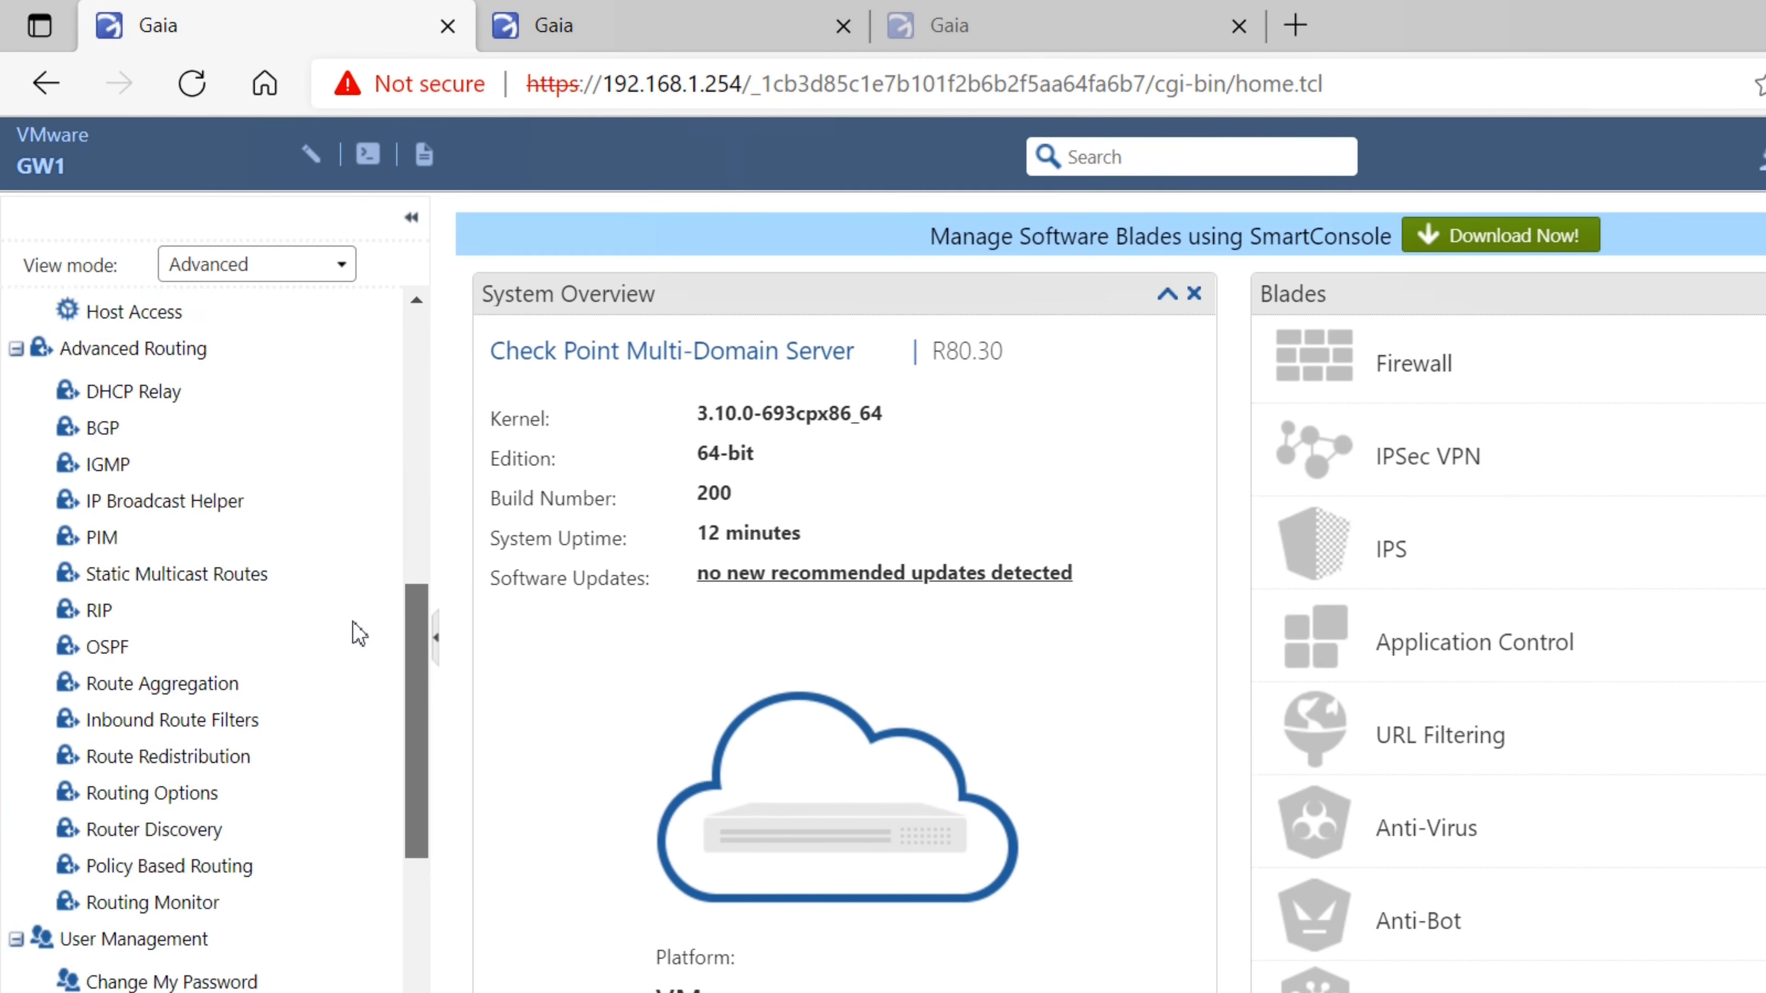
{"action": "scroll", "coordinate": [359, 633], "scroll_direction": "up", "scroll_amount": 3}
{"action": "left_click", "coordinate": [173, 474]}
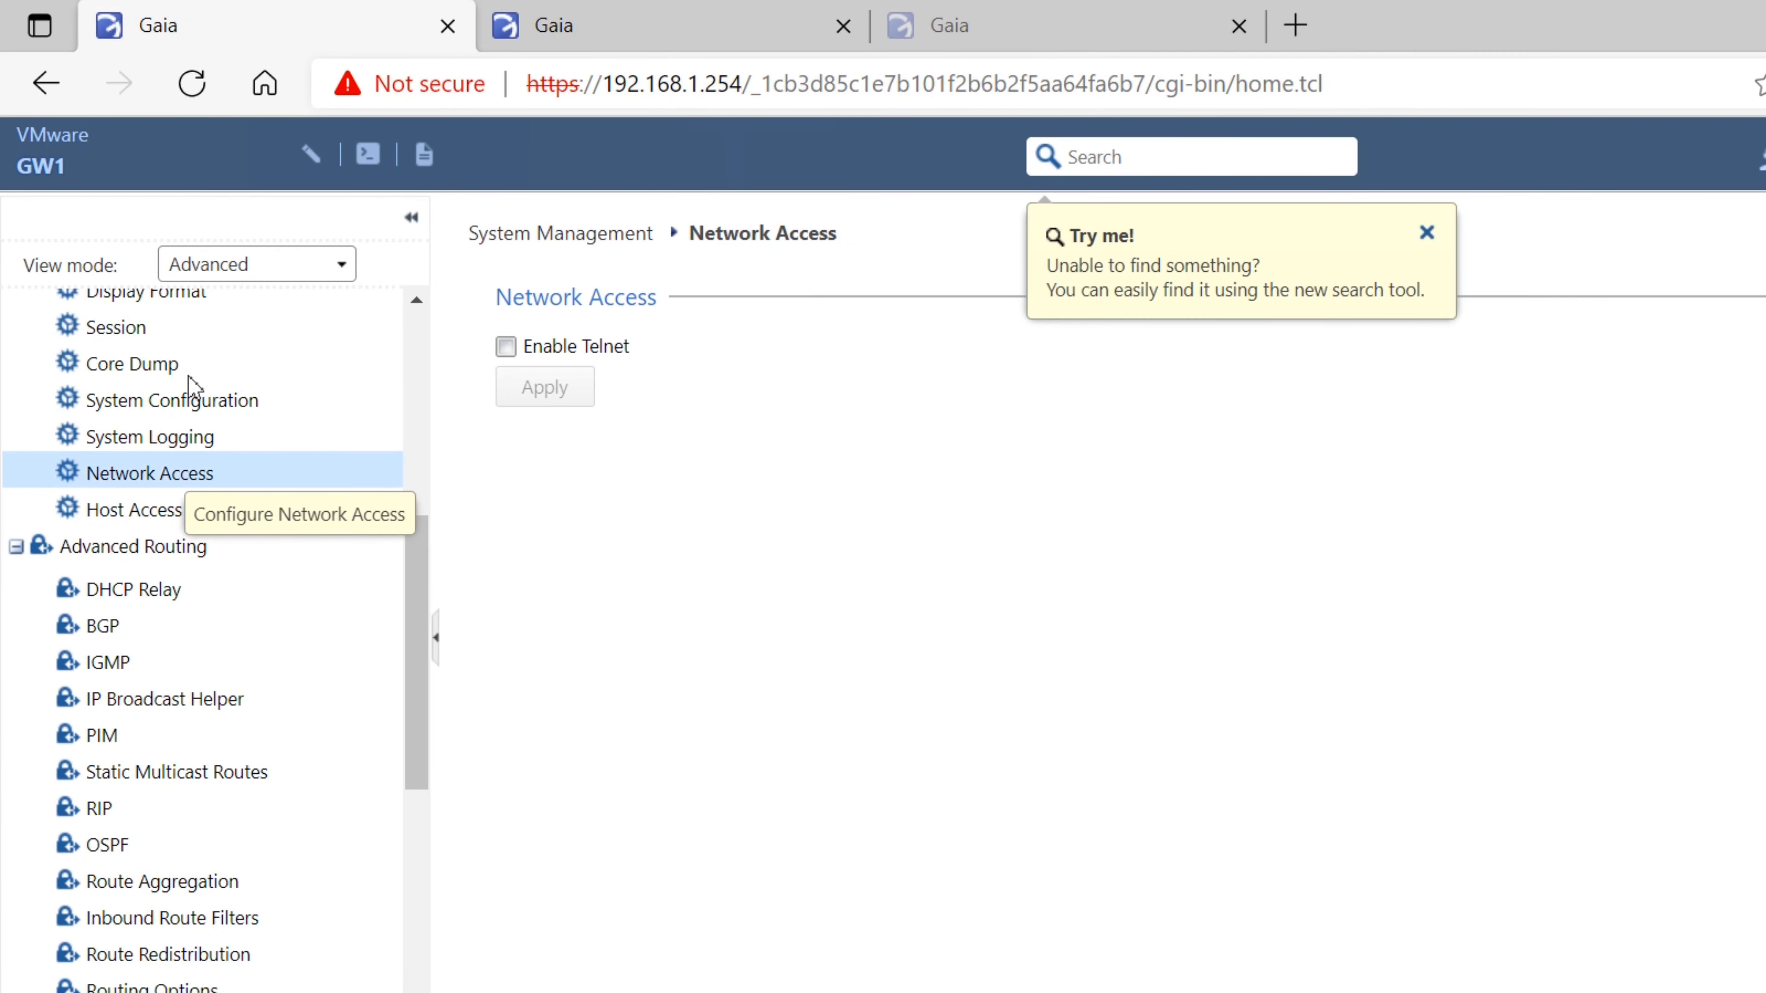
{"action": "left_click", "coordinate": [139, 509]}
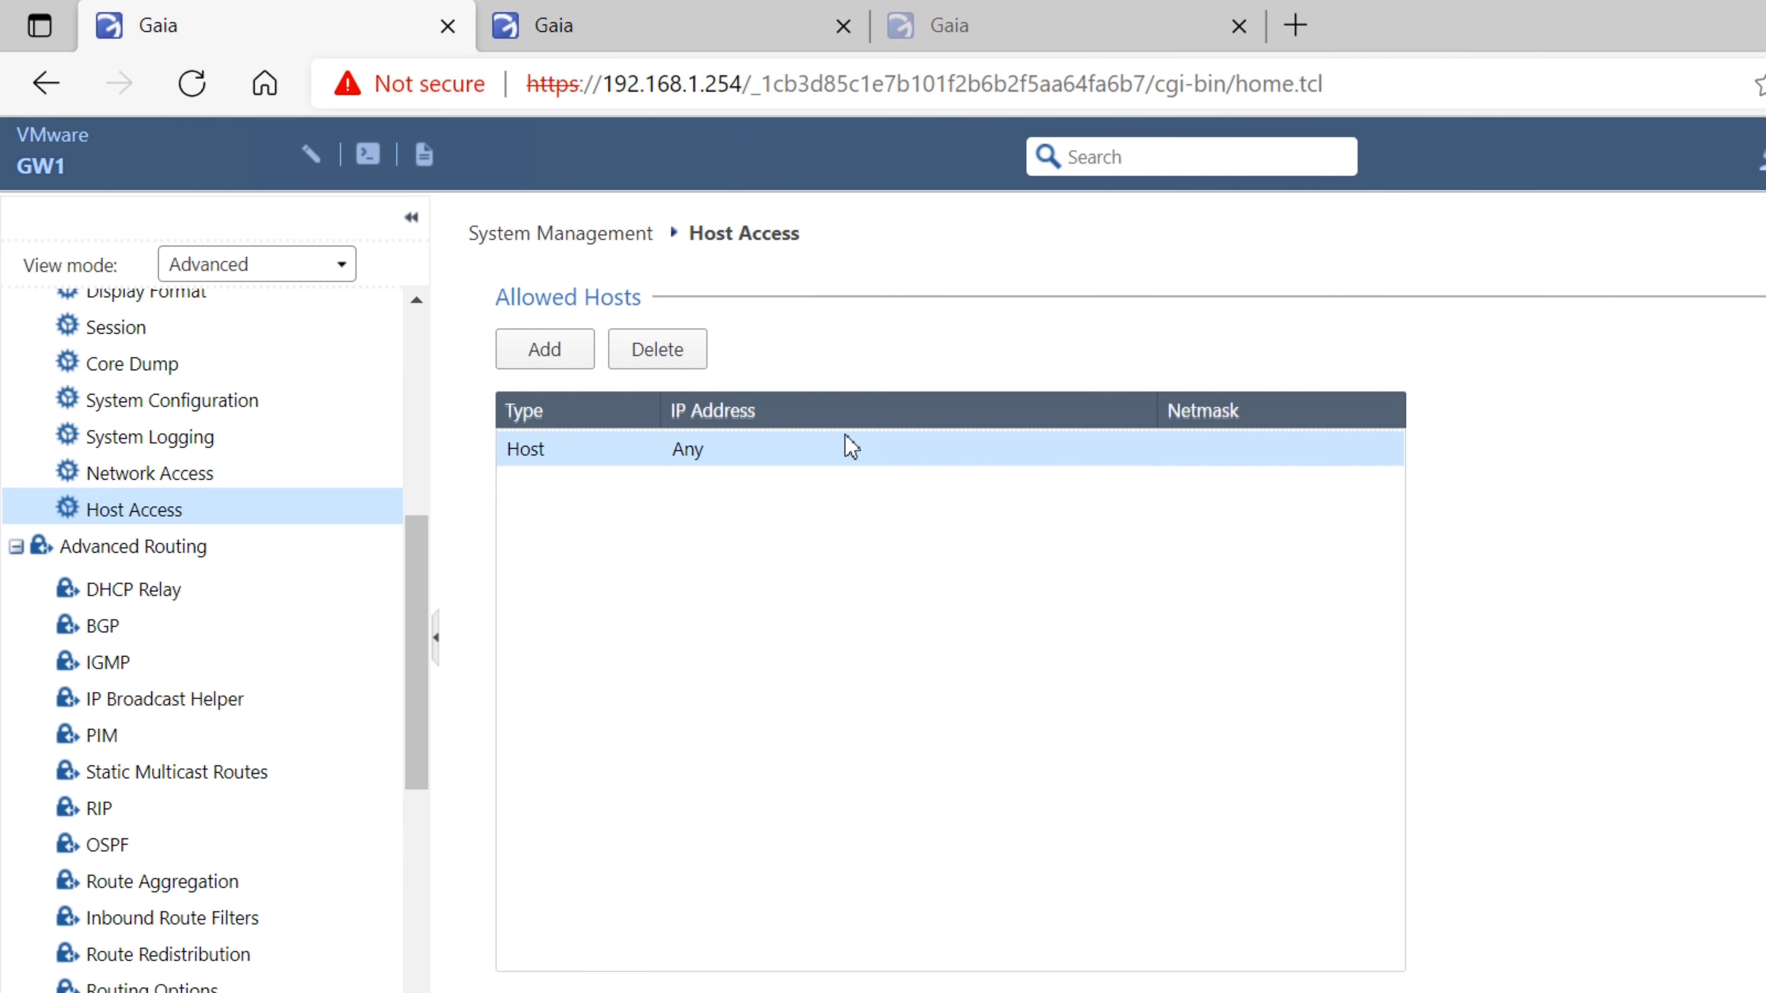
{"action": "left_click", "coordinate": [536, 347]}
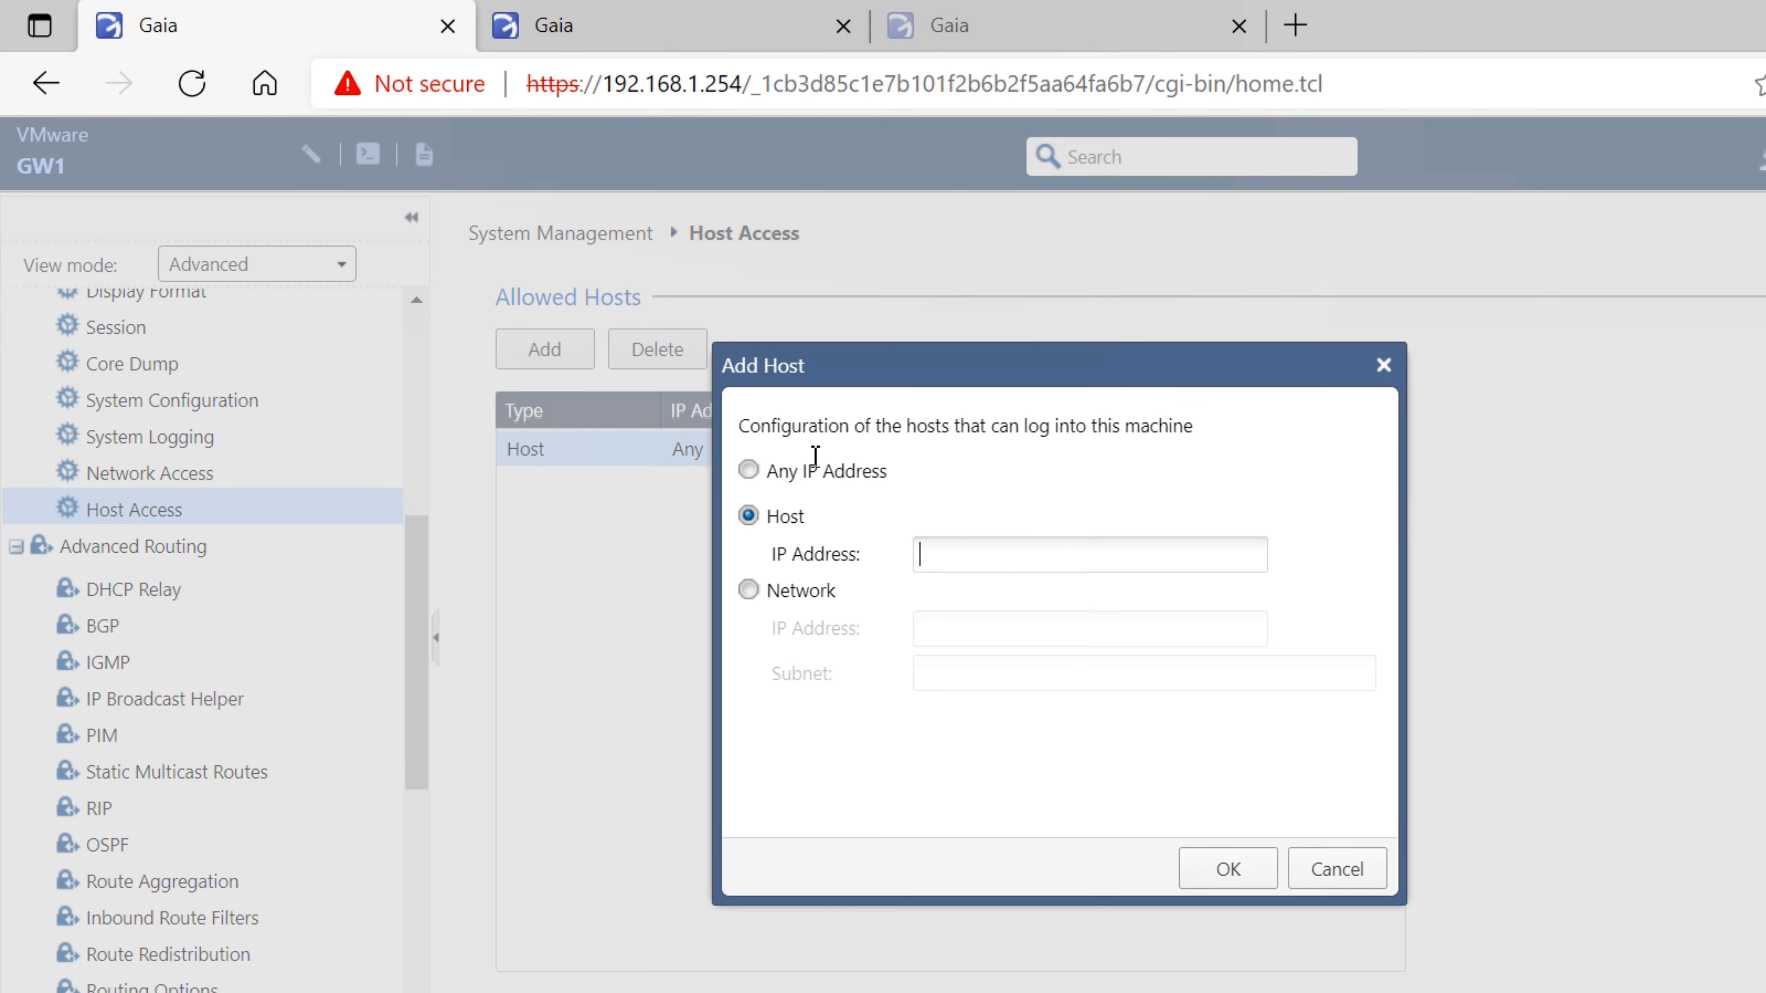
{"action": "type", "text": "192.168"}
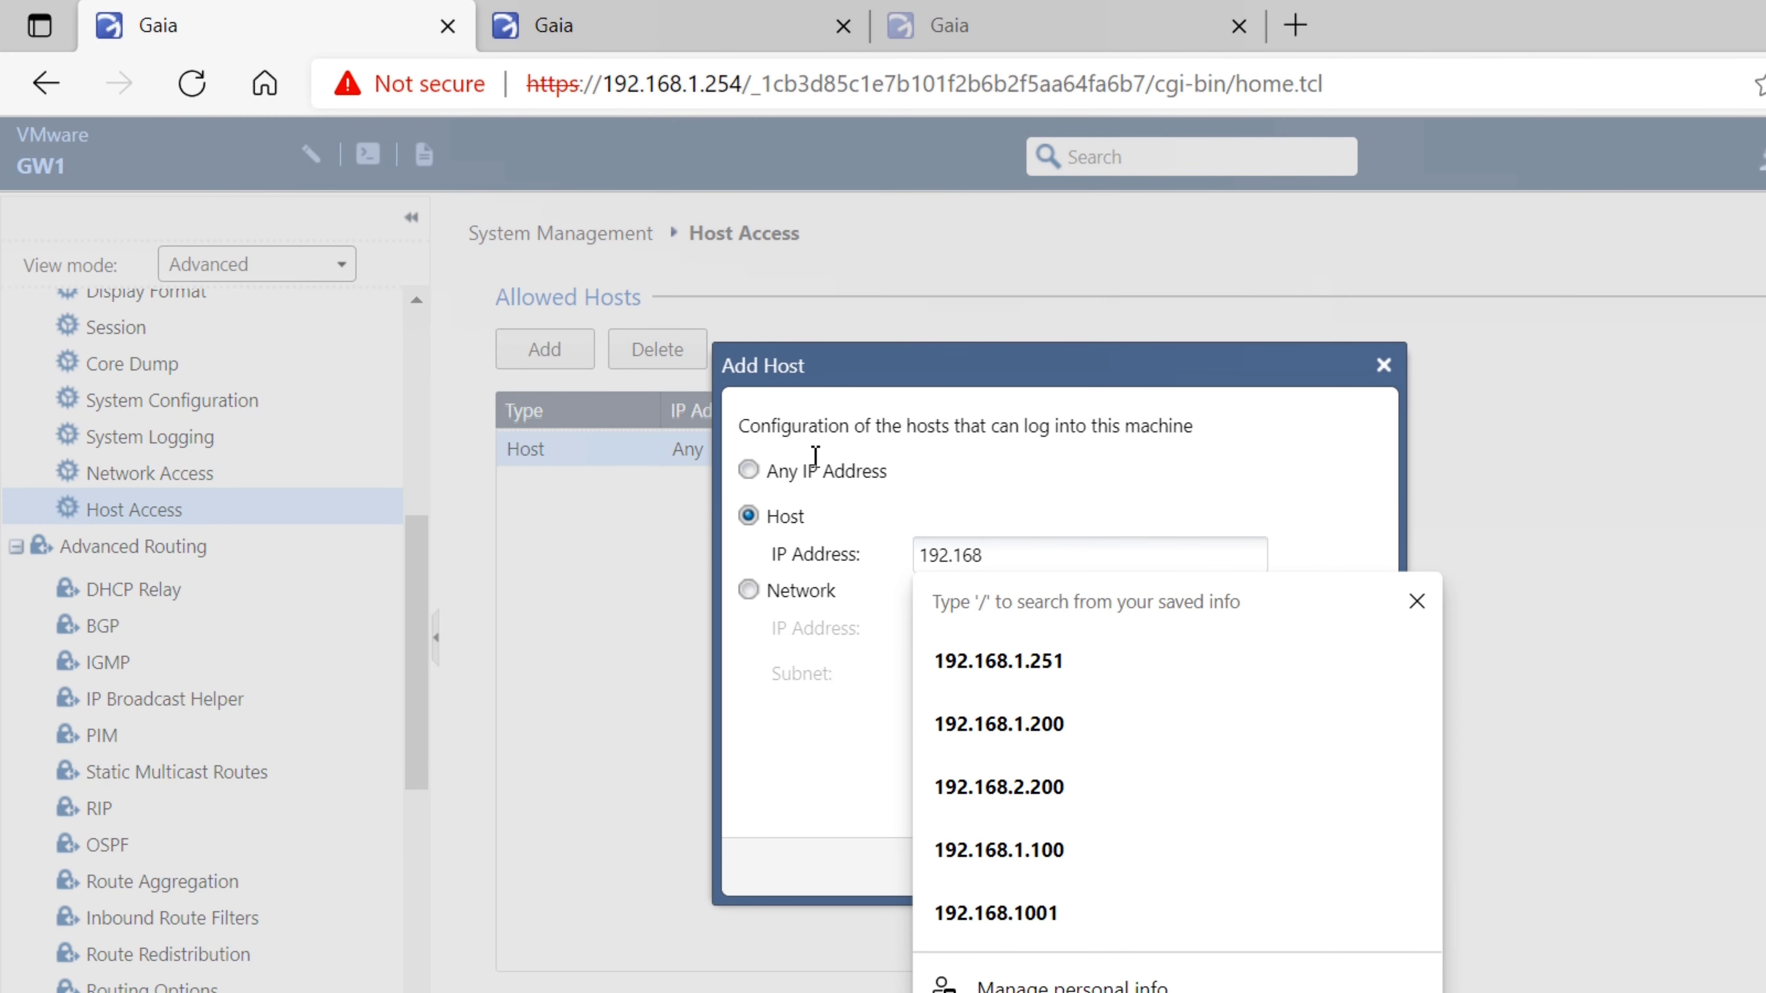
{"action": "type", "text": ".1.210"}
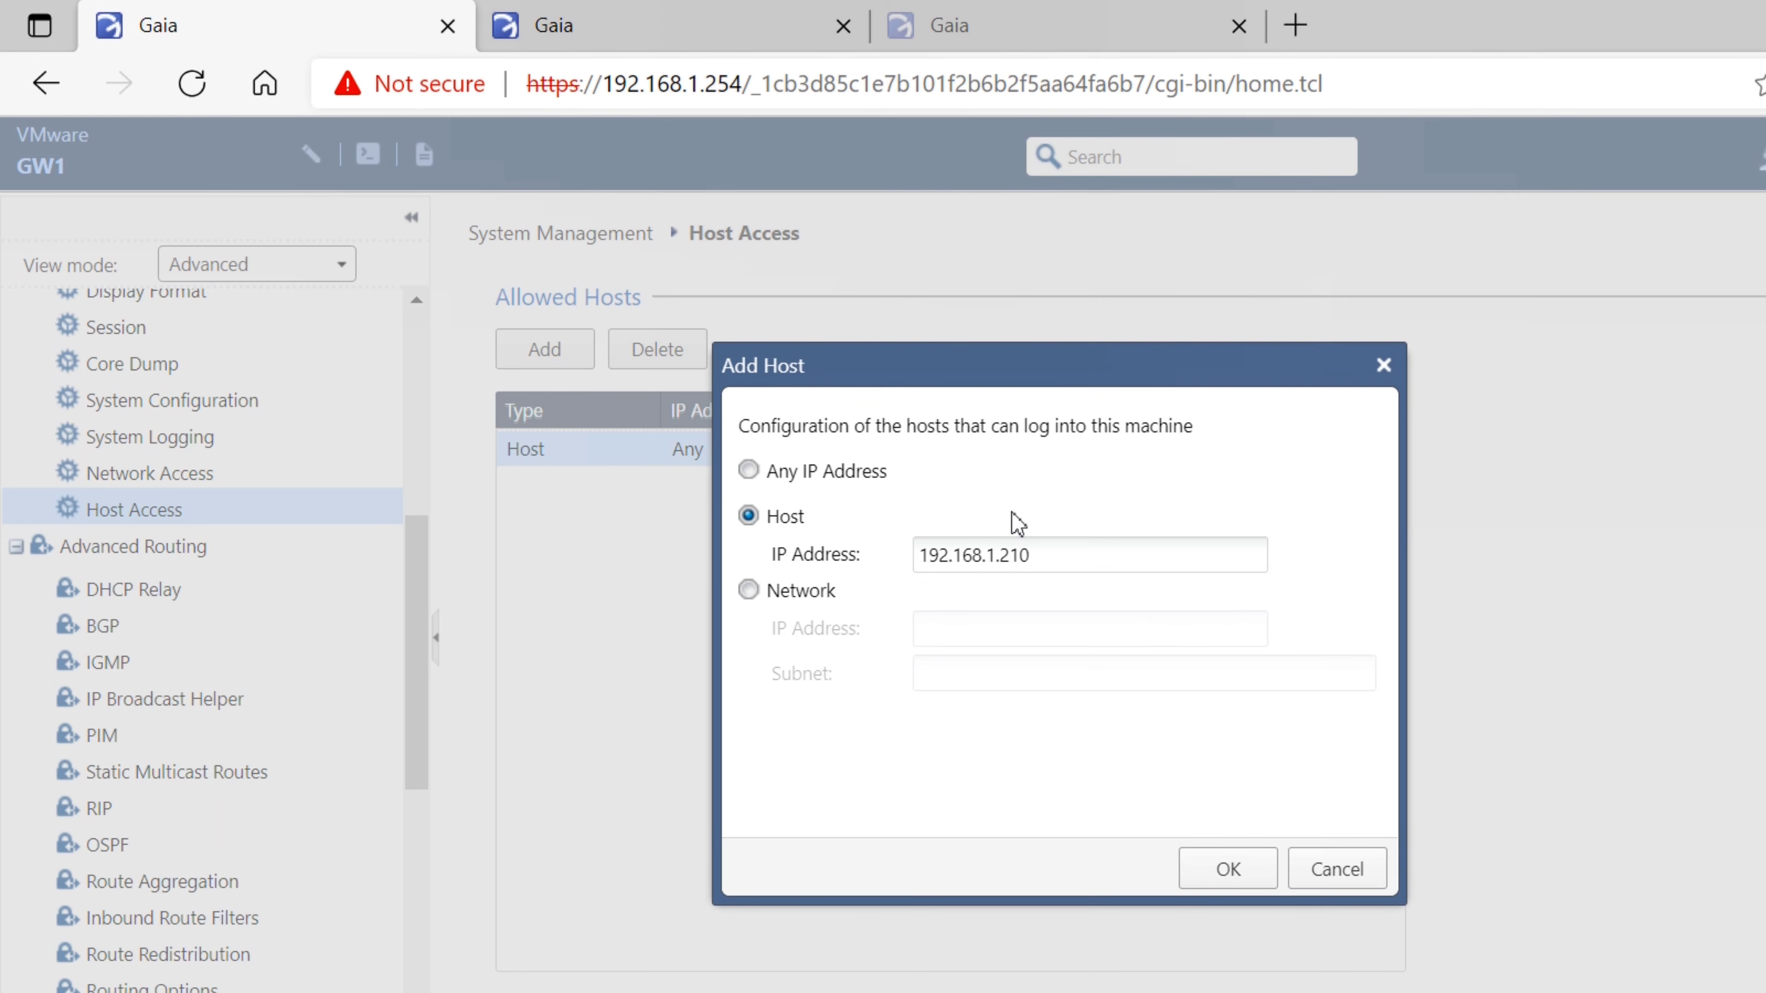
{"action": "key", "text": "Return"}
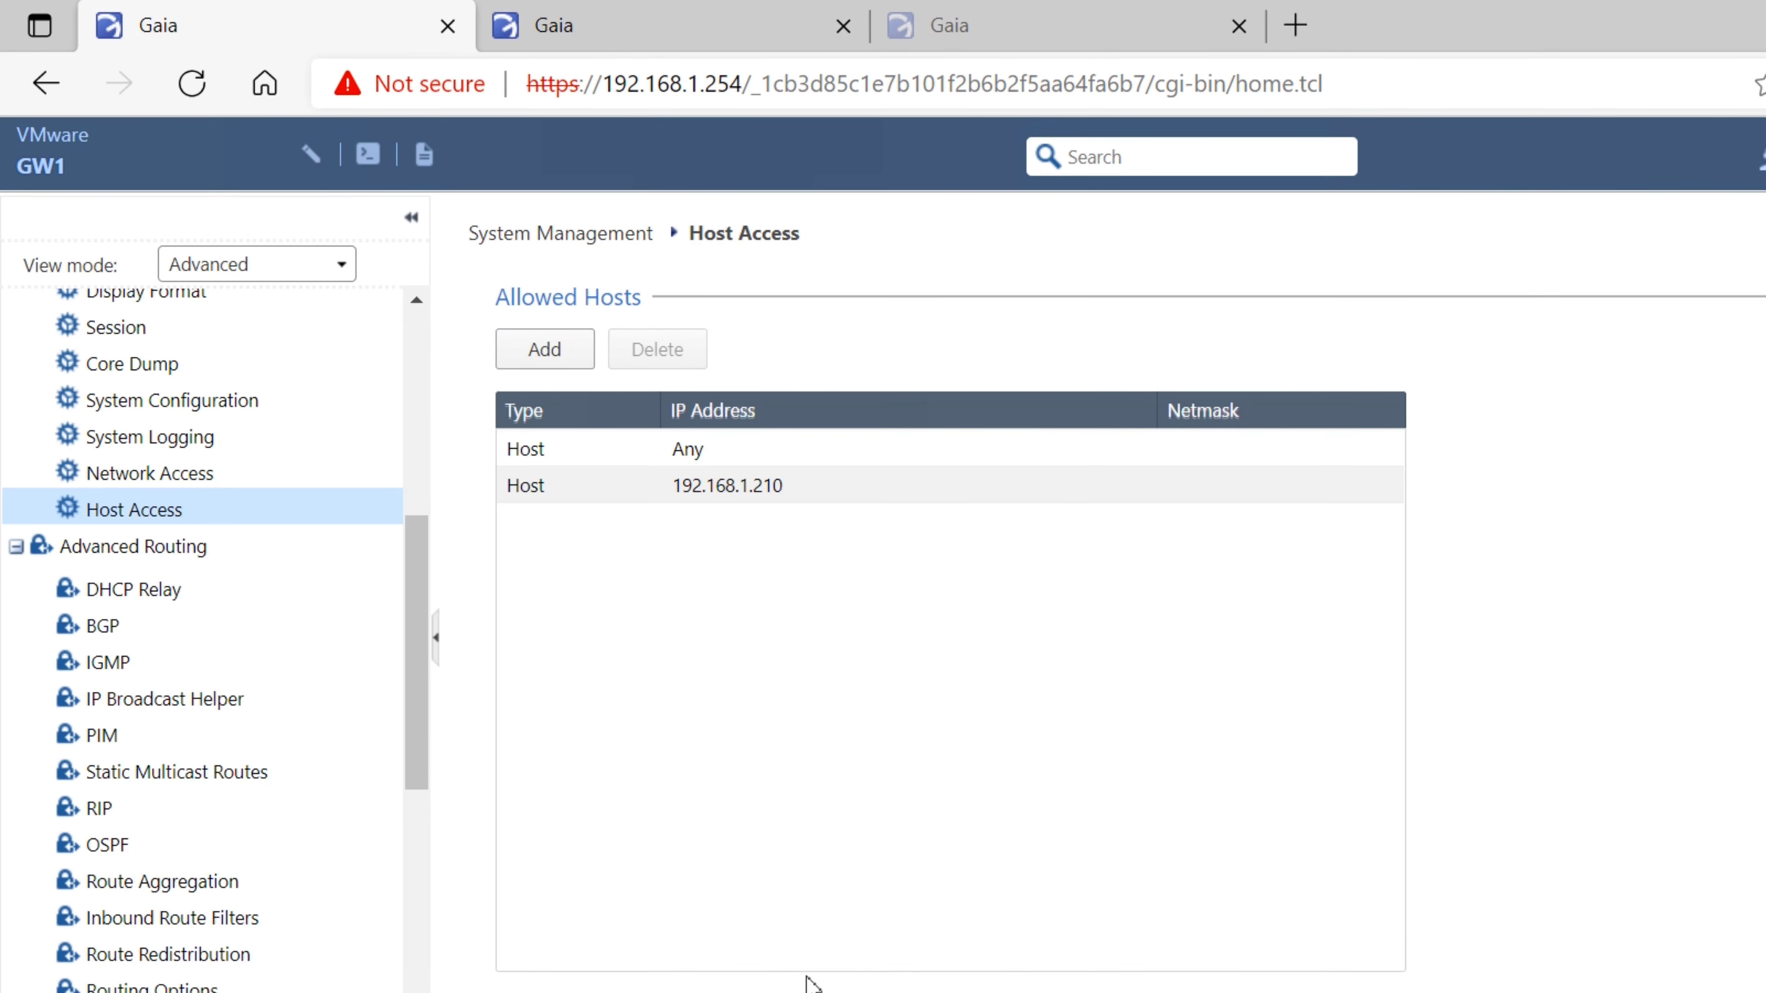
Back in SmartConsole, select the MDS domain and proceed
{"action": "left_click", "coordinate": [798, 990]}
{"action": "left_click", "coordinate": [1656, 459]}
{"action": "left_click", "coordinate": [1193, 546]}
{"action": "left_click", "coordinate": [1585, 644]}
{"action": "left_click", "coordinate": [1585, 644]}
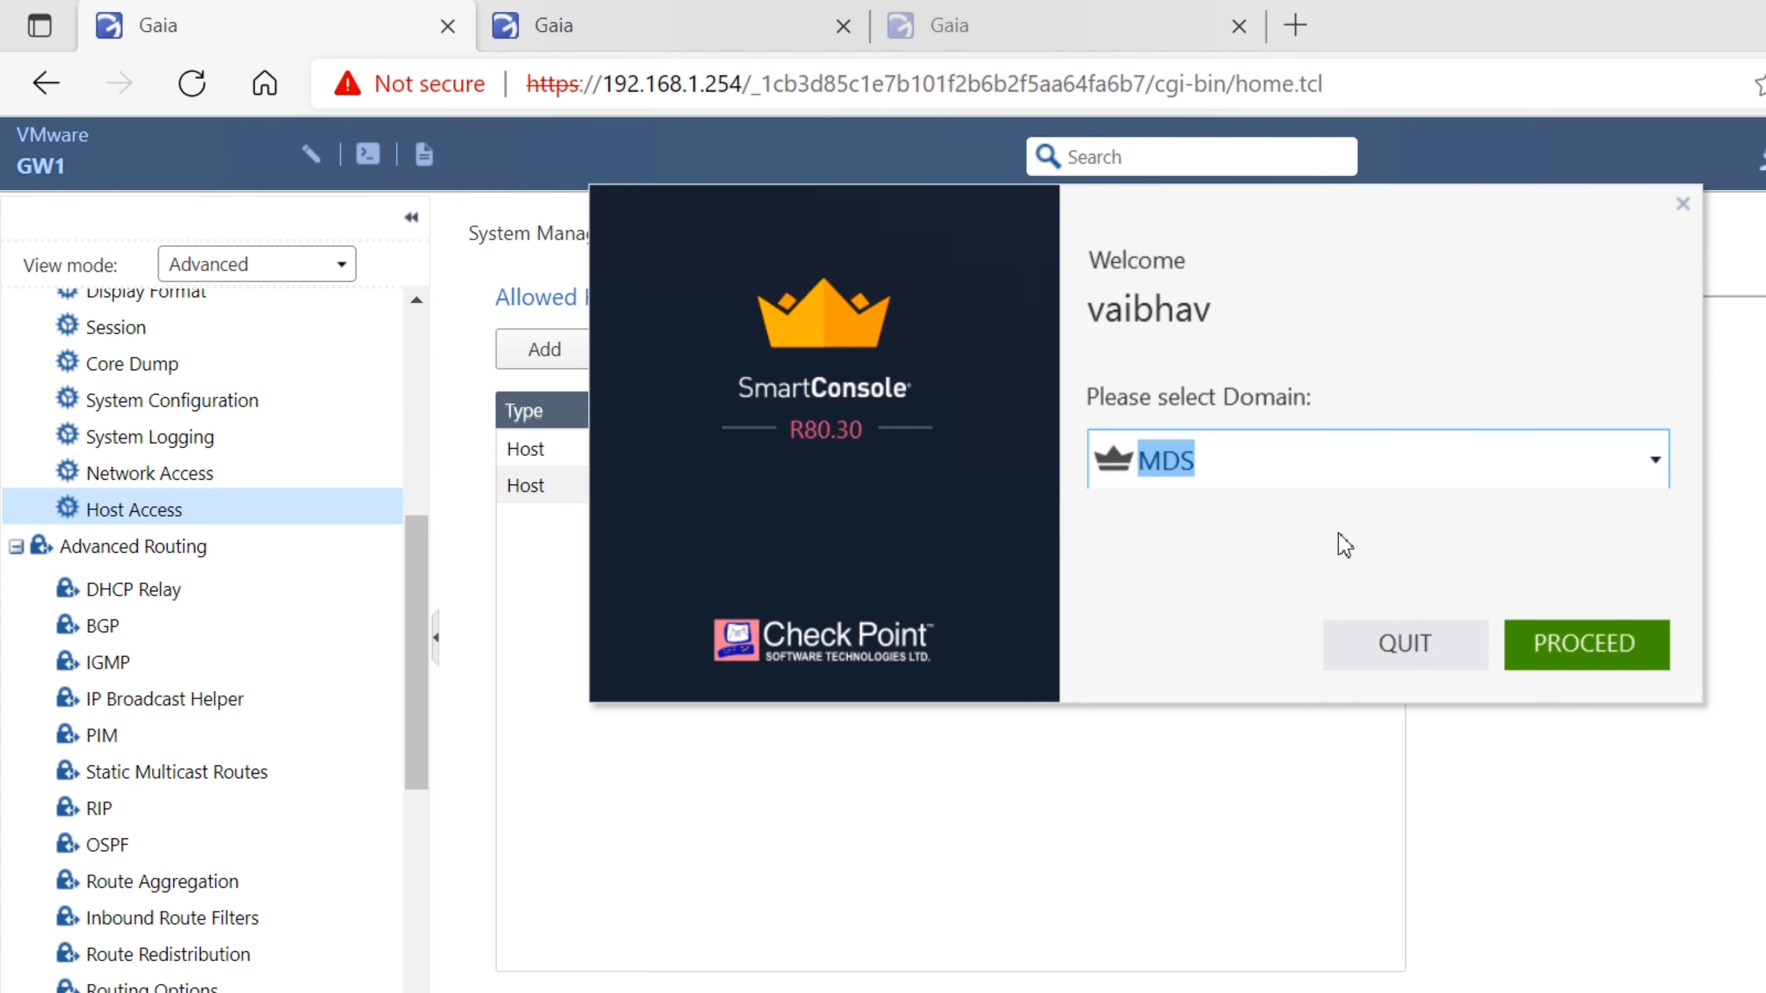
Log in again and proceed into MDS, still refused, then quit the login attempt
{"action": "left_click", "coordinate": [1682, 204]}
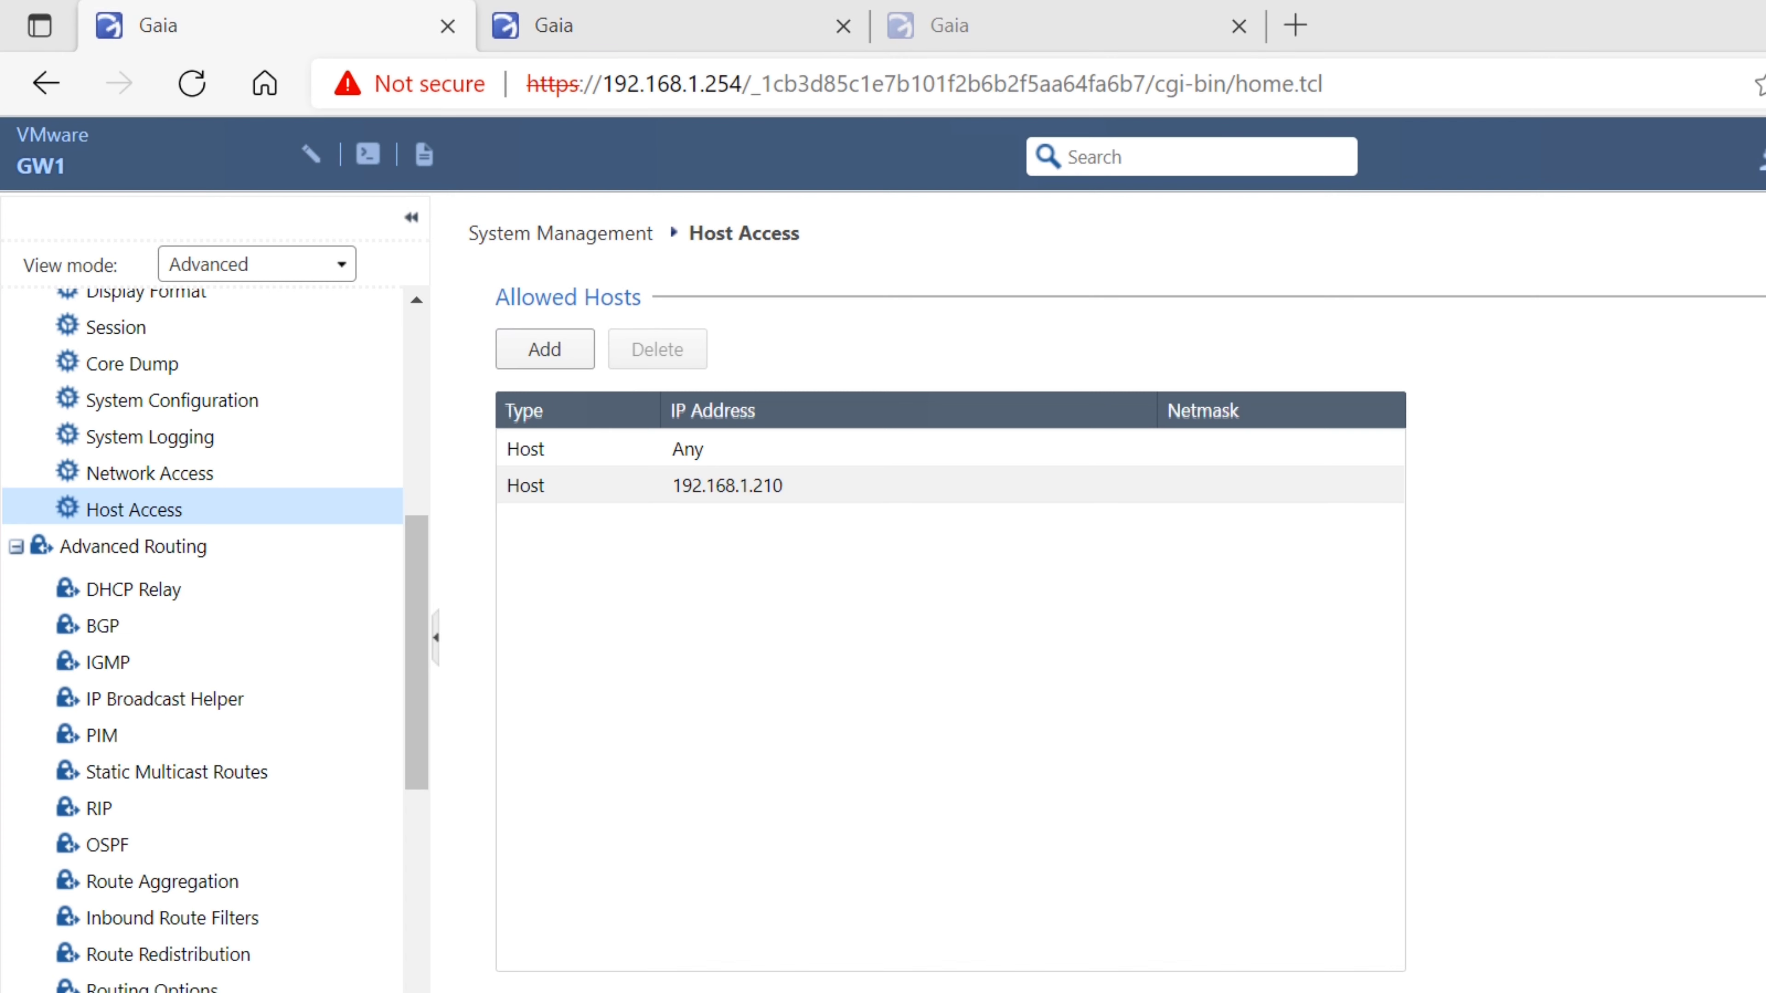
{"action": "left_click_drag", "start_coordinate": [0, 340], "coordinate": [862, 222]}
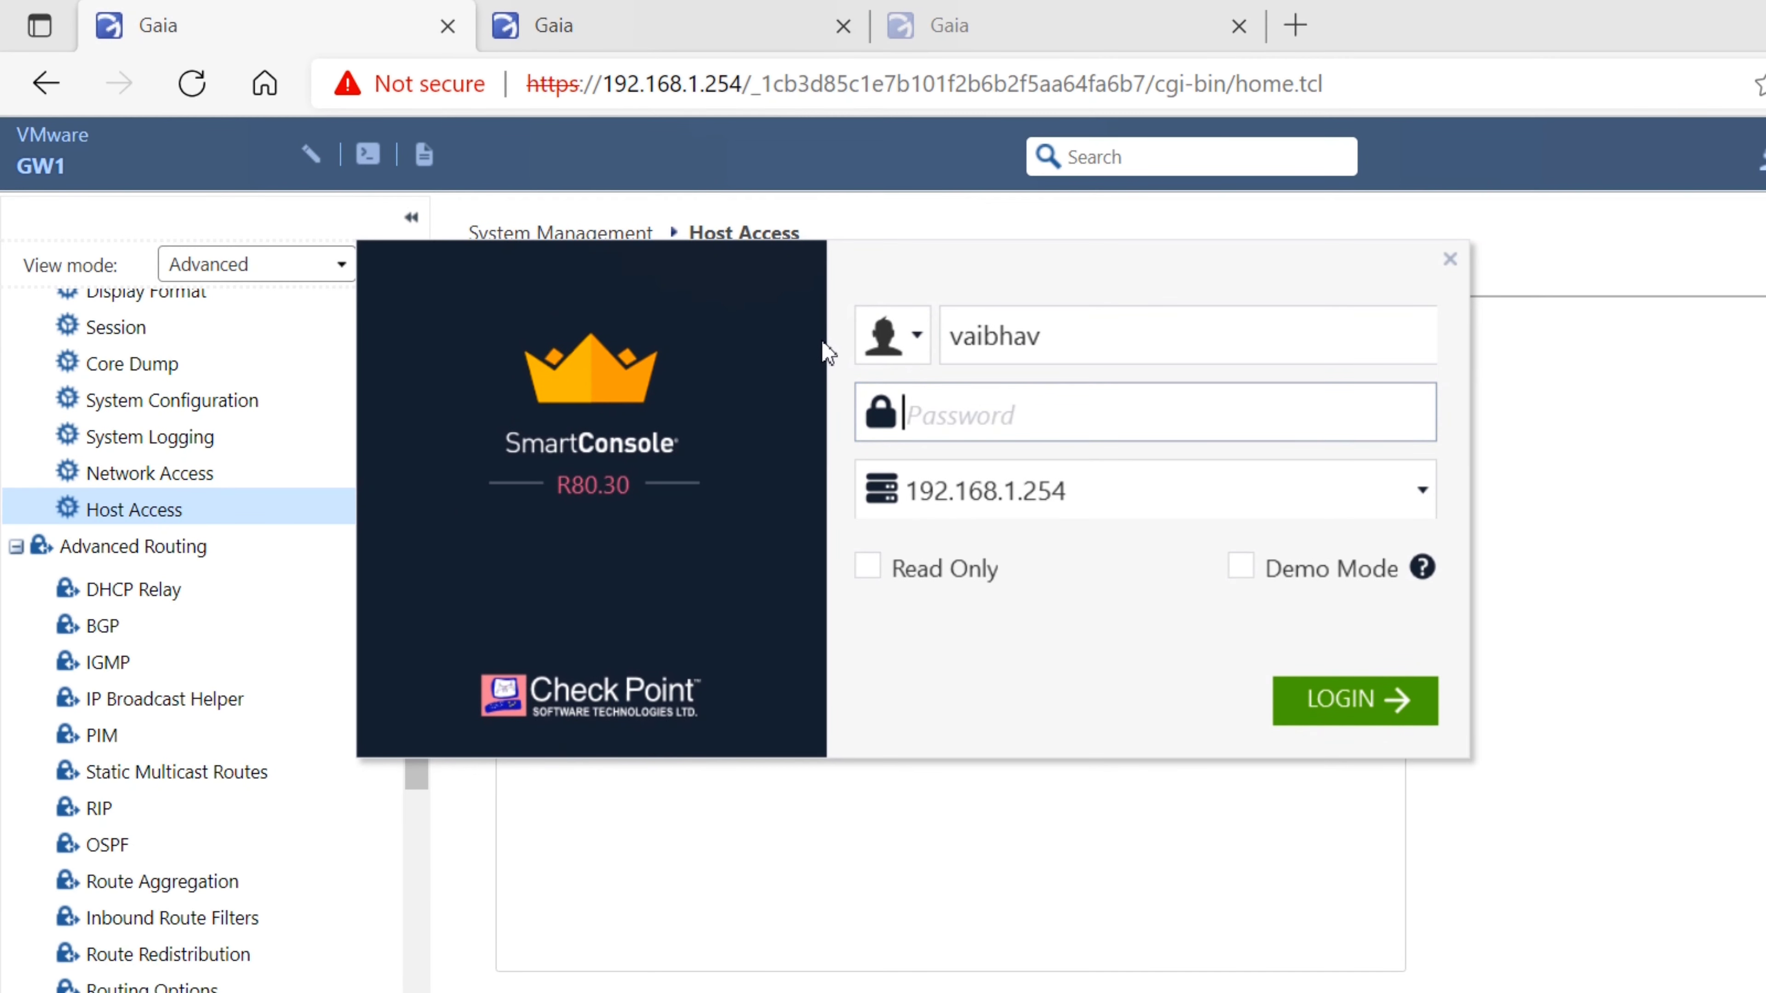
{"action": "type", "text": "**********"}
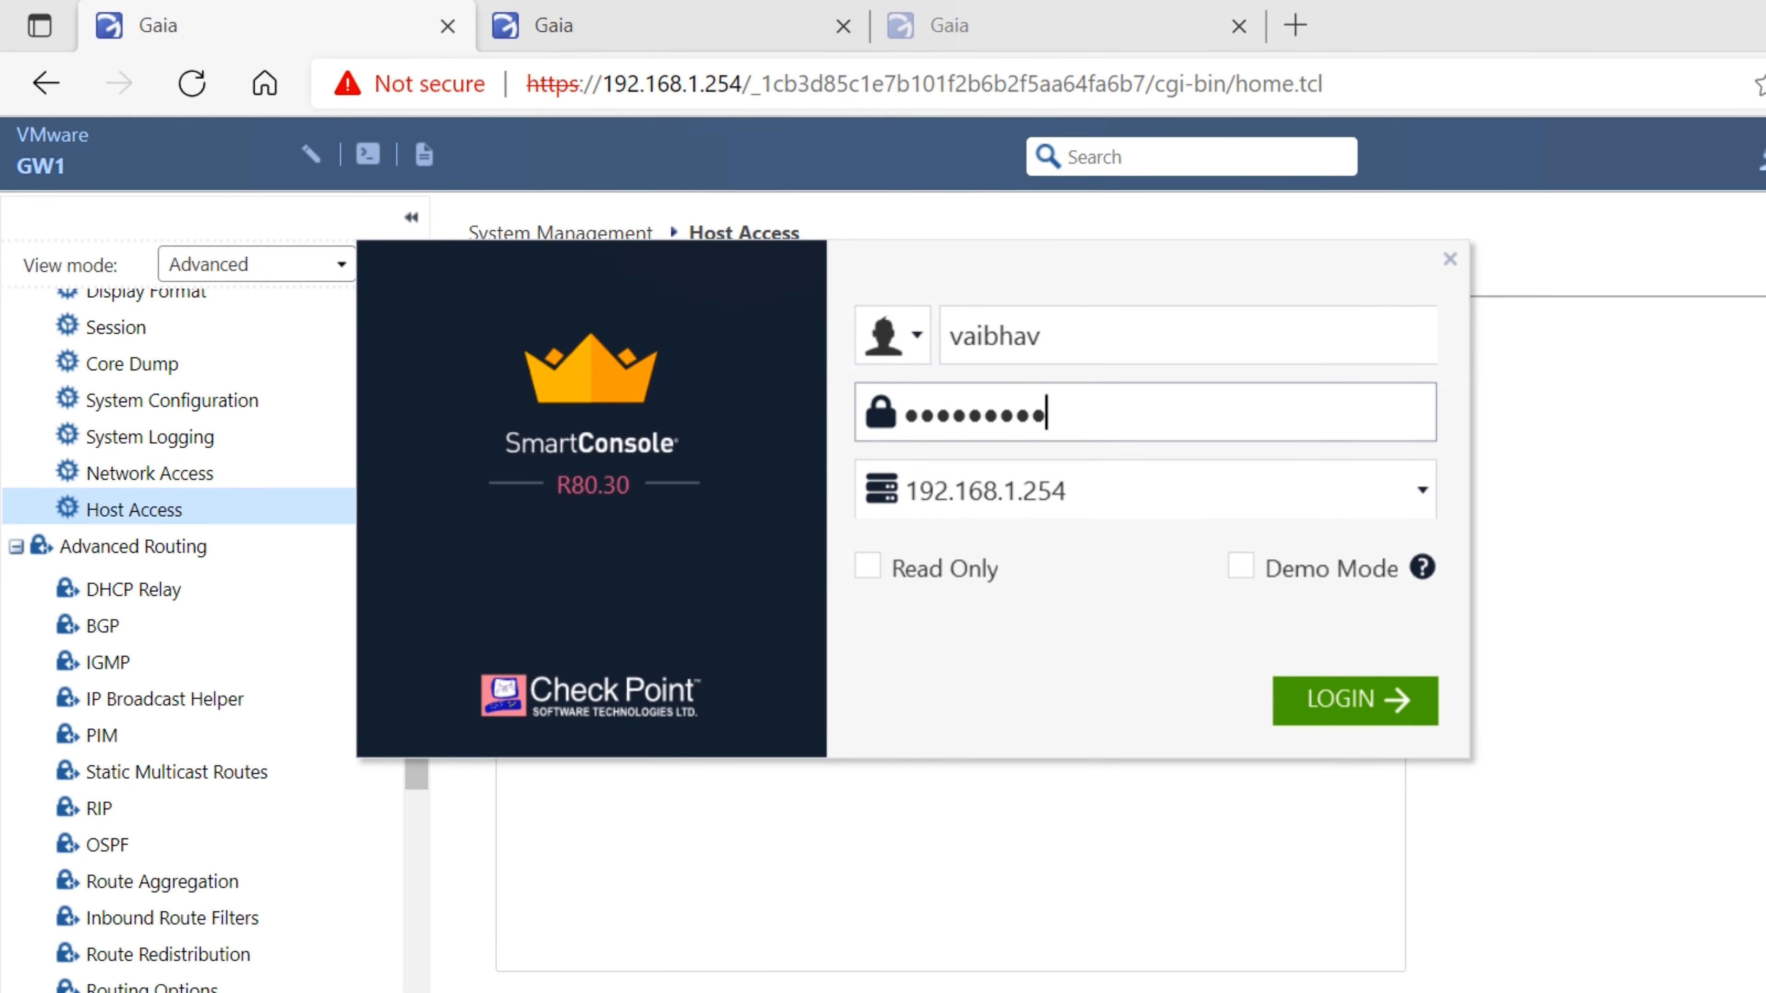
{"action": "key", "text": "Return"}
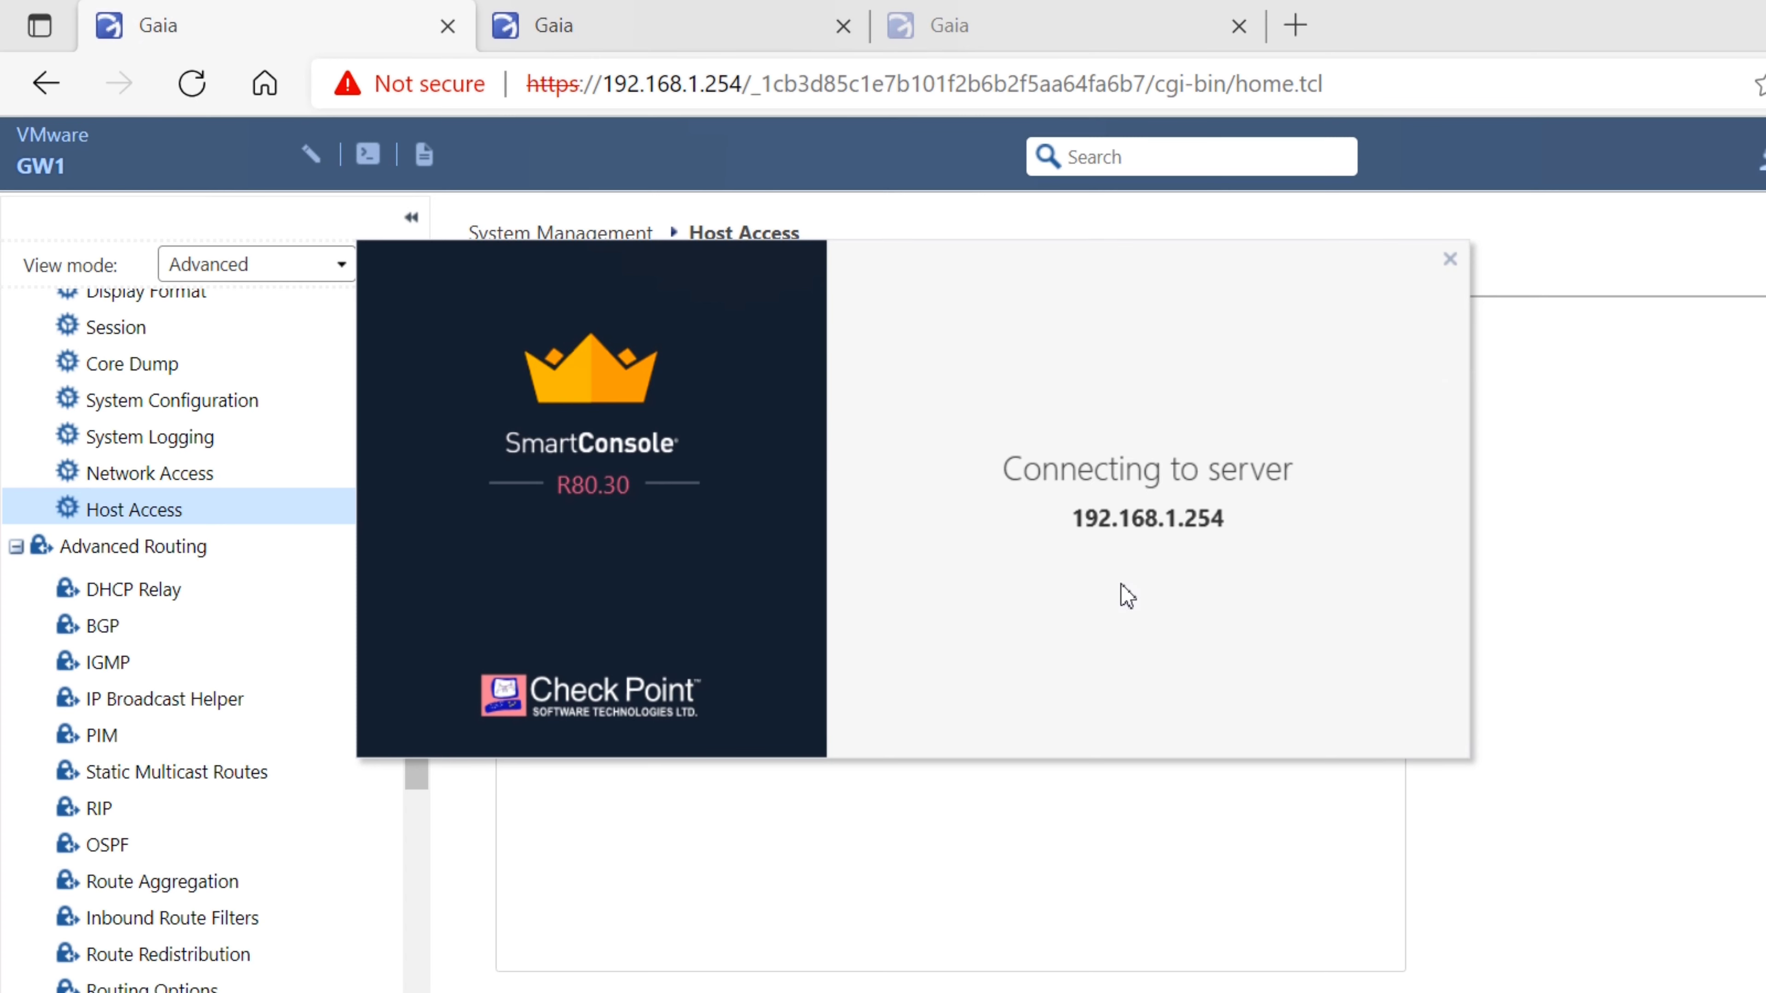
{"action": "key", "text": "Return"}
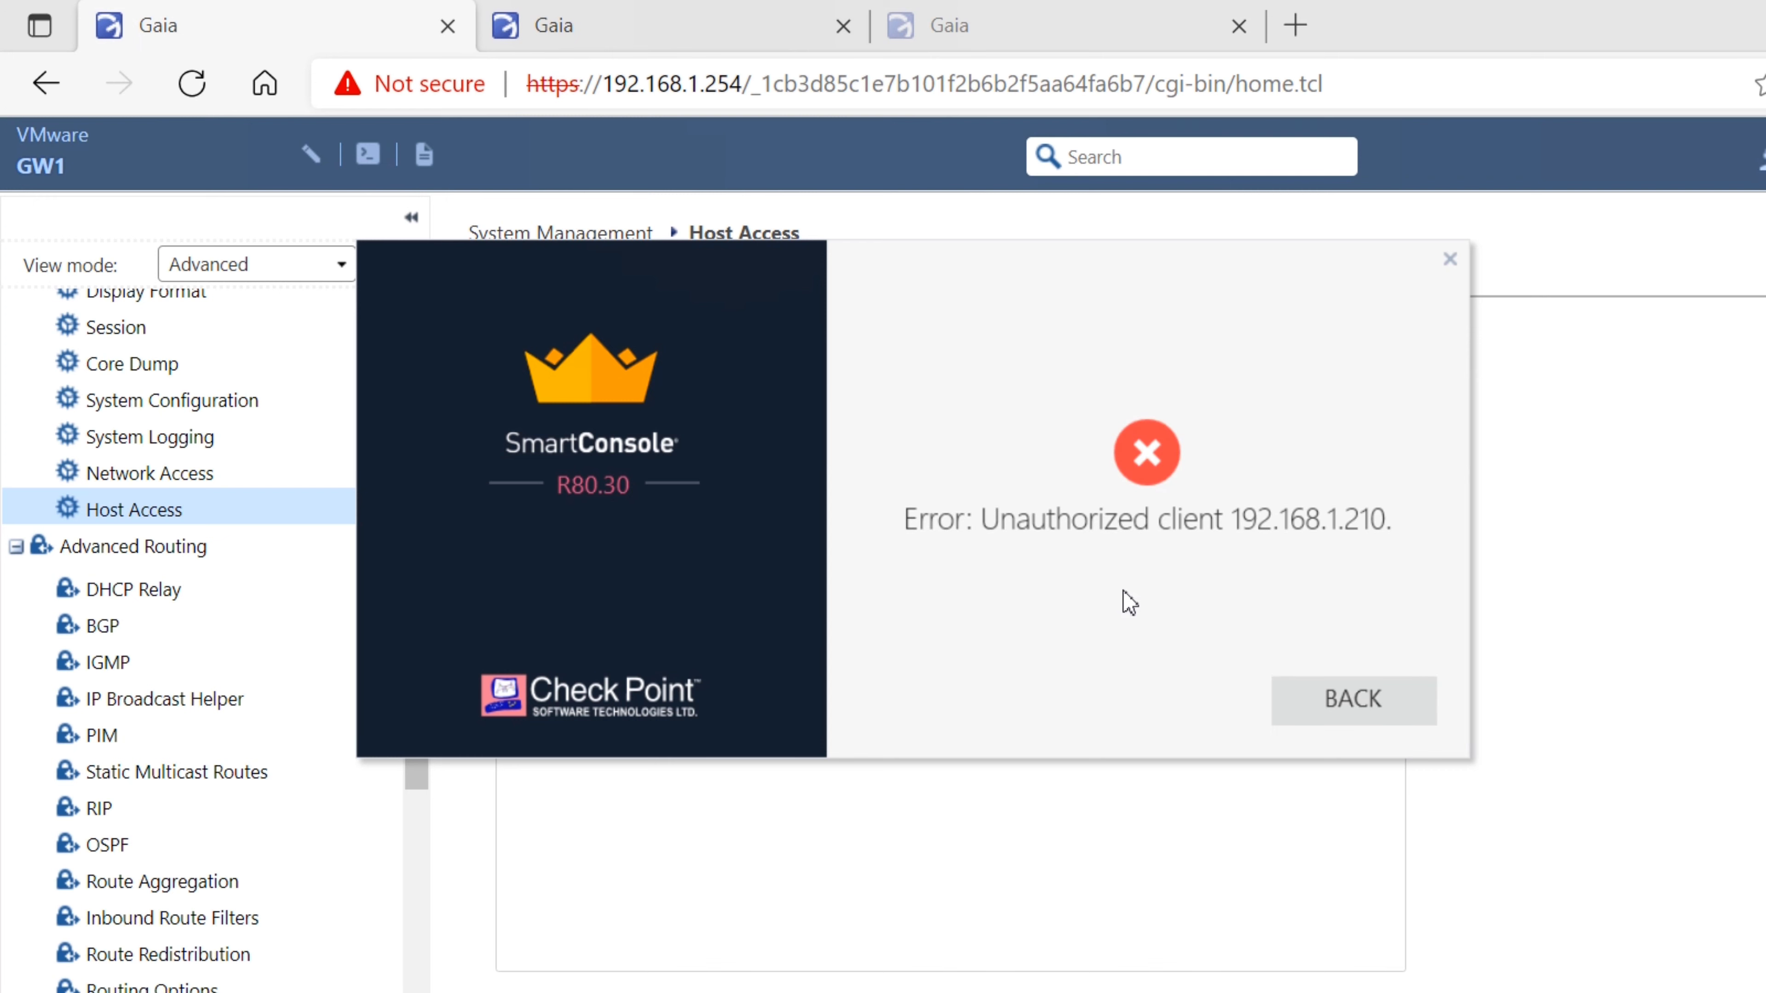
{"action": "key", "text": "Escape"}
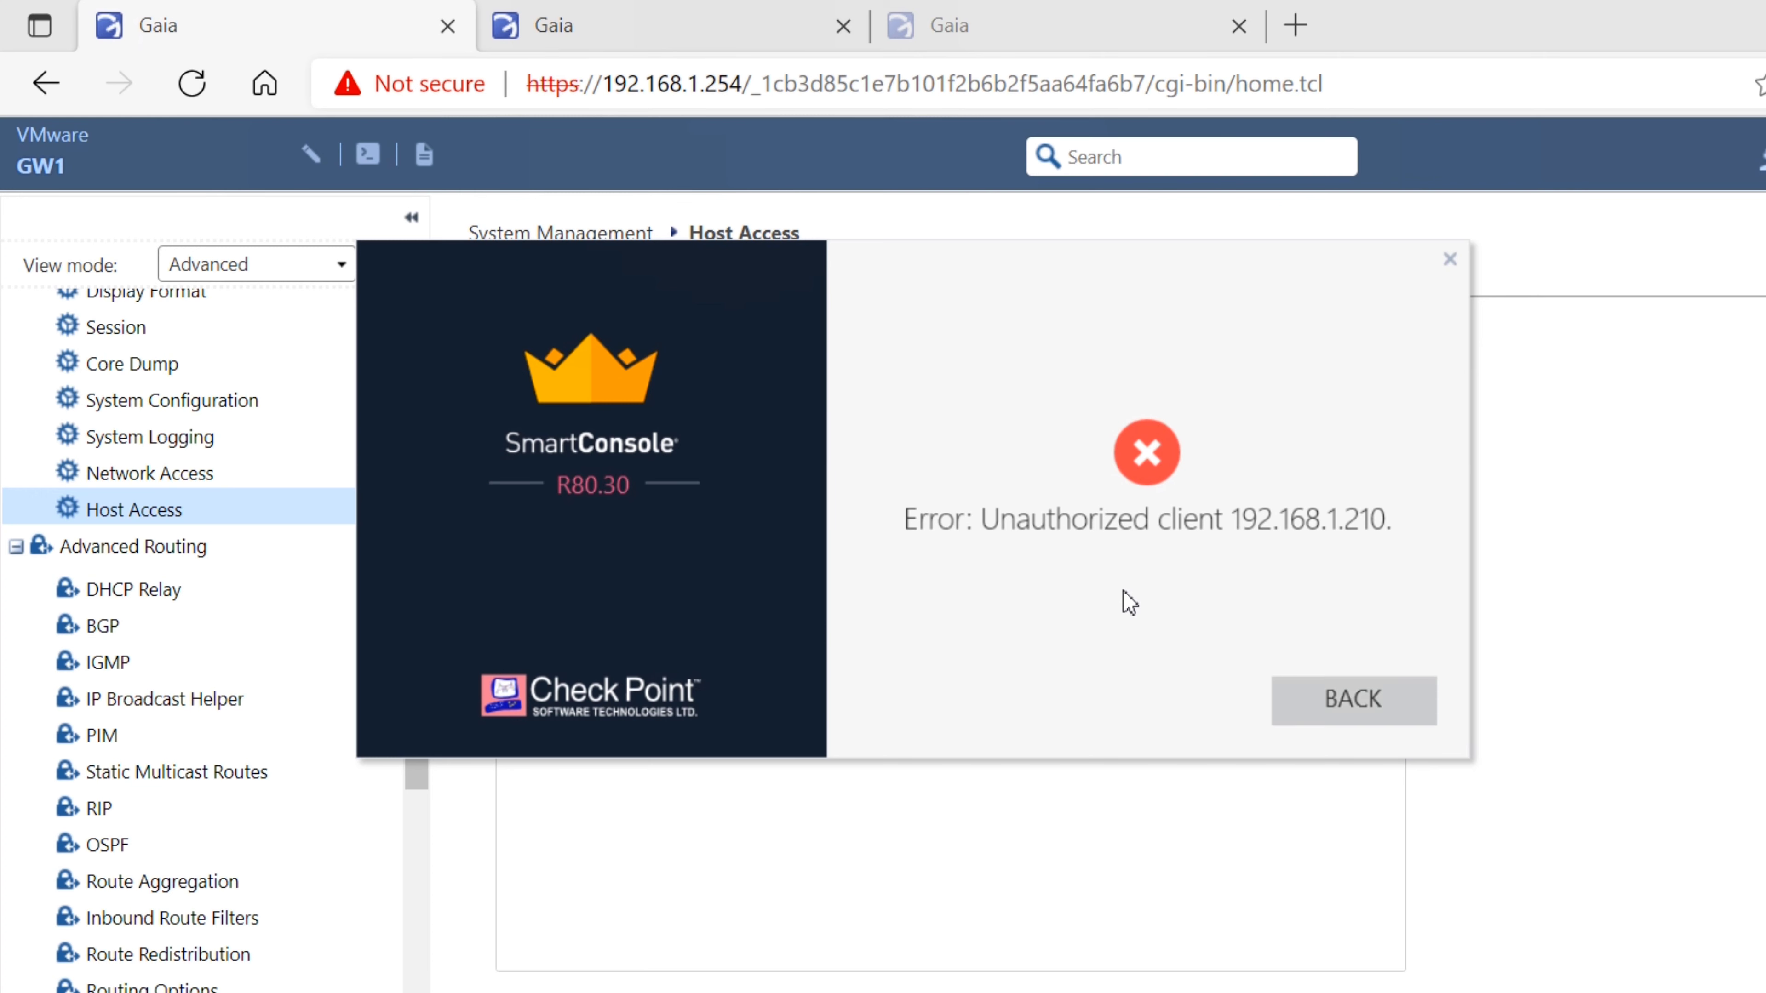
{"action": "key", "text": "Escape"}
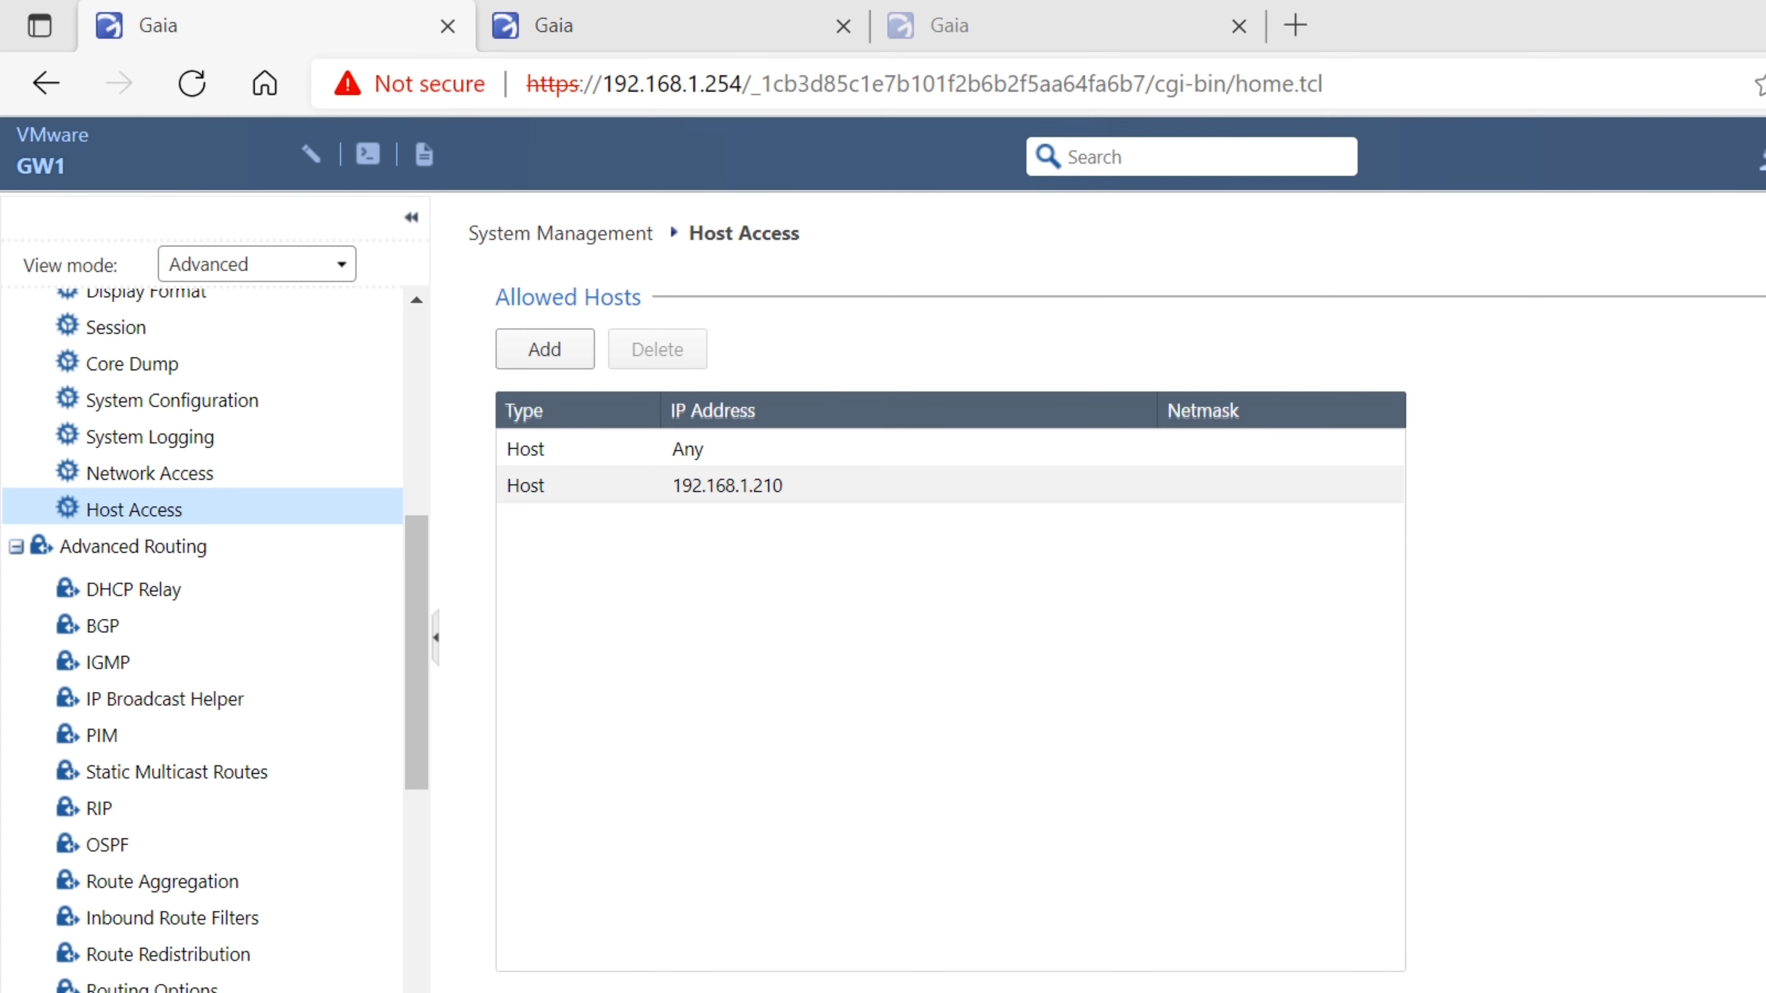
Try logging in with the admin username and a password, which fails authentication
{"action": "left_click_drag", "start_coordinate": [0, 668], "coordinate": [845, 256]}
{"action": "left_click_drag", "start_coordinate": [1105, 373], "coordinate": [1069, 373]}
{"action": "key", "text": "ctrl+a"}
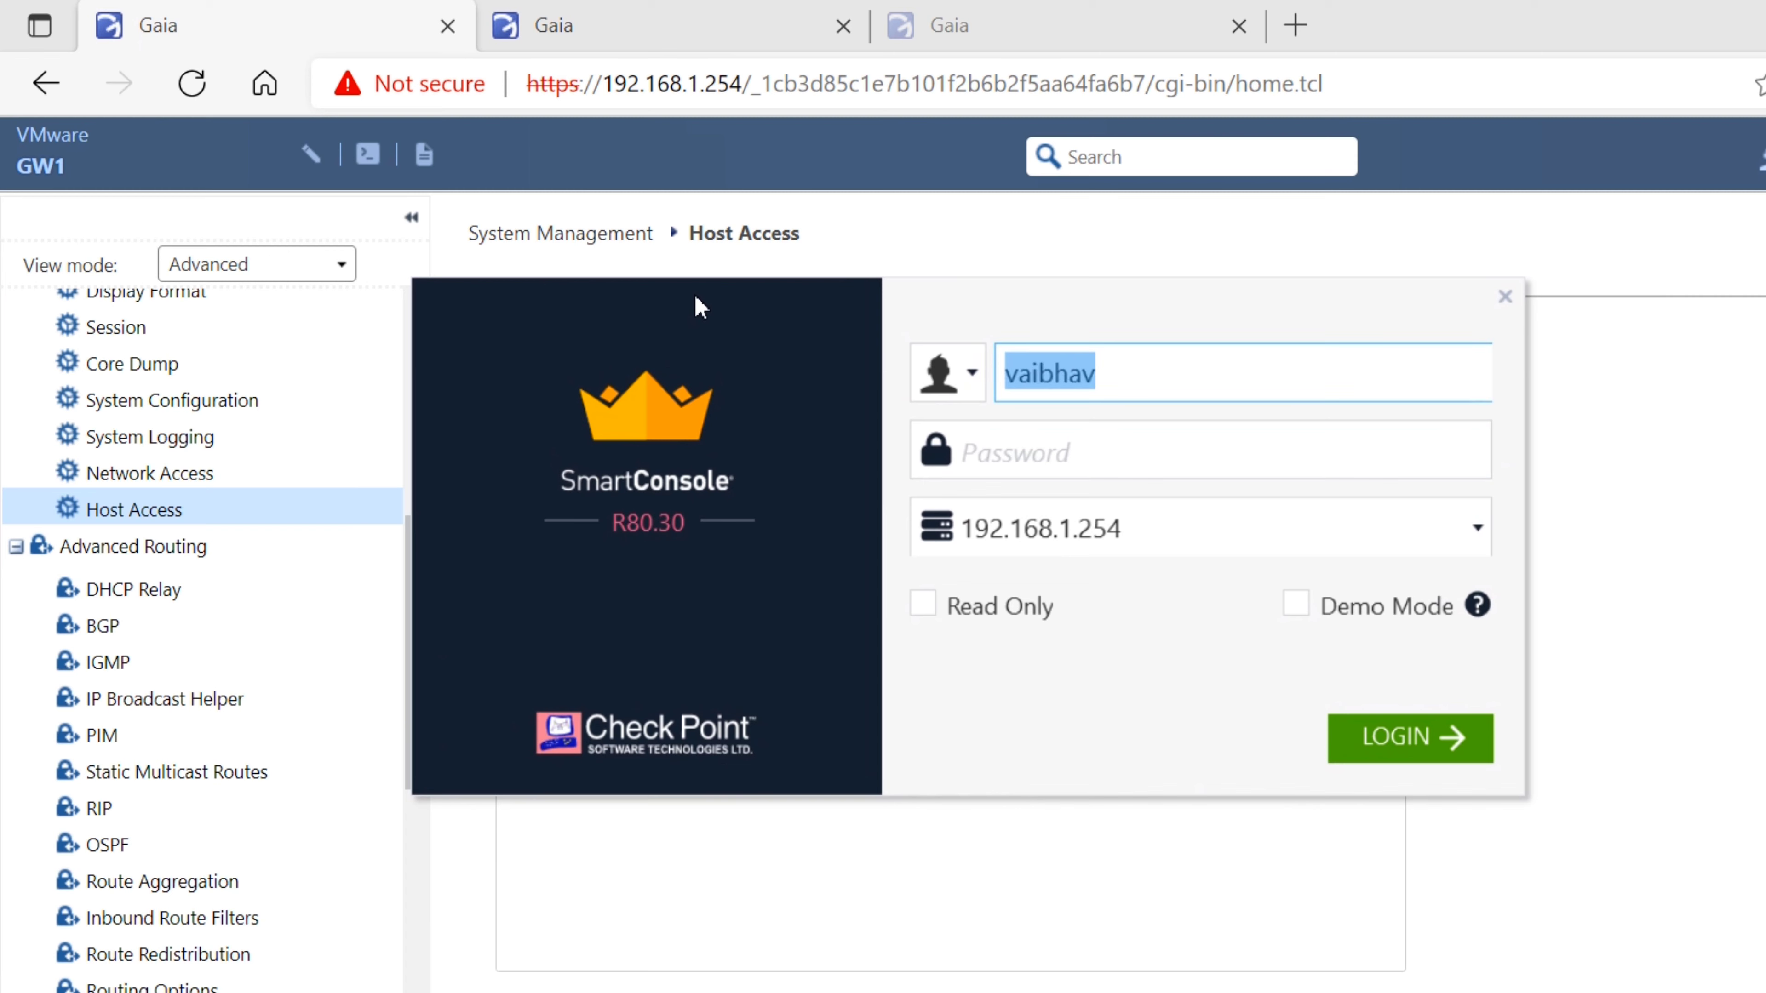
{"action": "type", "text": "admin"}
{"action": "key", "text": "Tab"}
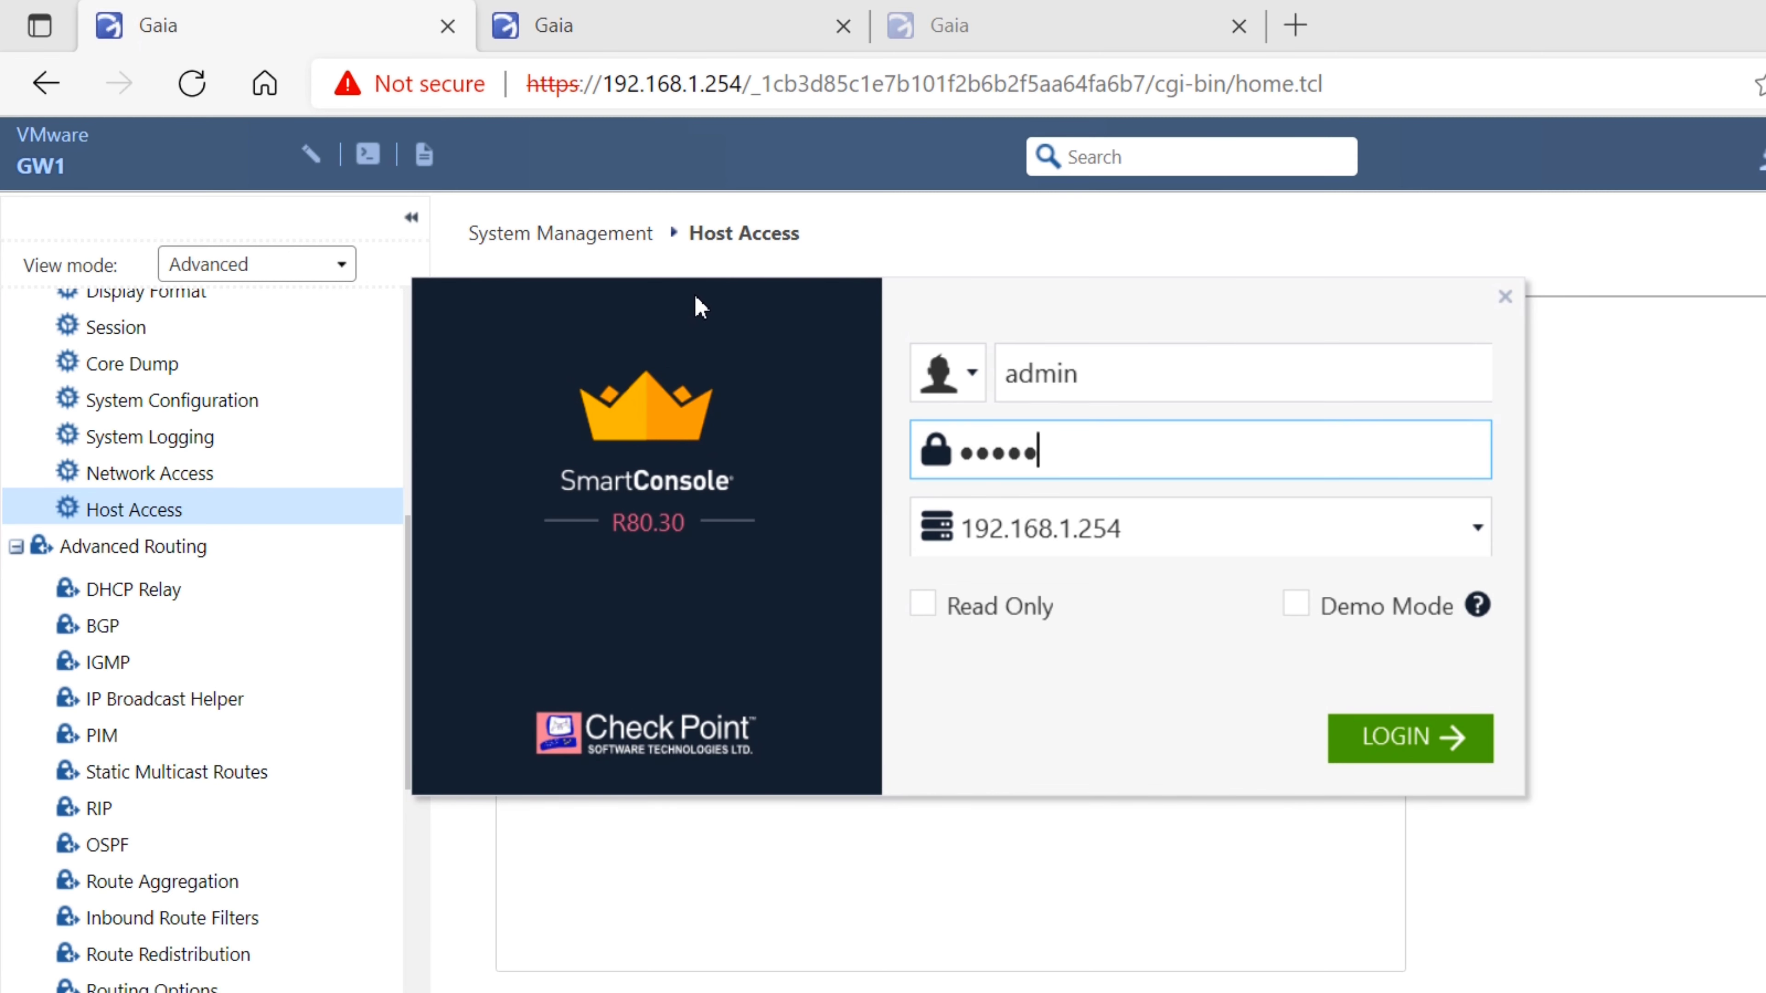
{"action": "key", "text": "Return"}
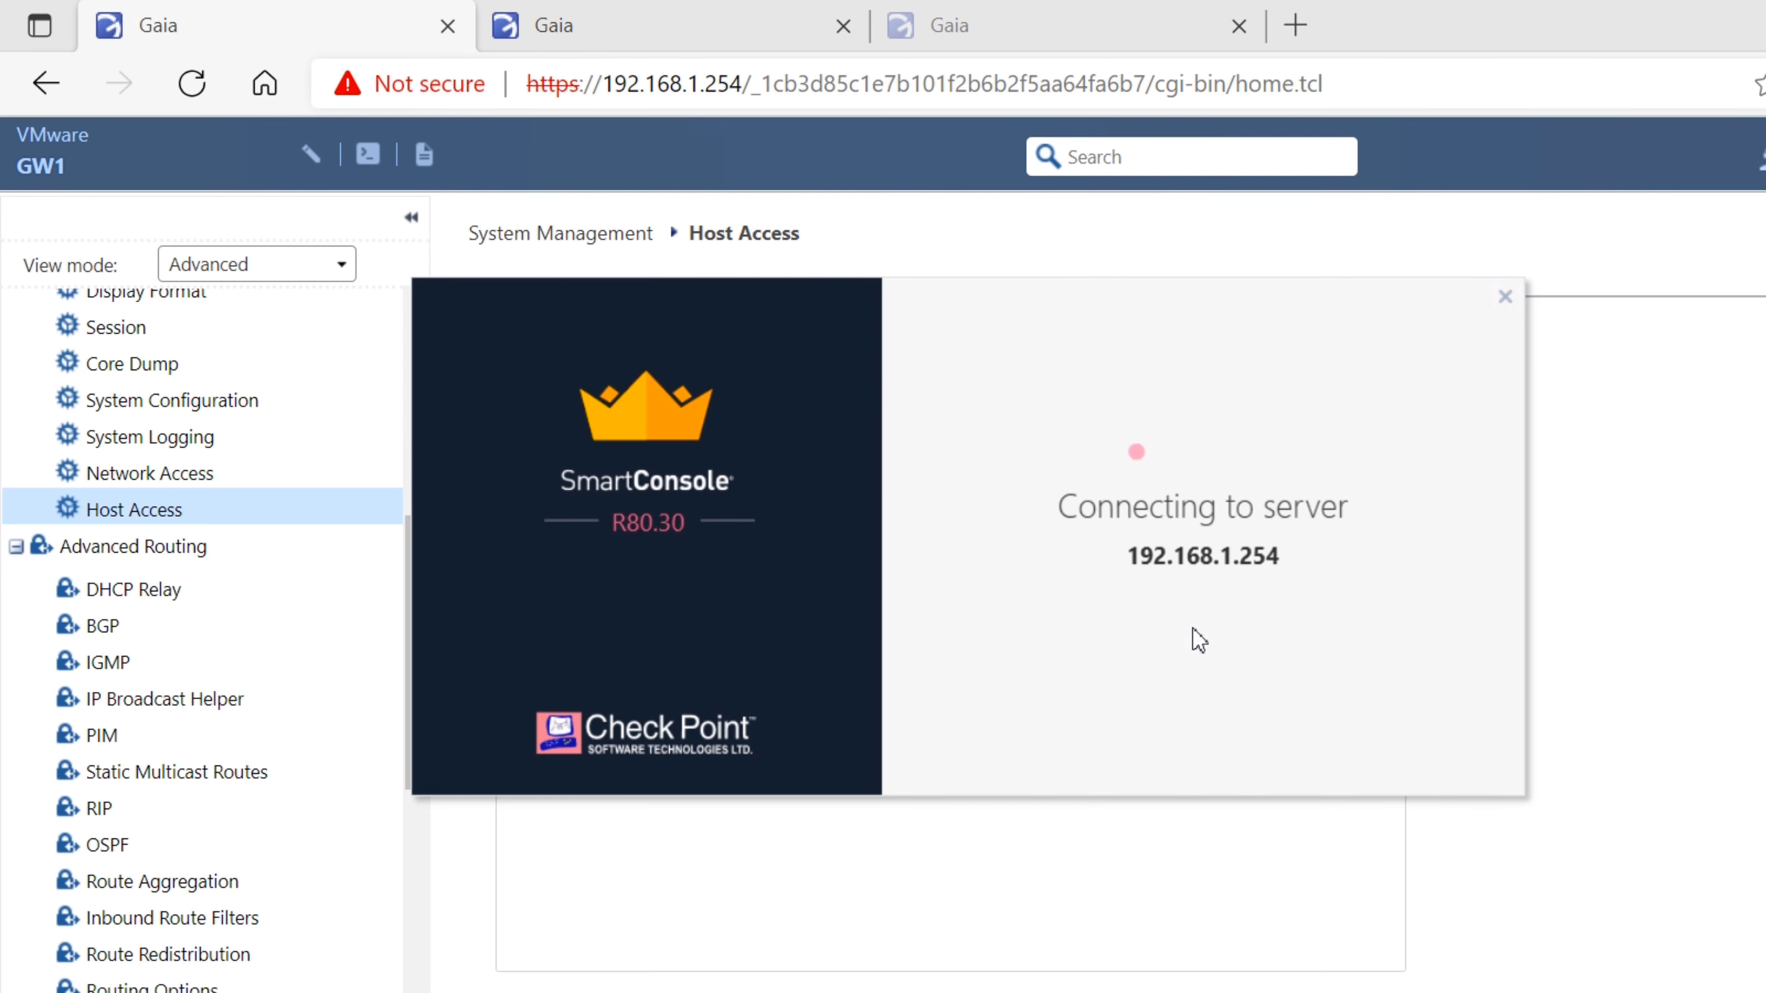
{"action": "key", "text": "Return"}
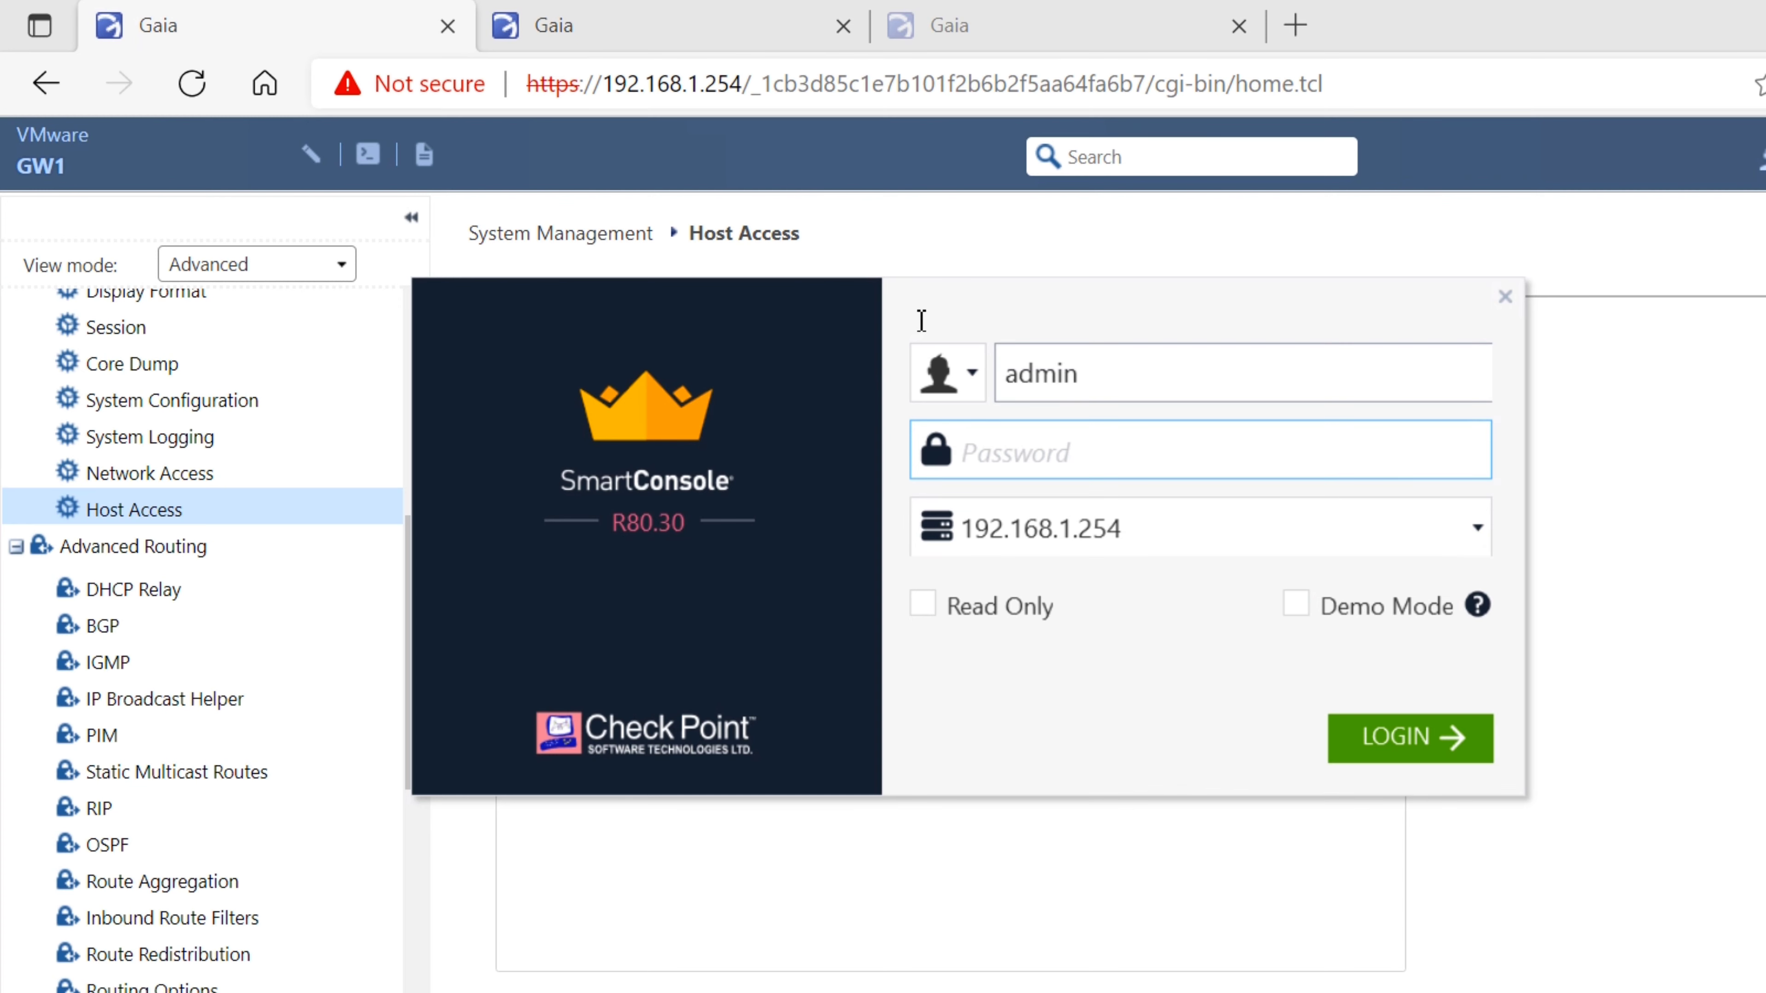
Log in as the new administrator and proceed into MDS, again refused for unauthorized client 192.168.1.210
{"action": "left_click", "coordinate": [1085, 374]}
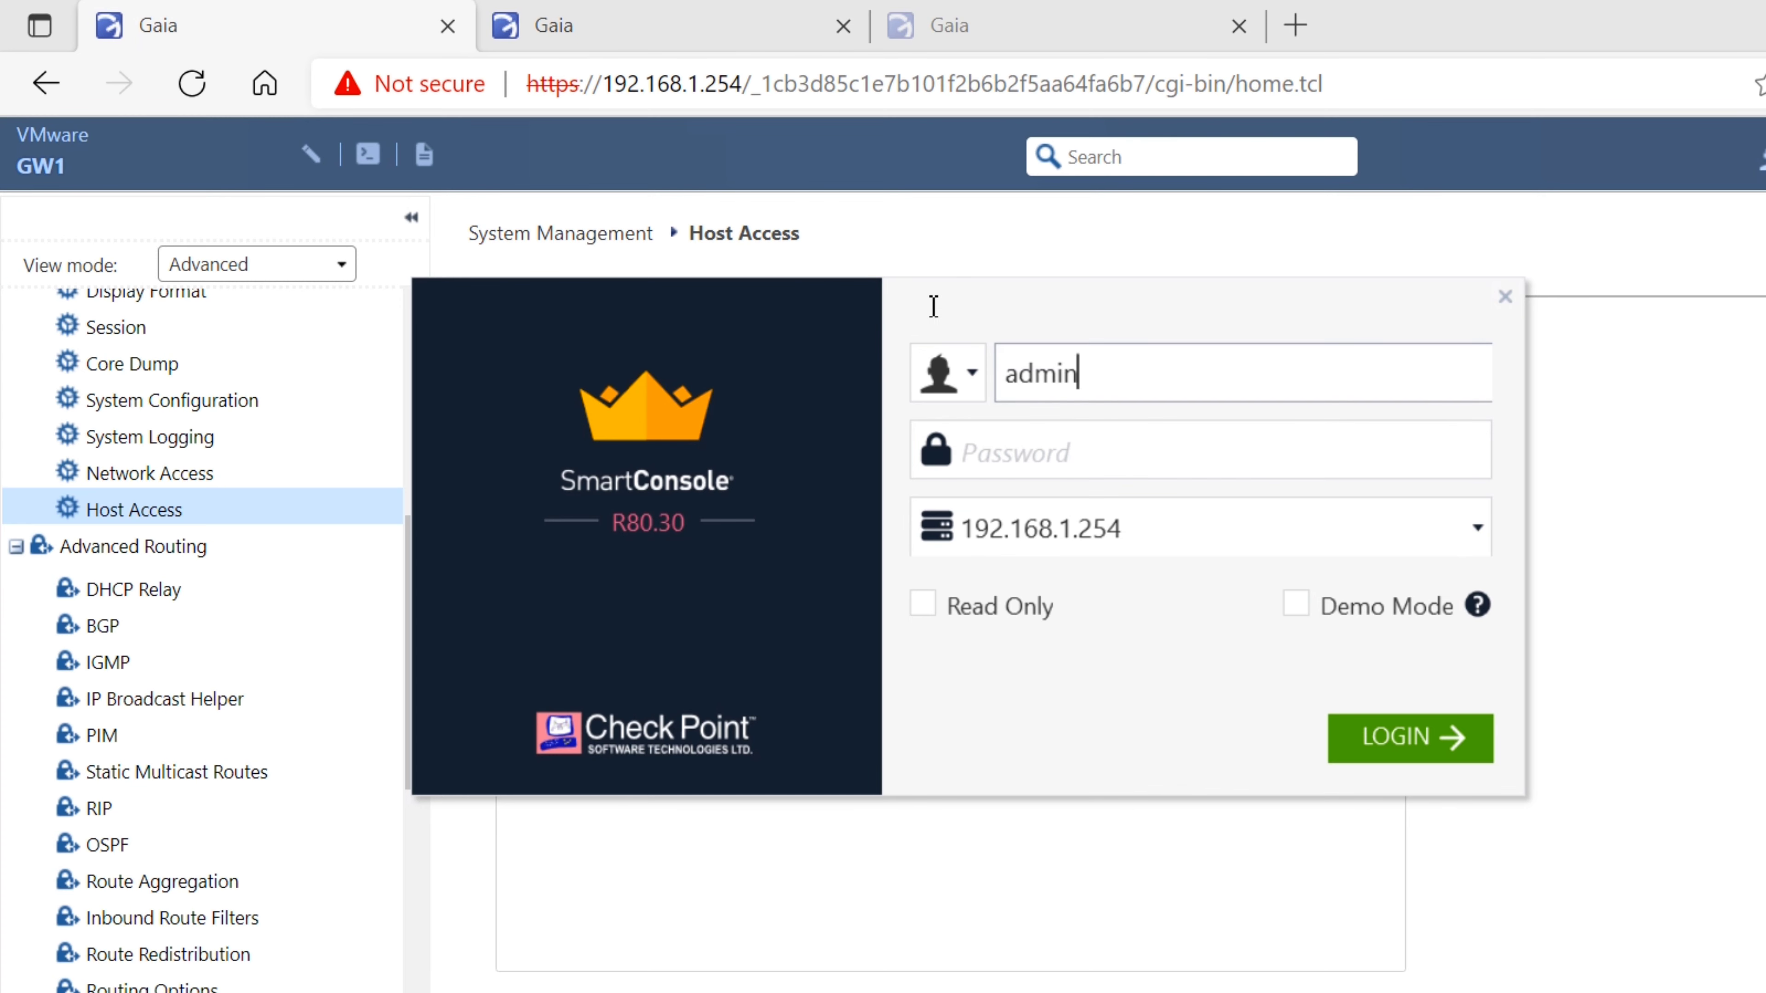
{"action": "key", "text": "ctrl+a"}
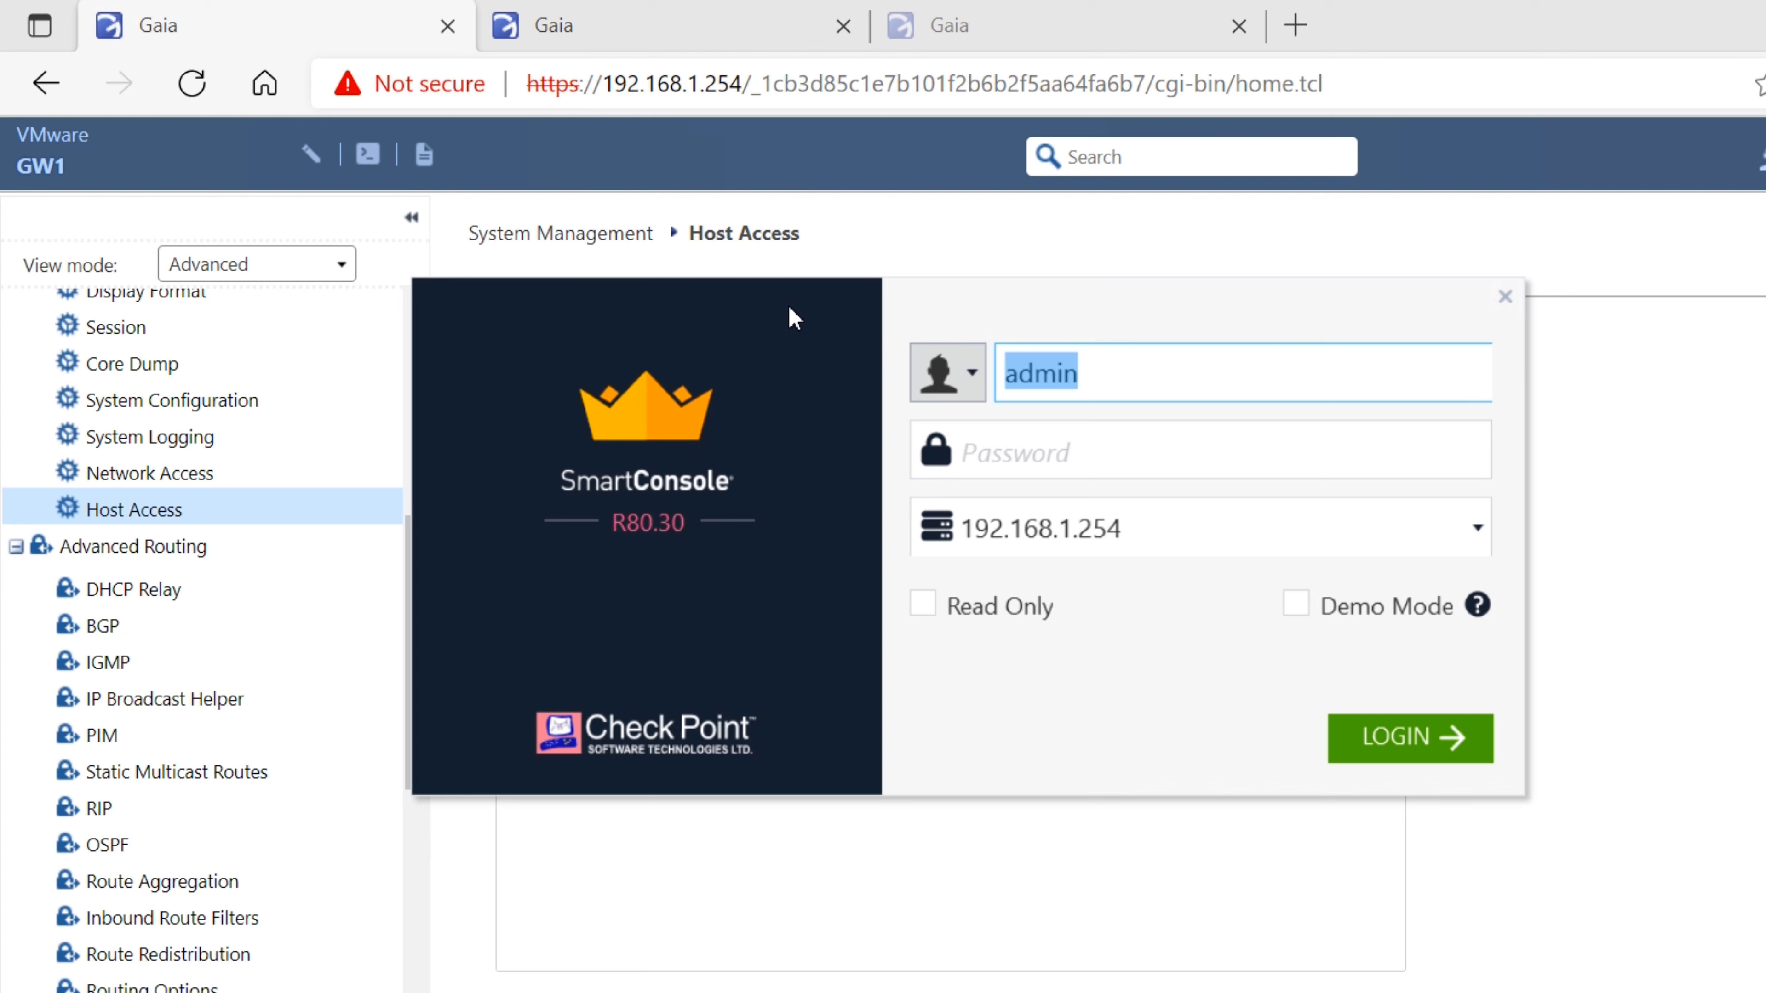
{"action": "type", "text": "vaibhav"}
{"action": "key", "text": "Tab"}
{"action": "type", "text": "••••••••••"}
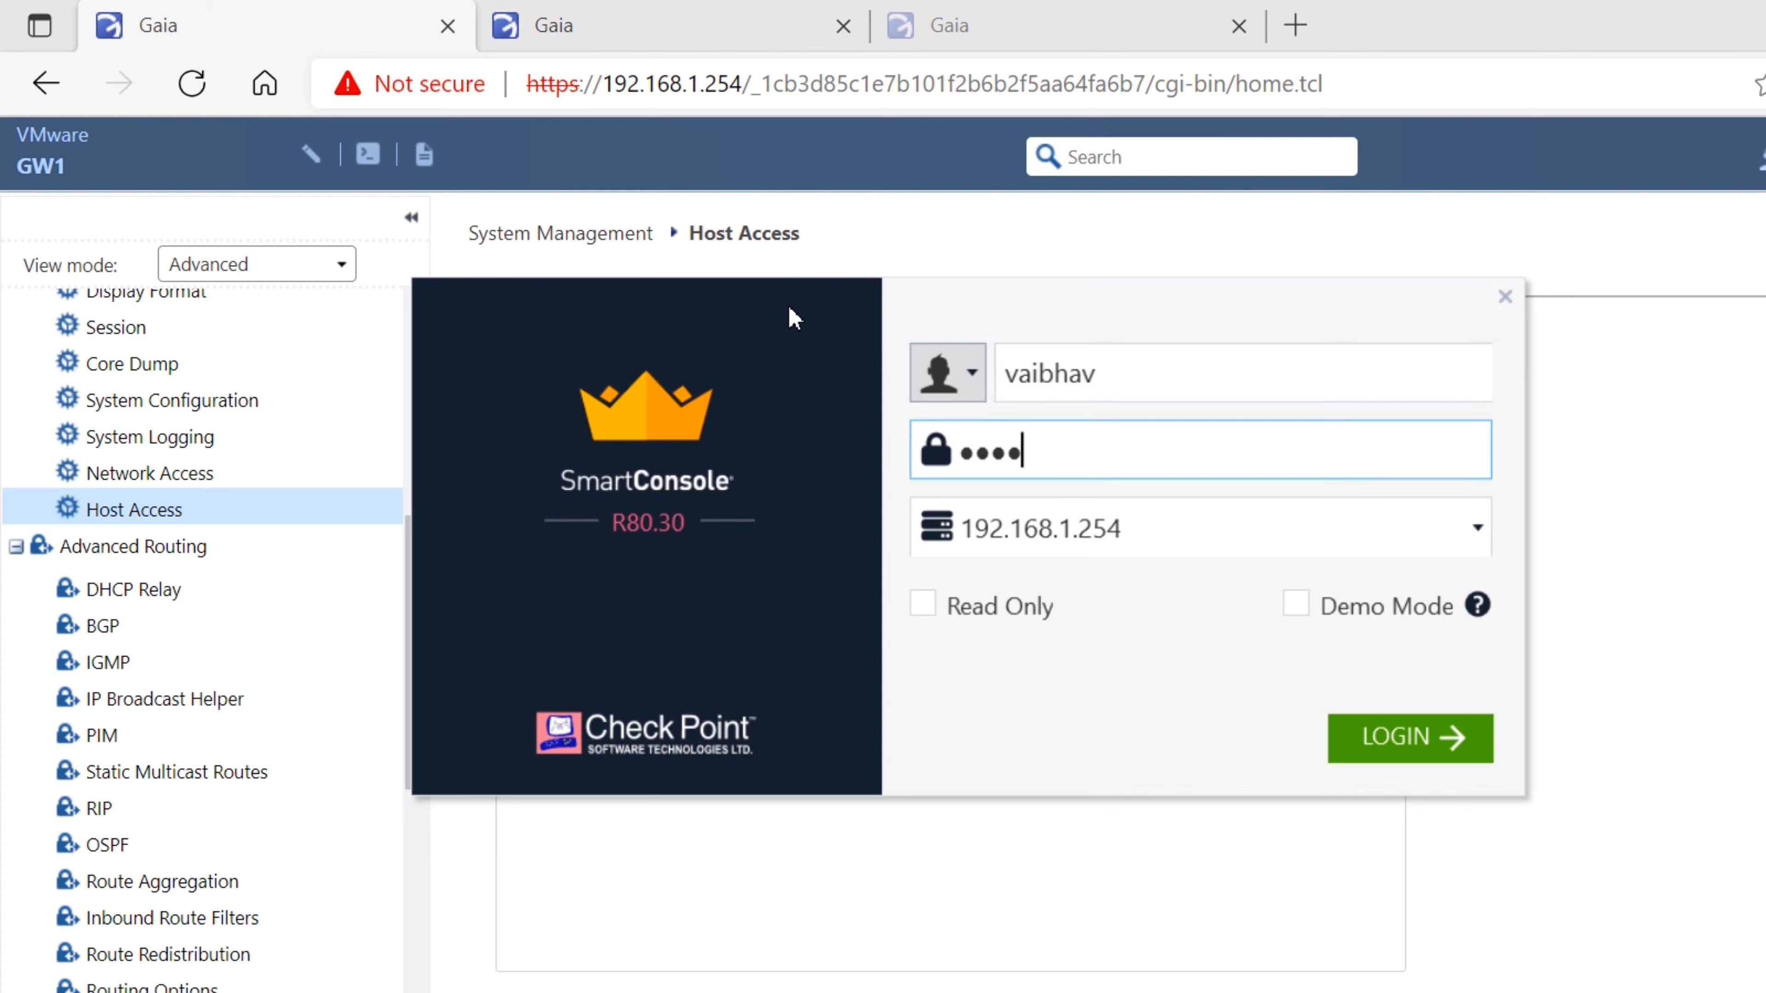
{"action": "key", "text": "Return"}
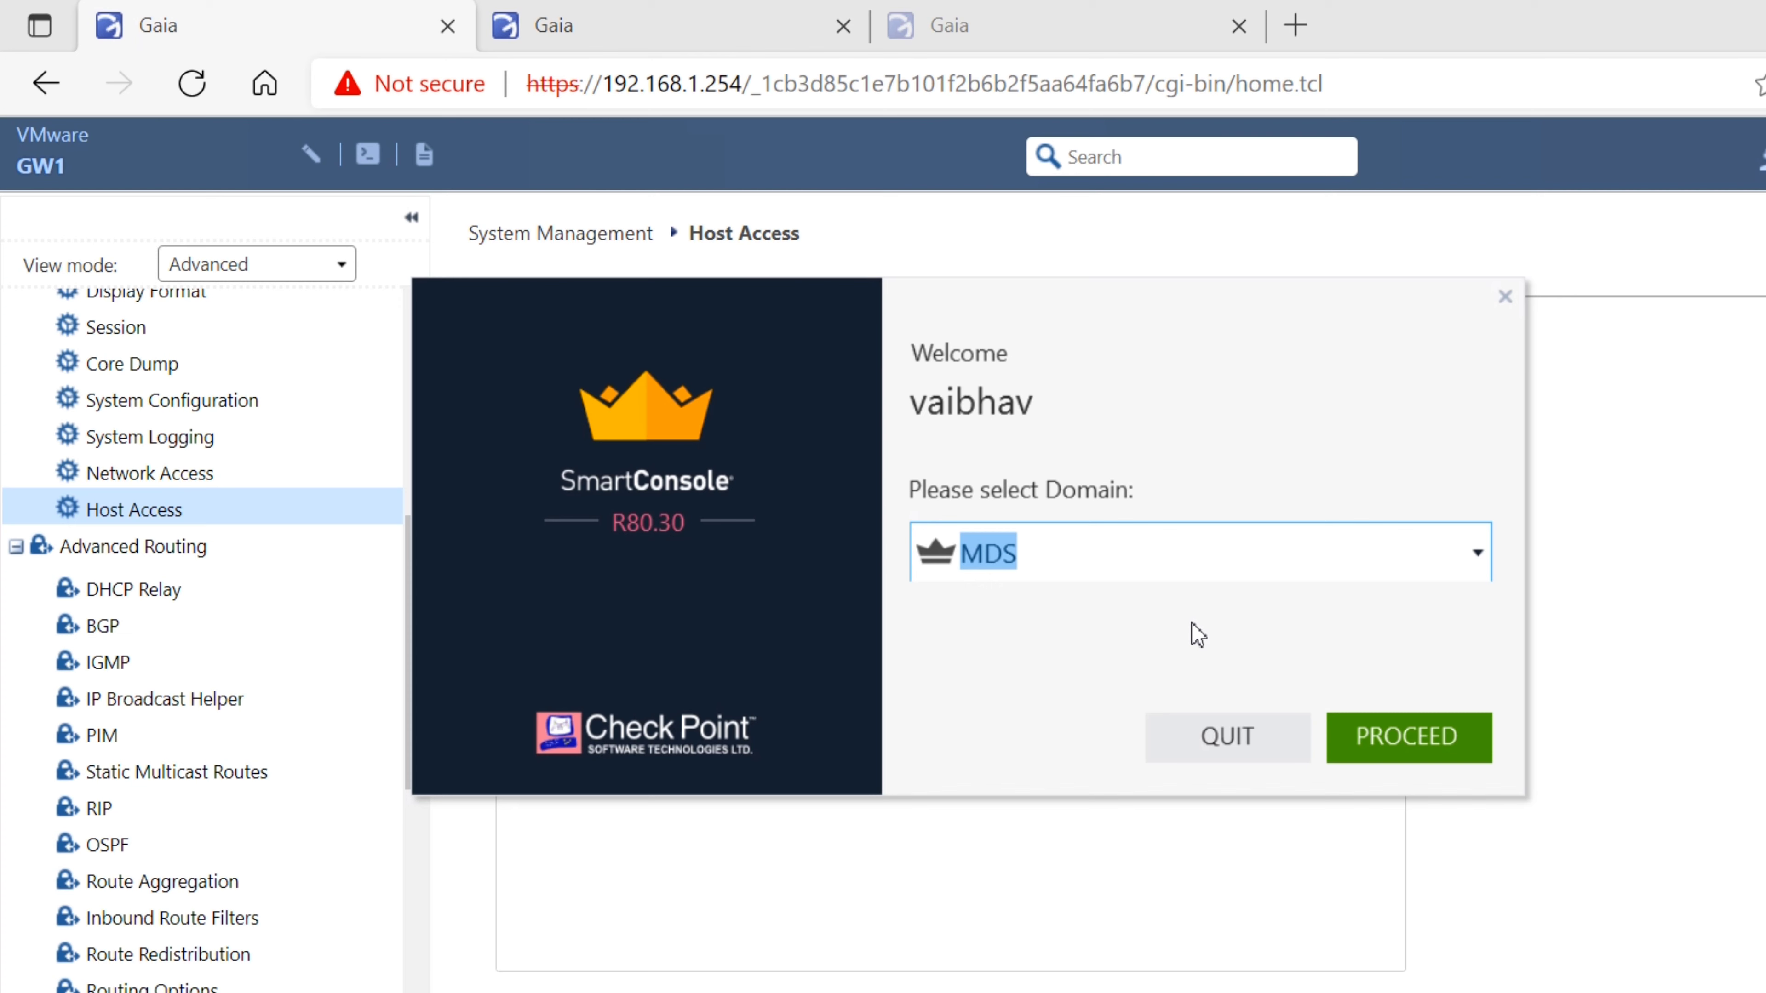
{"action": "key", "text": "Return"}
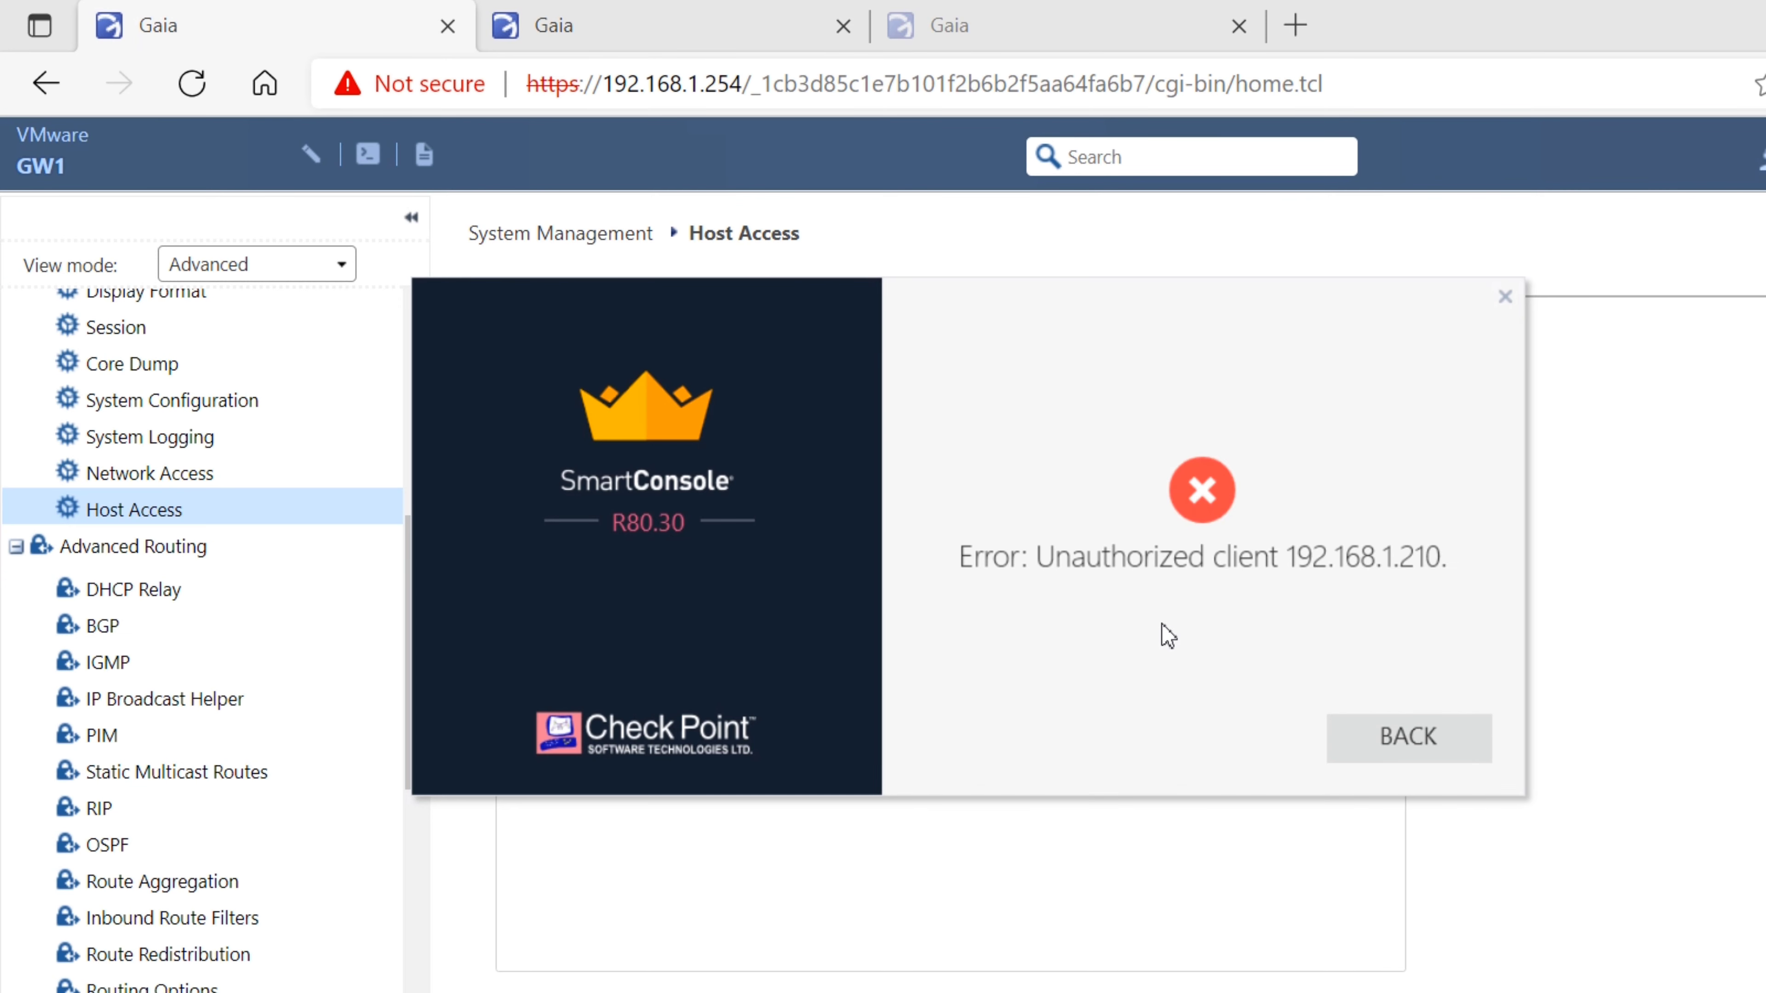
{"action": "key", "text": "Return"}
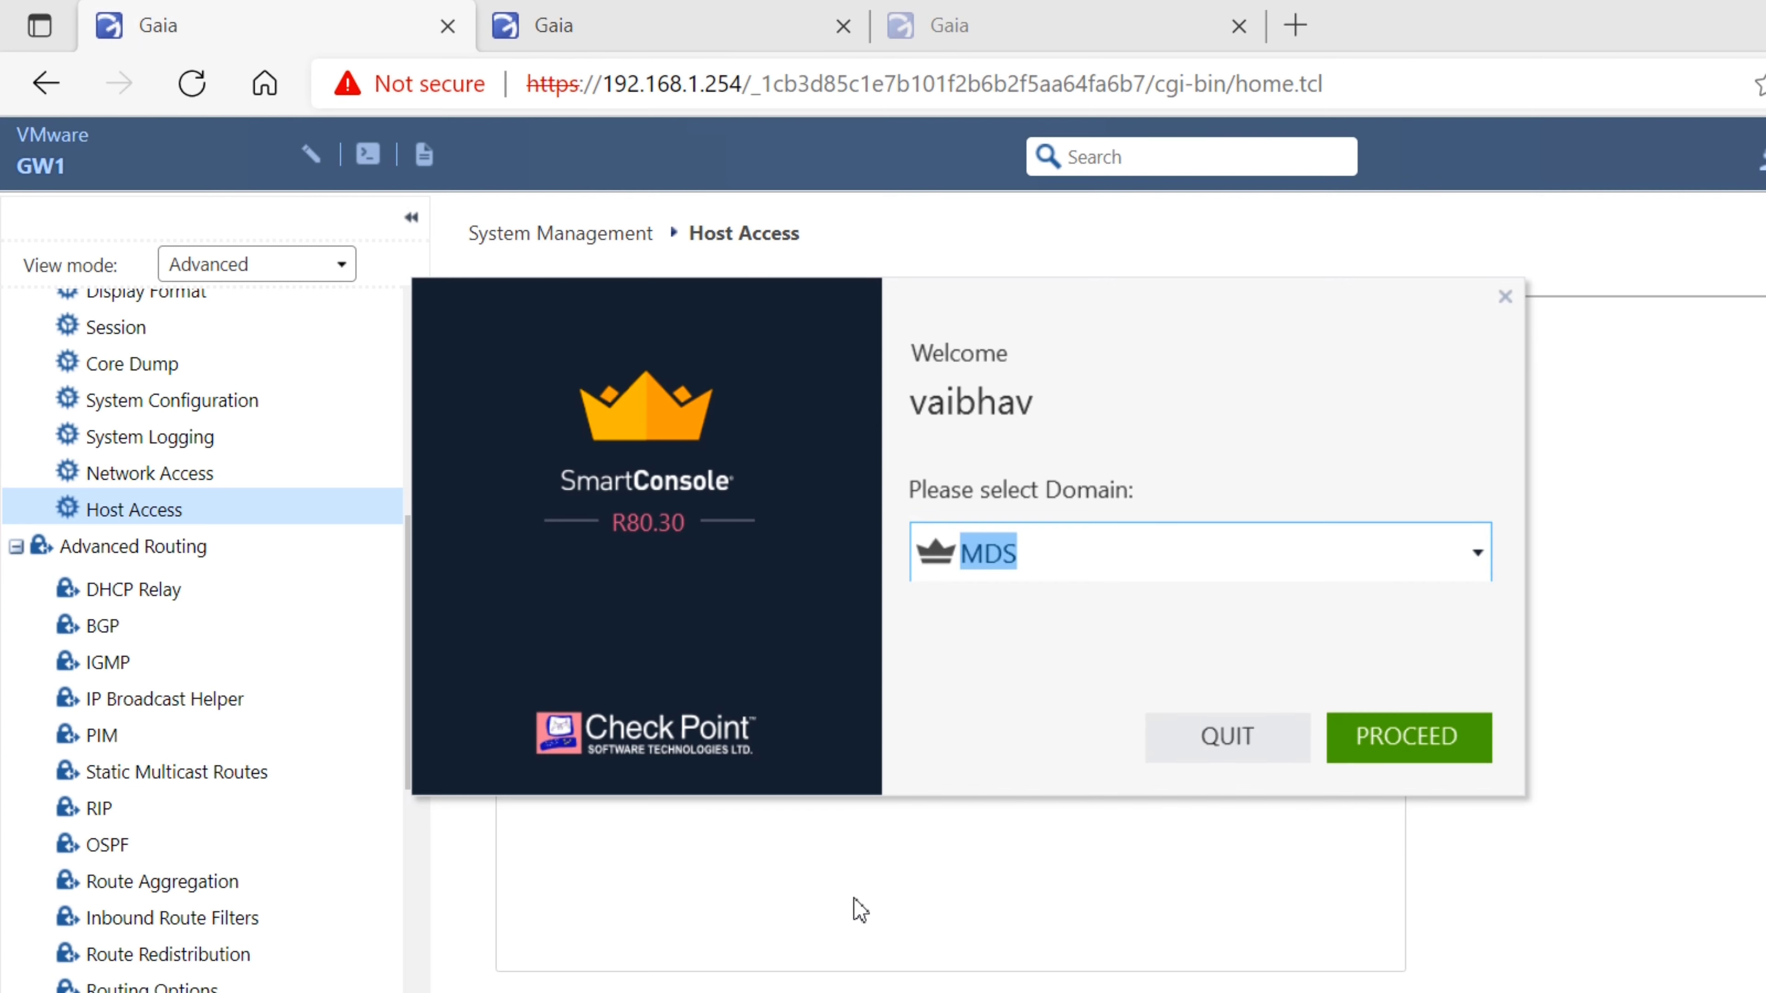
Rerun mdsstat on the MDS console to confirm all processes are up, and check hostname GW1
{"action": "key", "text": "alt+Tab"}
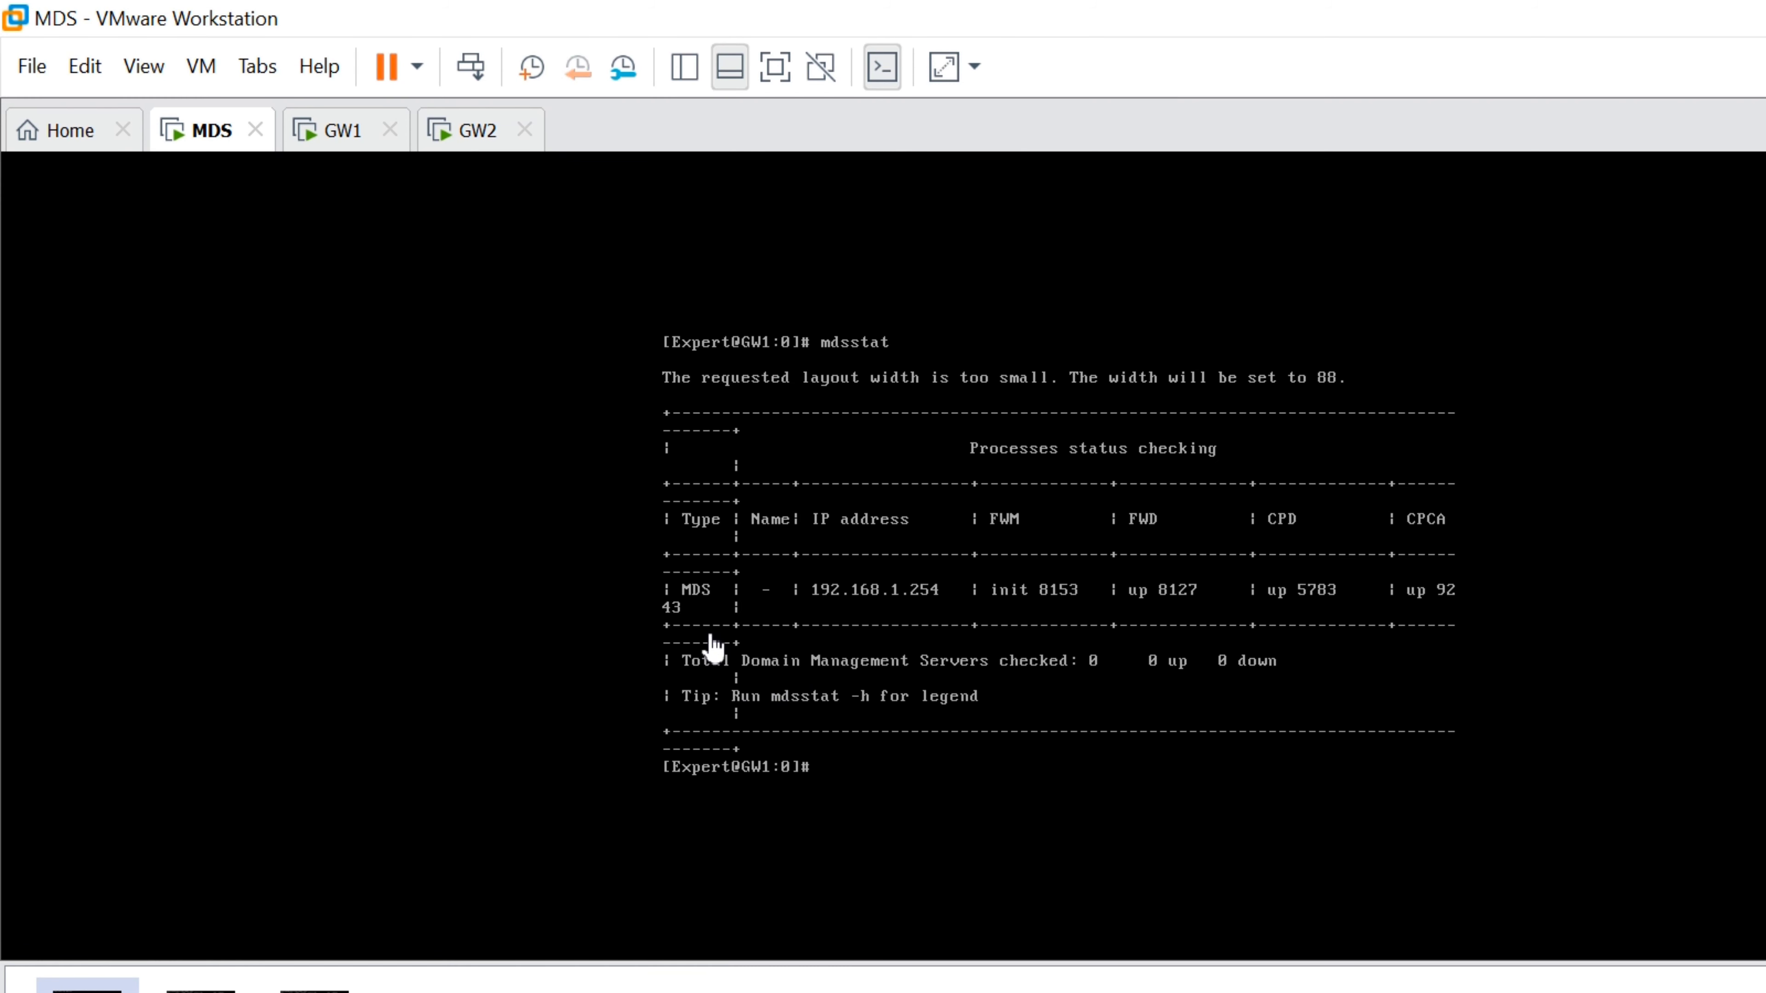
{"action": "left_click", "coordinate": [720, 634]}
{"action": "key", "text": "Up"}
{"action": "key", "text": "Return"}
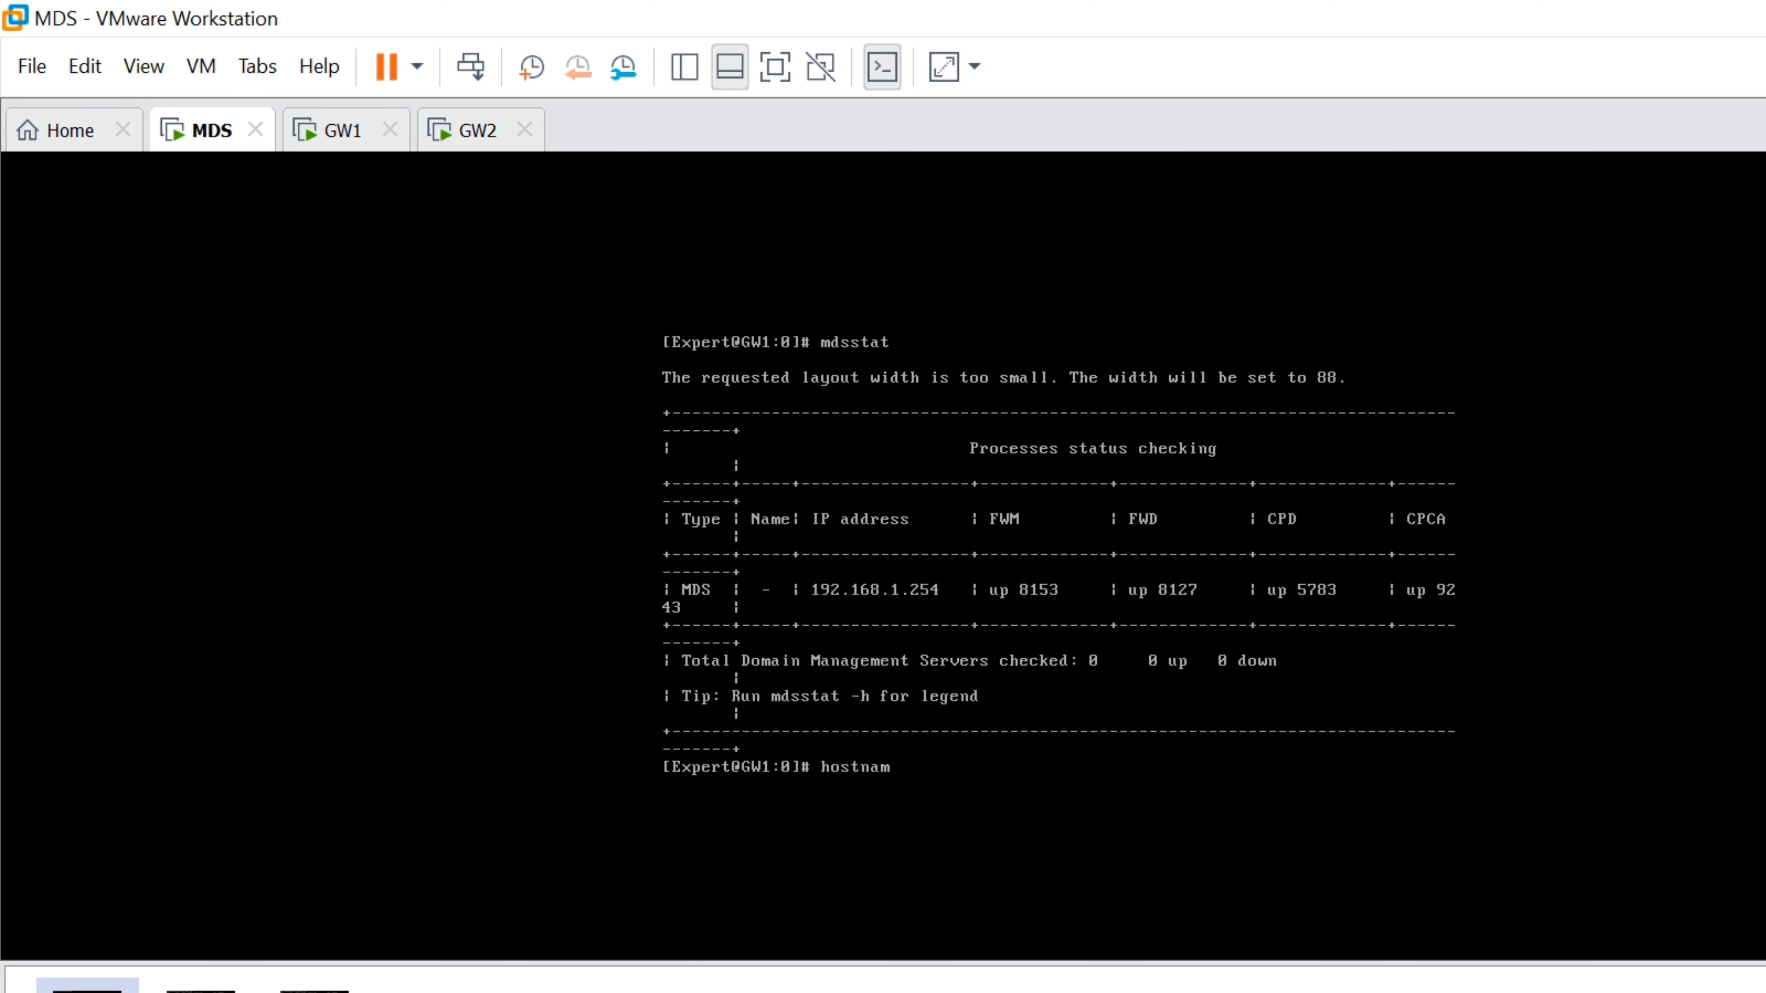
{"action": "key", "text": "Return"}
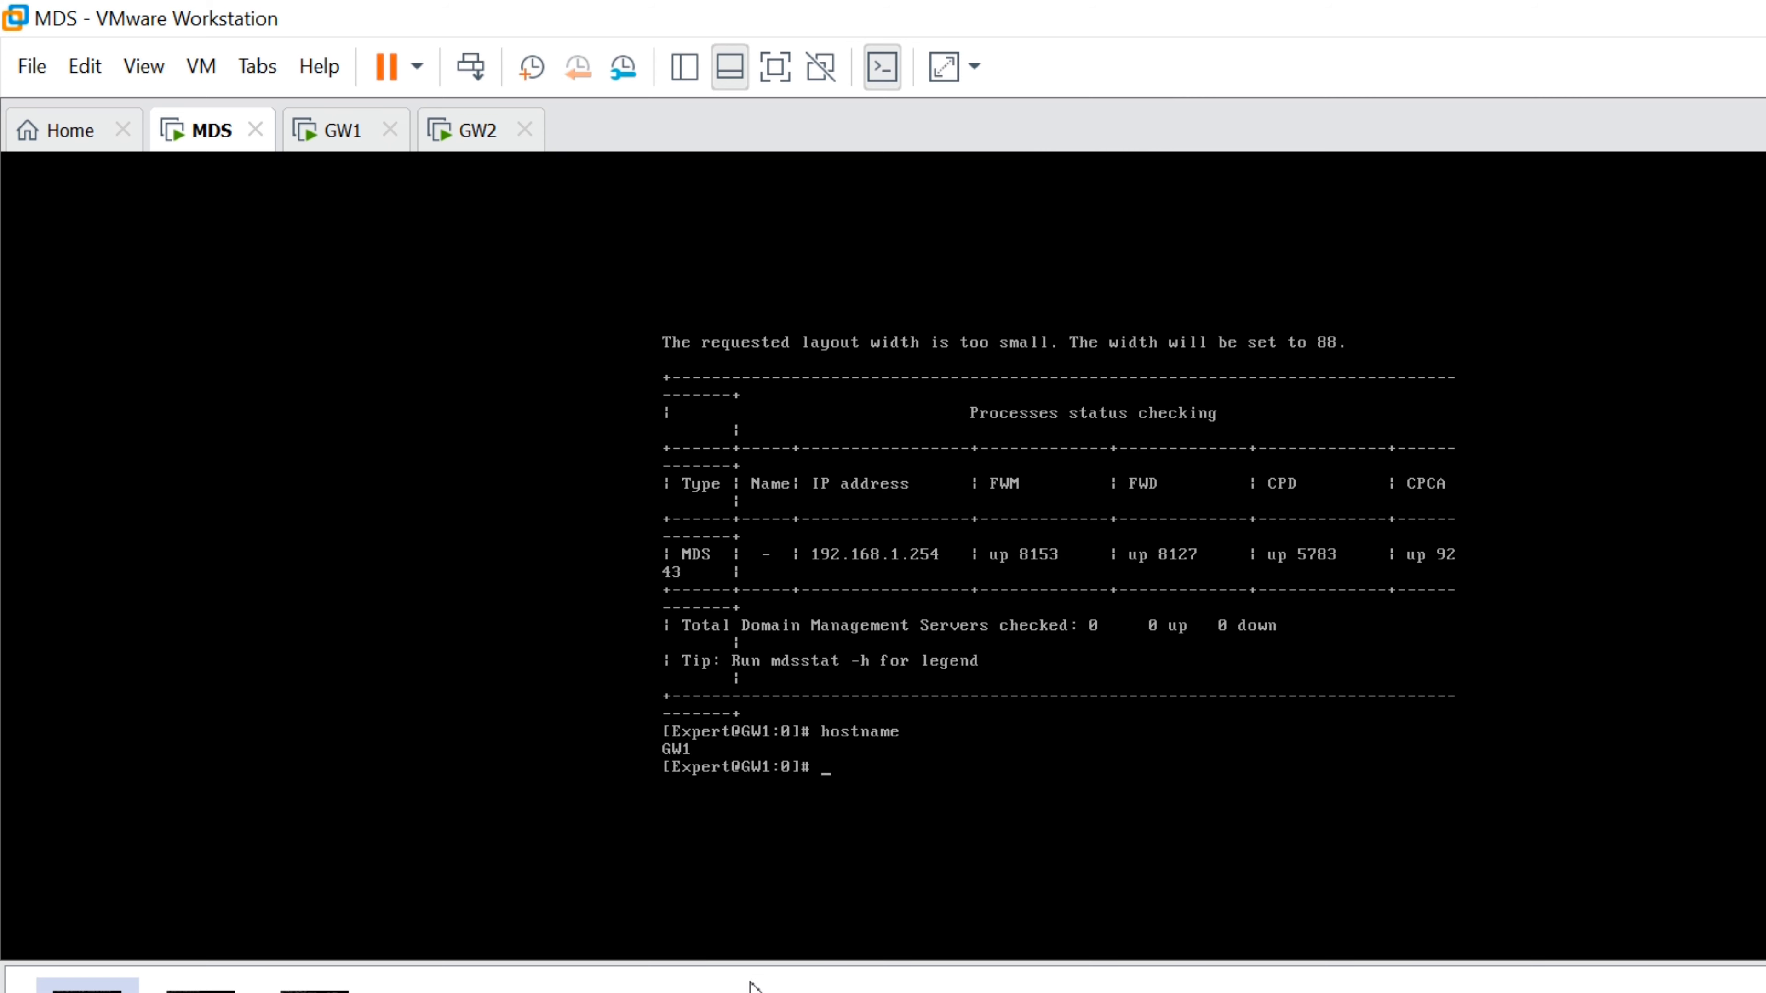
Open the MDS virtual machine's context menu, then return to the Gaia Portal in the browser
{"action": "mouse_move", "coordinate": [716, 978]}
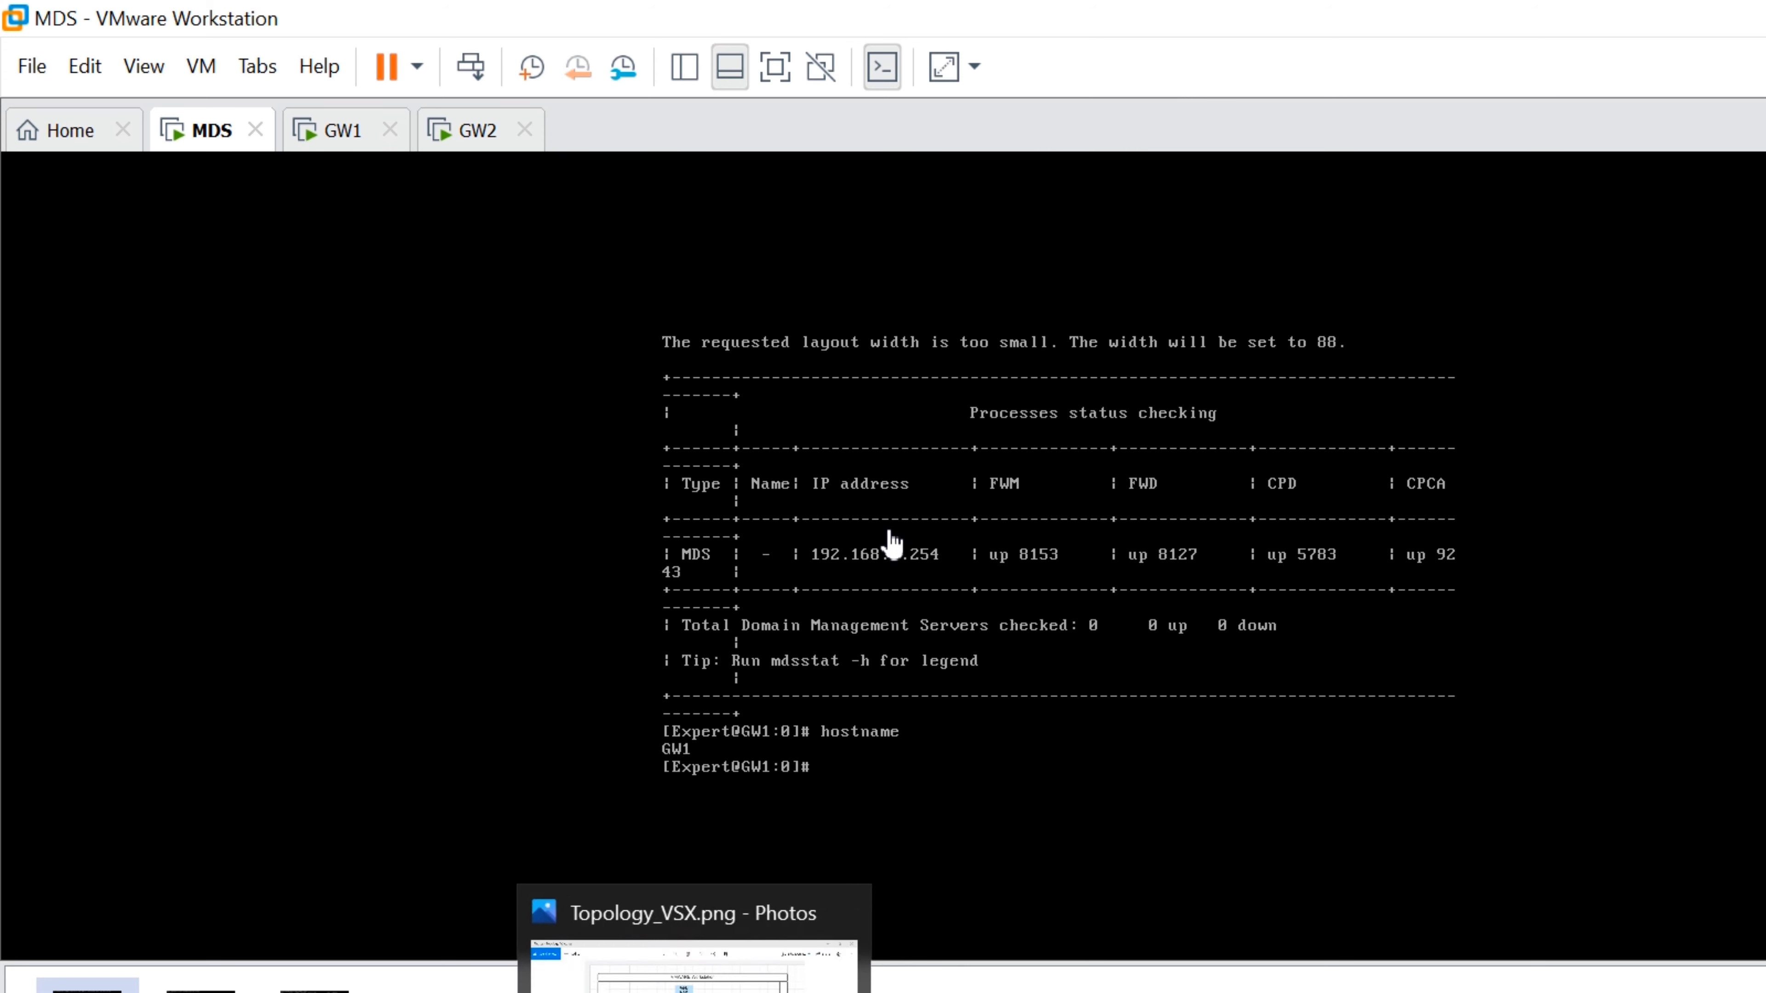
{"action": "right_click", "coordinate": [189, 124]}
{"action": "mouse_move", "coordinate": [299, 187]}
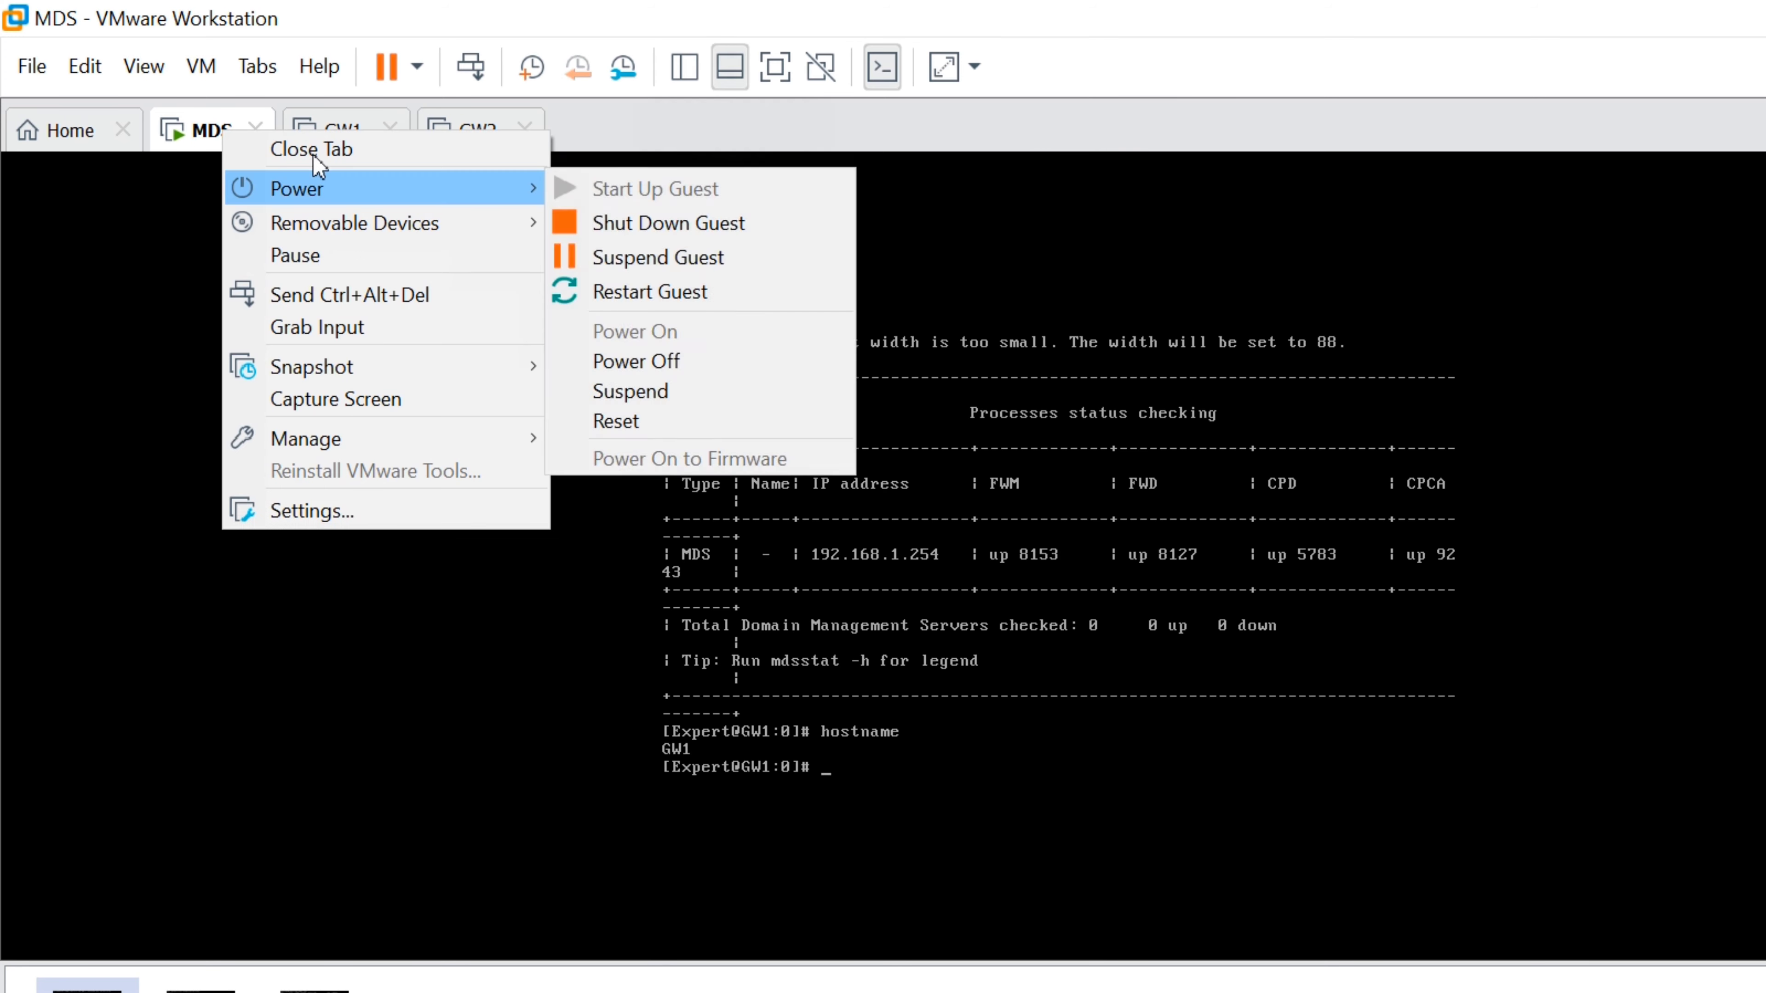
{"action": "left_click", "coordinate": [299, 981]}
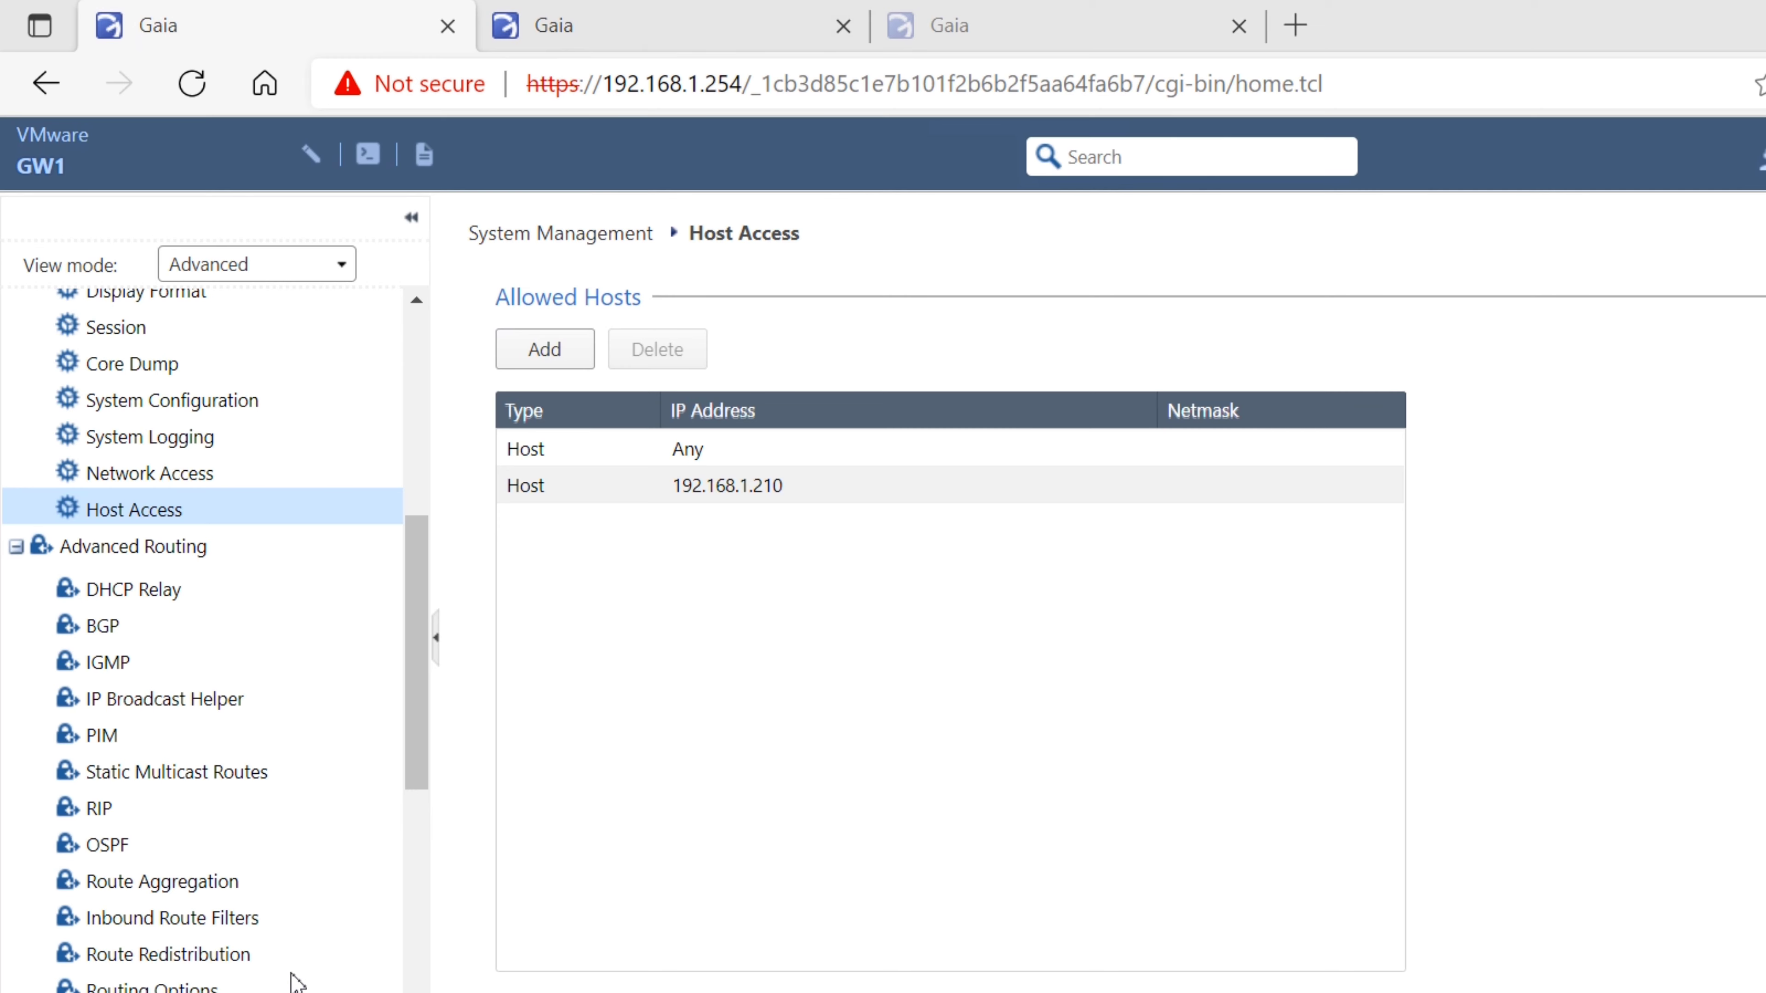
View the Gaia system overview, switch to the 192.168.1.10 login tab, and retry proceeding into MDS
{"action": "left_click", "coordinate": [268, 315]}
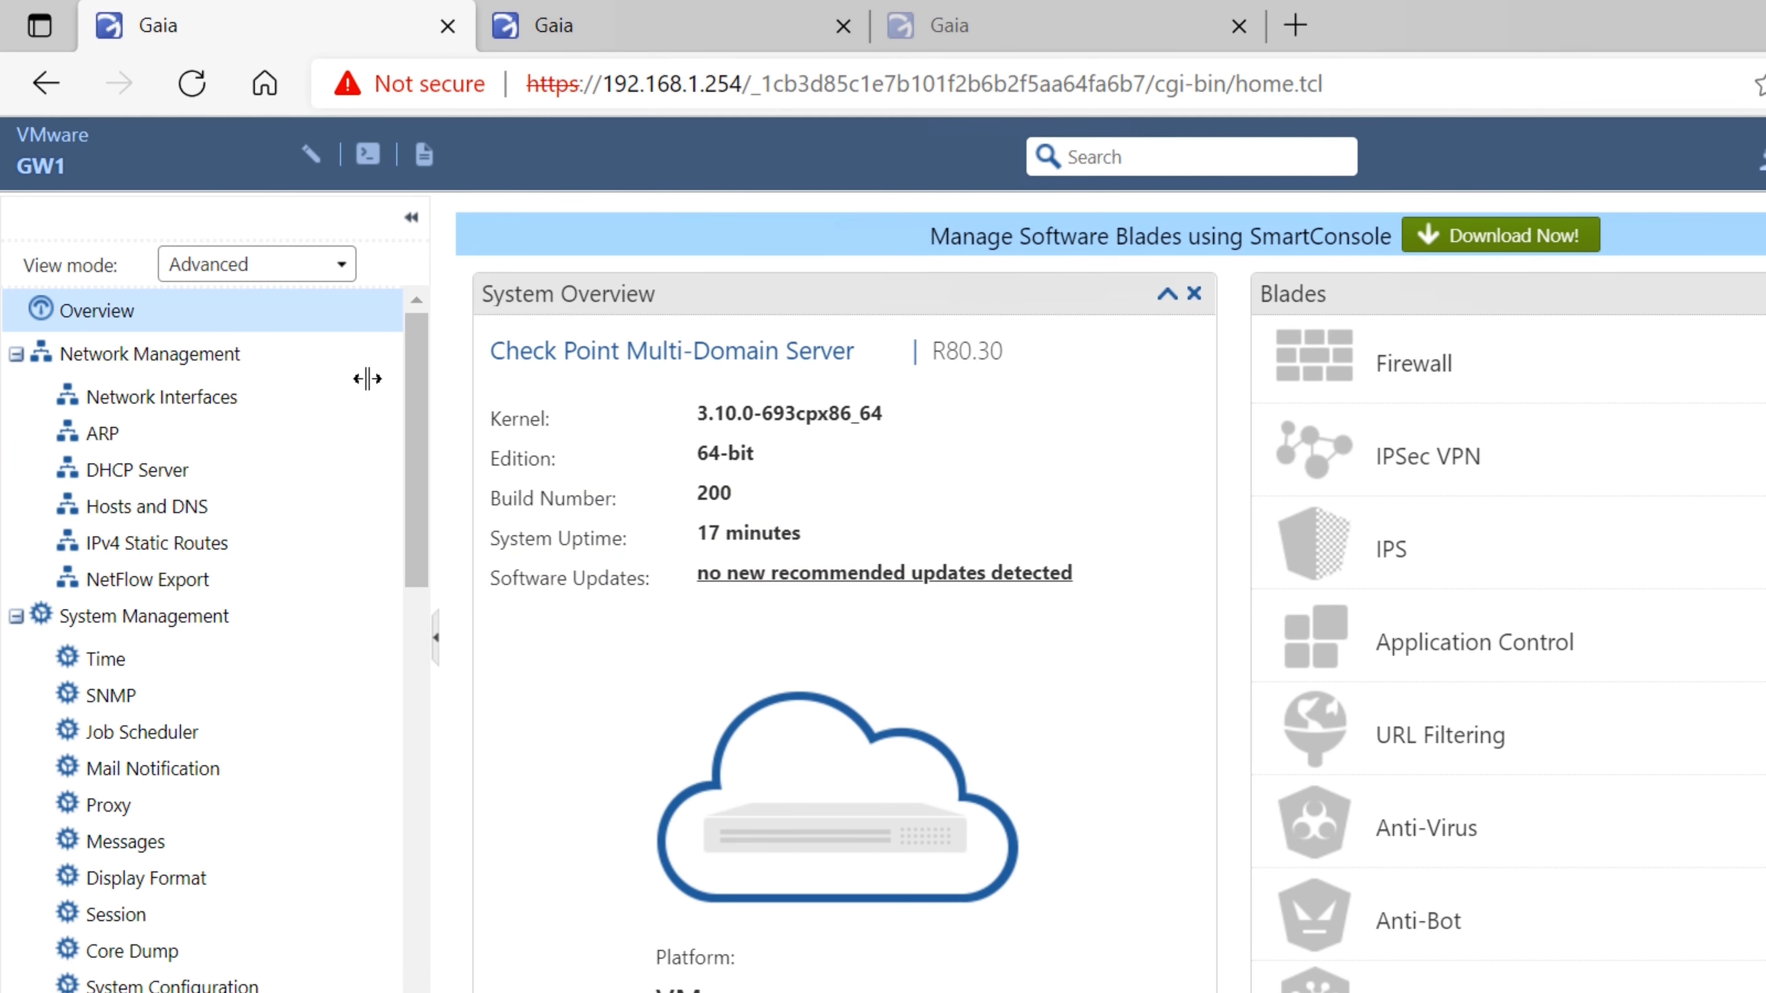
{"action": "scroll", "coordinate": [351, 487], "scroll_direction": "down", "scroll_amount": 15}
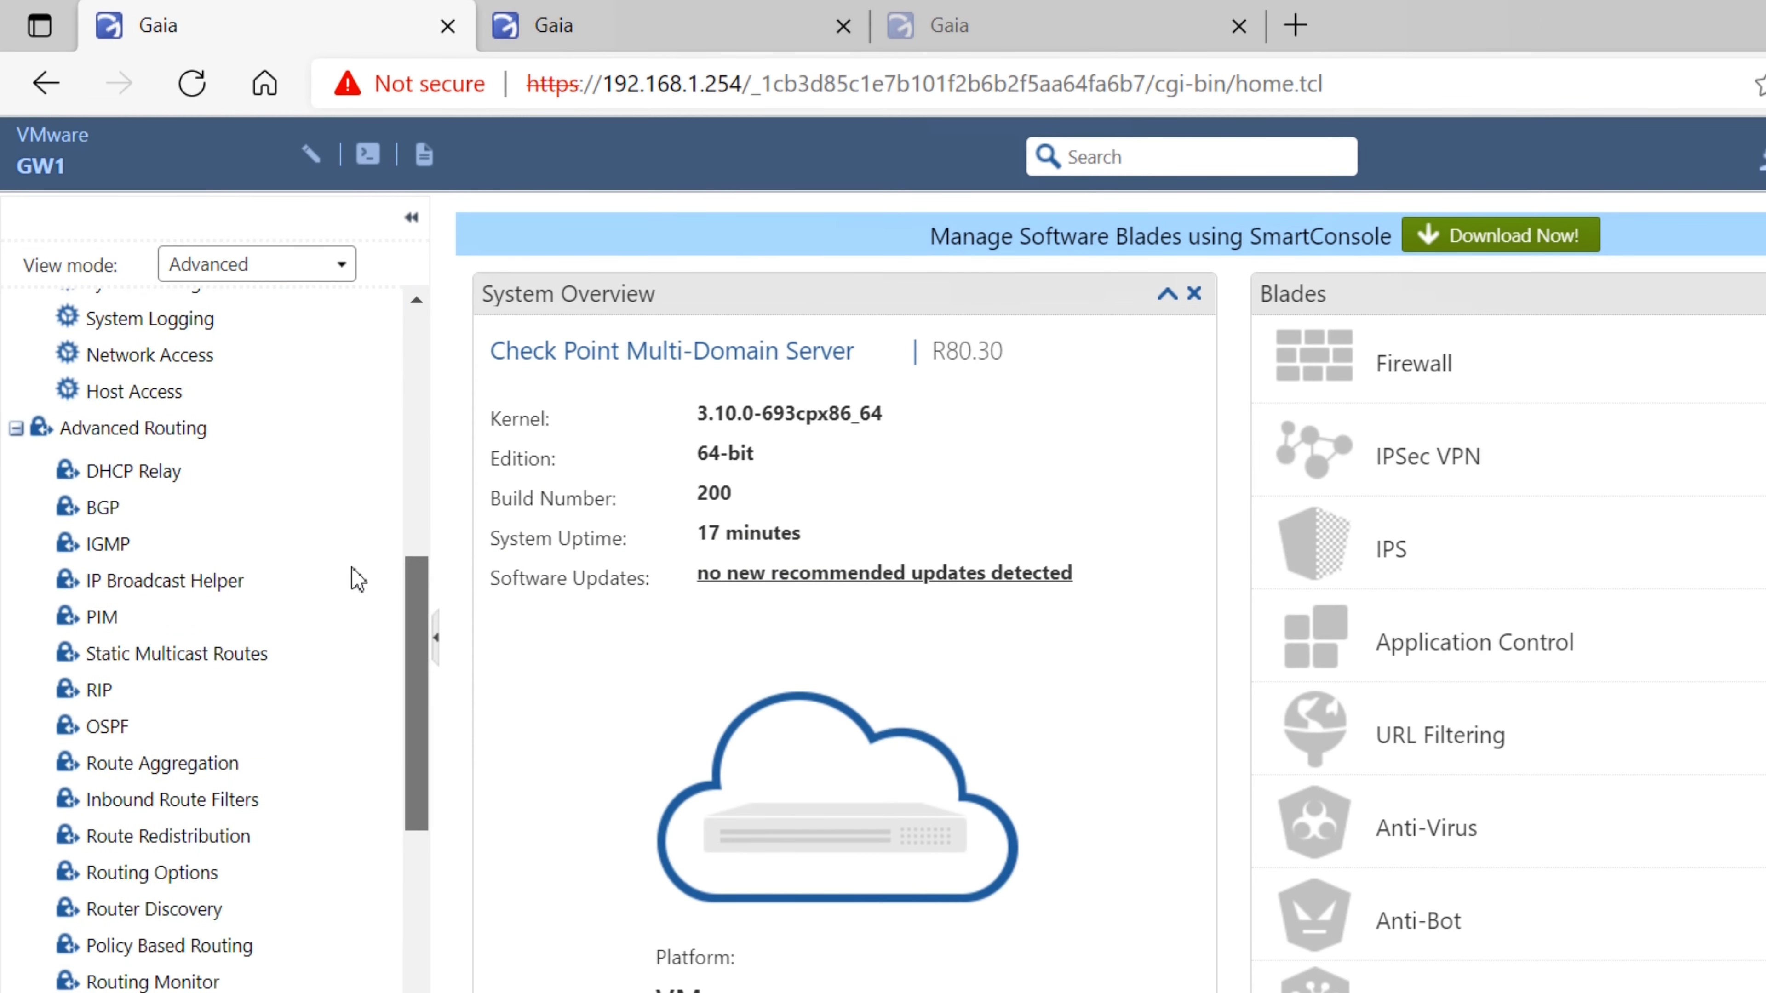
{"action": "scroll", "coordinate": [323, 678], "scroll_direction": "up", "scroll_amount": 12}
{"action": "scroll", "coordinate": [313, 334], "scroll_direction": "up", "scroll_amount": 3}
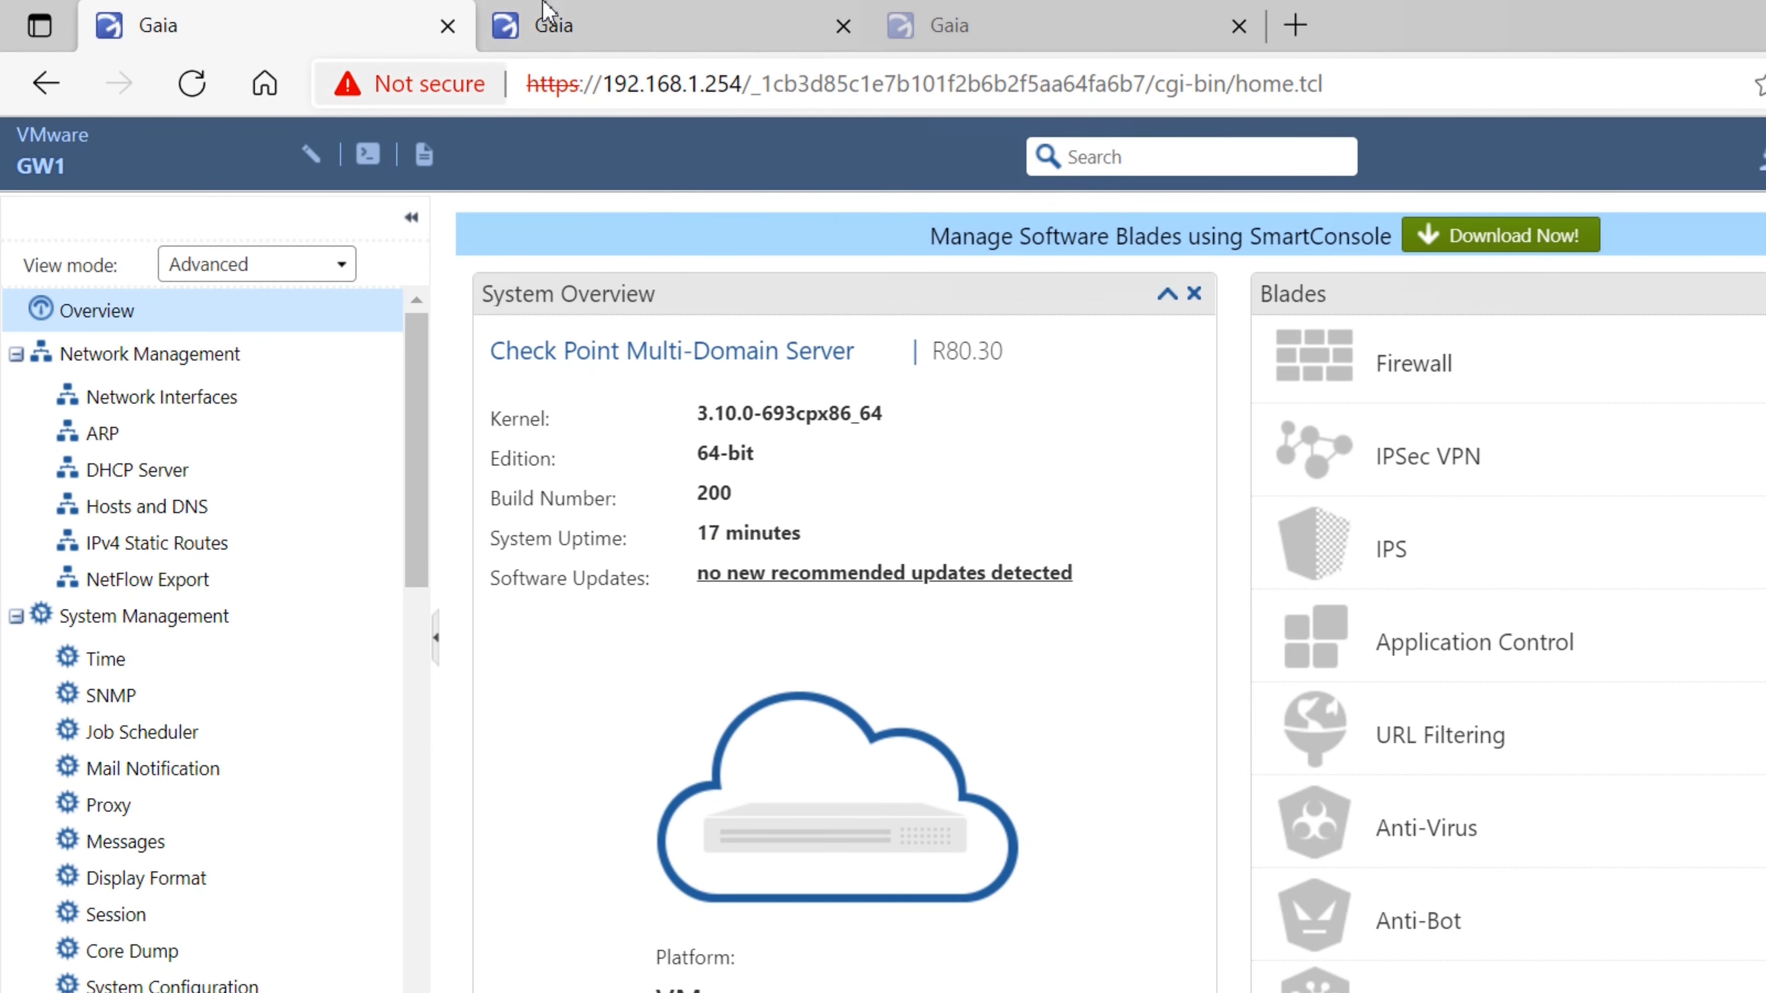
{"action": "left_click", "coordinate": [542, 21]}
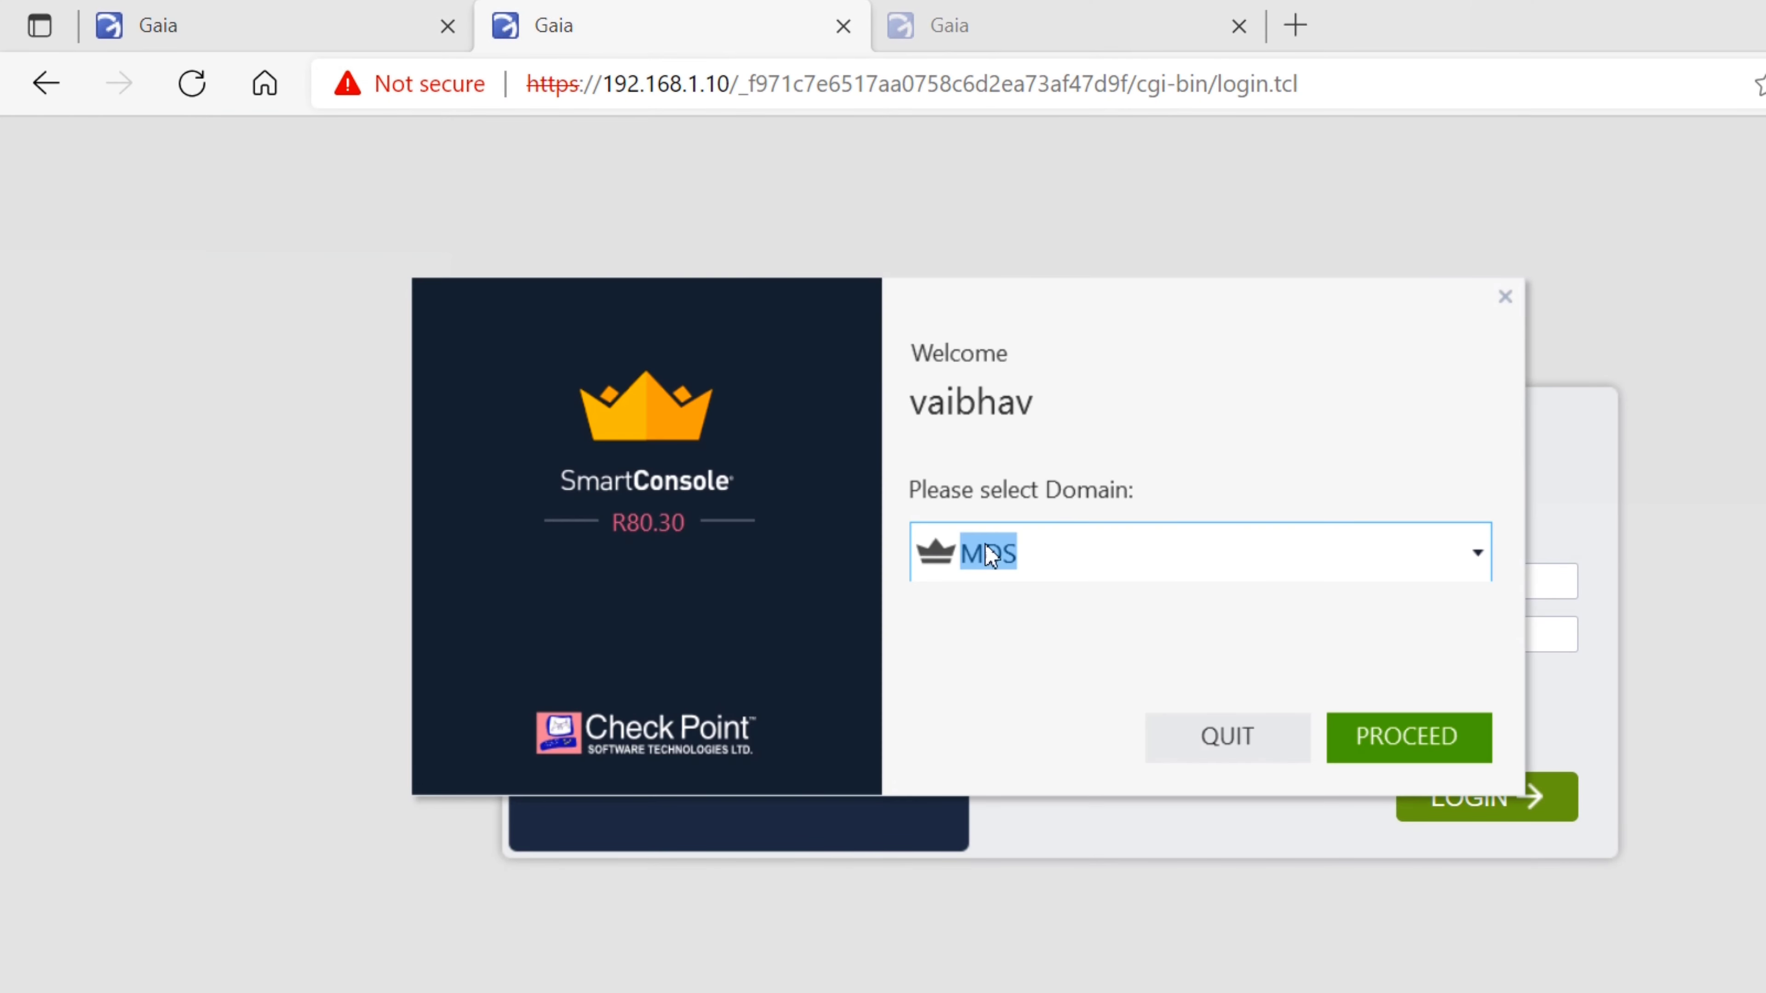
{"action": "left_click", "coordinate": [1409, 737]}
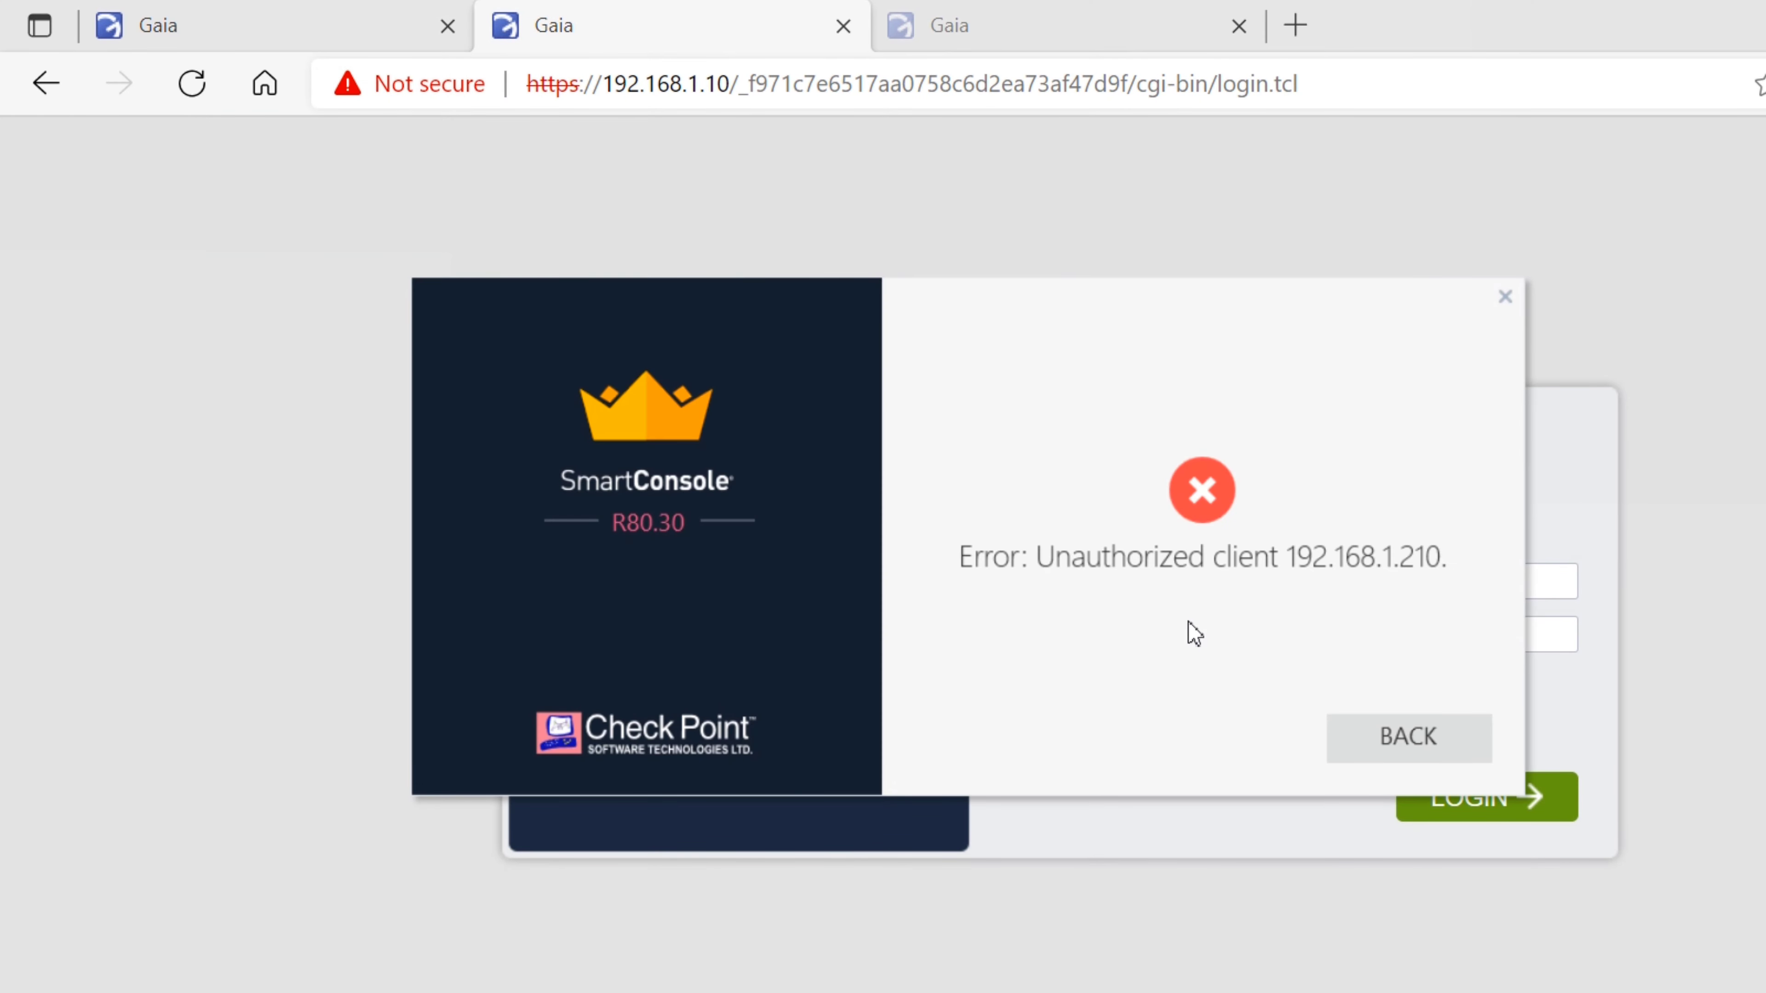